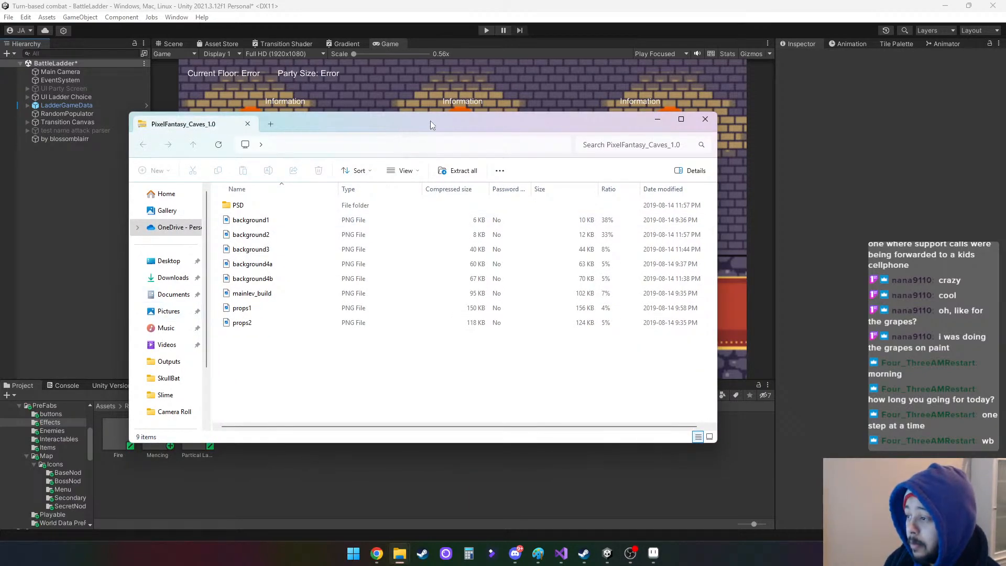
# Move the PixelFantasy_Caves_1.0 archive window out of the way and switch to Clip Studio Paint with props1.psd
pyautogui.moveTo(430, 124); pyautogui.dragTo(0, 125)
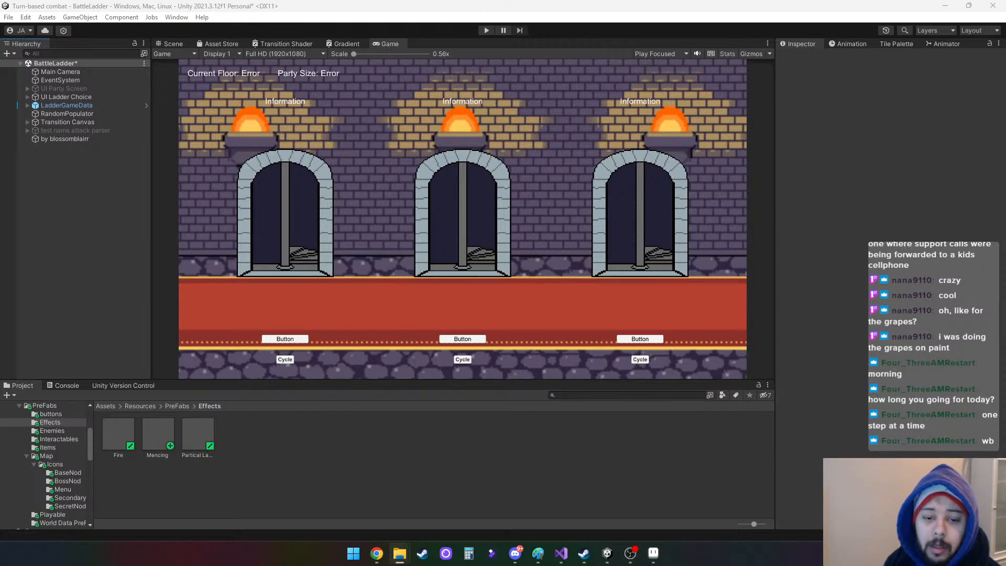
pyautogui.click(663, 554)
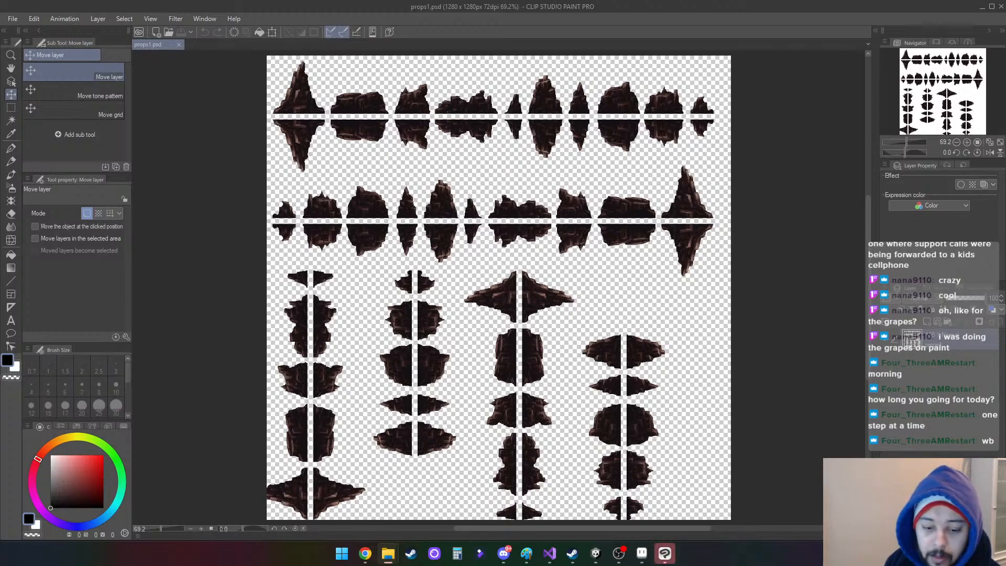
pyautogui.press('super+d')
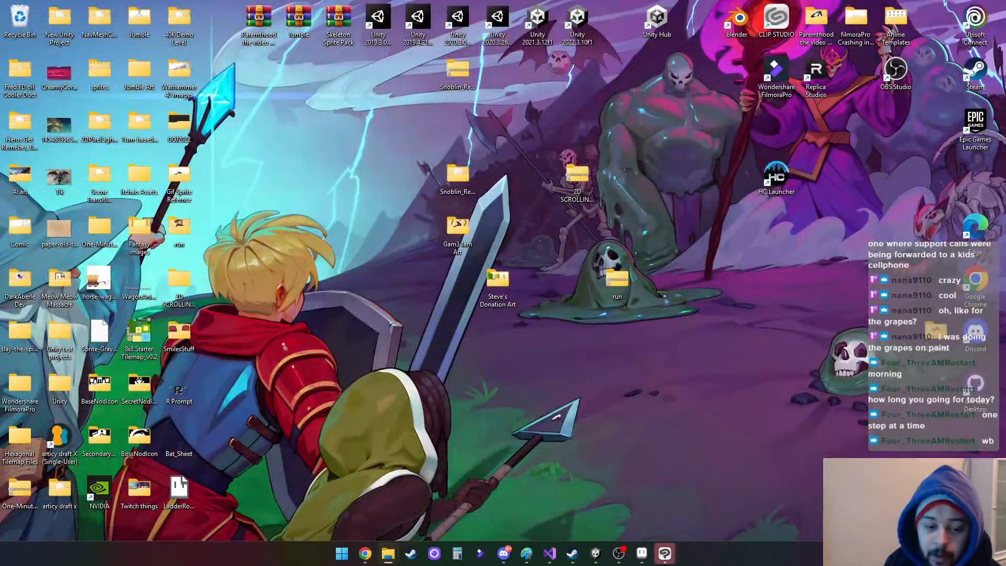
pyautogui.press('super+d')
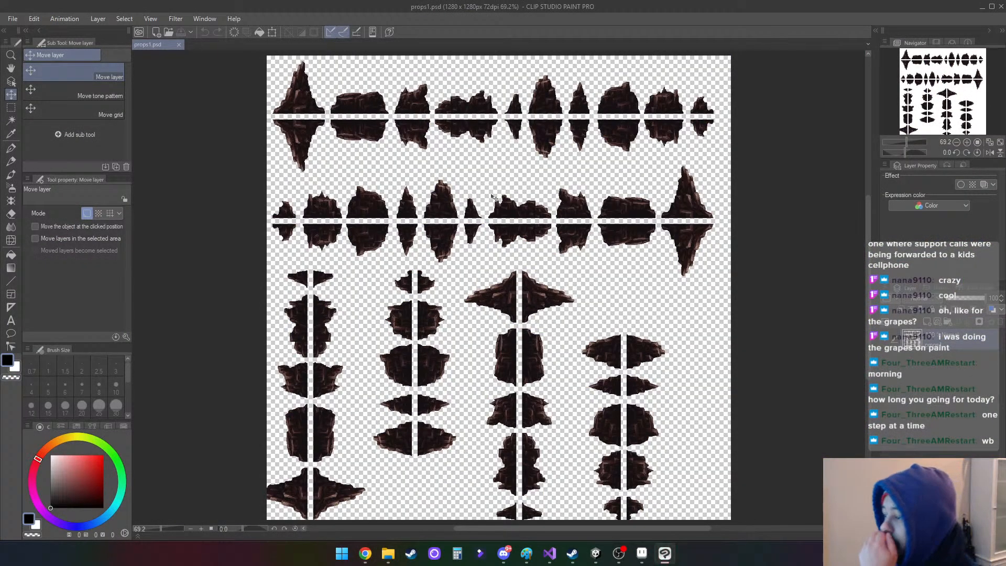
pyautogui.scroll(2, 320, 157)
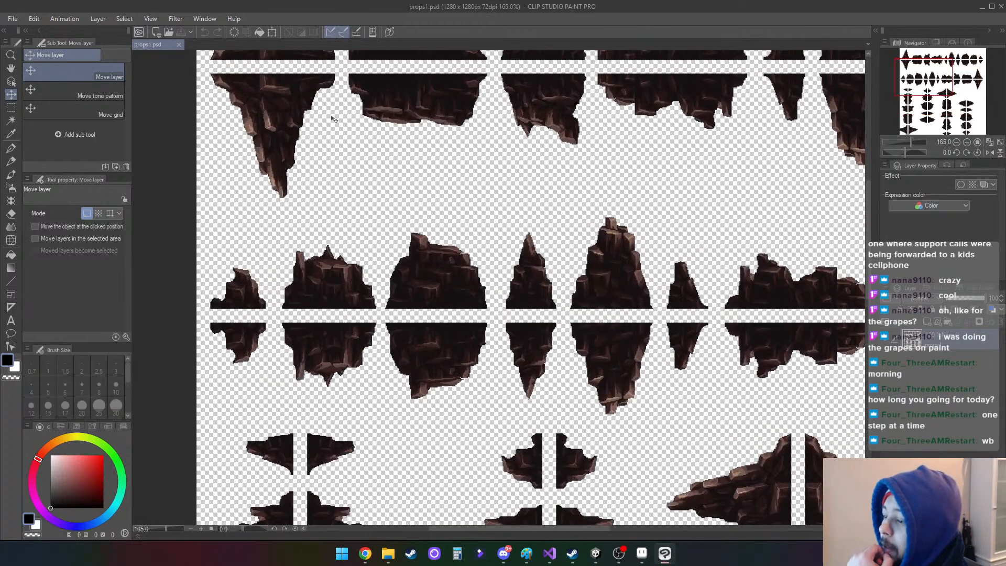
pyautogui.scroll(-3, 321, 209)
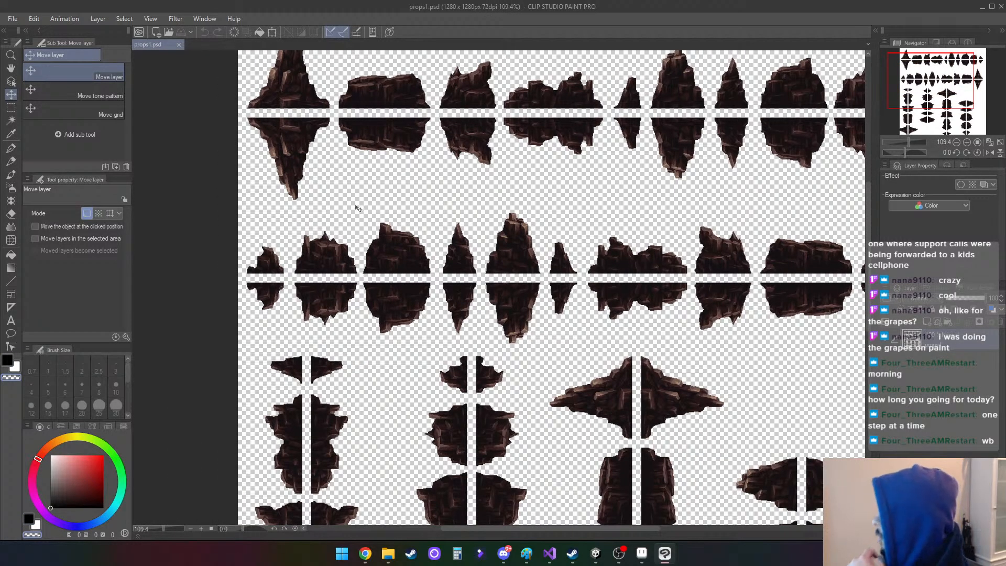
pyautogui.scroll(1, 357, 206)
pyautogui.moveTo(864, 248); pyautogui.dragTo(892, 454, button='middle')
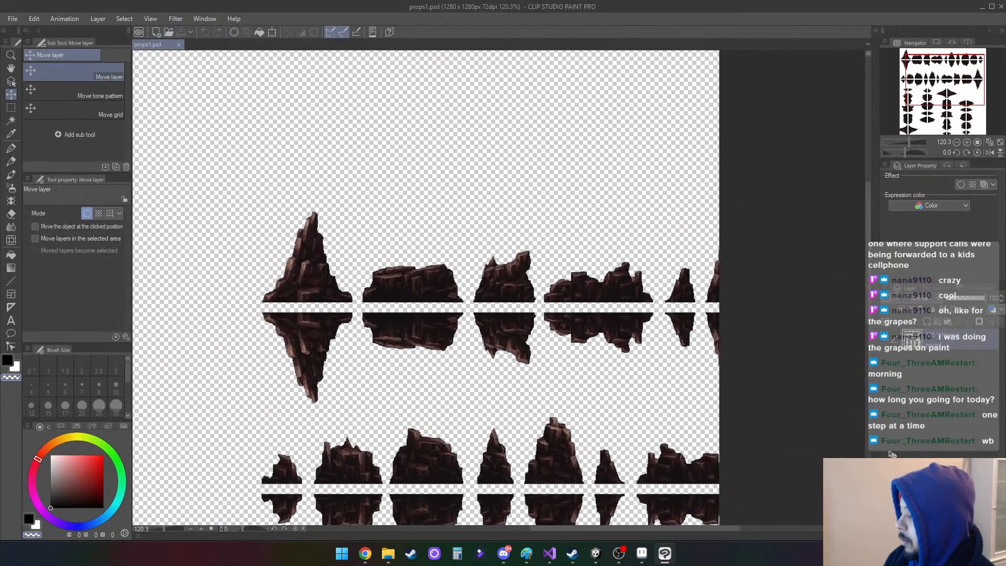
pyautogui.moveTo(892, 454); pyautogui.dragTo(904, 424)
pyautogui.scroll(-5, 491, 330)
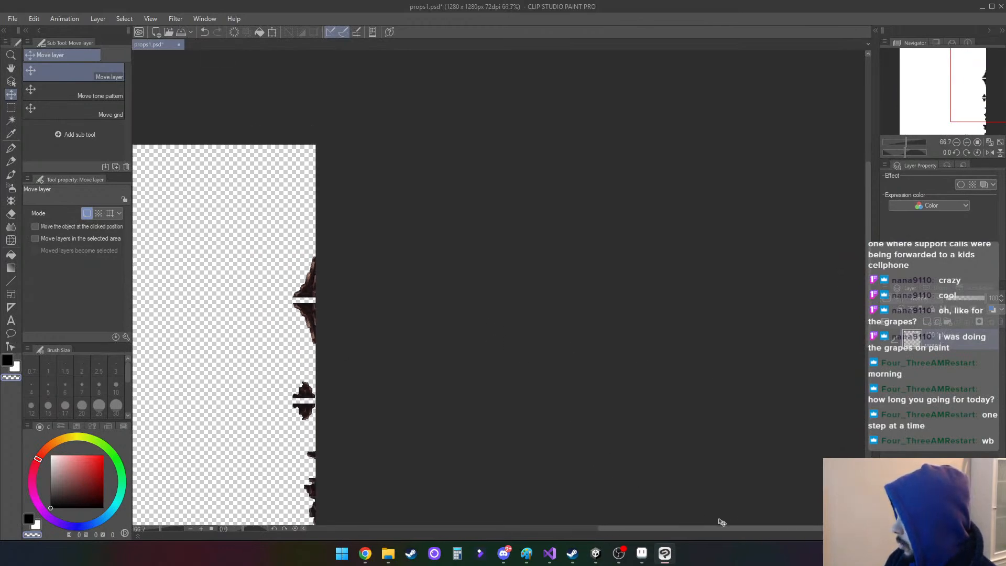
pyautogui.moveTo(721, 529); pyautogui.dragTo(602, 527)
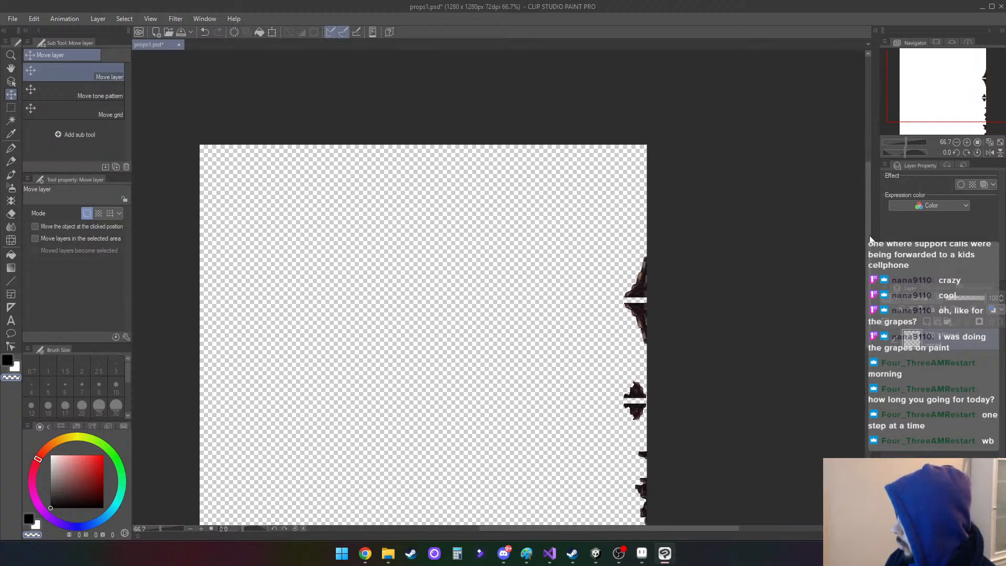
pyautogui.moveTo(870, 238); pyautogui.dragTo(868, 288)
pyautogui.hotkey('ctrl', 'z')
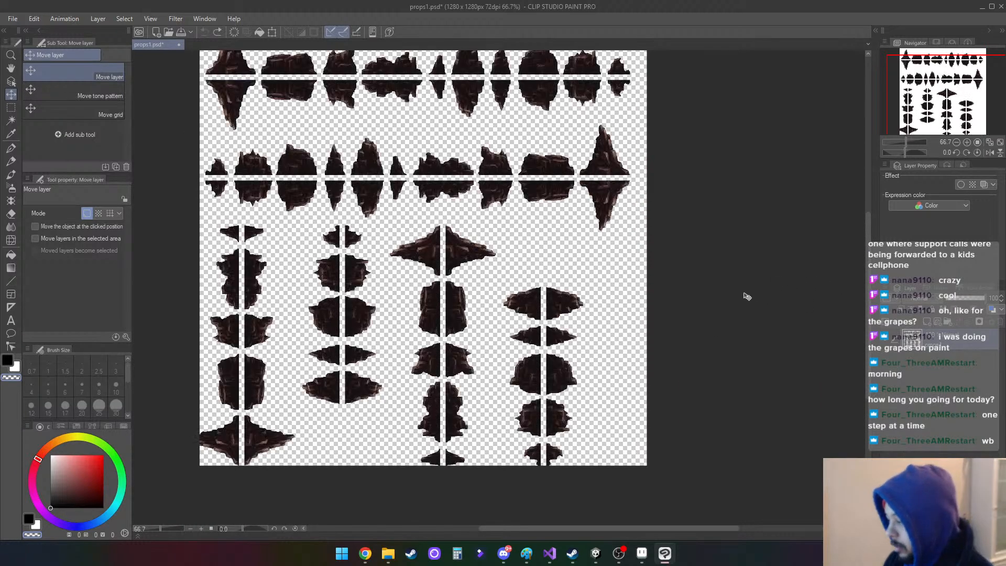
# Examine the rock sprites in props1.psd, checking the pixel detail along the edge of the first hanging spike
pyautogui.moveTo(867, 311); pyautogui.dragTo(868, 276)
pyautogui.scroll(2, 250, 171)
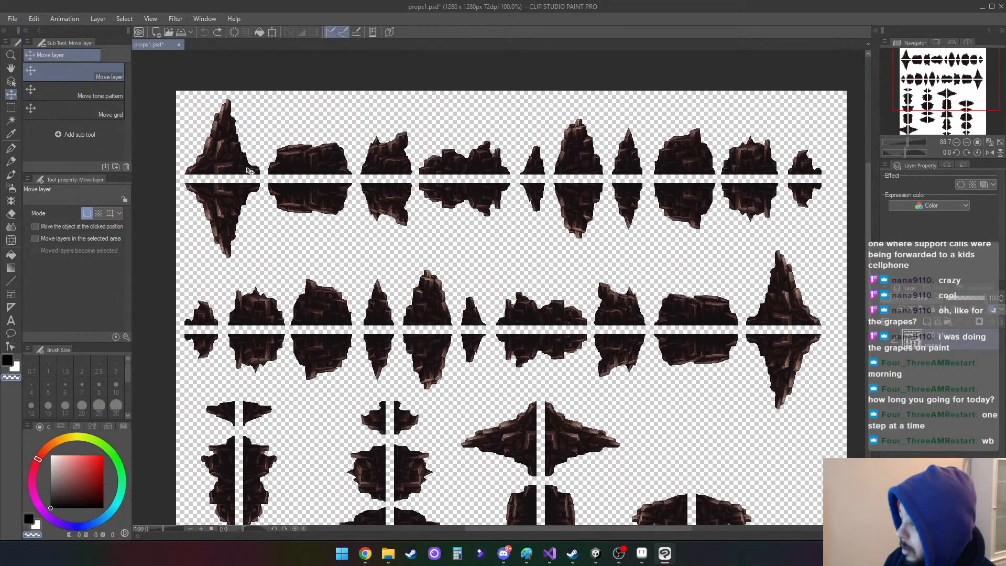
pyautogui.scroll(3, 249, 171)
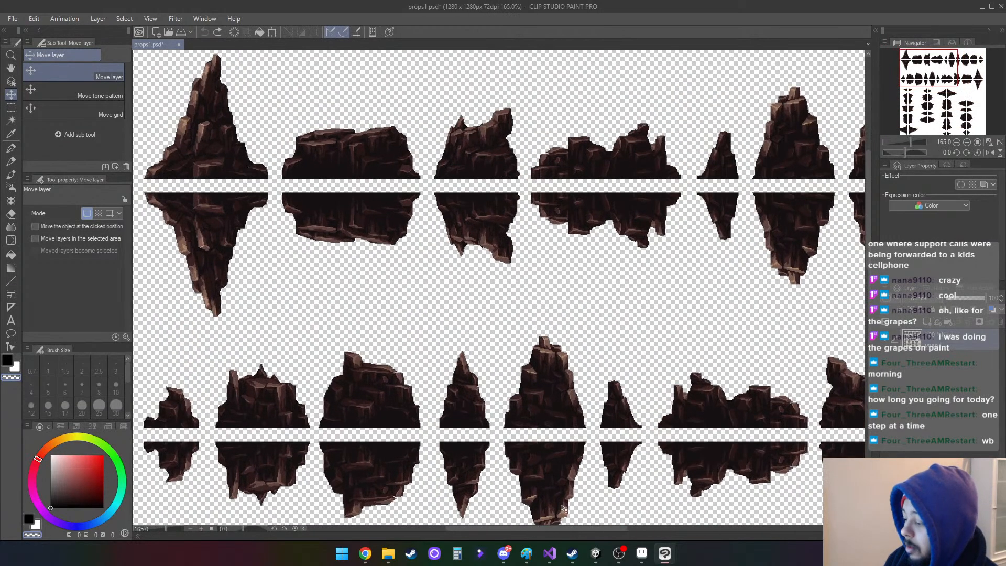
pyautogui.moveTo(609, 530); pyautogui.dragTo(560, 529)
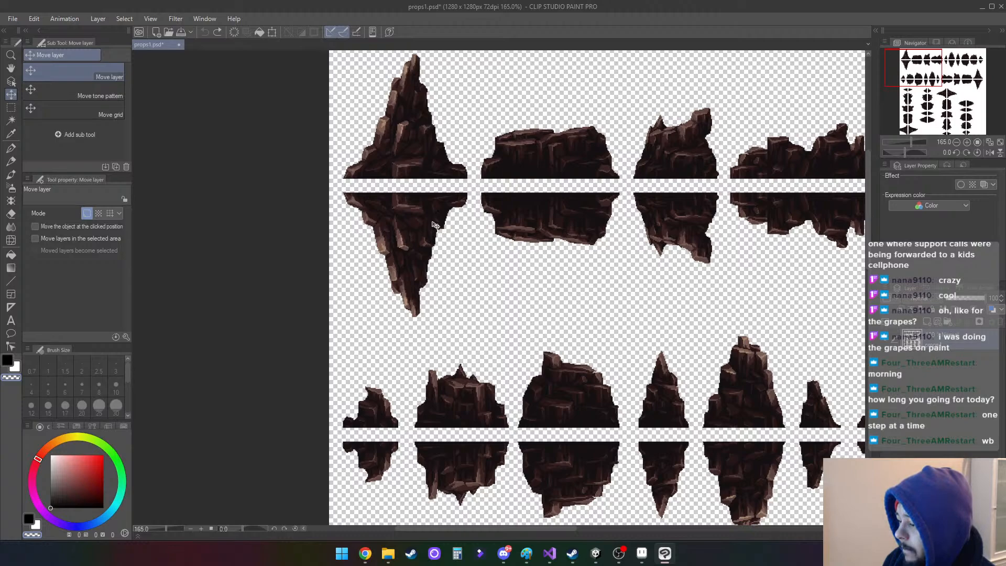
pyautogui.scroll(7, 435, 225)
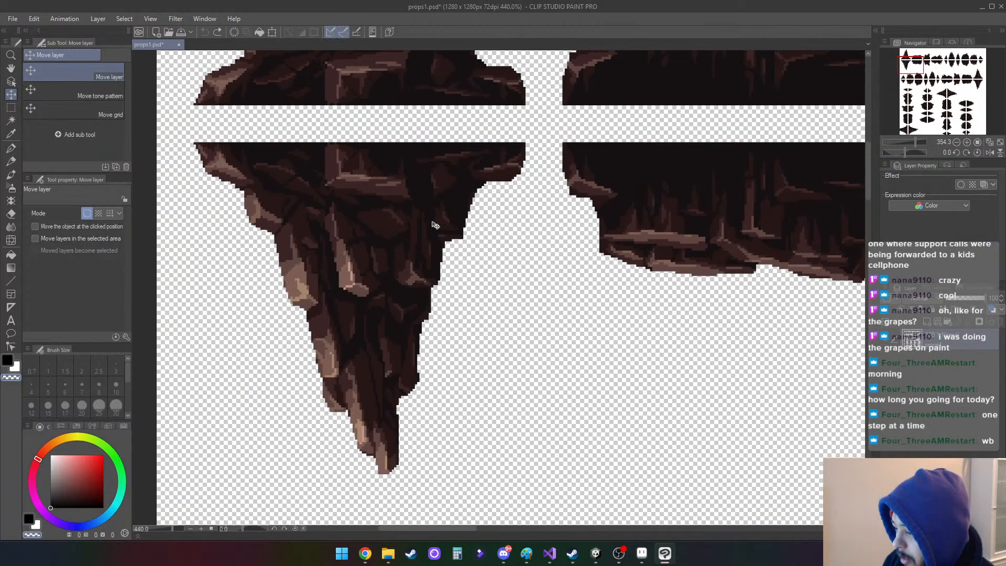
pyautogui.scroll(7, 435, 226)
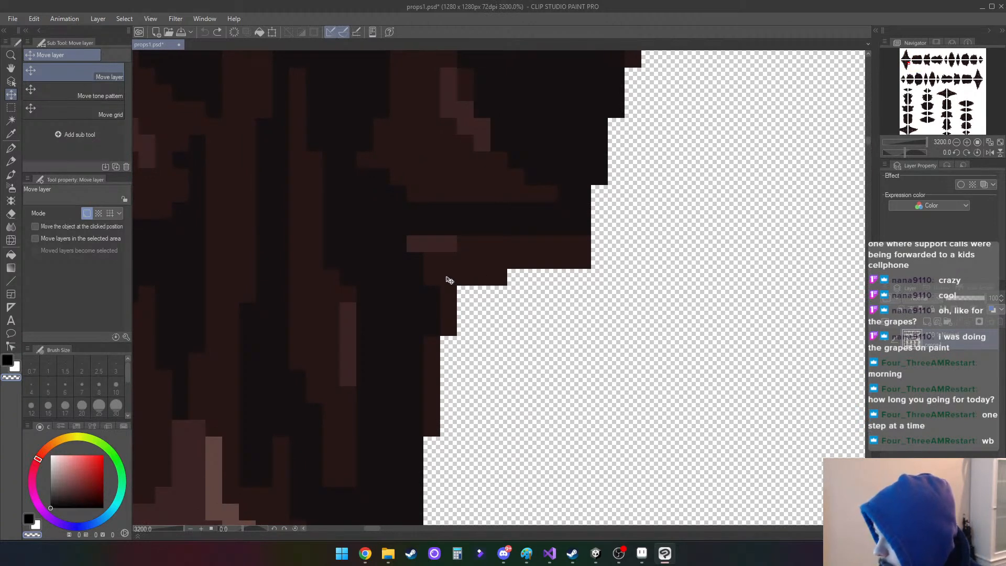
pyautogui.scroll(-3, 389, 291)
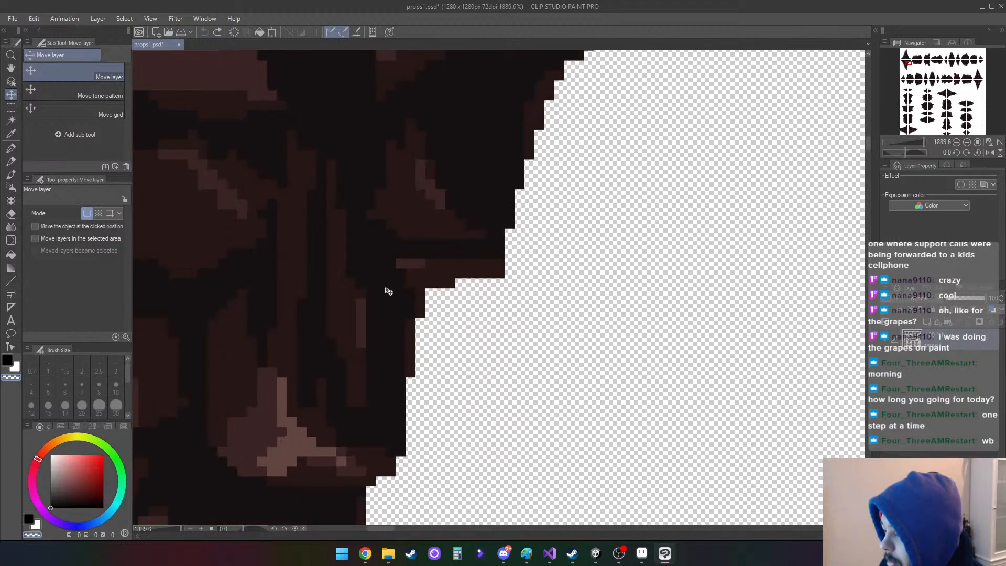
pyautogui.scroll(-3, 388, 290)
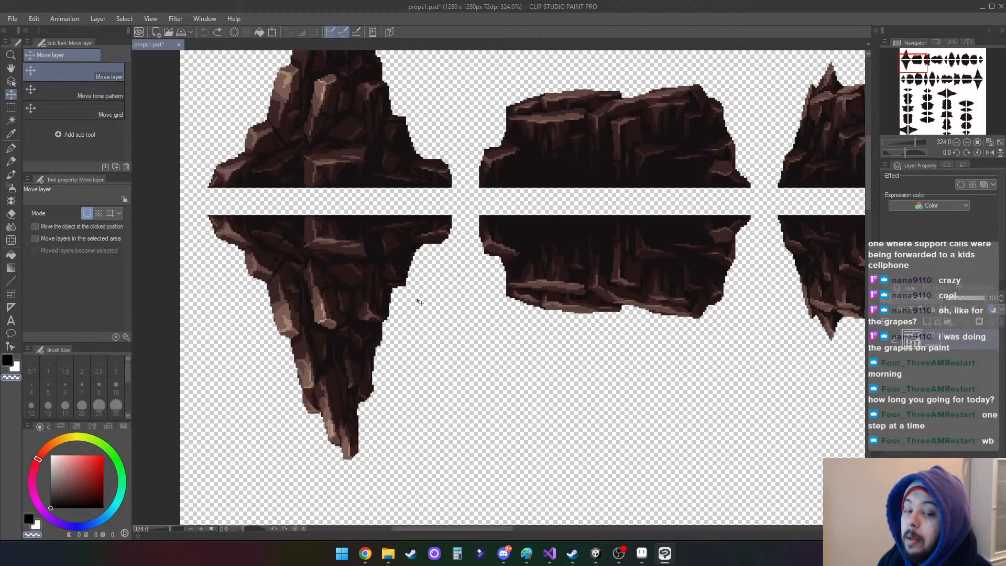
pyautogui.scroll(-2, 412, 294)
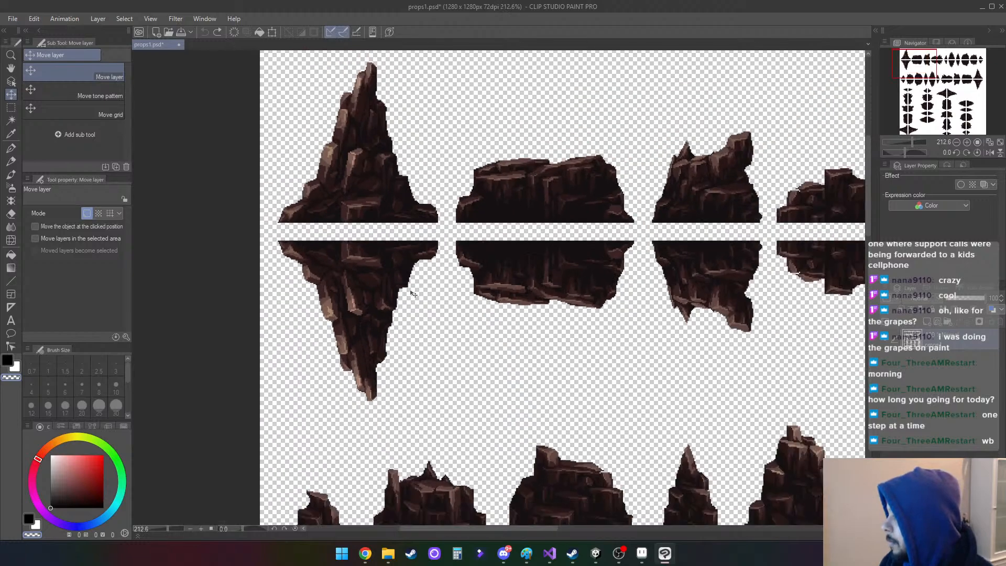
pyautogui.scroll(-1, 412, 294)
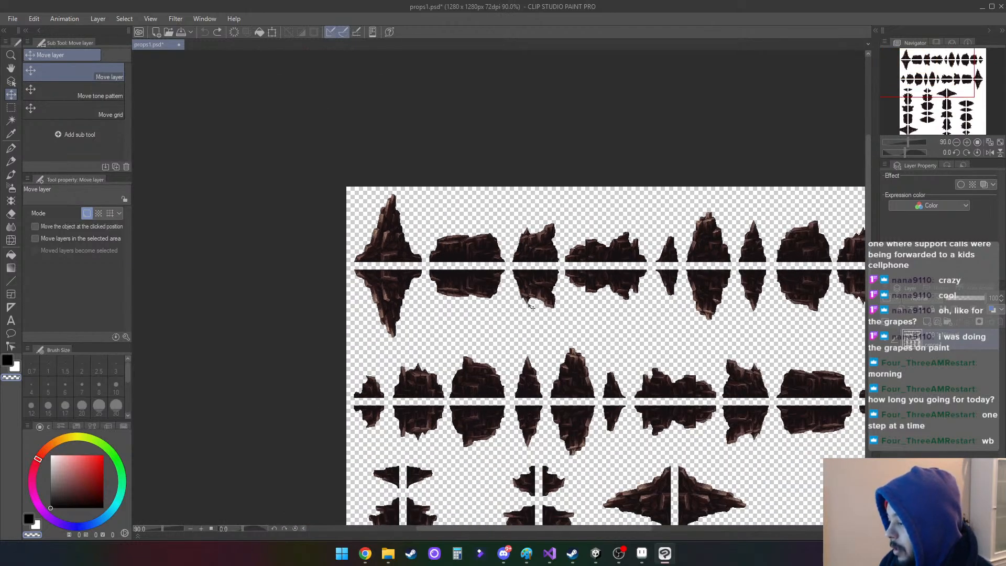
pyautogui.scroll(-1, 506, 309)
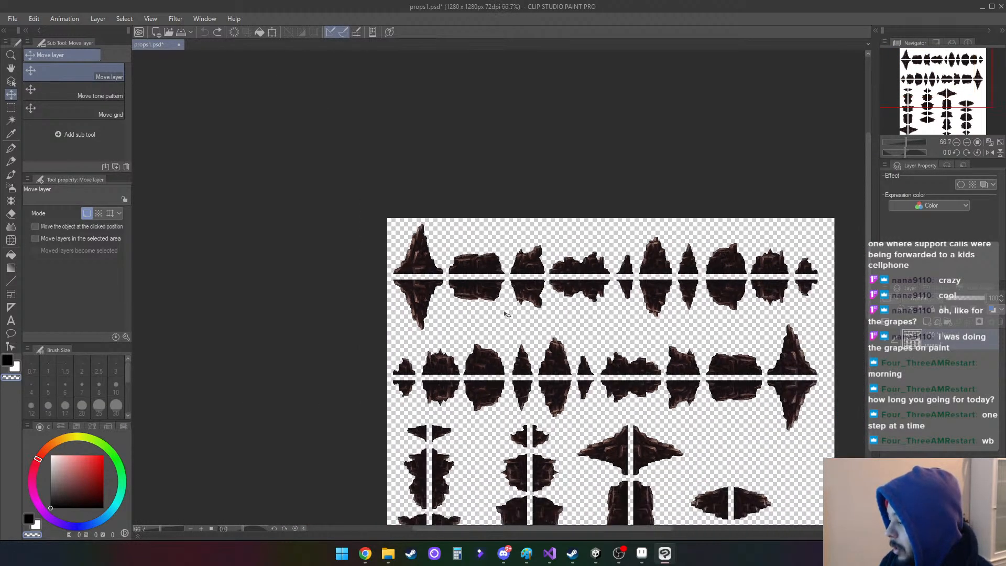
# Save the rock sprite sheet under the name props1 in PNG format in the PSD folder
pyautogui.click(11, 20)
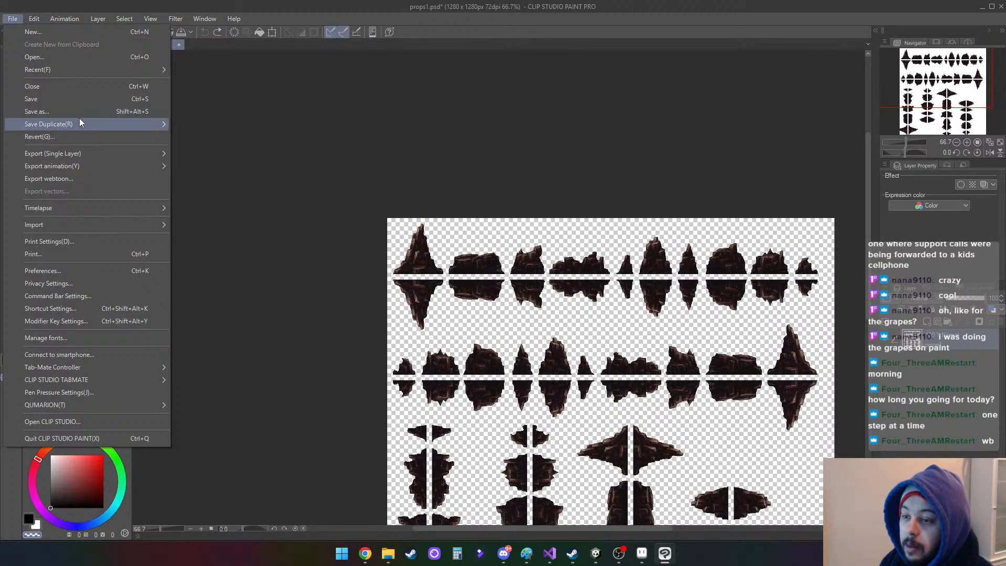
pyautogui.click(90, 114)
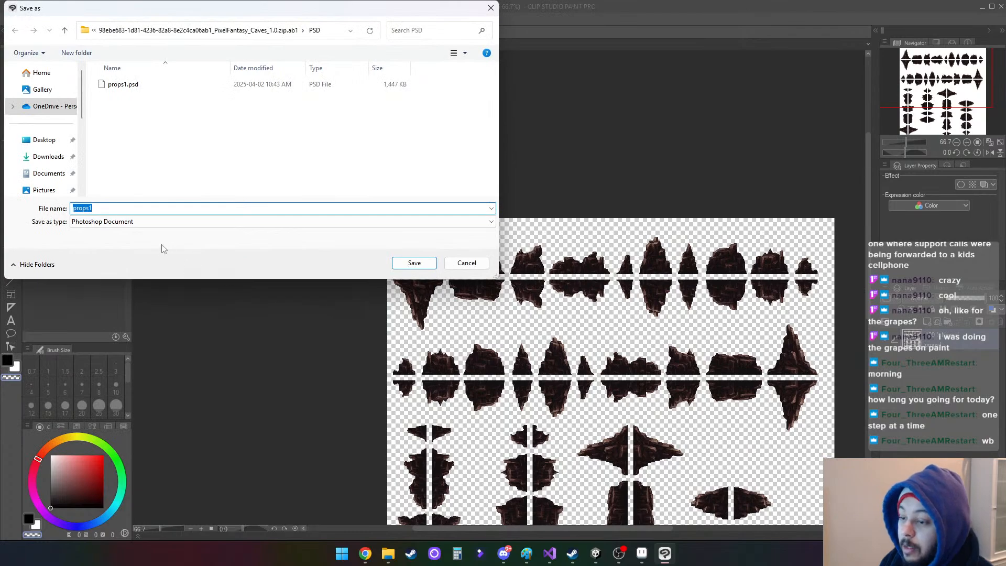
pyautogui.click(160, 223)
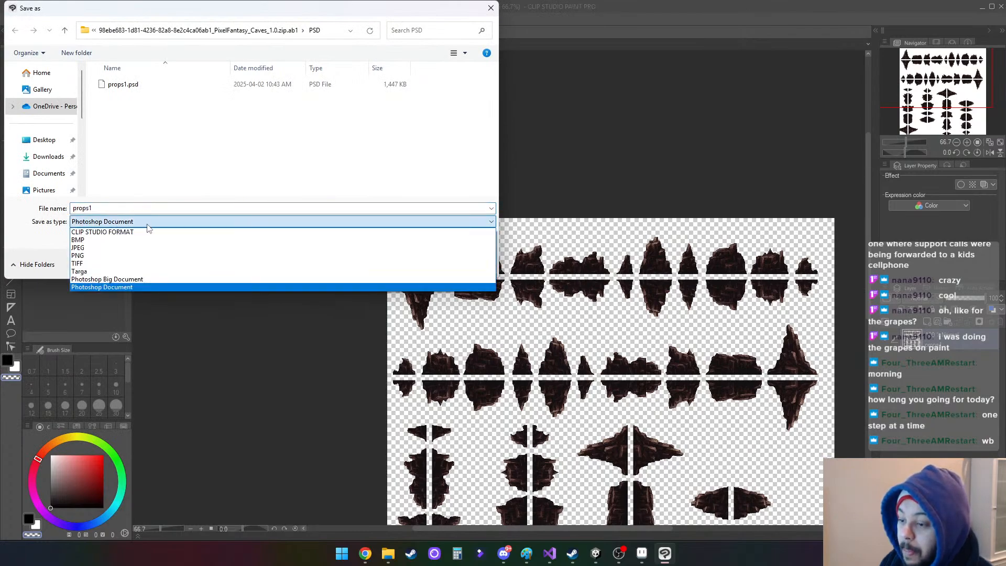
pyautogui.click(95, 255)
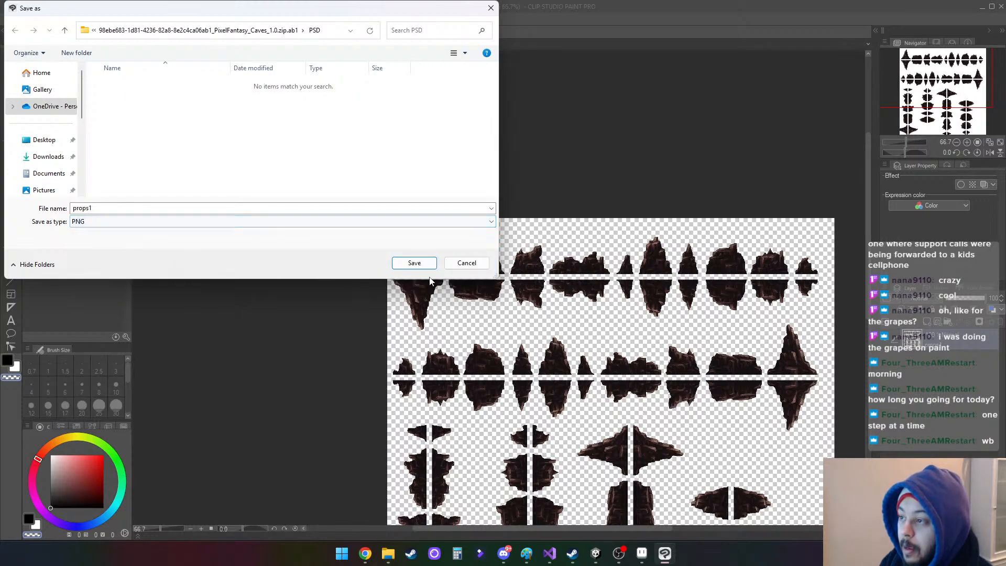
pyautogui.click(414, 263)
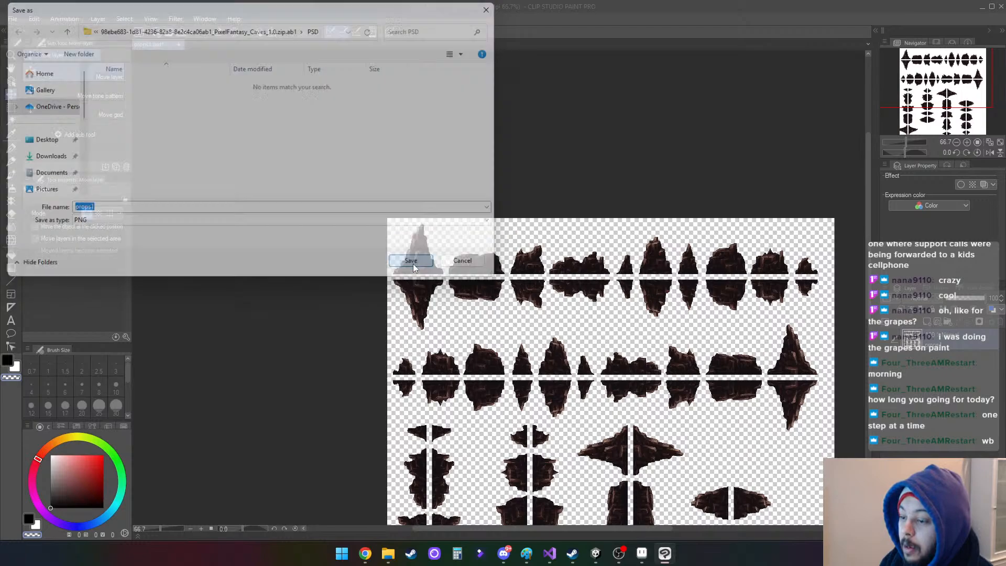
pyautogui.click(582, 207)
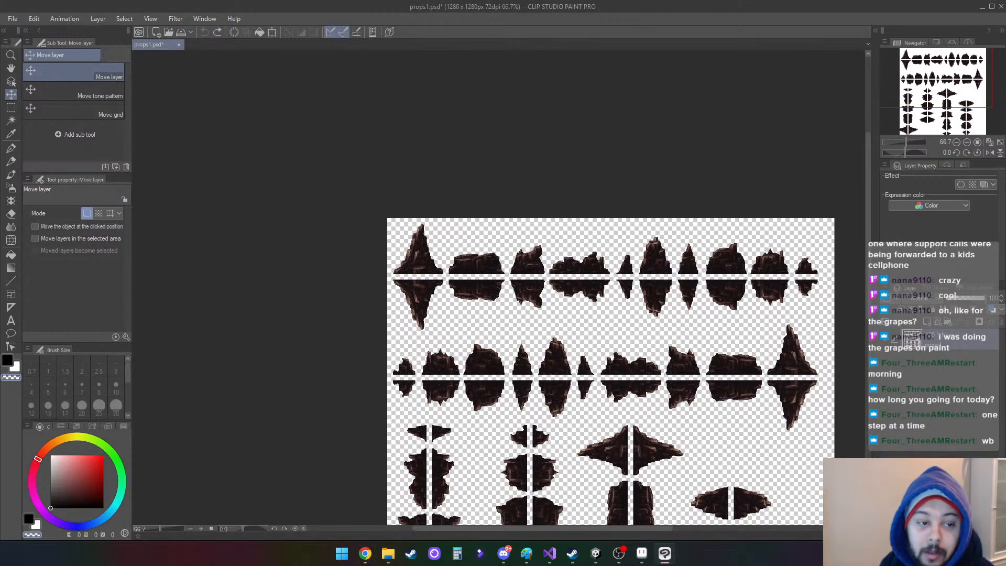
# Minimize Clip Studio Paint and Aseprite and close the YouTube particle tutorial window to clear the desktop
pyautogui.hotkey('alt', 'Tab')
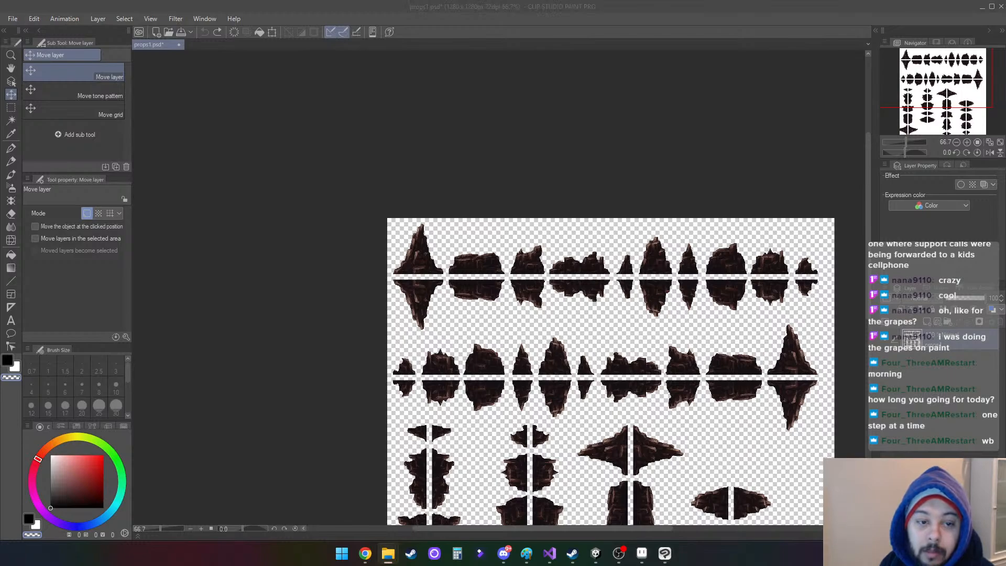
pyautogui.hotkey('alt', 'Tab')
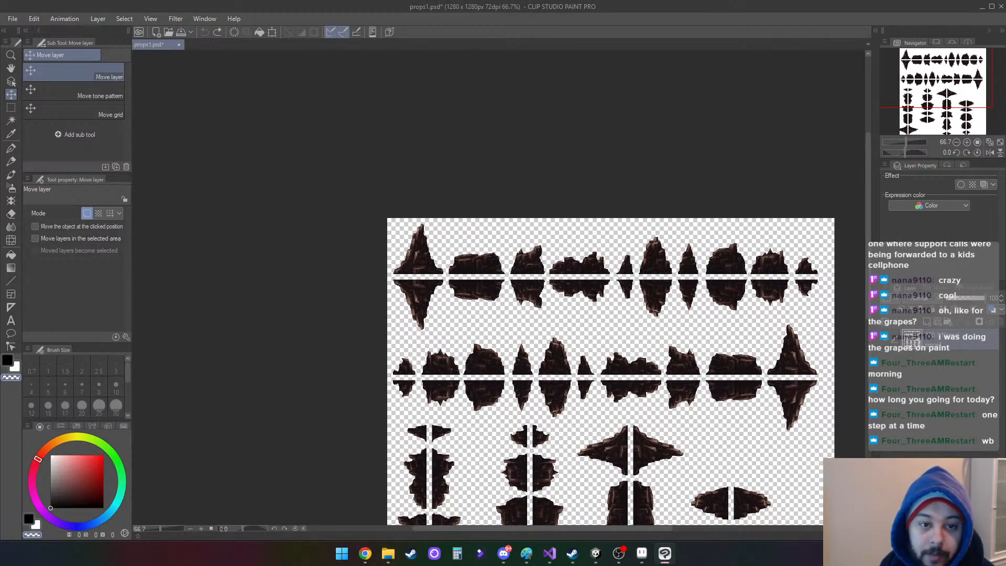
pyautogui.click(983, 7)
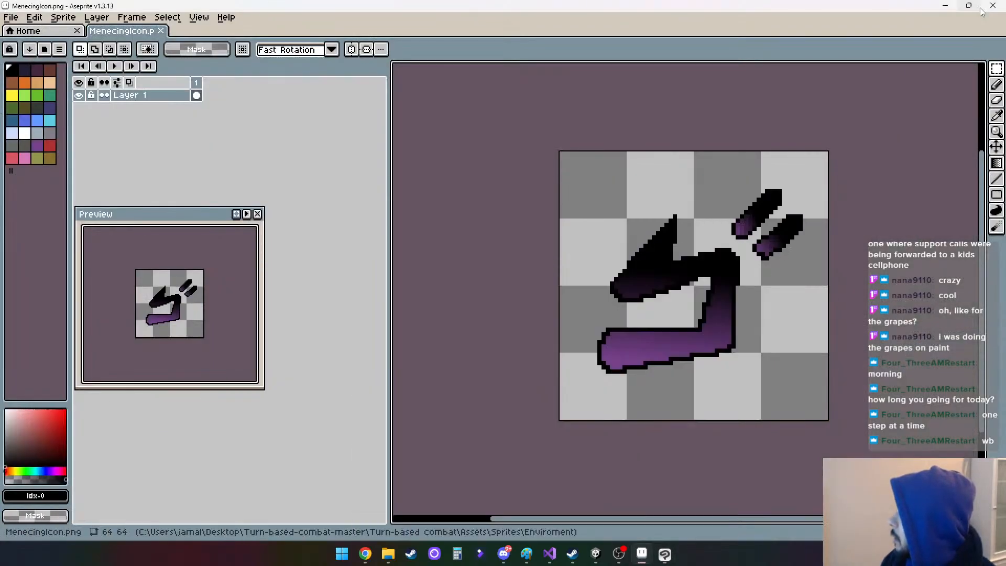
pyautogui.click(945, 6)
pyautogui.click(946, 6)
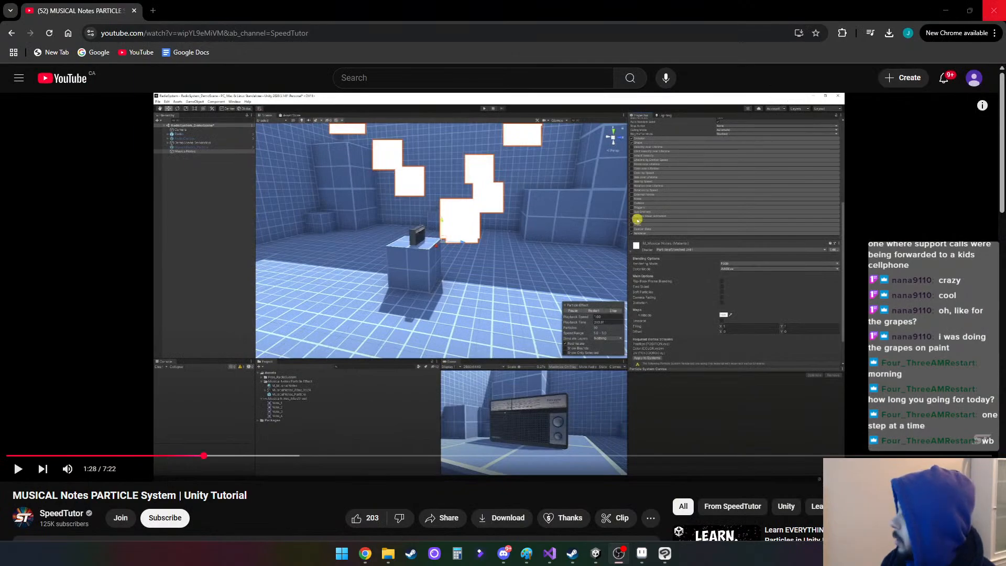
pyautogui.click(991, 14)
pyautogui.click(963, 9)
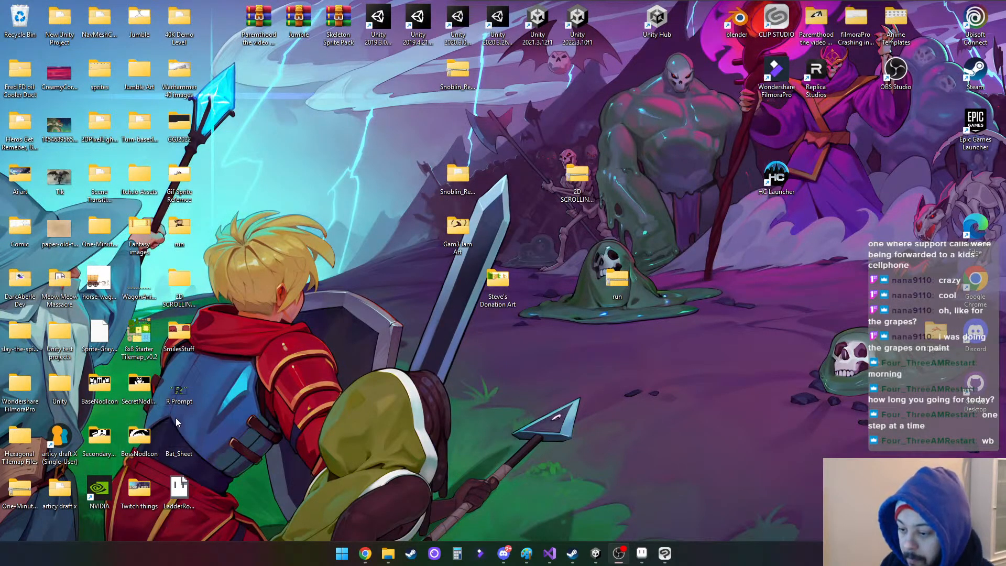
# Close the 32x32 icon pack folder window and bring up the Kick dashboard browser window
pyautogui.click(389, 556)
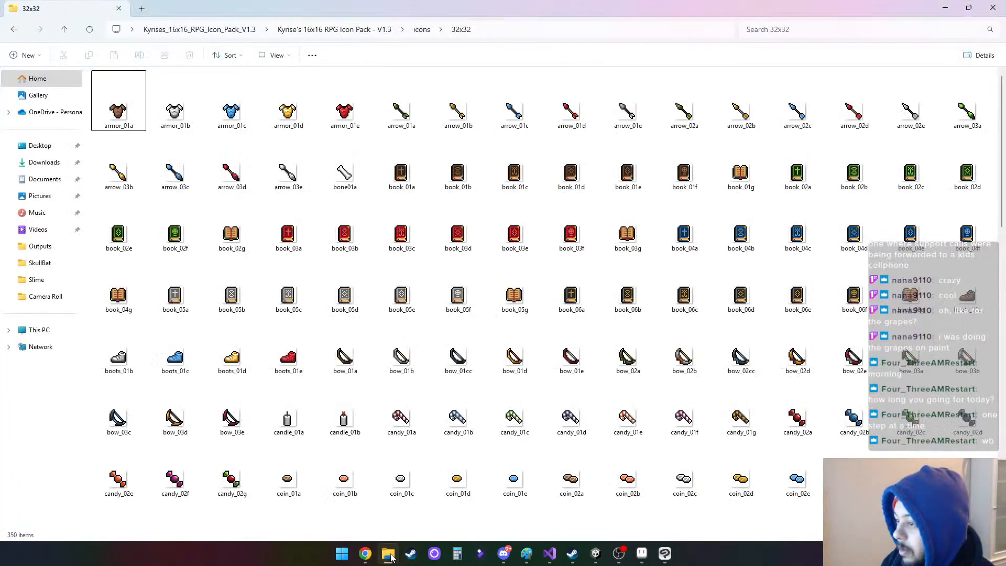
pyautogui.click(993, 7)
pyautogui.moveTo(368, 556)
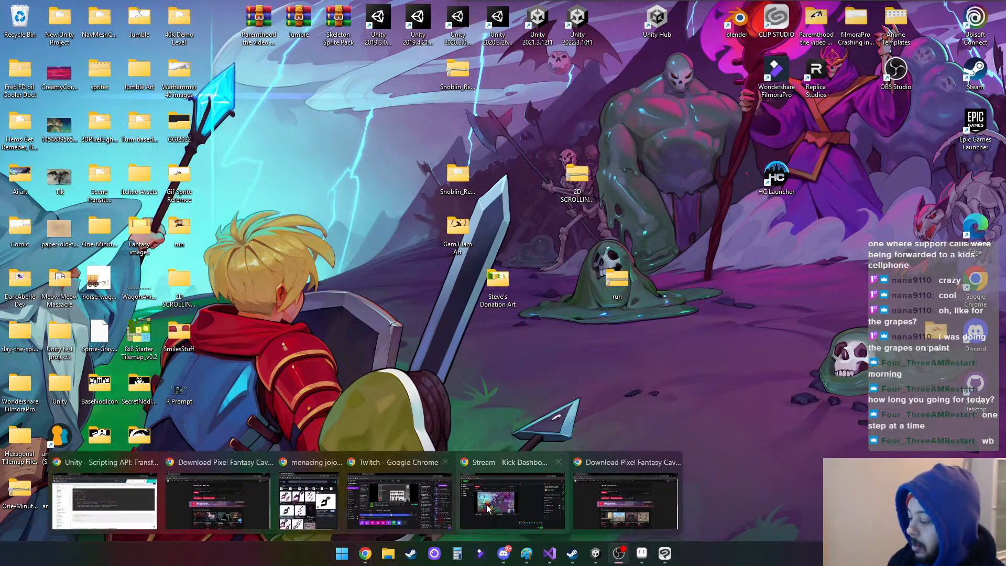
pyautogui.click(503, 506)
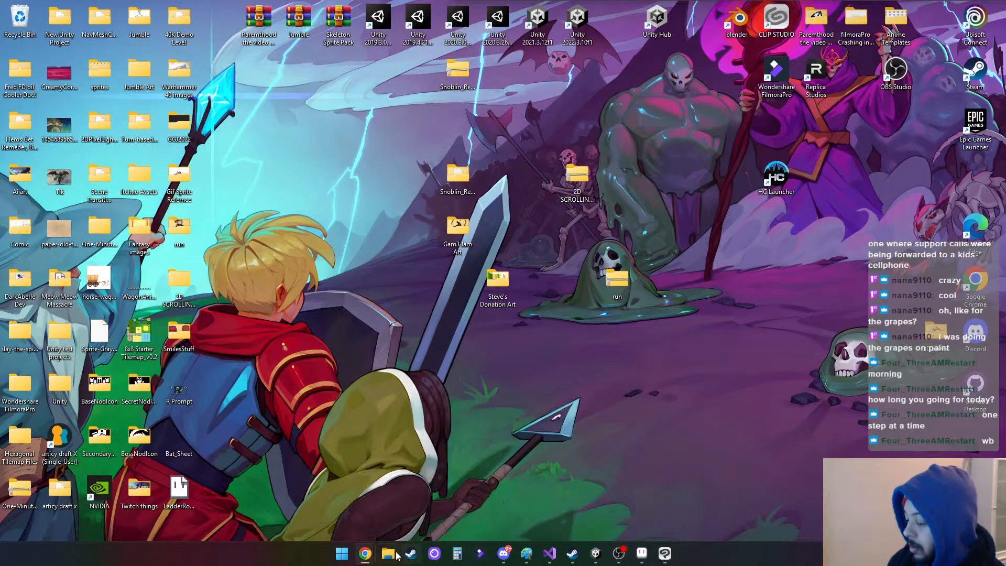
pyautogui.moveTo(365, 555)
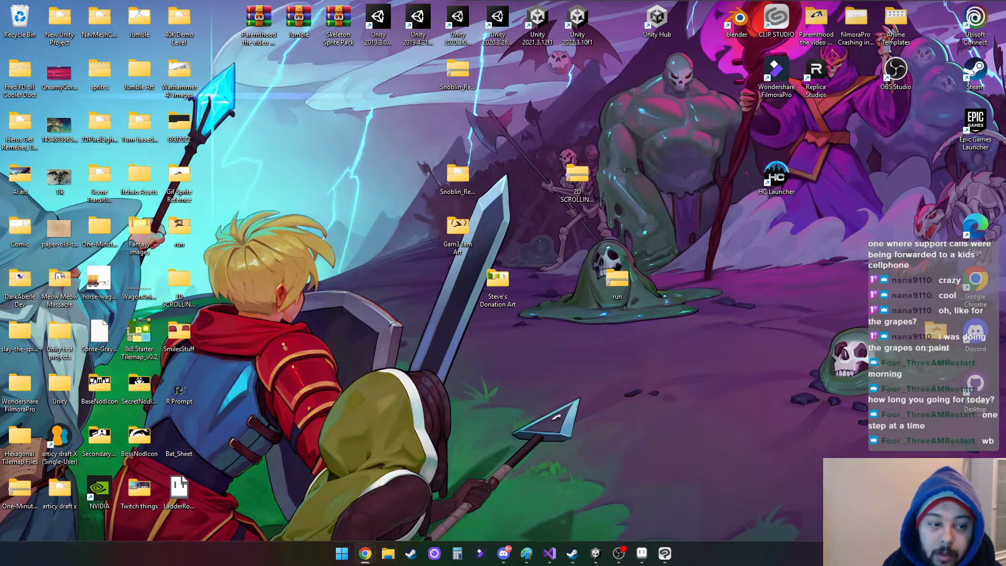
# Extract the zipped cave asset pack into a PixelFantasy_Caves_1.0 folder on the desktop
pyautogui.click(388, 553)
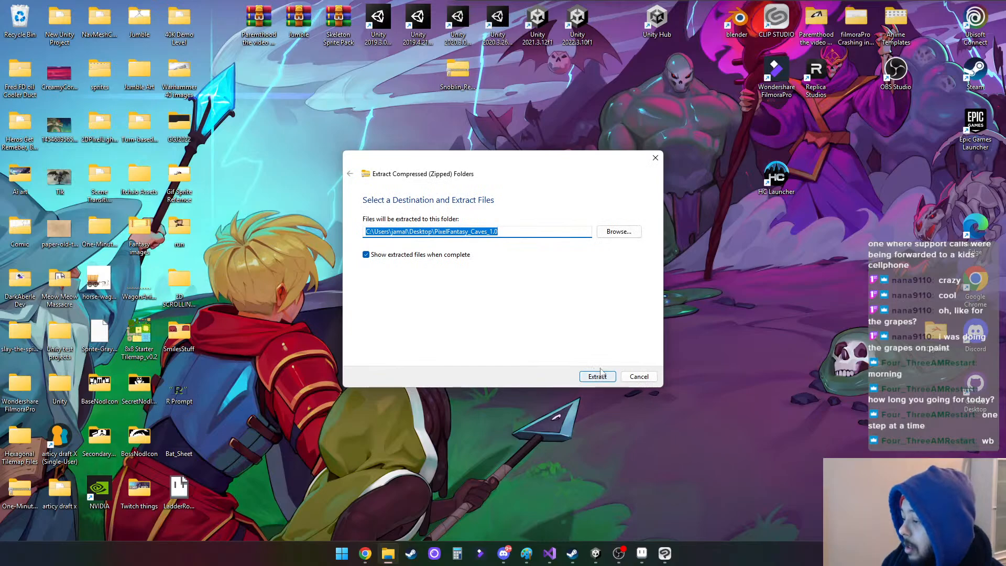
pyautogui.click(600, 375)
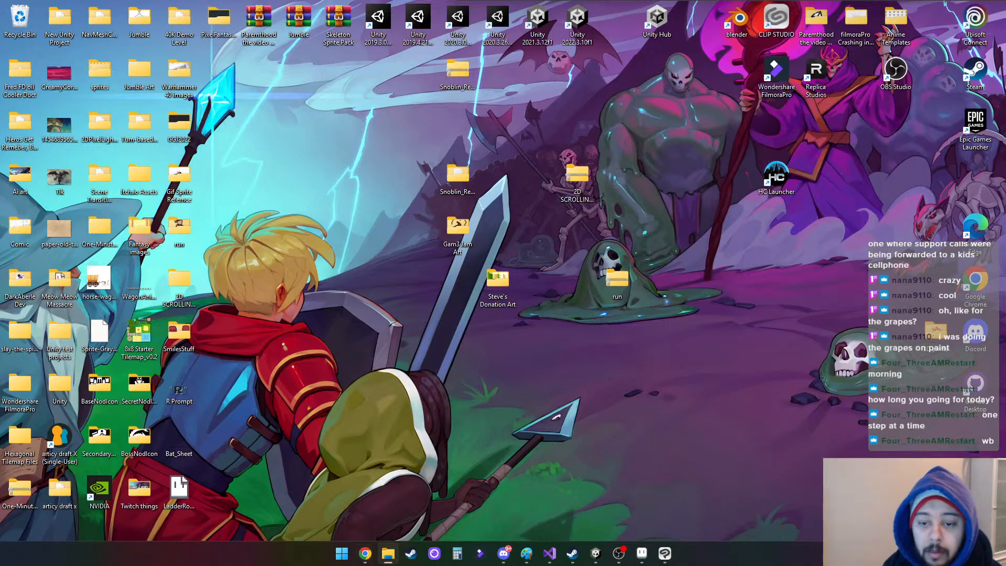
# Switch to Aseprite and examine the mainlev_build.png tile sheet, covering its brown rock, brick and blue-grey cave tiles
pyautogui.click(642, 552)
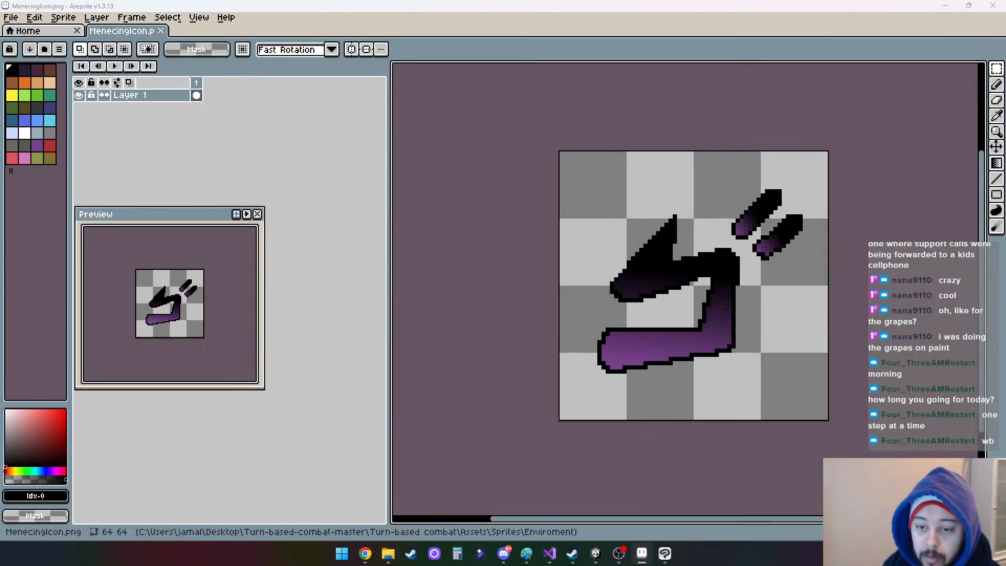
pyautogui.moveTo(486, 255); pyautogui.dragTo(491, 278)
pyautogui.scroll(-4, 558, 290)
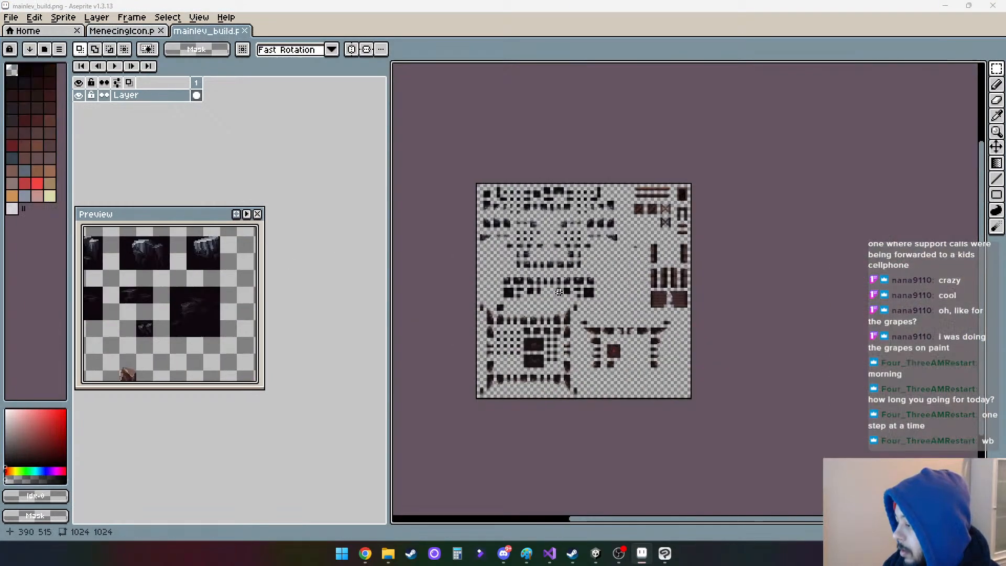
pyautogui.scroll(4, 550, 308)
pyautogui.moveTo(526, 321); pyautogui.dragTo(808, 111, button='middle')
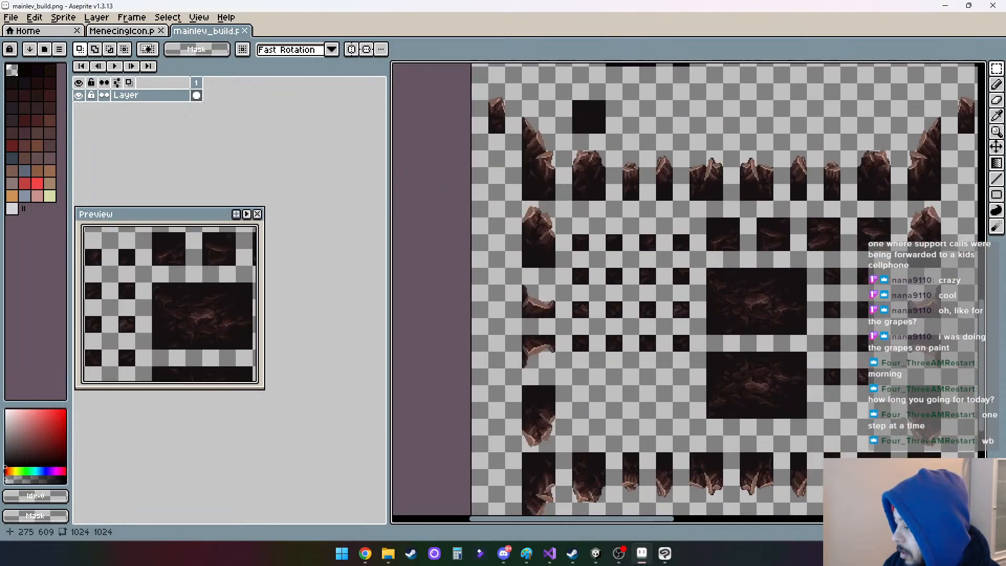
pyautogui.moveTo(386, 272); pyautogui.dragTo(305, 271)
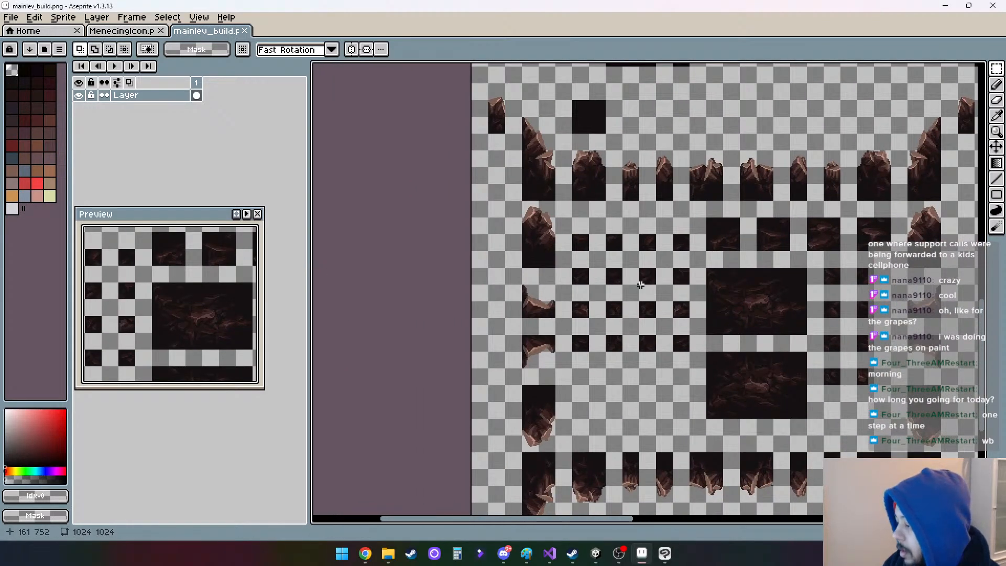
pyautogui.moveTo(709, 306); pyautogui.dragTo(494, 222, button='middle')
pyautogui.scroll(-2, 627, 271)
pyautogui.scroll(4, 626, 278)
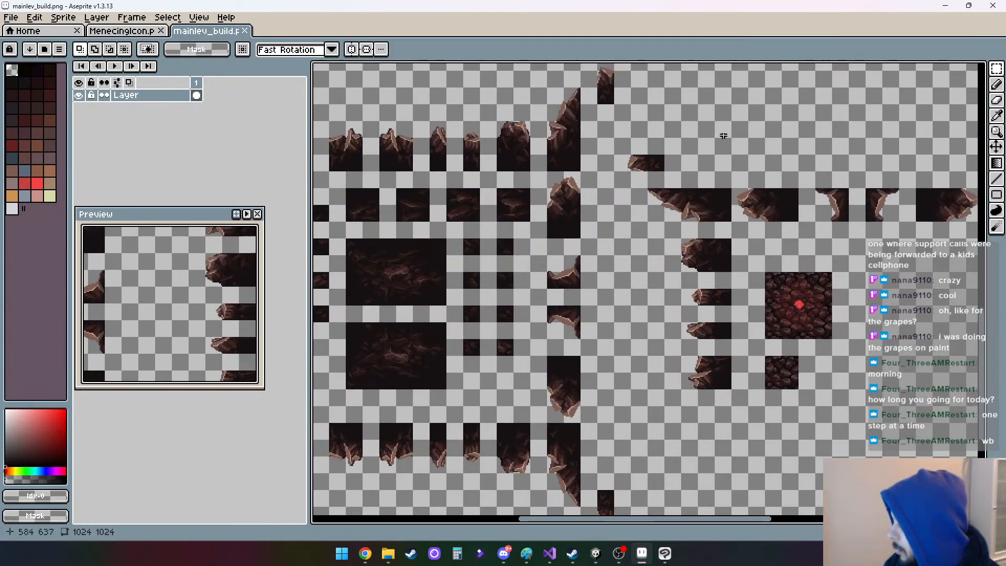
pyautogui.moveTo(727, 137); pyautogui.dragTo(687, 364, button='middle')
pyautogui.moveTo(760, 252); pyautogui.dragTo(511, 373, button='middle')
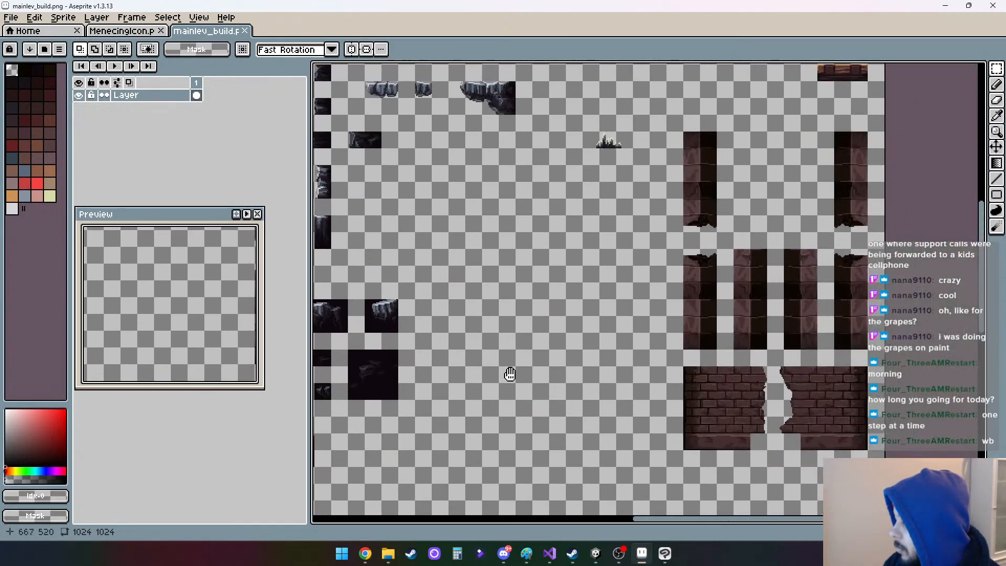
pyautogui.moveTo(520, 288); pyautogui.dragTo(704, 421, button='middle')
pyautogui.moveTo(606, 335); pyautogui.dragTo(785, 450, button='middle')
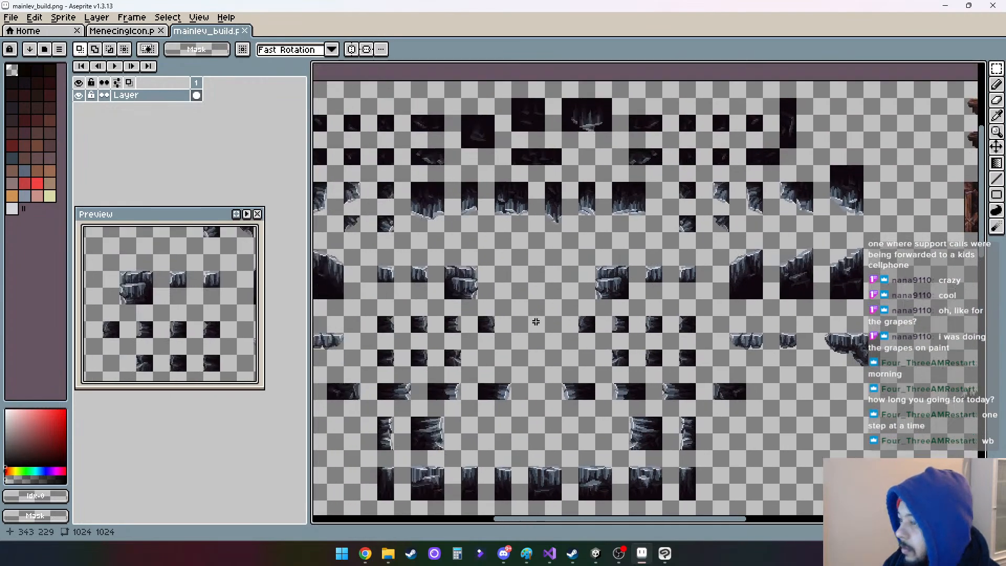
pyautogui.click(946, 6)
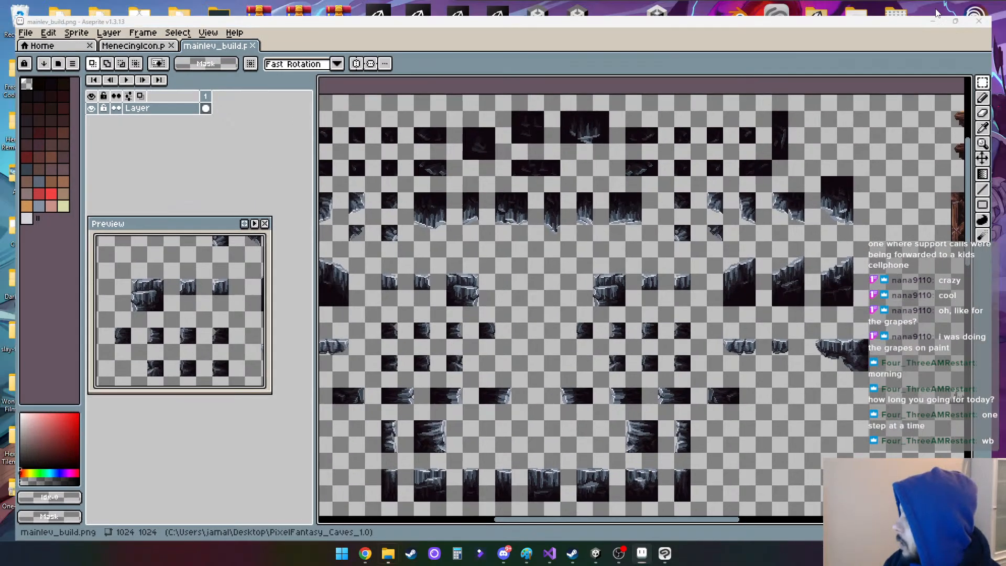
# Switch to the Unity project and add a rectangular tilemap to the BattleLadder scene
pyautogui.click(595, 556)
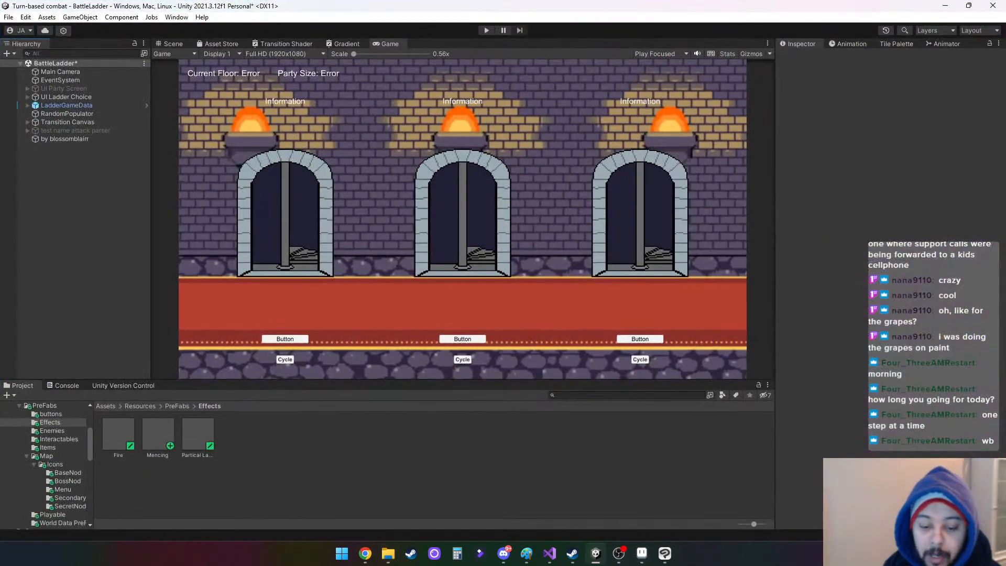
pyautogui.press('super+d')
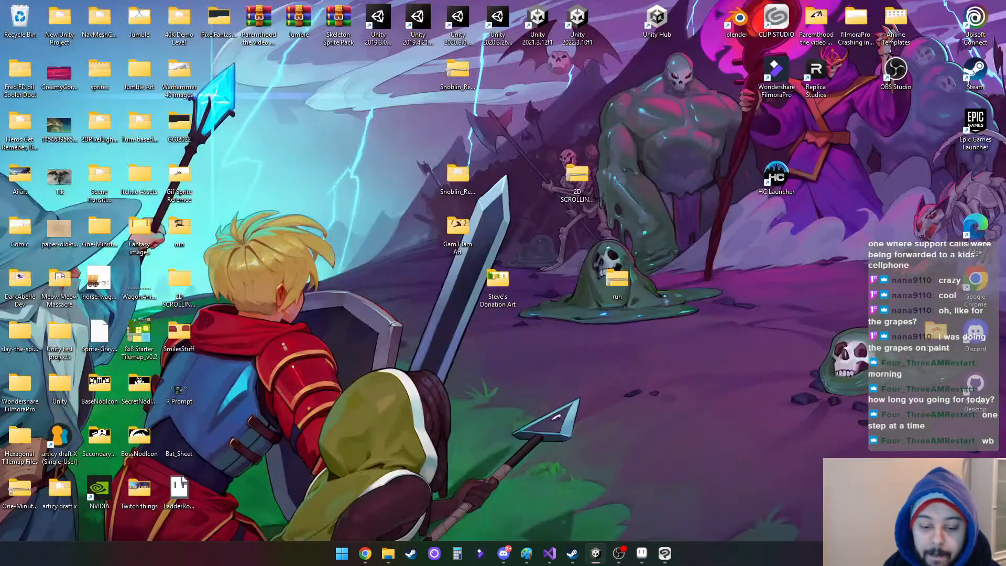
pyautogui.press('super+d')
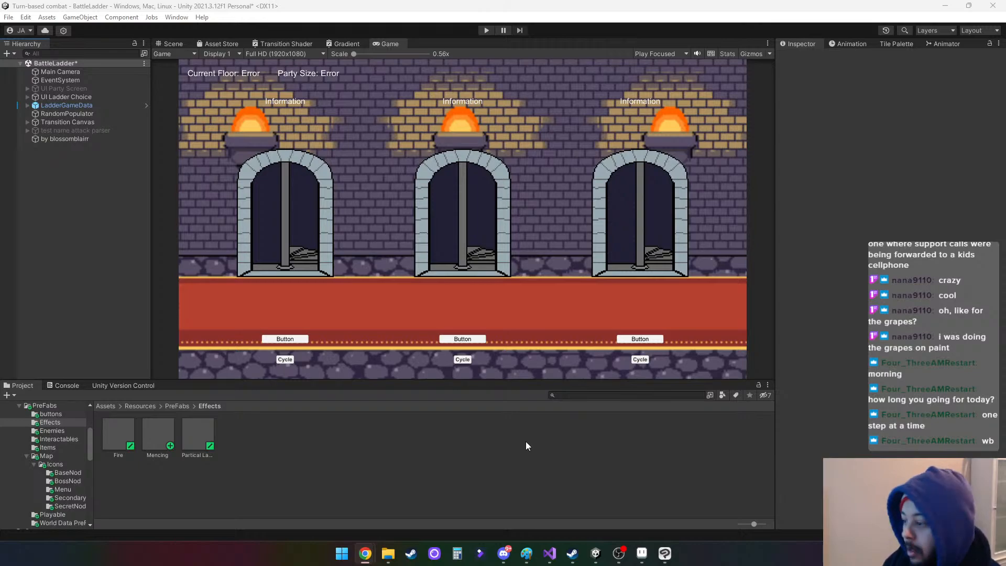
pyautogui.rightClick(78, 227)
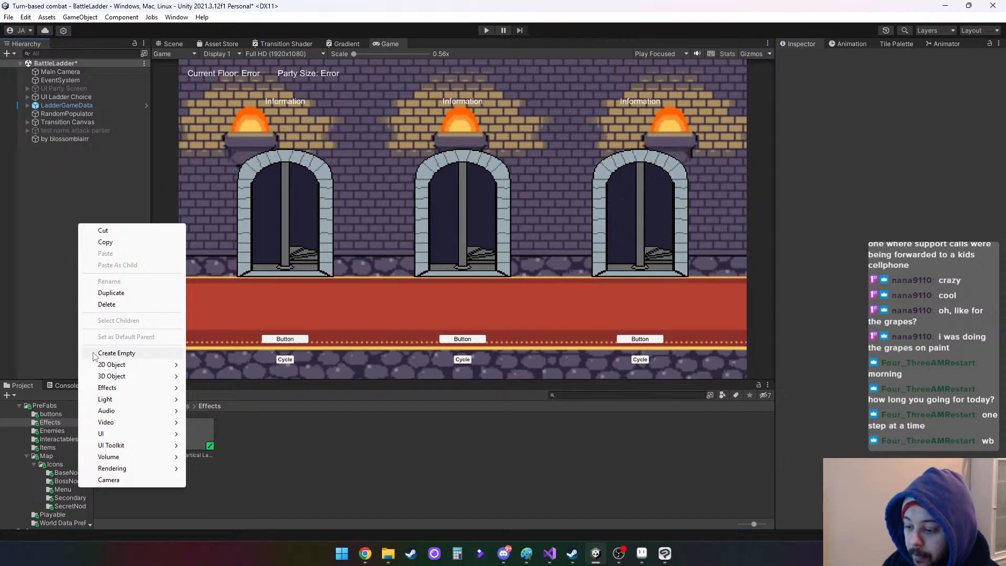
pyautogui.moveTo(120, 365)
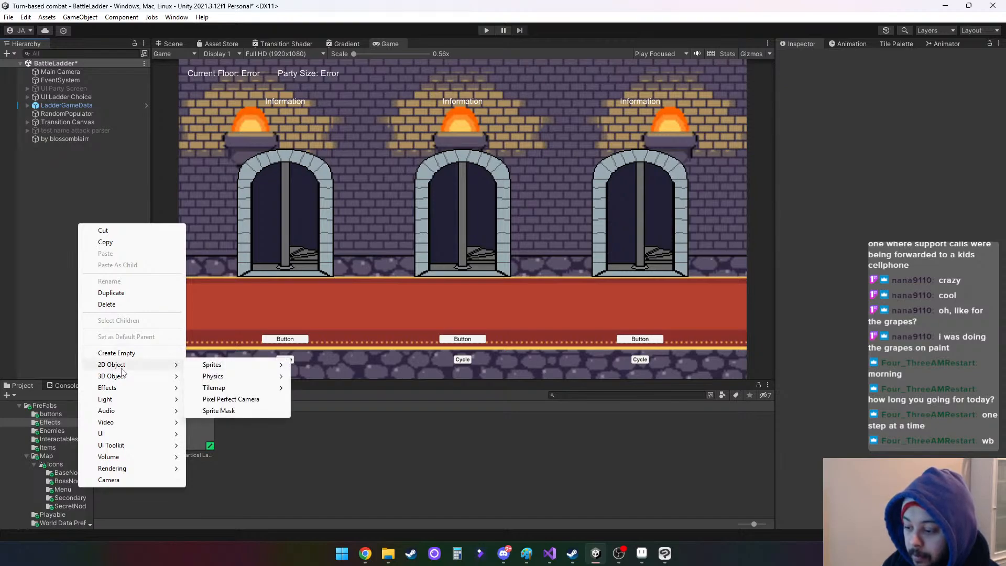
pyautogui.moveTo(244, 389)
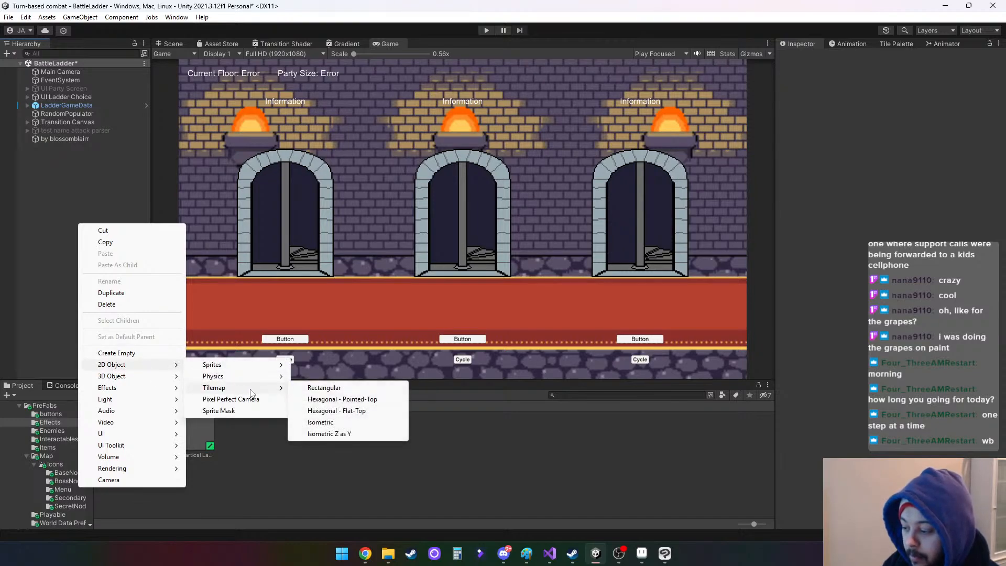
pyautogui.click(345, 390)
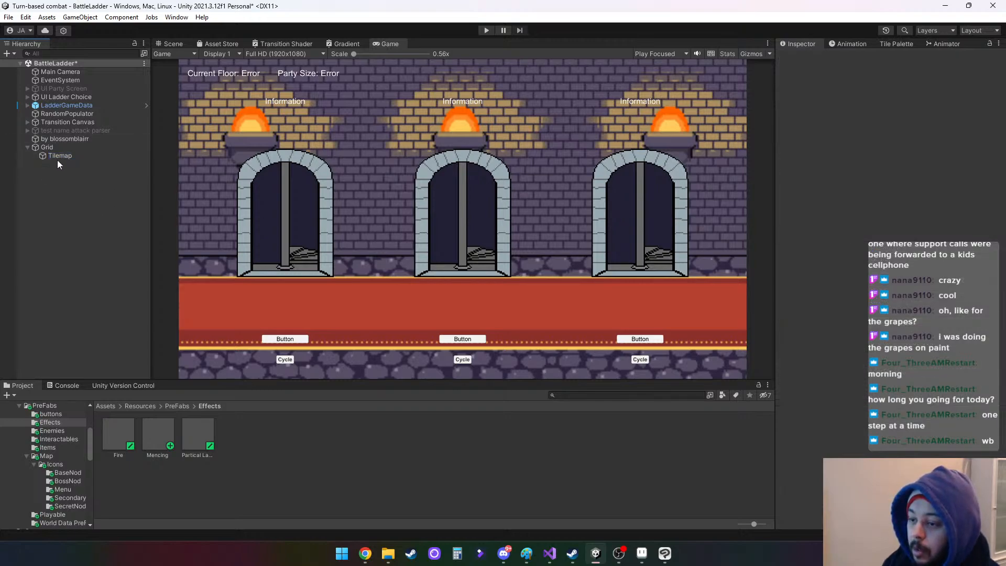
# Check the settings of the new Grid and its Tilemap, and look at the tile palette
pyautogui.click(42, 146)
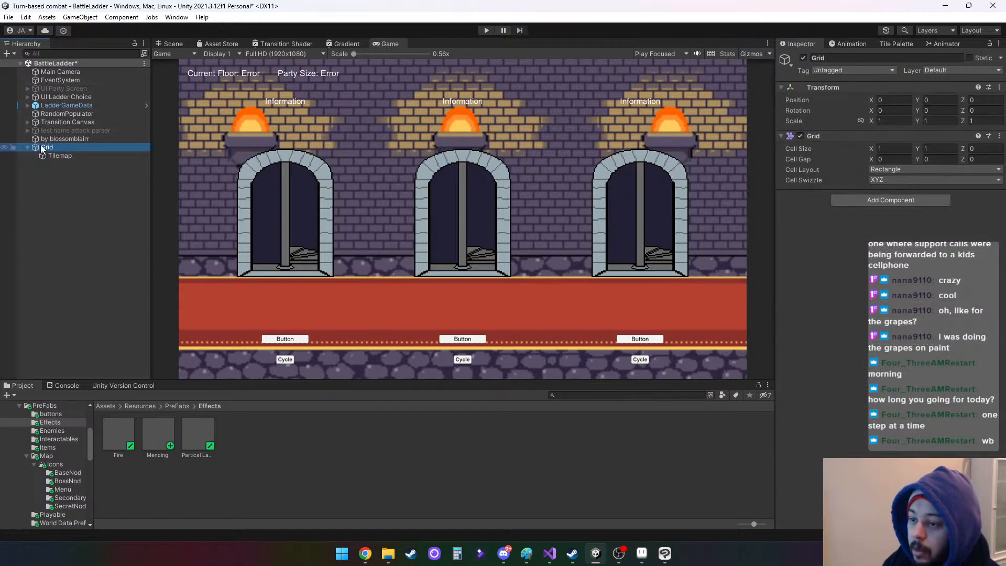
pyautogui.click(65, 156)
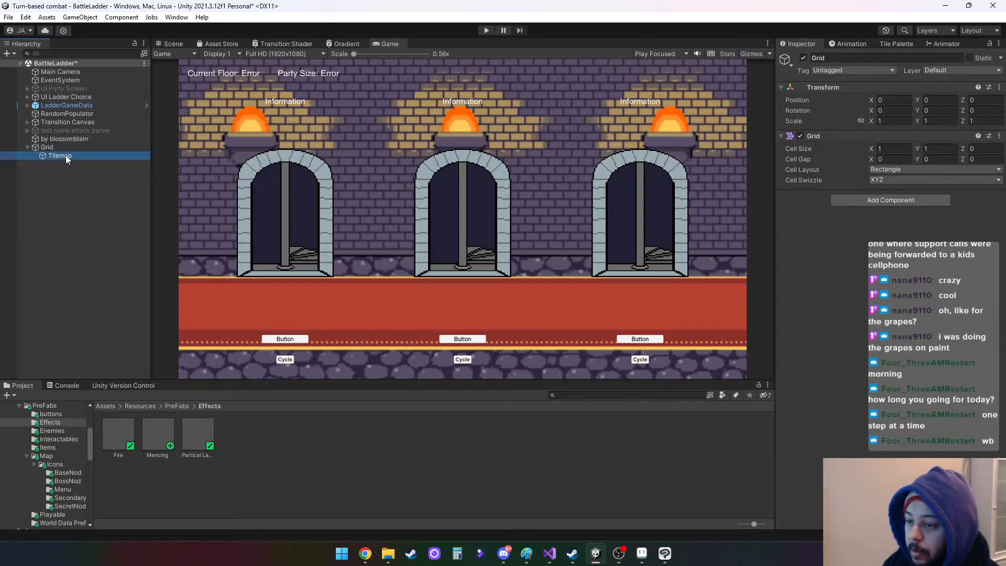
pyautogui.click(884, 331)
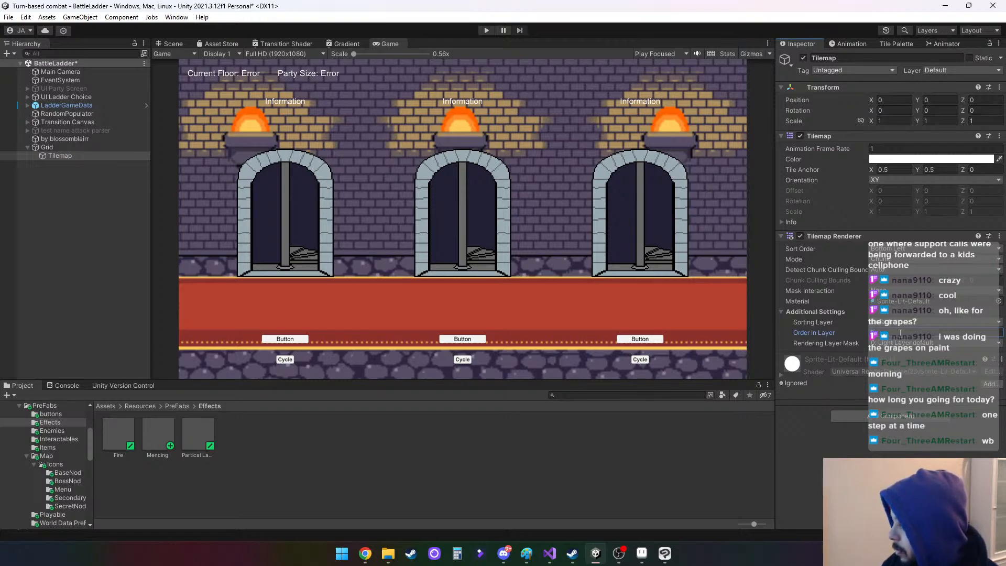
pyautogui.click(69, 147)
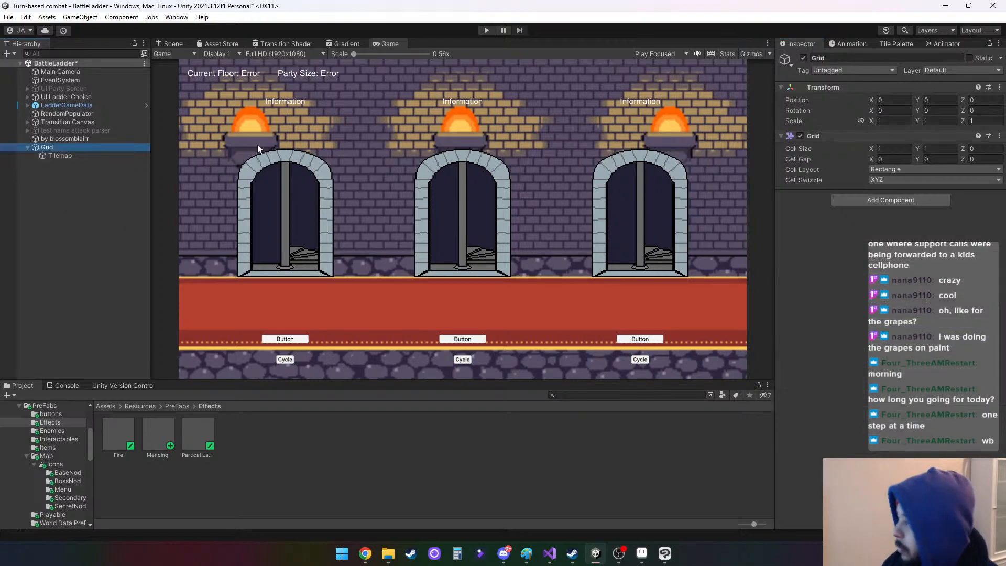
pyautogui.click(907, 45)
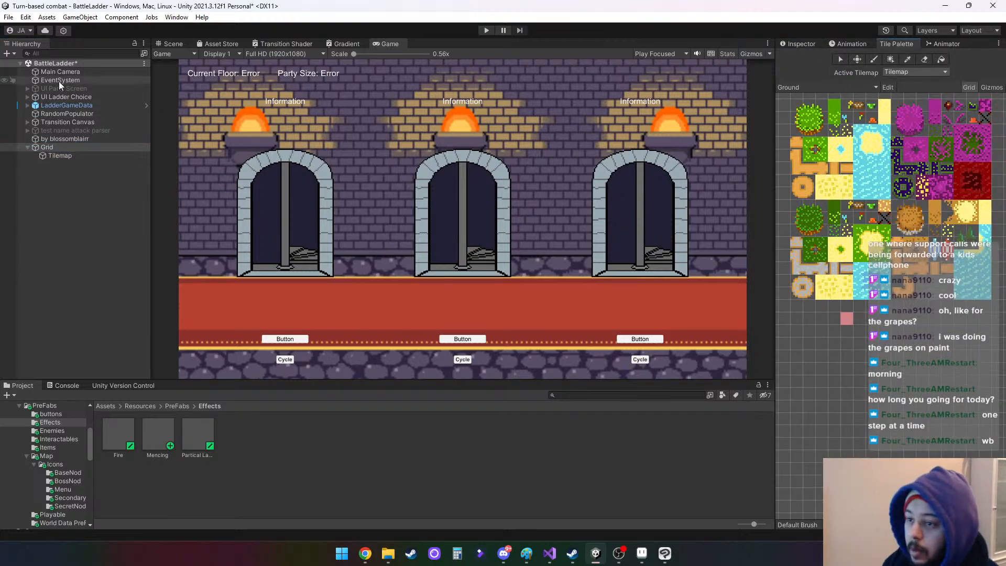
# Deactivate the UI Ladder Choice canvas and the castle wall background sprite in the scene
pyautogui.click(66, 96)
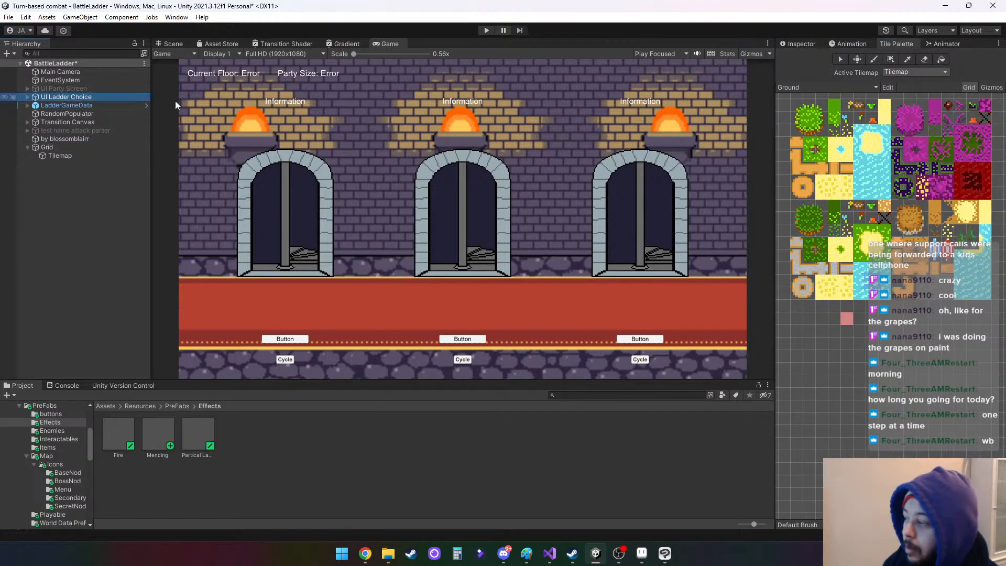
pyautogui.click(800, 42)
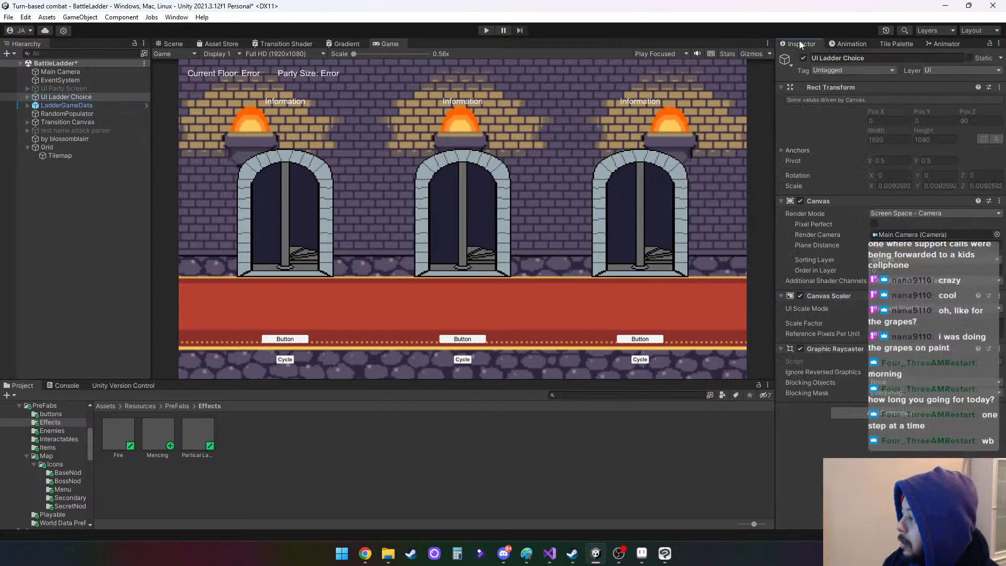
pyautogui.click(803, 58)
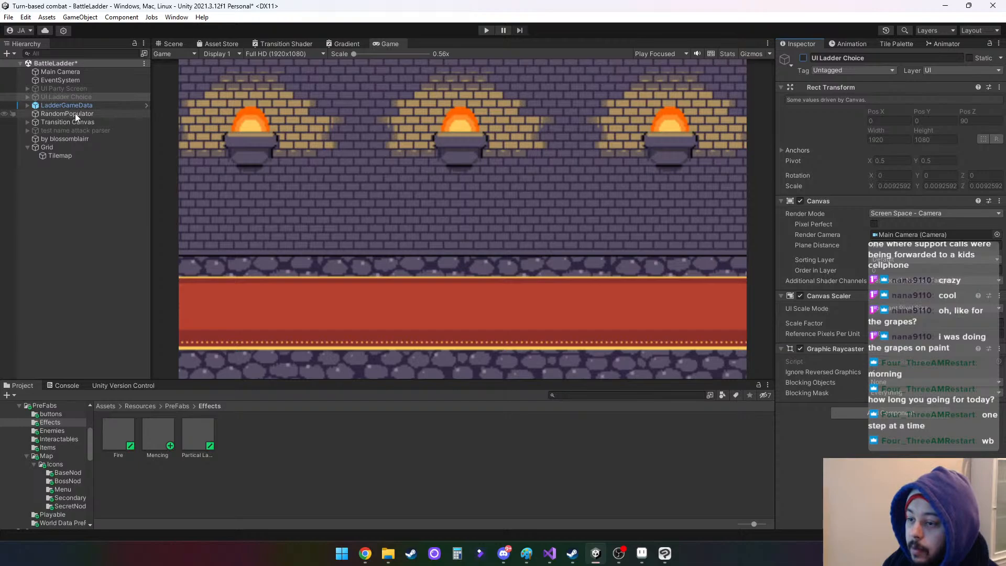
pyautogui.click(81, 138)
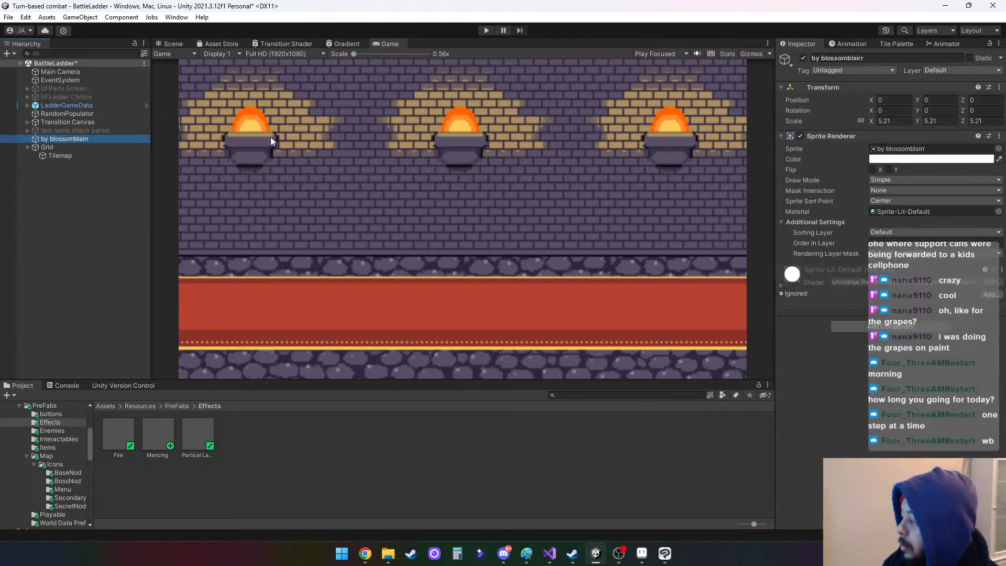
pyautogui.click(803, 58)
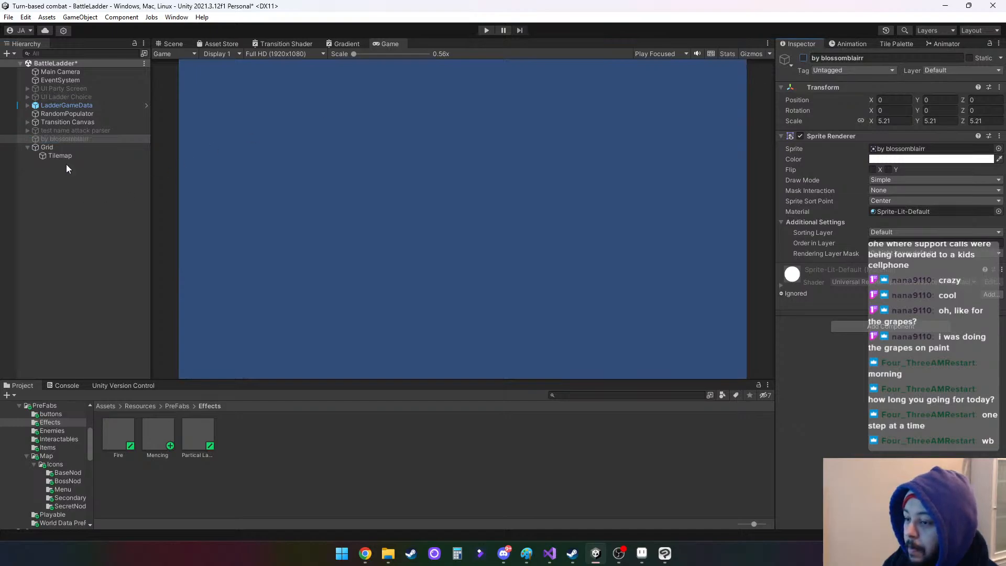
# Show the full camera frame in the Scene view and select the Tilemap under Grid
pyautogui.click(173, 44)
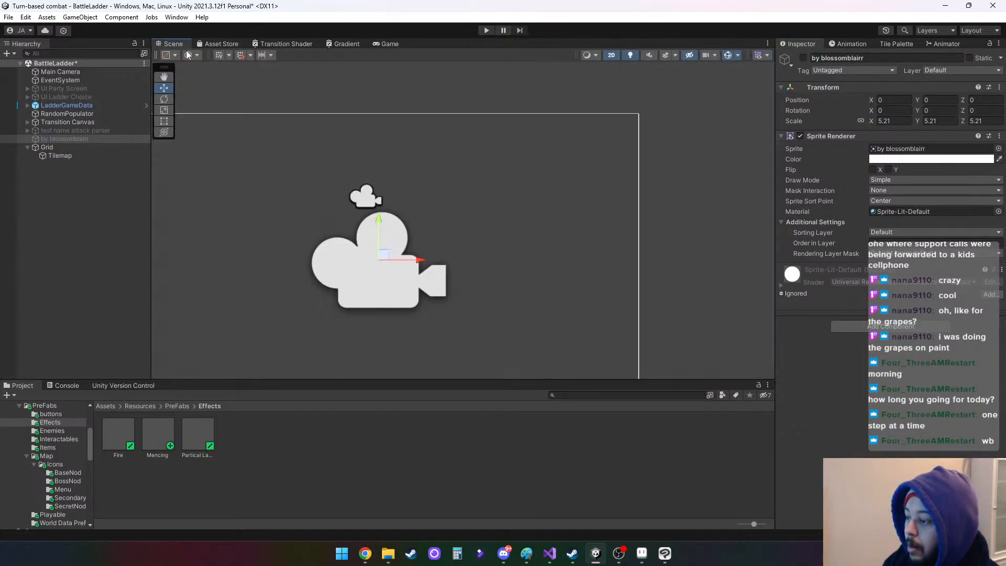
pyautogui.moveTo(426, 203); pyautogui.dragTo(543, 164, button='middle')
pyautogui.scroll(-2, 596, 158)
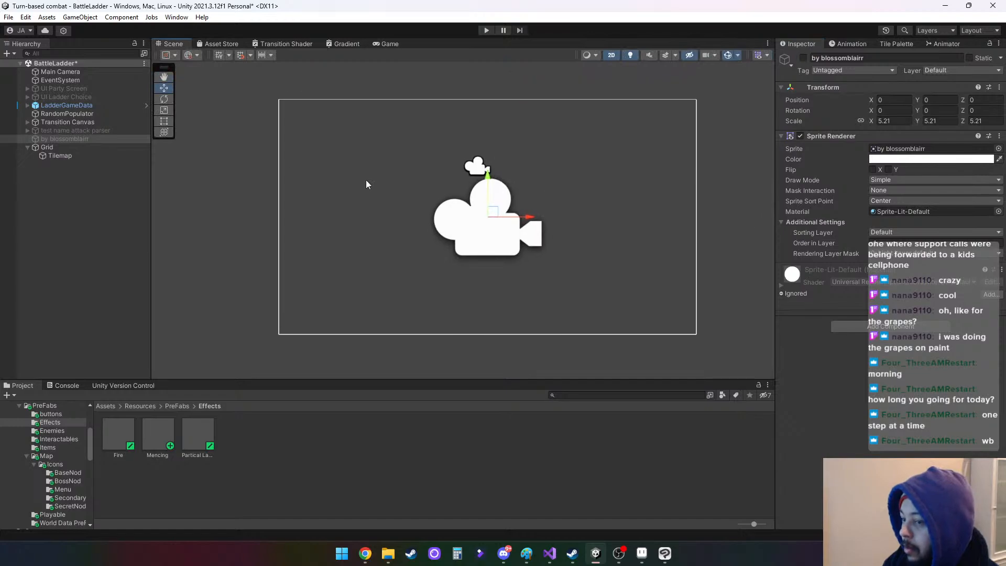
pyautogui.click(55, 147)
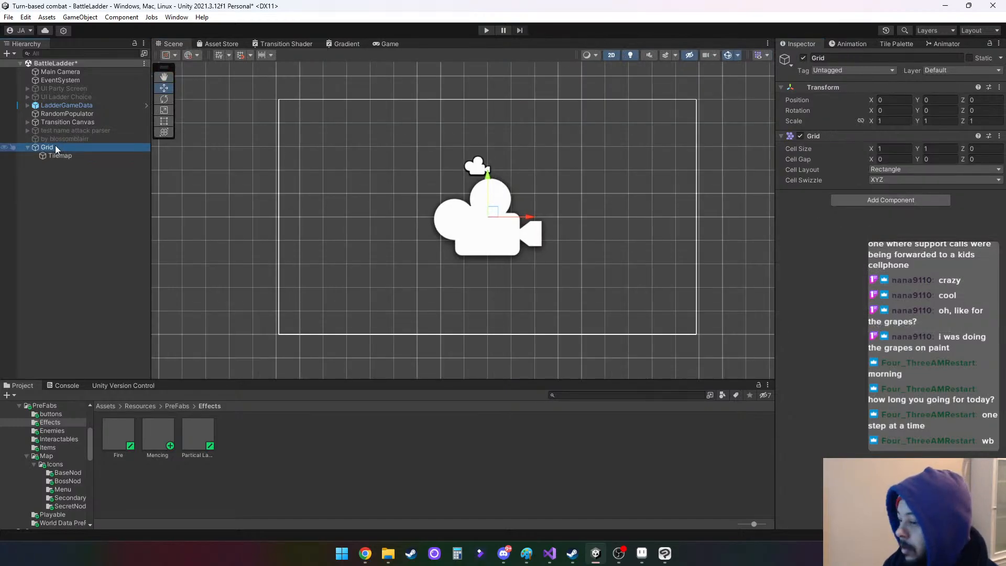
pyautogui.click(59, 154)
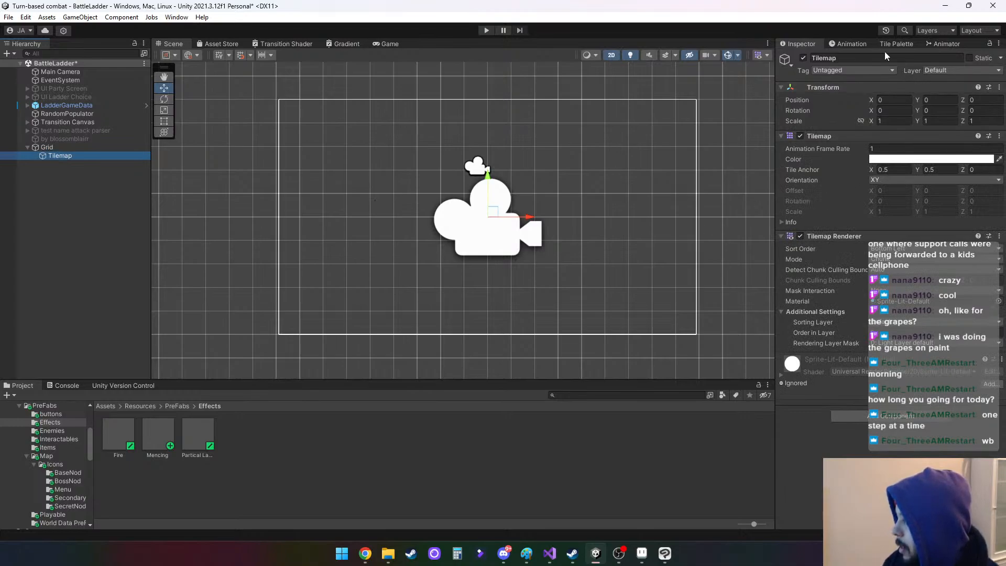
# Start a new tile palette named Caves with a rectangular grid and automatic cell size
pyautogui.click(897, 44)
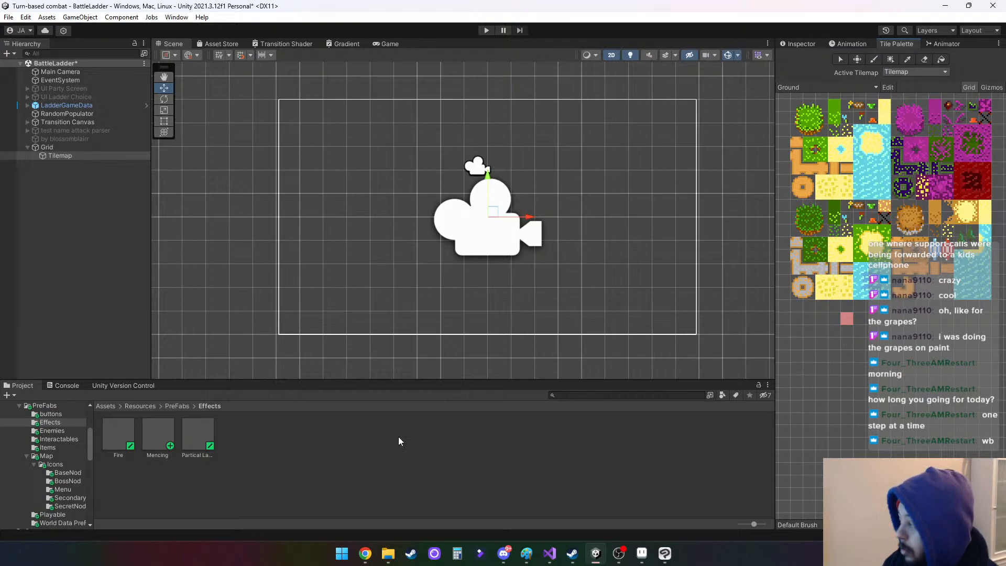
pyautogui.click(936, 73)
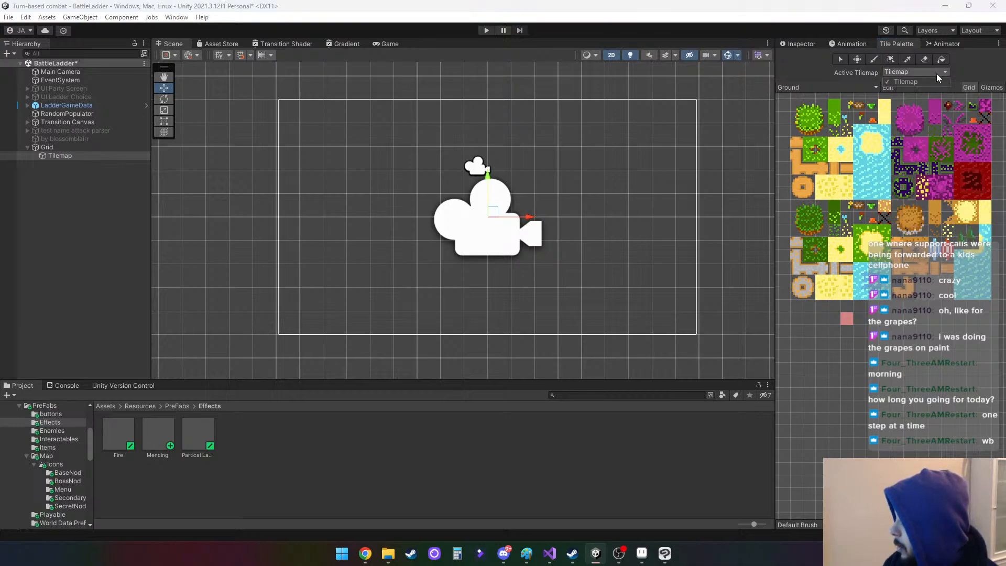
pyautogui.click(971, 72)
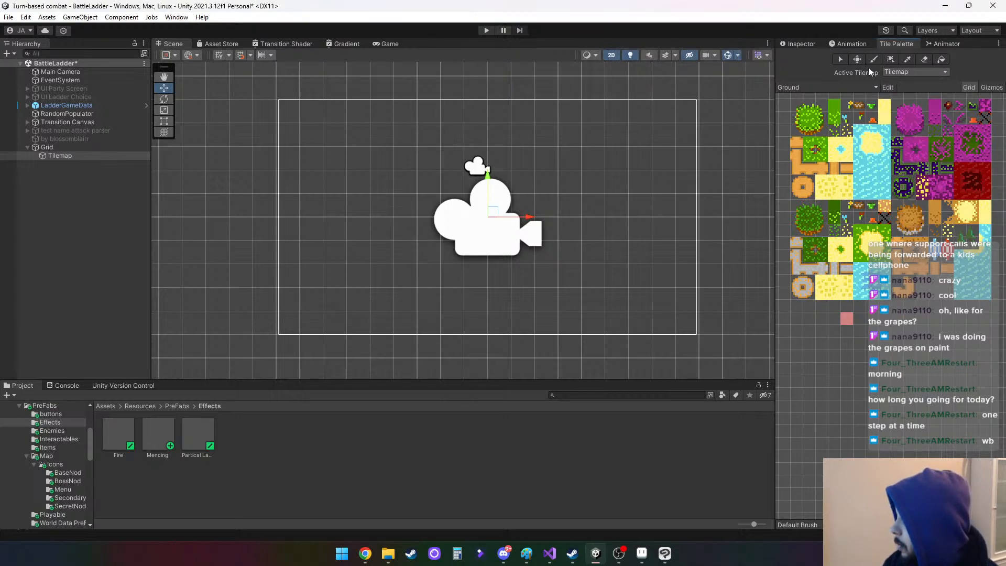
pyautogui.click(829, 86)
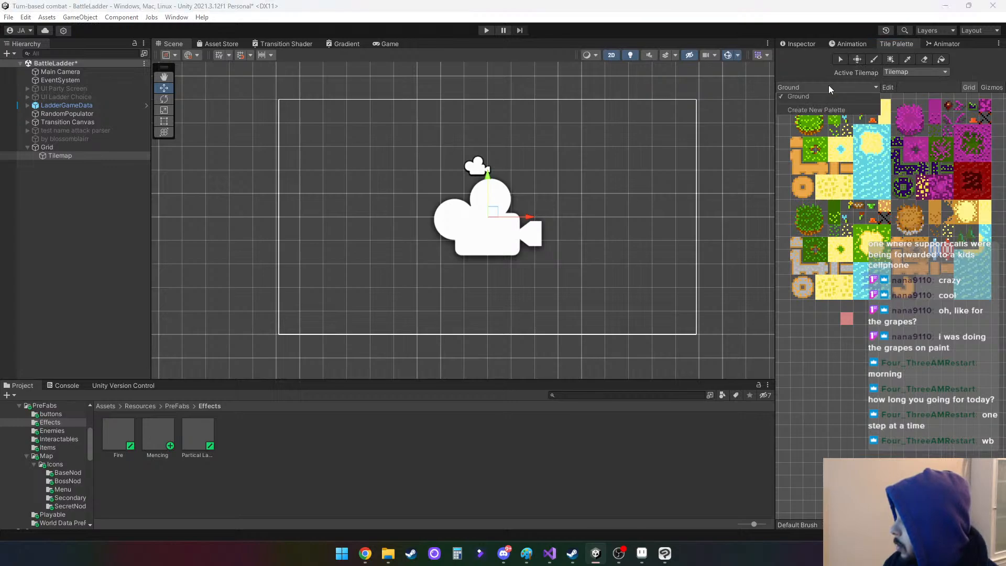
pyautogui.click(816, 109)
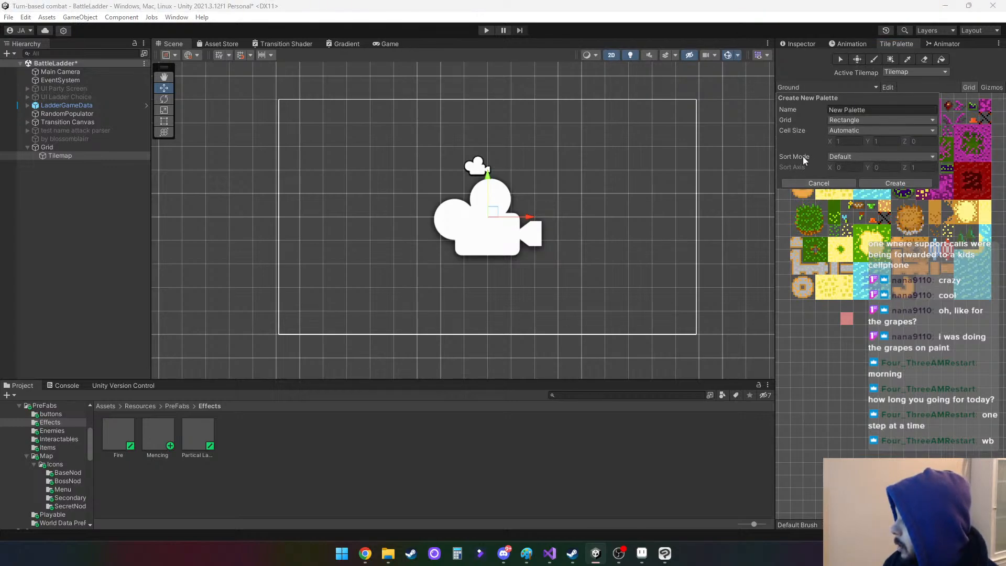
pyautogui.click(878, 110)
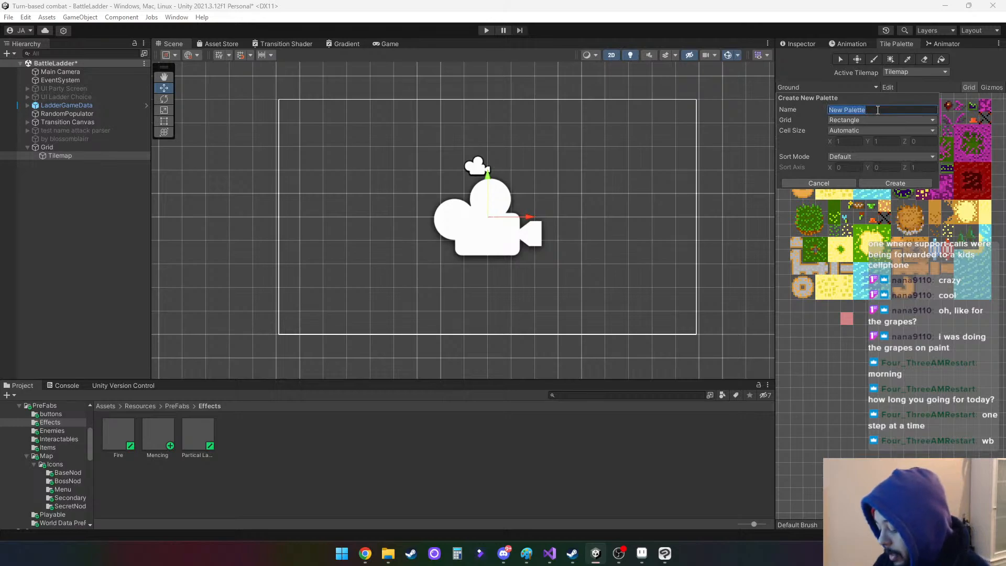
pyautogui.write('Caves')
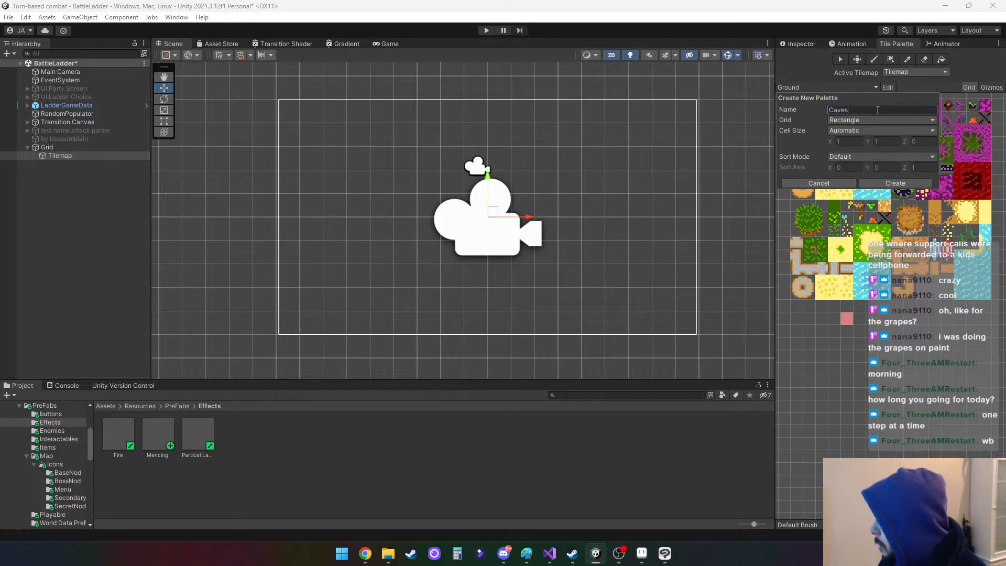
# Create the Caves palette in the Palettes folder under Assets/Sprites/Enviroment
pyautogui.click(915, 183)
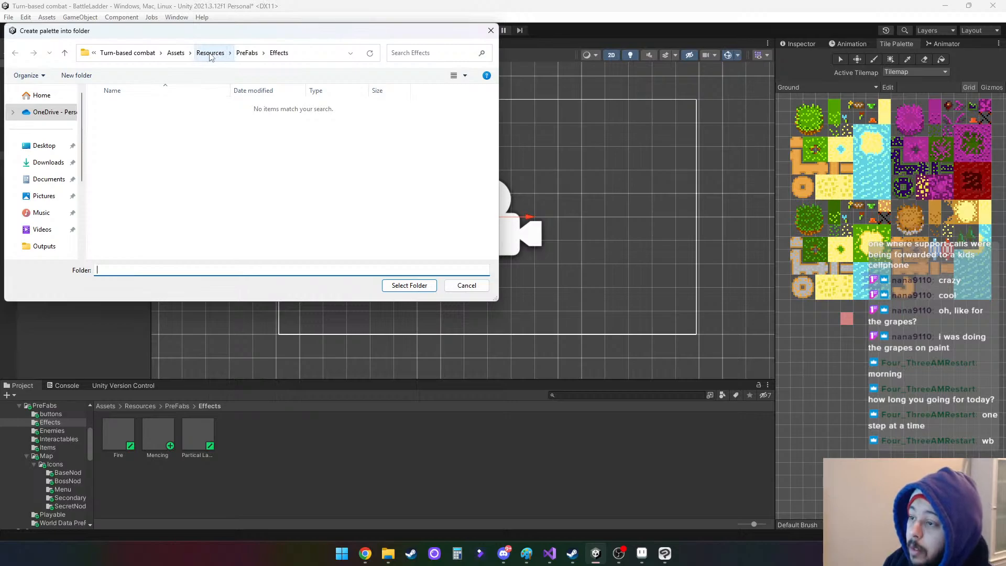
pyautogui.click(176, 53)
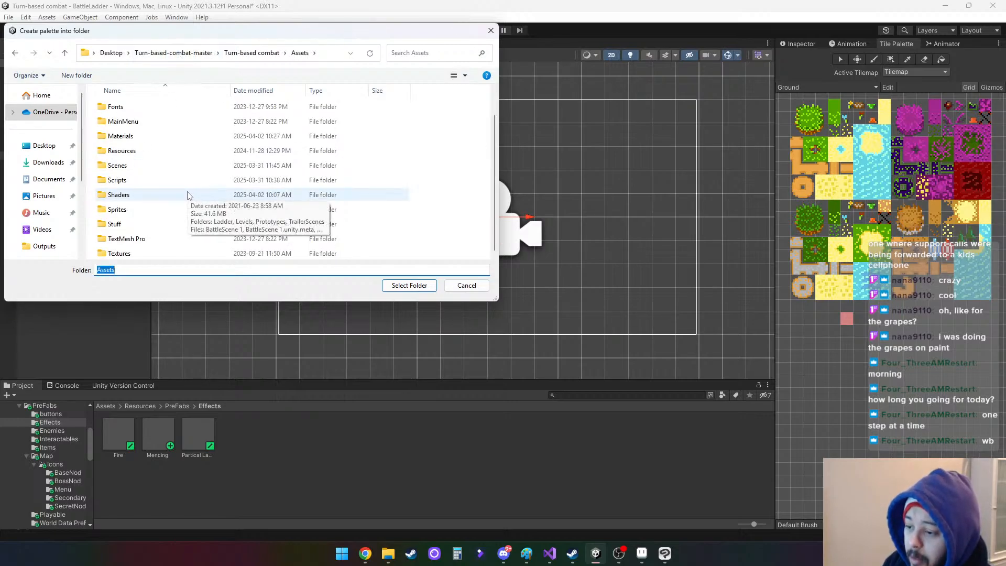
pyautogui.scroll(-1, 189, 198)
pyautogui.scroll(1, 146, 167)
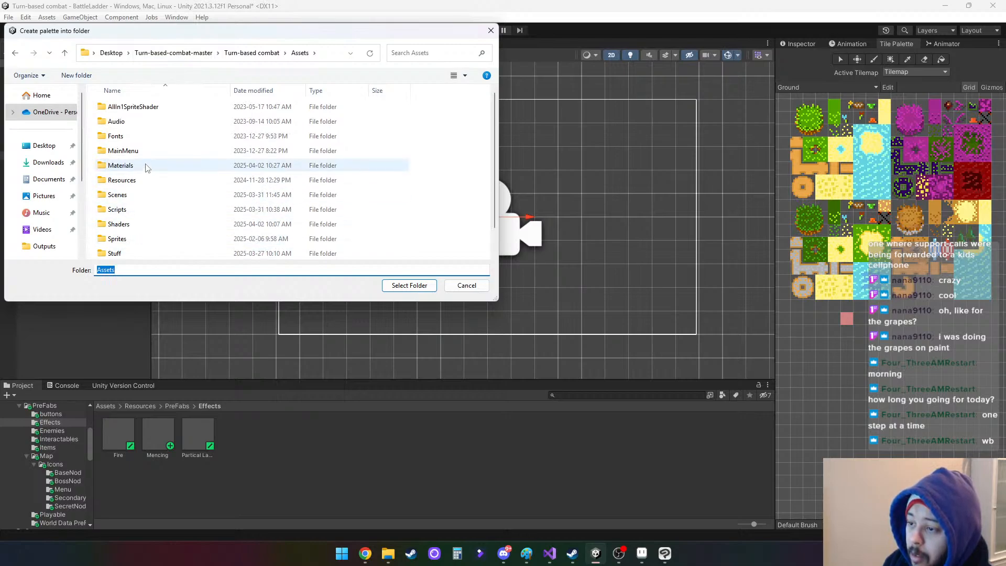
pyautogui.scroll(-1, 146, 166)
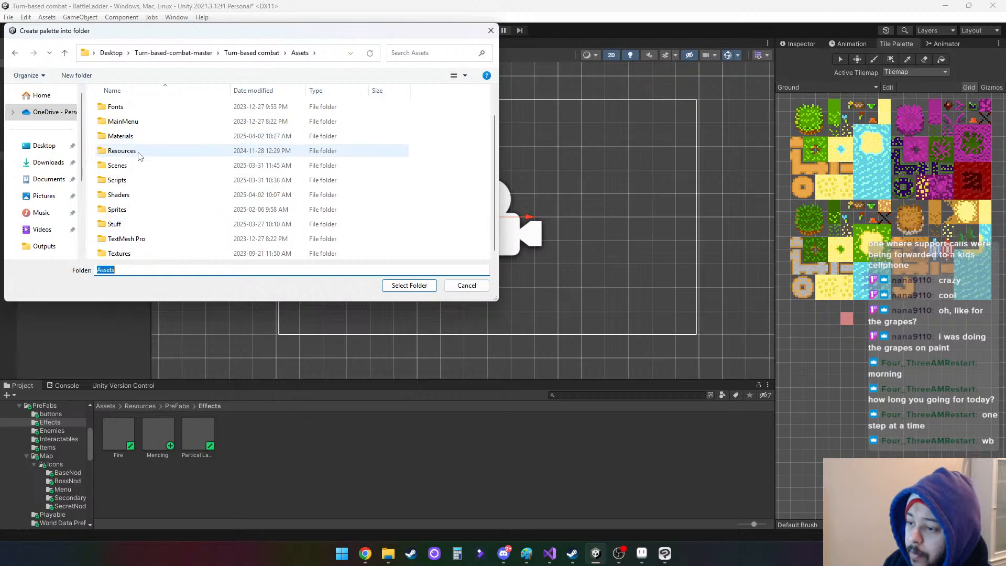
pyautogui.doubleClick(131, 209)
pyautogui.doubleClick(156, 213)
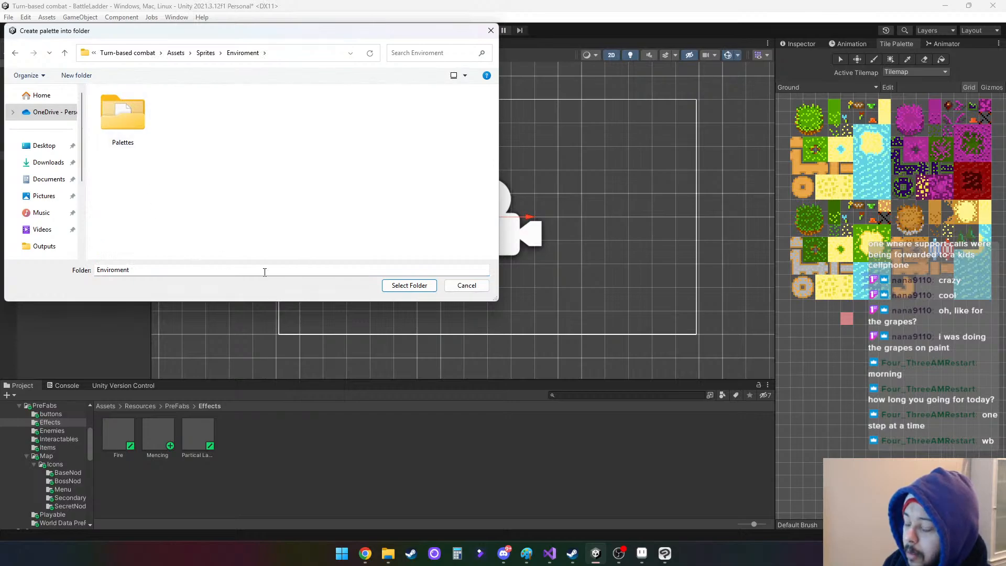
pyautogui.click(122, 112)
pyautogui.click(404, 284)
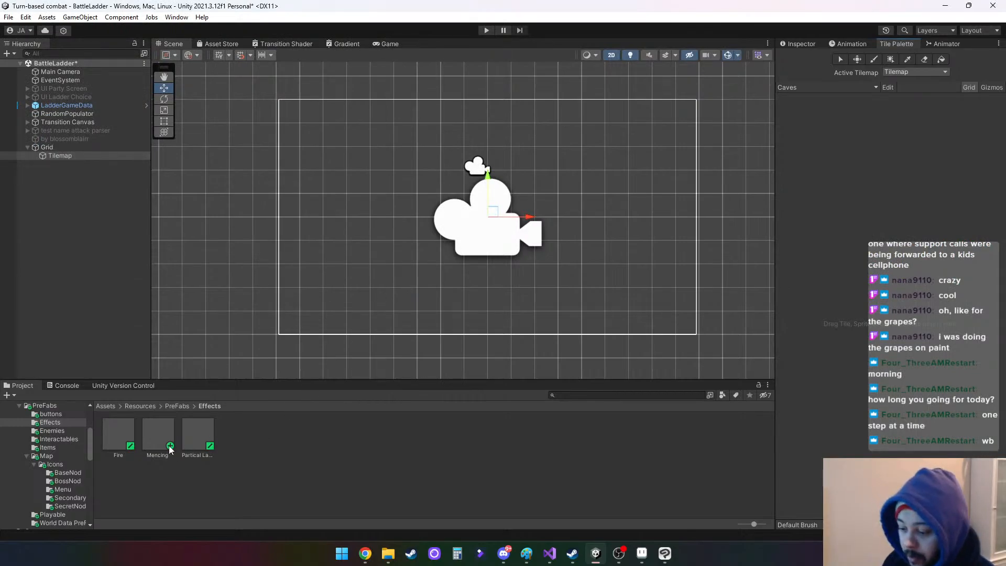
# Import mainlev_build.png from the file explorer into the project's Sprites/Enviroment folder
pyautogui.scroll(-5, 74, 469)
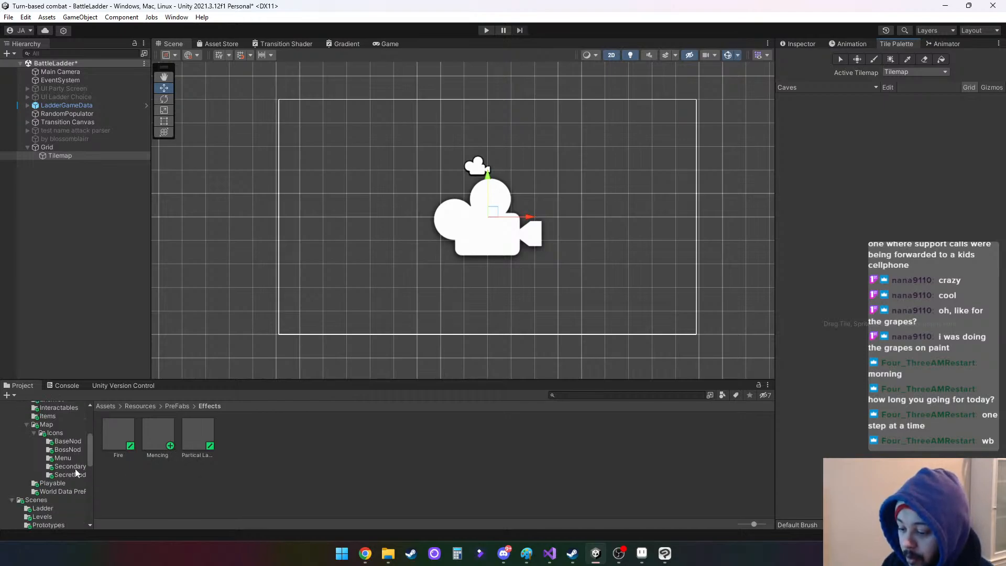
pyautogui.scroll(-5, 63, 461)
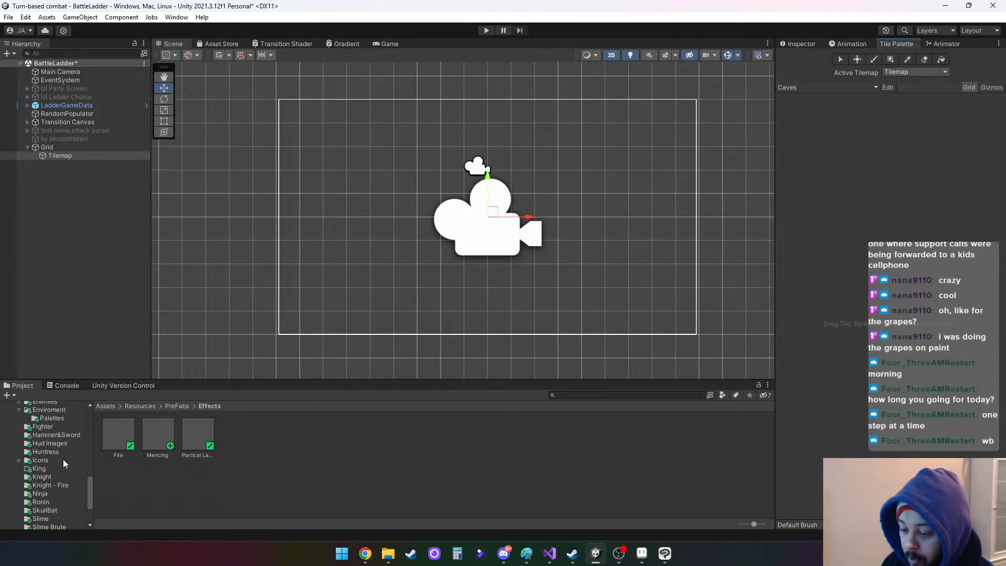
pyautogui.scroll(1, 62, 461)
pyautogui.click(47, 410)
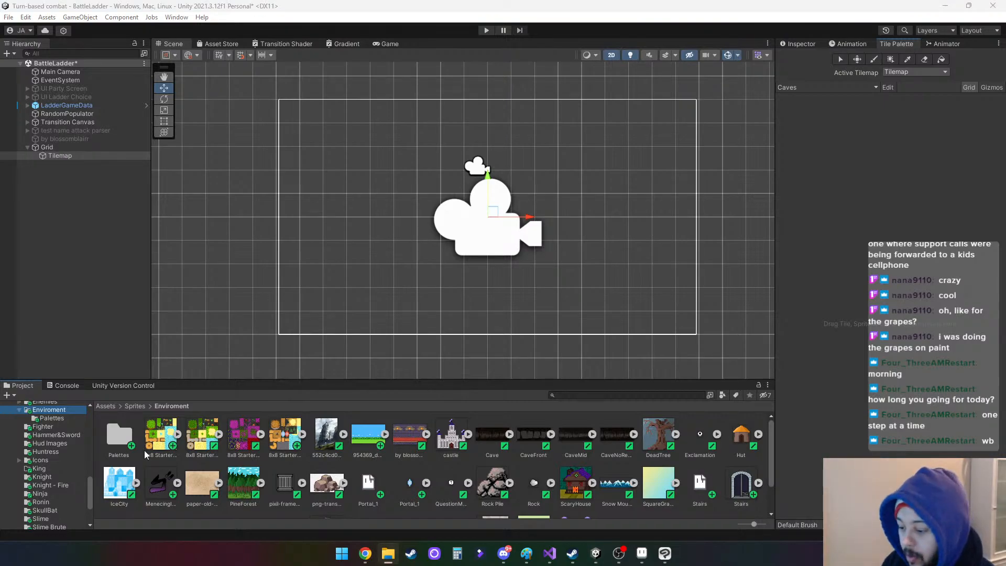
pyautogui.moveTo(0, 412); pyautogui.dragTo(319, 465)
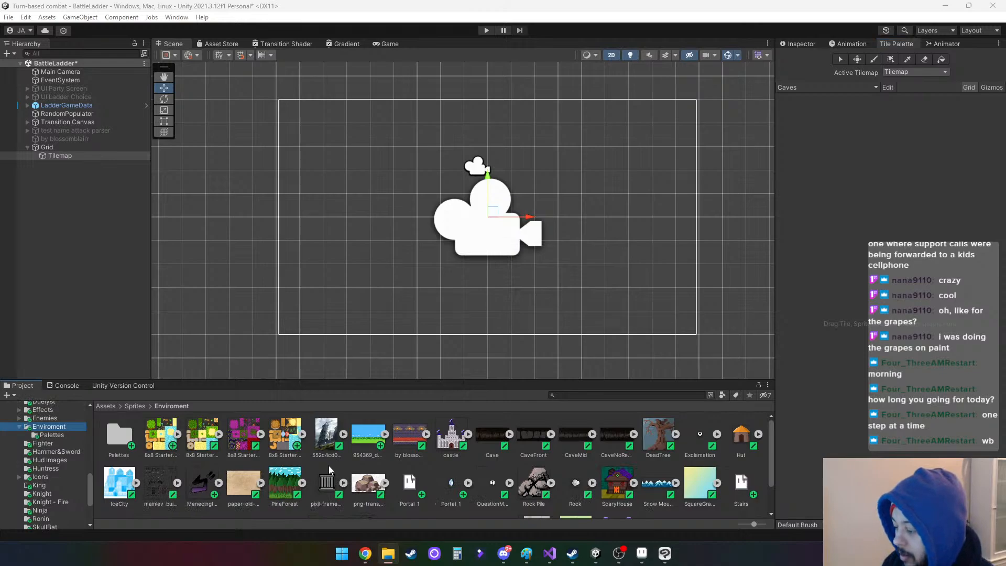
# Set the mainlev_build texture to point filtering with no compression, choose a new max size, and apply the import settings
pyautogui.click(155, 482)
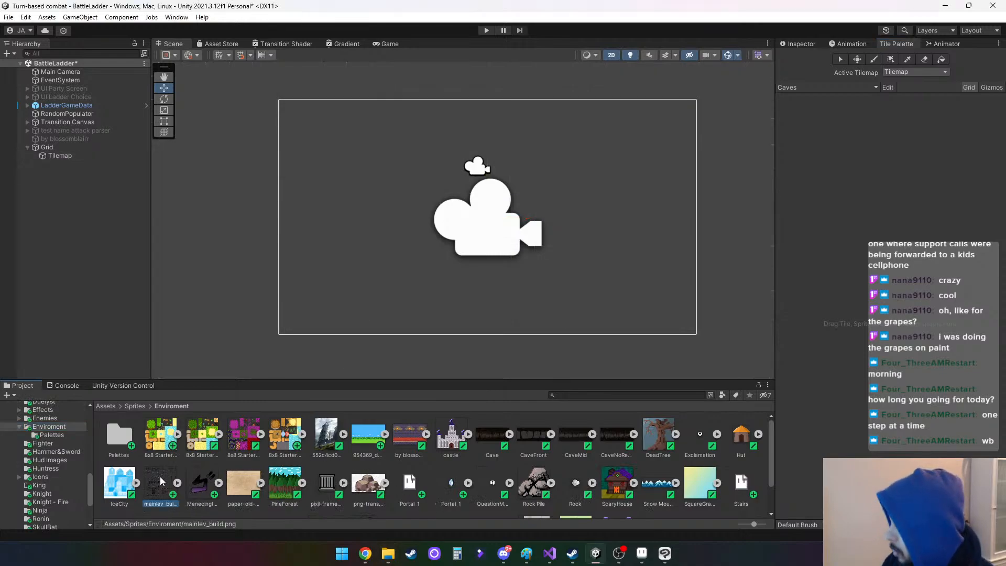
pyautogui.click(797, 41)
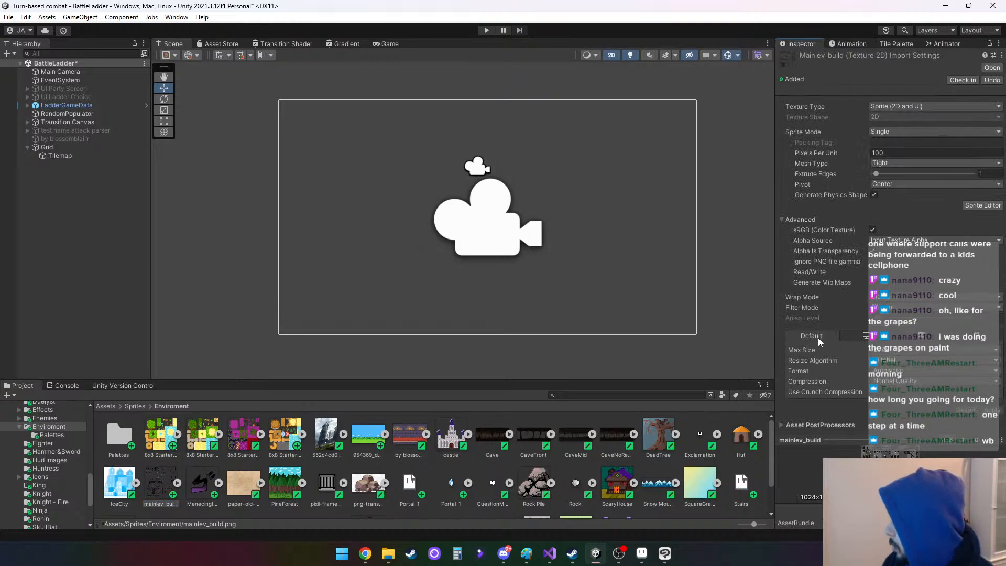
pyautogui.click(899, 308)
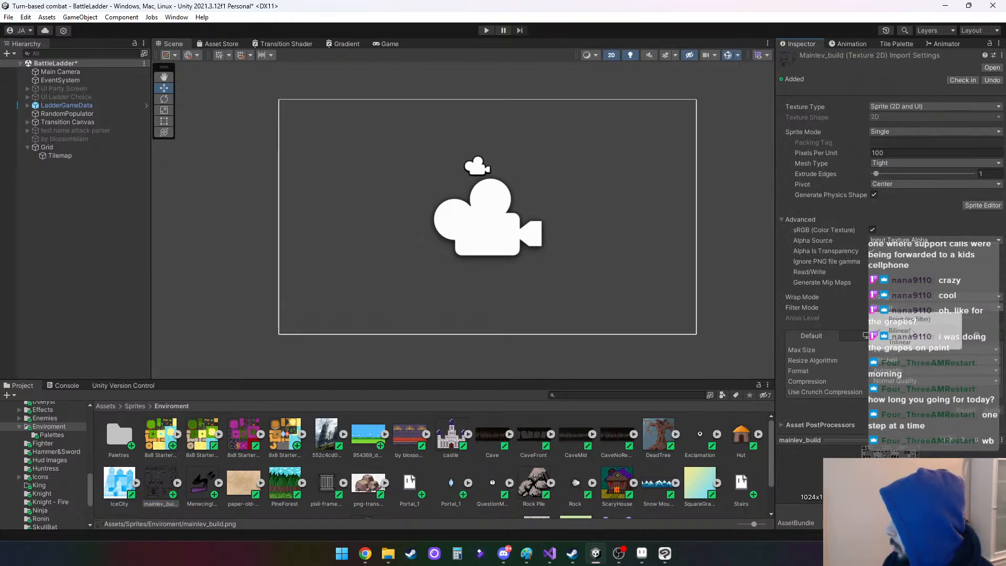
pyautogui.click(917, 317)
pyautogui.click(905, 377)
pyautogui.click(907, 391)
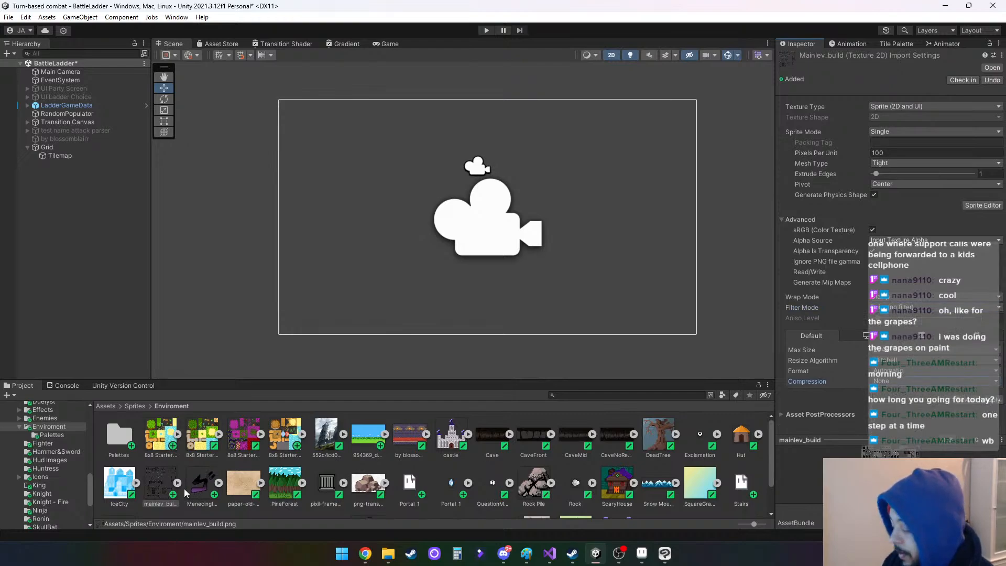
pyautogui.click(896, 349)
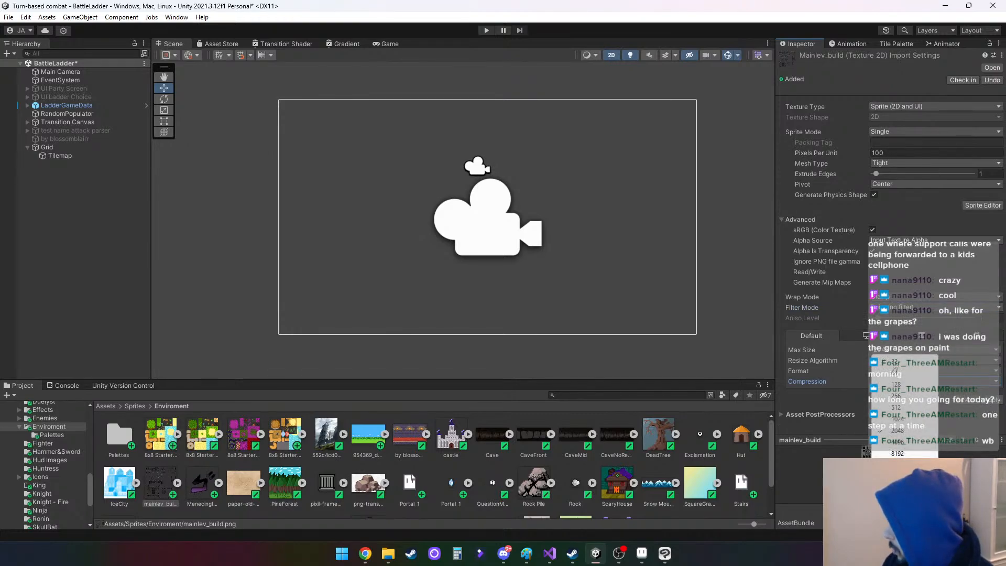
pyautogui.click(909, 444)
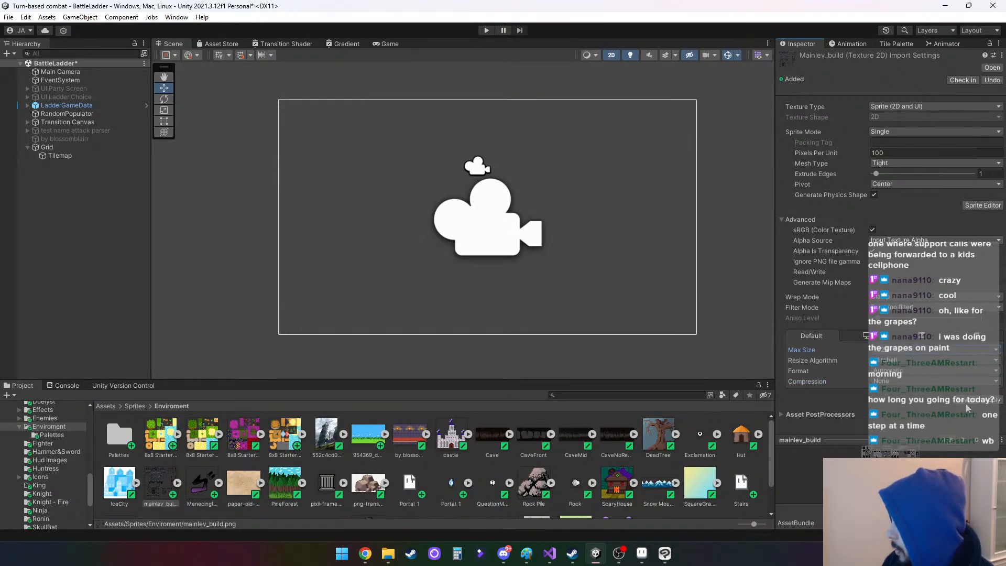
pyautogui.click(996, 402)
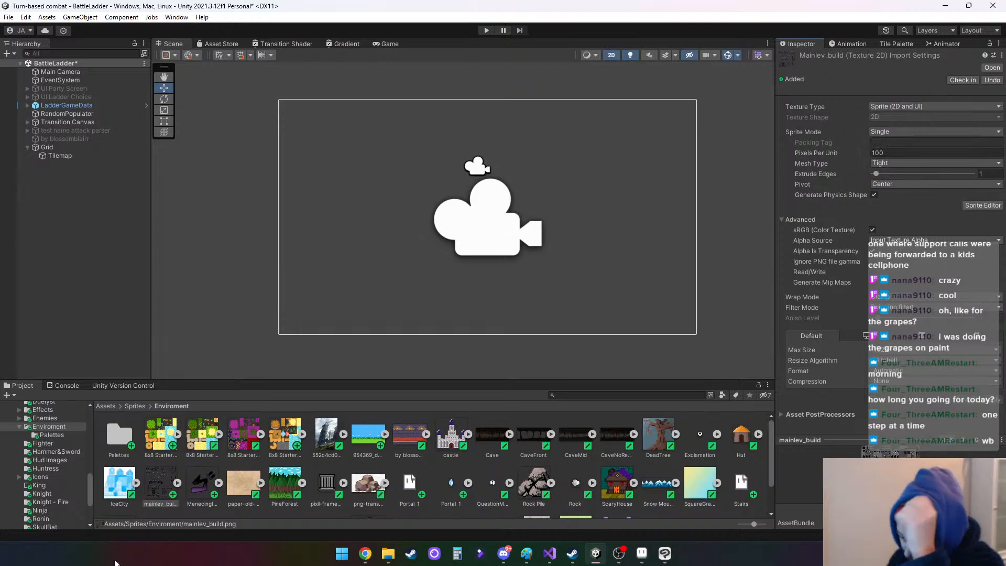
# Add the mainlev_build sprite to the Caves palette and save the generated tile as Caves in the Enviroment folder
pyautogui.click(178, 483)
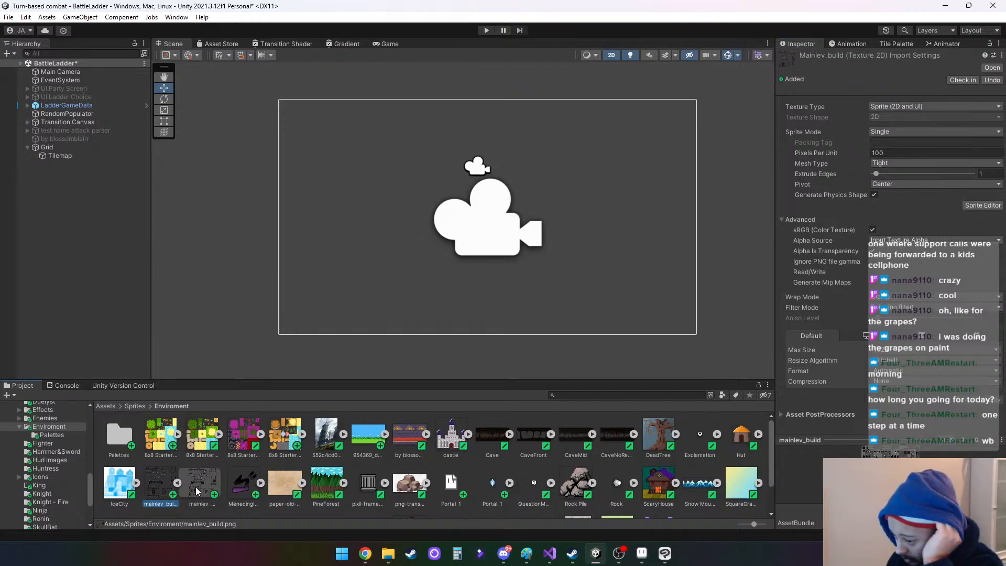
pyautogui.click(178, 483)
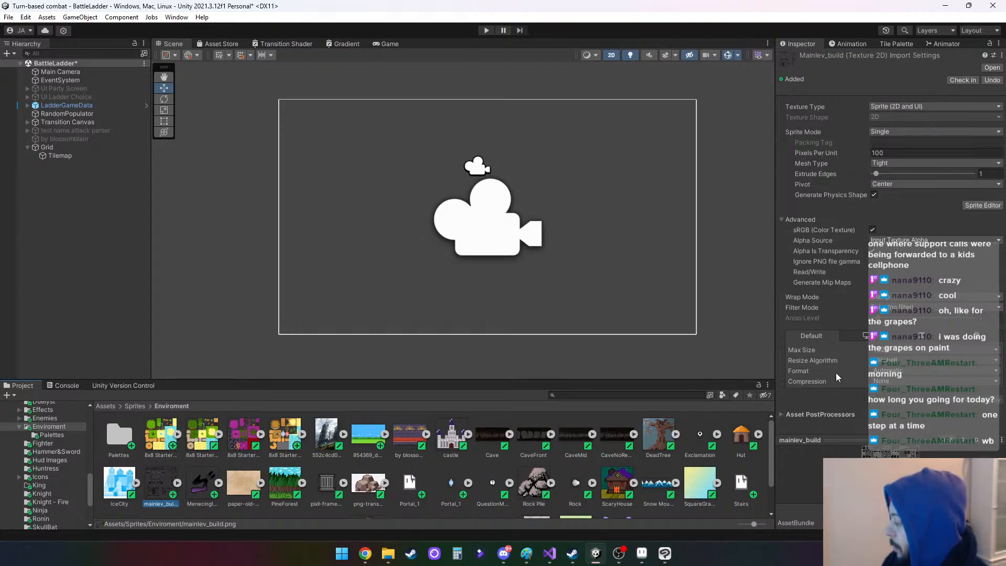
pyautogui.click(895, 45)
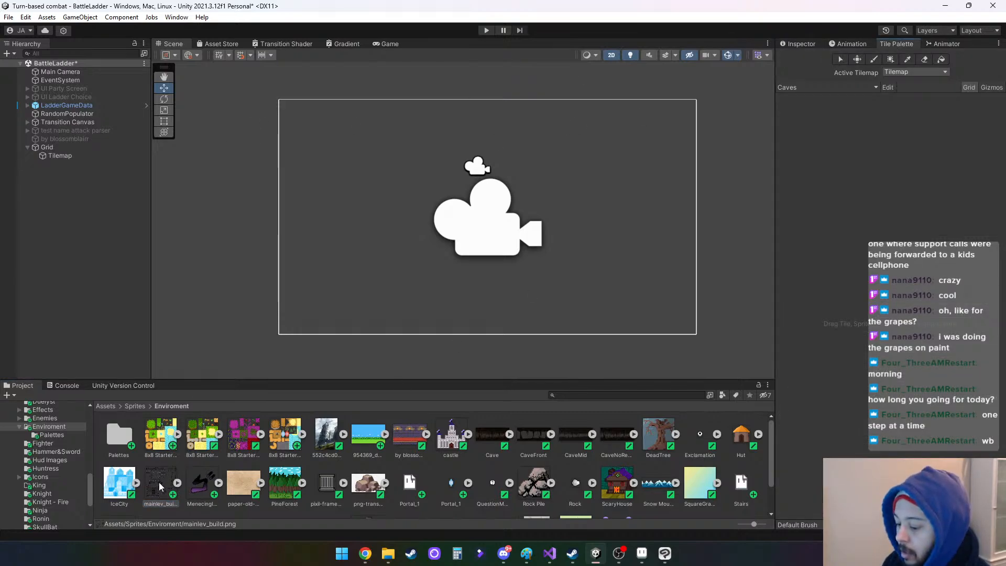
pyautogui.moveTo(159, 482); pyautogui.dragTo(869, 247)
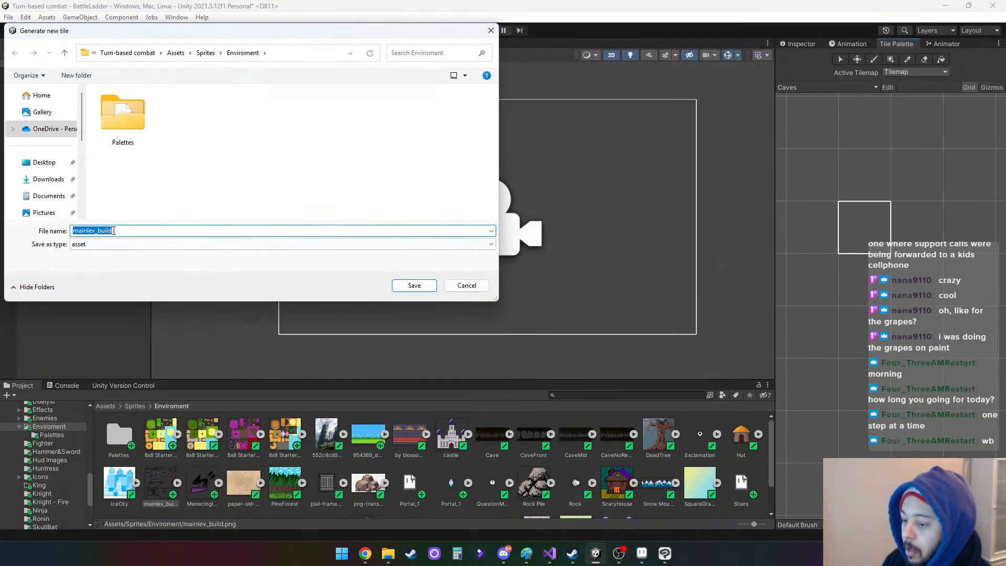
pyautogui.click(119, 231)
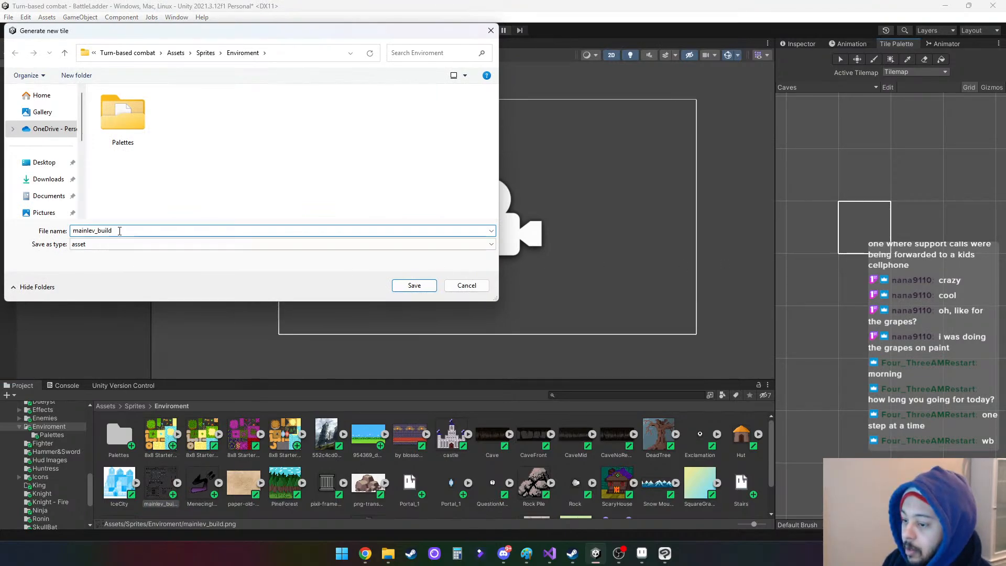
pyautogui.moveTo(113, 231); pyautogui.dragTo(68, 231)
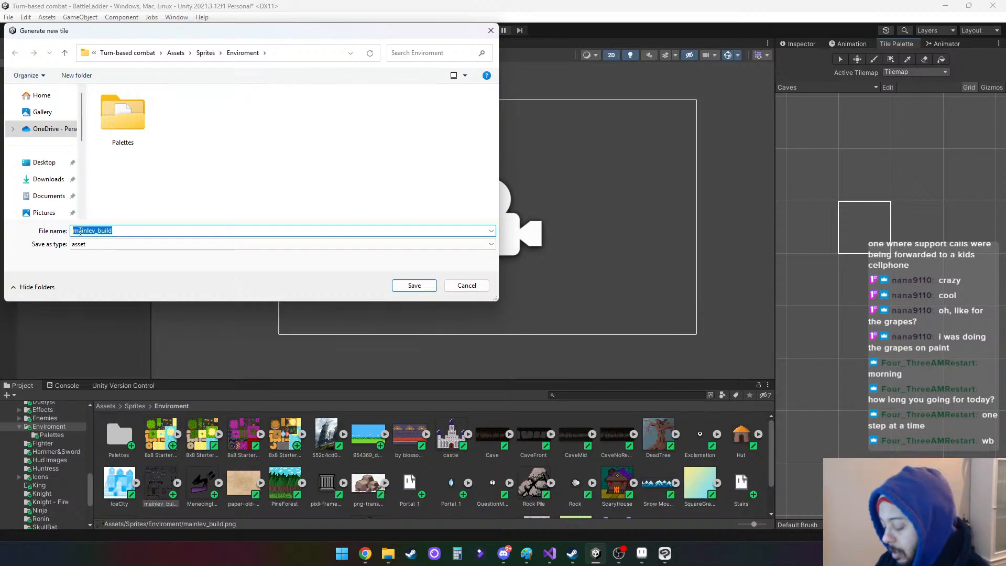
pyautogui.write('Caves')
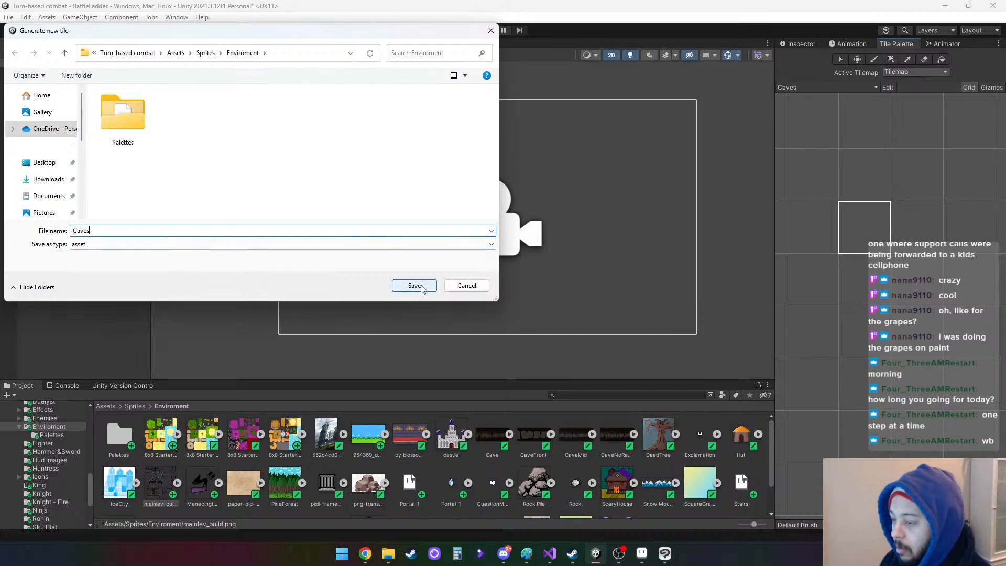
pyautogui.click(415, 286)
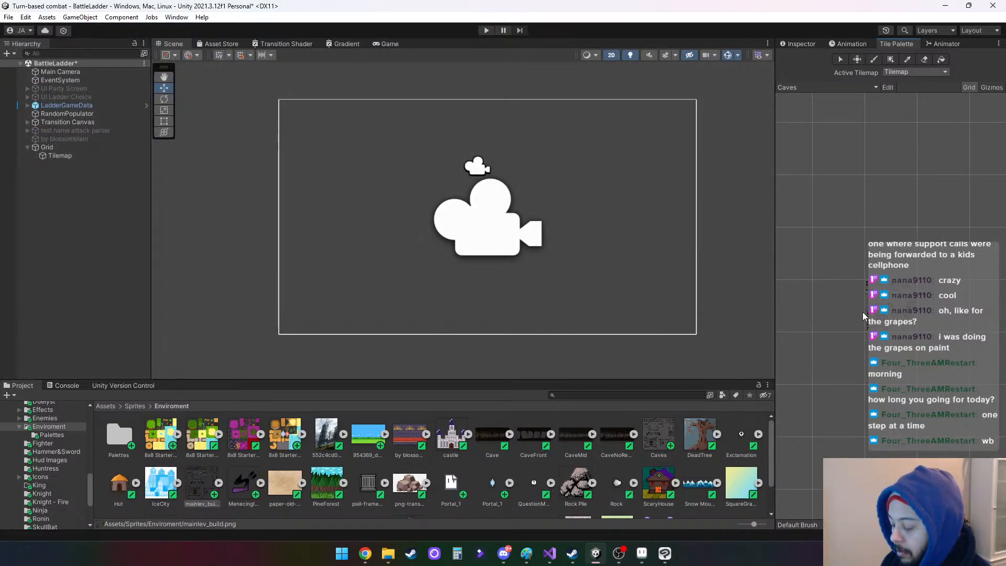
# Inspect the cells of the Caves palette and compare the mainlev_build asset with the sliced 8x8 Starter sheet in the Enviroment folder
pyautogui.click(890, 306)
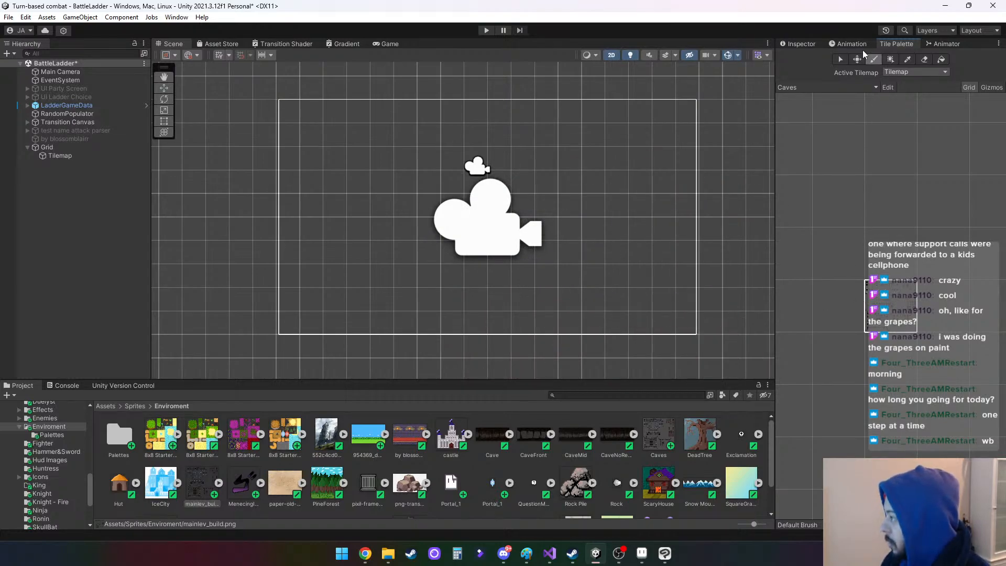
pyautogui.click(841, 58)
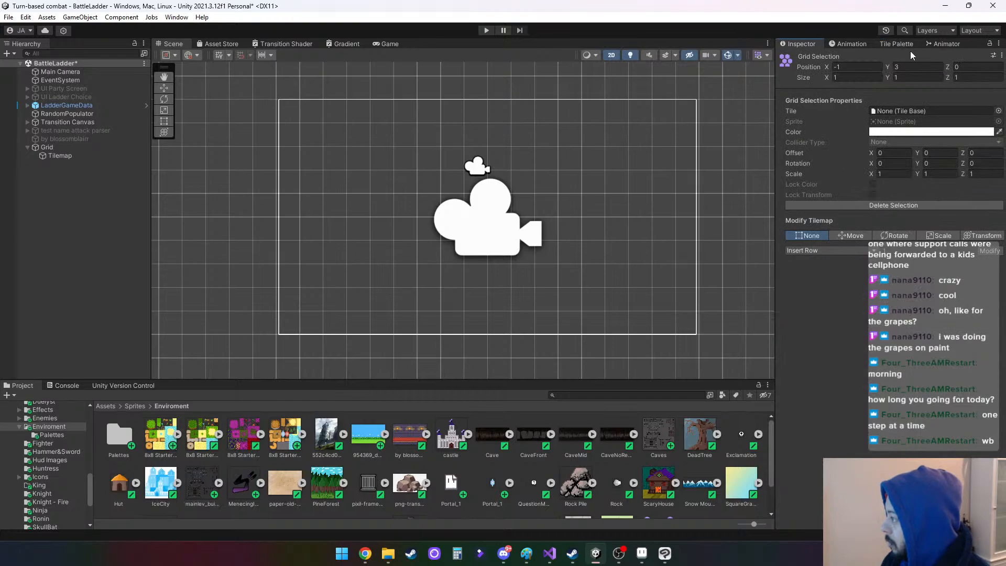
pyautogui.click(890, 44)
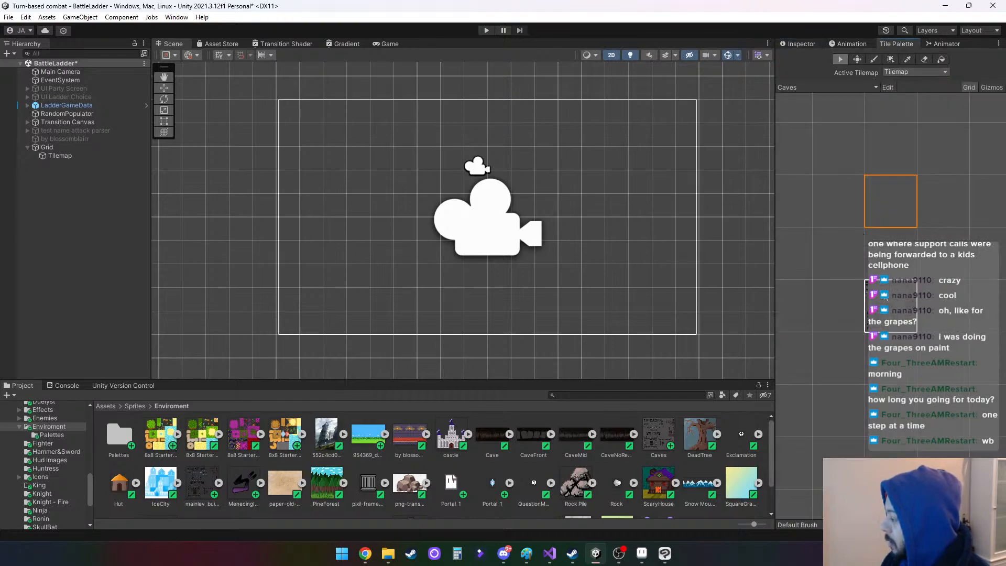
pyautogui.click(882, 268)
pyautogui.click(898, 45)
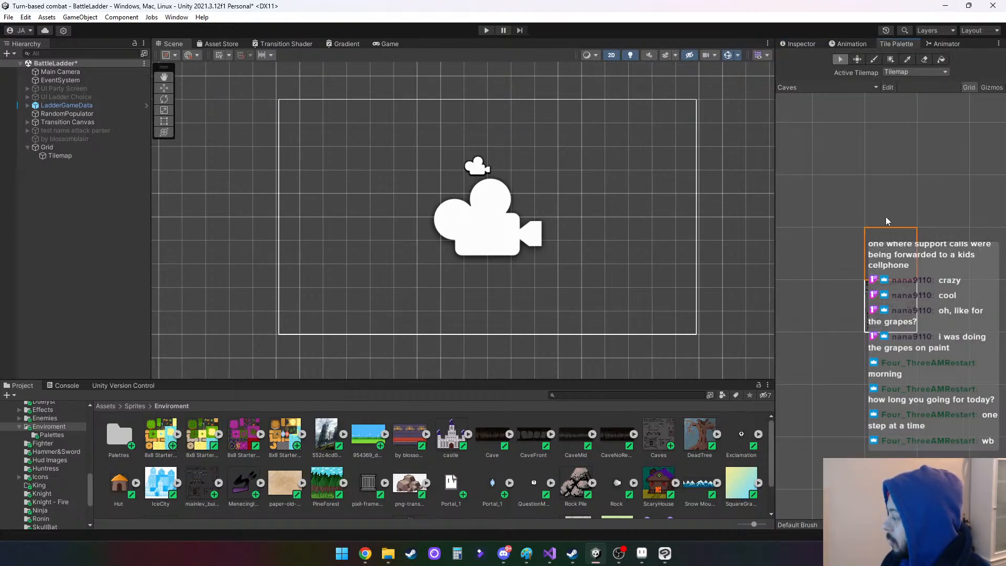
pyautogui.click(207, 484)
pyautogui.click(218, 484)
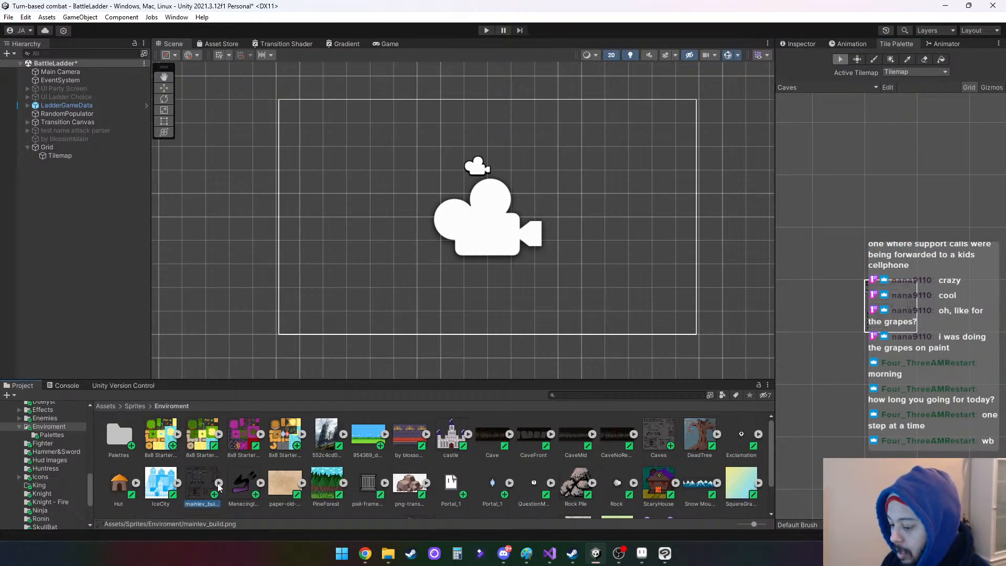
pyautogui.click(178, 434)
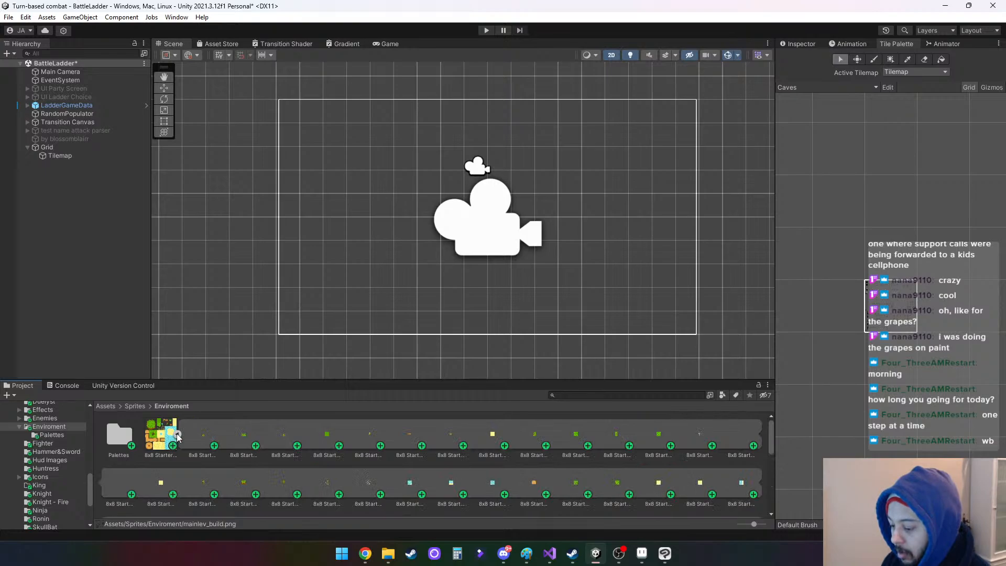
pyautogui.click(178, 435)
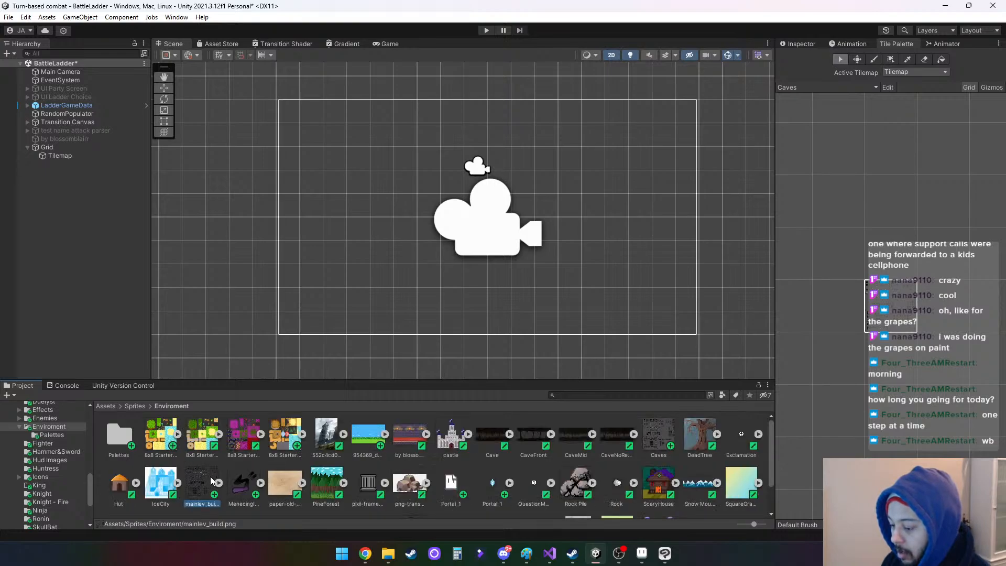
pyautogui.rightClick(197, 485)
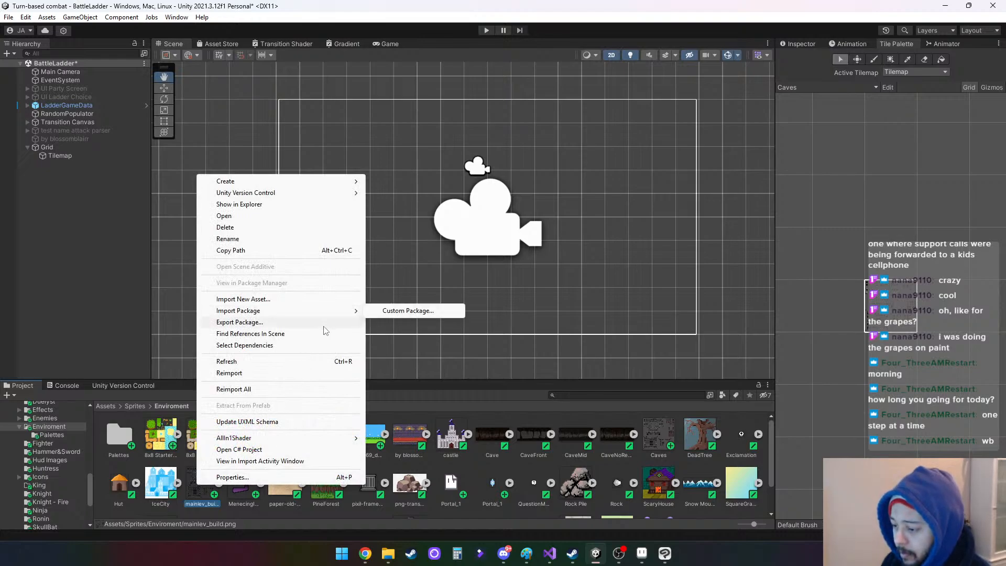
pyautogui.moveTo(337, 187)
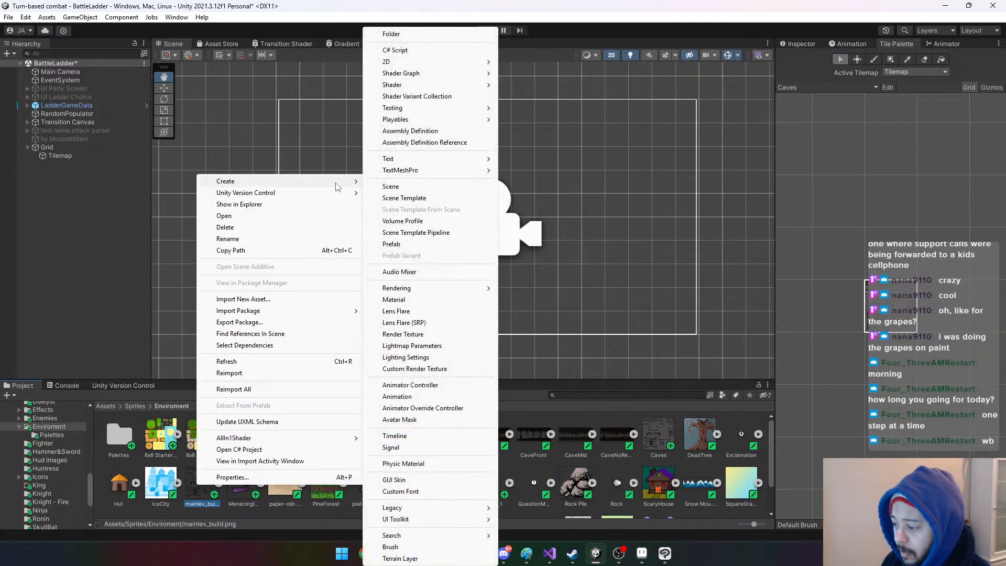
pyautogui.click(228, 511)
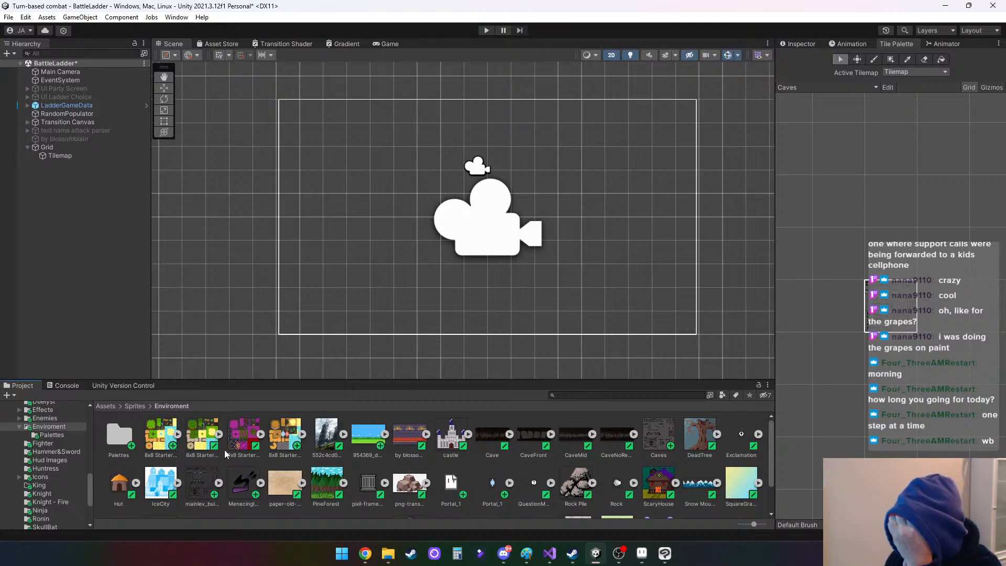
# Delete the Caves tile asset from the Enviroment folder
pyautogui.click(658, 432)
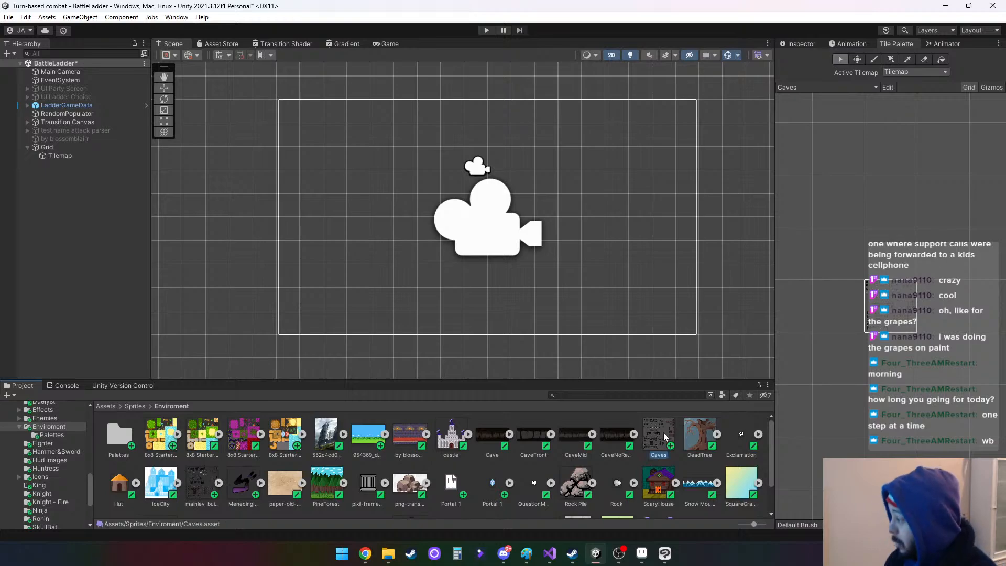
pyautogui.rightClick(664, 433)
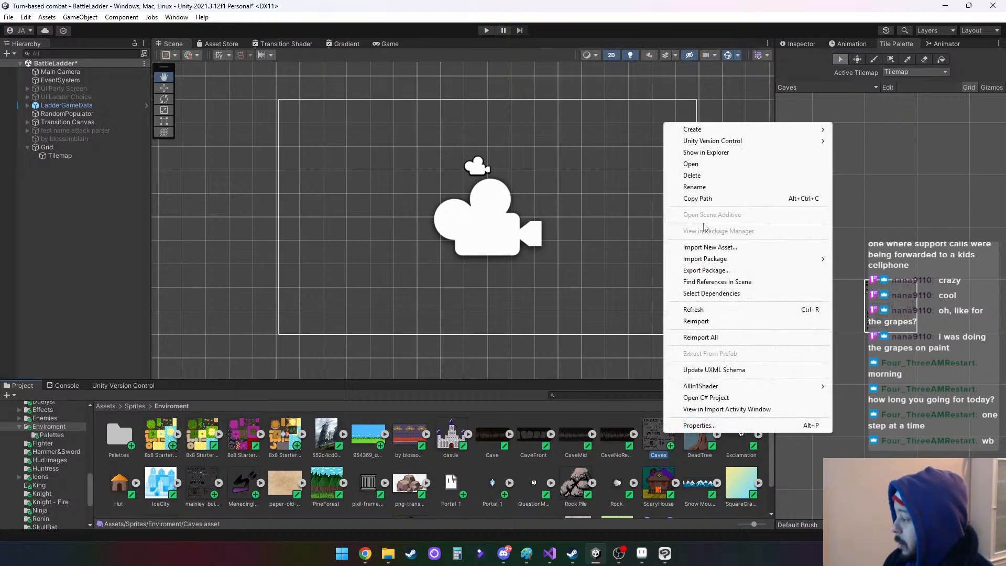
pyautogui.click(715, 176)
pyautogui.click(532, 296)
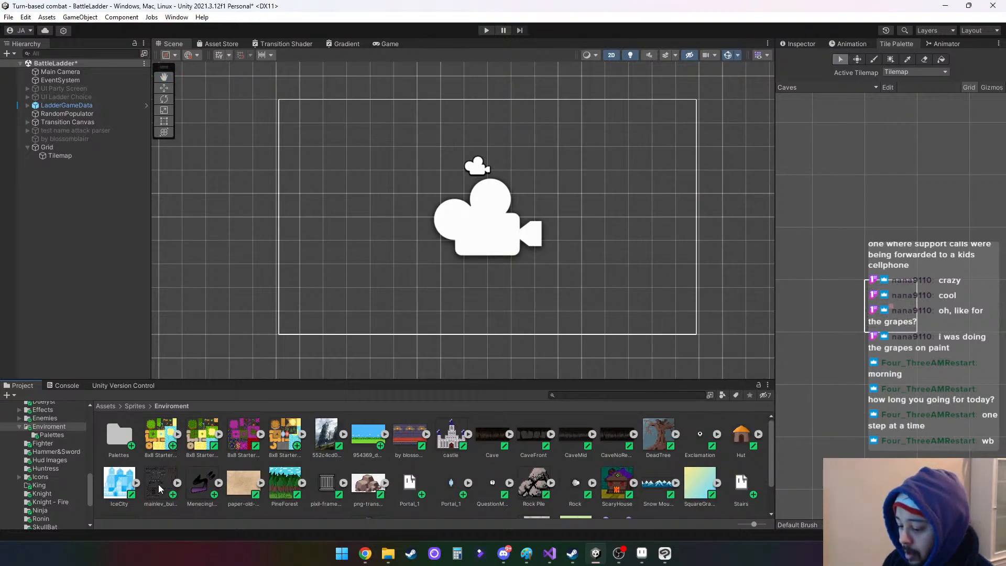
# Examine the mainlev_build texture in the Sprite Editor and look for the available editing modes
pyautogui.click(159, 484)
pyautogui.click(800, 44)
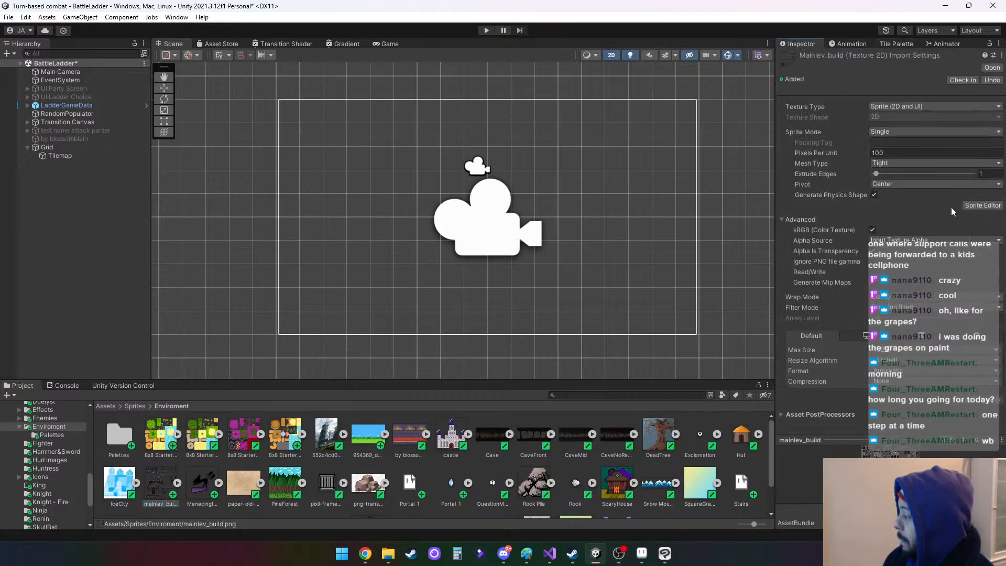
pyautogui.click(973, 205)
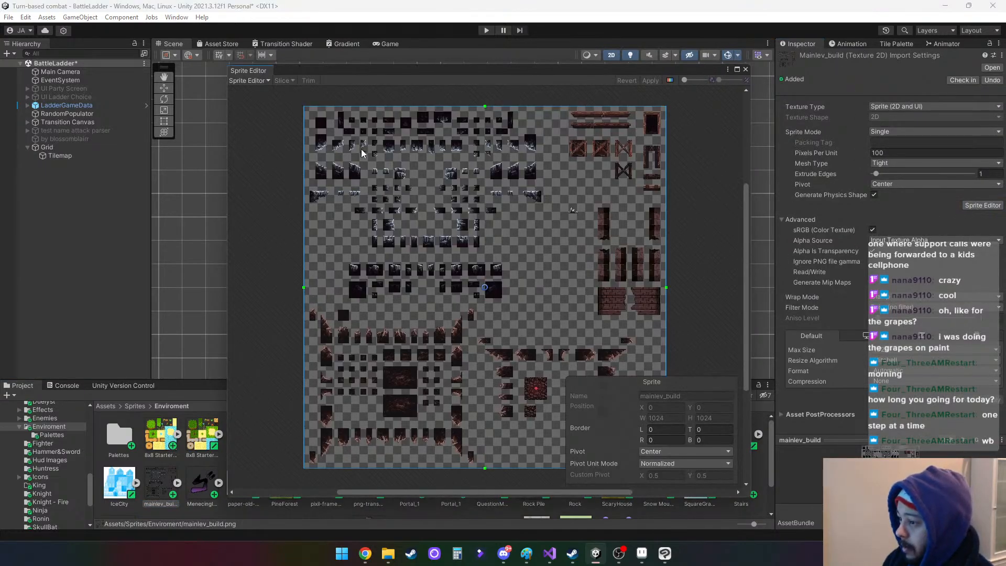
pyautogui.click(255, 81)
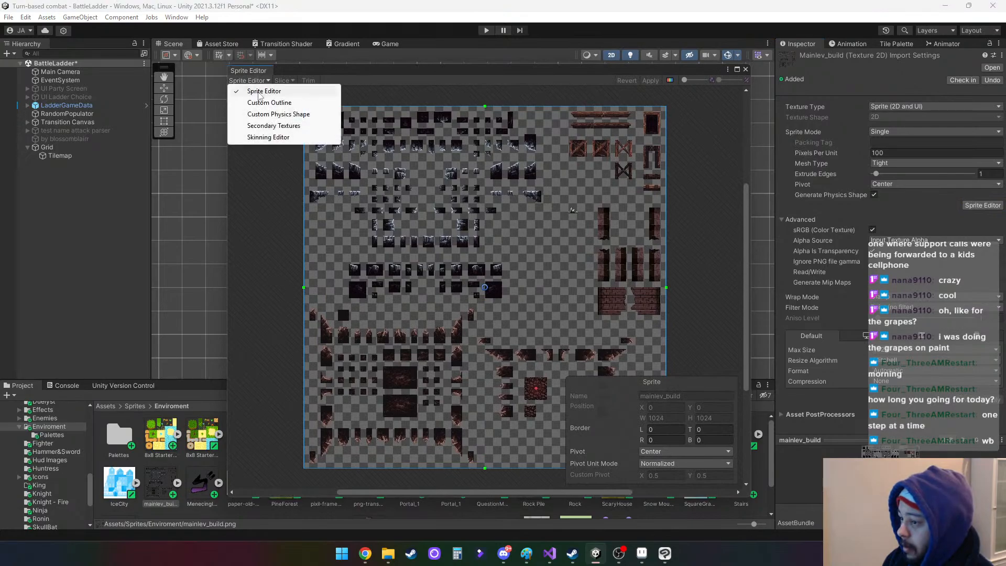
pyautogui.click(259, 93)
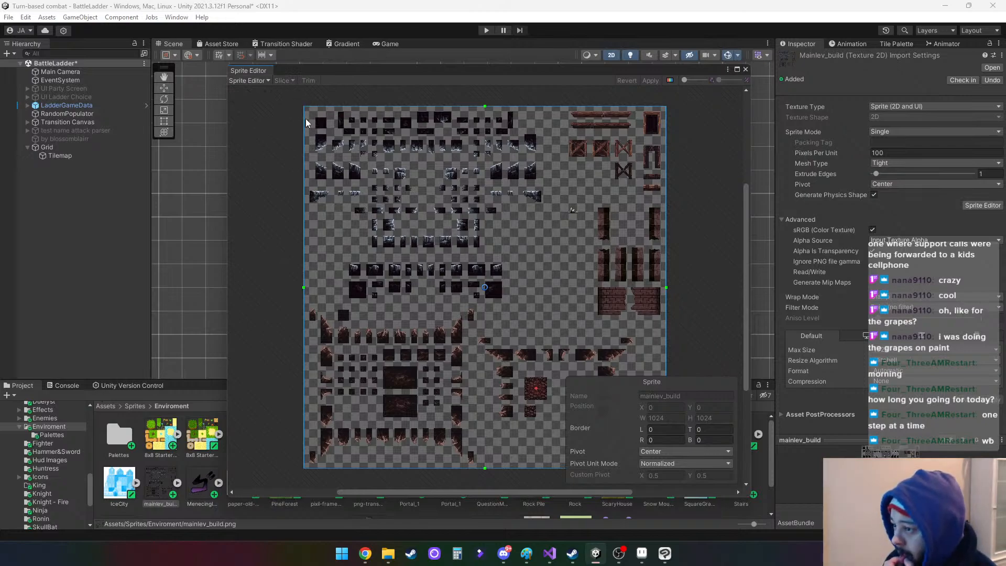
pyautogui.click(700, 135)
pyautogui.click(746, 69)
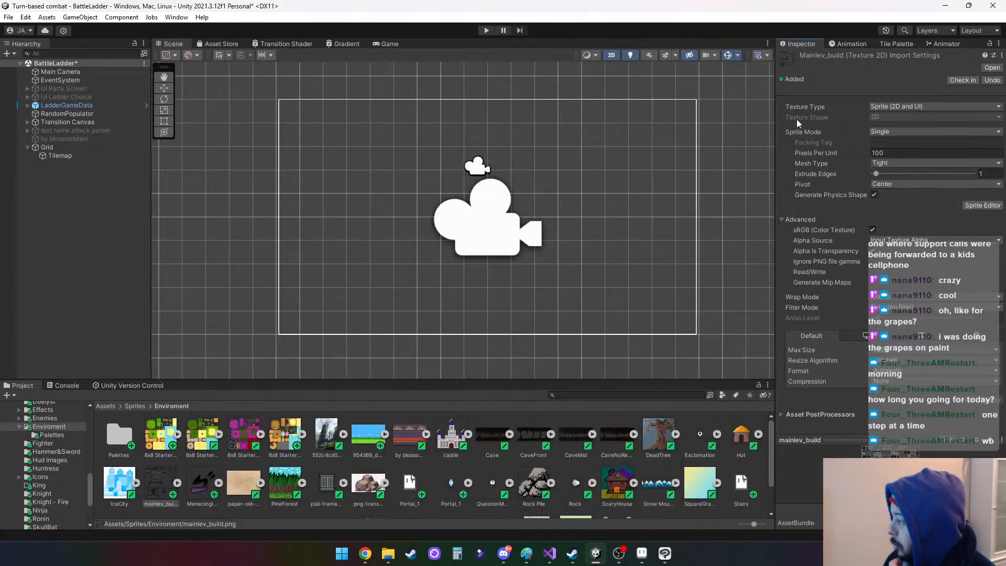
# Set the mainlev_build texture's sprite mode to Multiple, apply the import settings, and reopen it in the Sprite Editor
pyautogui.click(894, 132)
pyautogui.click(902, 153)
pyautogui.click(985, 195)
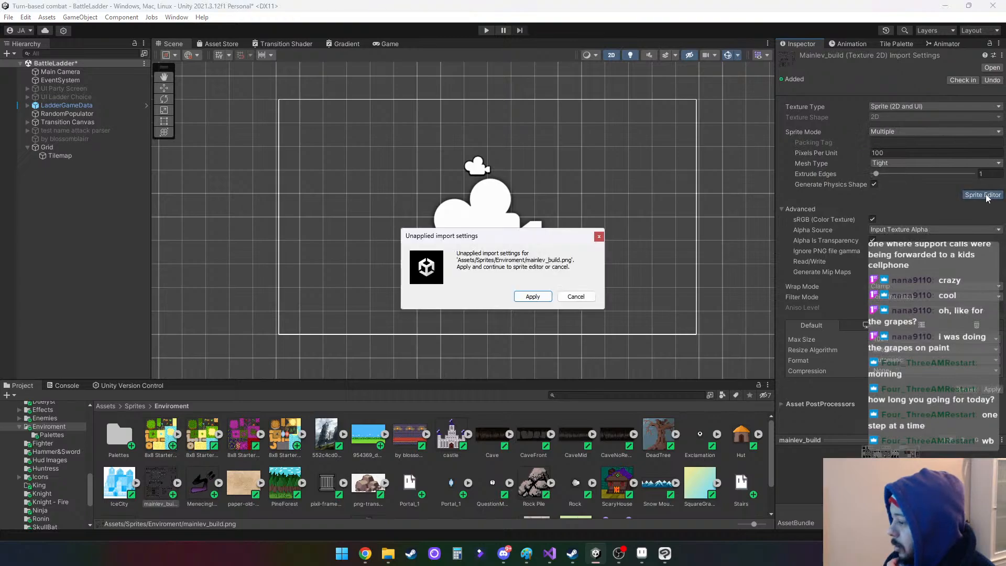
pyautogui.click(536, 297)
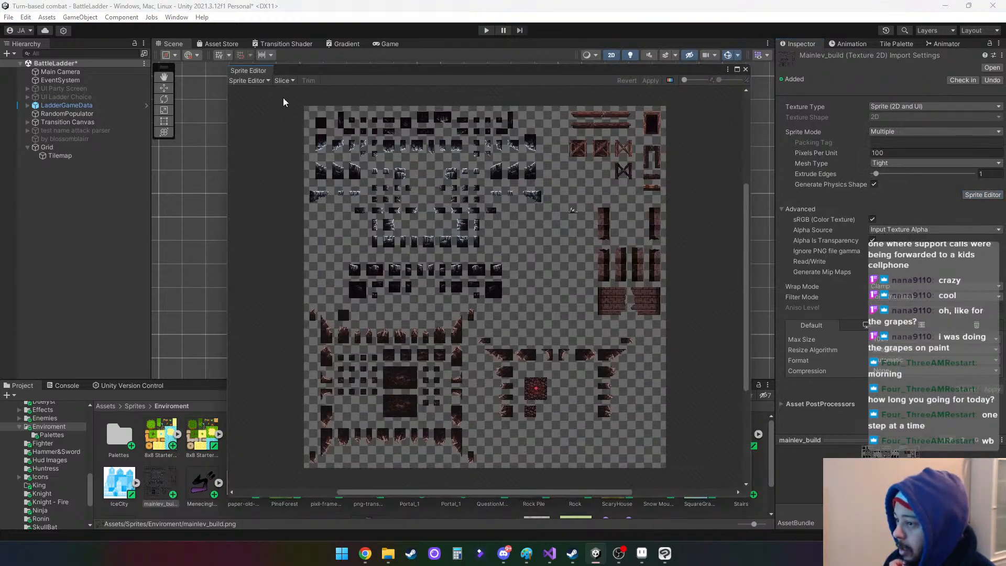
# Slice the mainlev_build sheet by grid cell size with 16 x 16 pixel cells, apply the slicing, and close the Sprite Editor
pyautogui.click(282, 81)
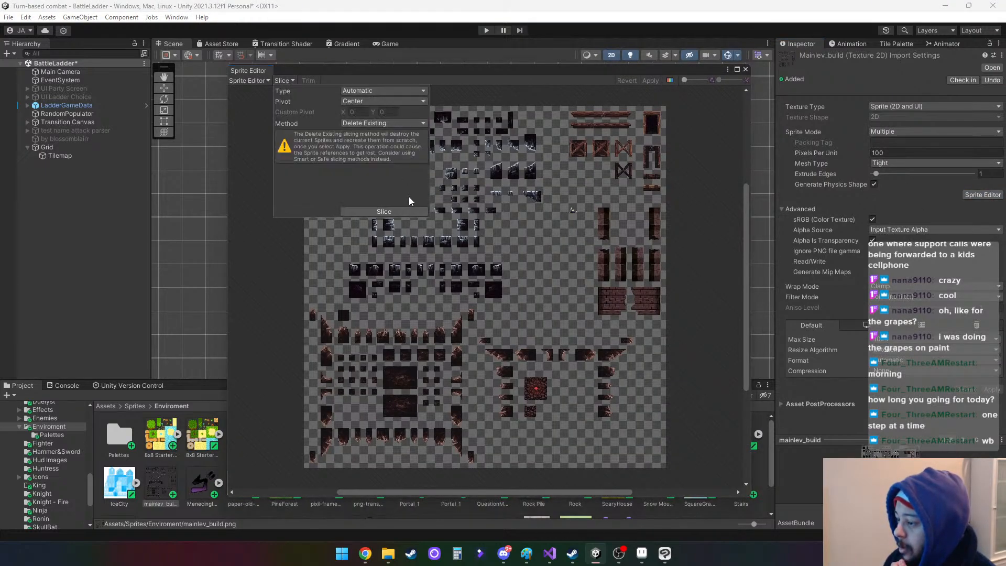
pyautogui.click(380, 102)
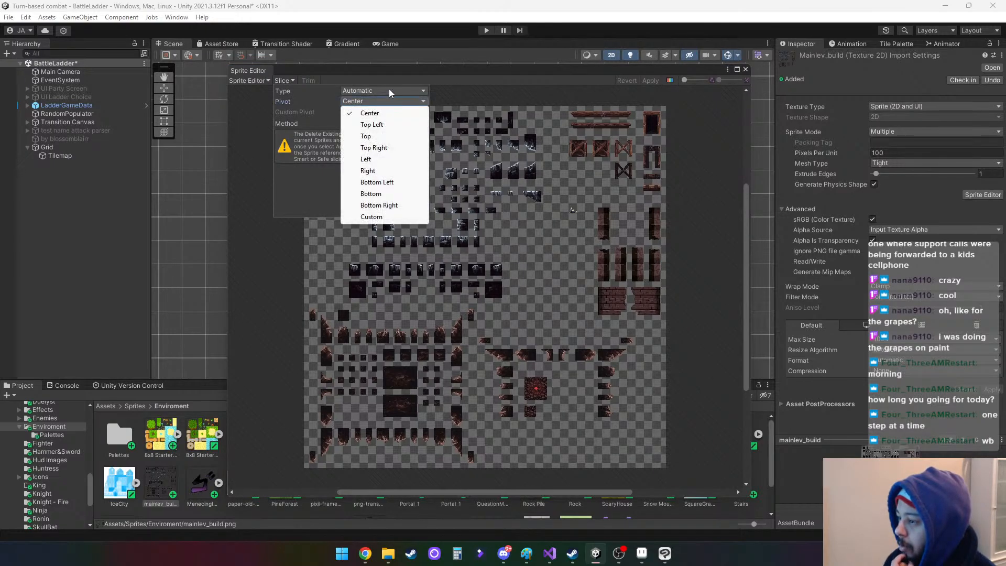
pyautogui.click(389, 91)
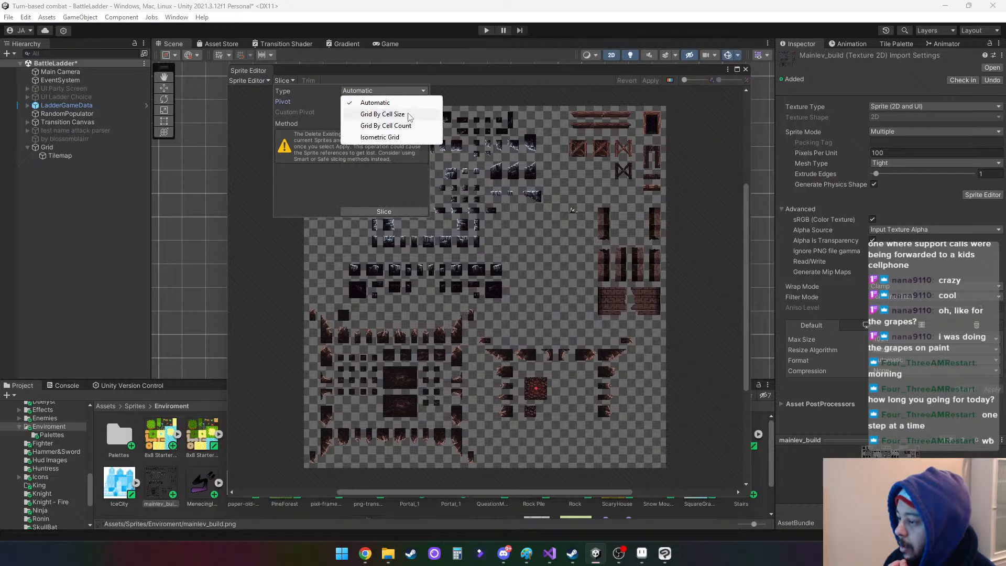
pyautogui.click(383, 114)
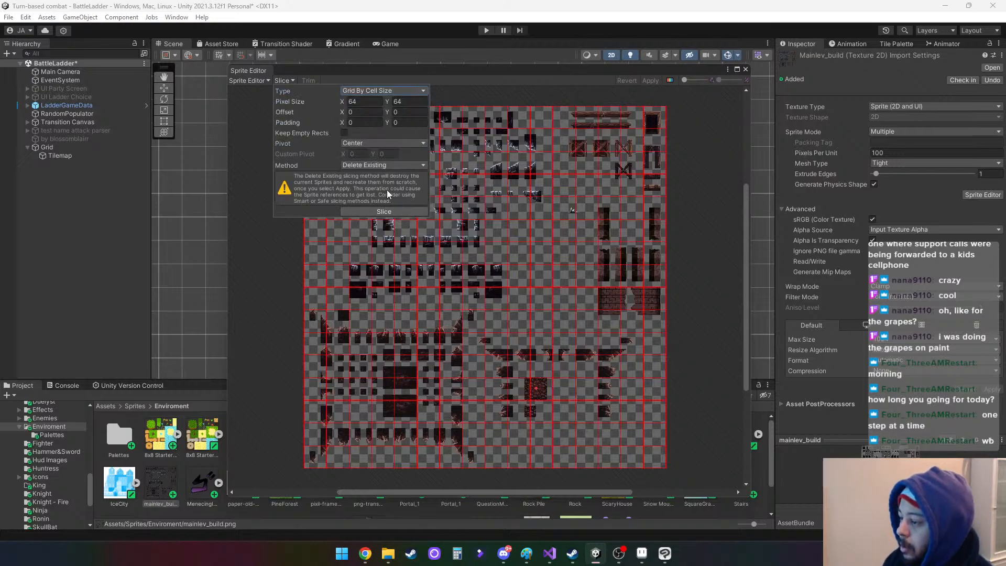
pyautogui.click(366, 102)
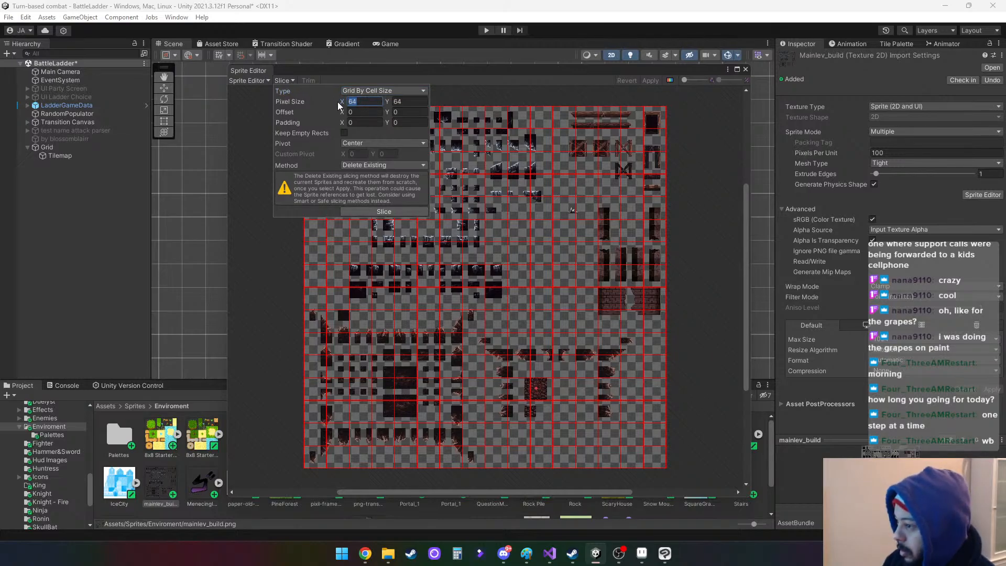
pyautogui.write('16')
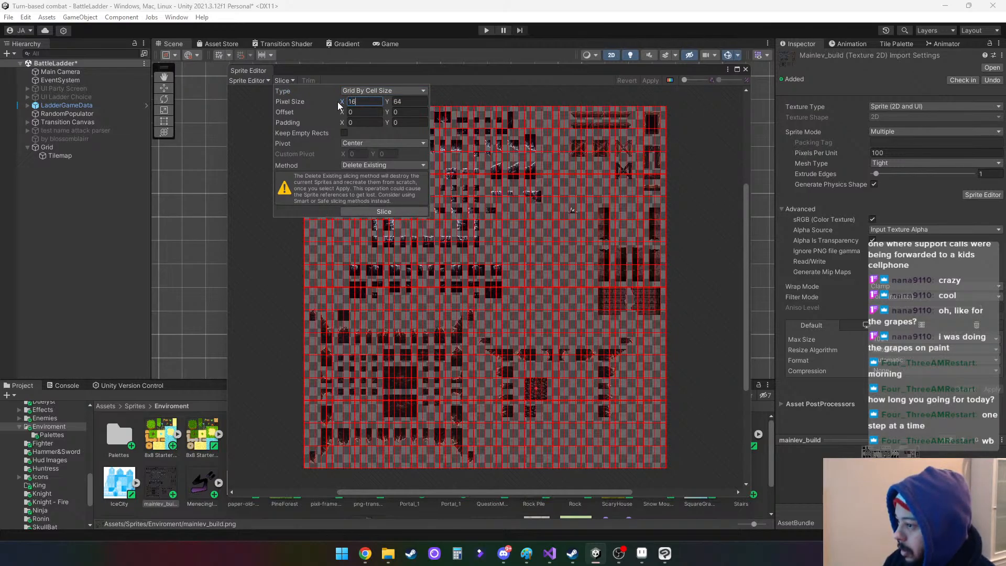
pyautogui.click(394, 102)
pyautogui.write('16')
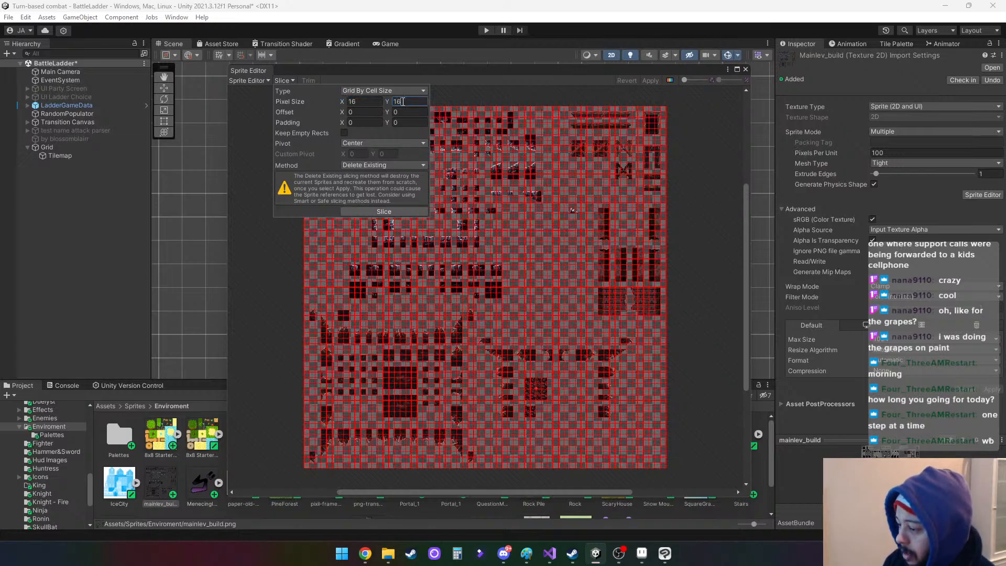
pyautogui.click(402, 211)
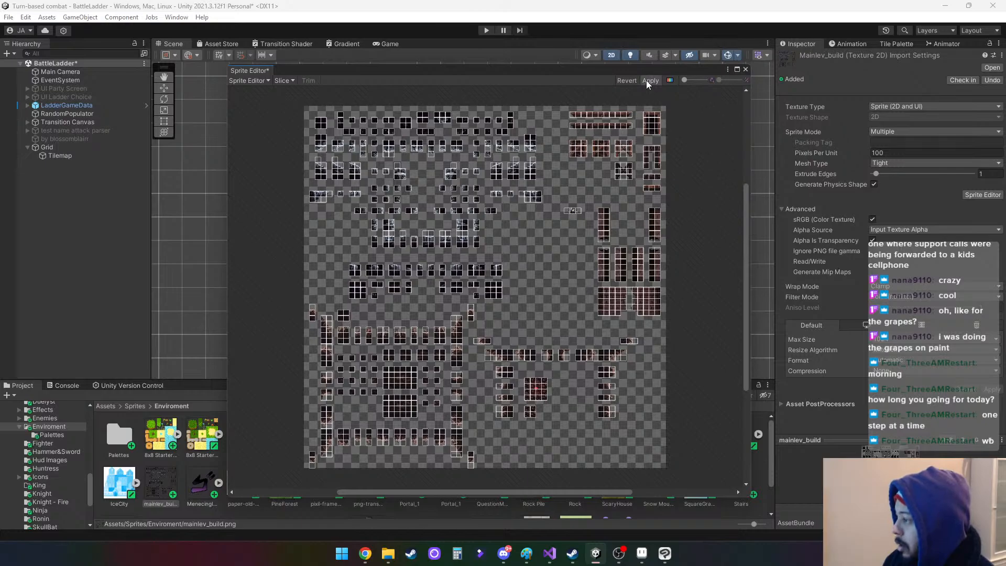
pyautogui.click(746, 70)
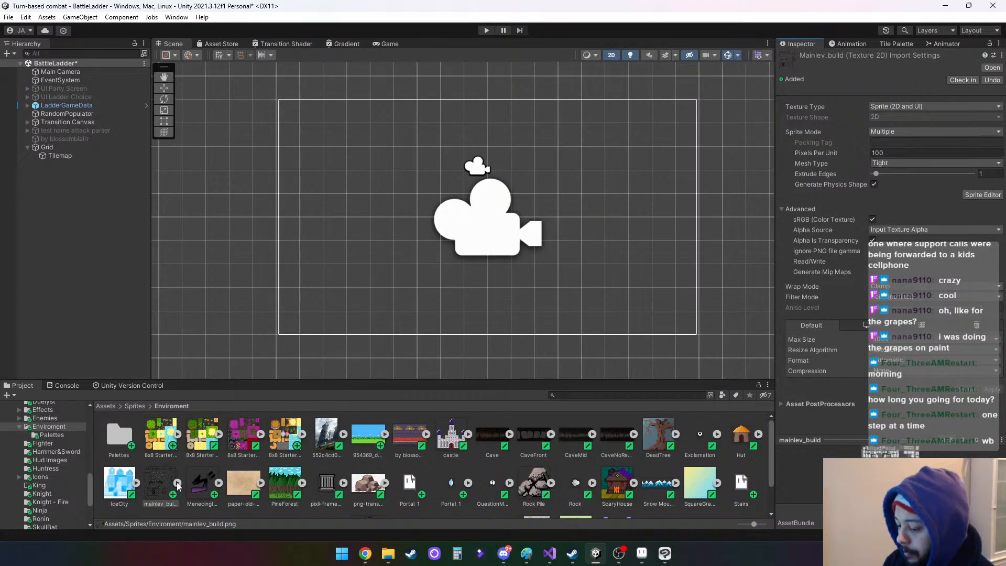
# Add the sliced mainlev_build sheet from the Enviroment folder to the Caves tile palette
pyautogui.click(177, 484)
pyautogui.click(176, 483)
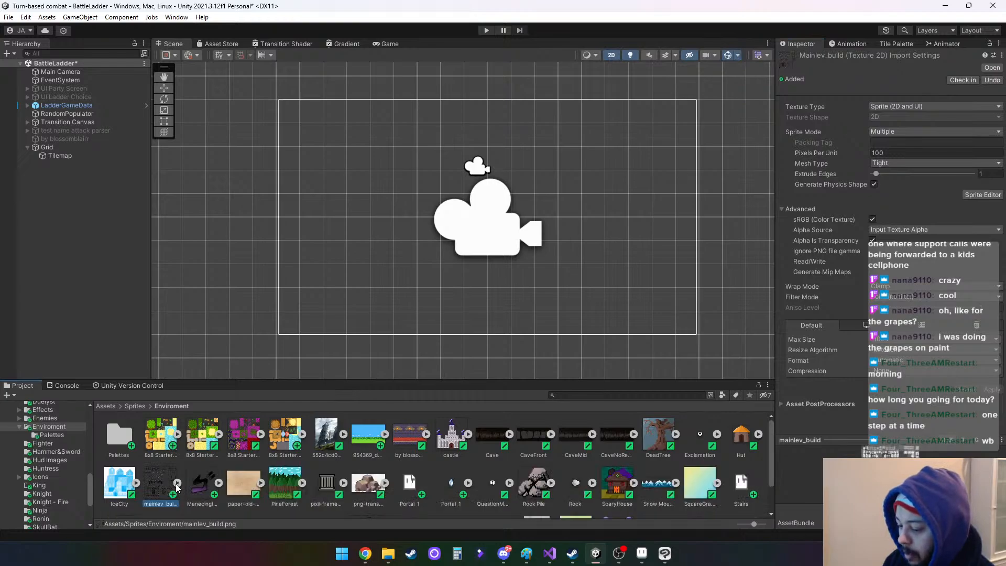
pyautogui.click(902, 45)
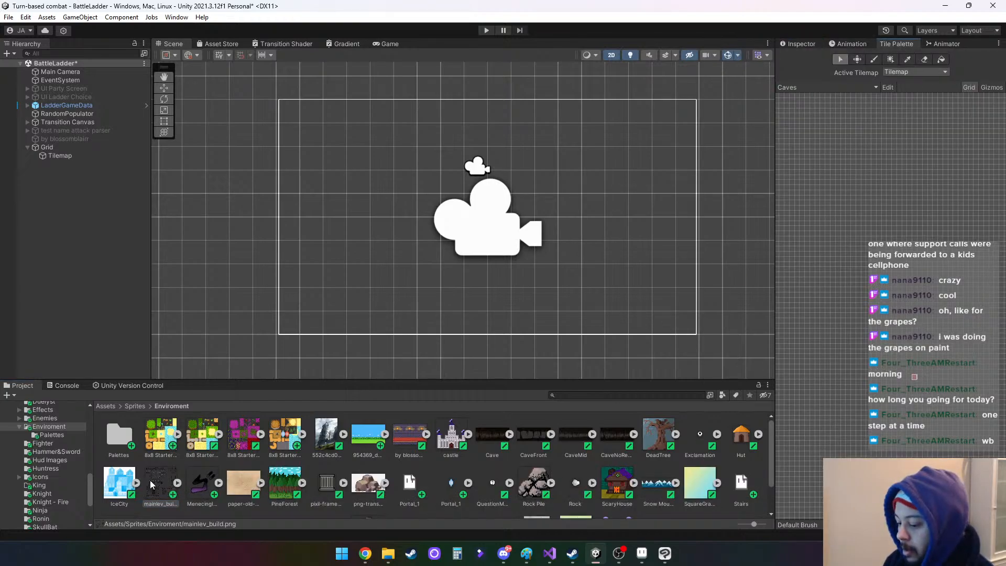
pyautogui.moveTo(160, 482); pyautogui.dragTo(784, 121)
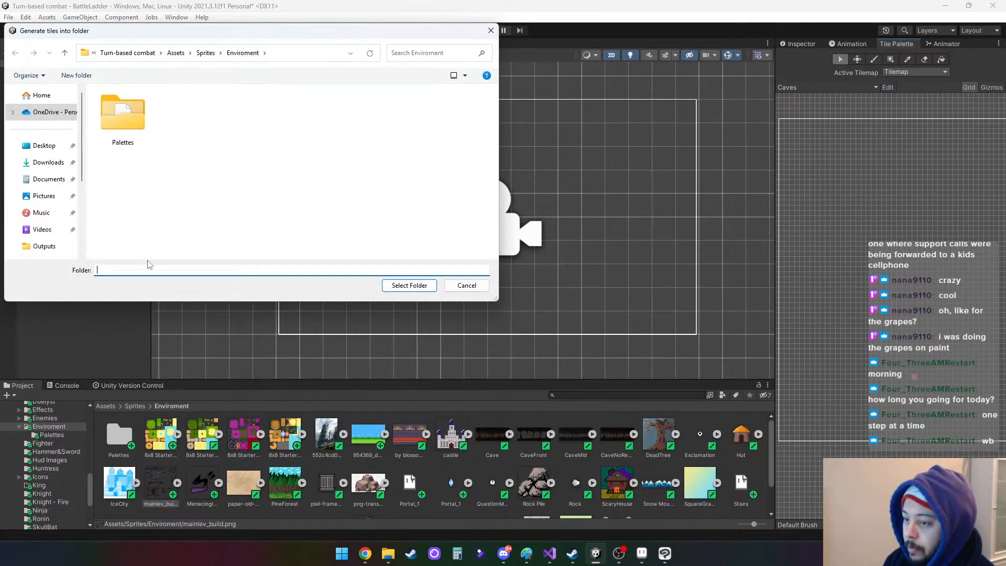
# Try to generate the tiles into a folder named Caves and then Caves2, and clear the folder name
pyautogui.write('Caves')
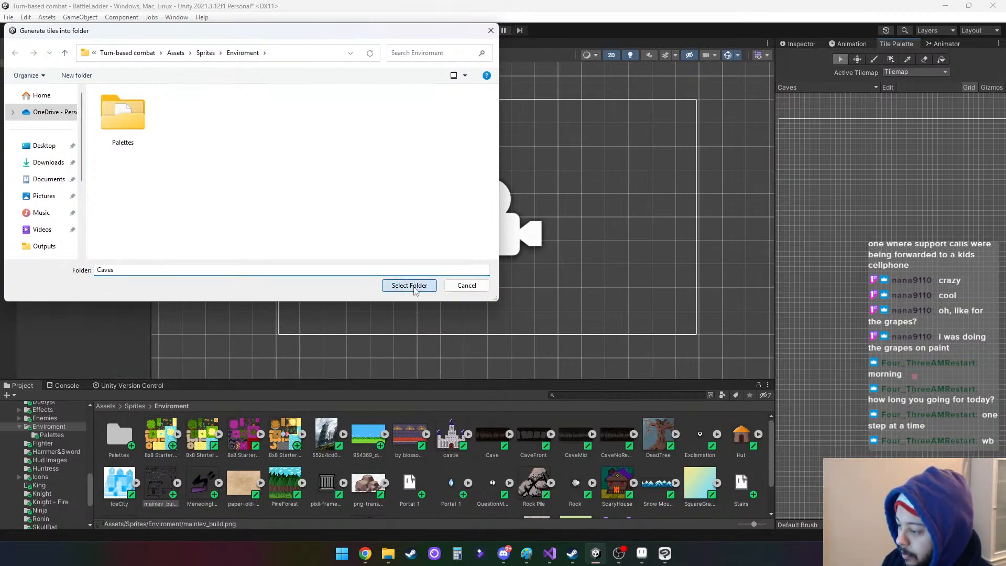
pyautogui.click(415, 286)
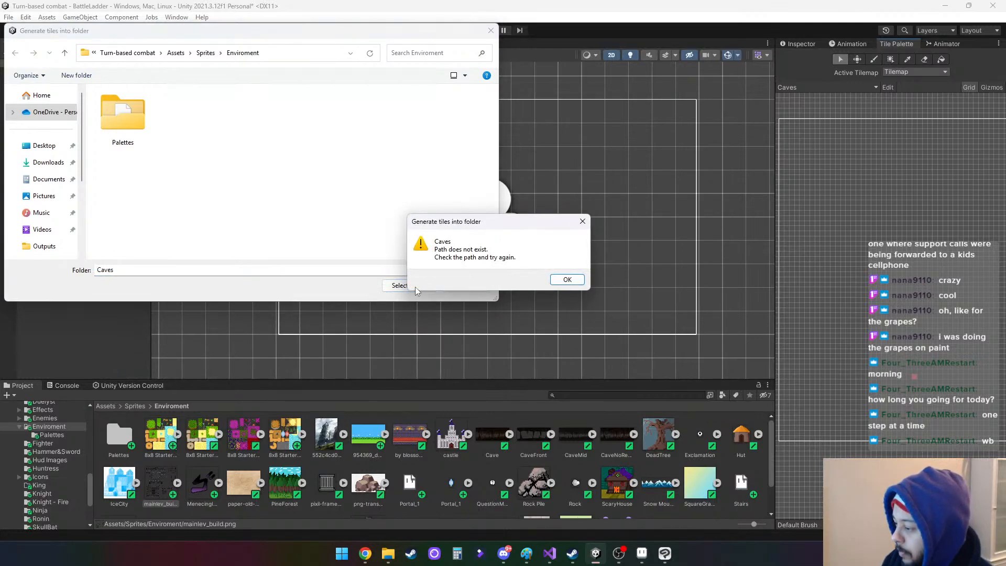
pyautogui.click(569, 285)
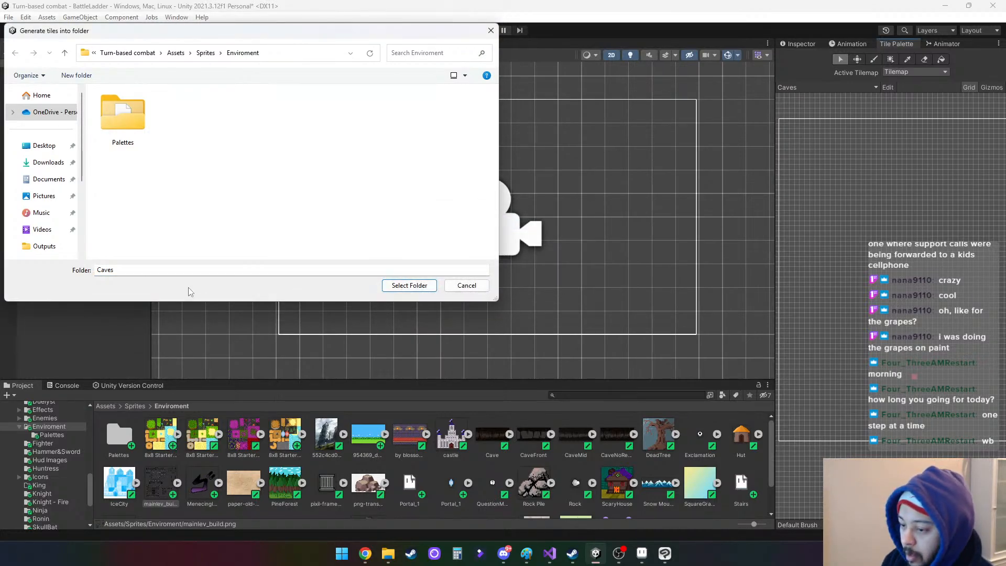
pyautogui.click(129, 269)
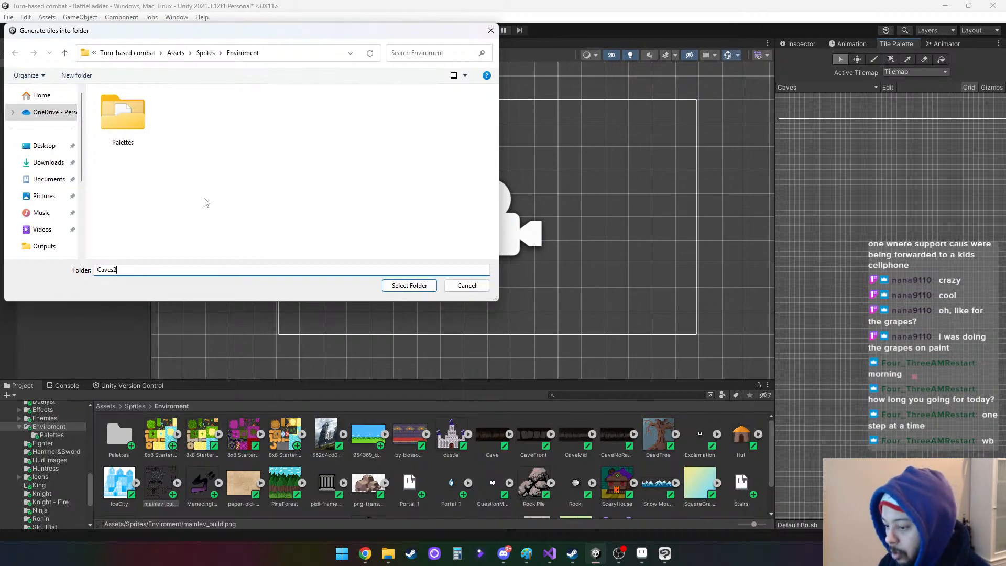
pyautogui.click(391, 285)
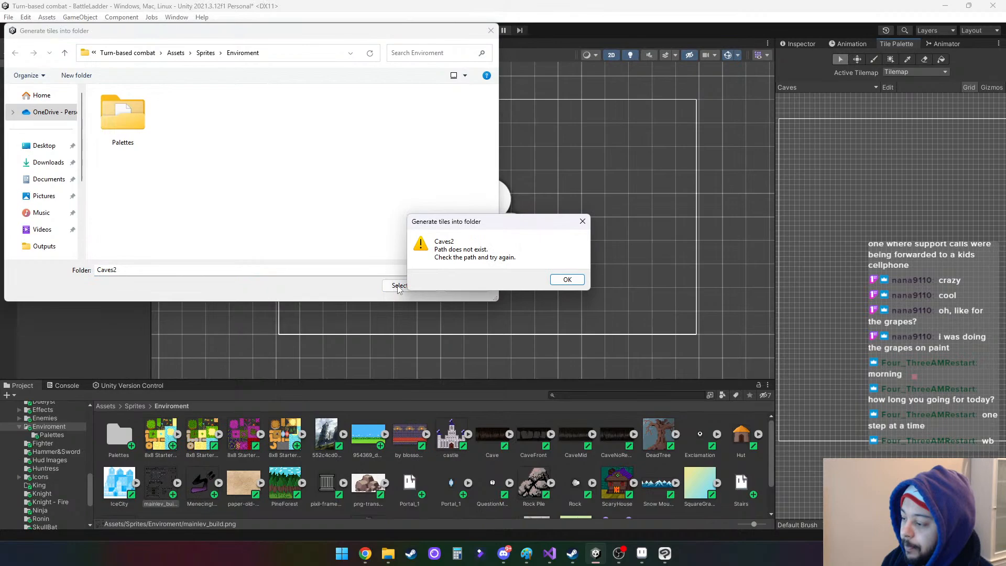
pyautogui.click(568, 280)
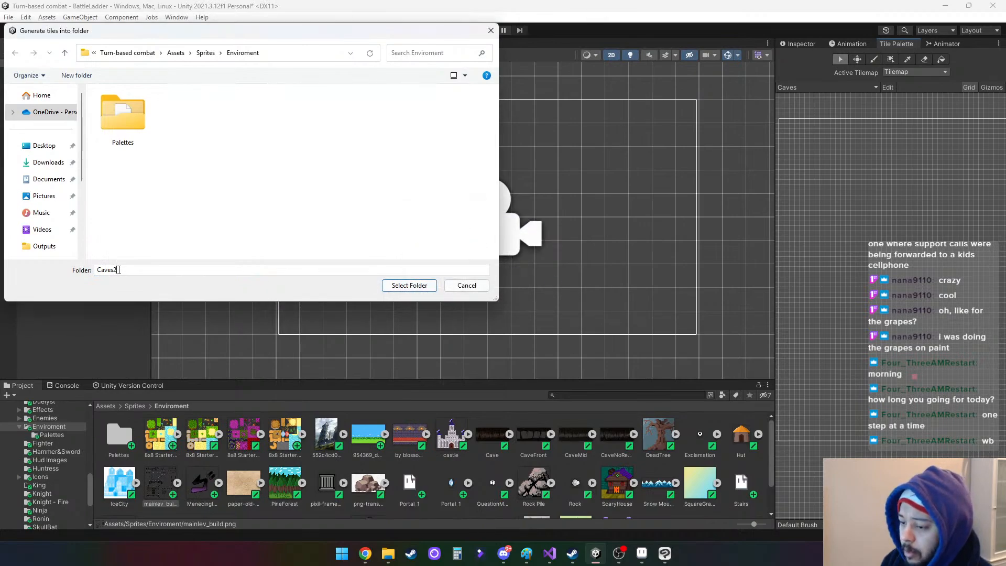
pyautogui.moveTo(119, 270); pyautogui.dragTo(78, 278)
pyautogui.press('BackSpace')
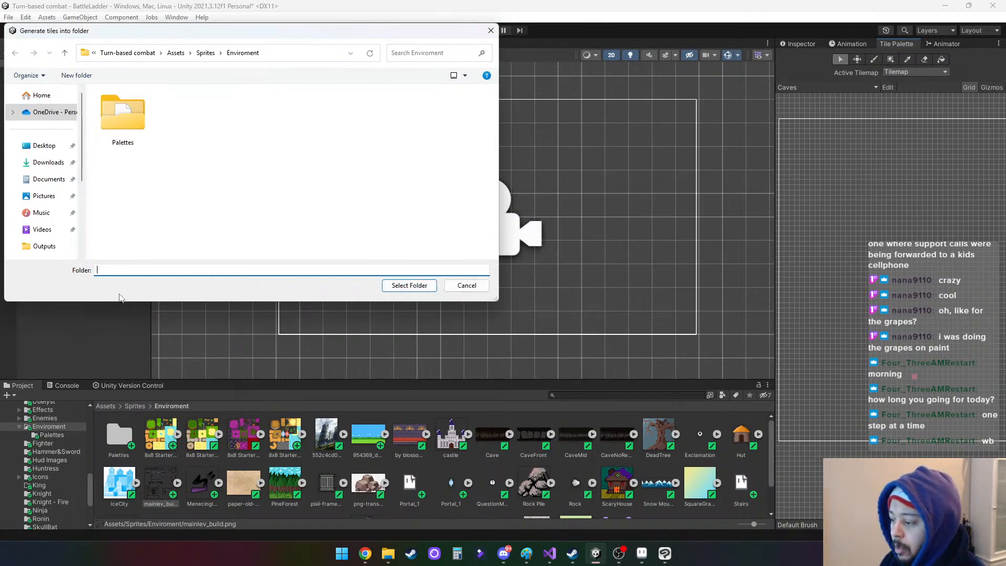
# Generate the mainlev_build tile assets into the existing Palettes folder inside Enviroment
pyautogui.click(126, 118)
pyautogui.click(418, 285)
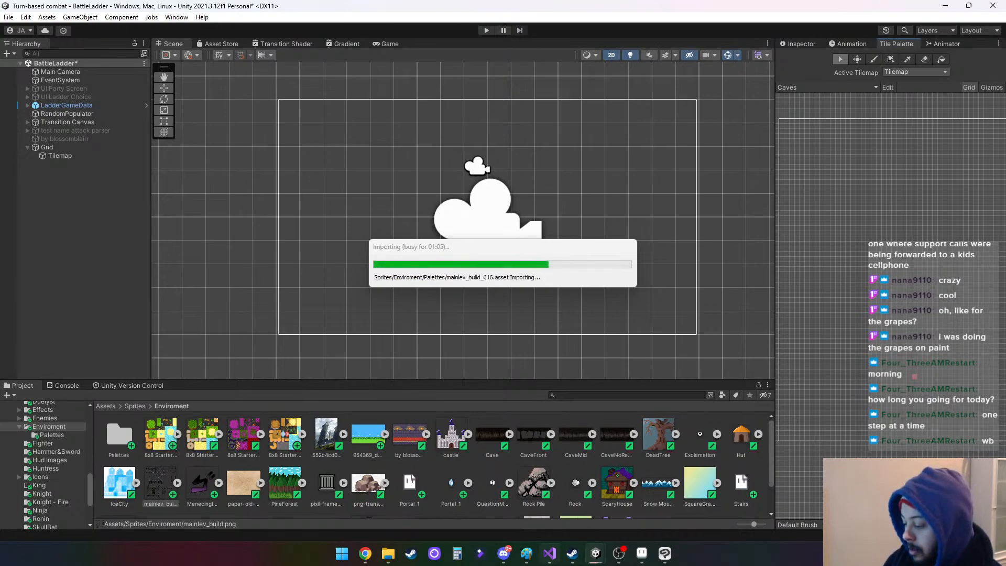
pyautogui.moveTo(549, 554)
pyautogui.moveTo(366, 560)
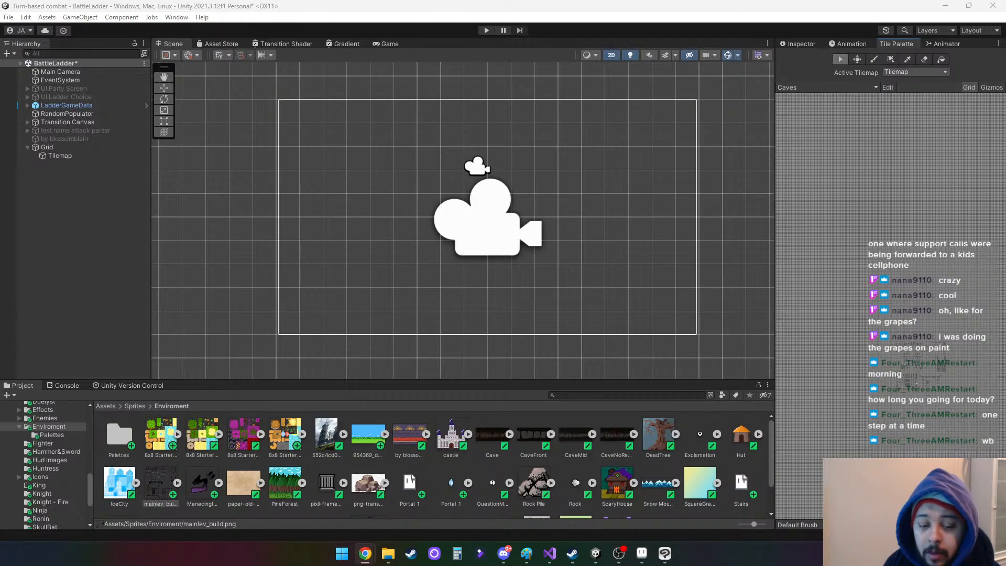
# Examine the grey and brown rock tiles throughout the Caves palette
pyautogui.scroll(3, 827, 346)
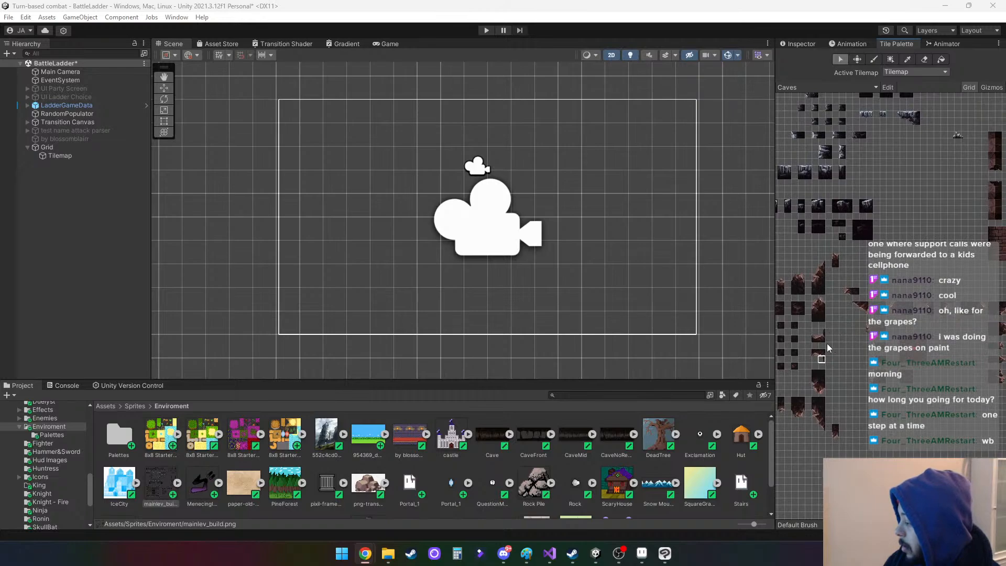
pyautogui.scroll(3, 825, 348)
pyautogui.scroll(2, 857, 211)
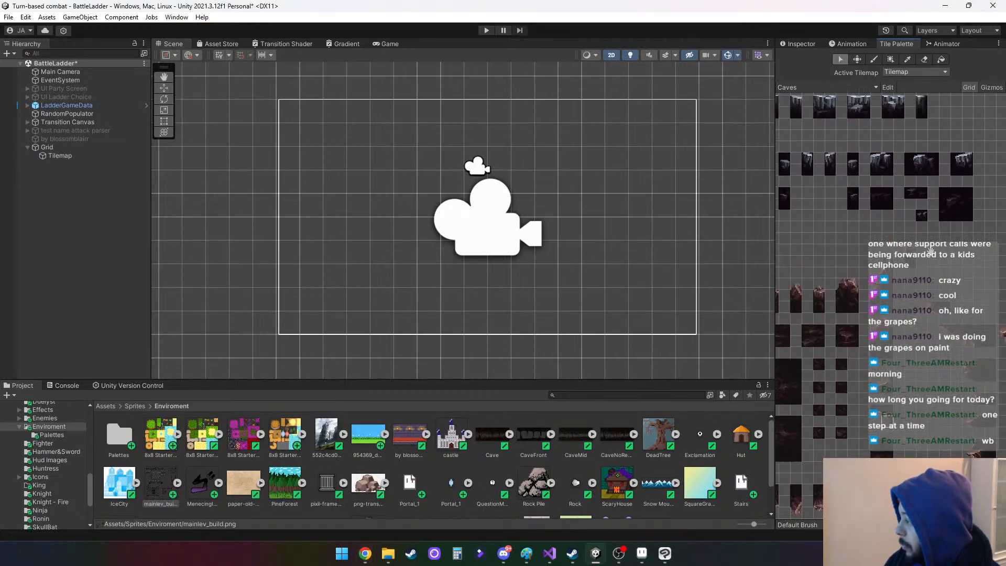
pyautogui.moveTo(931, 251); pyautogui.dragTo(943, 229, button='middle')
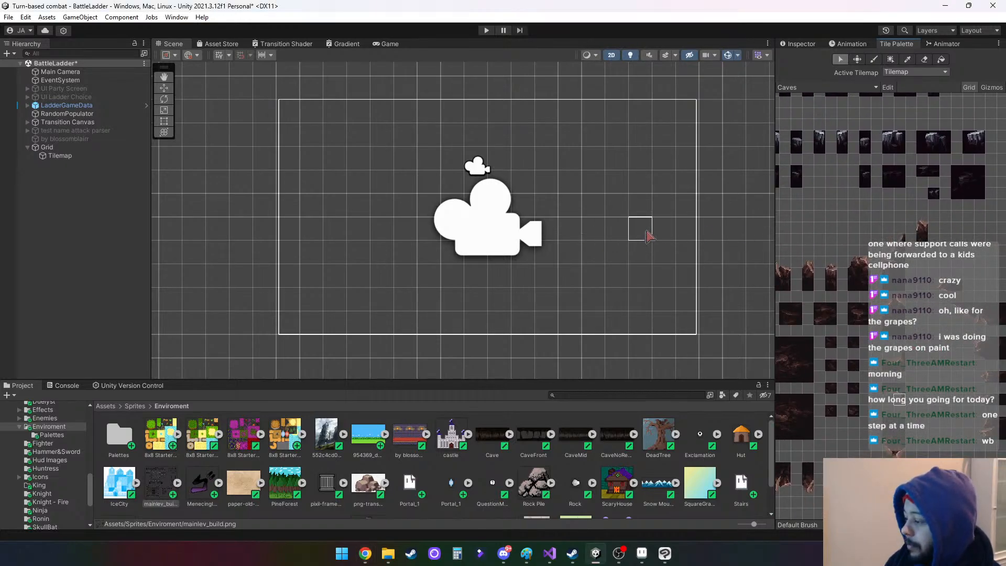
pyautogui.scroll(-2, 859, 233)
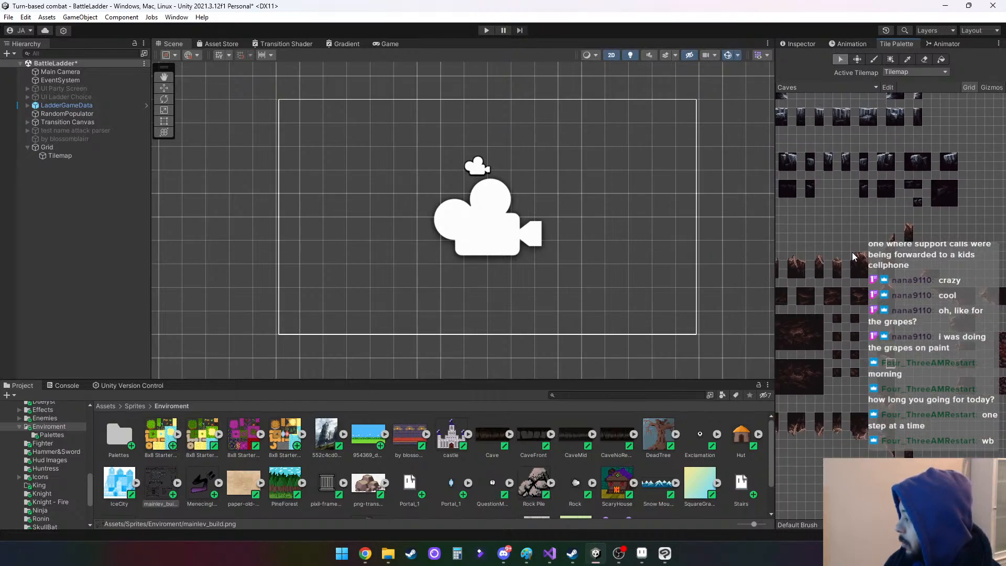
pyautogui.scroll(-3, 853, 257)
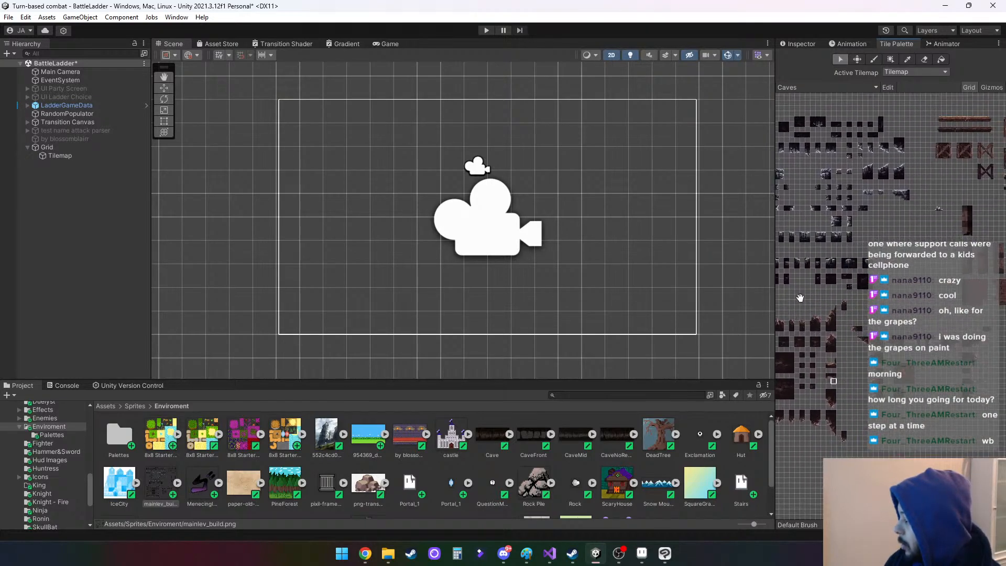
pyautogui.moveTo(801, 298); pyautogui.dragTo(791, 293, button='middle')
pyautogui.moveTo(924, 296); pyautogui.dragTo(965, 294, button='middle')
pyautogui.moveTo(815, 302); pyautogui.dragTo(891, 231, button='middle')
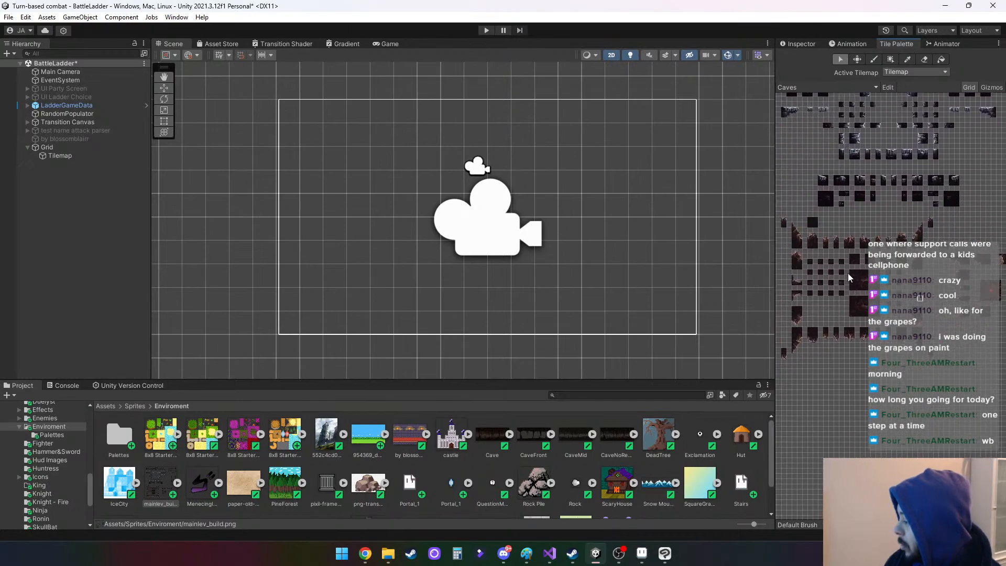
pyautogui.scroll(3, 832, 300)
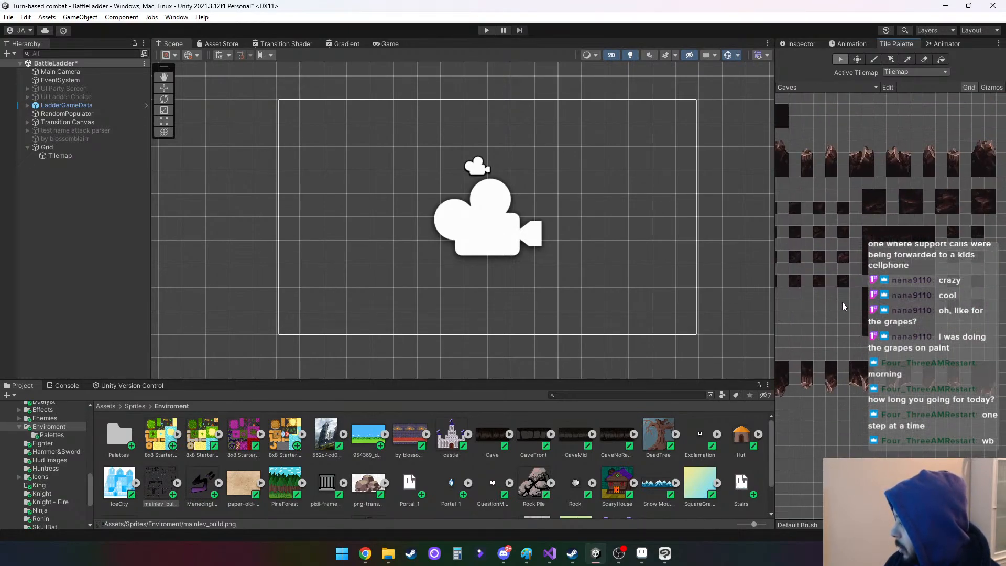
pyautogui.moveTo(853, 313); pyautogui.dragTo(900, 350, button='middle')
pyautogui.moveTo(926, 290); pyautogui.dragTo(801, 334, button='middle')
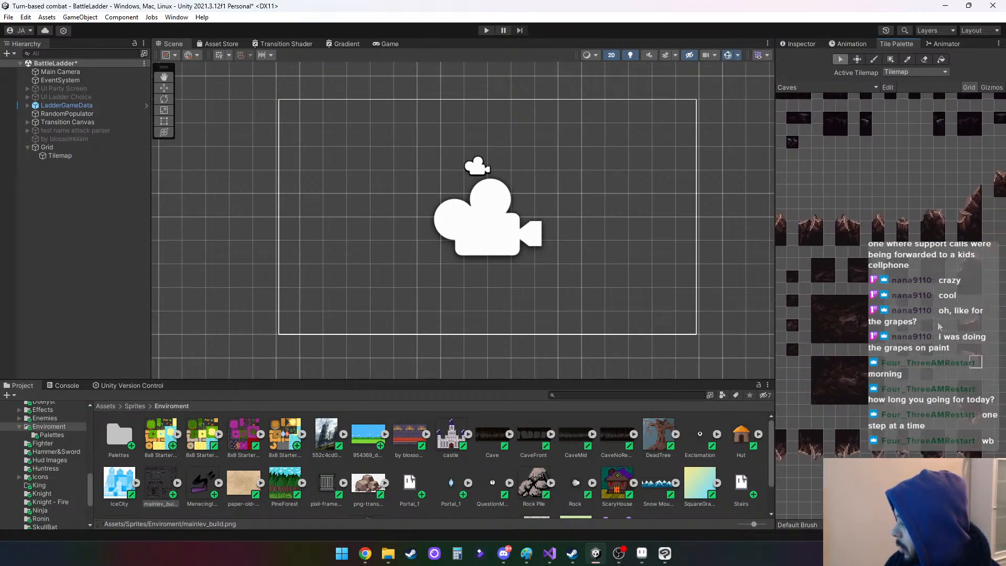
pyautogui.moveTo(938, 322); pyautogui.dragTo(807, 321, button='middle')
pyautogui.moveTo(967, 305); pyautogui.dragTo(914, 352, button='middle')
pyautogui.moveTo(816, 340); pyautogui.dragTo(735, 284, button='middle')
pyautogui.moveTo(837, 288); pyautogui.dragTo(967, 267, button='middle')
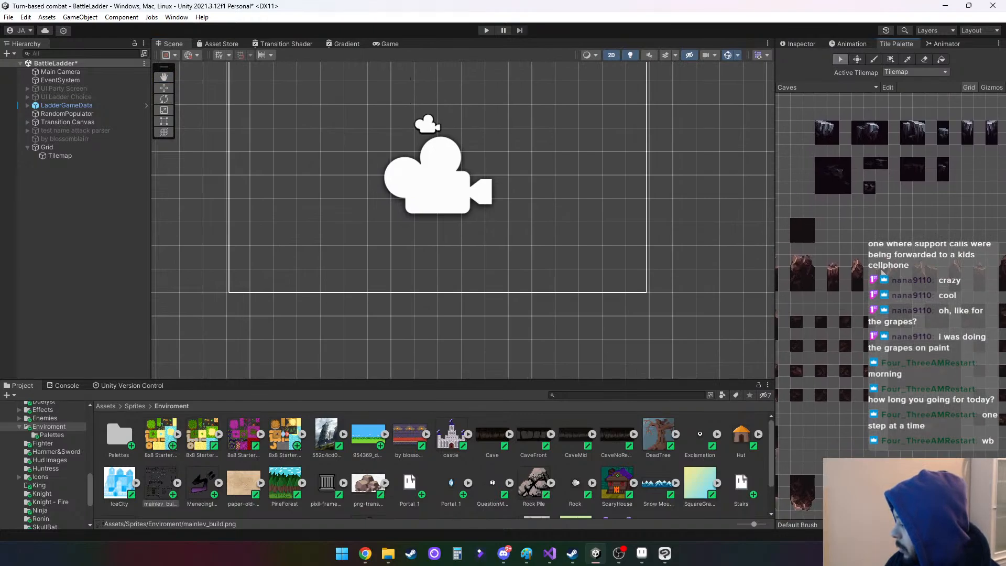
pyautogui.moveTo(854, 239); pyautogui.dragTo(889, 249, button='middle')
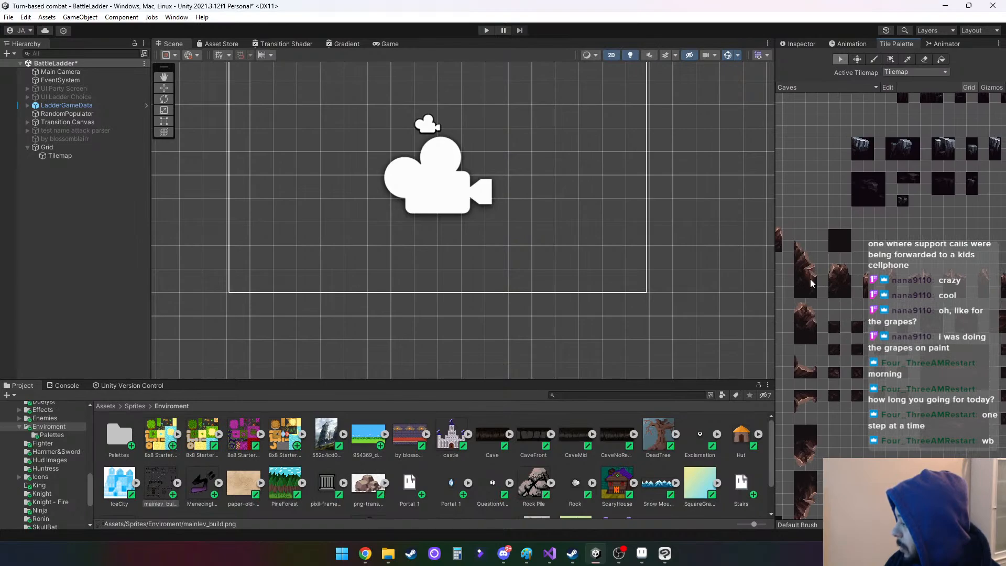
# Try to place the tip tile of the brown rock slope from the Caves palette in the scene with the selection tool
pyautogui.click(797, 244)
pyautogui.click(883, 42)
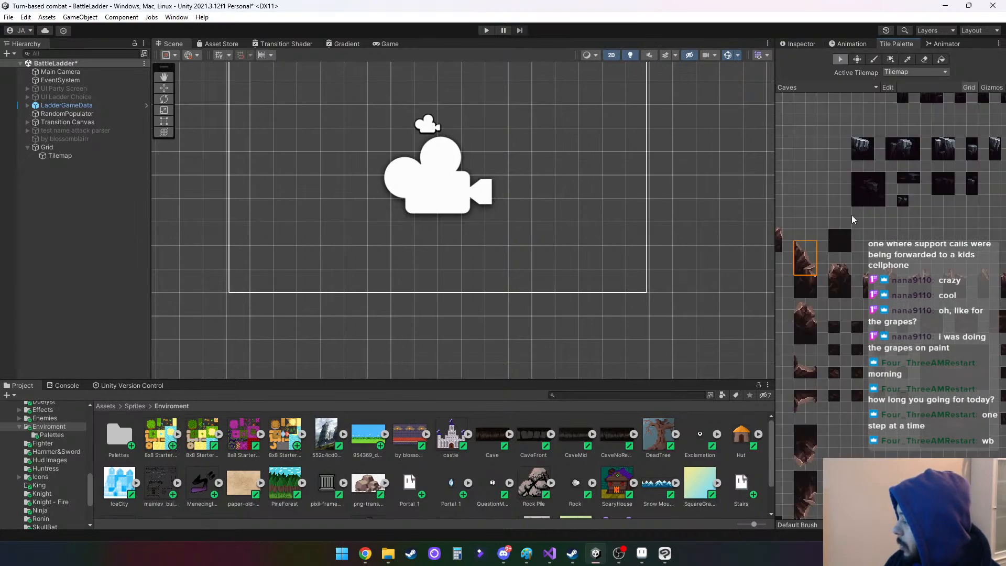
pyautogui.click(801, 248)
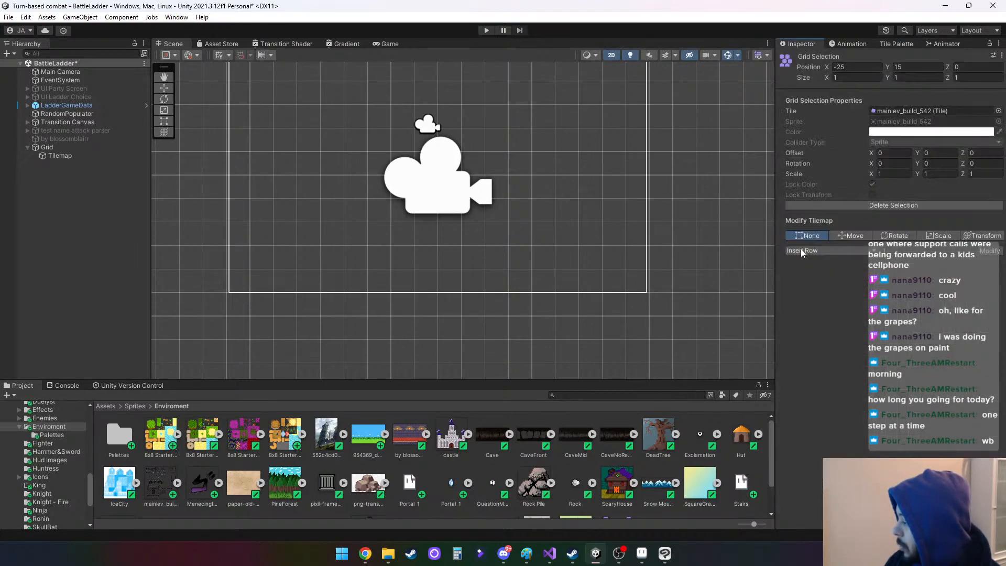
pyautogui.click(897, 45)
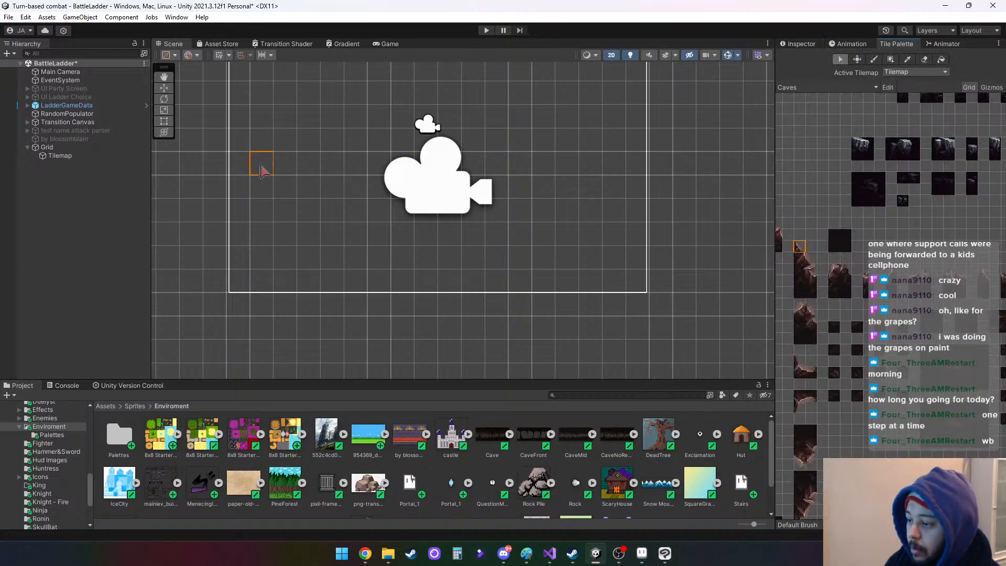
pyautogui.click(261, 167)
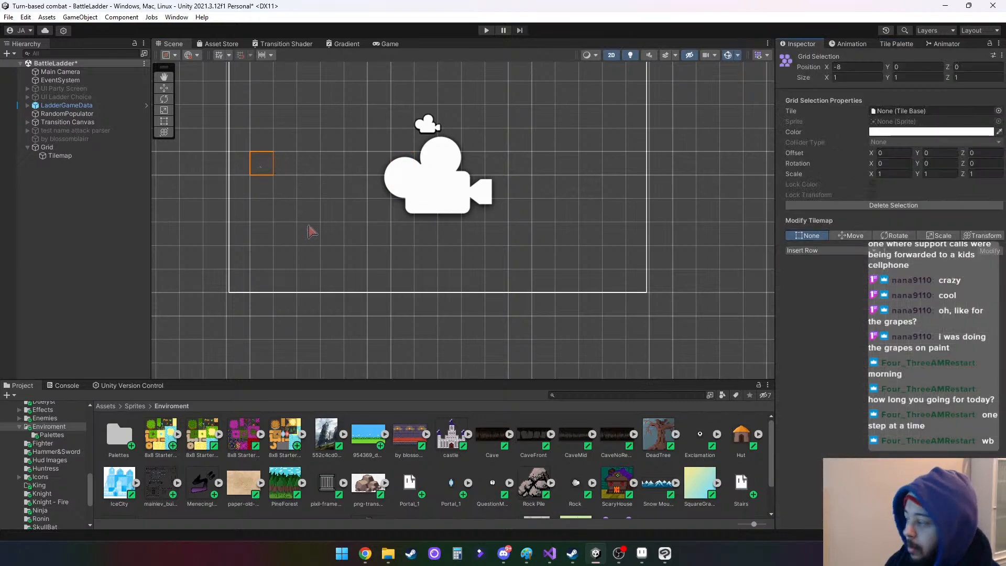
# Activate the paint brush, pick the tip tile of the brown rock slope in the Caves palette, and preview it in the scene's grid
pyautogui.click(897, 46)
pyautogui.click(873, 60)
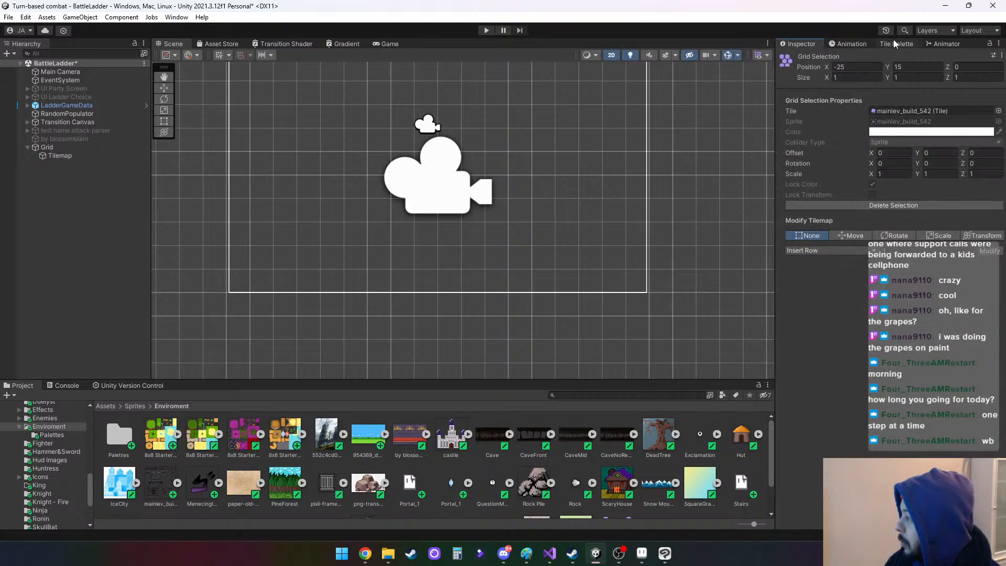
pyautogui.click(897, 43)
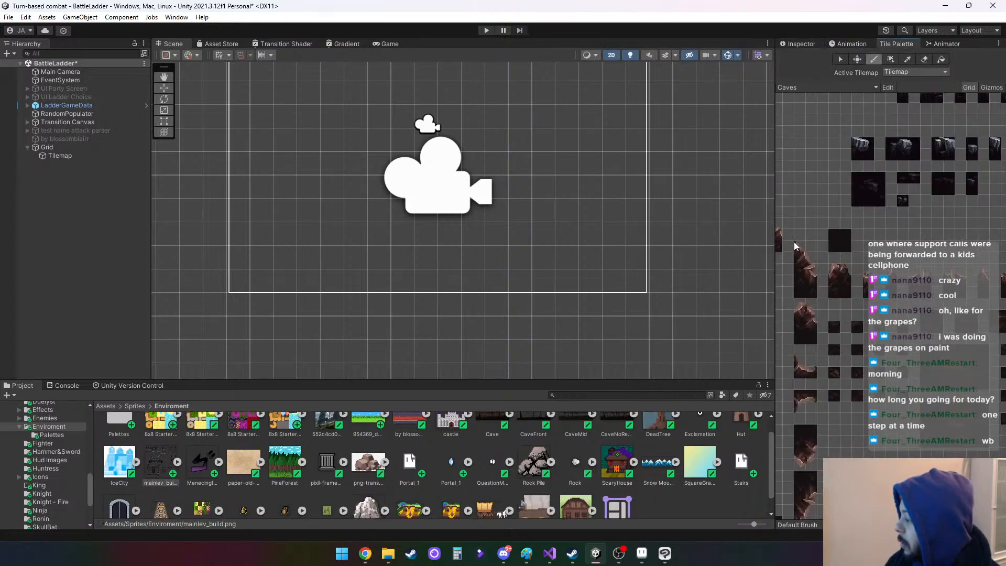
pyautogui.moveTo(815, 209); pyautogui.dragTo(863, 212, button='middle')
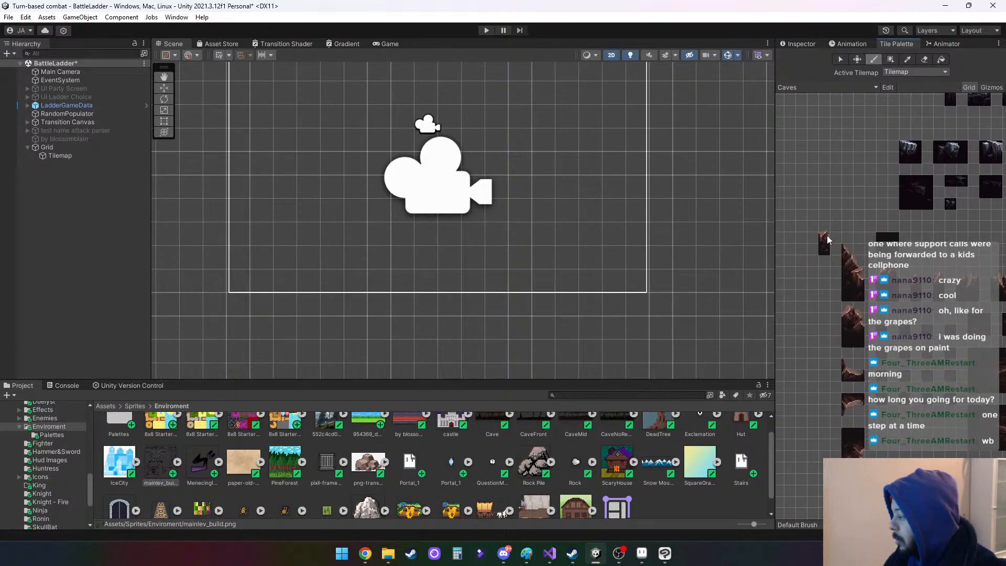
pyautogui.click(825, 250)
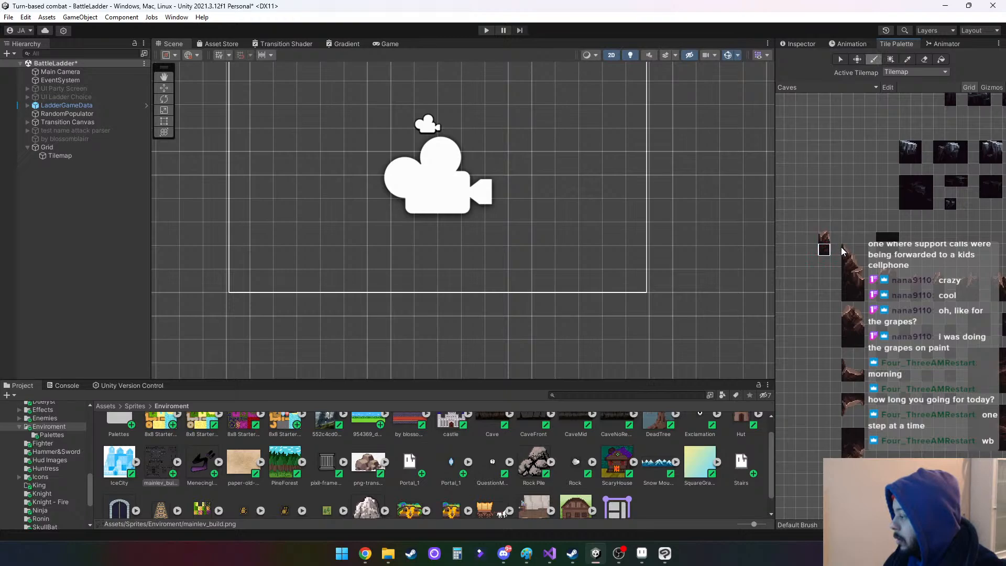
pyautogui.moveTo(842, 251); pyautogui.dragTo(835, 250)
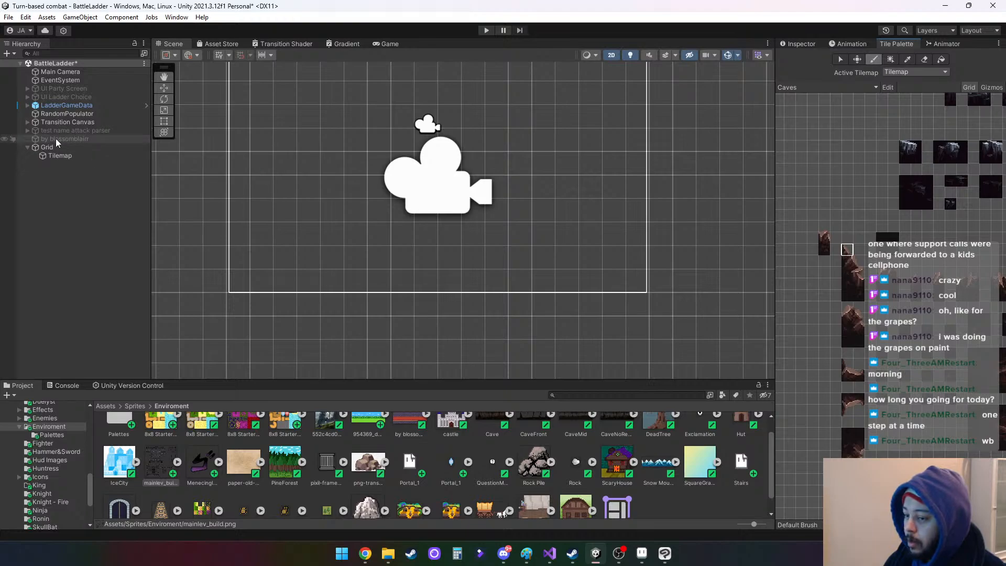
pyautogui.scroll(3, 262, 160)
pyautogui.scroll(2, 270, 167)
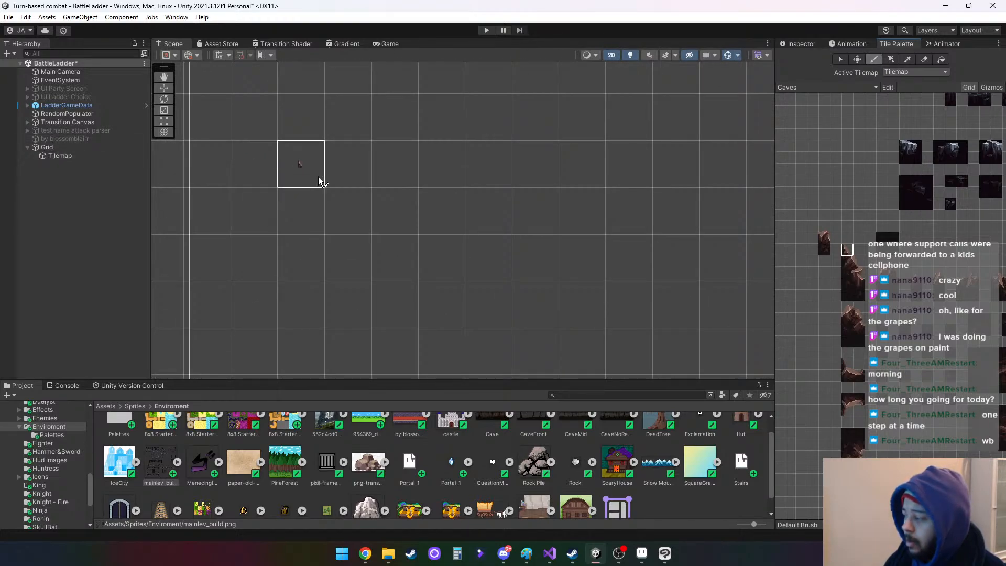
# Inspect the component settings of the Tilemap and its parent Grid object
pyautogui.click(67, 156)
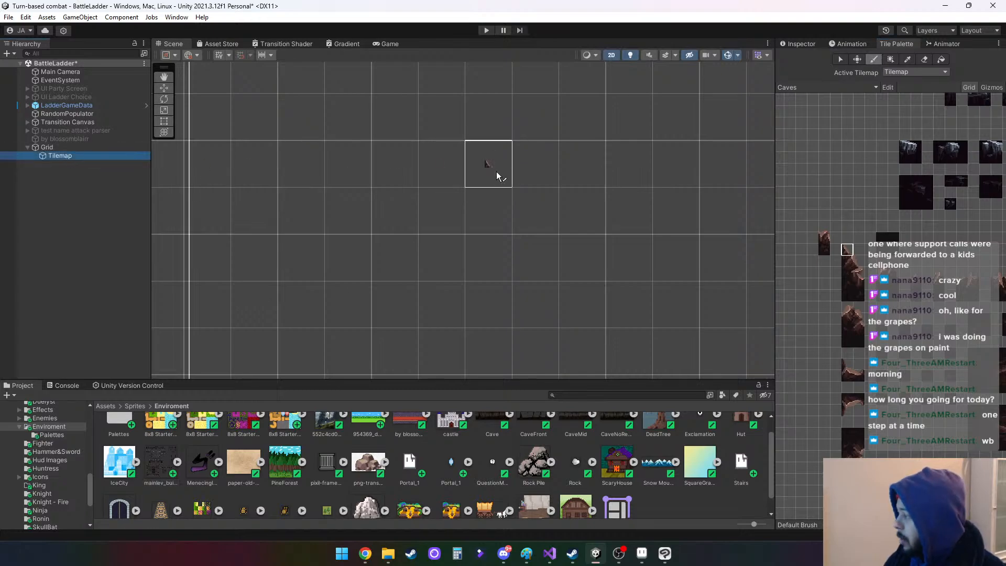
pyautogui.click(796, 44)
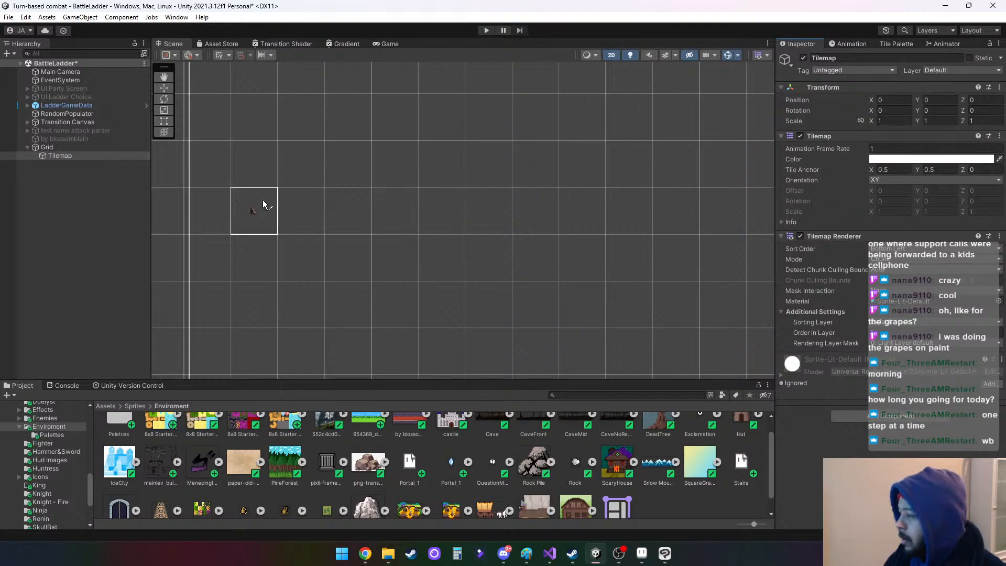
pyautogui.click(71, 149)
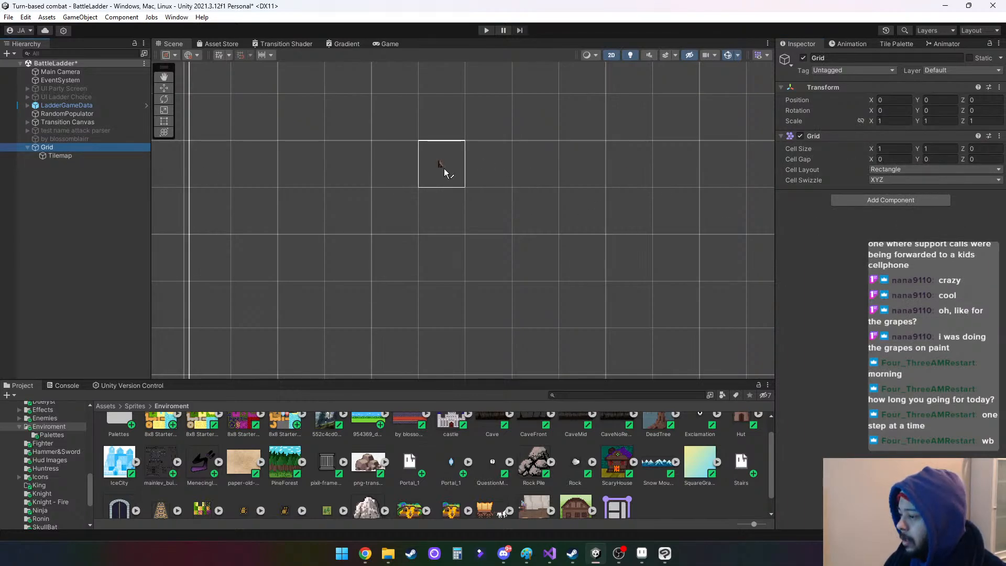
# Try X cell sizes of 2 and 0.5 on the Grid object and return the value to 1
pyautogui.click(888, 148)
pyautogui.write('2')
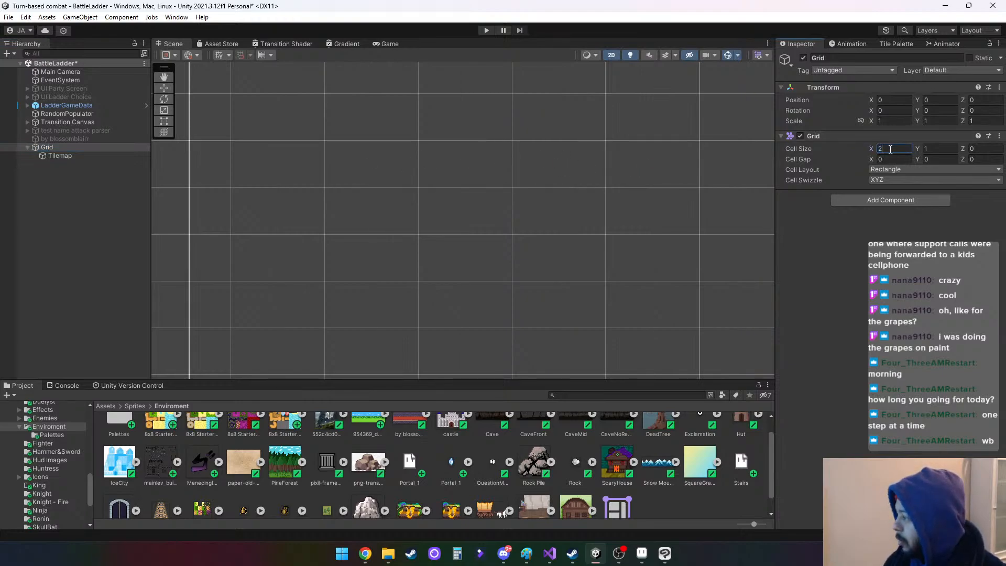
pyautogui.press('BackSpace')
pyautogui.write('1')
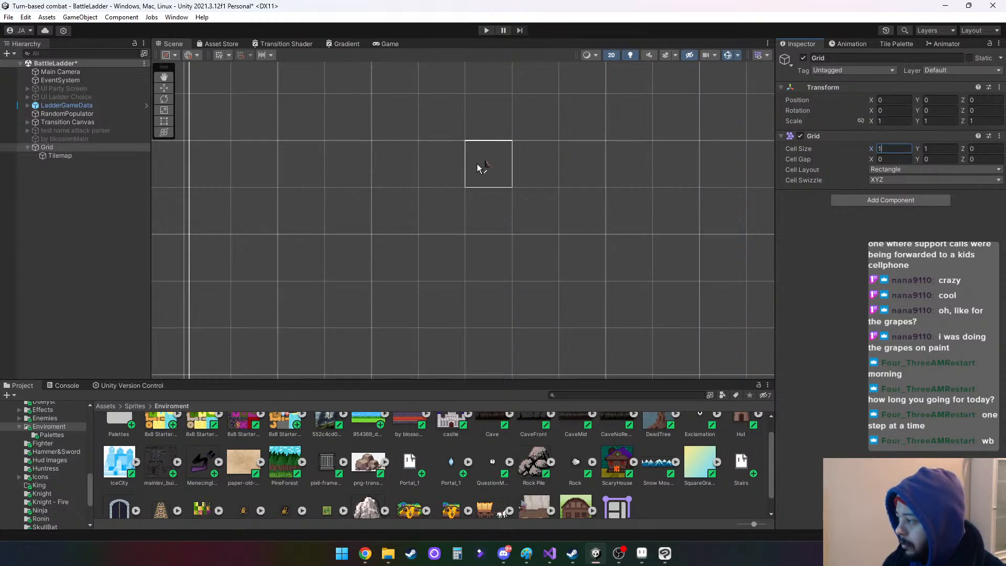
pyautogui.press('BackSpace')
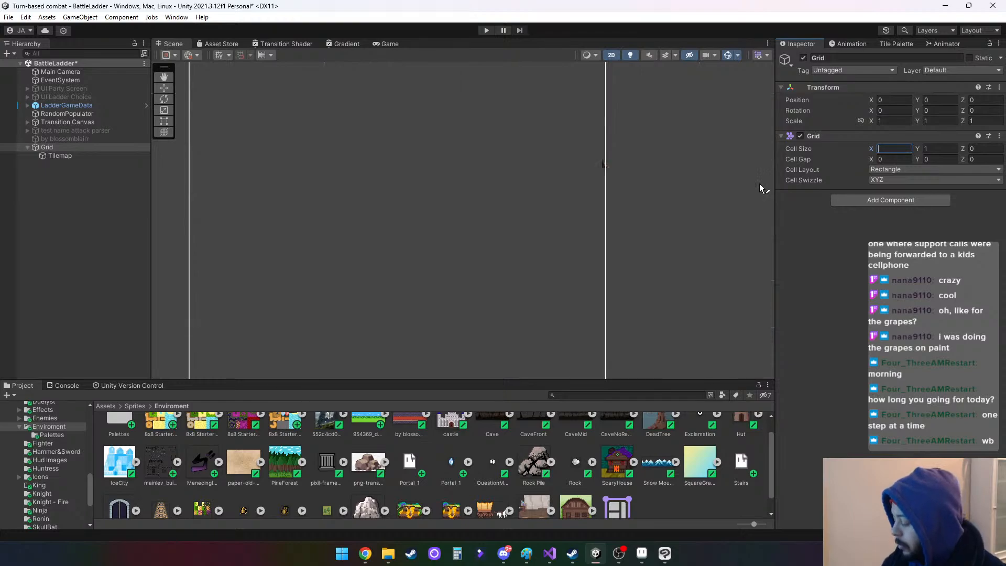
pyautogui.write('.5')
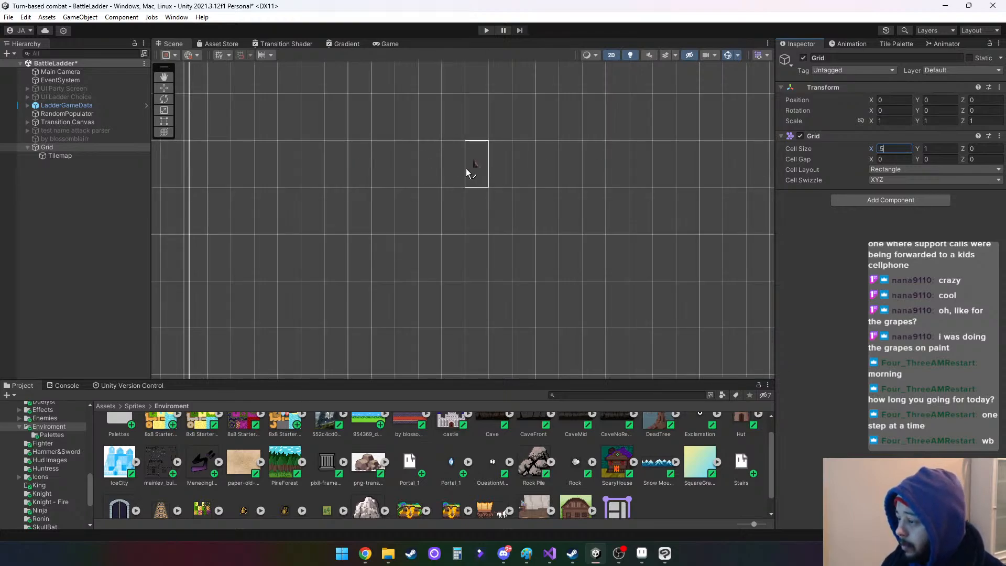
pyautogui.press('BackSpace')
pyautogui.press('BackSpace')
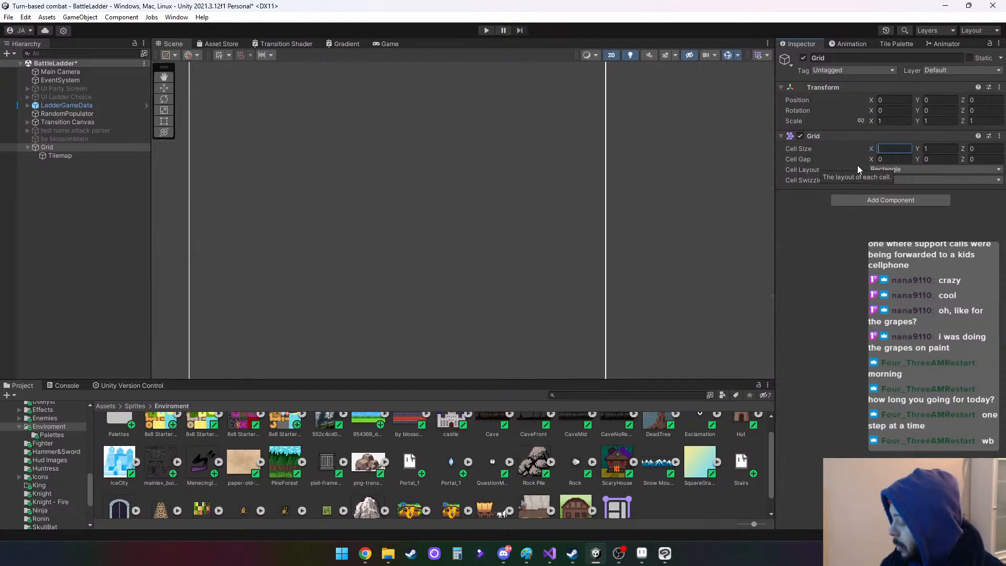
pyautogui.write('1')
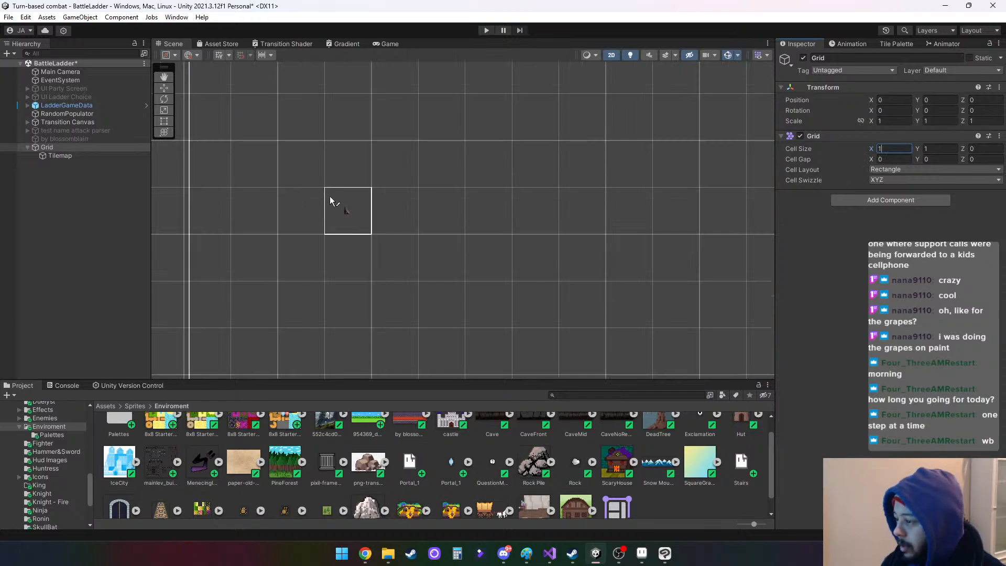
# Paint the tip tile of the brown rock slope from the Caves palette onto the Tilemap
pyautogui.click(60, 156)
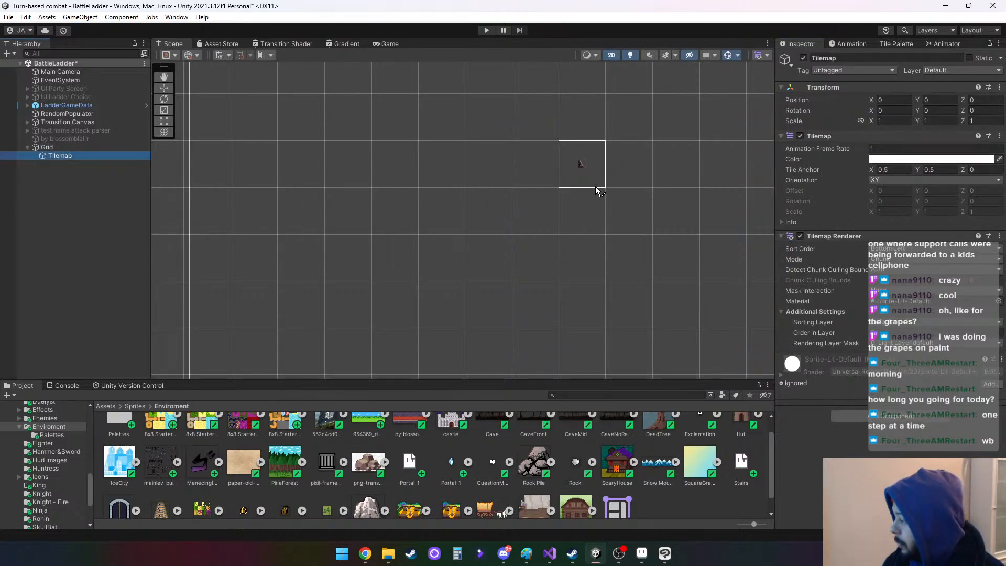
pyautogui.click(890, 44)
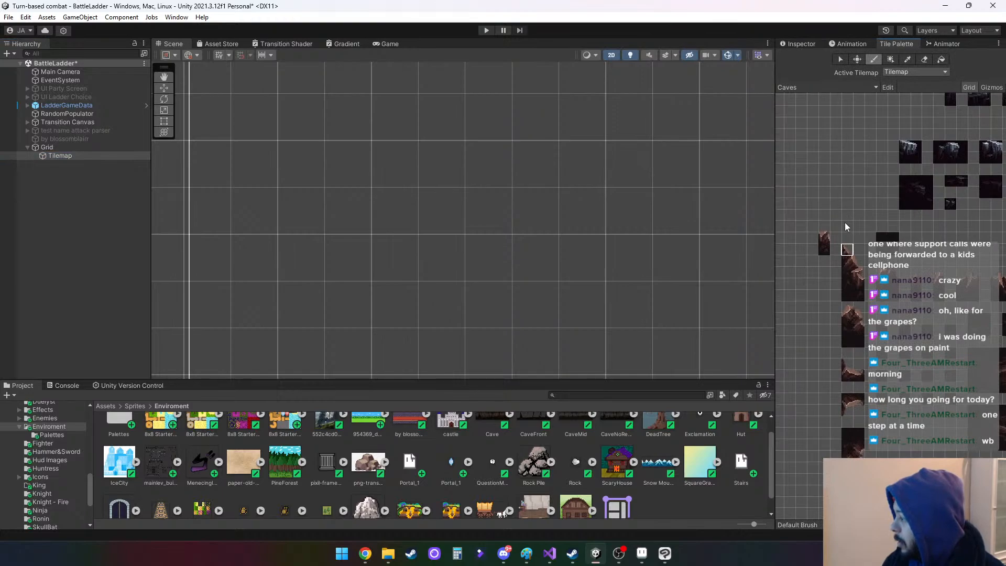
pyautogui.scroll(-1, 845, 226)
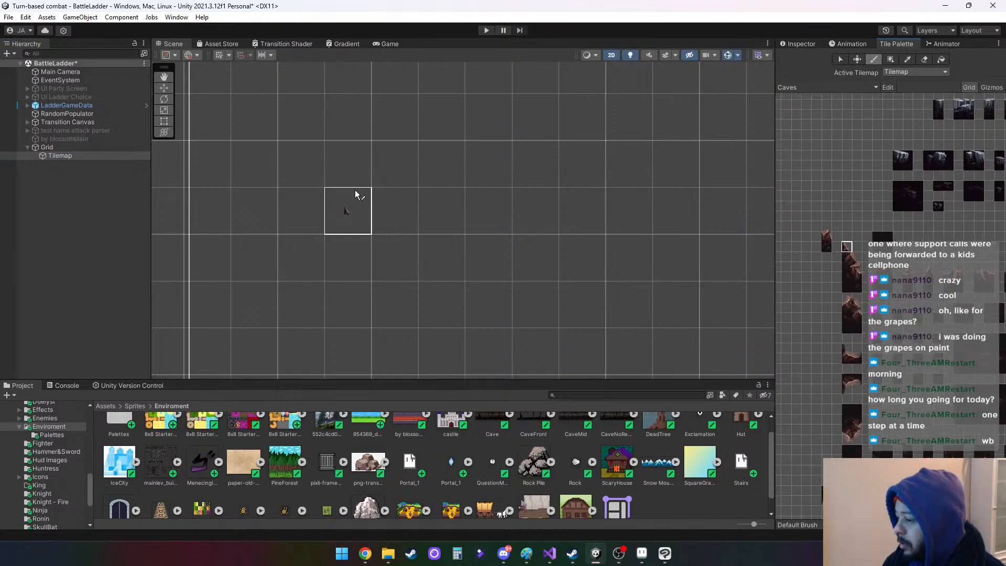
pyautogui.click(348, 202)
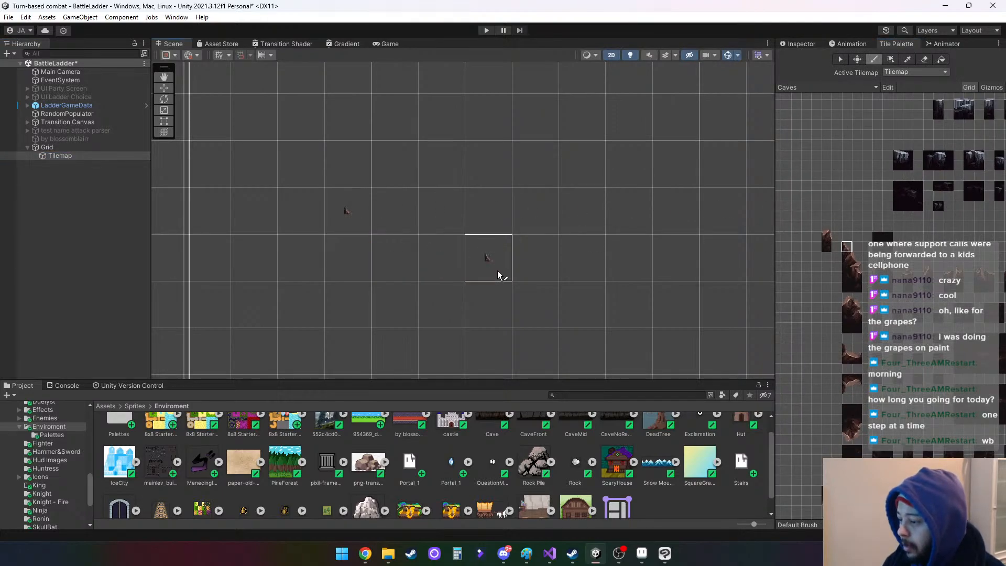
# Pick the brown slope tile just below the tip in the Caves palette and paint it directly beneath the placed tip tile
pyautogui.click(851, 260)
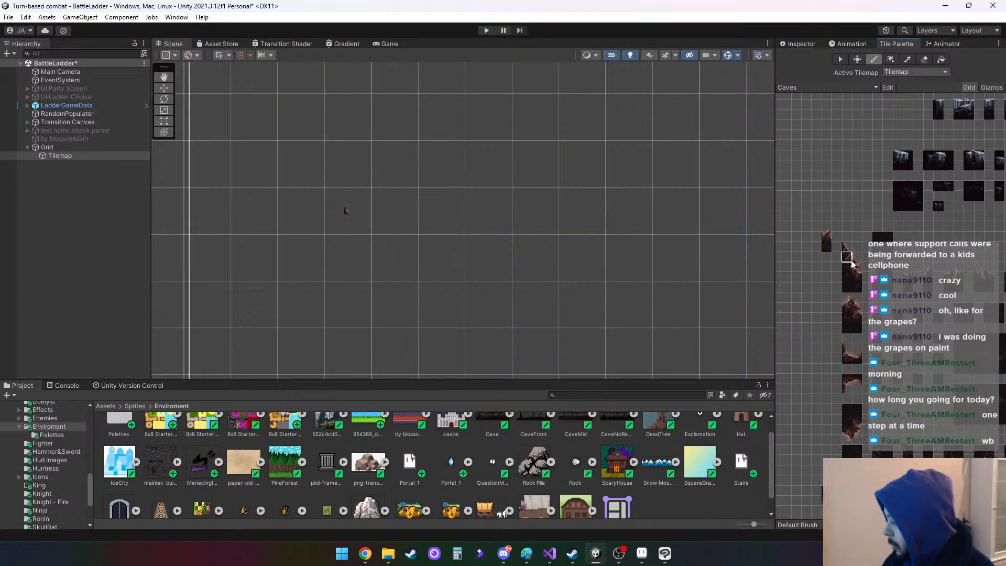
pyautogui.moveTo(851, 261); pyautogui.dragTo(859, 287)
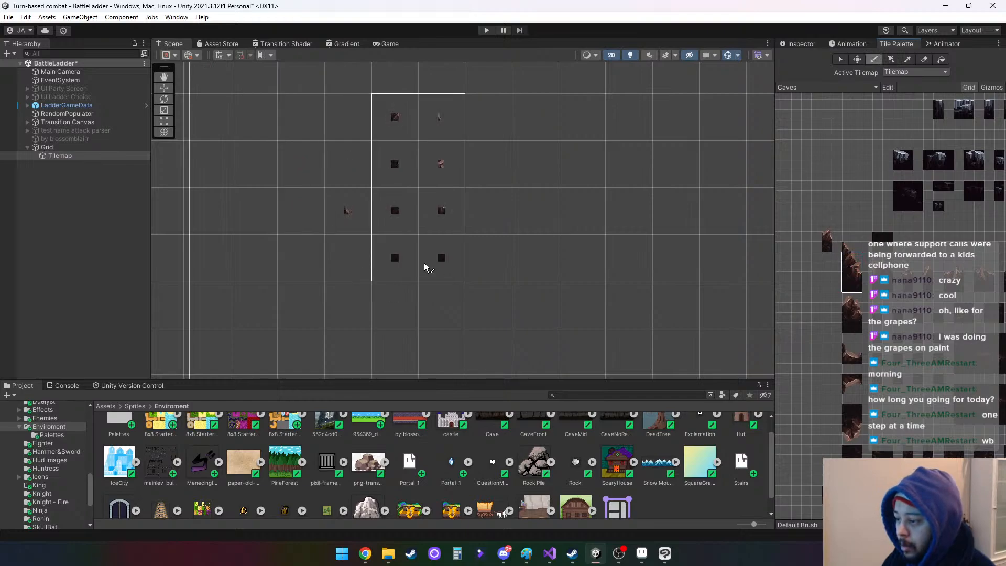
pyautogui.click(856, 248)
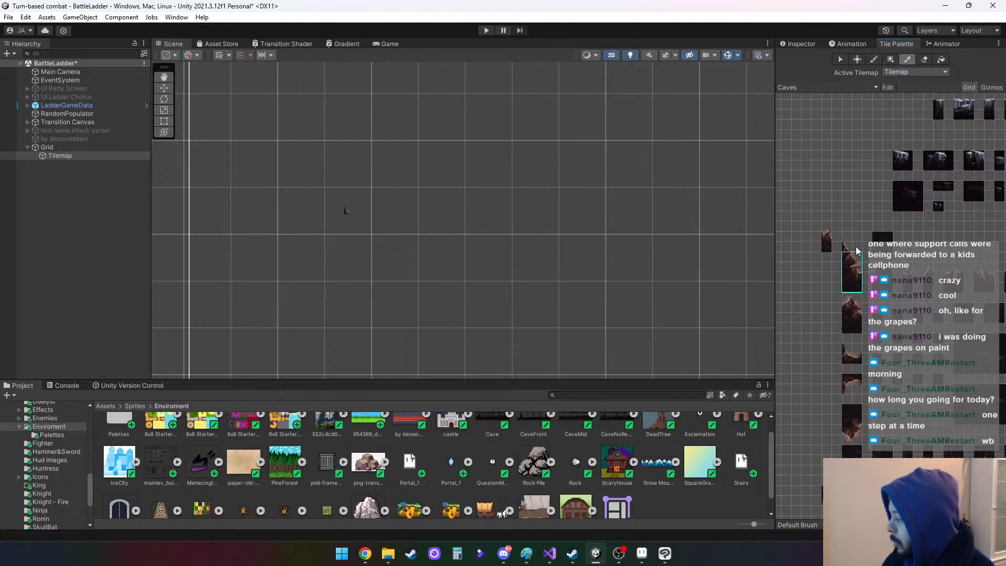
pyautogui.click(857, 248)
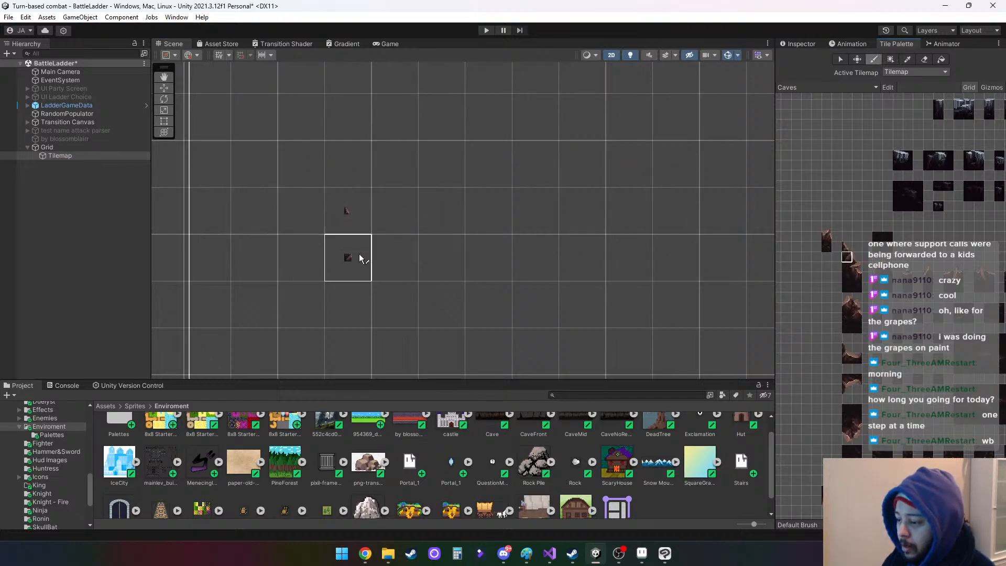
pyautogui.scroll(-5, 524, 228)
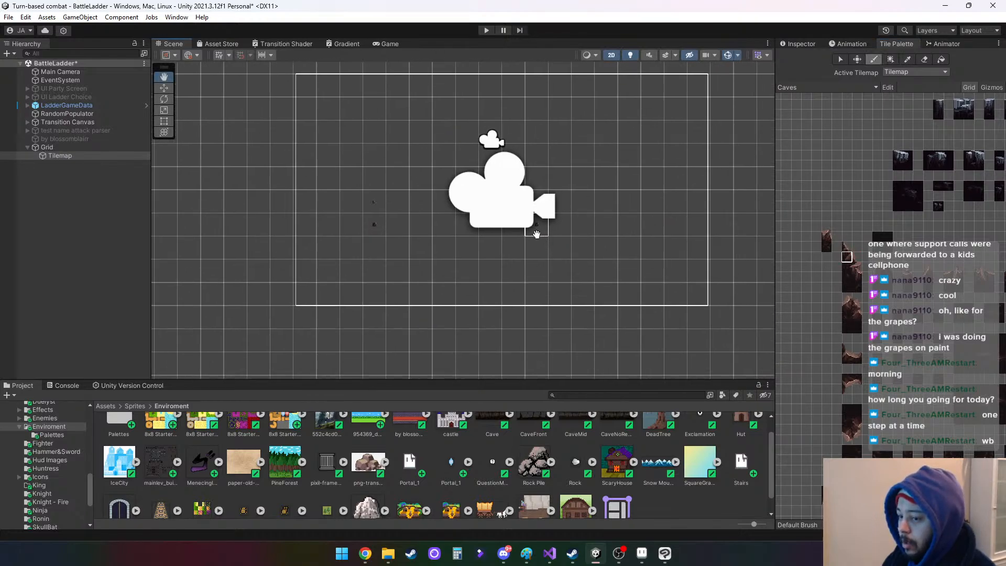
# Try shifting the Tilemap's X tile anchor to 0.12 and restore it to 0.5
pyautogui.click(804, 45)
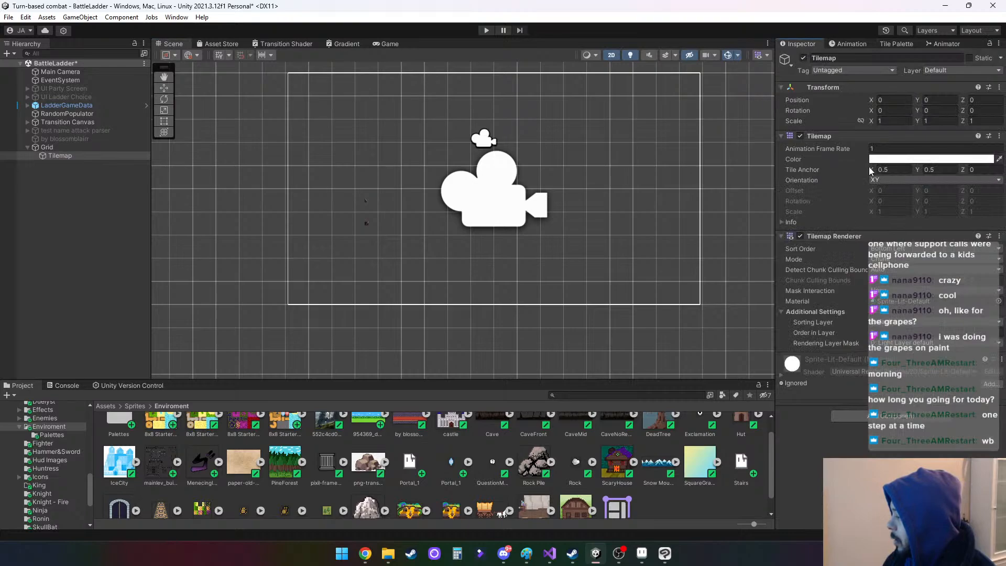
pyautogui.moveTo(870, 167); pyautogui.dragTo(857, 168)
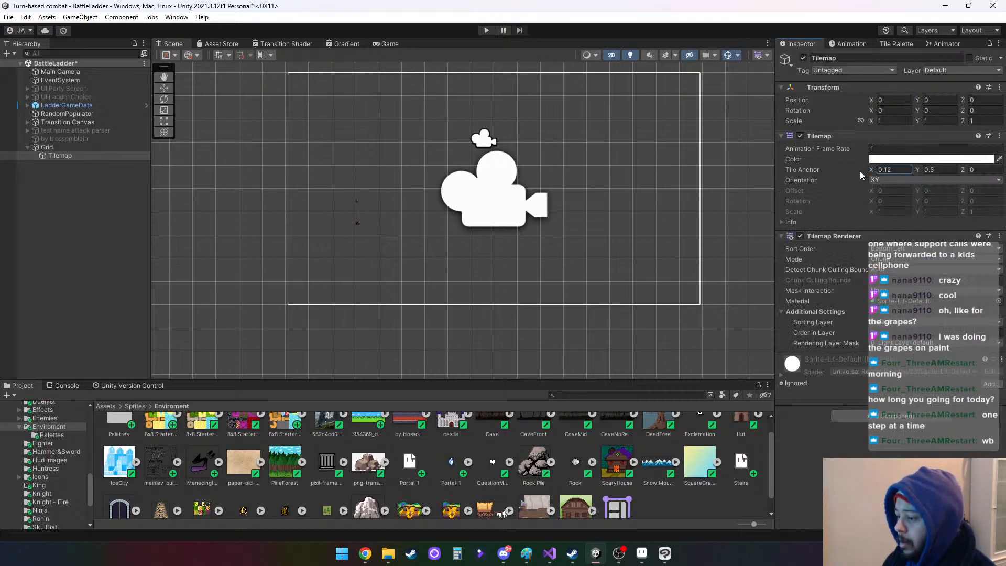
pyautogui.click(898, 171)
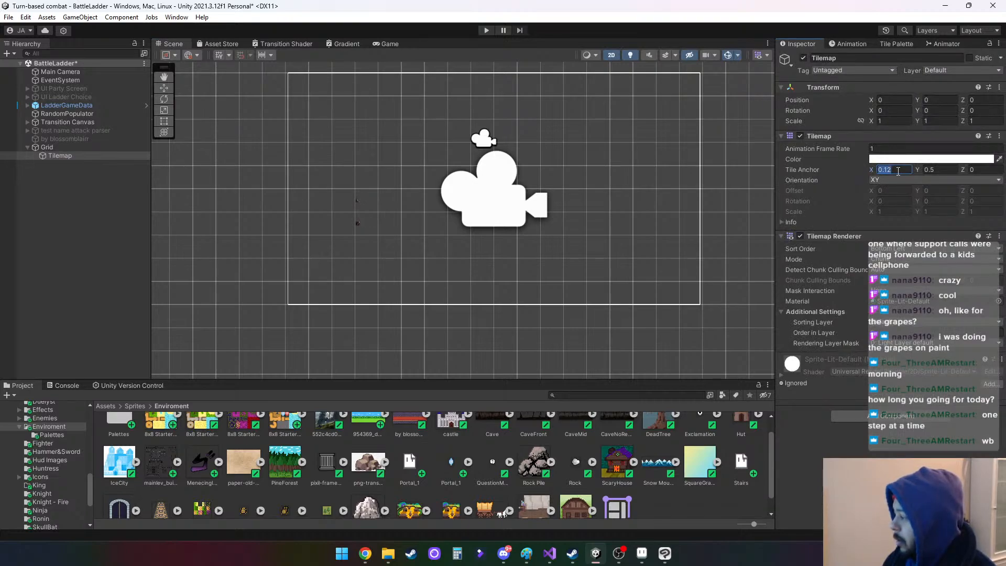
pyautogui.write('1')
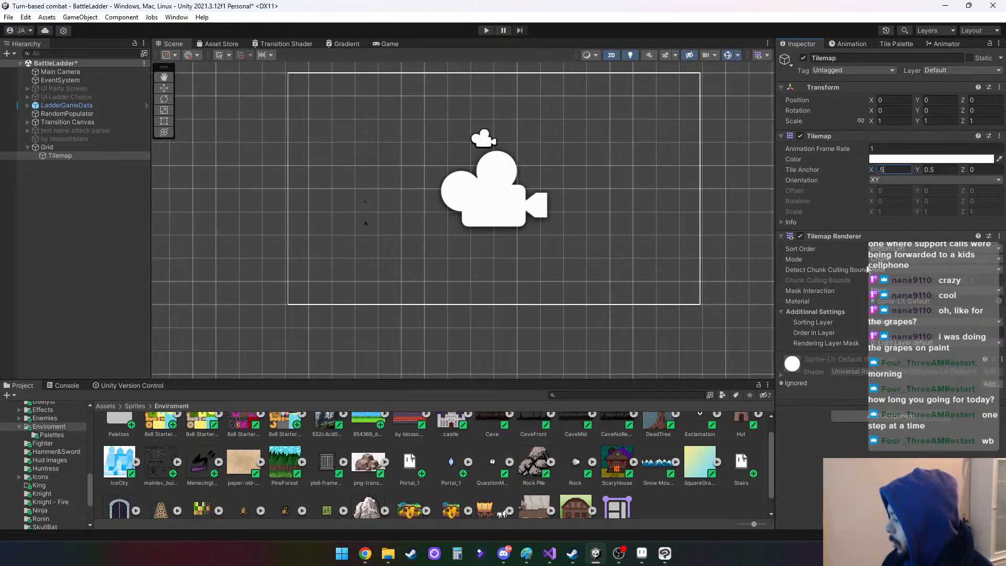
# Try Manual detection of the Tilemap Renderer's chunk culling bounds and return it to Auto
pyautogui.click(887, 270)
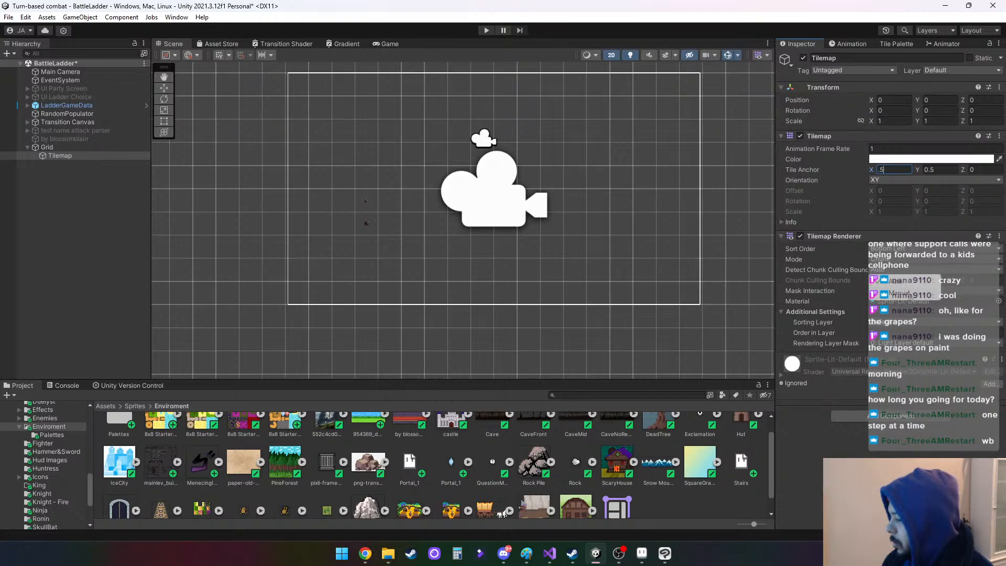
pyautogui.click(893, 294)
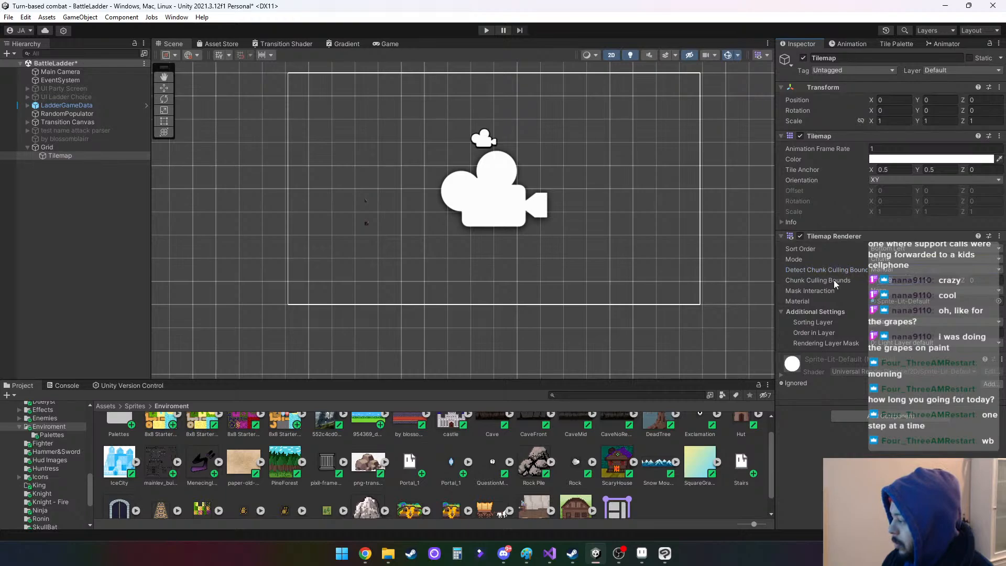
pyautogui.click(919, 271)
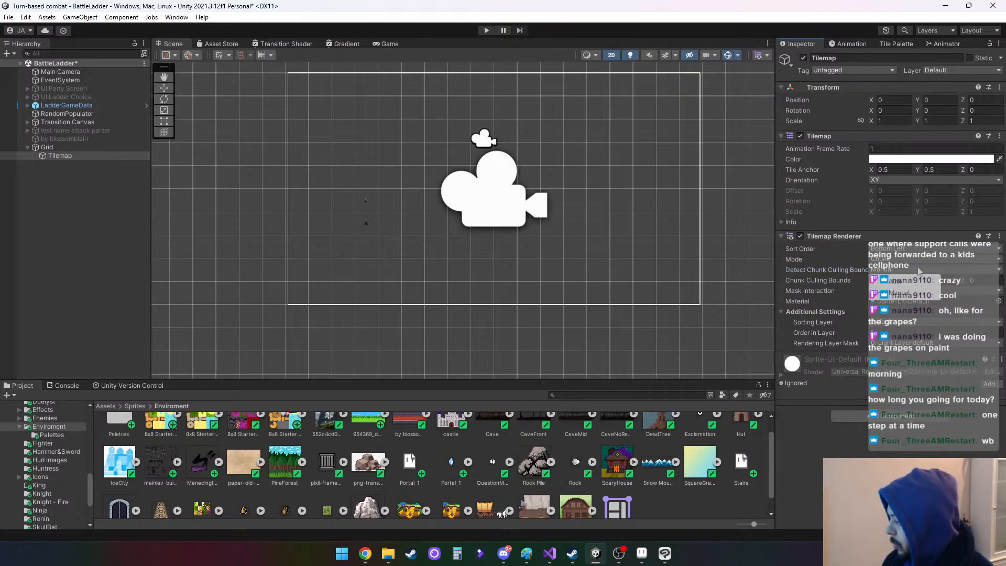
pyautogui.click(896, 281)
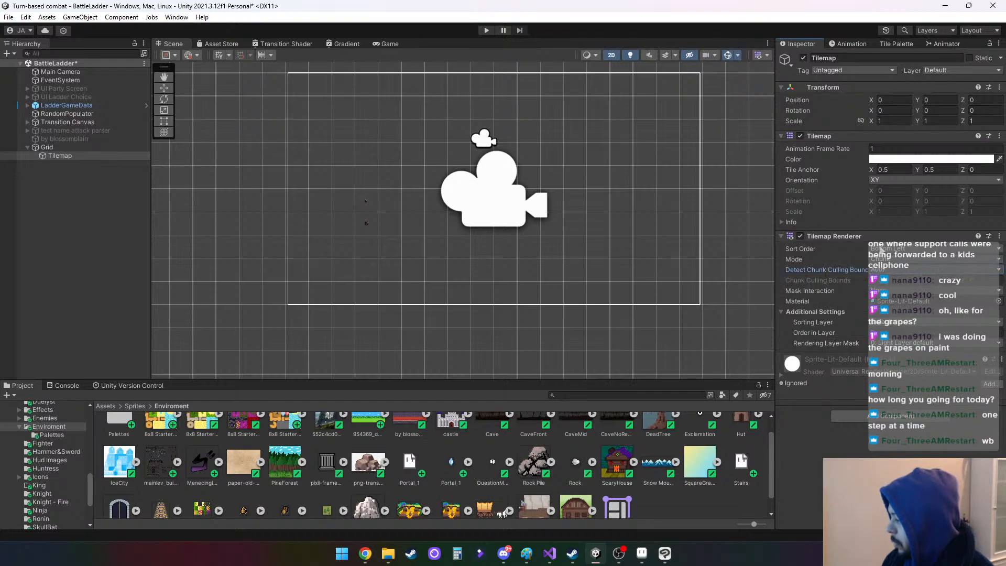
# Check the Tilemap Renderer's sort order options and the Tilemap's list of used tiles and sprites
pyautogui.click(882, 250)
pyautogui.click(882, 250)
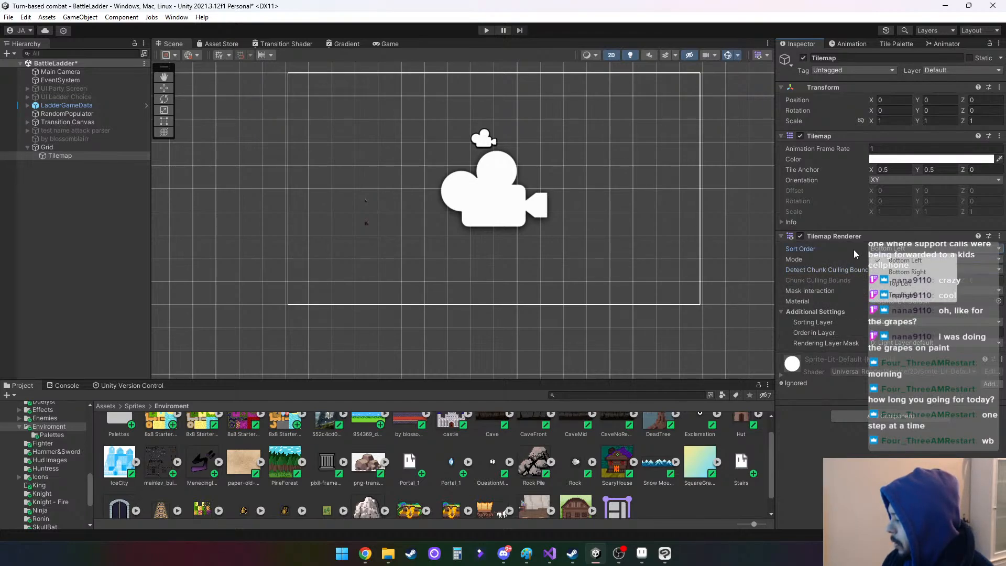
pyautogui.click(853, 250)
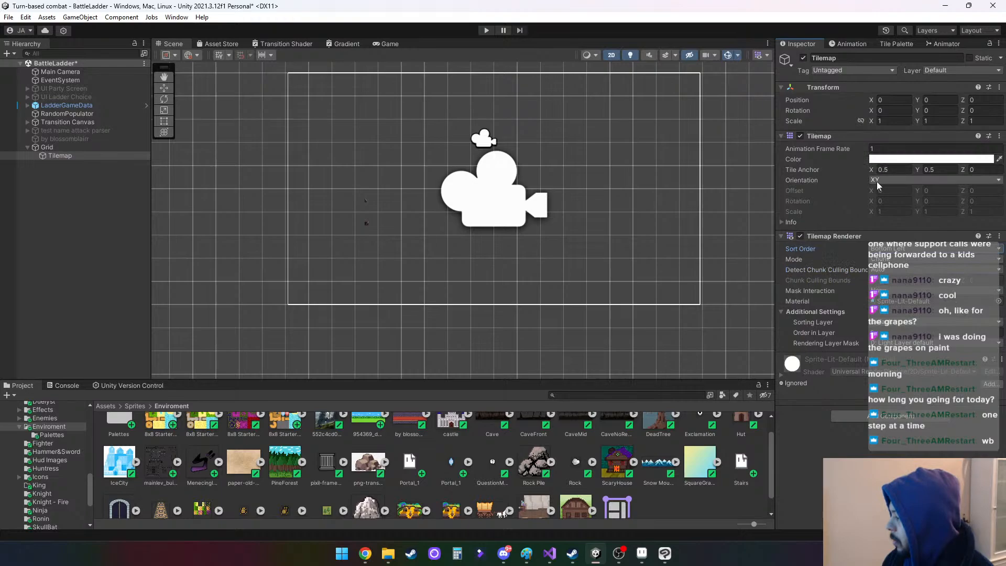
pyautogui.click(783, 222)
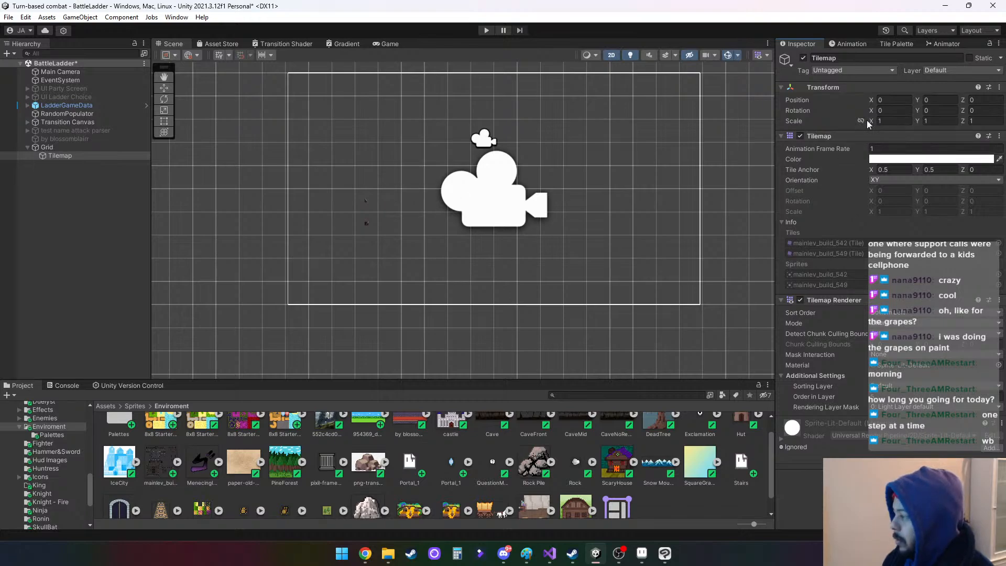
# Try stretching the Tilemap's X scale to 1.35 and reset it to 1
pyautogui.moveTo(871, 121); pyautogui.dragTo(879, 121)
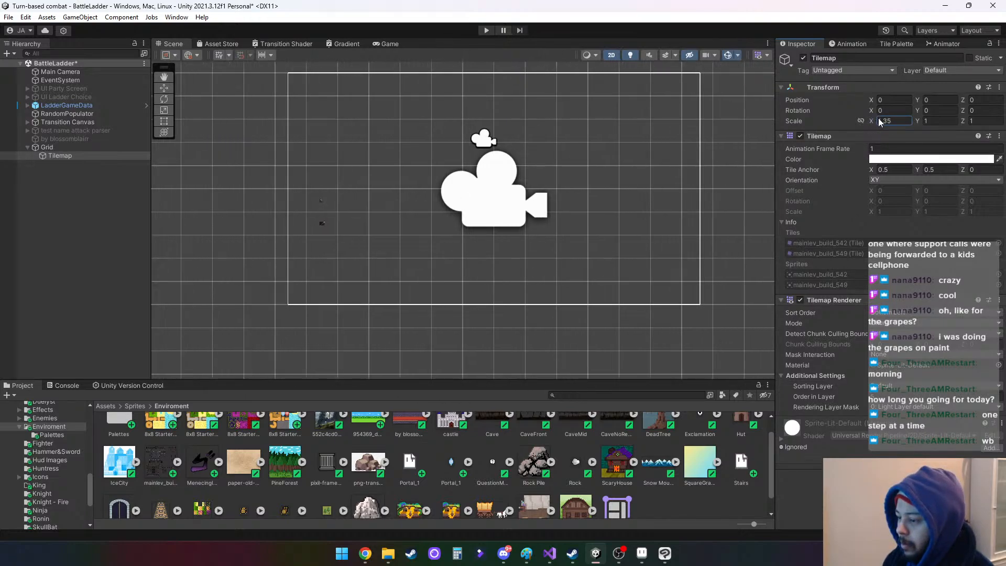
pyautogui.click(898, 120)
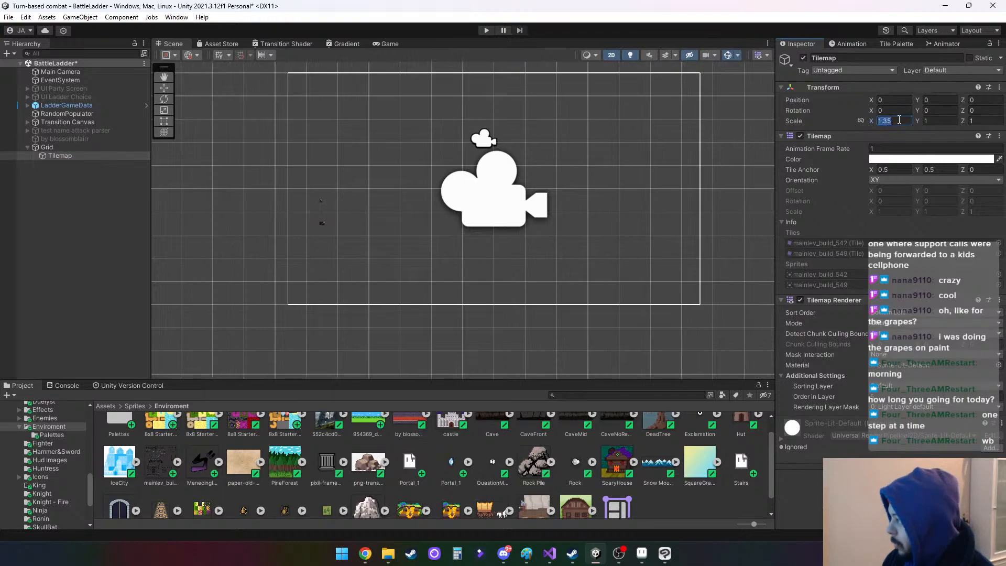
pyautogui.write('1')
# Compare X cell sizes of 0.1 and 0.2 on the Grid object against the painted tiles and settle on 0.18
pyautogui.click(46, 147)
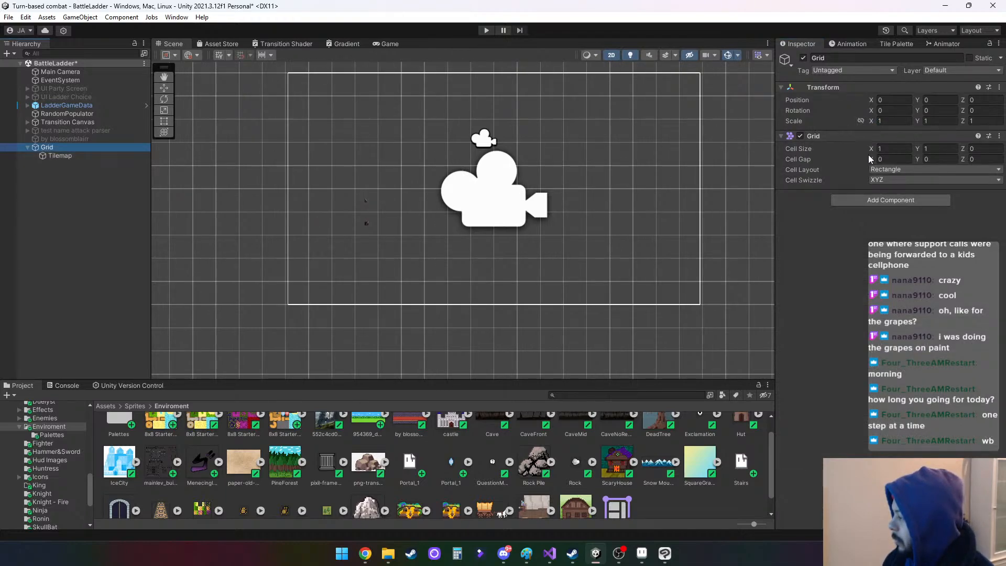
pyautogui.moveTo(871, 149); pyautogui.dragTo(855, 145)
pyautogui.scroll(6, 500, 223)
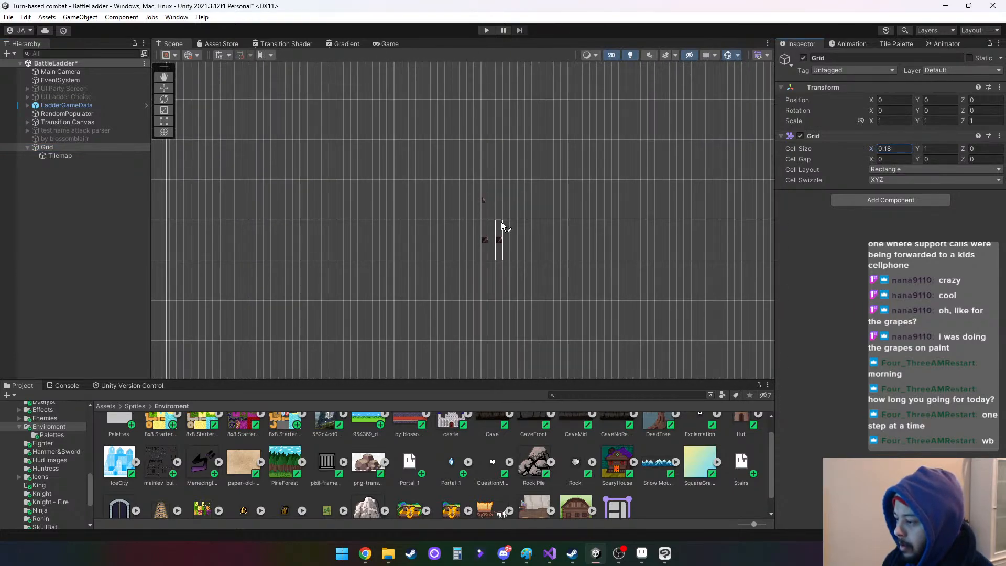
pyautogui.scroll(2, 498, 222)
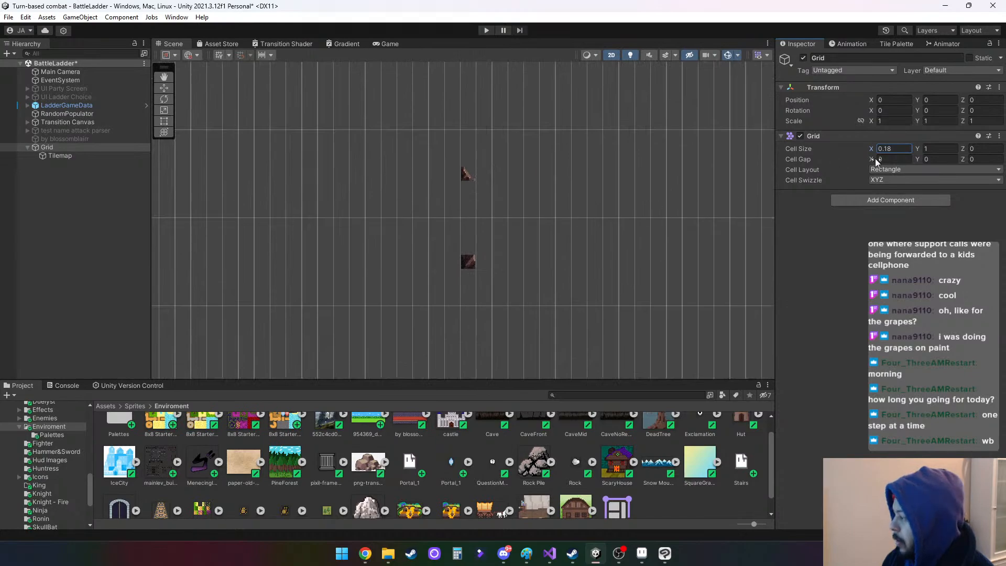
pyautogui.click(899, 150)
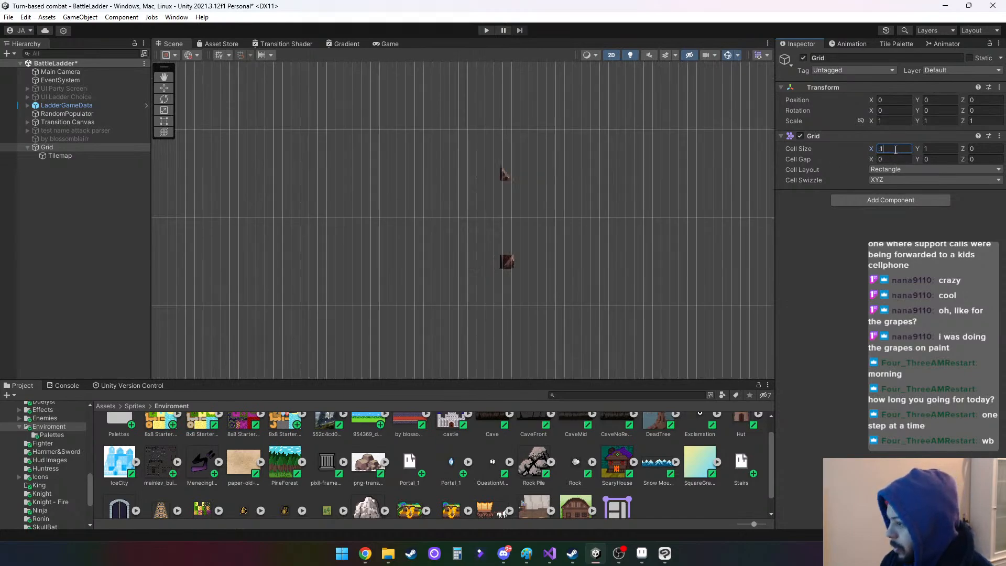
pyautogui.write('.1')
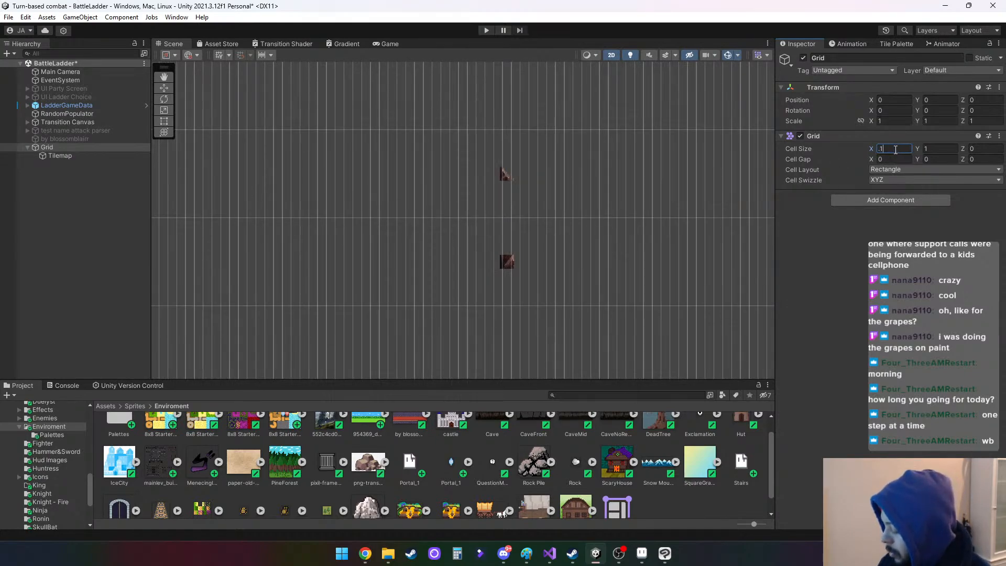
pyautogui.press('BackSpace')
pyautogui.write('2')
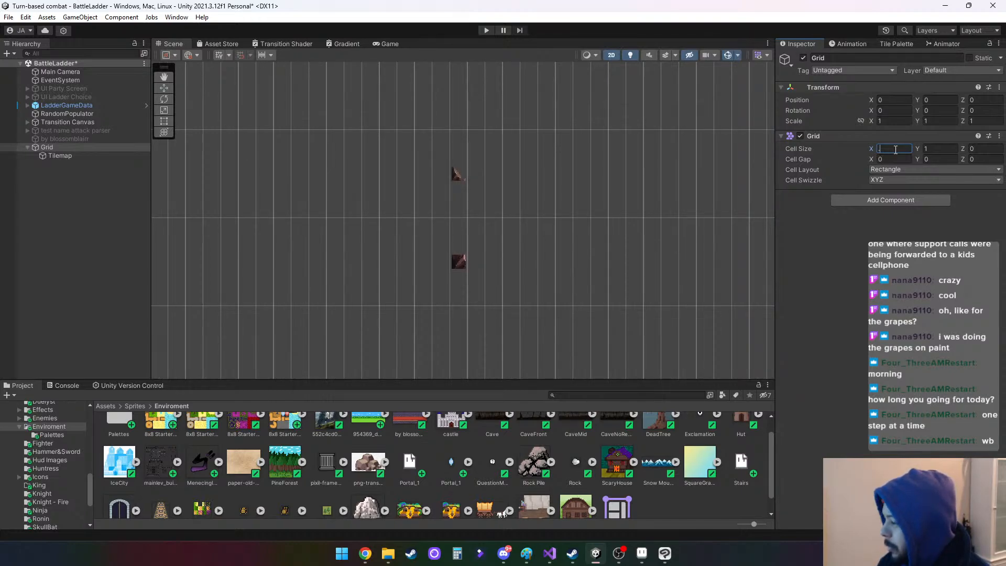
pyautogui.write('18')
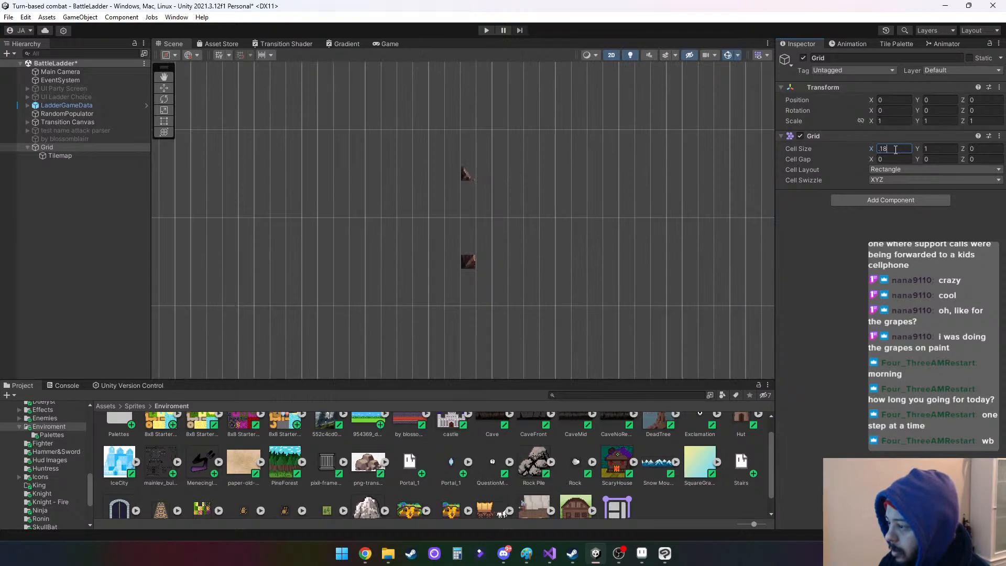
# Try X cell sizes of 0.17, 0.15 and 0.16 on the Grid against the painted tiles
pyautogui.scroll(5, 485, 158)
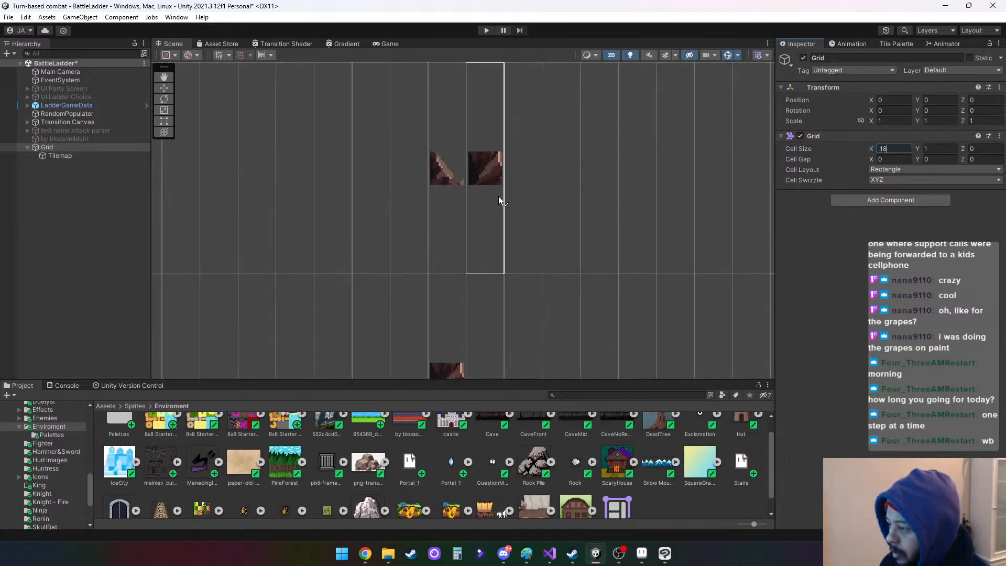
pyautogui.press('BackSpace')
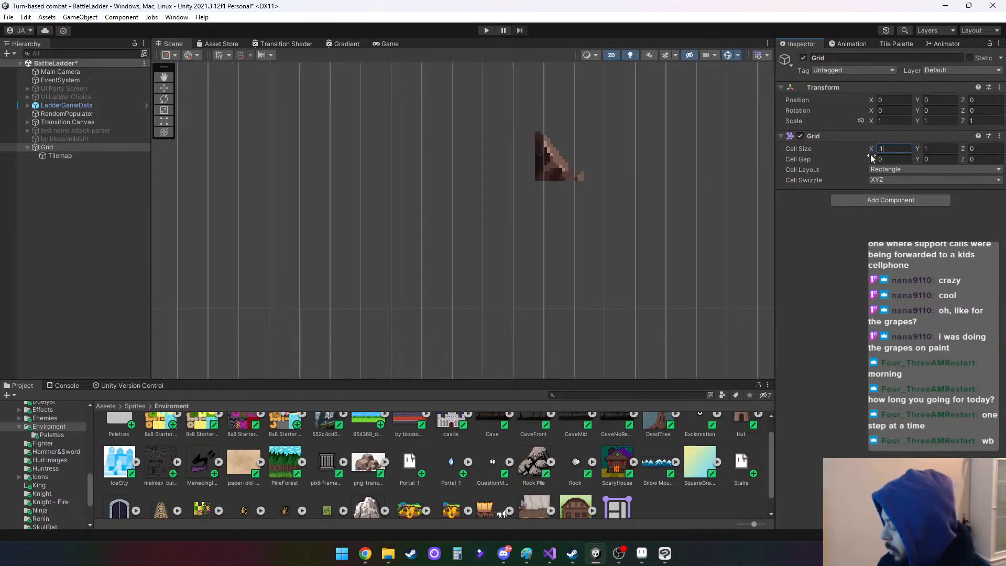
pyautogui.write('7')
pyautogui.press('BackSpace')
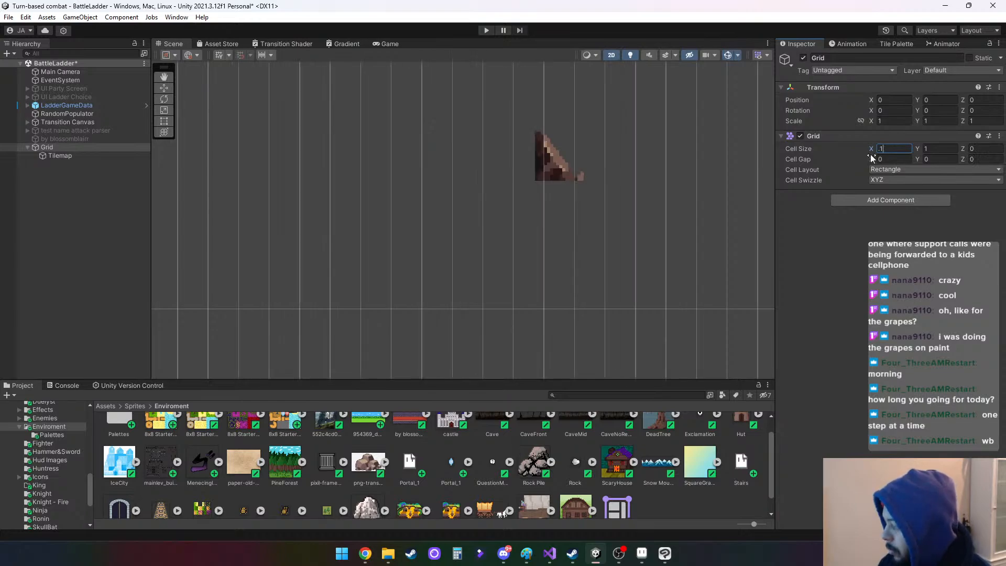
pyautogui.write('5')
pyautogui.press('BackSpace')
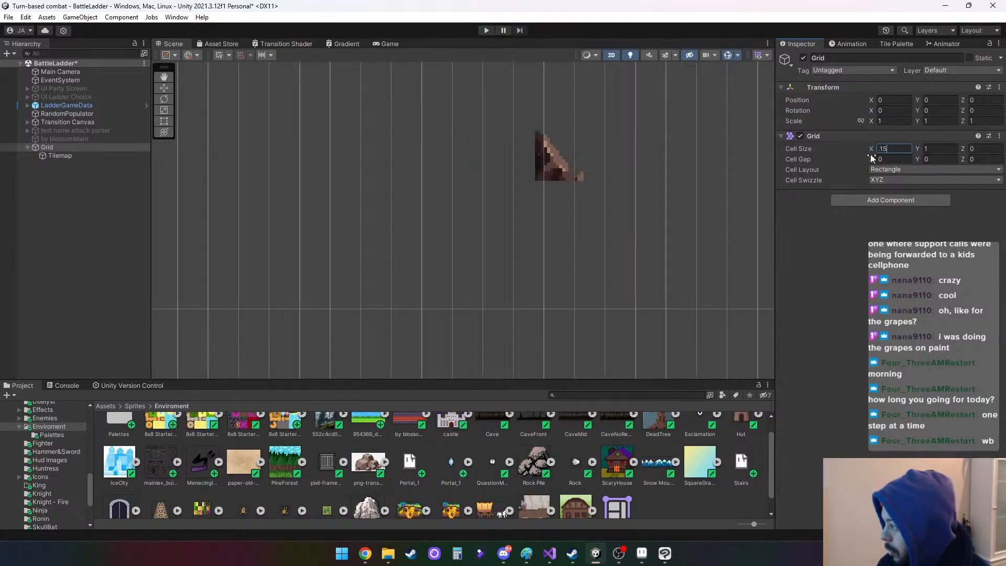
pyautogui.write('6')
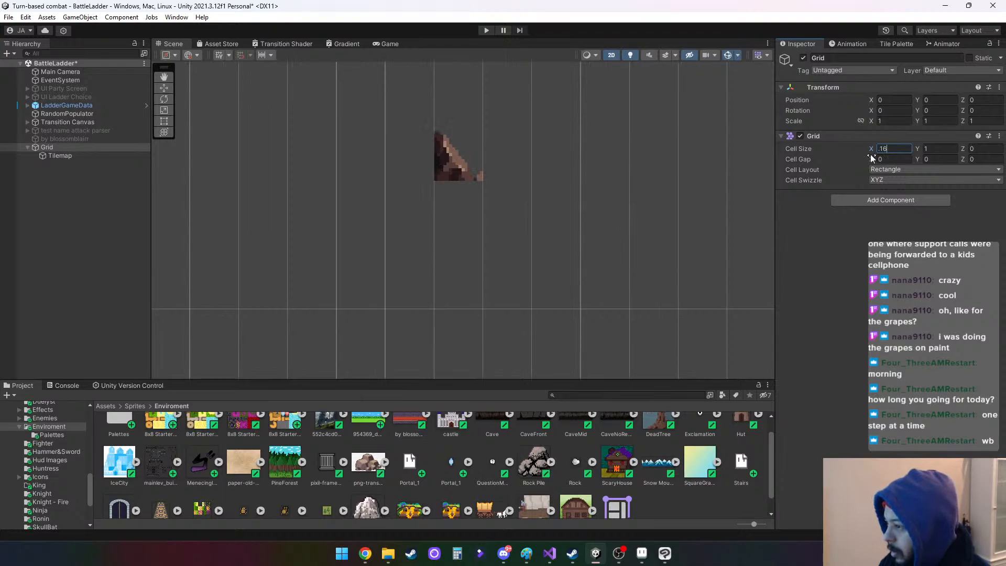
pyautogui.scroll(5, 456, 151)
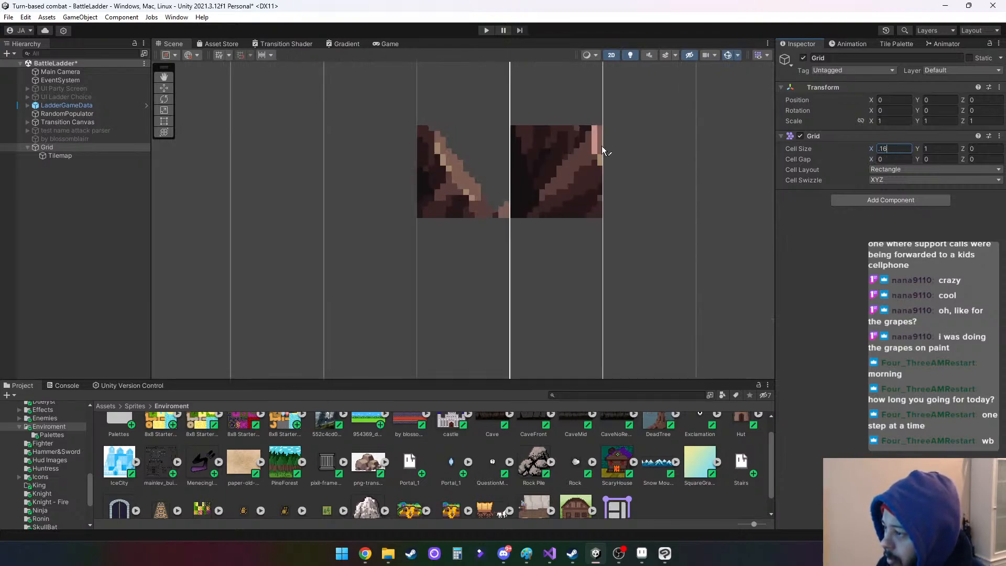
pyautogui.click(562, 147)
# Try a Y cell size of 0.16 on the Grid and check the cells against the tiles and camera frame
pyautogui.click(941, 151)
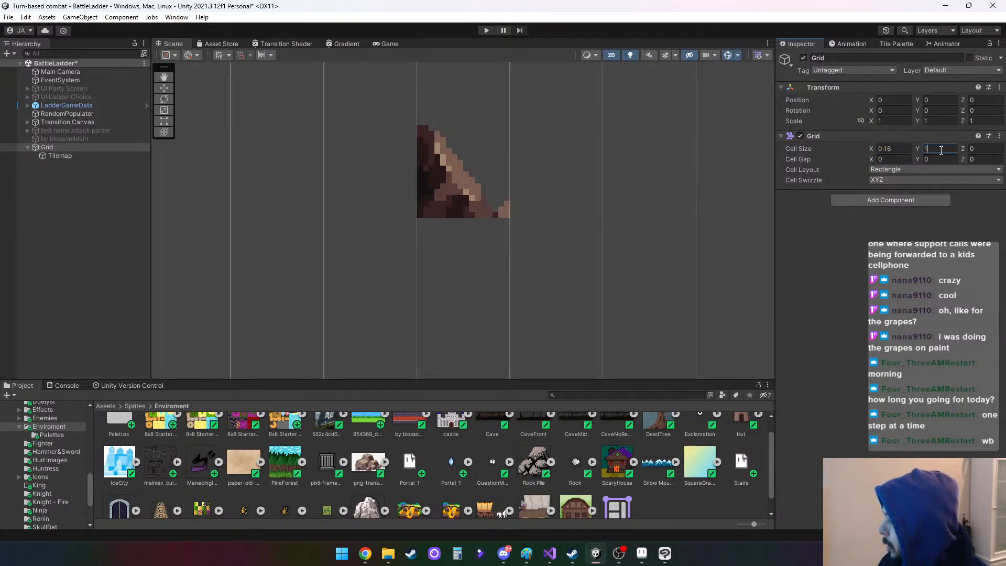
pyautogui.write('.16')
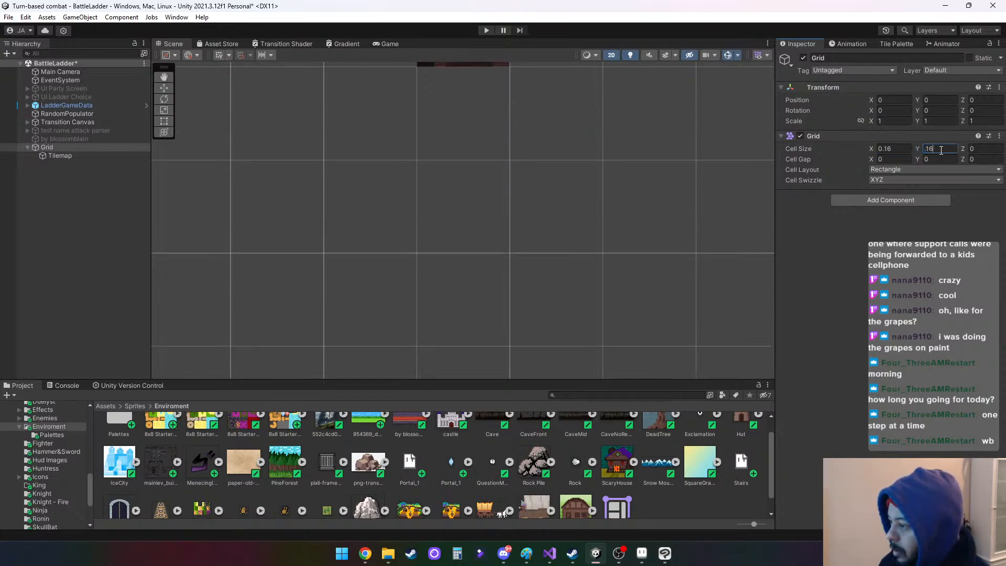
pyautogui.scroll(-10, 484, 156)
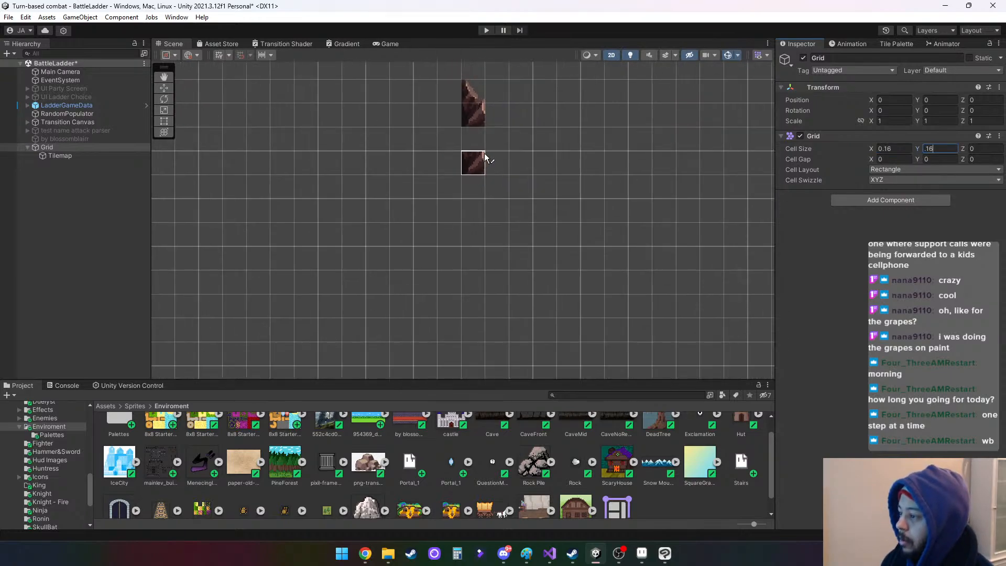
pyautogui.scroll(-5, 484, 154)
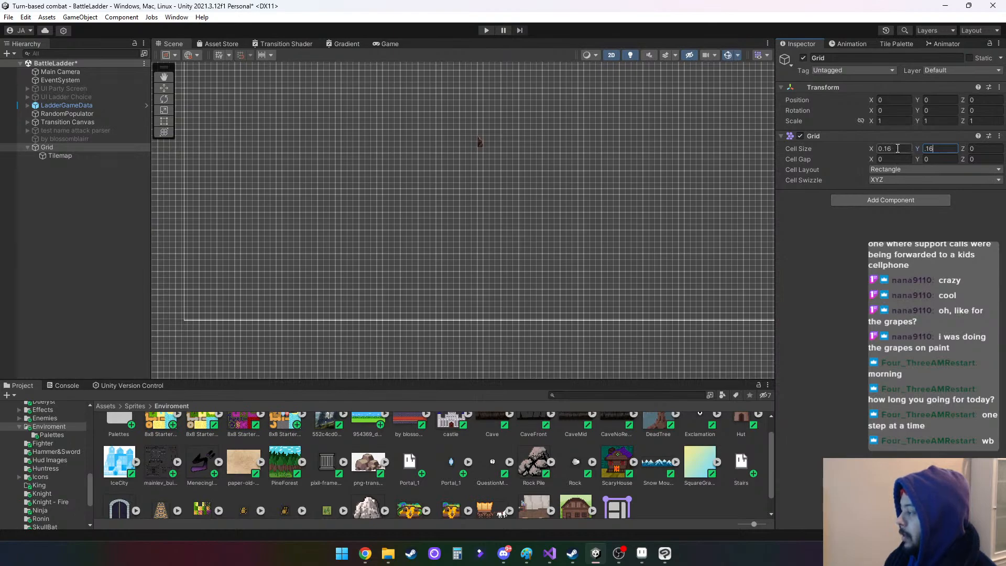
pyautogui.scroll(-2, 494, 184)
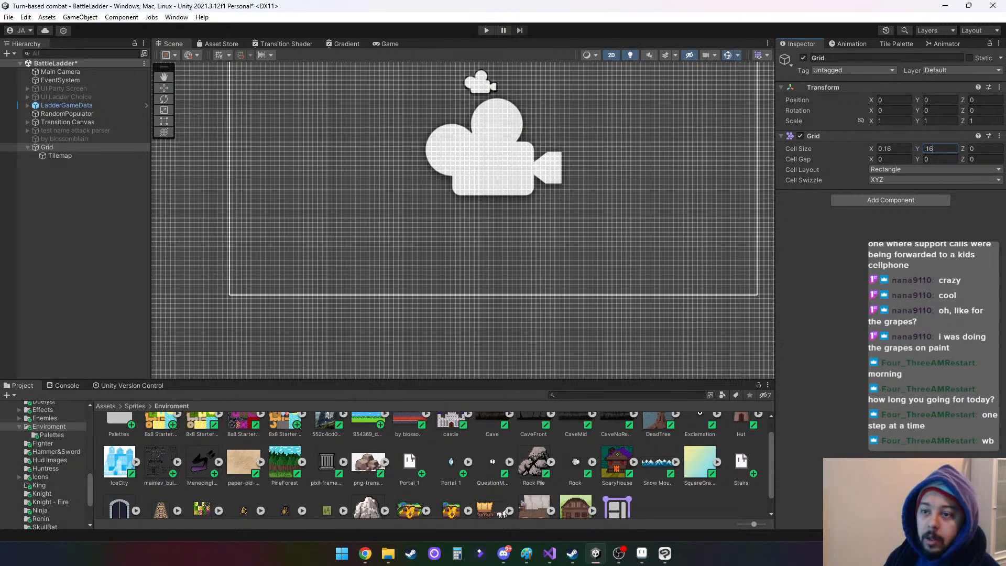
pyautogui.press('Return')
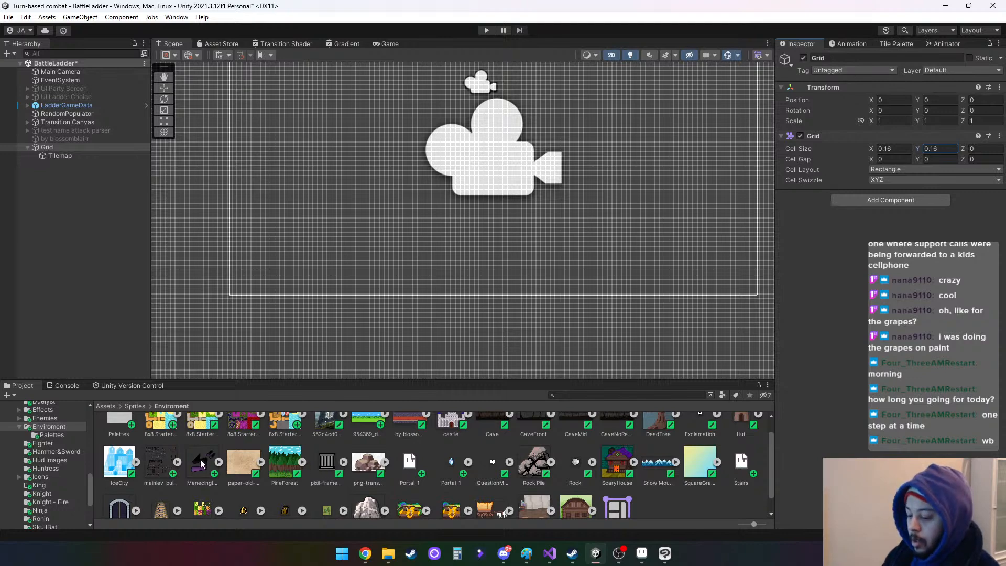
# Set the mainlev_build texture's Pixels Per Unit to 16 and apply the import settings
pyautogui.click(158, 460)
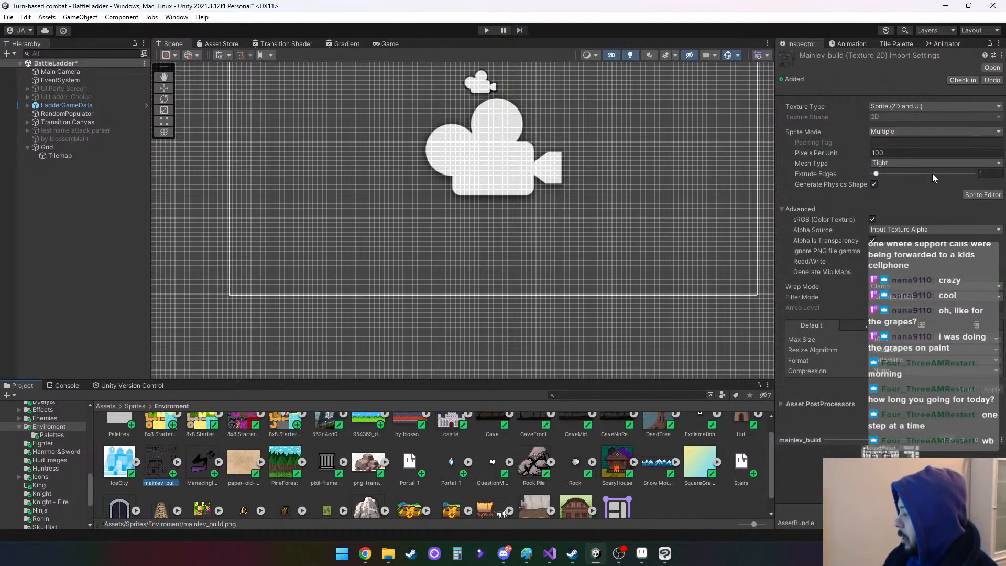
pyautogui.click(898, 152)
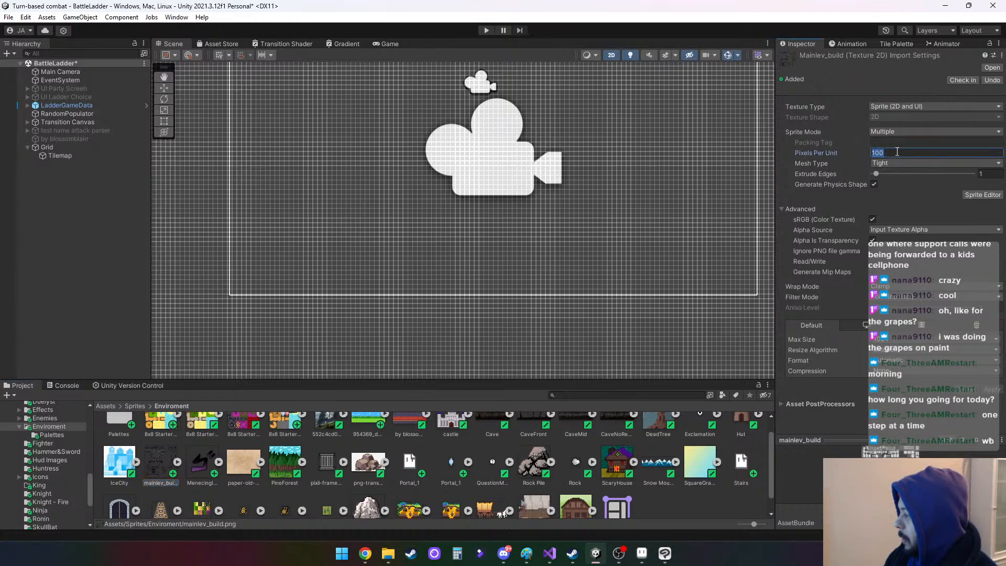
pyautogui.write('16')
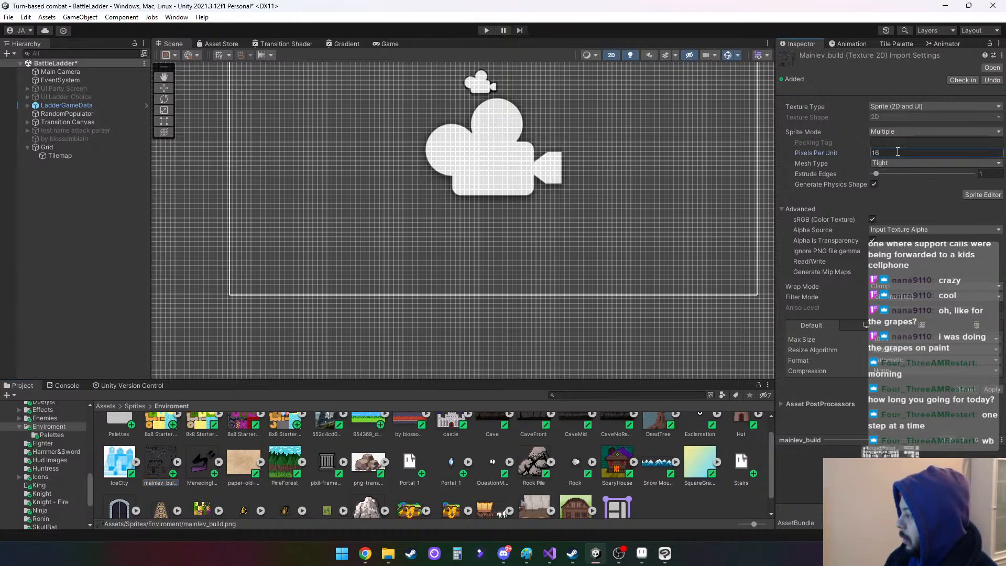
pyautogui.click(994, 390)
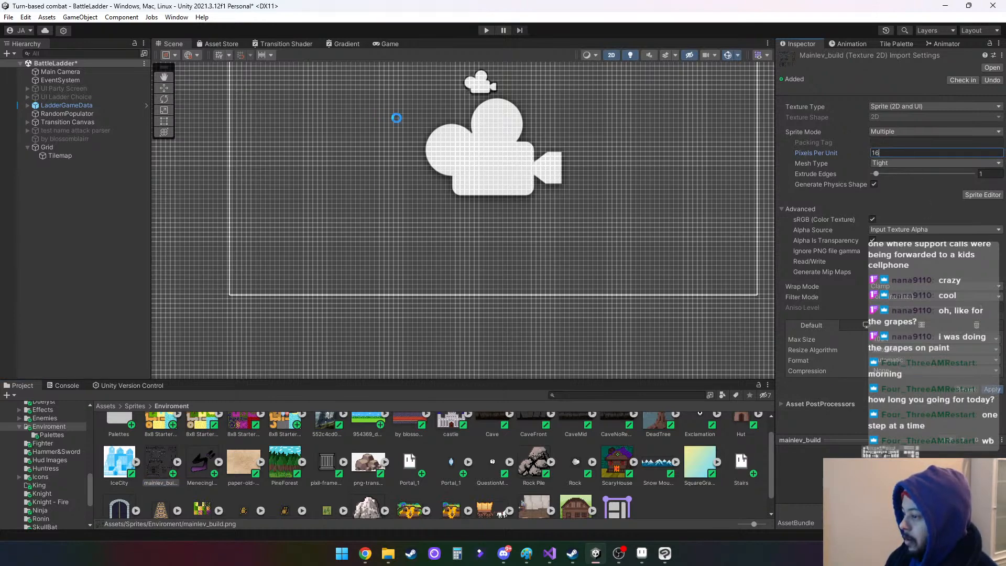
pyautogui.scroll(4, 441, 133)
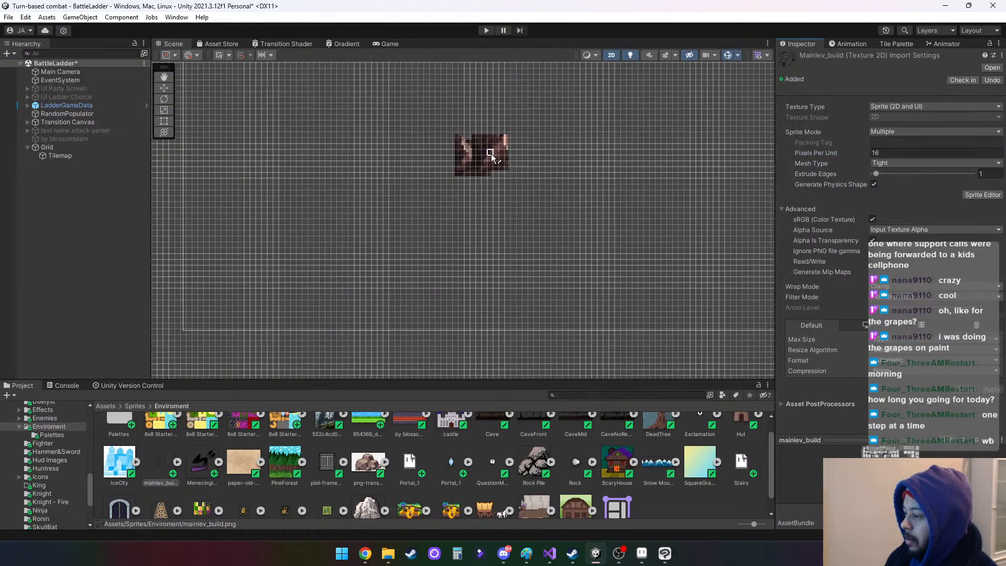
# Set the Grid's cell size to 1 in both X and Y
pyautogui.click(68, 148)
pyautogui.click(900, 151)
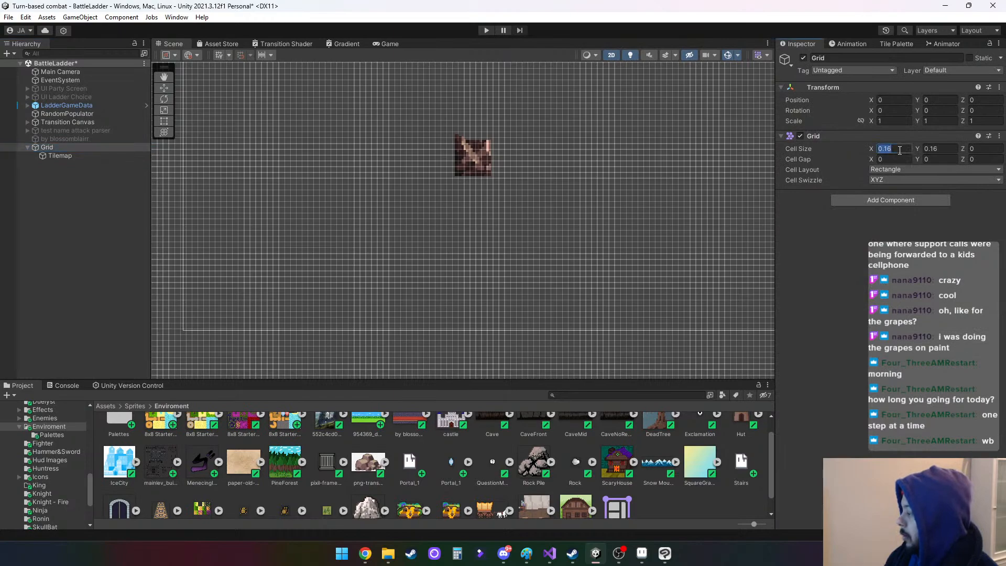
pyautogui.write('1')
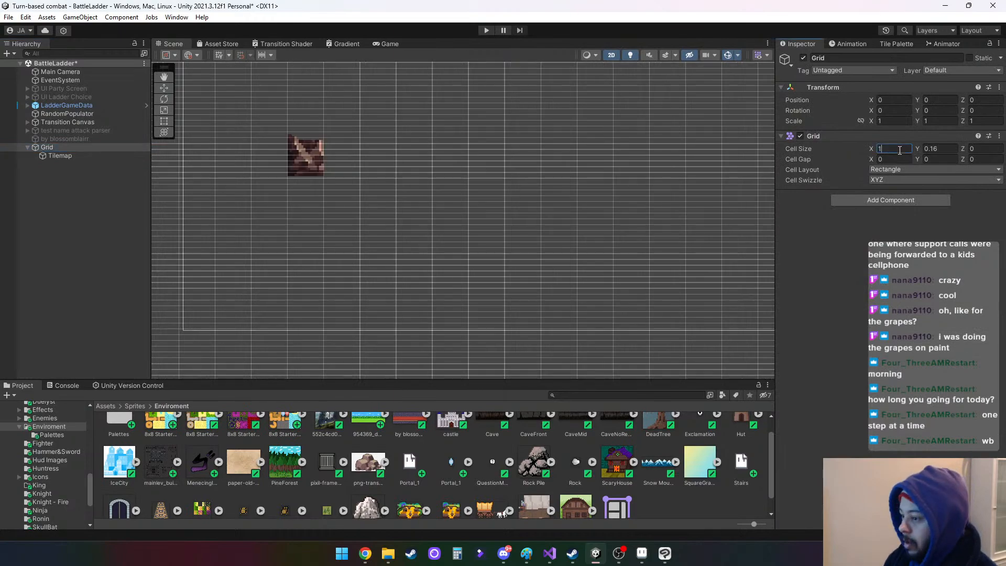
pyautogui.click(947, 149)
pyautogui.write('1')
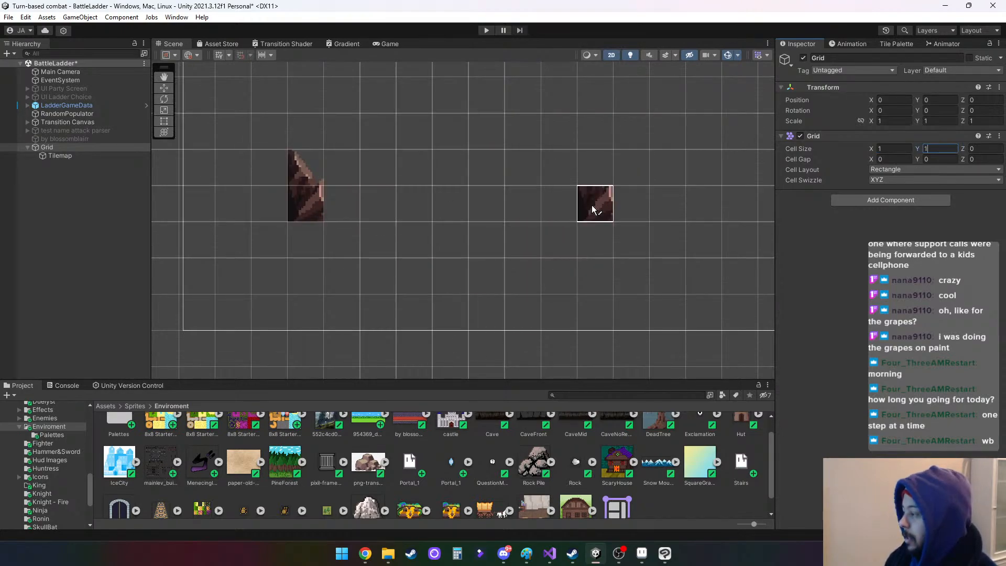
pyautogui.scroll(-3, 495, 229)
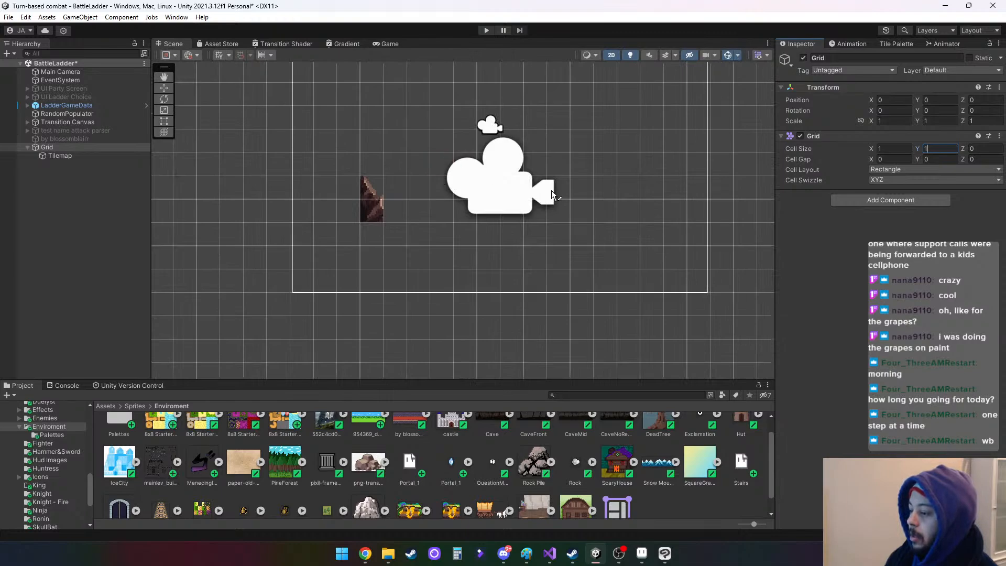
# Paint a two-by-three cliff block from the Caves palette below the existing rock tiles, and fill in the slope tile beside the peak
pyautogui.click(893, 45)
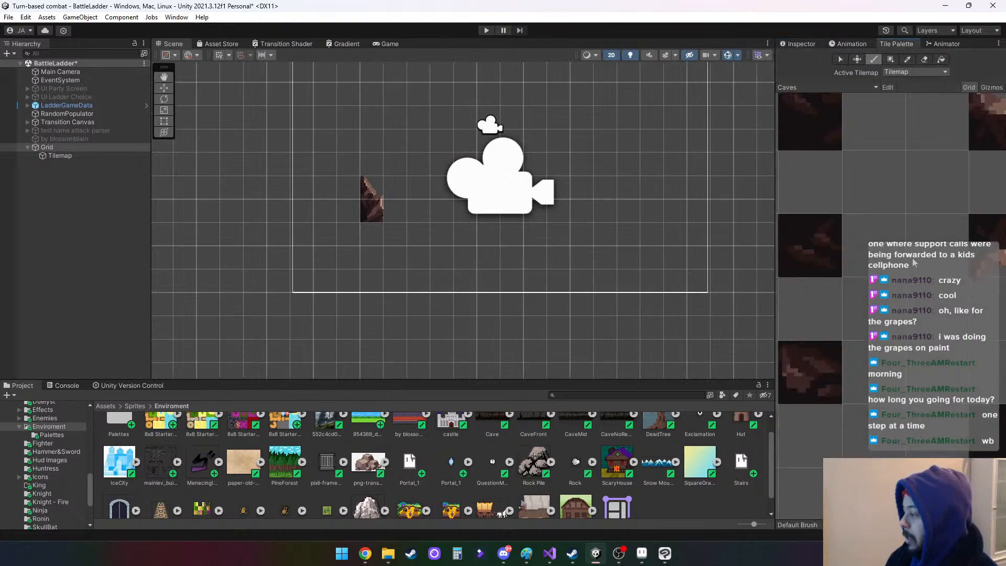
pyautogui.scroll(-4, 886, 267)
pyautogui.moveTo(842, 304); pyautogui.dragTo(1001, 390, button='middle')
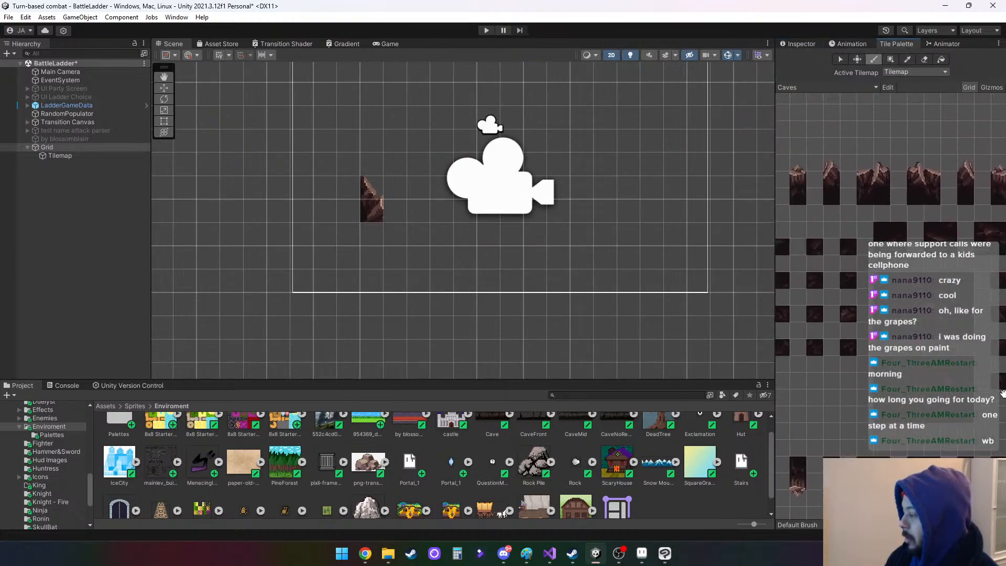
pyautogui.moveTo(834, 240); pyautogui.dragTo(845, 232, button='middle')
pyautogui.scroll(2, 844, 232)
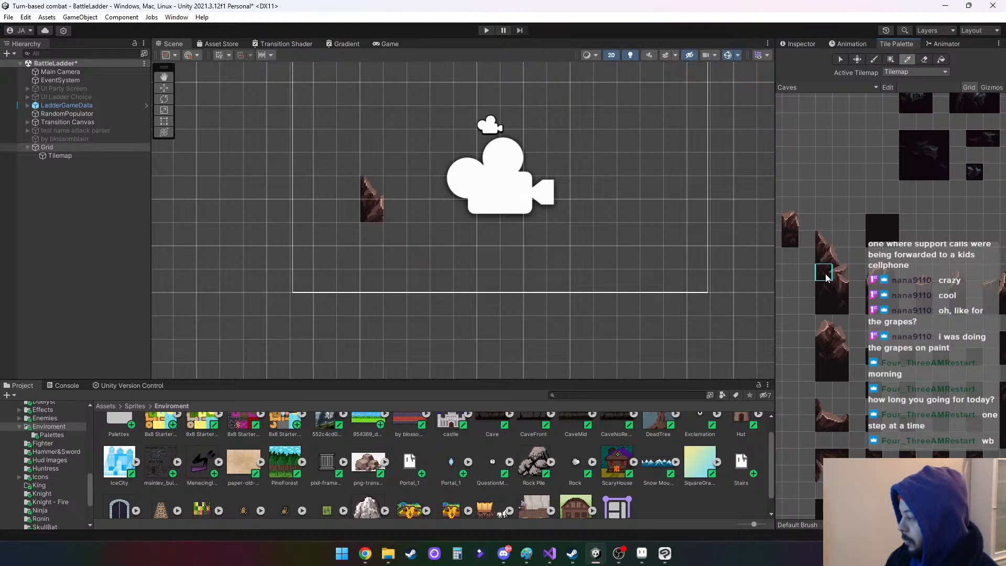
pyautogui.moveTo(827, 278); pyautogui.dragTo(833, 309)
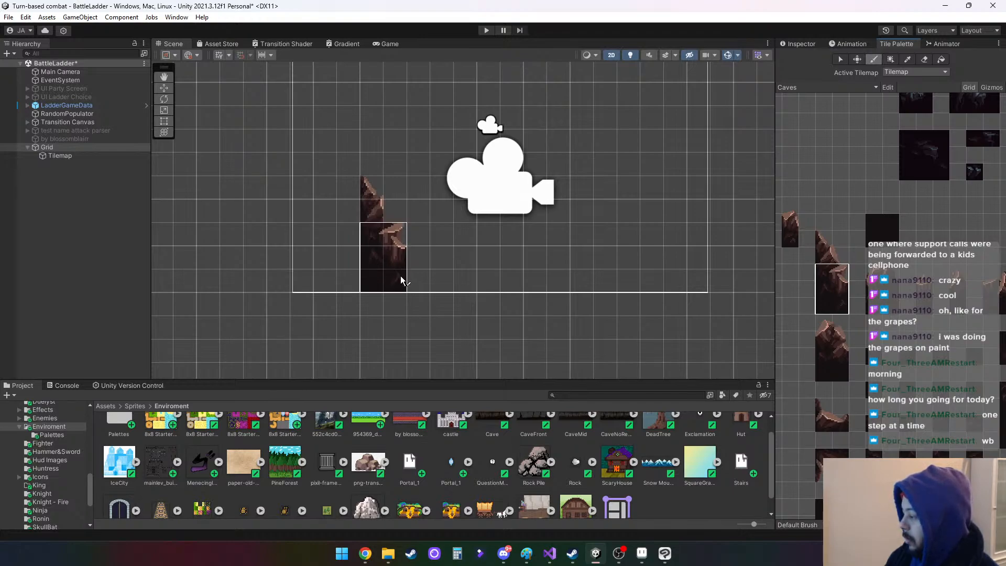
pyautogui.click(401, 277)
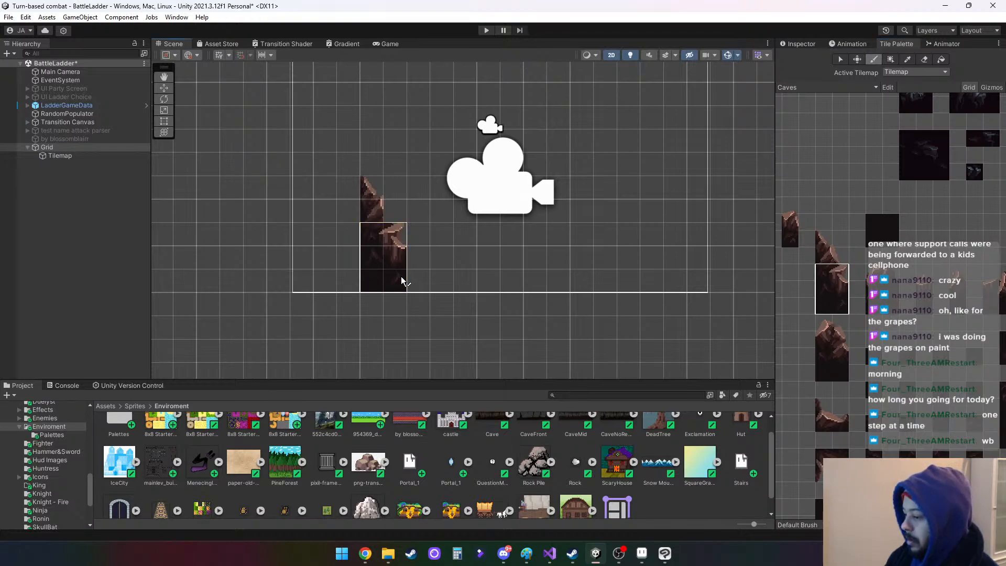
pyautogui.click(834, 257)
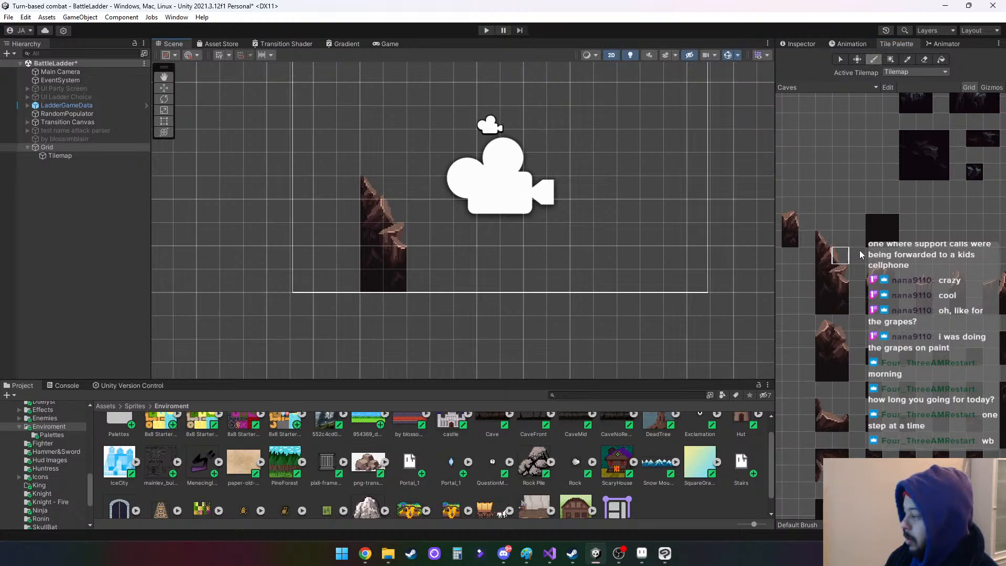
pyautogui.click(841, 240)
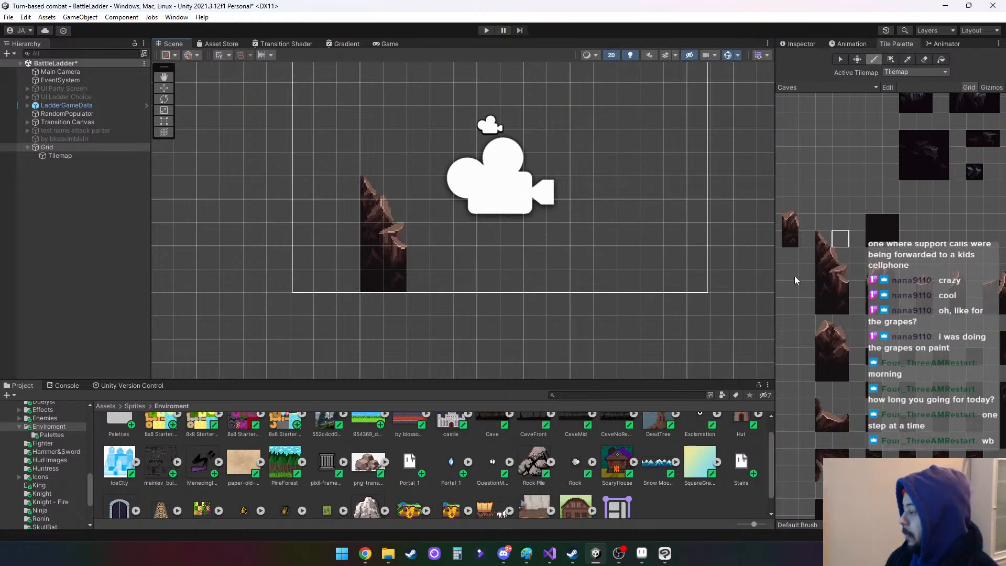
# Pick a two-by-three jagged rock block from the Caves palette and paint it directly right of the cliff base
pyautogui.scroll(-3, 927, 277)
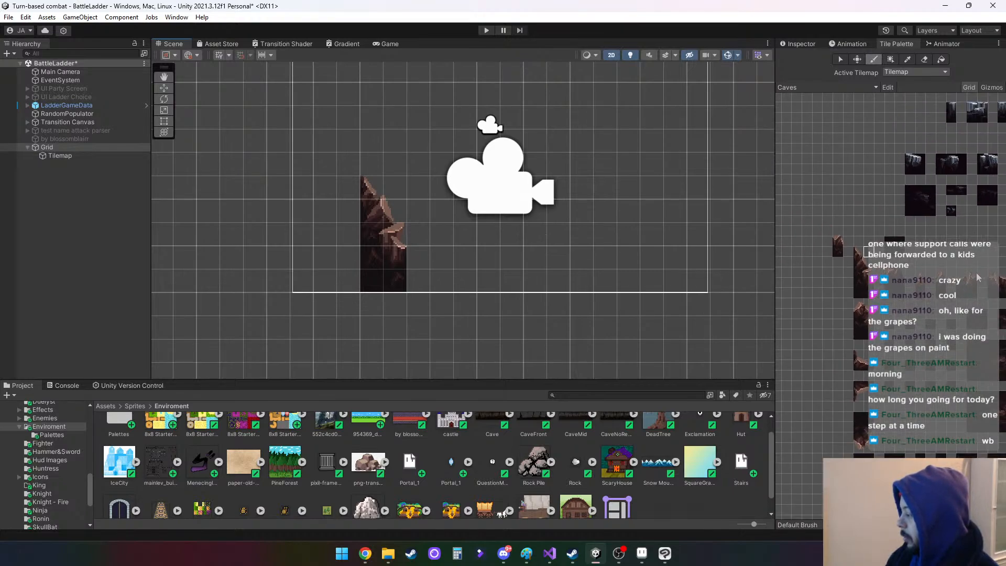
pyautogui.press('i')
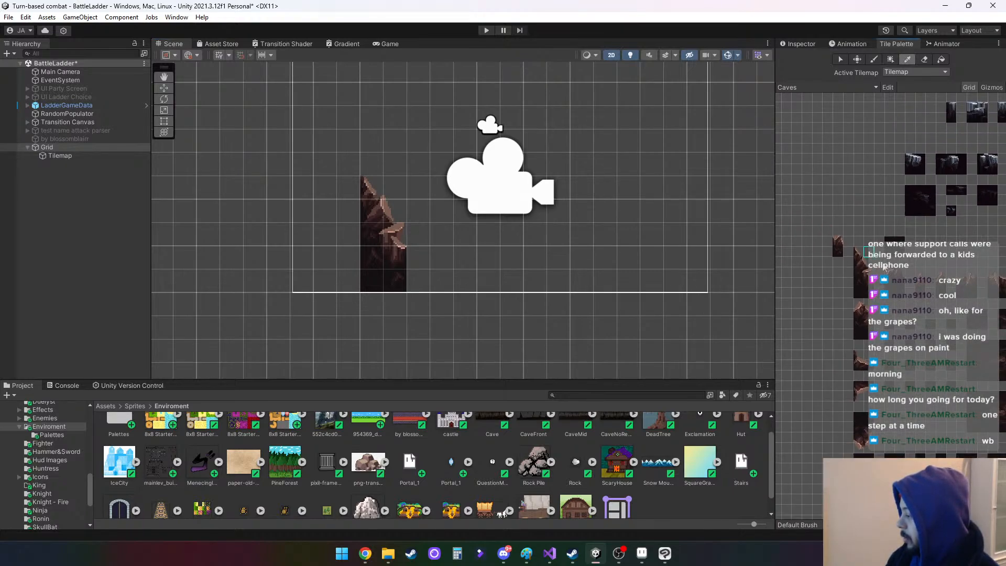
pyautogui.moveTo(889, 268); pyautogui.dragTo(904, 296)
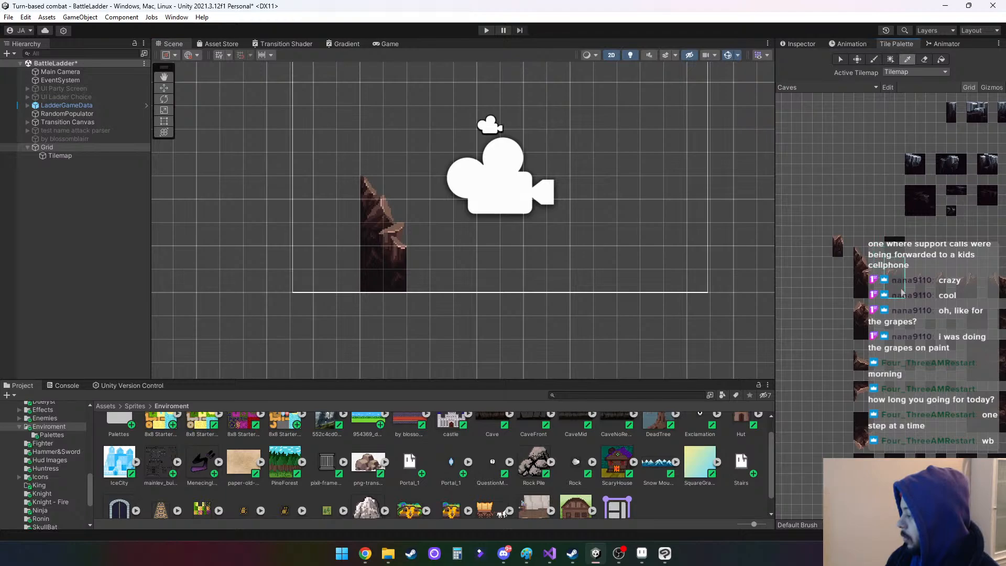
pyautogui.click(450, 281)
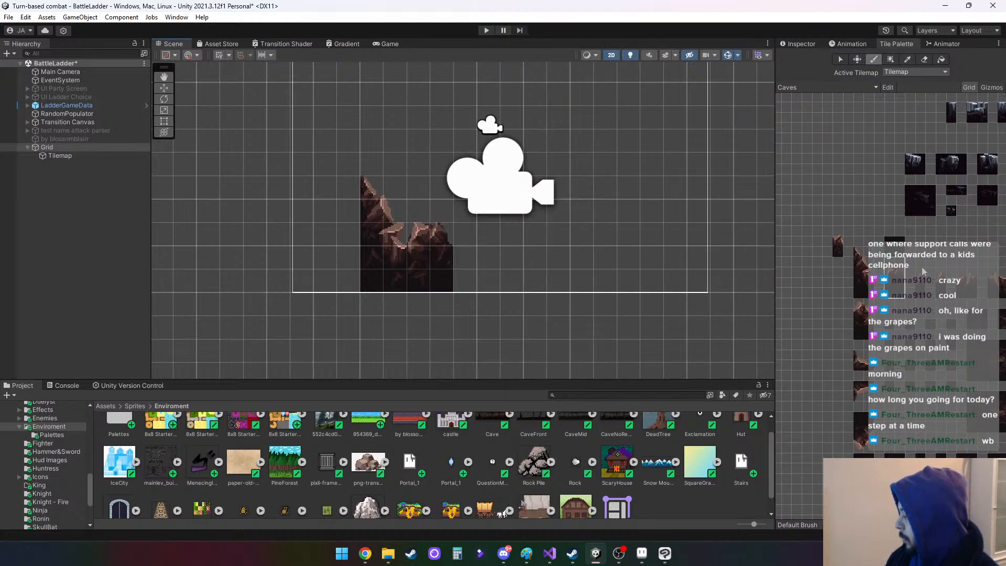
# Pick a one-by-three rock column from the Caves palette and paint it at the right end of the painted terrain
pyautogui.moveTo(921, 270); pyautogui.dragTo(922, 294)
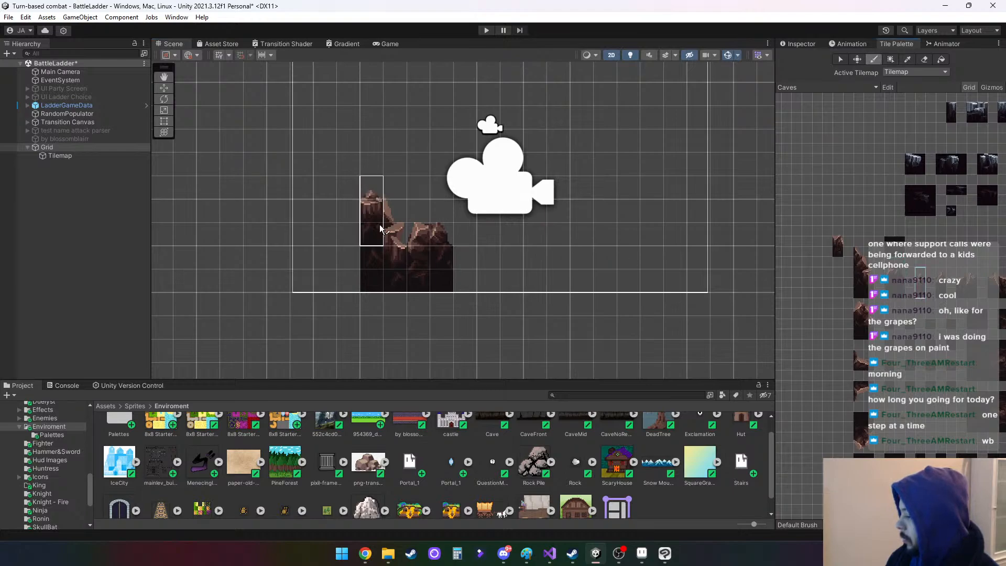
pyautogui.click(470, 293)
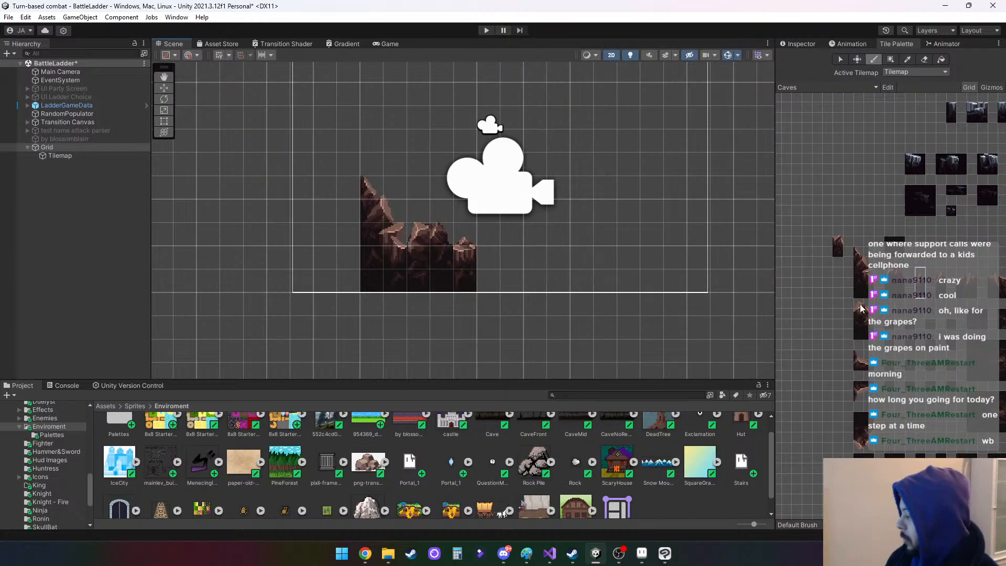
pyautogui.scroll(-3, 947, 339)
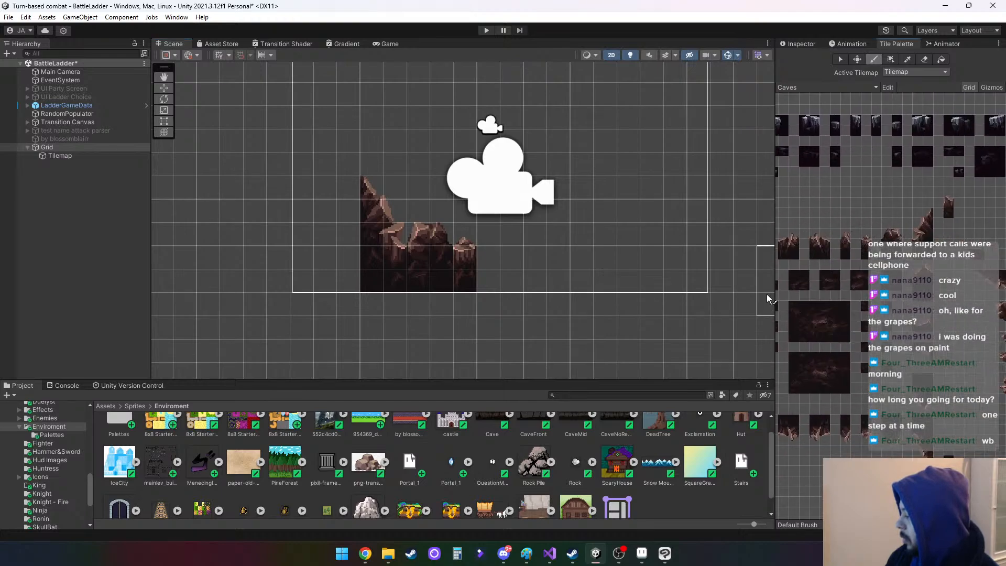
# Try to move the painted five-by-five terrain selection left toward the edge of the camera frame, and undo the move
pyautogui.moveTo(868, 209); pyautogui.dragTo(933, 226, button='middle')
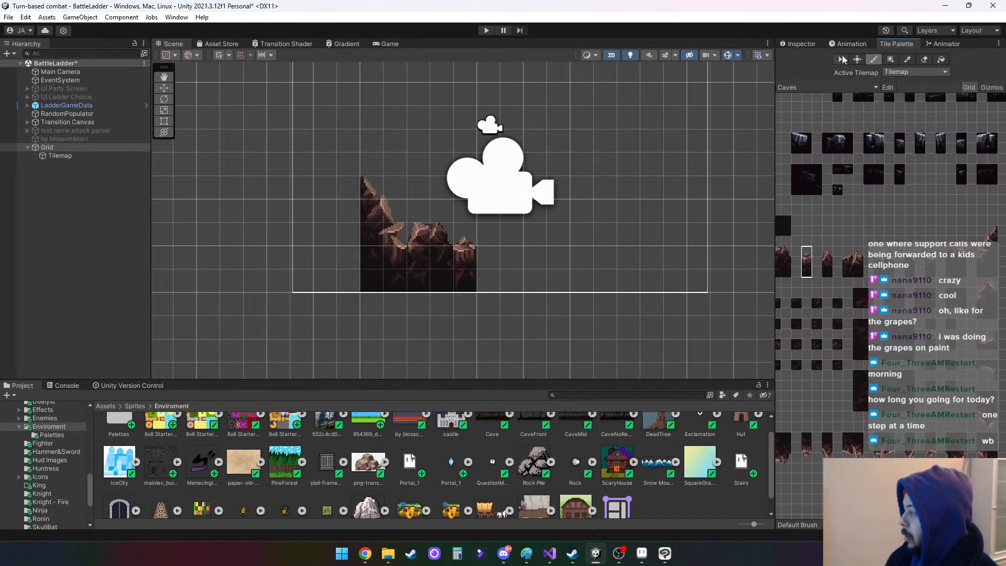
pyautogui.click(841, 59)
pyautogui.moveTo(367, 184)
pyautogui.mouseDown()
pyautogui.moveTo(469, 273)
pyautogui.moveTo(448, 283)
pyautogui.moveTo(395, 257)
pyautogui.moveTo(373, 188)
pyautogui.mouseUp()
pyautogui.moveTo(462, 279); pyautogui.dragTo(367, 184)
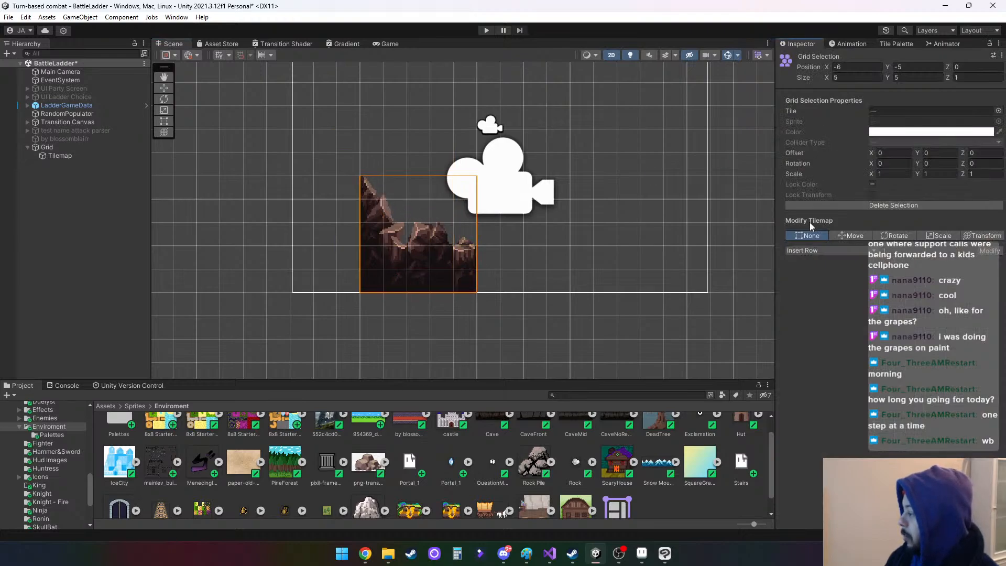
pyautogui.click(850, 235)
pyautogui.moveTo(441, 217); pyautogui.dragTo(373, 212)
pyautogui.hotkey('ctrl', 'z')
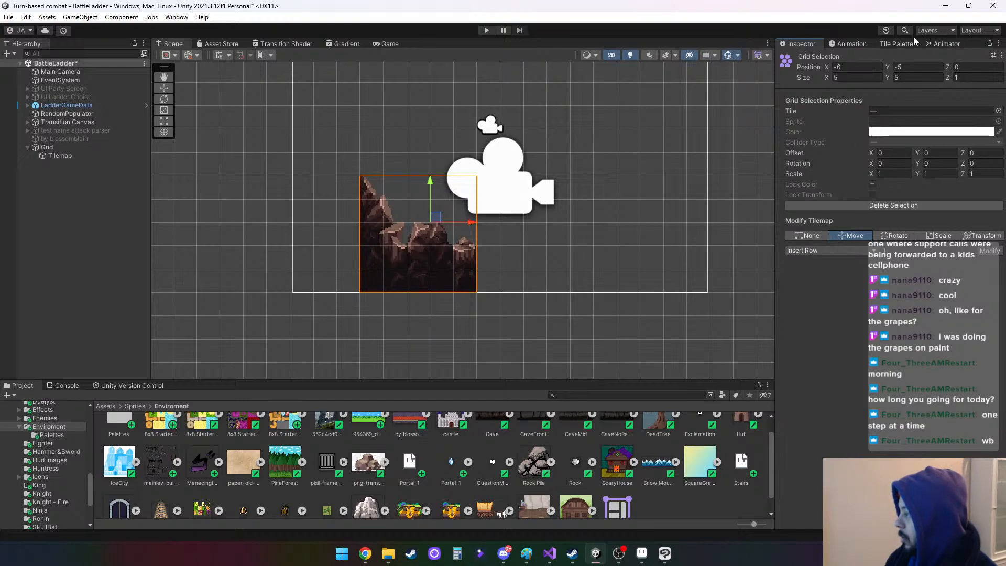
# Pick the two-by-five cliff peak sloping down to the right from the Caves palette and paint it in the camera frame's lower-left corner
pyautogui.click(897, 43)
pyautogui.click(835, 87)
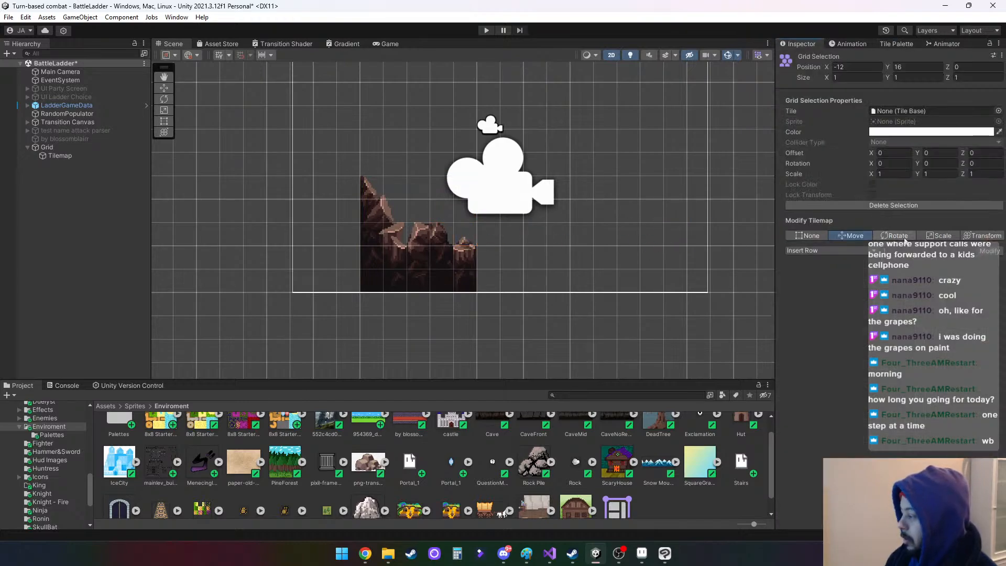
pyautogui.click(896, 43)
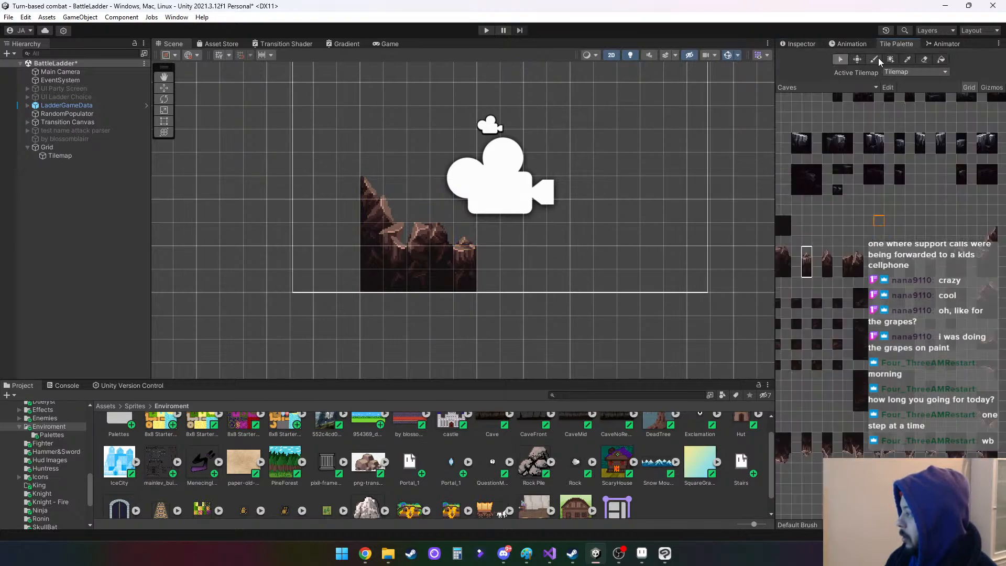
pyautogui.click(875, 57)
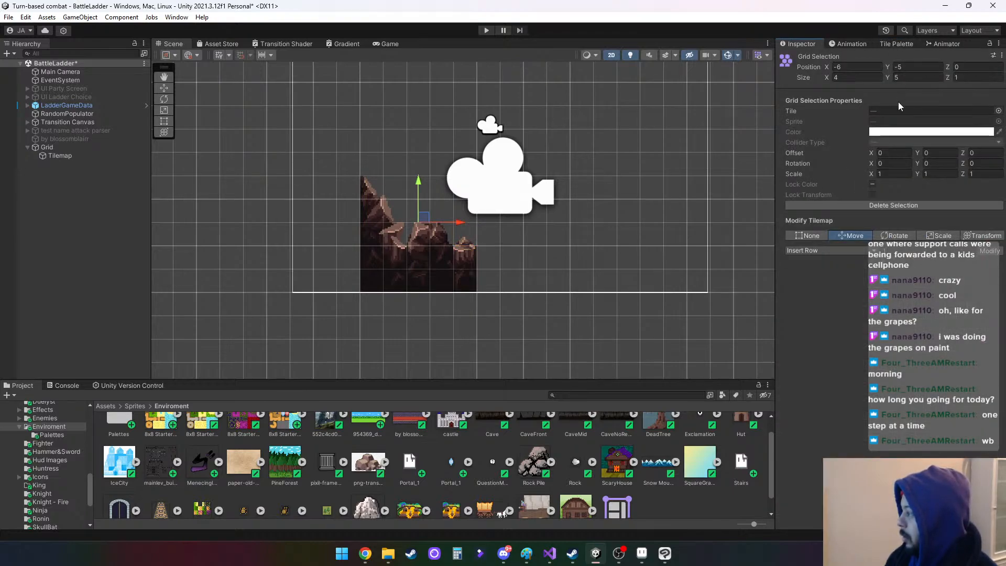
pyautogui.click(894, 44)
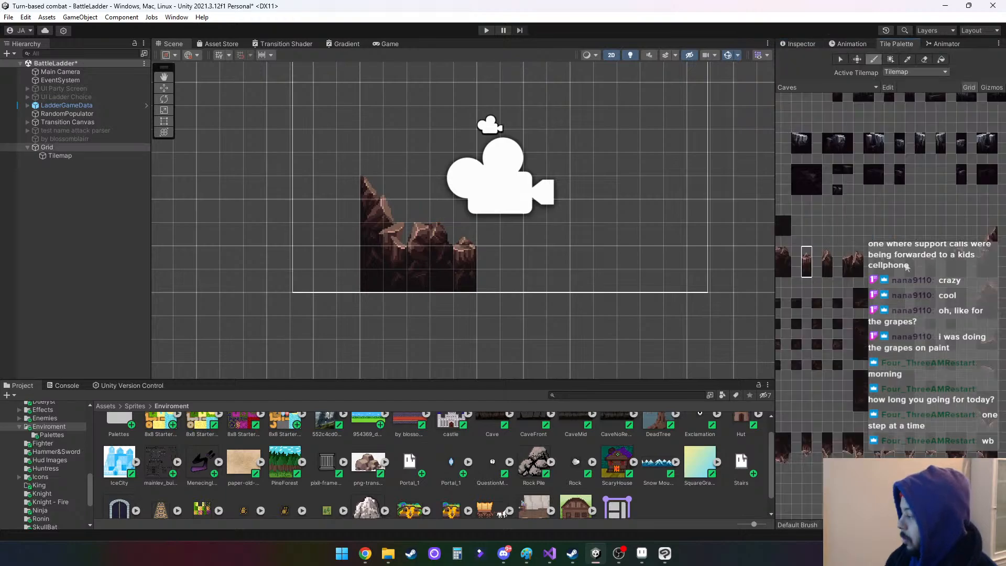
pyautogui.moveTo(836, 236); pyautogui.dragTo(958, 225, button='middle')
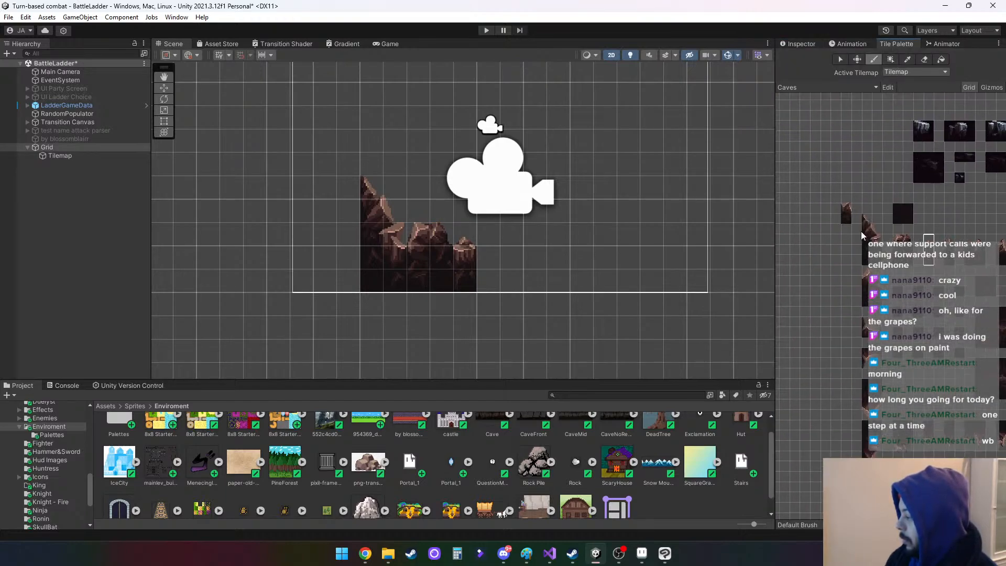
pyautogui.moveTo(864, 217); pyautogui.dragTo(885, 266)
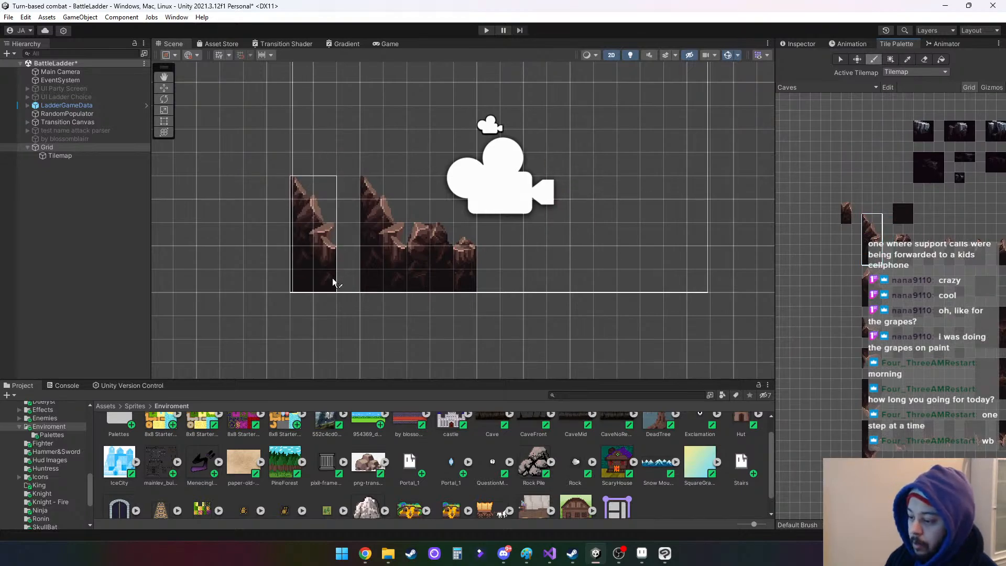
pyautogui.click(332, 281)
# Pick the mirrored two-wide cliff peak from the Caves palette and paint it in the camera frame's lower-right corner
pyautogui.moveTo(985, 245); pyautogui.dragTo(756, 246, button='middle')
pyautogui.scroll(-1, 755, 245)
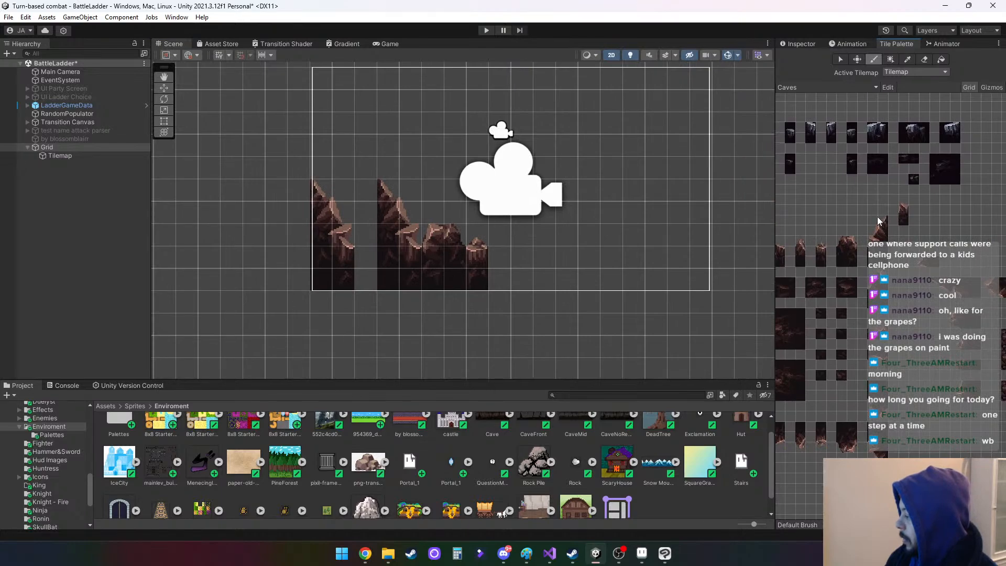
pyautogui.moveTo(870, 214); pyautogui.dragTo(886, 266)
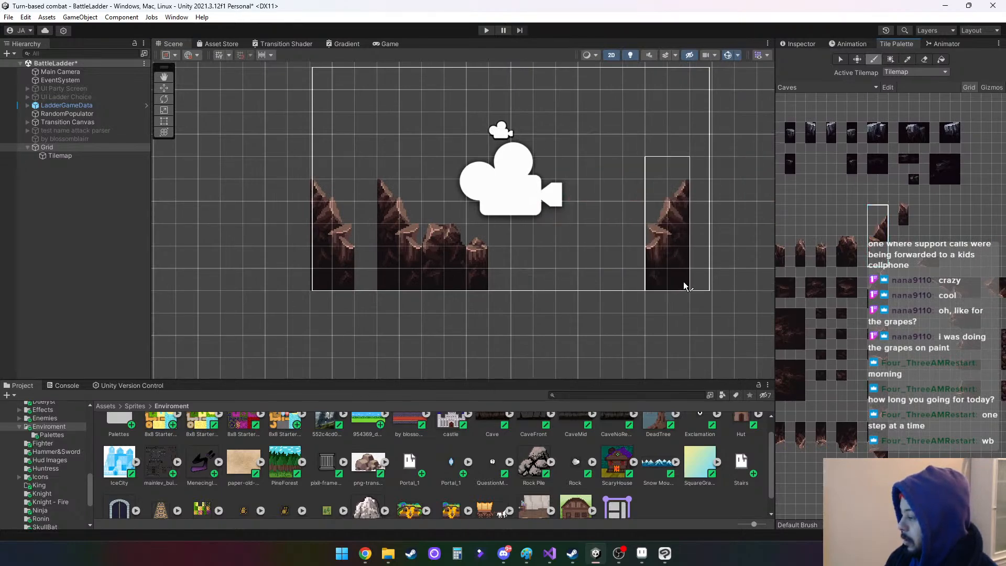
pyautogui.click(692, 283)
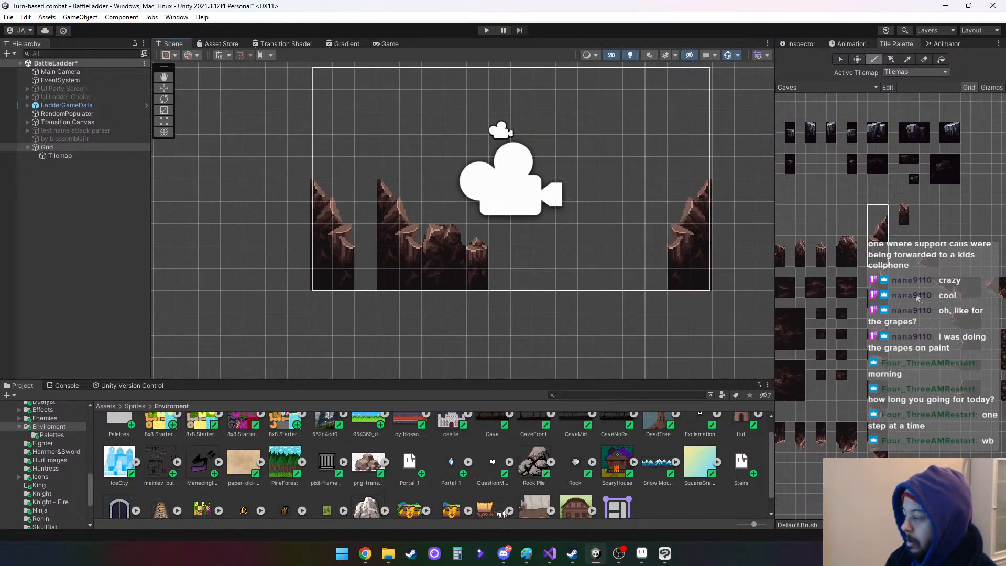
# Paint a two-wide jagged rock block left of the right-hand cliff, and add a one-by-three rock column beside it
pyautogui.moveTo(831, 219); pyautogui.dragTo(865, 221, button='middle')
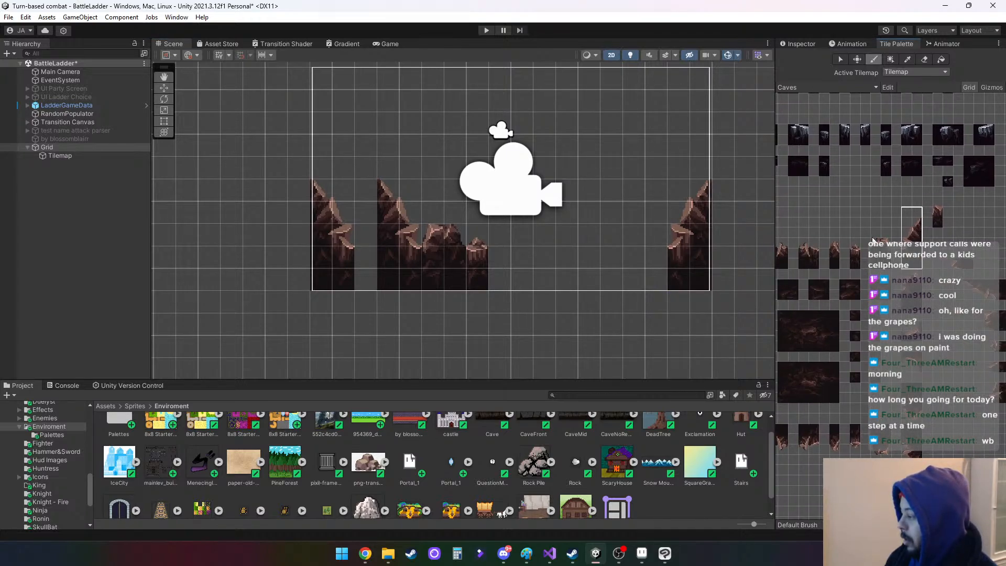
pyautogui.moveTo(874, 241); pyautogui.dragTo(885, 267)
pyautogui.click(649, 281)
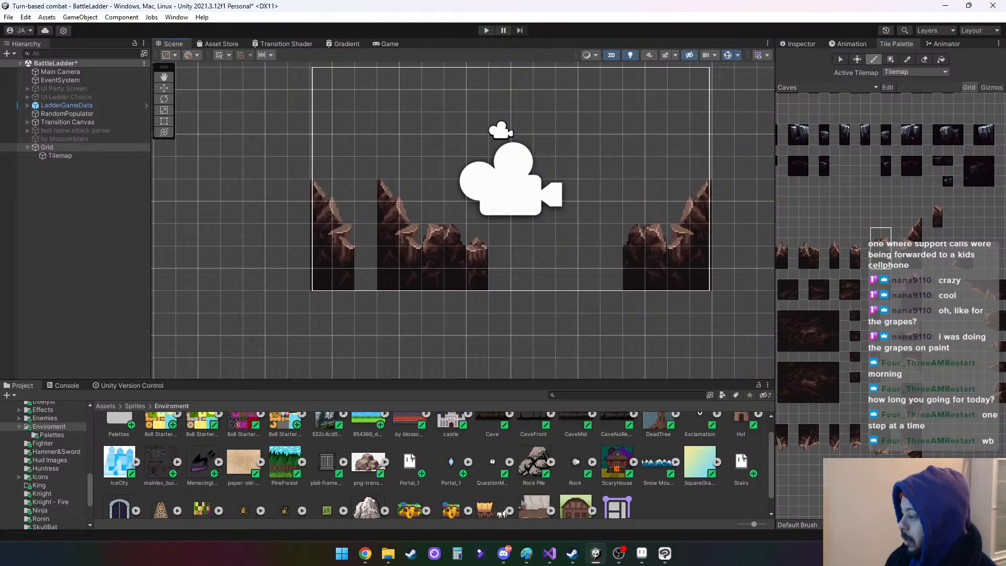
pyautogui.moveTo(837, 233); pyautogui.dragTo(886, 224, button='middle')
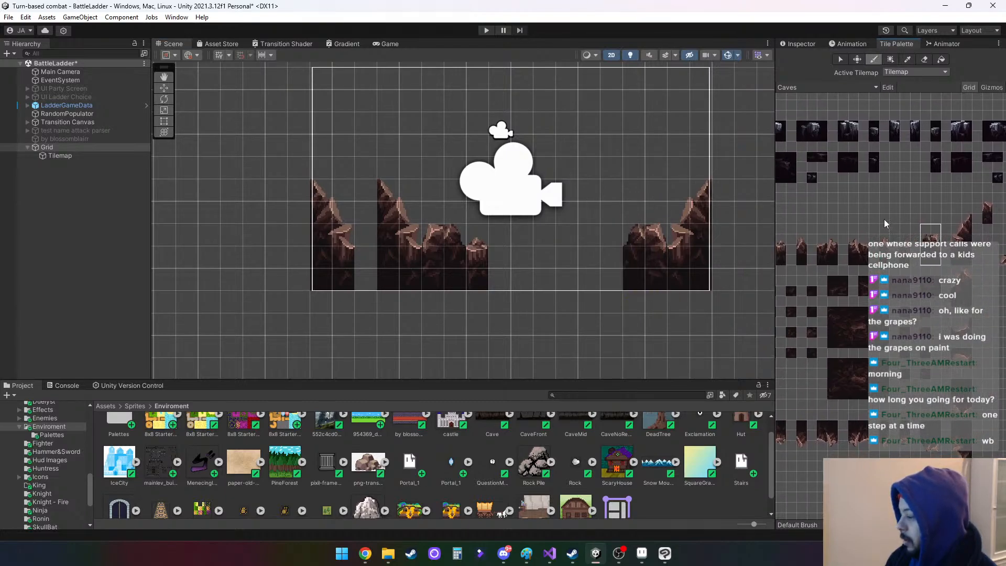
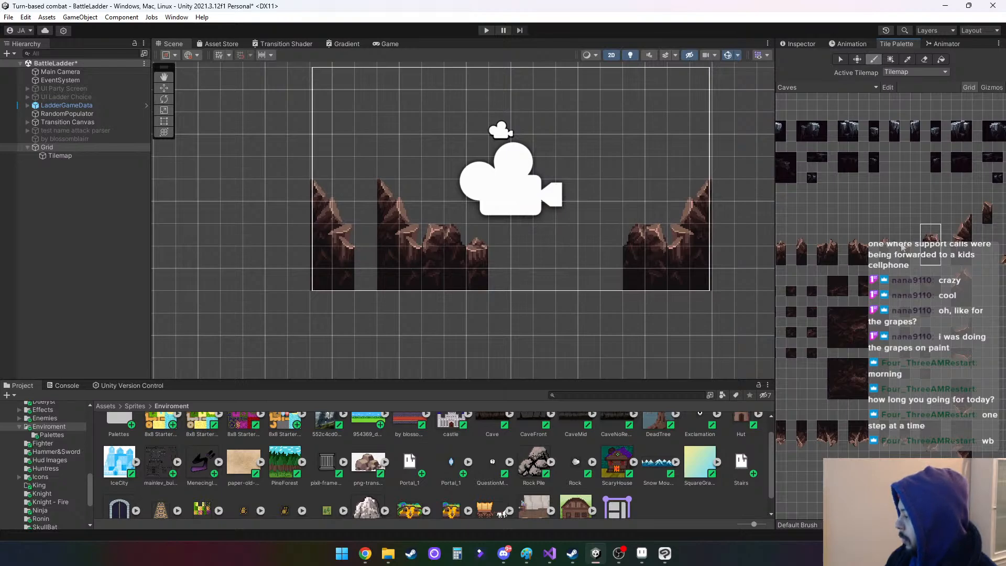
pyautogui.moveTo(905, 240); pyautogui.dragTo(905, 259)
pyautogui.click(611, 276)
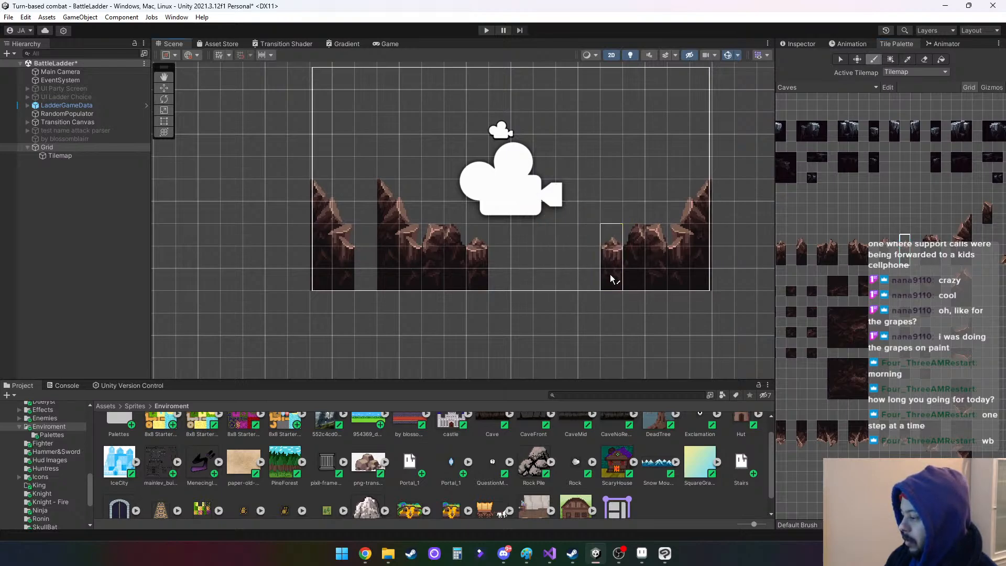
# Extend the right-hand terrain leftward with a two-wide pointed rock block and a narrow slanted rock column from the Caves palette
pyautogui.click(854, 241)
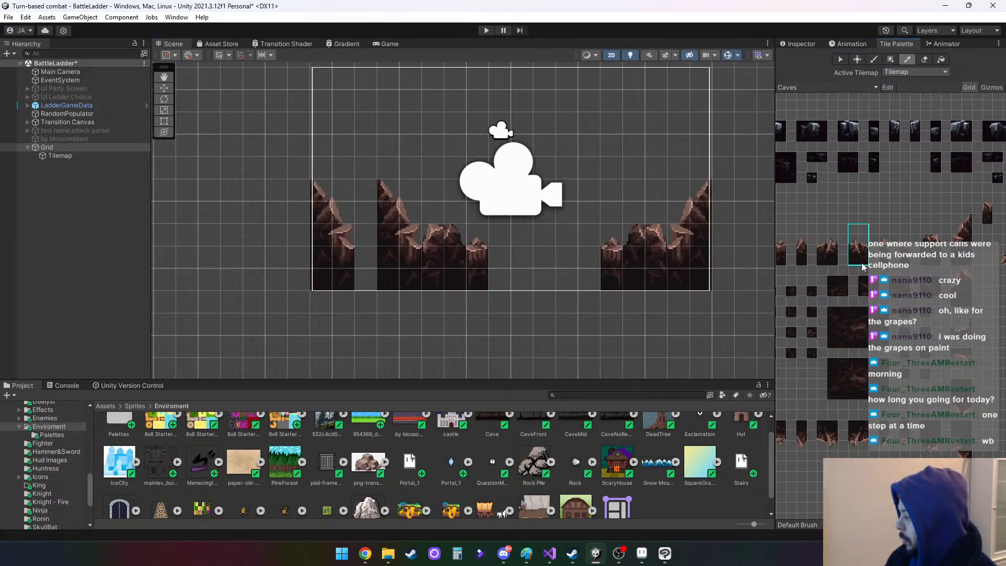
pyautogui.click(579, 275)
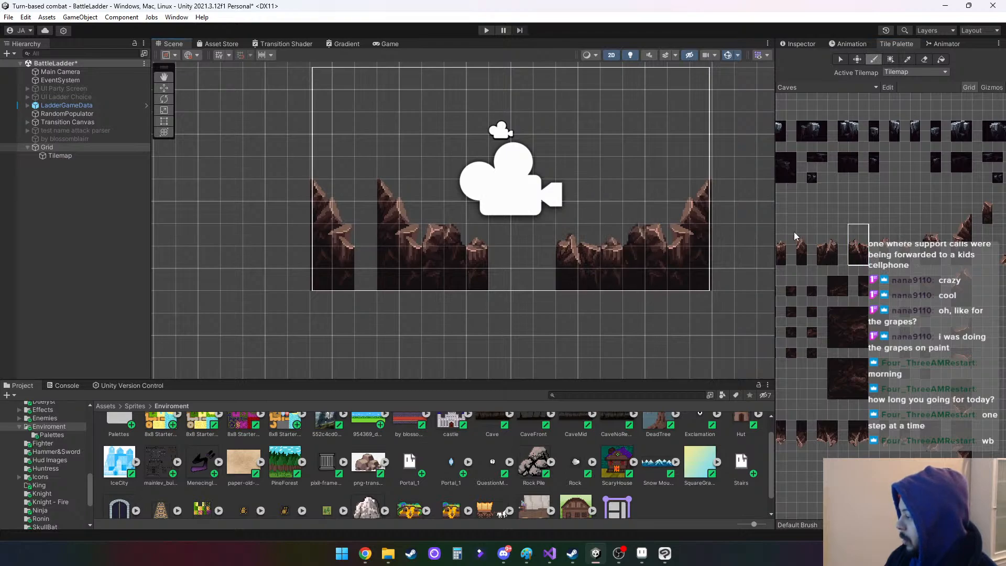
pyautogui.click(797, 243)
pyautogui.click(546, 278)
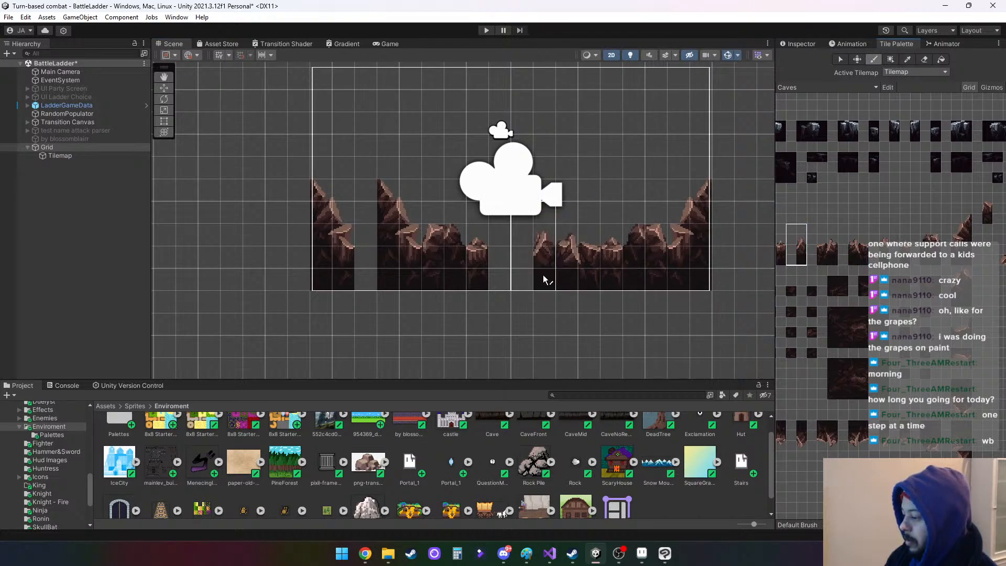
# Erase the leftover cliff peak and its base left of the middle rock block, using an empty two-by-two brush area
pyautogui.click(818, 224)
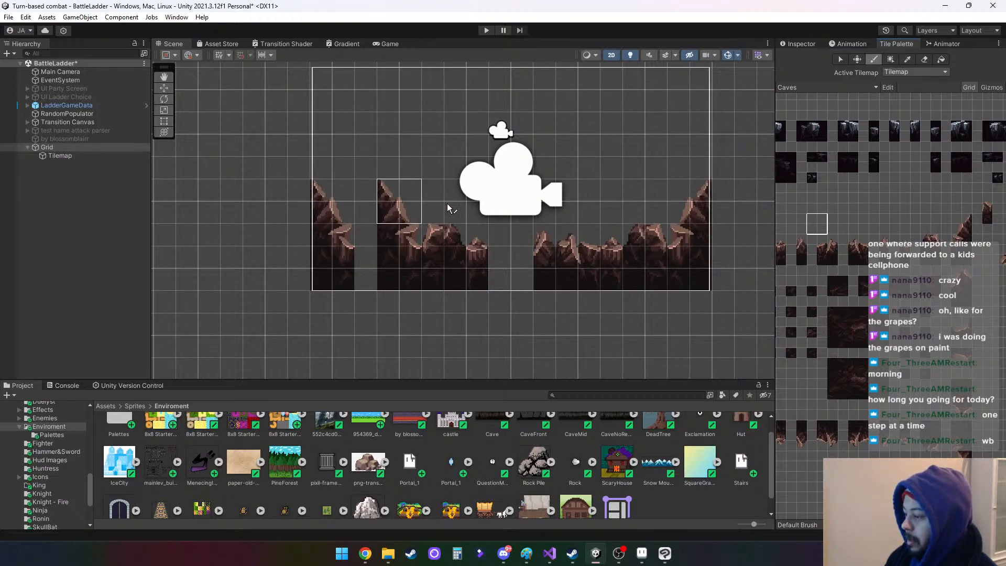
pyautogui.moveTo(837, 212); pyautogui.dragTo(941, 213, button='middle')
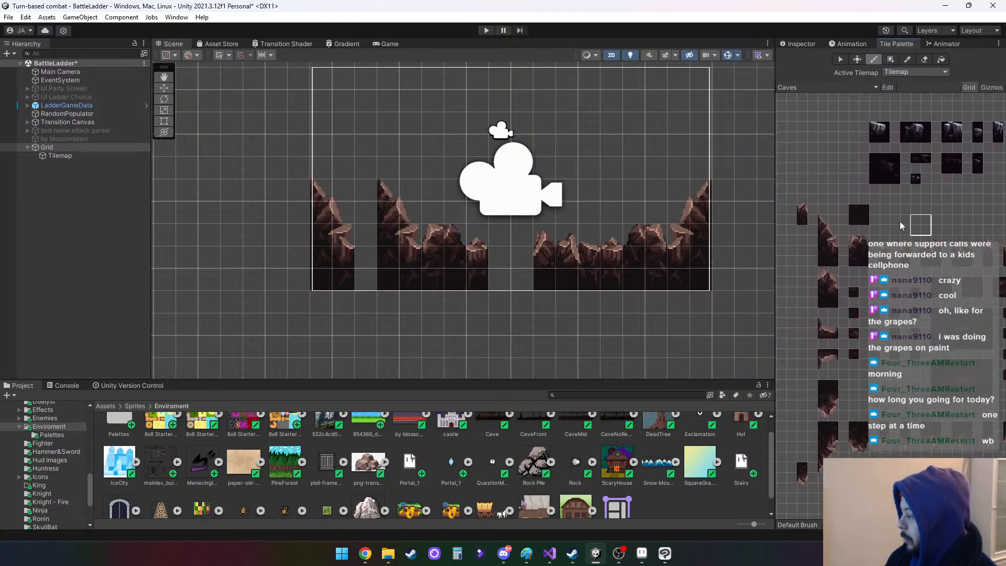
pyautogui.click(925, 59)
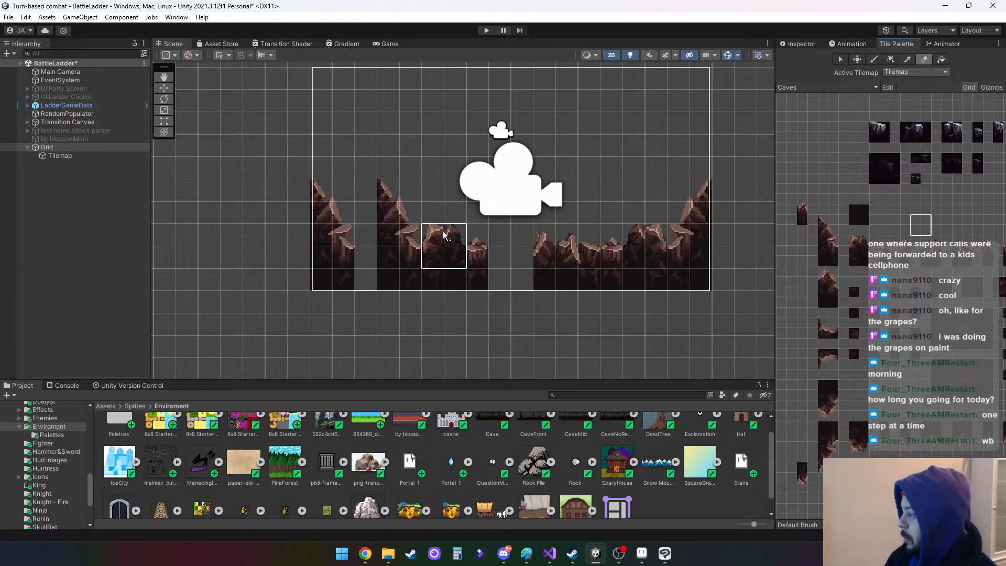
pyautogui.click(389, 193)
pyautogui.click(412, 208)
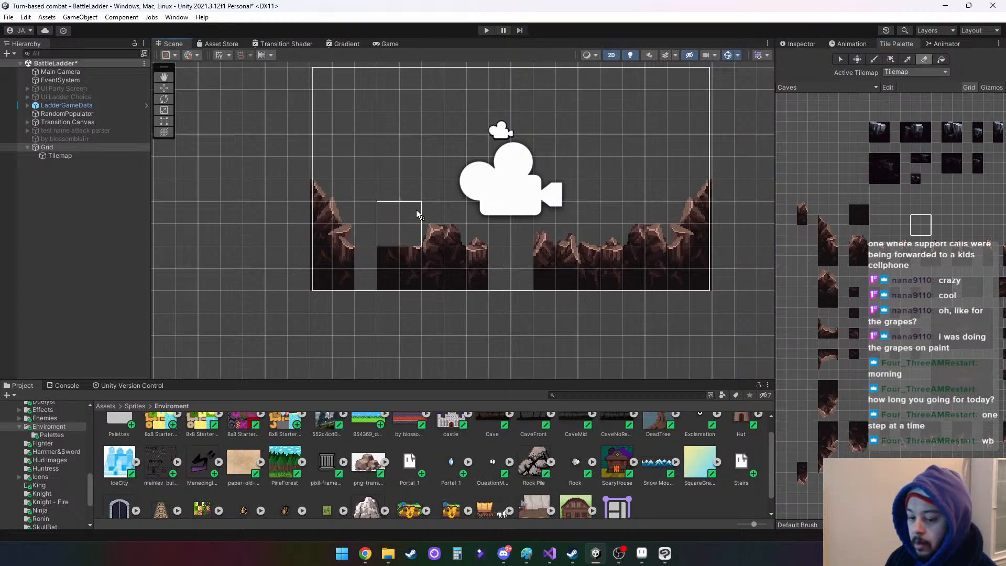
pyautogui.click(407, 254)
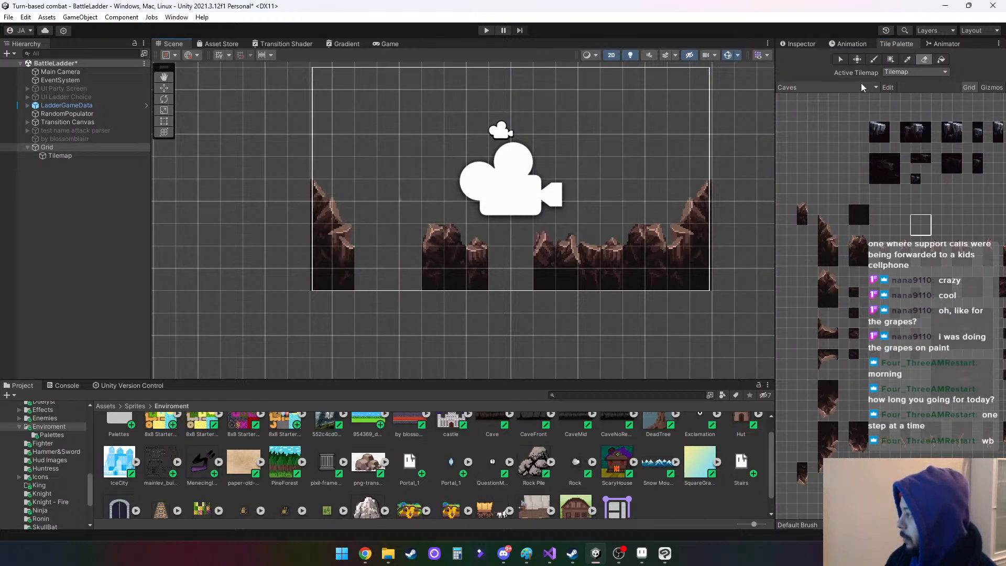
# Paint one-by-three rock columns in the centre gap and left of the middle block, and fill the remaining left gap with a two-by-four rock peak
pyautogui.click(874, 59)
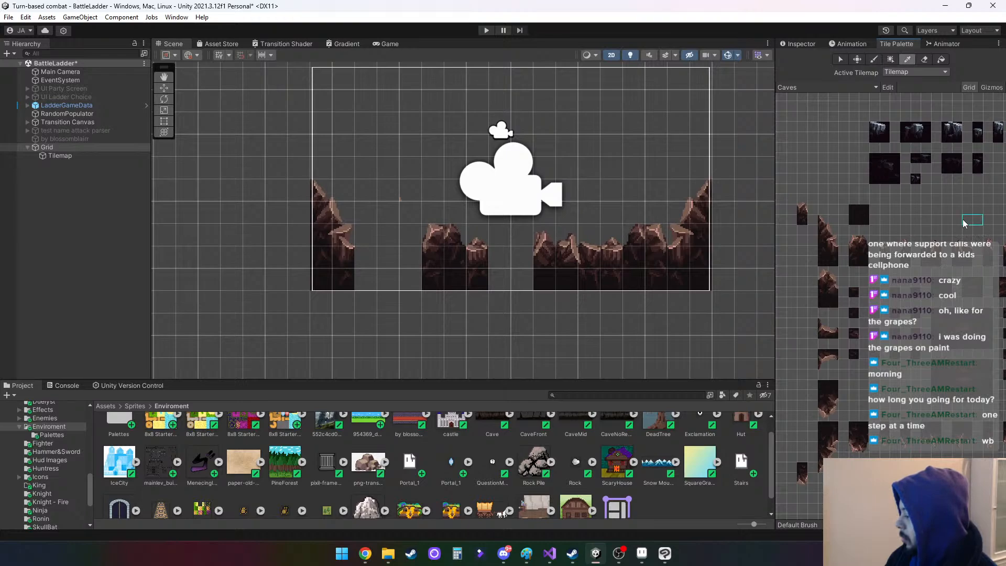
pyautogui.moveTo(962, 217)
pyautogui.mouseDown(button='middle')
pyautogui.moveTo(795, 217)
pyautogui.moveTo(946, 219)
pyautogui.mouseUp(button='middle')
pyautogui.moveTo(875, 233); pyautogui.dragTo(923, 219, button='middle')
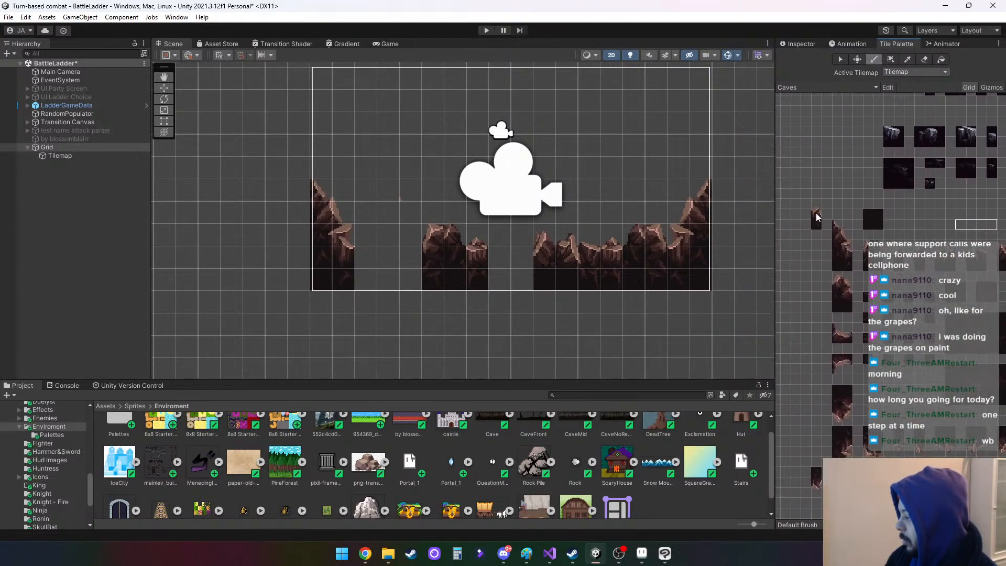
pyautogui.click(818, 211)
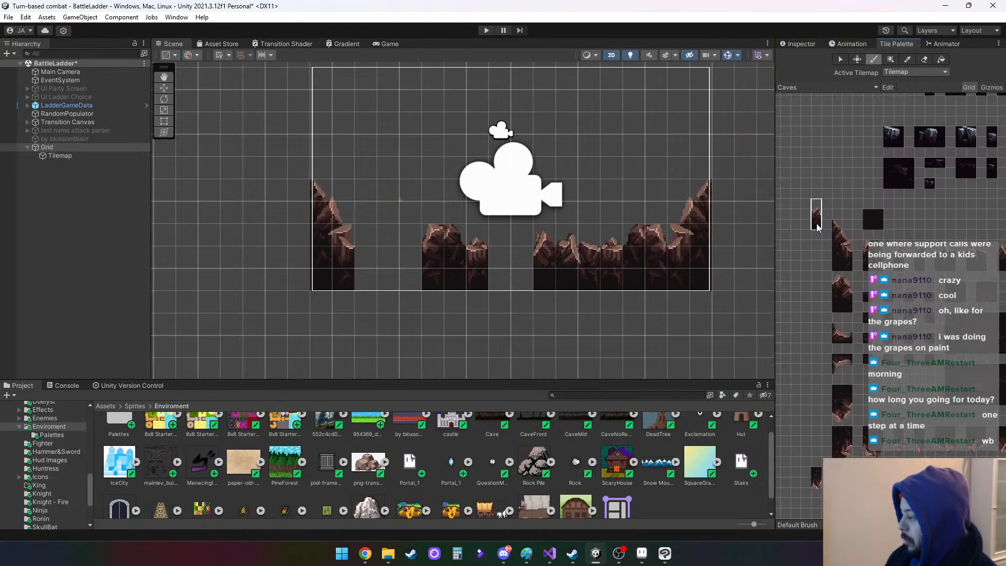
pyautogui.moveTo(519, 276); pyautogui.dragTo(495, 281)
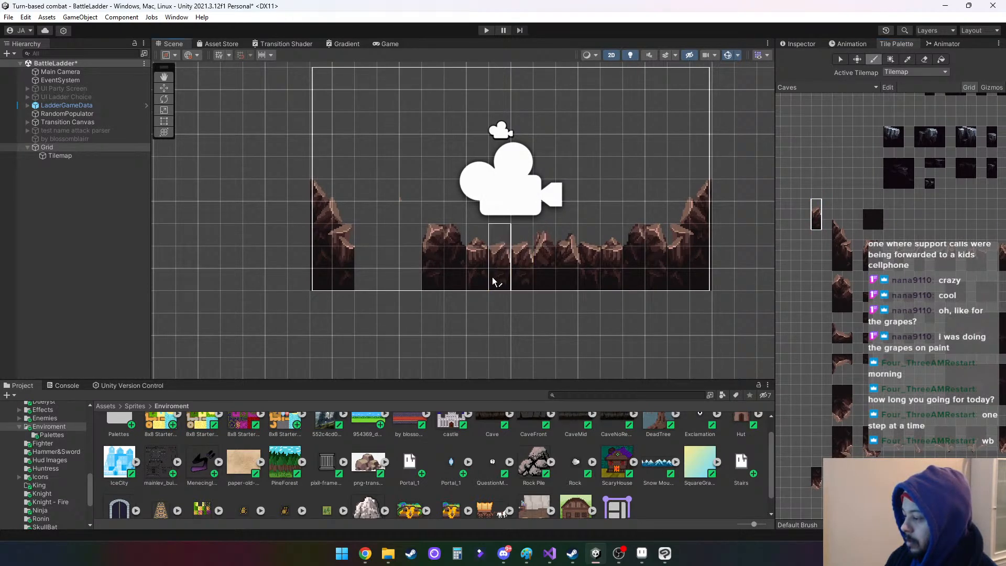
pyautogui.click(411, 281)
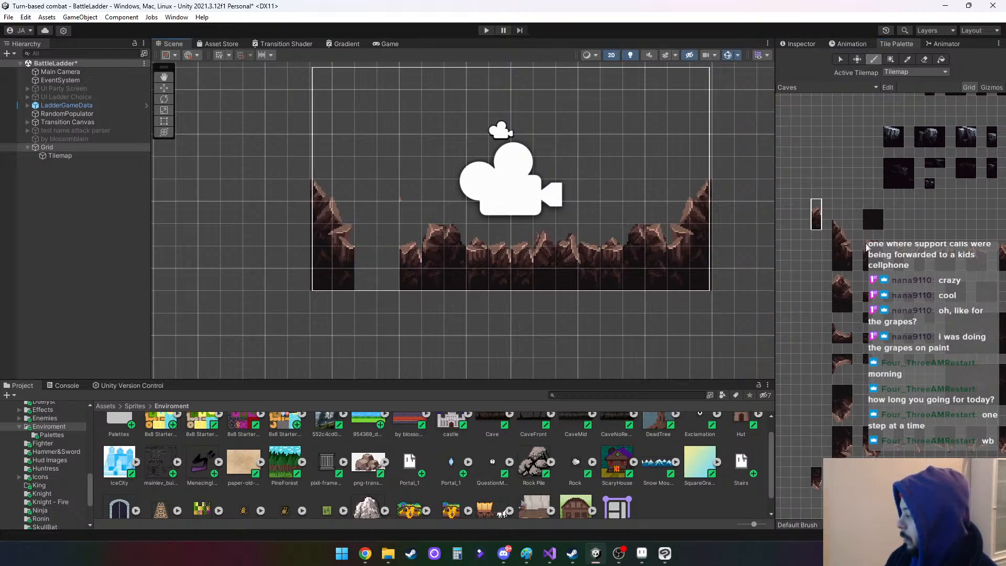
pyautogui.click(842, 292)
pyautogui.click(389, 278)
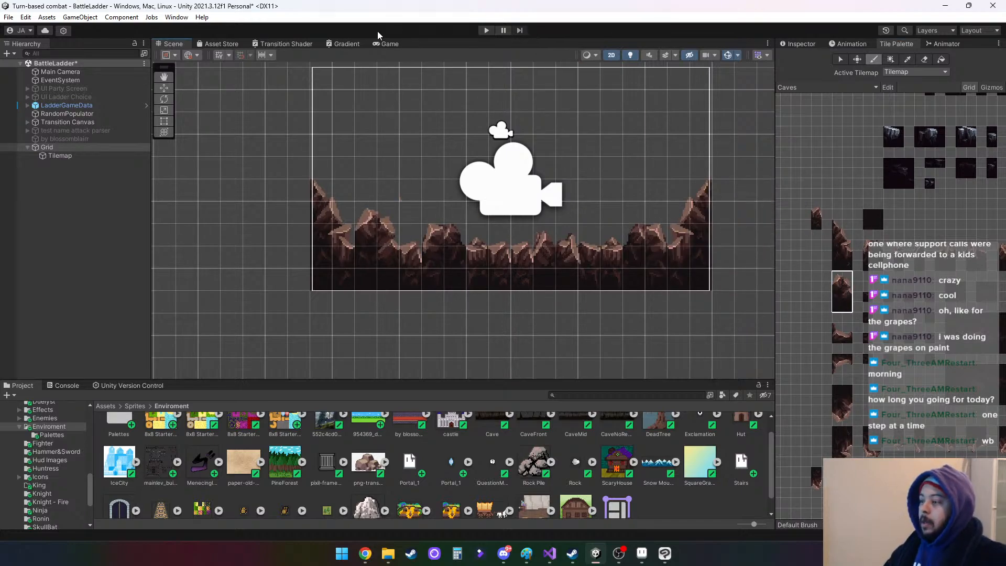
# Show the Game view and activate the UI Ladder Choice object to preview it with the cave terrain
pyautogui.click(390, 45)
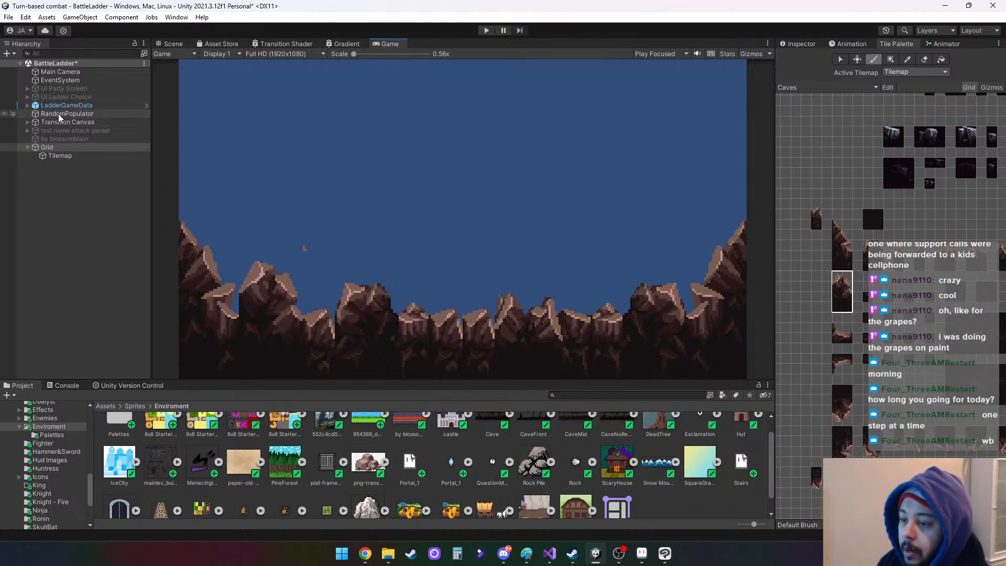
pyautogui.click(77, 98)
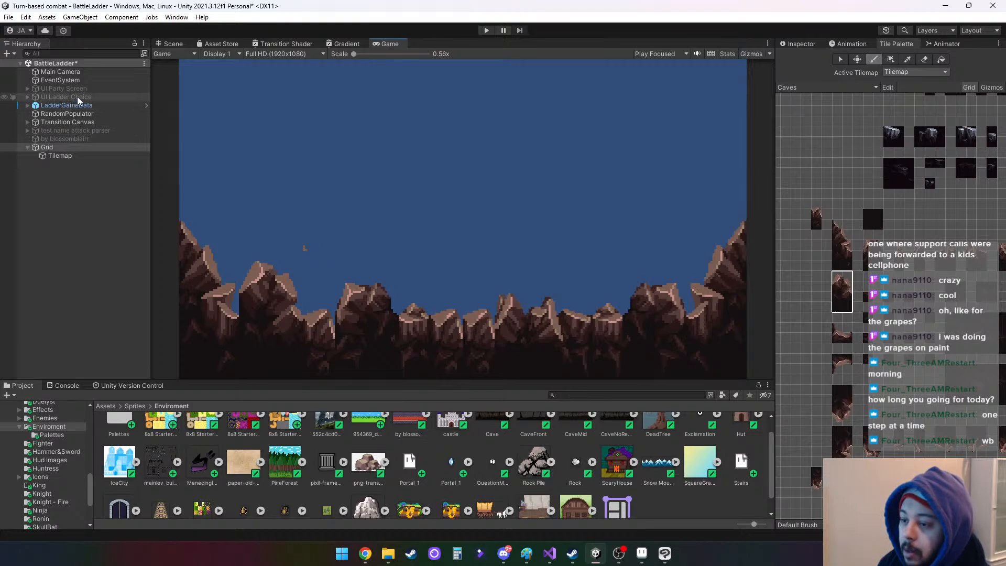
pyautogui.click(795, 45)
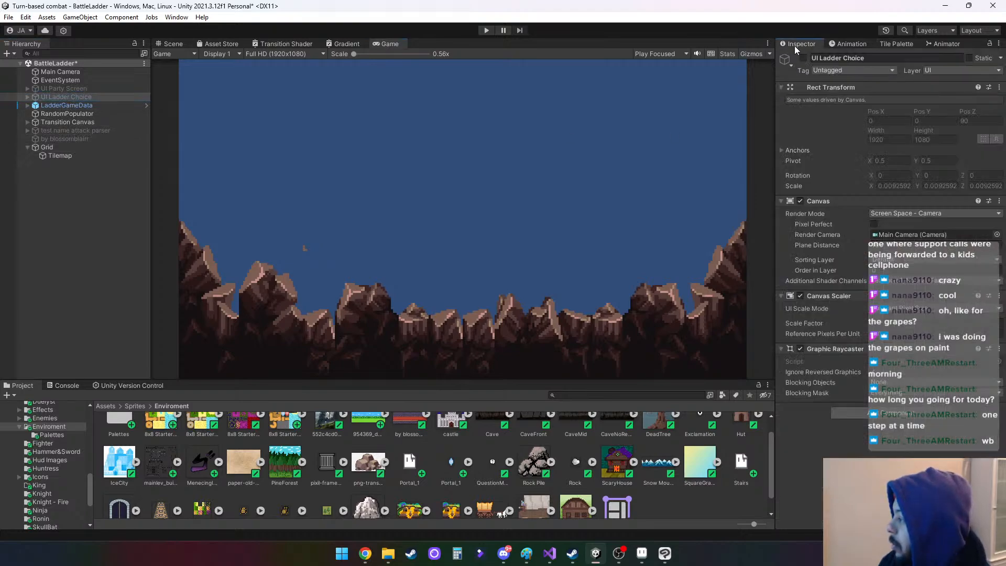
pyautogui.click(803, 58)
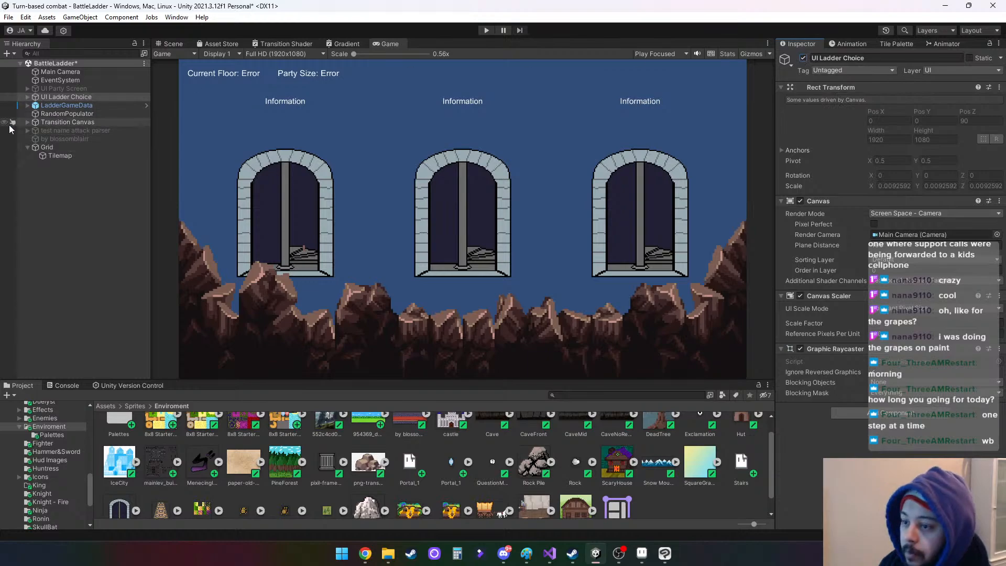
# Activate the brick-wall background sprite beneath Transition Canvas and set its Sprite Renderer colour to black
pyautogui.click(74, 138)
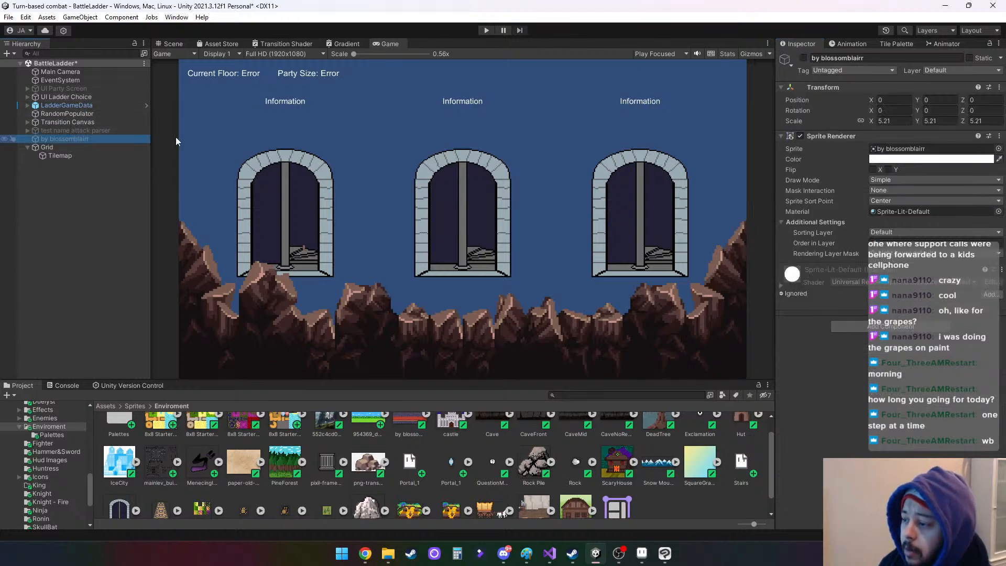
pyautogui.click(804, 57)
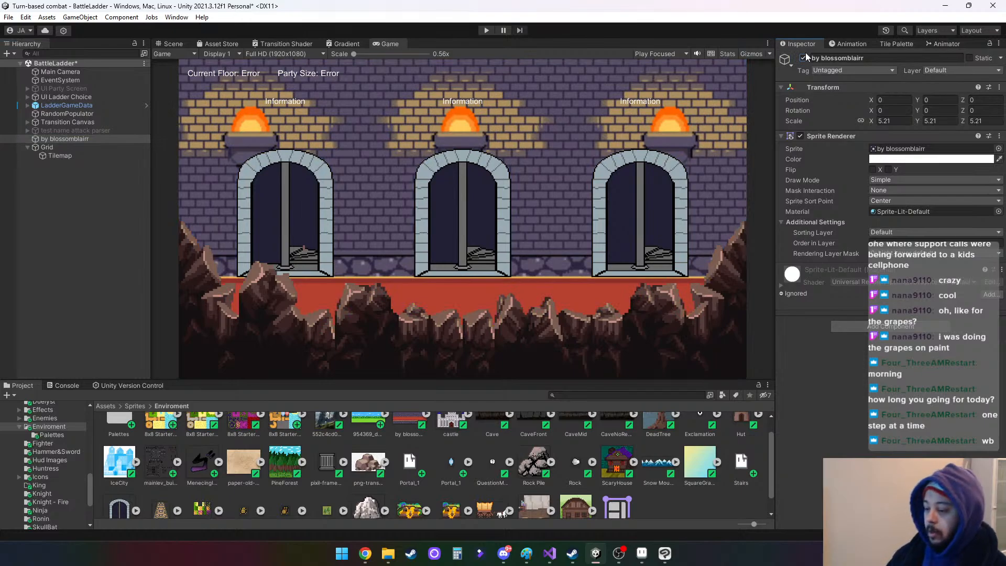
pyautogui.click(803, 57)
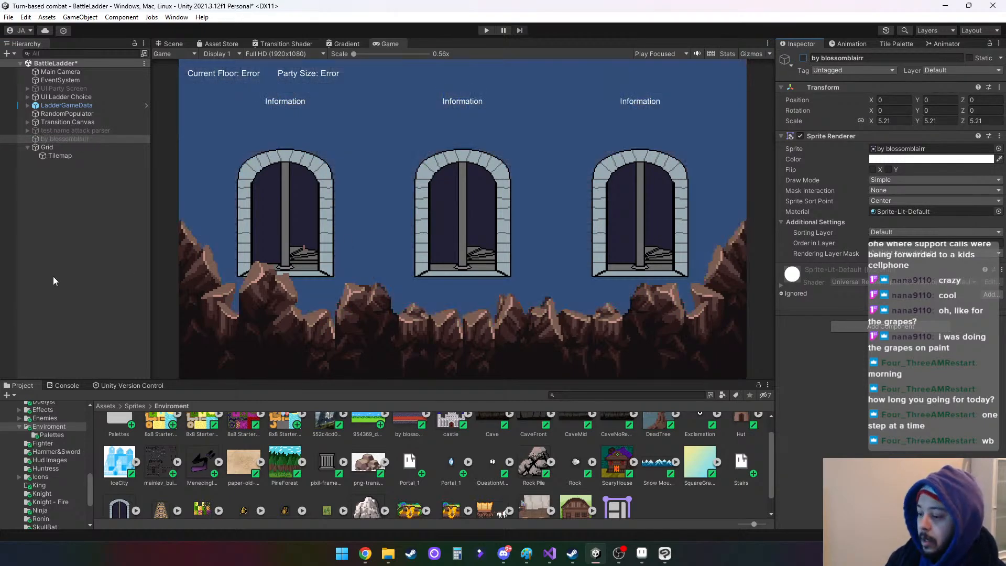
pyautogui.click(804, 58)
pyautogui.click(922, 158)
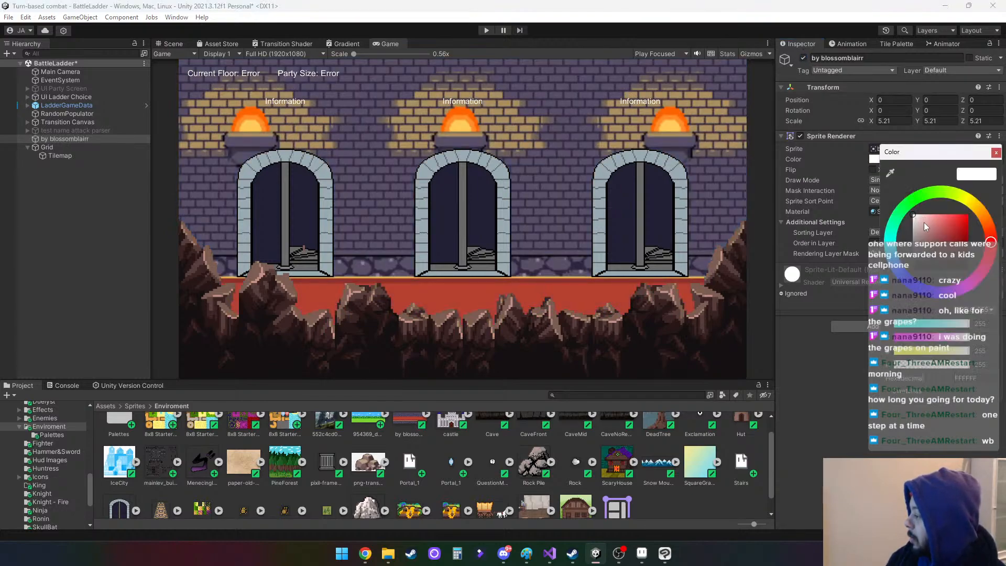
pyautogui.moveTo(923, 222); pyautogui.dragTo(896, 307)
pyautogui.click(996, 153)
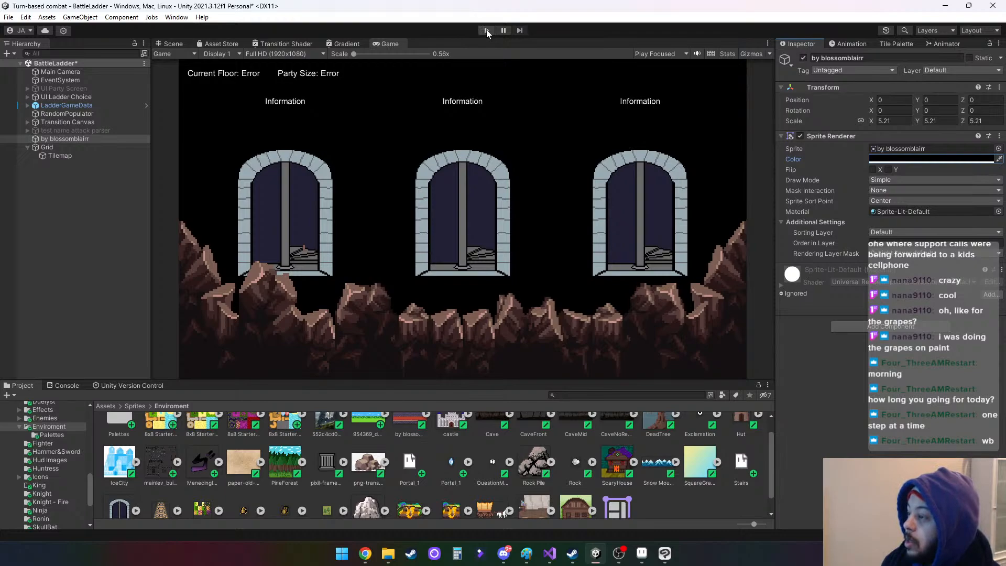
# Toggle the UI Ladder Choice object off and back on to compare the terrain against the black background in the Scene view
pyautogui.click(85, 147)
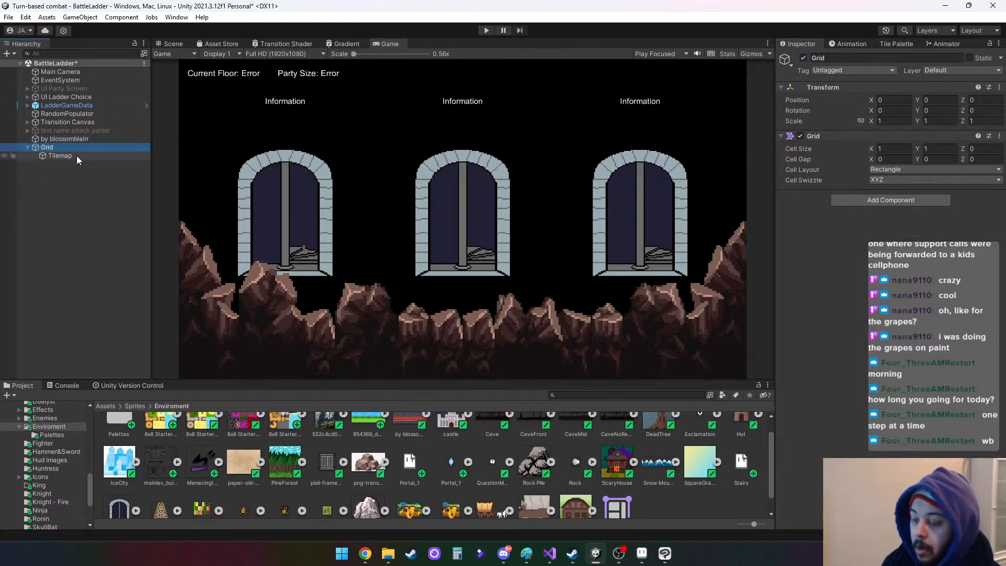
pyautogui.click(71, 96)
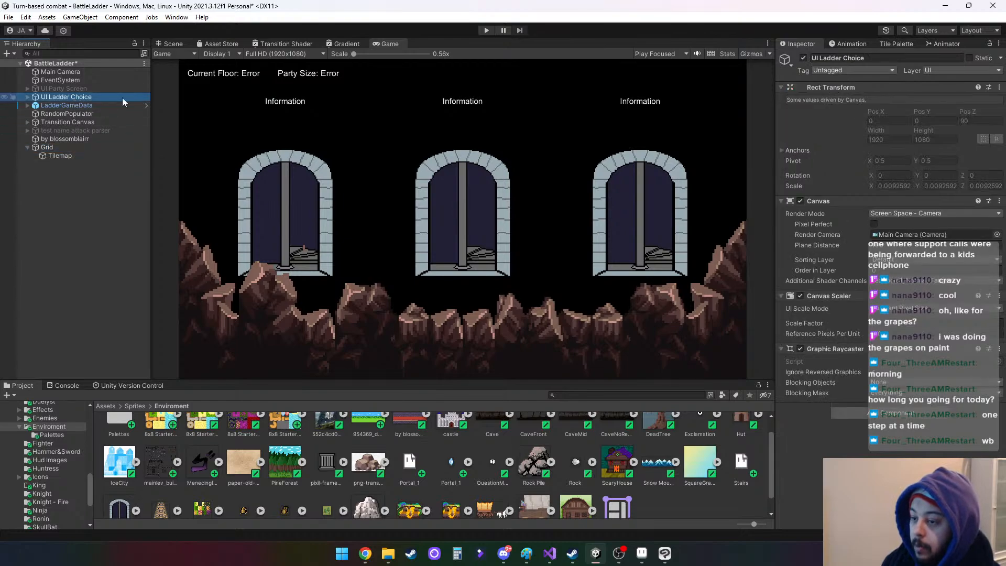
pyautogui.click(803, 58)
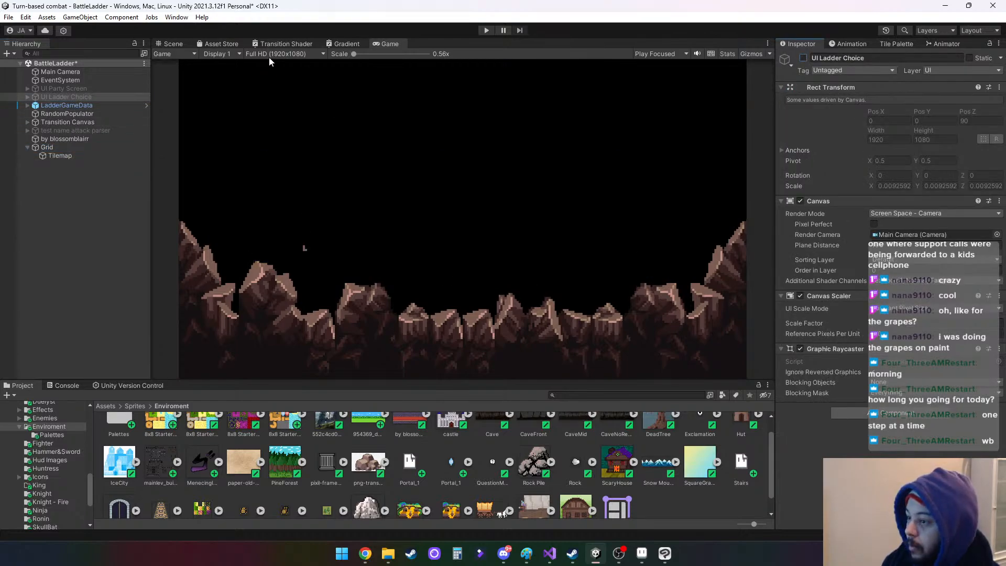
pyautogui.click(173, 43)
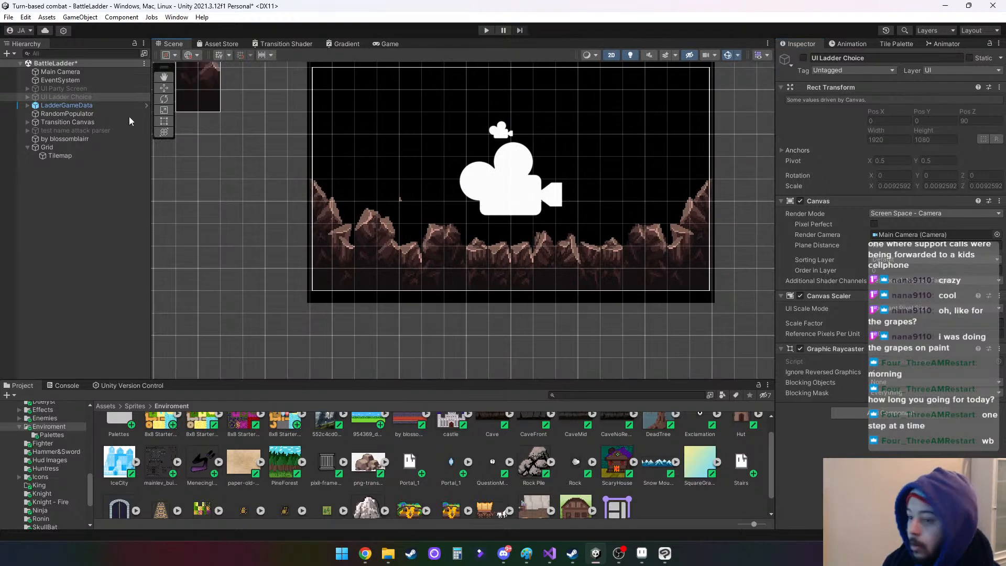
pyautogui.click(803, 58)
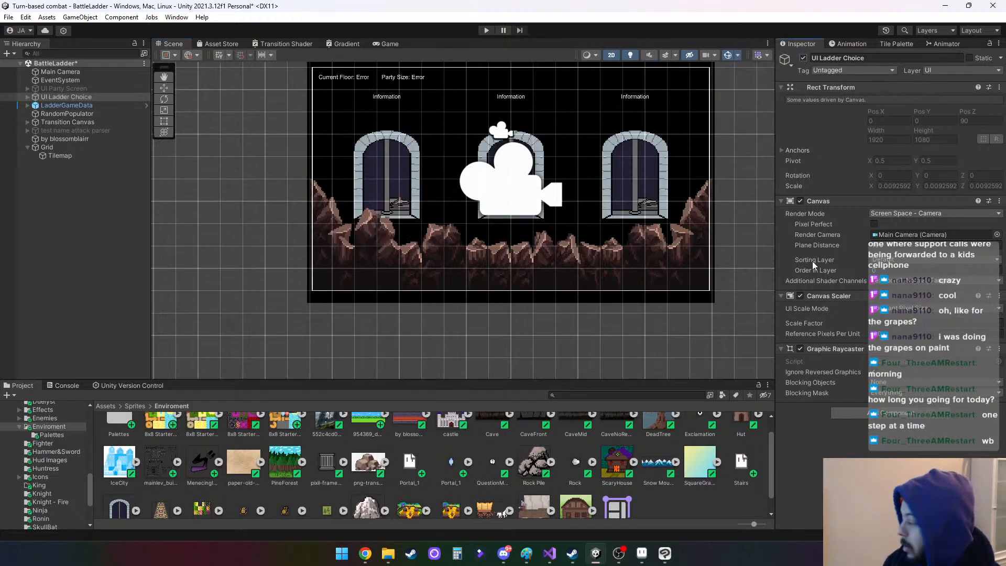
# Look through the Caves tile palette for brick wall tiles that suit the door background
pyautogui.click(896, 44)
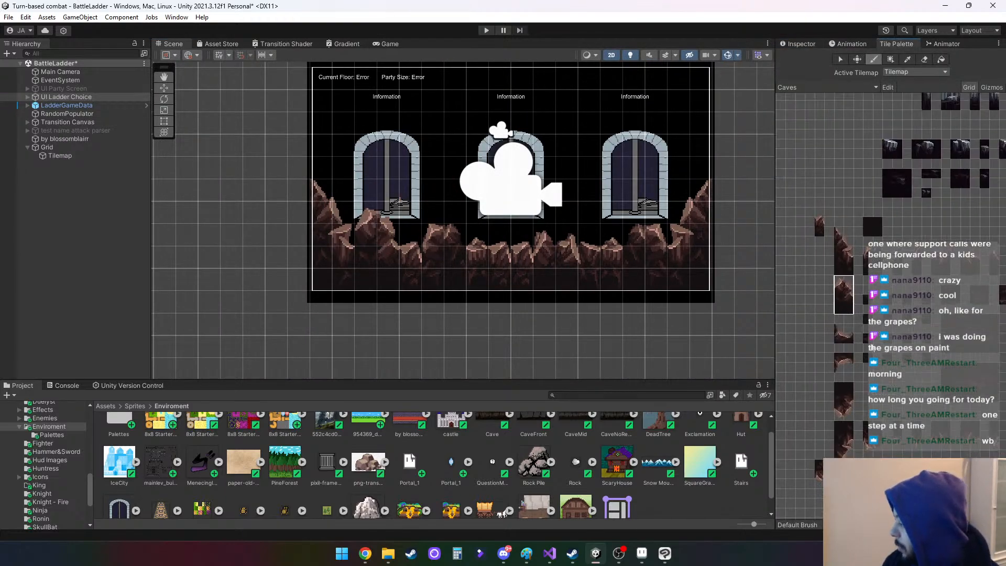
pyautogui.moveTo(957, 380); pyautogui.dragTo(726, 324, button='middle')
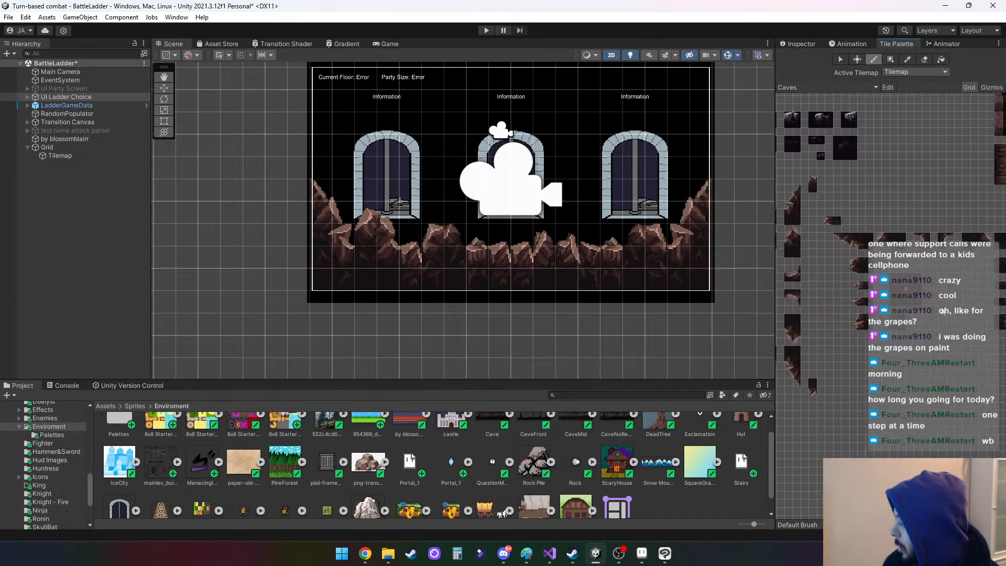
pyautogui.moveTo(975, 327); pyautogui.dragTo(832, 329, button='middle')
pyautogui.moveTo(926, 293); pyautogui.dragTo(943, 423, button='middle')
pyautogui.scroll(-3, 831, 298)
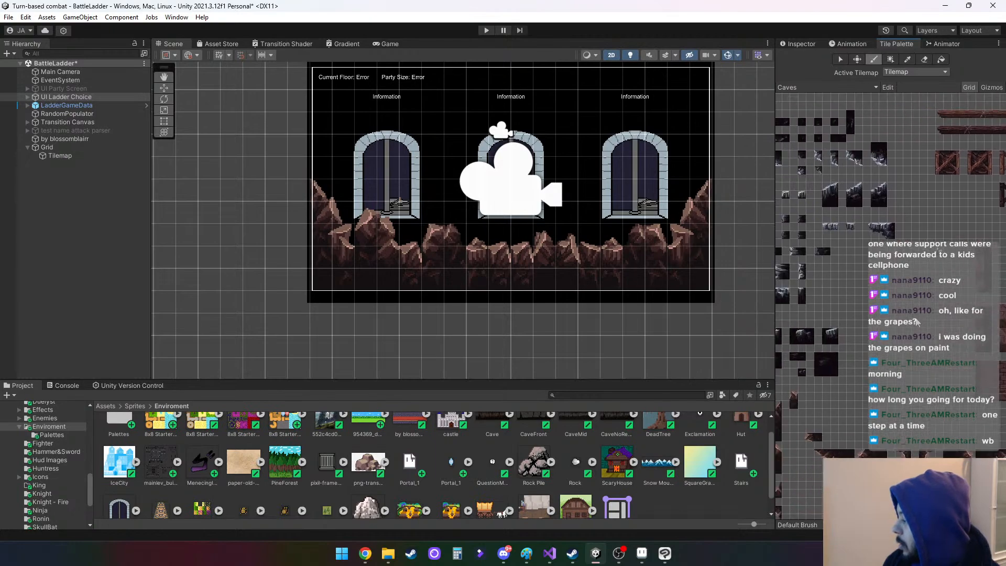
pyautogui.moveTo(831, 299); pyautogui.dragTo(906, 227, button='middle')
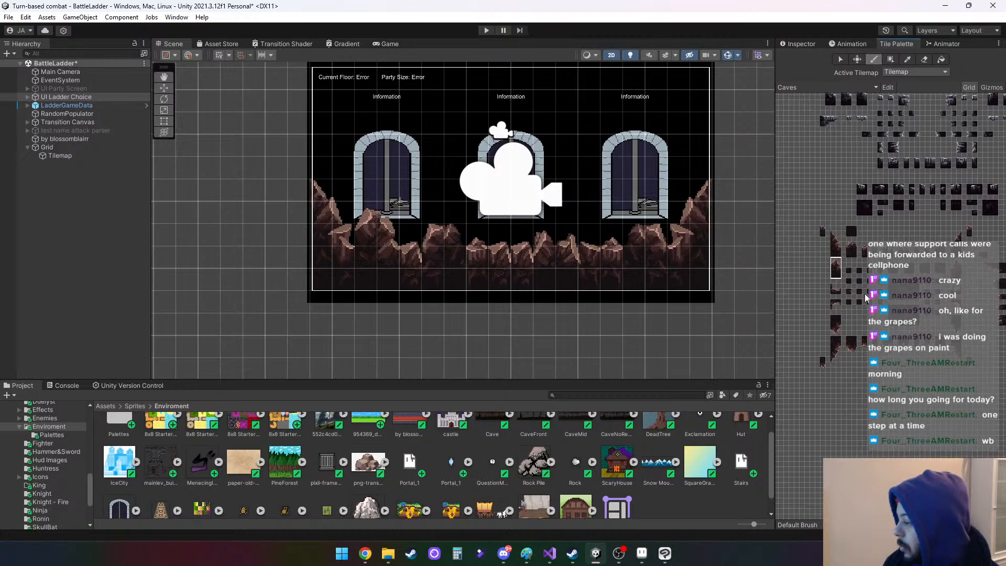
pyautogui.moveTo(910, 229); pyautogui.dragTo(862, 290, button='middle')
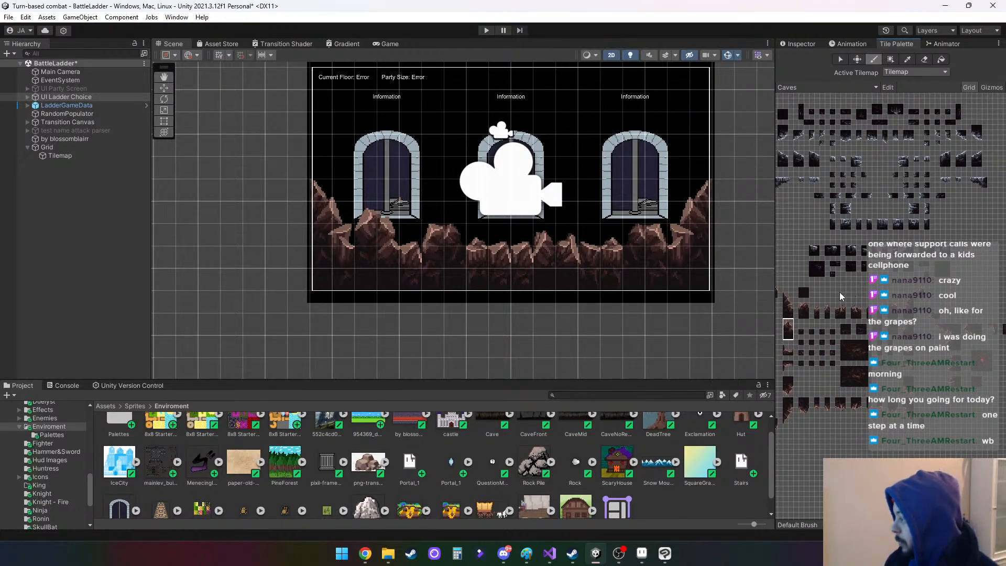
pyautogui.moveTo(859, 296); pyautogui.dragTo(778, 295, button='middle')
pyautogui.moveTo(931, 296); pyautogui.dragTo(838, 297, button='middle')
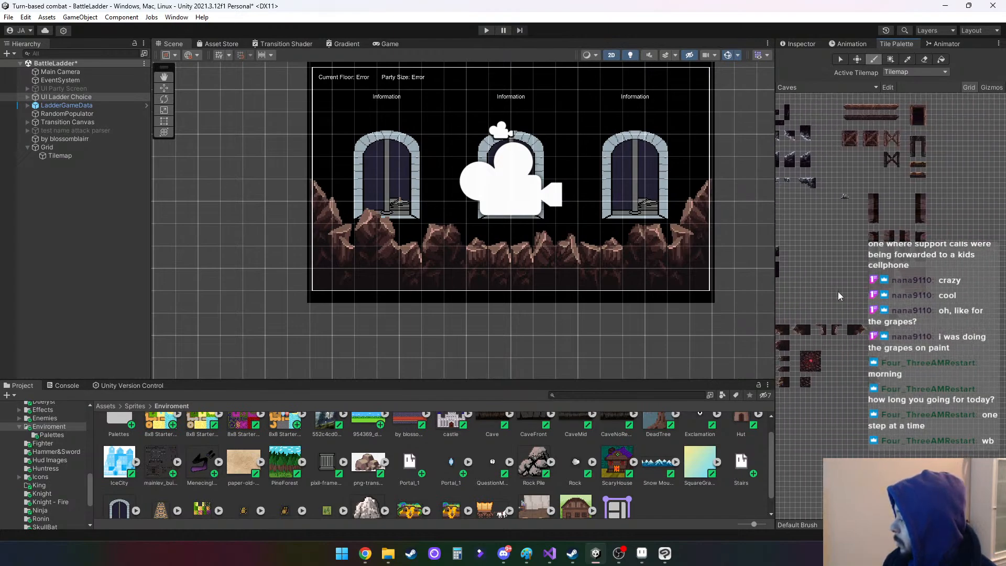
pyautogui.scroll(7, 840, 292)
pyautogui.moveTo(949, 297); pyautogui.dragTo(835, 321, button='middle')
pyautogui.scroll(2, 812, 325)
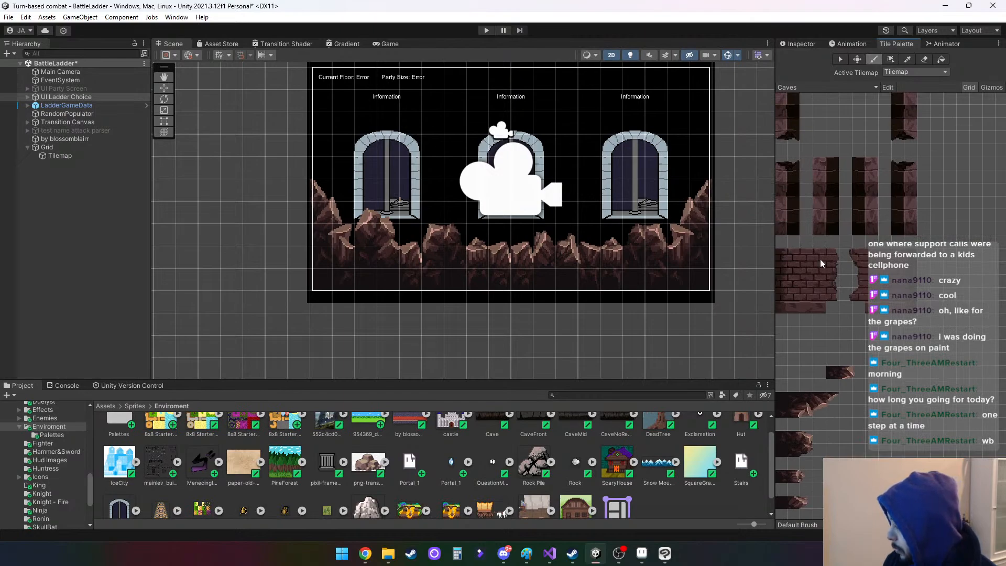
# Paint a one-by-four brick column left of the right-hand door and a two-by-four broken brick edge on its other side
pyautogui.moveTo(809, 253); pyautogui.dragTo(825, 289)
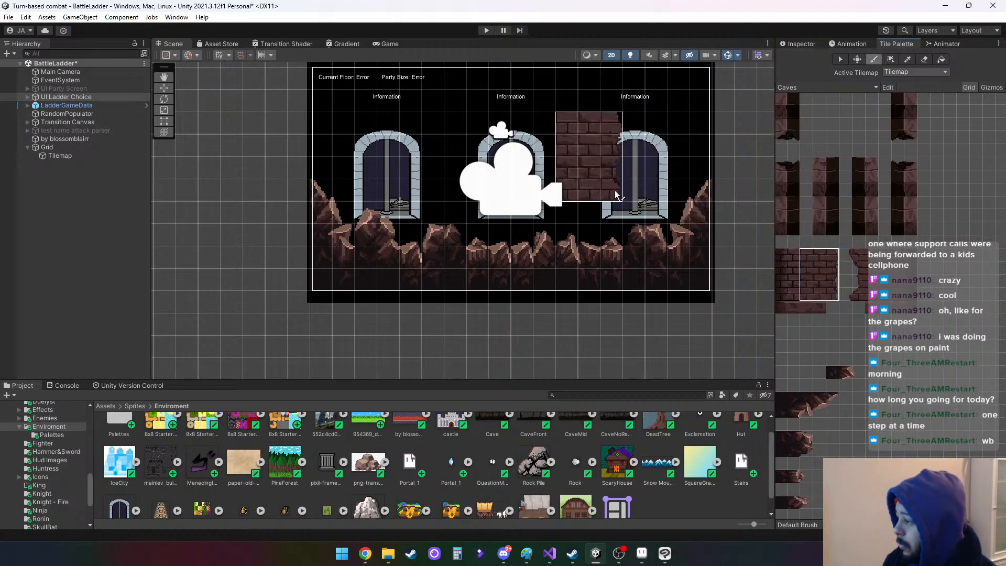
pyautogui.click(831, 253)
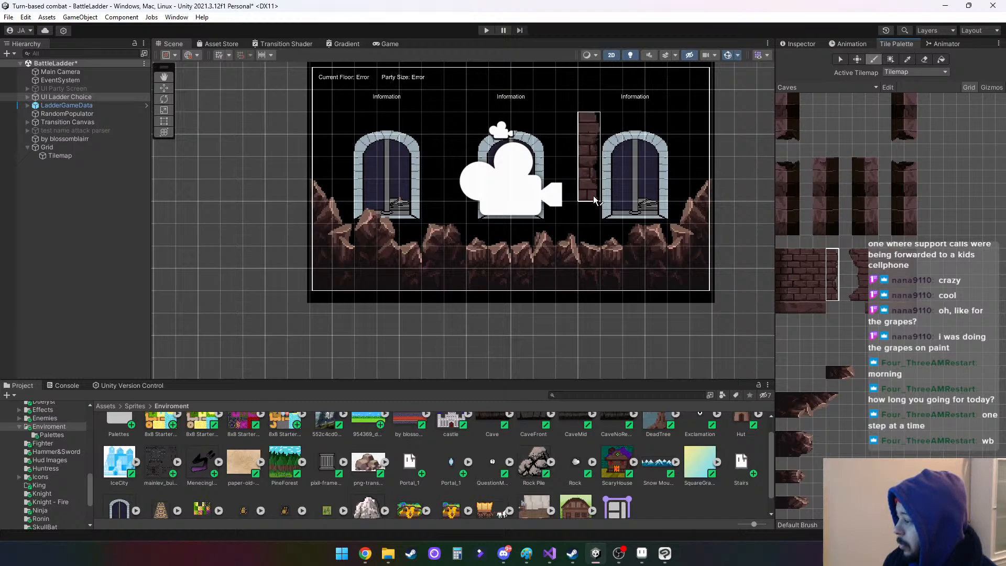
pyautogui.click(595, 220)
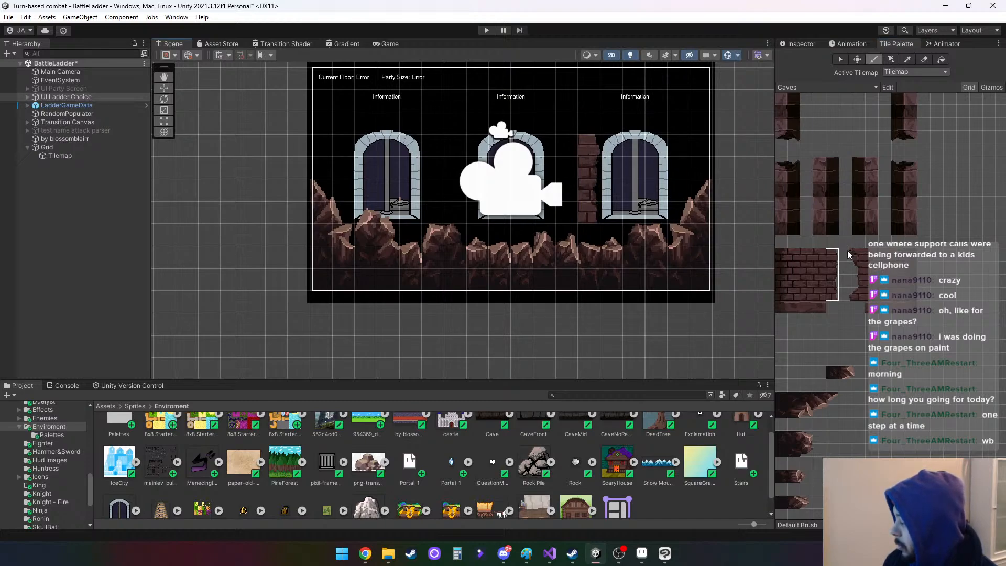
pyautogui.moveTo(845, 255); pyautogui.dragTo(859, 296)
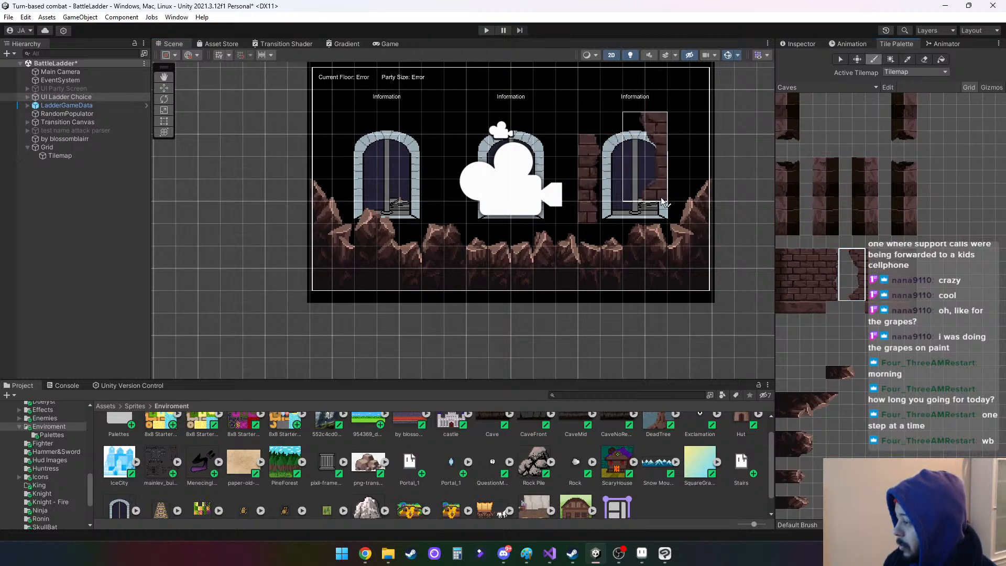
pyautogui.click(675, 214)
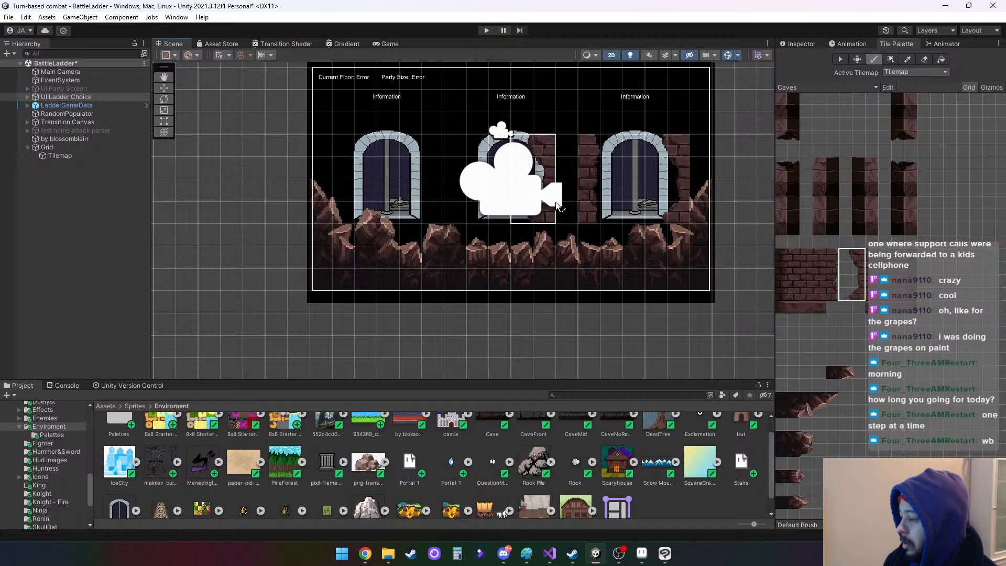
# Frame the middle door with the broken brick edge on its right and a one-by-four brick column on its left
pyautogui.press('i')
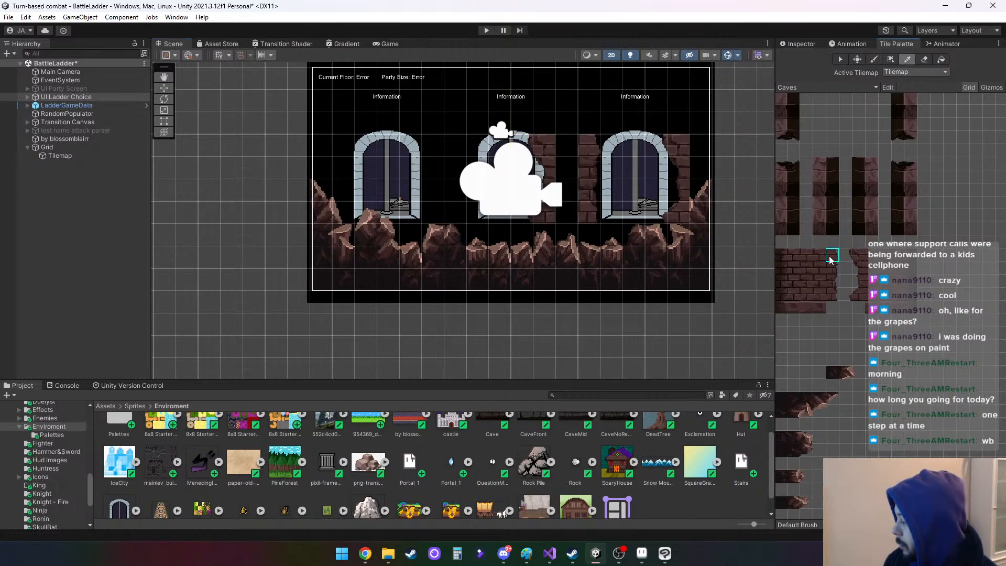
pyautogui.click(834, 297)
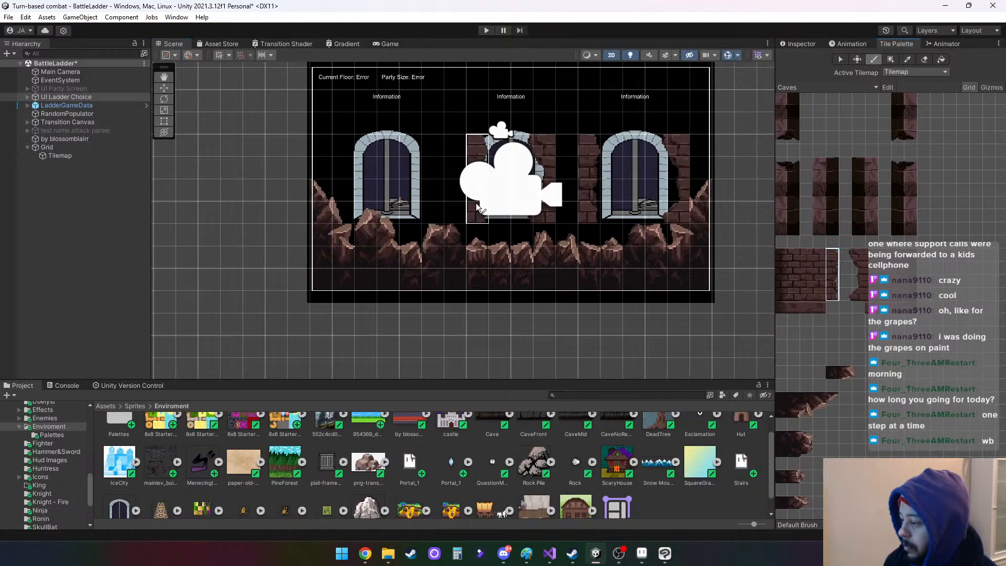
pyautogui.click(475, 203)
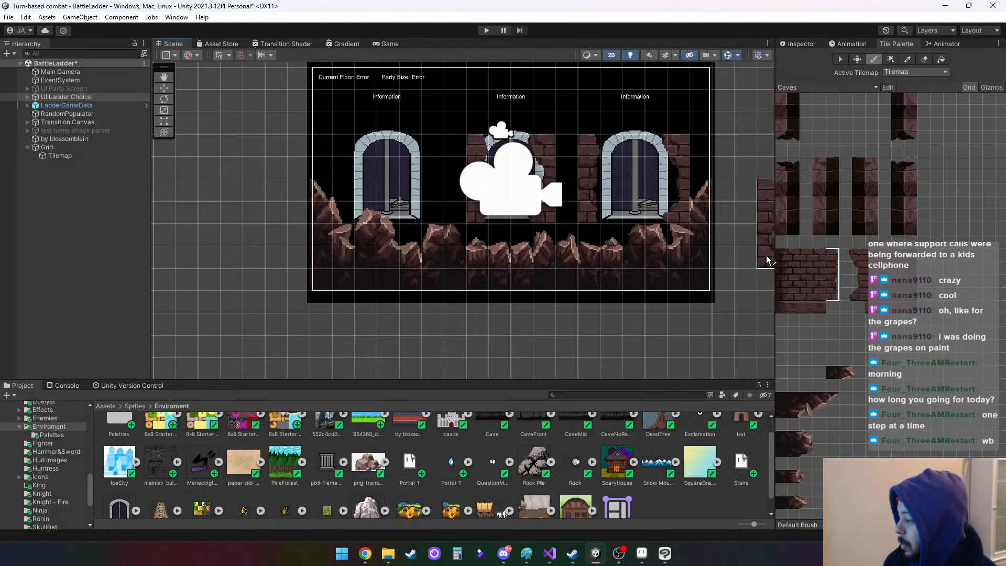
# Paint the broken brick edge one column closer to the right-hand door and fill the frame's right end with a two-by-five brick block
pyautogui.click(848, 250)
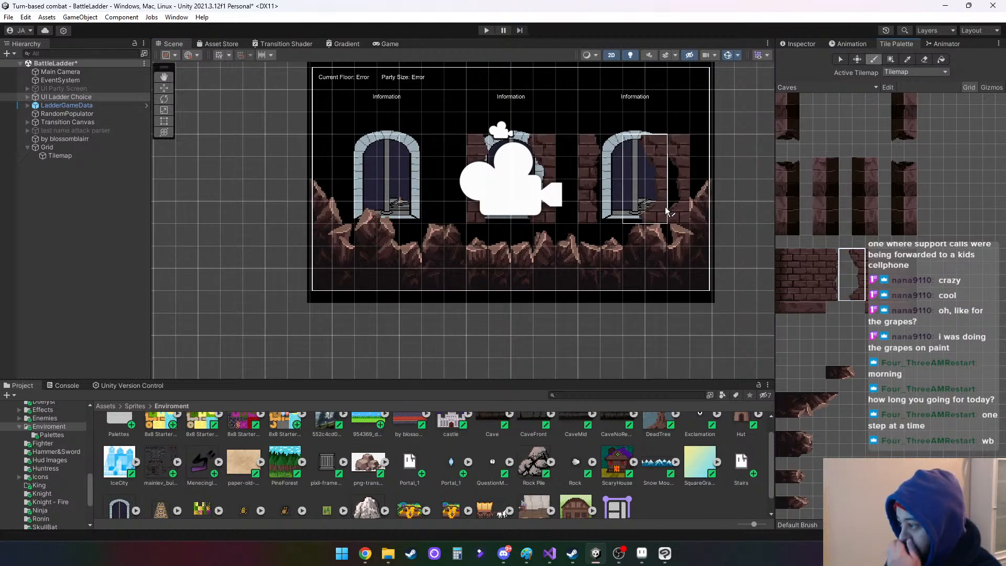
pyautogui.moveTo(872, 254); pyautogui.dragTo(884, 308)
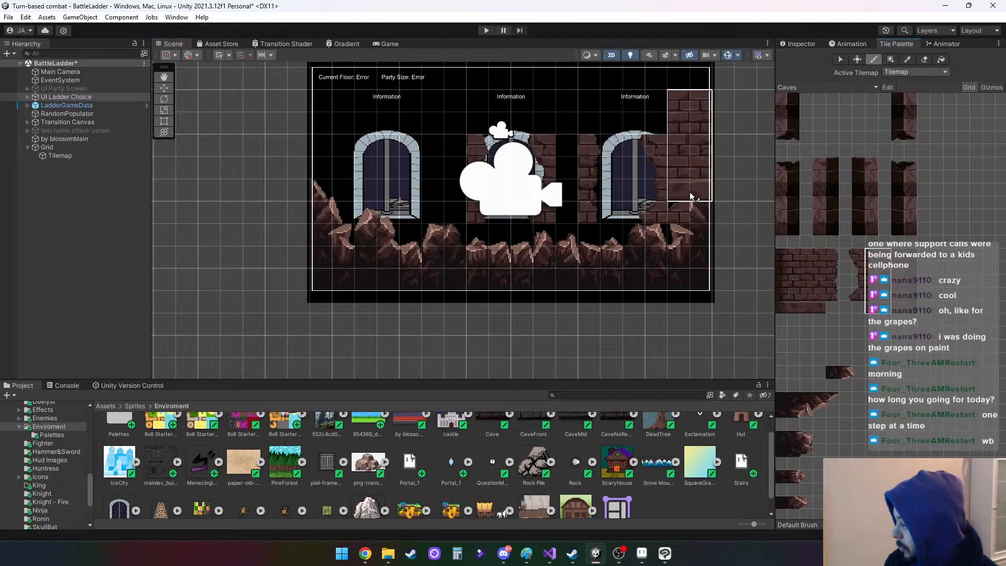
pyautogui.click(692, 227)
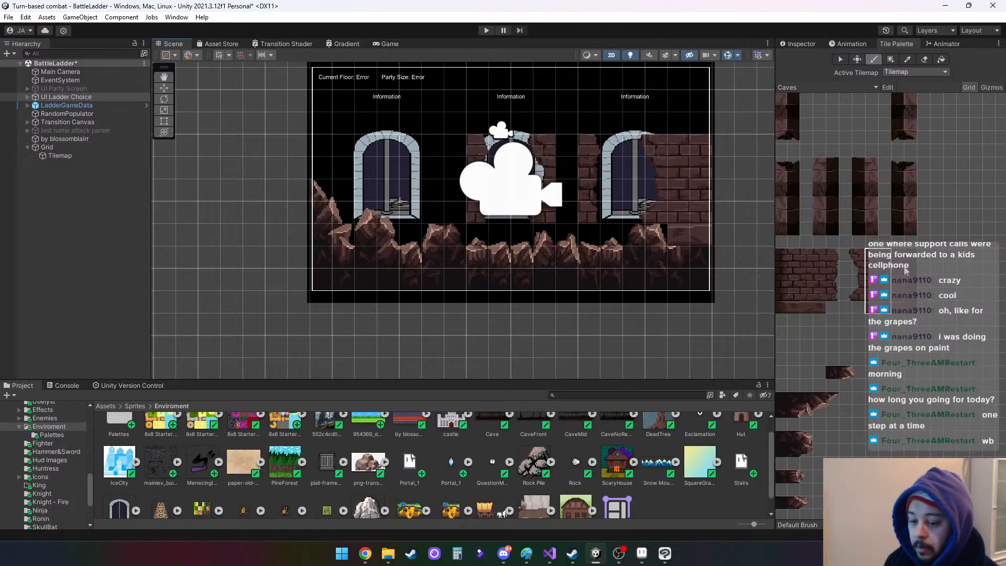
# Paint a two-by-five brick block at the frame's left end and a one-wide broken brick edge beside the left-hand door
pyautogui.moveTo(903, 260); pyautogui.dragTo(911, 309)
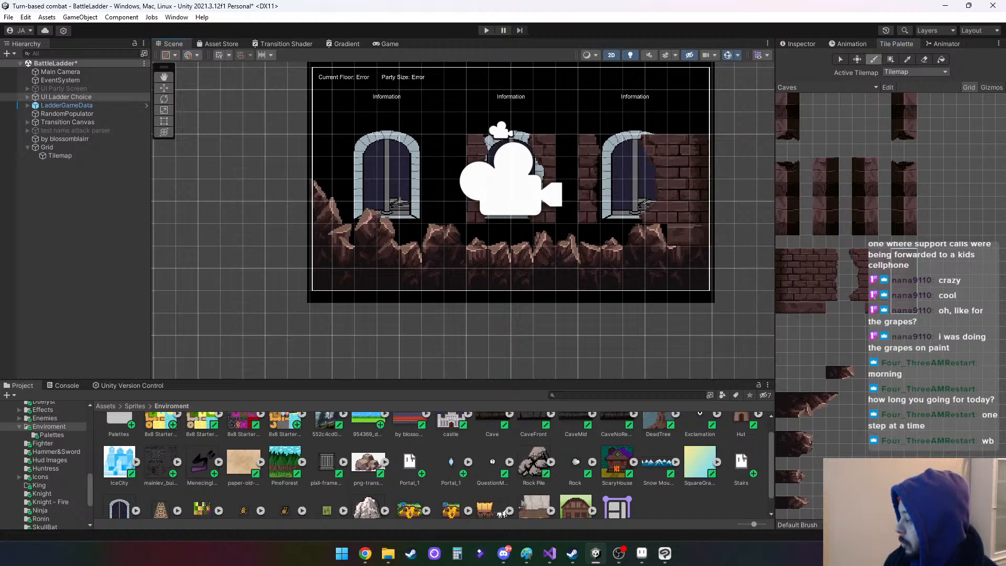
pyautogui.moveTo(822, 334); pyautogui.dragTo(886, 345, button='middle')
pyautogui.click(840, 271)
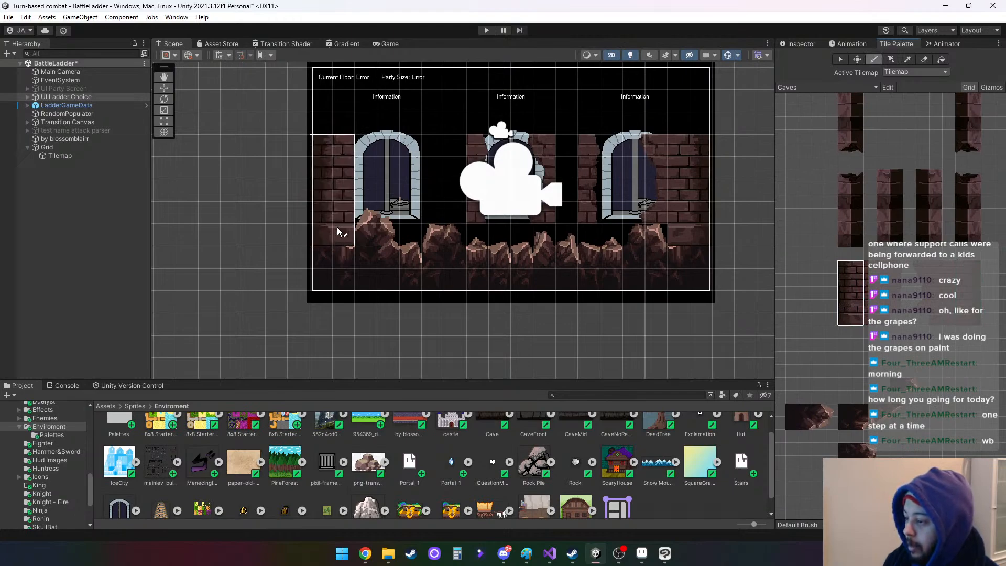
pyautogui.press('i')
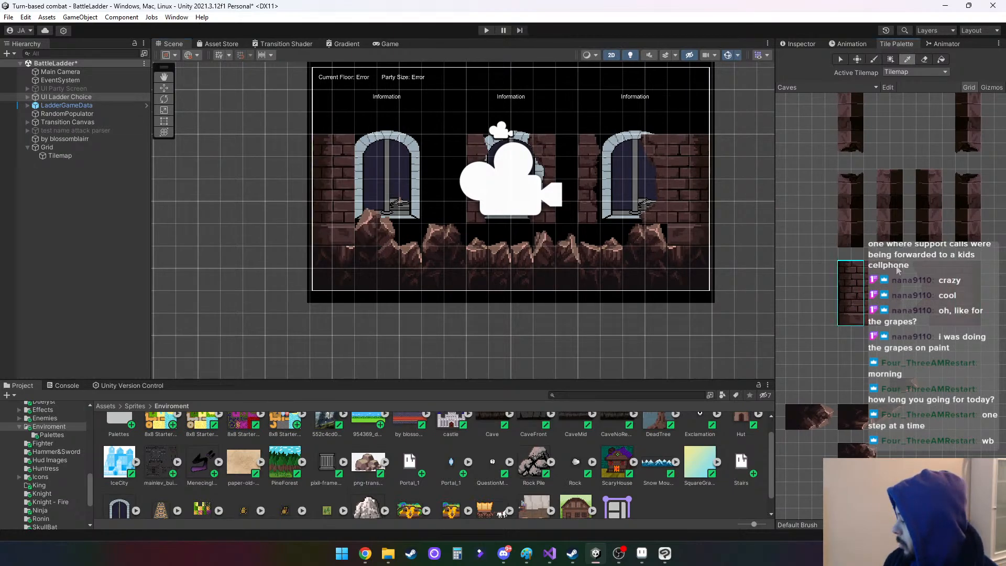
pyautogui.click(898, 270)
pyautogui.click(373, 225)
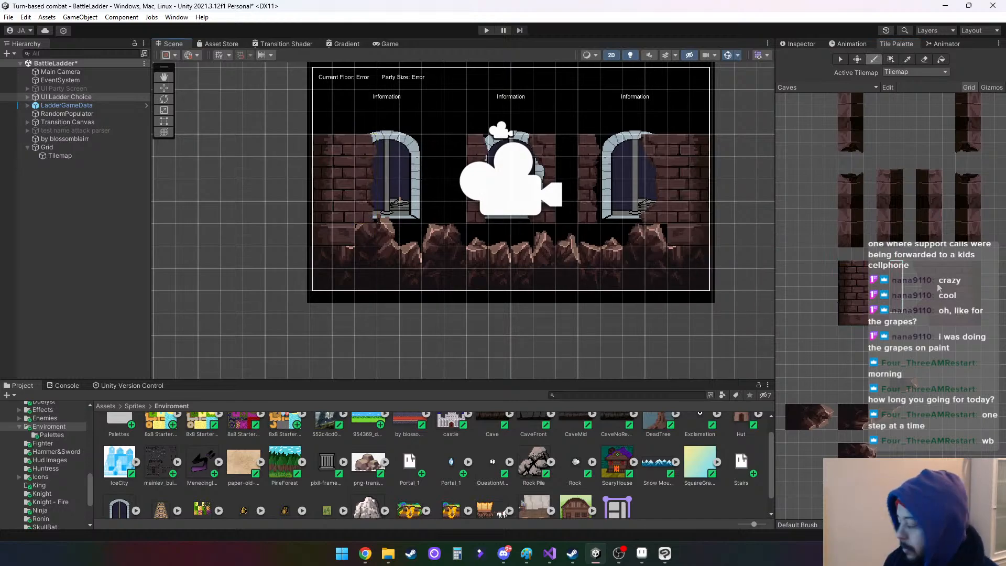
# Paint a broken brick edge right of the left-hand door and fill the gaps between the doors with one-by-five brick columns
pyautogui.press('i')
pyautogui.moveTo(911, 267)
pyautogui.mouseDown()
pyautogui.moveTo(922, 271)
pyautogui.moveTo(922, 305)
pyautogui.mouseUp()
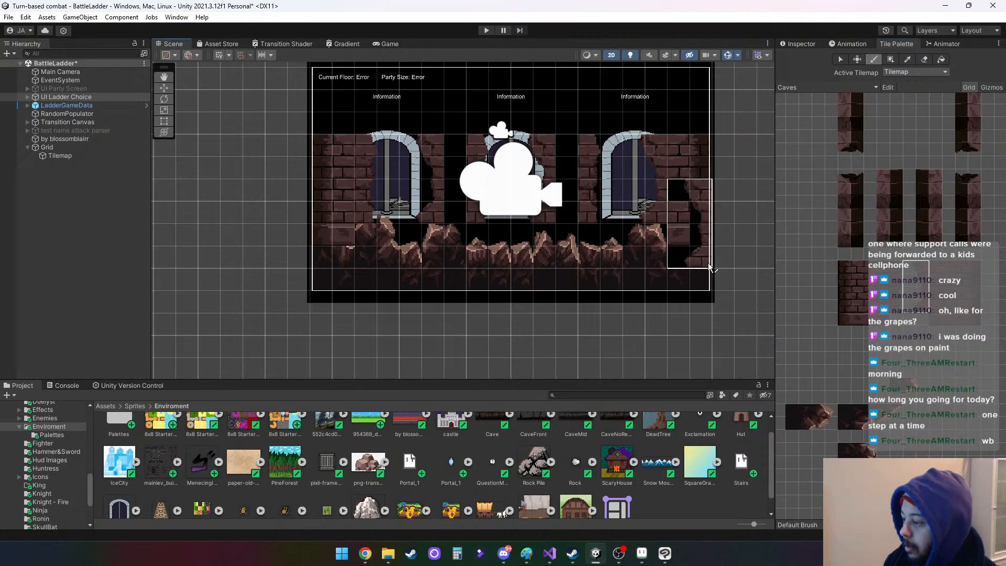
pyautogui.moveTo(873, 267); pyautogui.dragTo(875, 322)
pyautogui.moveTo(435, 181); pyautogui.dragTo(455, 181)
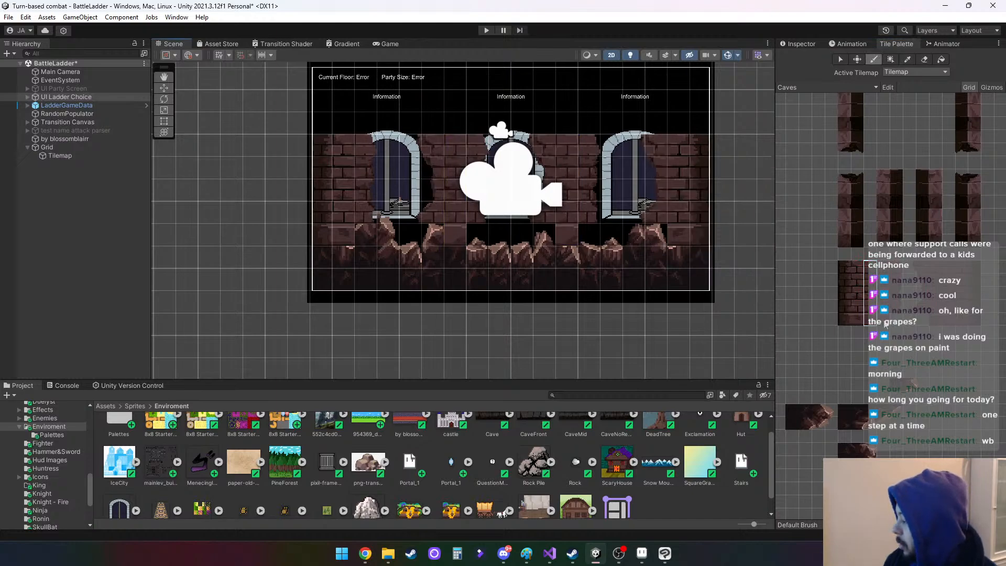
# Paint a continuous brick ledge row beneath the three doors, covering the rock tiles and gaps across the frame
pyautogui.click(876, 320)
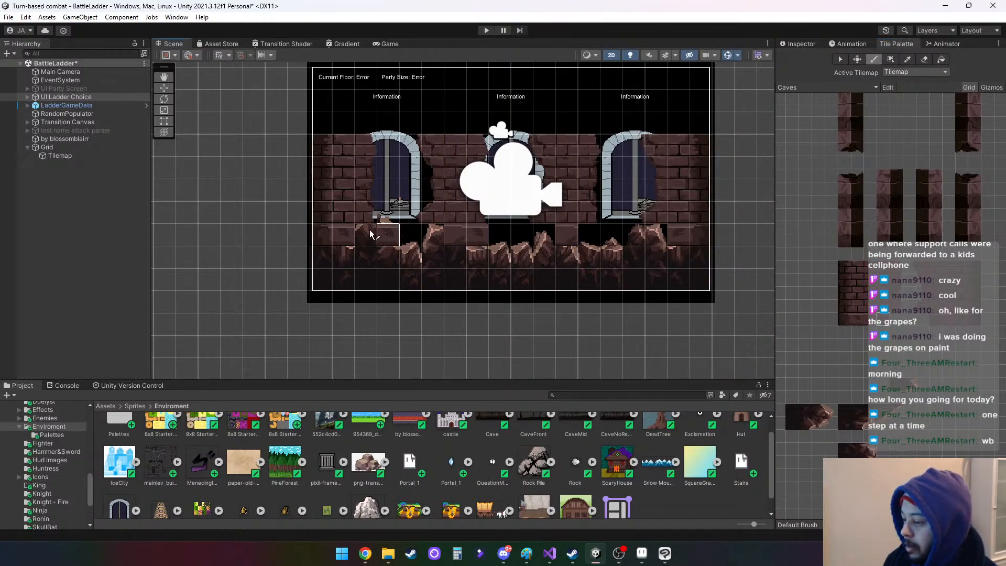
pyautogui.moveTo(365, 230); pyautogui.dragTo(478, 235)
pyautogui.moveTo(883, 321); pyautogui.dragTo(860, 321)
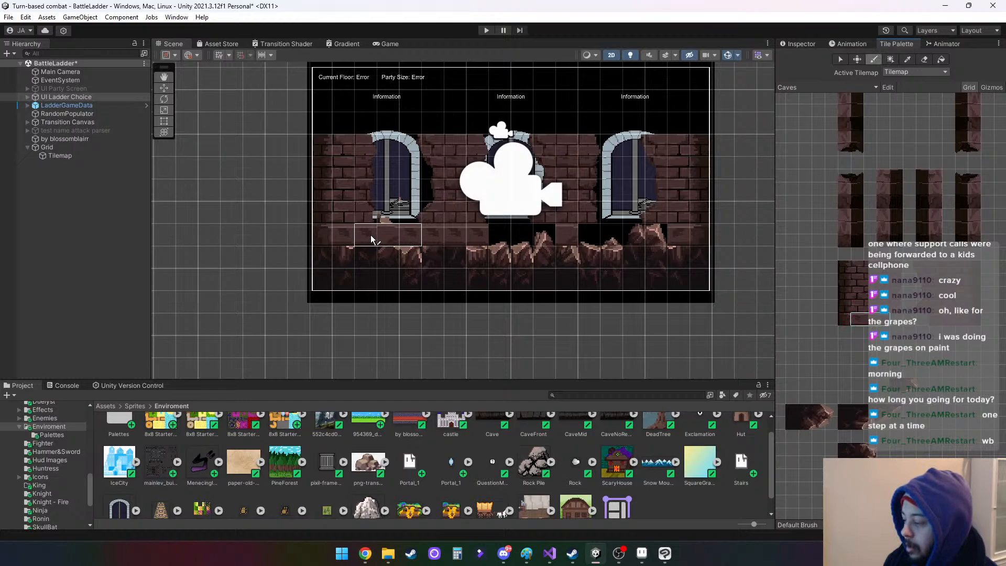
pyautogui.moveTo(935, 318); pyautogui.dragTo(953, 325)
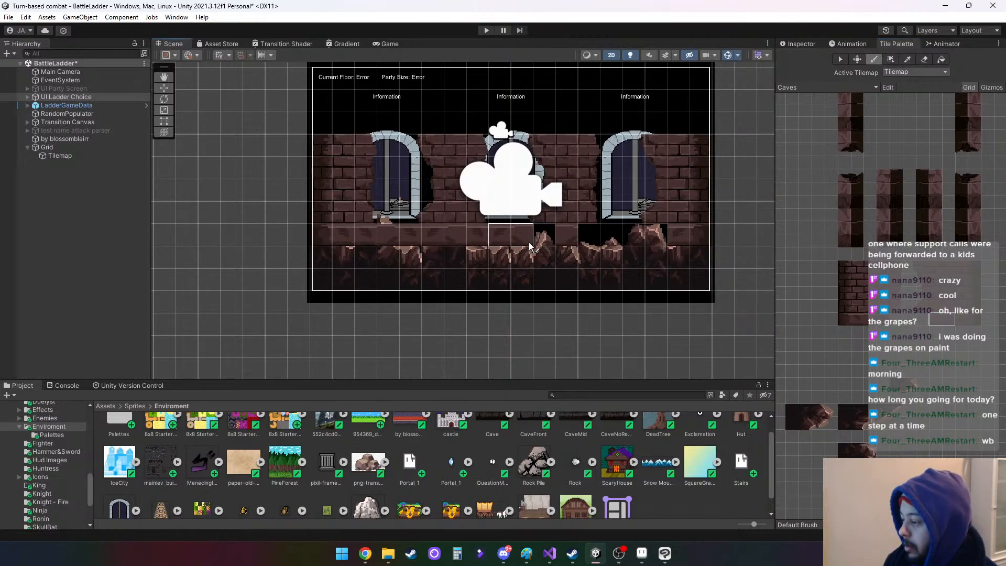
pyautogui.click(563, 240)
pyautogui.click(614, 242)
pyautogui.click(653, 242)
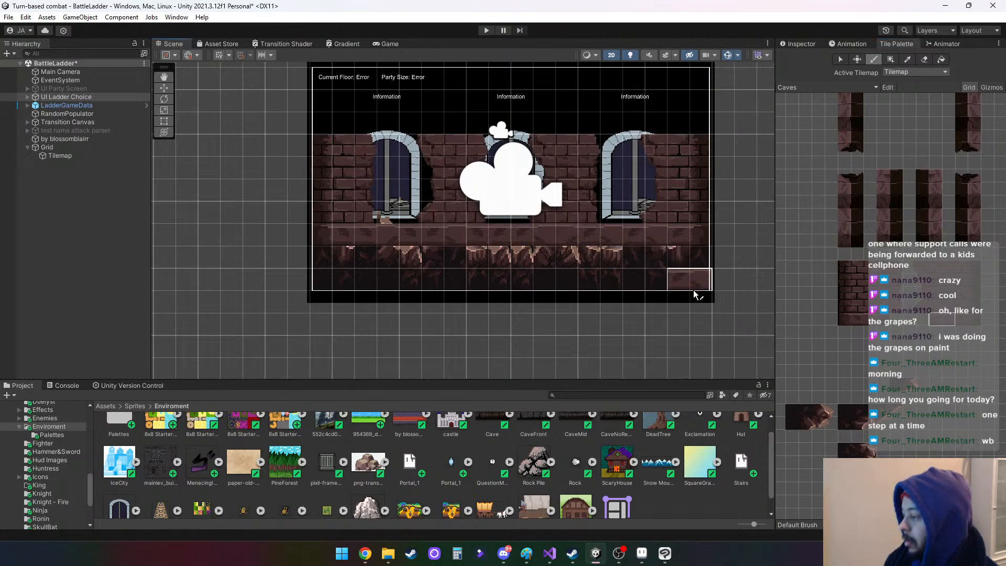
# Look through the dark rock, brick and lava tiles in the Caves palette
pyautogui.scroll(-2, 836, 253)
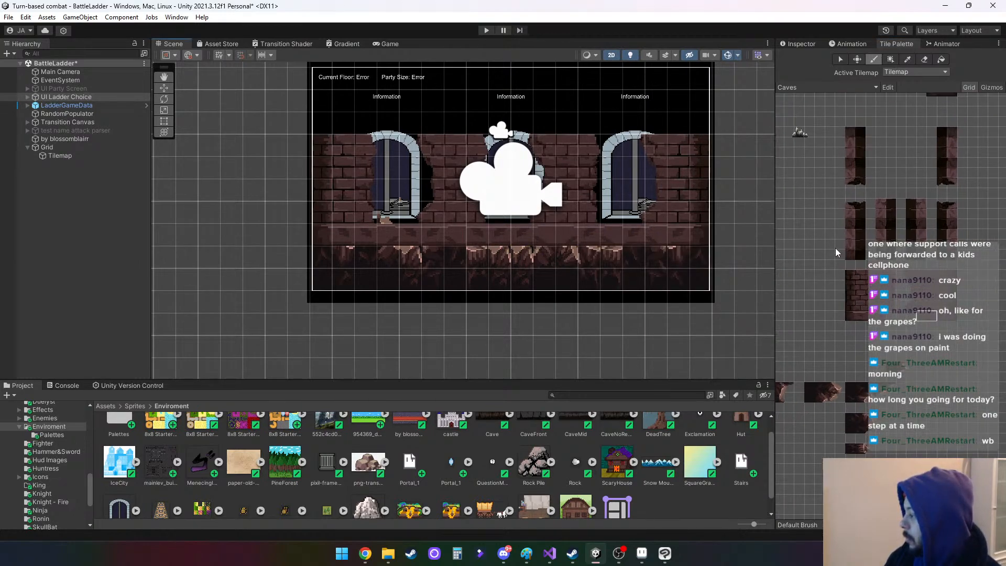
pyautogui.scroll(-2, 835, 246)
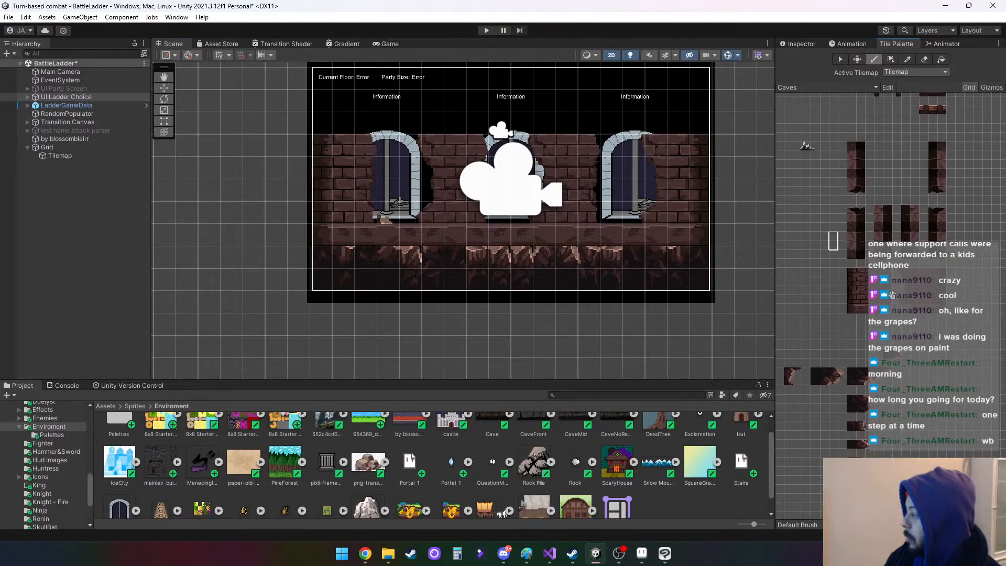
pyautogui.moveTo(892, 295); pyautogui.dragTo(954, 178, button='middle')
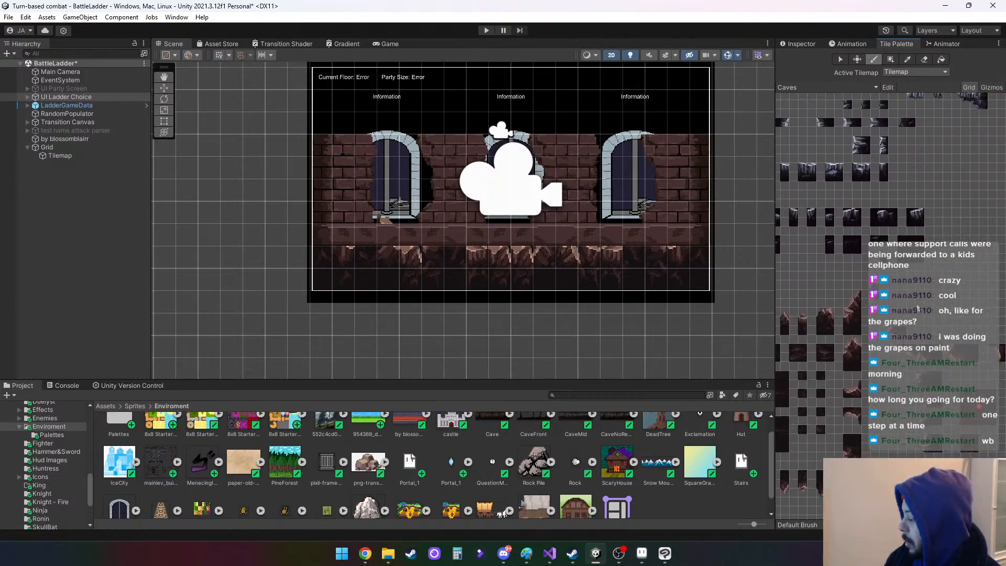
pyautogui.moveTo(917, 305); pyautogui.dragTo(828, 200, button='middle')
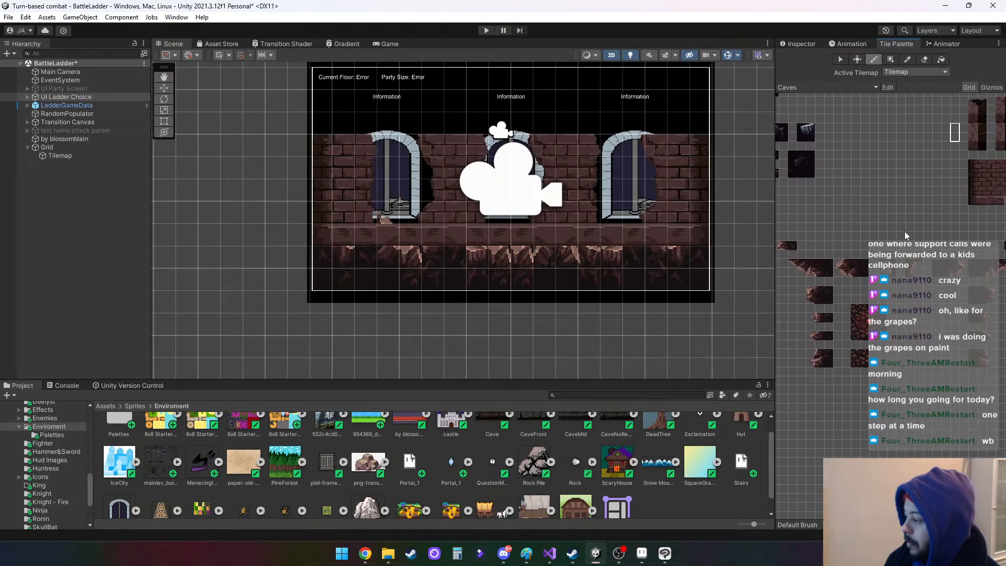
pyautogui.moveTo(905, 231); pyautogui.dragTo(831, 211, button='middle')
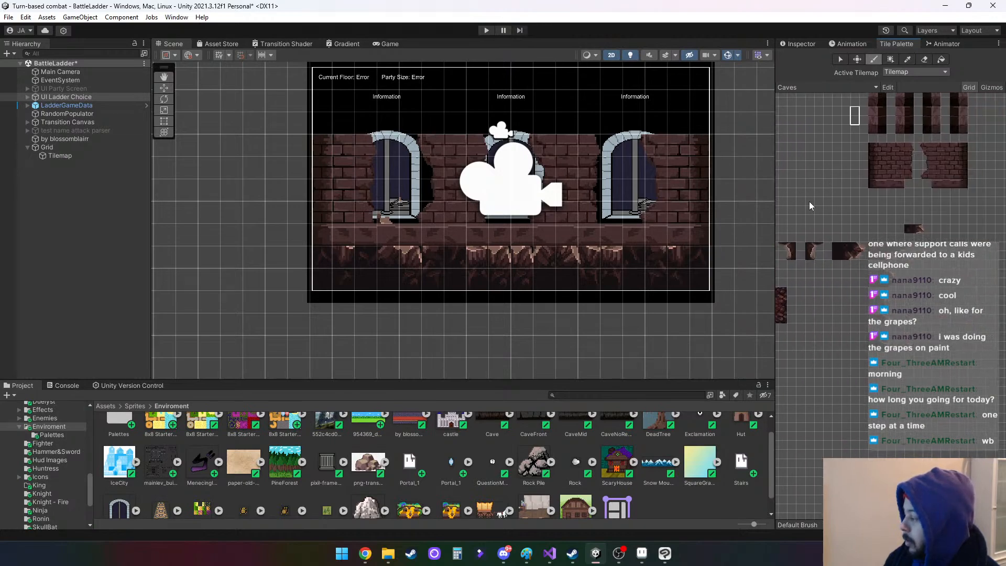
pyautogui.moveTo(804, 170); pyautogui.dragTo(810, 221, button='middle')
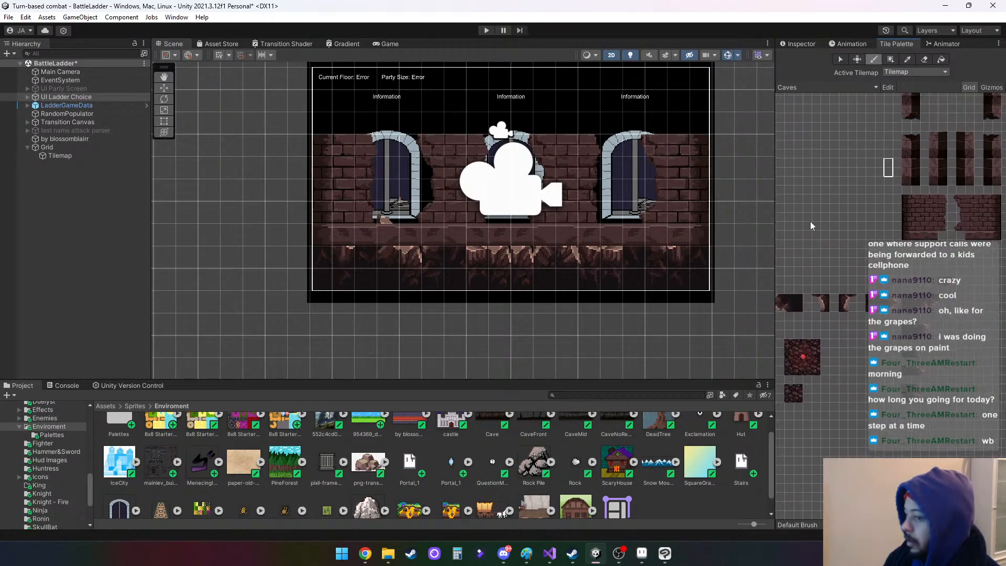
pyautogui.click(52, 156)
pyautogui.click(67, 156)
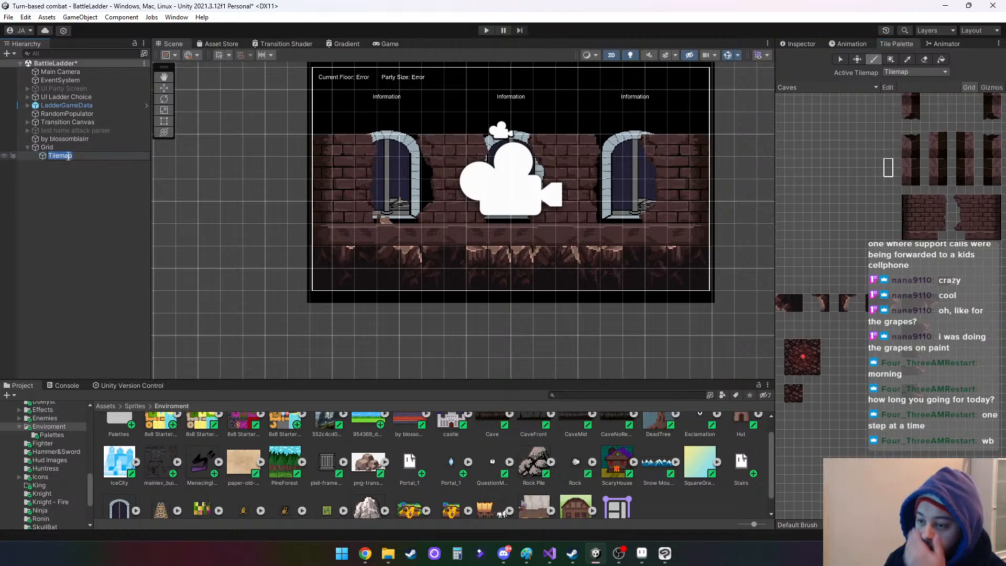
pyautogui.click(59, 172)
pyautogui.click(64, 158)
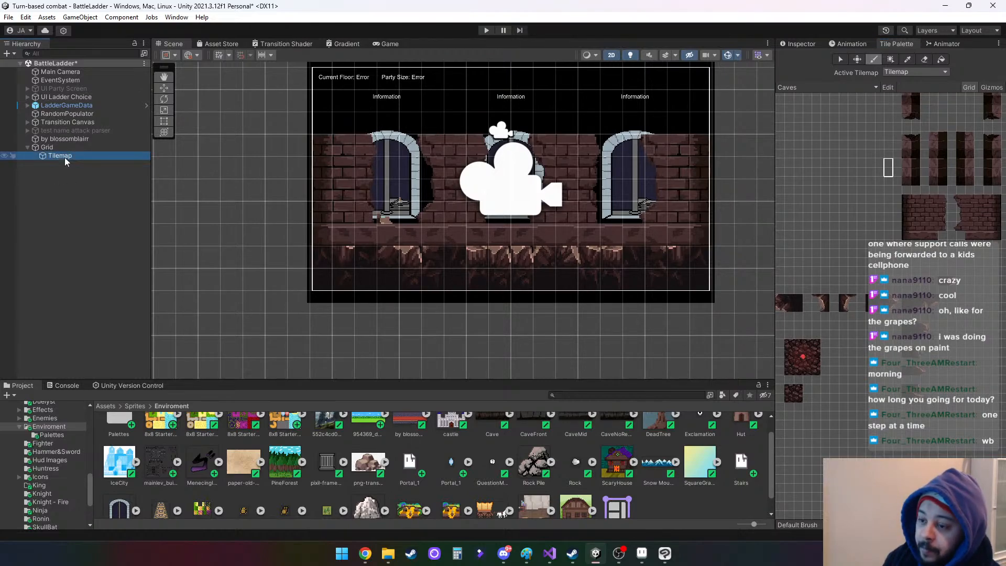
# Add a rectangular tilemap under Grid and name it Forground
pyautogui.rightClick(48, 147)
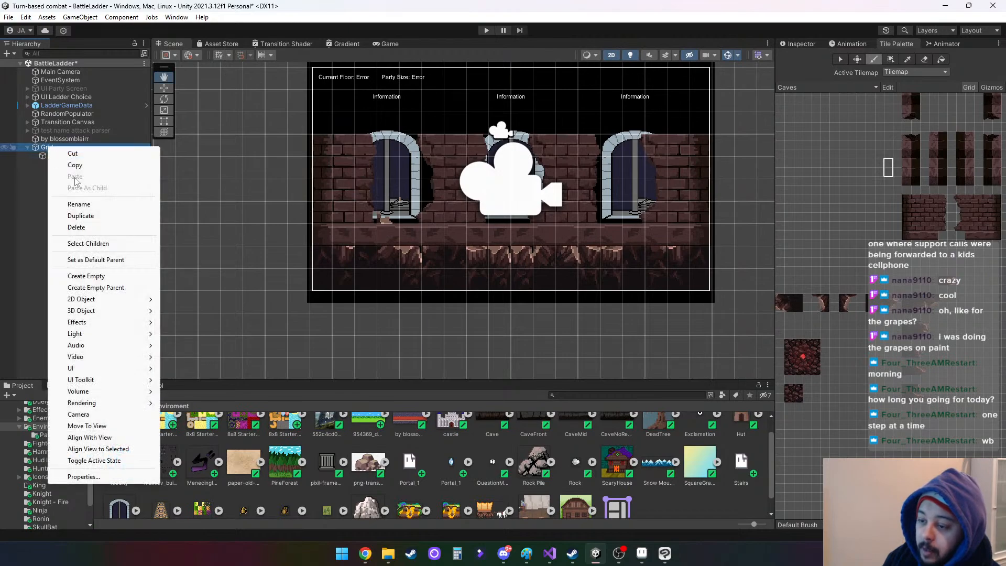
pyautogui.moveTo(112, 302)
pyautogui.moveTo(201, 322)
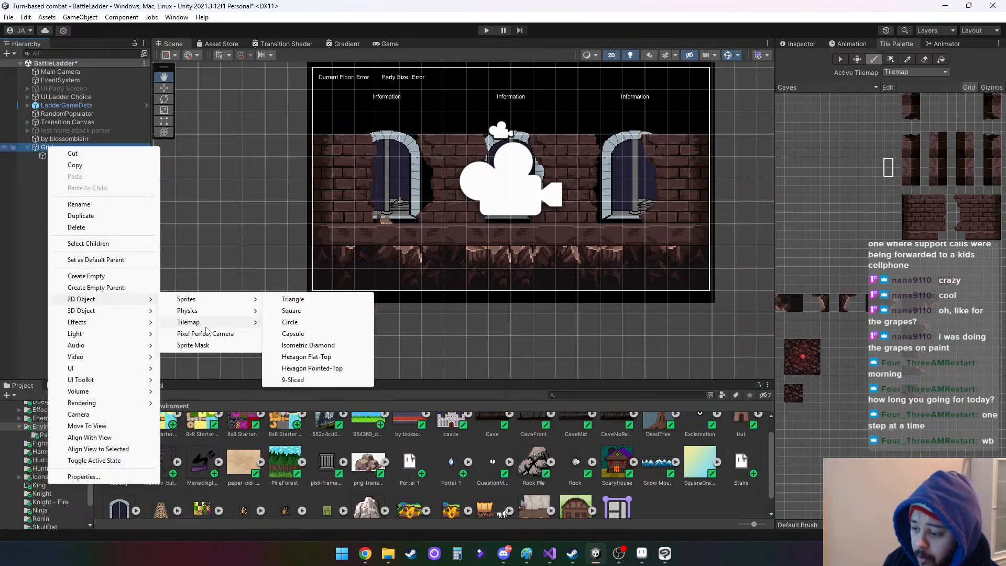
pyautogui.click(298, 322)
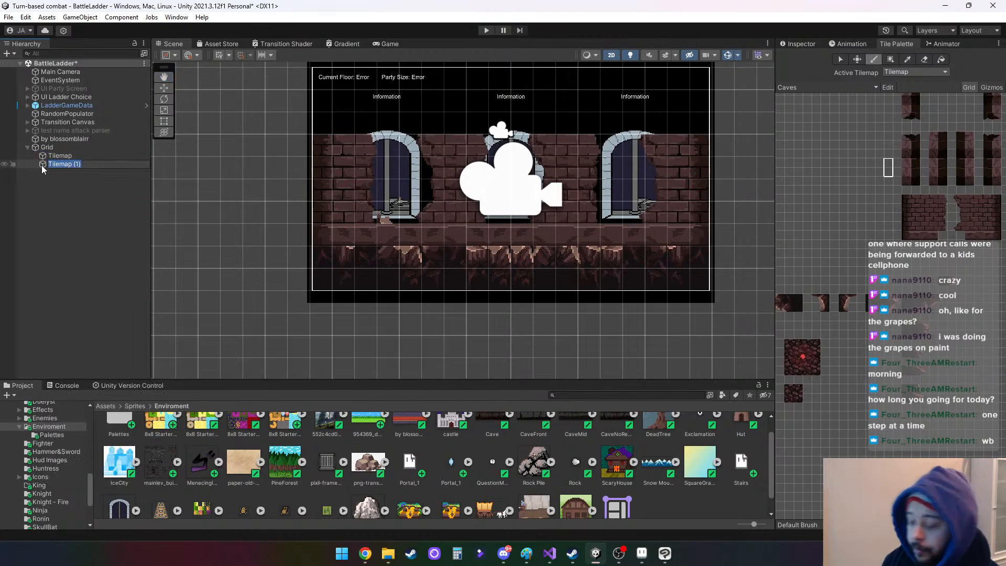
pyautogui.press('BackSpace')
pyautogui.write('For')
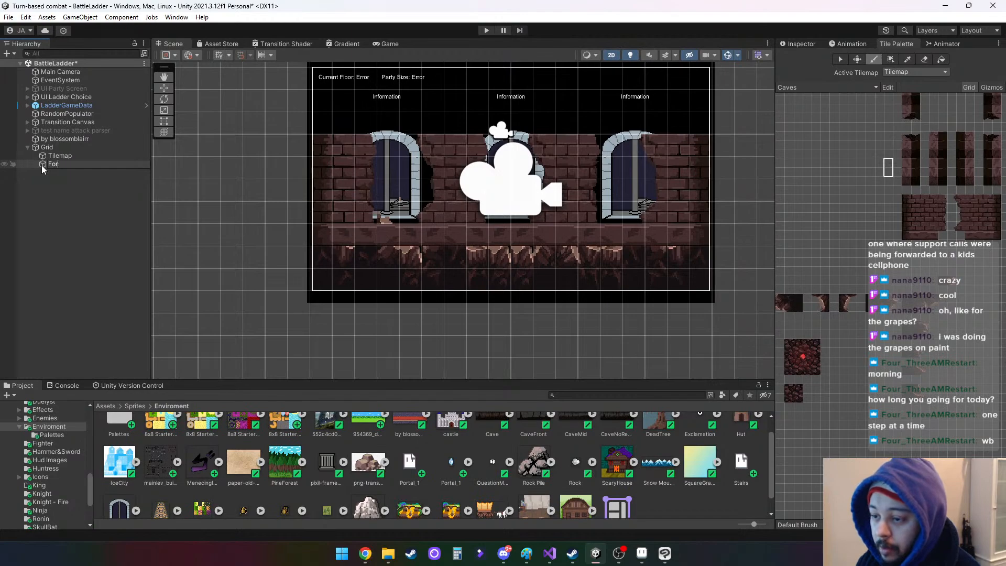
pyautogui.write('ground')
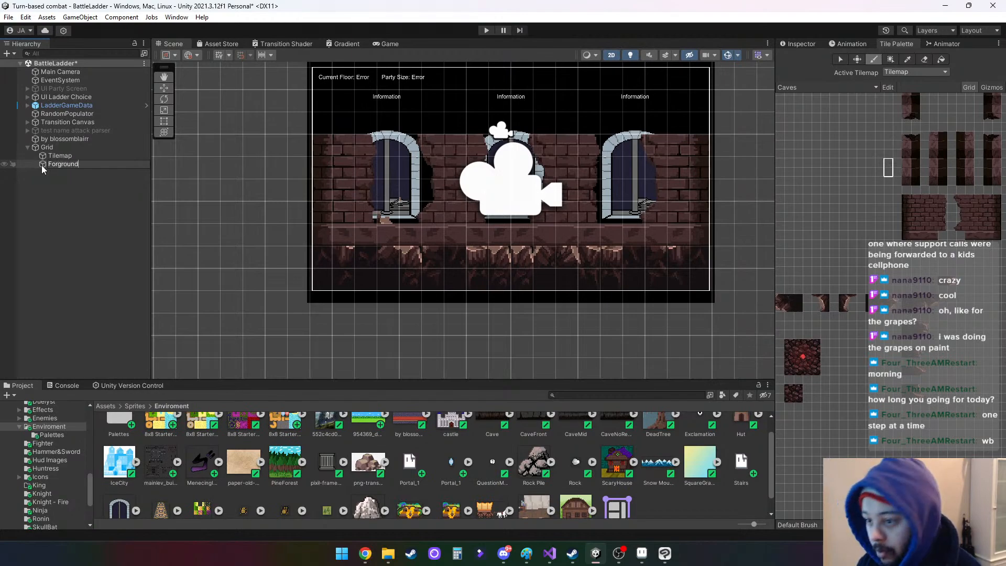
pyautogui.click(79, 193)
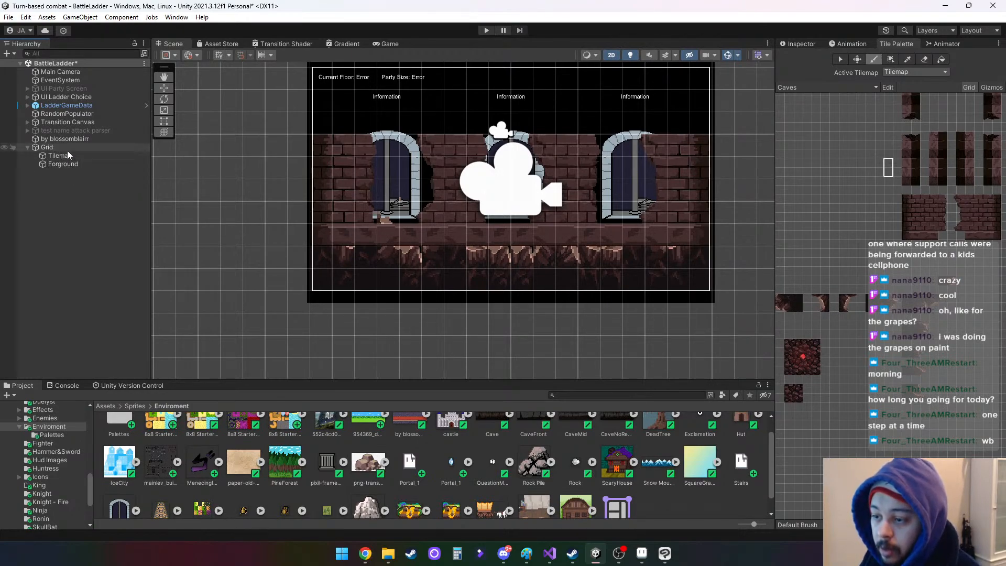
# Rename the original Tilemap under Grid as Midground
pyautogui.click(64, 155)
pyautogui.click(64, 156)
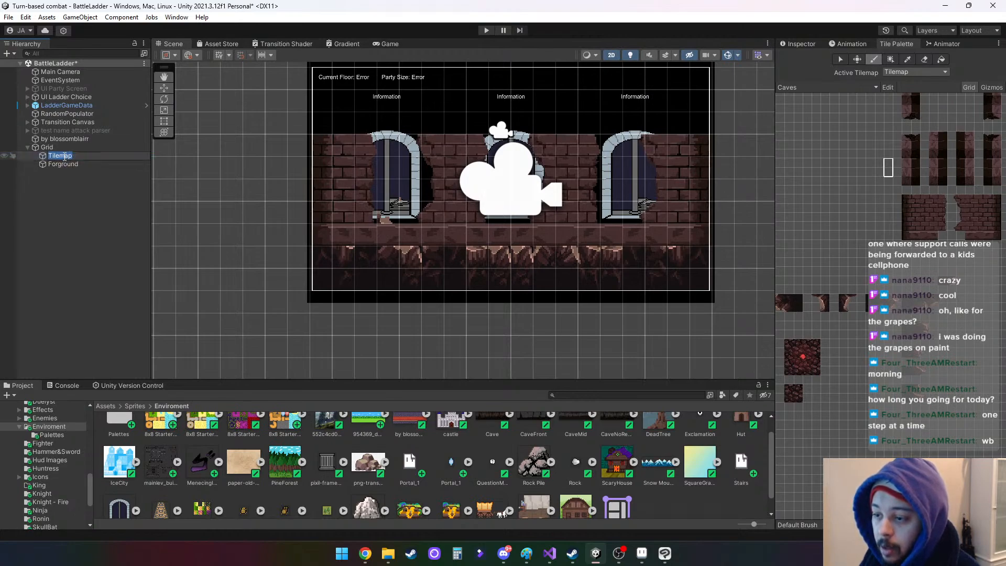
pyautogui.press('BackSpace')
pyautogui.write('Mid')
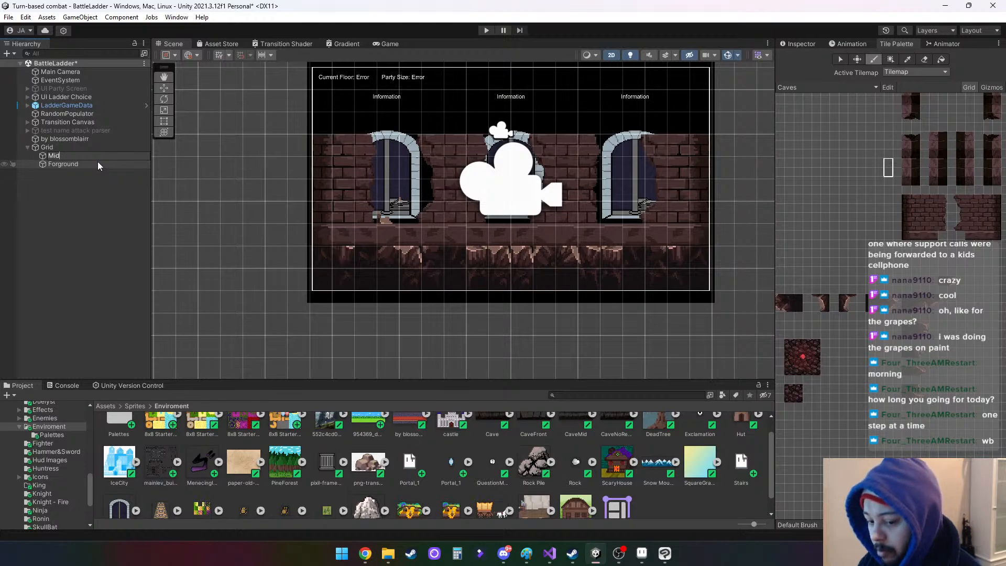
pyautogui.press('BackSpace')
pyautogui.press('BackSpace')
pyautogui.write('idu')
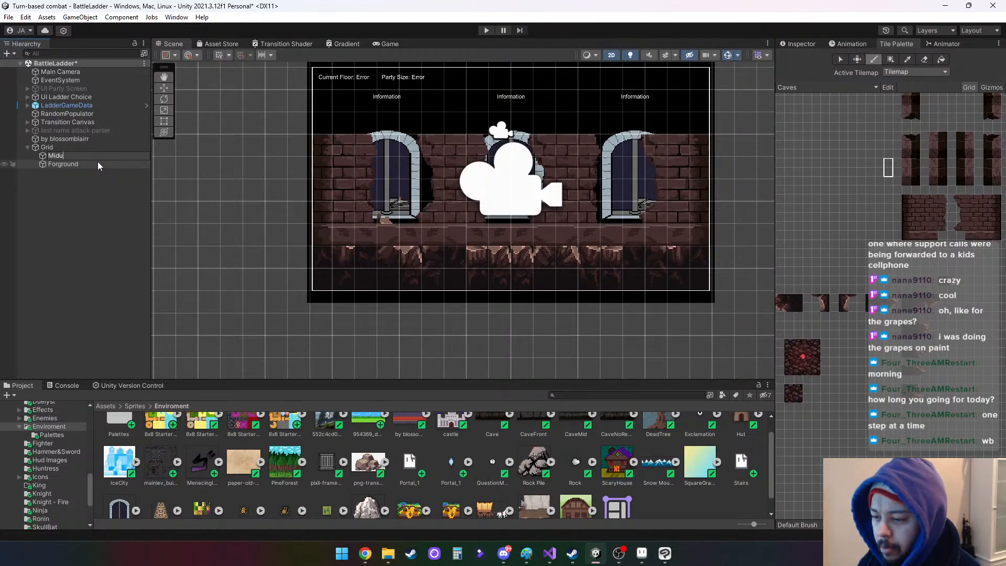
pyautogui.press('BackSpace')
pyautogui.press('BackSpace')
pyautogui.press('BackSpace')
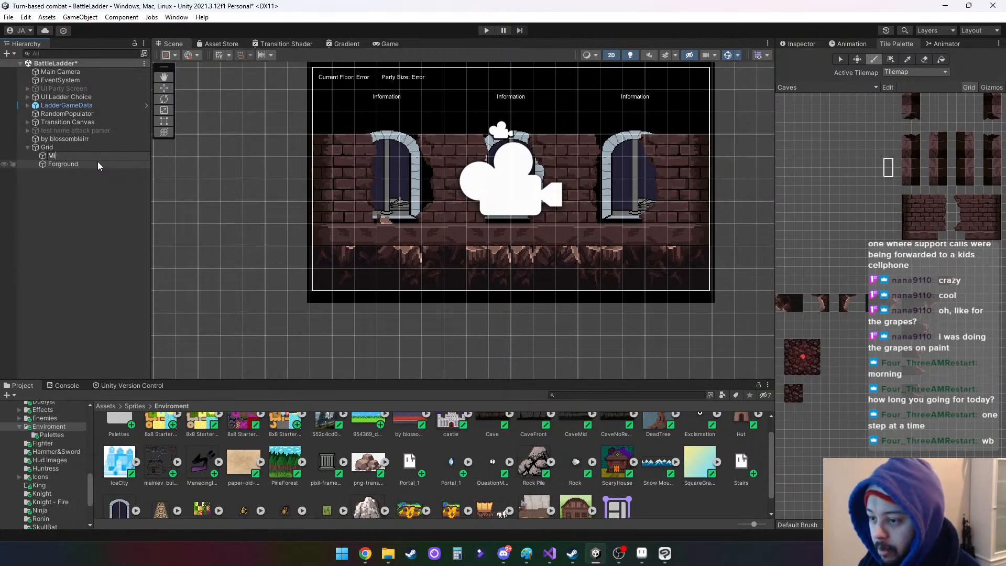
pyautogui.write('edi')
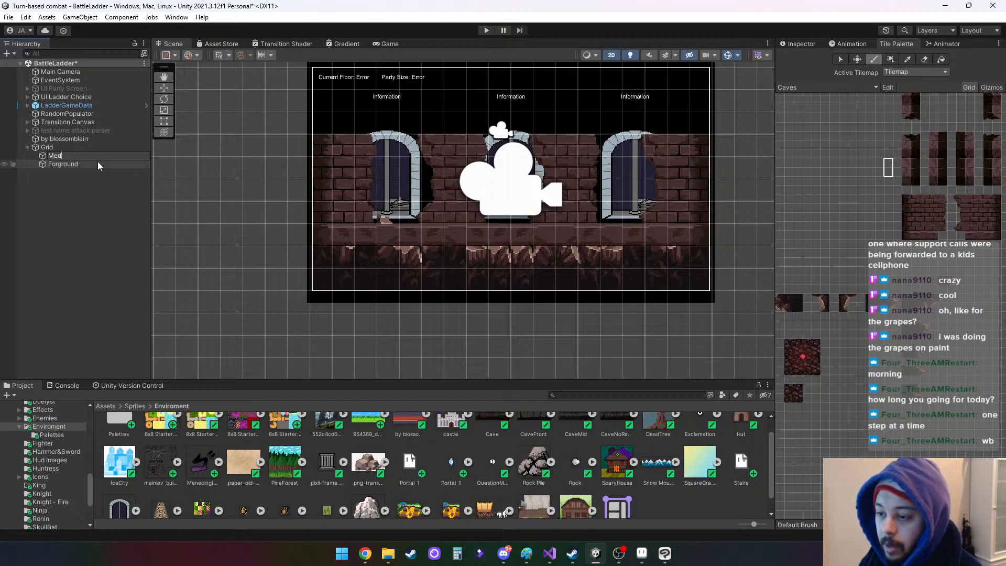
pyautogui.press('BackSpace')
pyautogui.press('BackSpace')
pyautogui.write('idground')
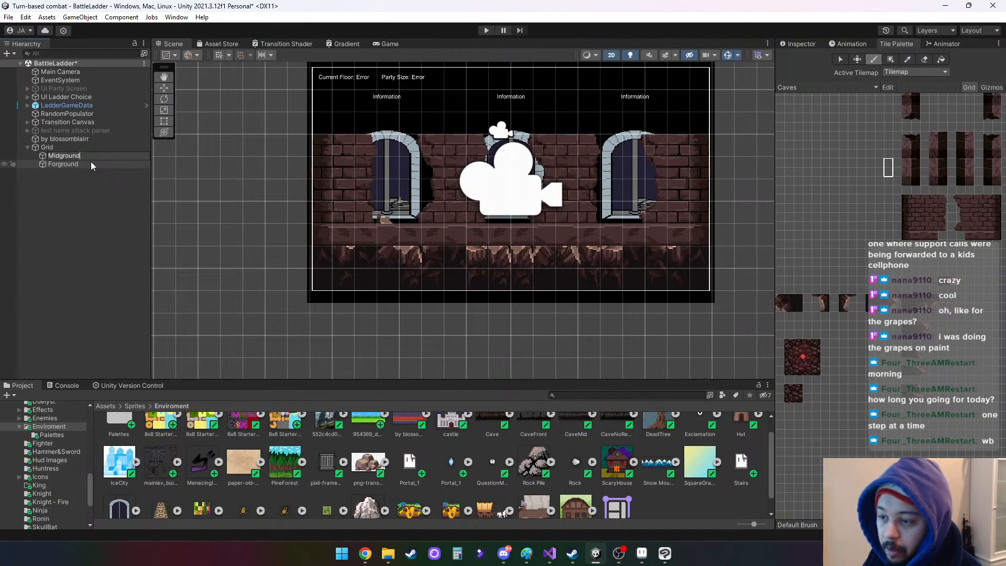
pyautogui.click(52, 183)
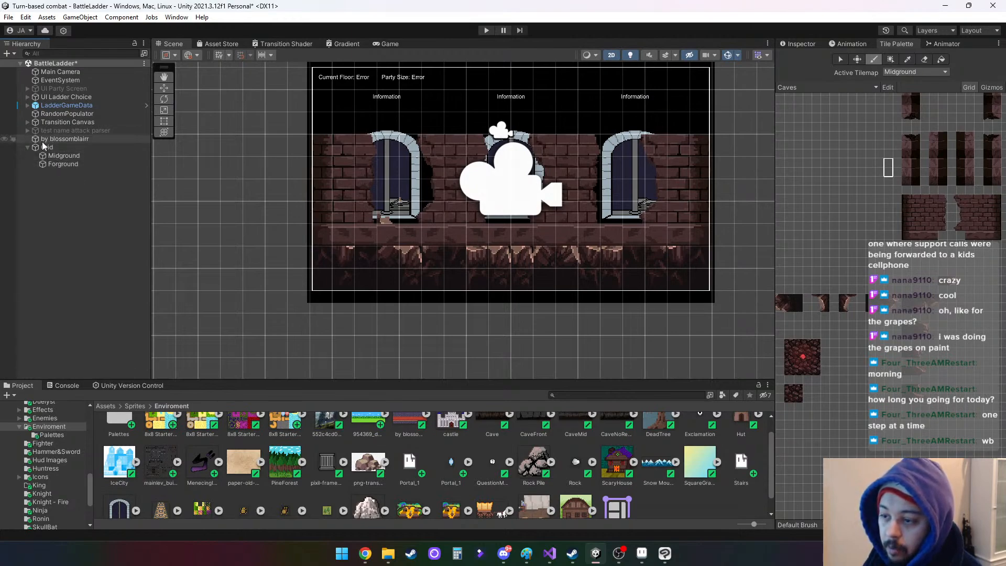
# Examine the Forground and Midground tilemaps' renderer settings, collapsing the Midground tile info list
pyautogui.click(55, 164)
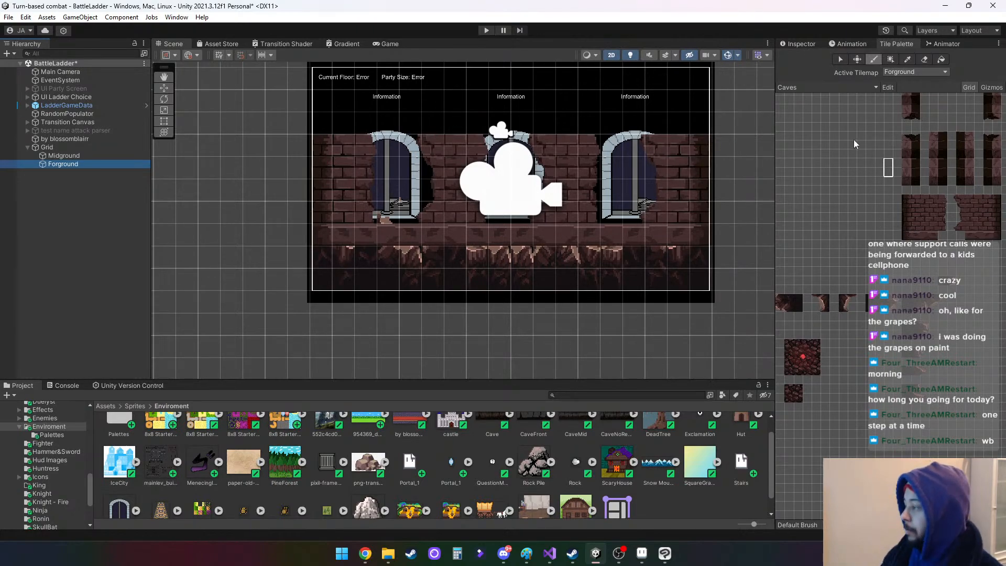
pyautogui.click(797, 41)
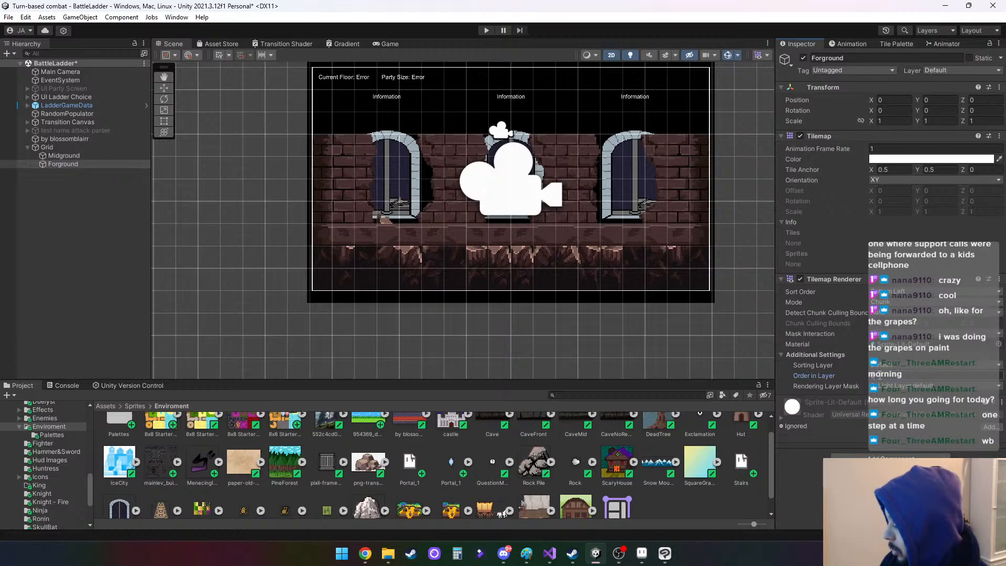
pyautogui.click(55, 155)
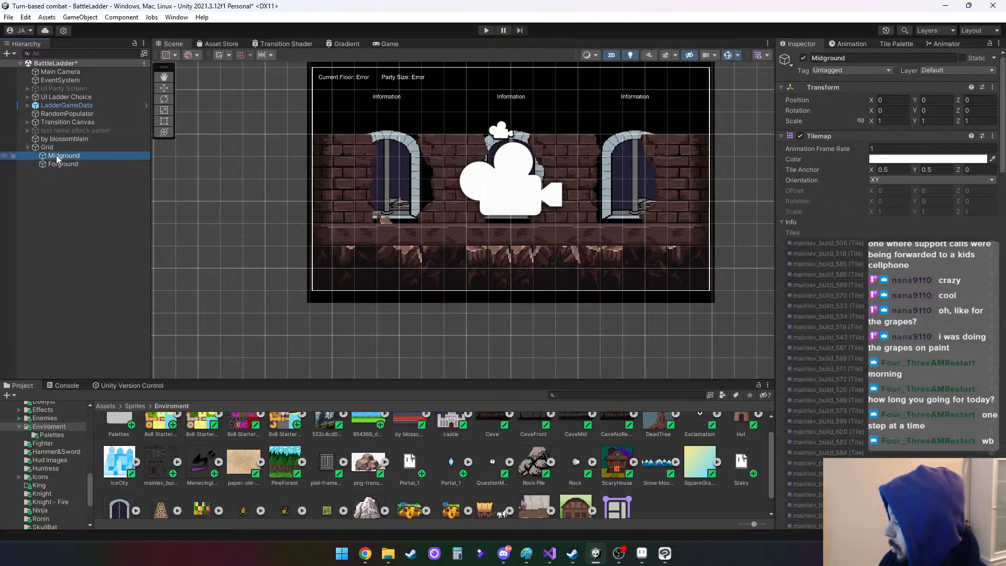
pyautogui.click(781, 222)
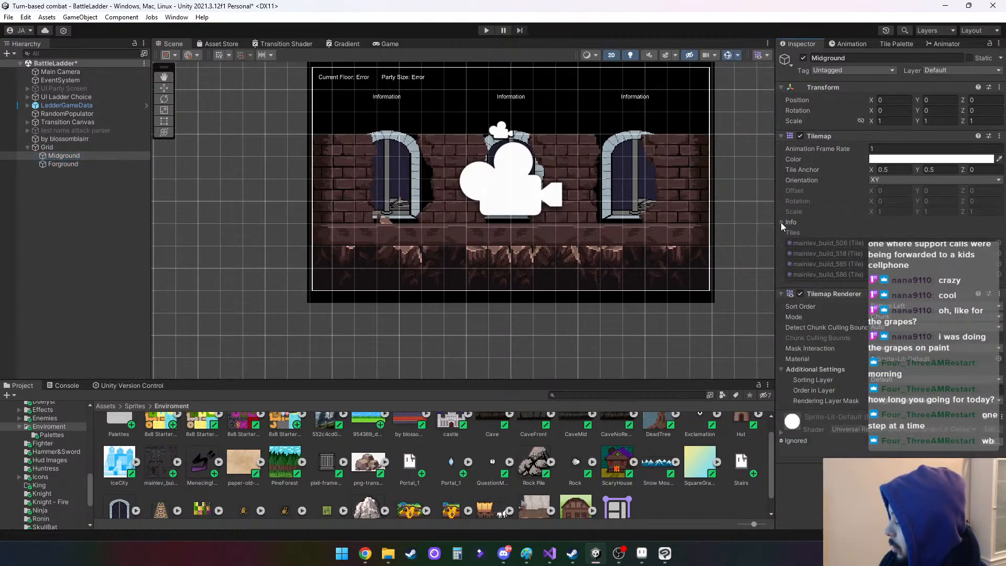
# Add another rectangular tilemap under Grid and name it Background
pyautogui.click(50, 148)
pyautogui.rightClick(51, 147)
pyautogui.moveTo(84, 301)
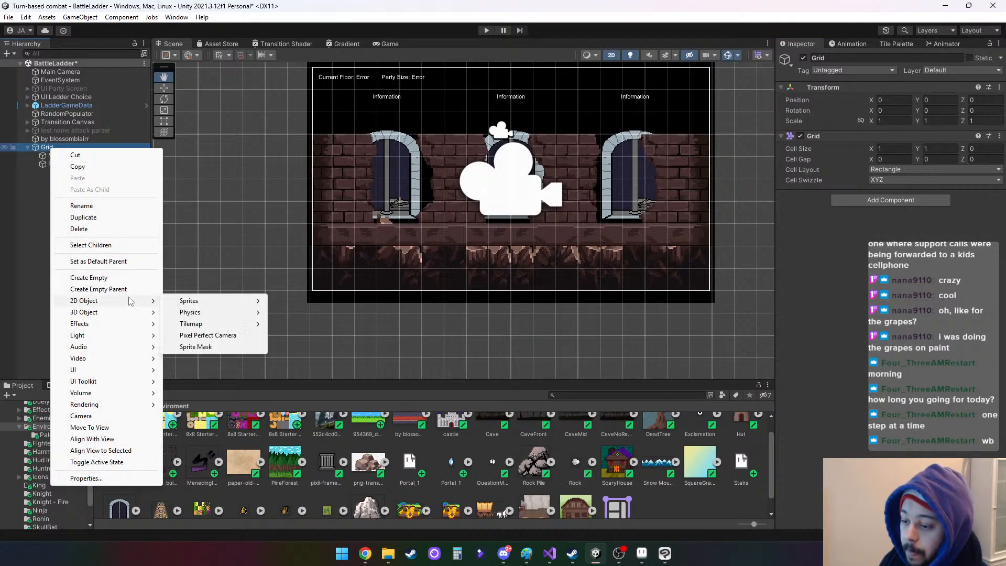
pyautogui.moveTo(220, 324)
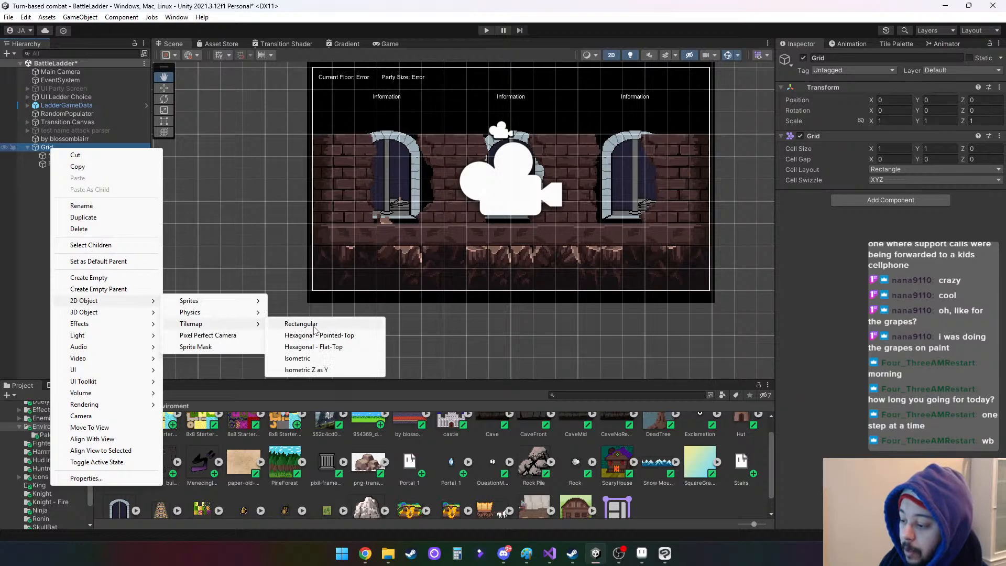
pyautogui.click(293, 323)
pyautogui.write('Ba')
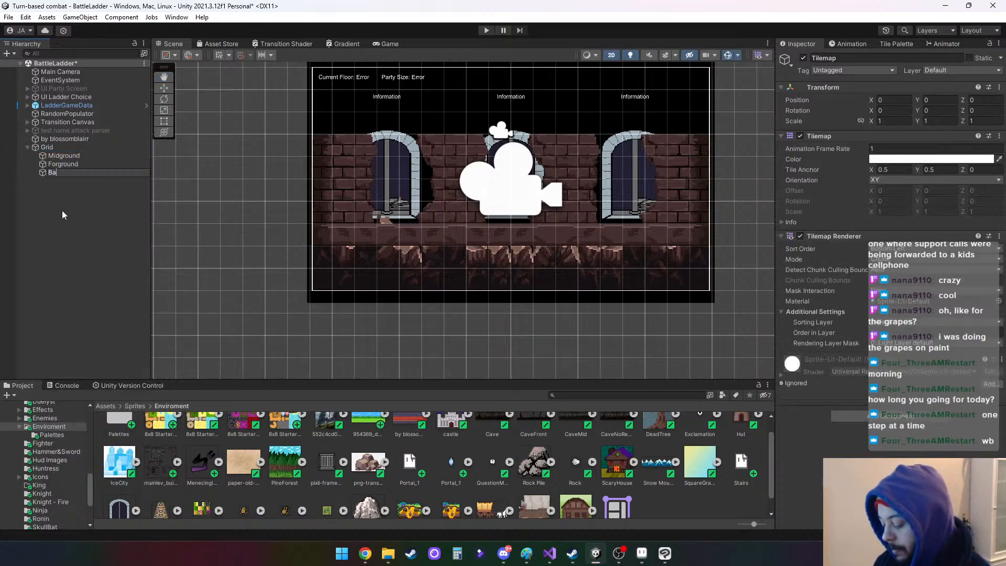
pyautogui.write('ckground')
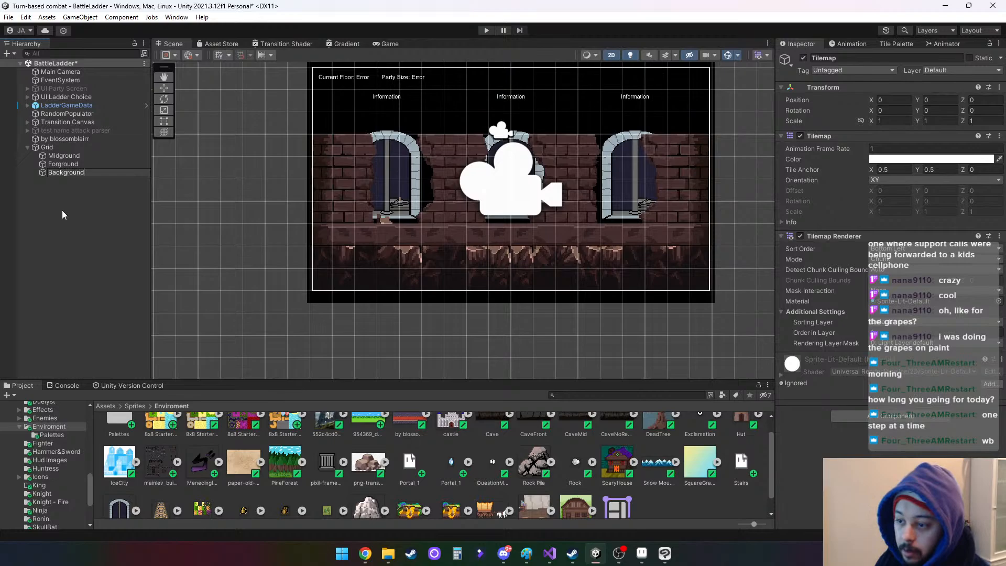
pyautogui.click(38, 180)
# Move the Background tilemap above Midground within Grid, and select the Forground tilemap
pyautogui.moveTo(42, 172); pyautogui.dragTo(47, 156)
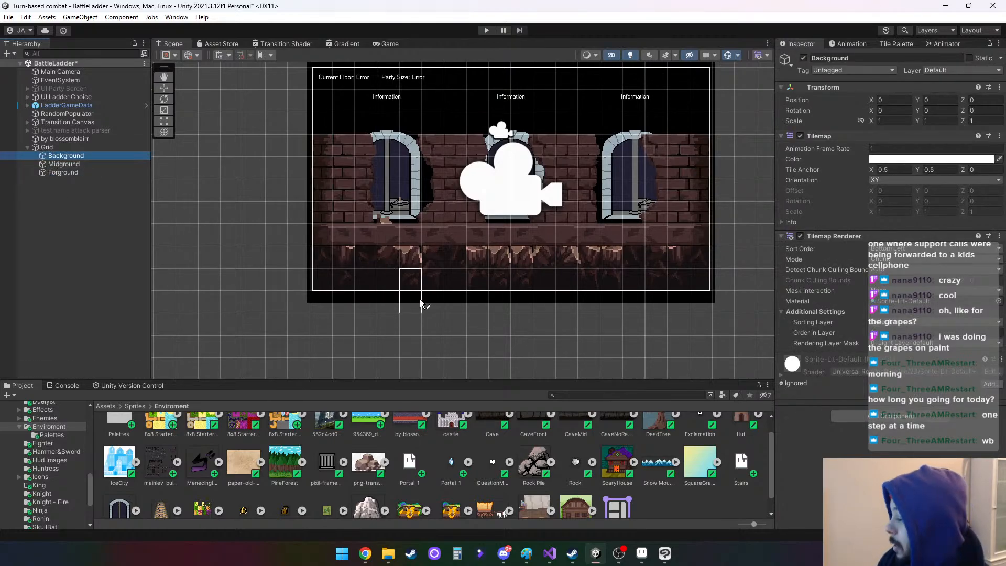
pyautogui.click(71, 174)
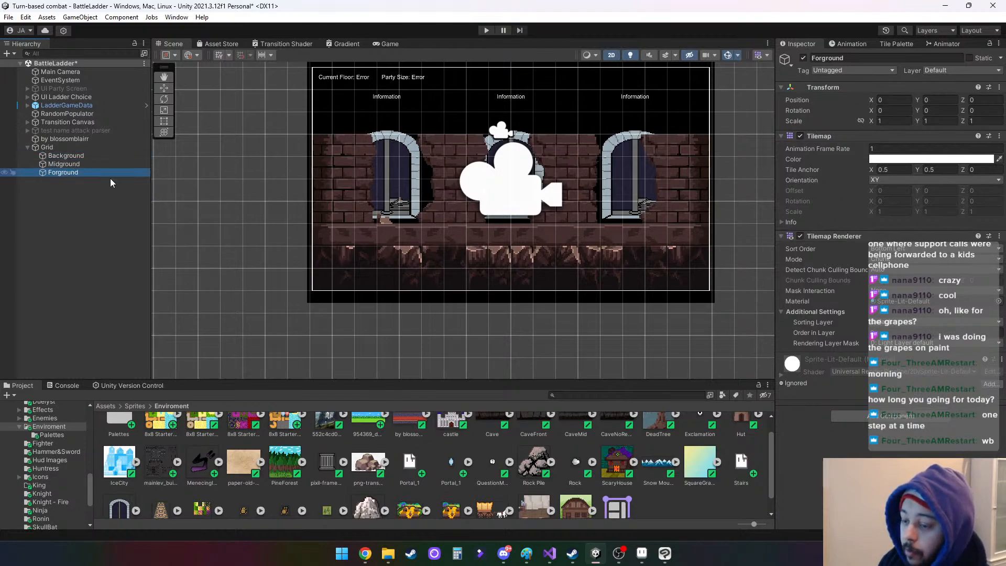
# Paint tall sloping rock tiles from the Caves palette at both ends of the ledge on the Forground tilemap
pyautogui.click(896, 46)
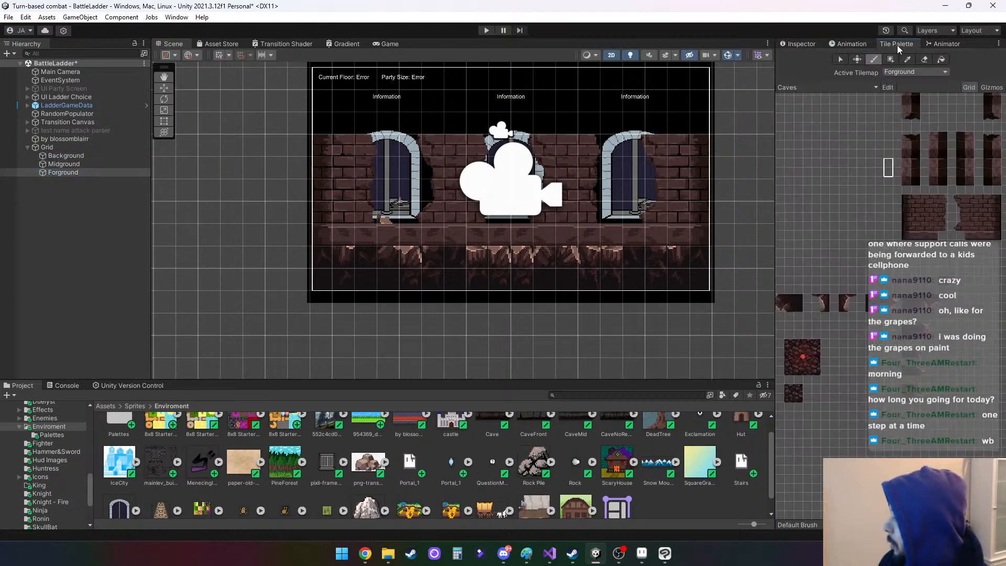
pyautogui.scroll(-5, 847, 378)
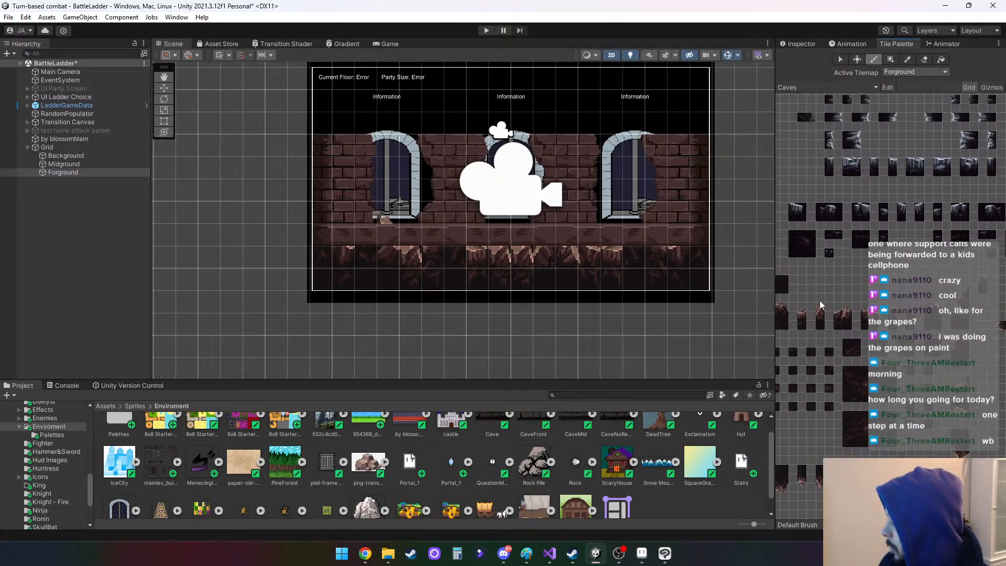
pyautogui.moveTo(820, 304); pyautogui.dragTo(936, 290, button='middle')
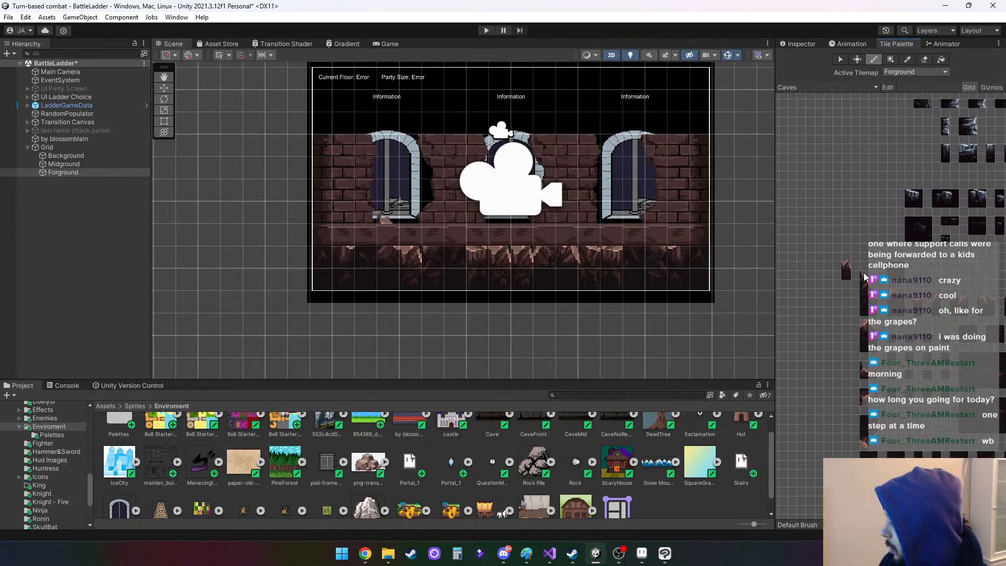
pyautogui.moveTo(865, 277); pyautogui.dragTo(872, 315)
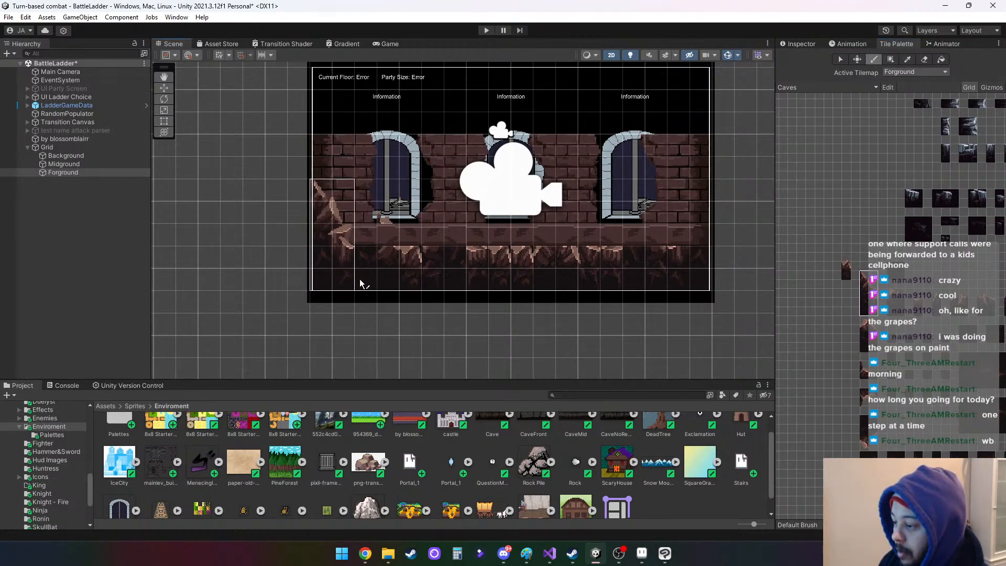
pyautogui.moveTo(863, 279); pyautogui.dragTo(700, 277, button='middle')
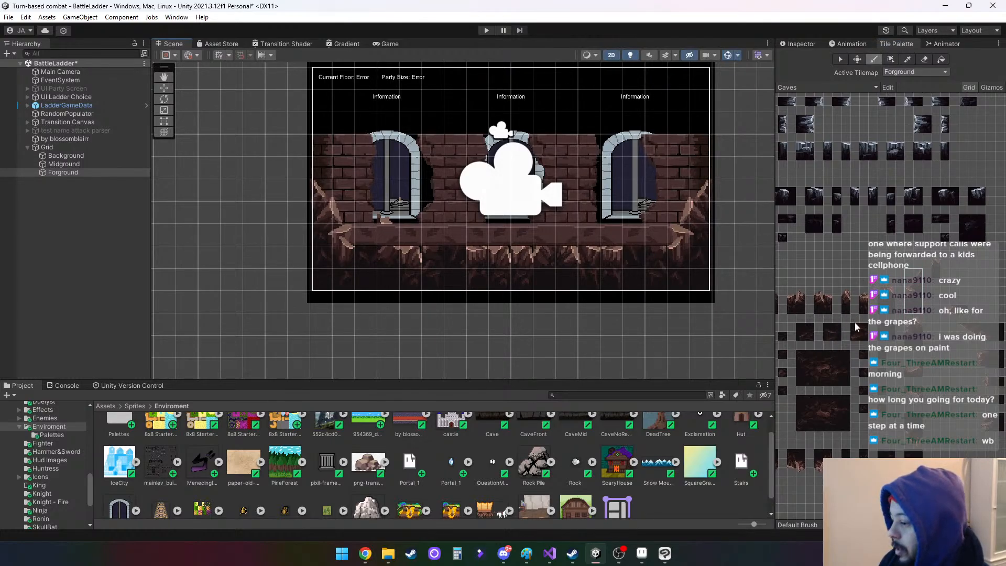
# Fill the gaps in the ledge's jagged rock face with more Caves rock tiles on the Forground tilemap
pyautogui.click(859, 295)
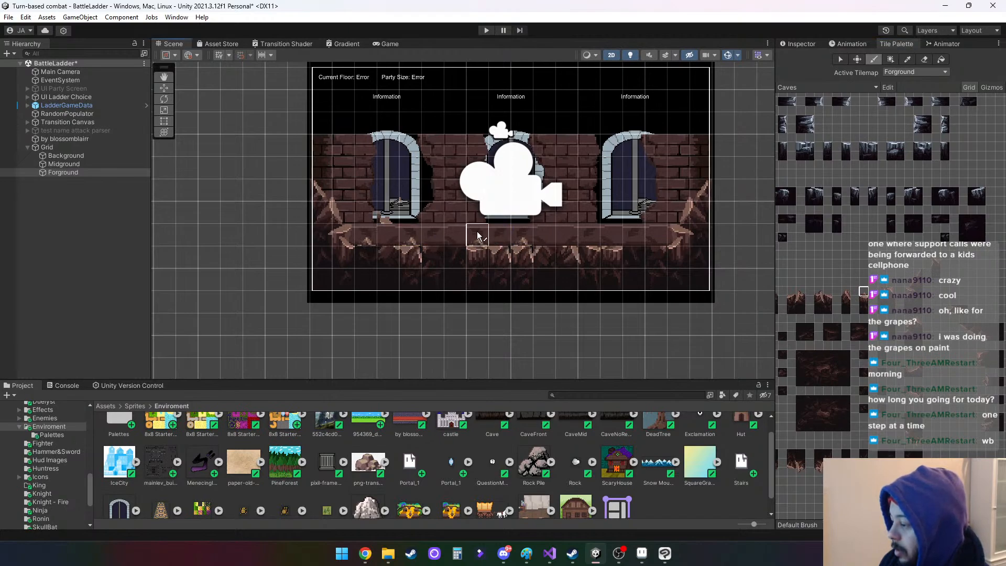
pyautogui.click(821, 293)
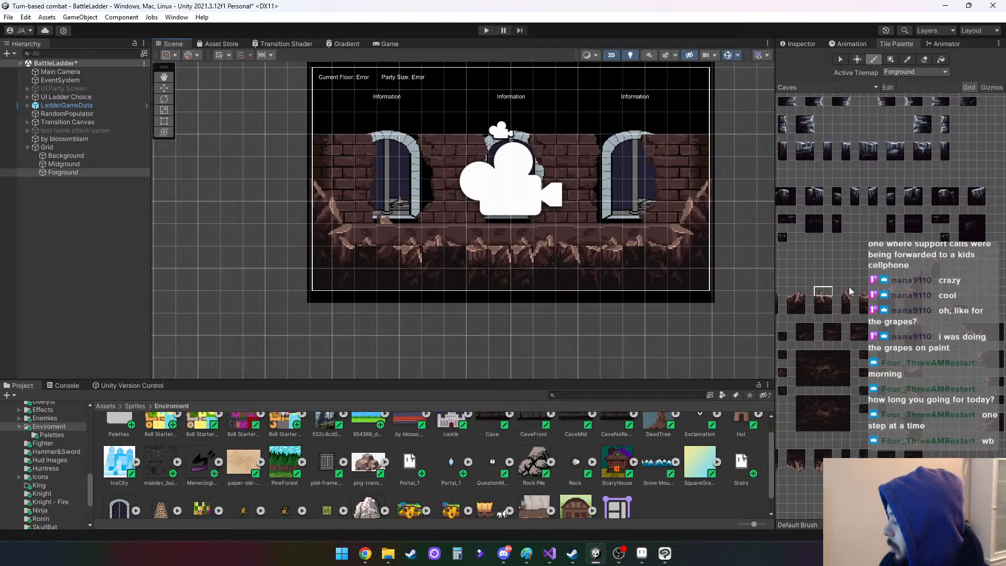
pyautogui.press('i')
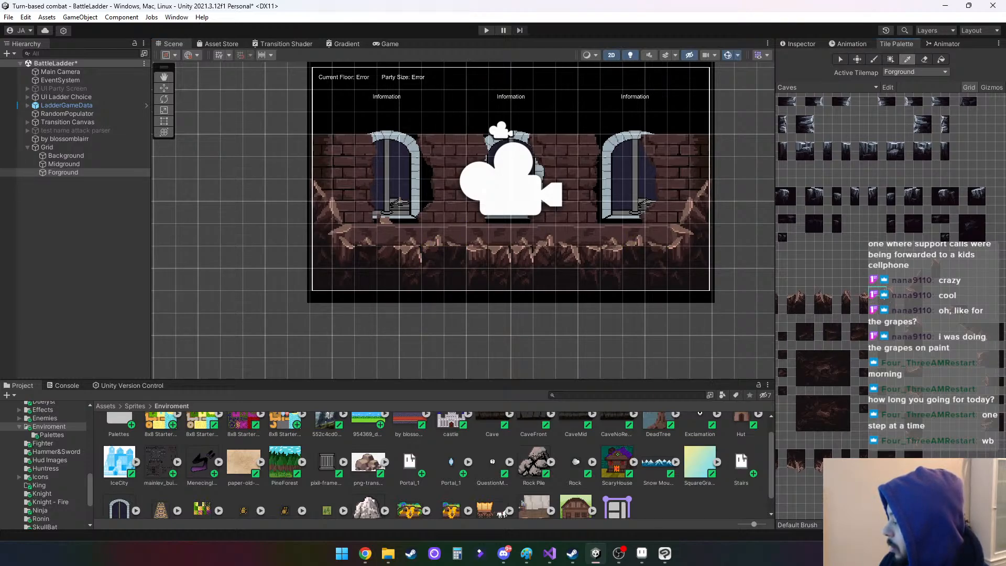
pyautogui.press('b')
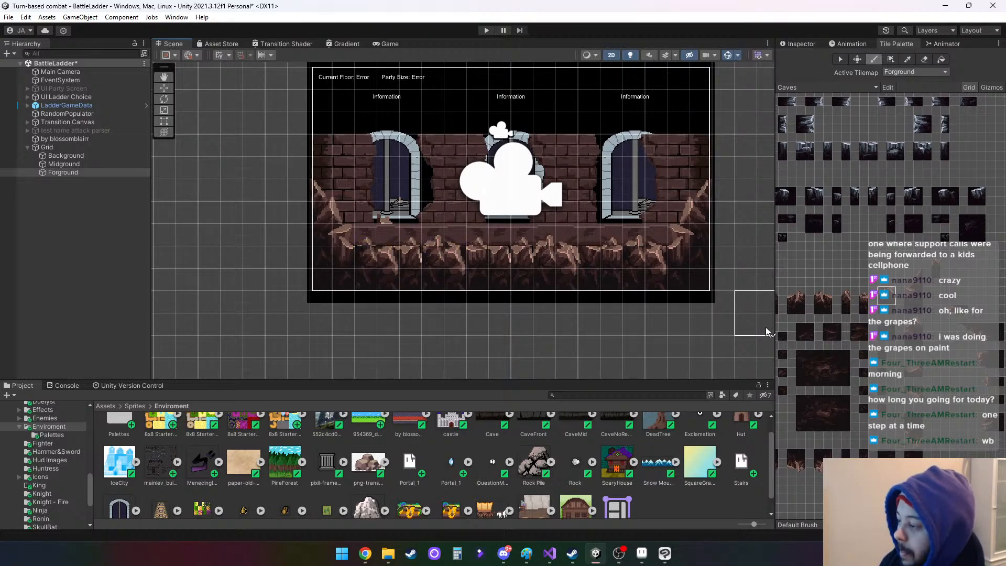
# Find the framed wooden panel in the Caves palette and pick it as the brush tile
pyautogui.moveTo(833, 248); pyautogui.dragTo(755, 275, button='middle')
pyautogui.scroll(-2, 926, 281)
pyautogui.scroll(-1, 926, 278)
pyautogui.moveTo(934, 422); pyautogui.dragTo(792, 340, button='middle')
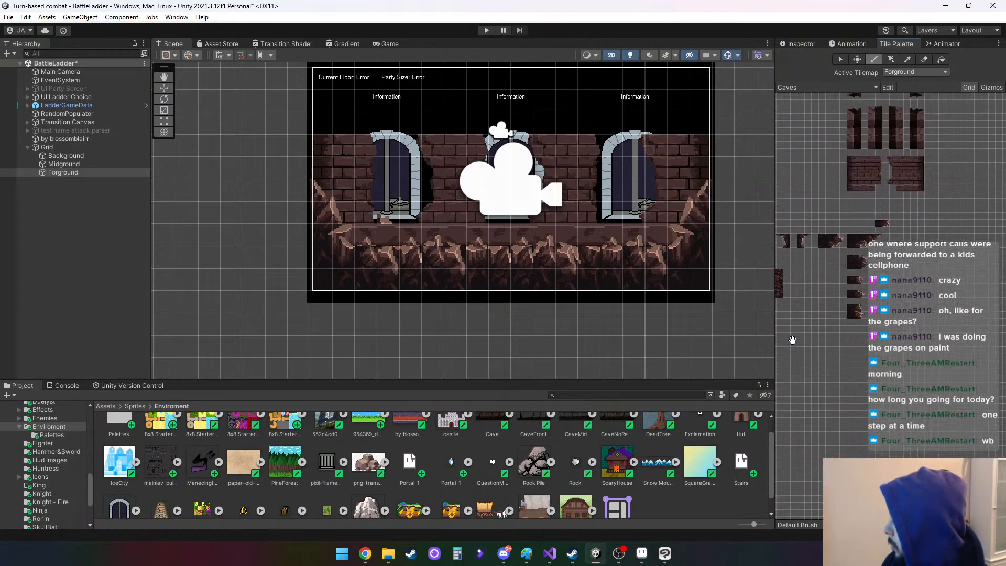
pyautogui.moveTo(928, 271); pyautogui.dragTo(955, 391, button='middle')
pyautogui.moveTo(871, 219); pyautogui.dragTo(860, 313, button='middle')
pyautogui.scroll(-1, 813, 310)
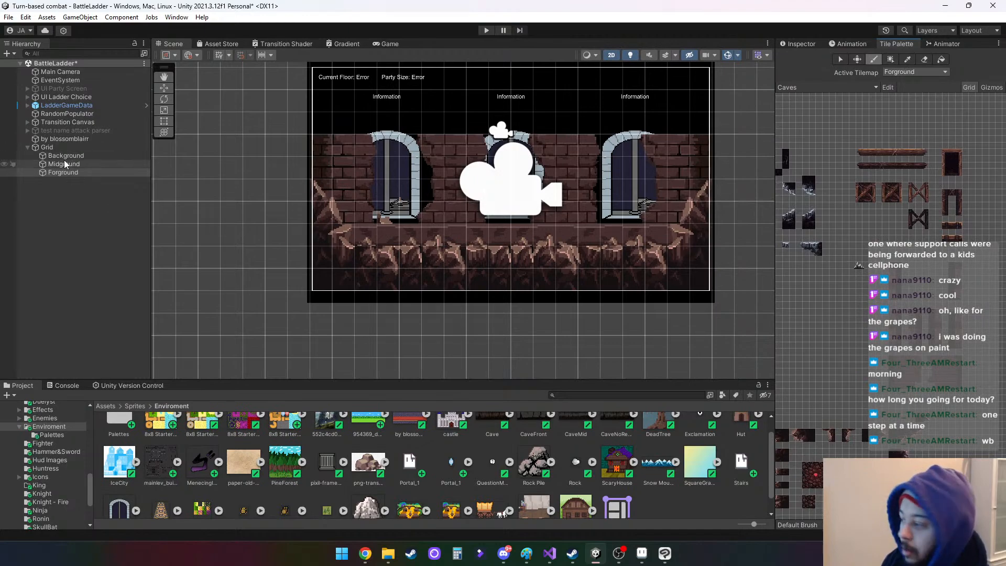
pyautogui.click(949, 160)
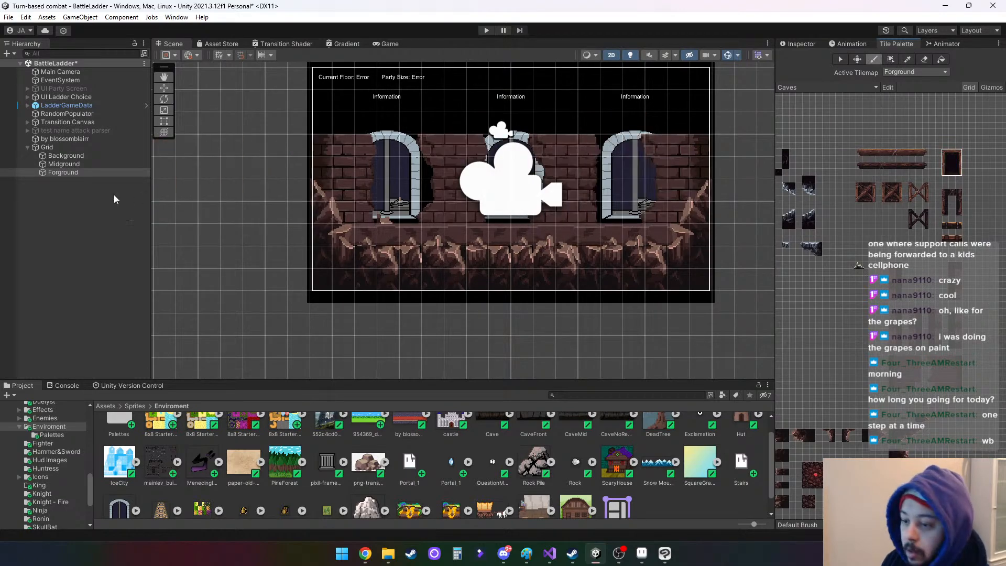
# Paint the wooden door frame tiles over the stone-arched doorways on the Background tilemap
pyautogui.click(66, 155)
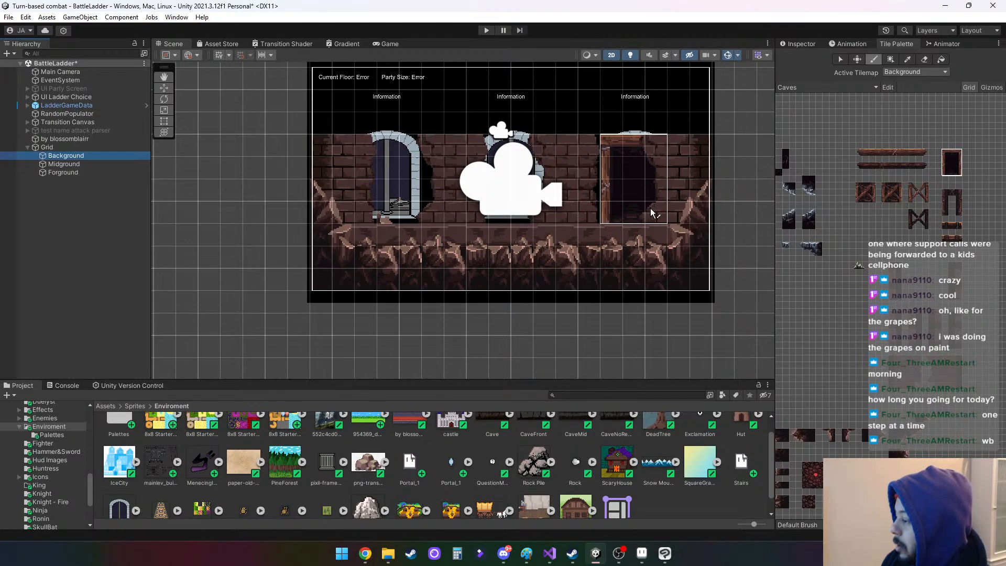
pyautogui.click(651, 209)
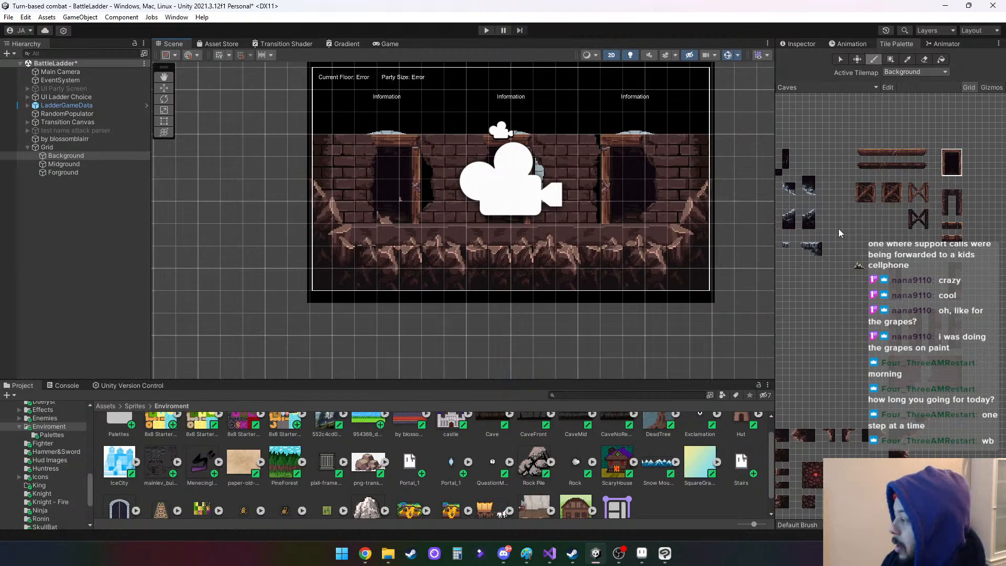
# Erase the Midground brick tiles that cover the sides of the wooden door frames
pyautogui.scroll(2, 470, 190)
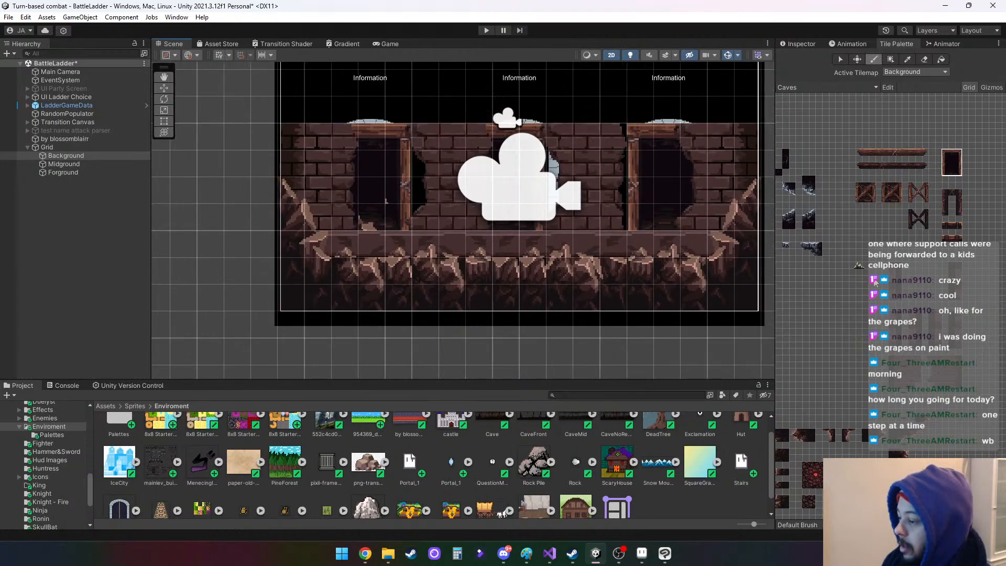
pyautogui.click(65, 164)
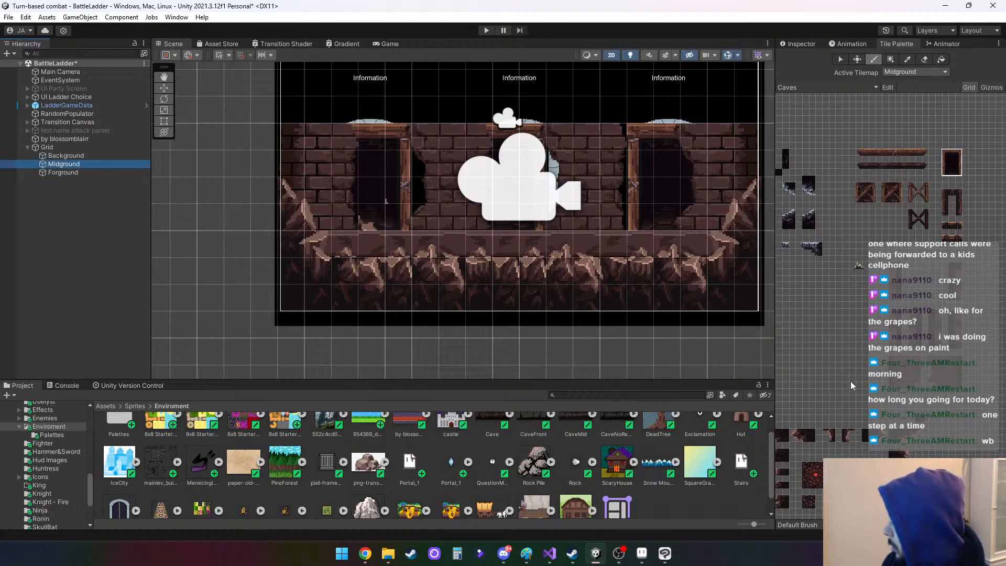
pyautogui.click(919, 362)
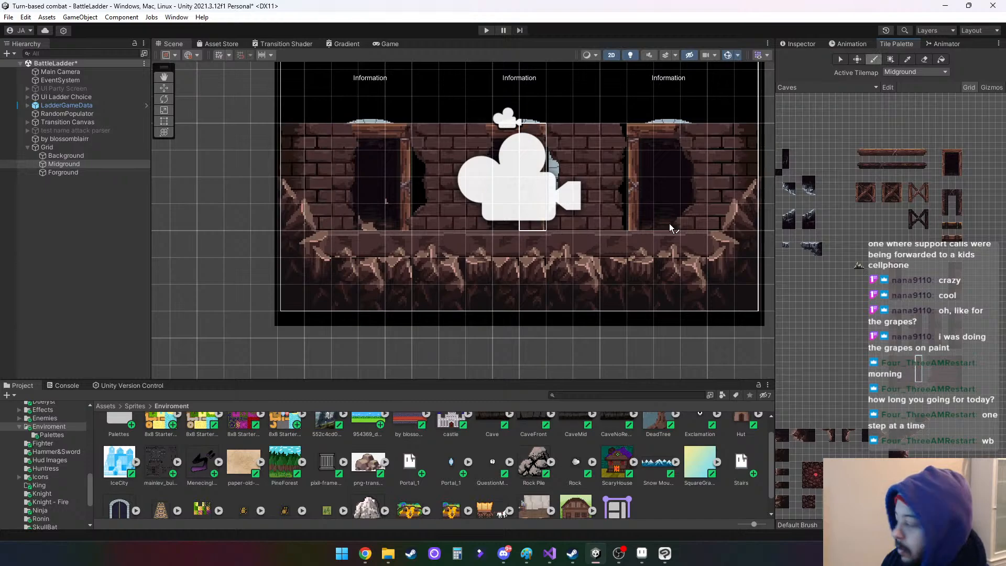
pyautogui.click(925, 59)
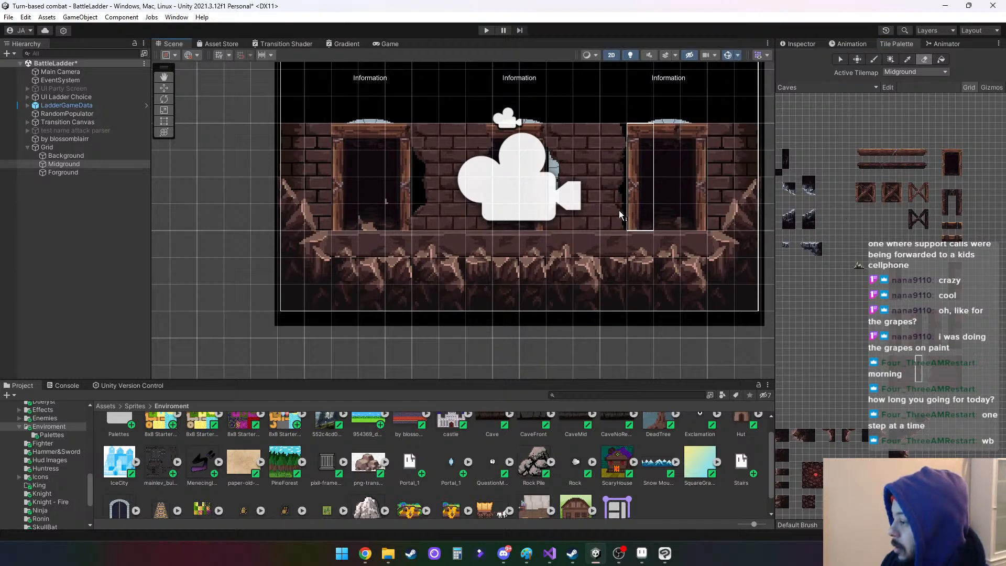
pyautogui.scroll(2, 500, 203)
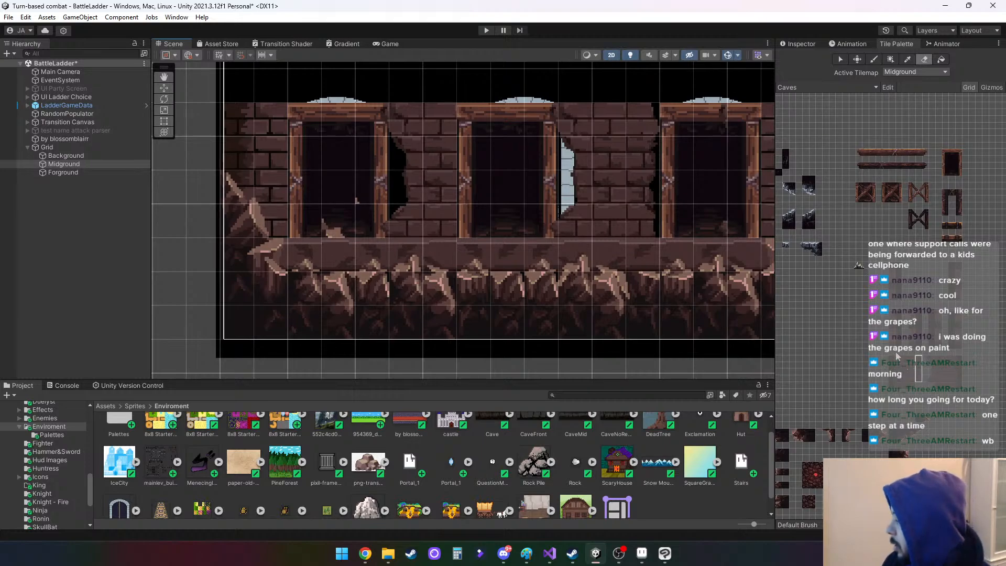
# Browse the Caves palette for a wall tile that can cover the gap beside the middle door on the Midground tilemap
pyautogui.click(949, 172)
pyautogui.scroll(6, 949, 174)
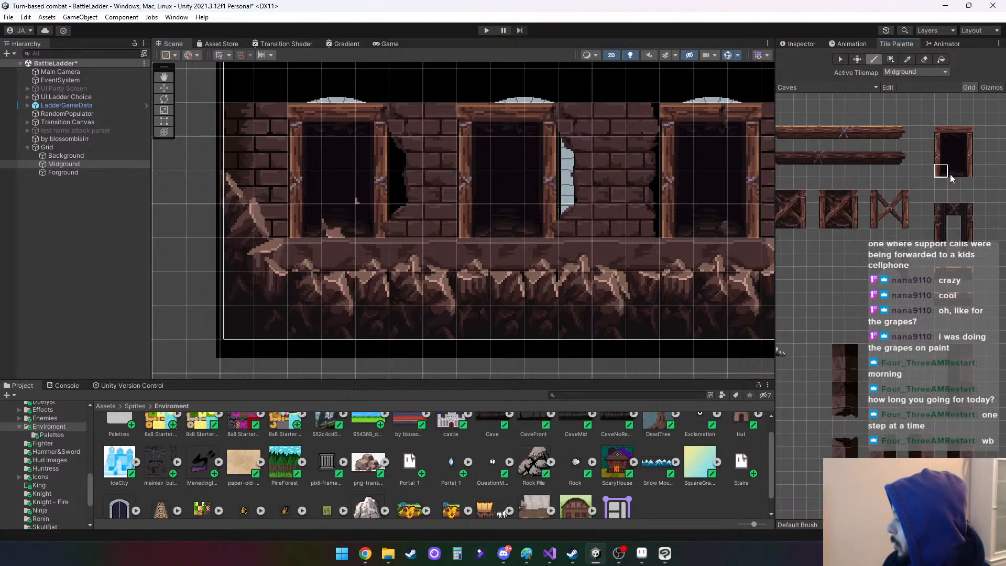
pyautogui.scroll(-5, 924, 205)
pyautogui.moveTo(835, 294); pyautogui.dragTo(859, 335, button='middle')
pyautogui.moveTo(945, 303); pyautogui.dragTo(819, 330, button='middle')
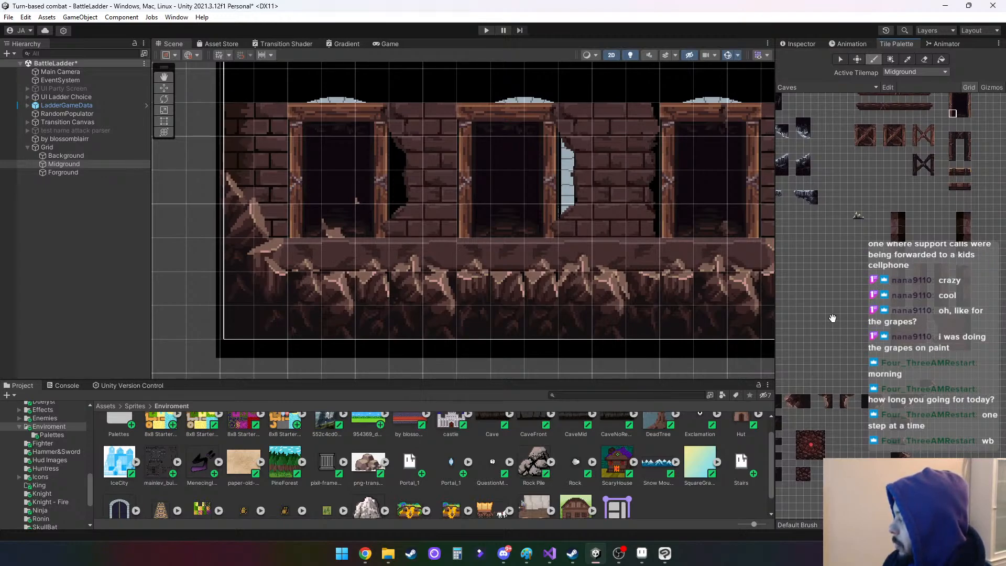
pyautogui.scroll(5, 832, 318)
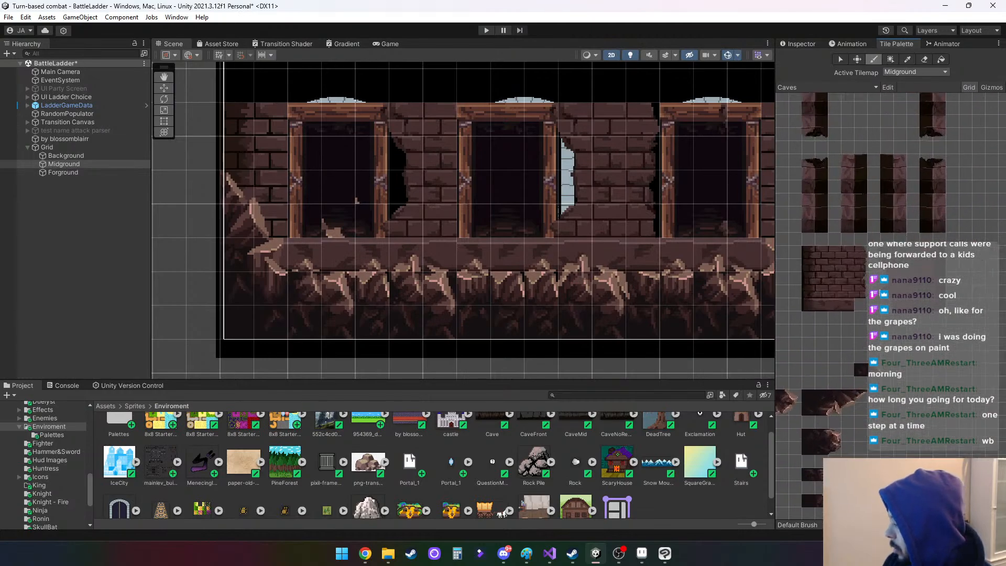
pyautogui.scroll(5, 865, 254)
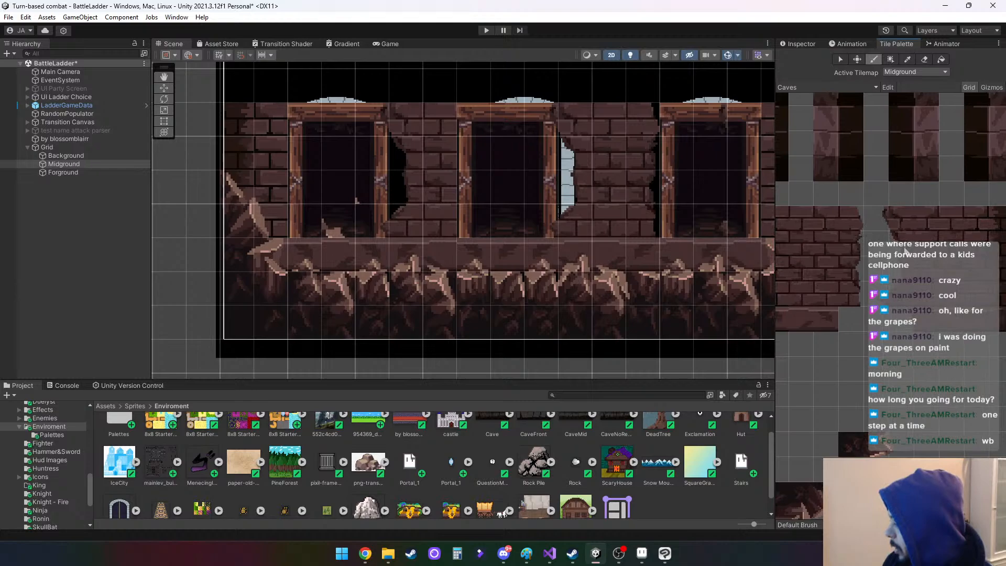
pyautogui.moveTo(905, 246); pyautogui.dragTo(908, 272)
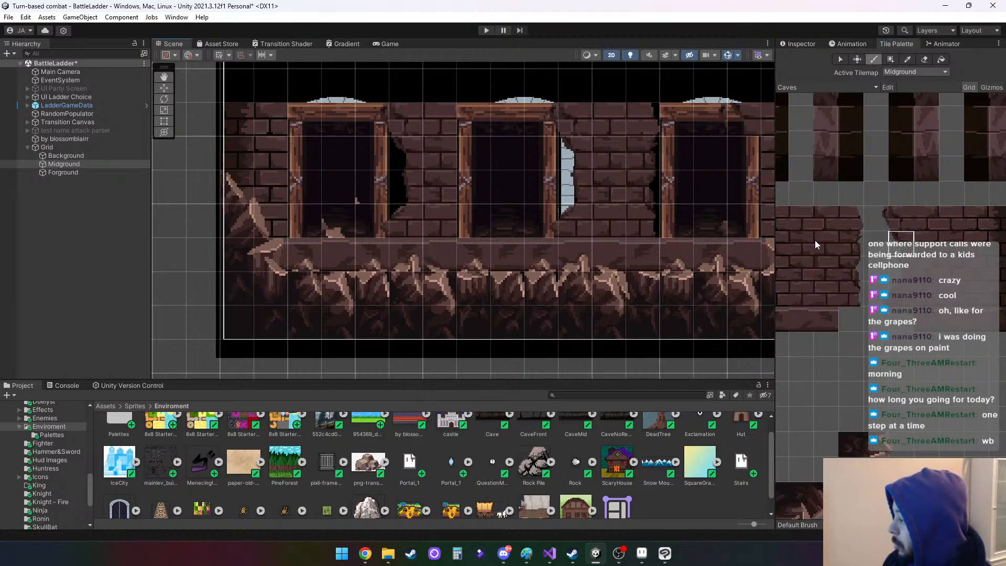
pyautogui.click(891, 296)
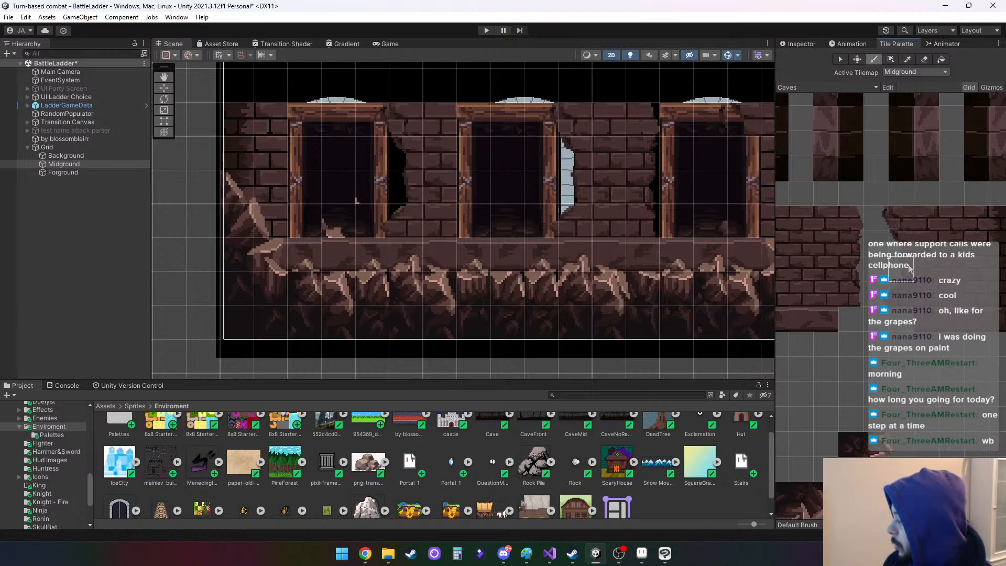
pyautogui.scroll(-3, 849, 309)
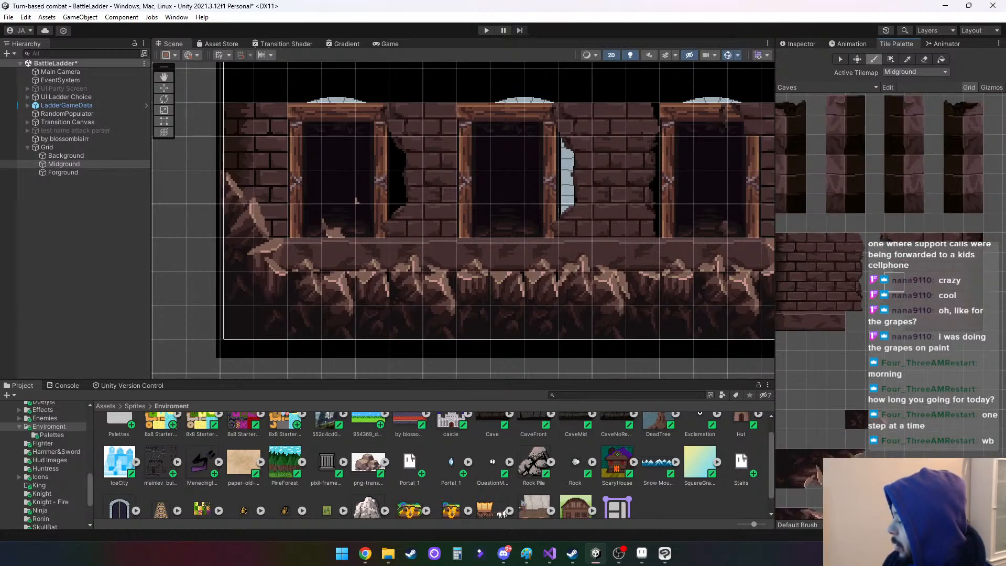
pyautogui.scroll(-4, 970, 304)
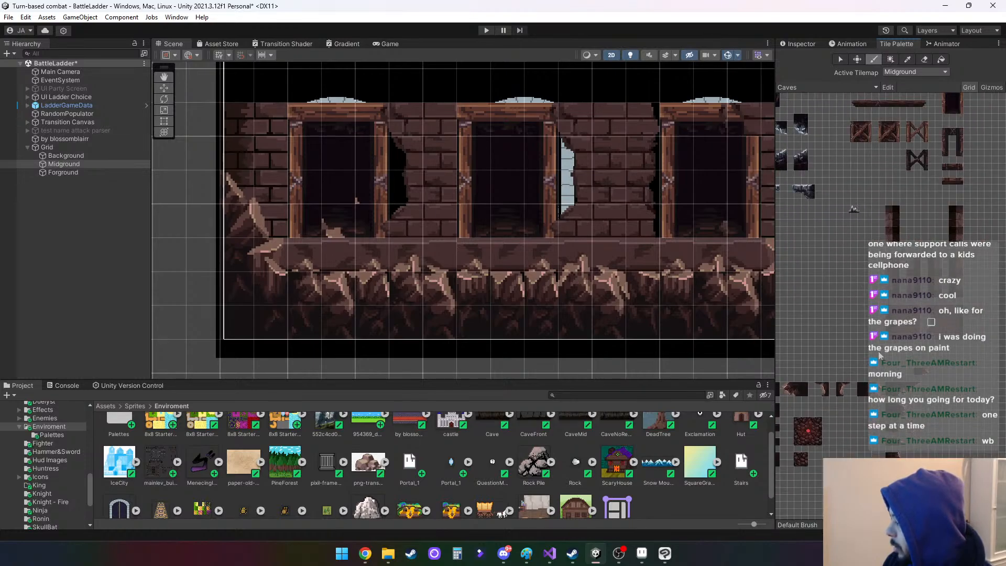
pyautogui.scroll(2, 975, 313)
pyautogui.scroll(-3, 934, 304)
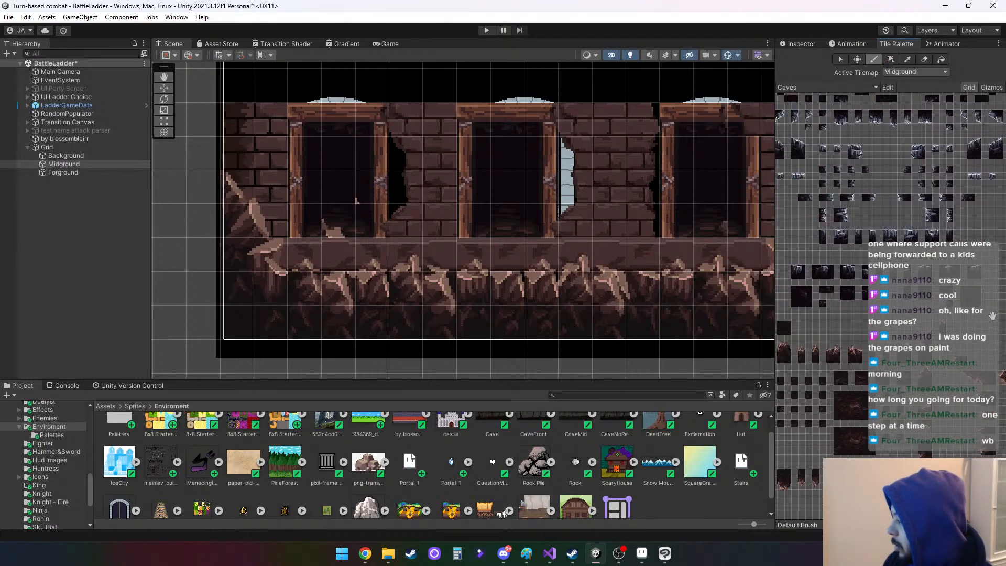
pyautogui.moveTo(990, 317); pyautogui.dragTo(803, 303, button='middle')
pyautogui.scroll(2, 803, 306)
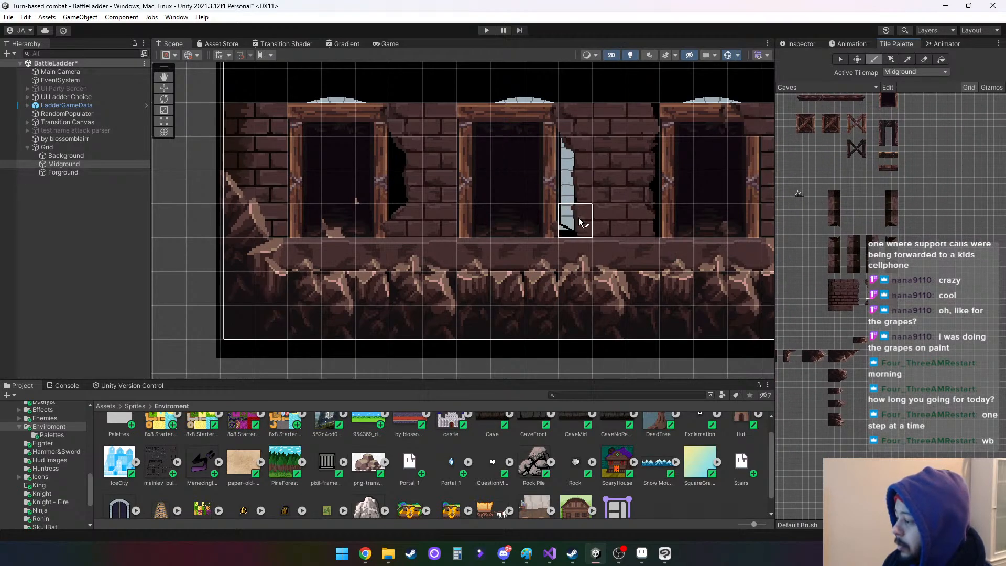
# Fill the wall gaps beside the wooden doors with a dark rock tile on the Background tilemap
pyautogui.click(65, 156)
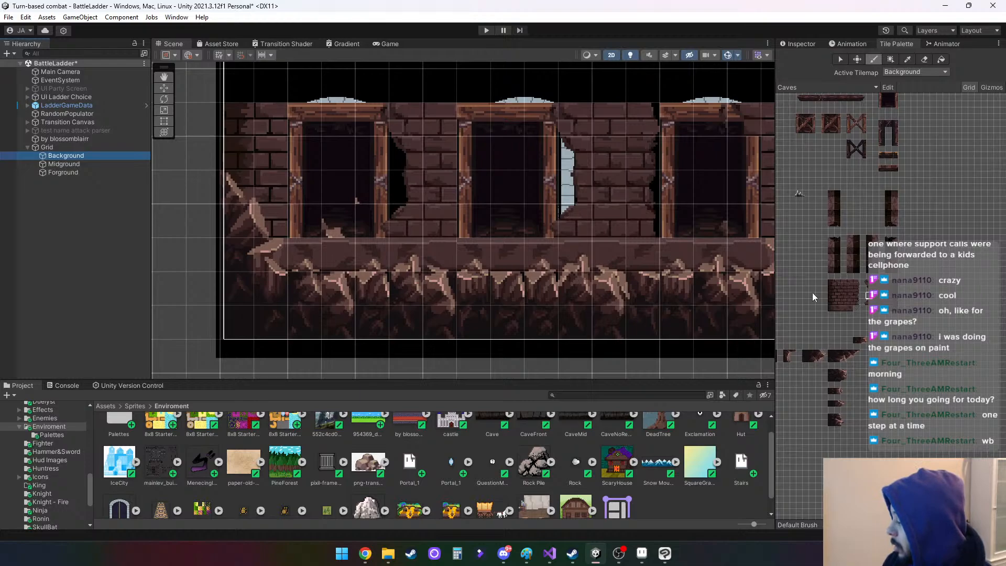
pyautogui.scroll(-5, 812, 313)
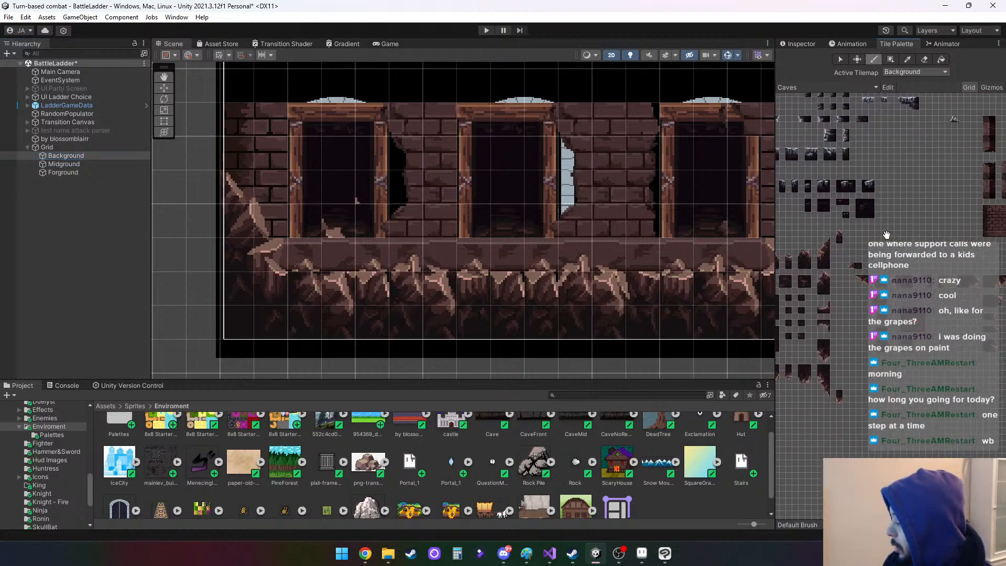
pyautogui.moveTo(860, 320); pyautogui.dragTo(909, 329, button='middle')
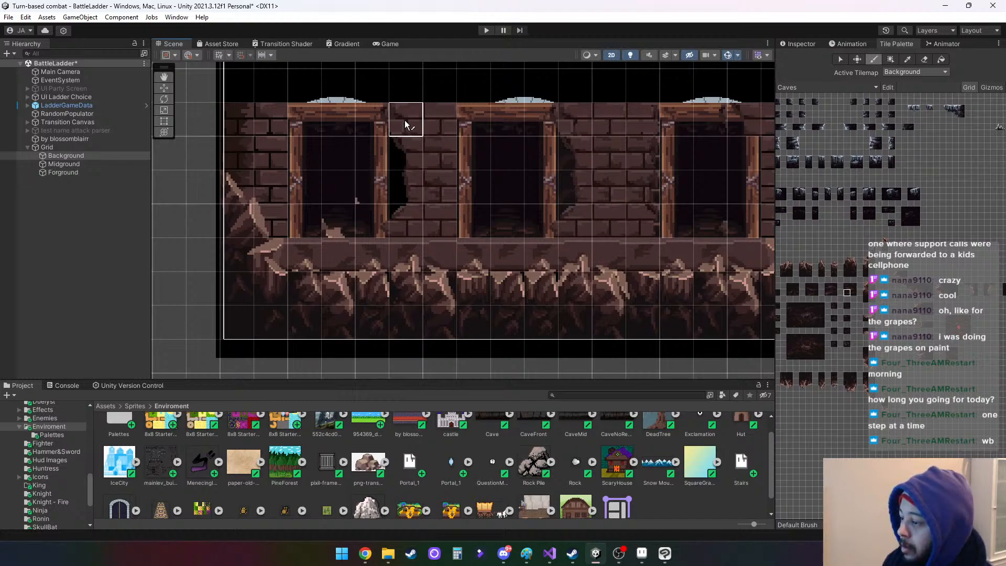
pyautogui.moveTo(406, 124); pyautogui.dragTo(401, 222)
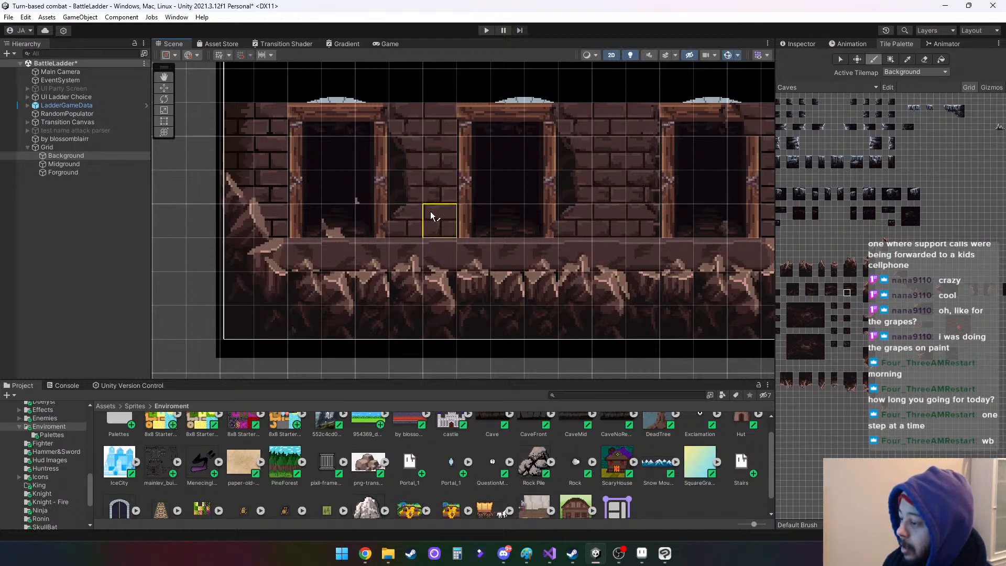
# Patch the top of the right-hand door frame on the Midground tilemap with the door's upper frame tiles
pyautogui.moveTo(595, 181); pyautogui.dragTo(494, 206, button='middle')
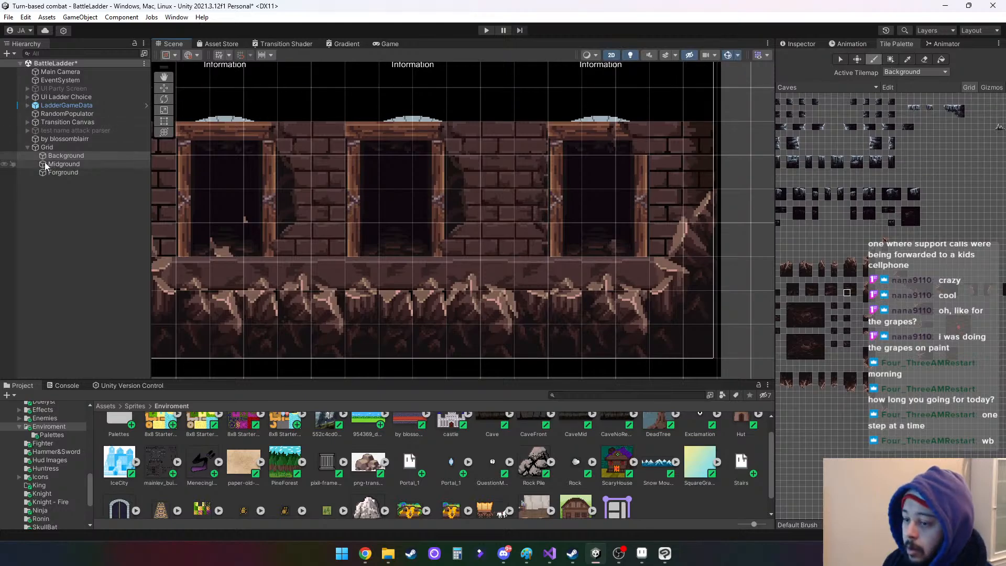
pyautogui.click(79, 164)
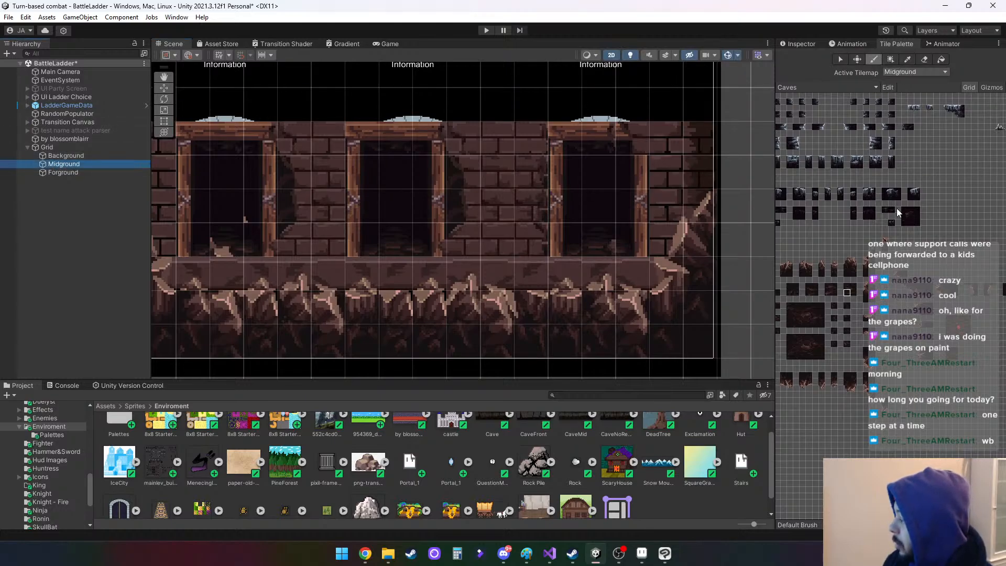
pyautogui.moveTo(969, 199); pyautogui.dragTo(826, 276, button='middle')
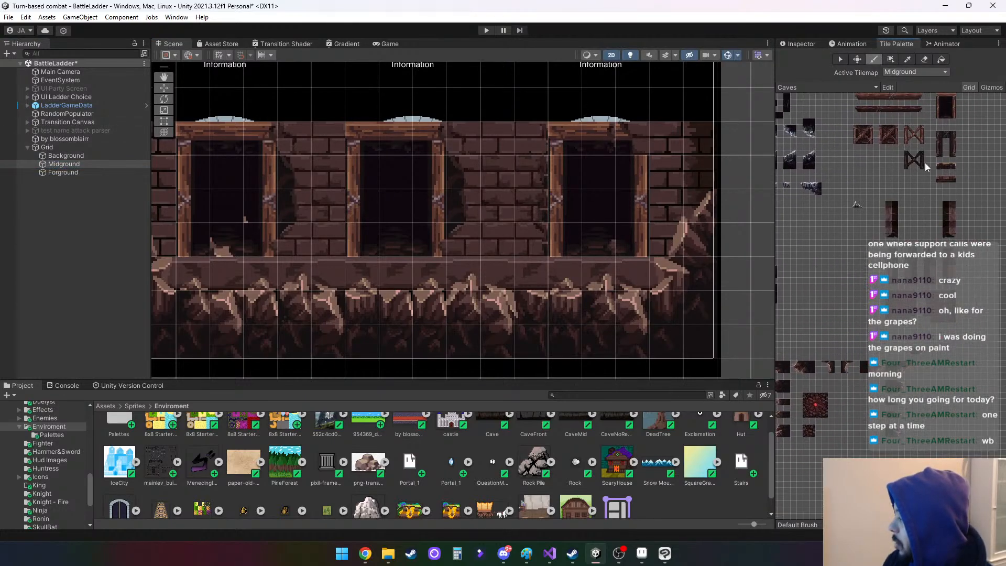
pyautogui.click(954, 97)
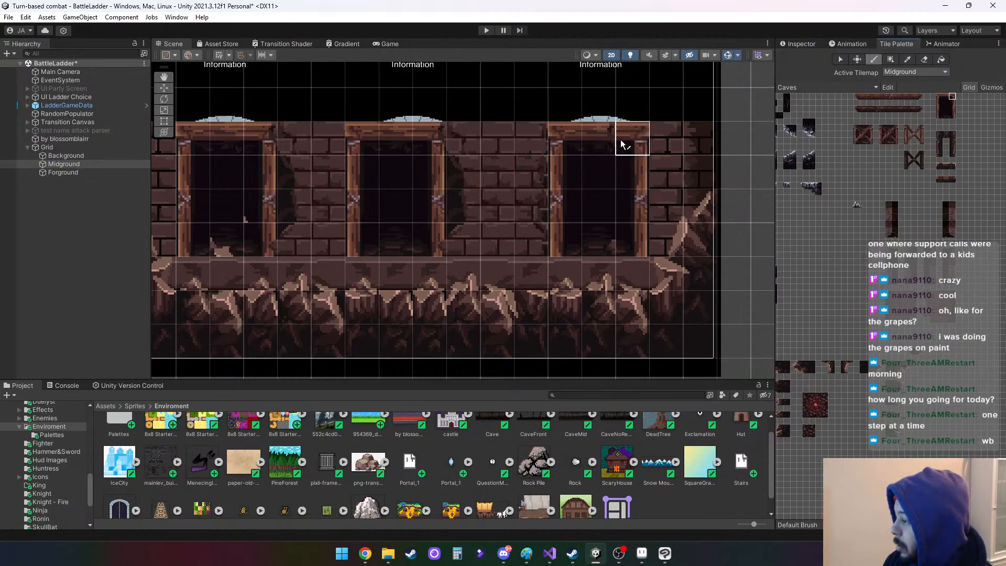
pyautogui.press('i')
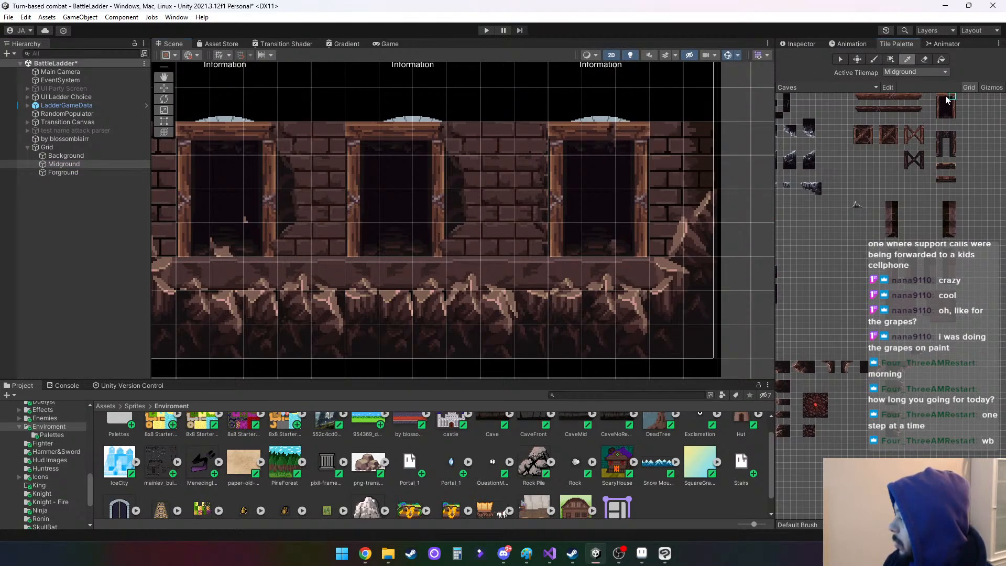
pyautogui.click(946, 98)
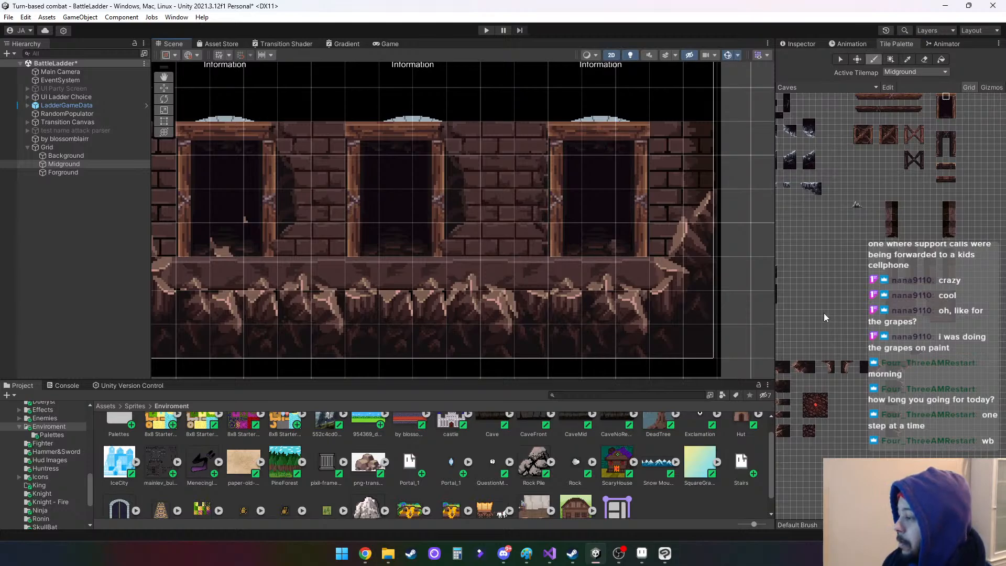
pyautogui.moveTo(319, 242); pyautogui.dragTo(430, 243, button='middle')
pyautogui.scroll(-2, 434, 243)
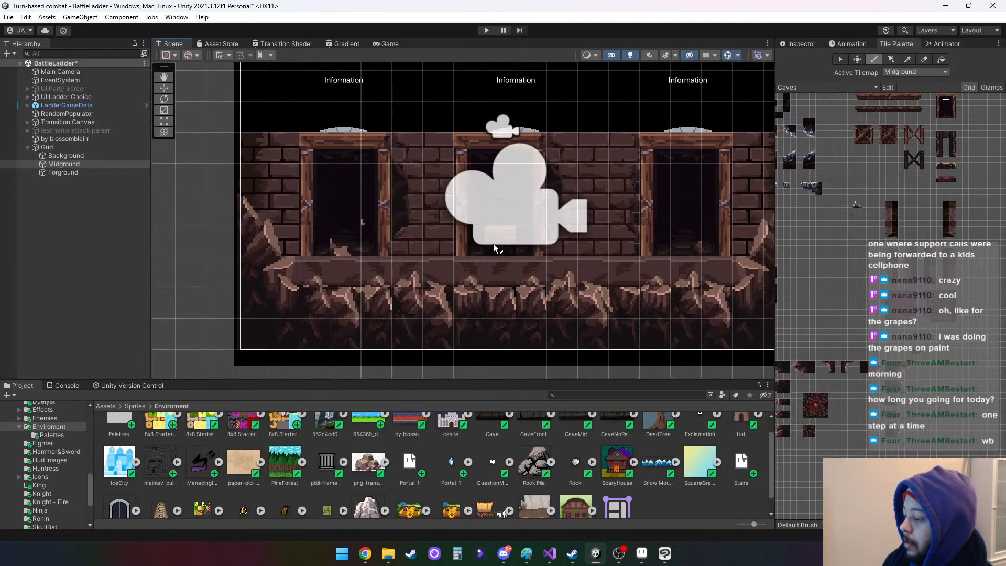
pyautogui.scroll(-2, 496, 249)
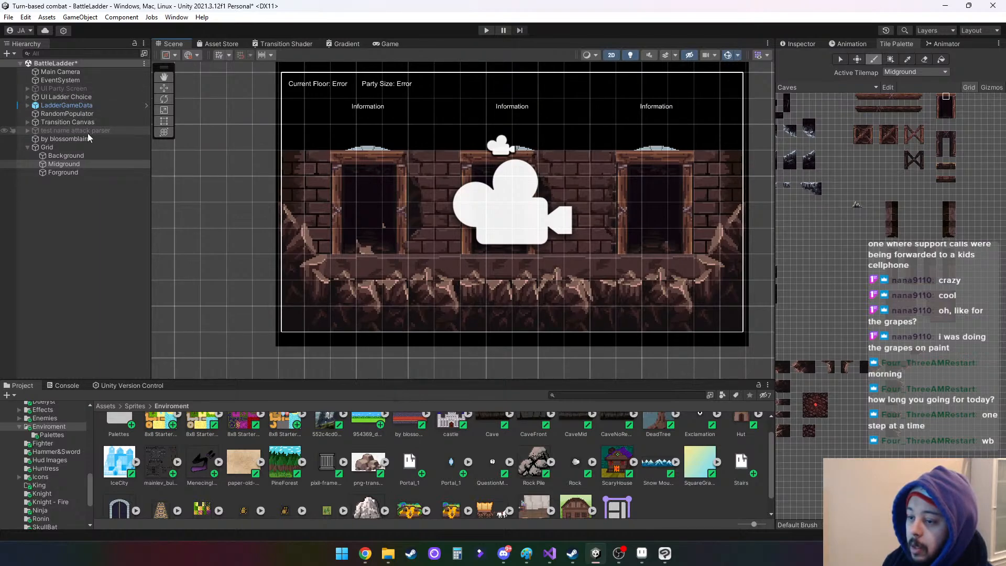
pyautogui.click(27, 131)
pyautogui.click(27, 131)
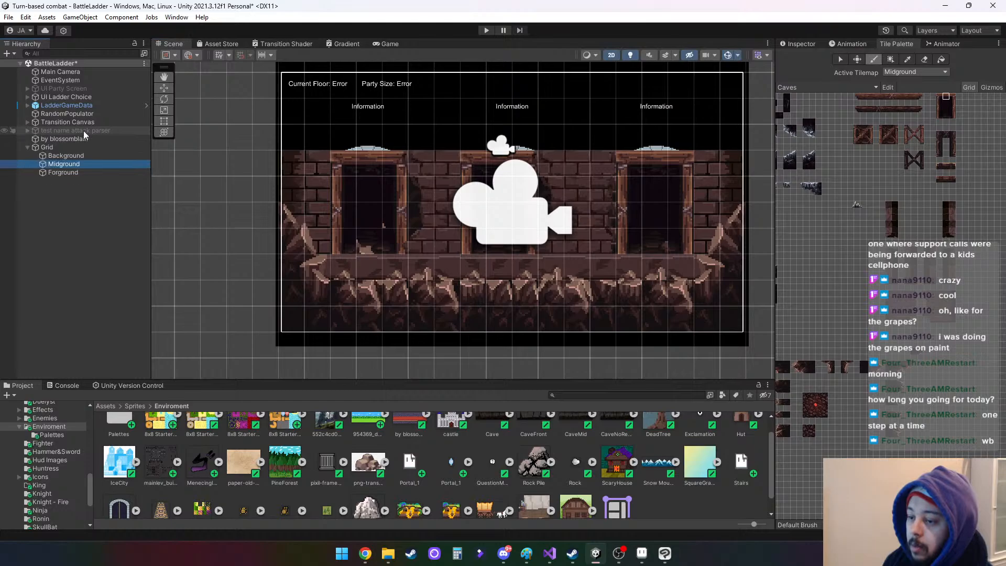
pyautogui.click(27, 97)
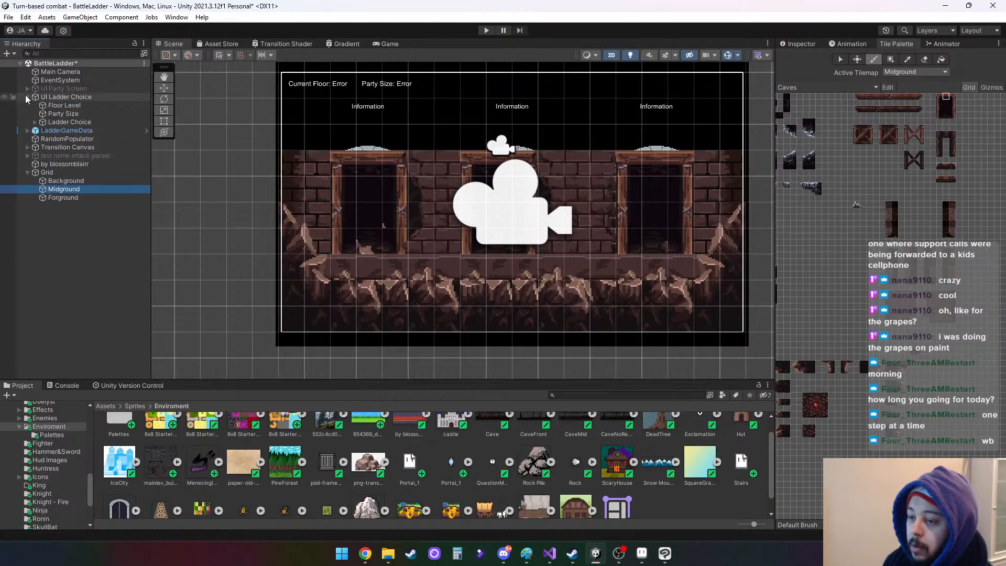
pyautogui.click(27, 97)
# Extend a stone trim block above the brick wall at both its left and right ends on the Midground tilemap
pyautogui.scroll(2, 584, 150)
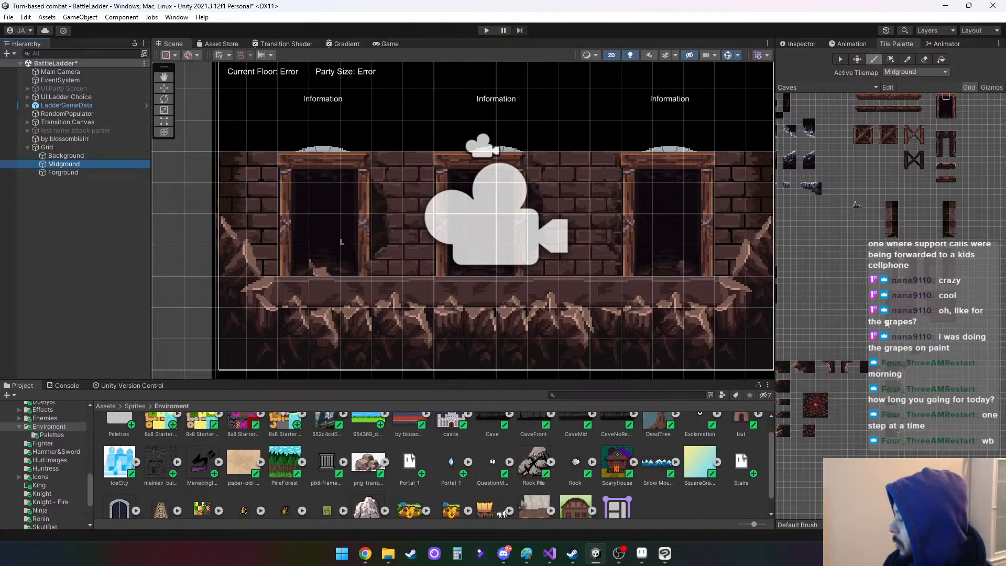
pyautogui.moveTo(888, 322); pyautogui.dragTo(908, 320)
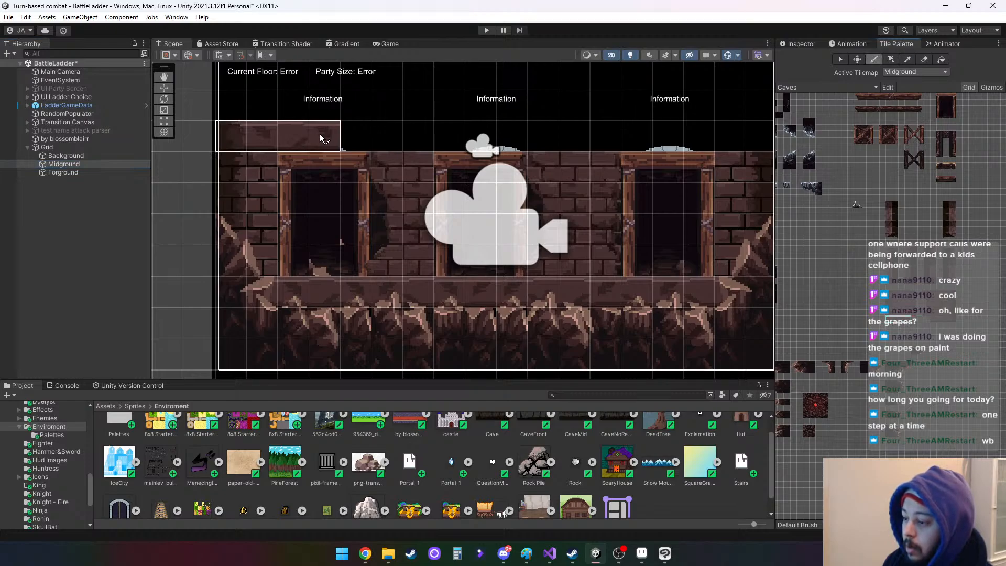
pyautogui.click(320, 133)
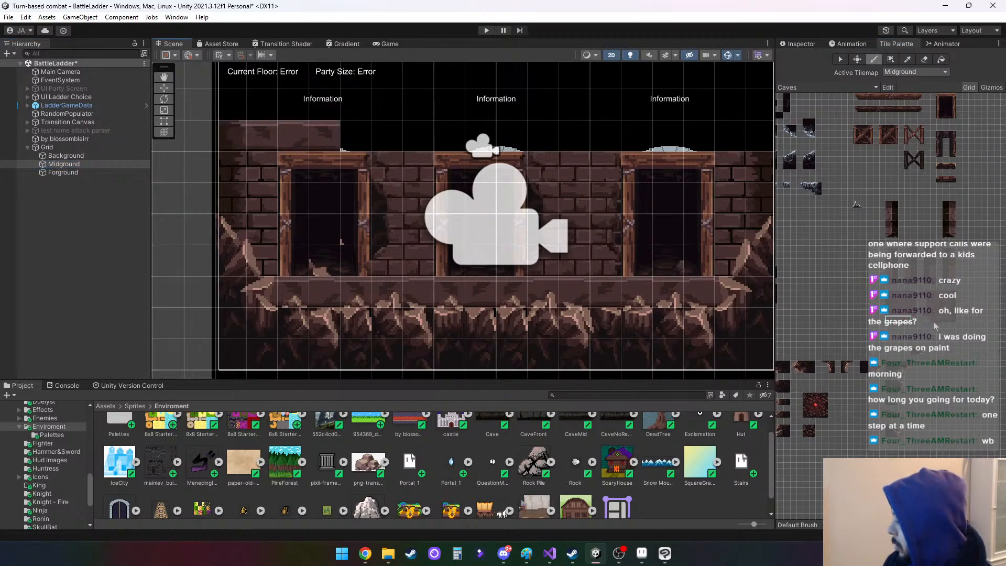
pyautogui.moveTo(933, 322); pyautogui.dragTo(952, 320)
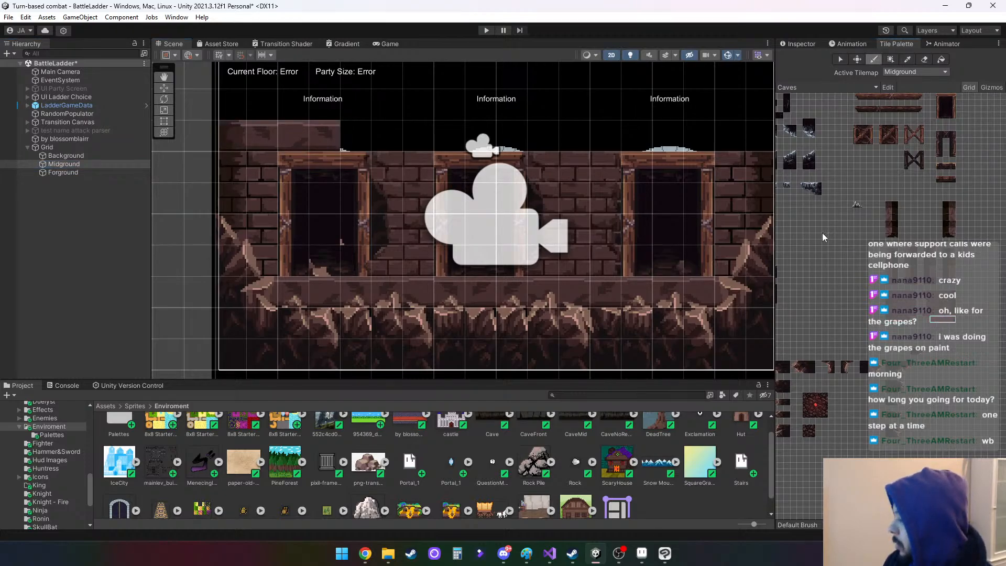
pyautogui.click(761, 152)
pyautogui.scroll(-1, 656, 245)
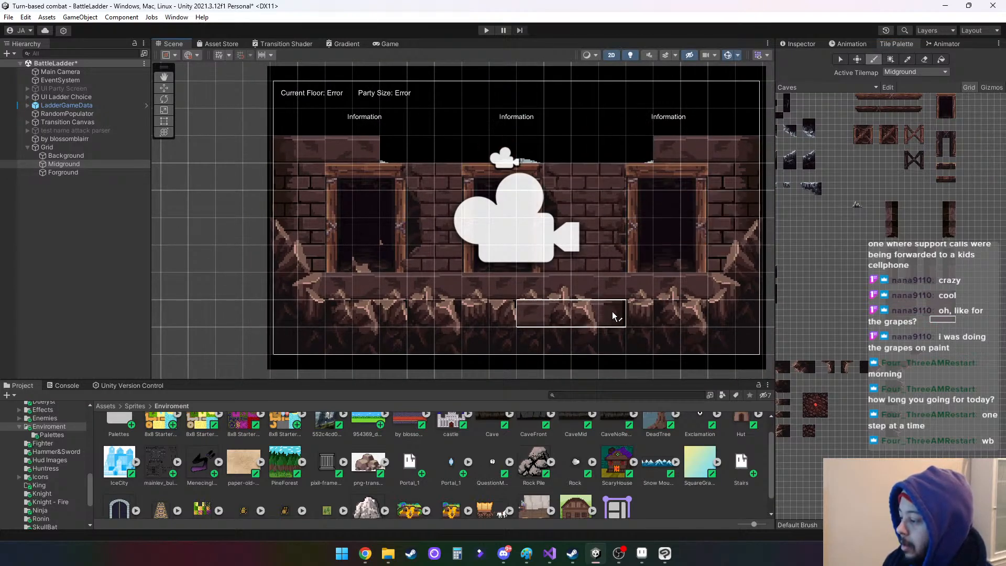
# Cover the rock debris inside the left doorway with dark door-interior tiles from the Caves palette on the Midground tilemap
pyautogui.click(946, 115)
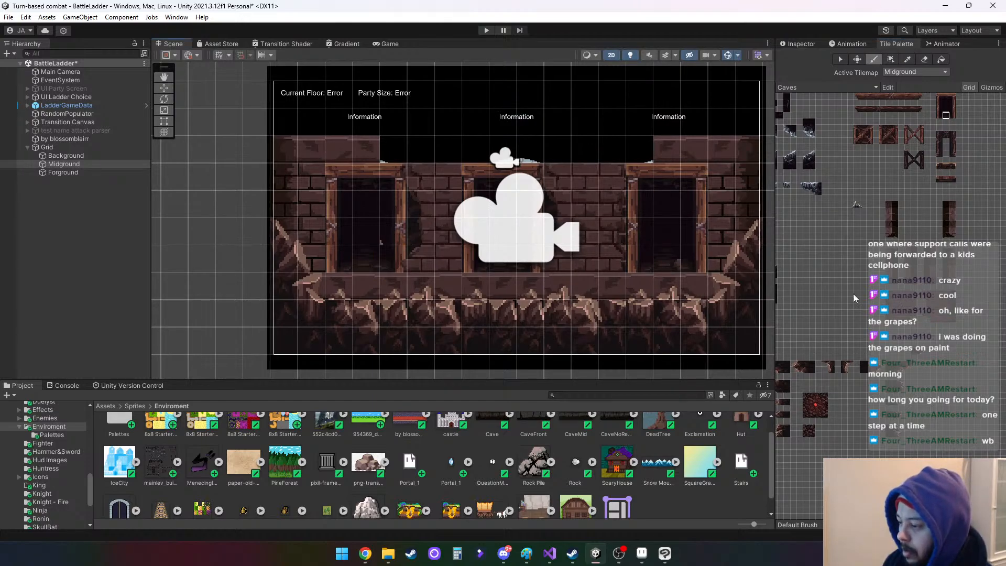
pyautogui.click(952, 115)
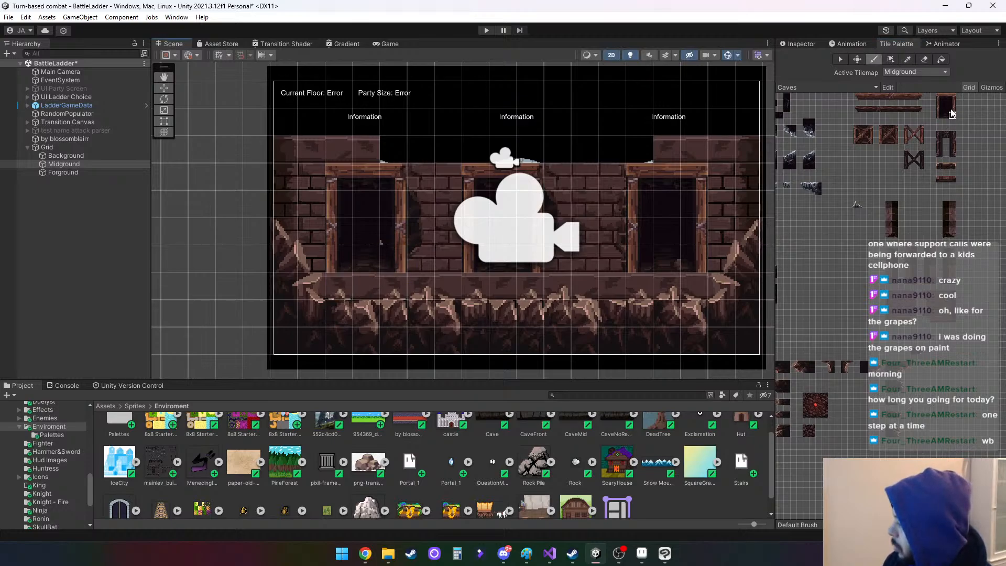
pyautogui.click(952, 109)
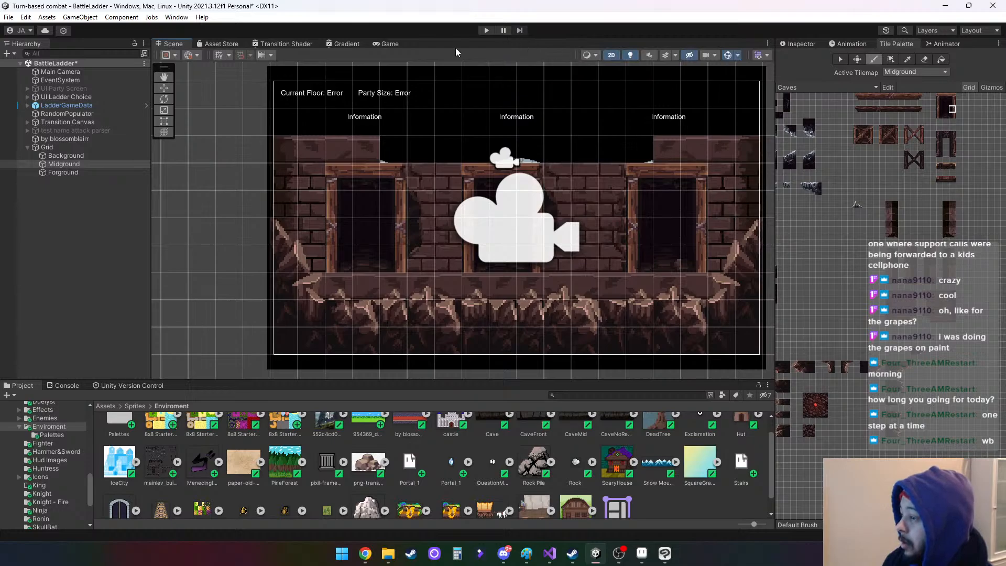
# Preview the scene in the Game view and examine the Ladder Data settings of Choice 1 under UI Ladder Choice
pyautogui.click(387, 44)
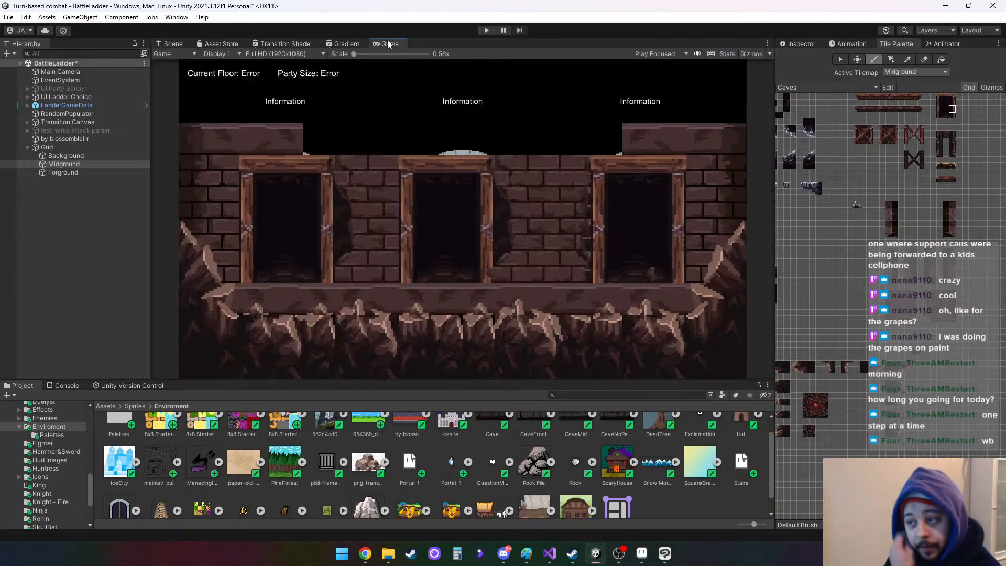
pyautogui.click(28, 106)
pyautogui.click(28, 105)
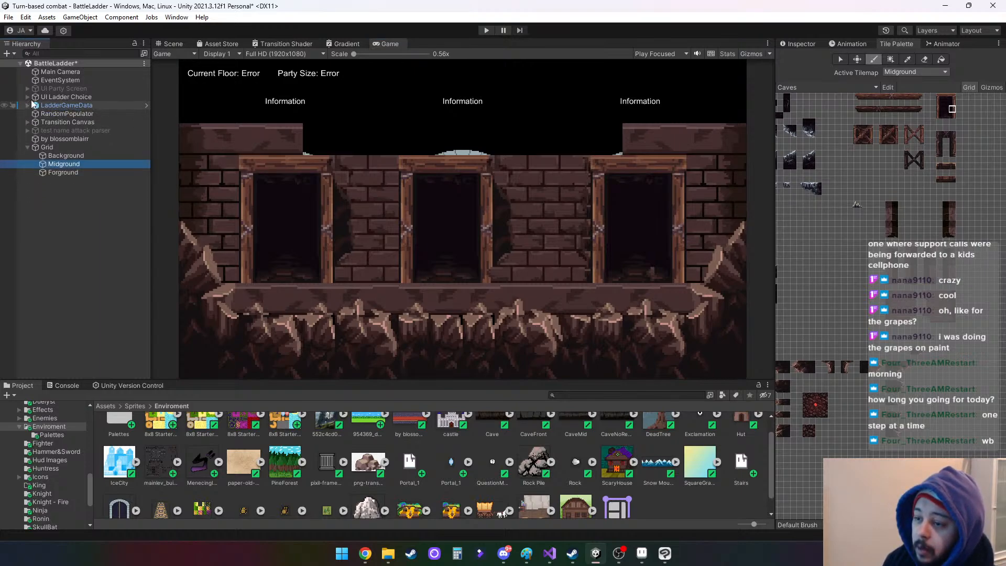
pyautogui.click(55, 98)
pyautogui.click(28, 97)
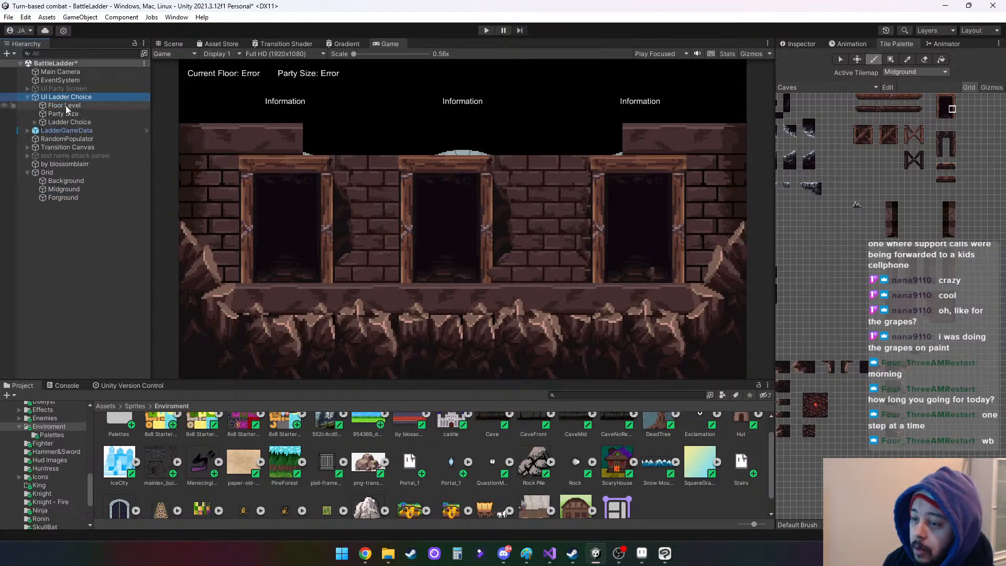
pyautogui.click(35, 122)
pyautogui.click(64, 131)
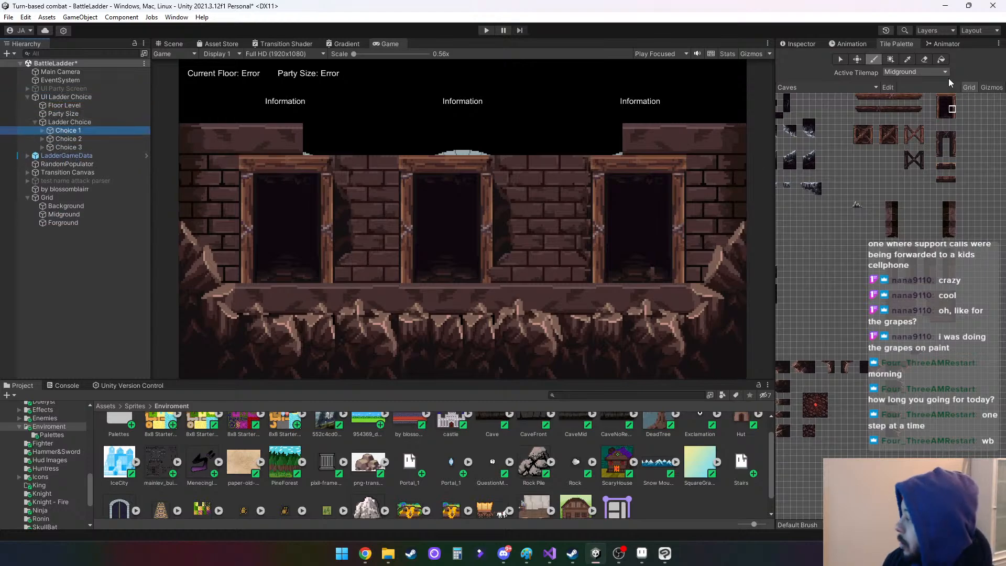
pyautogui.click(801, 43)
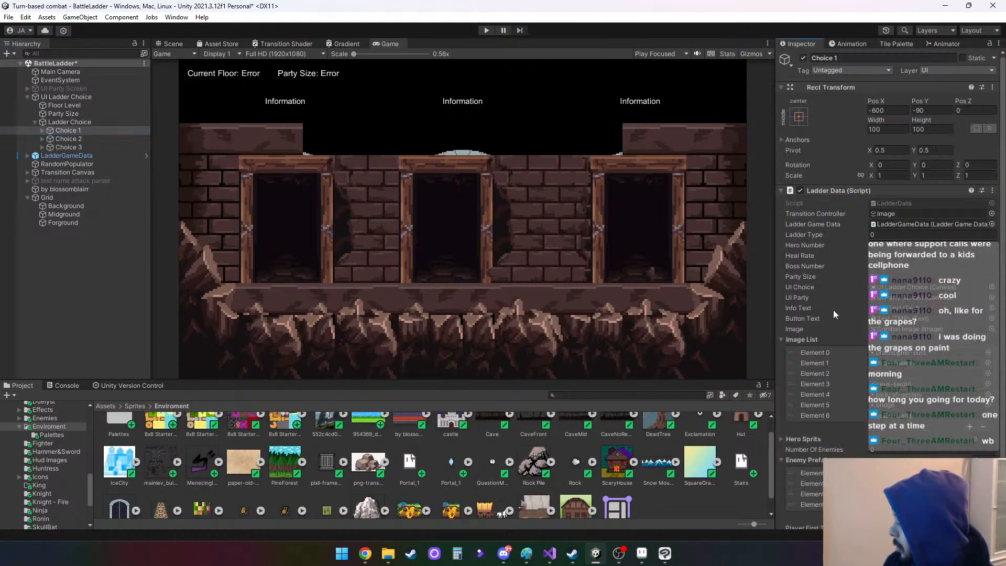
pyautogui.scroll(-2, 833, 313)
pyautogui.scroll(2, 832, 268)
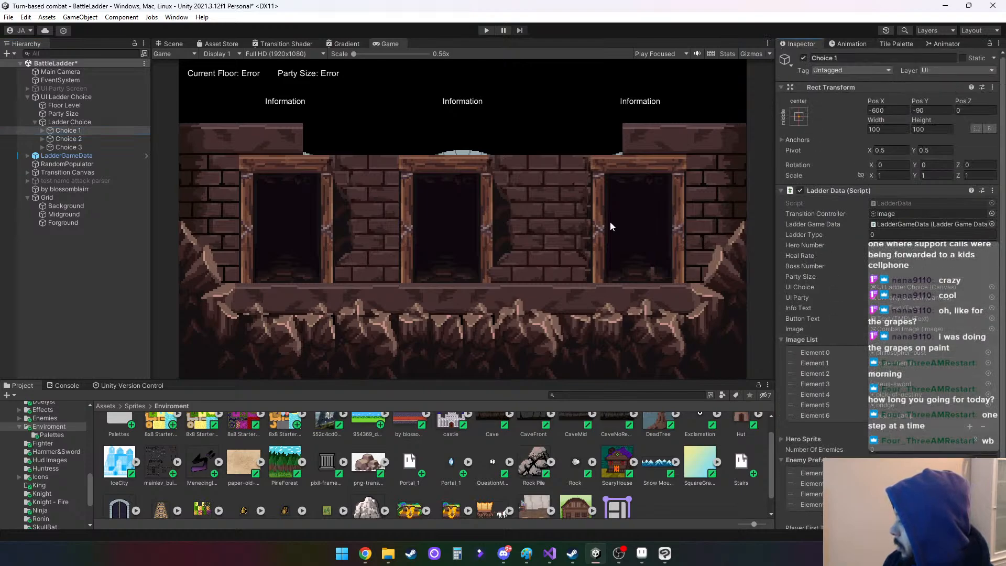
# Examine the components of Choice 1's Combat Image and Button, including the Button's On Click events
pyautogui.click(42, 130)
pyautogui.click(80, 139)
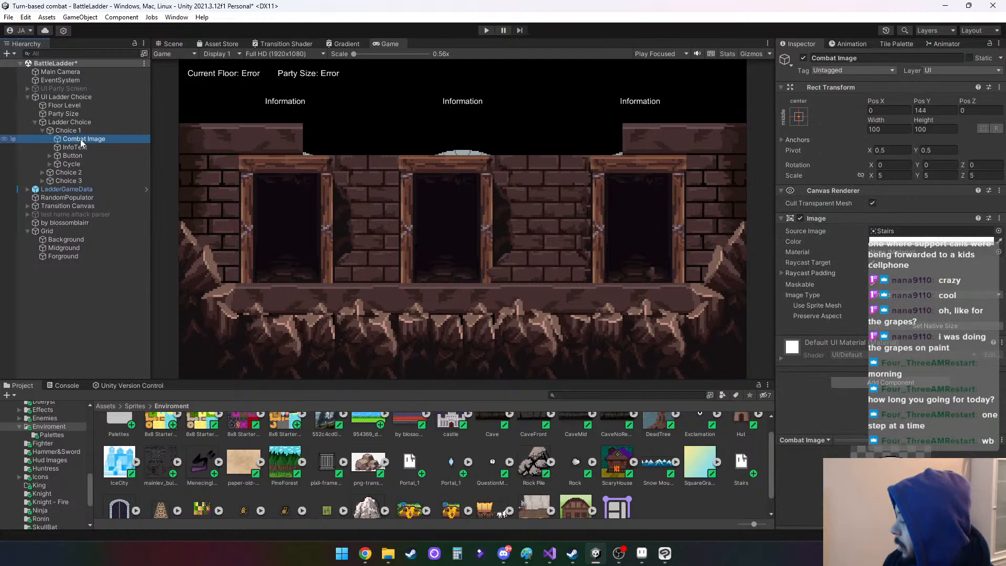
pyautogui.click(70, 155)
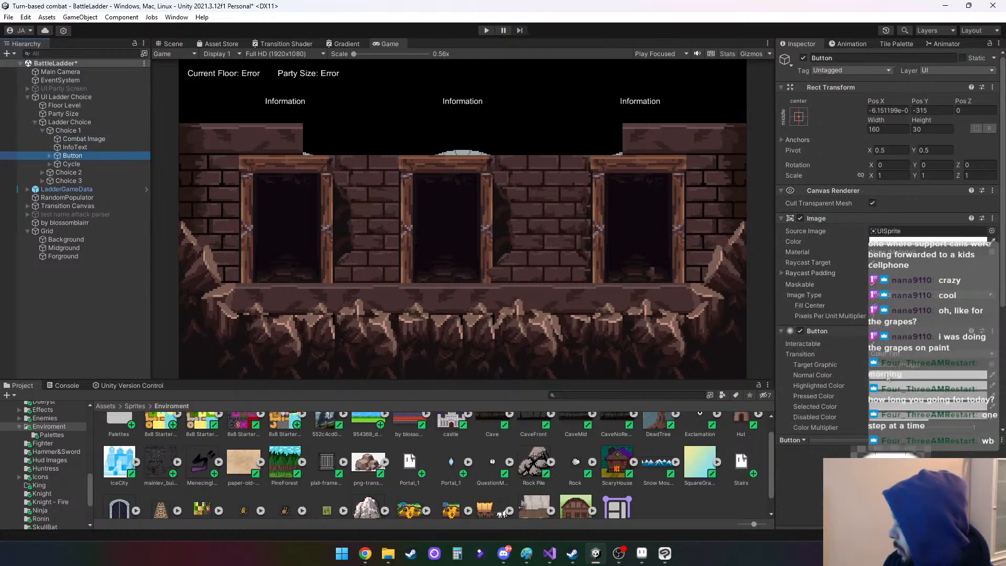
pyautogui.scroll(-5, 844, 303)
pyautogui.scroll(-2, 844, 303)
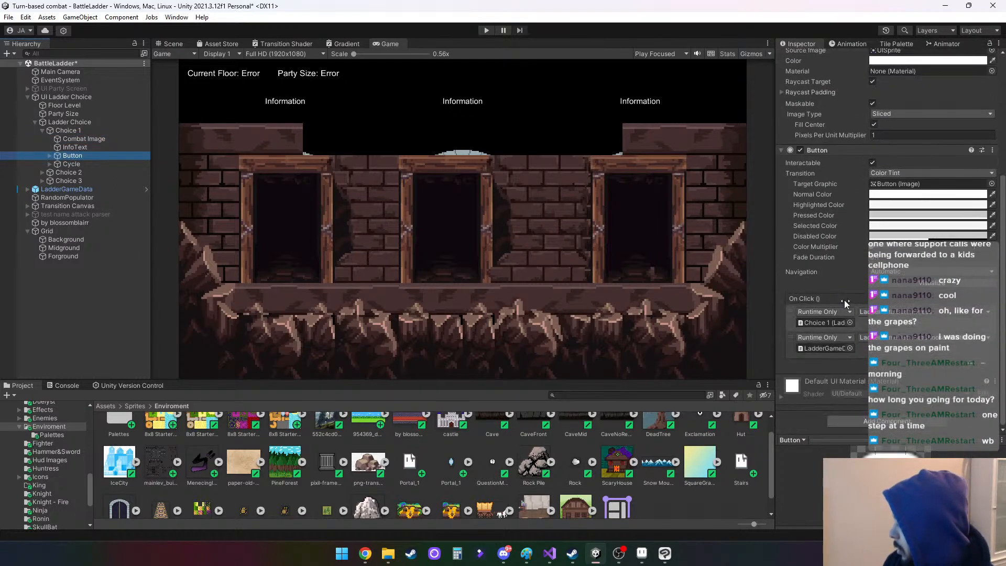
pyautogui.scroll(3, 841, 269)
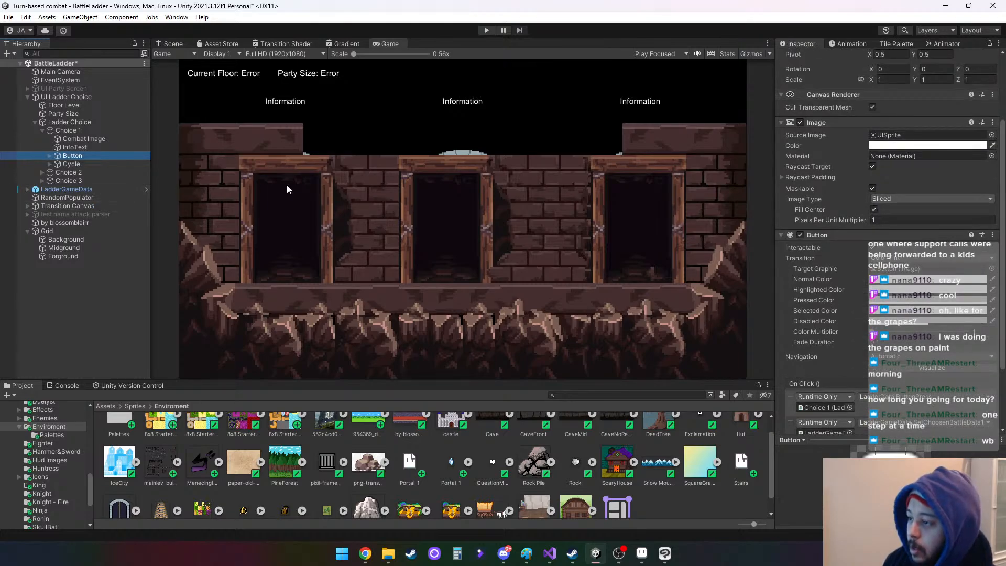
# Try a Z scale of 0.1 on Choice 1's Button in the Scene view, and reset it to 1
pyautogui.click(172, 44)
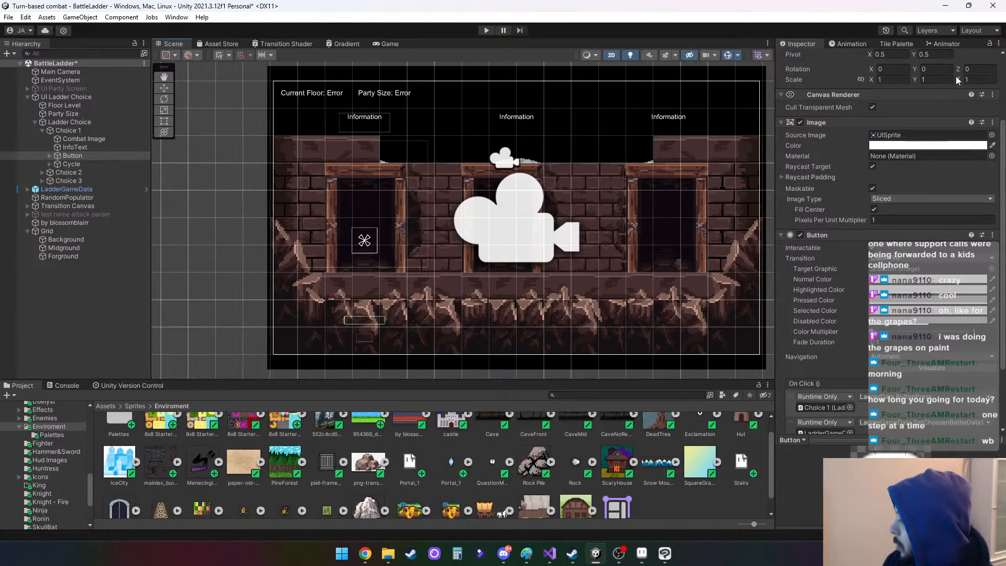
pyautogui.moveTo(963, 80); pyautogui.dragTo(897, 79)
pyautogui.doubleClick(986, 80)
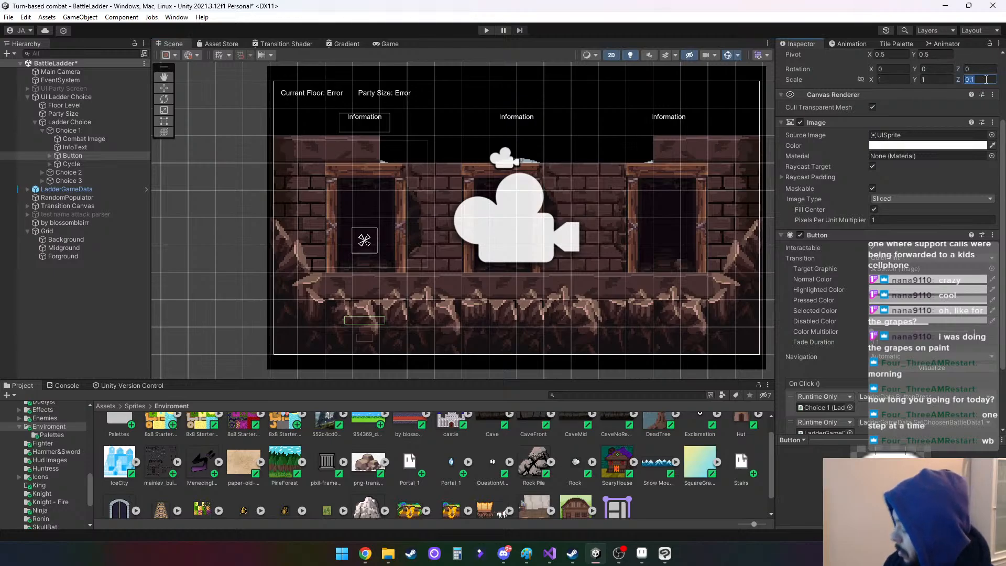
pyautogui.write('1')
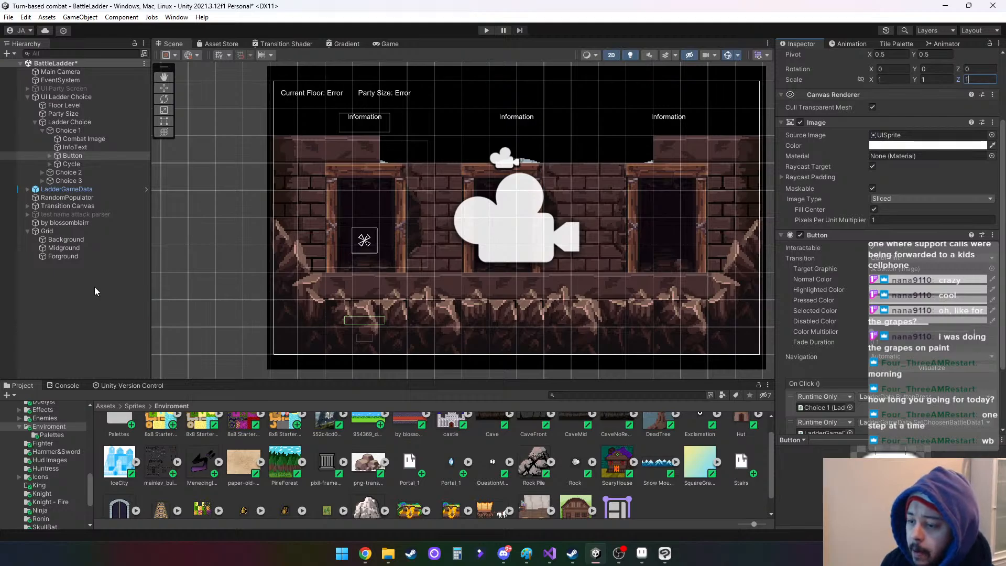
pyautogui.scroll(-3, 887, 329)
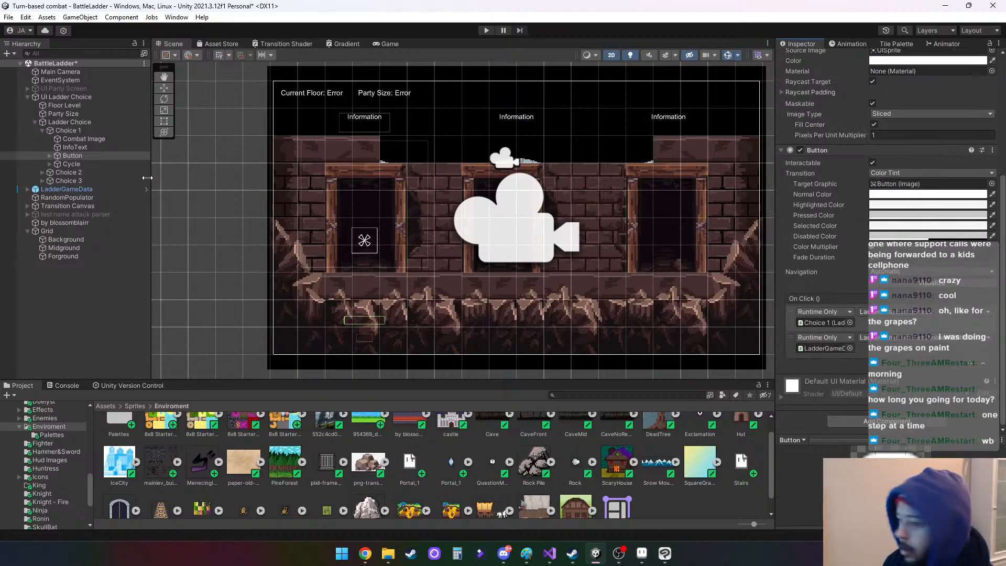
# Set the UI Ladder Choice canvas's Order in Layer to 1
pyautogui.click(80, 98)
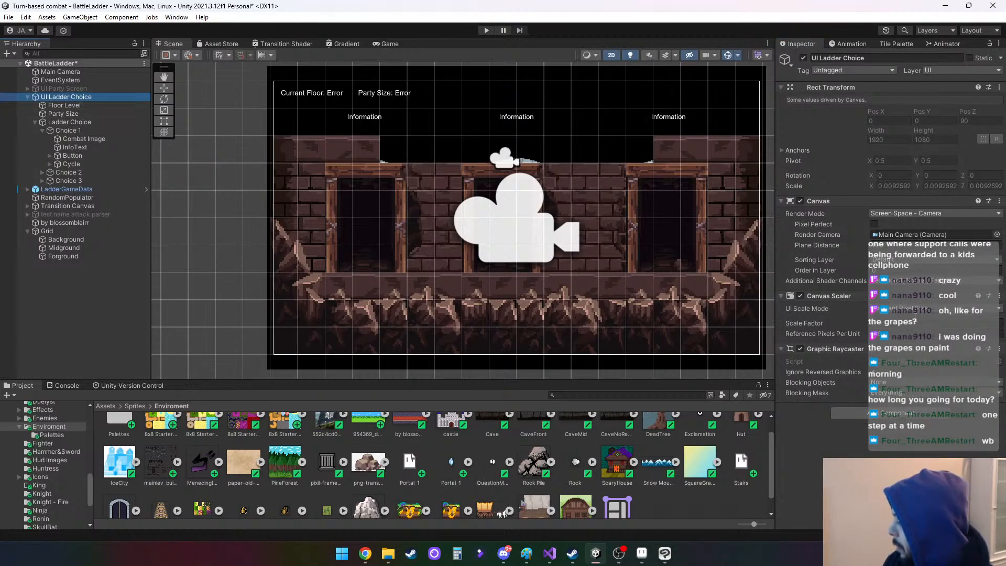
pyautogui.click(885, 271)
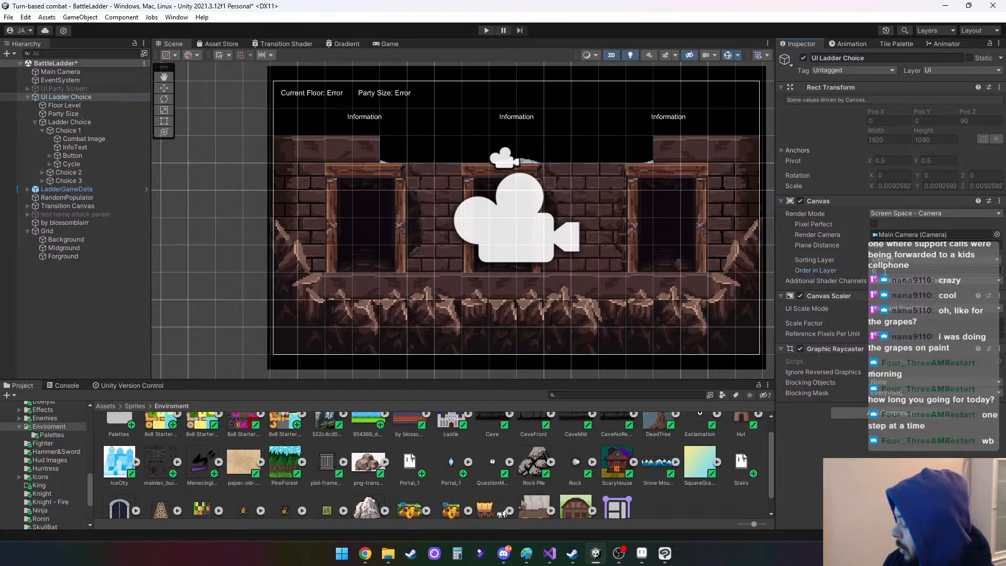
pyautogui.write('1')
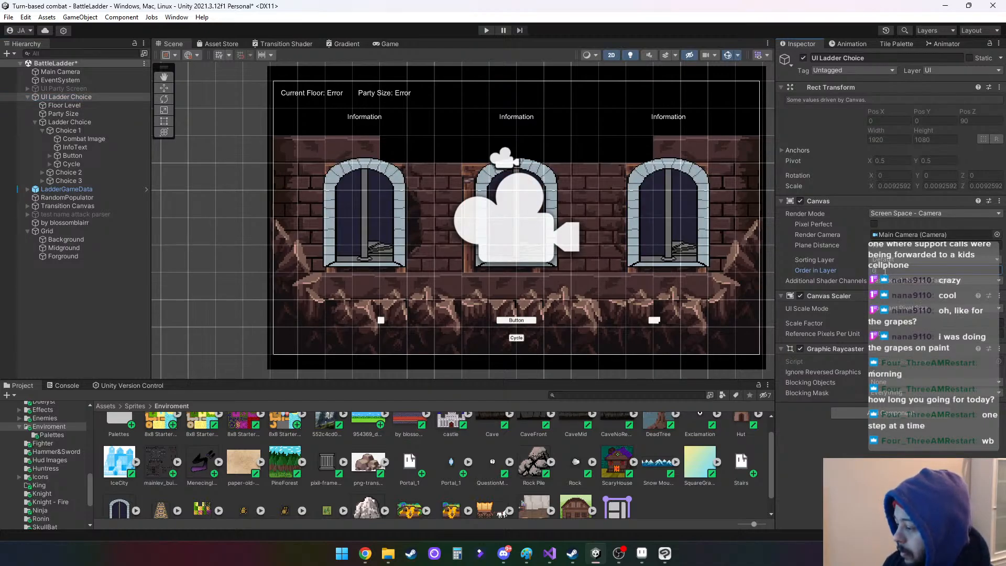
pyautogui.press('BackSpace')
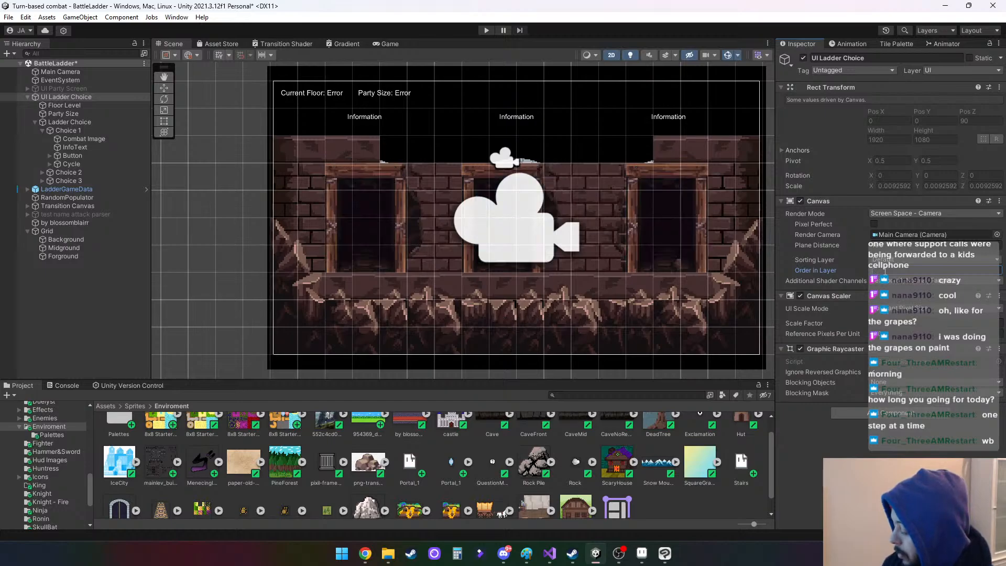
pyautogui.write('5')
pyautogui.press('BackSpace')
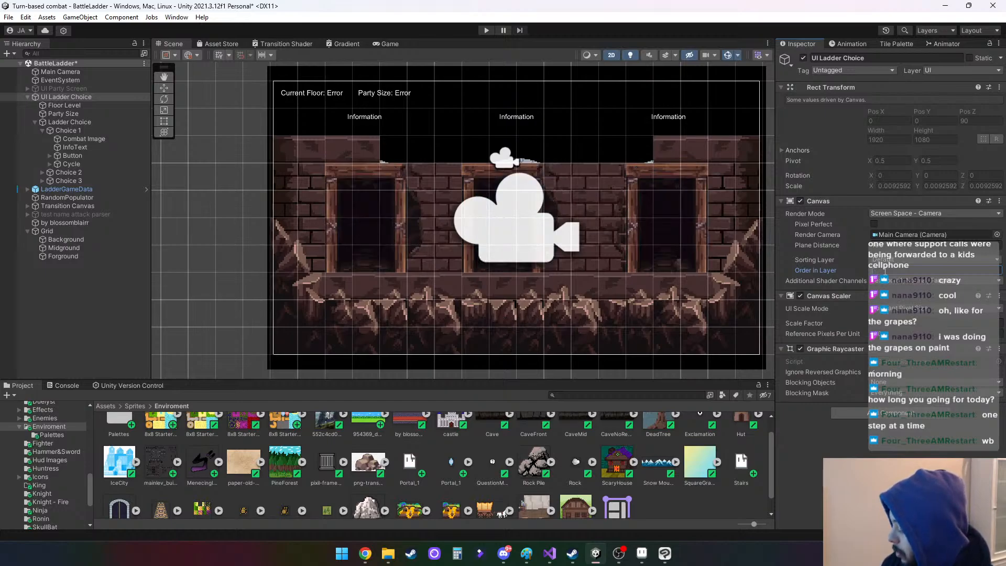
pyautogui.write('1')
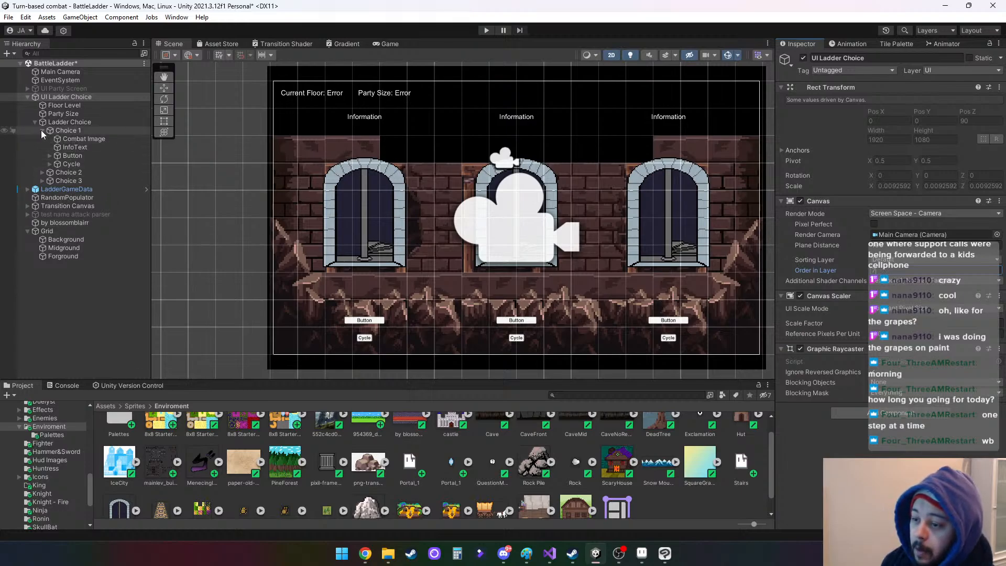
# Deactivate Choice 1's Combat Image to check the wooden doorway behind it, and reactivate it
pyautogui.click(78, 138)
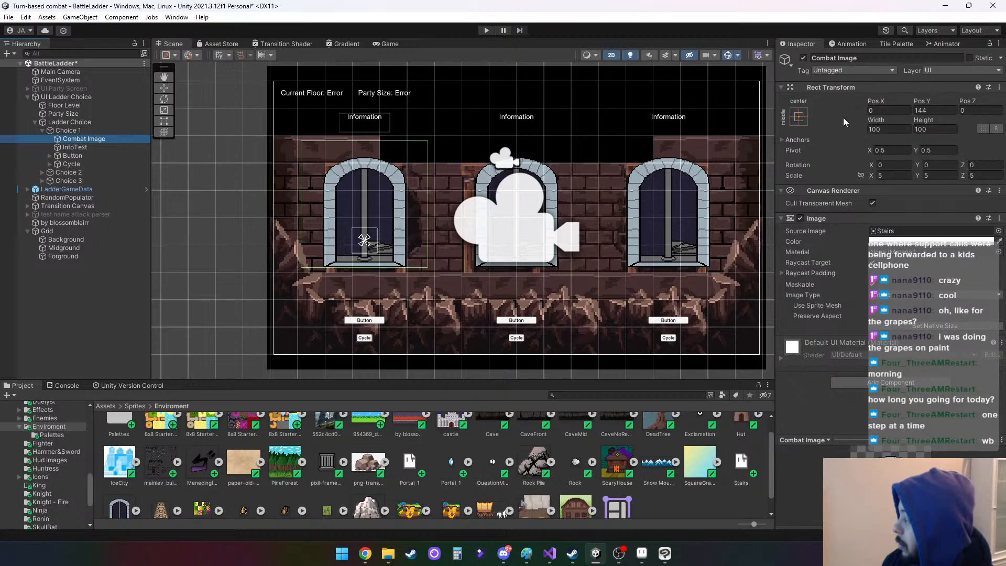
pyautogui.click(804, 57)
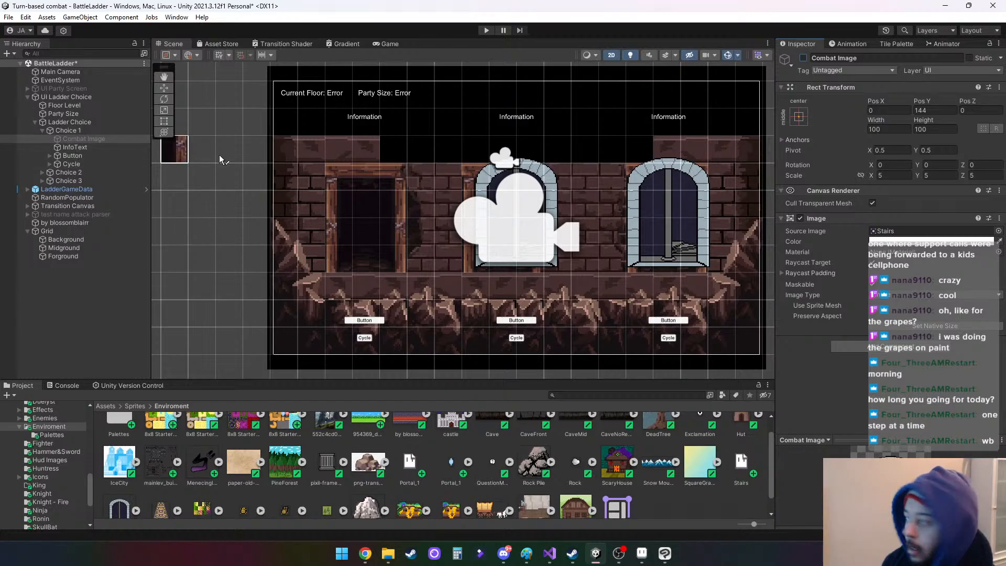
pyautogui.click(803, 57)
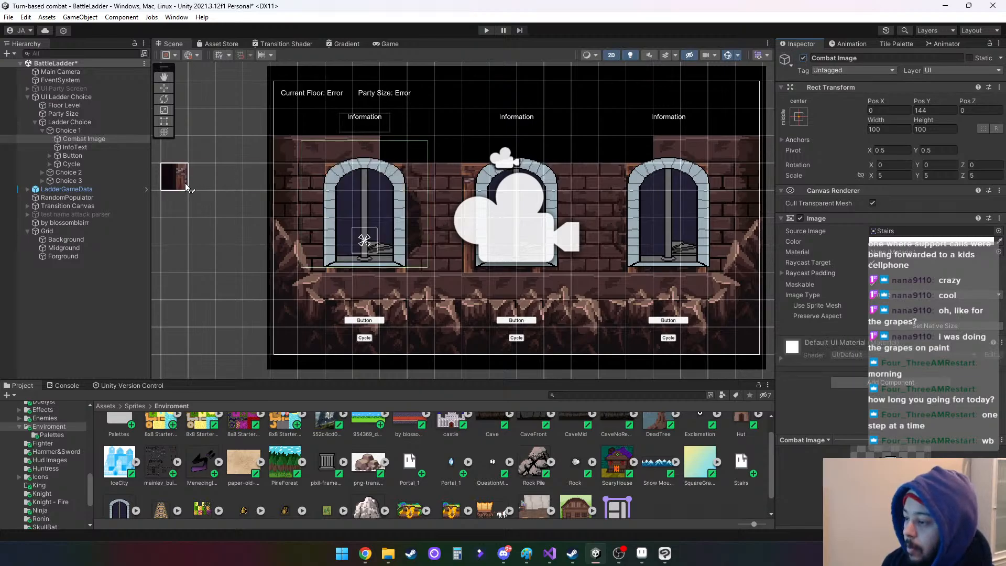
# Select the Combat Images of Choices 1, 2 and 3 together, and set their width to 100 and their scale to 1.9 on all axes
pyautogui.click(83, 139)
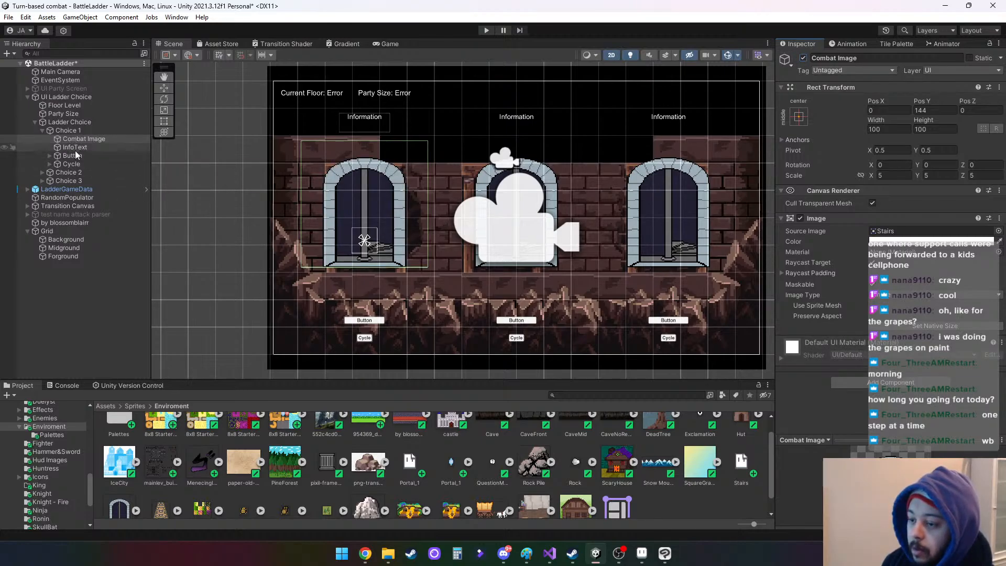
pyautogui.click(42, 172)
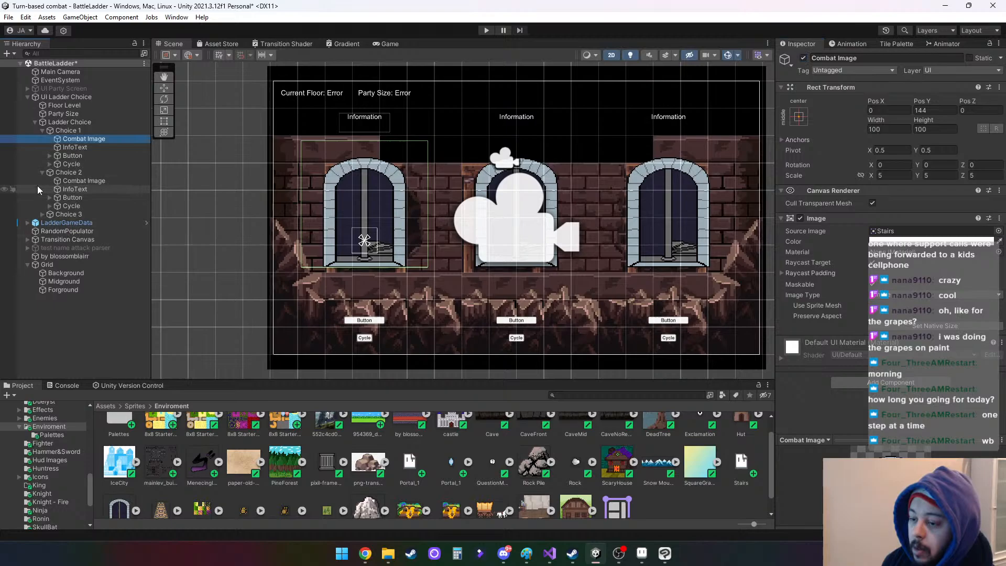
pyautogui.click(42, 214)
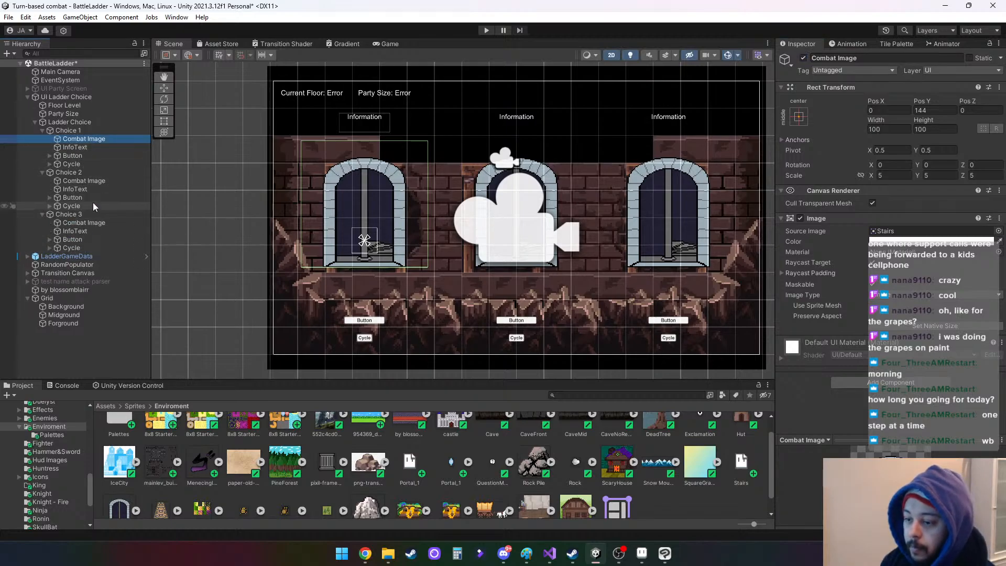
pyautogui.keyDown('ctrl'); pyautogui.click(102, 181); pyautogui.keyUp('ctrl')
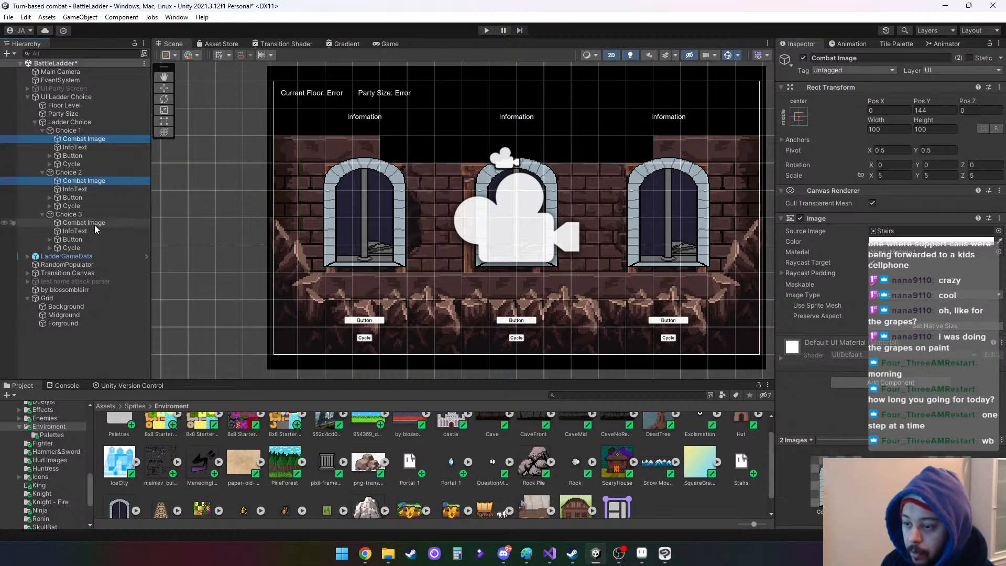
pyautogui.keyDown('ctrl'); pyautogui.click(97, 223); pyautogui.keyUp('ctrl')
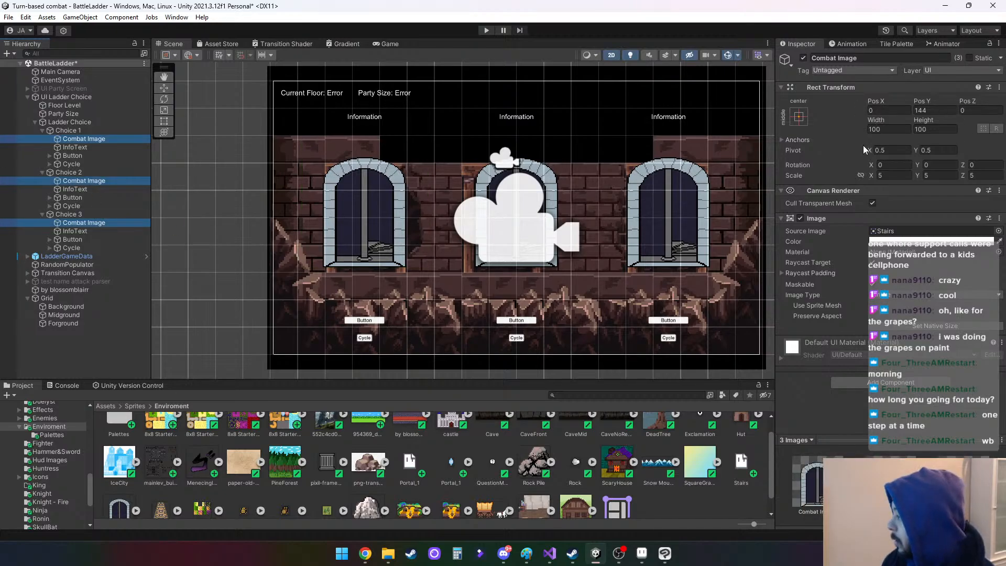
pyautogui.moveTo(871, 122); pyautogui.dragTo(864, 120)
pyautogui.click(891, 131)
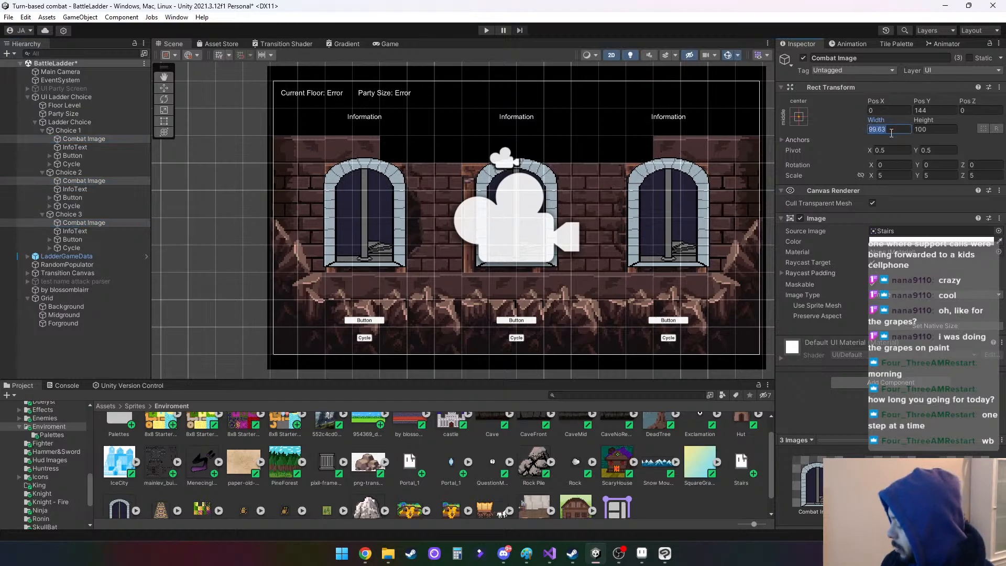
pyautogui.write('100')
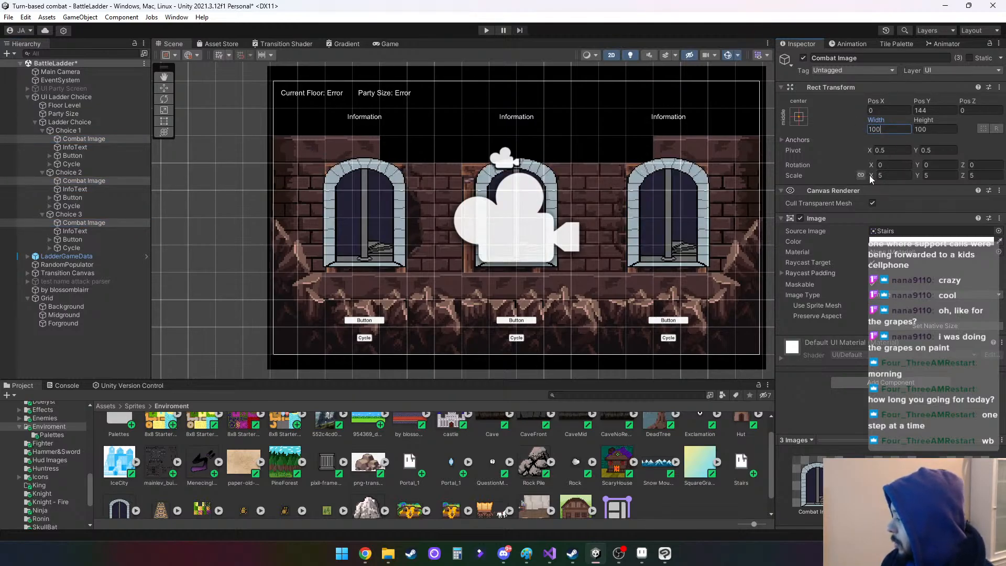
pyautogui.moveTo(869, 175); pyautogui.dragTo(868, 175)
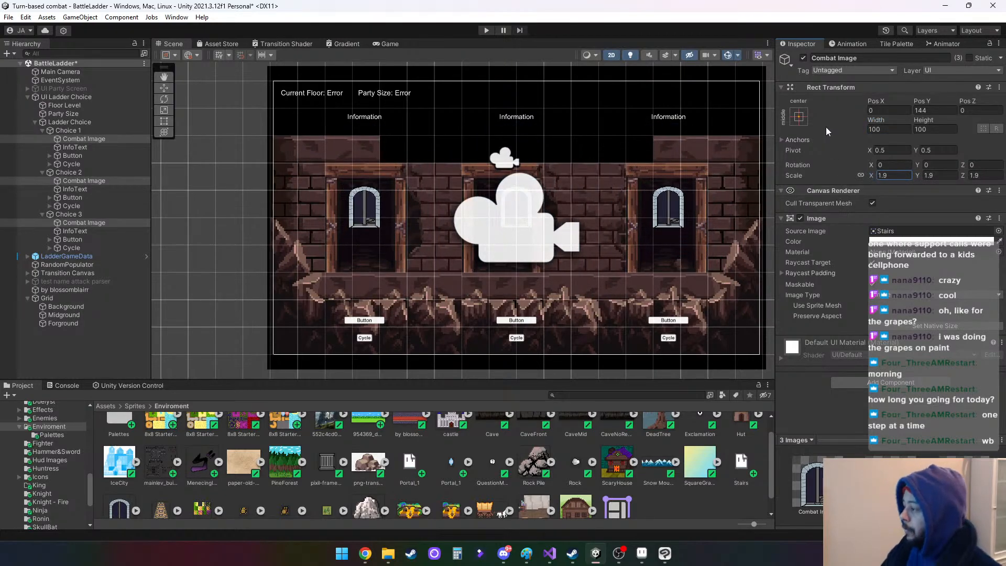
pyautogui.click(105, 350)
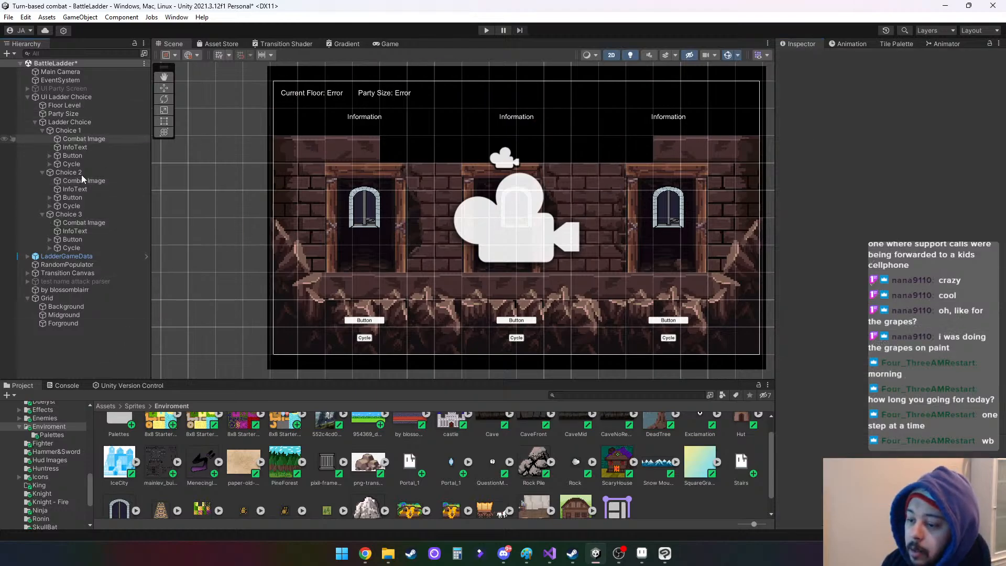
# Paint the stone trim tile across the gap above the doorways on the Midground tilemap to complete the row
pyautogui.click(27, 97)
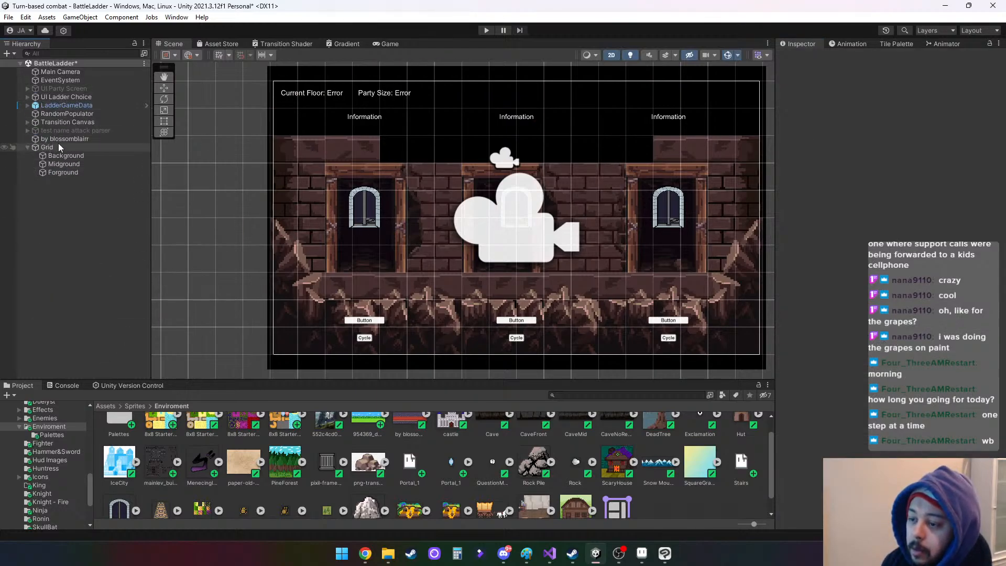
pyautogui.click(50, 147)
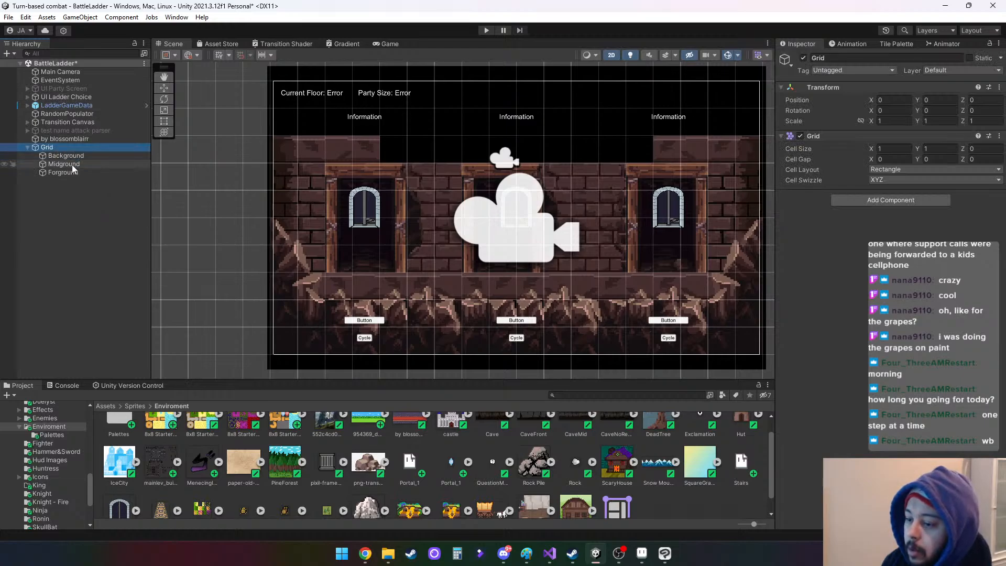
pyautogui.click(70, 164)
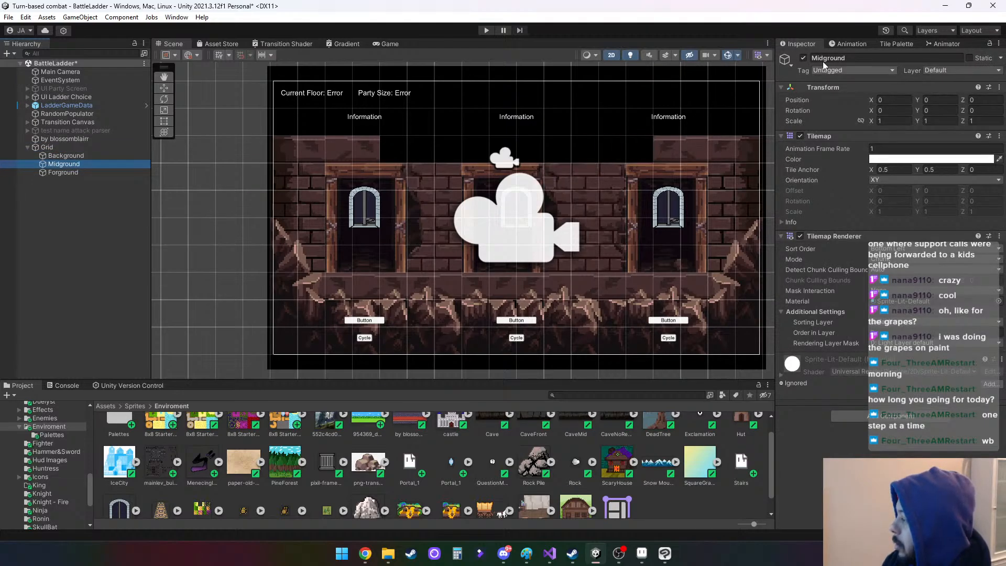
pyautogui.click(896, 44)
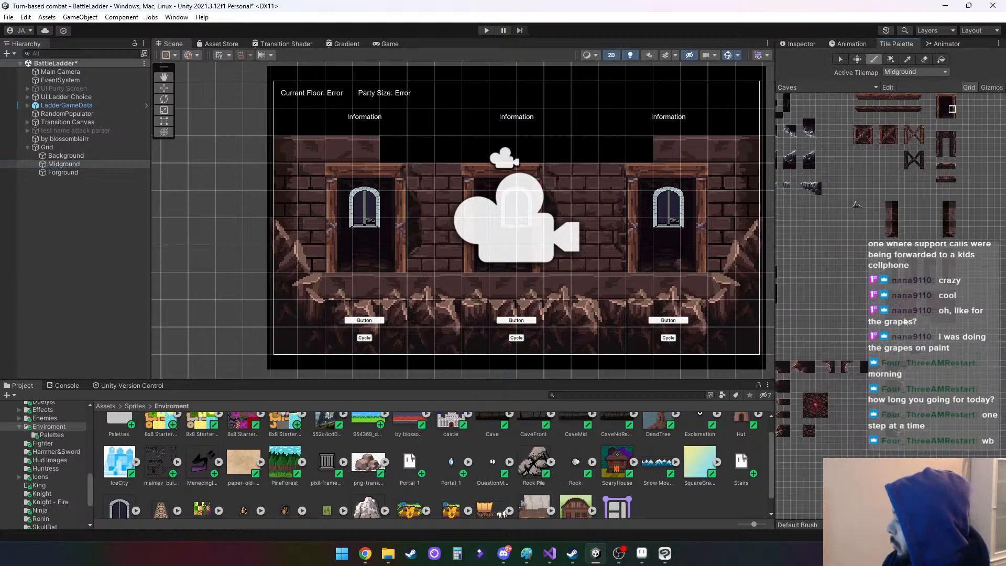
pyautogui.click(907, 323)
pyautogui.click(605, 158)
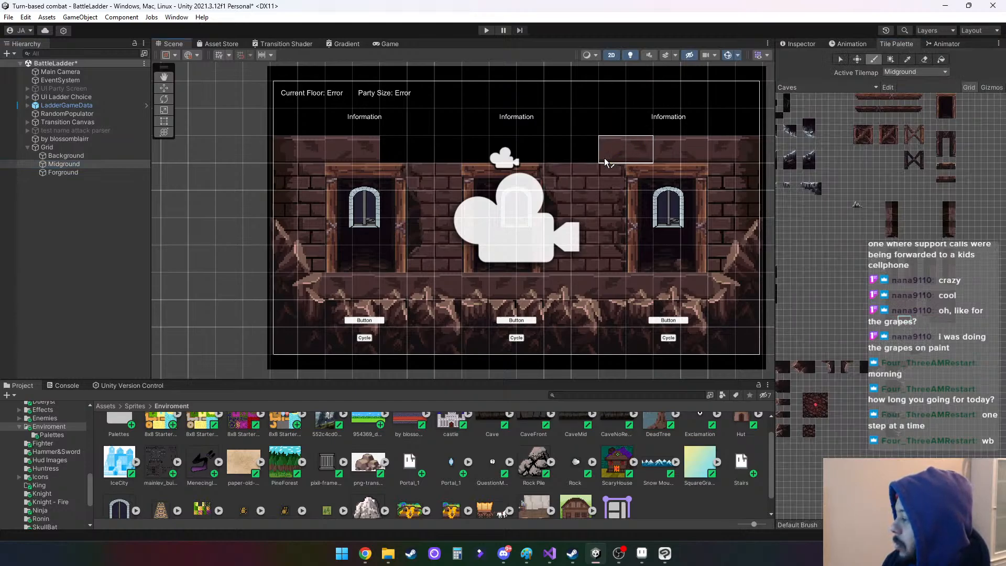
pyautogui.click(566, 152)
pyautogui.click(526, 150)
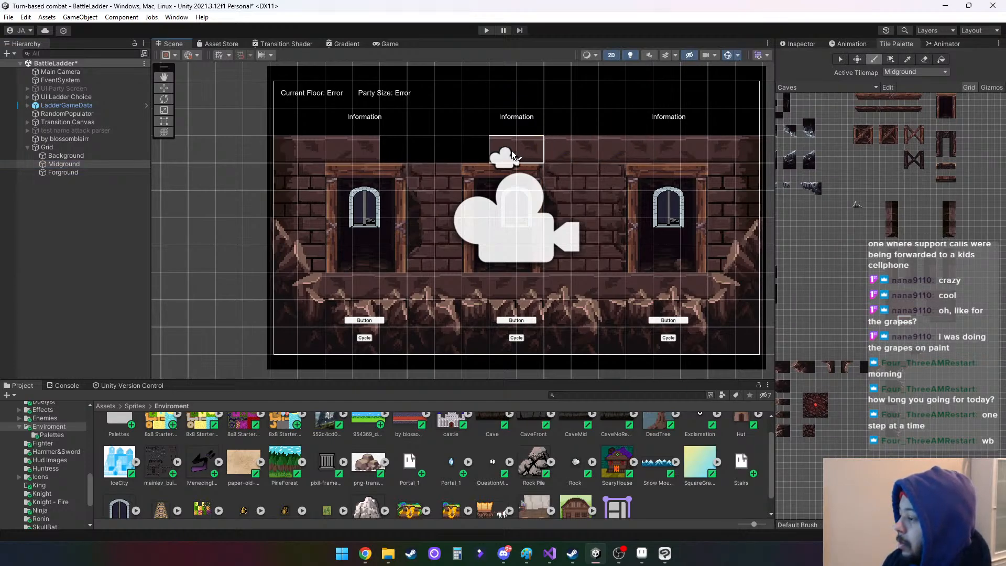
pyautogui.click(502, 150)
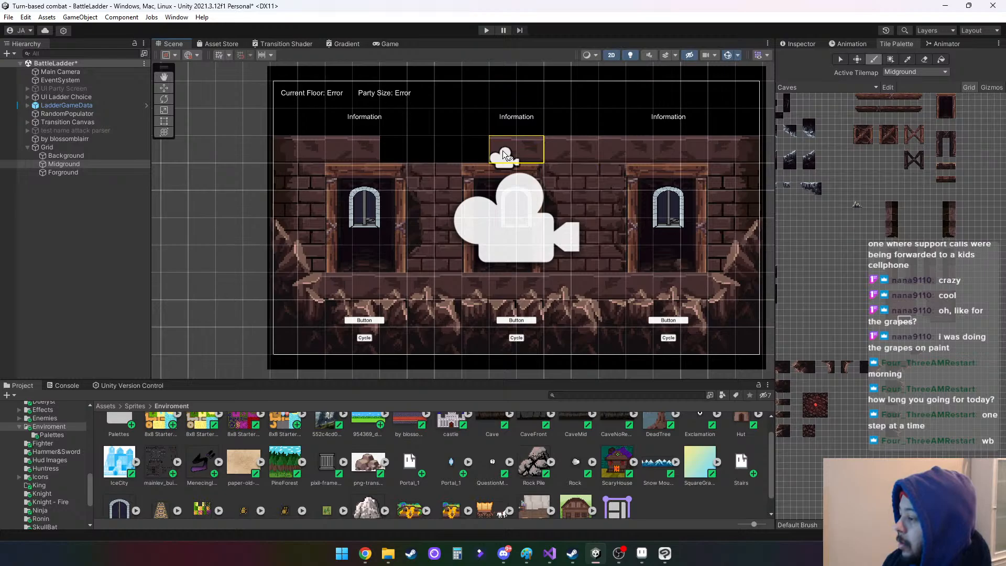
pyautogui.click(406, 154)
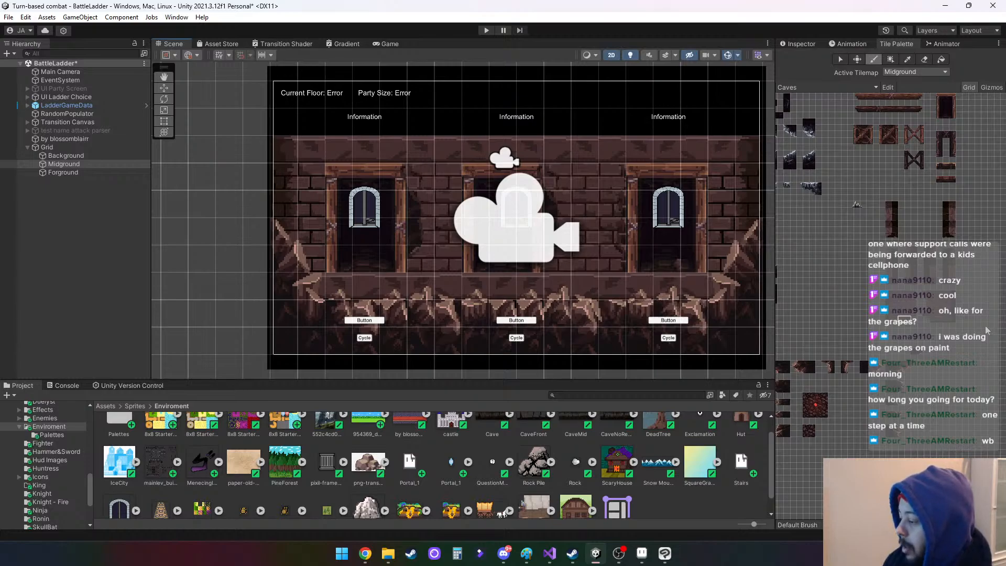
# Paint jagged rock corner tiles from the Caves palette in the scene's two upper corners on the Forground tilemap
pyautogui.moveTo(851, 422); pyautogui.dragTo(970, 414, button='middle')
pyautogui.moveTo(888, 440)
pyautogui.mouseDown(button='middle')
pyautogui.moveTo(919, 429)
pyautogui.moveTo(902, 413)
pyautogui.moveTo(946, 391)
pyautogui.mouseUp(button='middle')
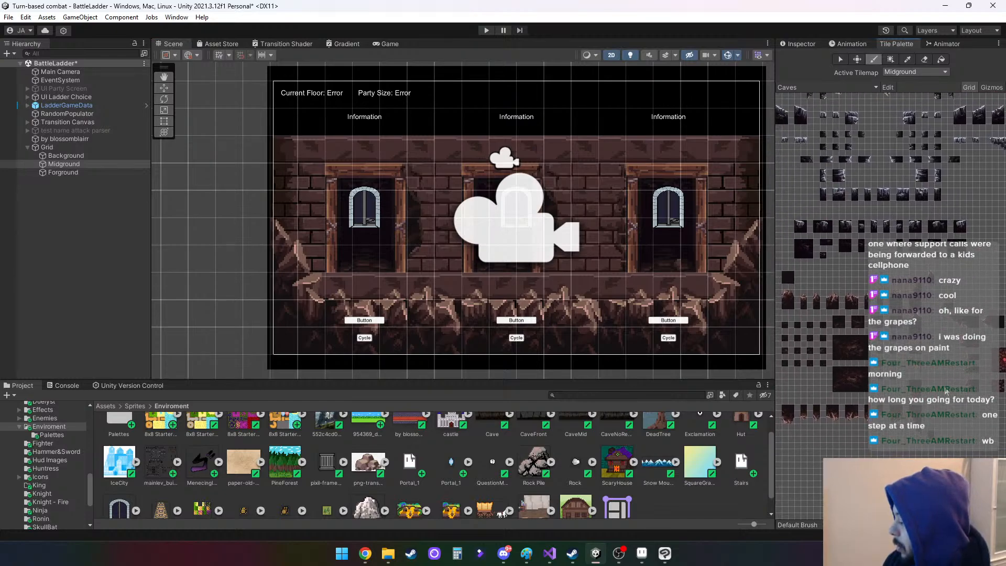
pyautogui.click(51, 173)
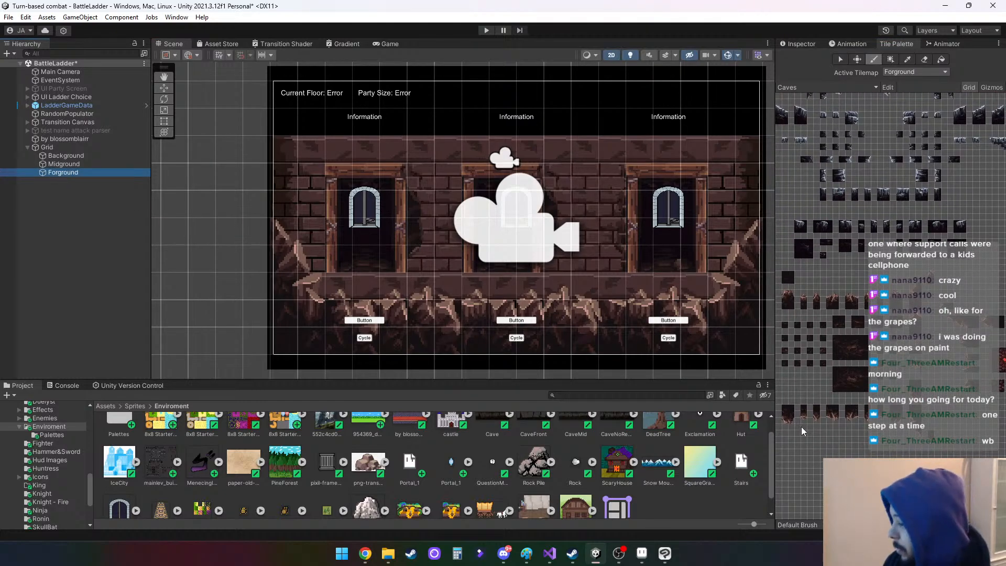
pyautogui.moveTo(802, 431); pyautogui.dragTo(853, 436, button='middle')
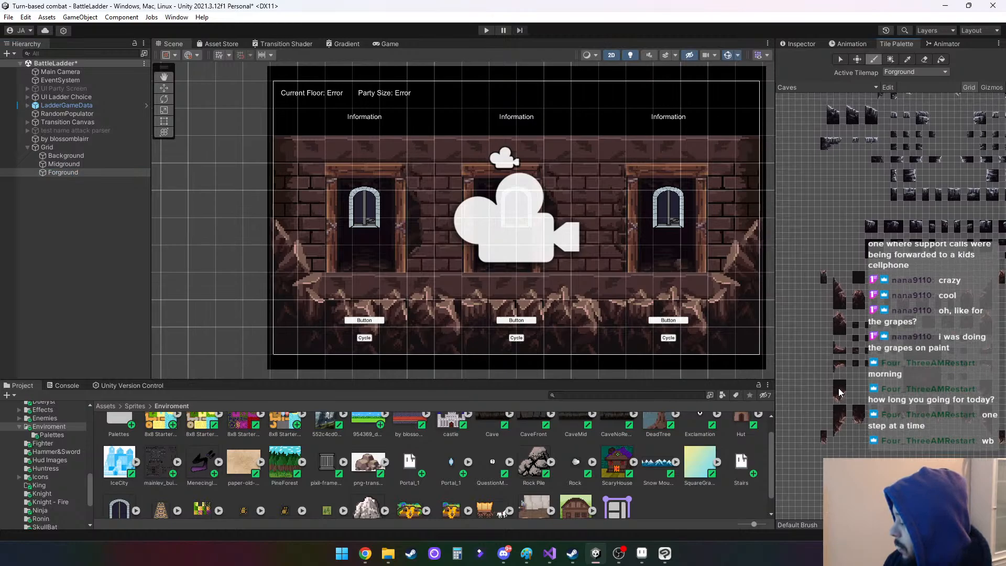
pyautogui.moveTo(865, 382); pyautogui.dragTo(825, 388, button='middle')
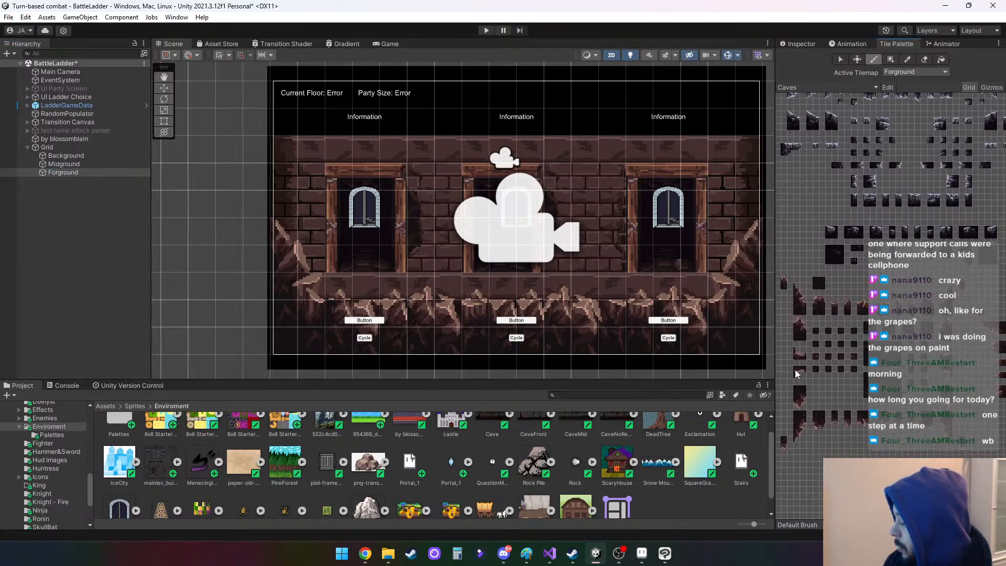
pyautogui.click(799, 372)
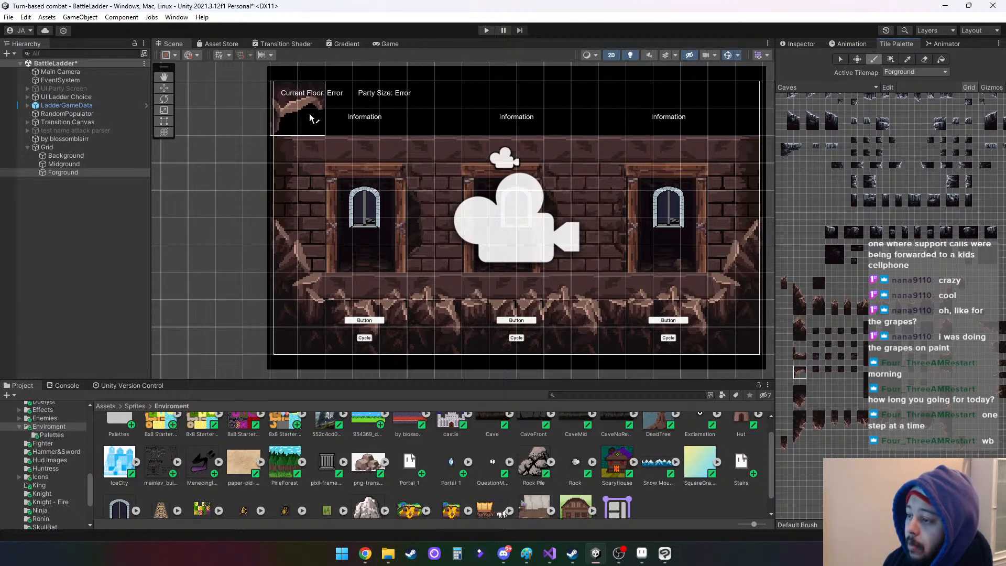
pyautogui.click(947, 374)
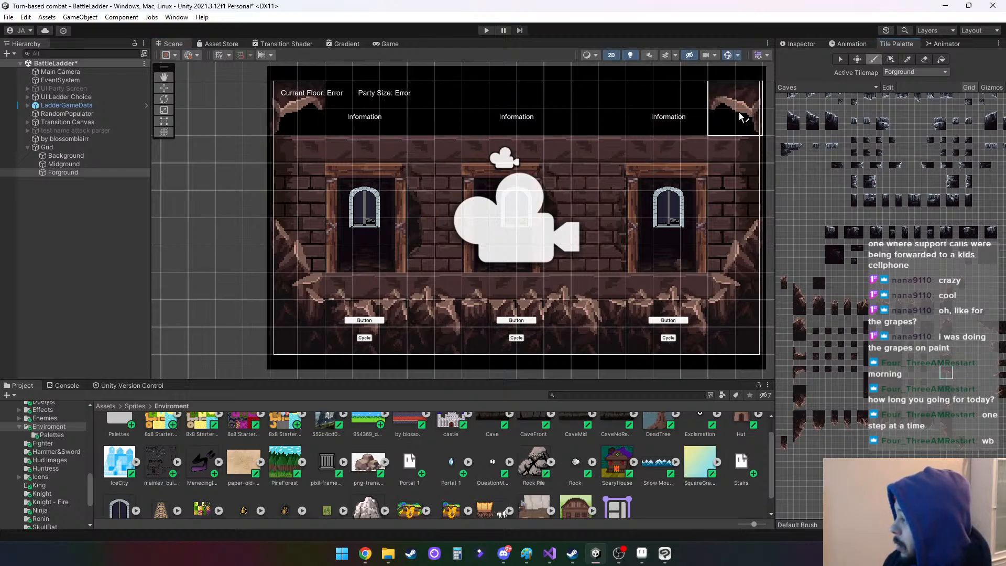
pyautogui.click(733, 108)
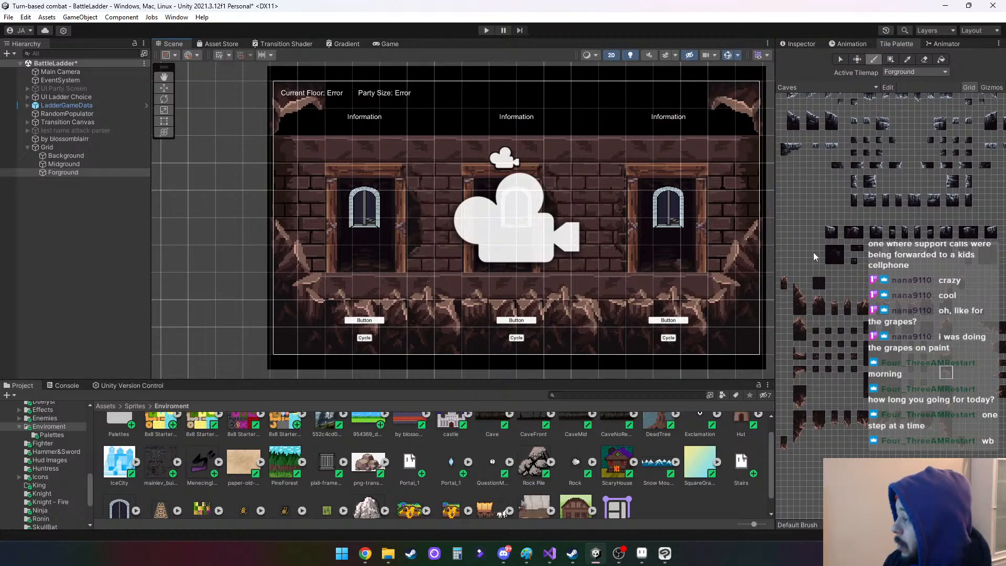
# Paint a narrow hanging rock tile above each of the three doorways, and a wider one beside the first two, on the Forground tilemap
pyautogui.click(847, 419)
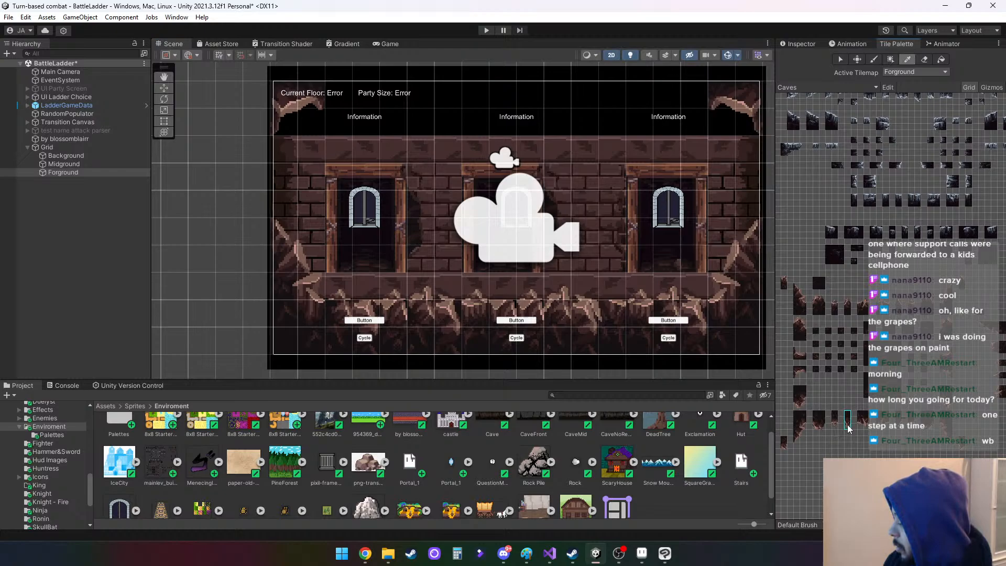
pyautogui.click(338, 120)
pyautogui.click(502, 120)
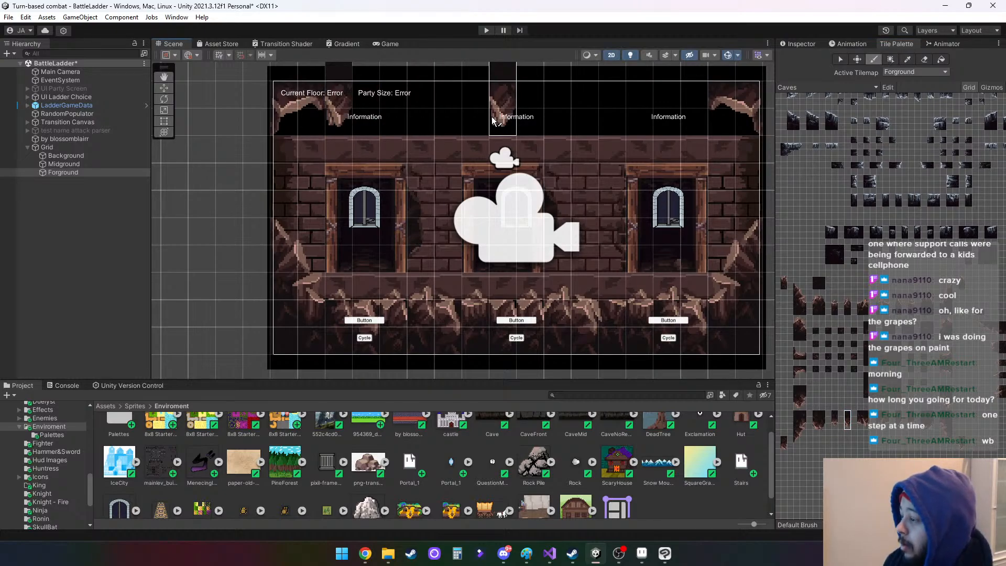
pyautogui.click(692, 119)
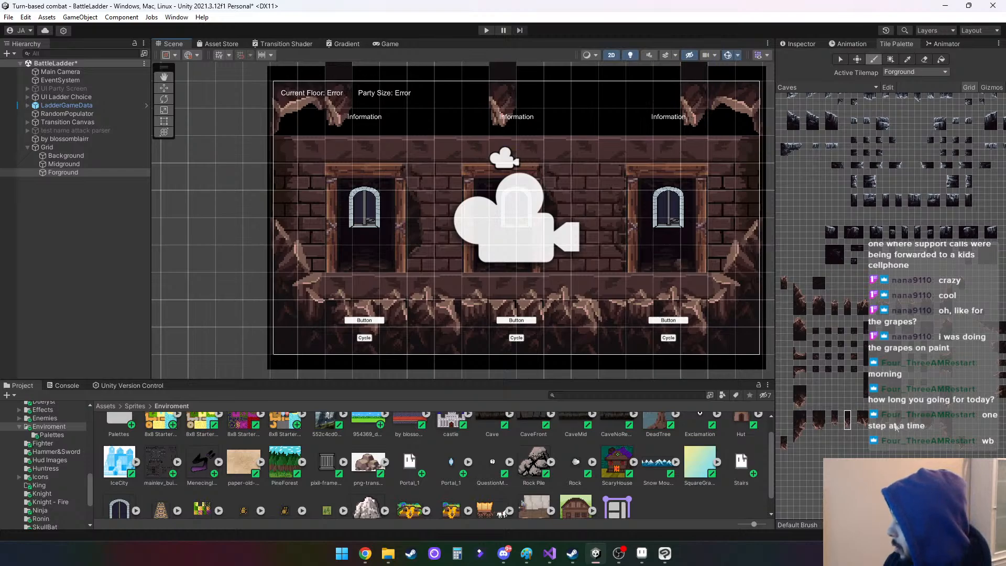
pyautogui.click(862, 419)
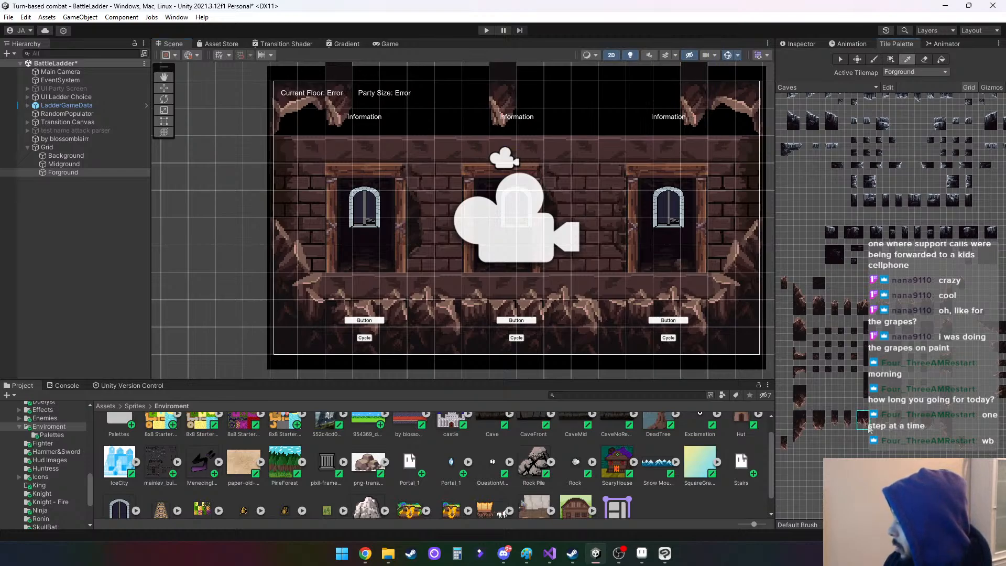
pyautogui.click(387, 120)
pyautogui.click(567, 123)
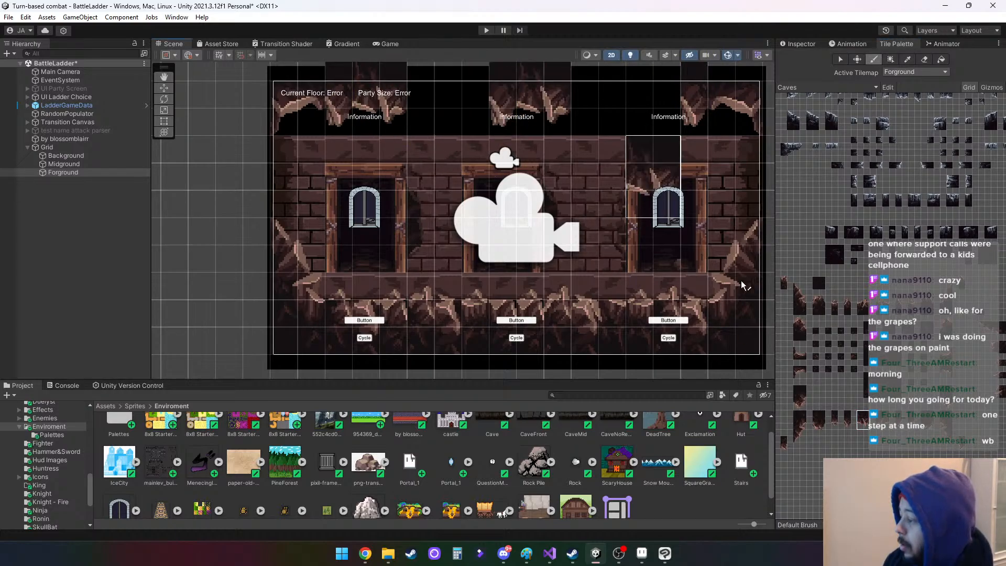
# Fill the remaining gaps along the cave ceiling with other narrow and wide hanging rock tiles on the Forground tilemap
pyautogui.click(835, 419)
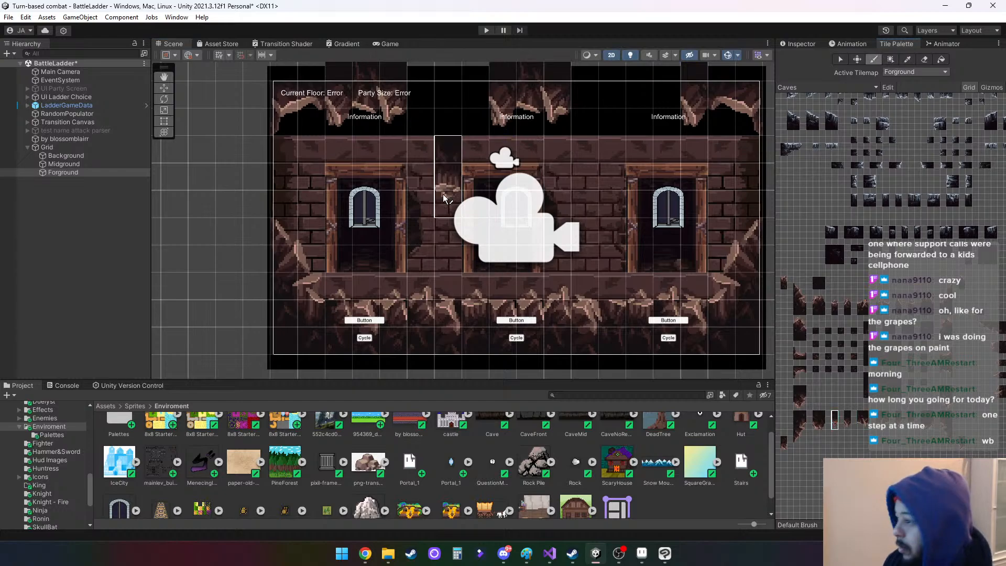
pyautogui.click(419, 124)
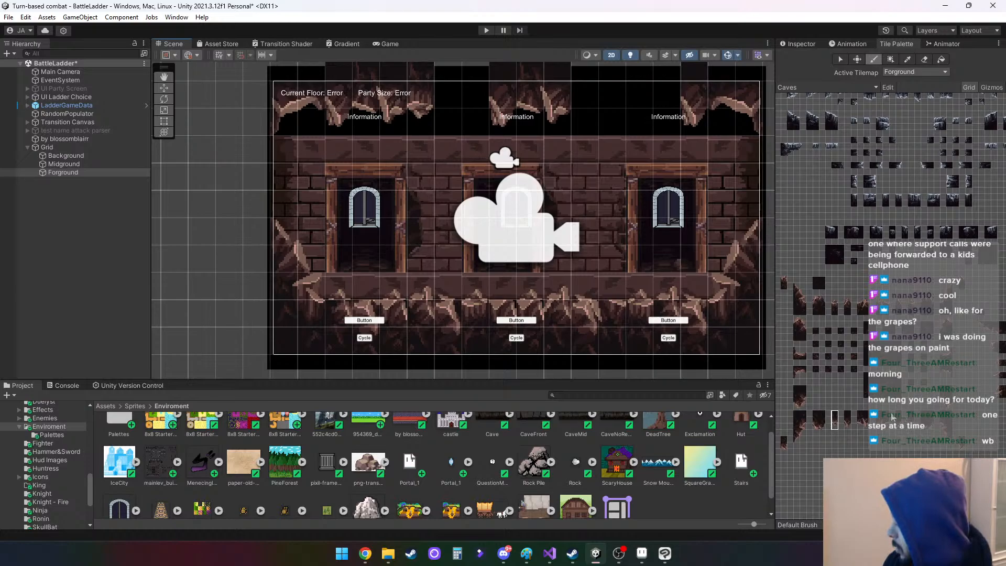
pyautogui.click(576, 124)
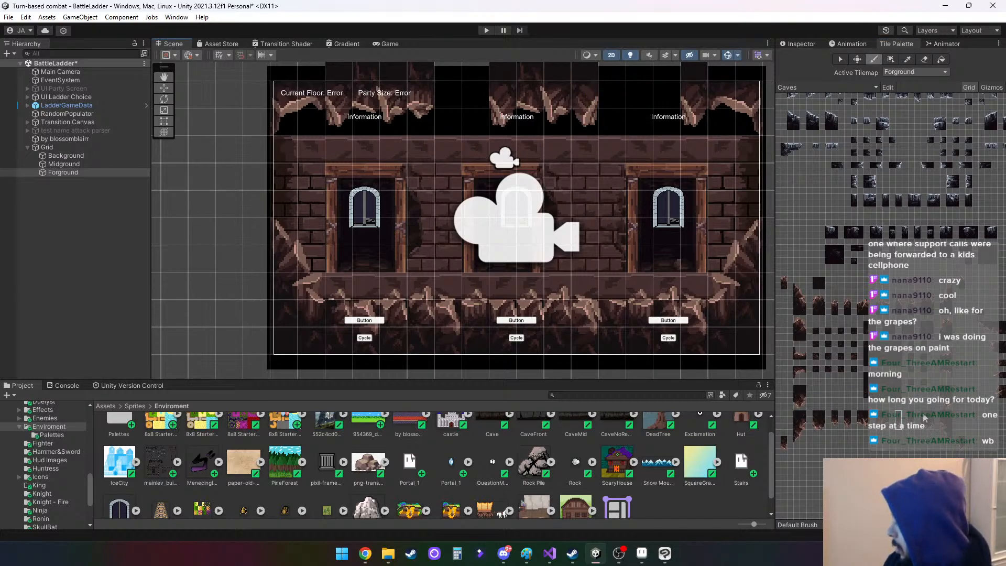
pyautogui.moveTo(860, 414); pyautogui.dragTo(869, 430)
pyautogui.click(427, 100)
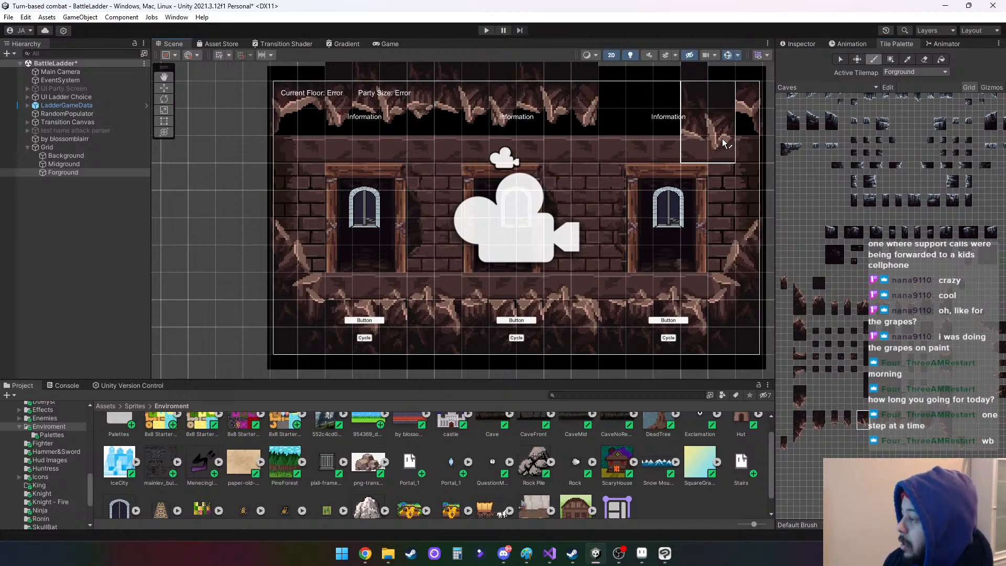
pyautogui.click(668, 120)
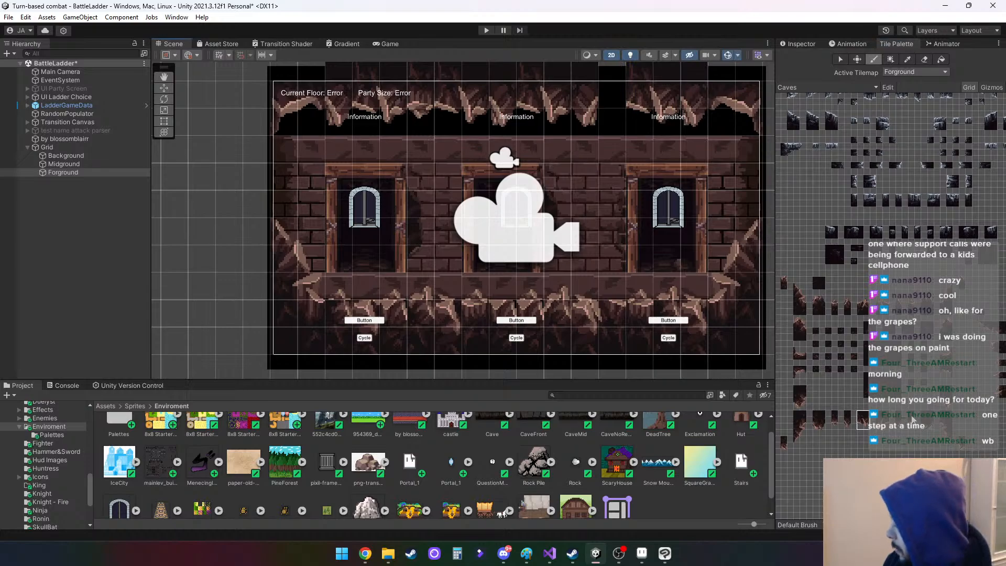
pyautogui.moveTo(910, 414); pyautogui.dragTo(911, 416)
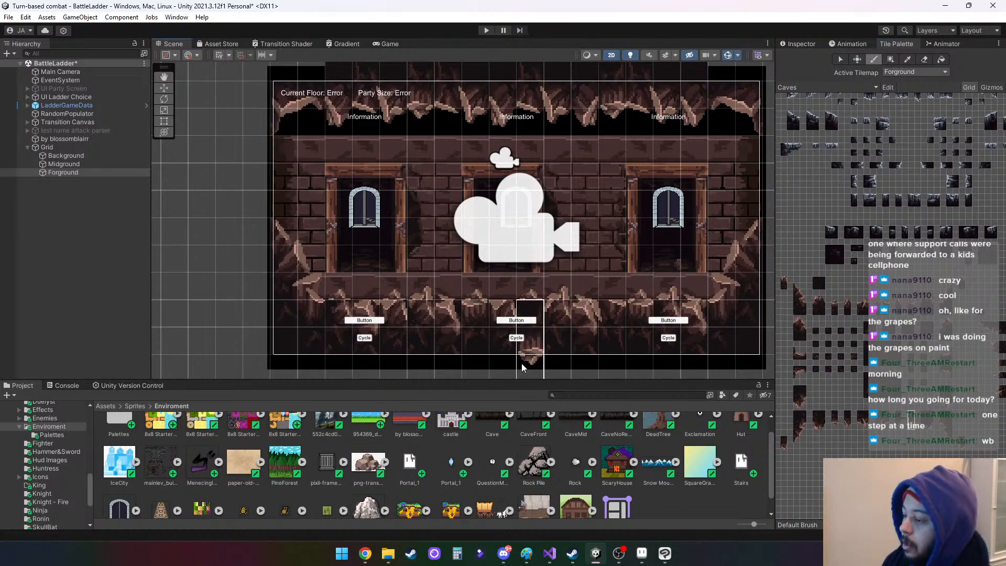
# Fill the black gaps behind the hanging ceiling rocks with dark cave tiles on the Background tilemap and check the game view
pyautogui.click(79, 156)
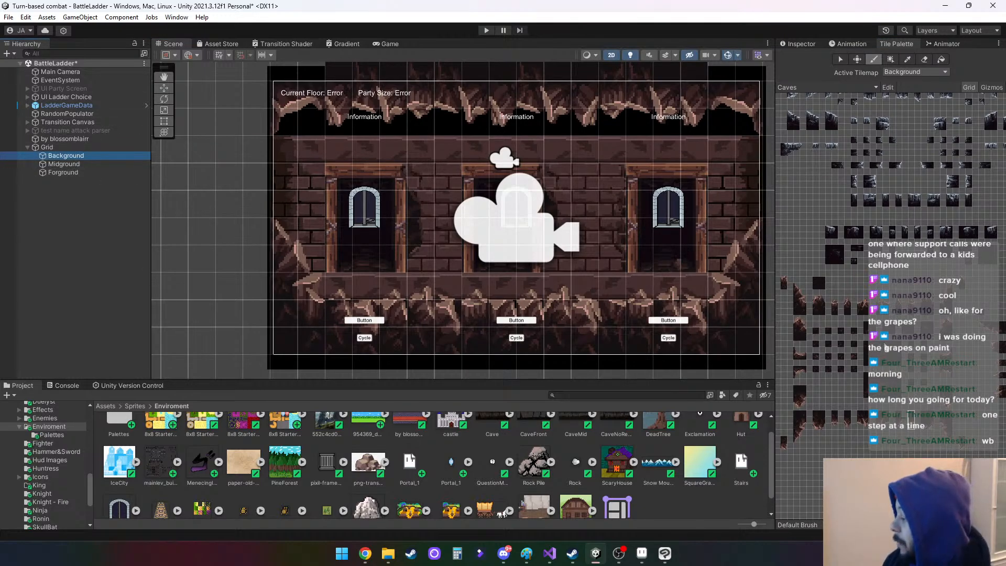
pyautogui.moveTo(866, 361); pyautogui.dragTo(900, 364)
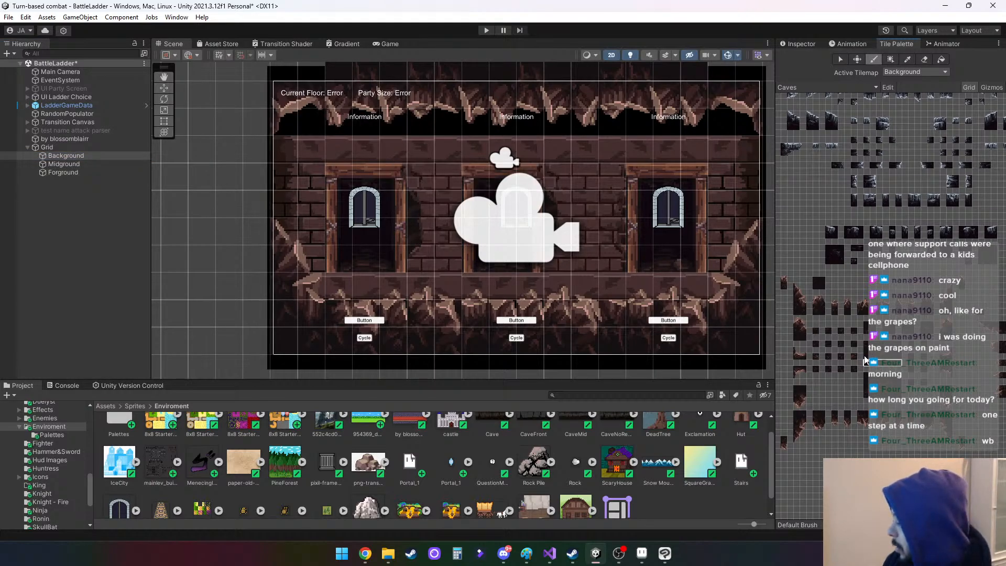
pyautogui.moveTo(865, 357); pyautogui.dragTo(899, 363)
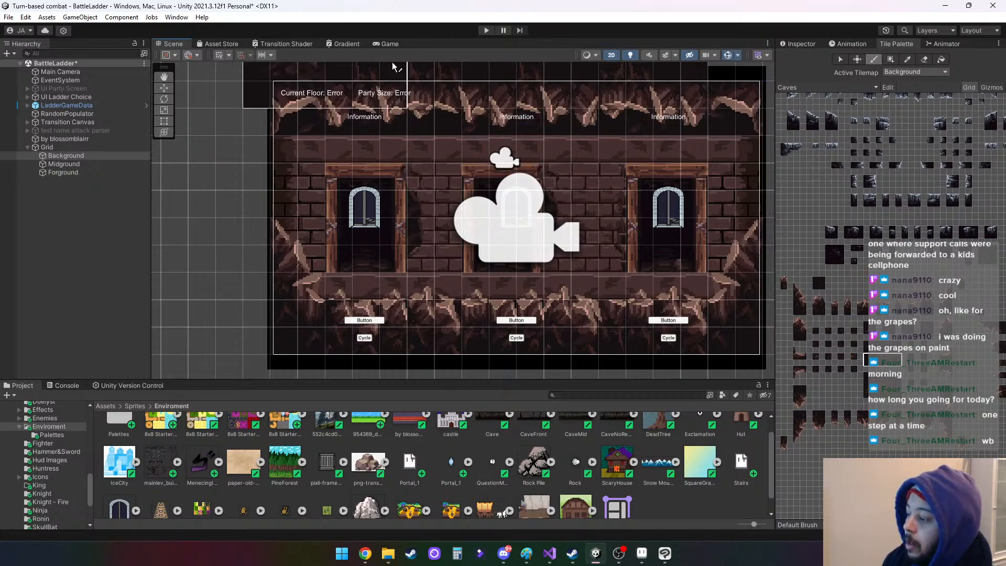
pyautogui.click(395, 46)
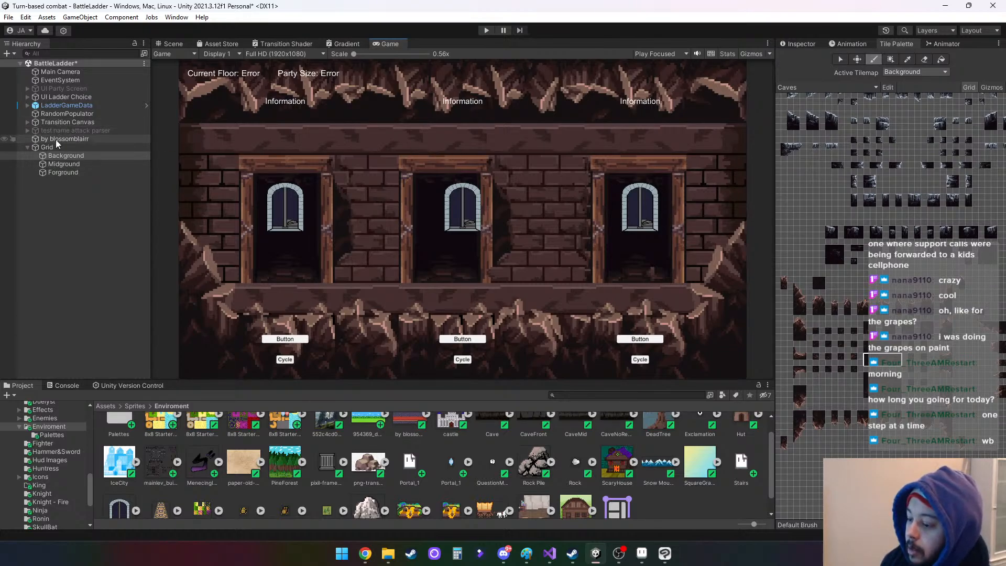
# Expand the UI Ladder Choice hierarchy and line the Choice 1 group up horizontally with the first doorway
pyautogui.click(27, 105)
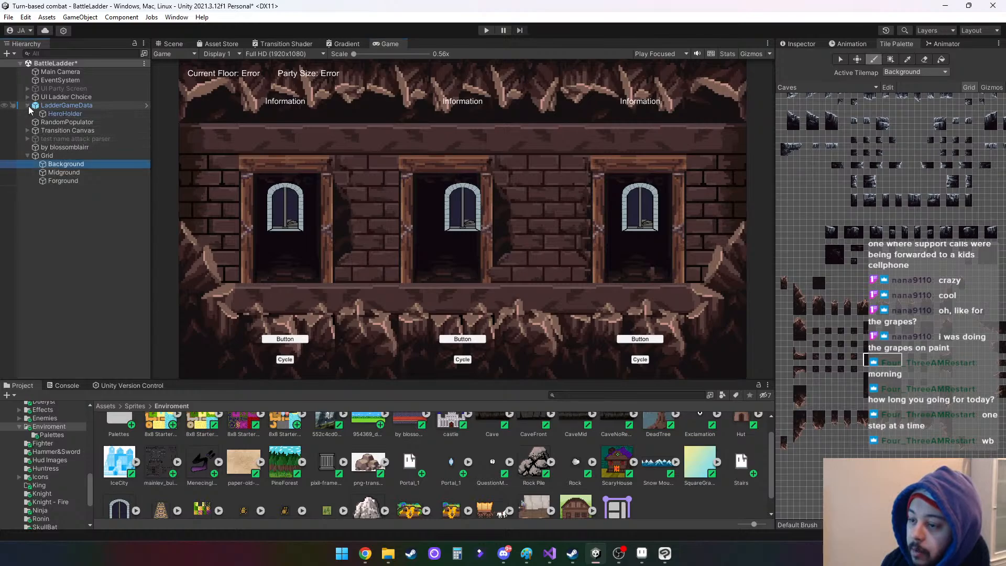
pyautogui.click(28, 105)
pyautogui.click(28, 97)
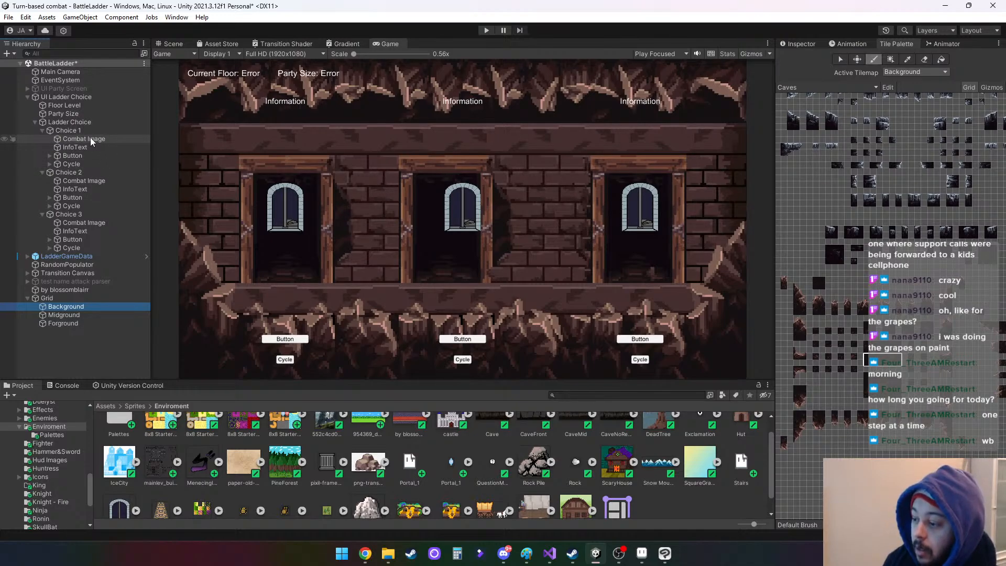
pyautogui.click(67, 131)
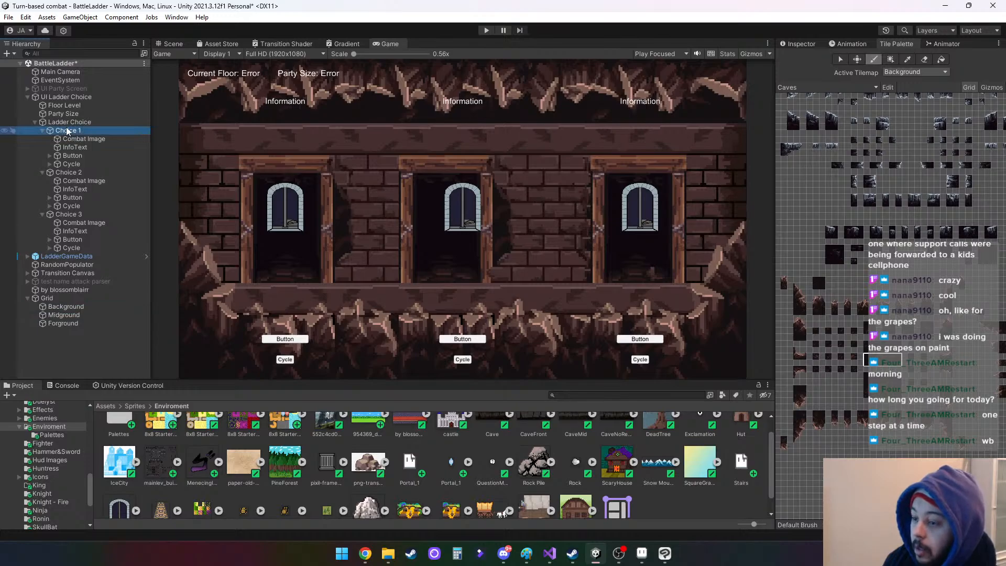
pyautogui.click(42, 131)
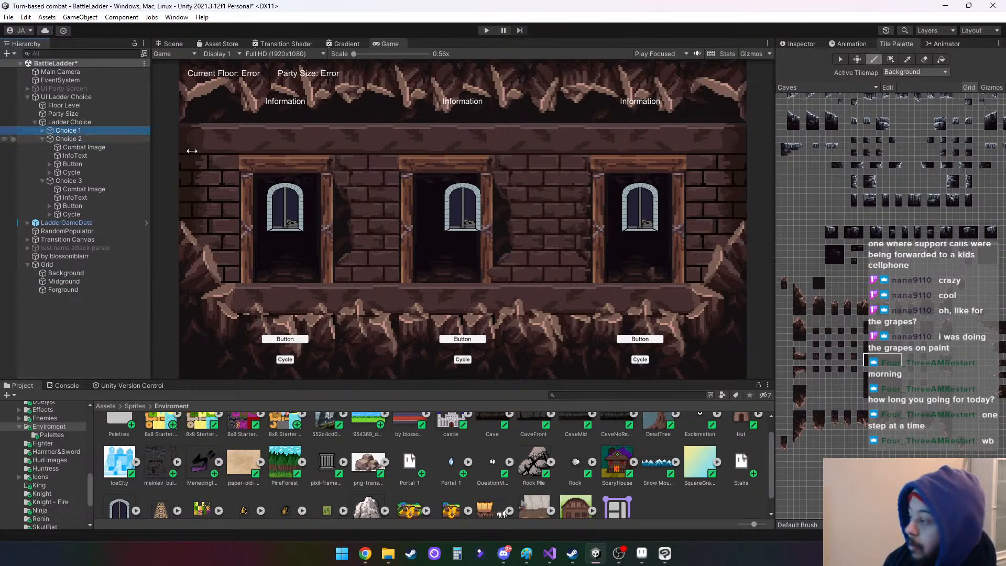
pyautogui.click(182, 46)
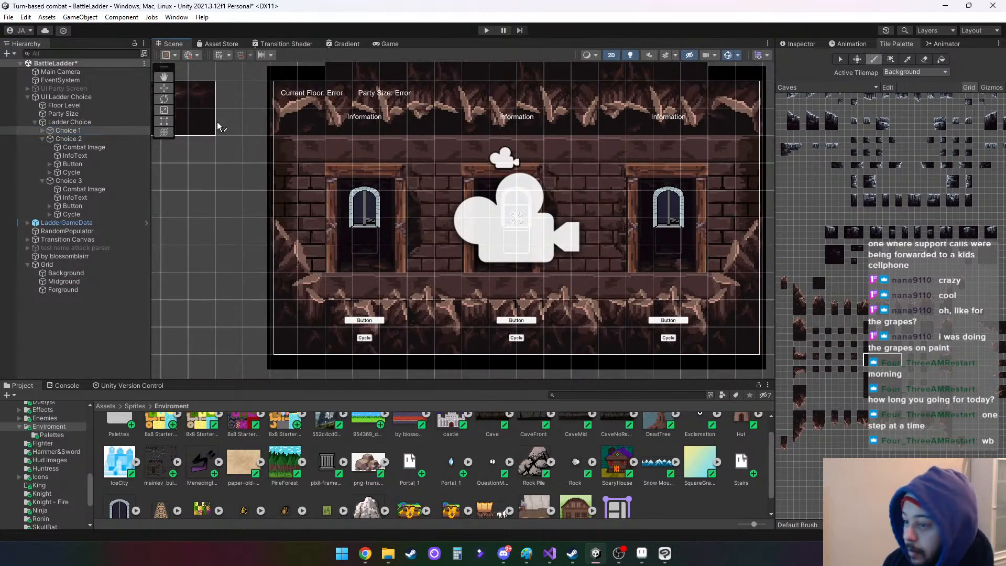
pyautogui.click(164, 90)
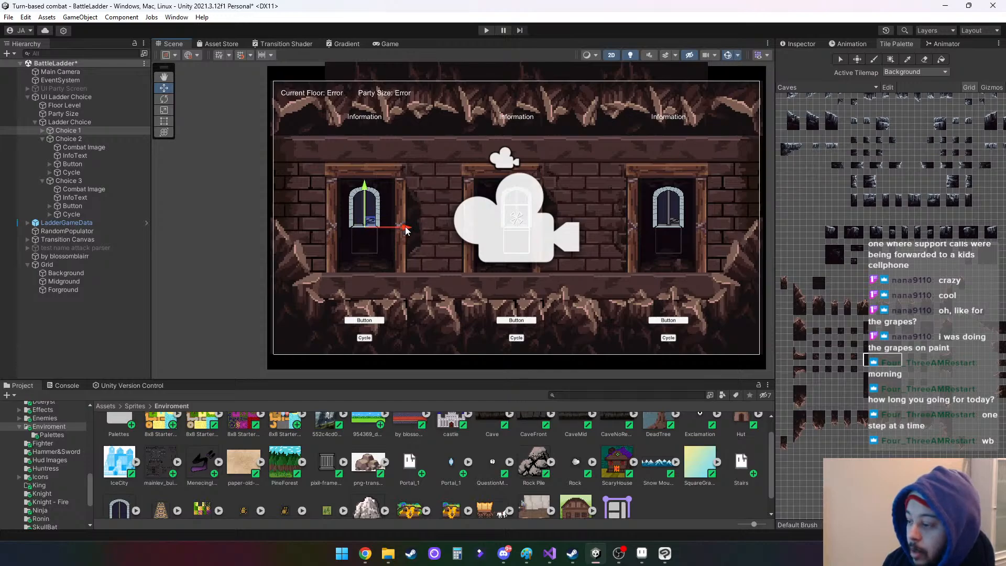
pyautogui.moveTo(405, 227); pyautogui.dragTo(405, 228)
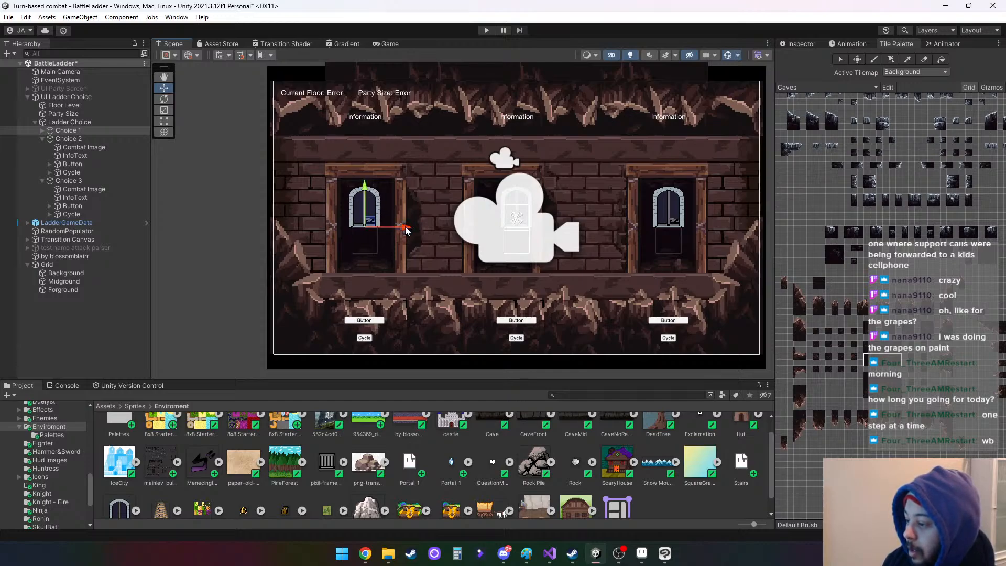
# Shift the Choice 2 group horizontally to centre it in the middle doorway and nudge Choice 3 in the third doorway
pyautogui.click(77, 140)
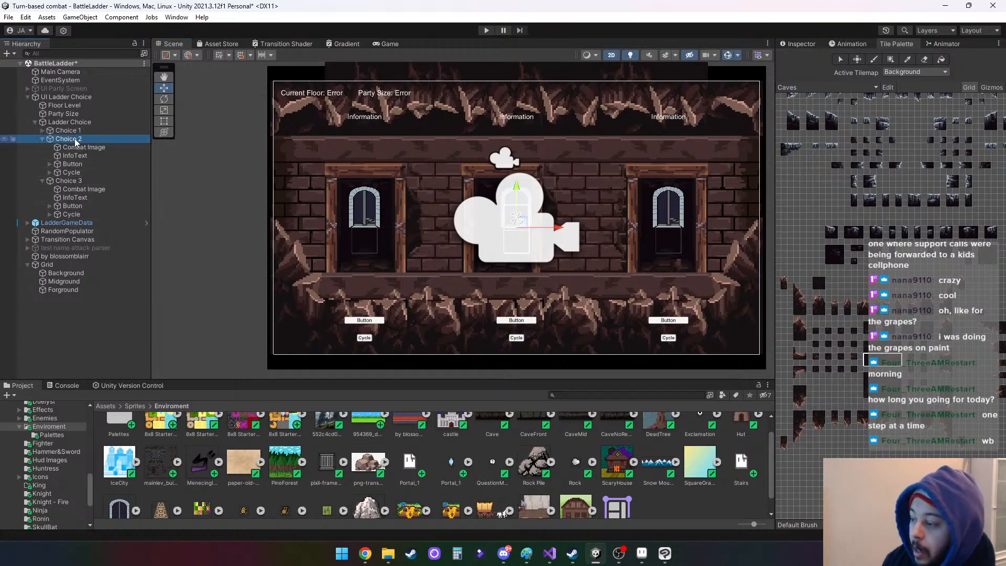
pyautogui.moveTo(559, 228); pyautogui.dragTo(544, 229)
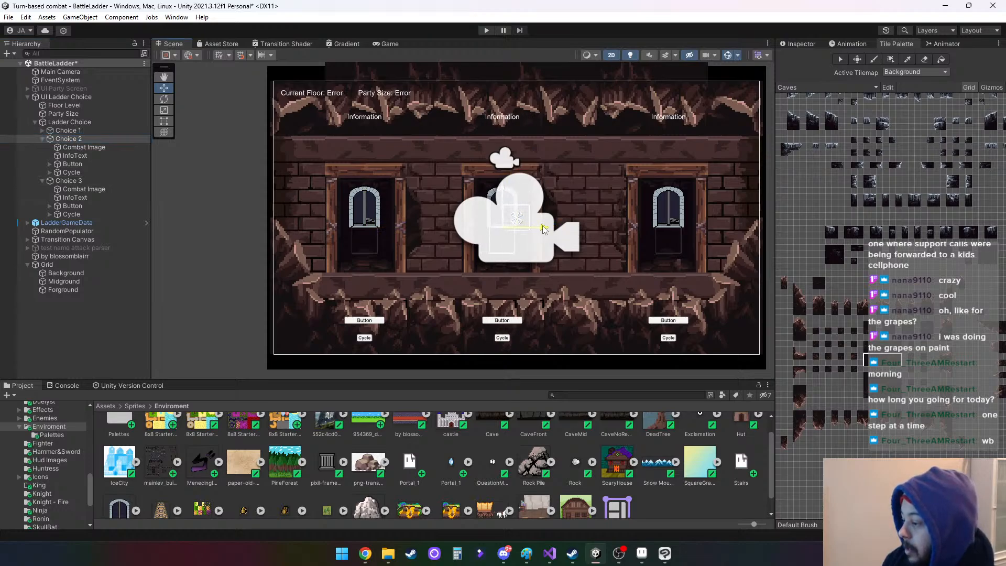
pyautogui.click(69, 181)
pyautogui.moveTo(710, 231); pyautogui.dragTo(712, 231)
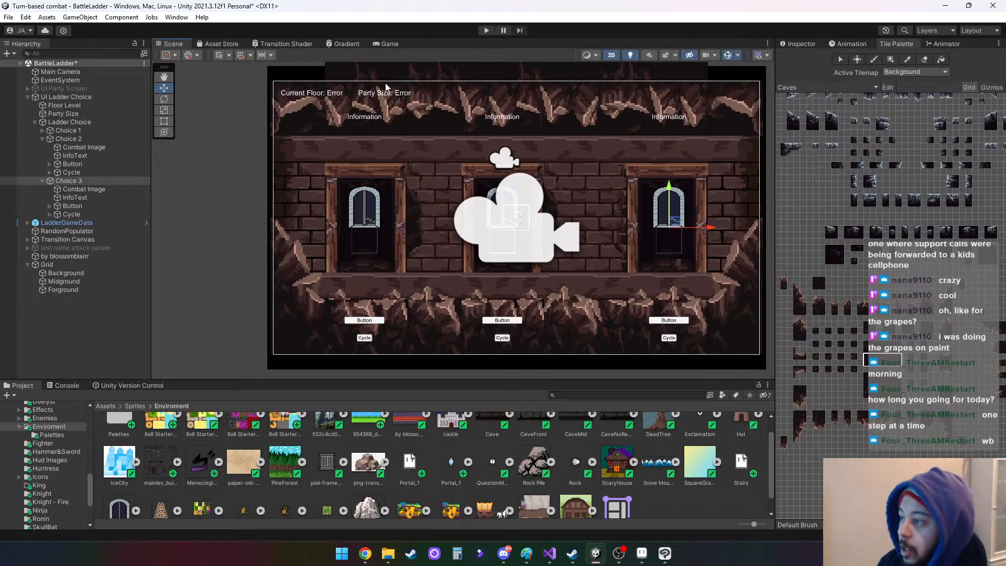
# Run the scene and choose the hero in the middle doorway to test the layout
pyautogui.click(486, 30)
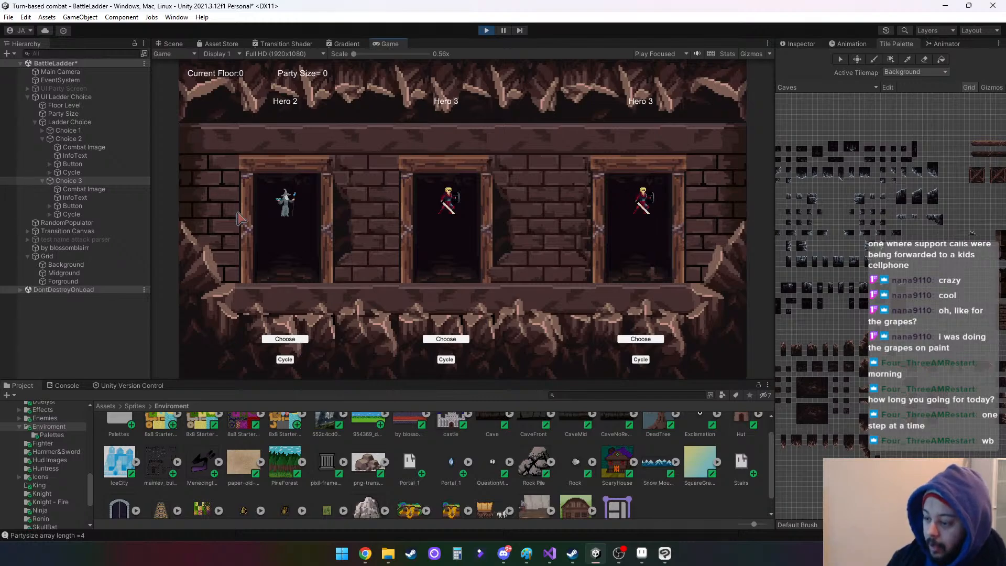
pyautogui.click(447, 340)
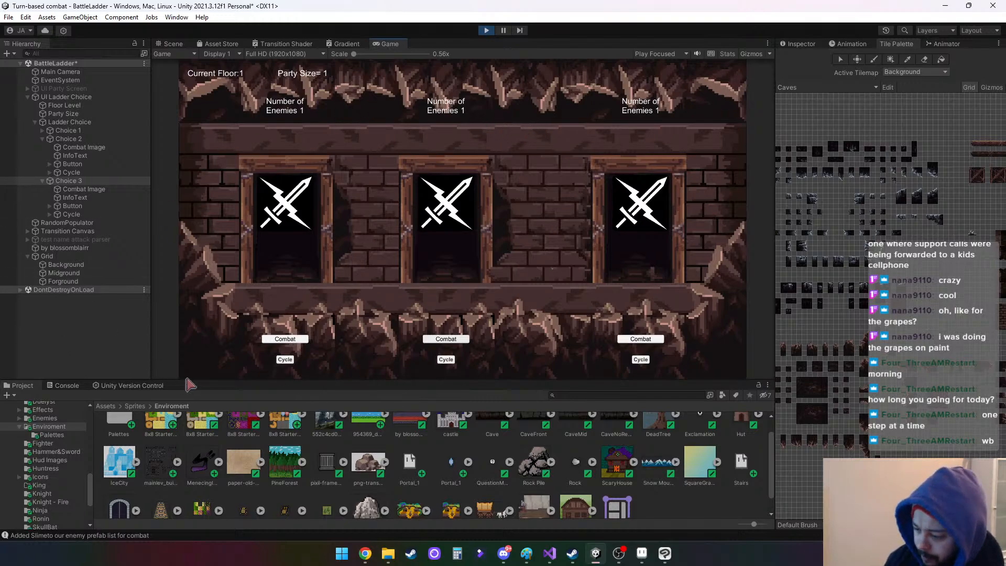
# Try the Partical Lazer and Mencing prefabs from the Effects folder in the running scene, and stop play mode
pyautogui.click(57, 435)
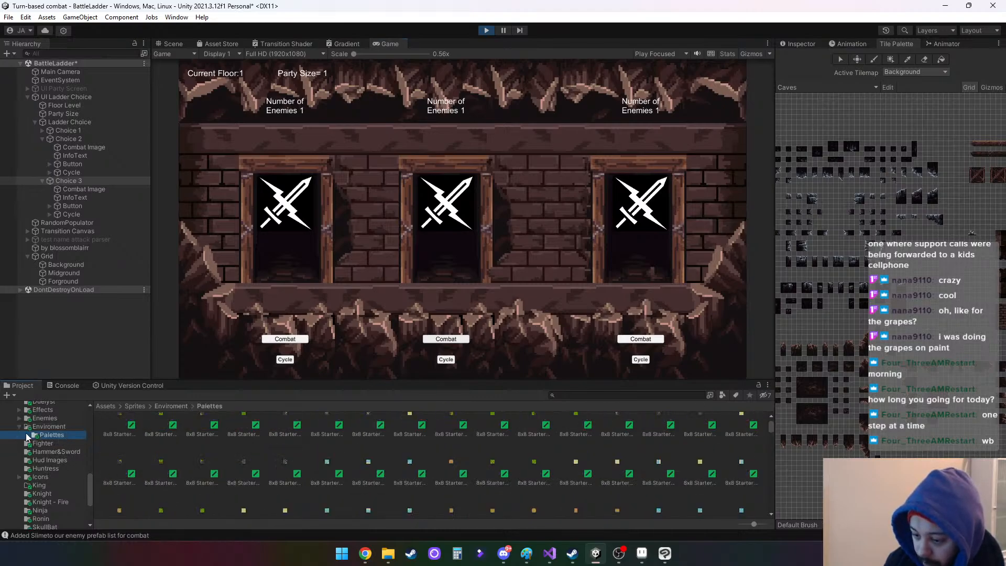
pyautogui.scroll(5, 56, 435)
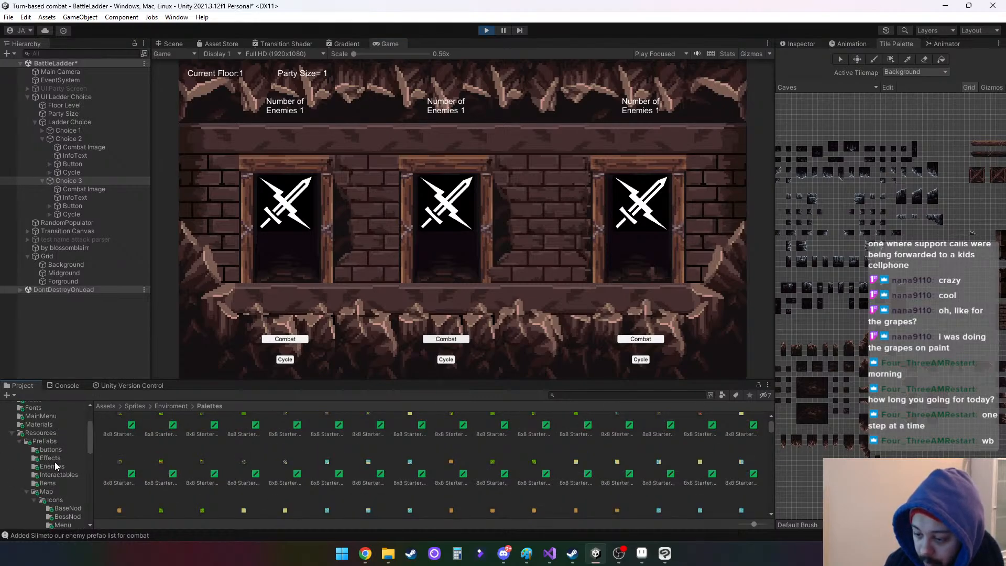
pyautogui.click(57, 459)
pyautogui.moveTo(197, 444); pyautogui.dragTo(105, 323)
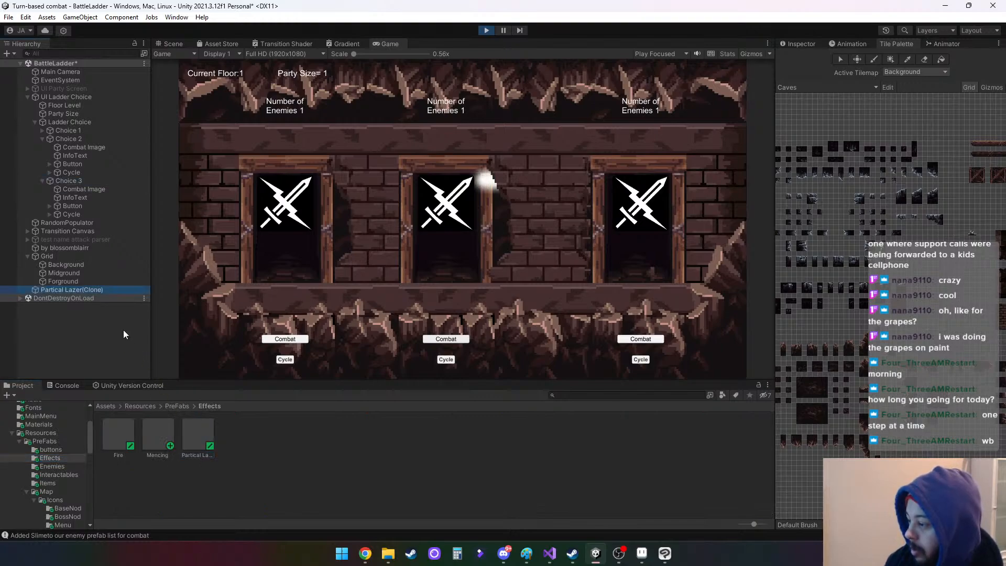
pyautogui.rightClick(77, 291)
pyautogui.click(111, 284)
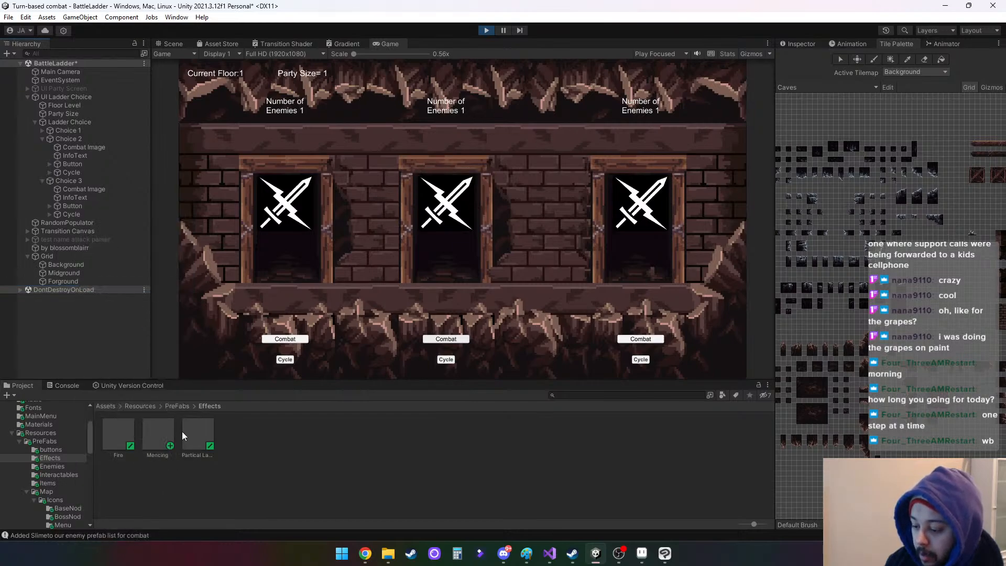
pyautogui.moveTo(91, 216); pyautogui.dragTo(87, 244)
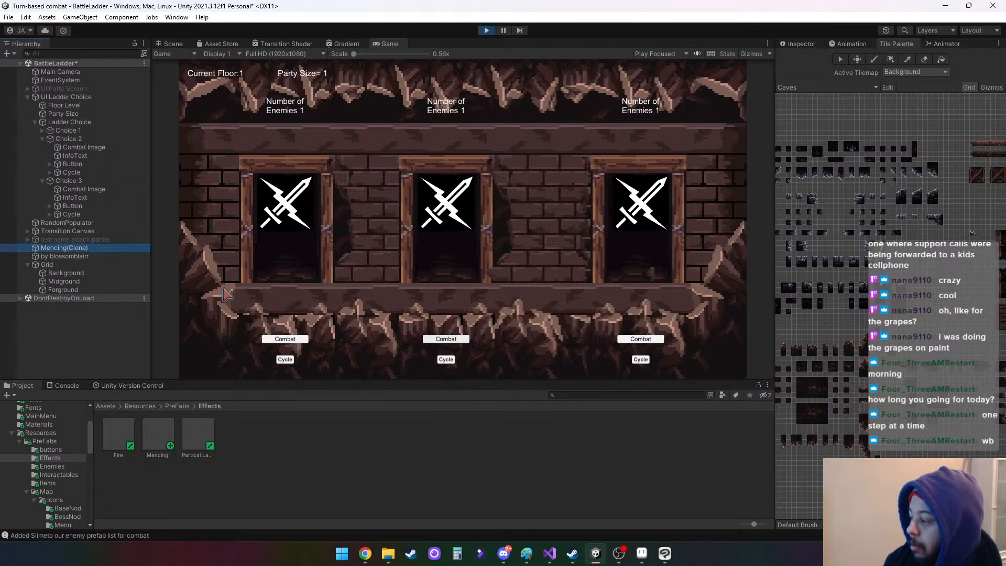
pyautogui.click(486, 30)
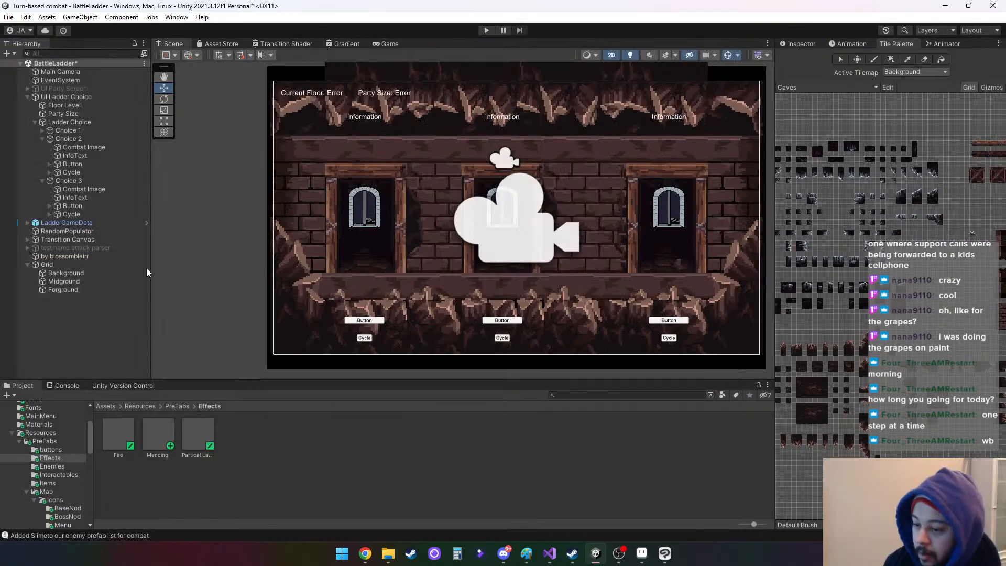
# Rename the black backdrop object listed above Grid to Black and delete it from the scene
pyautogui.click(74, 257)
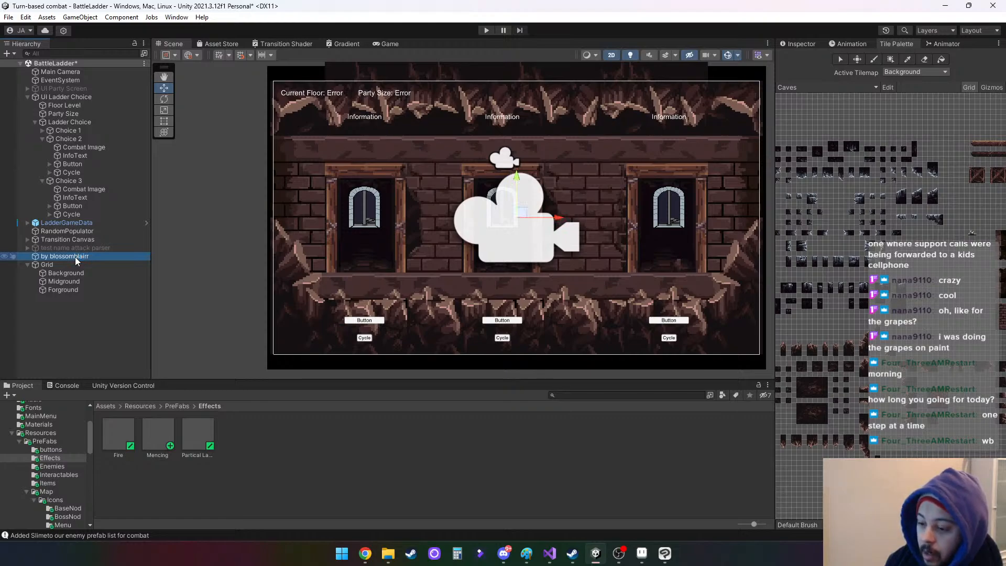
pyautogui.press('F2')
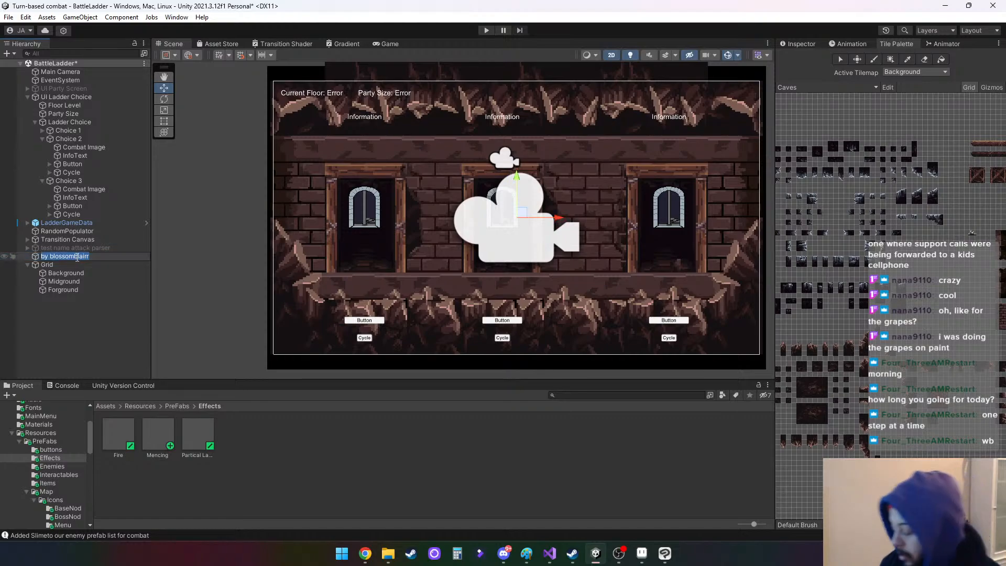
pyautogui.press('BackSpace')
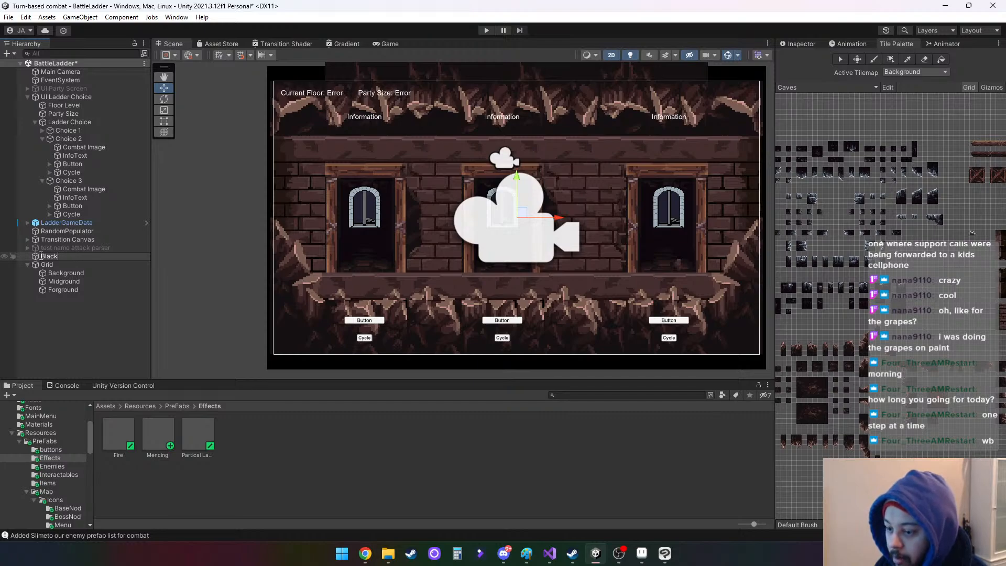
pyautogui.press('Return')
pyautogui.press('Delete')
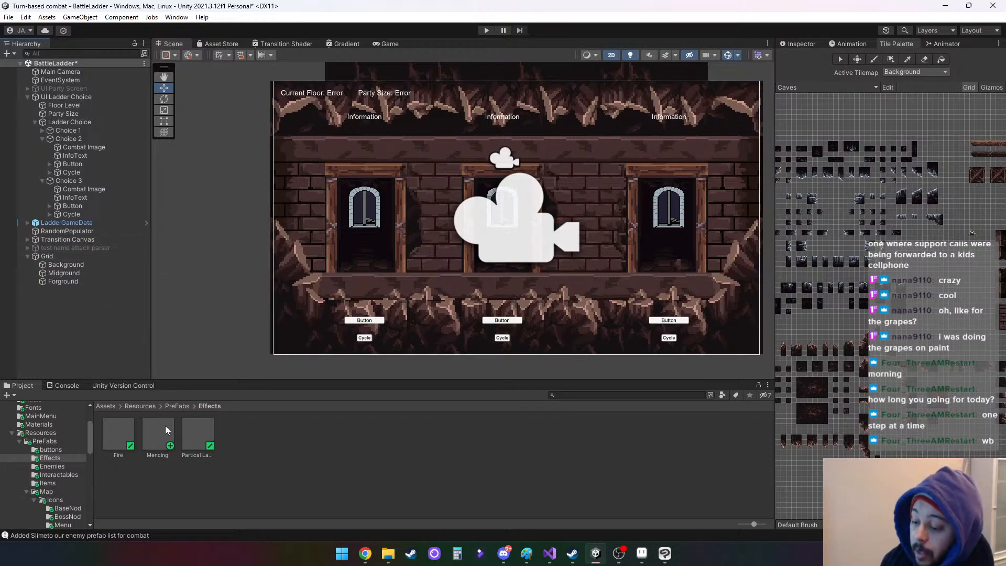
# Add the Mencing effect prefab to the scene, set its renderer's Order in Layer to 5, and move it up within the third doorway
pyautogui.moveTo(164, 442); pyautogui.dragTo(95, 237)
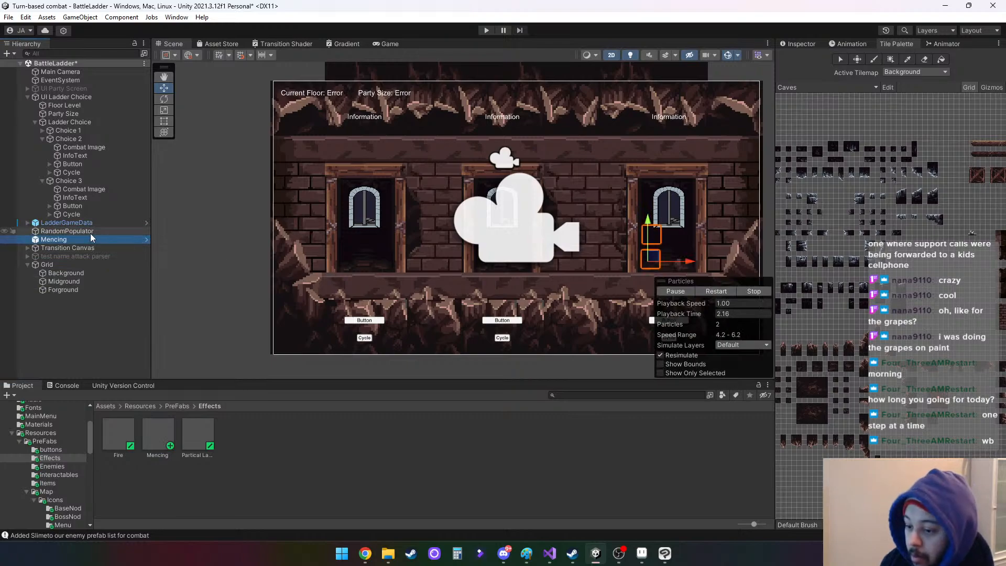
pyautogui.click(810, 43)
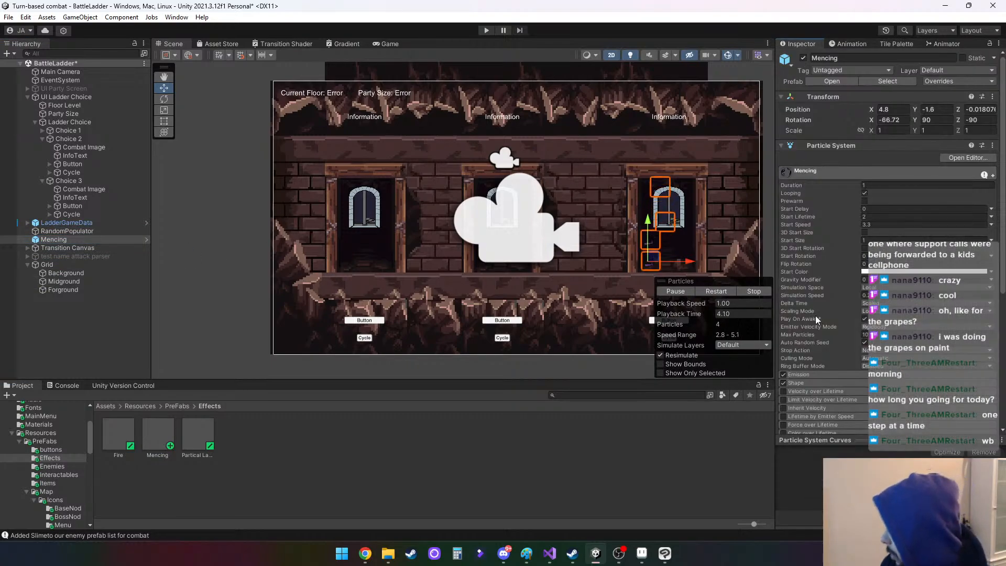
pyautogui.scroll(-5, 827, 240)
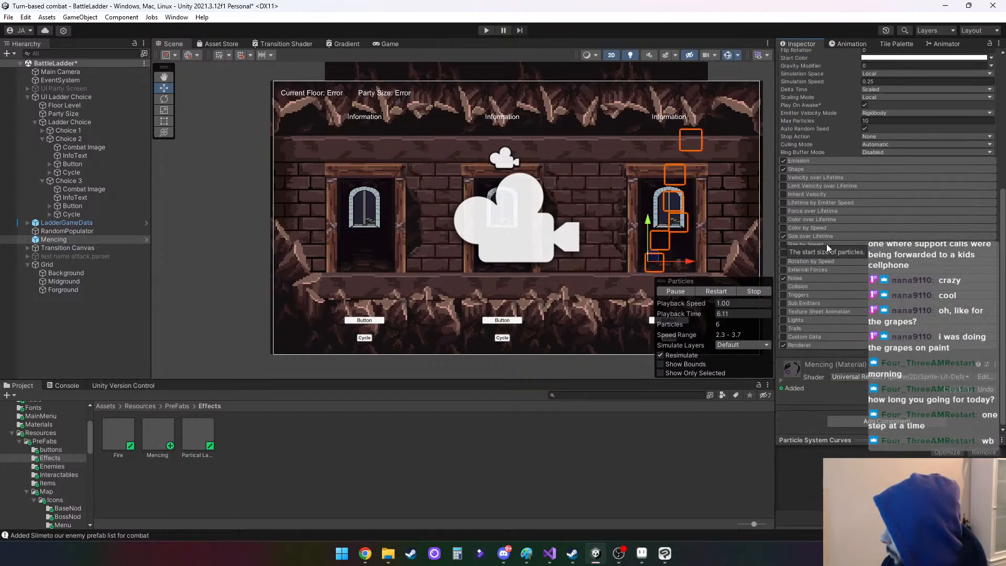
pyautogui.click(809, 344)
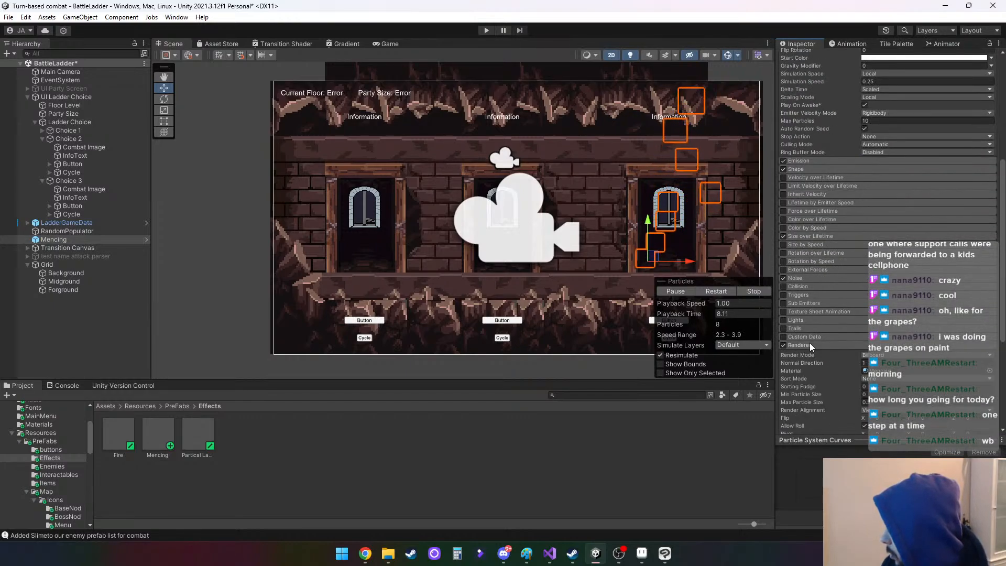
pyautogui.scroll(-3, 827, 355)
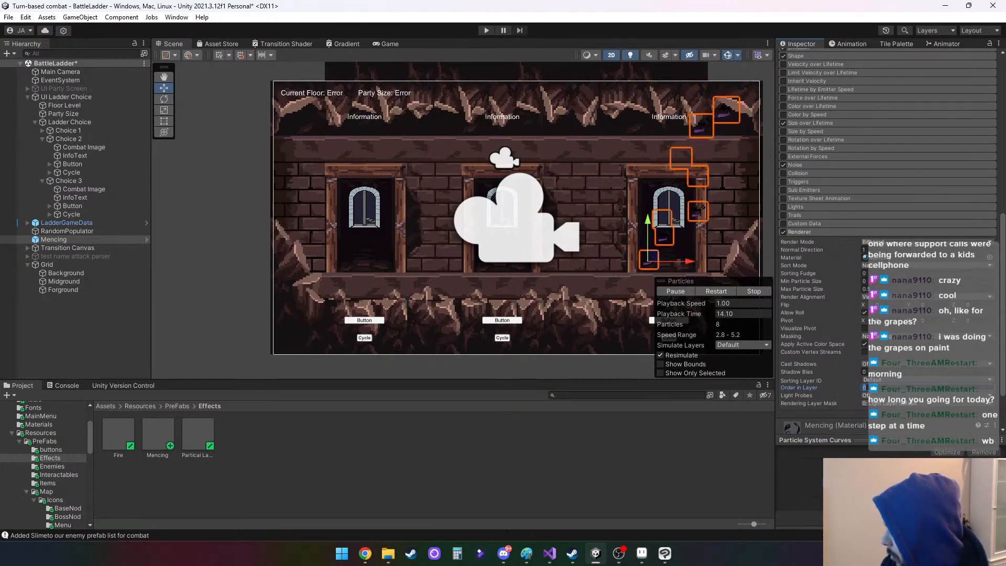
pyautogui.write('5')
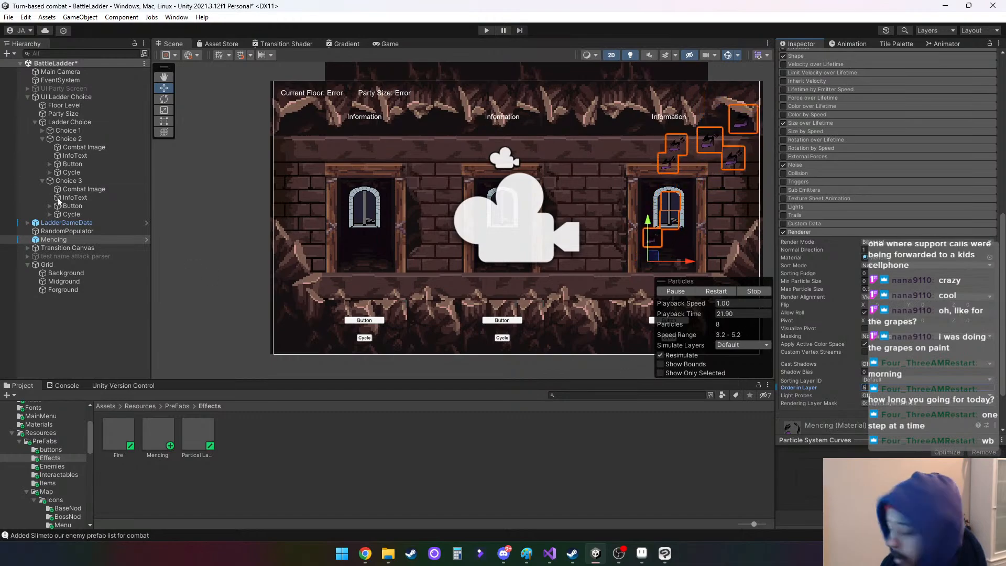
pyautogui.moveTo(655, 258); pyautogui.dragTo(669, 226)
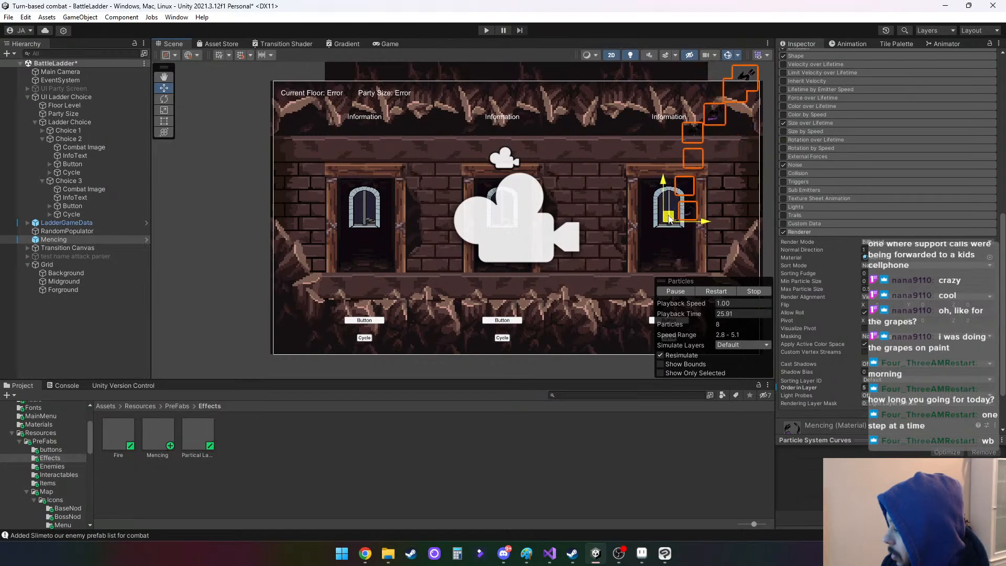
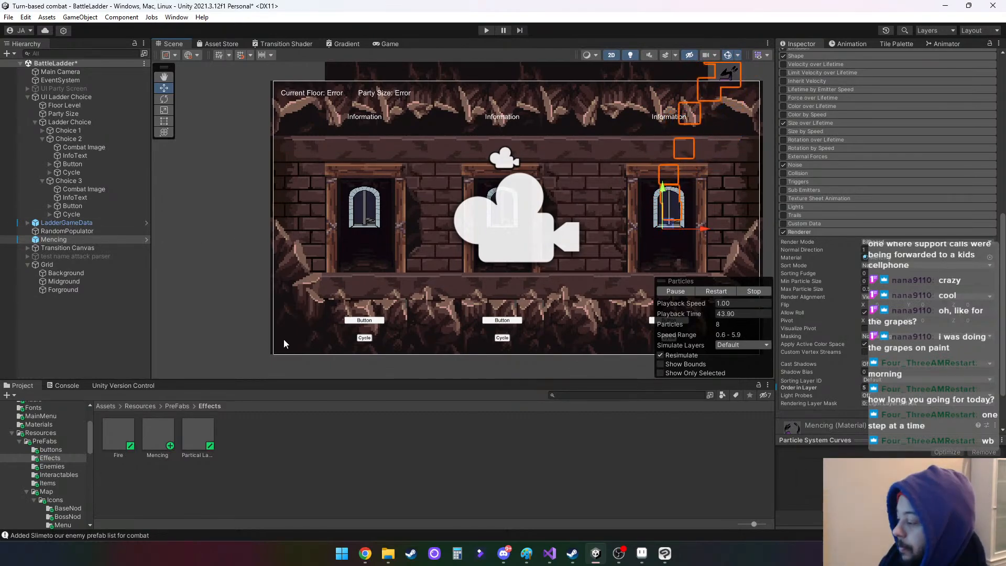
# Deactivate the Mencing effect object in the scene
pyautogui.rightClick(45, 240)
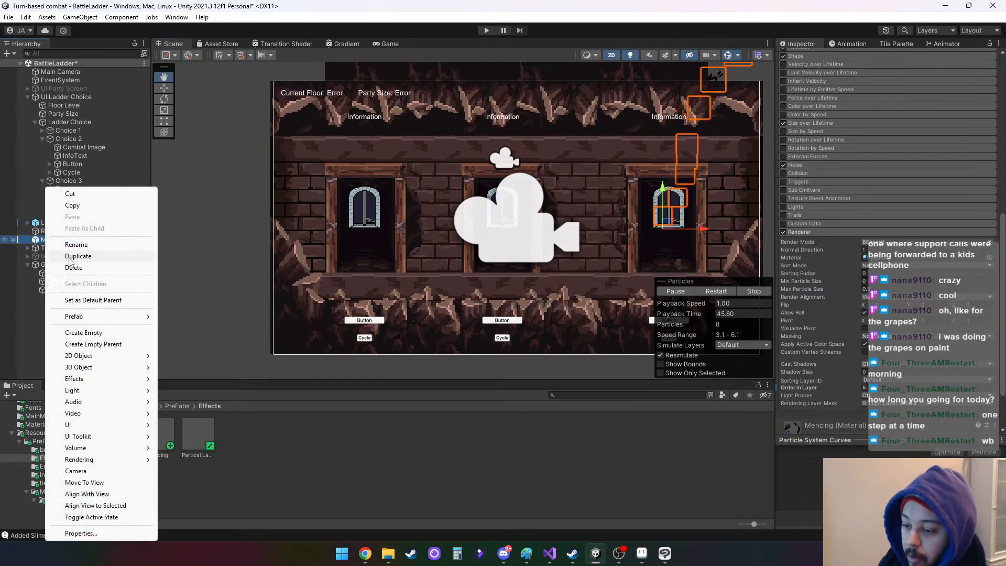
pyautogui.click(213, 300)
pyautogui.click(79, 240)
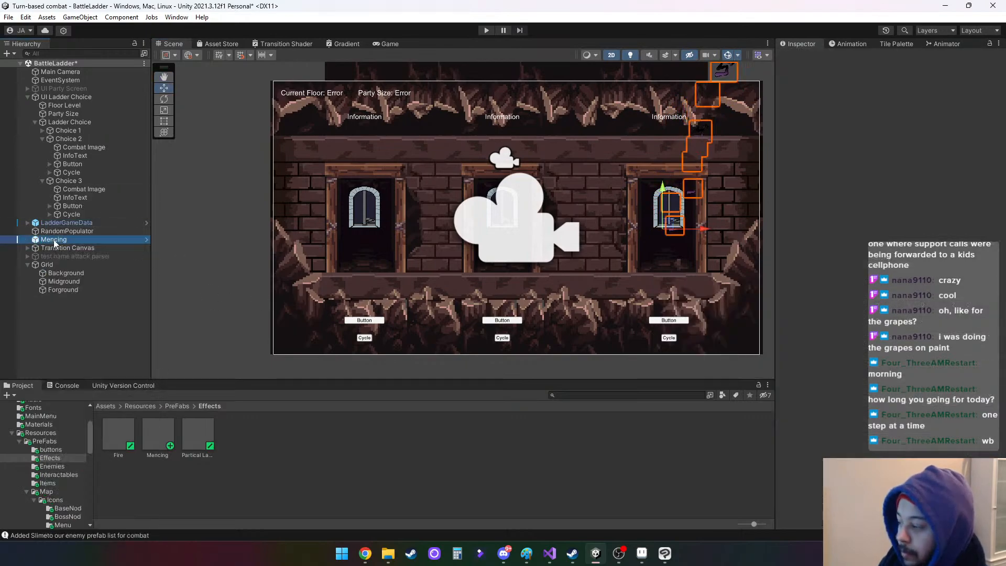
pyautogui.click(803, 59)
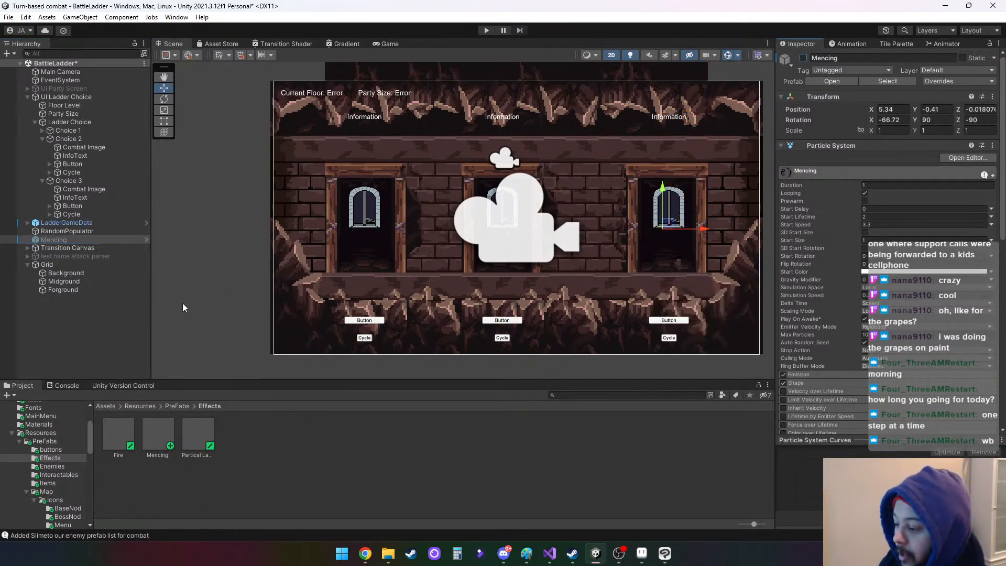
# Set the source image of the Button under Choice 1 to the plain brown sprite 5
pyautogui.click(42, 131)
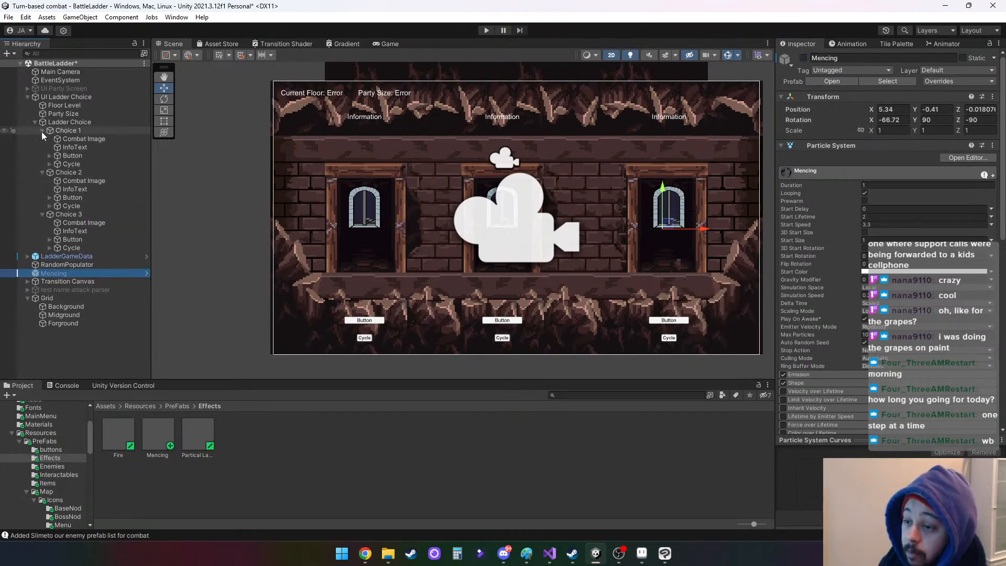
pyautogui.click(66, 155)
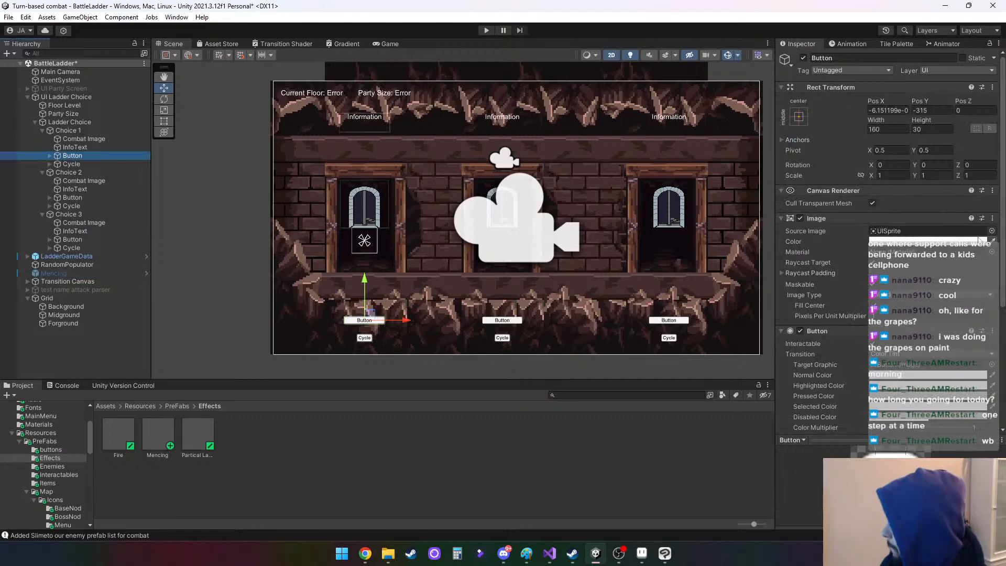
pyautogui.click(993, 232)
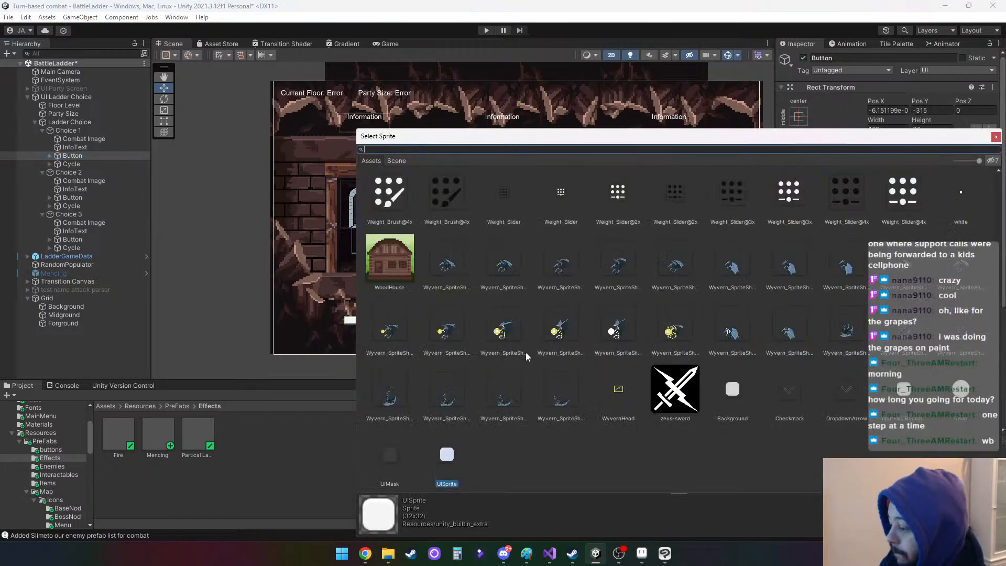
pyautogui.scroll(10, 590, 383)
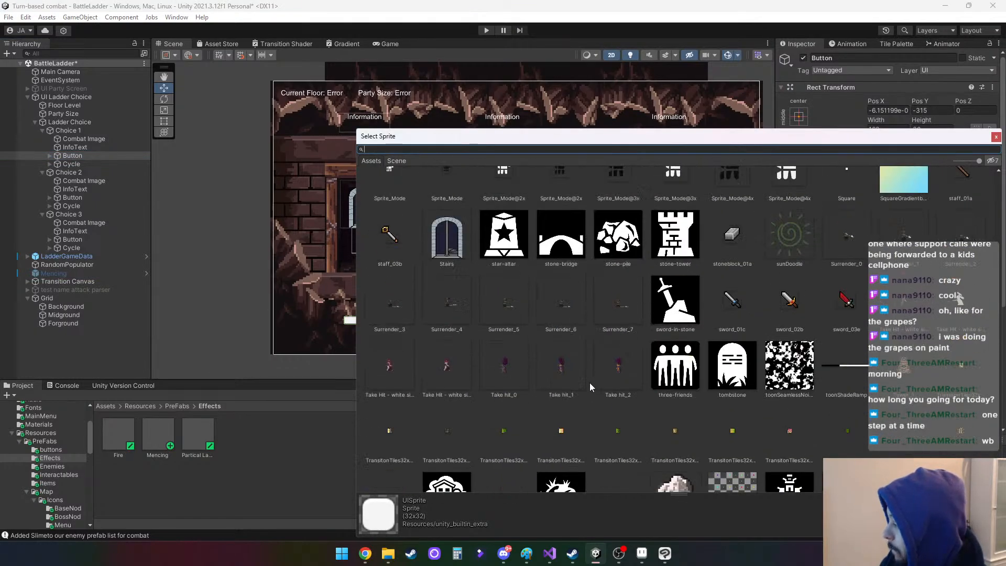
pyautogui.scroll(10, 590, 383)
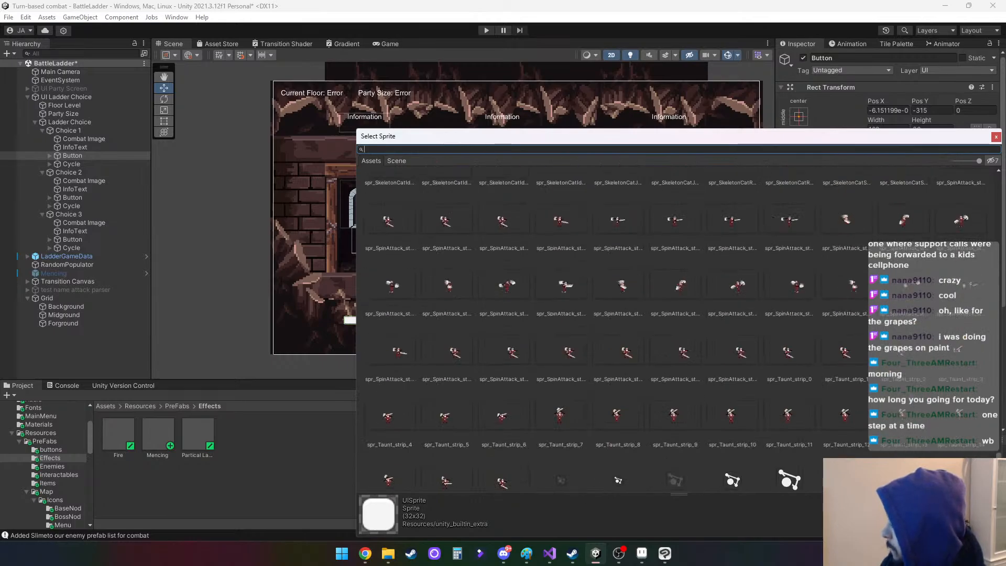
pyautogui.scroll(15, 590, 382)
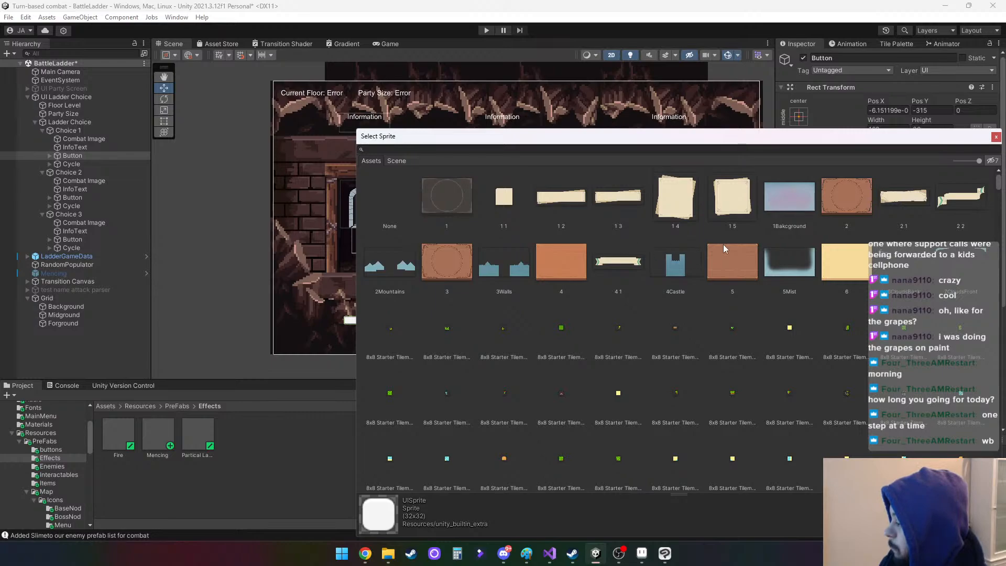
pyautogui.click(732, 259)
pyautogui.doubleClick(732, 263)
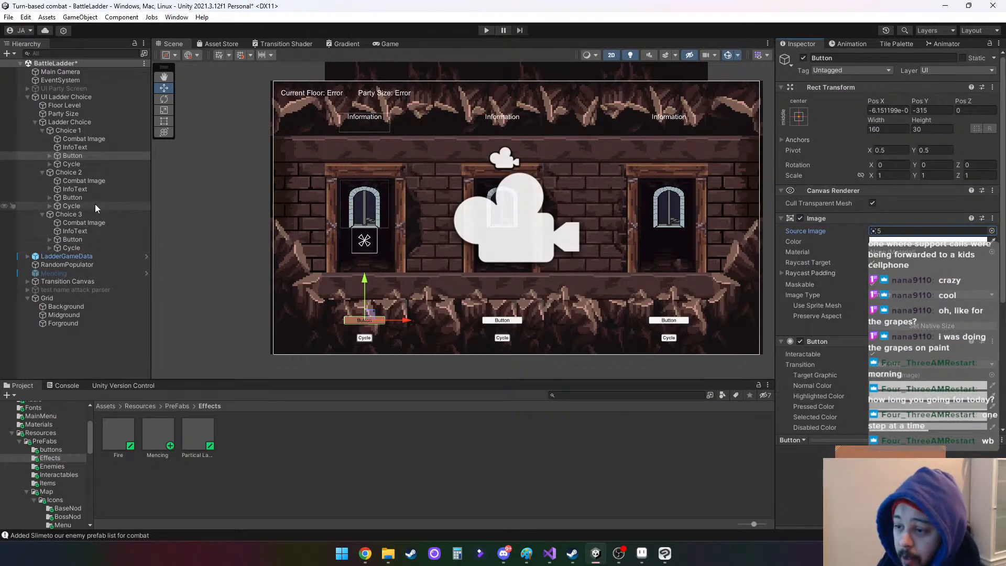
# Set the source image of the Buttons under all three choices to sprite 4
pyautogui.keyDown('ctrl'); pyautogui.click(108, 198); pyautogui.keyUp('ctrl')
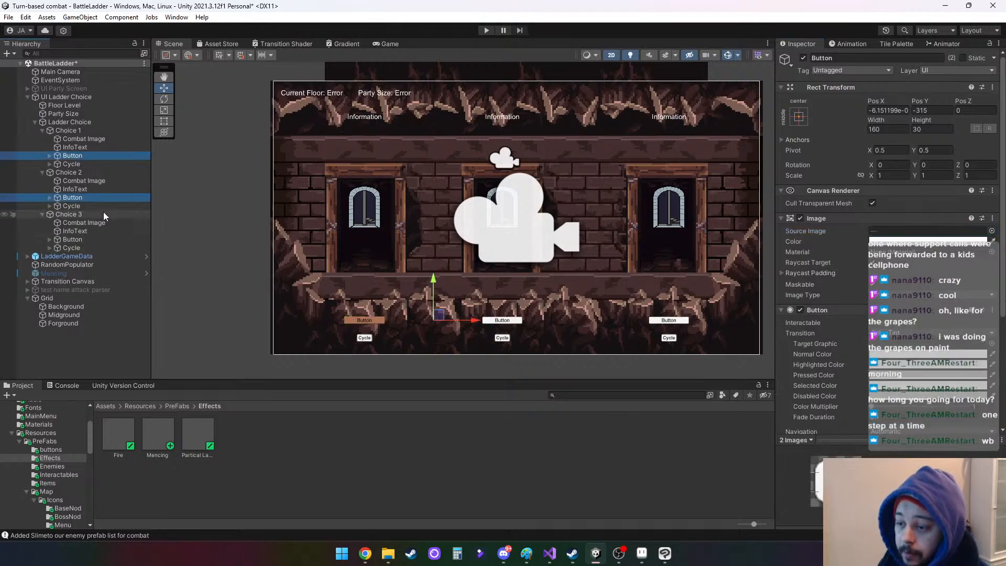
pyautogui.keyDown('ctrl'); pyautogui.click(90, 239); pyautogui.keyUp('ctrl')
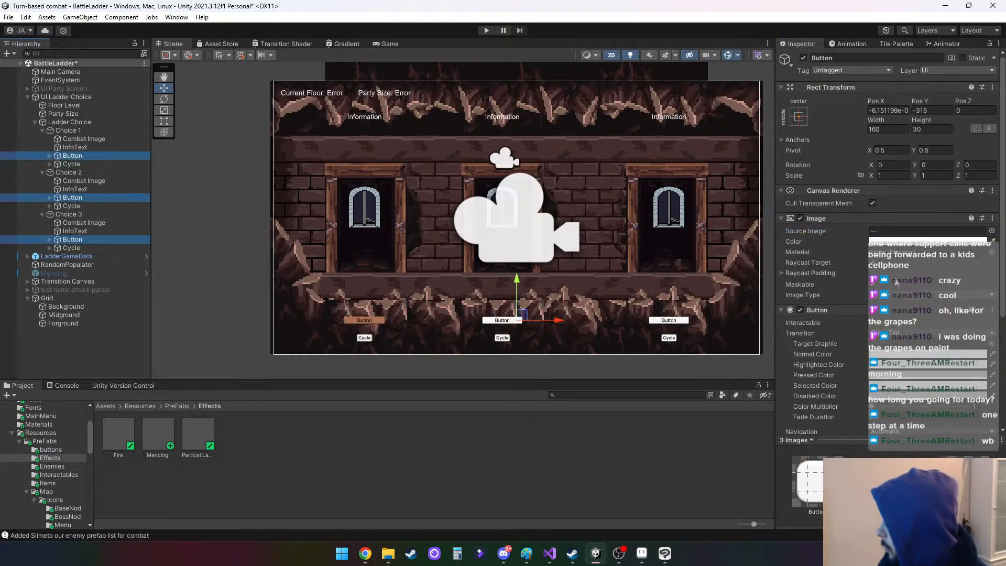
pyautogui.click(992, 230)
pyautogui.doubleClick(568, 262)
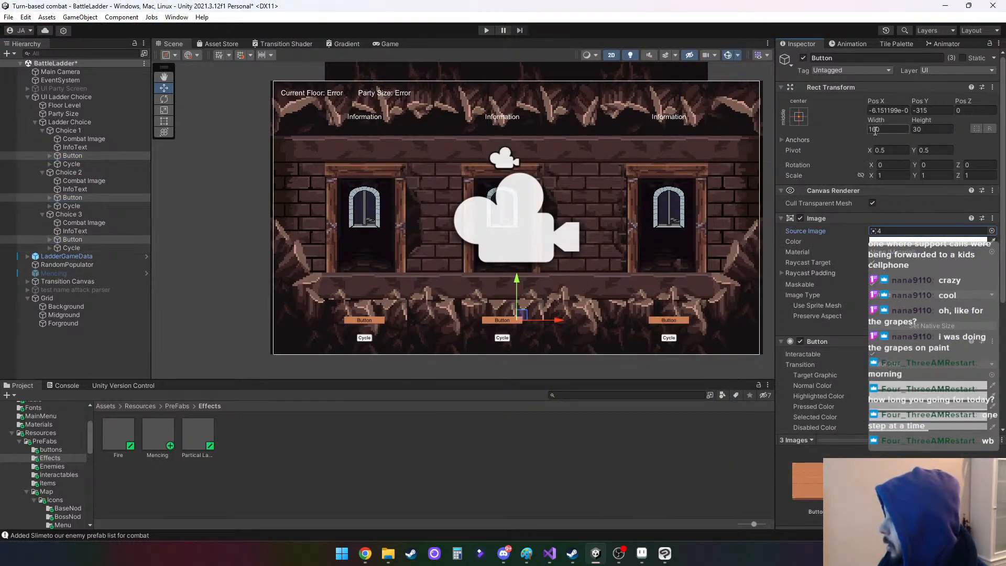
# Resize the three choice Buttons together to a width of 200 and a height of 50
pyautogui.moveTo(869, 121); pyautogui.dragTo(882, 122)
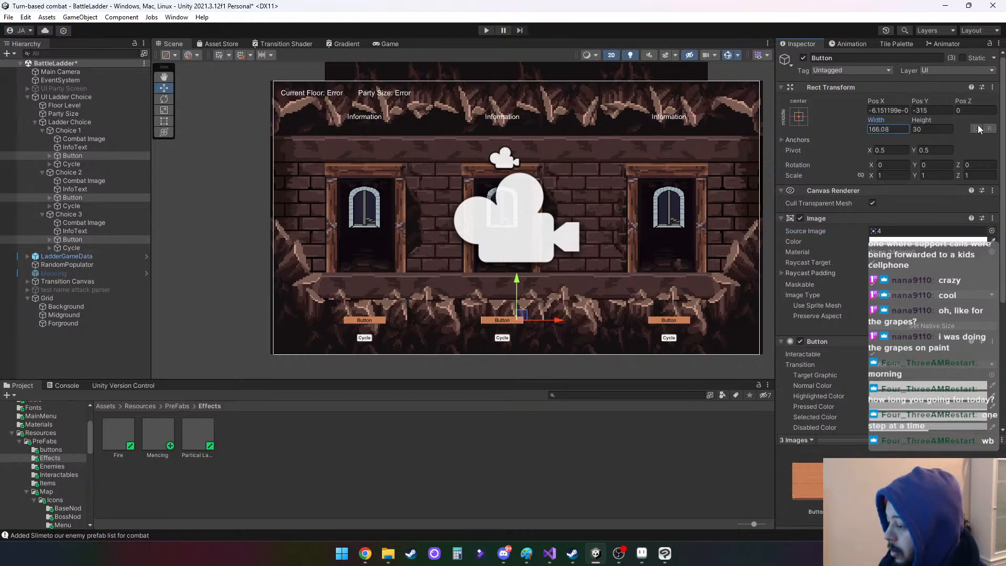
pyautogui.click(895, 131)
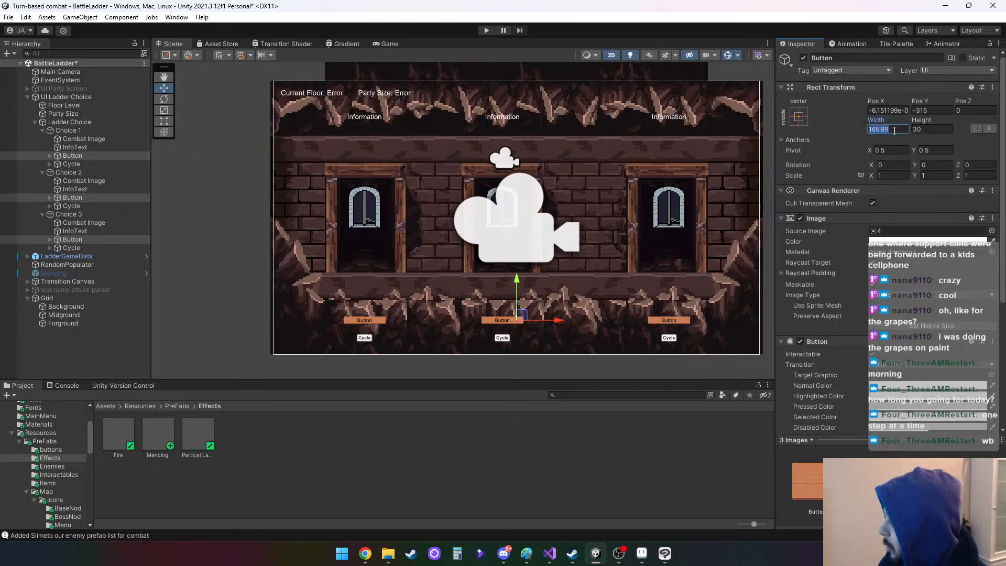
pyautogui.write('200')
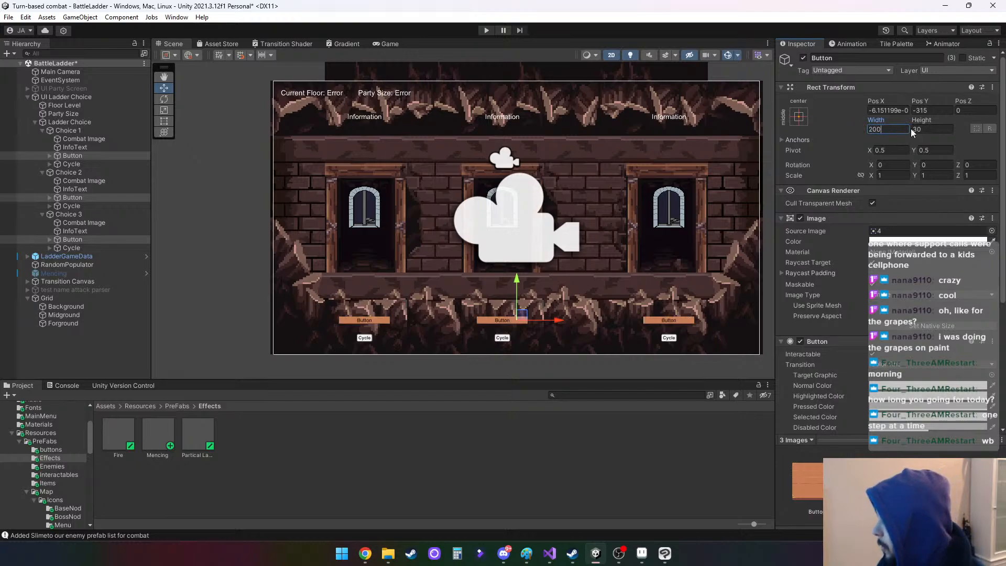
pyautogui.click(940, 129)
pyautogui.write('50')
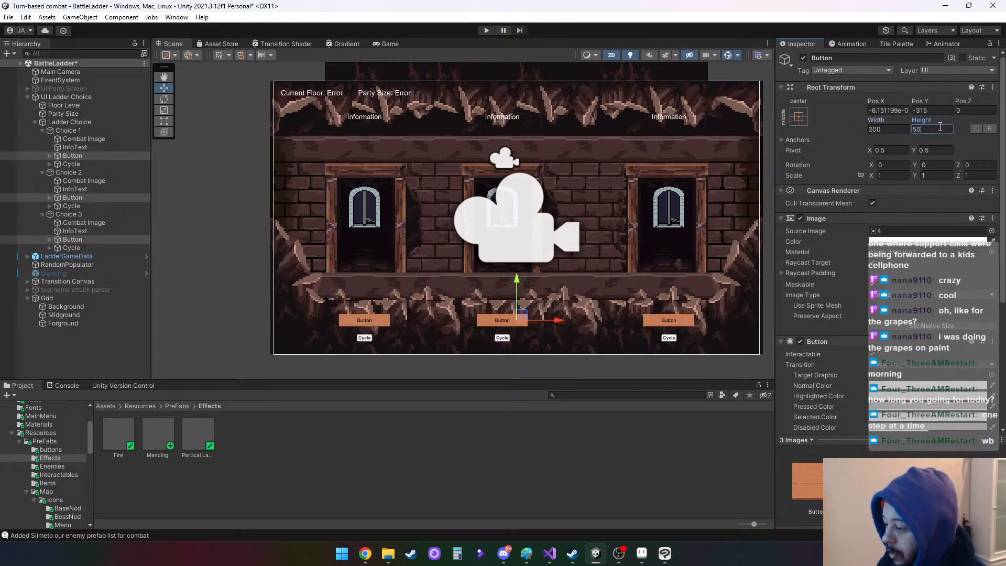
# Enlarge the three choice Buttons to a width of 400 and a height of 100
pyautogui.click(894, 129)
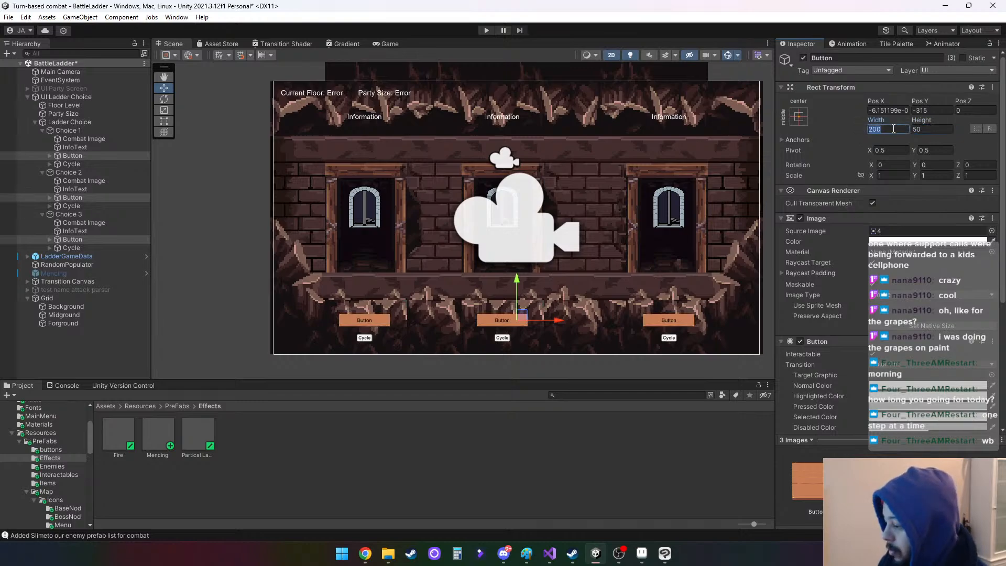
pyautogui.write('400')
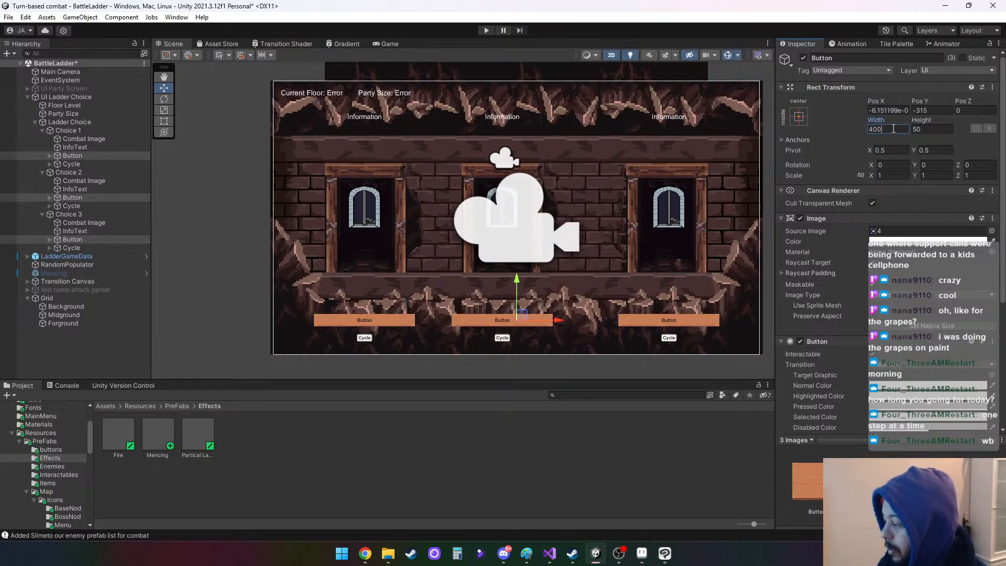
pyautogui.click(925, 129)
pyautogui.write('100')
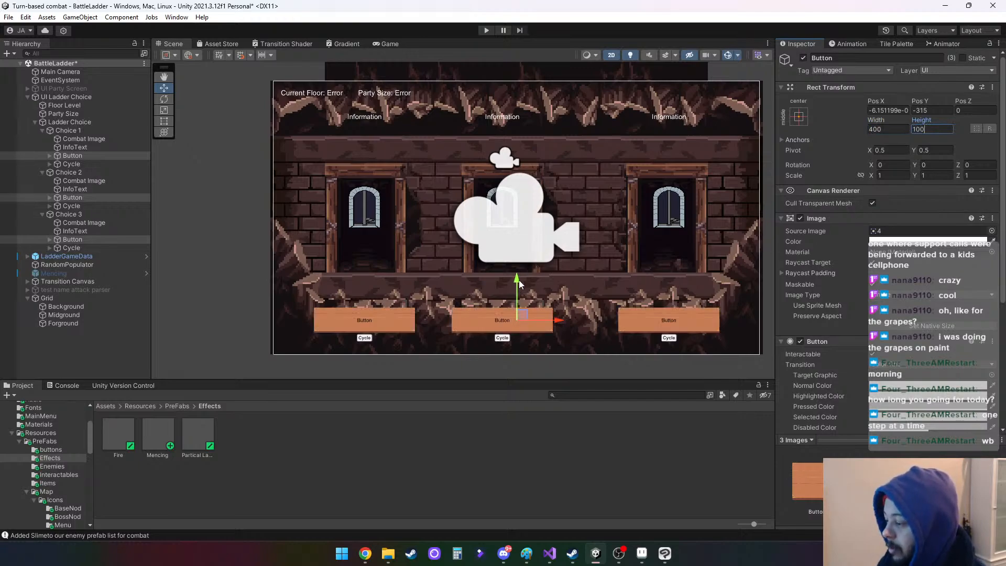
# Move the three choice Buttons up to Pos Y -307 and set their width to 300
pyautogui.moveTo(519, 280); pyautogui.dragTo(521, 277)
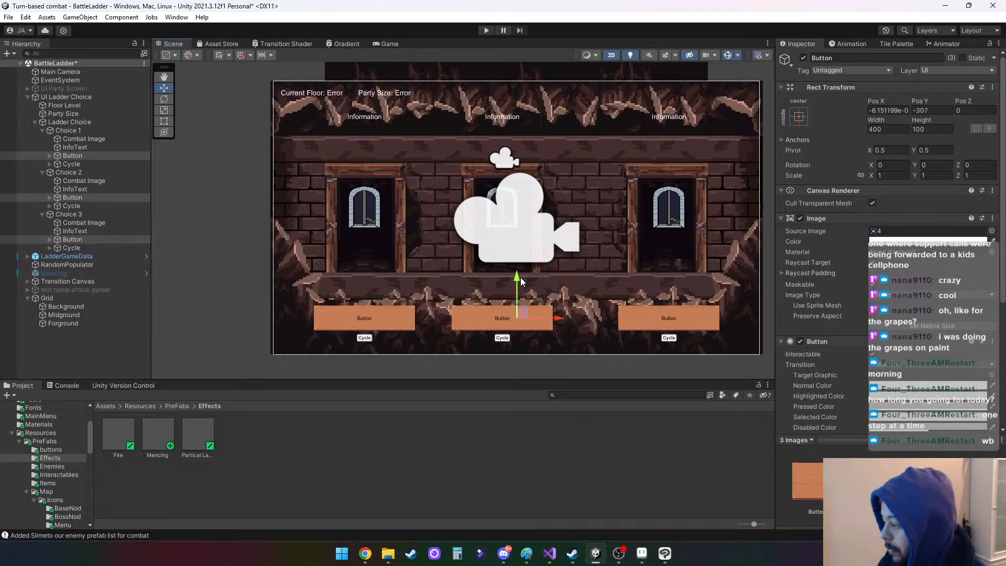
pyautogui.click(898, 128)
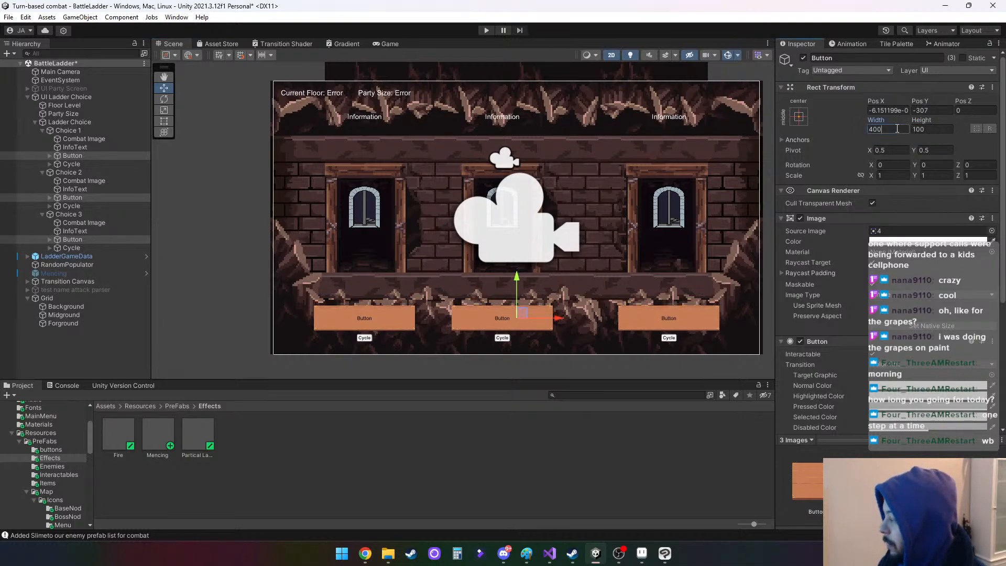
pyautogui.doubleClick(898, 129)
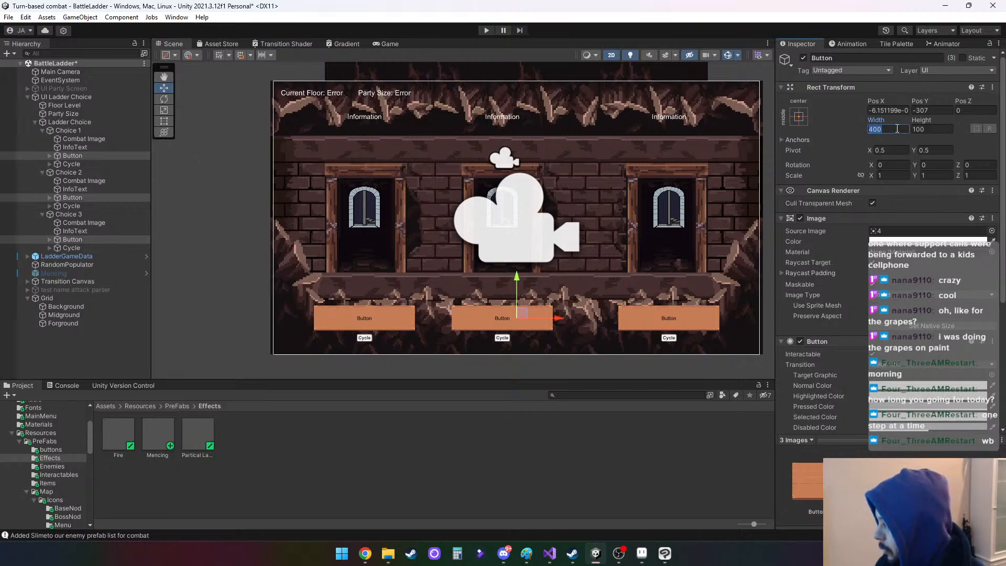
pyautogui.write('300')
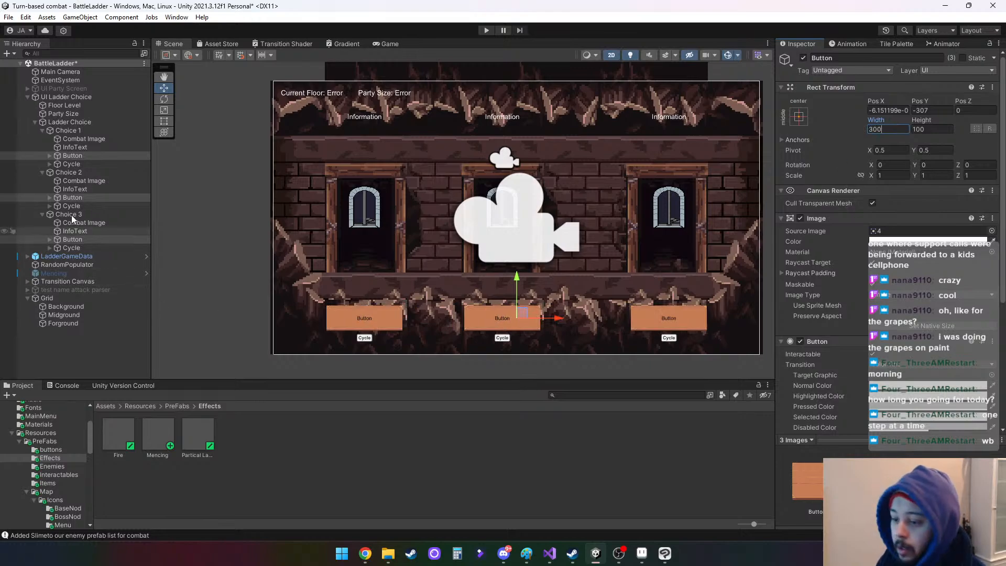
# Try the Roboto-ThinItalic font on the Text (TMP) labels of all three choice Buttons
pyautogui.click(50, 155)
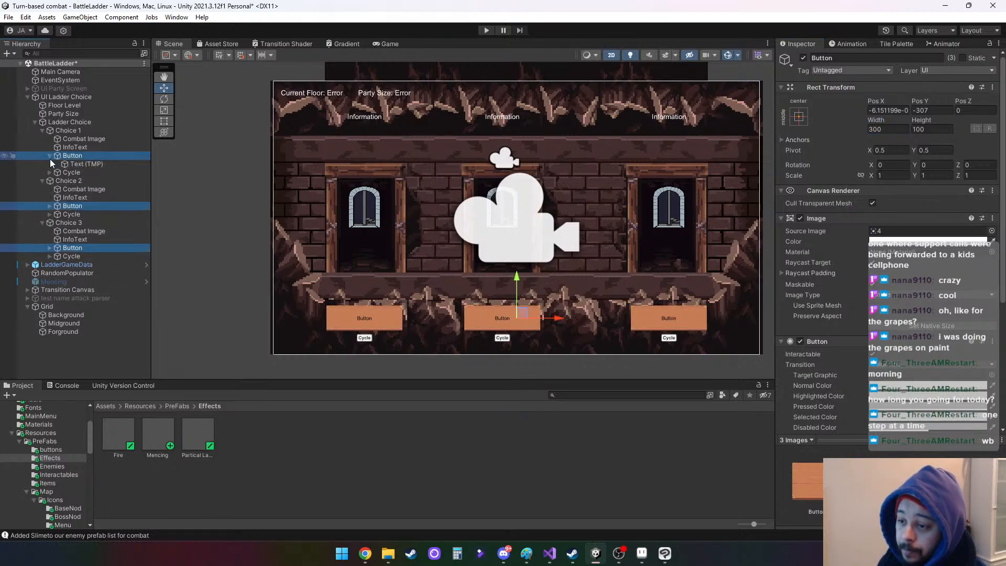
pyautogui.click(49, 247)
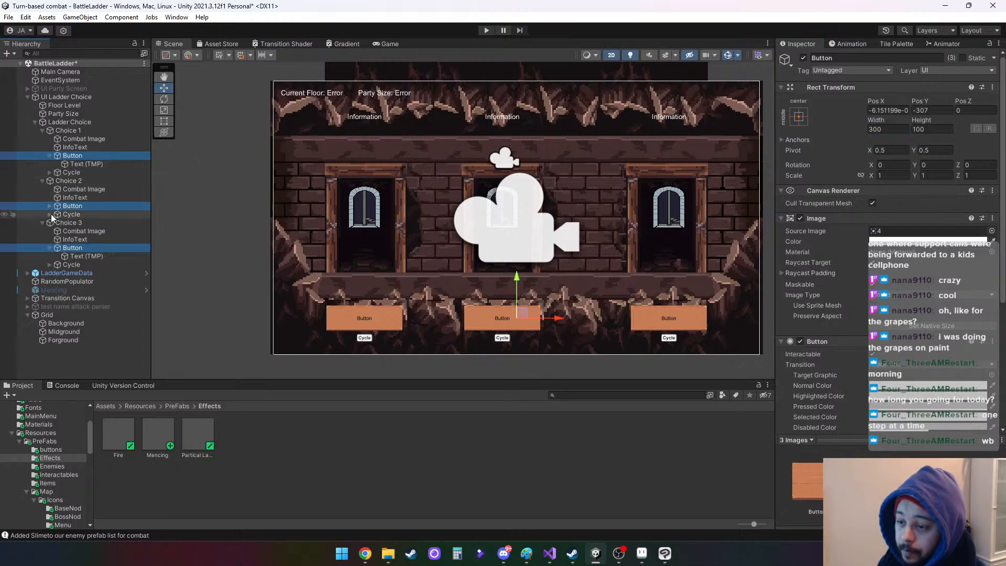
pyautogui.click(72, 206)
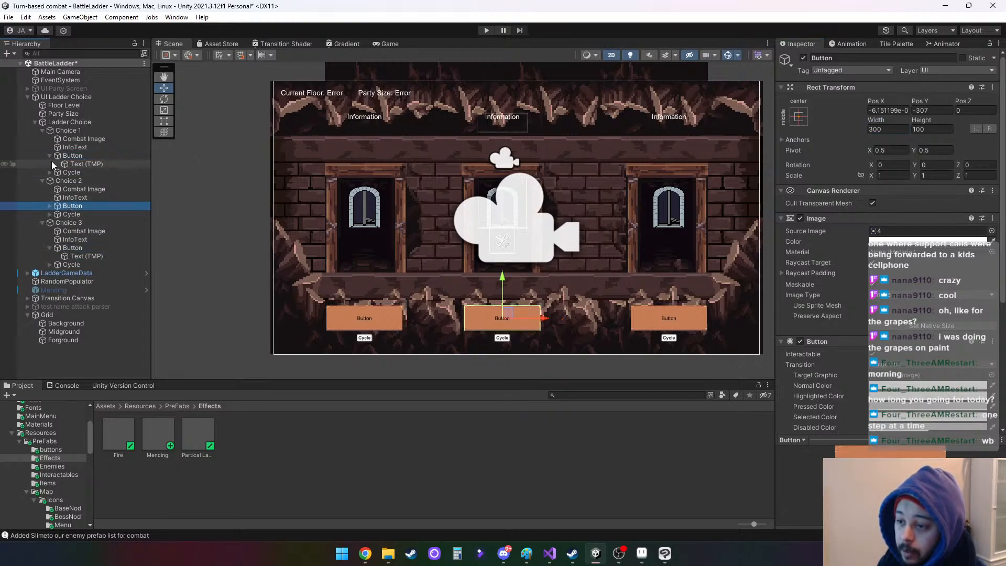
pyautogui.click(50, 205)
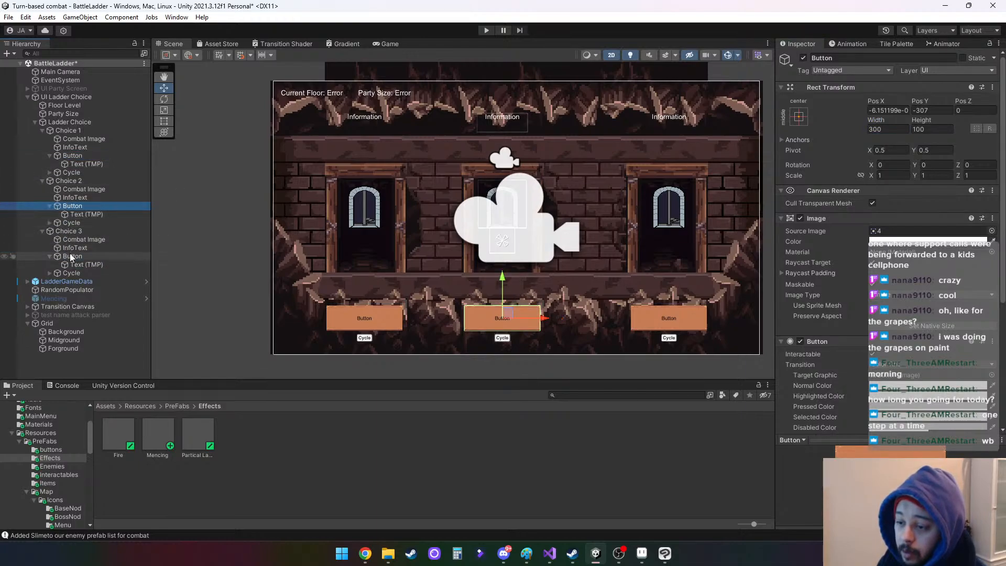
pyautogui.click(89, 264)
pyautogui.keyDown('ctrl'); pyautogui.click(94, 215); pyautogui.keyUp('ctrl')
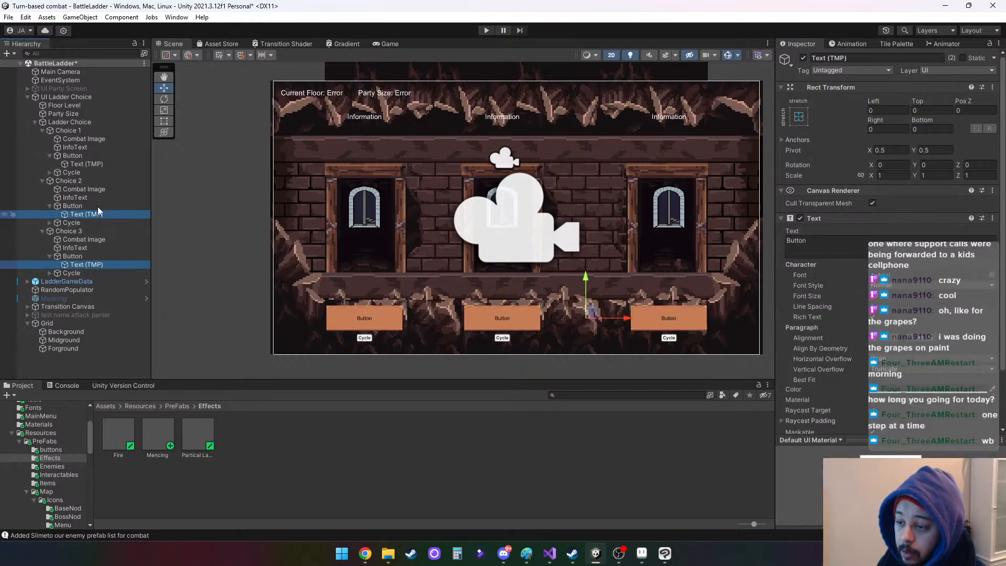
pyautogui.keyDown('ctrl'); pyautogui.click(98, 162); pyautogui.keyUp('ctrl')
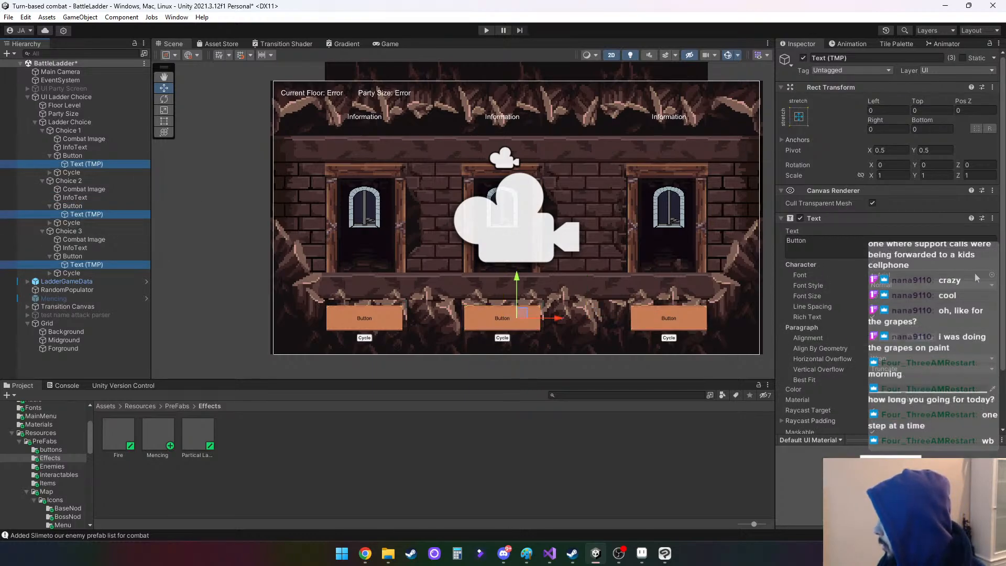
pyautogui.click(992, 275)
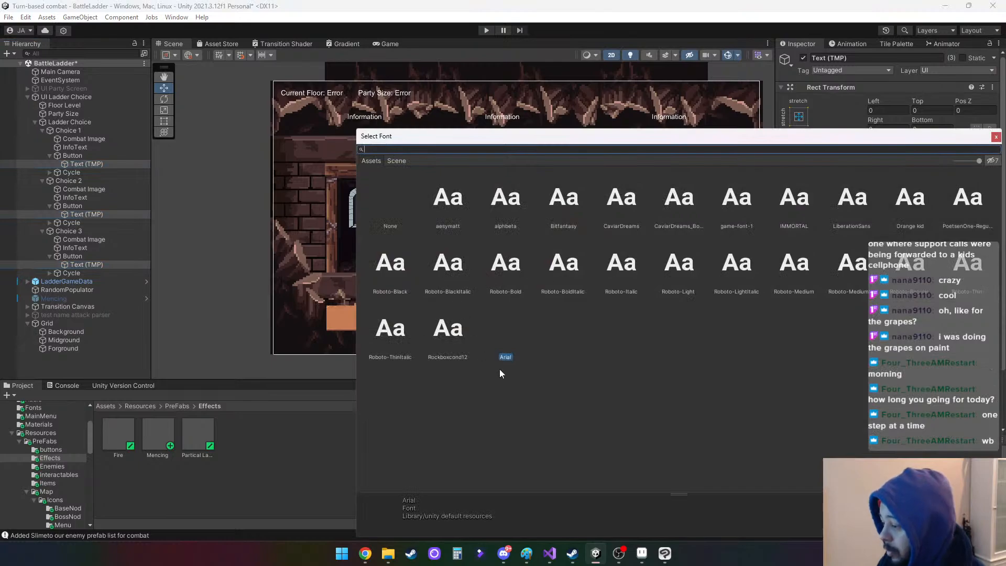
pyautogui.doubleClick(394, 331)
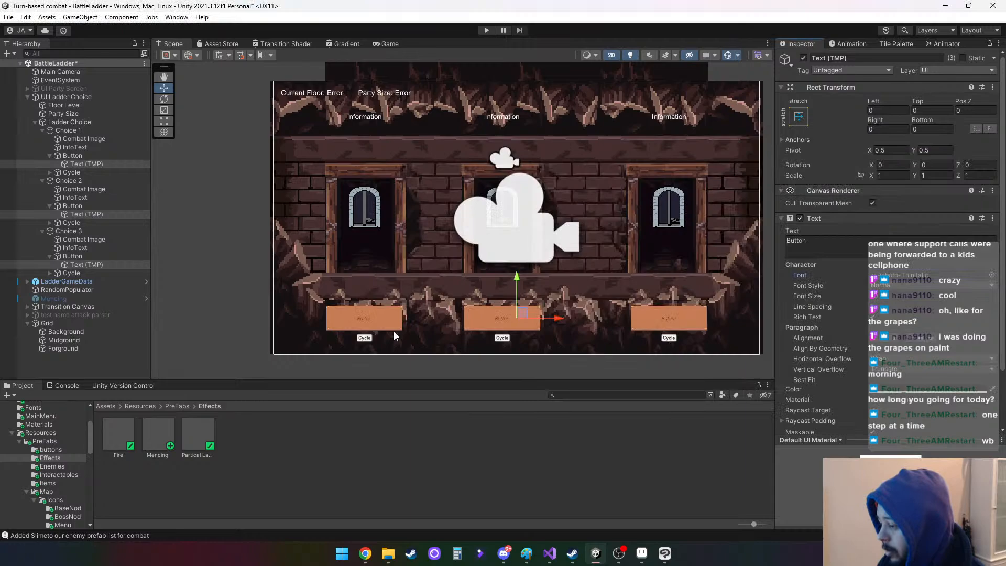
# Set the font of the three choice Buttons' Text (TMP) labels to Rockboxcond12 and enlarge their font size to suit the buttons
pyautogui.click(992, 275)
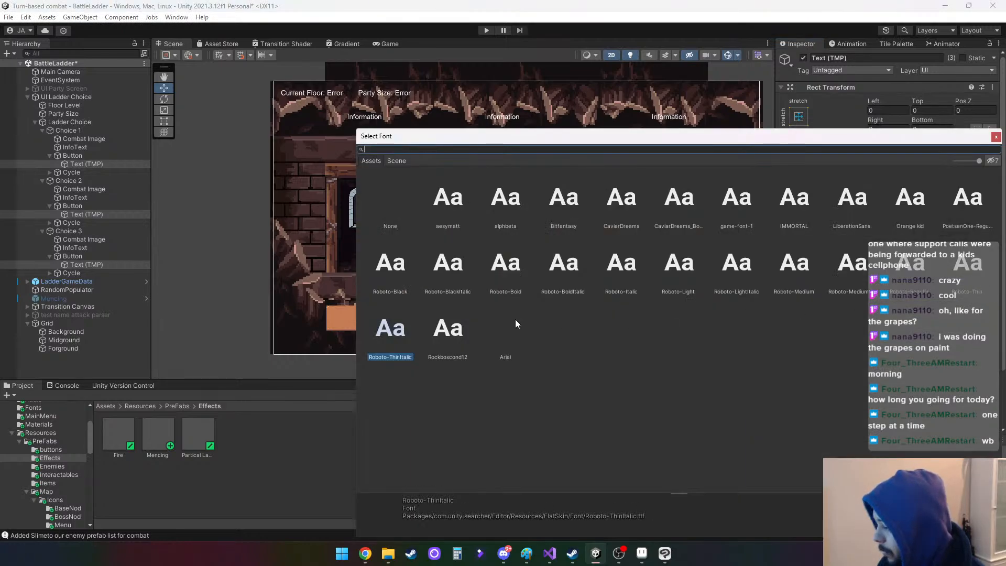
pyautogui.doubleClick(448, 329)
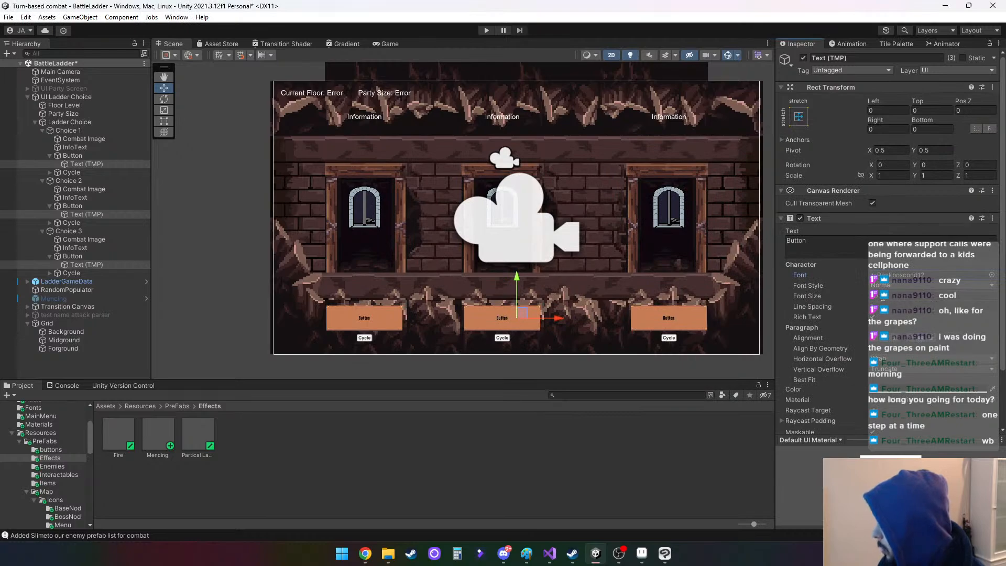
pyautogui.moveTo(866, 295); pyautogui.dragTo(890, 298)
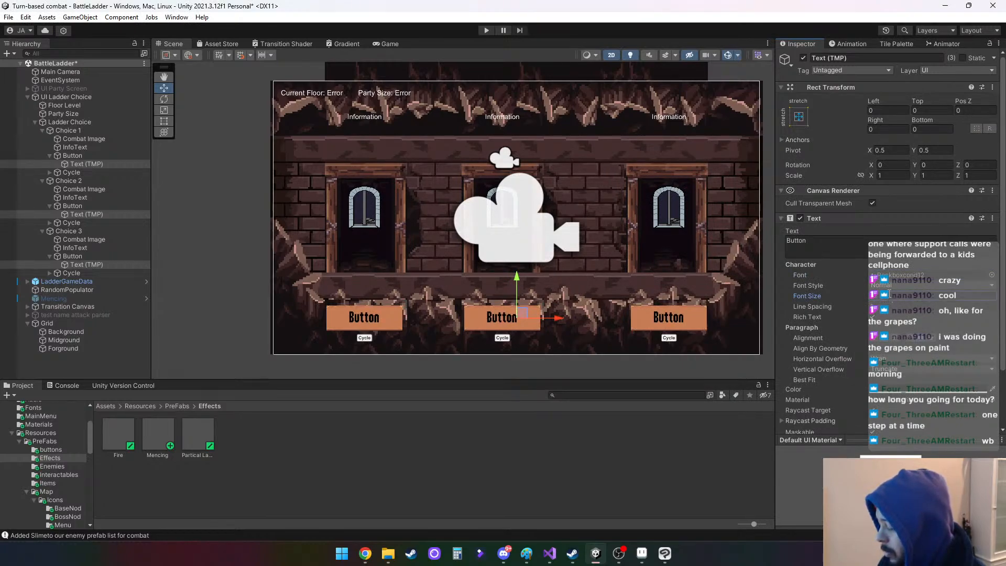
# Try the Roboto-BlackItalic, Roboto-Black and Bitfantasy fonts on the three choice Buttons' labels, then return them to Rockboxcond12
pyautogui.click(992, 277)
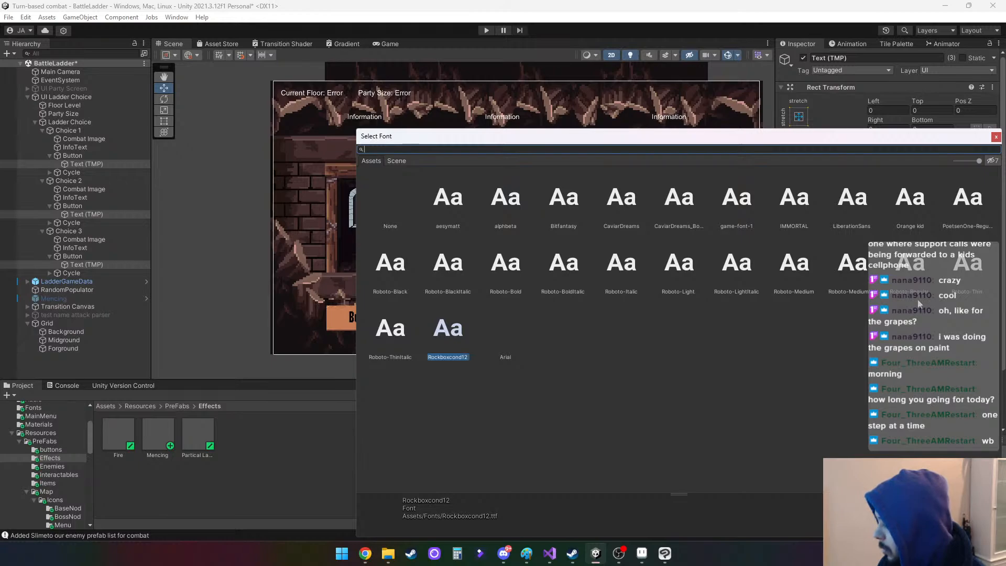
pyautogui.doubleClick(452, 269)
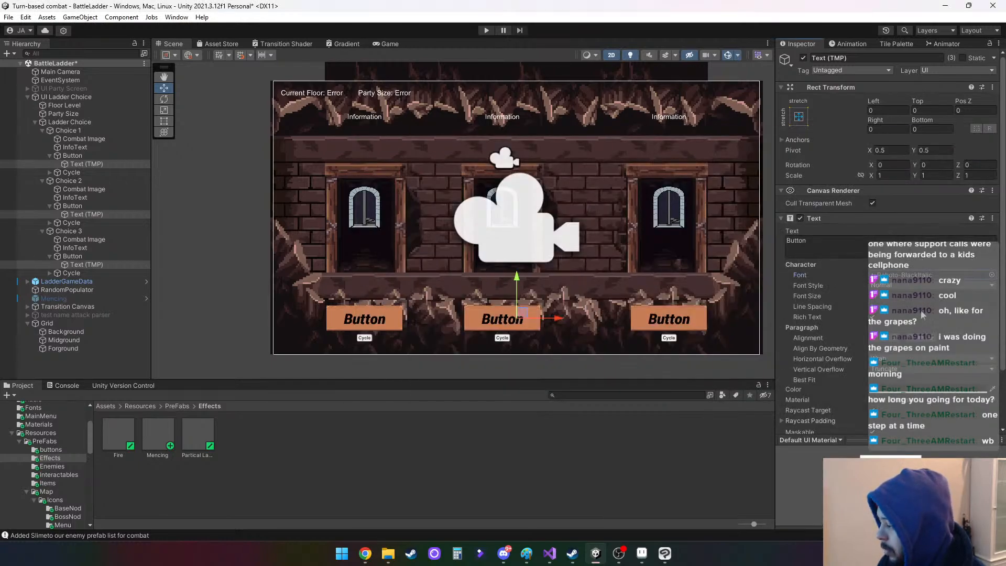
pyautogui.click(992, 274)
pyautogui.click(391, 266)
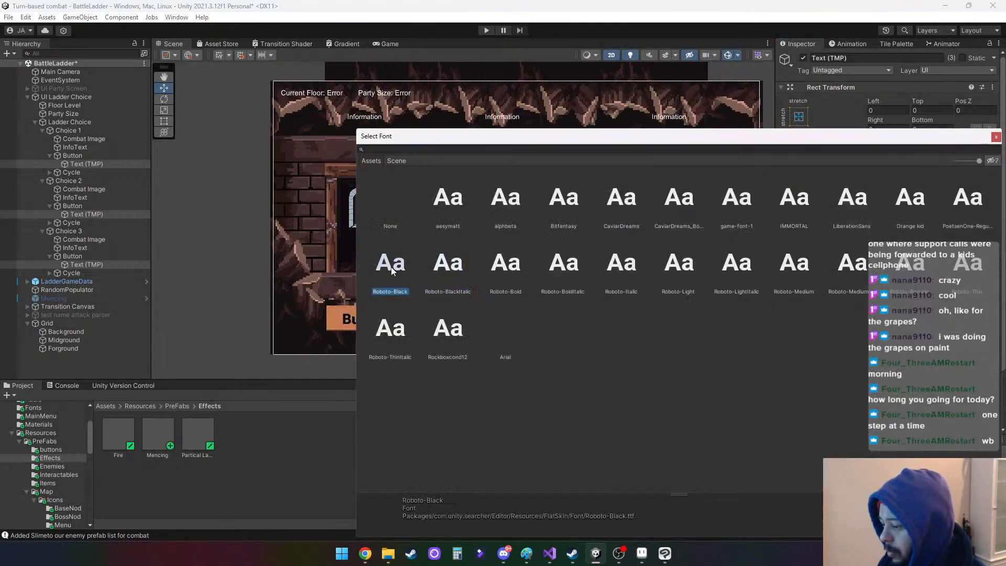
pyautogui.doubleClick(391, 266)
pyautogui.click(994, 280)
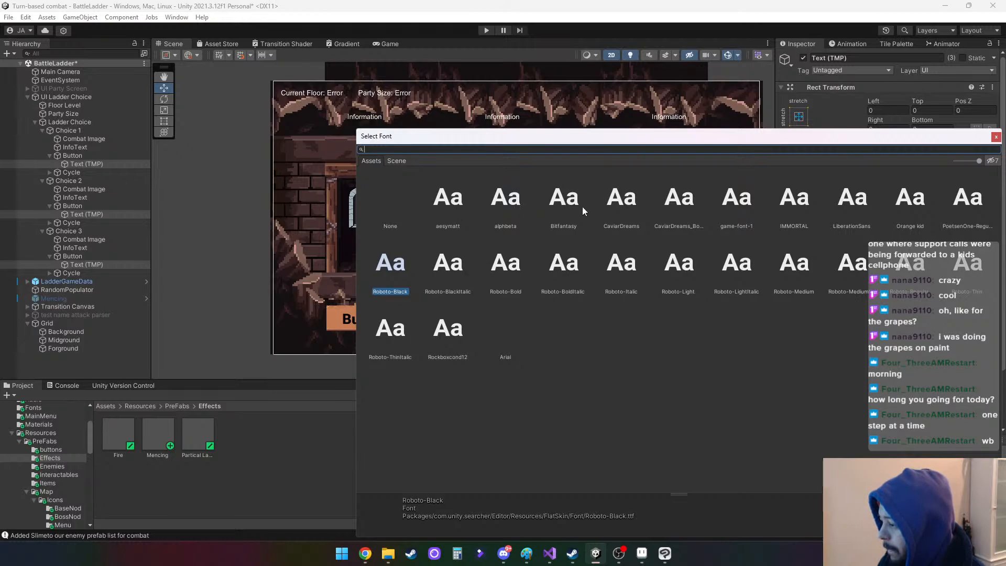
pyautogui.doubleClick(565, 203)
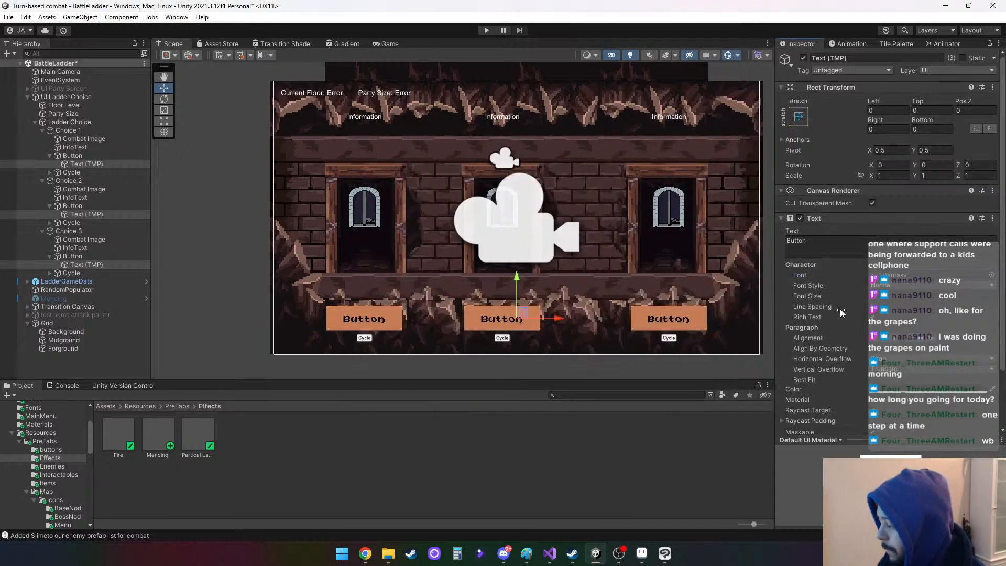
pyautogui.click(992, 276)
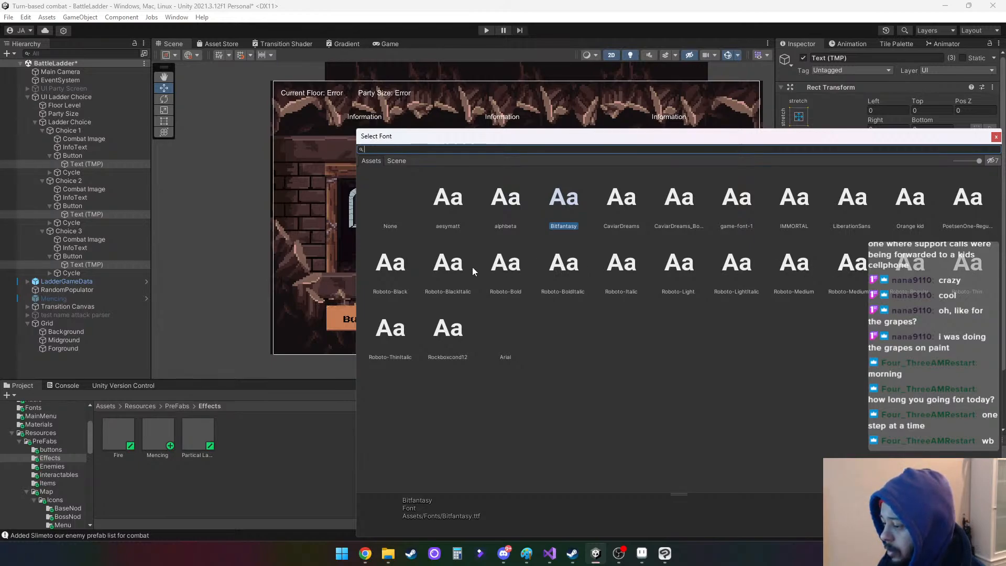
pyautogui.click(913, 271)
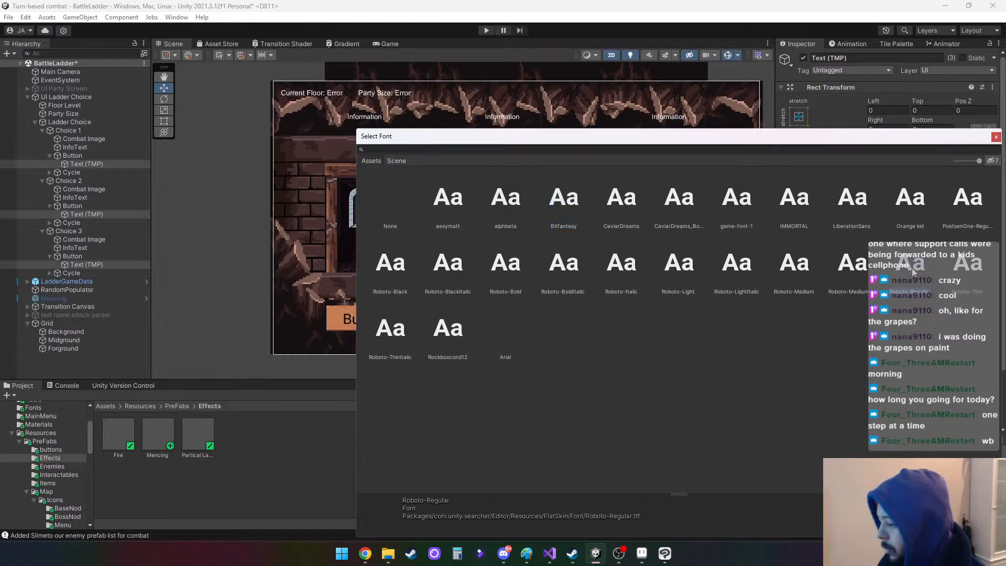
pyautogui.doubleClick(442, 325)
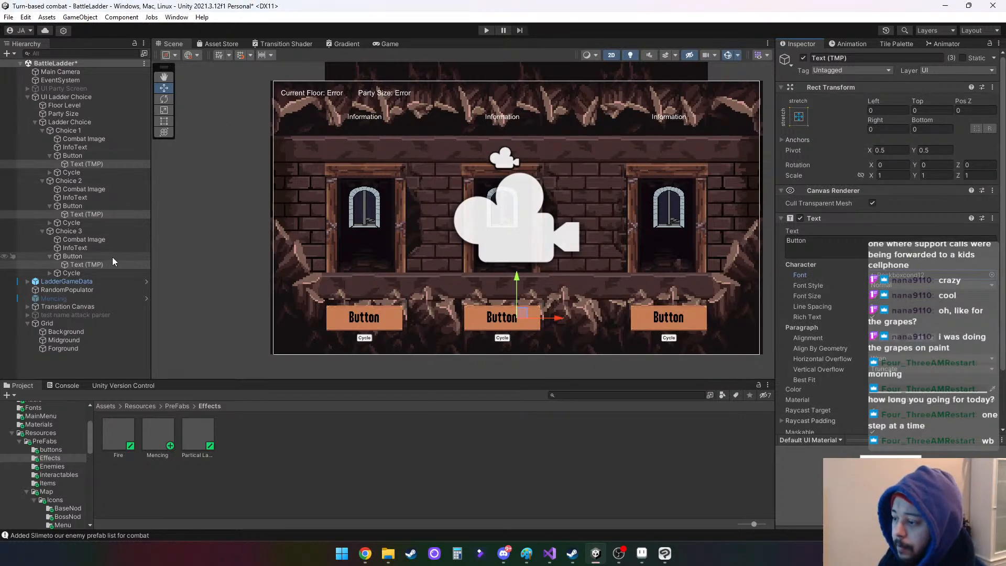
# Move the InfoText objects of all three choices down together to about Pos Y 339, onto the beam above the doorways
pyautogui.click(82, 148)
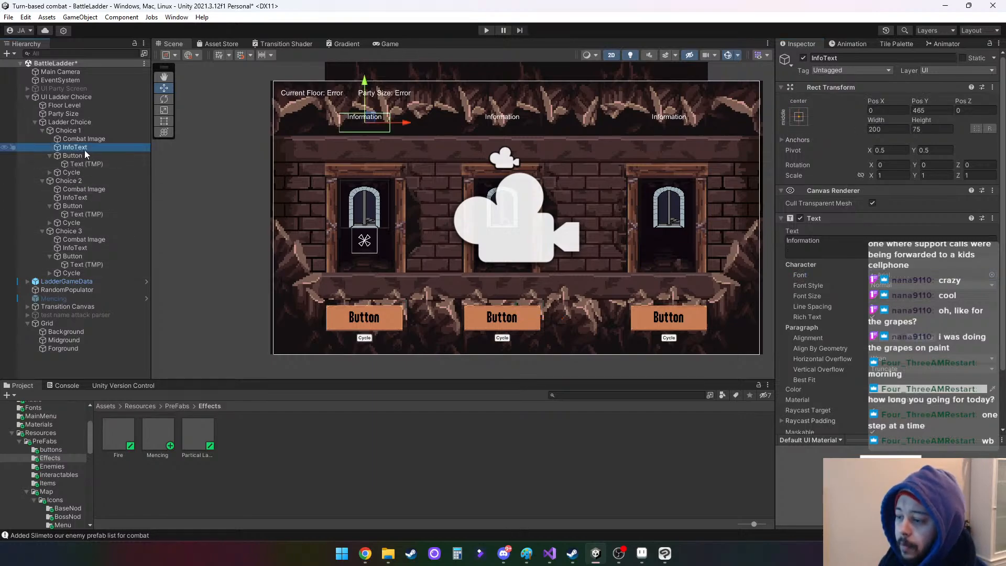
pyautogui.keyDown('ctrl'); pyautogui.click(92, 198); pyautogui.keyUp('ctrl')
pyautogui.keyDown('ctrl'); pyautogui.click(84, 248); pyautogui.keyUp('ctrl')
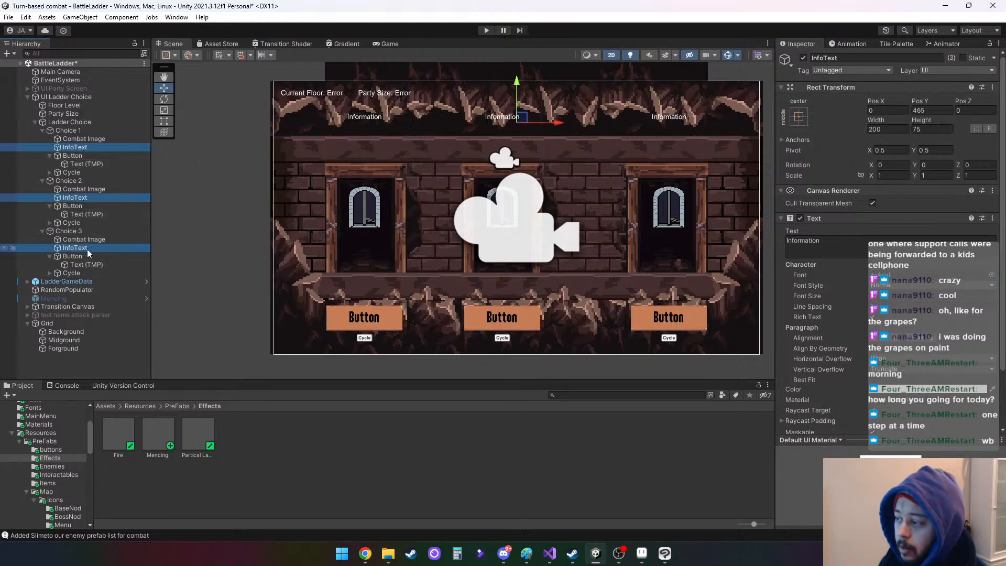
pyautogui.moveTo(517, 85); pyautogui.dragTo(523, 112)
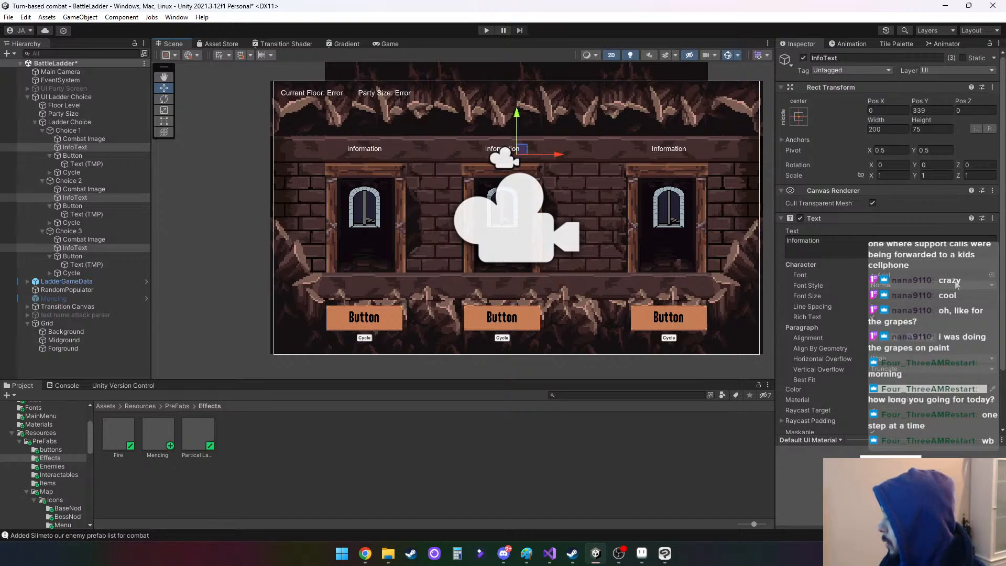
# Set the font of the three InfoText objects to Bitfantasy and enlarge their font size
pyautogui.click(992, 275)
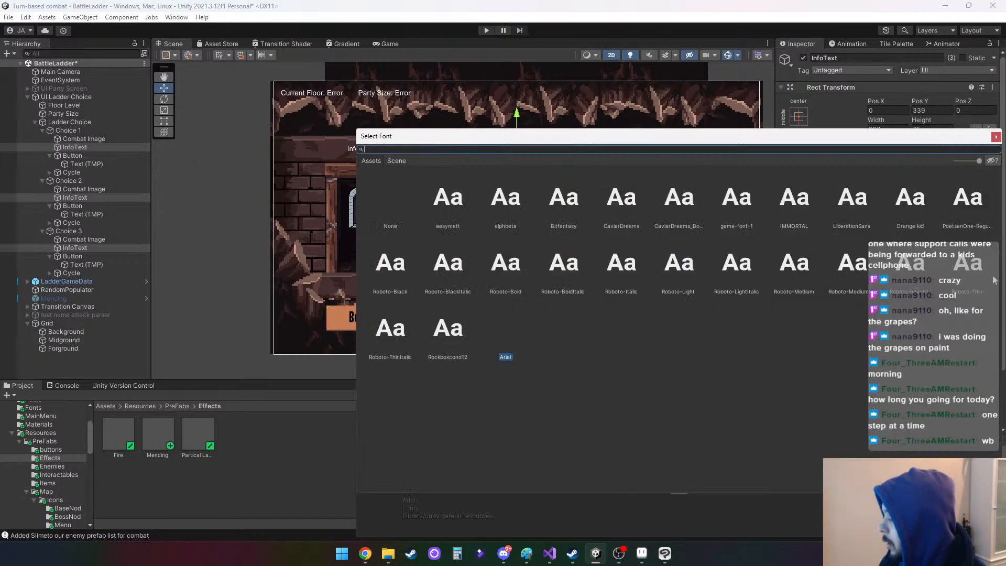
pyautogui.doubleClick(565, 205)
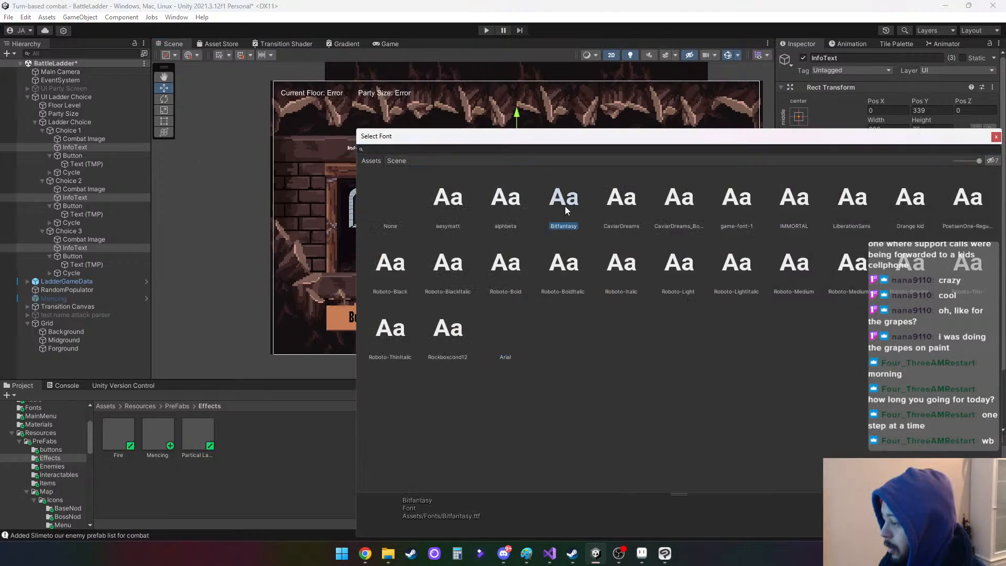
pyautogui.moveTo(865, 296); pyautogui.dragTo(880, 297)
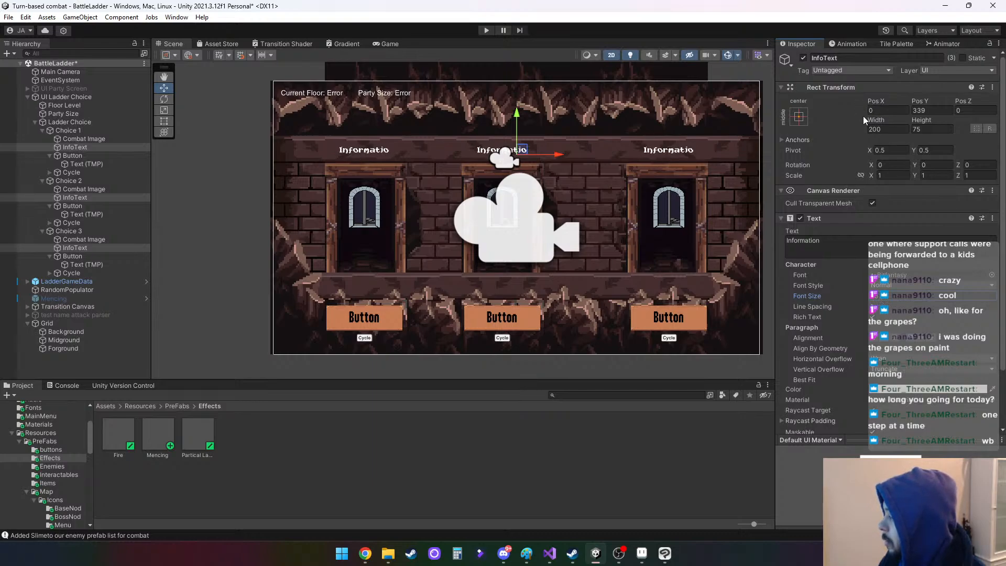
# Set the width of the three InfoText objects to 300 and change their text color to yellow
pyautogui.moveTo(871, 120); pyautogui.dragTo(897, 127)
pyautogui.write('300')
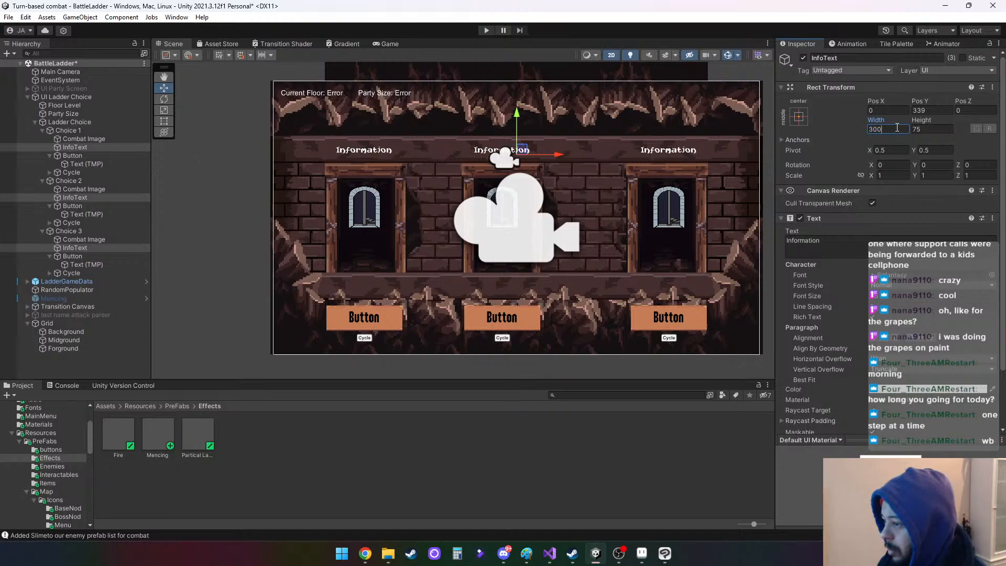
pyautogui.click(917, 394)
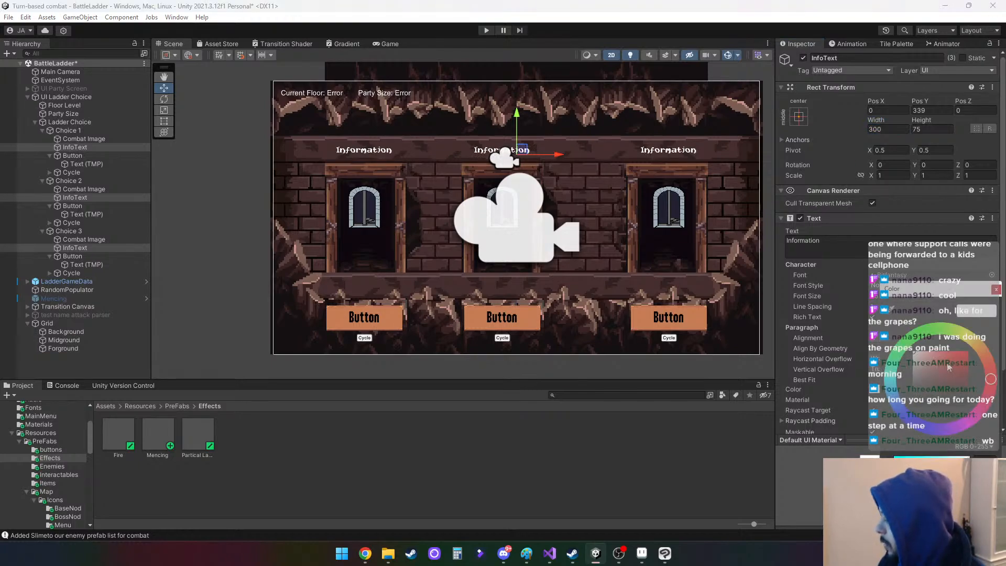
pyautogui.click(971, 342)
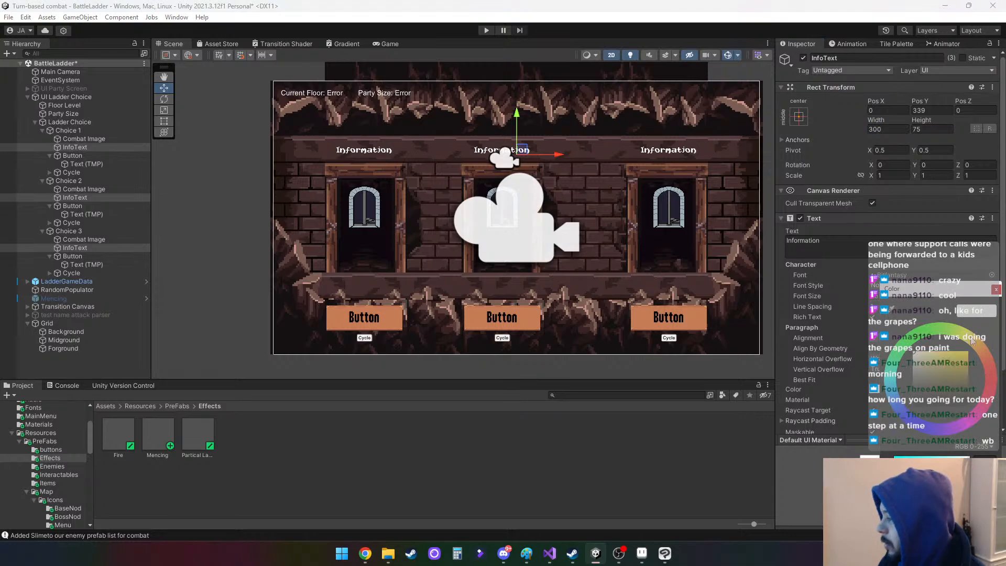
pyautogui.click(942, 369)
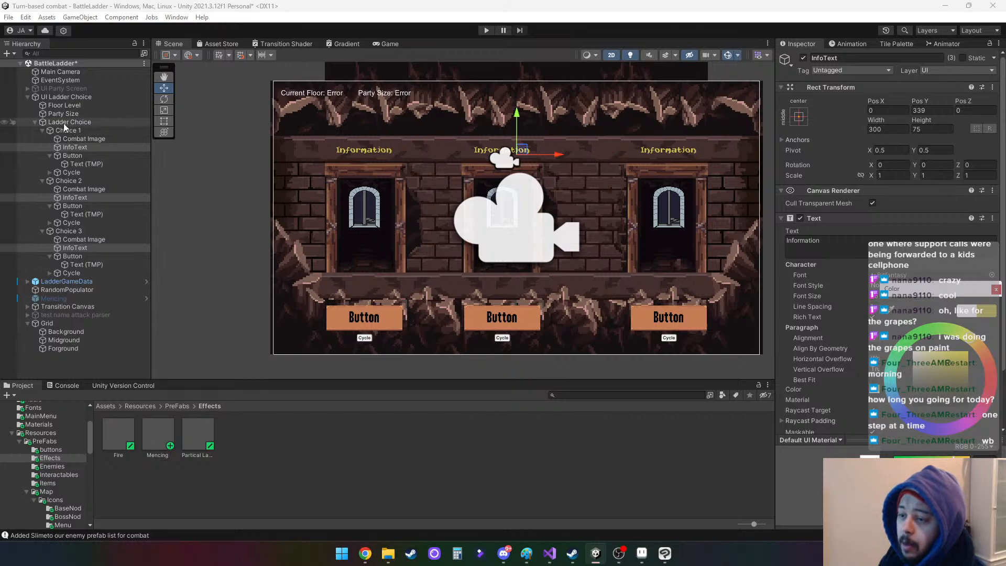
# Add a 2D Square sprite under UI Ladder Choice and place it near the floor level text, at about Pos X -858, Pos Y 426
pyautogui.click(34, 121)
pyautogui.click(73, 96)
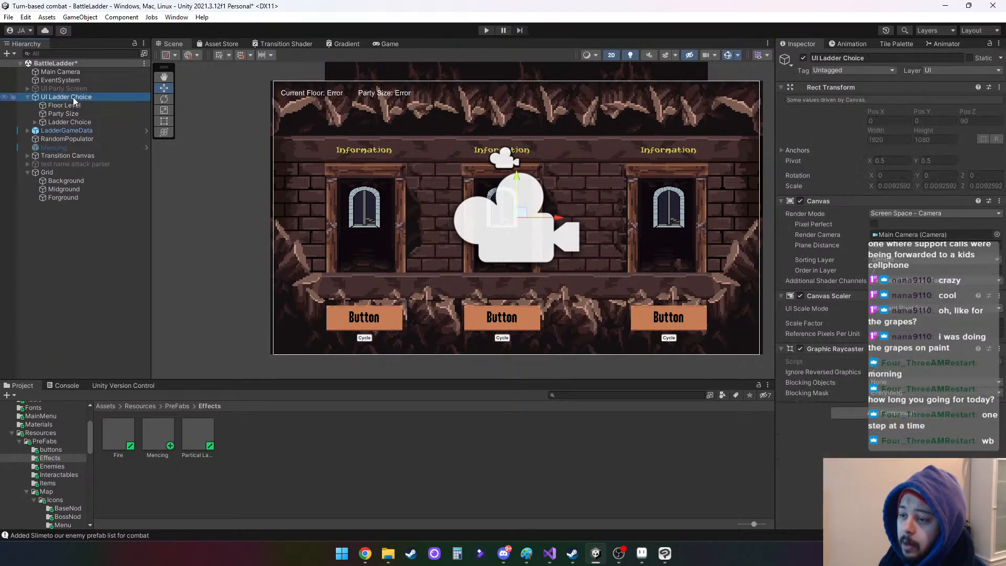
pyautogui.rightClick(74, 97)
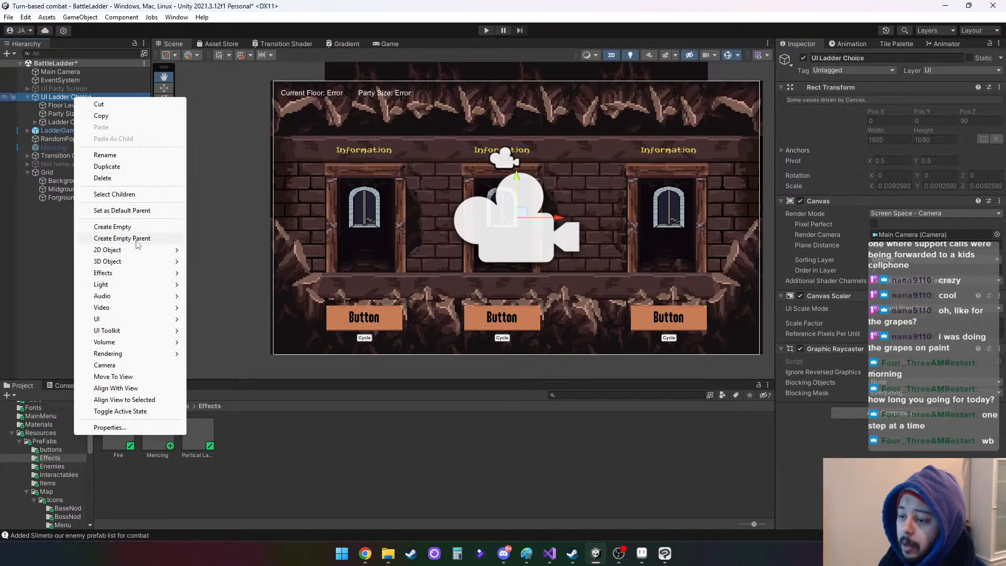
pyautogui.moveTo(147, 255)
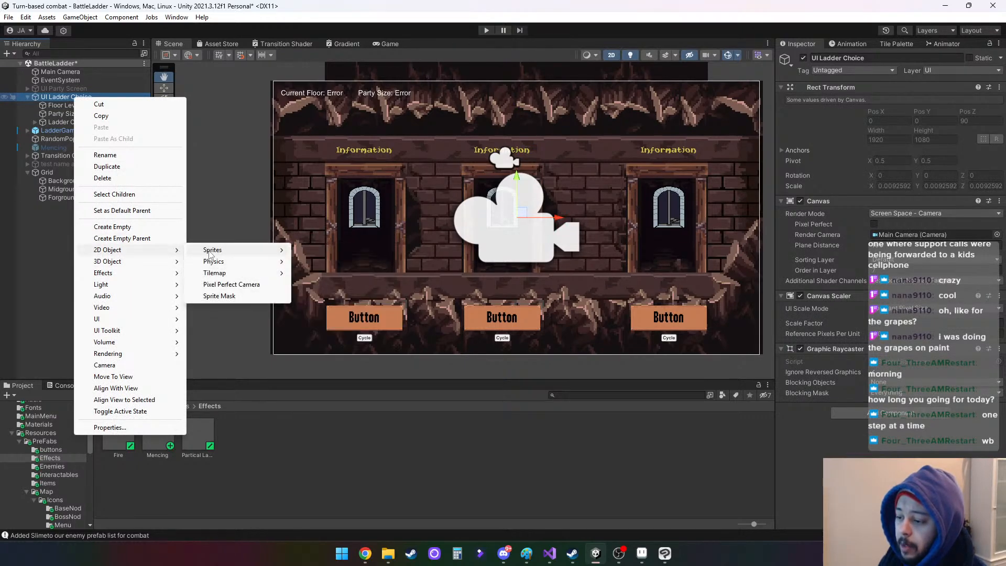
pyautogui.moveTo(248, 251)
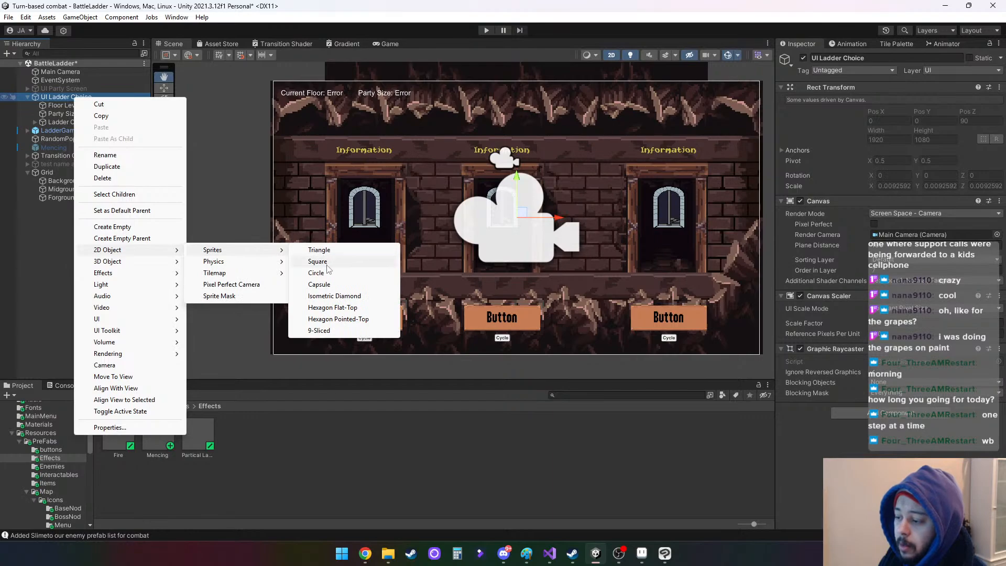
pyautogui.click(322, 262)
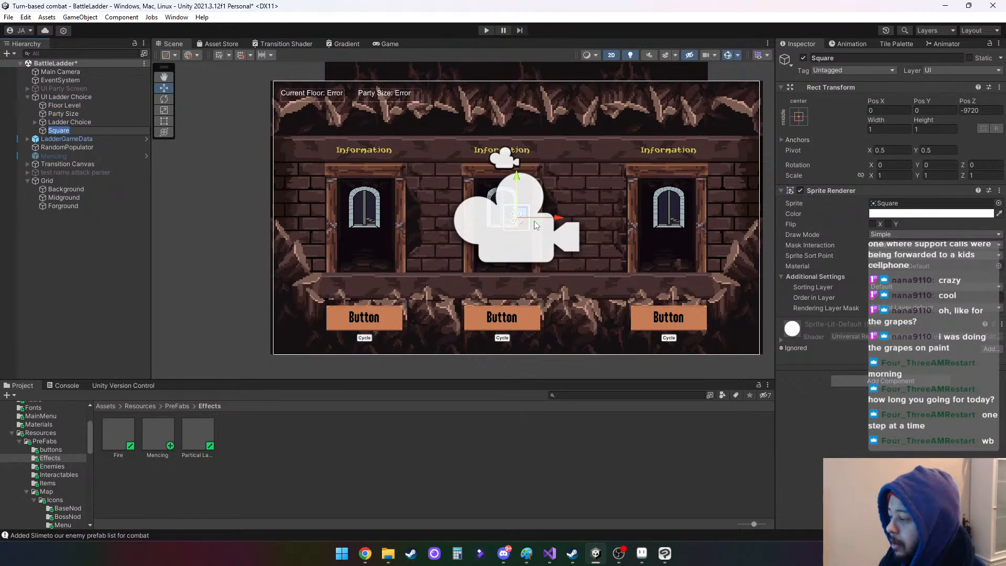
pyautogui.moveTo(519, 219); pyautogui.dragTo(308, 110)
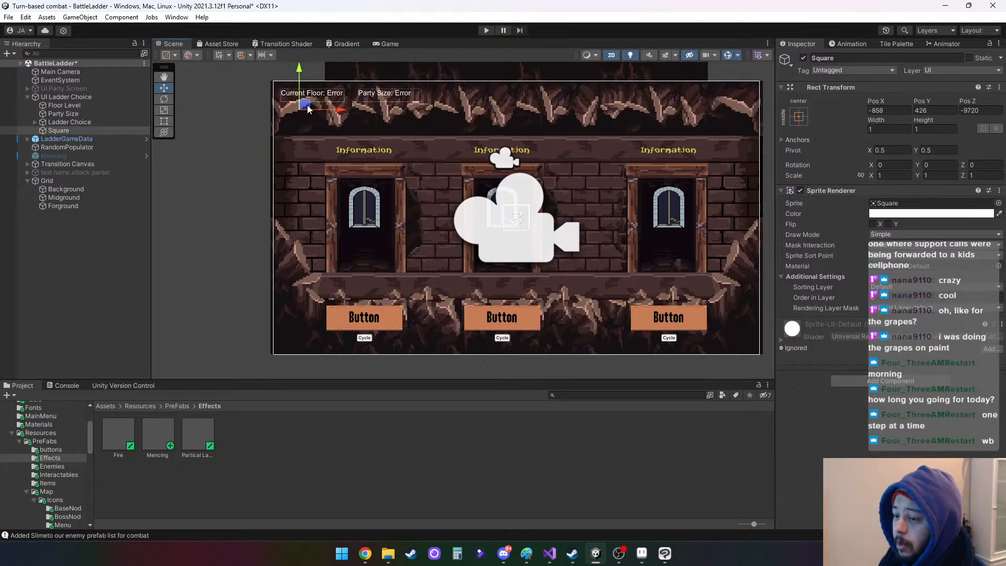
# Replace the Square object's sprite with the ribbon banner sprite 4 1
pyautogui.click(877, 298)
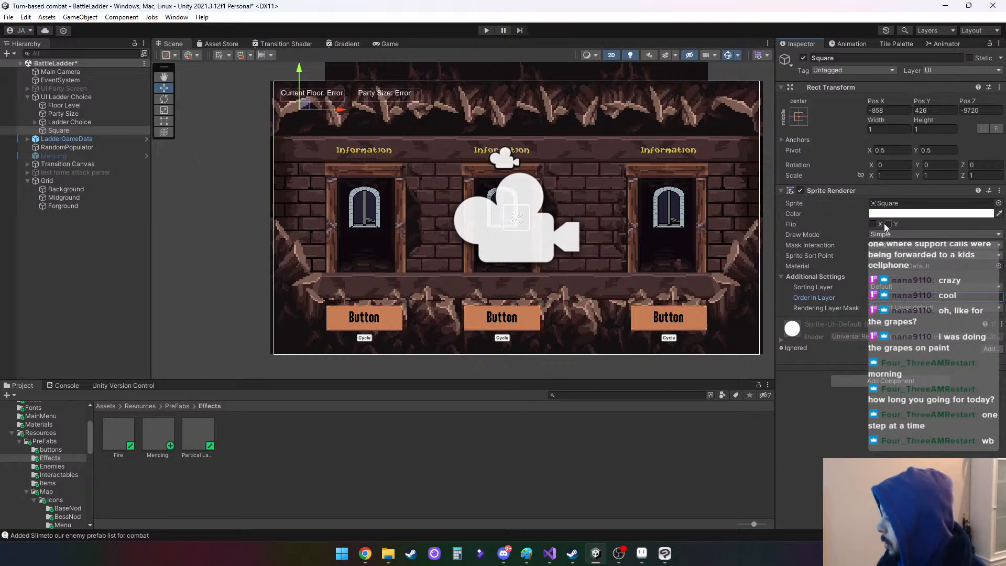
pyautogui.click(999, 203)
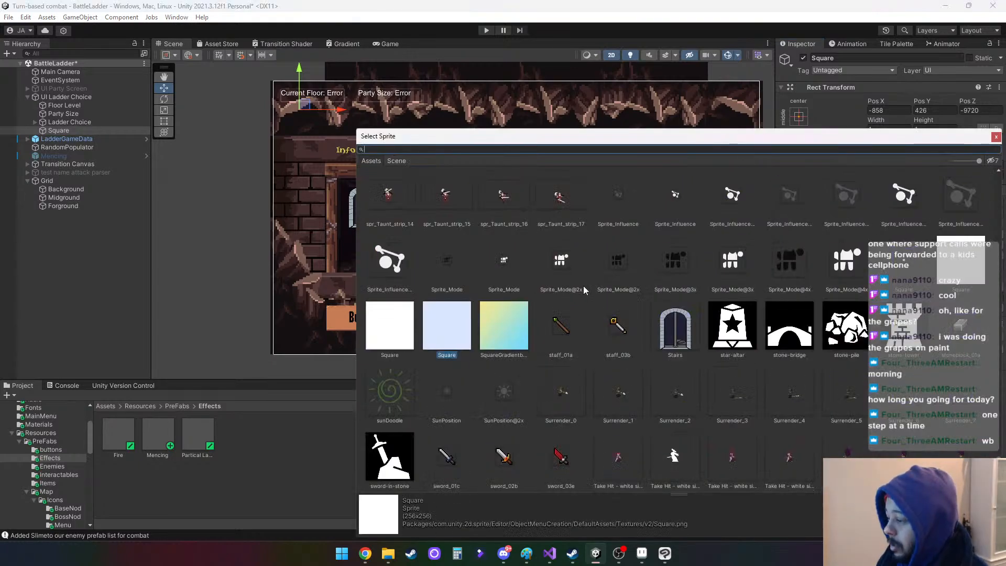
pyautogui.scroll(2, 797, 270)
pyautogui.moveTo(999, 469); pyautogui.dragTo(999, 178)
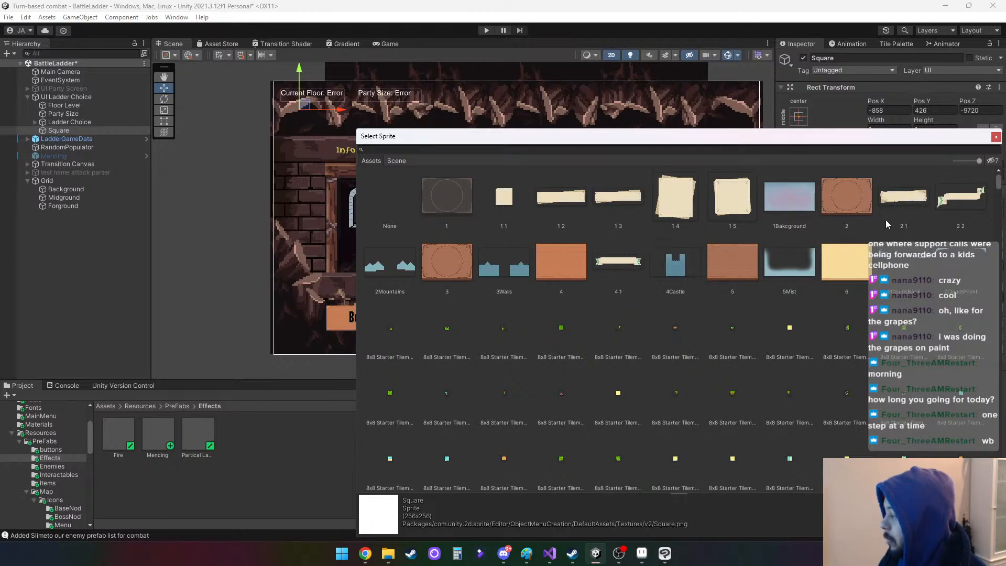
pyautogui.click(621, 262)
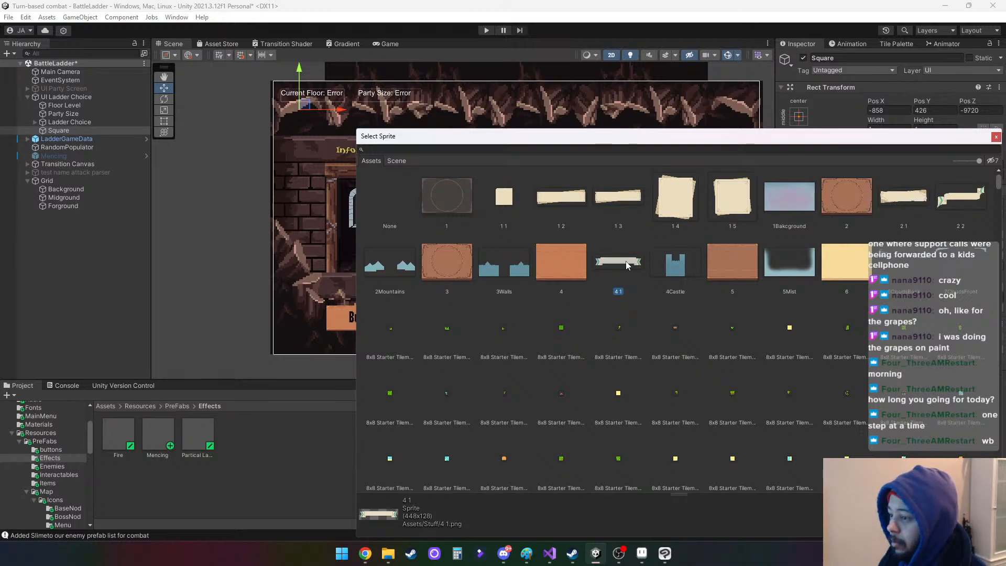
pyautogui.doubleClick(619, 262)
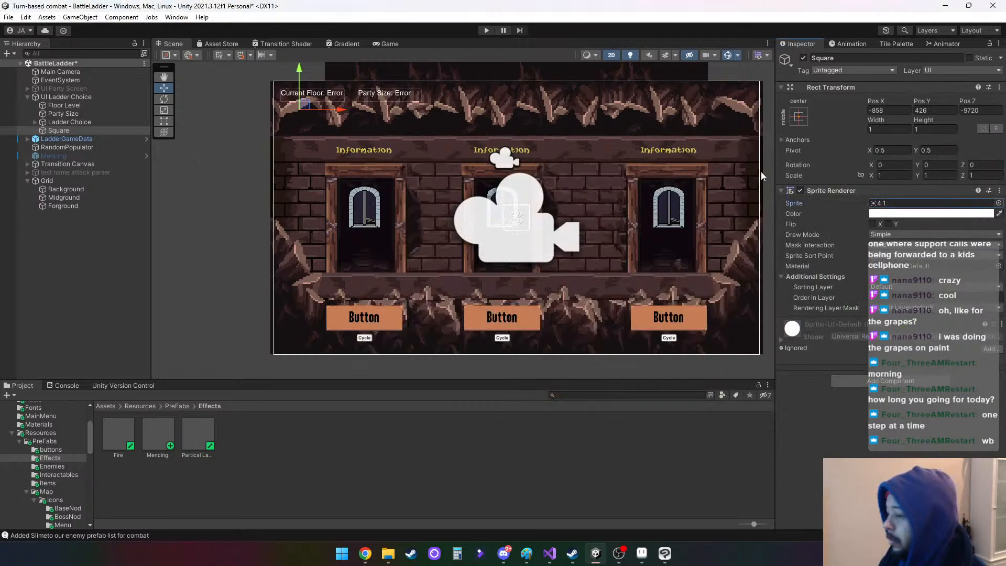
# Scale the Square banner uniformly to about 153.5 and position it at about Pos X -626, behind the floor and party size texts
pyautogui.moveTo(341, 110); pyautogui.dragTo(274, 122)
pyautogui.click(860, 175)
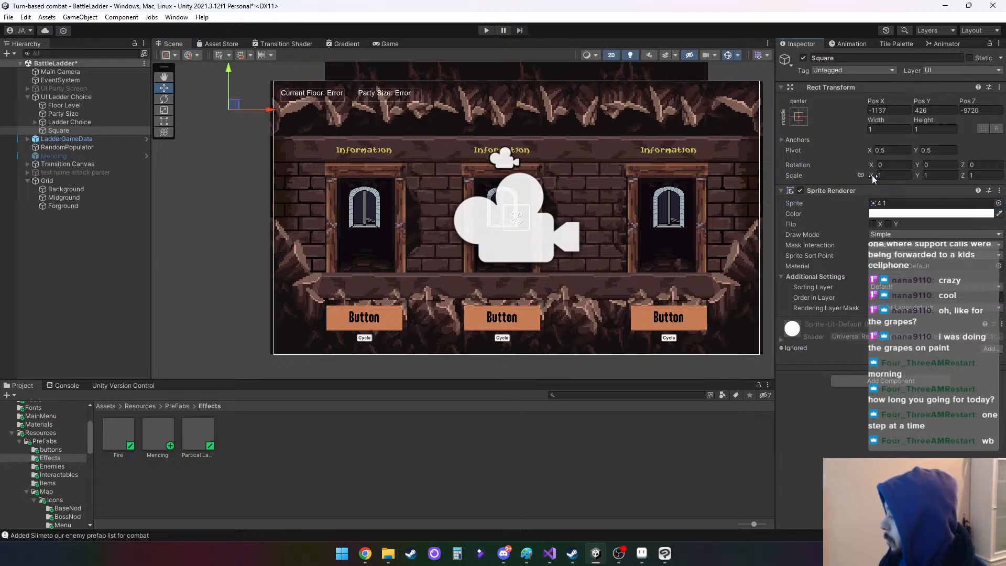
pyautogui.moveTo(872, 175); pyautogui.dragTo(17, 184)
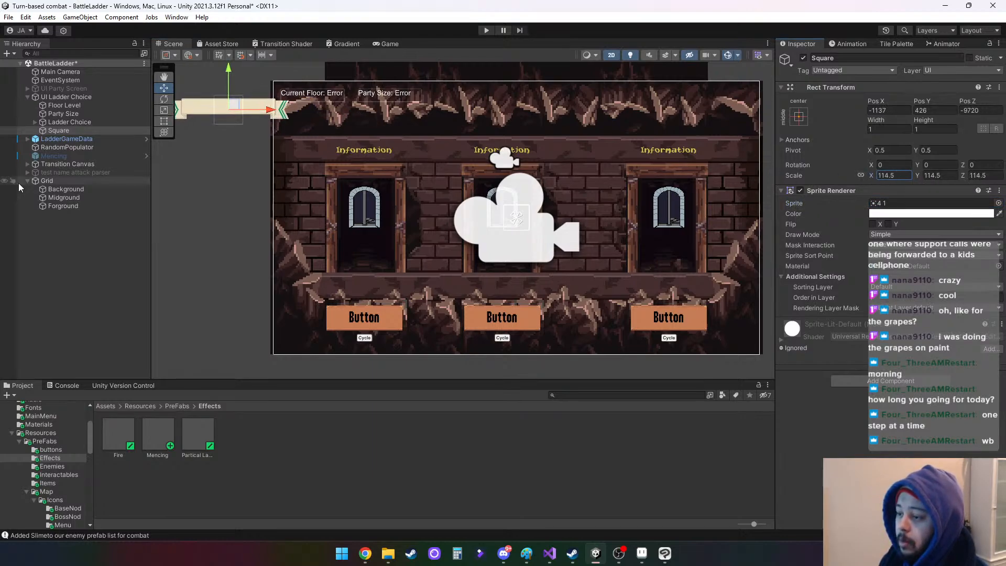
pyautogui.moveTo(273, 114); pyautogui.dragTo(381, 115)
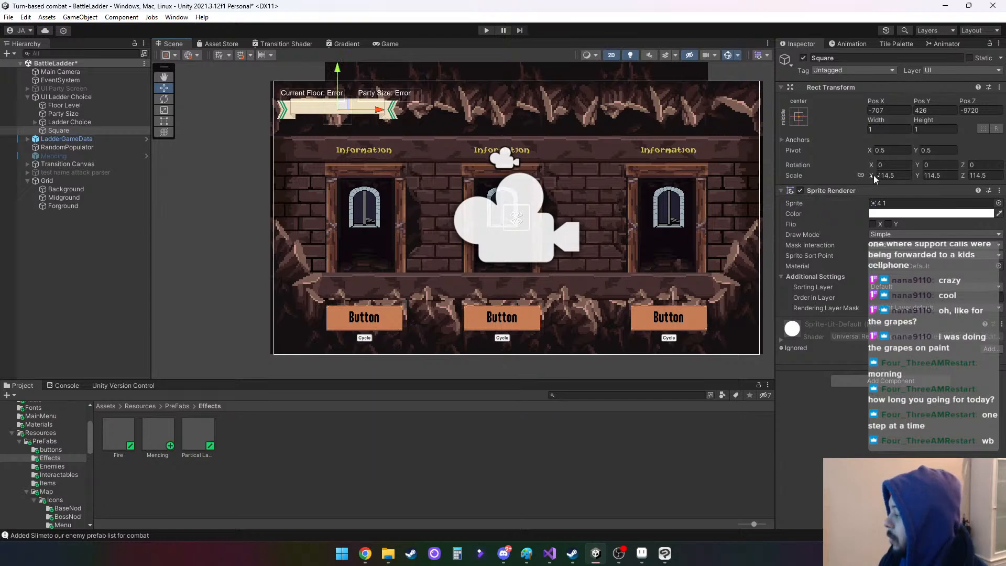
pyautogui.moveTo(873, 175); pyautogui.dragTo(910, 175)
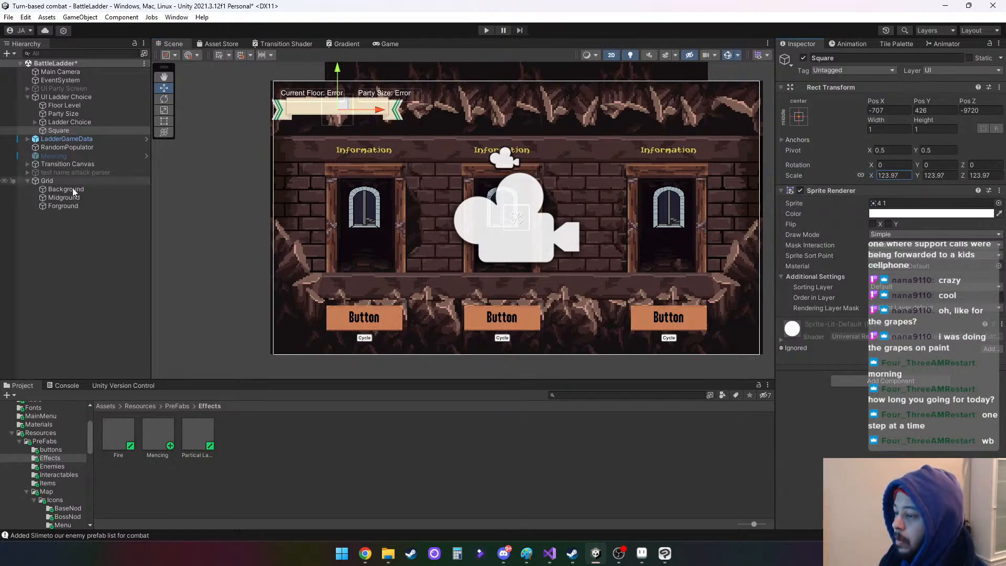
pyautogui.moveTo(72, 188); pyautogui.dragTo(396, 115)
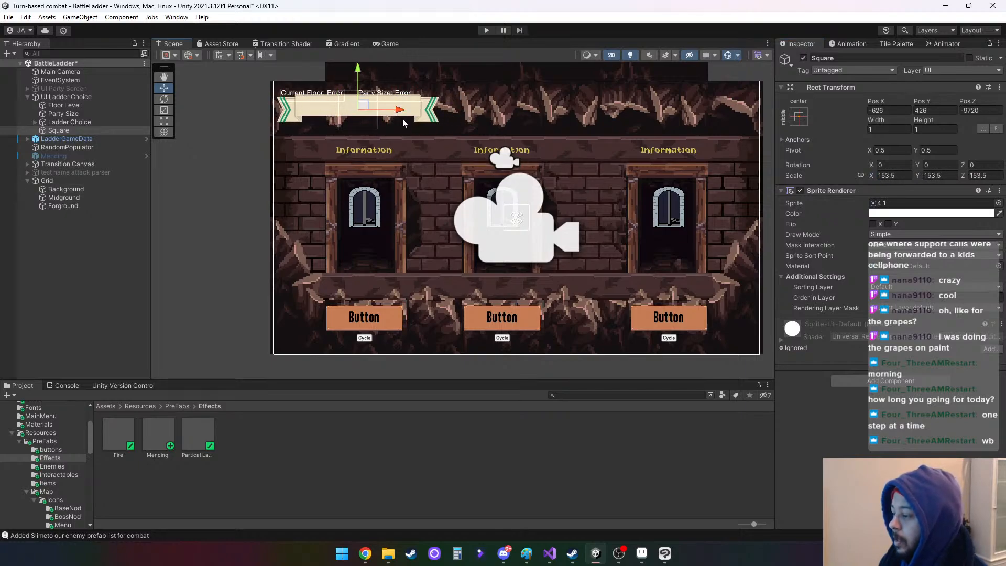
# Move the Floor Level text onto the banner, at about Pos X -737, Pos Y 440
pyautogui.click(79, 105)
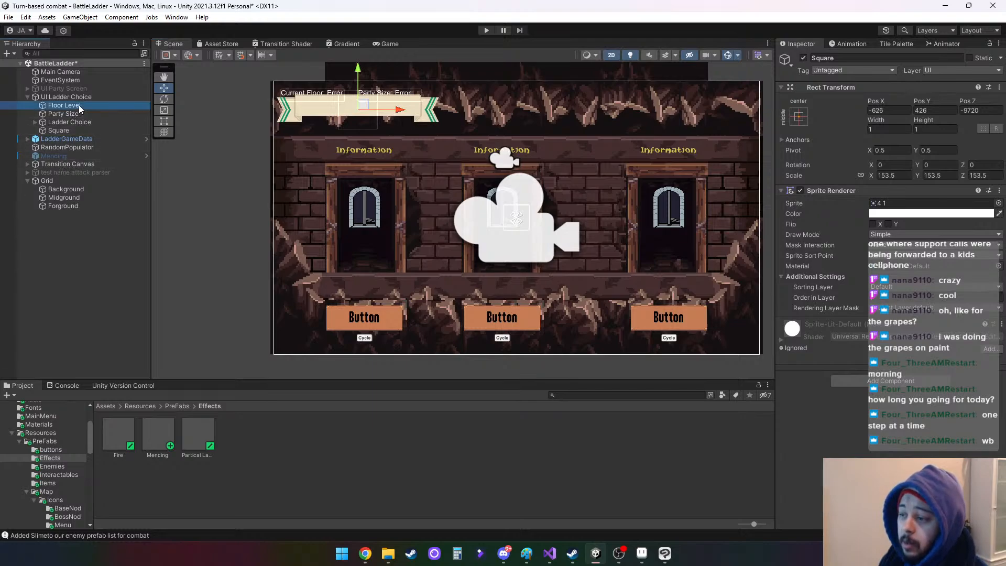
pyautogui.moveTo(319, 89); pyautogui.dragTo(335, 99)
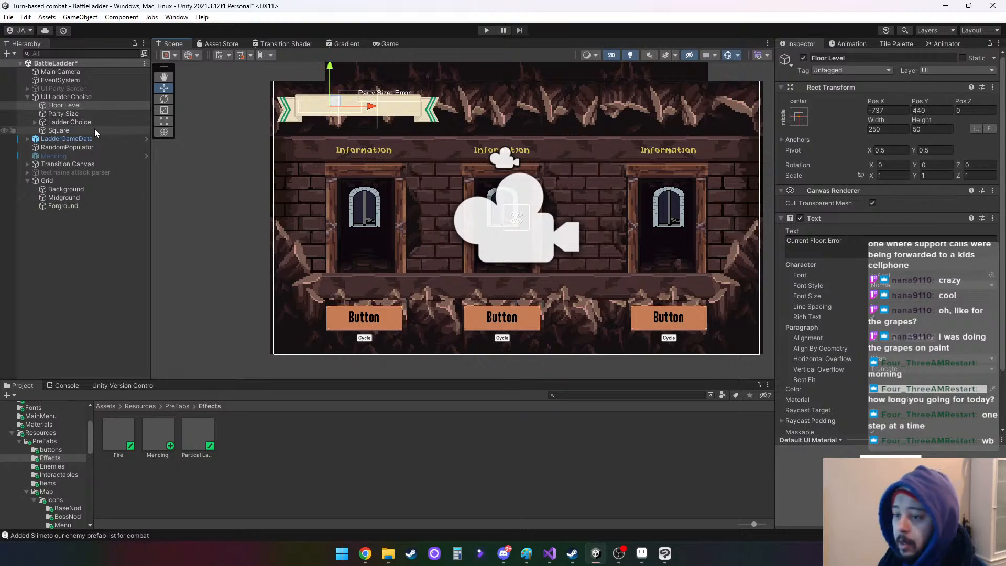
# Try an Order in Layer of 1 for the Square banner sprite and set it to 2
pyautogui.click(58, 130)
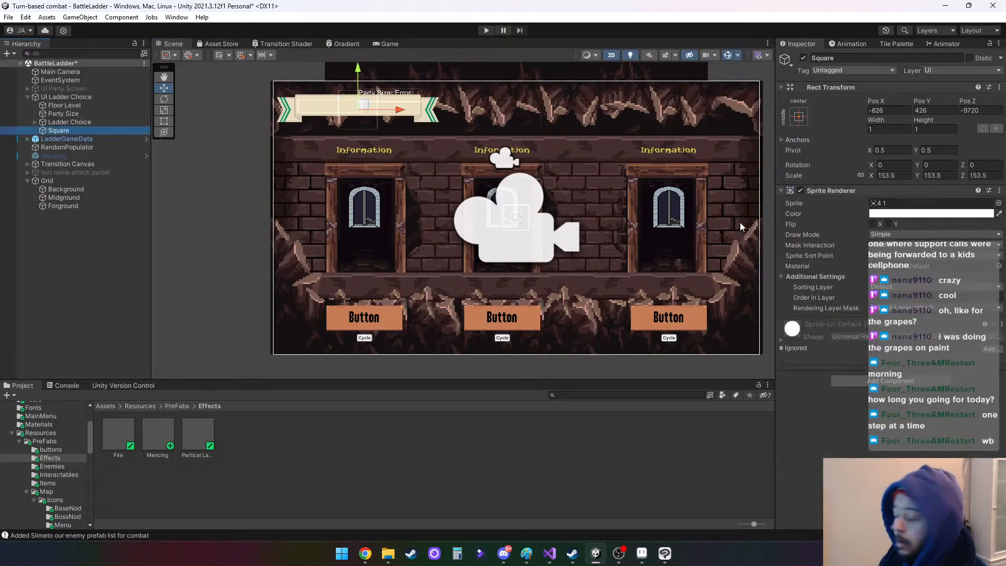
pyautogui.click(886, 301)
pyautogui.write('1')
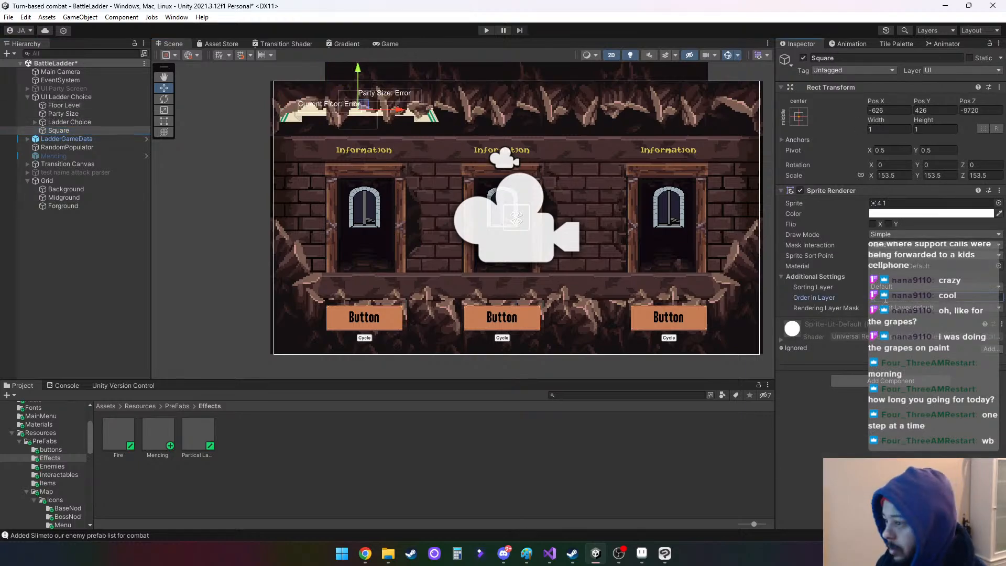
pyautogui.press('BackSpace')
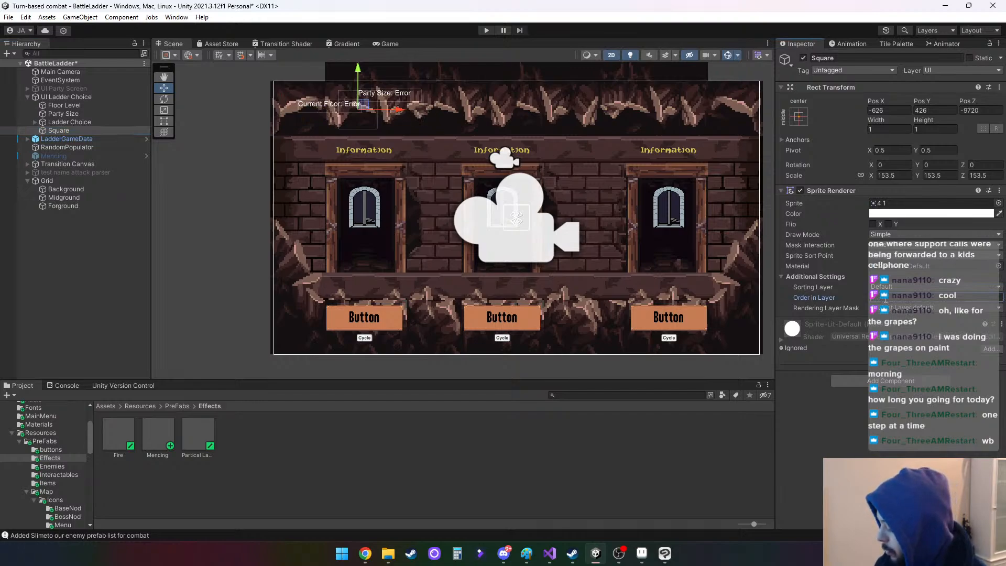
pyautogui.write('2')
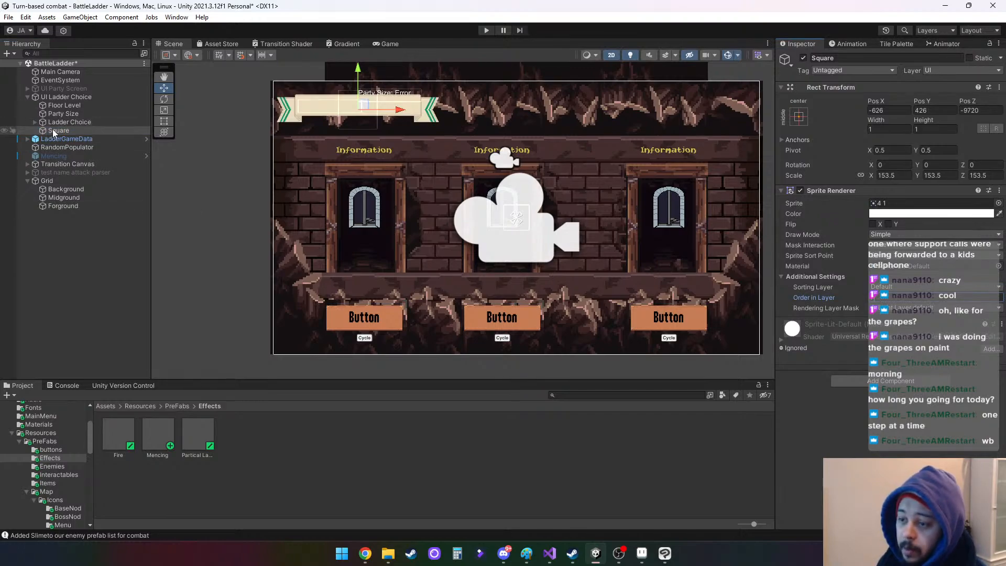
# Place Square above Floor Level in the object order and make Floor Level a child of Square
pyautogui.moveTo(53, 129); pyautogui.dragTo(76, 103)
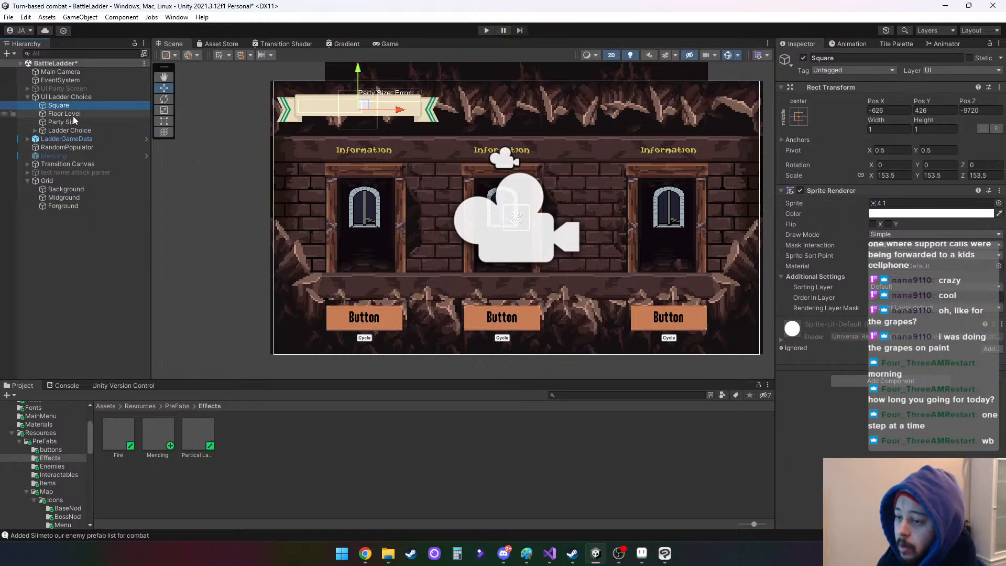
pyautogui.click(73, 115)
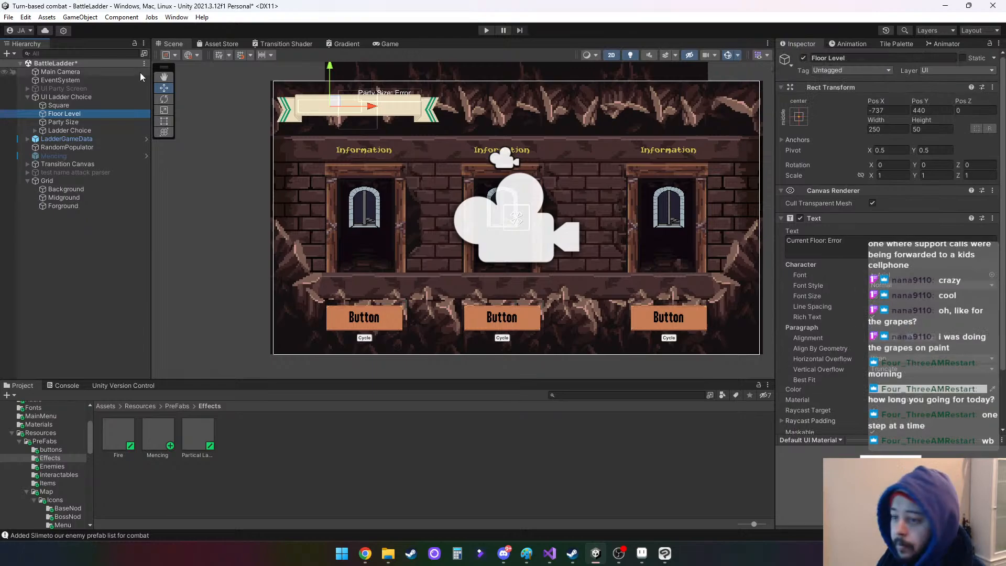
pyautogui.moveTo(60, 115); pyautogui.dragTo(62, 105)
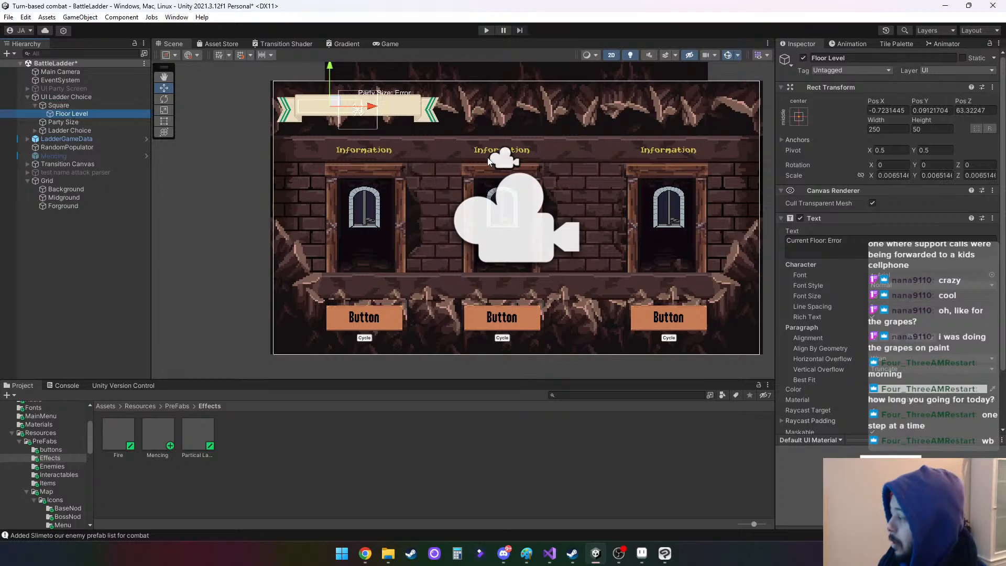
# Move the nested Floor Level text down so it sits just below the banner
pyautogui.scroll(5, 259, 103)
pyautogui.scroll(3, 319, 99)
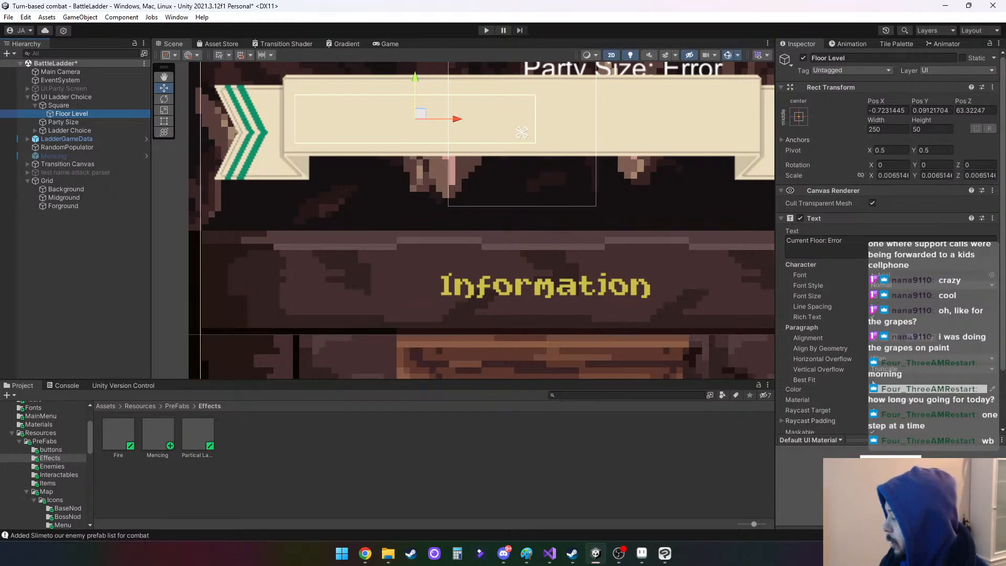
pyautogui.moveTo(415, 78); pyautogui.dragTo(414, 168)
pyautogui.scroll(-3, 886, 357)
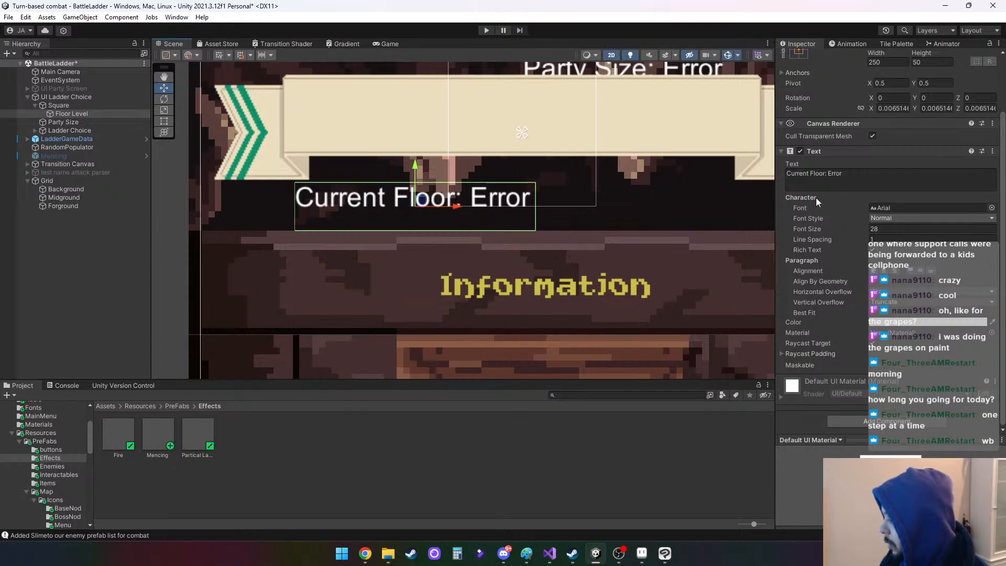
# Change the Sorting Layer of the Square banner sprite and open its Order in Layer value for editing
pyautogui.click(54, 106)
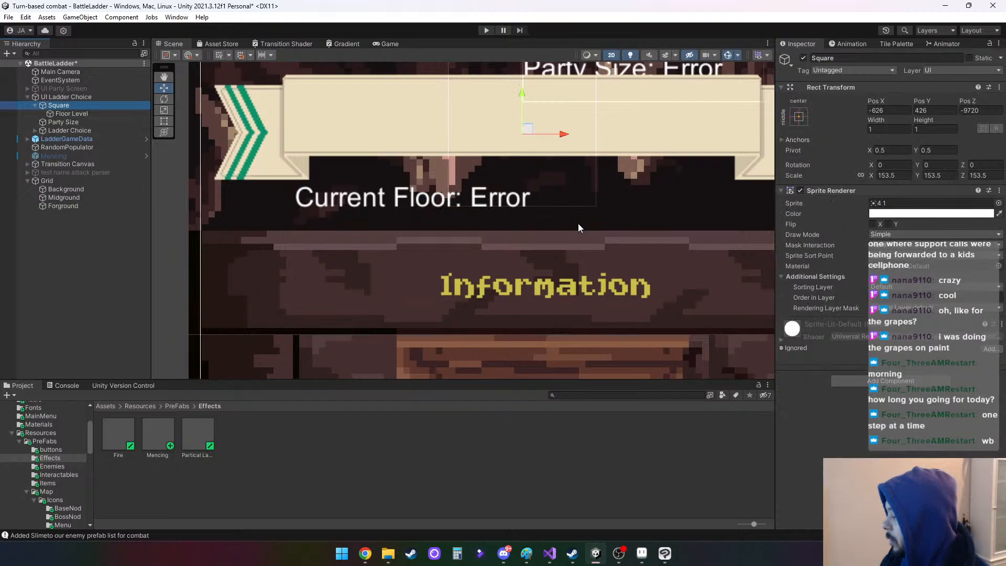
pyautogui.click(905, 288)
pyautogui.click(904, 312)
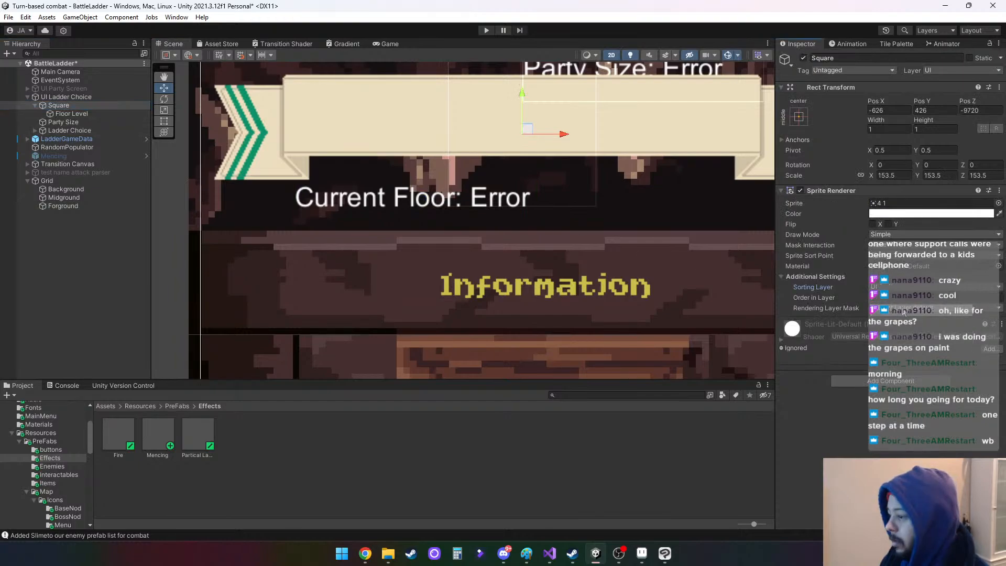
pyautogui.click(888, 298)
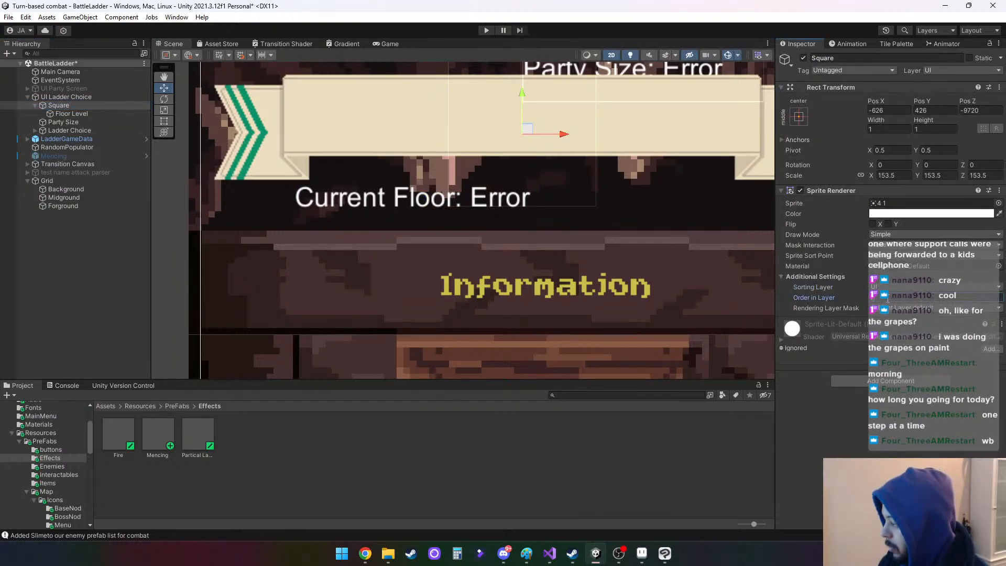
# Move the Floor Level text back up onto the banner, at about Pos Y 0.095 relative to Square
pyautogui.click(79, 131)
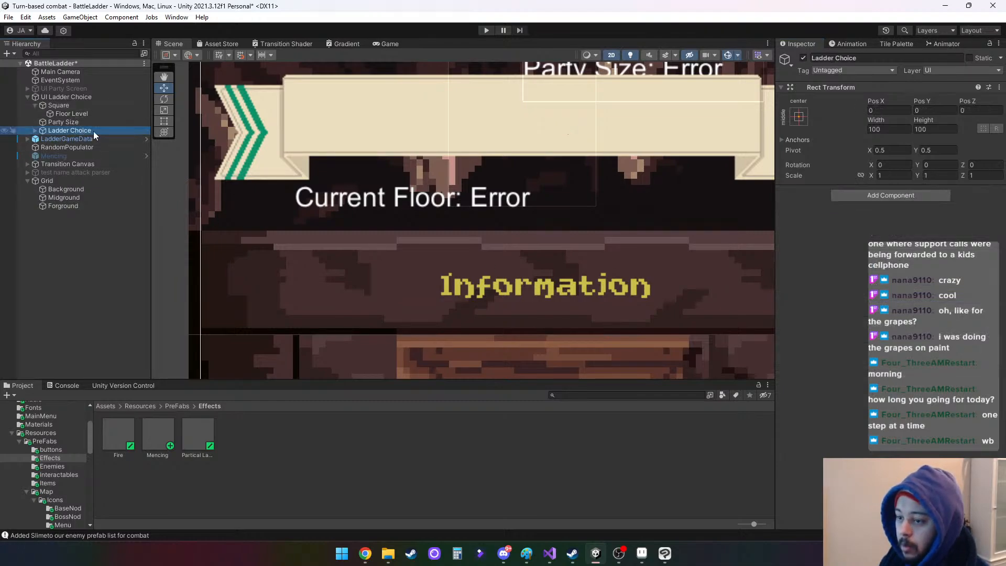
pyautogui.click(72, 114)
pyautogui.moveTo(421, 158); pyautogui.dragTo(423, 77)
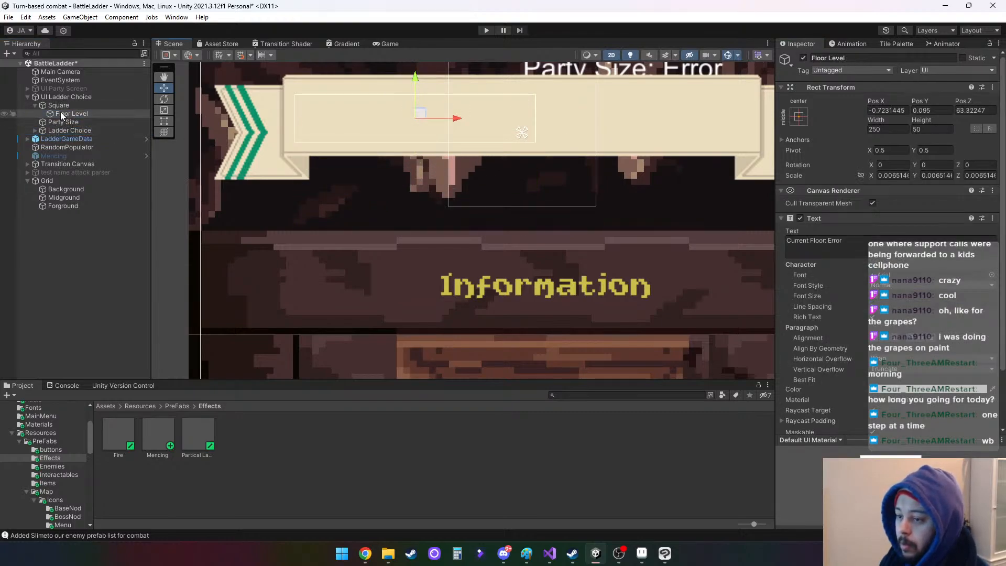
# Take Floor Level out of Square, placing it above Square under UI Ladder Choice, and lower the text to about Pos Y 345.3
pyautogui.moveTo(61, 112); pyautogui.dragTo(68, 102)
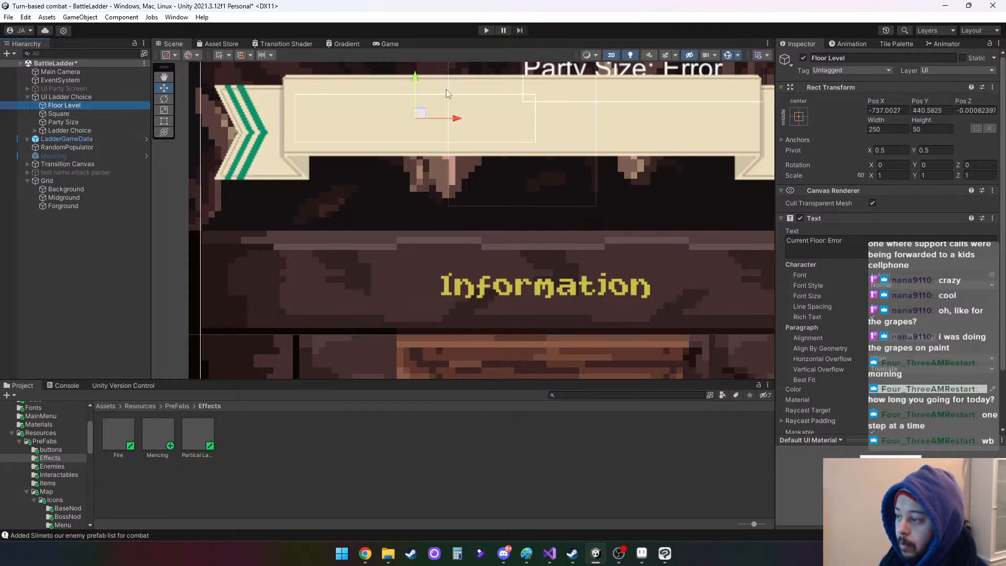
pyautogui.moveTo(416, 76); pyautogui.dragTo(417, 168)
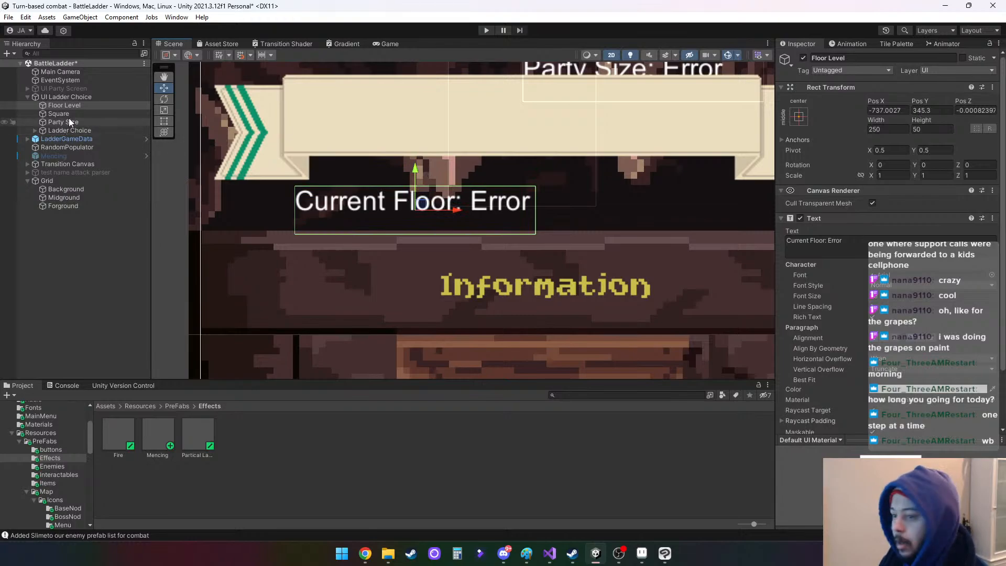
# Rename the Square object under UI Ladder Choice as Banner
pyautogui.click(75, 114)
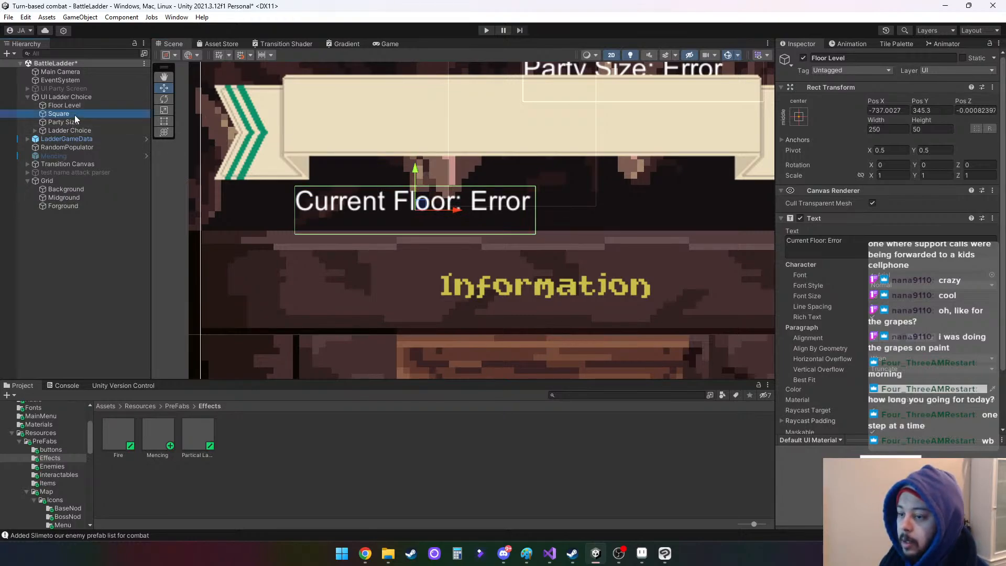
pyautogui.click(74, 114)
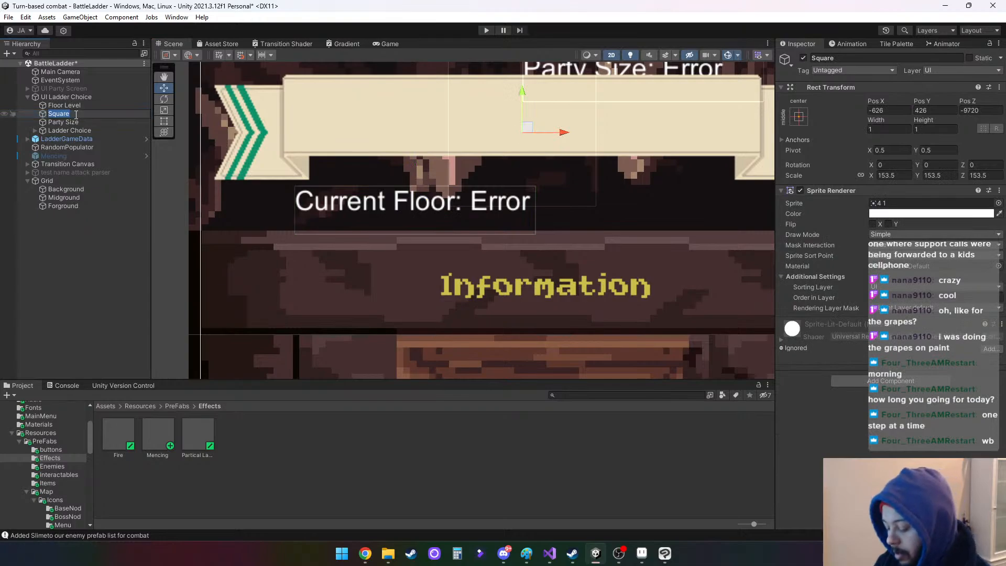
pyautogui.write('Banner')
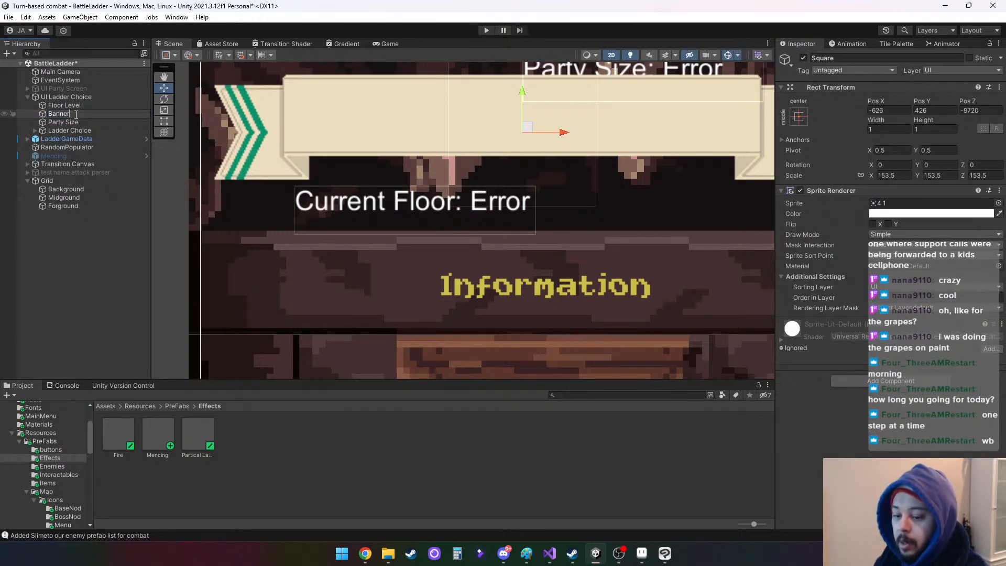
pyautogui.click(108, 250)
pyautogui.click(65, 112)
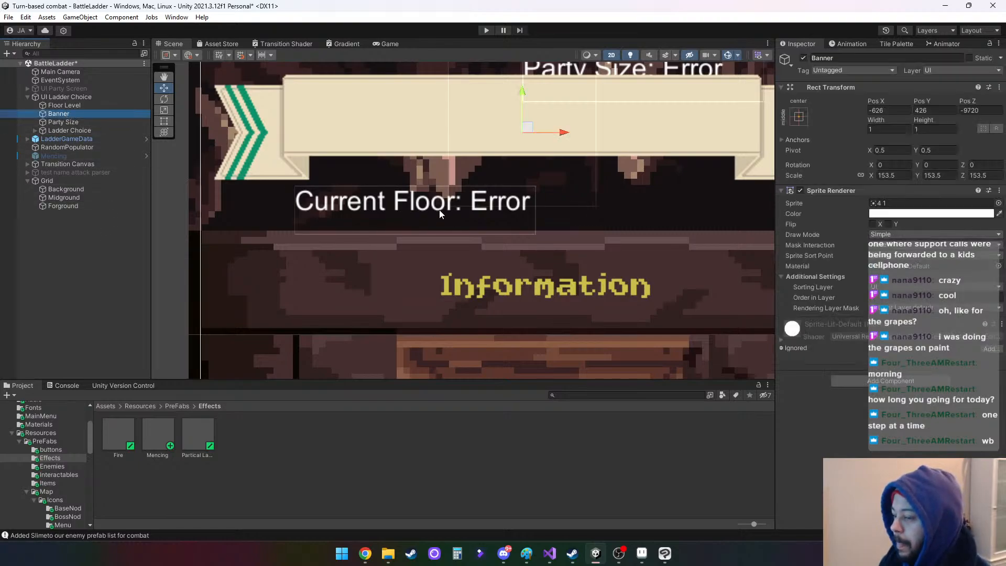
# Set the Floor Level text's Pos Z to 0 and move it onto the banner at about Pos Y 435.6
pyautogui.click(68, 121)
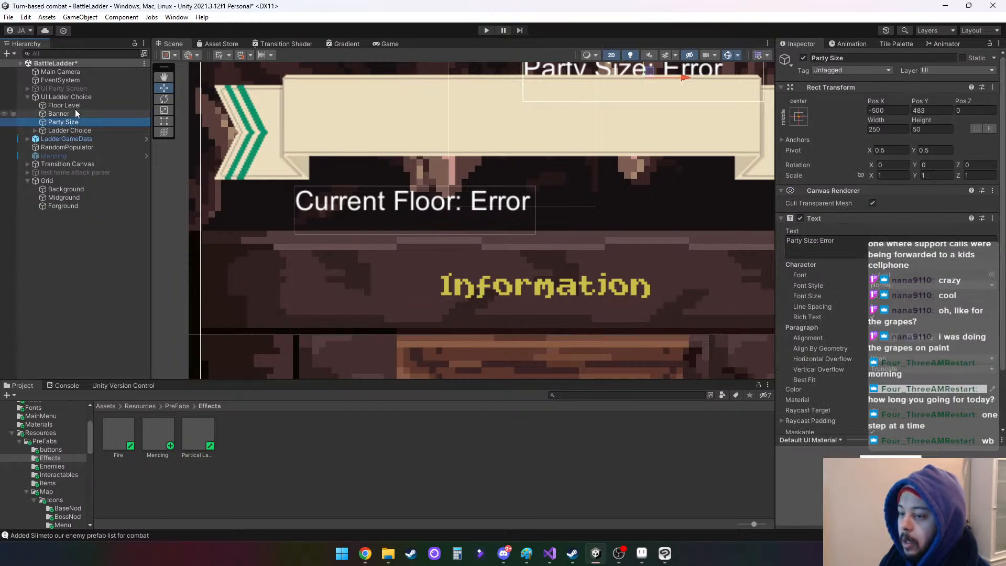
pyautogui.click(78, 105)
pyautogui.moveTo(416, 172); pyautogui.dragTo(429, 193)
pyautogui.click(985, 111)
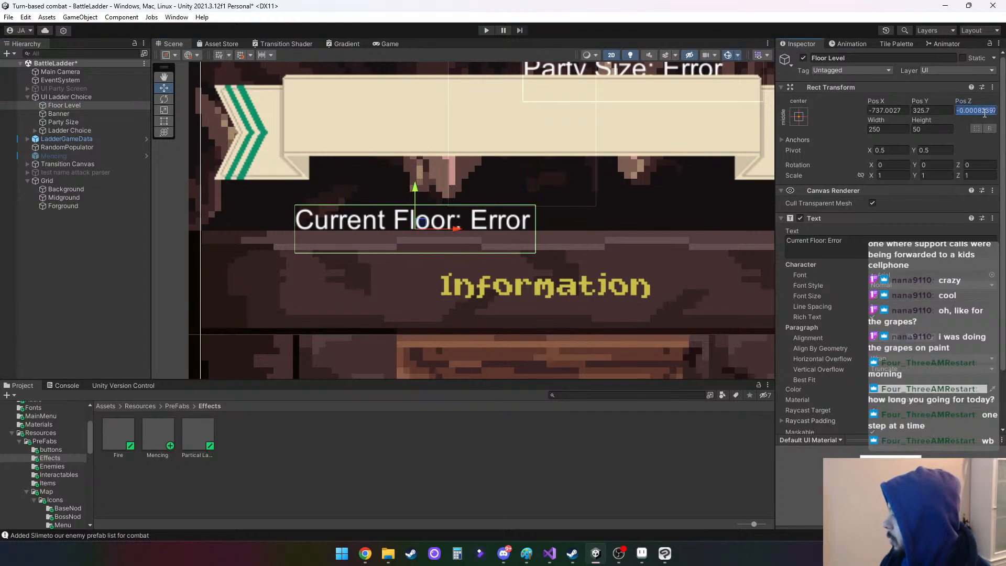
pyautogui.write('0')
pyautogui.moveTo(416, 191); pyautogui.dragTo(433, 91)
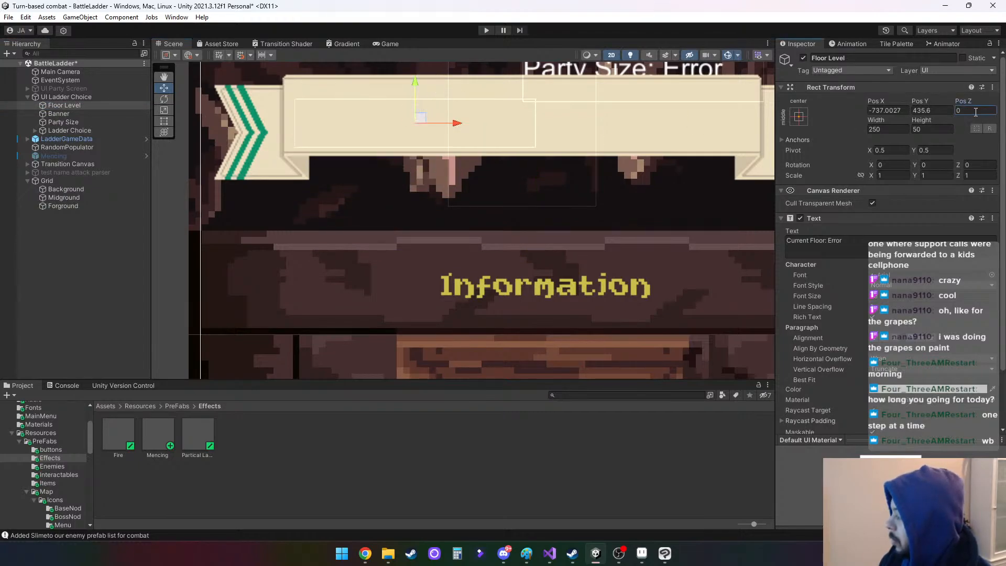
# Try a Pos Z of 1 for the Floor Level text and set it back to 0
pyautogui.click(976, 112)
pyautogui.write('1')
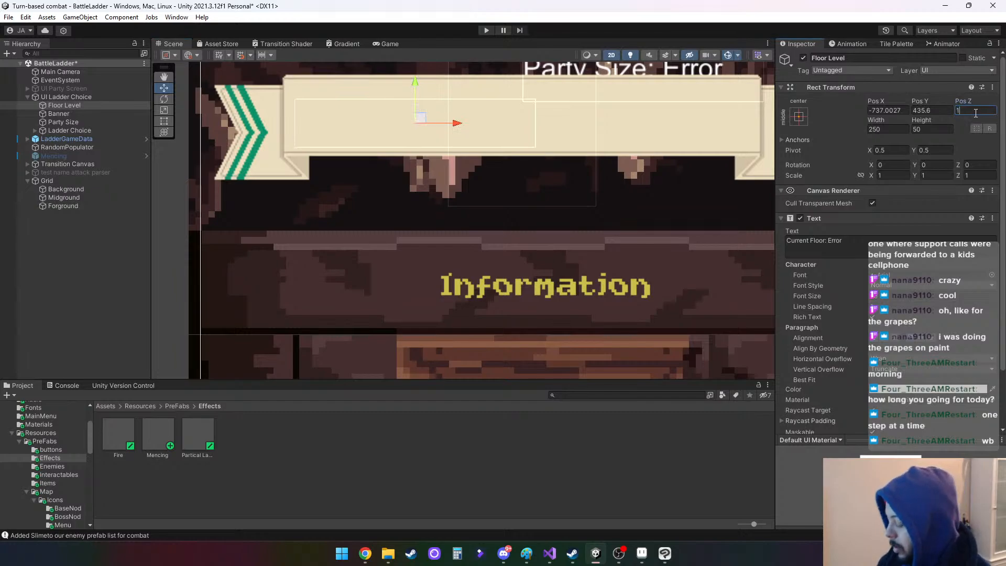
pyautogui.press('BackSpace')
pyautogui.write('0')
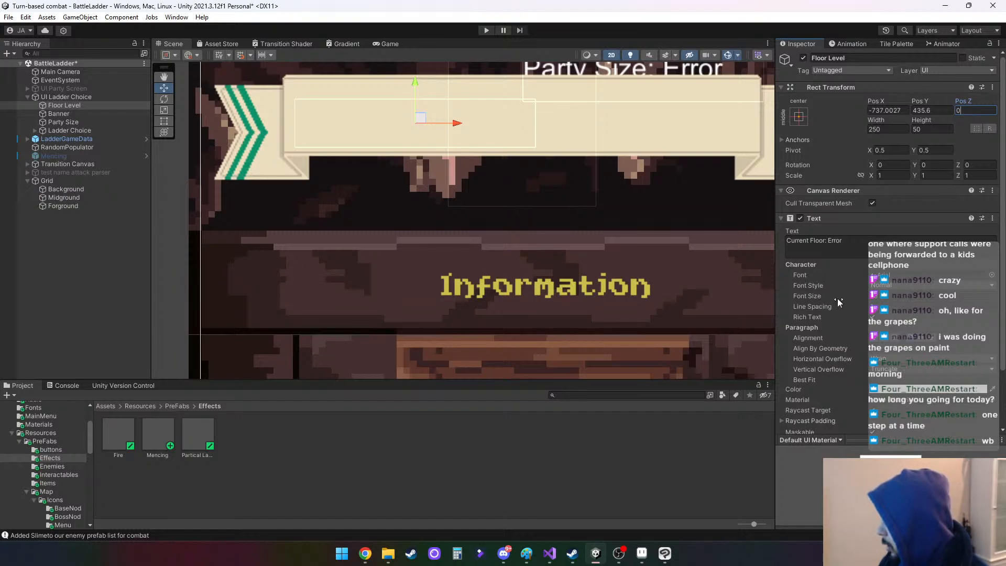
pyautogui.scroll(-3, 837, 297)
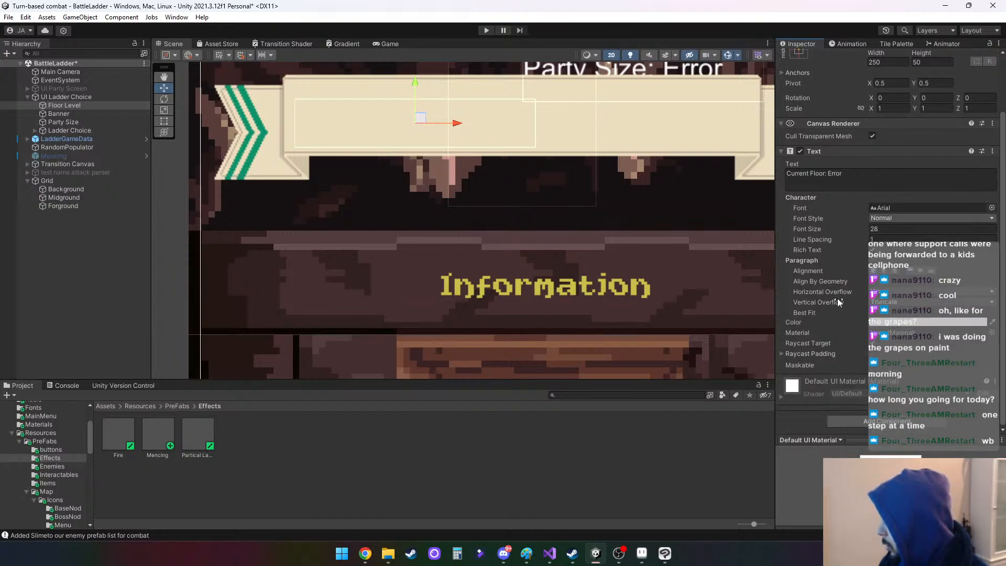
pyautogui.click(783, 354)
pyautogui.click(782, 353)
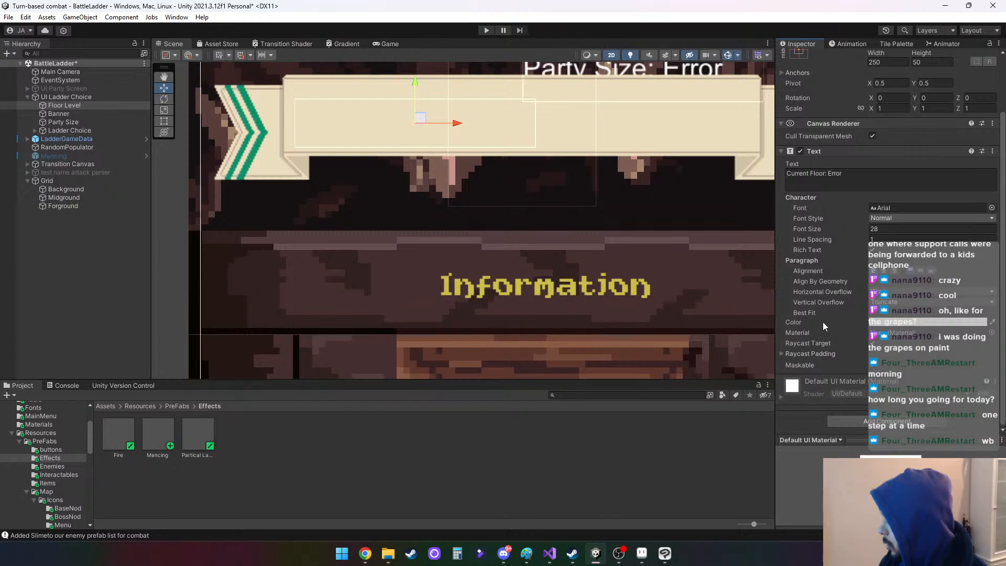
pyautogui.scroll(3, 823, 322)
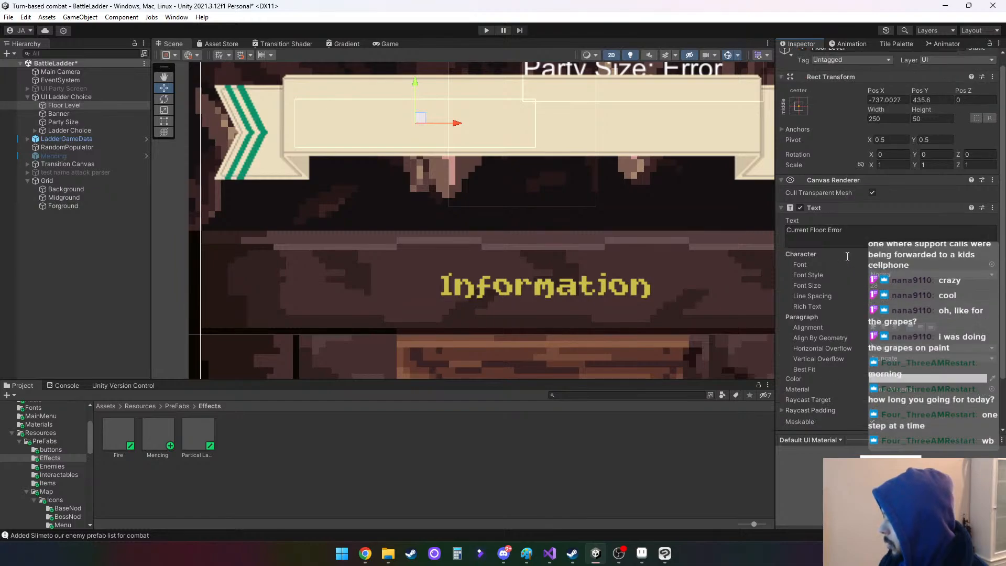
# Make Floor Level a child of Banner and move the text just below the banner, at about Pos Y -0.48
pyautogui.click(65, 114)
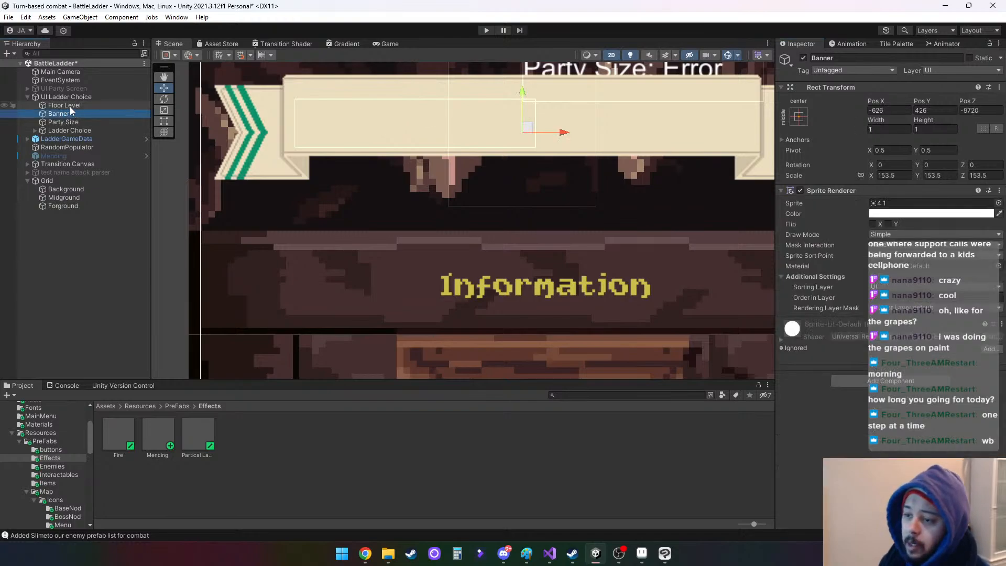
pyautogui.moveTo(70, 106); pyautogui.dragTo(65, 116)
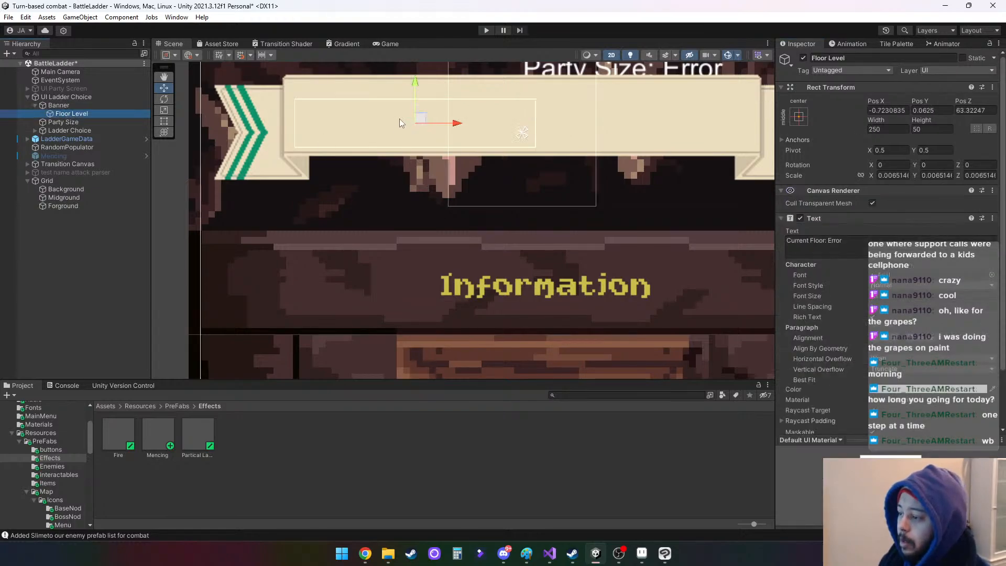
pyautogui.moveTo(414, 84); pyautogui.dragTo(420, 165)
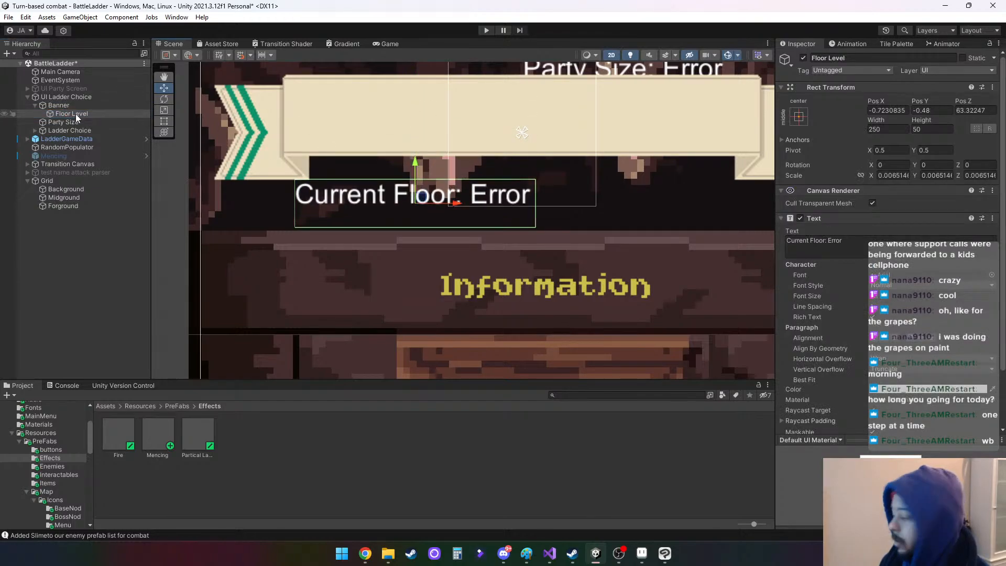
pyautogui.click(59, 104)
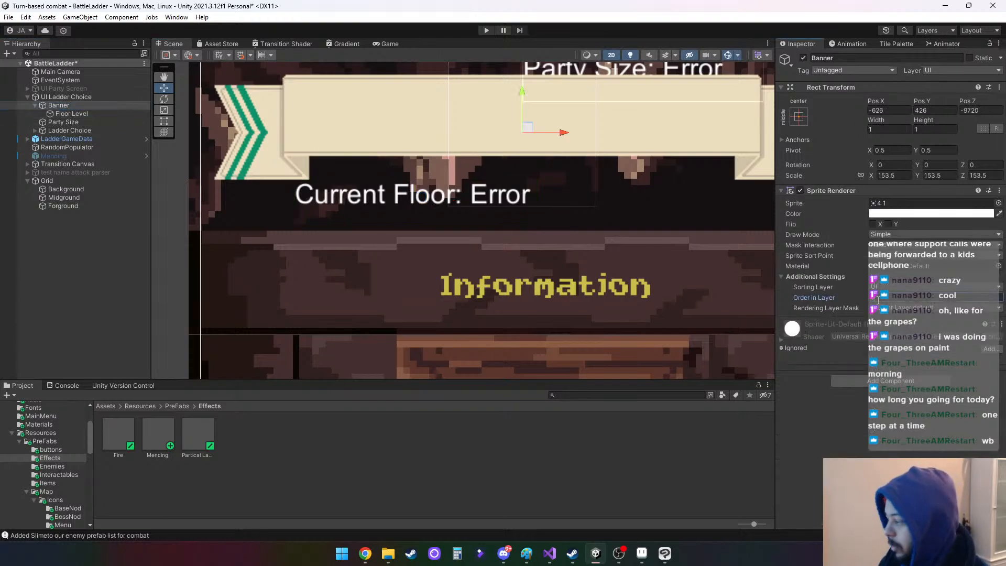
pyautogui.click(72, 113)
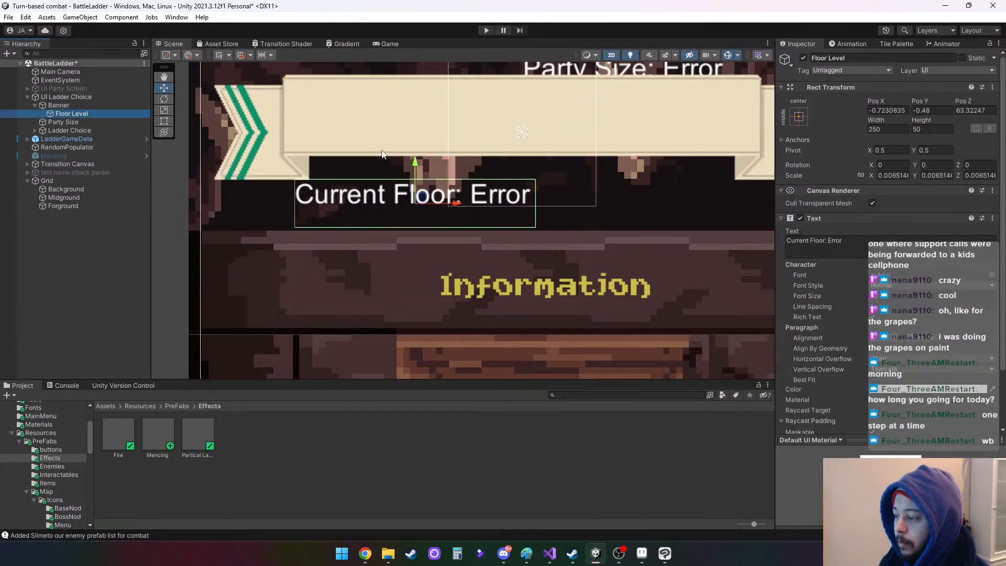
# Move the Floor Level text up onto the banner, then unparent it from Banner and list it directly below Banner under UI Ladder Choice
pyautogui.moveTo(417, 165); pyautogui.dragTo(416, 97)
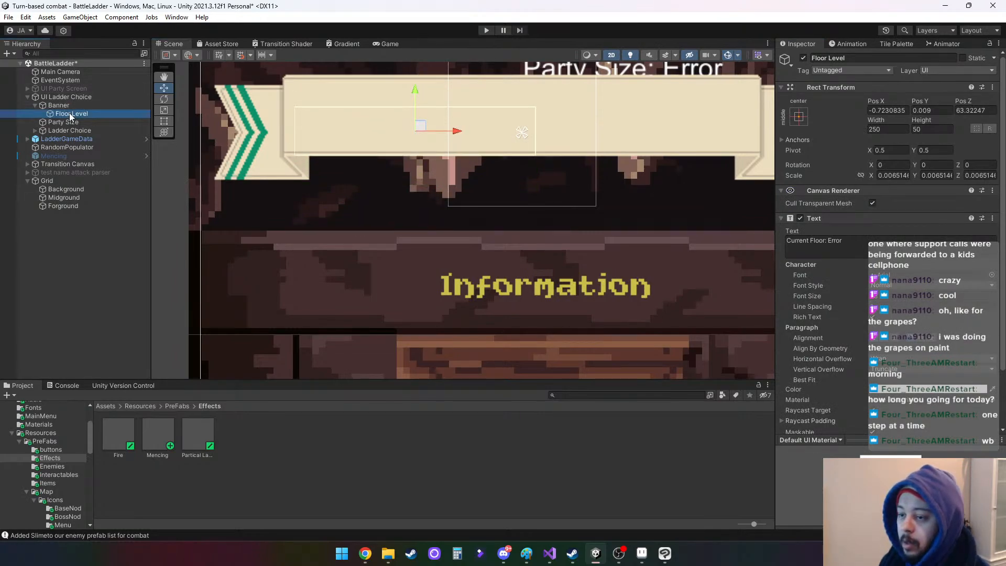
pyautogui.moveTo(69, 113); pyautogui.dragTo(71, 103)
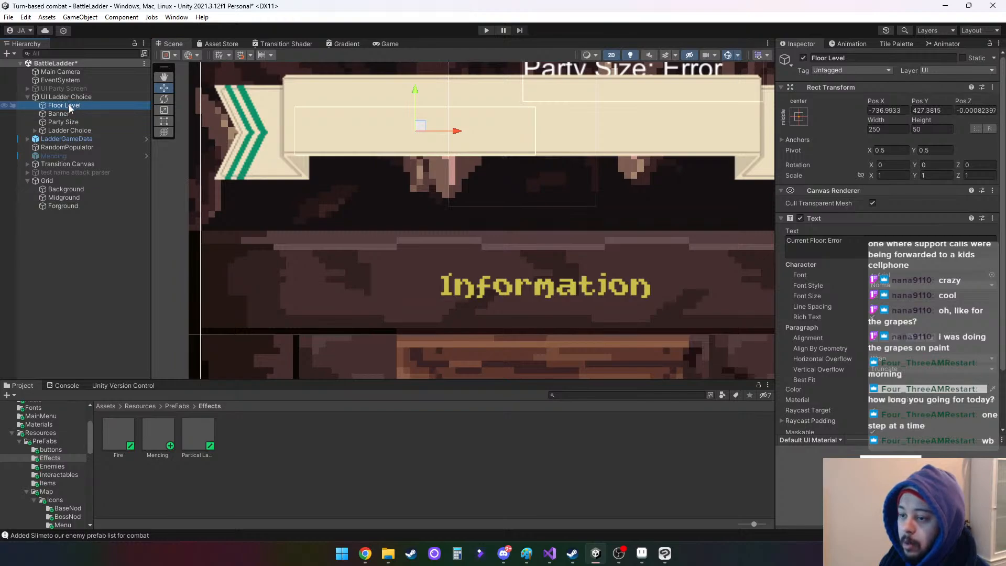
pyautogui.moveTo(68, 104); pyautogui.dragTo(70, 118)
pyautogui.scroll(-4, 572, 175)
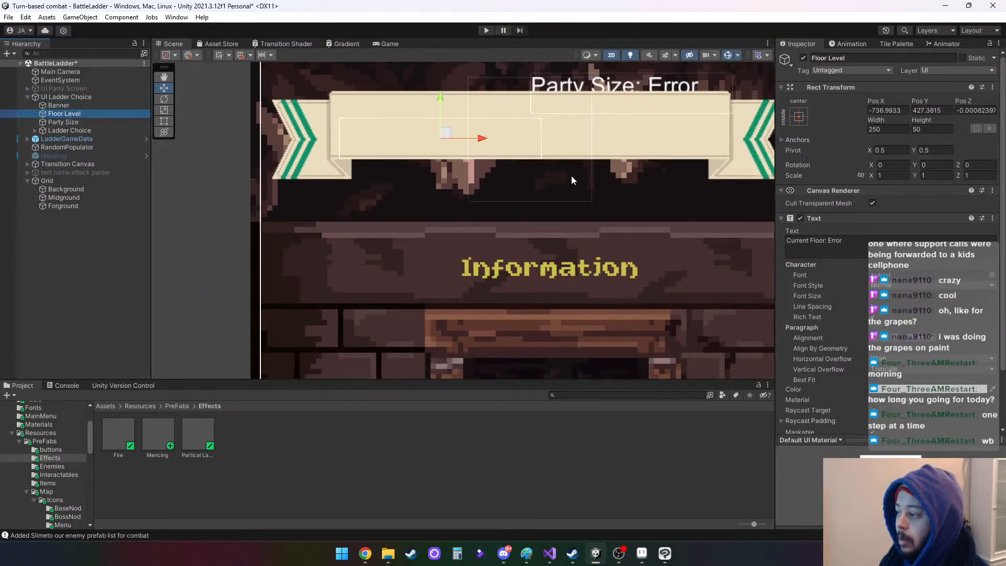
# Lower the Party Size text onto the banner at Pos Y 434.5 and deactivate the Banner object
pyautogui.click(63, 122)
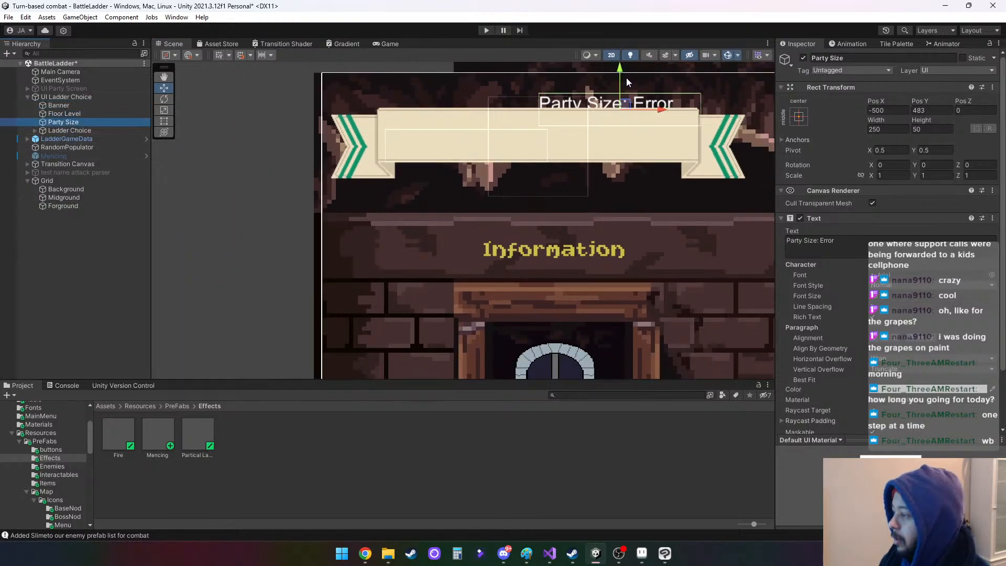
pyautogui.moveTo(626, 77); pyautogui.dragTo(613, 103)
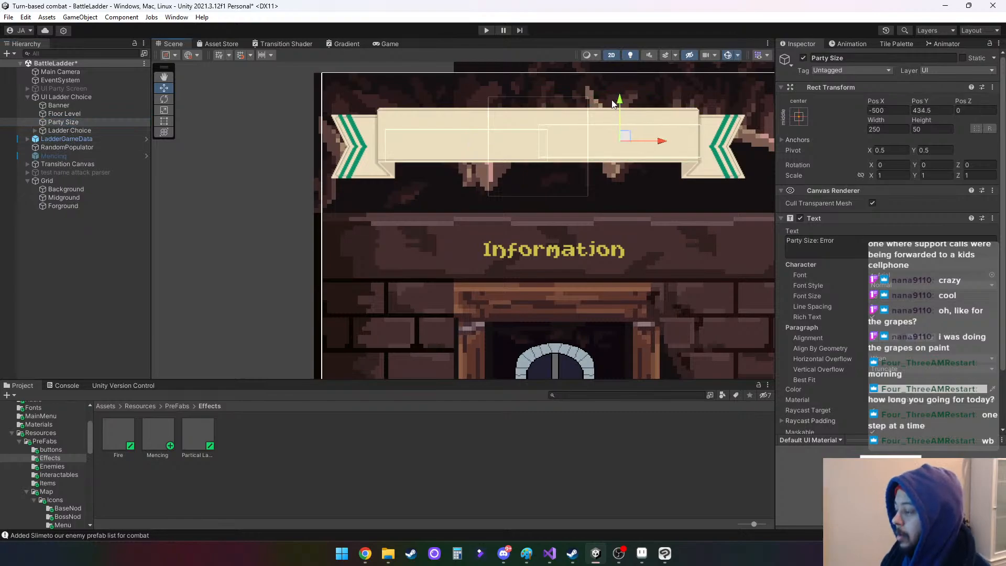
pyautogui.click(66, 106)
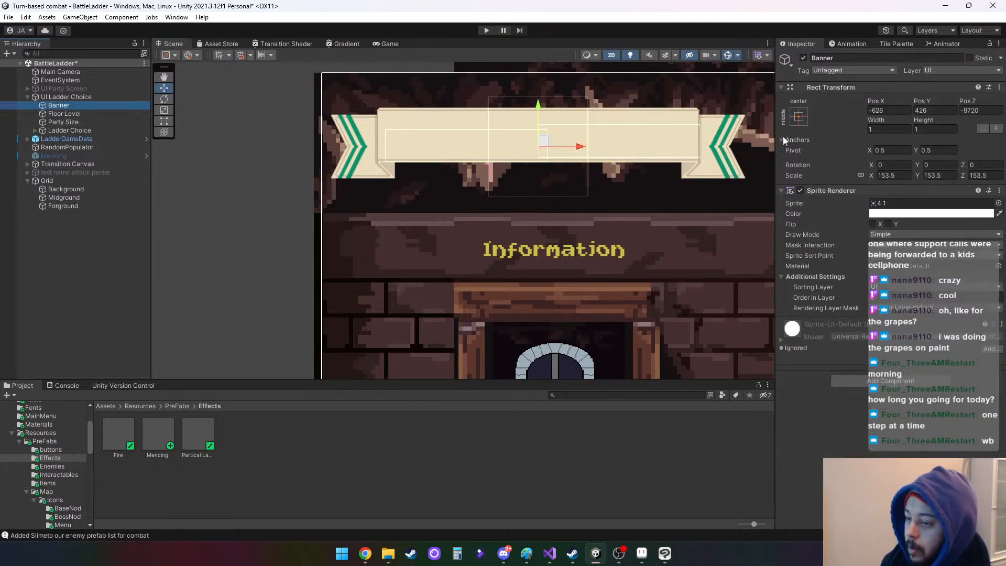
pyautogui.click(803, 58)
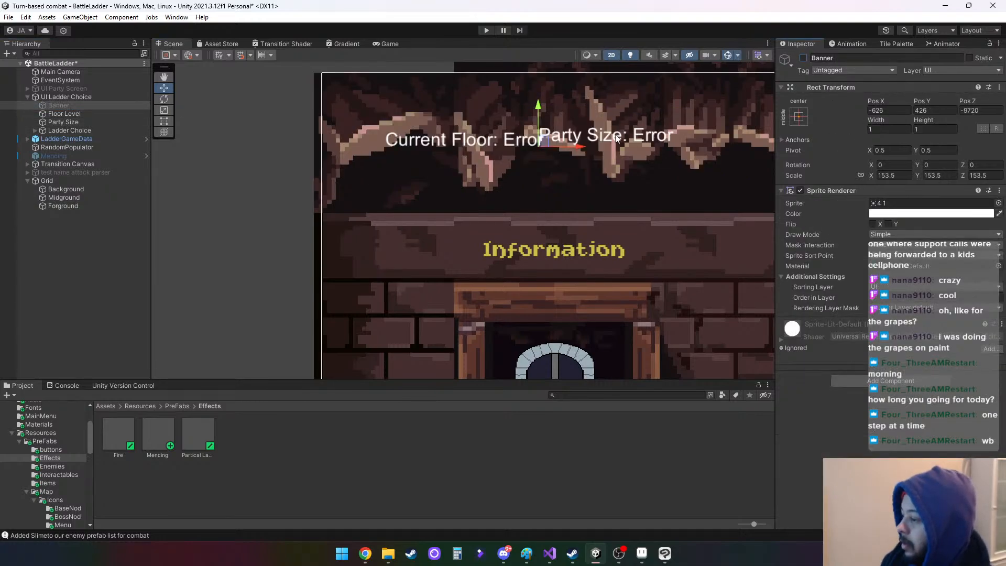
# Move the Floor Level text to about Pos X -802.5, Pos Y 455.7 and delete the Banner object
pyautogui.click(87, 115)
pyautogui.moveTo(467, 147); pyautogui.dragTo(430, 126)
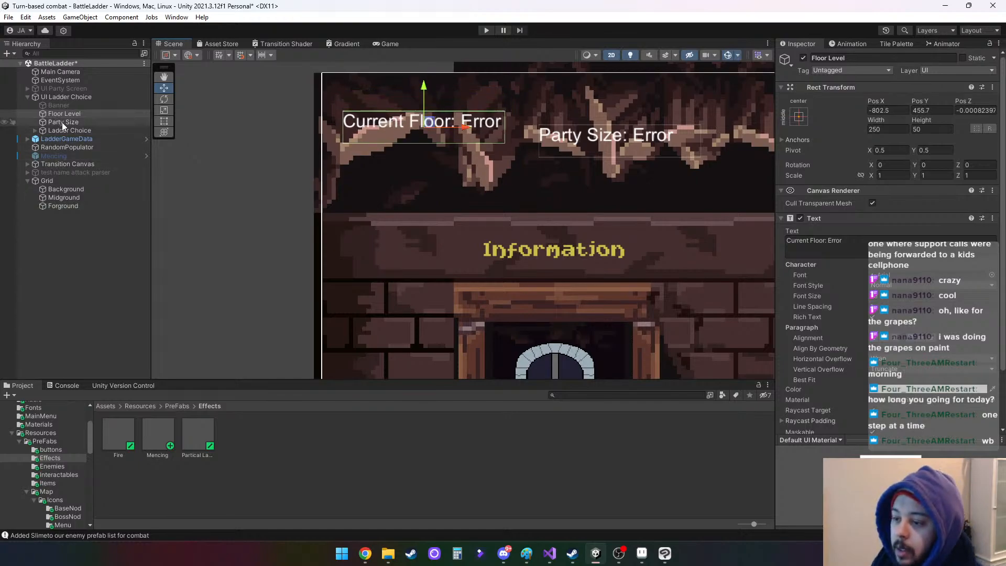
pyautogui.click(62, 106)
pyautogui.rightClick(62, 106)
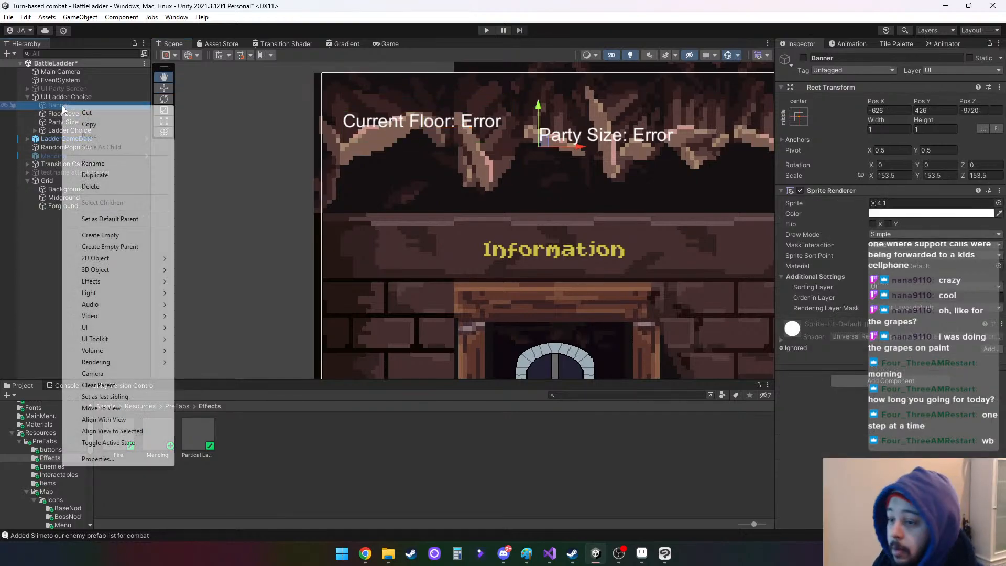
pyautogui.click(94, 185)
# Add a UI Image under UI Ladder Choice and assign the banner sprite 4 1 as its source image
pyautogui.rightClick(77, 96)
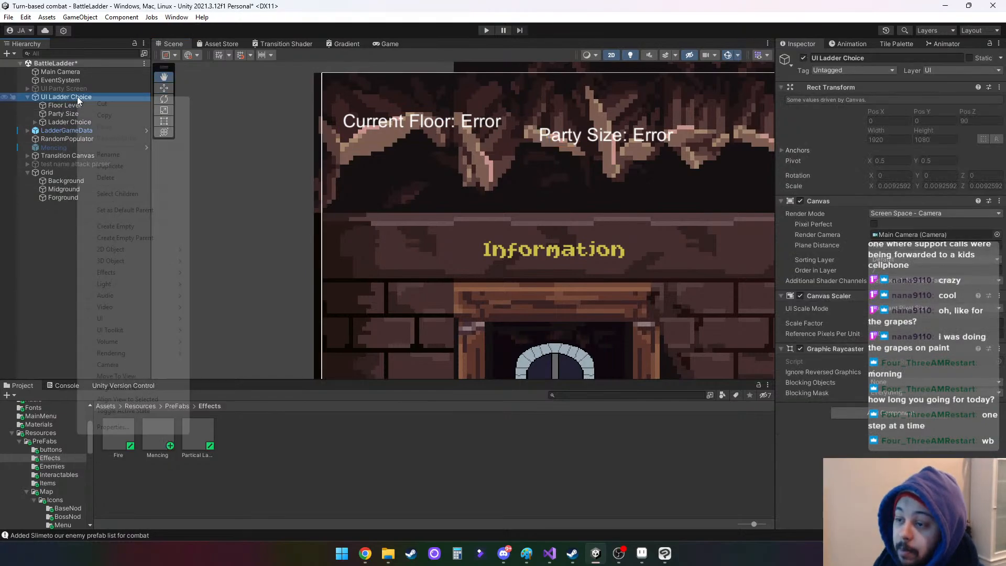
pyautogui.moveTo(174, 254)
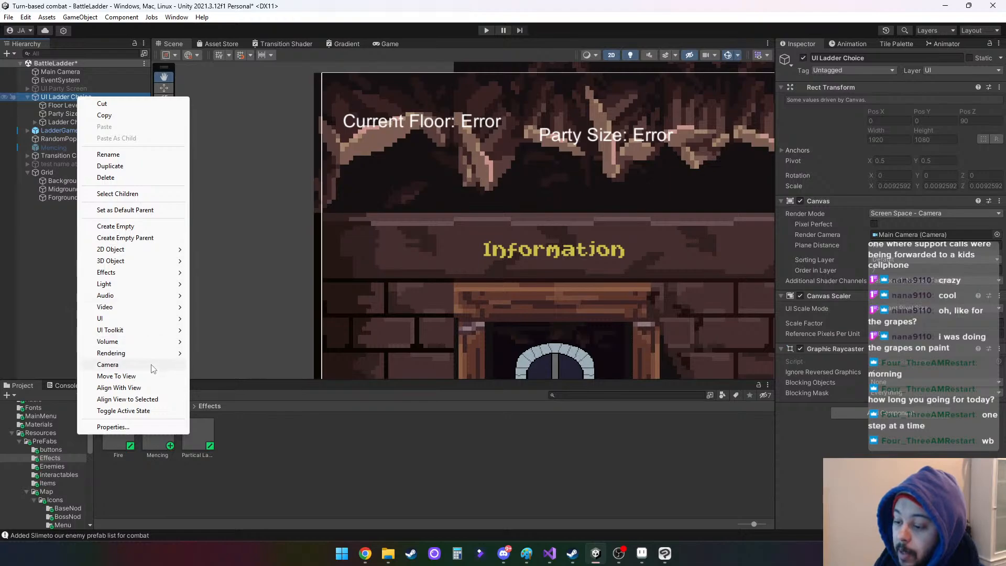
pyautogui.moveTo(170, 319)
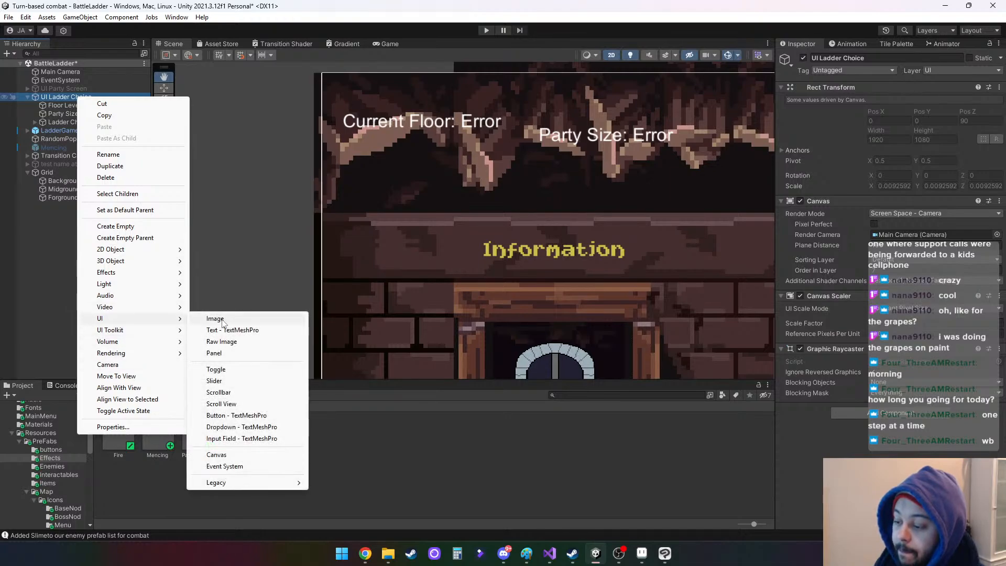
pyautogui.click(215, 318)
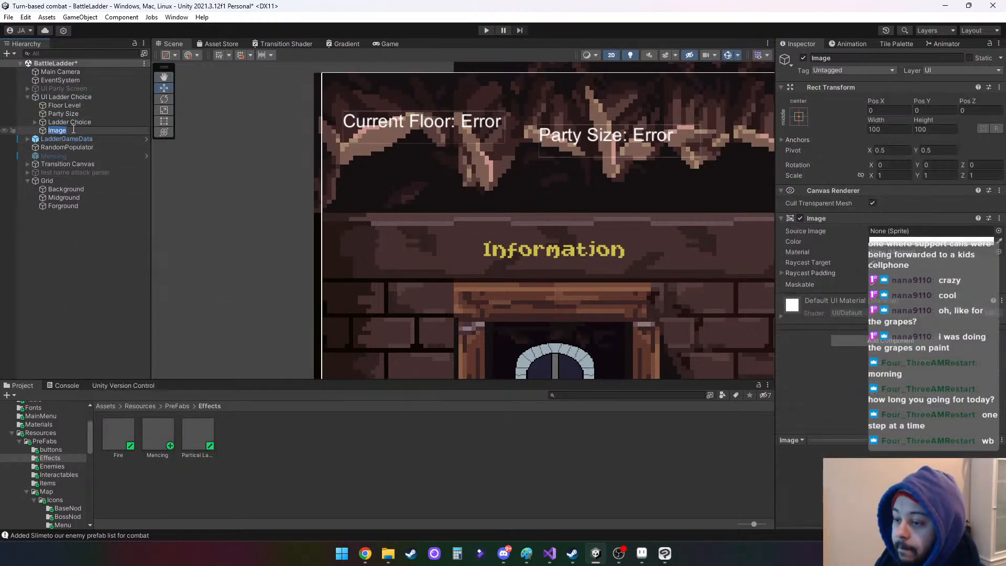
pyautogui.click(998, 231)
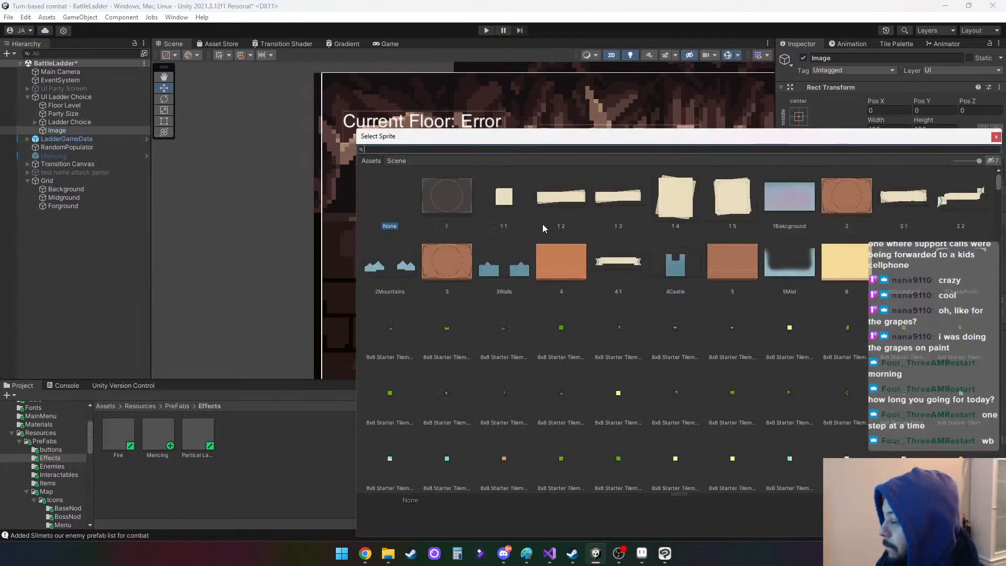
pyautogui.doubleClick(619, 261)
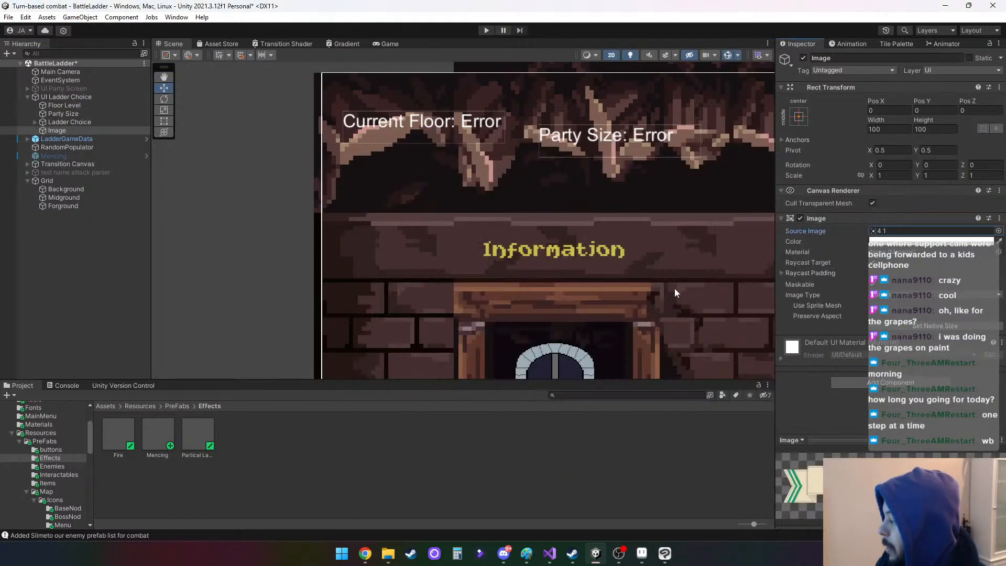
# Move the Image over the Floor Level text at Pos X -773, Pos Y 454 and order it first under UI Ladder Choice
pyautogui.click(60, 132)
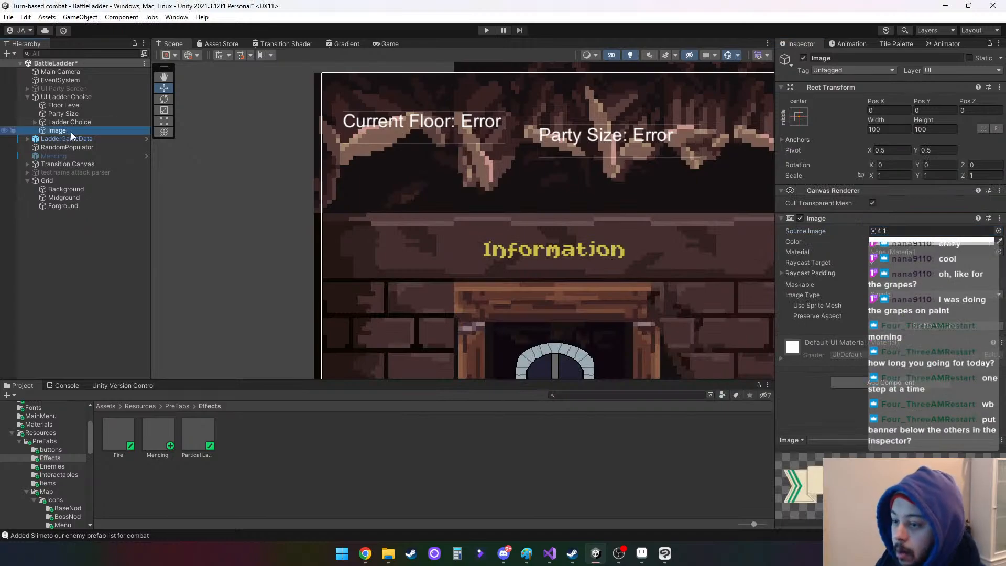
pyautogui.scroll(-4, 521, 193)
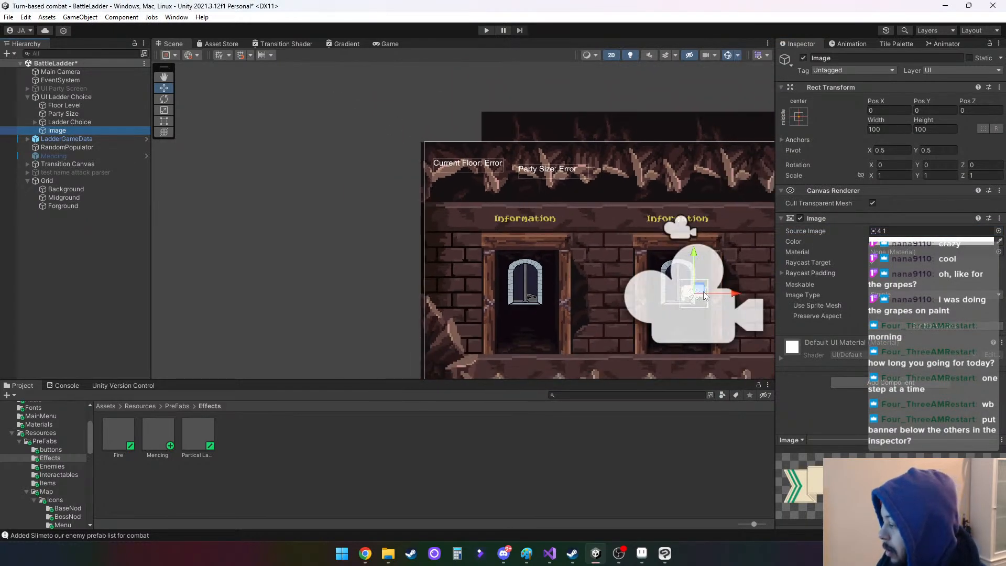
pyautogui.moveTo(705, 296); pyautogui.dragTo(469, 167)
pyautogui.scroll(3, 468, 167)
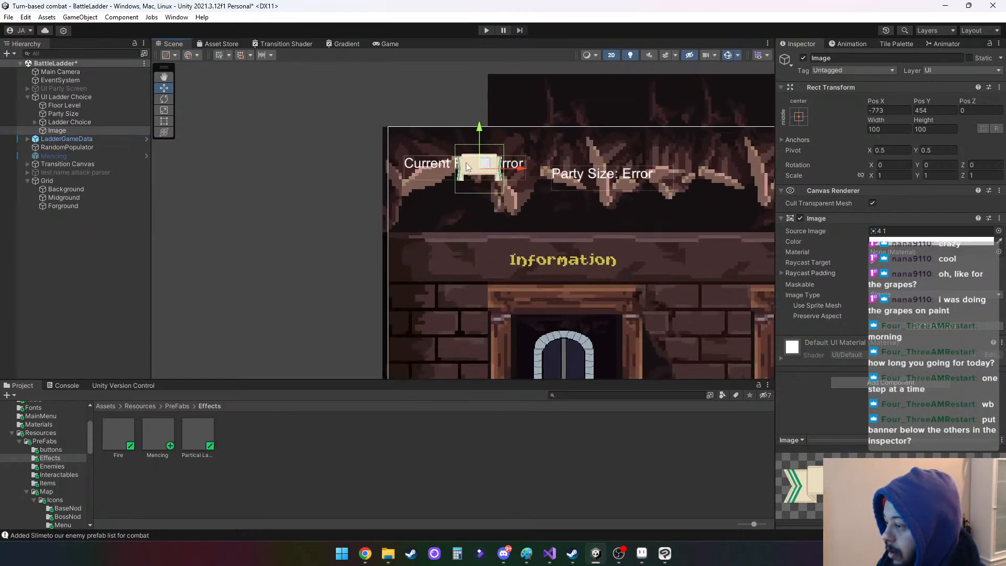
pyautogui.scroll(5, 467, 164)
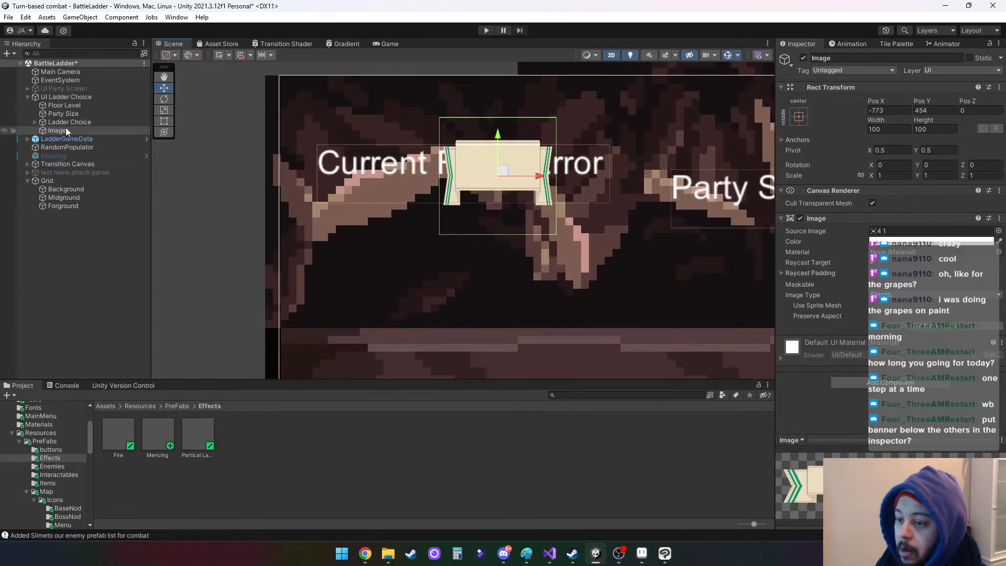
pyautogui.moveTo(65, 130); pyautogui.dragTo(68, 101)
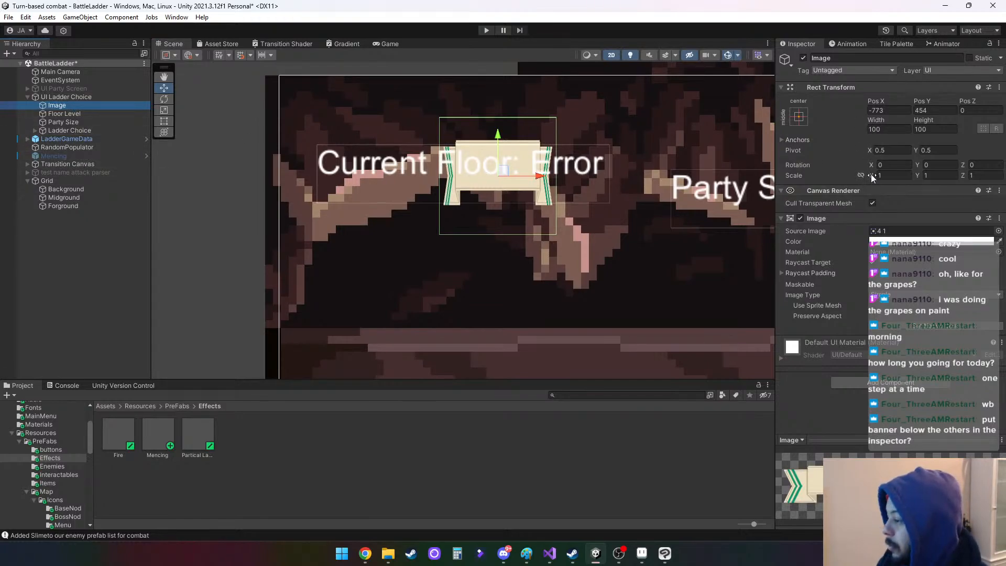
# Set the Image's X scale to 4 and move it up to about Pos X -763.1, Pos Y 495.7
pyautogui.moveTo(875, 175)
pyautogui.mouseDown()
pyautogui.moveTo(905, 176)
pyautogui.moveTo(882, 173)
pyautogui.mouseUp()
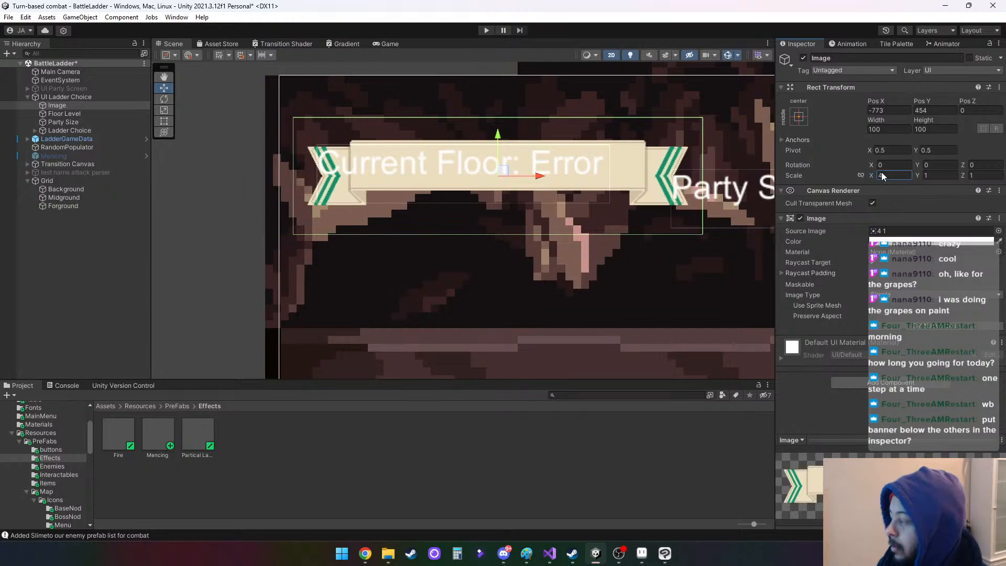
pyautogui.write('4')
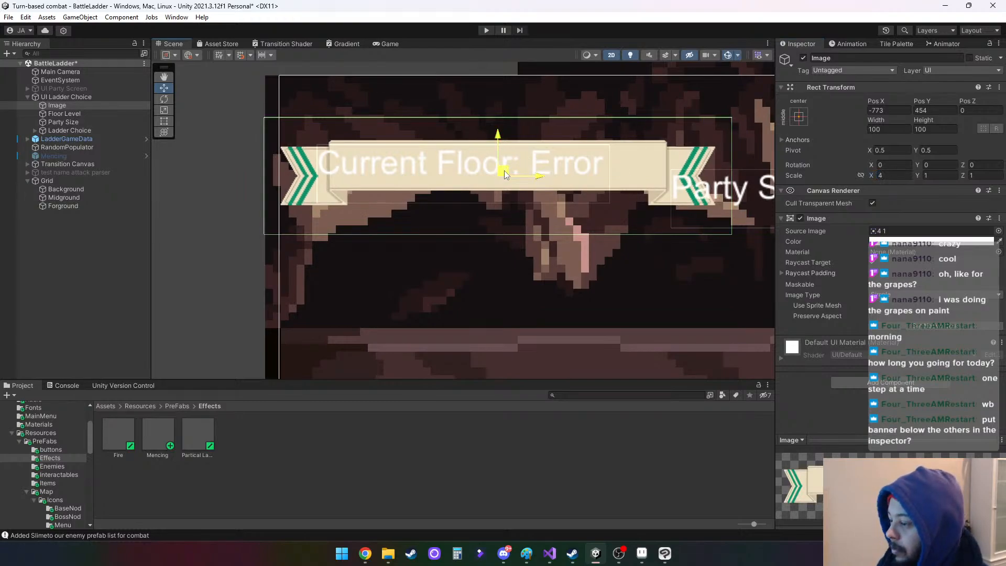
pyautogui.moveTo(504, 171); pyautogui.dragTo(516, 126)
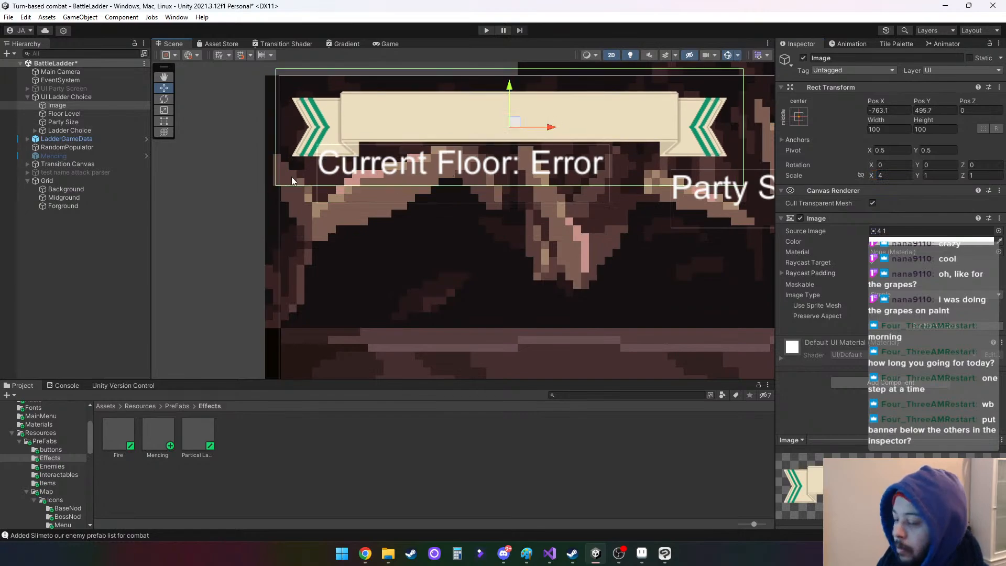
# Make Floor Level a child of Image and move the text onto the banner at about Pos X 0.7, Pos Y 0.3
pyautogui.click(64, 113)
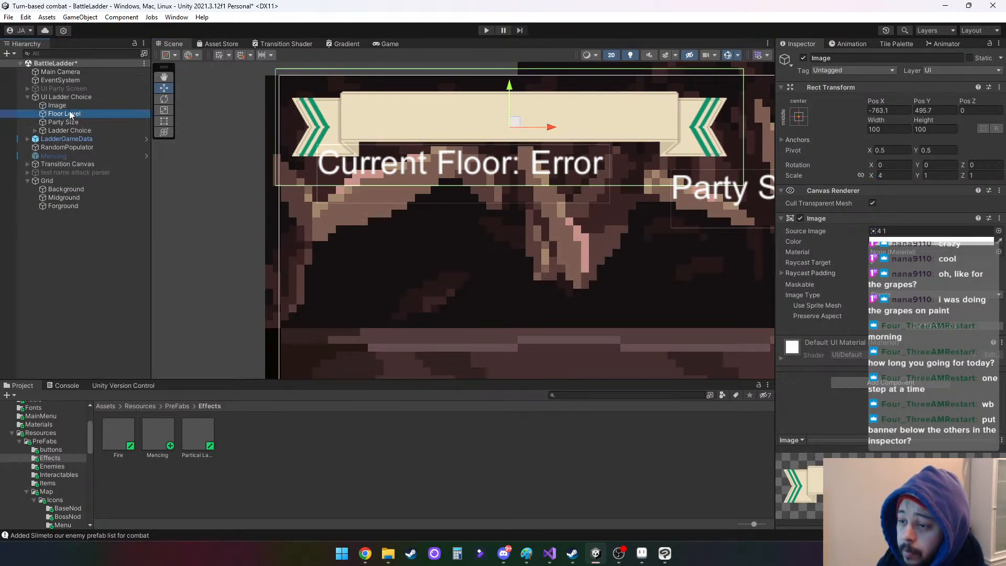
pyautogui.moveTo(63, 109); pyautogui.dragTo(57, 105)
pyautogui.moveTo(470, 171); pyautogui.dragTo(521, 124)
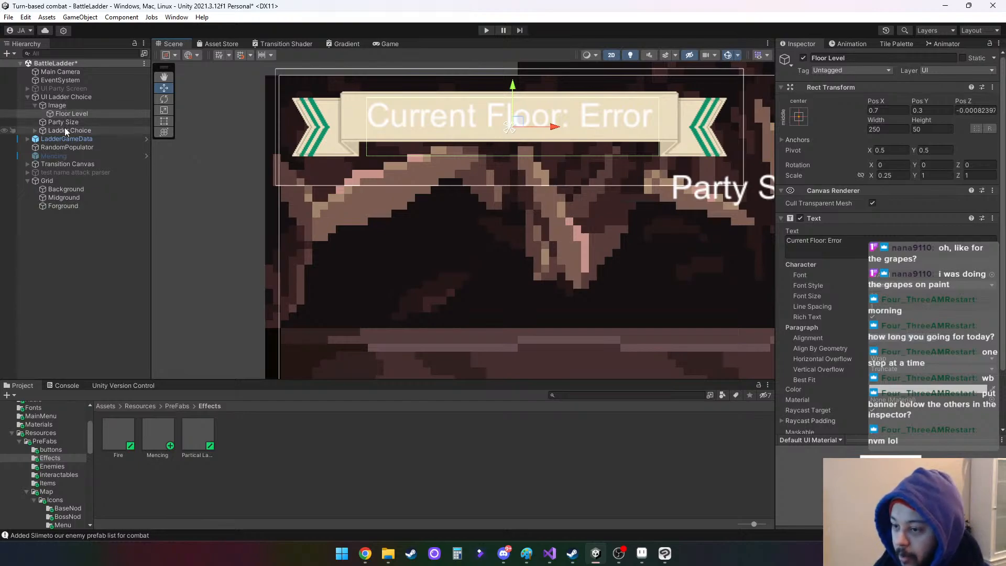
pyautogui.moveTo(598, 279); pyautogui.dragTo(501, 267, button='middle')
pyautogui.scroll(-3, 505, 266)
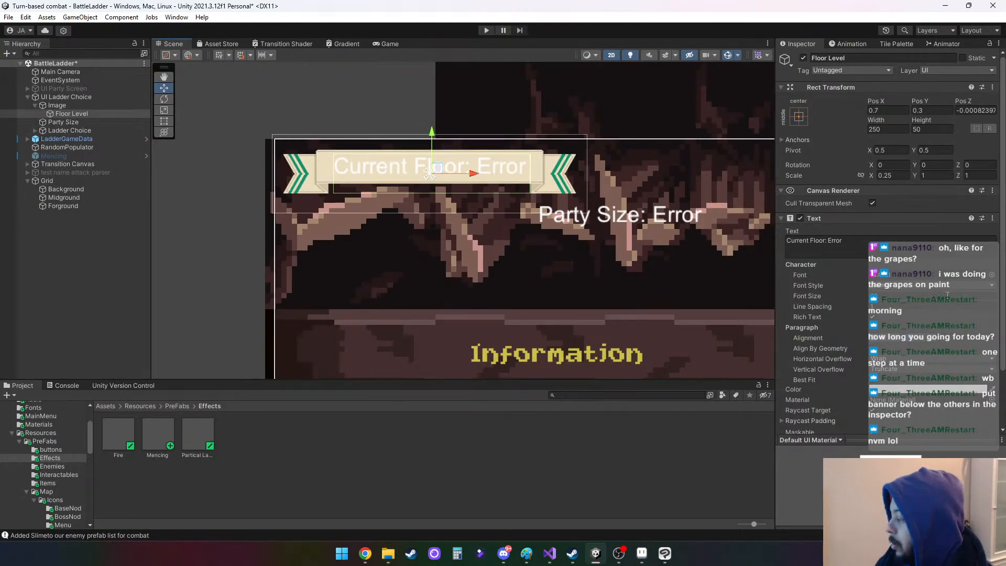
# Try the slanted ribbon sprite 2 2 as the Image's source image
pyautogui.click(74, 105)
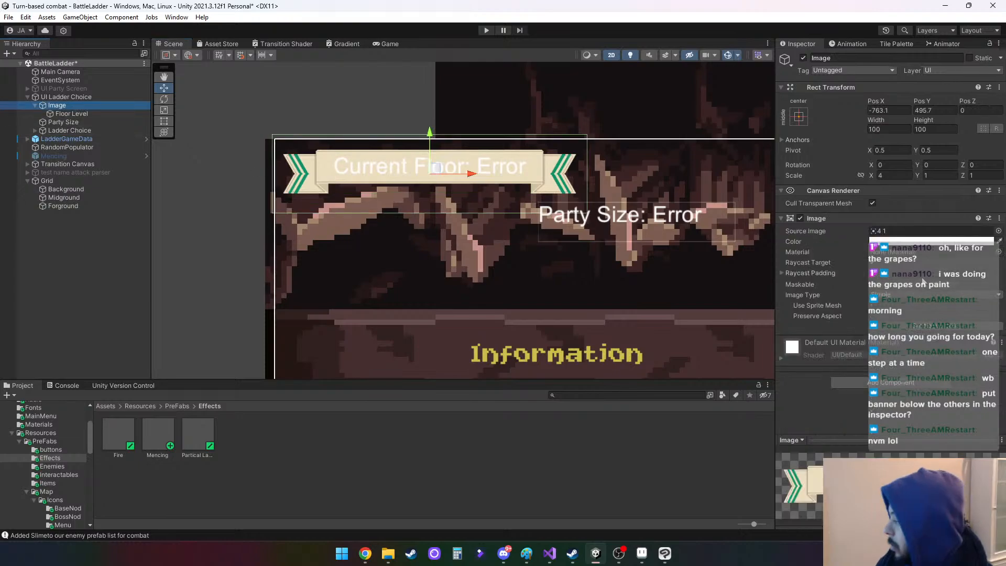
pyautogui.click(999, 230)
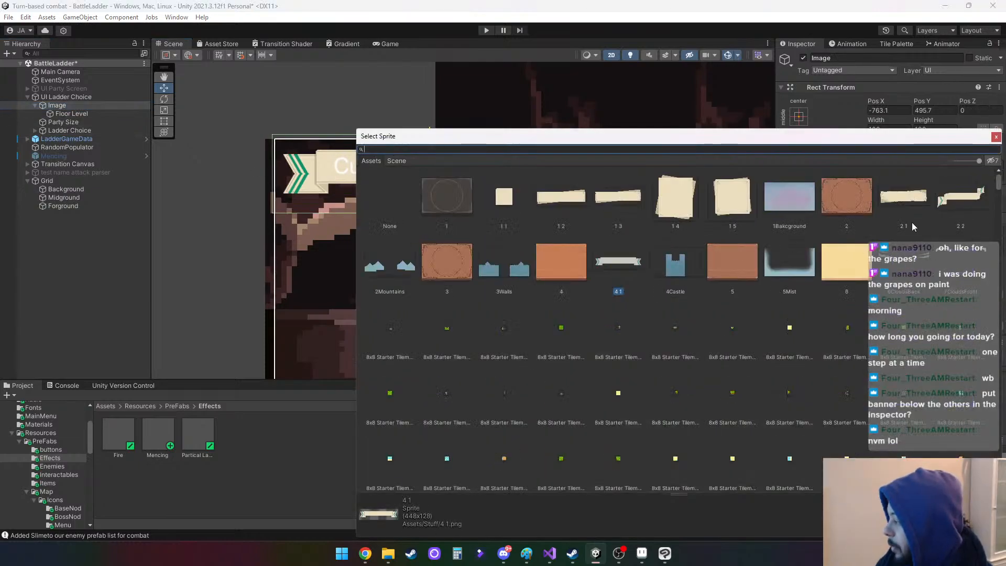
pyautogui.doubleClick(962, 198)
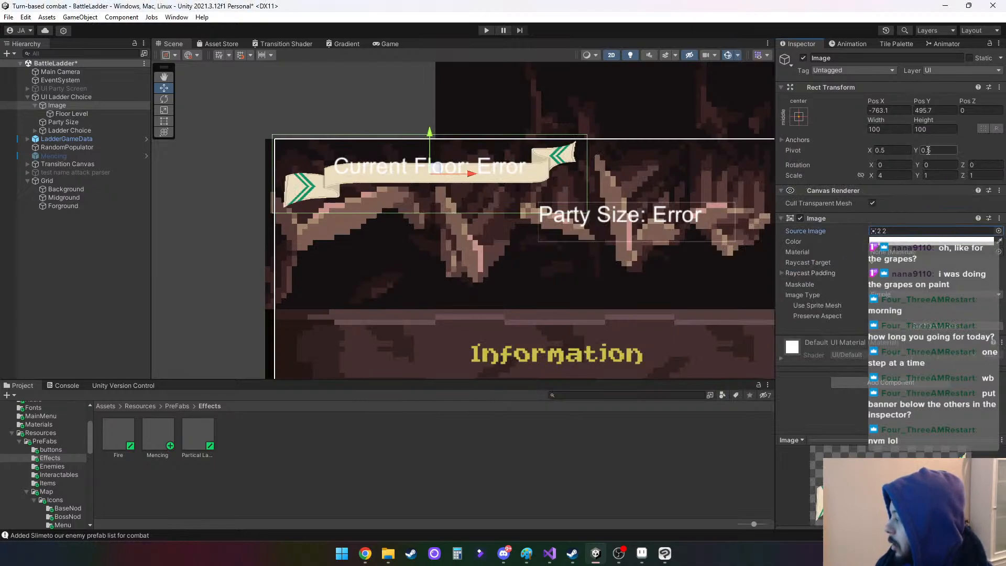
# Try a Y scale of about 1.63 for the Image and set it back to 1
pyautogui.click(923, 175)
pyautogui.write('1.44')
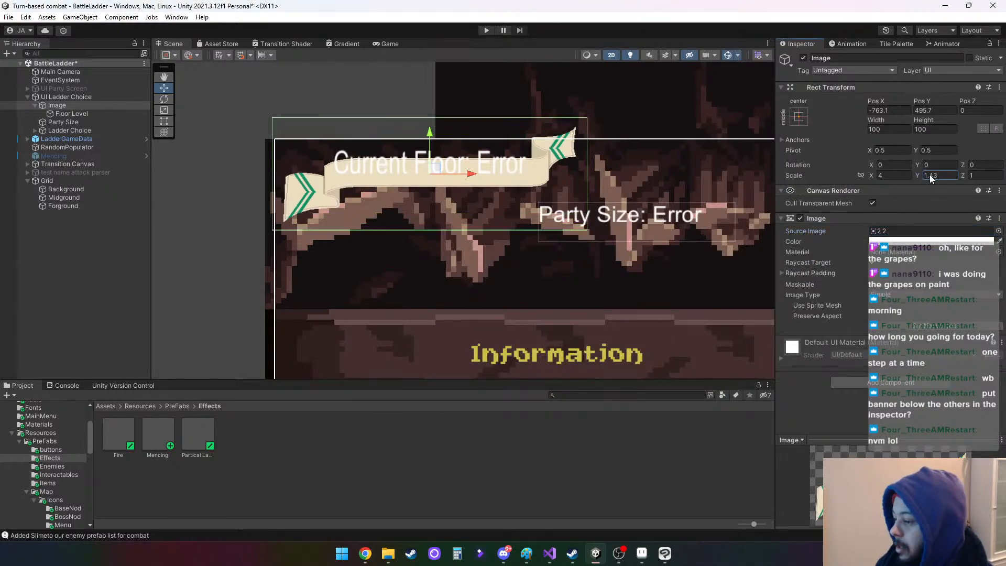
pyautogui.moveTo(929, 175); pyautogui.dragTo(933, 171)
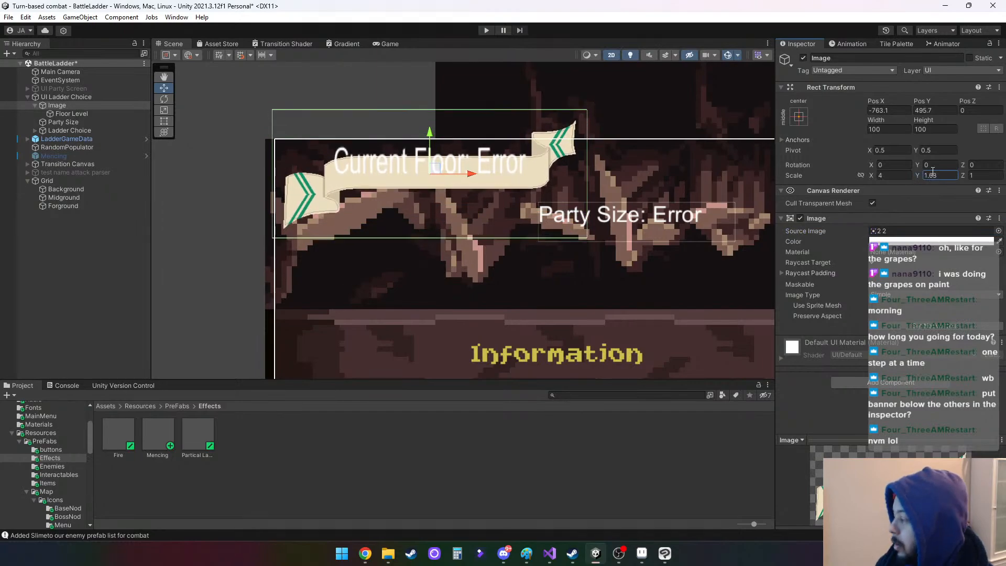
pyautogui.write('1')
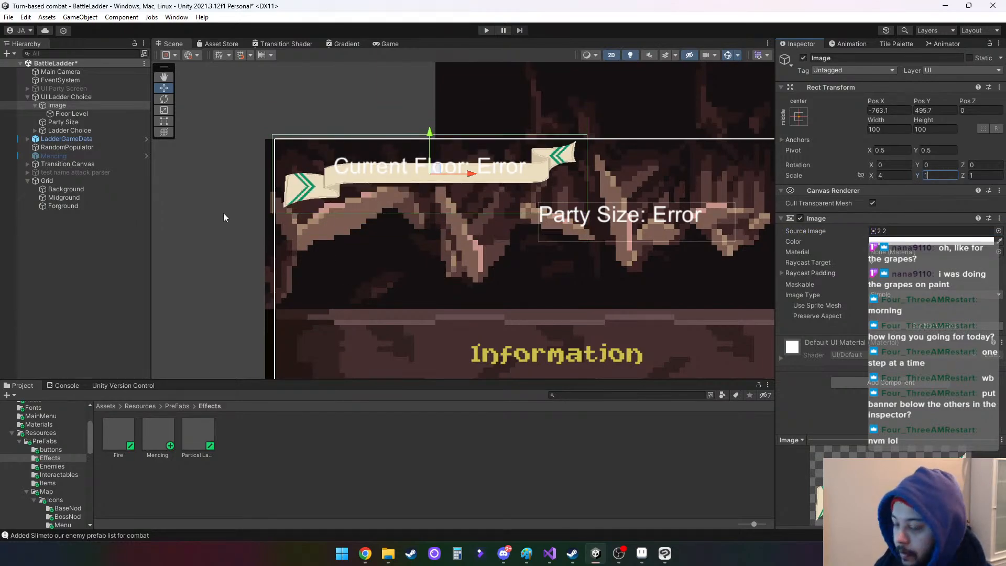
# Change the Image's source image to the brown panel sprite 5
pyautogui.click(999, 231)
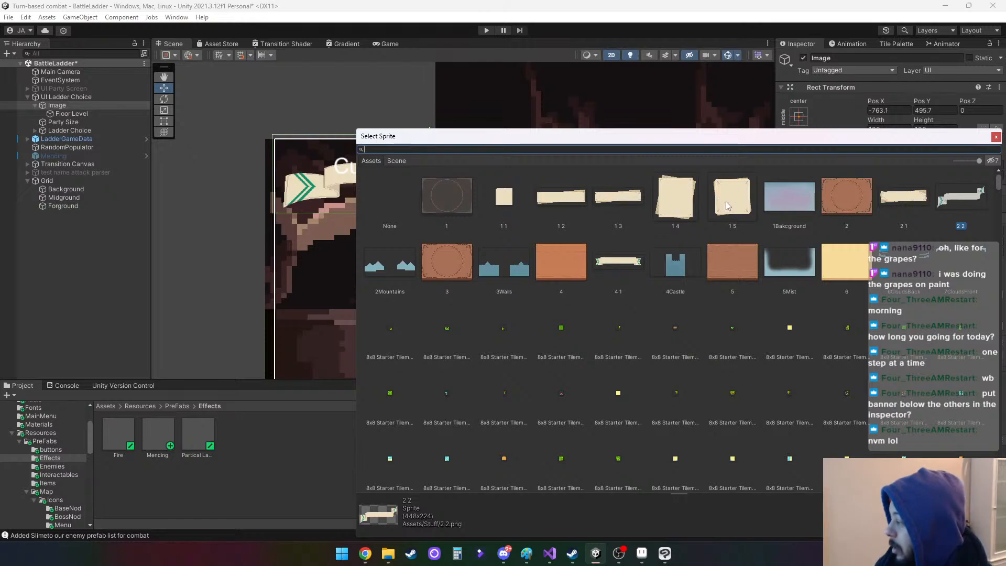
pyautogui.click(736, 293)
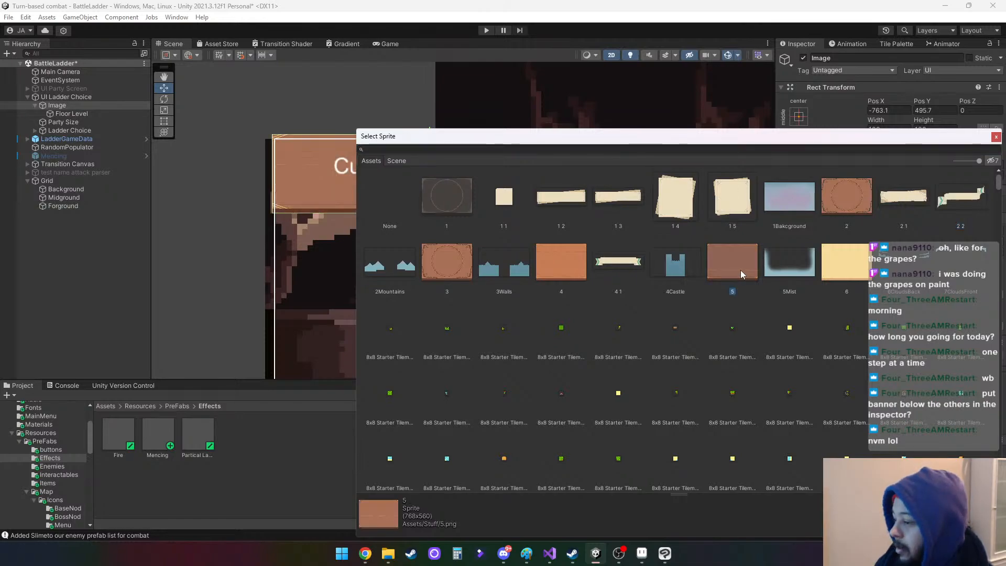
pyautogui.click(995, 137)
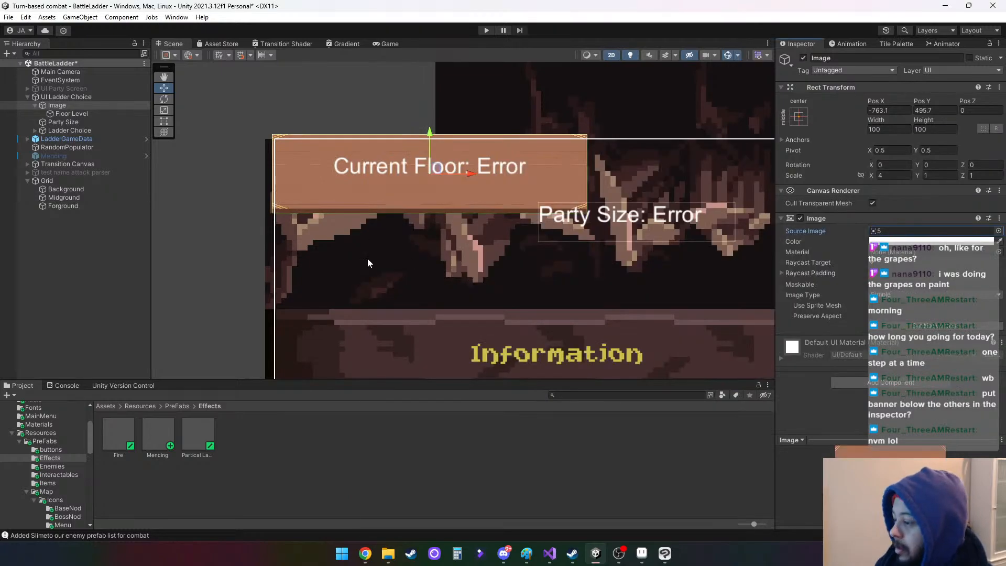
# Move the Image banner to about Pos X -761.1, Pos Y 489.7 and make Party Size a child of it
pyautogui.moveTo(440, 170)
pyautogui.mouseDown()
pyautogui.moveTo(451, 188)
pyautogui.moveTo(441, 175)
pyautogui.mouseUp()
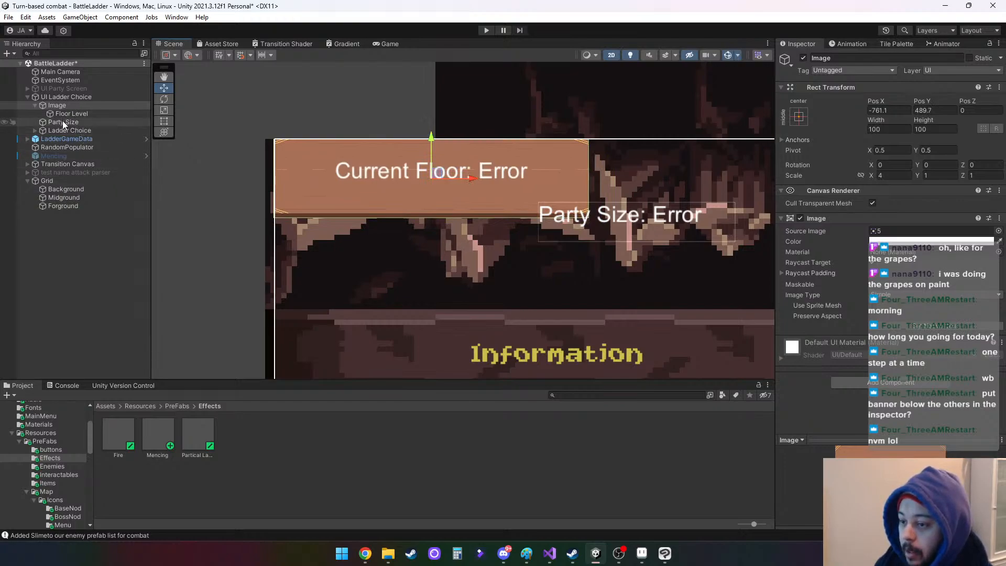
pyautogui.moveTo(64, 122); pyautogui.dragTo(74, 112)
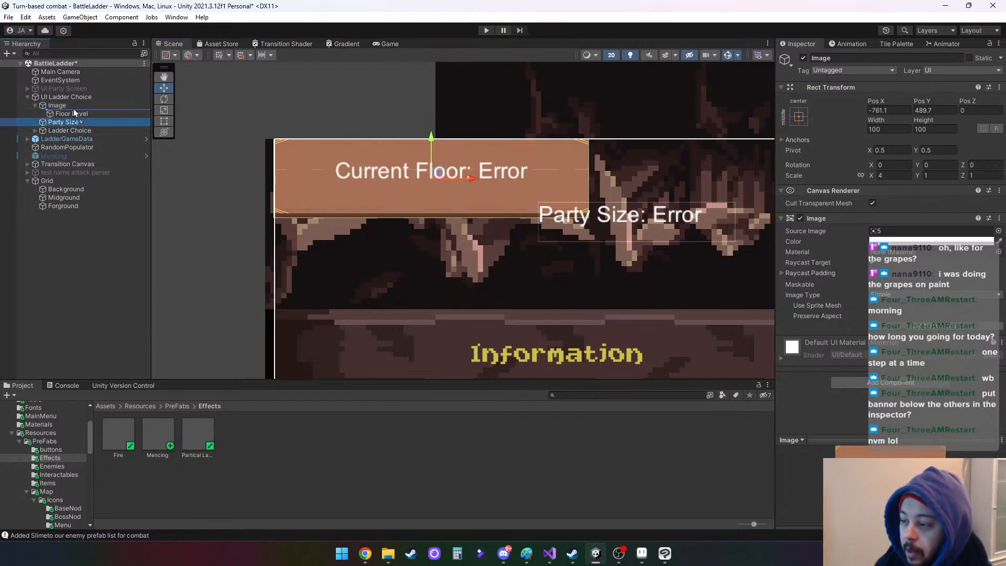
# Place Floor Level at about Pos X -14.3, Pos Y 20.3 and Party Size beneath it at about Pos X -14.3, Pos Y -17.9
pyautogui.click(76, 122)
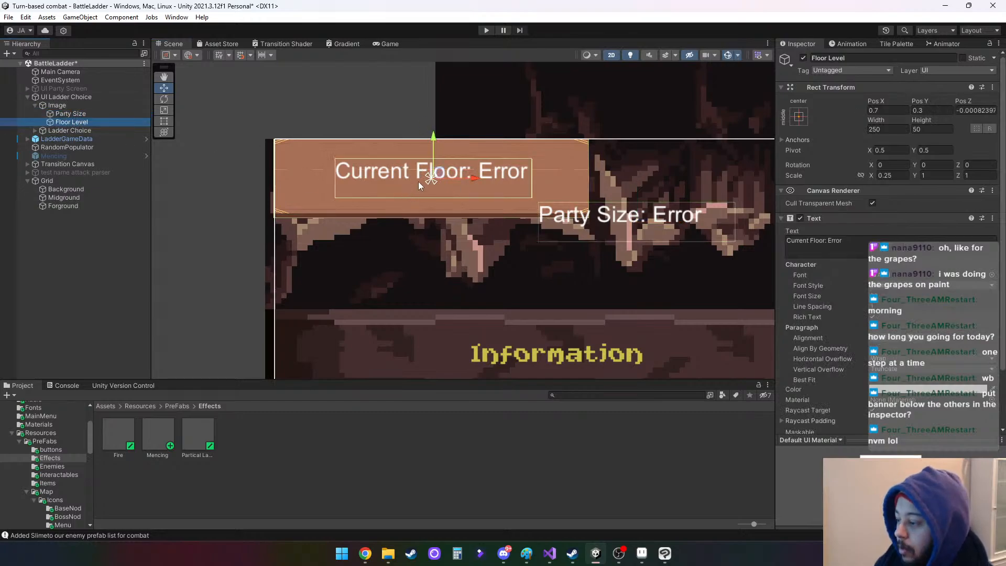
pyautogui.moveTo(439, 173); pyautogui.dragTo(392, 157)
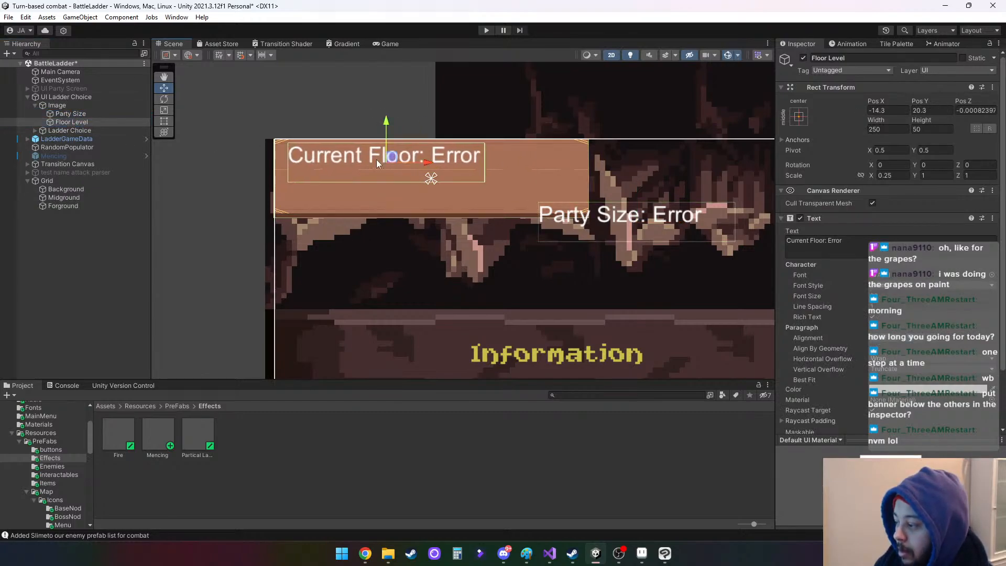
pyautogui.click(74, 114)
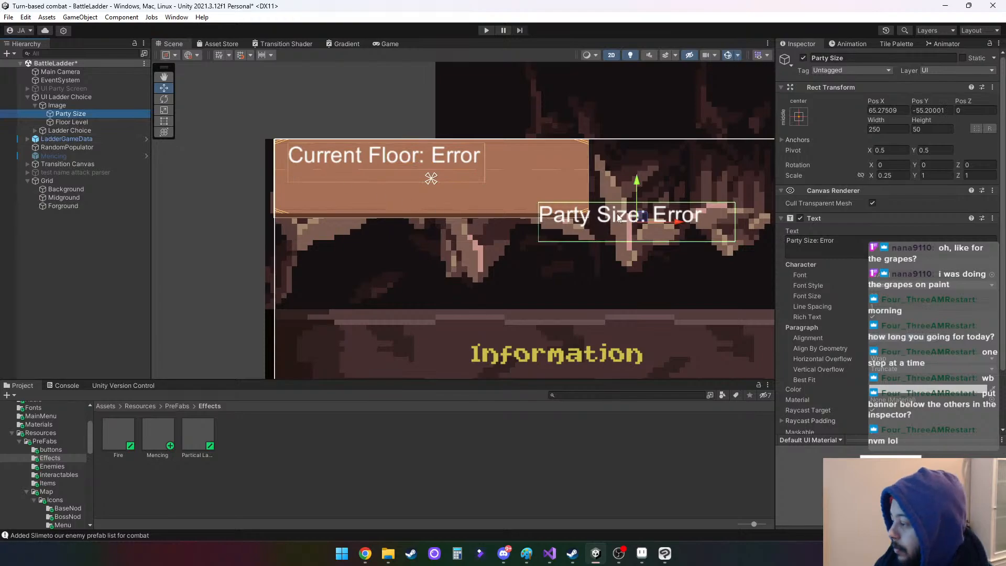
pyautogui.moveTo(643, 220); pyautogui.dragTo(392, 192)
# Playtest the banner texts by choosing the middle hero, entering Combat, using Blast and ending the battle, and stop the game
pyautogui.scroll(-5, 524, 265)
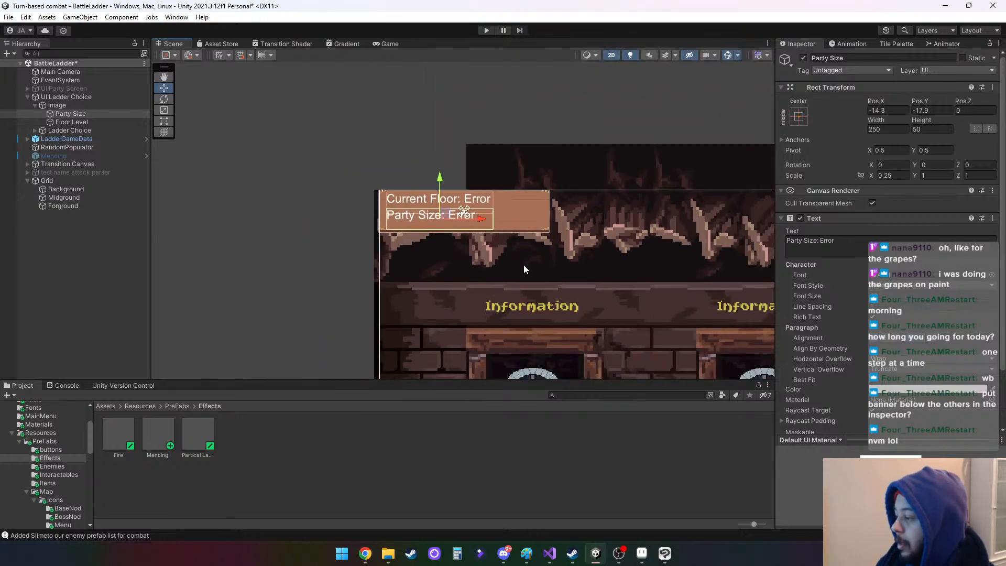
pyautogui.moveTo(620, 278); pyautogui.dragTo(468, 139, button='middle')
pyautogui.click(486, 31)
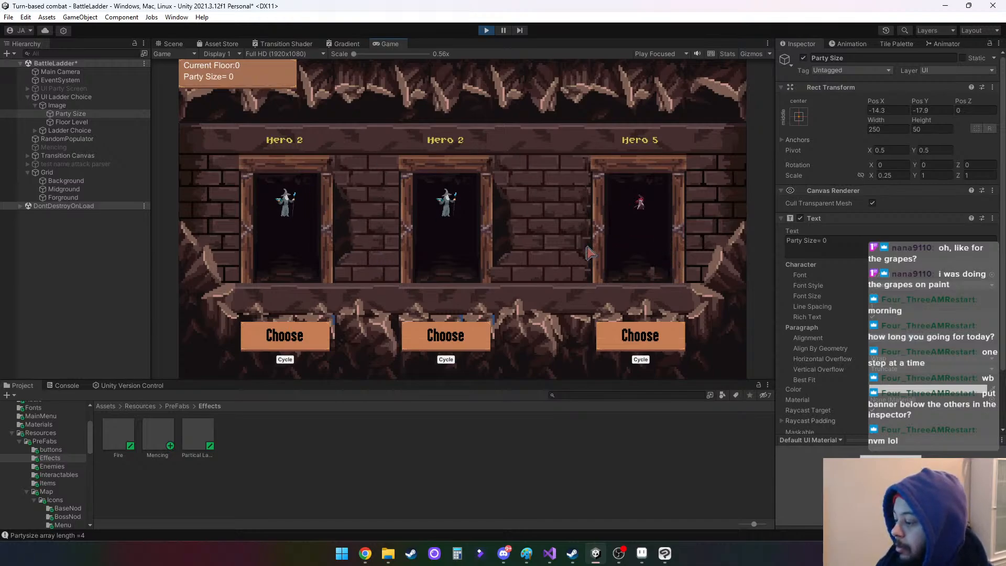
pyautogui.click(474, 338)
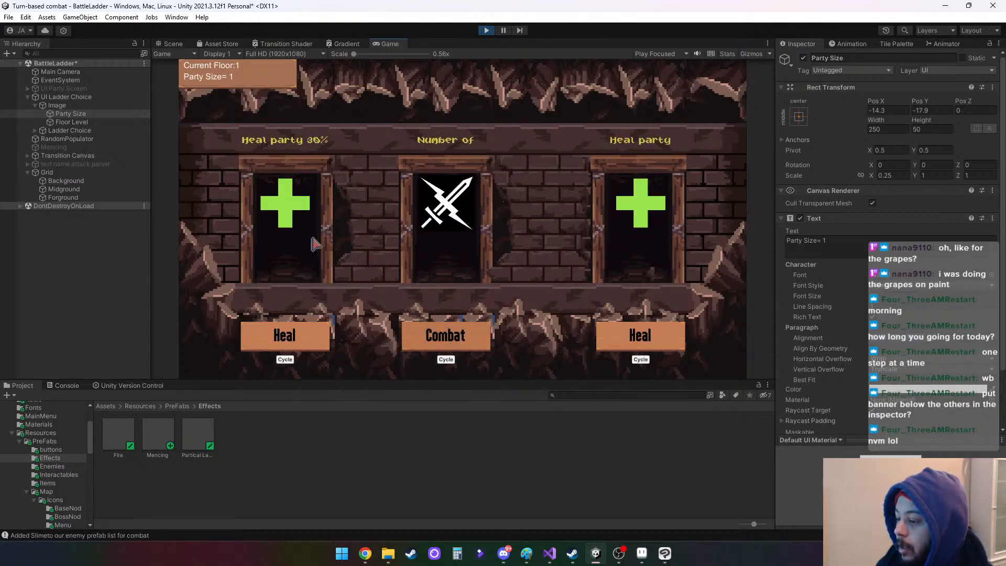
pyautogui.click(470, 345)
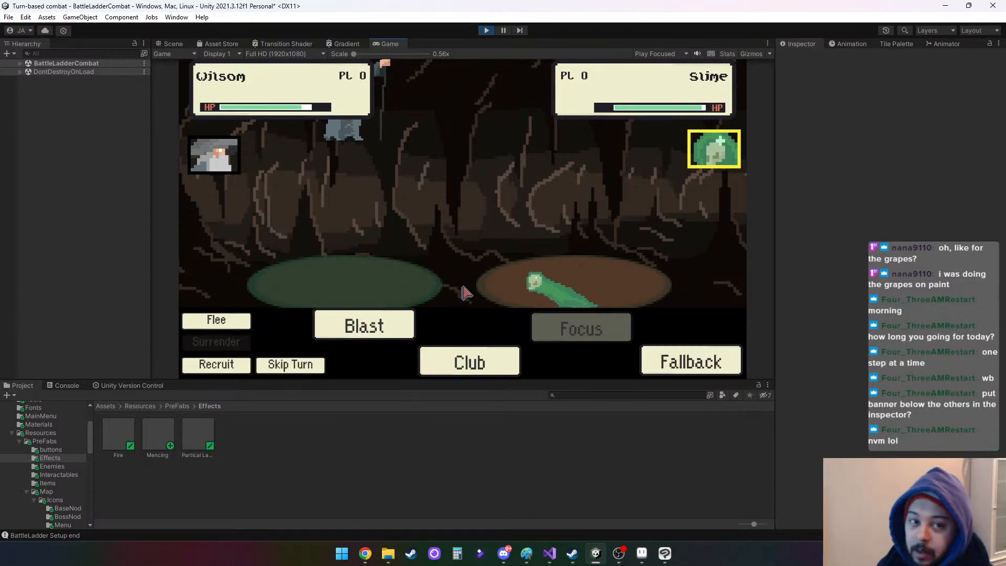
pyautogui.click(378, 330)
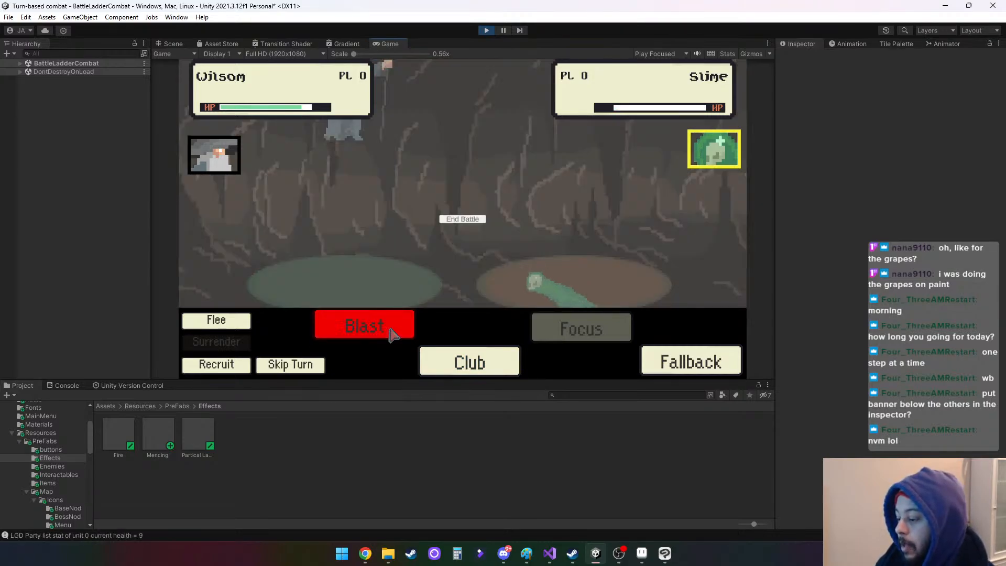
pyautogui.click(475, 220)
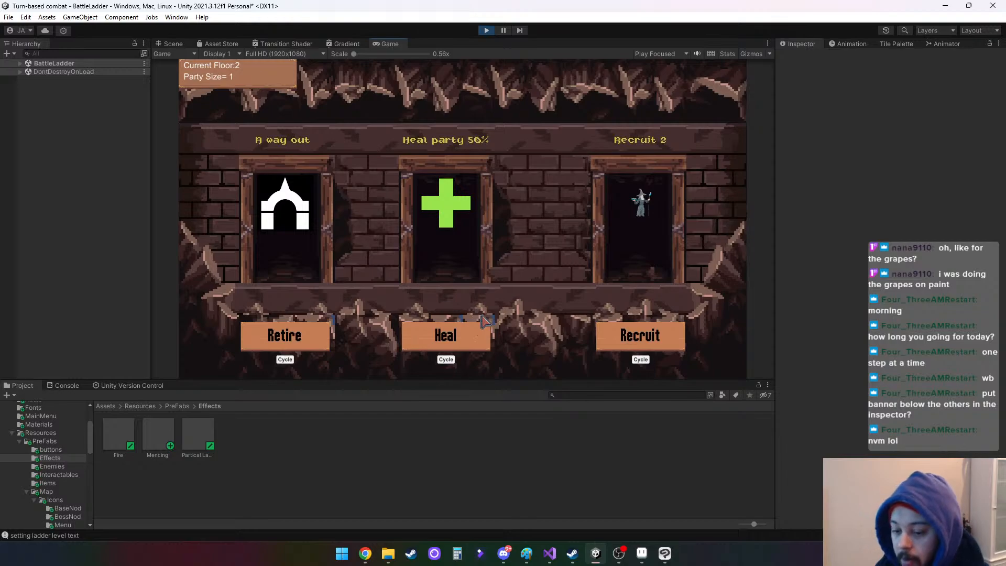
pyautogui.click(487, 30)
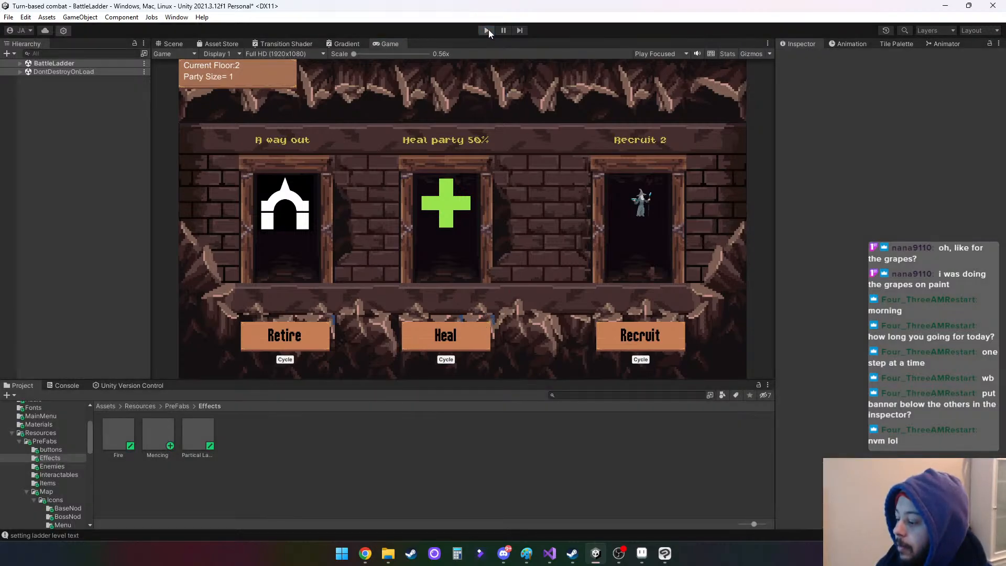
# Disable the Forground tilemap and toggle Midground and Background off and on to inspect which tiles each layer holds
pyautogui.moveTo(631, 338); pyautogui.dragTo(565, 264, button='middle')
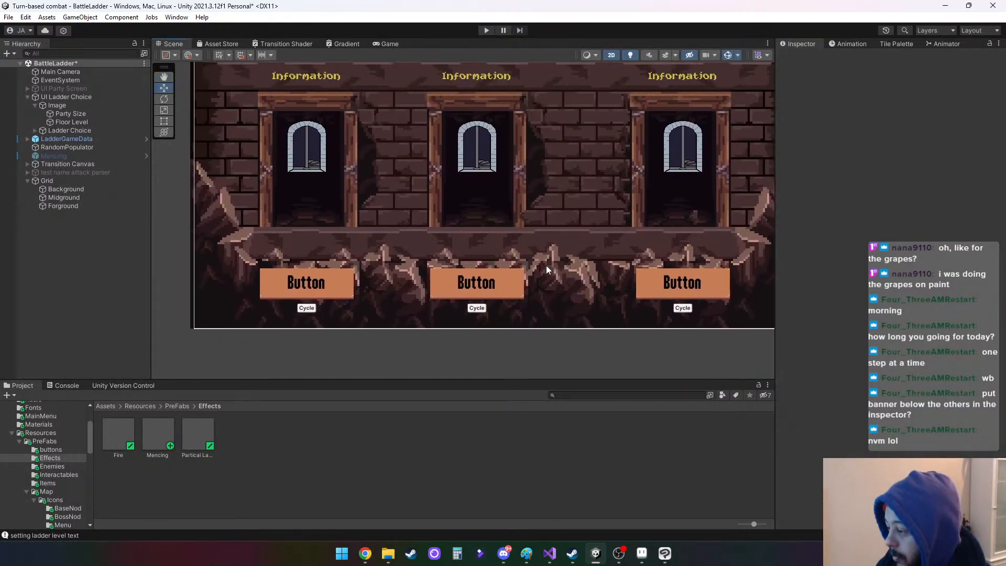
pyautogui.scroll(3, 540, 265)
pyautogui.scroll(-3, 540, 265)
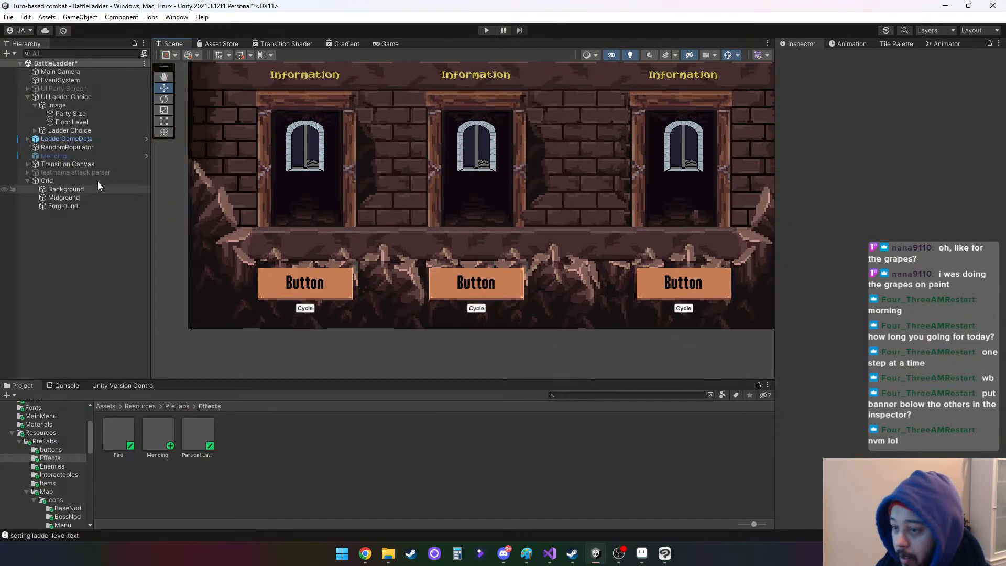
pyautogui.click(65, 205)
pyautogui.click(803, 57)
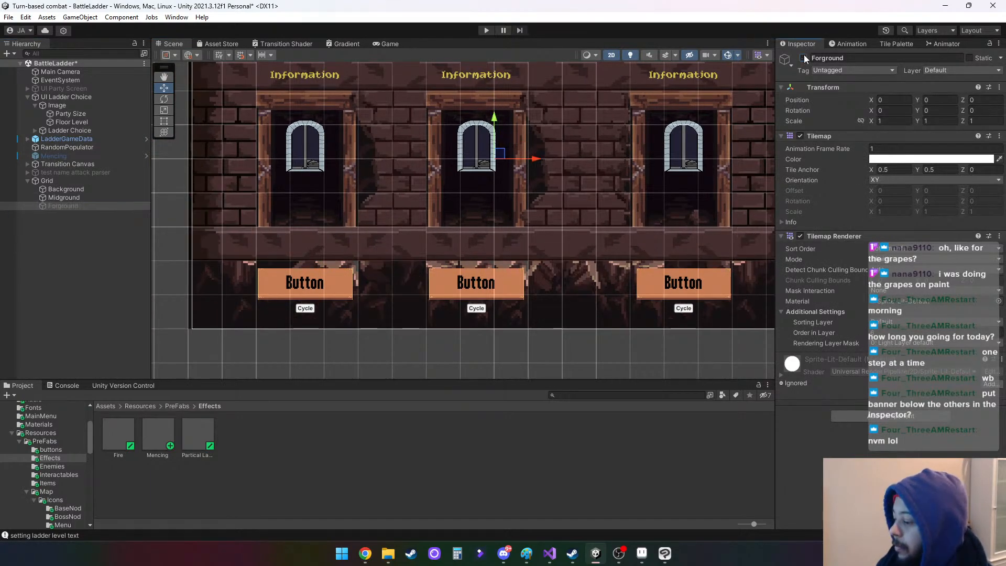
pyautogui.click(65, 198)
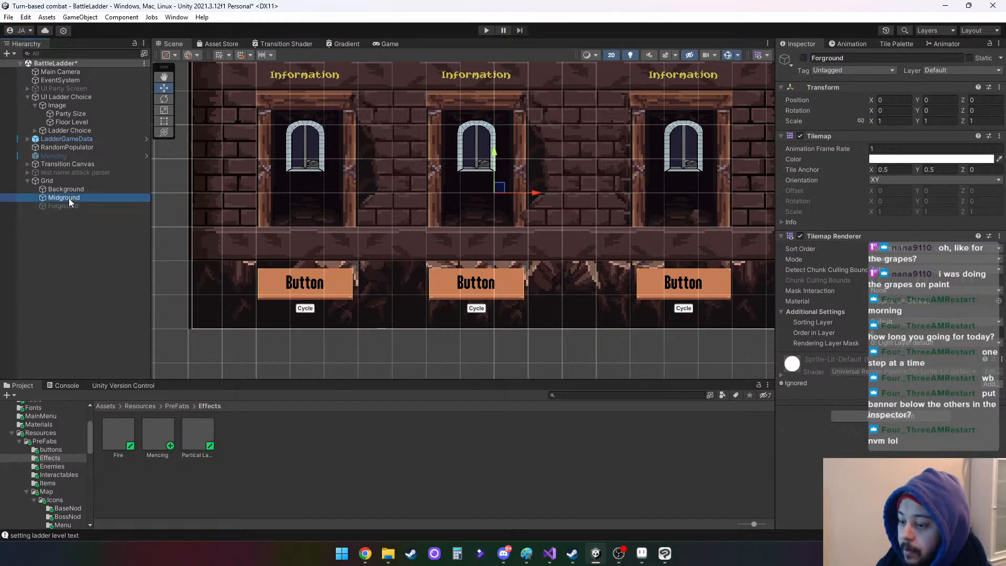
pyautogui.click(804, 57)
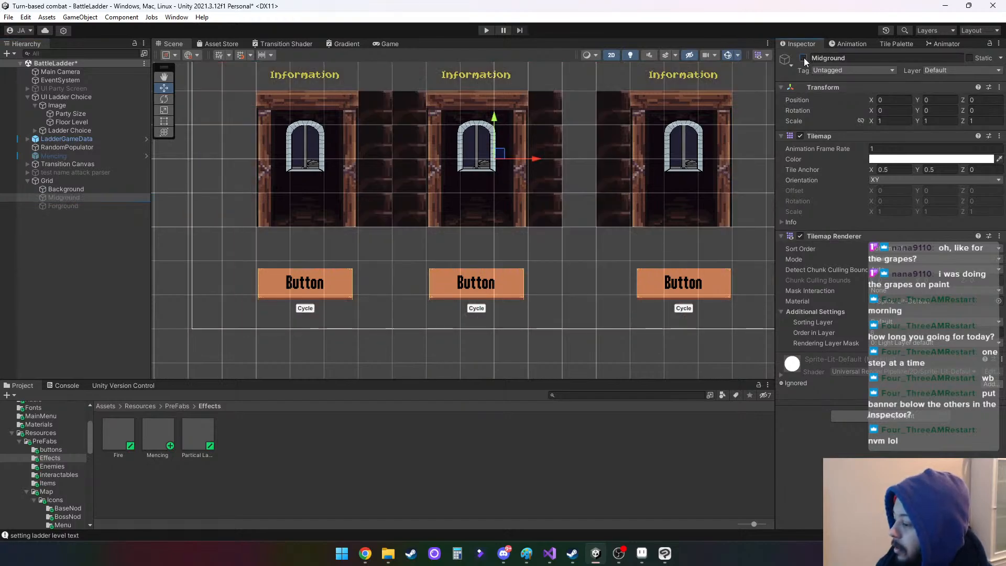
pyautogui.click(804, 58)
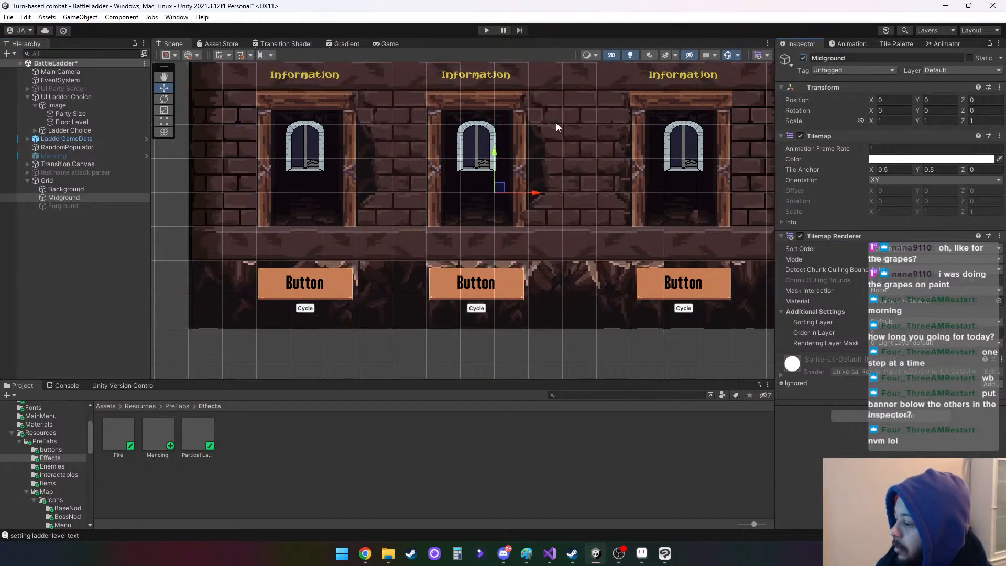
pyautogui.click(86, 189)
pyautogui.click(804, 57)
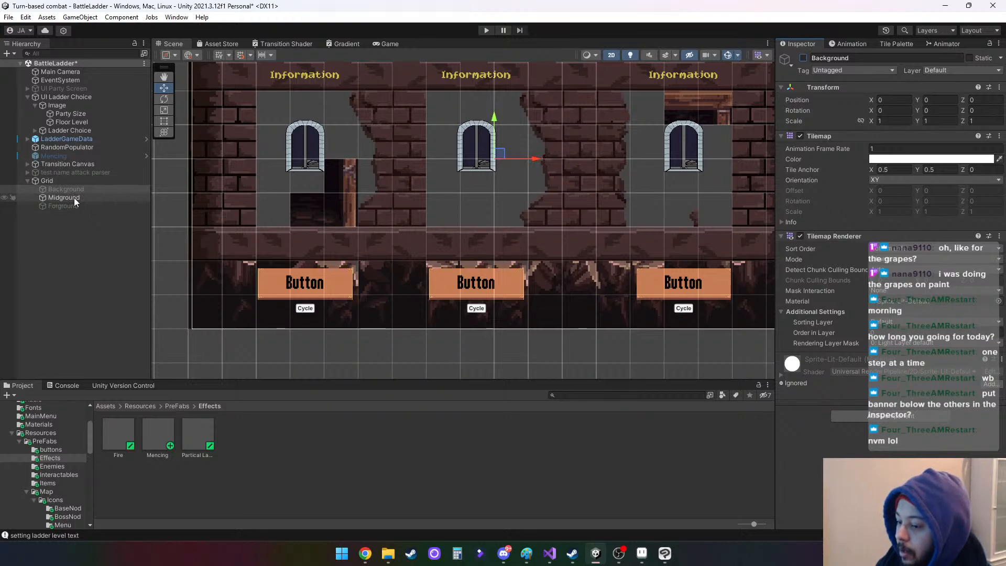
pyautogui.click(804, 57)
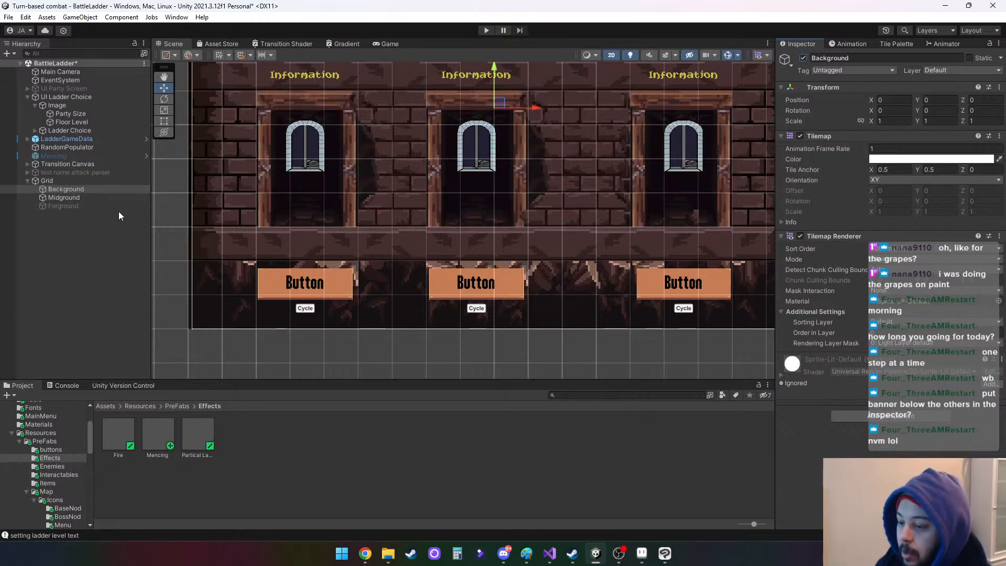
# Disable the Midground tilemap and paint dark cave rock tiles across the Background tilemap behind the whole button row
pyautogui.click(68, 198)
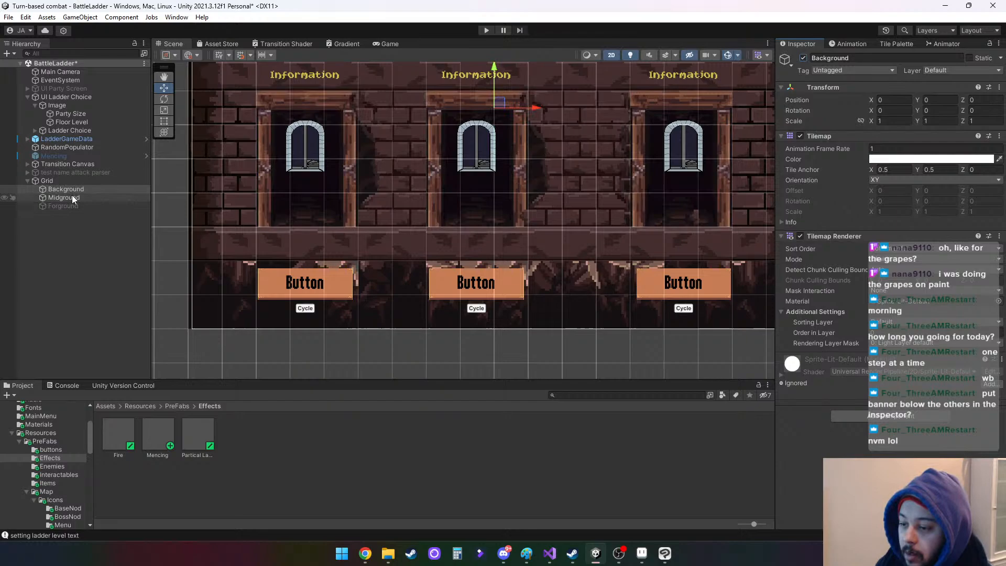
pyautogui.click(804, 57)
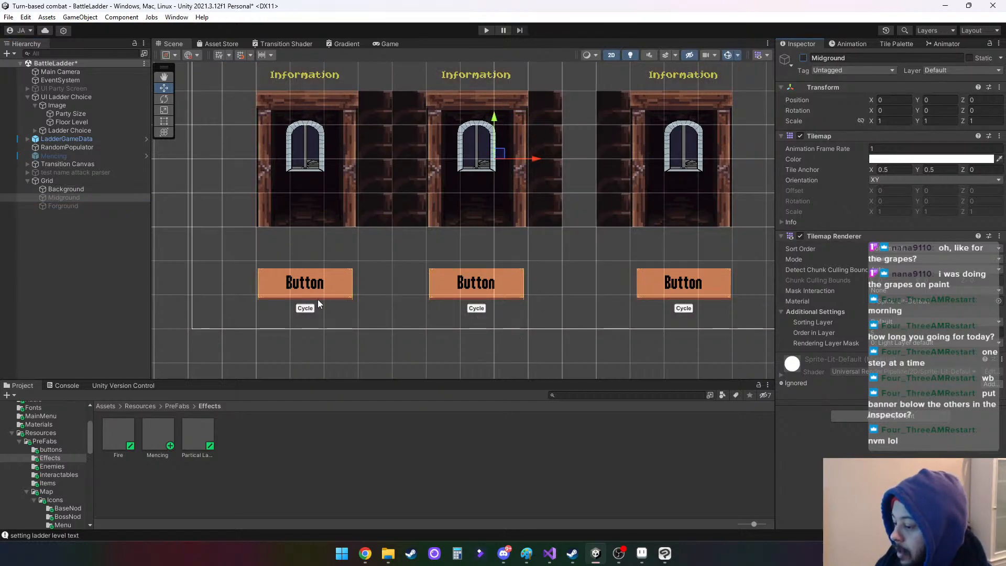
pyautogui.click(894, 43)
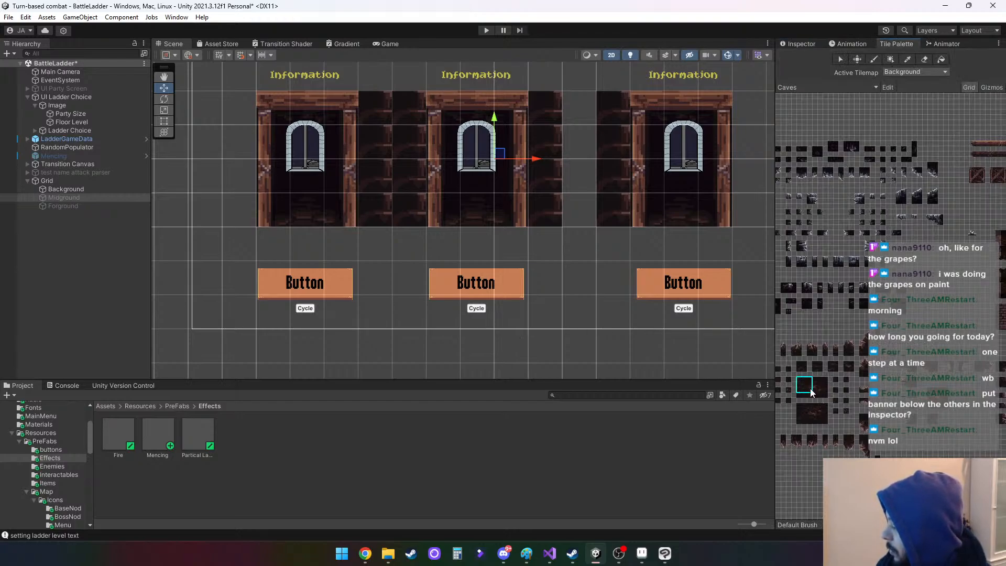
pyautogui.moveTo(802, 381); pyautogui.dragTo(819, 387)
pyautogui.moveTo(367, 315); pyautogui.dragTo(701, 316)
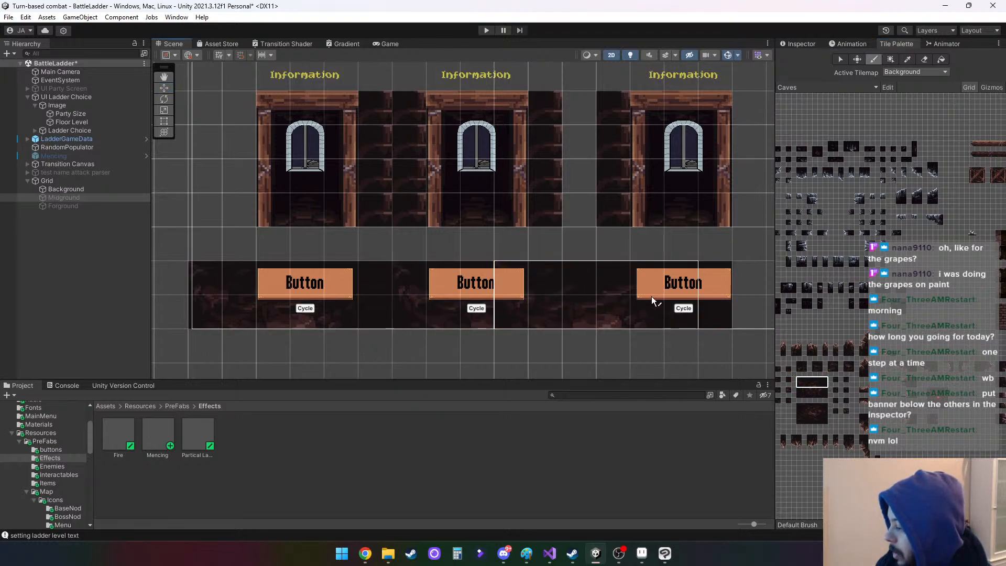
pyautogui.moveTo(652, 297); pyautogui.dragTo(376, 279)
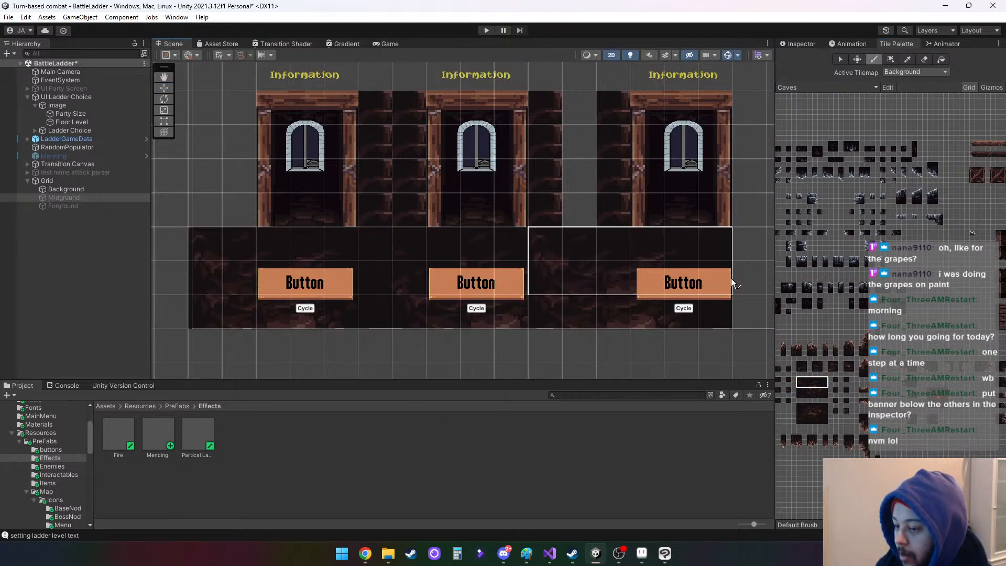
pyautogui.click(754, 278)
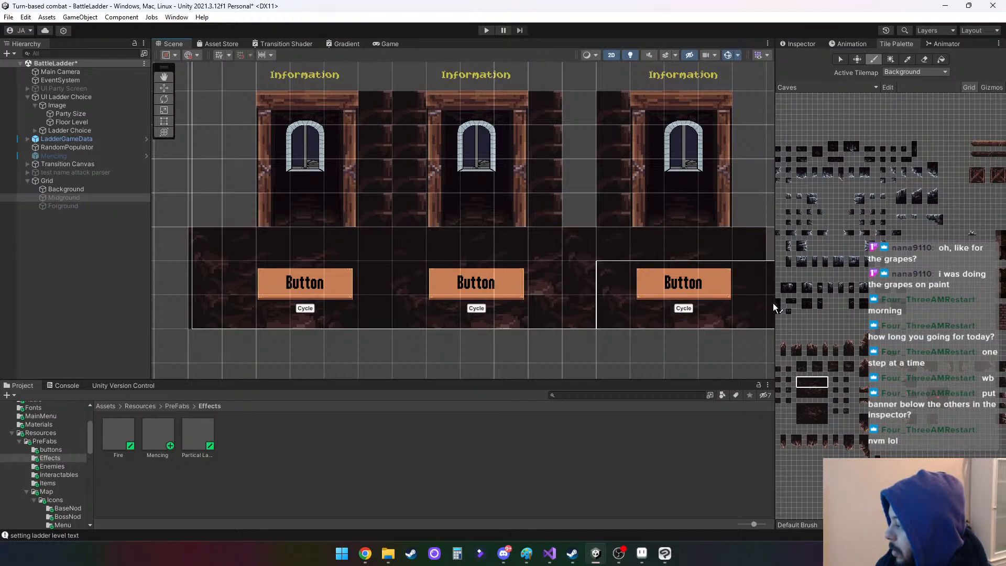
pyautogui.scroll(-2, 718, 302)
pyautogui.moveTo(712, 306); pyautogui.dragTo(543, 283, button='middle')
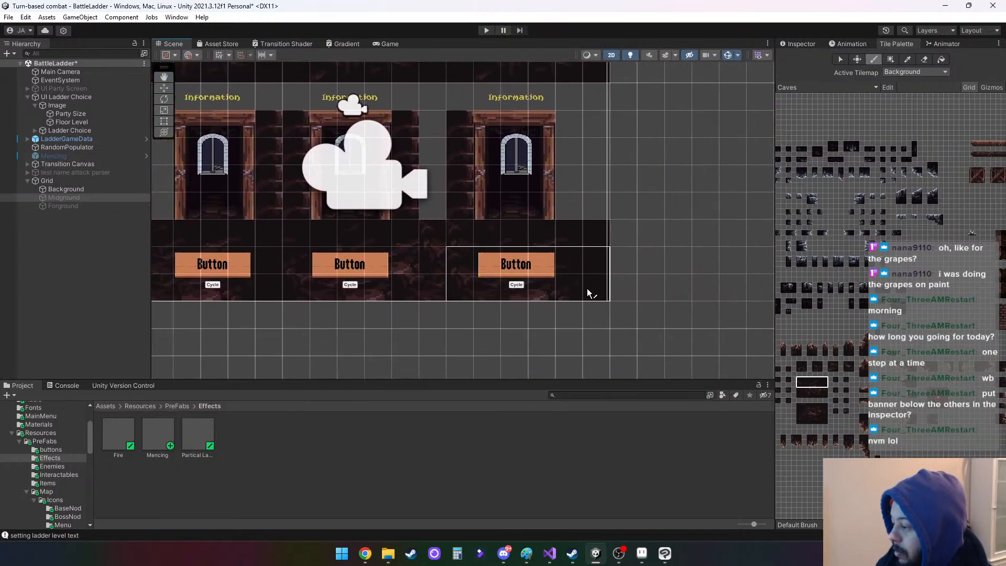
# Re-enable the Midground and Forground tilemaps
pyautogui.click(799, 44)
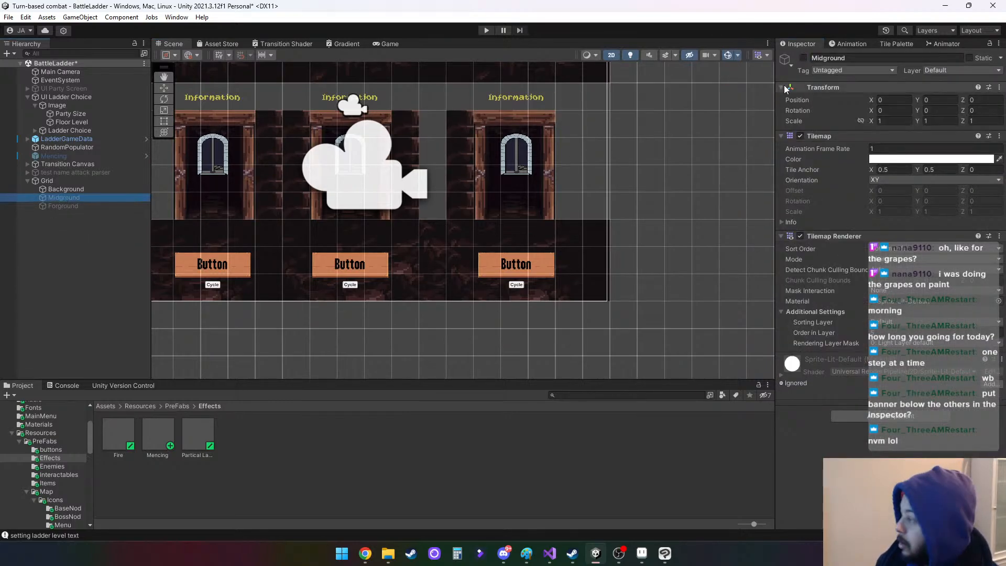
pyautogui.click(803, 58)
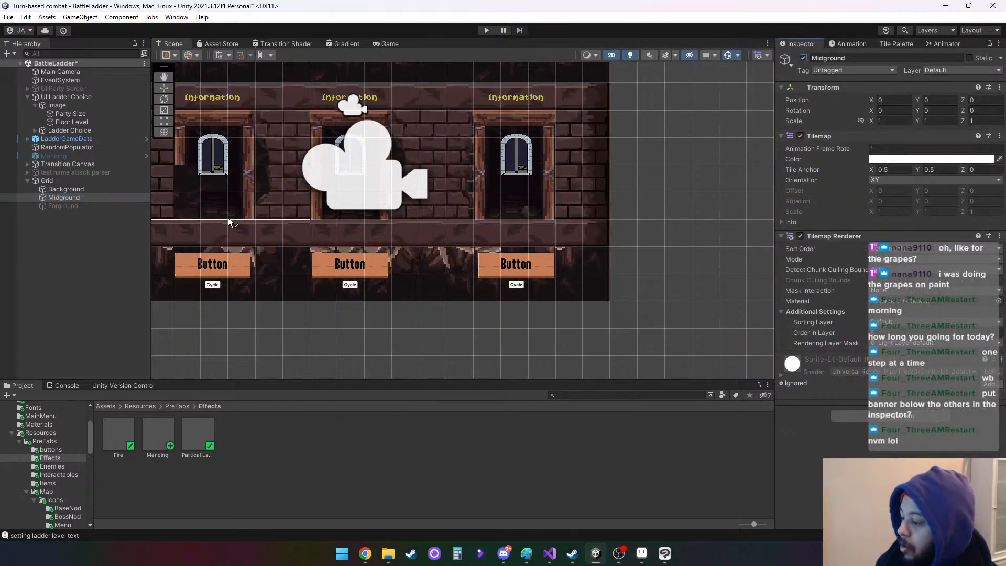
pyautogui.click(46, 206)
pyautogui.click(804, 57)
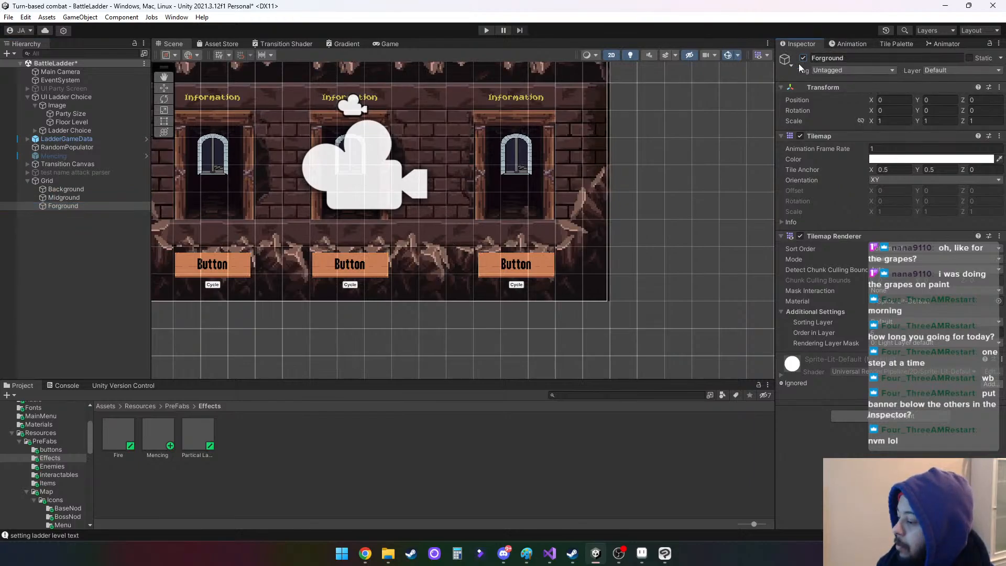
pyautogui.moveTo(446, 344); pyautogui.dragTo(503, 362)
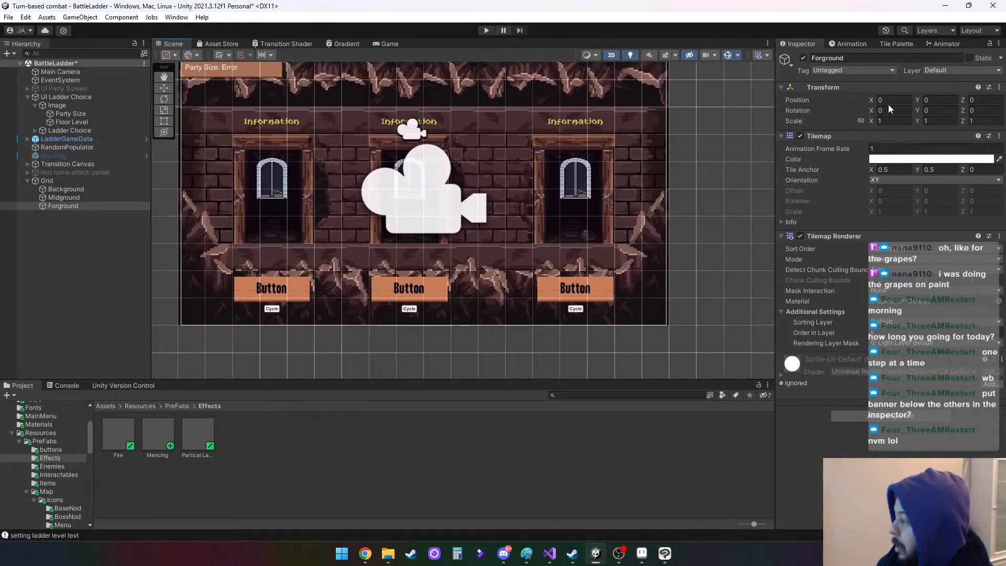
pyautogui.click(896, 43)
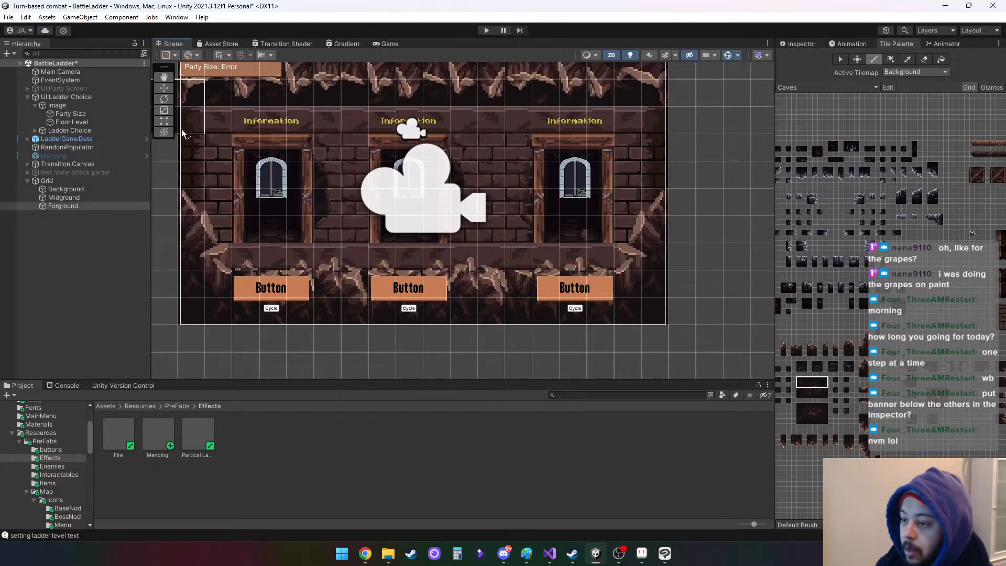
pyautogui.click(164, 99)
pyautogui.click(164, 88)
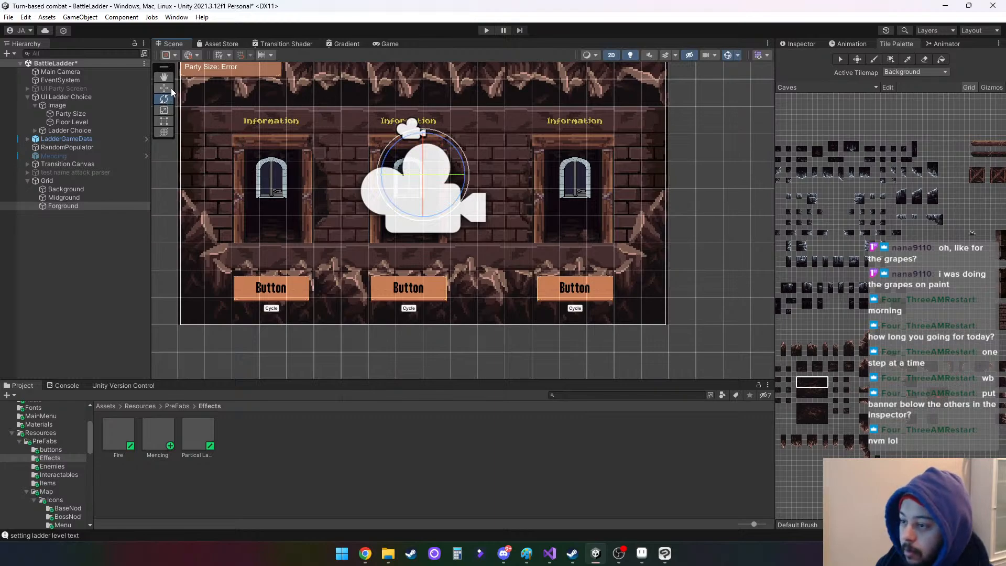
pyautogui.moveTo(544, 358); pyautogui.dragTo(612, 377, button='middle')
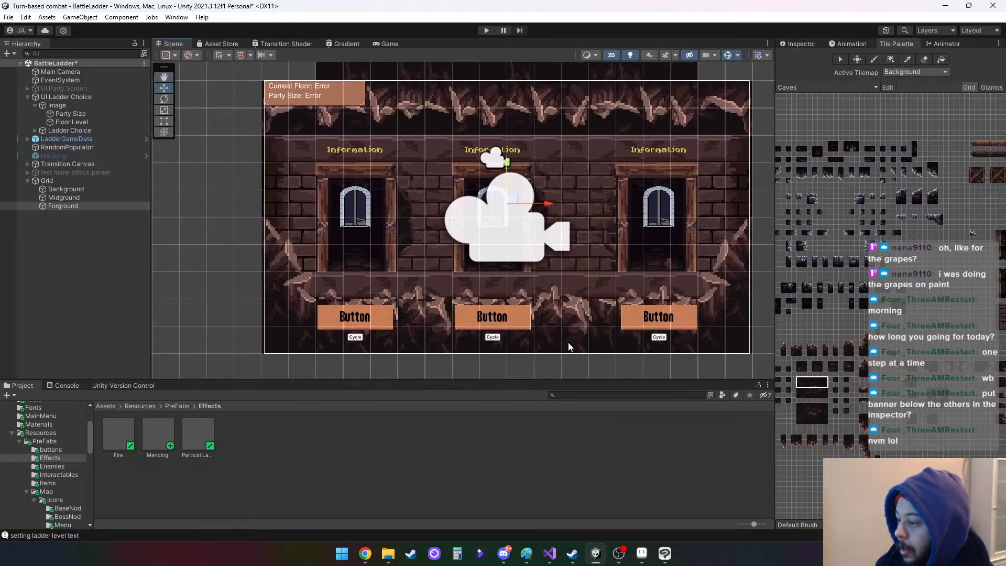
# Set the font of the banner's Party Size and Floor Level texts to Bitfantasy
pyautogui.click(77, 115)
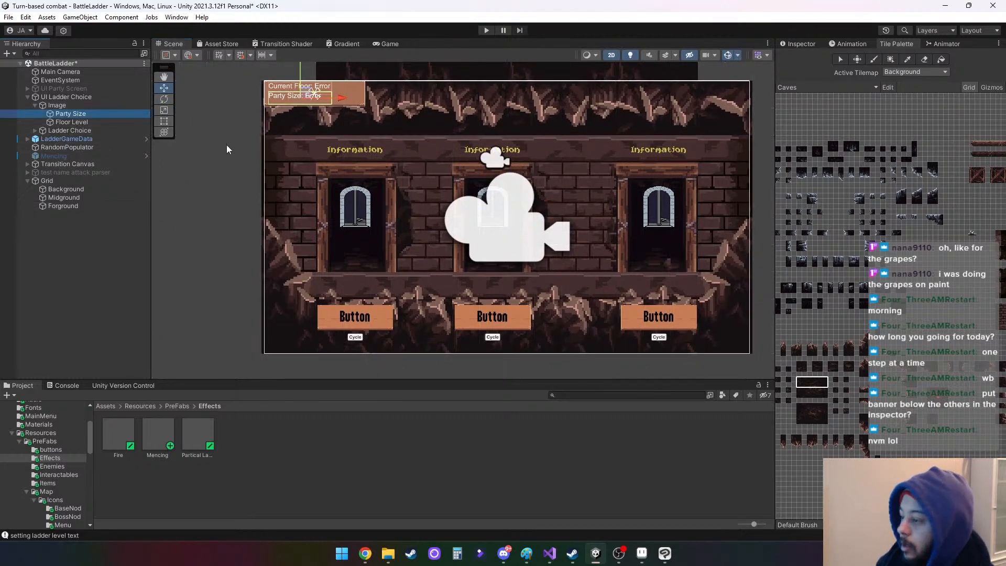
pyautogui.click(802, 43)
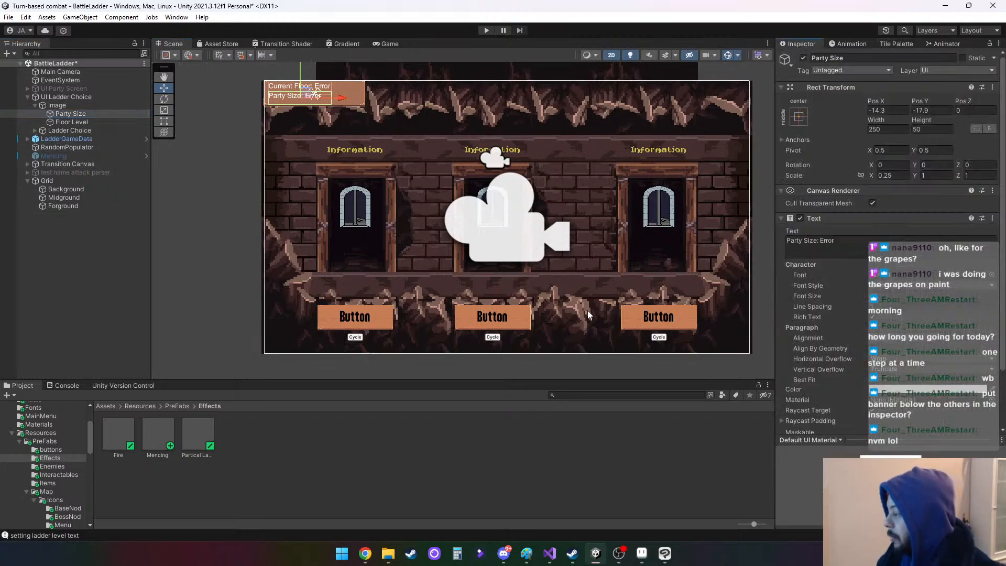
pyautogui.keyDown('ctrl'); pyautogui.click(84, 122); pyautogui.keyUp('ctrl')
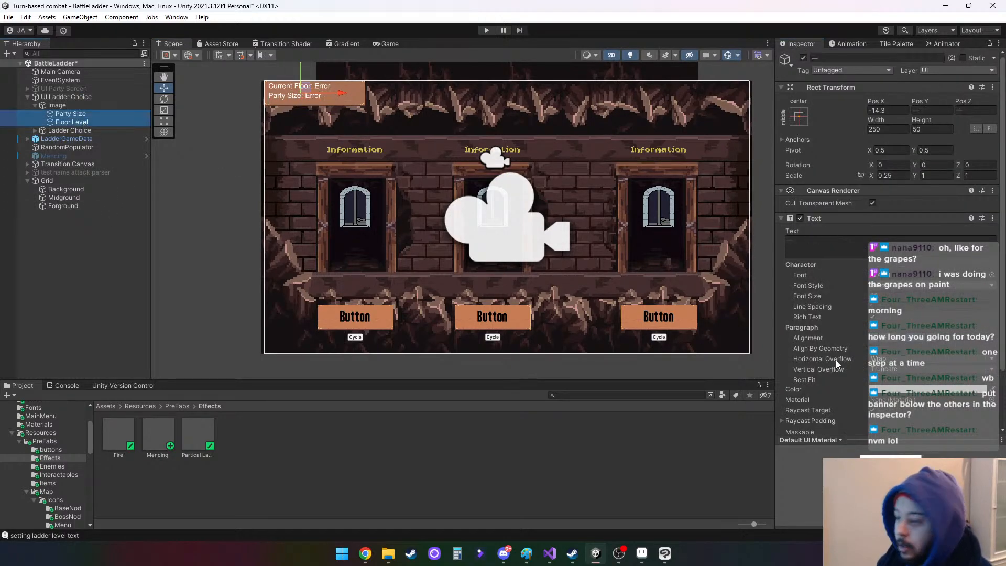
pyautogui.click(993, 275)
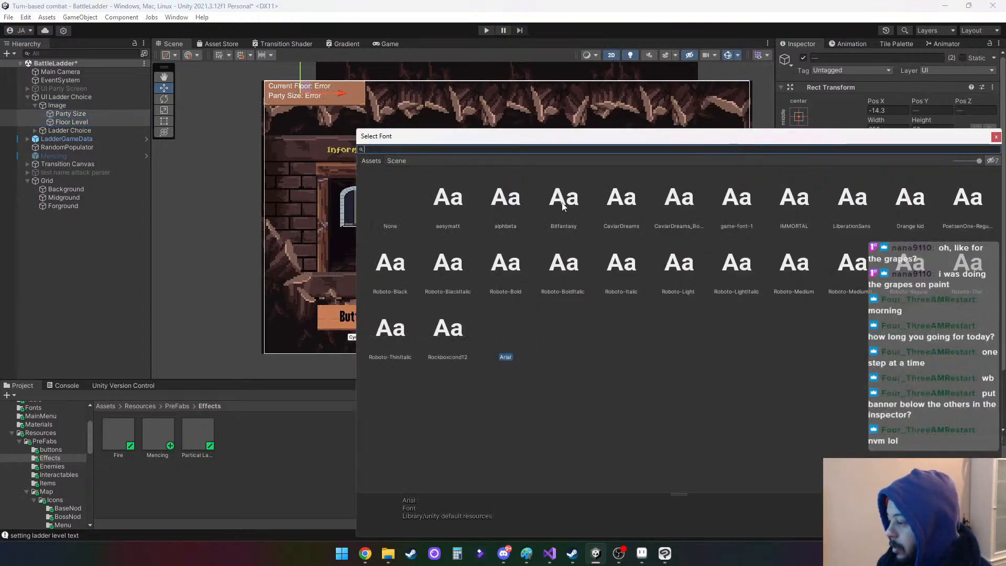
pyautogui.doubleClick(562, 202)
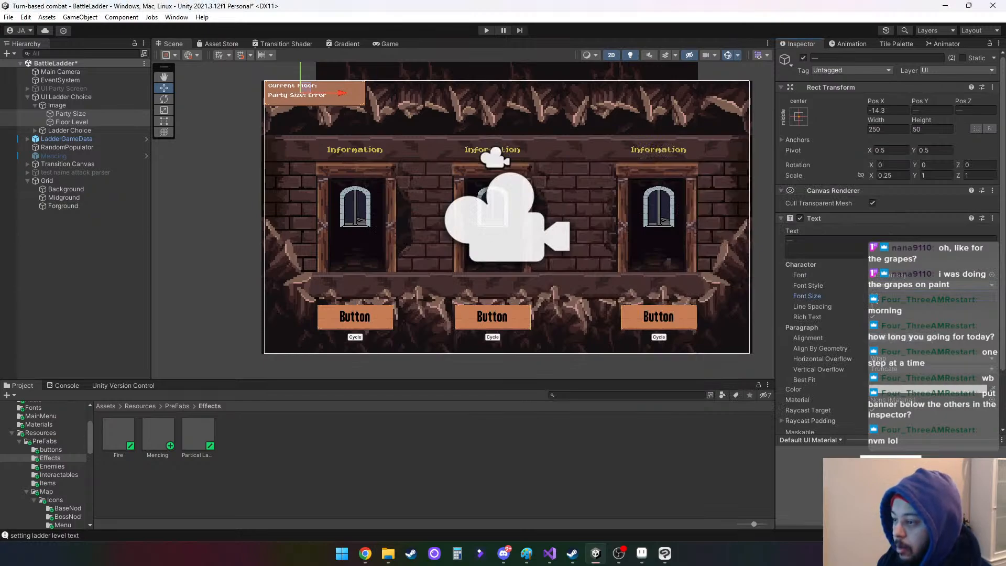
# Recolor the Party Size and Floor Level texts from the banner to a near-black shade
pyautogui.scroll(6, 334, 188)
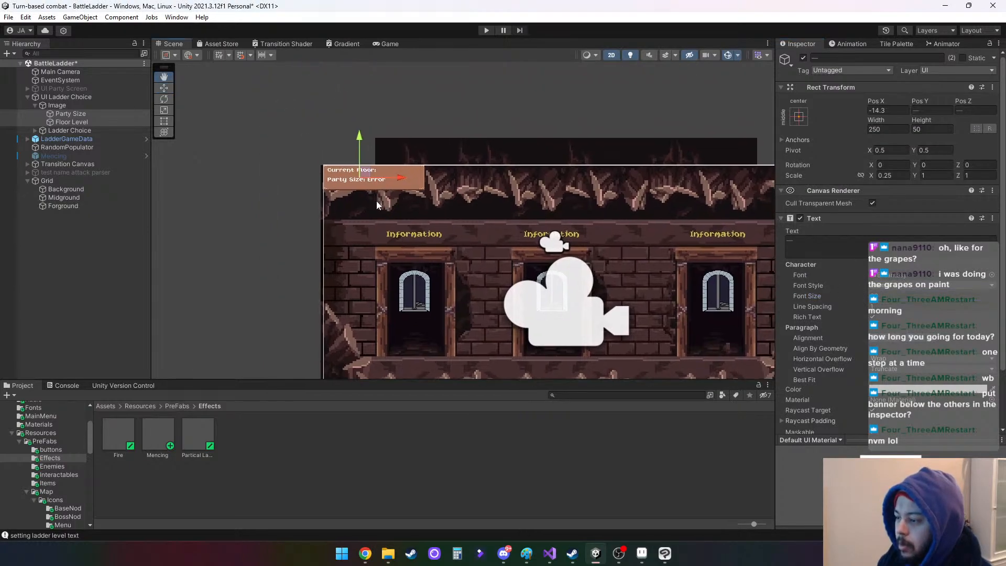
pyautogui.scroll(2, 335, 187)
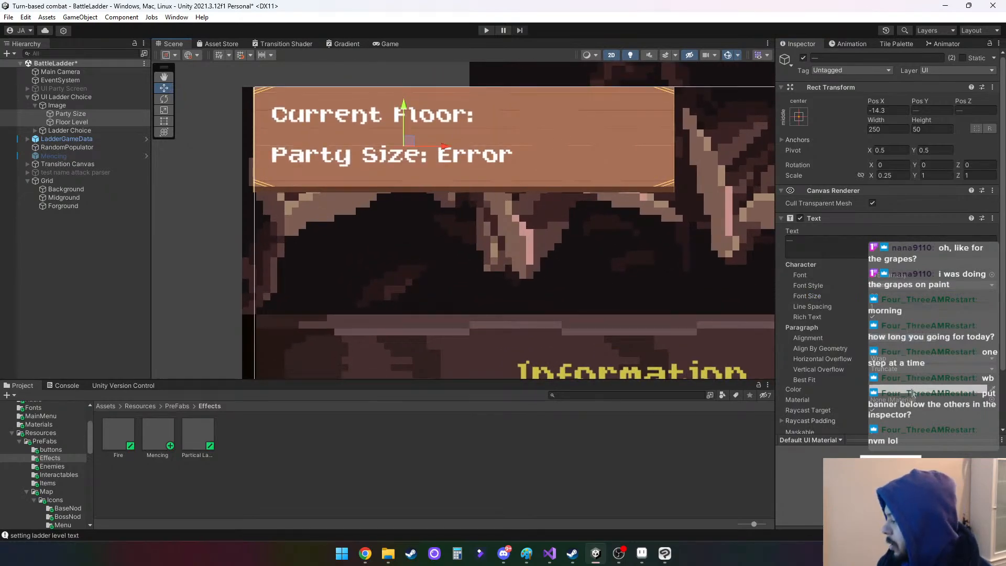
pyautogui.click(913, 392)
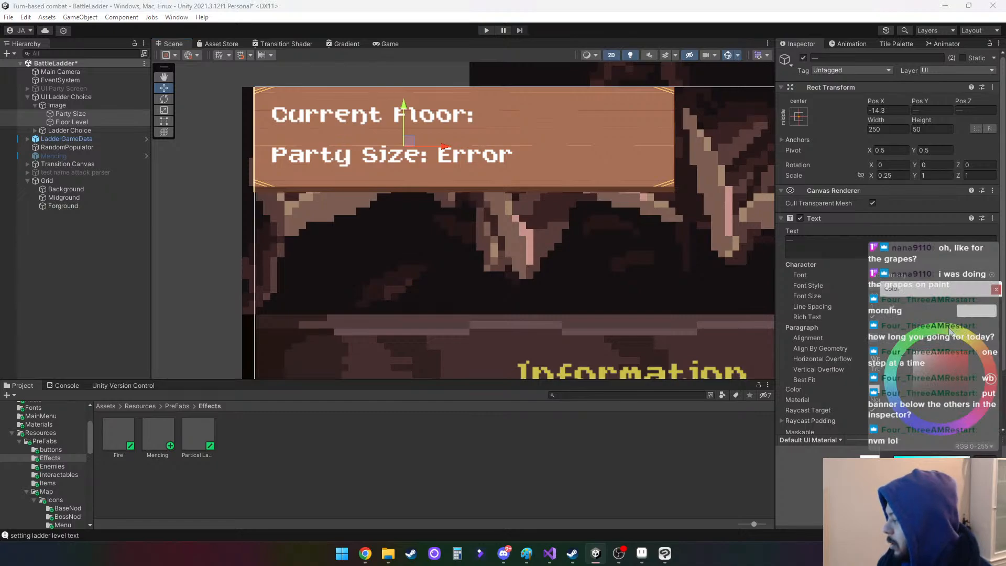
pyautogui.click(985, 352)
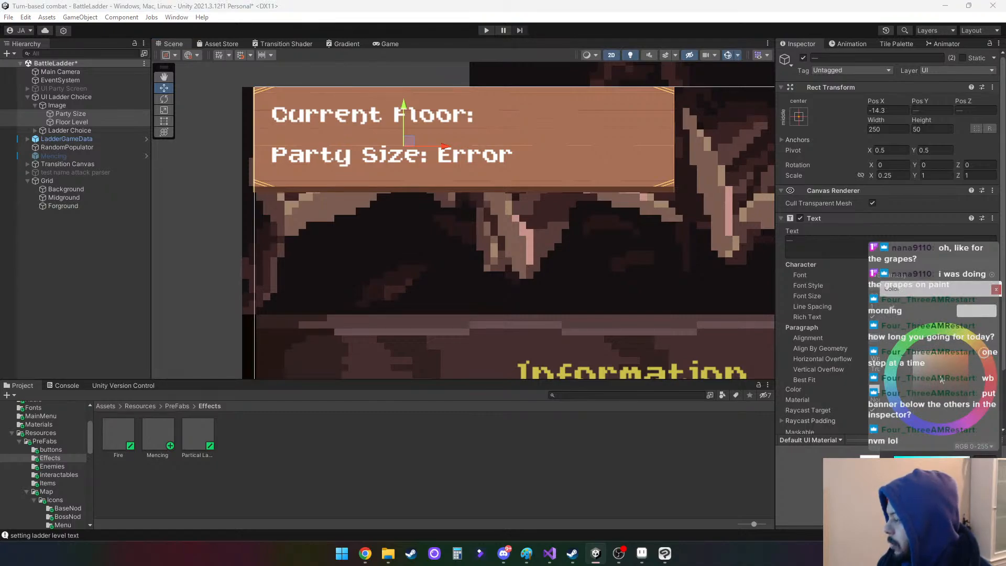
pyautogui.moveTo(942, 380); pyautogui.dragTo(970, 396)
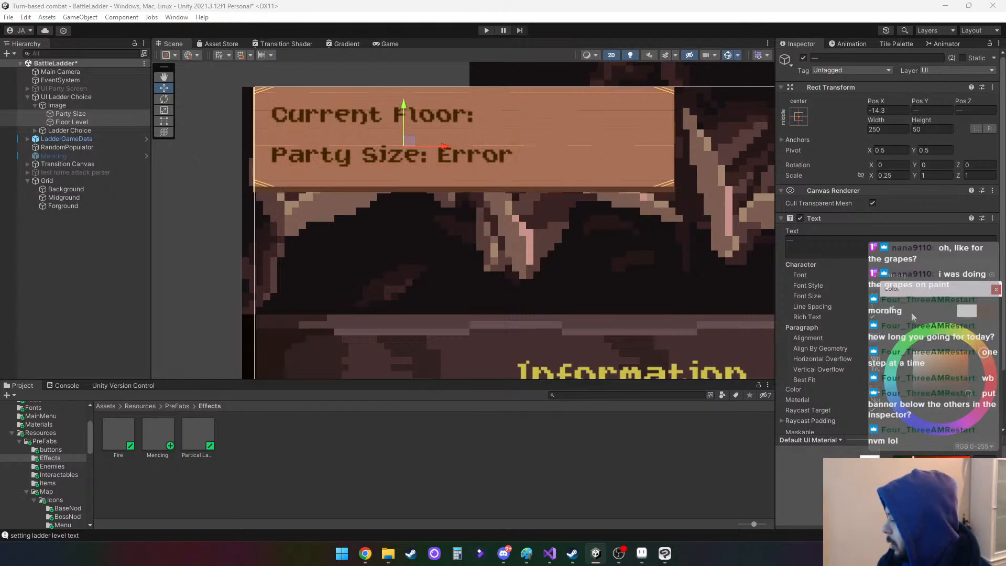
pyautogui.click(892, 309)
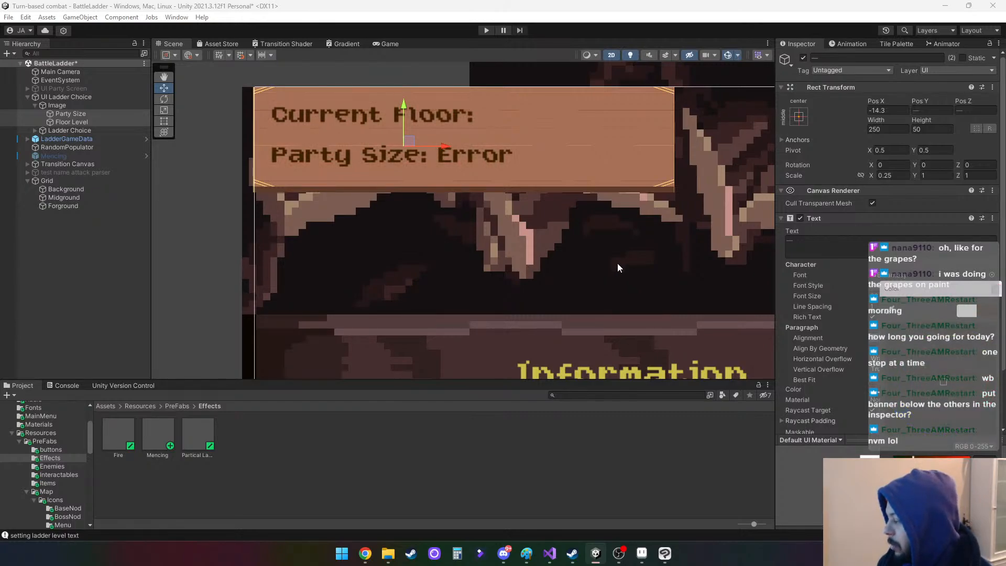
pyautogui.click(602, 271)
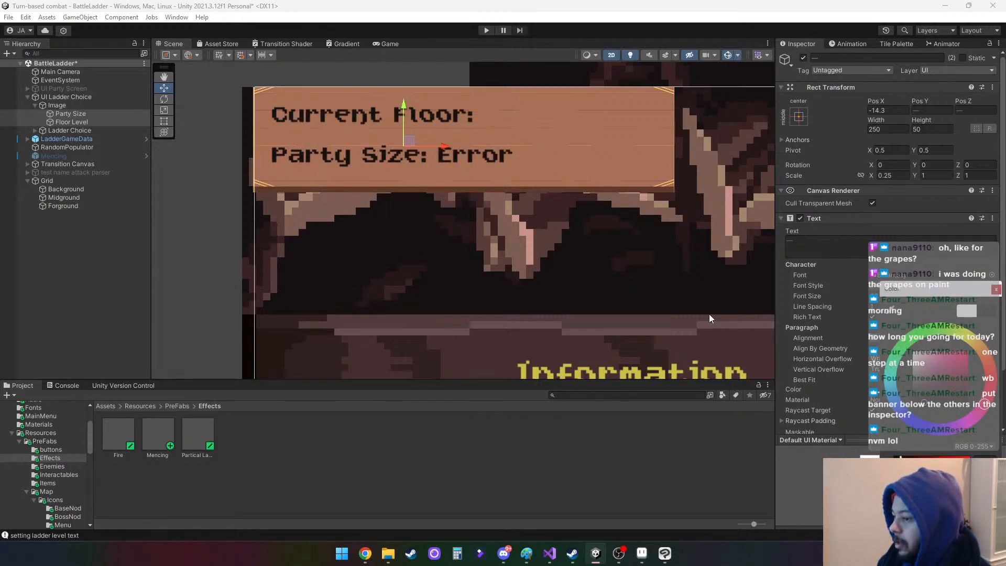
# Rename the banner's Image object under UI Ladder Choice to BackBoard
pyautogui.click(62, 97)
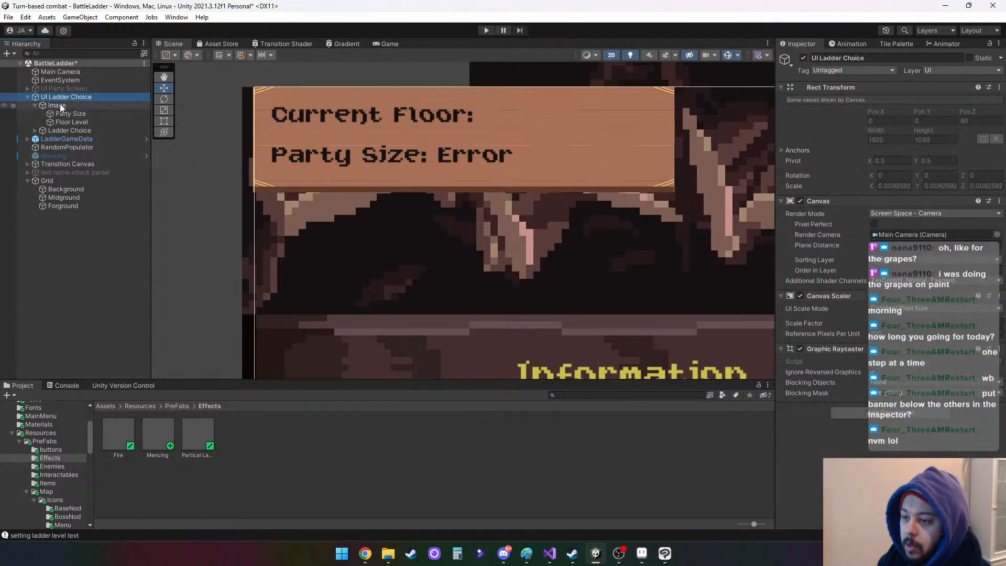
pyautogui.click(60, 105)
pyautogui.click(61, 105)
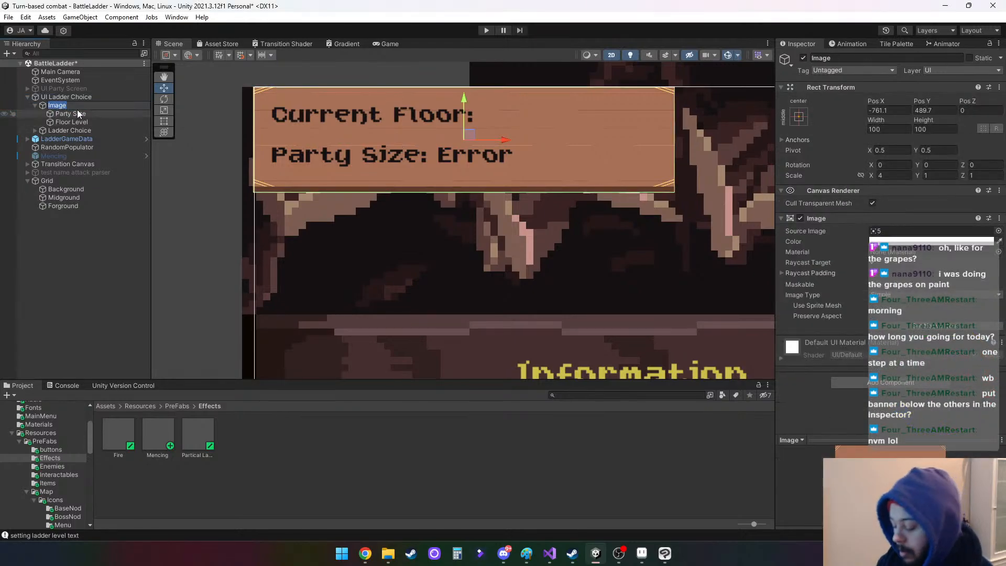
pyautogui.write('BackBoard')
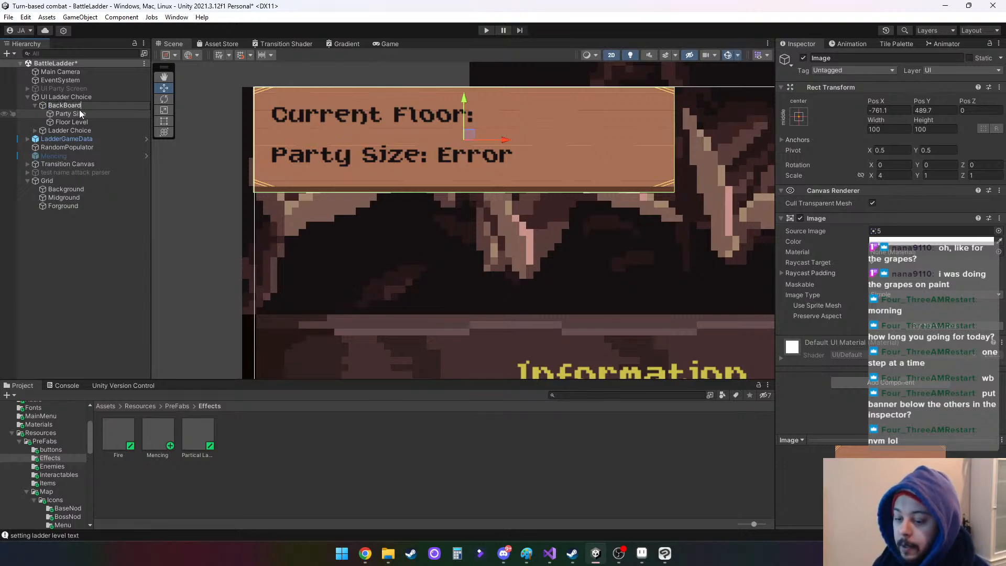
pyautogui.click(45, 107)
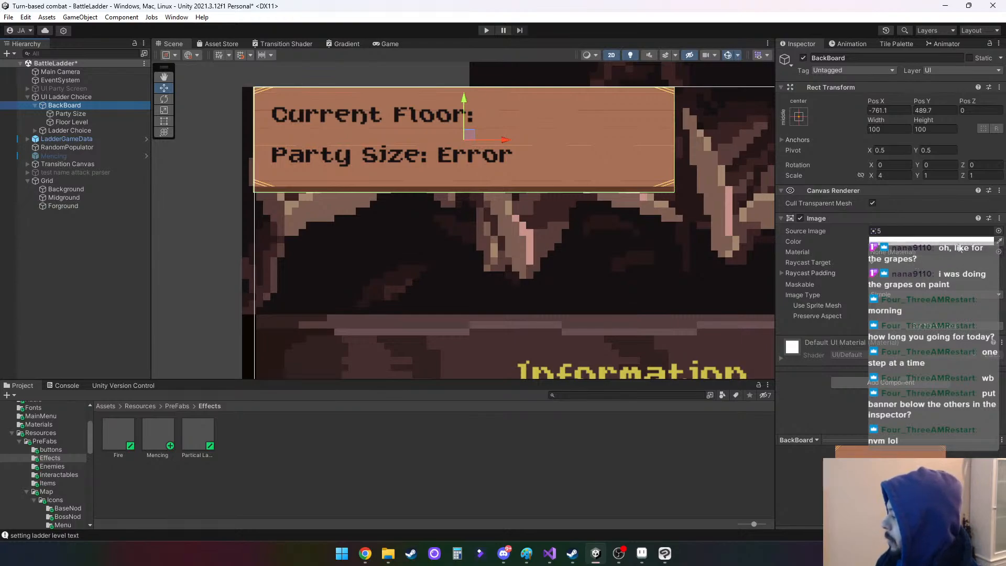
# Try a darker grey tint of about 142 on the BackBoard image, and return its color to white
pyautogui.click(923, 242)
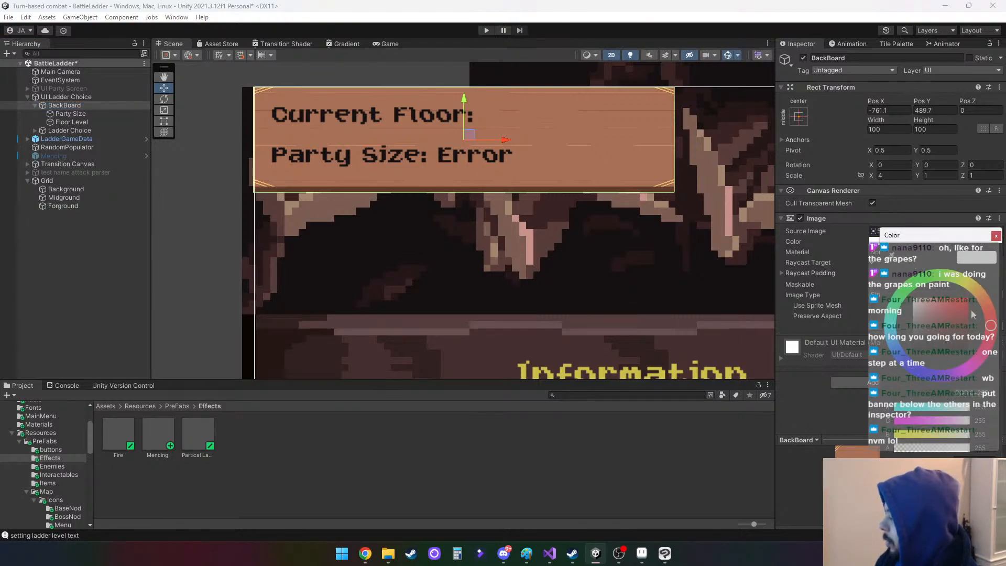
pyautogui.moveTo(919, 341); pyautogui.dragTo(914, 327)
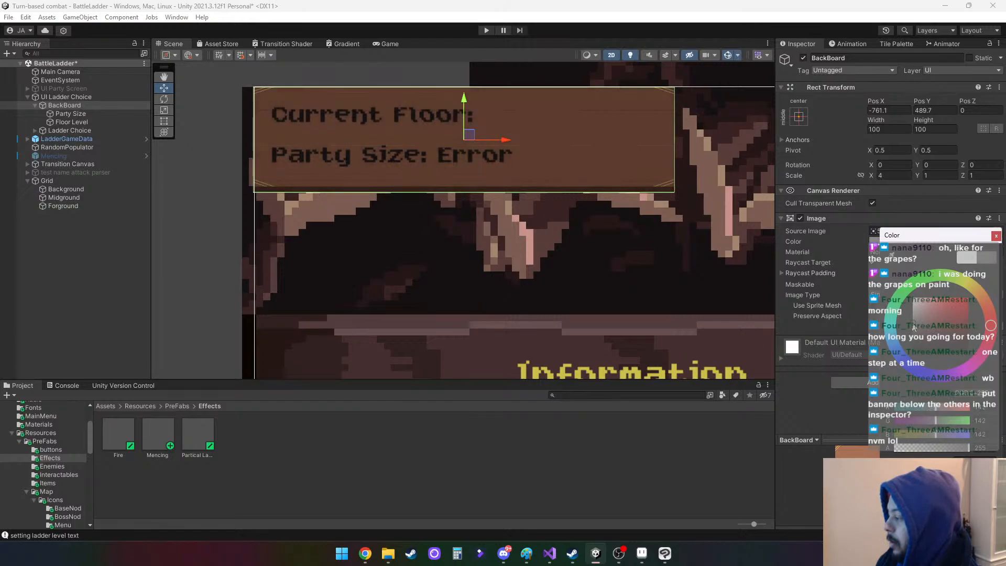
pyautogui.scroll(-12, 582, 282)
pyautogui.moveTo(645, 307); pyautogui.dragTo(374, 85, button='middle')
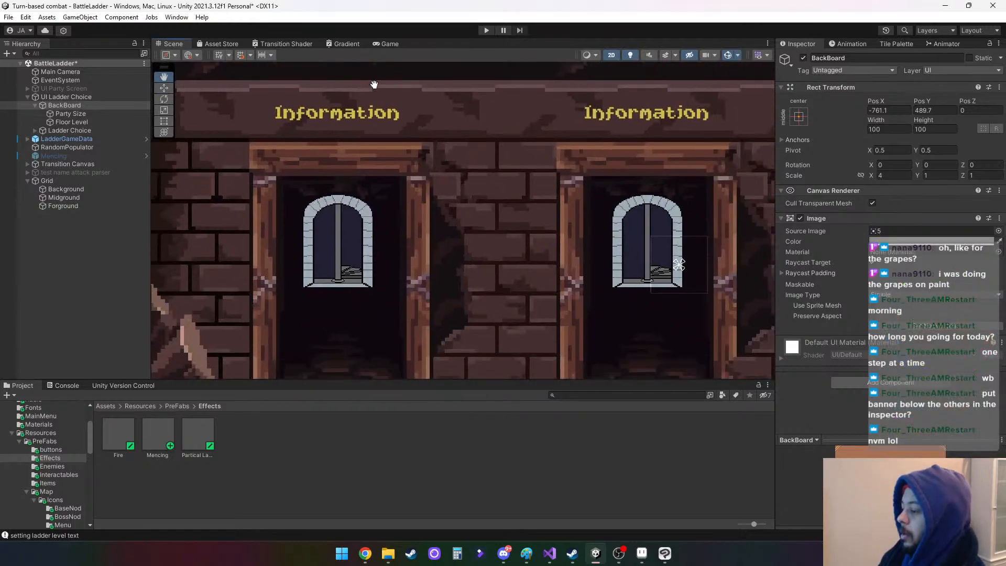
pyautogui.scroll(-7, 448, 139)
pyautogui.scroll(-6, 448, 140)
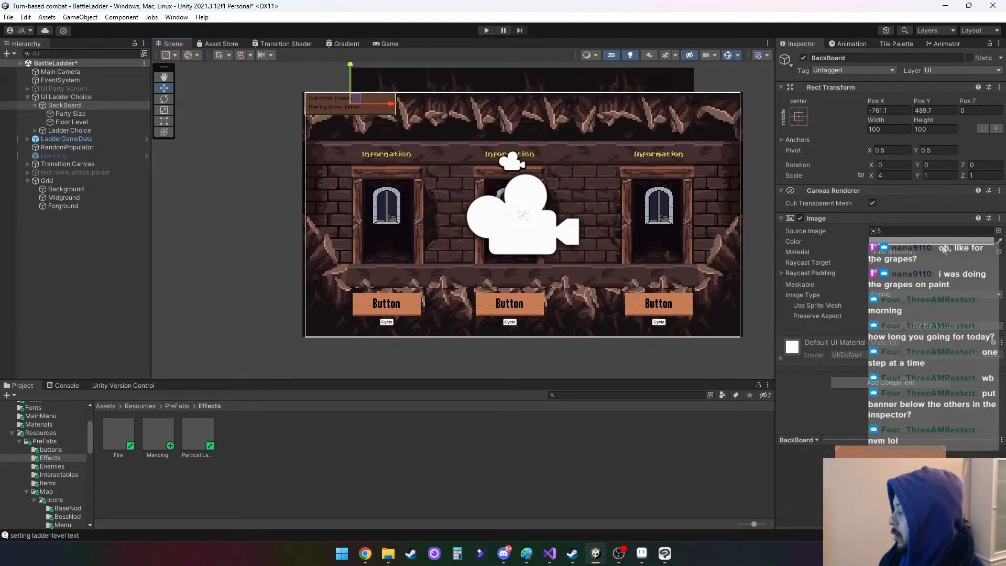
pyautogui.click(938, 242)
pyautogui.moveTo(915, 315); pyautogui.dragTo(886, 283)
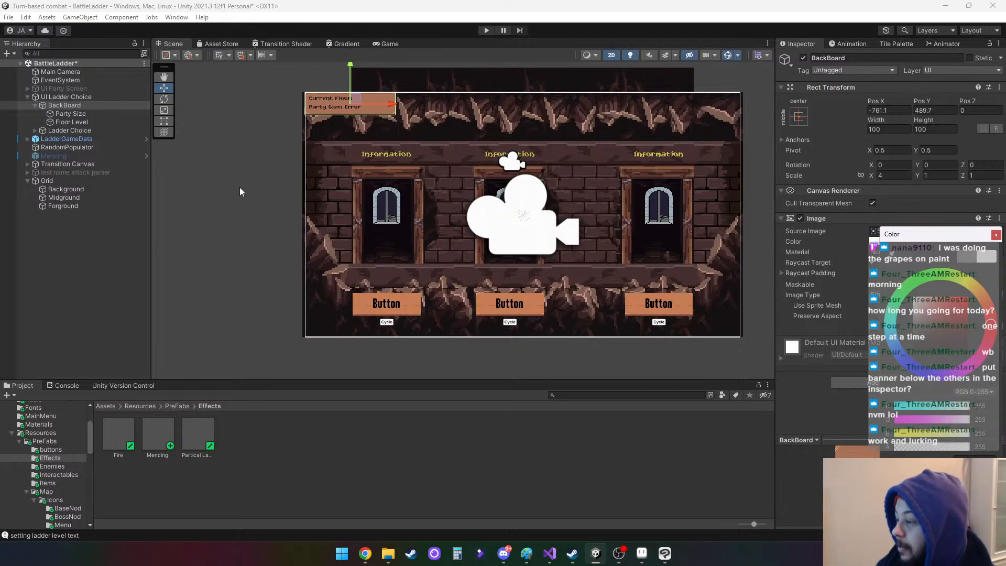
# Playtest the restyled banner by choosing the middle hero, and stop the game
pyautogui.moveTo(240, 192); pyautogui.dragTo(198, 194, button='middle')
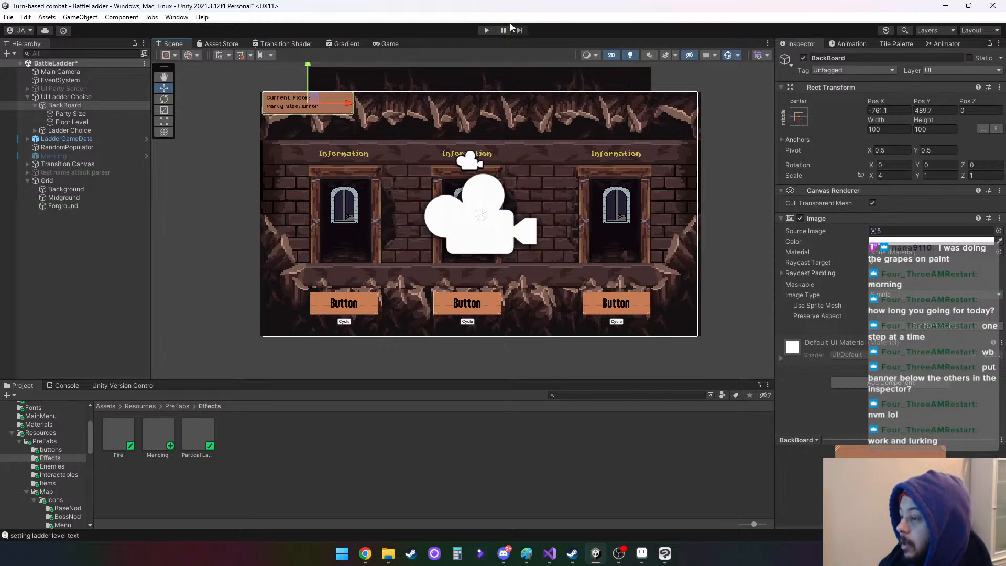
pyautogui.click(486, 31)
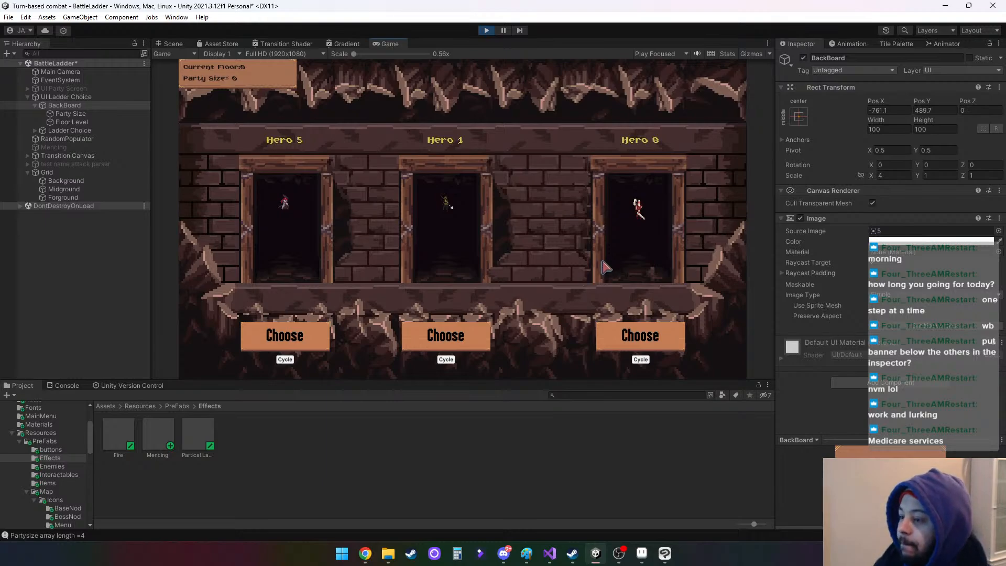
pyautogui.click(450, 338)
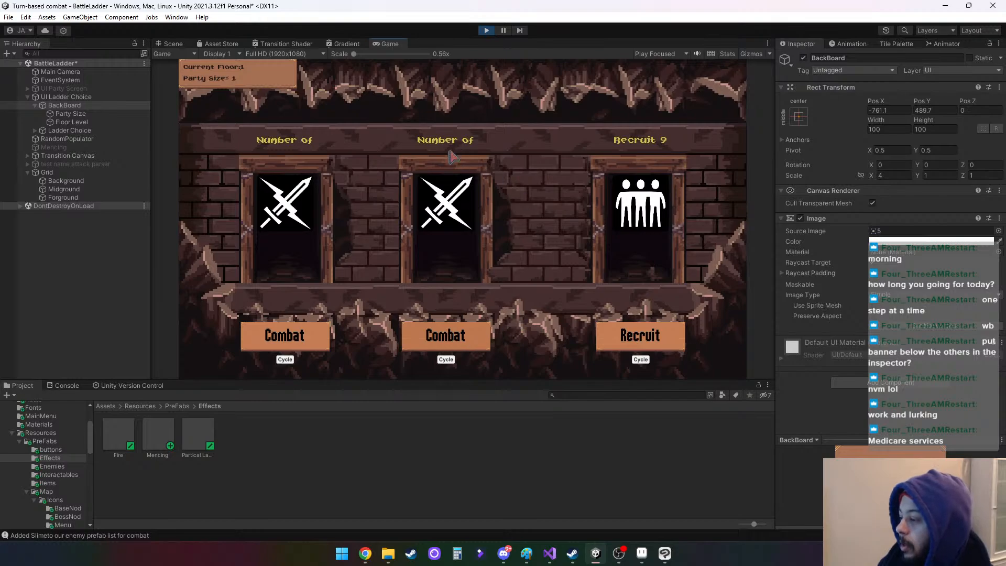
pyautogui.click(486, 31)
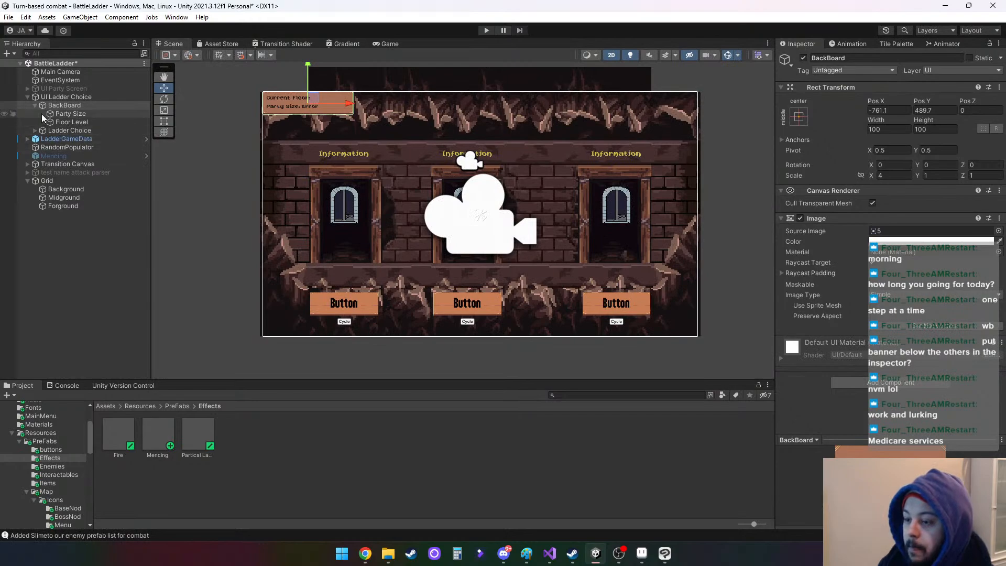
# Examine the Choice 1 object under Ladder Choice, along with its Button and the button's text
pyautogui.click(36, 131)
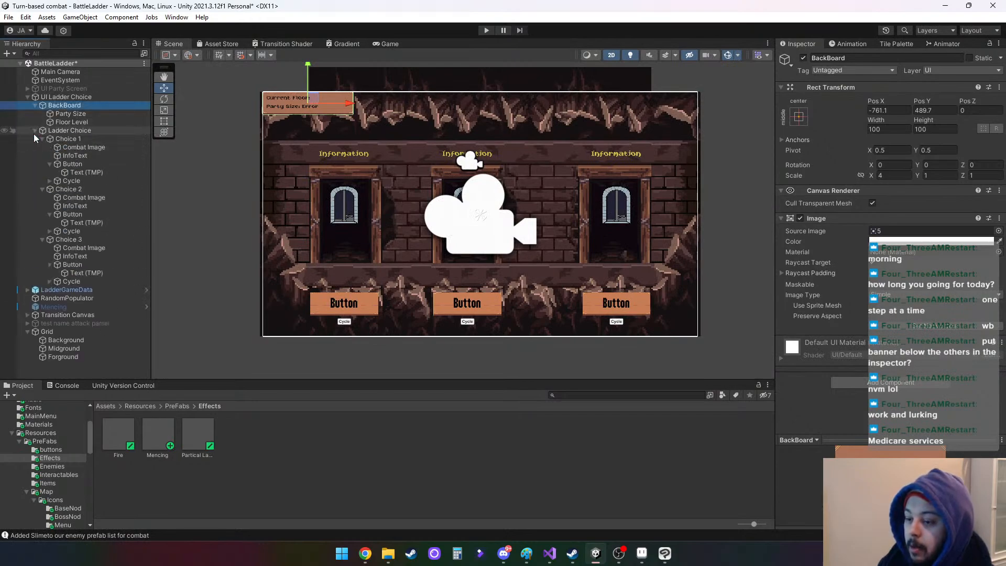
pyautogui.click(76, 137)
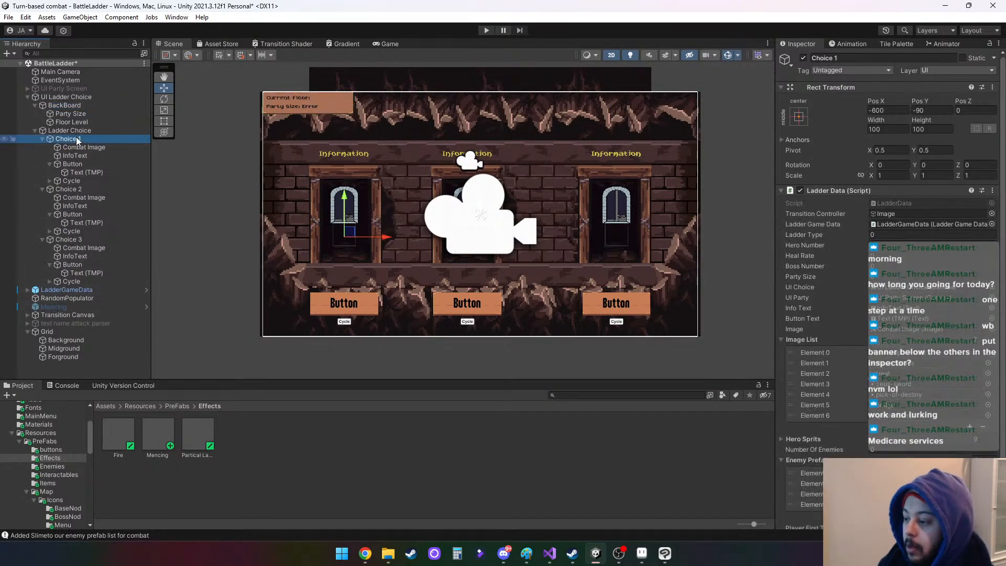
pyautogui.click(87, 172)
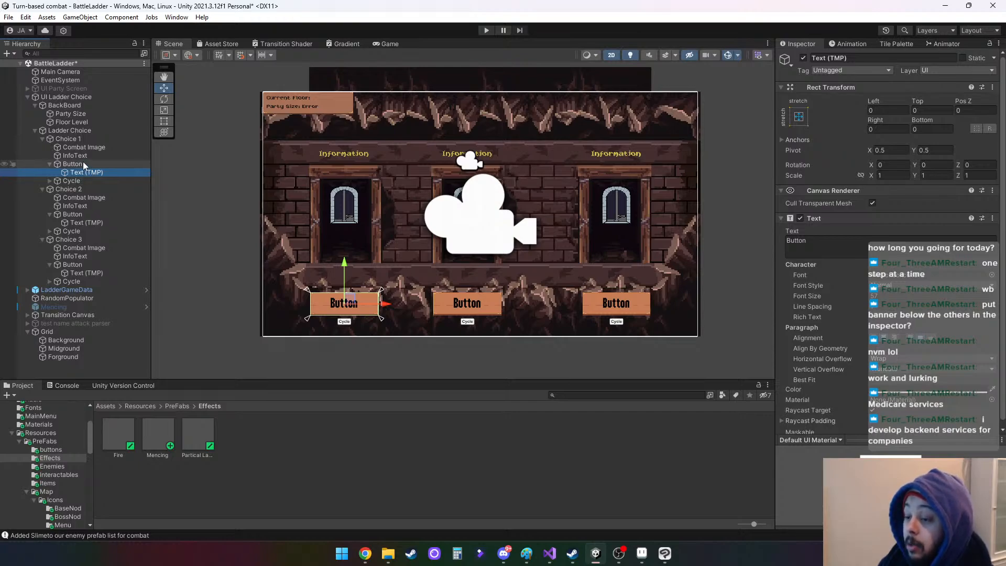
pyautogui.click(77, 137)
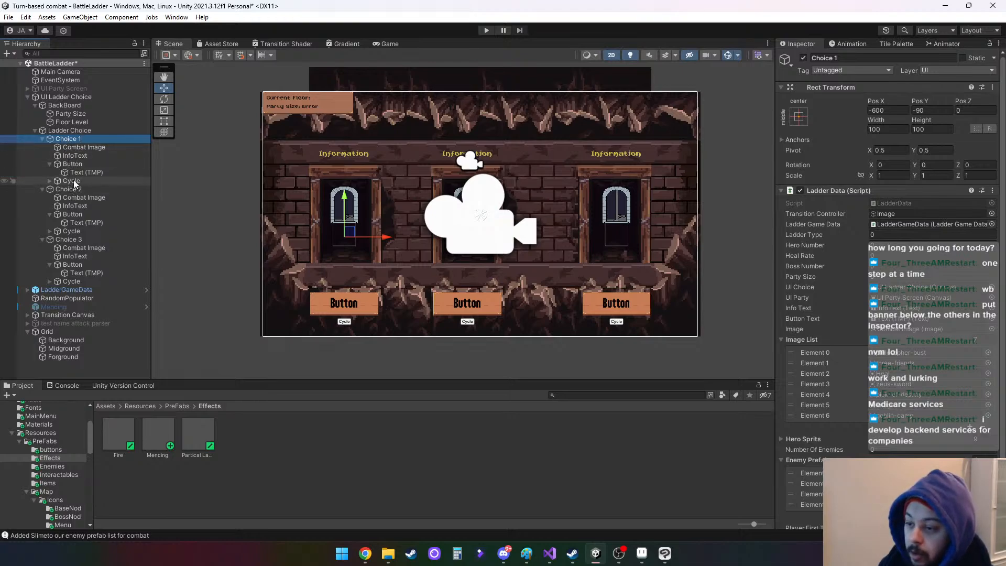
pyautogui.click(67, 164)
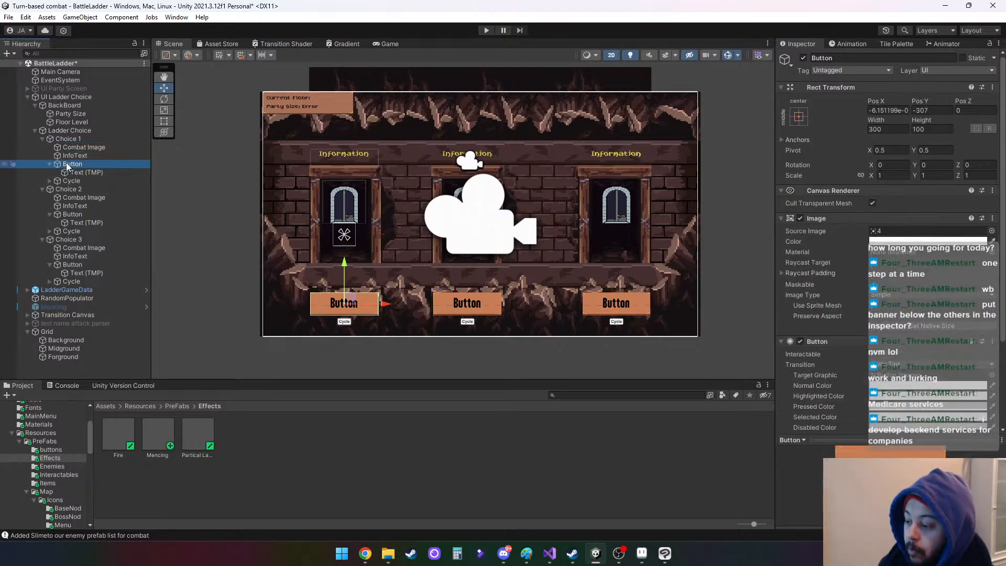
pyautogui.click(71, 140)
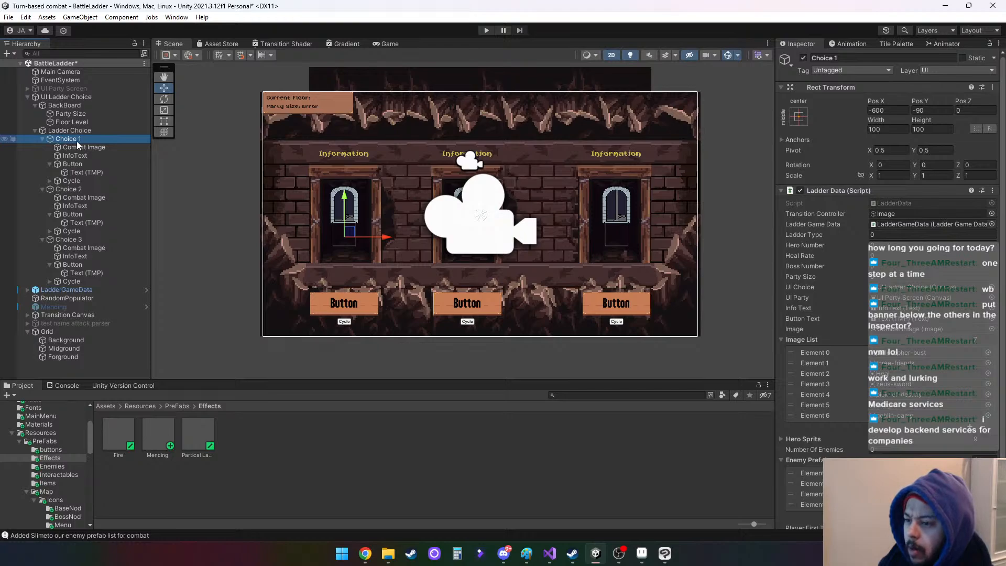
# Set the width of the InfoText objects in Choice 1, Choice 2 and Choice 3 to 400
pyautogui.click(93, 154)
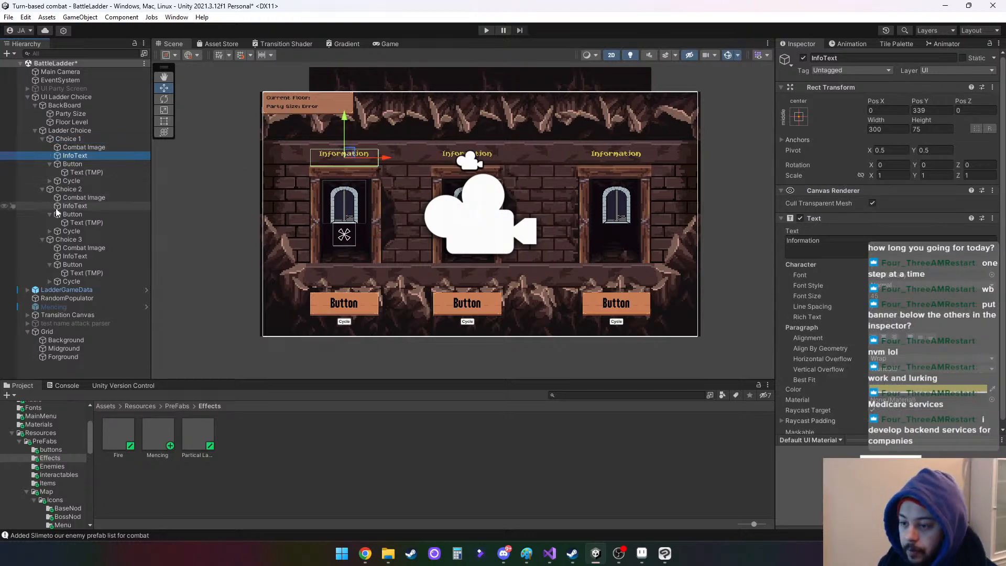
pyautogui.keyDown('ctrl'); pyautogui.click(83, 205); pyautogui.keyUp('ctrl')
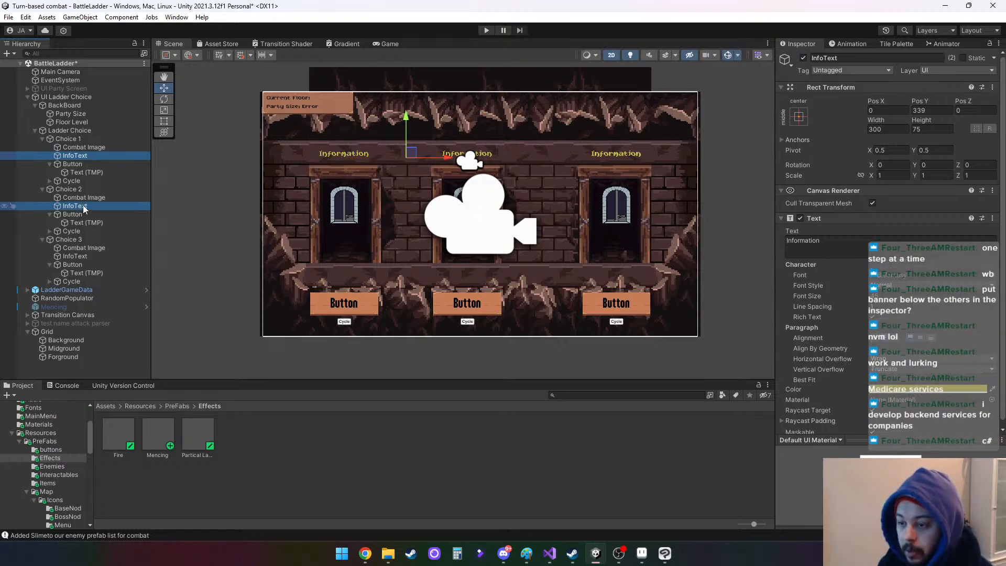
pyautogui.keyDown('ctrl'); pyautogui.click(87, 255); pyautogui.keyUp('ctrl')
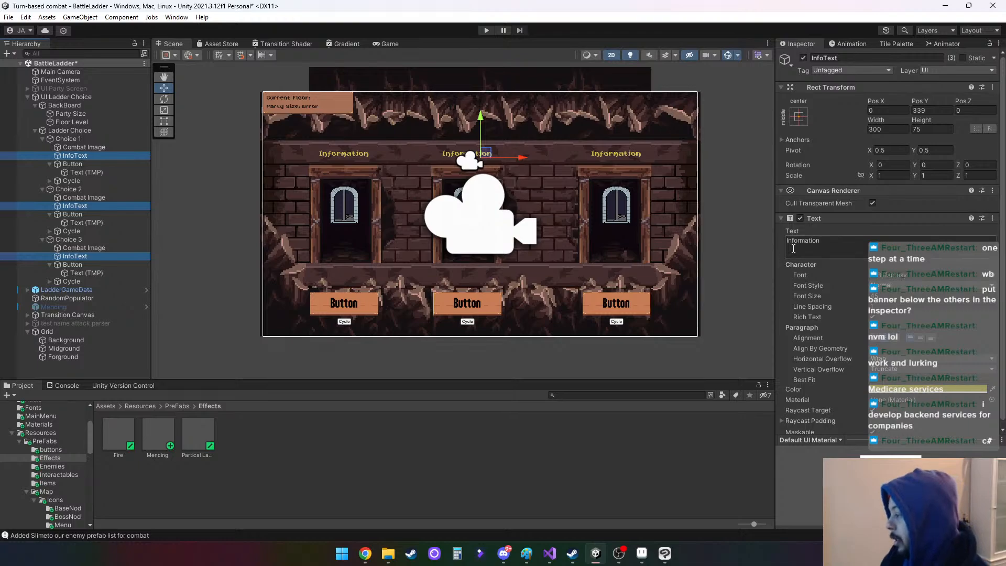
pyautogui.scroll(-3, 843, 268)
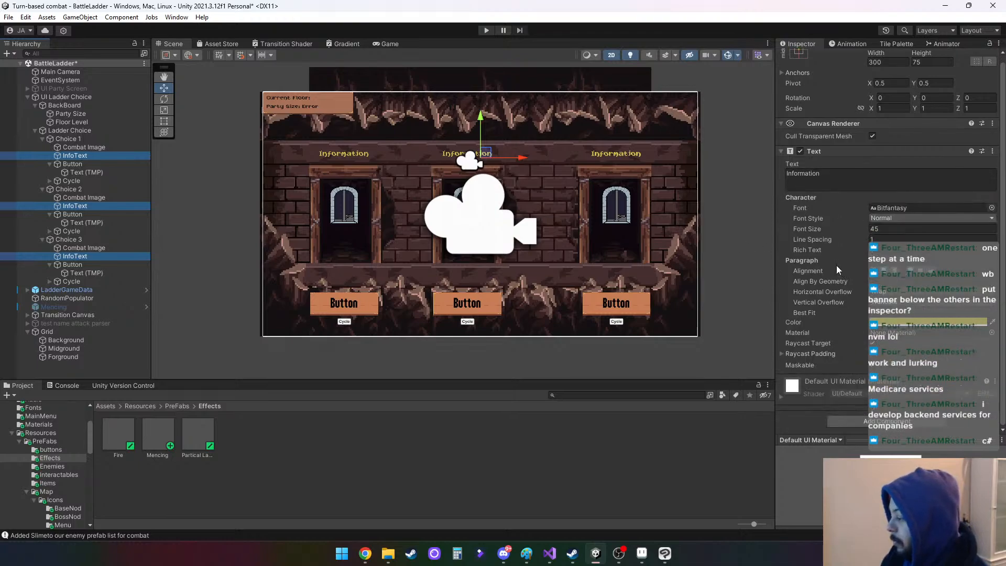
pyautogui.scroll(3, 834, 275)
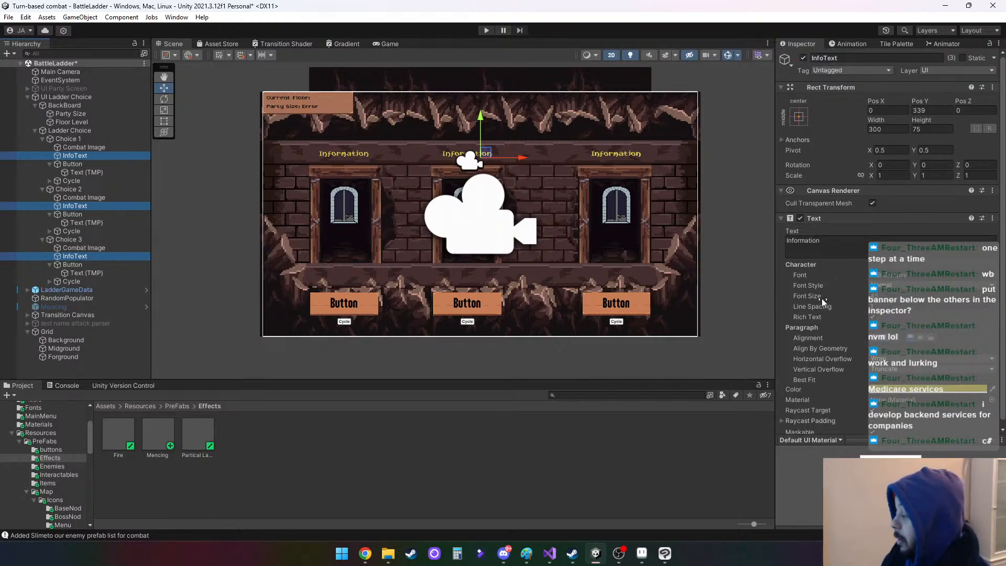
pyautogui.scroll(-3, 822, 297)
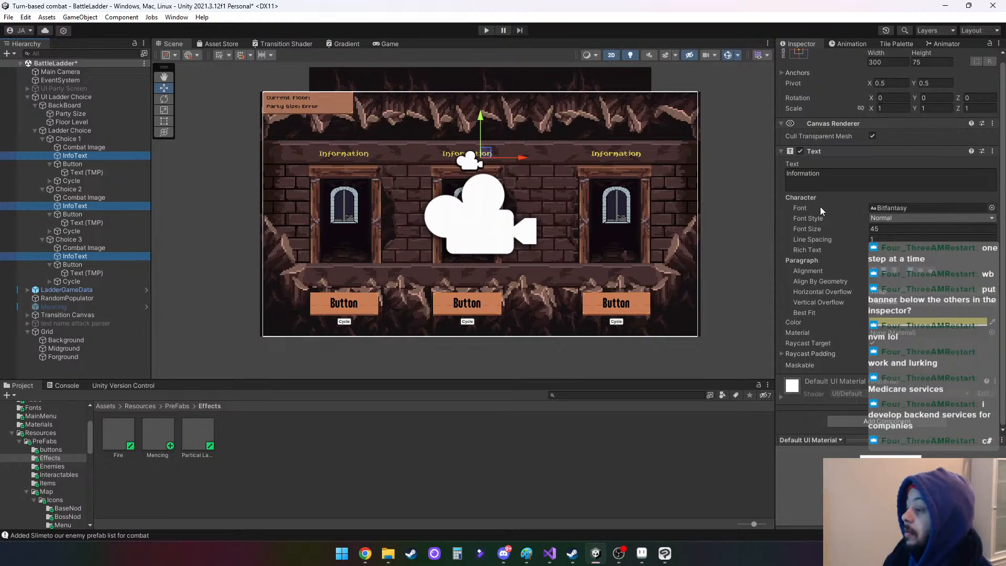
pyautogui.scroll(2, 840, 114)
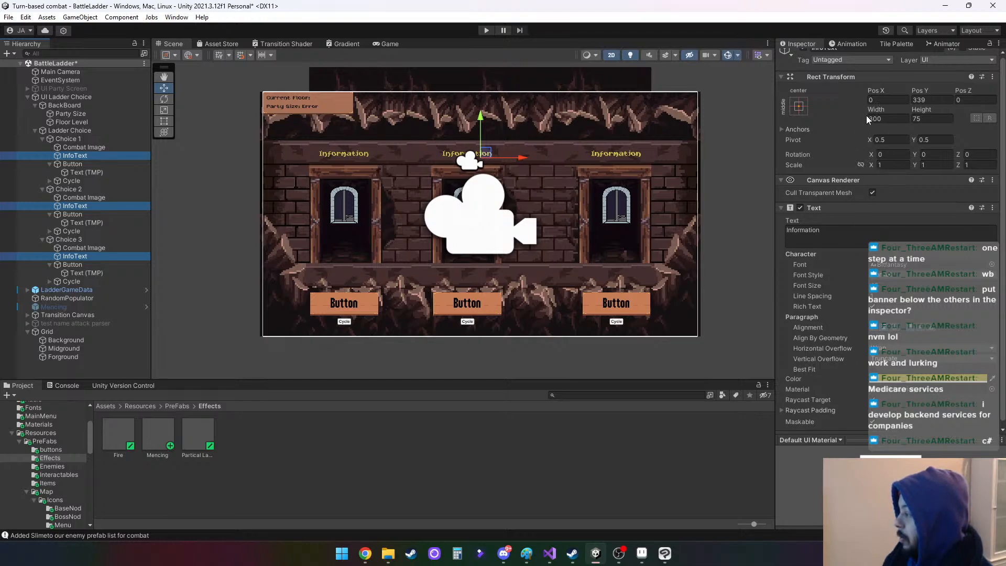
pyautogui.moveTo(869, 109); pyautogui.dragTo(876, 110)
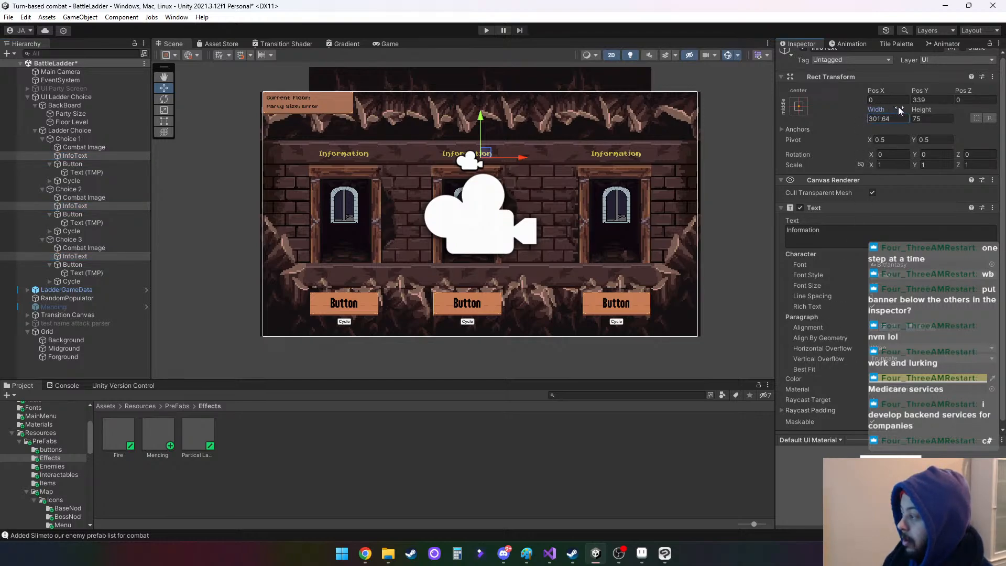
pyautogui.click(893, 119)
pyautogui.write('400')
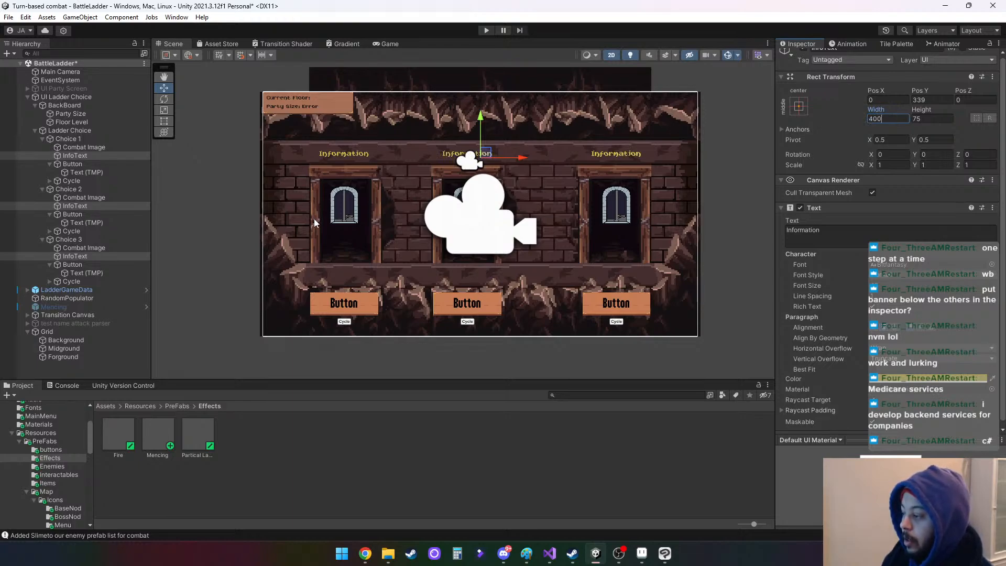
pyautogui.click(95, 156)
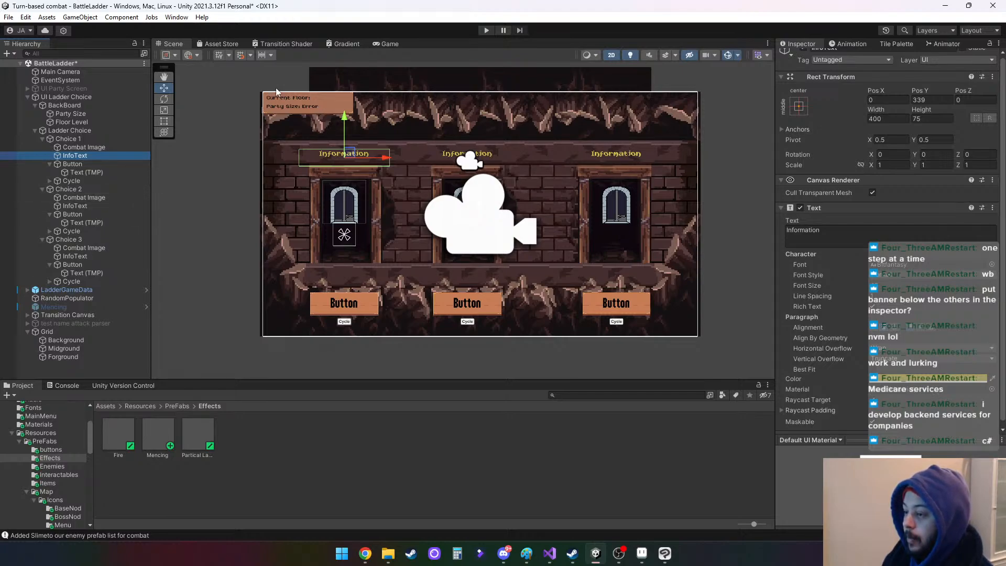
# Inspect the Party Size text on the BackBoard banner up close and select the Floor Level text above it
pyautogui.click(35, 131)
pyautogui.click(77, 115)
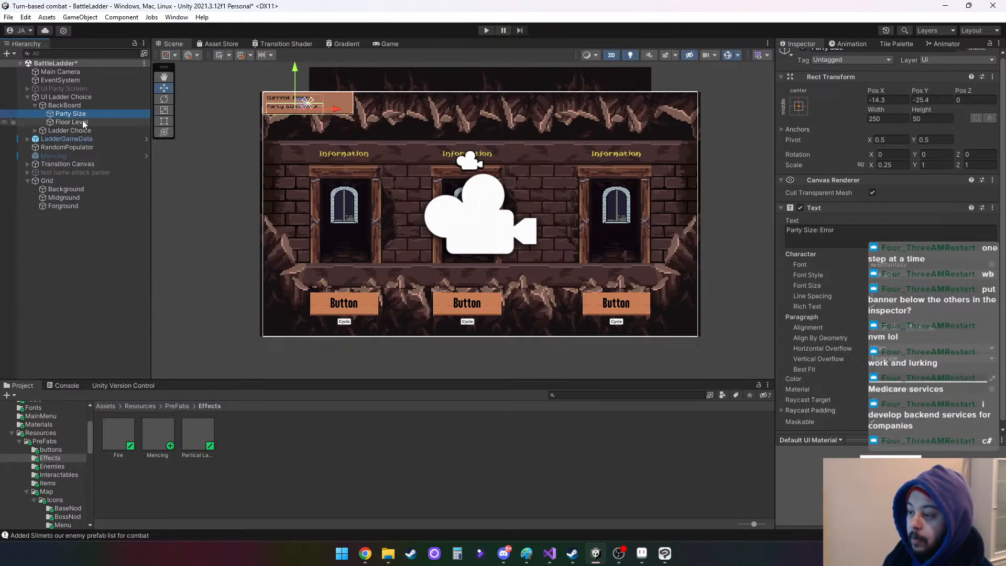
pyautogui.press('f')
pyautogui.scroll(3, 302, 103)
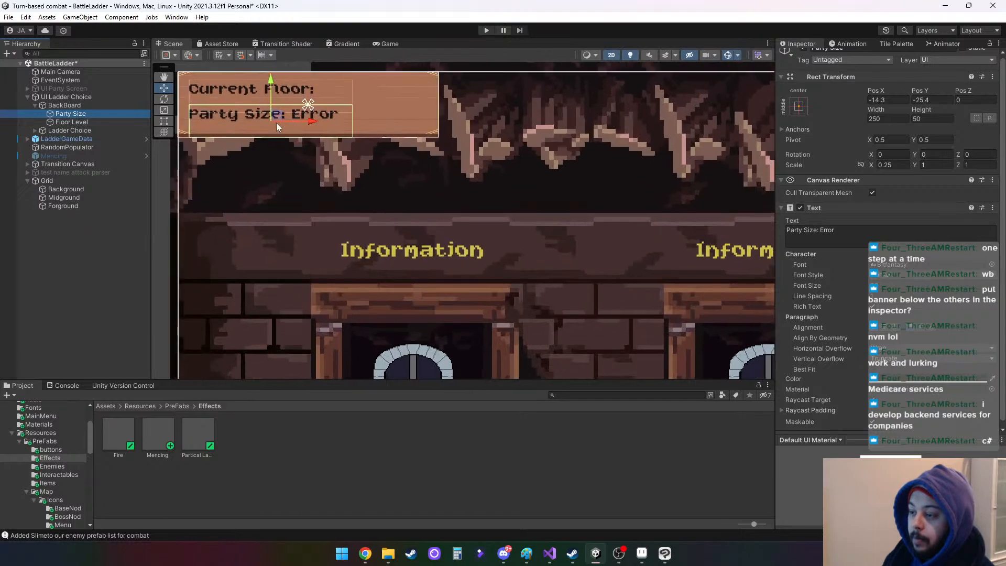
pyautogui.click(77, 121)
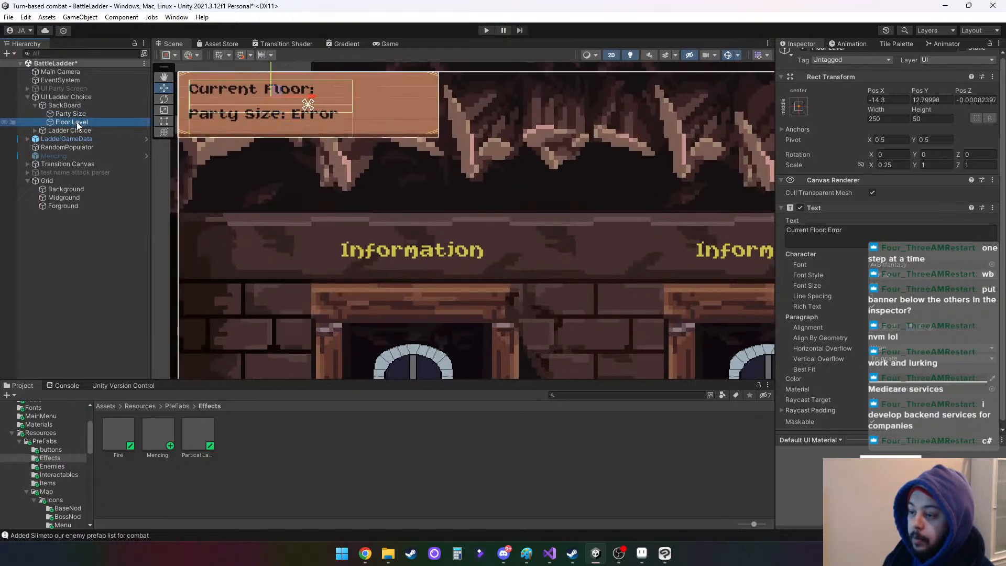
pyautogui.moveTo(268, 91); pyautogui.dragTo(333, 129, button='middle')
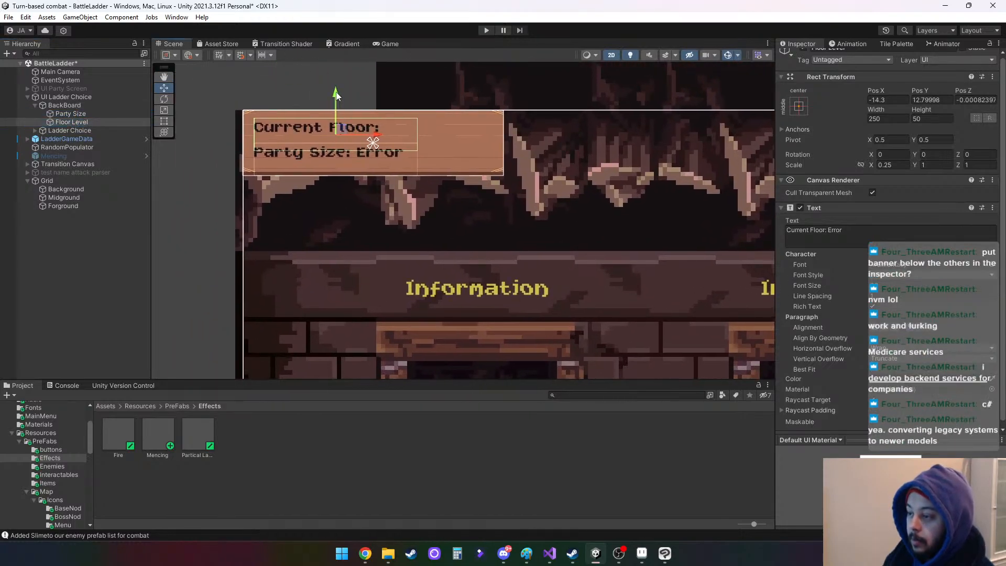
# Move the Floor Level text up to Y 16.8 and the Party Size text down to Y -31 on the backboard
pyautogui.moveTo(337, 94); pyautogui.dragTo(339, 89)
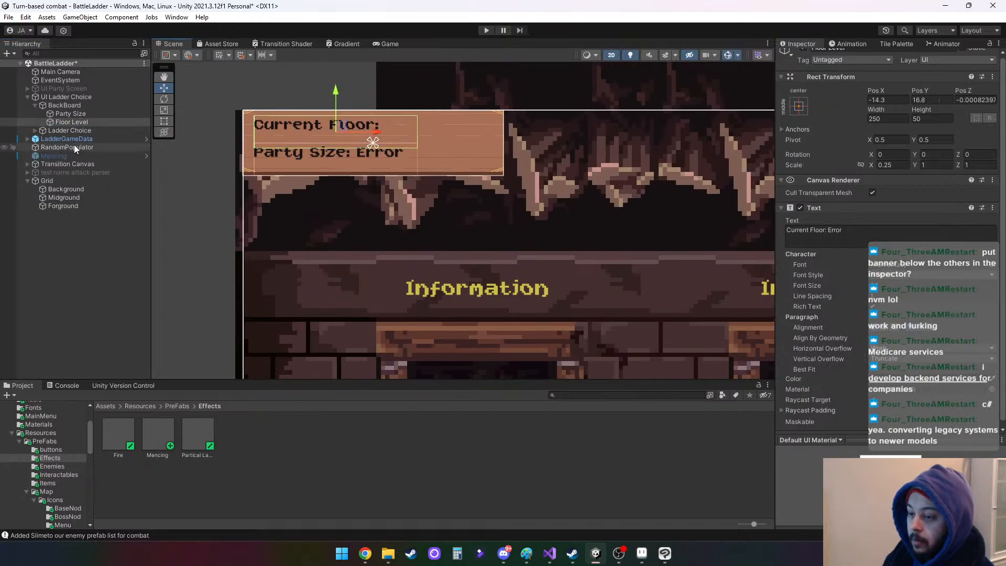
pyautogui.click(81, 114)
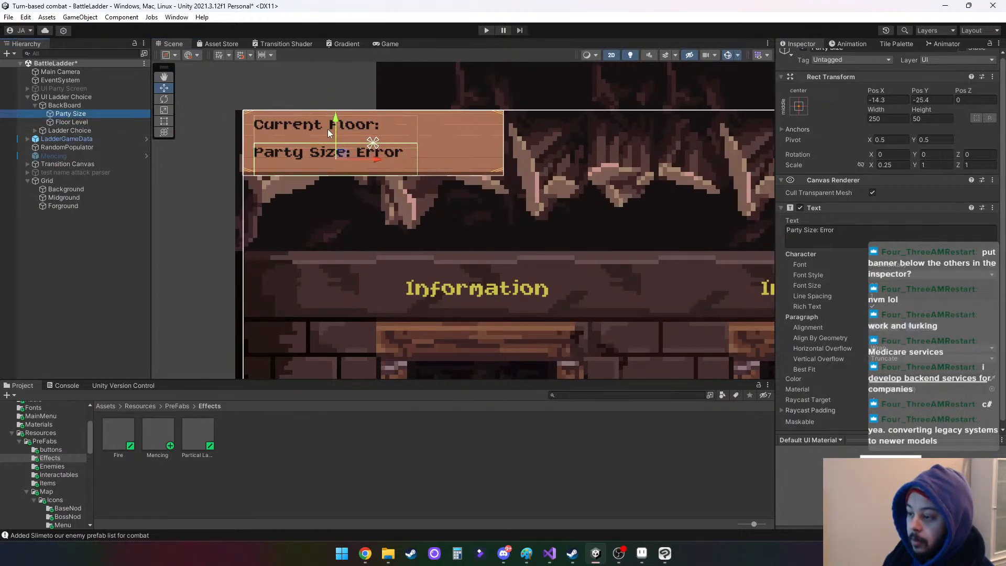
pyautogui.keyDown('ctrl'); pyautogui.click(76, 122); pyautogui.keyUp('ctrl')
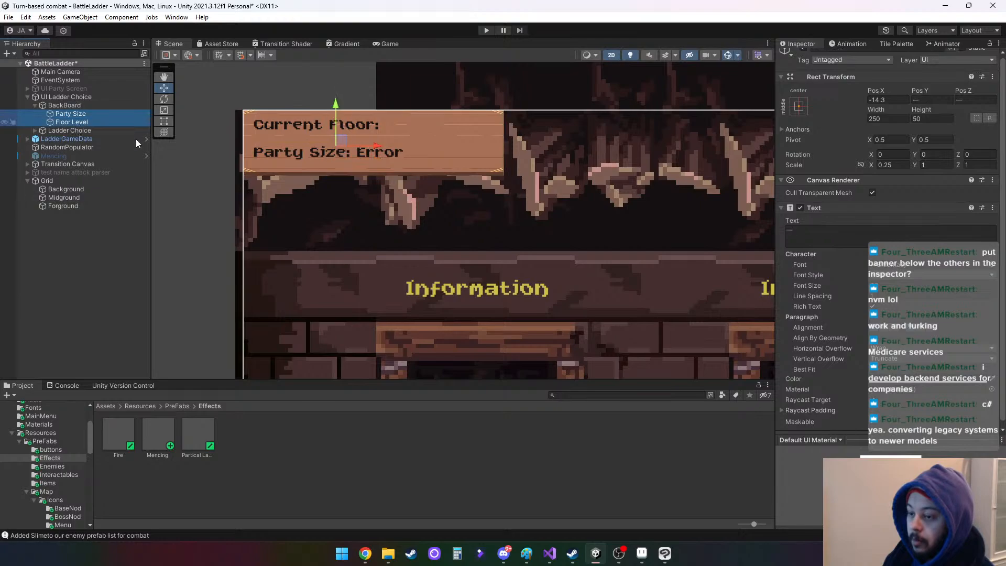
pyautogui.click(61, 116)
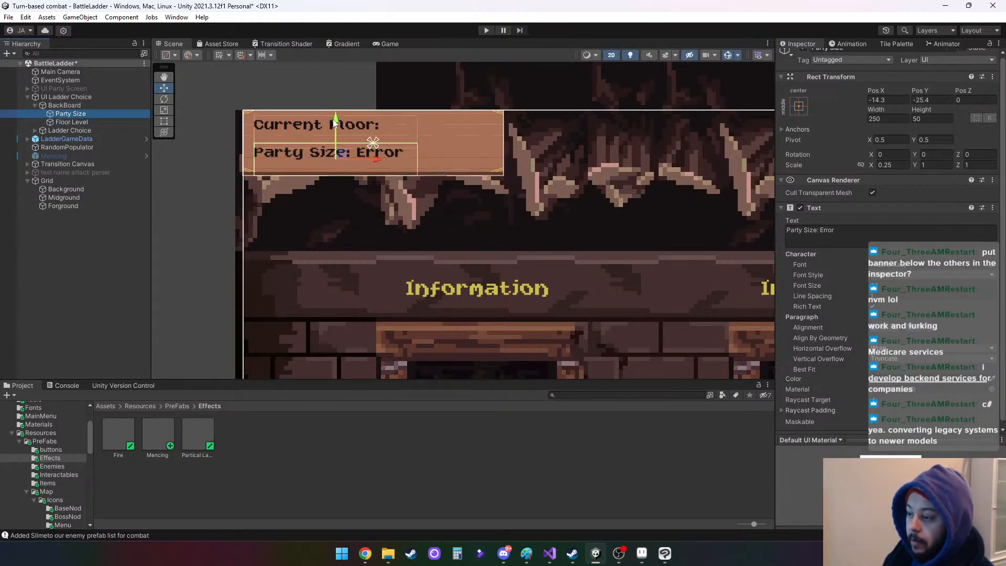
pyautogui.moveTo(334, 120)
pyautogui.mouseDown()
pyautogui.moveTo(338, 131)
pyautogui.moveTo(338, 122)
pyautogui.mouseUp()
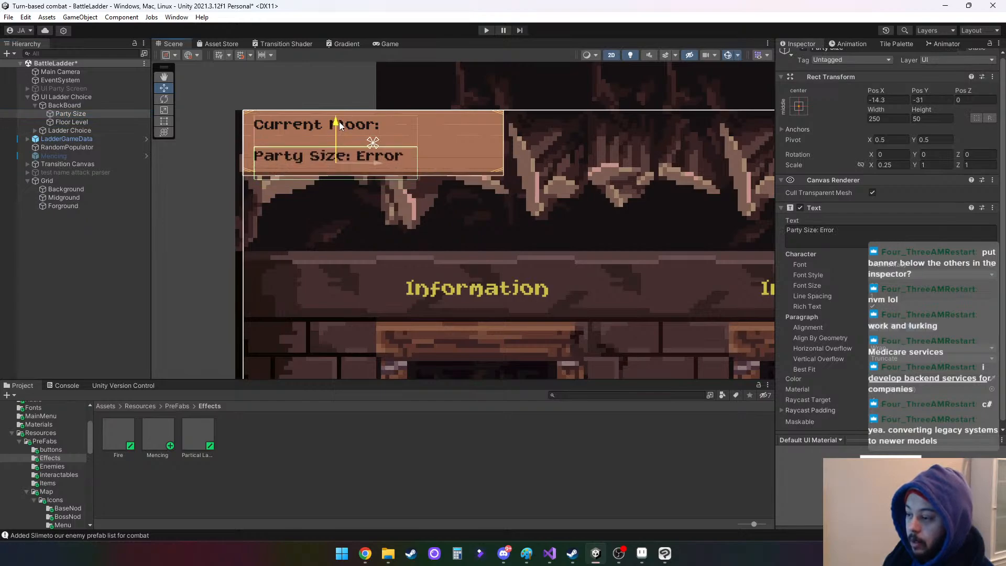
pyautogui.click(90, 122)
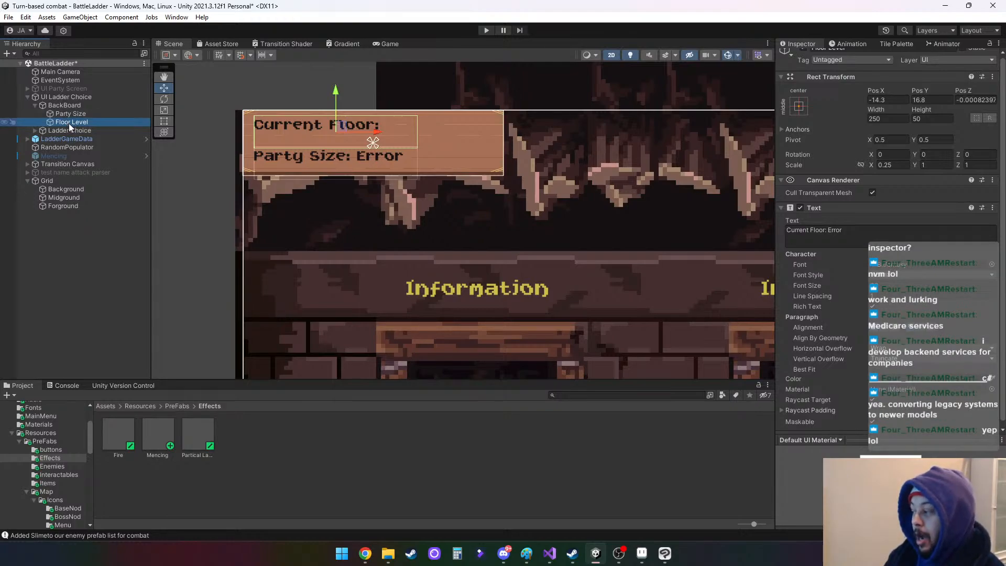
pyautogui.click(76, 114)
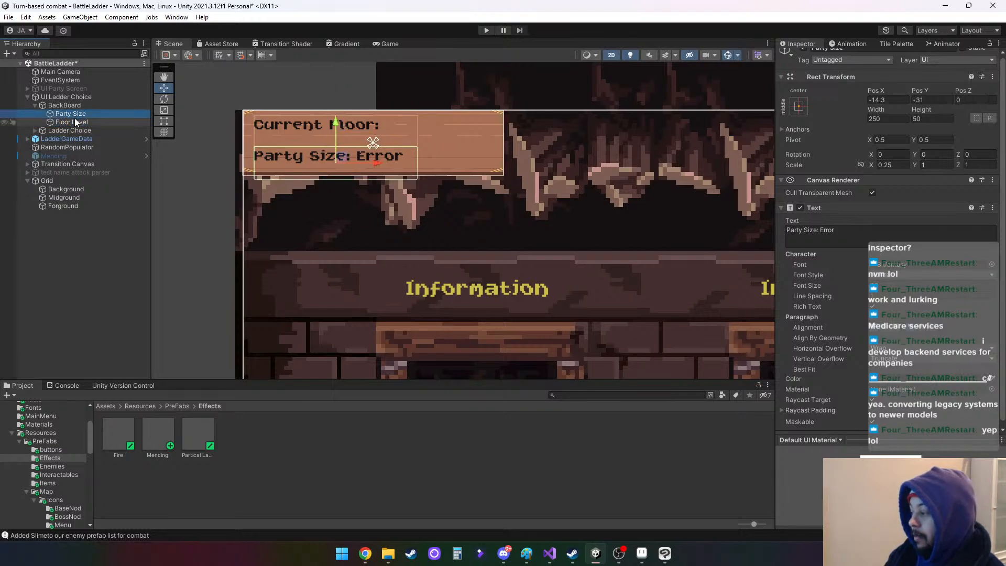
pyautogui.click(71, 122)
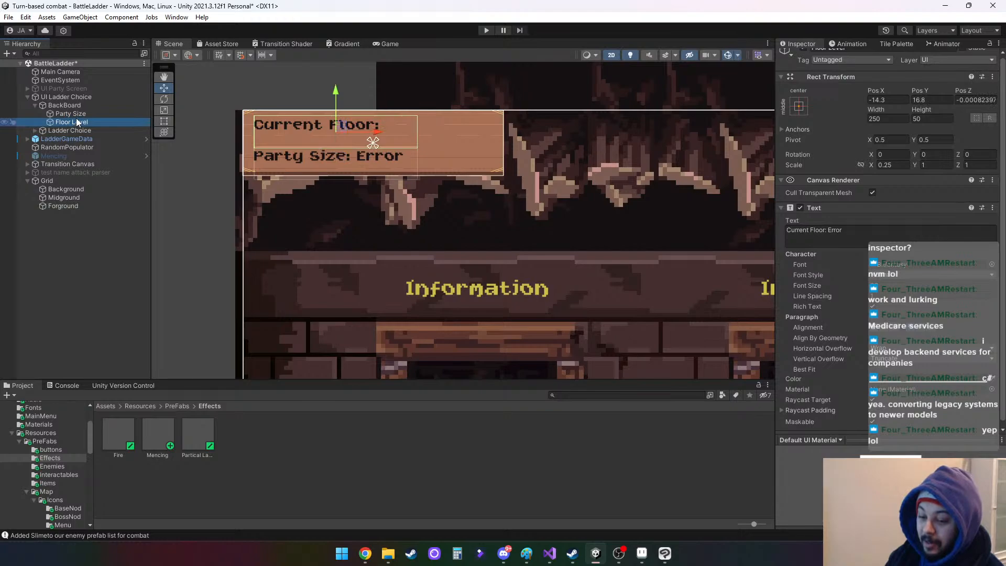
pyautogui.click(80, 113)
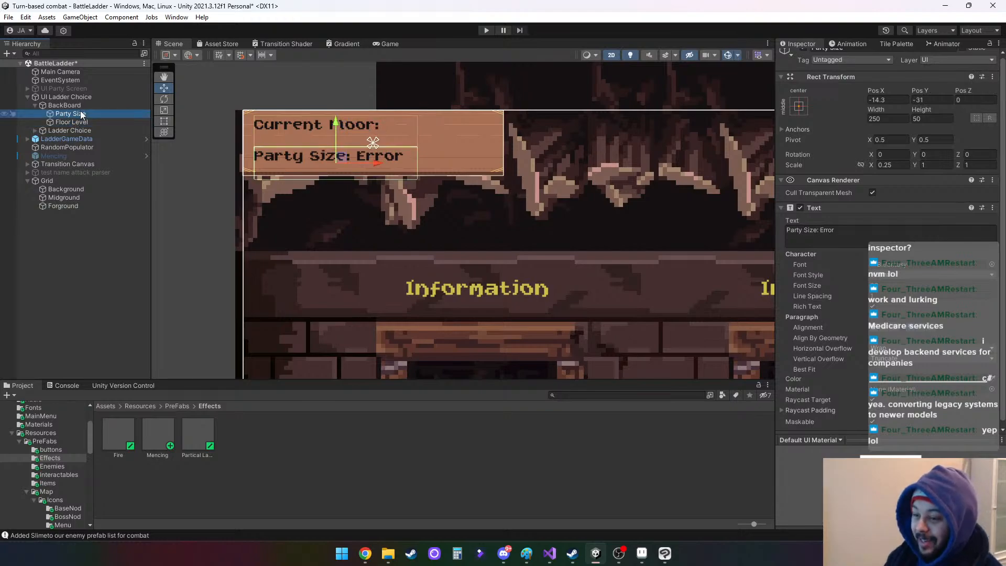
pyautogui.click(82, 121)
pyautogui.click(86, 115)
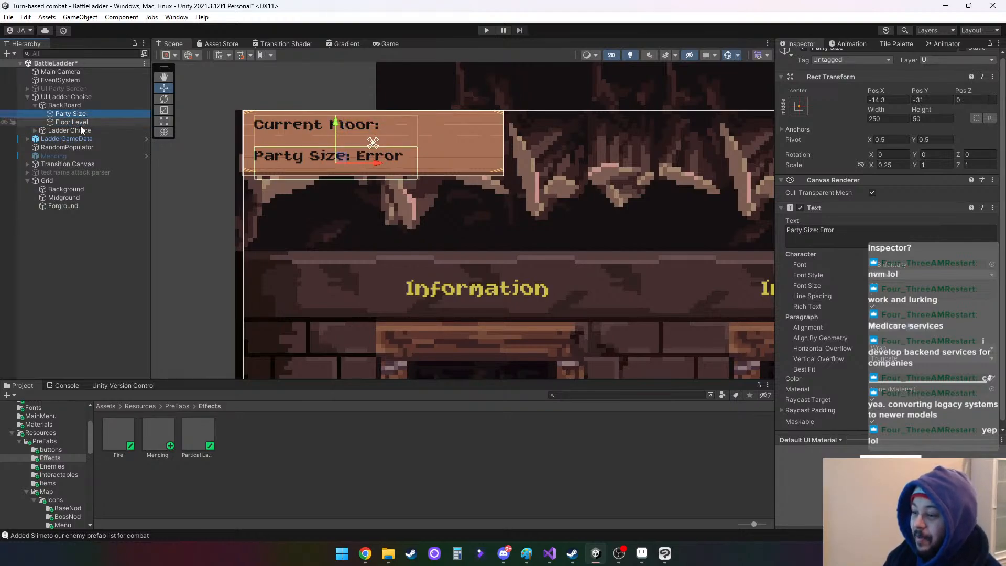
# Enlarge the Floor Level text's font and widen its box to 500, shifted right to about X 16.8
pyautogui.click(80, 125)
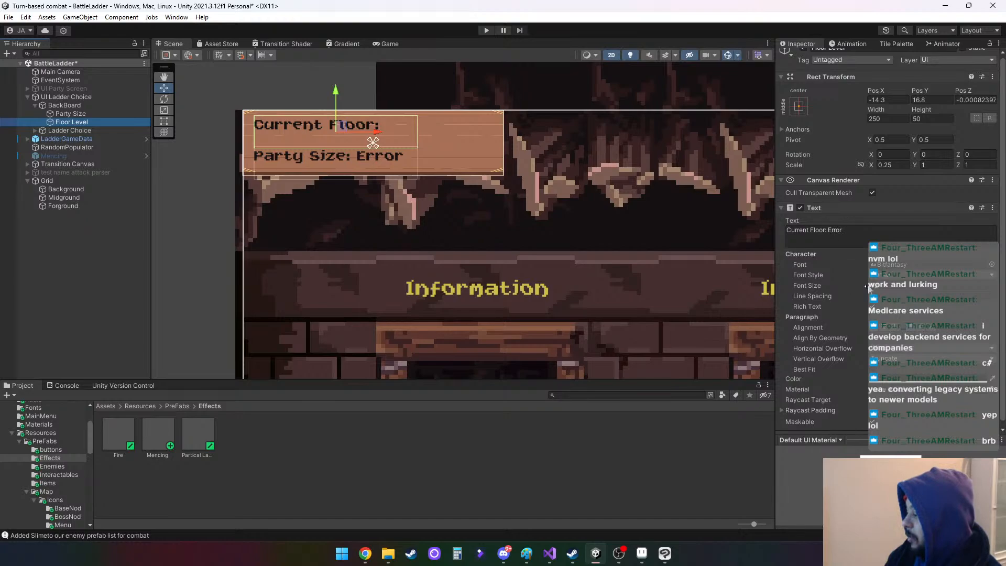
pyautogui.moveTo(866, 286); pyautogui.dragTo(875, 284)
pyautogui.click(894, 119)
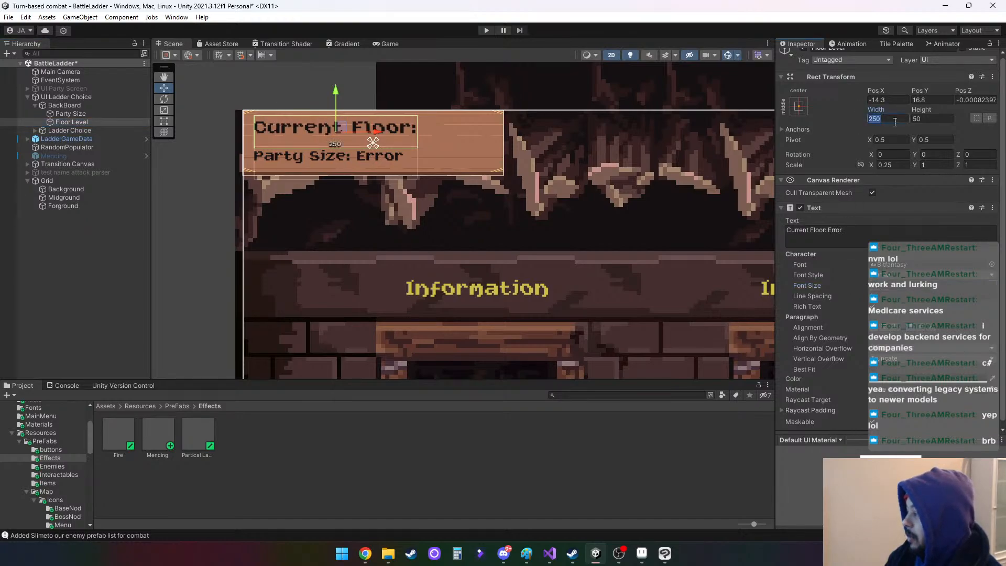
pyautogui.write('500')
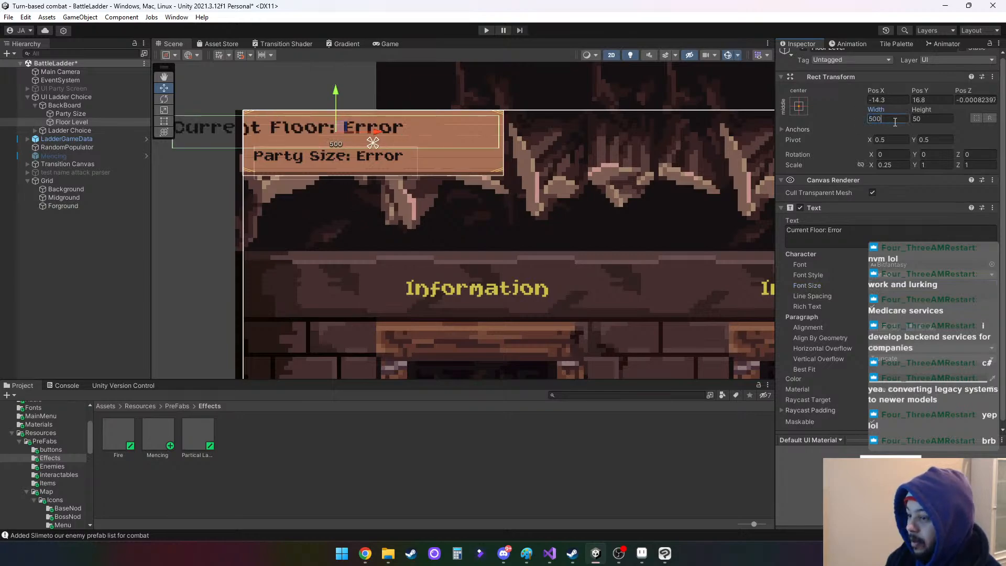
pyautogui.moveTo(356, 134); pyautogui.dragTo(454, 142)
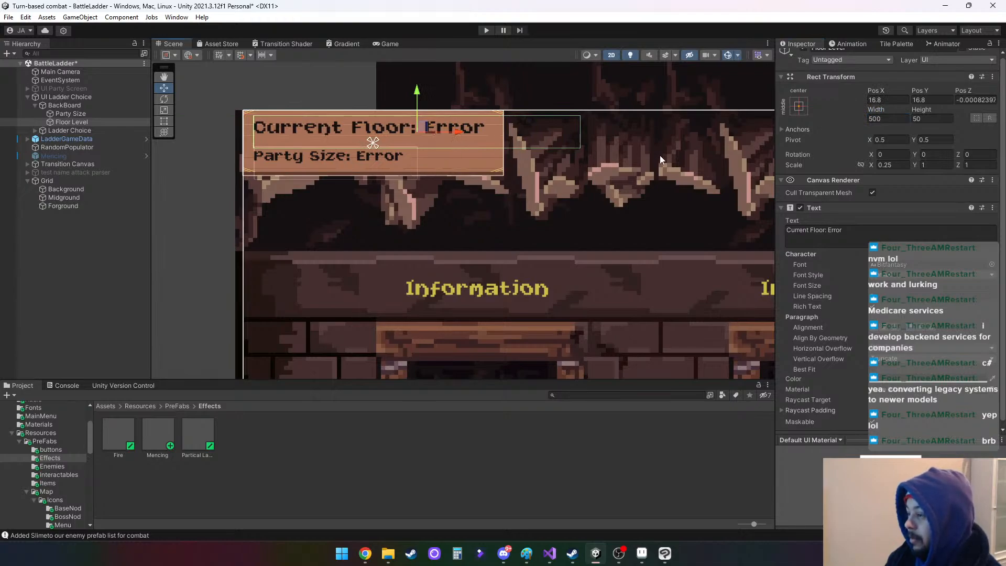
# Set the Floor Level text box's width to 400 and shift it left to about X 4.4, lined up with Party Size
pyautogui.click(885, 118)
pyautogui.write('400')
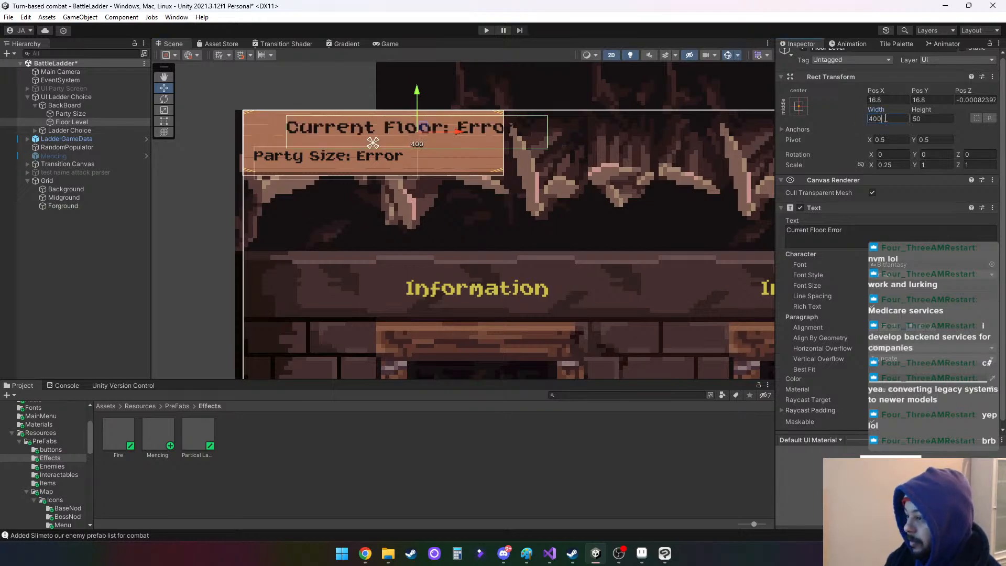
pyautogui.moveTo(459, 136); pyautogui.dragTo(427, 133)
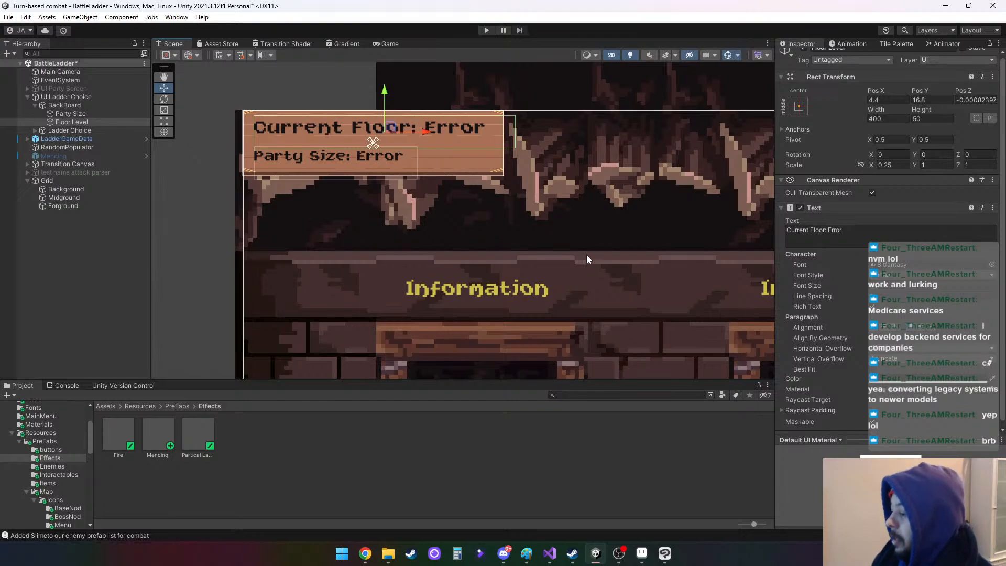
# Save the BattleLadder scene
pyautogui.scroll(-2, 586, 254)
pyautogui.moveTo(599, 253); pyautogui.dragTo(435, 139, button='middle')
pyautogui.scroll(-4, 449, 167)
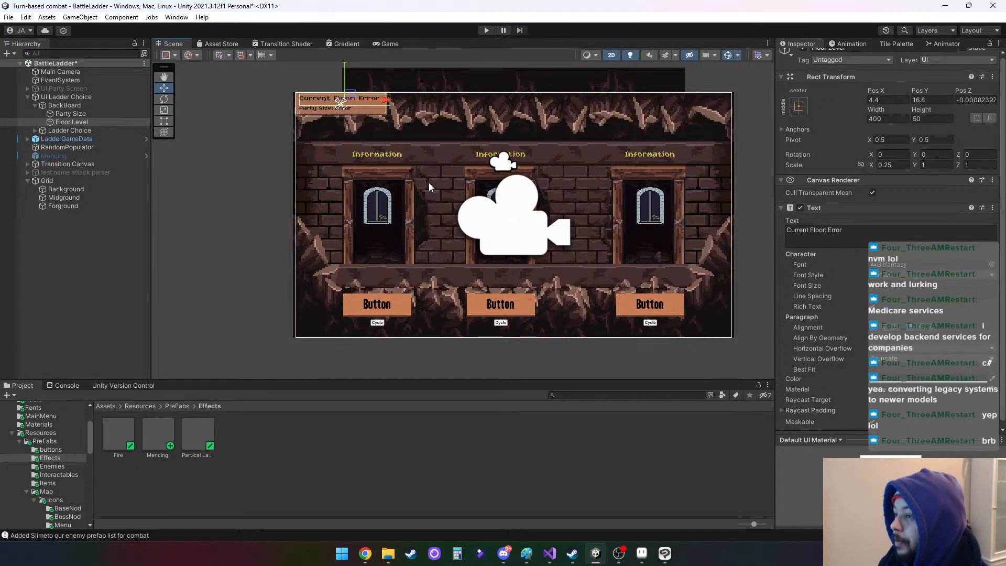
pyautogui.click(9, 17)
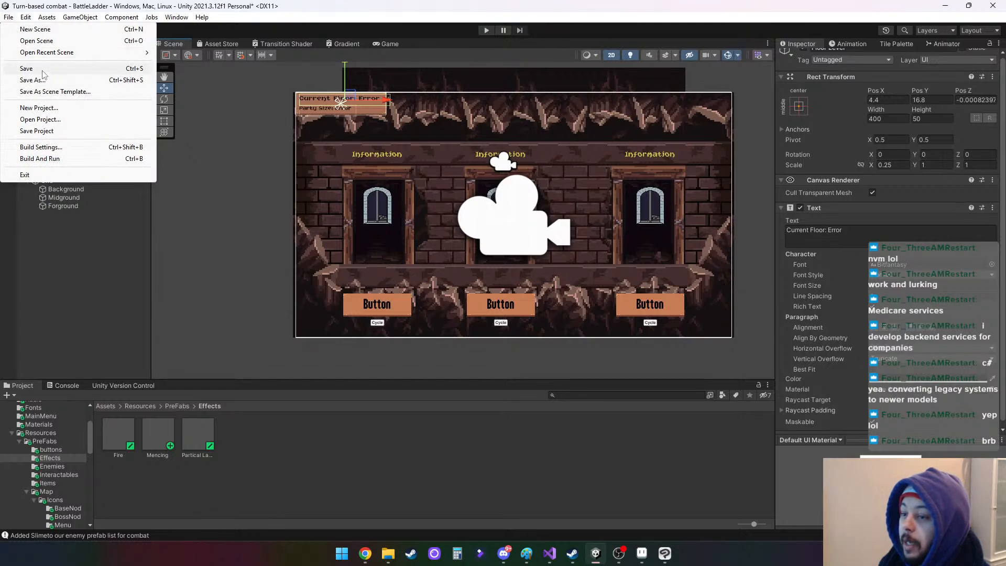
pyautogui.click(42, 69)
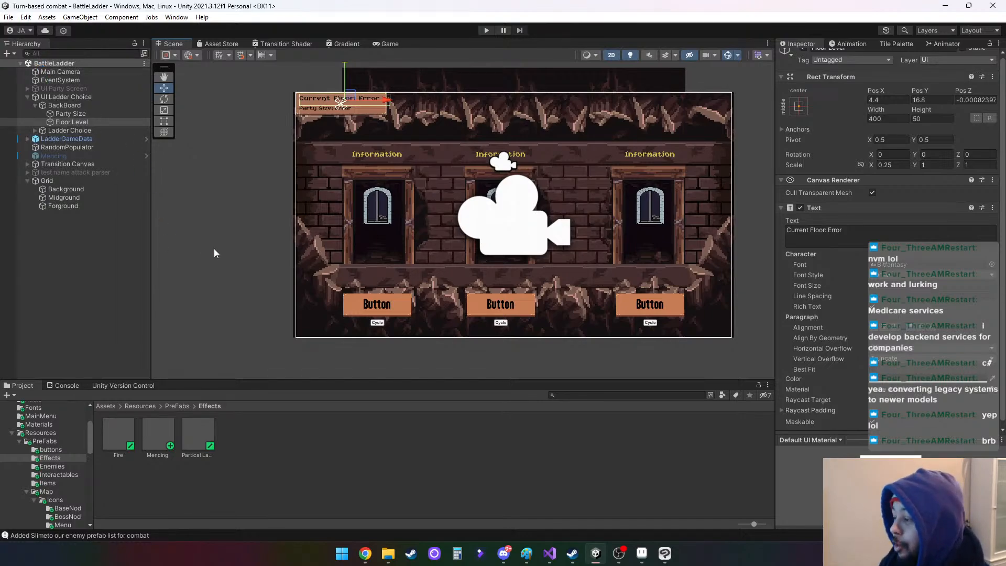
# Switch the Grid object off and back on to check its artwork, and show its child layers
pyautogui.click(28, 181)
pyautogui.click(71, 179)
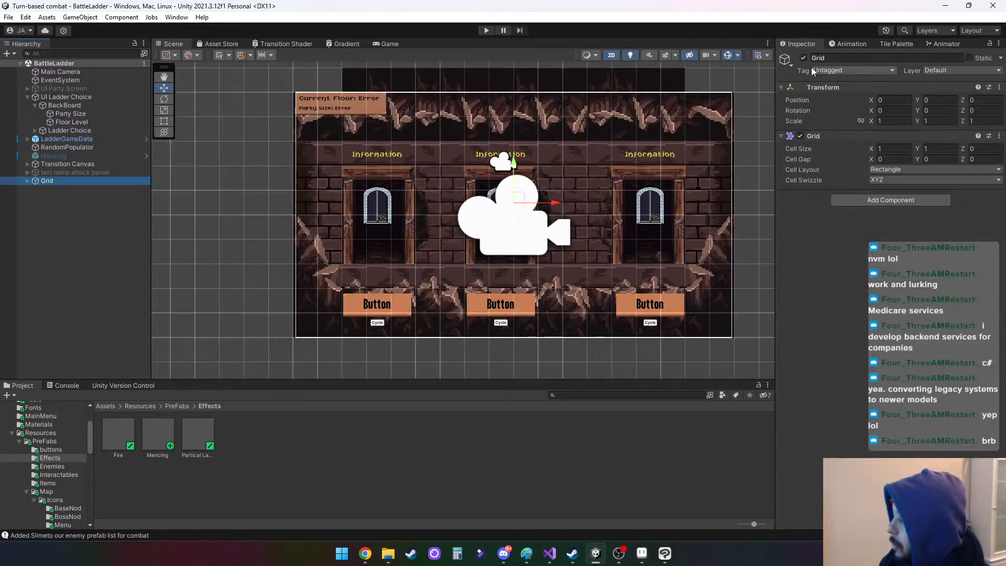
pyautogui.click(804, 58)
pyautogui.click(804, 57)
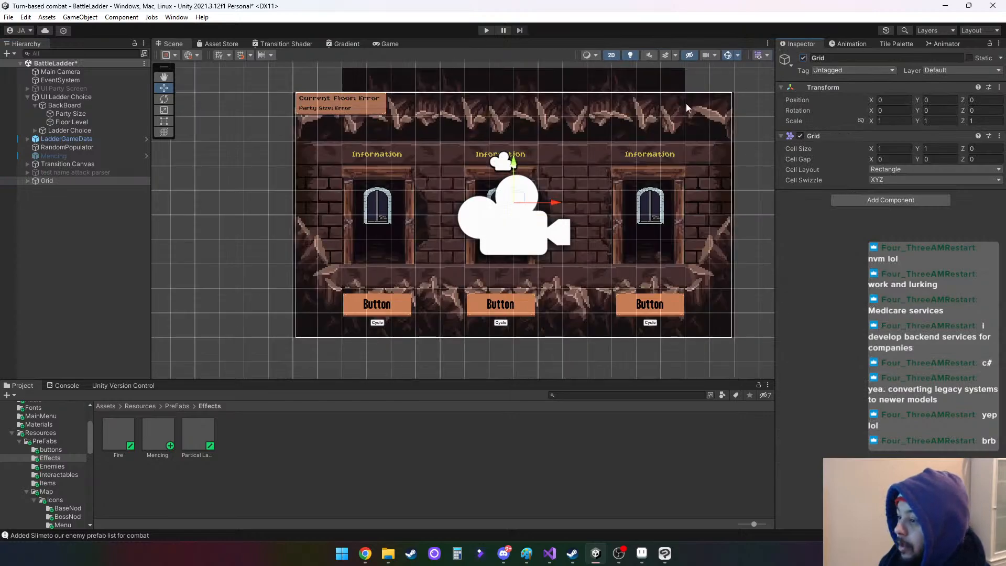
pyautogui.click(25, 181)
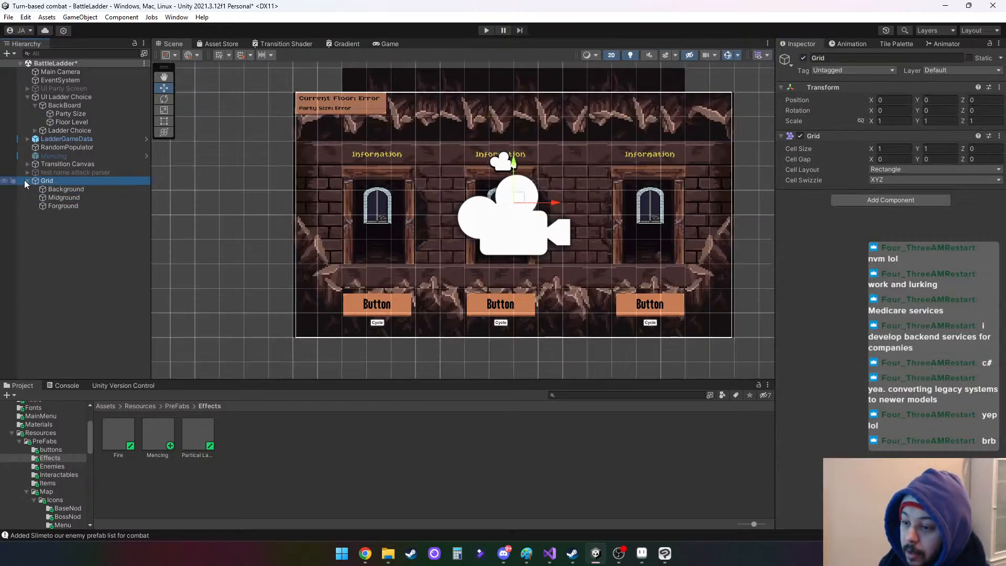
# Rename the Grid object to GridCaves
pyautogui.click(60, 180)
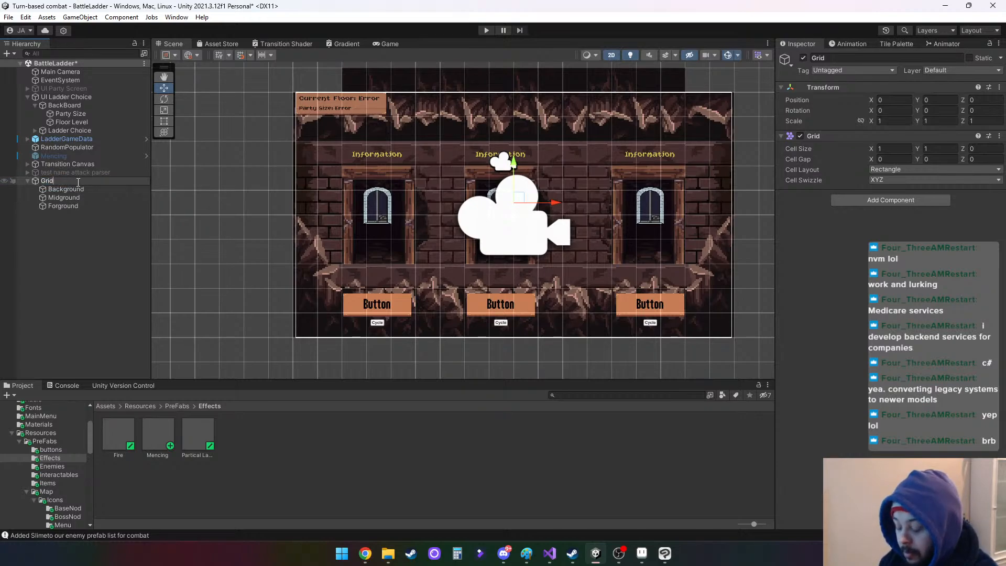
pyautogui.write('Caves')
pyautogui.click(105, 241)
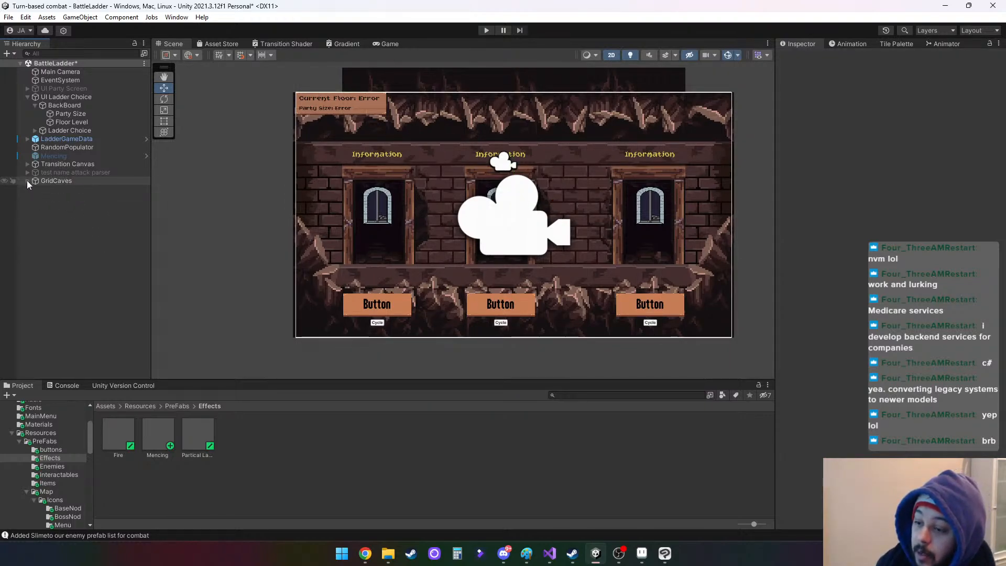
# Duplicate the GridCaves object with its layers and deactivate the original
pyautogui.rightClick(46, 180)
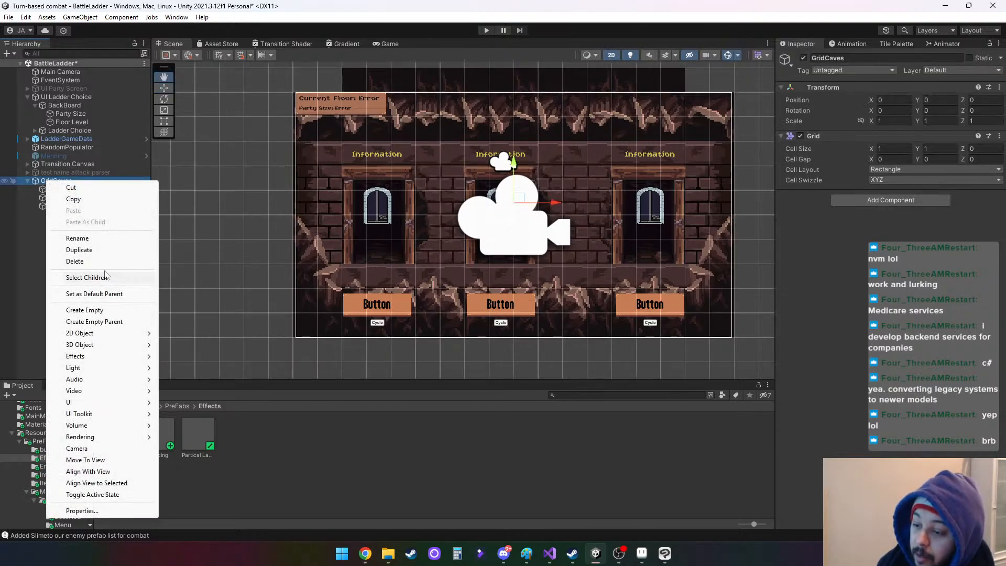
pyautogui.click(105, 251)
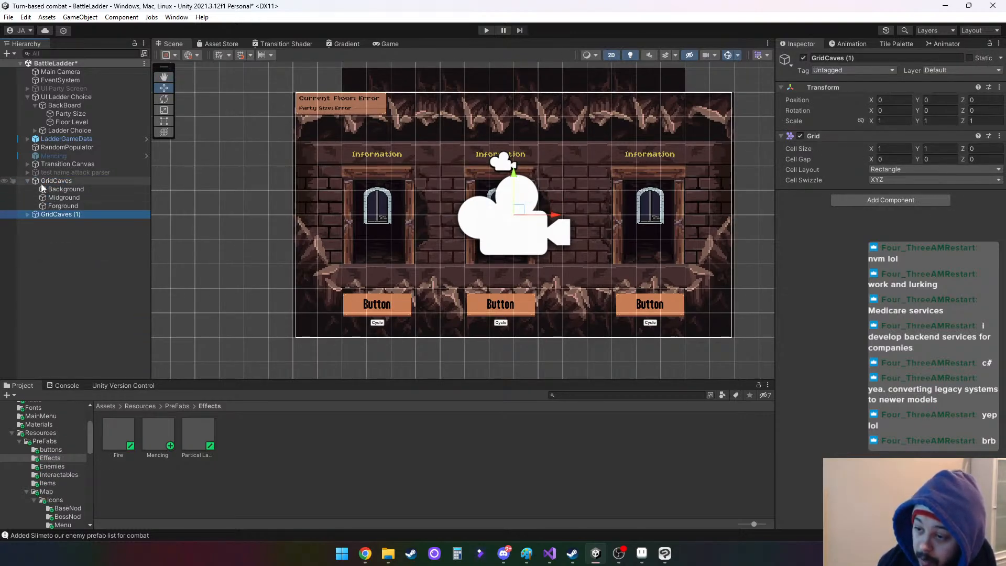
pyautogui.click(27, 181)
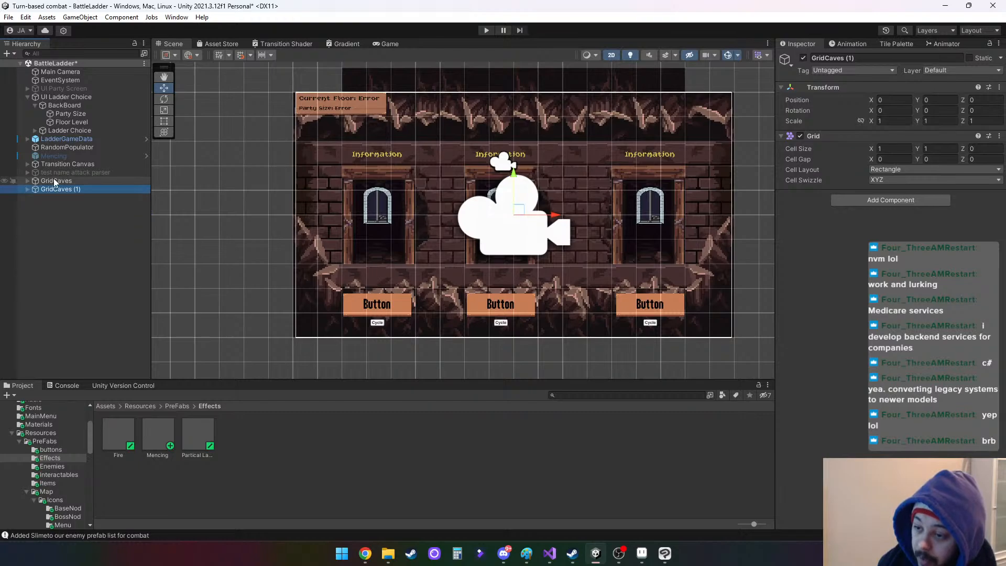
pyautogui.click(53, 181)
pyautogui.click(804, 58)
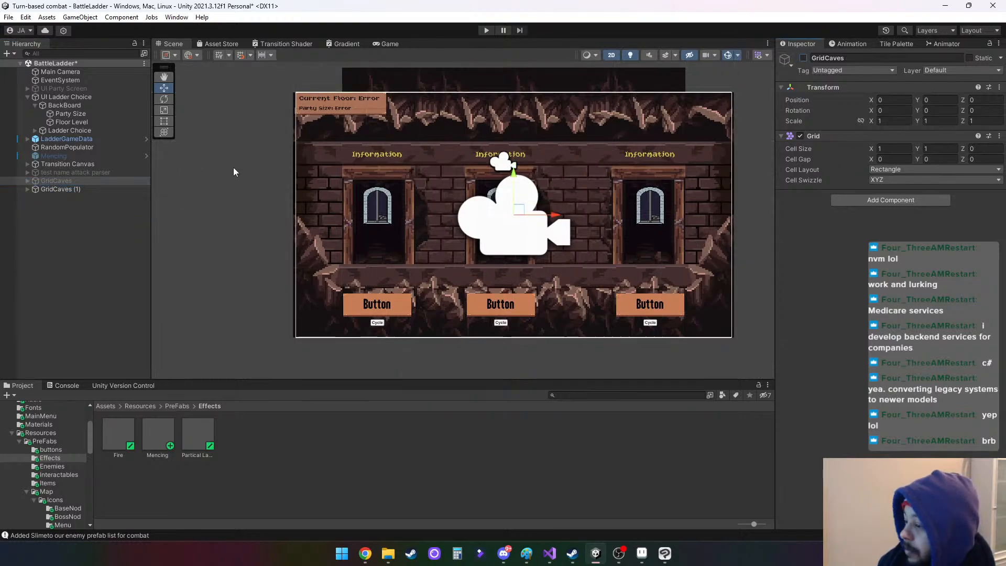
# Rename the duplicated grid to GridLowerDungeon
pyautogui.click(62, 189)
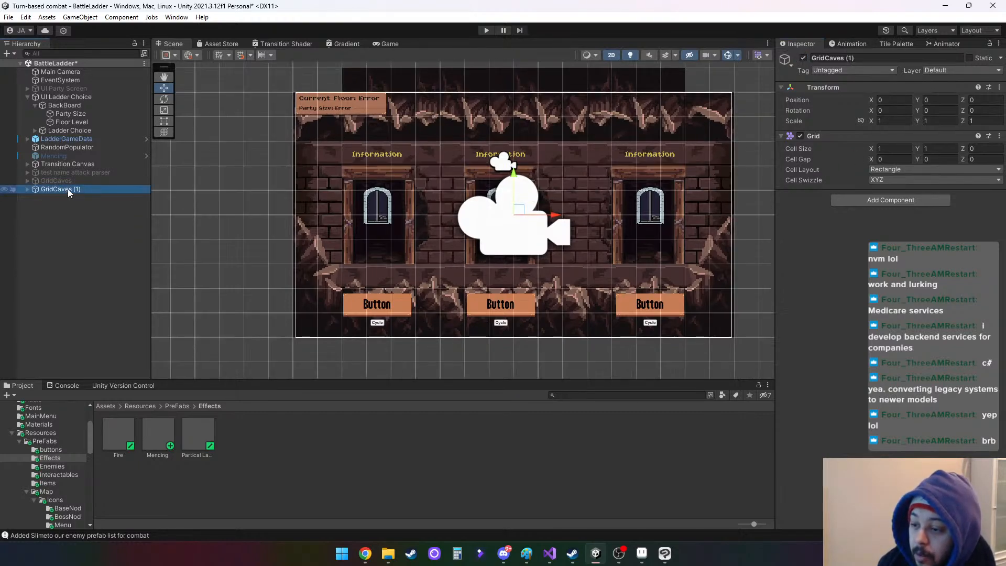
pyautogui.click(68, 189)
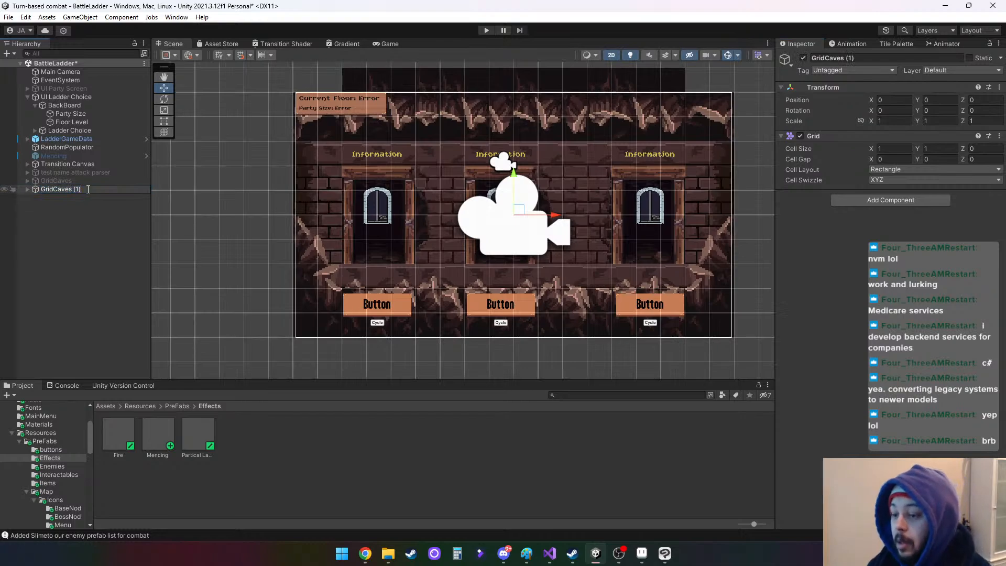
pyautogui.press('BackSpace')
pyautogui.press('BackSpace')
pyautogui.press('BackSpace')
pyautogui.press('BackSpace')
pyautogui.press('BackSpace')
pyautogui.press('BackSpace')
pyautogui.press('BackSpace')
pyautogui.press('BackSpace')
pyautogui.press('BackSpace')
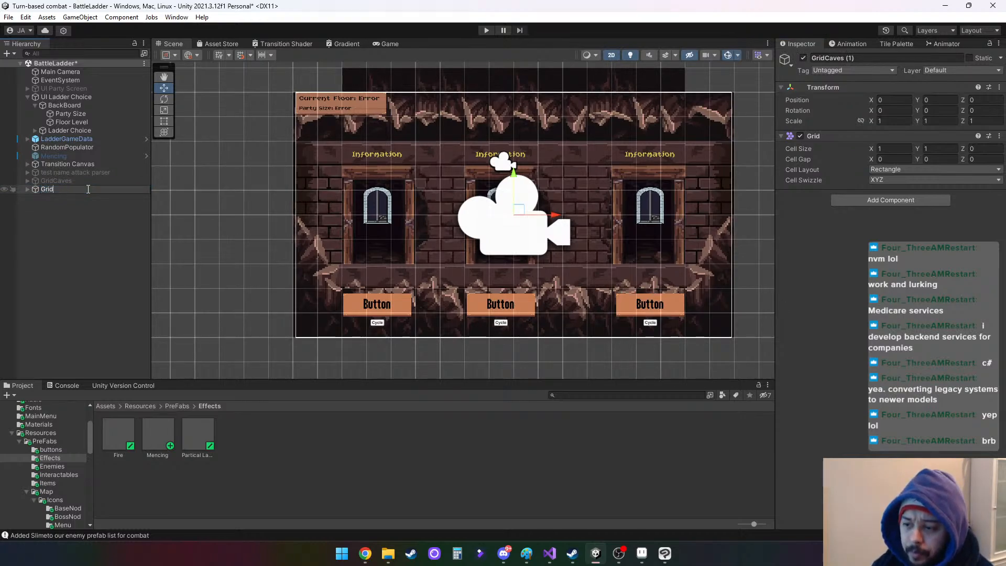
pyautogui.write('Lover')
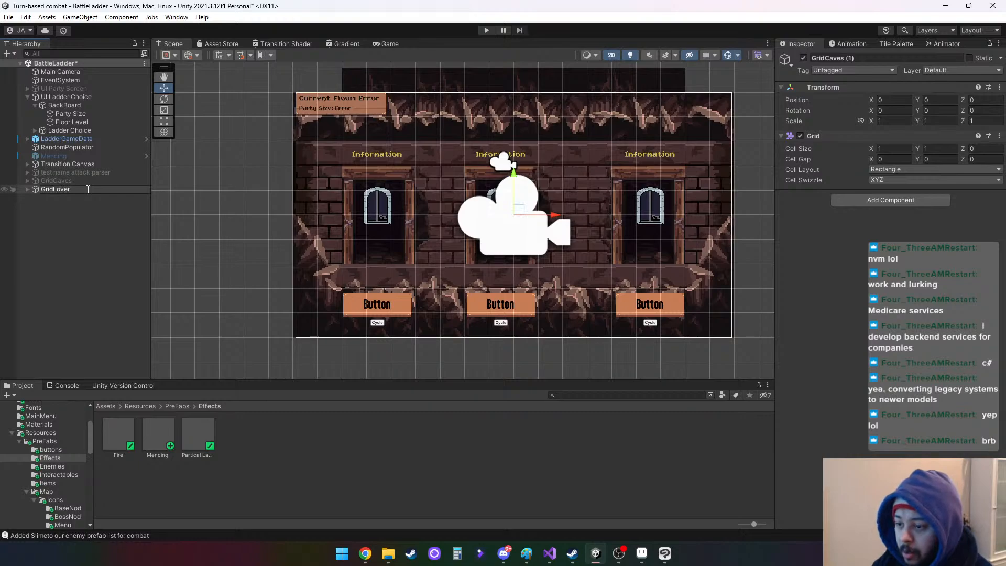
pyautogui.press('BackSpace')
pyautogui.press('BackSpace')
pyautogui.press('BackSpace')
pyautogui.write('wer')
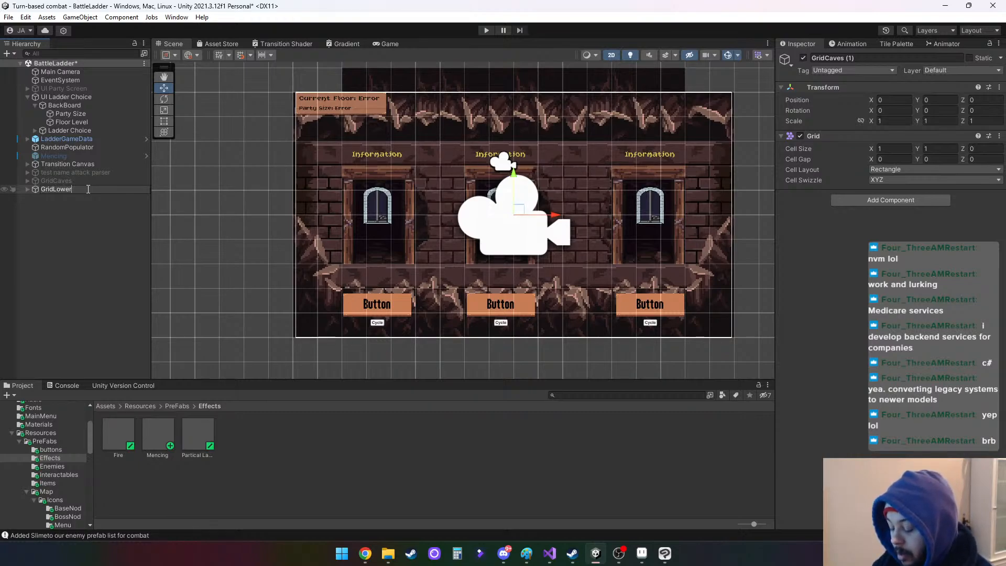
pyautogui.write('Dung')
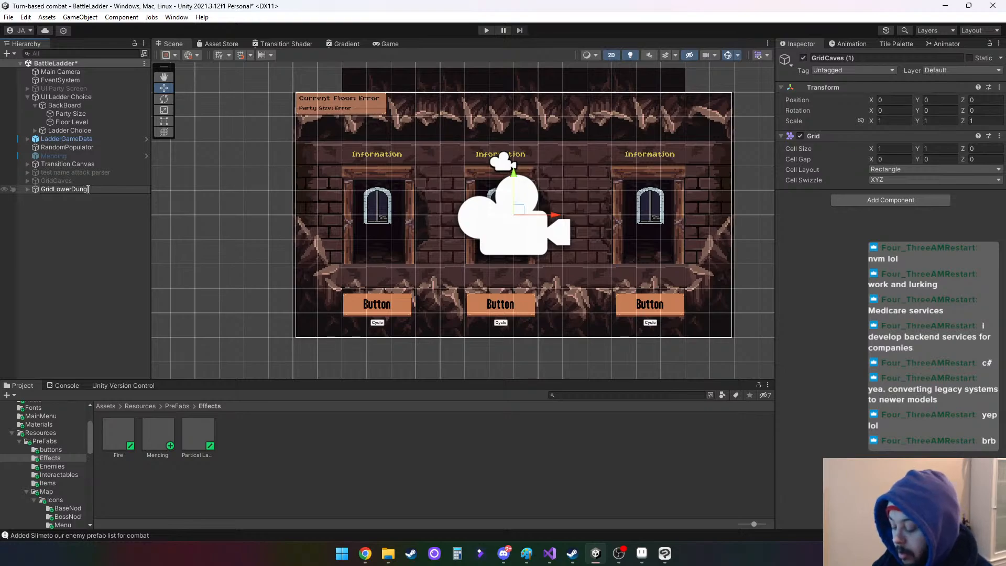
pyautogui.write('eon')
pyautogui.press('Return')
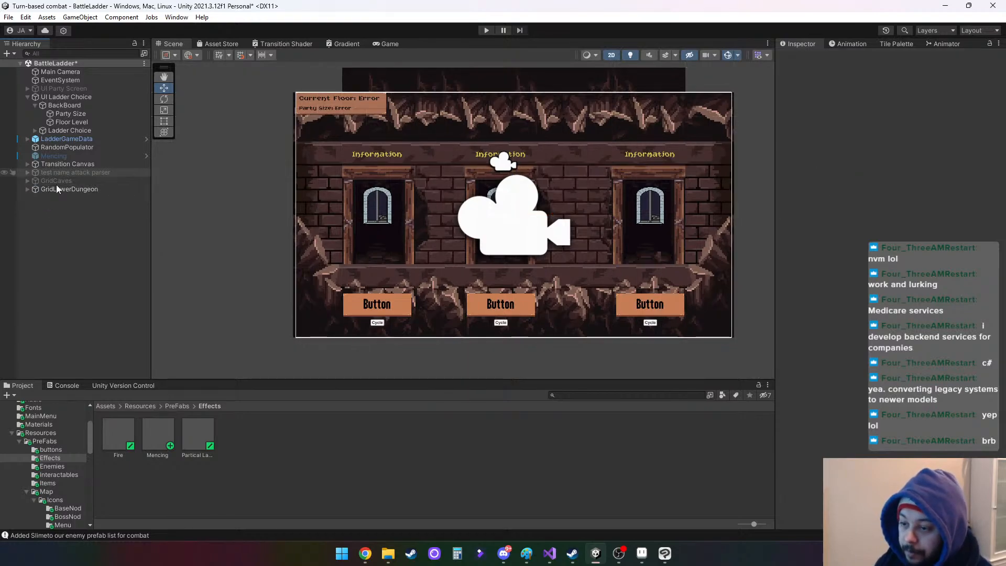
# Show GridLowerDungeon's layers and make its Forground tilemap the target for painting from the Caves palette
pyautogui.click(37, 189)
pyautogui.click(27, 189)
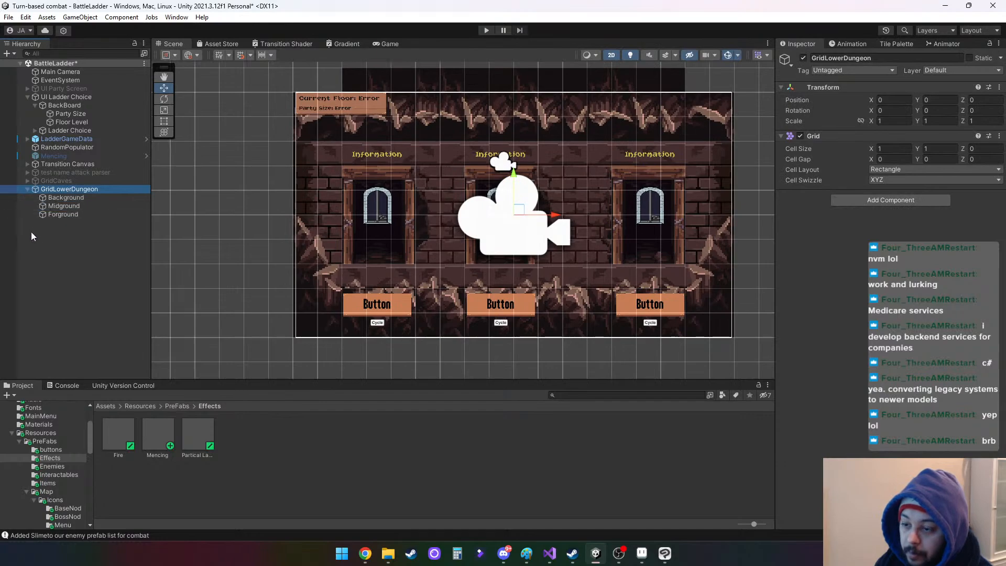
pyautogui.click(75, 216)
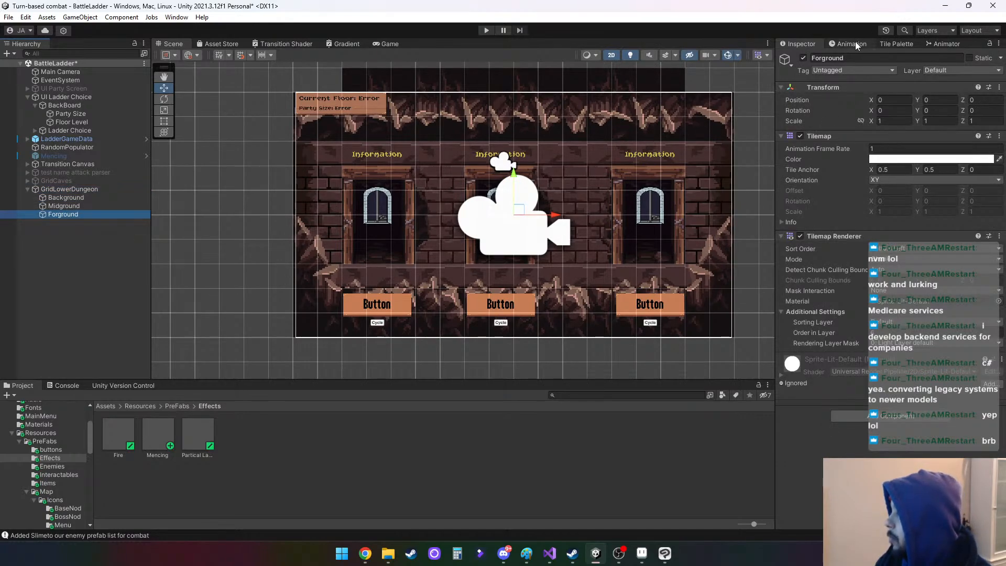
pyautogui.click(897, 43)
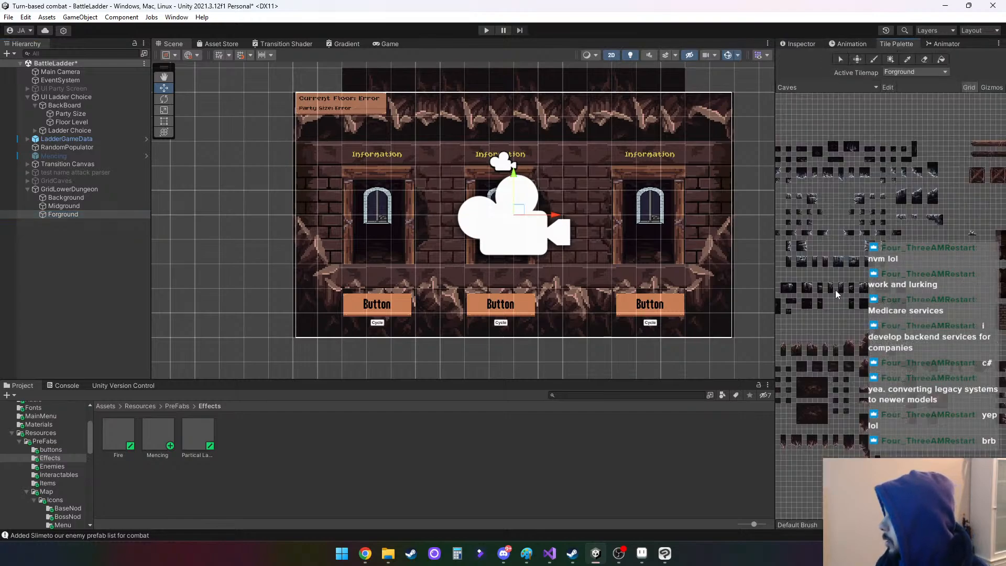
# Paint blue-grey cliff tiles from the Caves palette over the brown rocks at the middle of the scene's floor edge
pyautogui.moveTo(836, 291); pyautogui.dragTo(851, 167, button='middle')
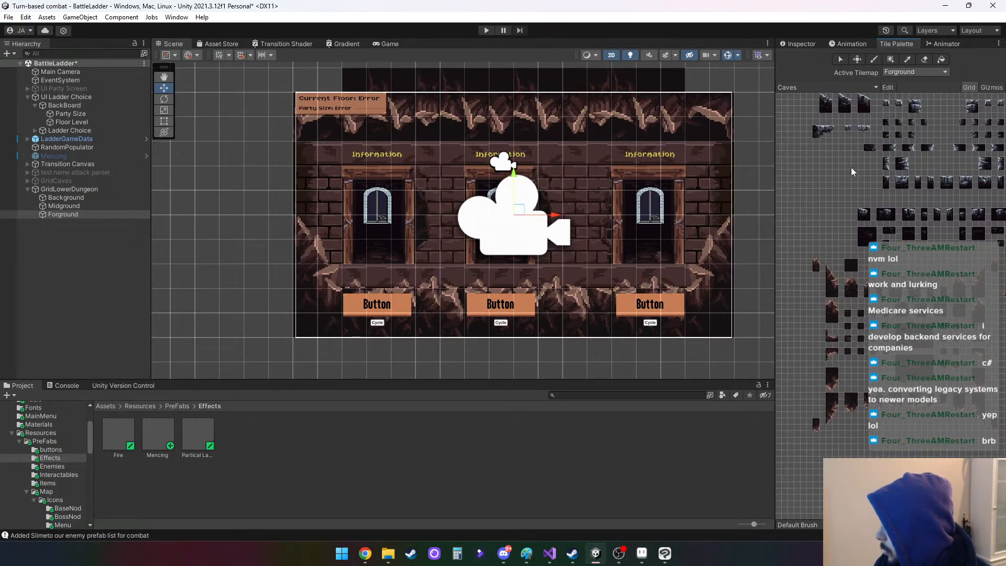
pyautogui.moveTo(924, 206); pyautogui.dragTo(876, 206, button='middle')
pyautogui.scroll(1, 876, 205)
pyautogui.moveTo(897, 171); pyautogui.dragTo(754, 224, button='middle')
pyautogui.scroll(2, 874, 303)
pyautogui.scroll(2, 874, 304)
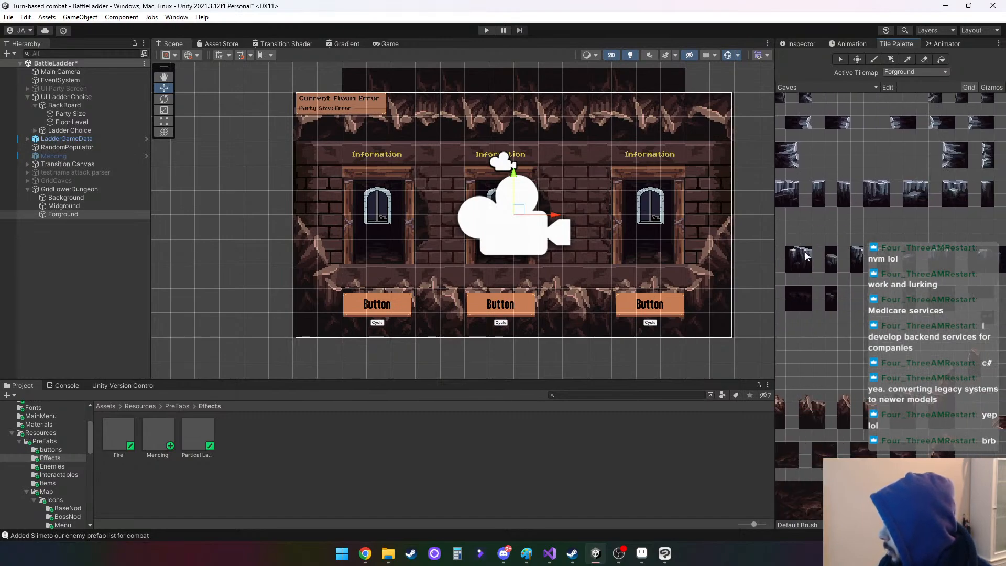
pyautogui.moveTo(834, 224); pyautogui.dragTo(870, 222, button='middle')
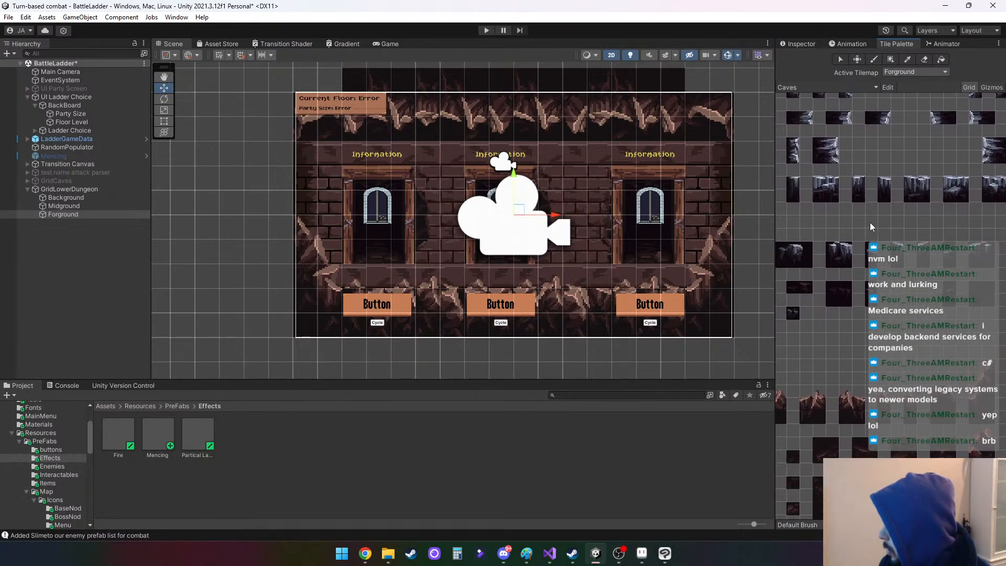
pyautogui.click(835, 251)
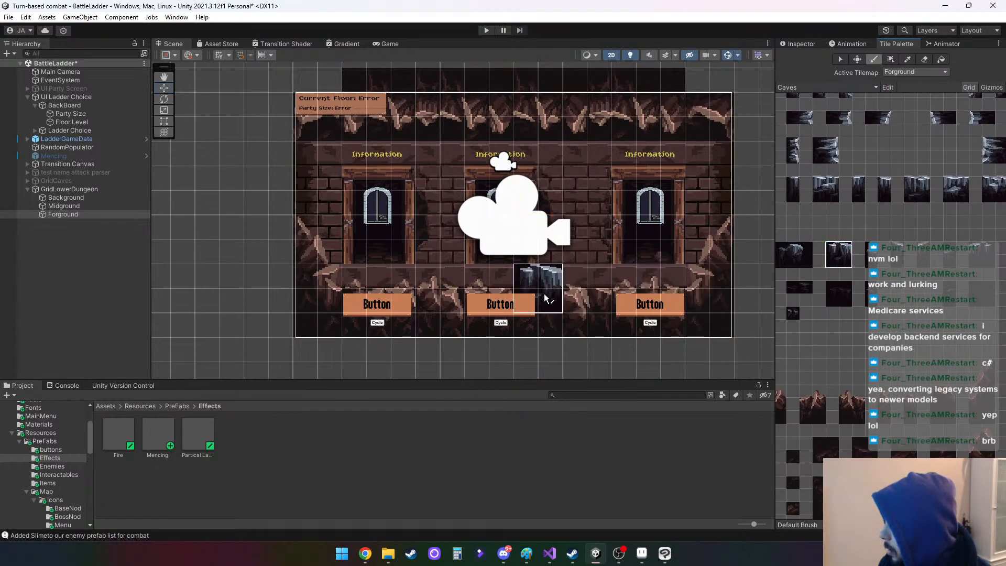
pyautogui.click(468, 327)
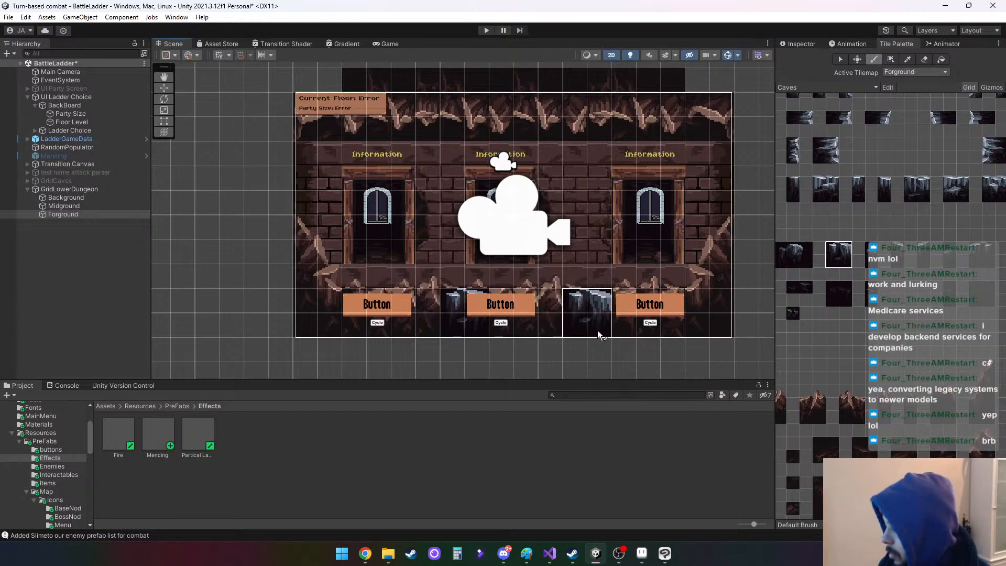
pyautogui.press('i')
pyautogui.click(897, 257)
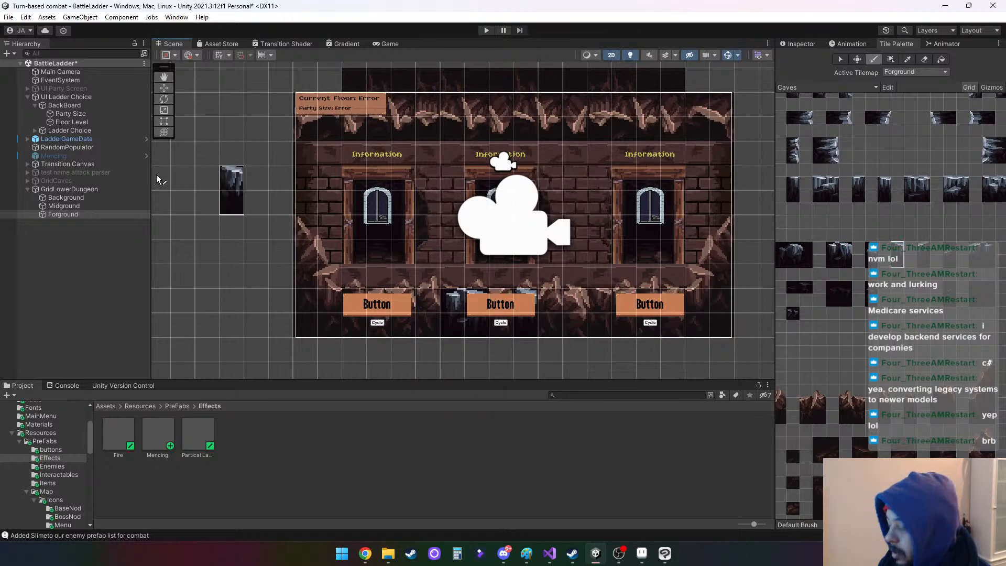
# Collapse the UI Ladder Choice object's children and deactivate the object
pyautogui.click(64, 97)
pyautogui.click(28, 97)
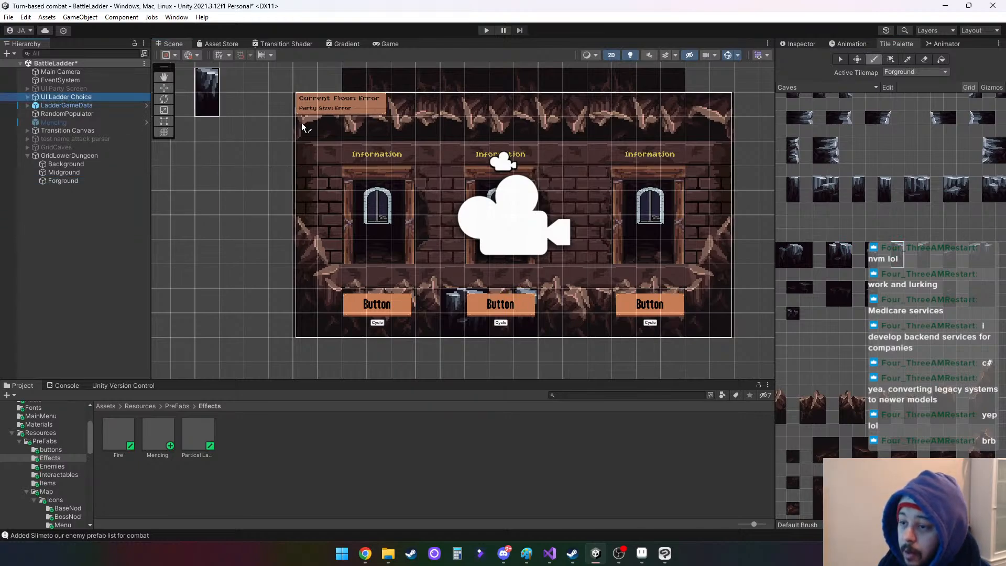
pyautogui.click(802, 42)
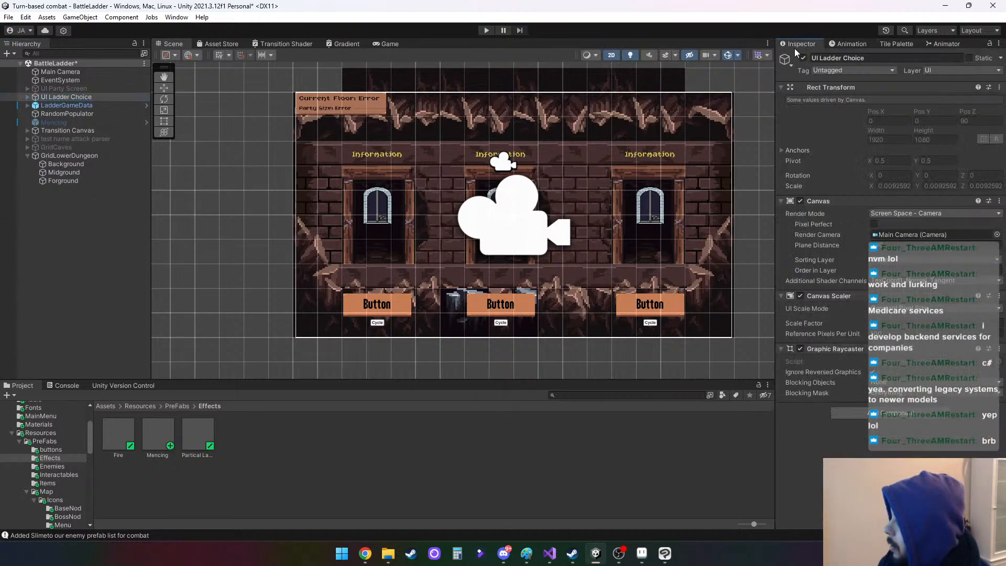
pyautogui.click(803, 58)
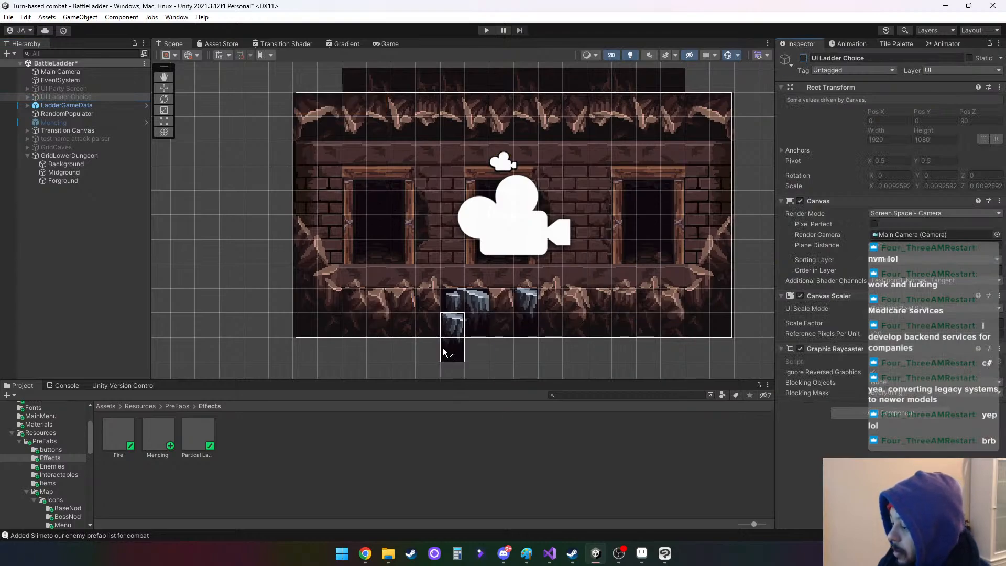
# Paint the wider blue-grey cliff tile on the Forground layer into the middle floor gap and below the right-hand doorway
pyautogui.click(63, 181)
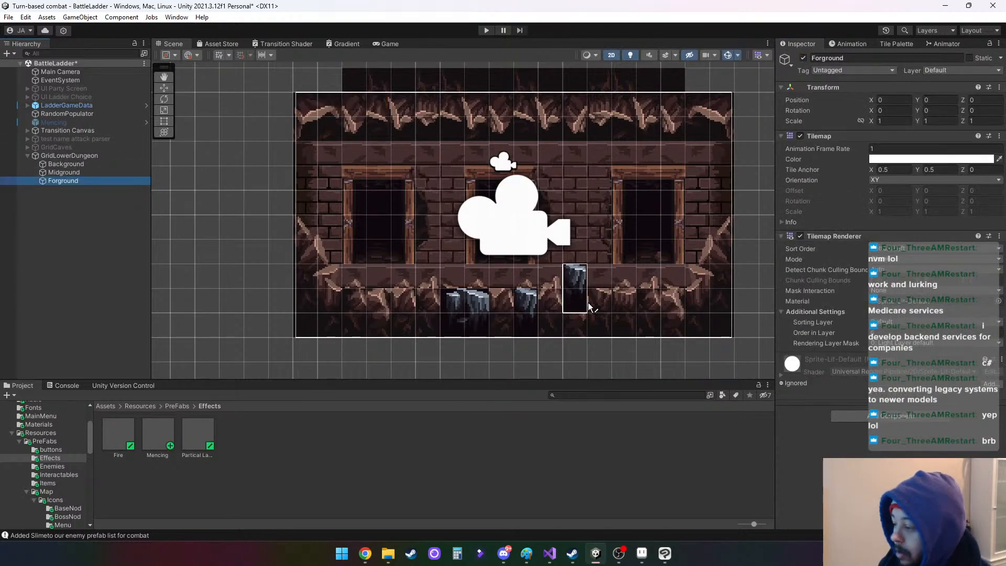
pyautogui.click(895, 46)
pyautogui.moveTo(834, 333); pyautogui.dragTo(804, 337, button='middle')
pyautogui.scroll(-4, 868, 330)
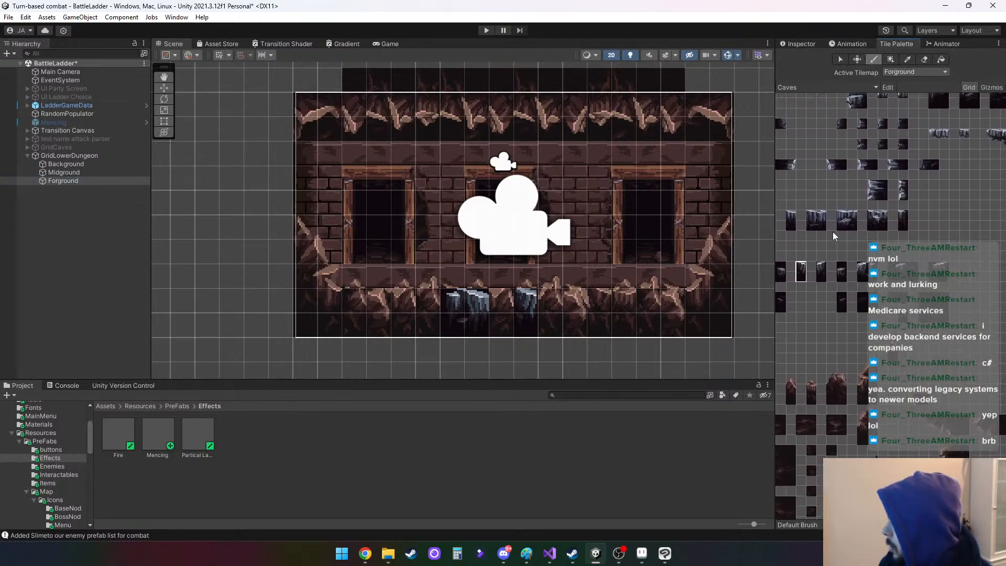
pyautogui.moveTo(823, 241); pyautogui.dragTo(889, 252, button='middle')
pyautogui.moveTo(875, 226); pyautogui.dragTo(886, 240)
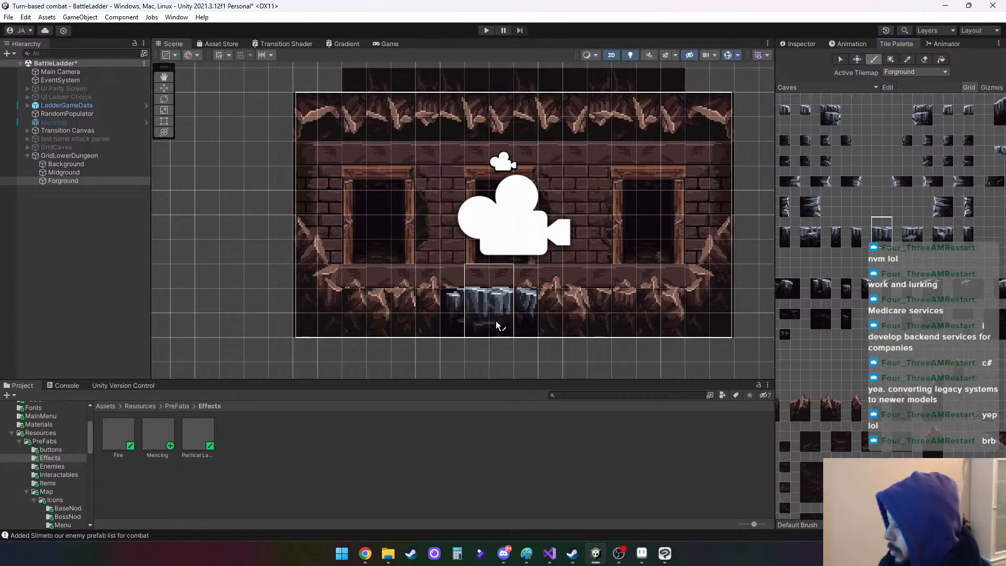
pyautogui.click(505, 325)
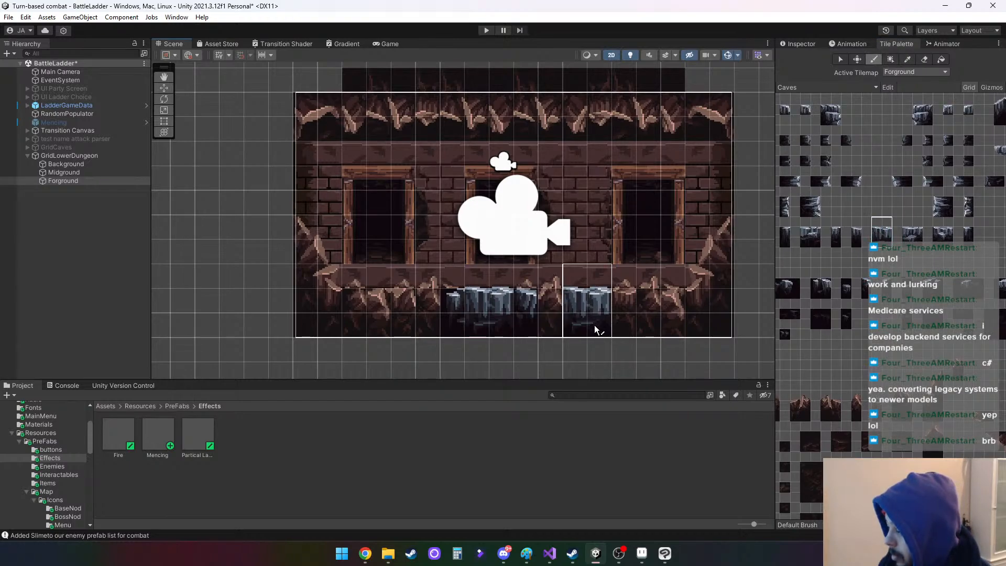
pyautogui.click(648, 329)
# Paint sloped blue-grey cliff tiles in the lower-right and lower-left corners of the scene, rising toward the outer edges
pyautogui.moveTo(914, 239); pyautogui.dragTo(785, 253, button='middle')
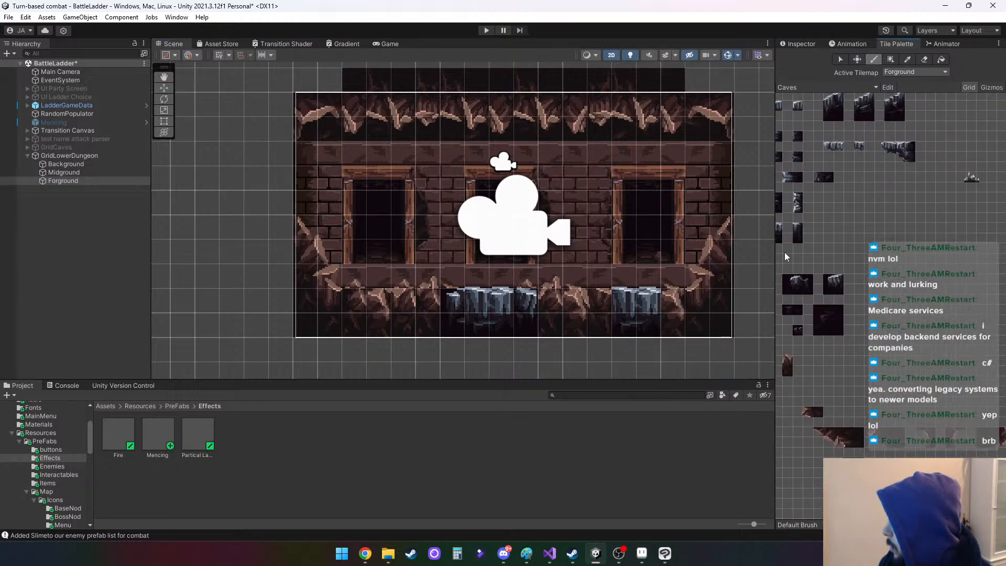
pyautogui.scroll(-3, 845, 249)
pyautogui.moveTo(845, 212); pyautogui.dragTo(921, 295, button='middle')
pyautogui.moveTo(923, 208); pyautogui.dragTo(931, 229)
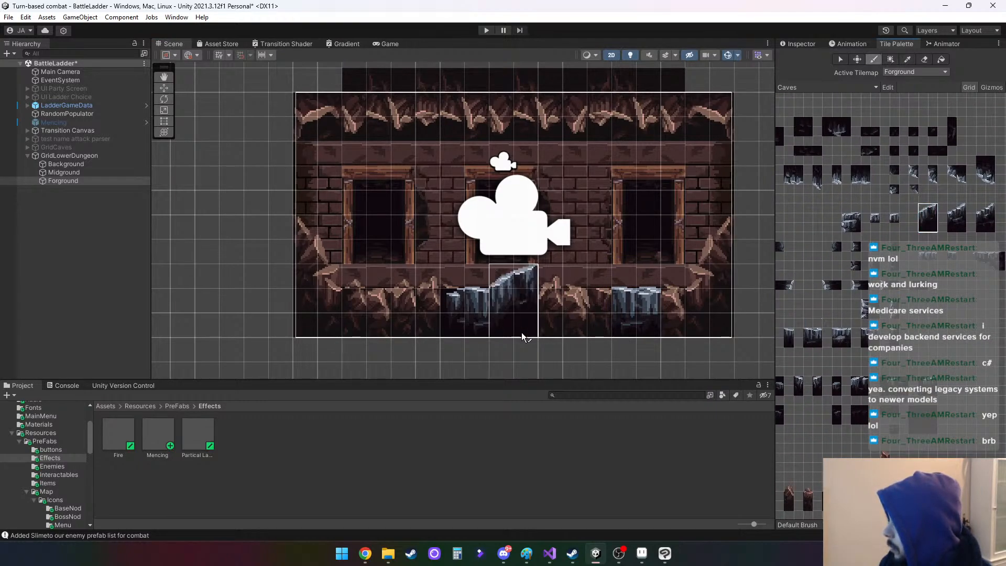
pyautogui.click(717, 324)
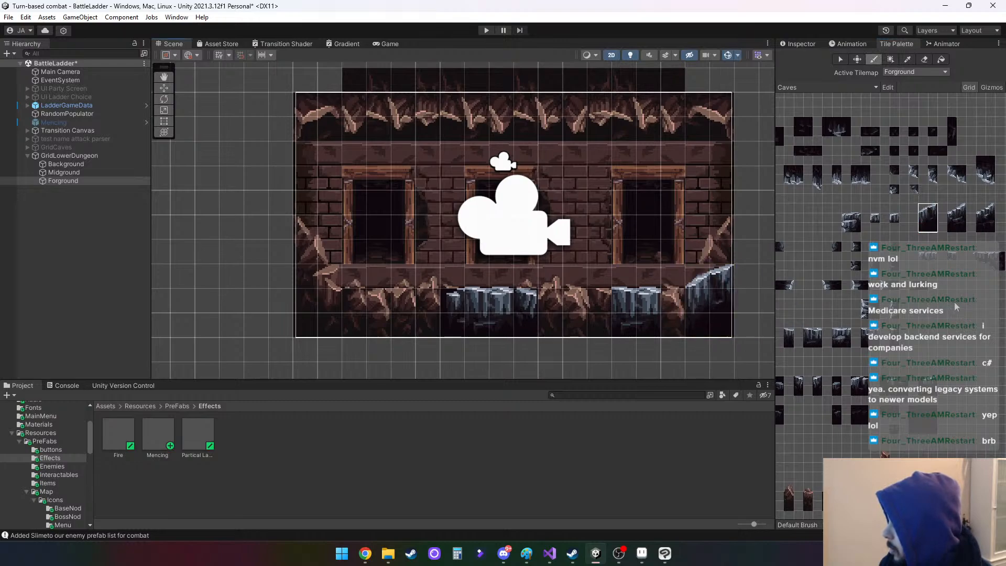
pyautogui.moveTo(940, 303); pyautogui.dragTo(883, 287, button='middle')
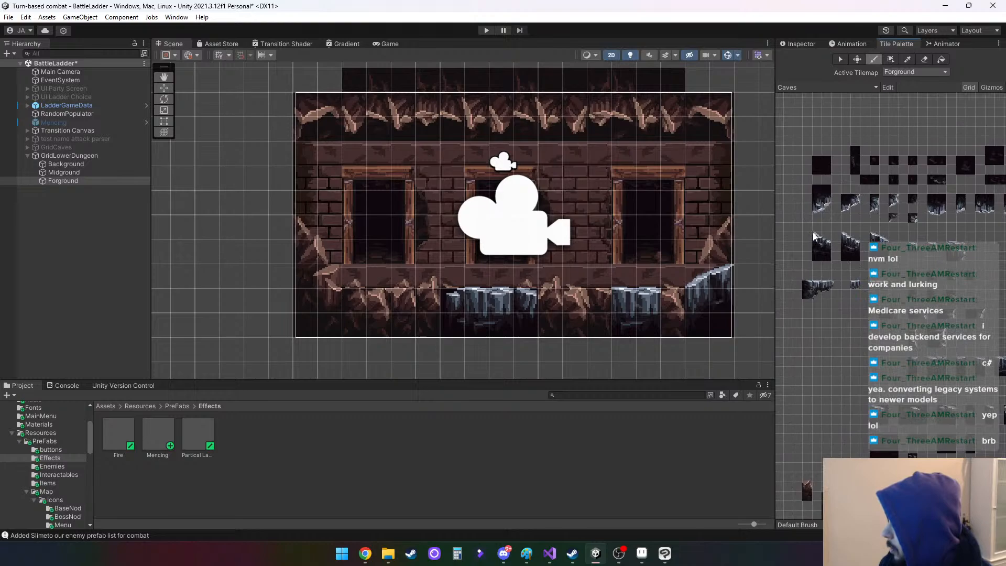
pyautogui.click(822, 243)
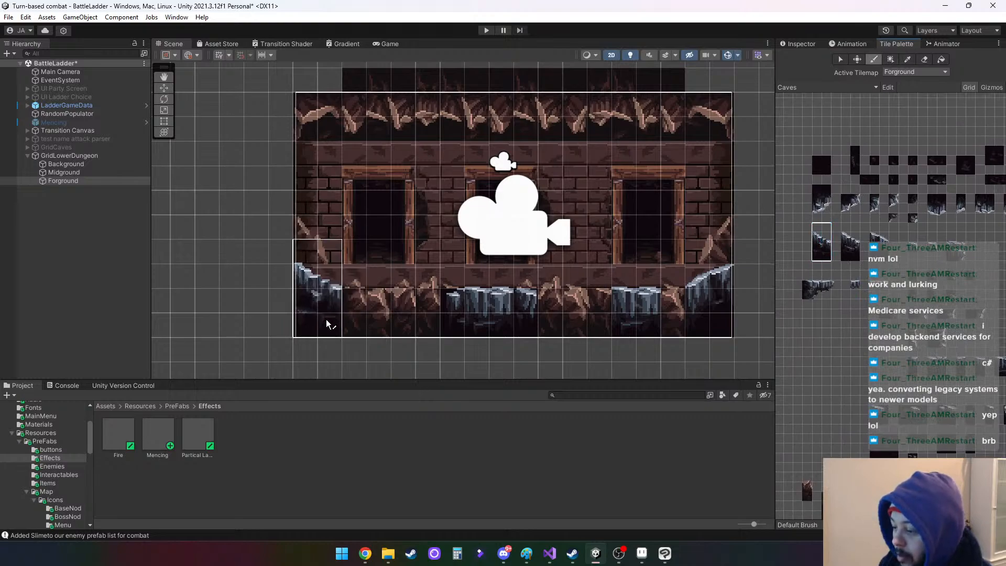
# Cover the scene's upper-left corner with the large hanging blue-grey rock piece and a diagonal rock tile beneath it
pyautogui.moveTo(863, 318); pyautogui.dragTo(856, 320, button='middle')
pyautogui.moveTo(801, 287); pyautogui.dragTo(829, 303)
pyautogui.click(382, 140)
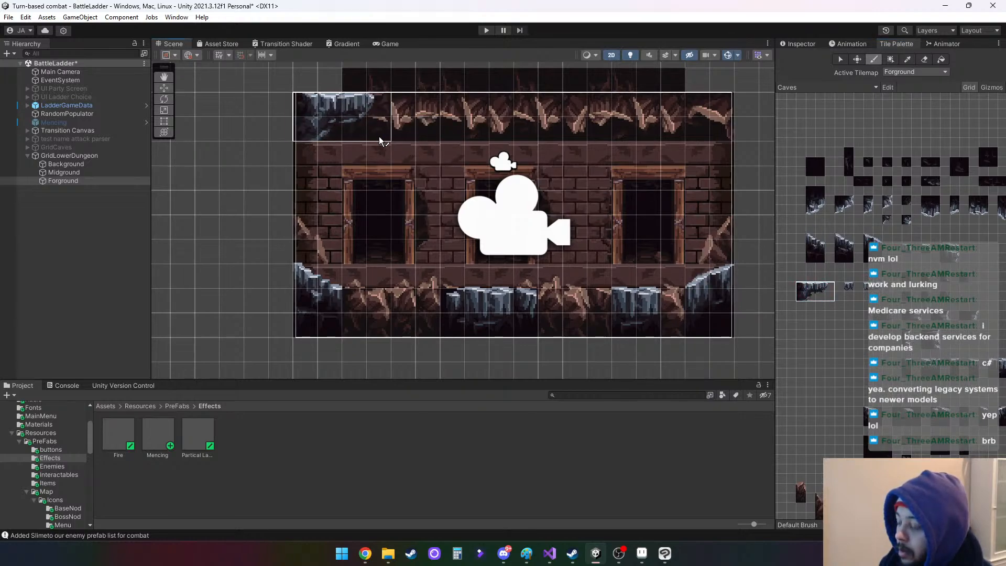
pyautogui.click(850, 288)
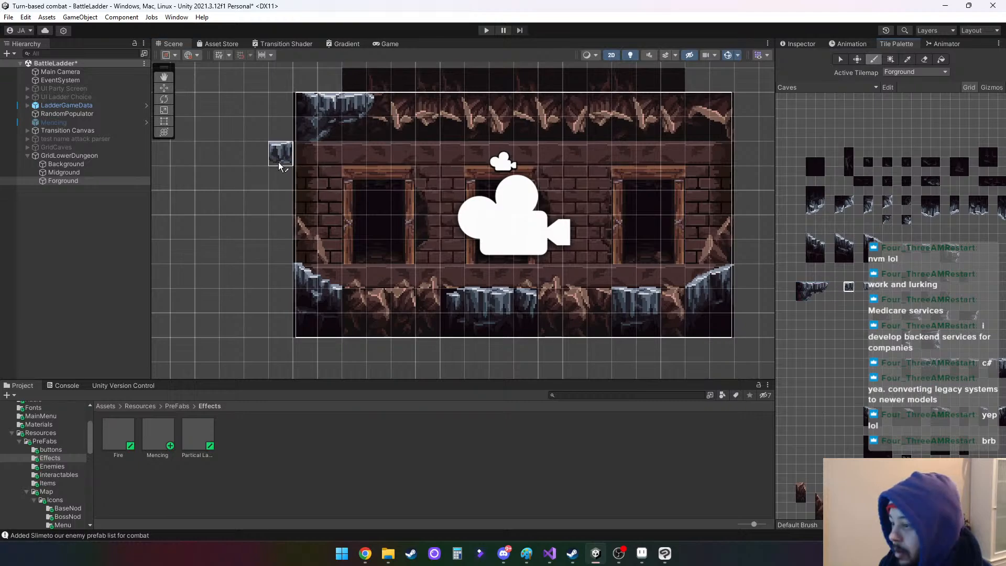
pyautogui.click(886, 220)
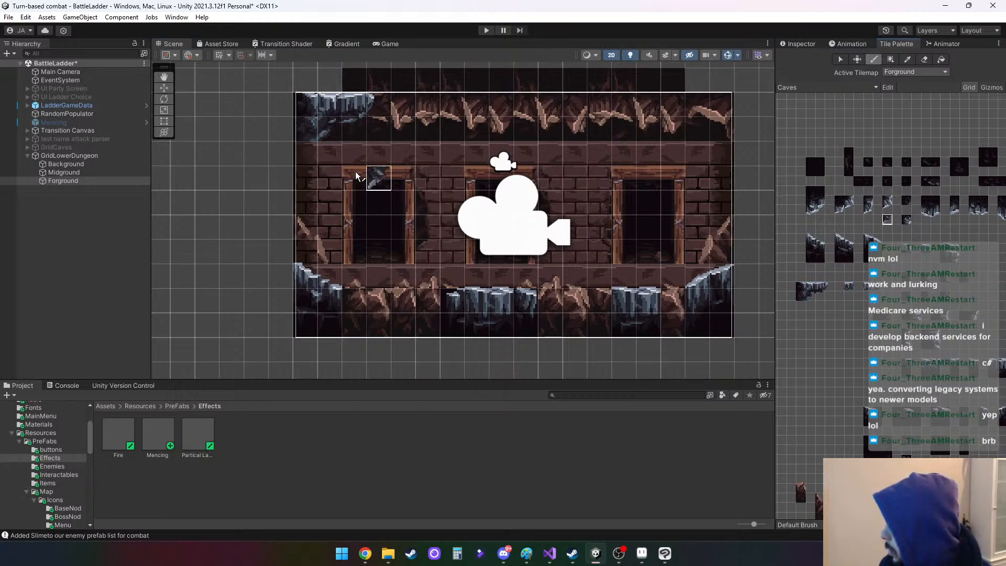
pyautogui.click(307, 153)
# Extend the floor edge from the lower-left slope with blue-grey rock and a two-by-two ledge tile below the left-hand doorway
pyautogui.moveTo(836, 315); pyautogui.dragTo(774, 320, button='middle')
pyautogui.moveTo(823, 351); pyautogui.dragTo(920, 329, button='middle')
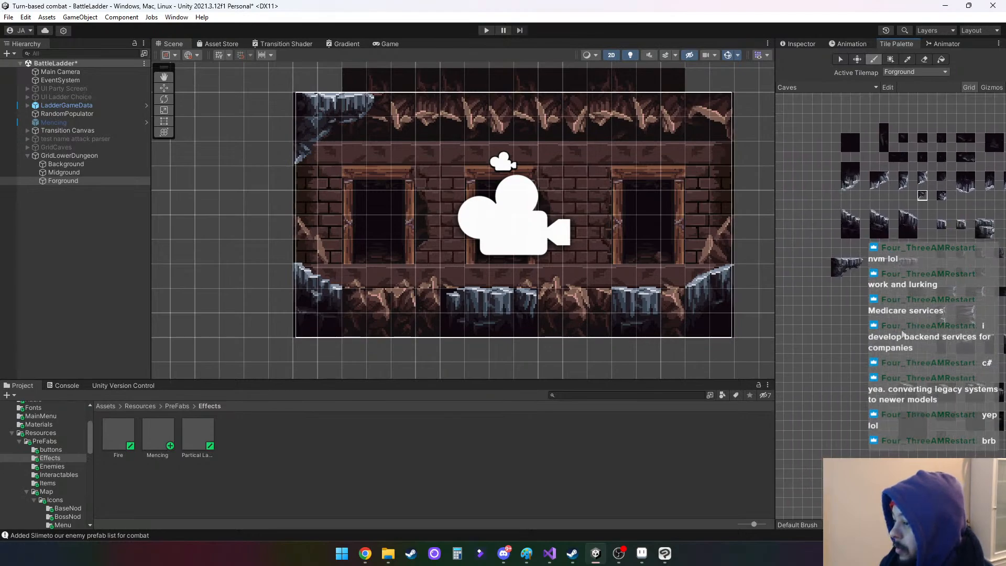
pyautogui.moveTo(835, 299); pyautogui.dragTo(858, 341)
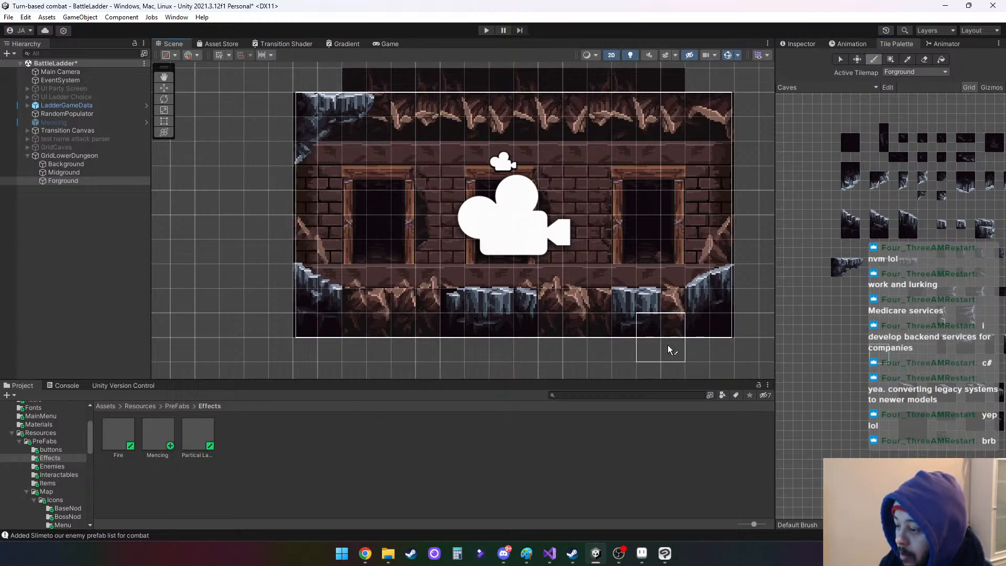
pyautogui.moveTo(894, 343); pyautogui.dragTo(838, 349, button='middle')
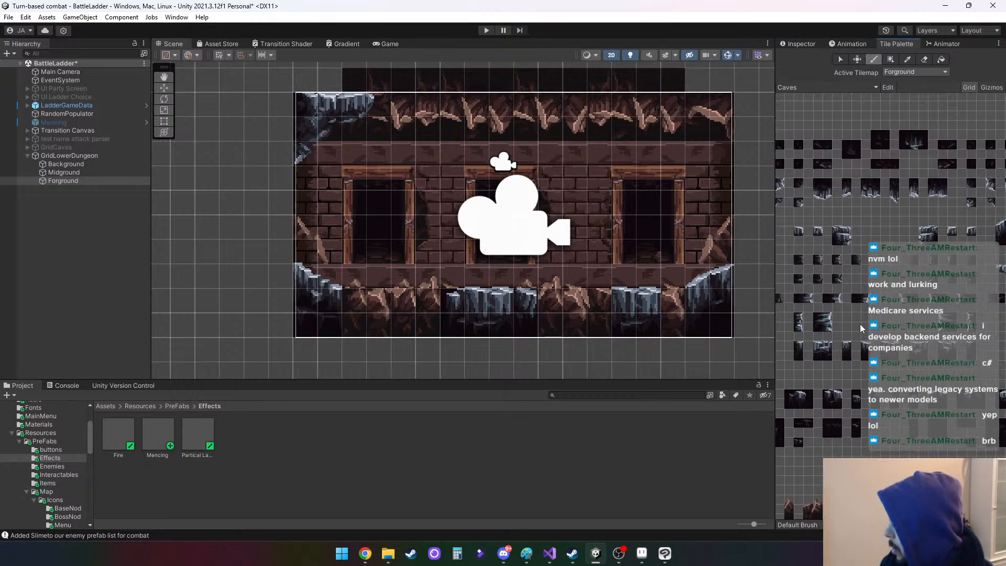
pyautogui.click(837, 232)
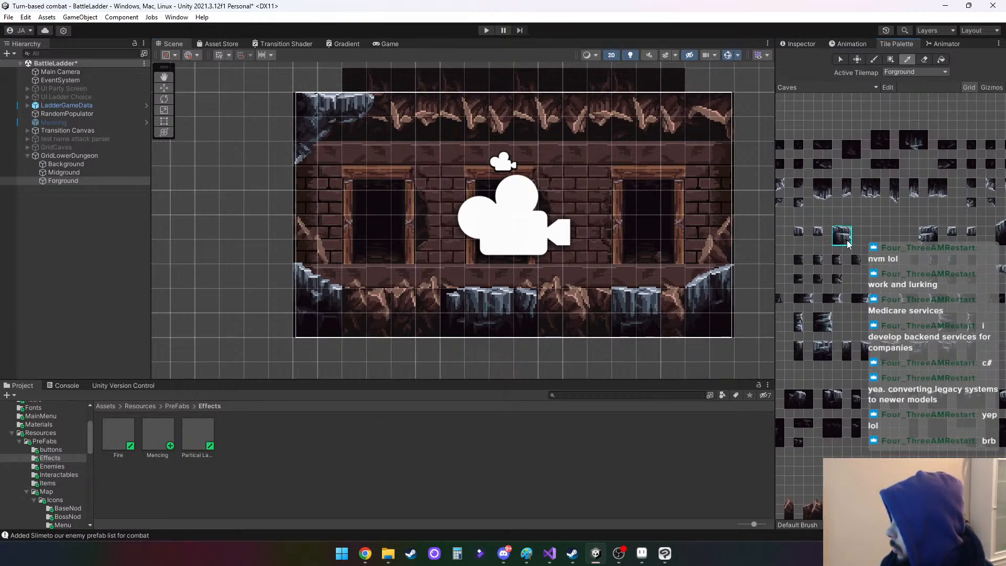
pyautogui.click(402, 313)
pyautogui.click(451, 322)
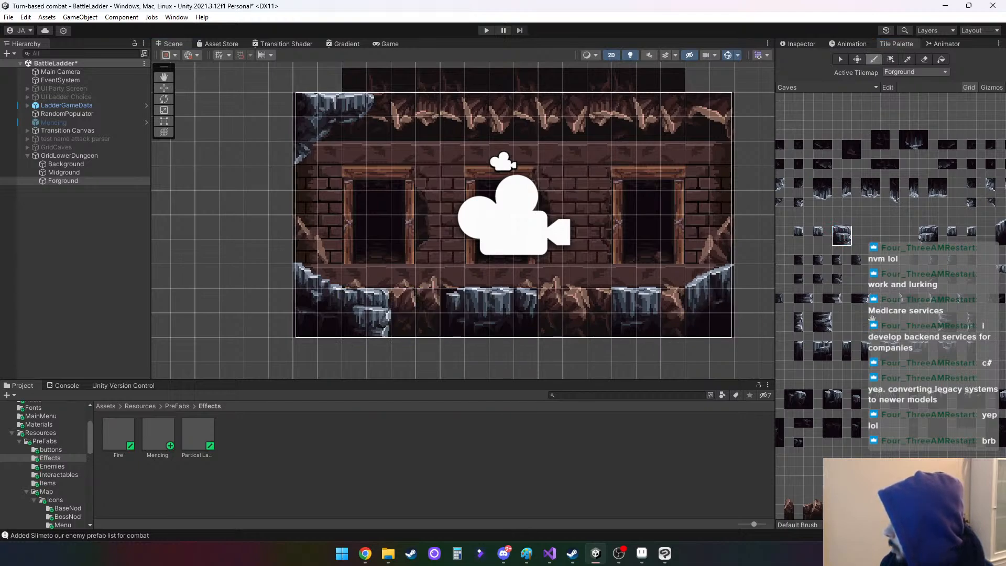
# Paint a two-tile-wide blue-grey rock piece and a separate single rock tile along the ceiling's upper edge
pyautogui.moveTo(872, 318); pyautogui.dragTo(976, 294, button='middle')
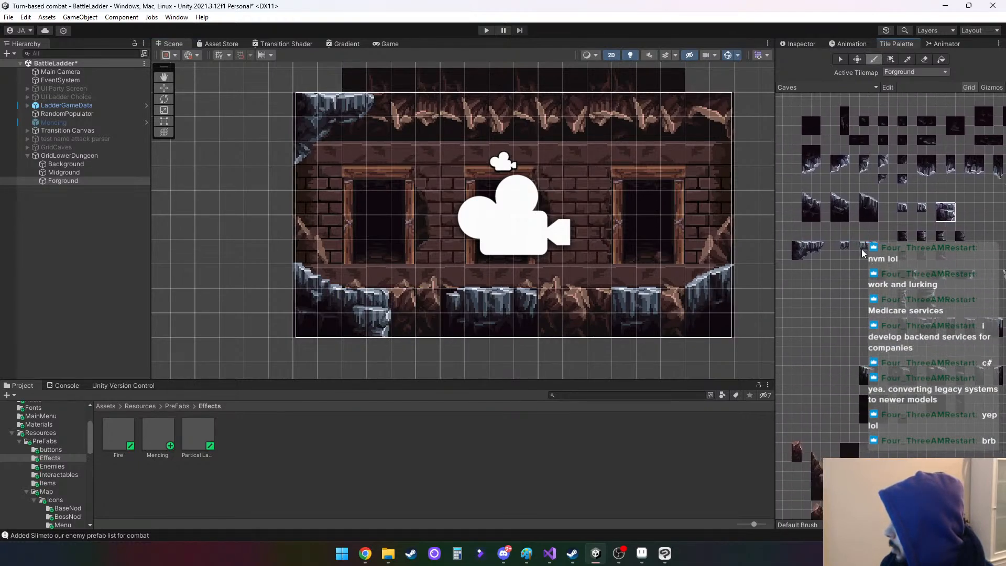
pyautogui.press('i')
pyautogui.moveTo(854, 246); pyautogui.dragTo(876, 250)
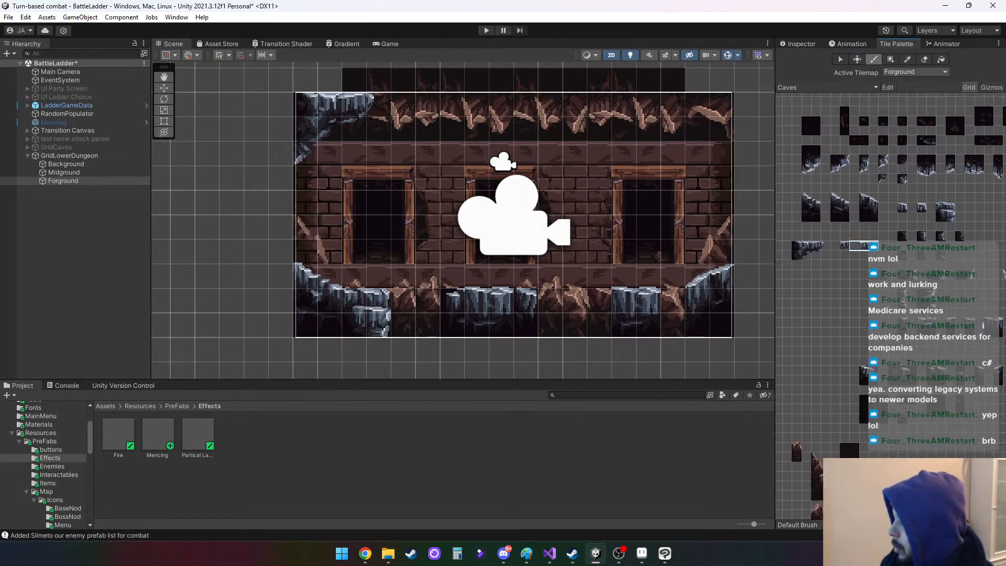
pyautogui.click(439, 104)
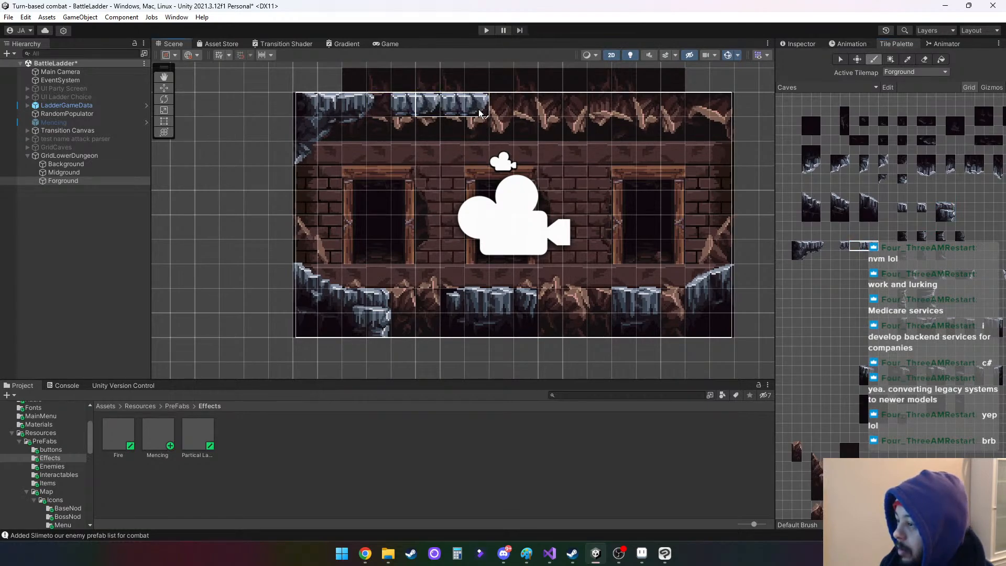
pyautogui.click(845, 246)
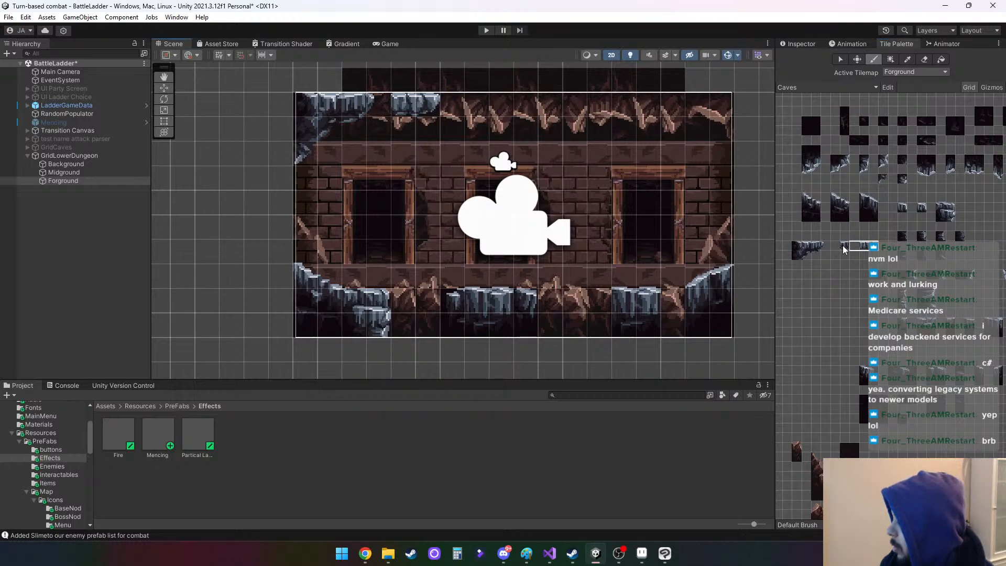
pyautogui.click(477, 105)
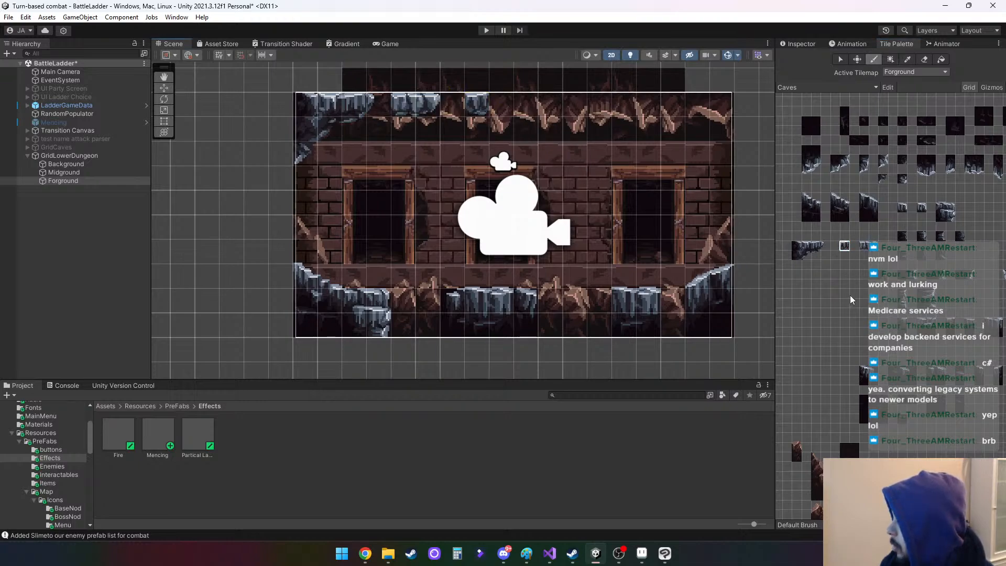
pyautogui.moveTo(843, 294); pyautogui.dragTo(796, 317, button='middle')
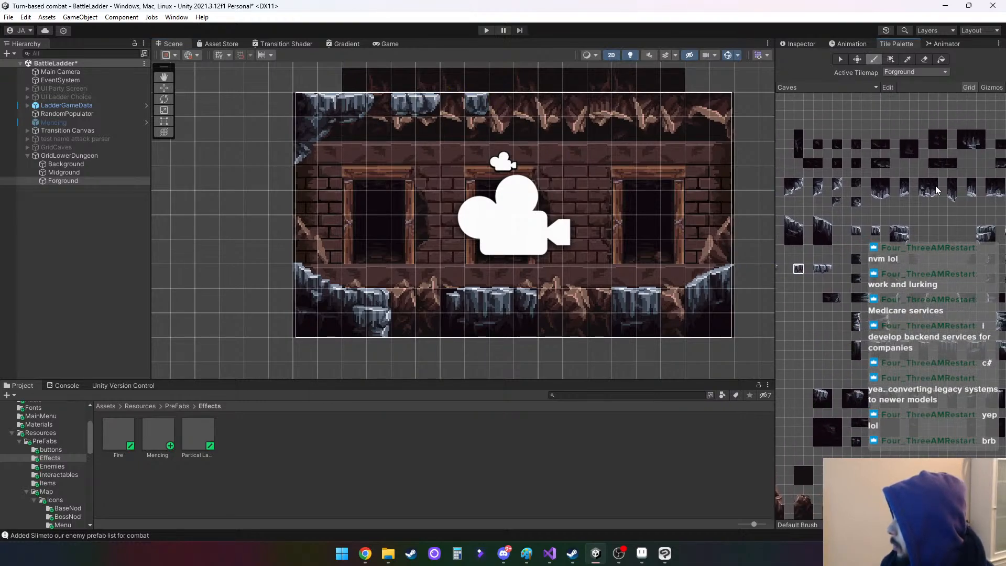
# Paint a narrow hanging blue-grey rock piece above the middle doorway and a larger hanging piece in the scene's upper-right corner
pyautogui.click(947, 196)
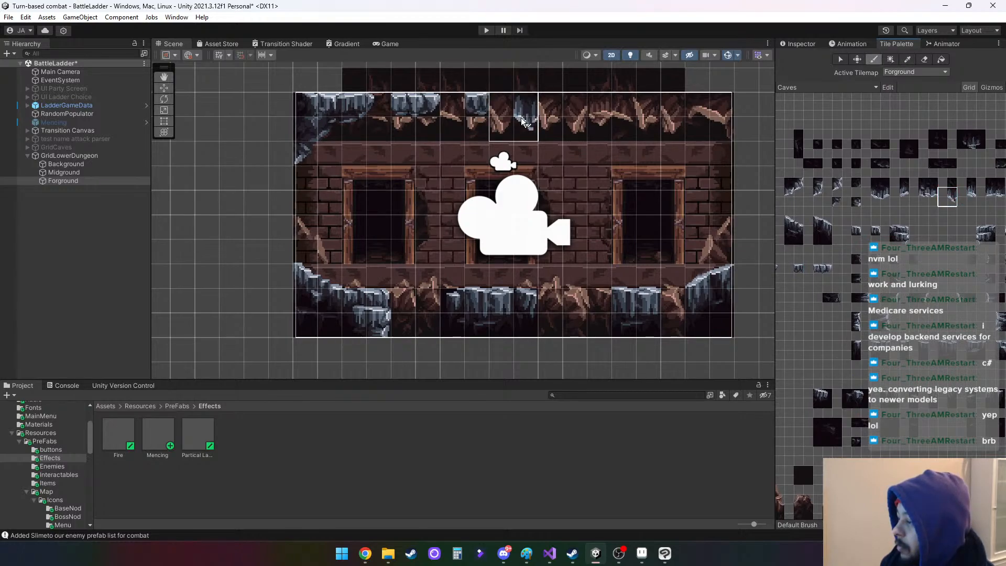
pyautogui.moveTo(966, 216); pyautogui.dragTo(830, 224, button='middle')
pyautogui.click(946, 193)
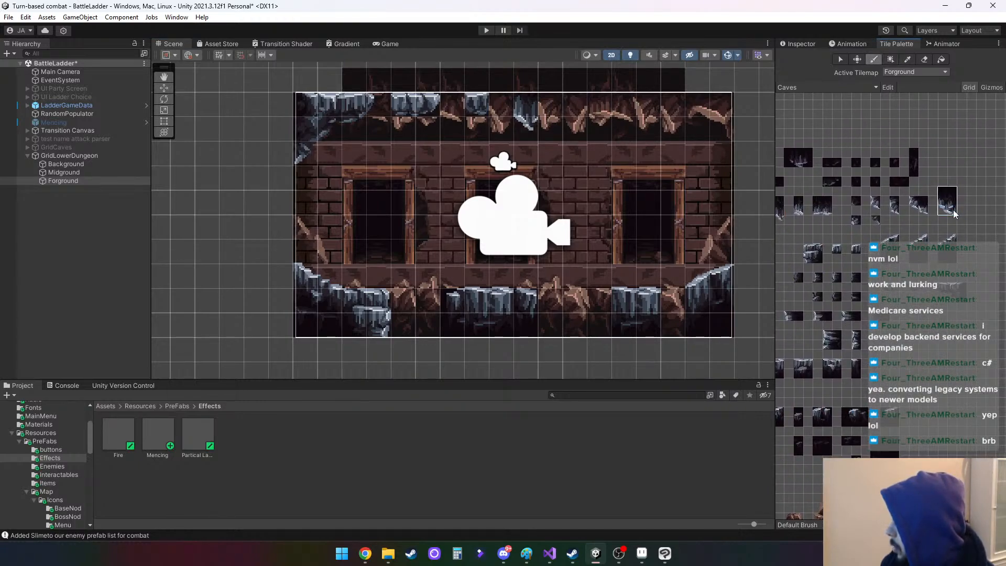
pyautogui.click(713, 128)
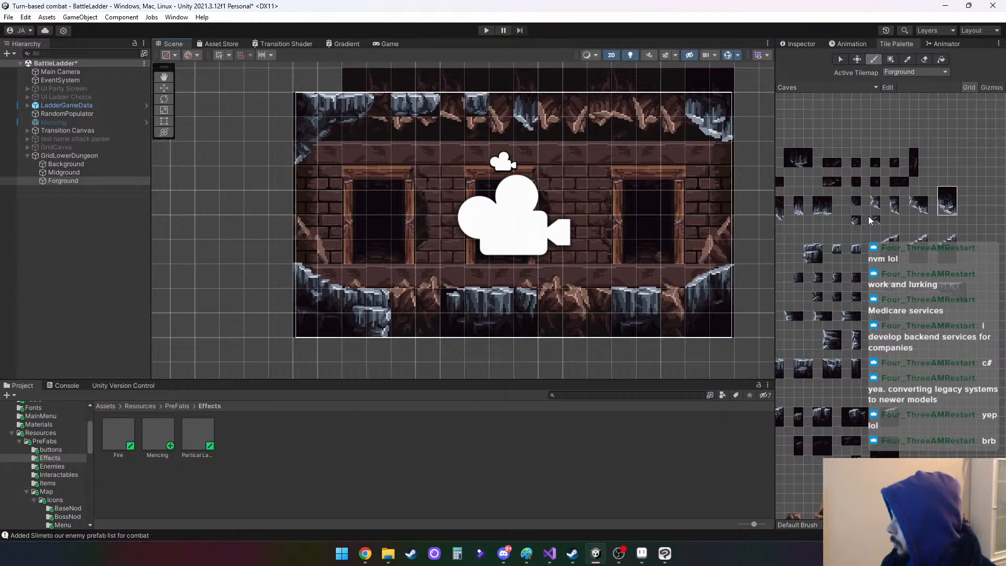
# Paint a narrow hanging rock piece and a two-tile-wide sloping piece side by side on the ceiling near the right-hand doorway
pyautogui.moveTo(885, 227); pyautogui.dragTo(1005, 240, button='middle')
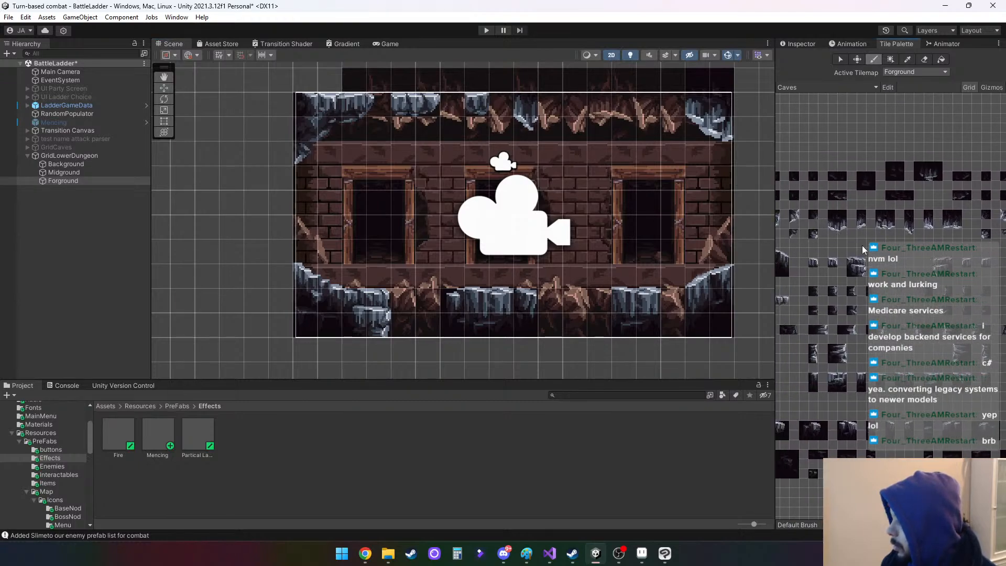
pyautogui.moveTo(862, 245); pyautogui.dragTo(919, 251, button='middle')
pyautogui.moveTo(832, 222); pyautogui.dragTo(835, 228)
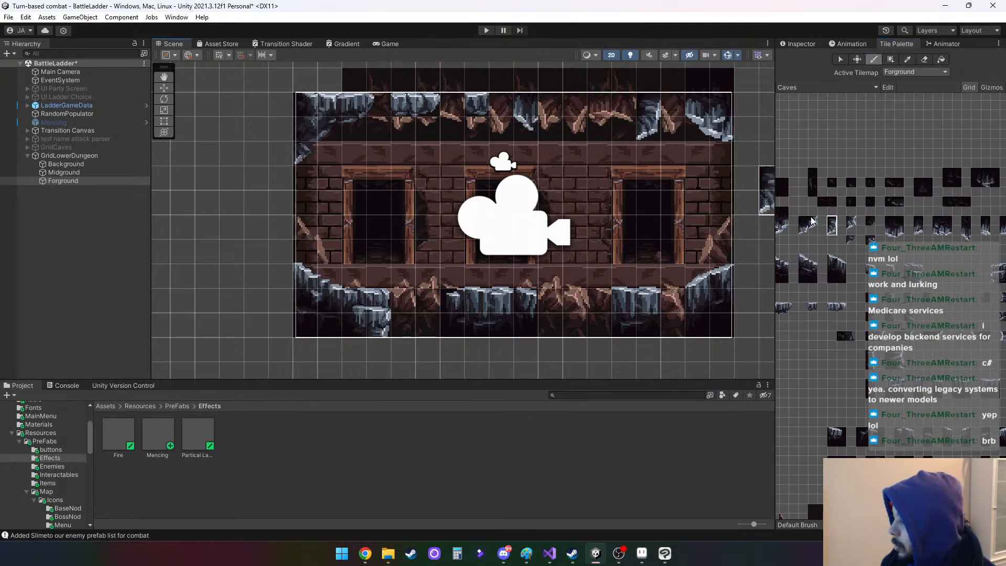
pyautogui.moveTo(867, 244); pyautogui.dragTo(923, 242, button='middle')
pyautogui.click(940, 220)
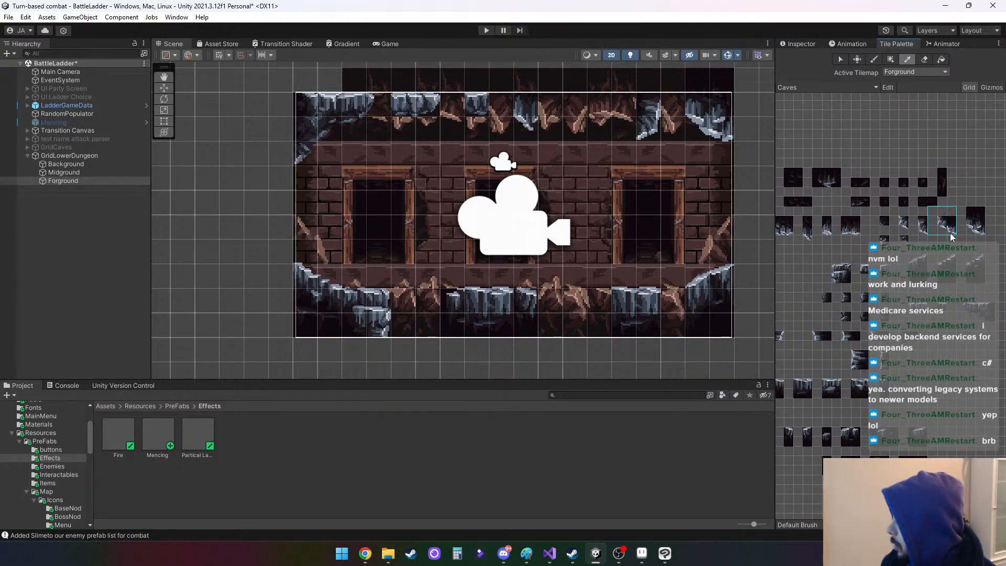
pyautogui.click(615, 123)
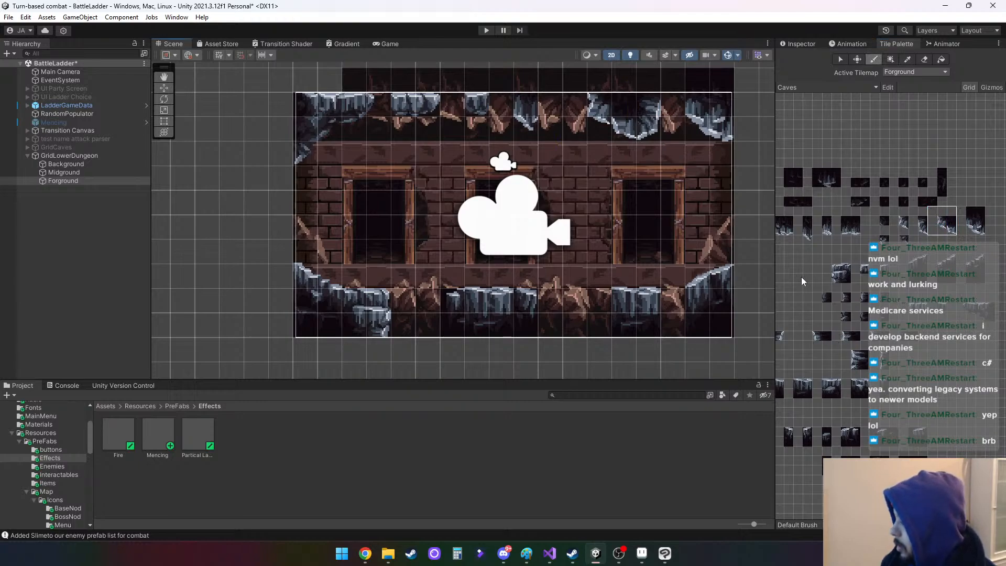
# Fill the remaining brown gaps along the floor edge with two-tile-wide and single-width blue-grey rock columns
pyautogui.moveTo(803, 281); pyautogui.dragTo(890, 277, button='middle')
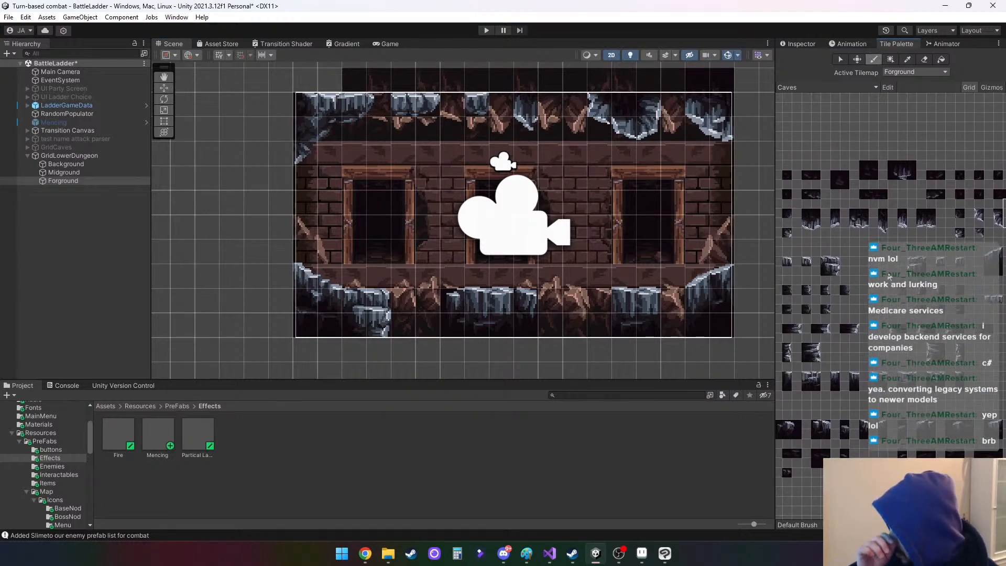
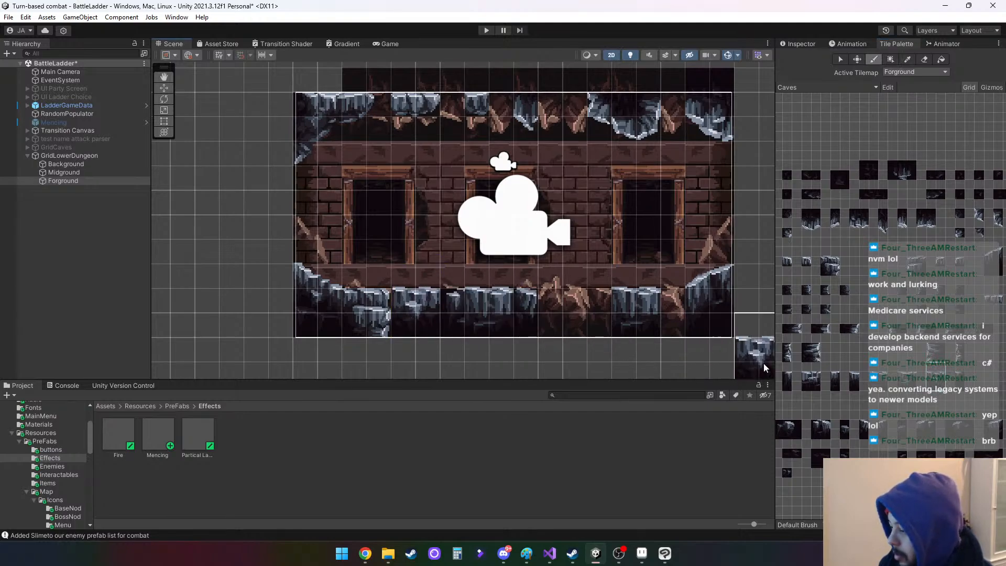
pyautogui.click(811, 381)
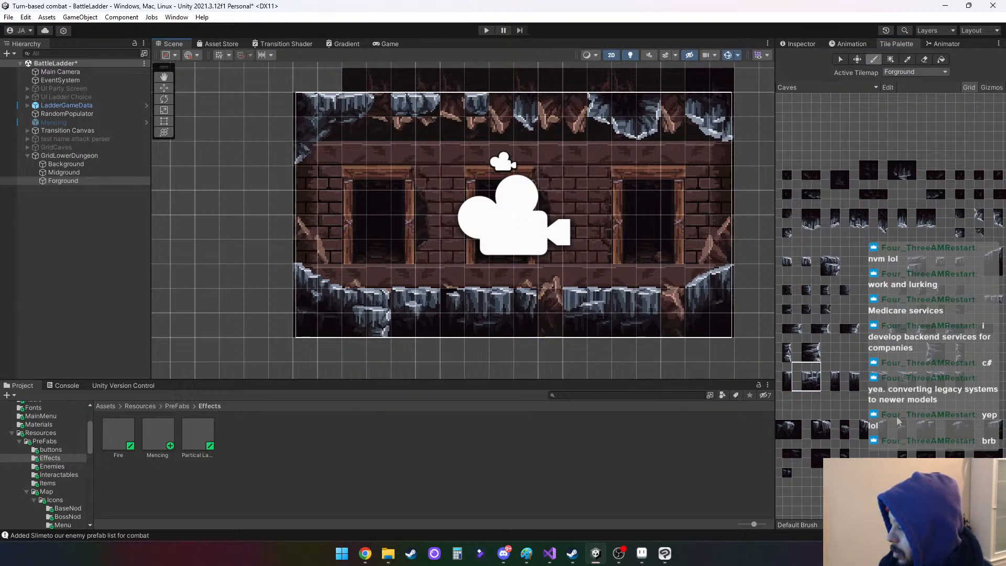
pyautogui.press('i')
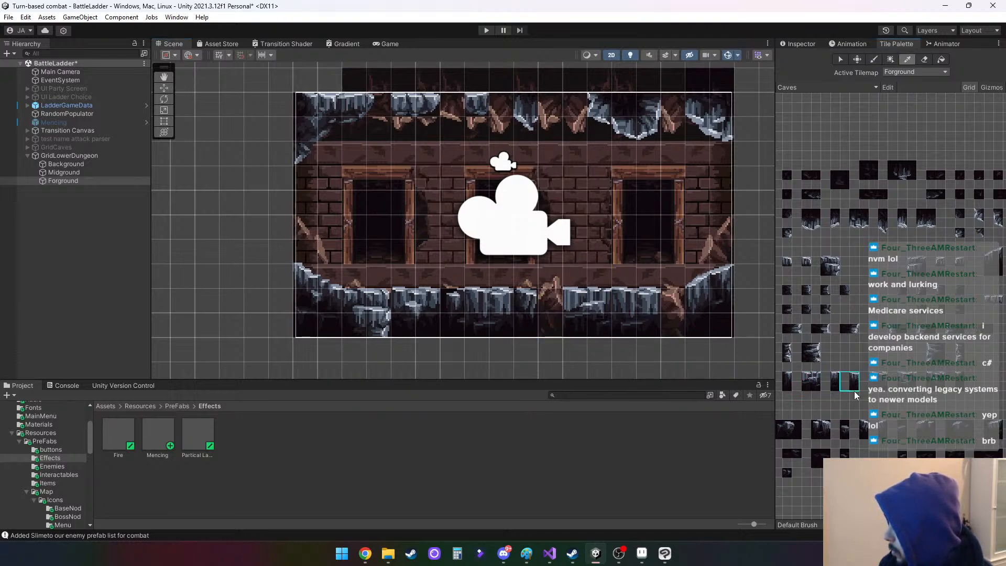
pyautogui.click(857, 388)
pyautogui.moveTo(856, 389); pyautogui.dragTo(836, 387)
pyautogui.press('i')
pyautogui.click(835, 367)
pyautogui.click(557, 332)
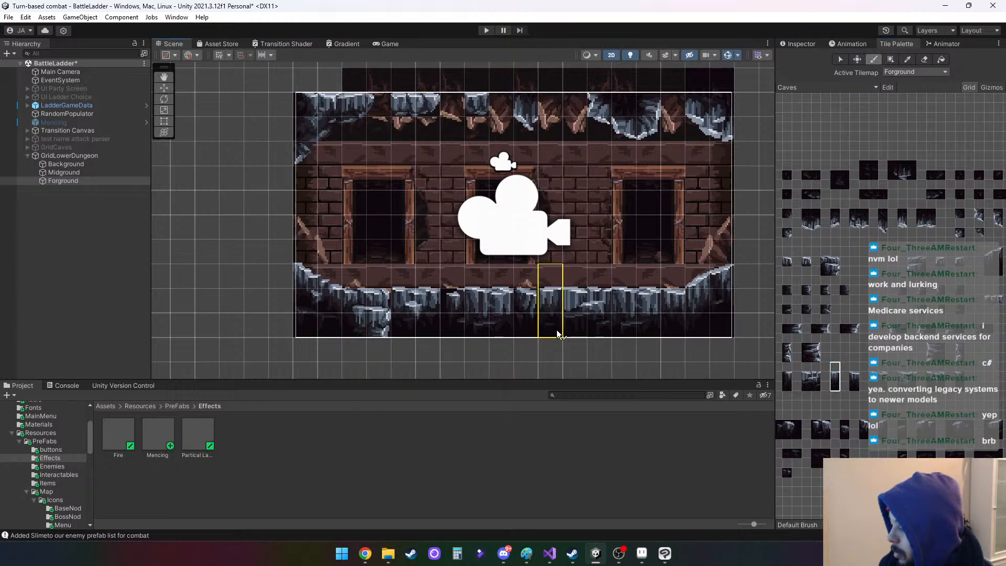
pyautogui.click(450, 320)
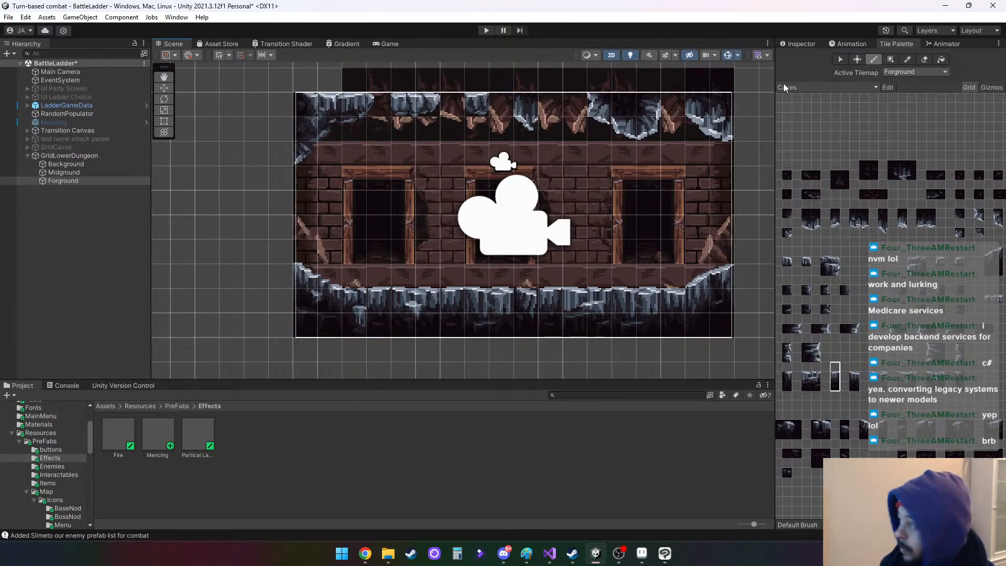
# Deactivate GridLowerDungeon's Midground and Background objects to isolate the foreground tiles
pyautogui.click(64, 173)
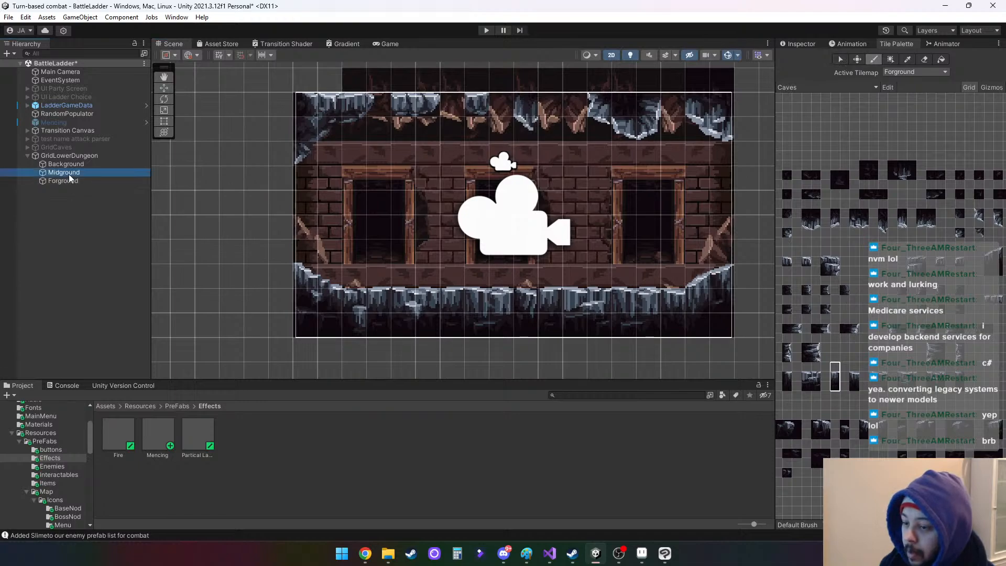
pyautogui.click(808, 45)
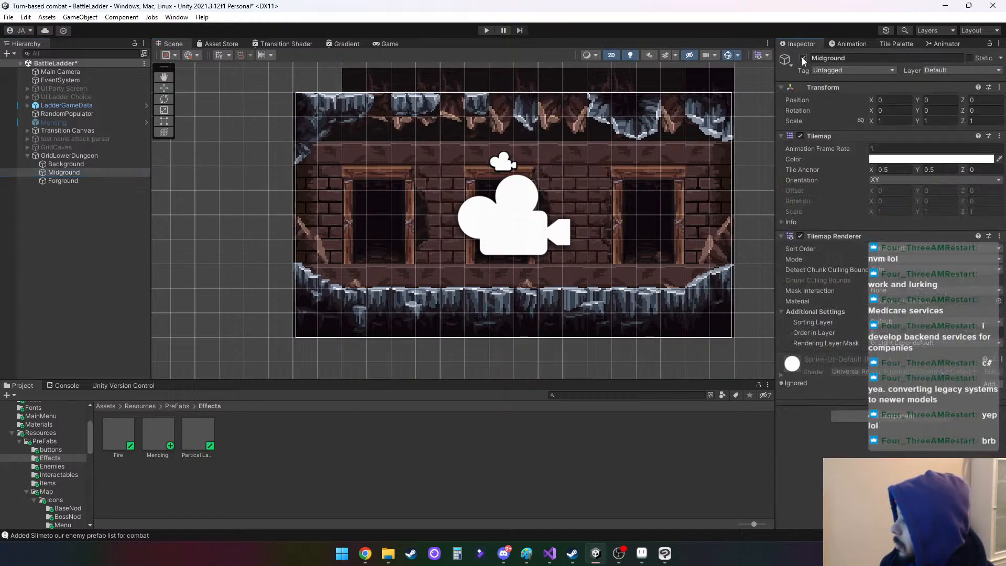
pyautogui.click(804, 60)
pyautogui.click(65, 164)
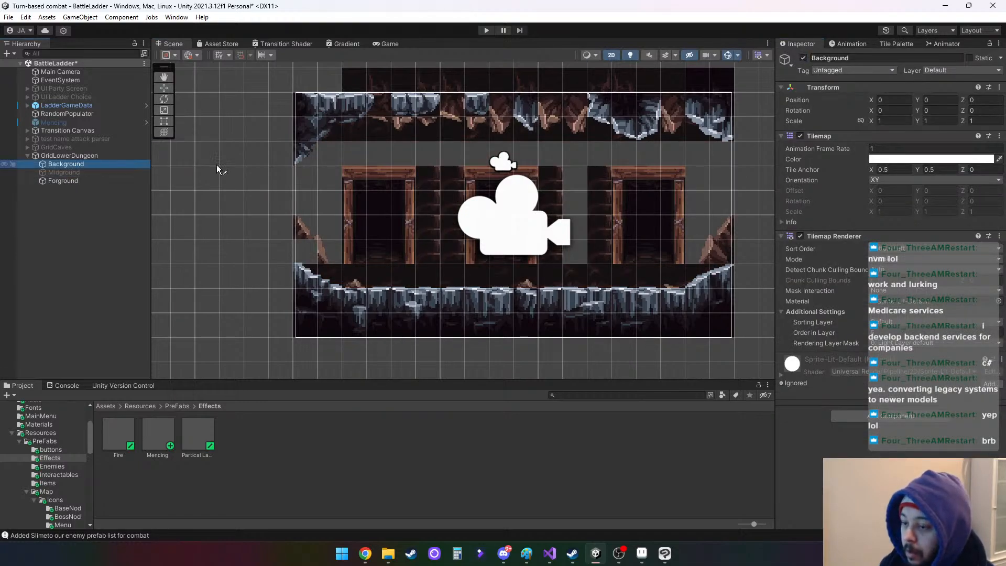
pyautogui.click(804, 58)
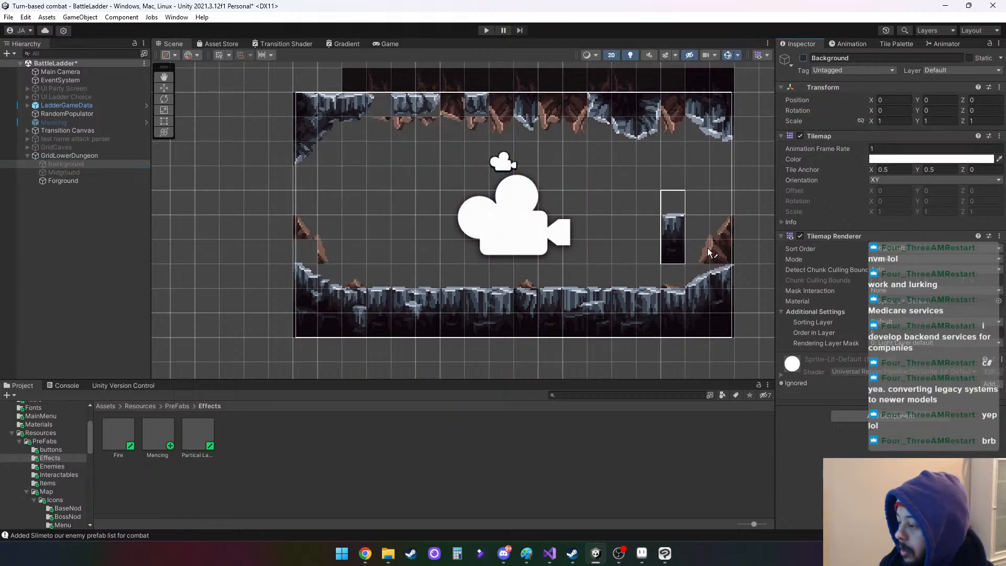
# Erase the leftover brown rock tiles from the Forground tilemap at the left wall and along the floor edge
pyautogui.click(896, 43)
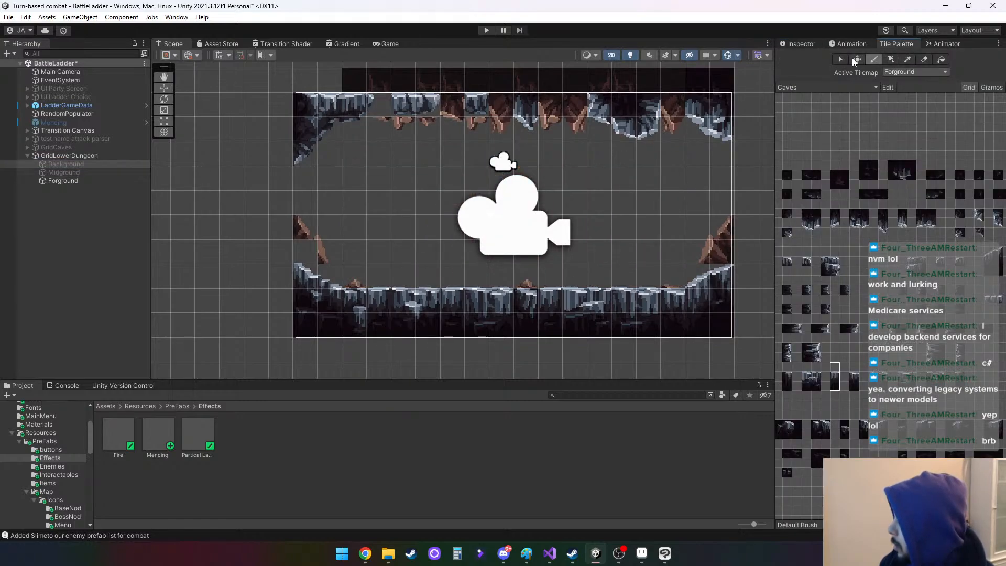
pyautogui.click(924, 60)
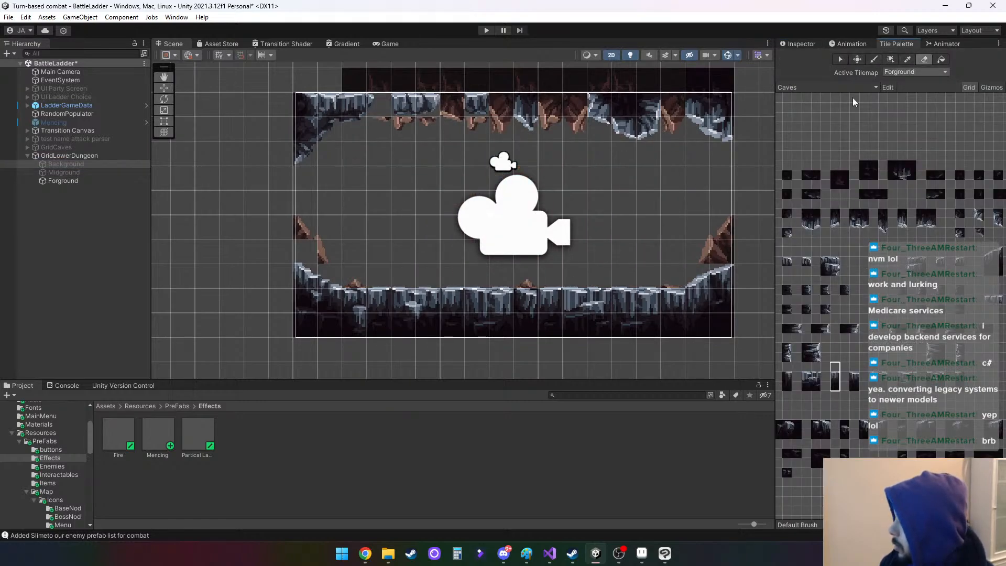
pyautogui.click(69, 182)
pyautogui.click(306, 233)
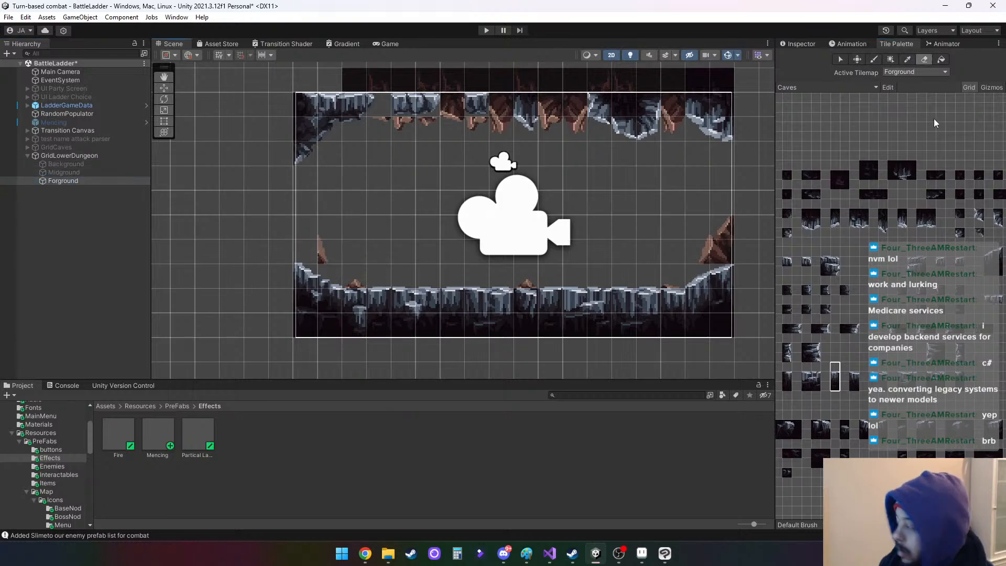
pyautogui.click(902, 127)
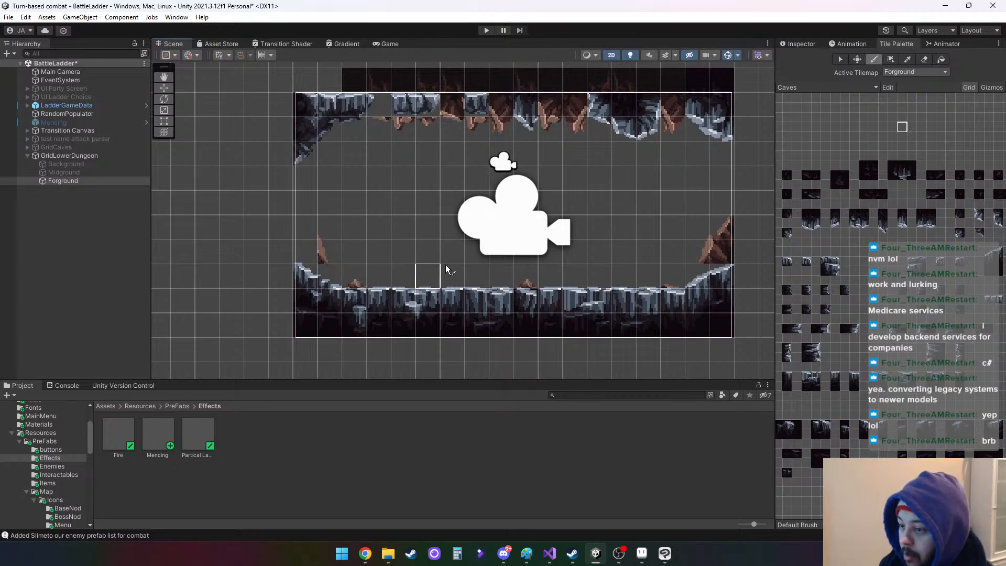
pyautogui.click(927, 61)
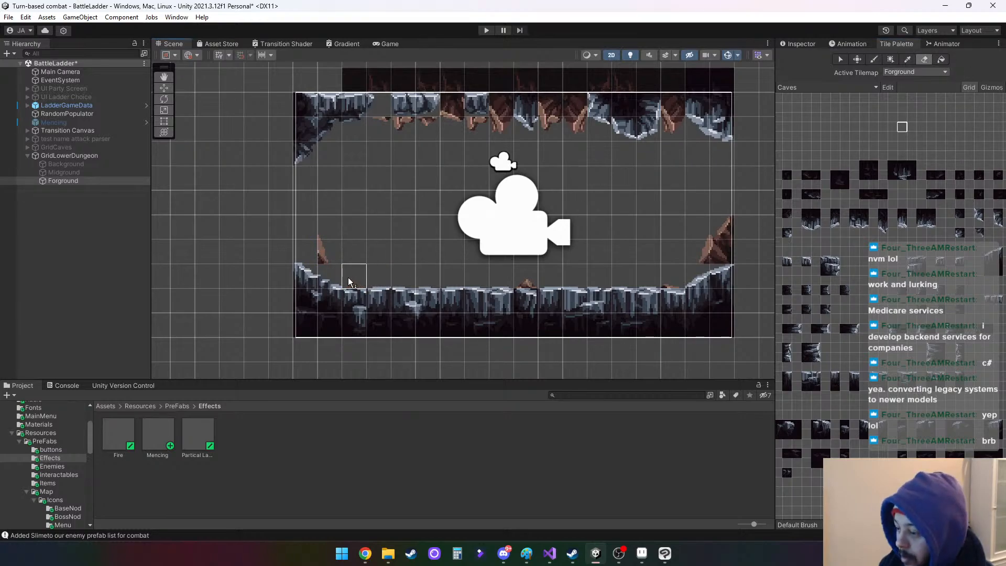
pyautogui.click(331, 251)
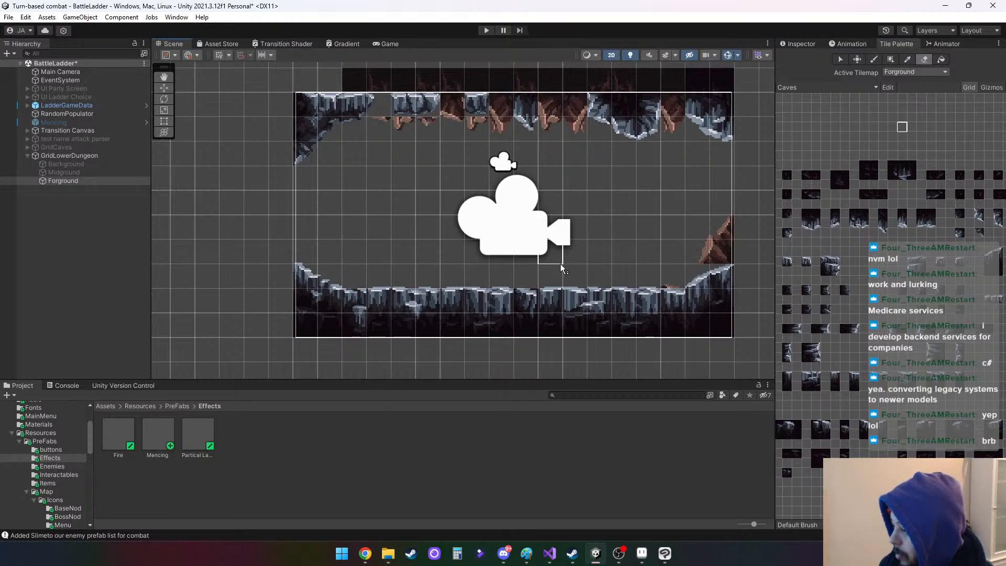
# Erase the leftover brown rock tiles above the lower-right slope and against the right wall
pyautogui.scroll(2, 565, 259)
pyautogui.scroll(5, 568, 256)
pyautogui.click(724, 286)
pyautogui.scroll(-6, 659, 244)
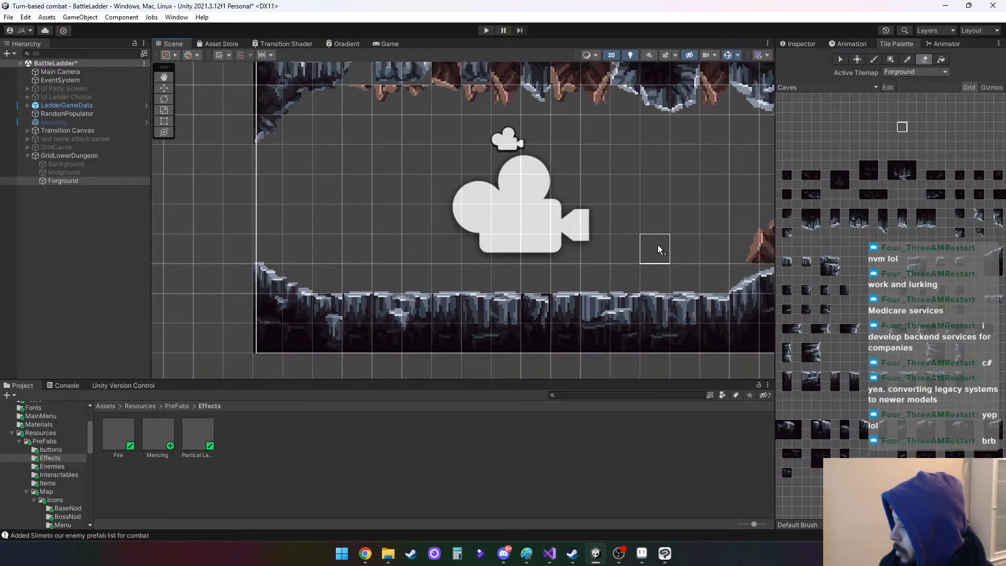
pyautogui.scroll(-2, 760, 256)
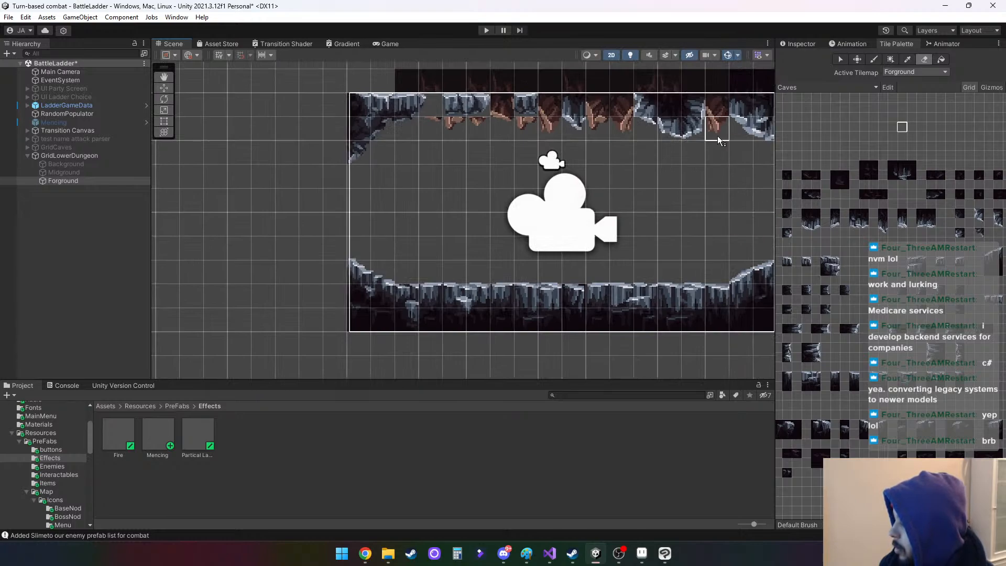
# Erase the leftover brown rock tiles between the blue-grey pieces along the ceiling
pyautogui.click(718, 107)
pyautogui.click(621, 106)
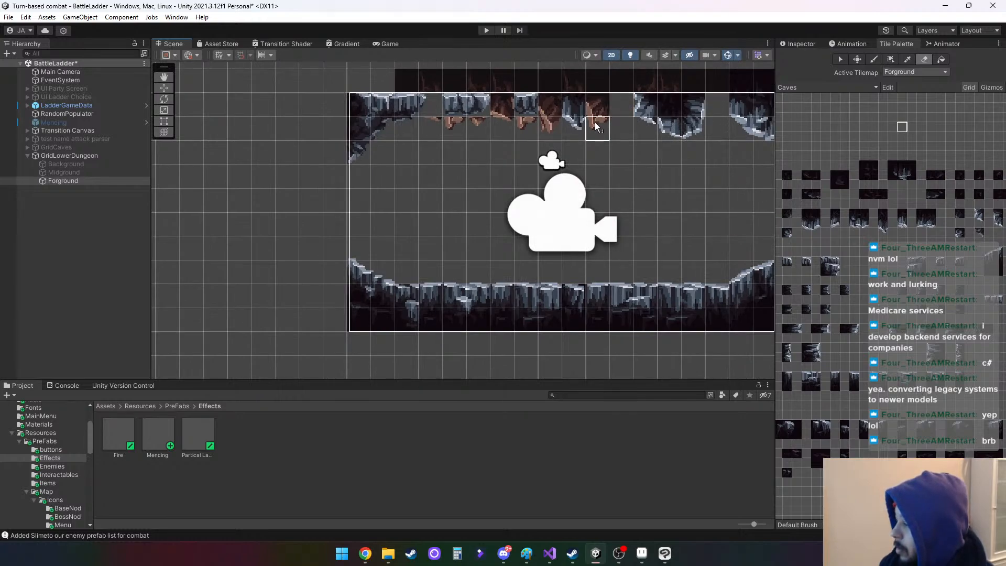
pyautogui.click(597, 105)
pyautogui.click(550, 106)
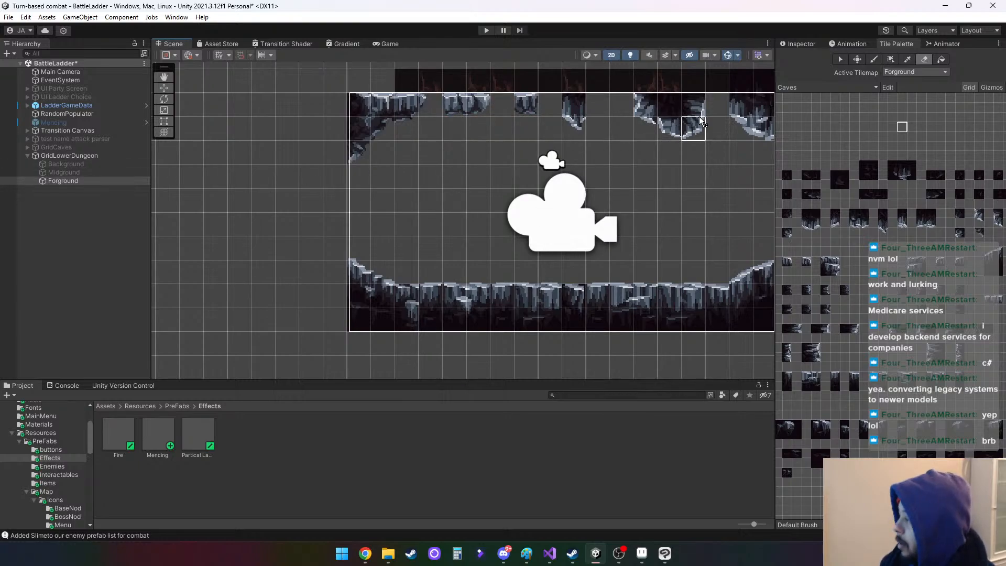
# Reactivate the Midground object of GridLowerDungeon
pyautogui.click(64, 172)
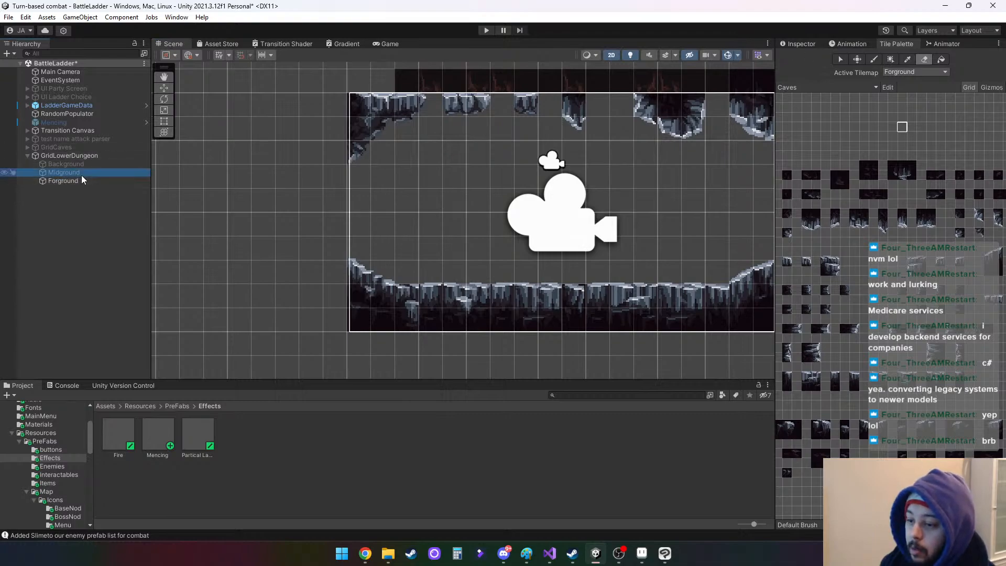
pyautogui.click(810, 42)
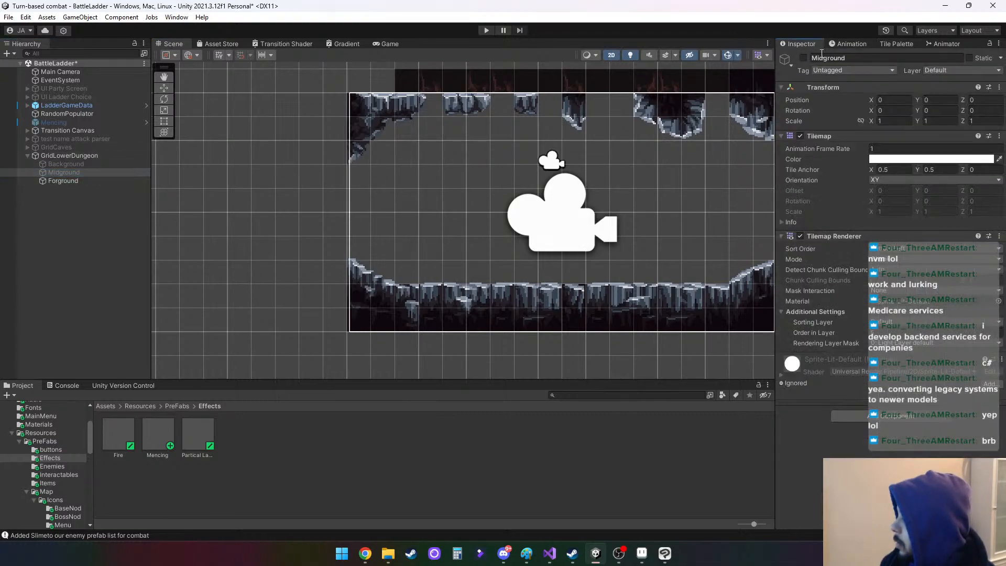
pyautogui.click(804, 58)
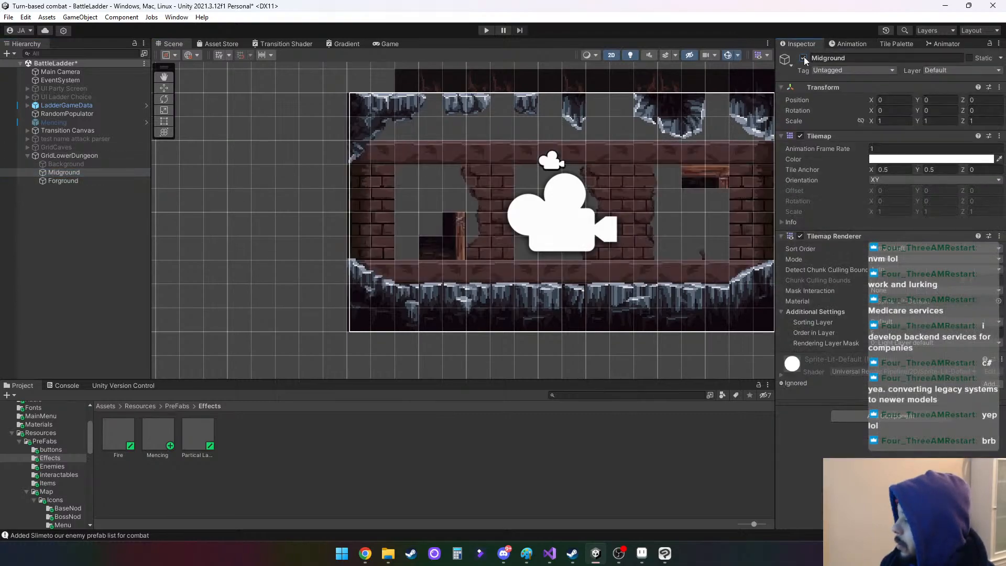
# Look through the Caves tile palette for the stone pillar and brick wall pieces
pyautogui.click(897, 45)
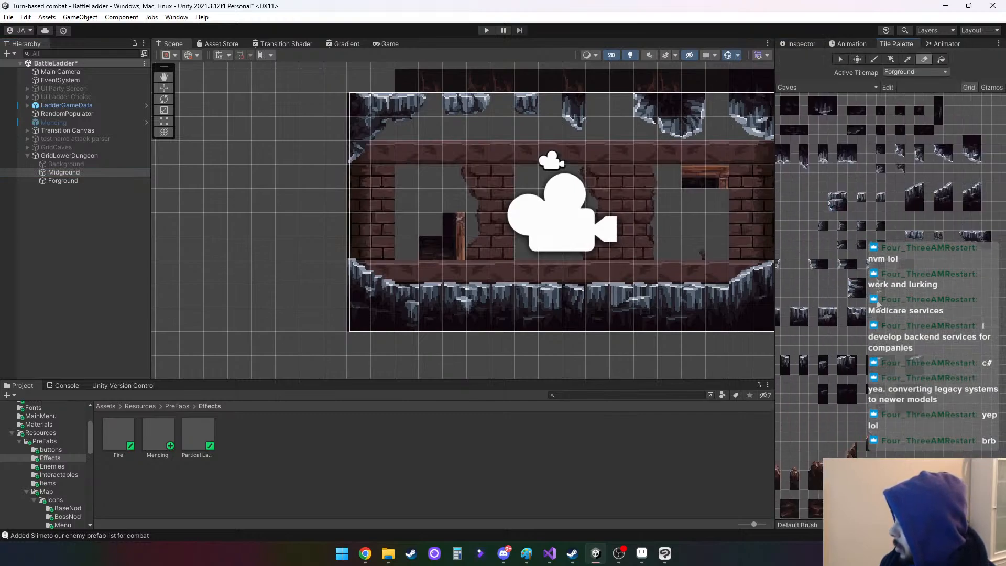
pyautogui.scroll(-4, 878, 305)
pyautogui.scroll(-4, 869, 349)
pyautogui.moveTo(849, 372); pyautogui.dragTo(785, 338, button='middle')
pyautogui.moveTo(906, 308); pyautogui.dragTo(791, 309, button='middle')
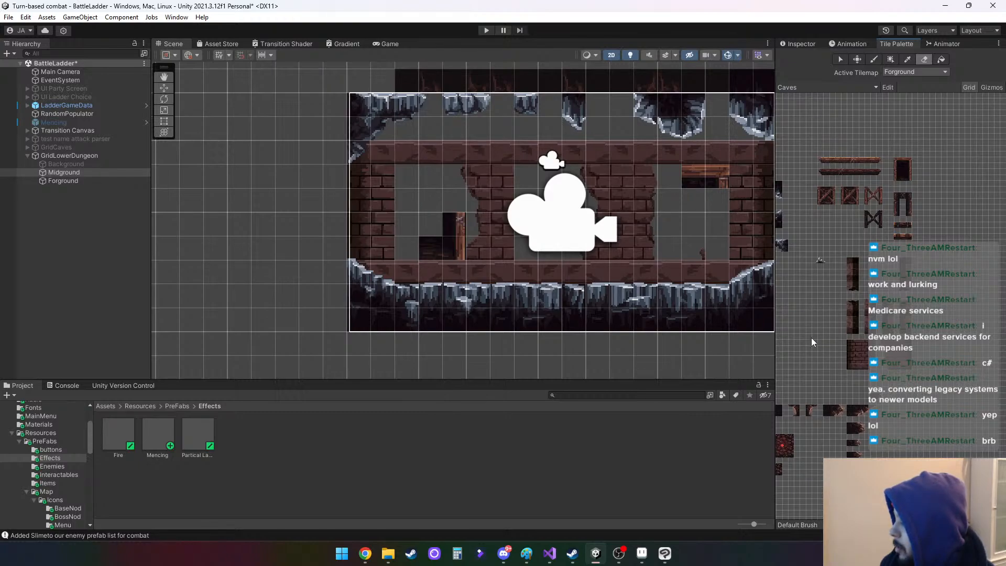
pyautogui.moveTo(810, 339); pyautogui.dragTo(858, 274, button='middle')
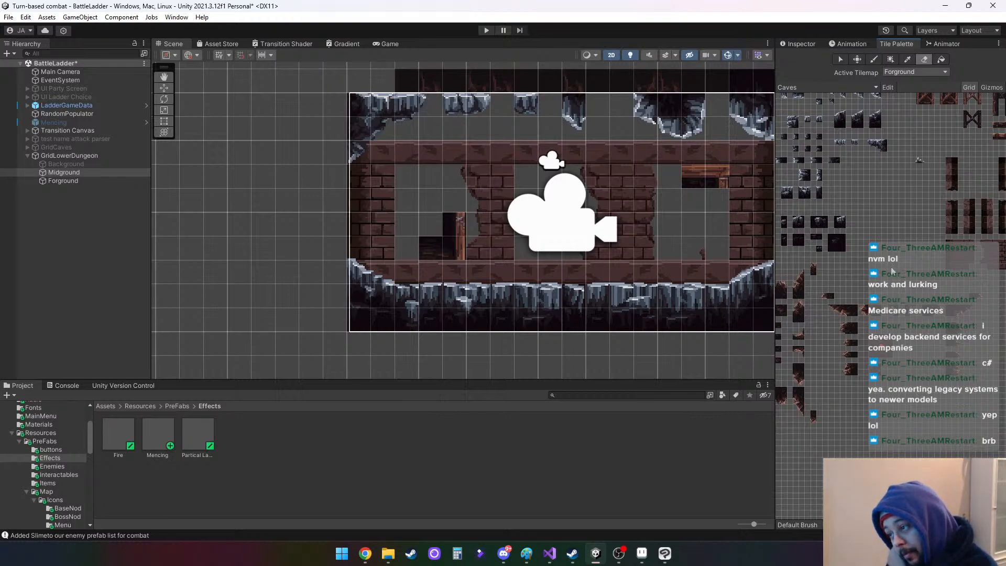
pyautogui.moveTo(868, 242); pyautogui.dragTo(955, 218, button='middle')
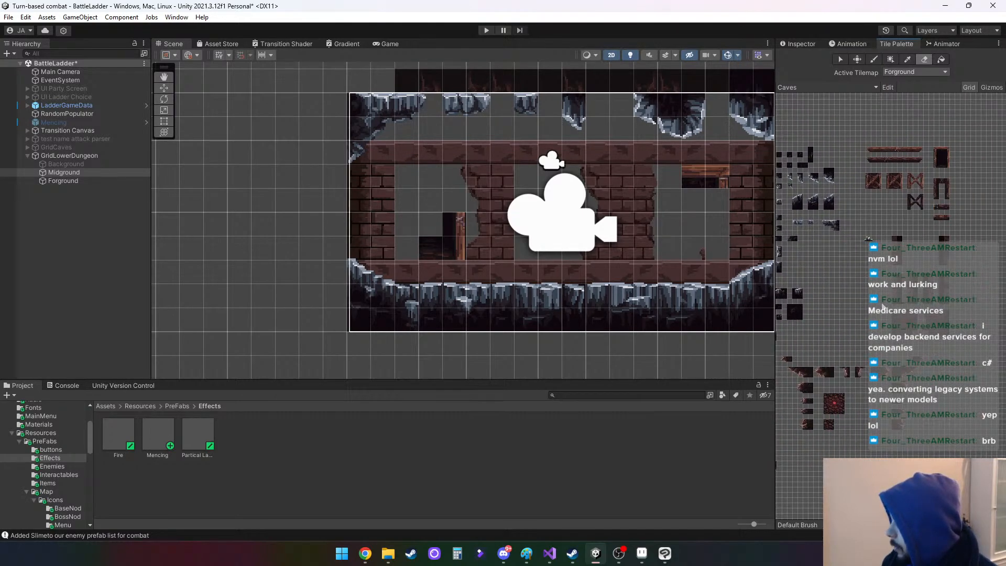
pyautogui.scroll(2, 874, 306)
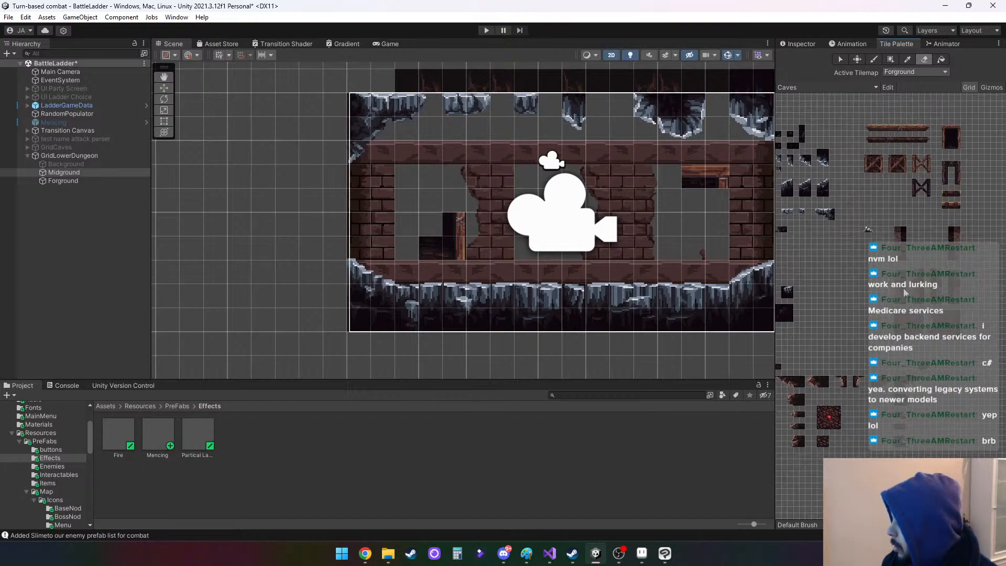
pyautogui.scroll(2, 906, 293)
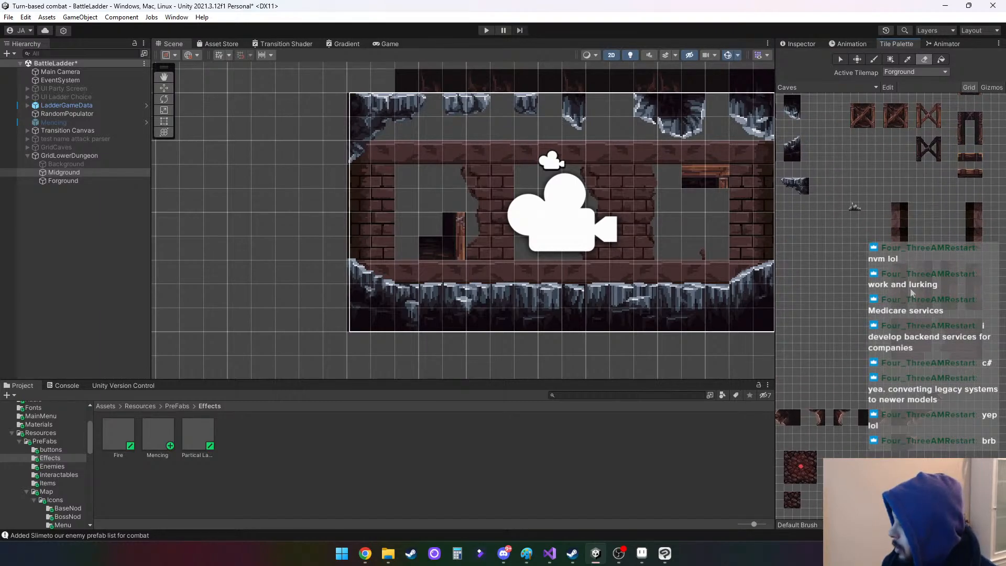
# Make Midground the active tilemap and paint a tall stone pillar with a dark outer edge along the left wall
pyautogui.moveTo(921, 263); pyautogui.dragTo(927, 305)
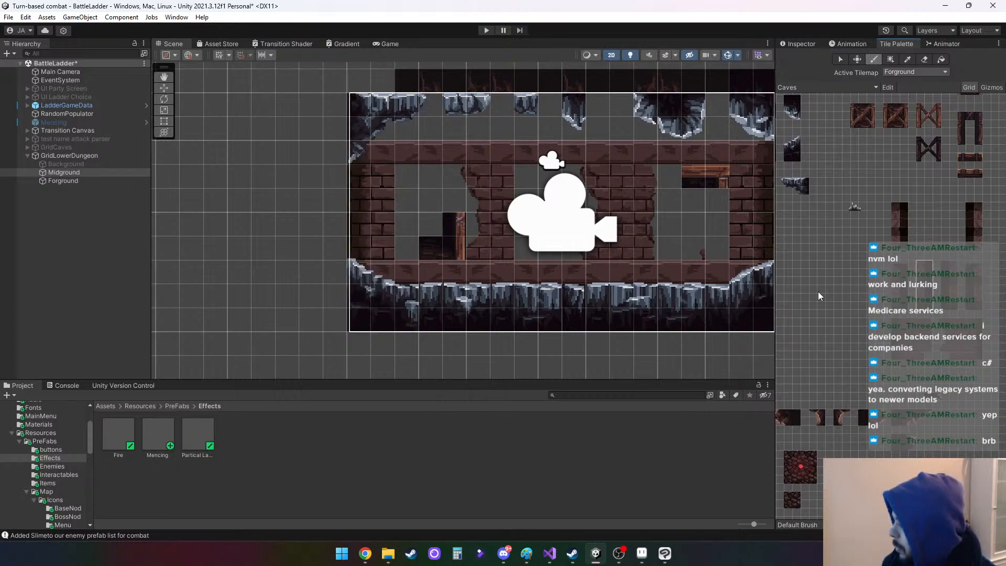
pyautogui.click(61, 181)
pyautogui.click(72, 173)
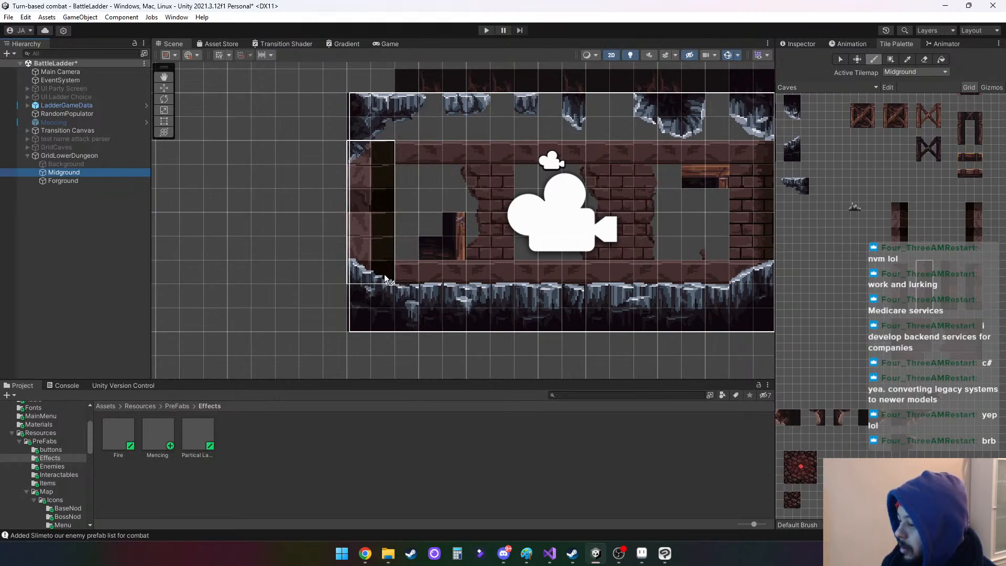
pyautogui.click(386, 277)
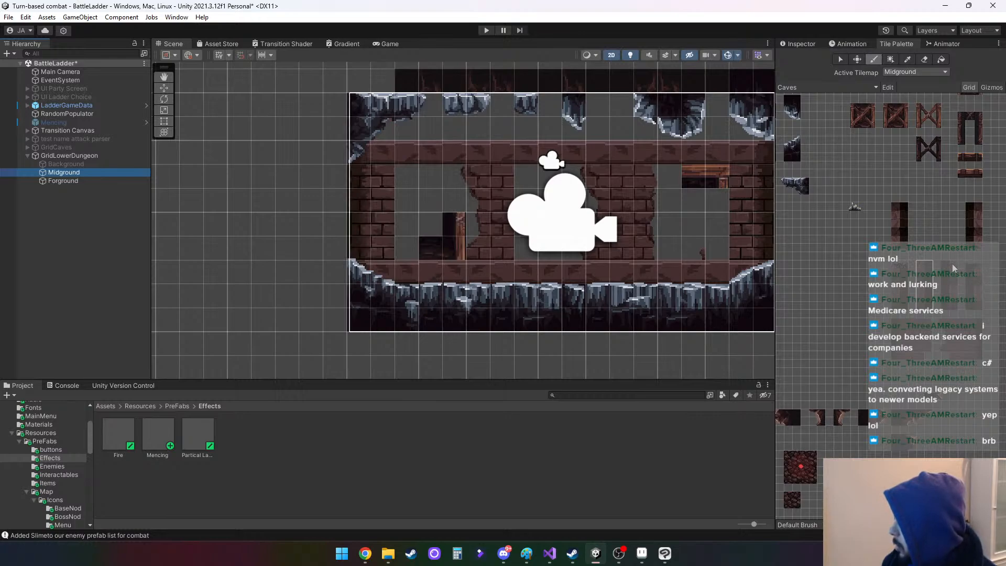
pyautogui.moveTo(950, 265); pyautogui.dragTo(951, 307)
pyautogui.click(379, 268)
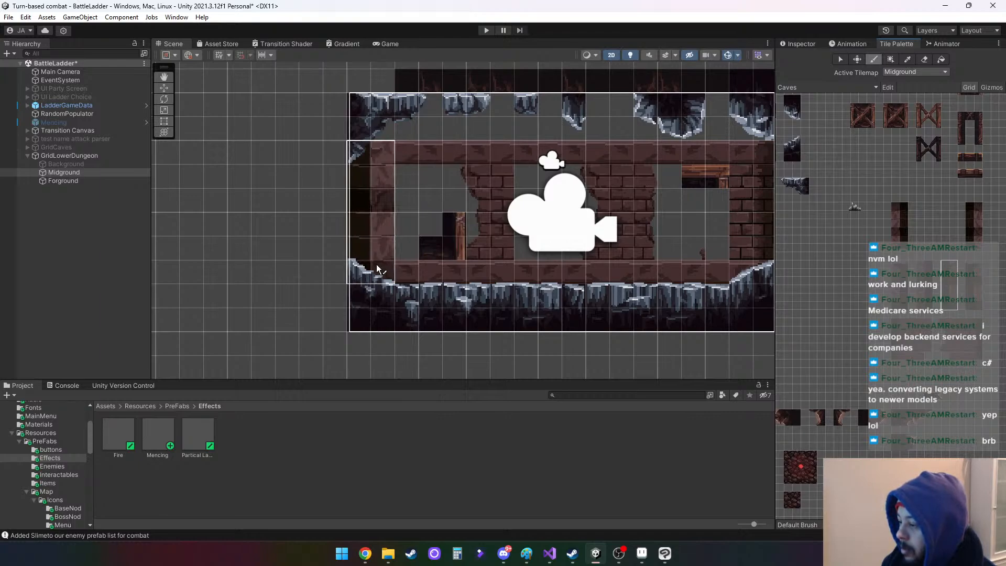
# Paint a stone pillar with a dark right edge over the left brick column, from the floor beam up to the ceiling
pyautogui.moveTo(926, 266); pyautogui.dragTo(933, 313)
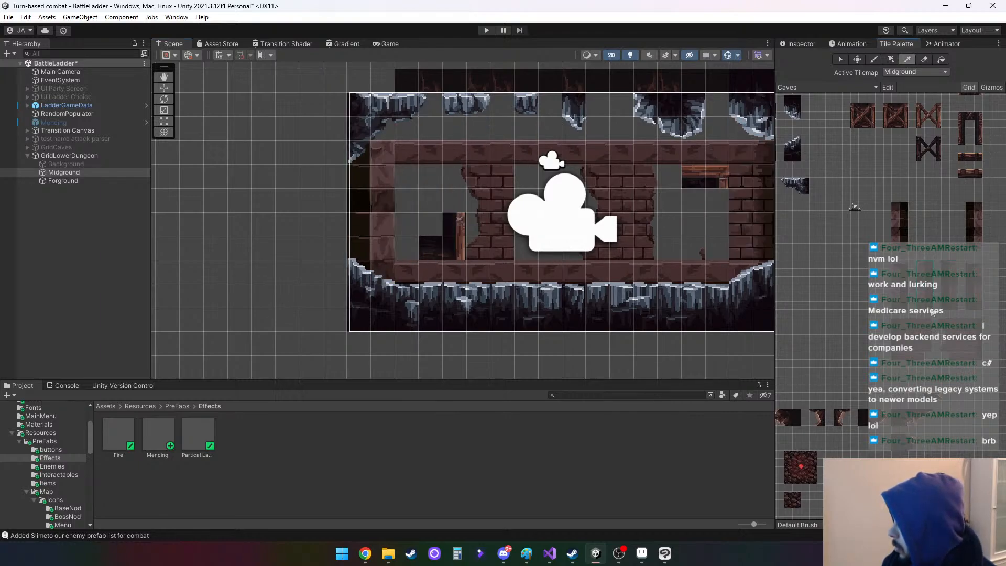
pyautogui.click(485, 271)
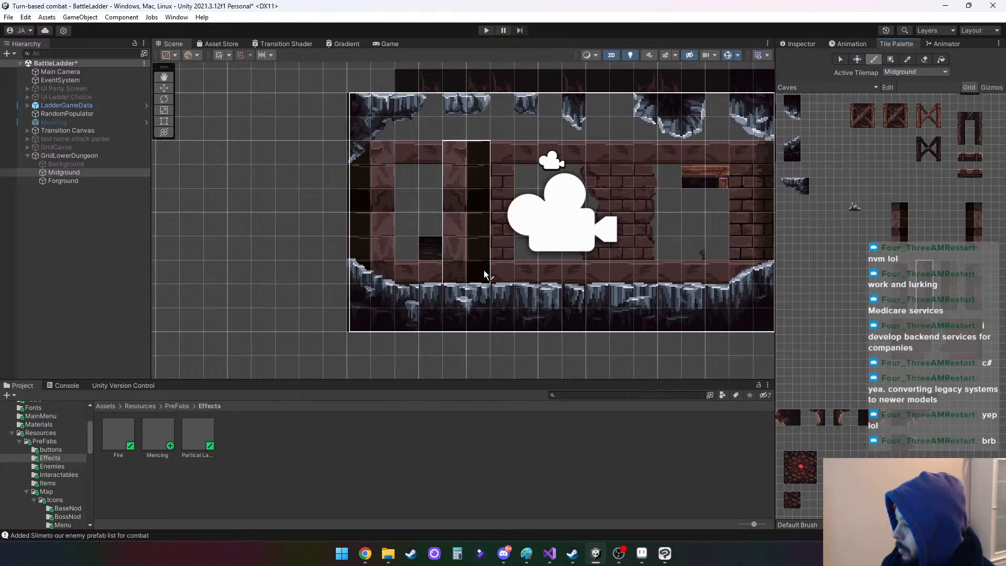
pyautogui.click(483, 270)
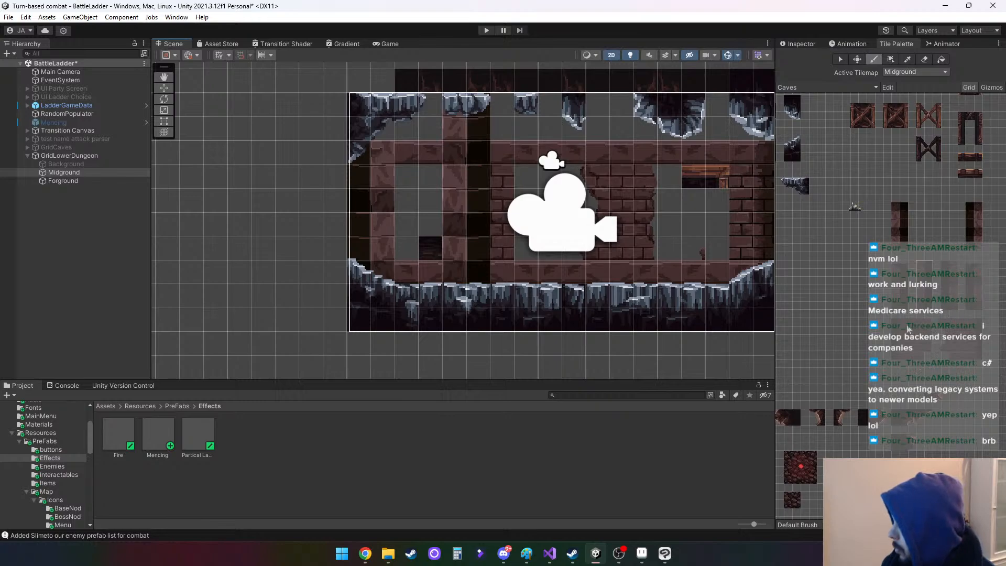
# Paint a brick block above the upper stone beam, between the left ceiling rock and the pillar
pyautogui.press('i')
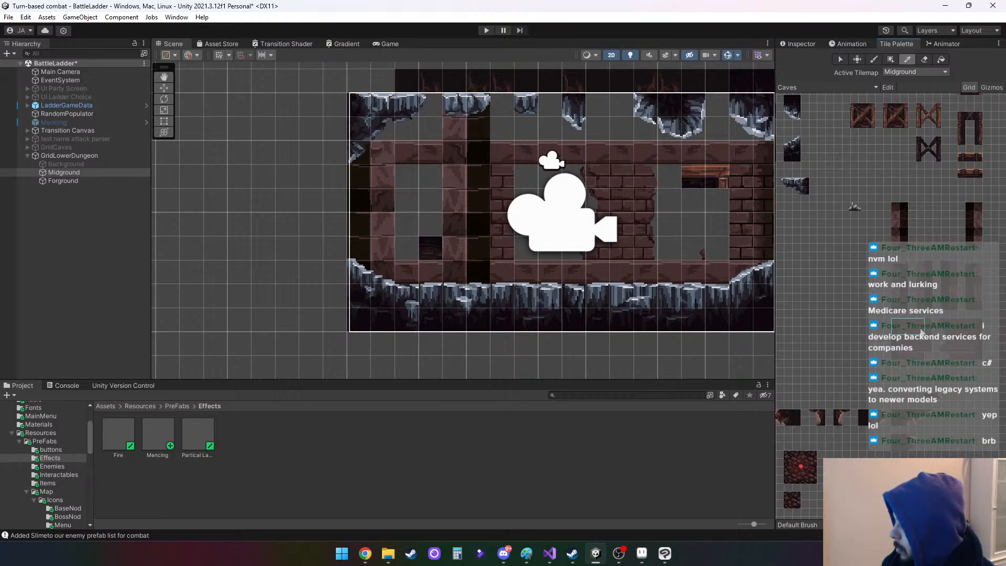
pyautogui.moveTo(921, 329); pyautogui.dragTo(921, 330)
pyautogui.click(425, 138)
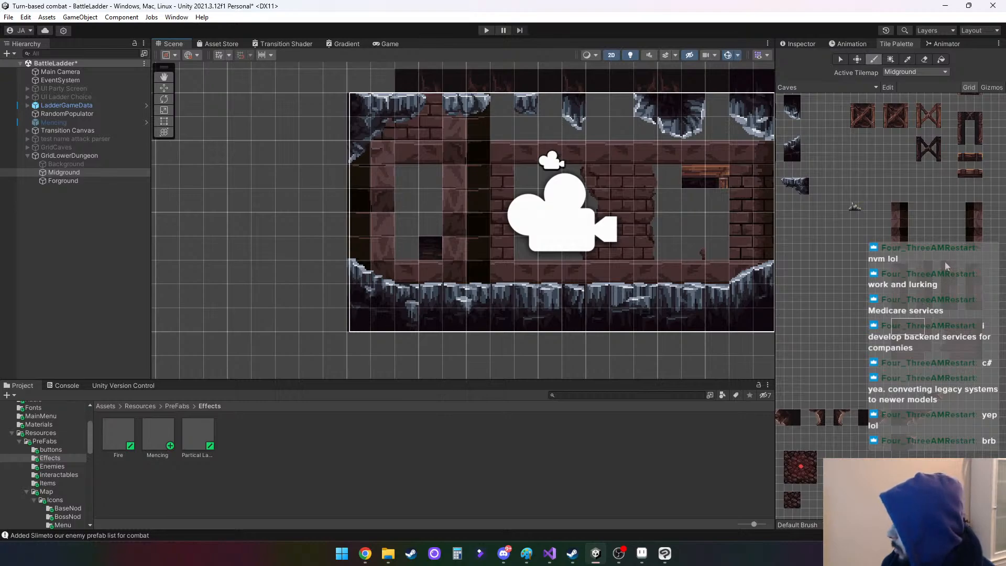
# Paint broken, ragged-edged pieces into the dark strip at the upper part of the left wall
pyautogui.click(971, 235)
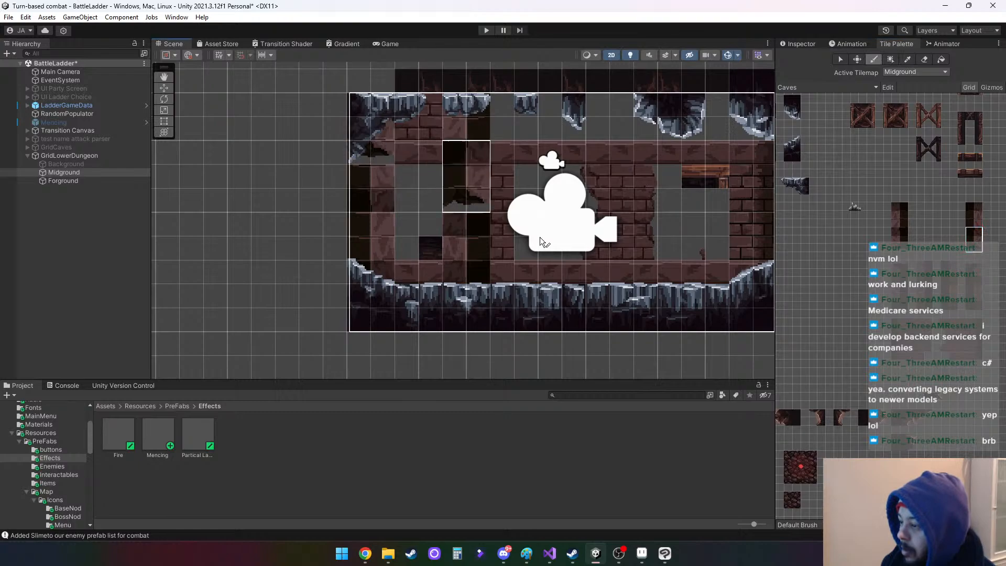
pyautogui.click(970, 268)
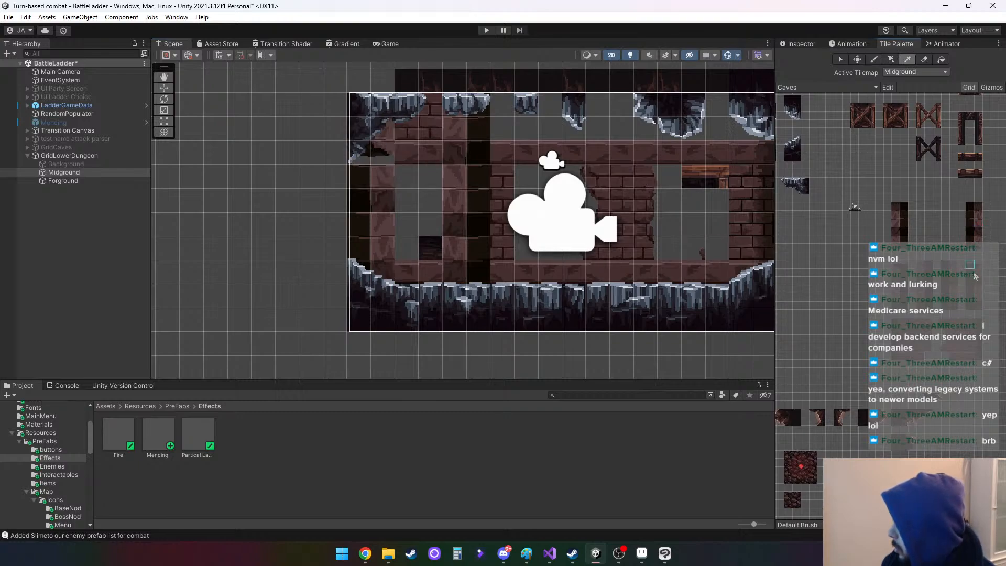
pyautogui.click(387, 188)
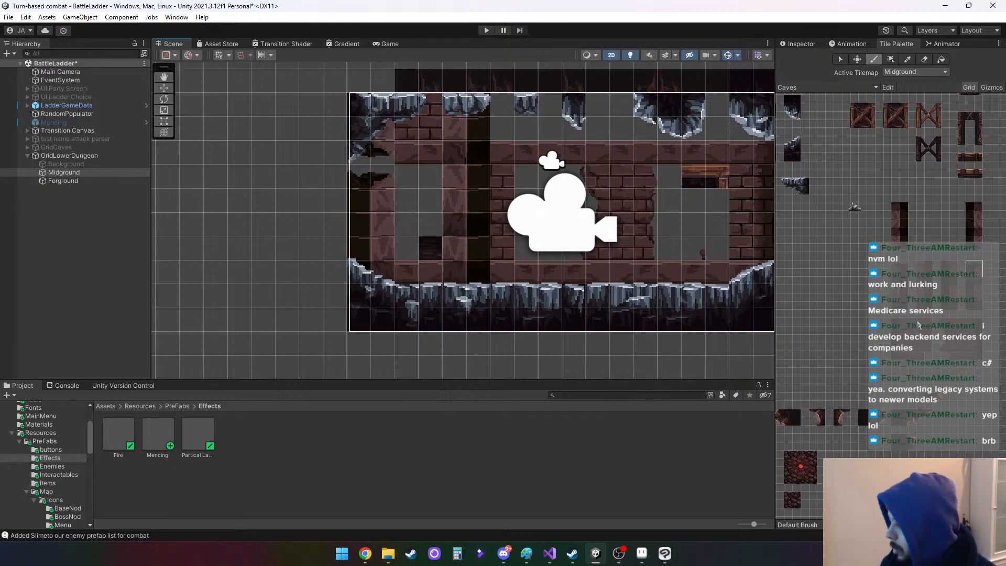
# Cover the left-middle pillar with brick up past the ceiling and patch the floor beam beneath it with a stone piece
pyautogui.press('i')
pyautogui.moveTo(914, 341); pyautogui.dragTo(914, 348)
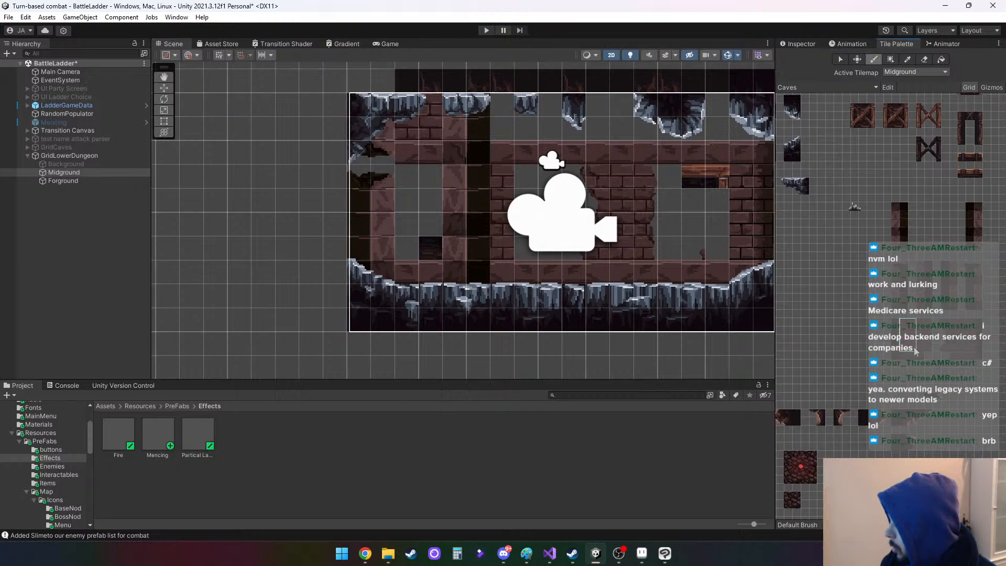
pyautogui.click(482, 223)
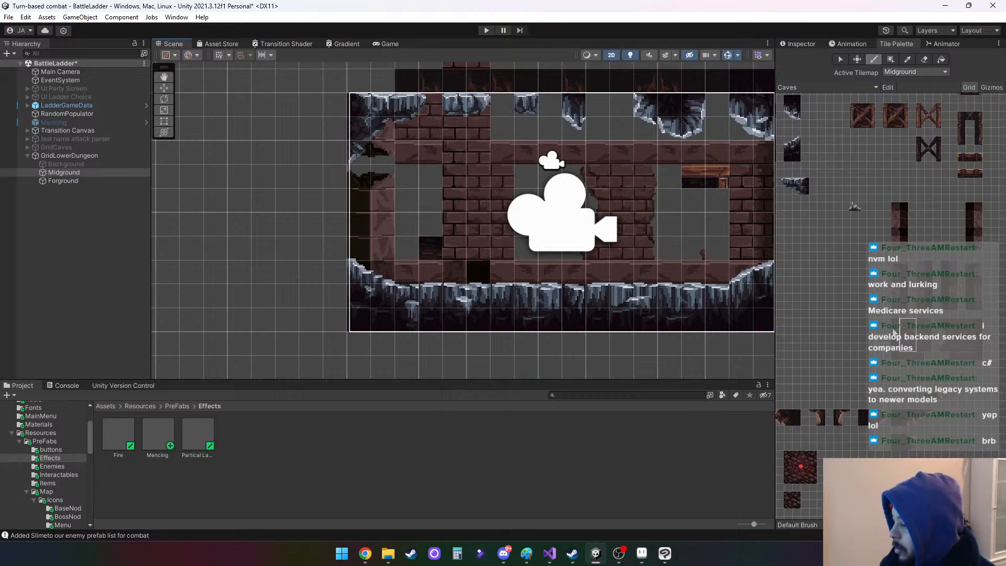
pyautogui.click(917, 355)
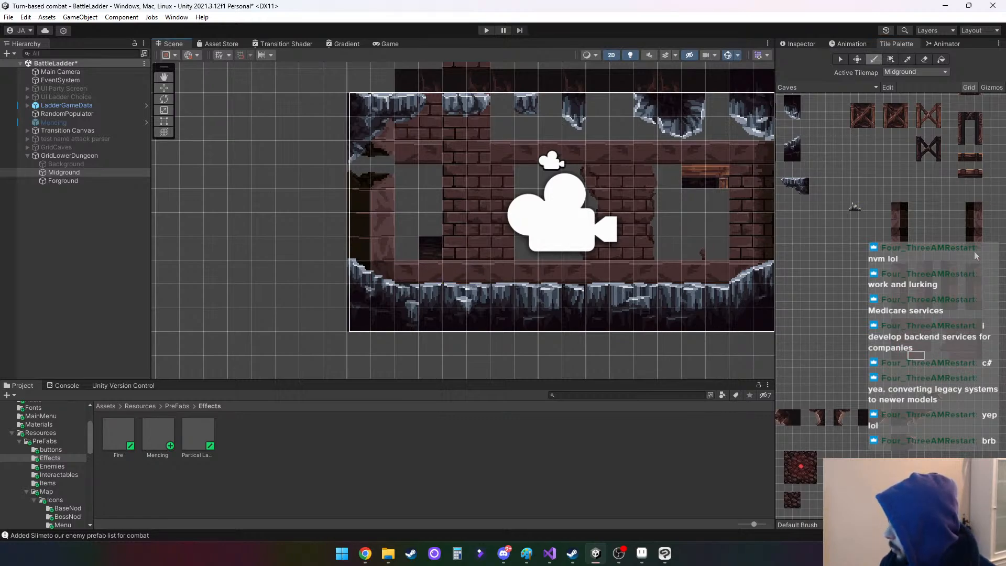
# Paint stone pillar pieces with broken dark outer edges along the right wall and extend the upper stone beam to meet them
pyautogui.moveTo(894, 264); pyautogui.dragTo(904, 305)
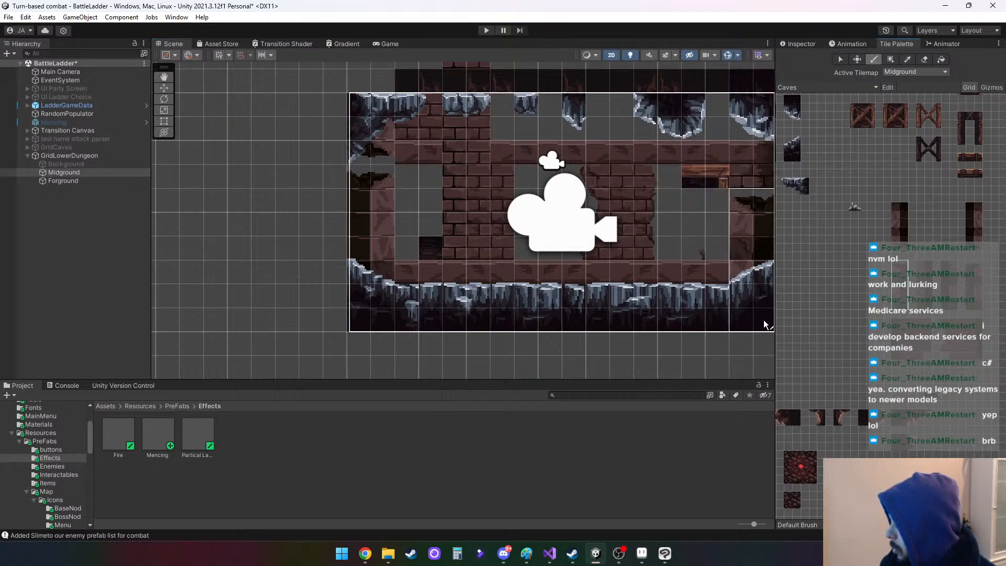
pyautogui.click(761, 336)
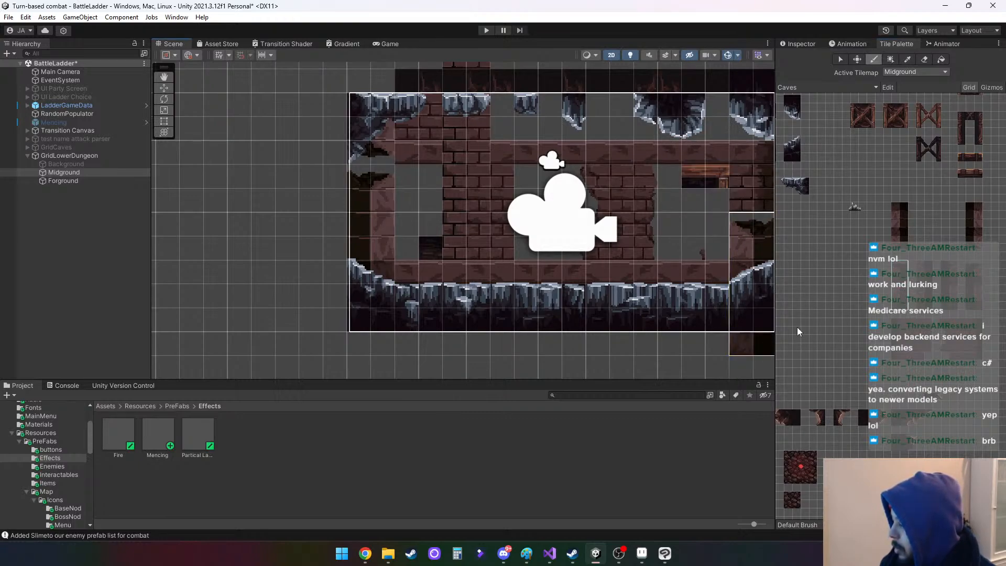
pyautogui.moveTo(895, 207); pyautogui.dragTo(900, 247)
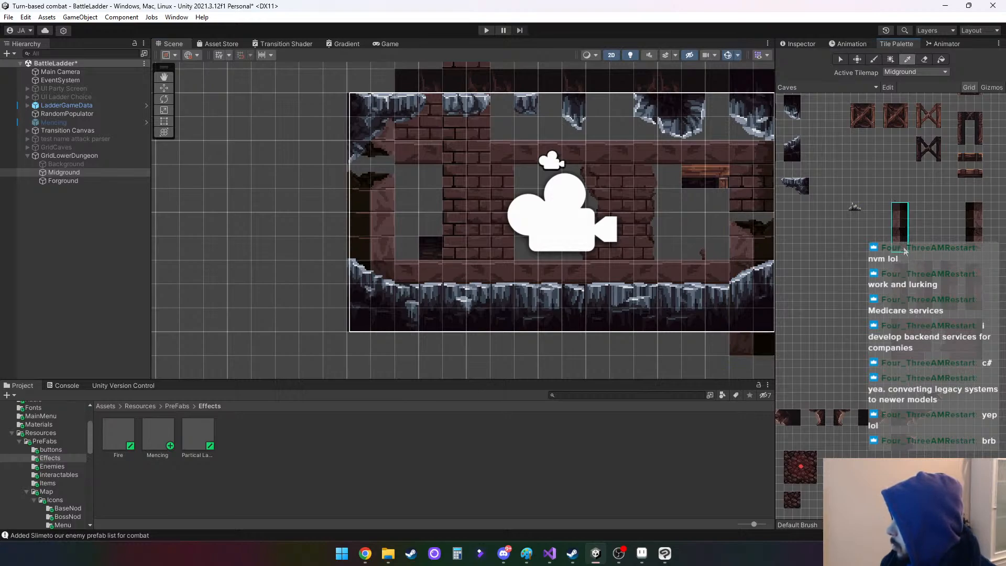
pyautogui.click(757, 198)
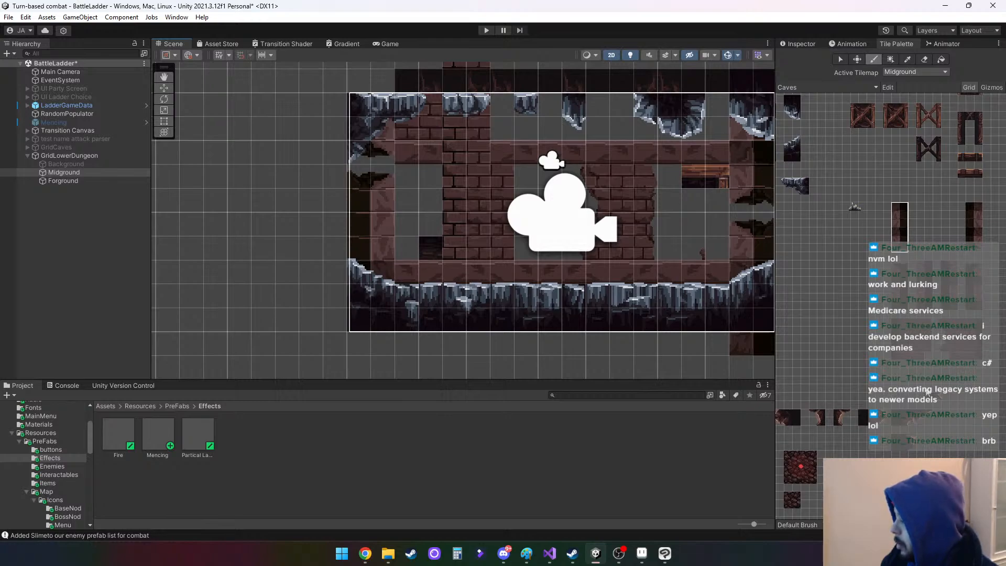
pyautogui.click(918, 355)
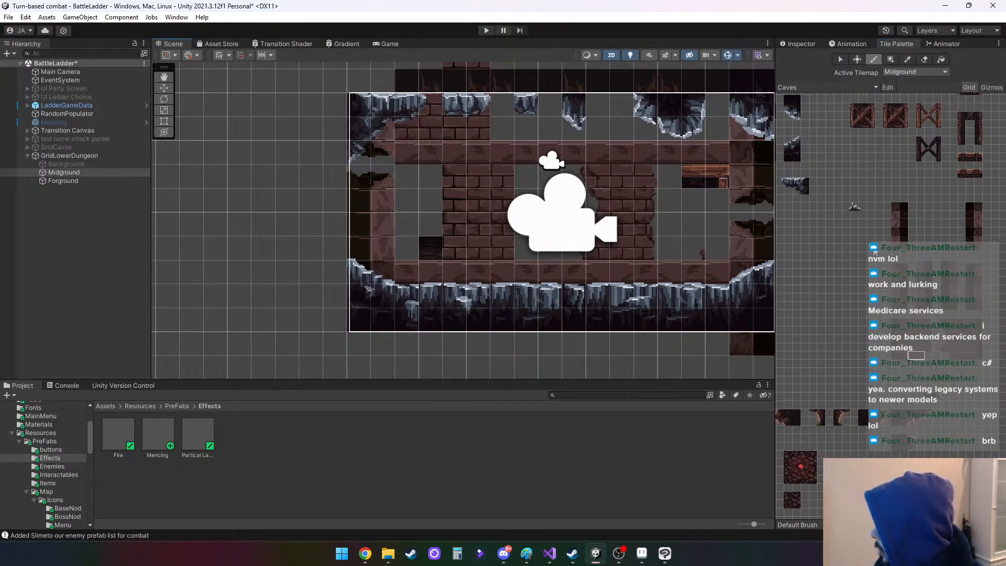
# Frame the two middle brick columns with narrow vertical stone strips between the upper and lower beams
pyautogui.moveTo(897, 205)
pyautogui.mouseDown()
pyautogui.moveTo(898, 241)
pyautogui.moveTo(896, 210)
pyautogui.mouseUp()
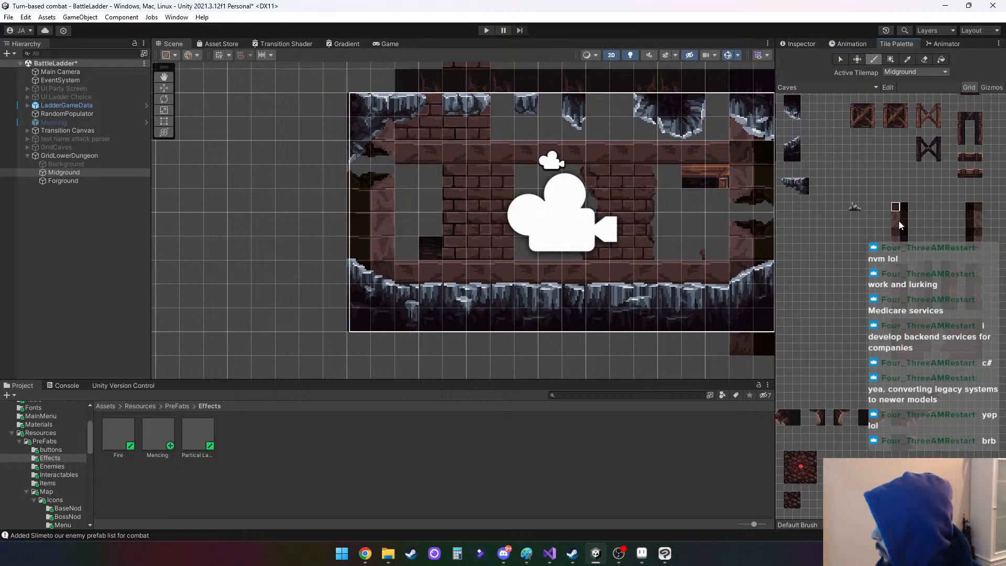
pyautogui.moveTo(922, 266); pyautogui.dragTo(921, 318)
pyautogui.click(460, 256)
pyautogui.click(454, 253)
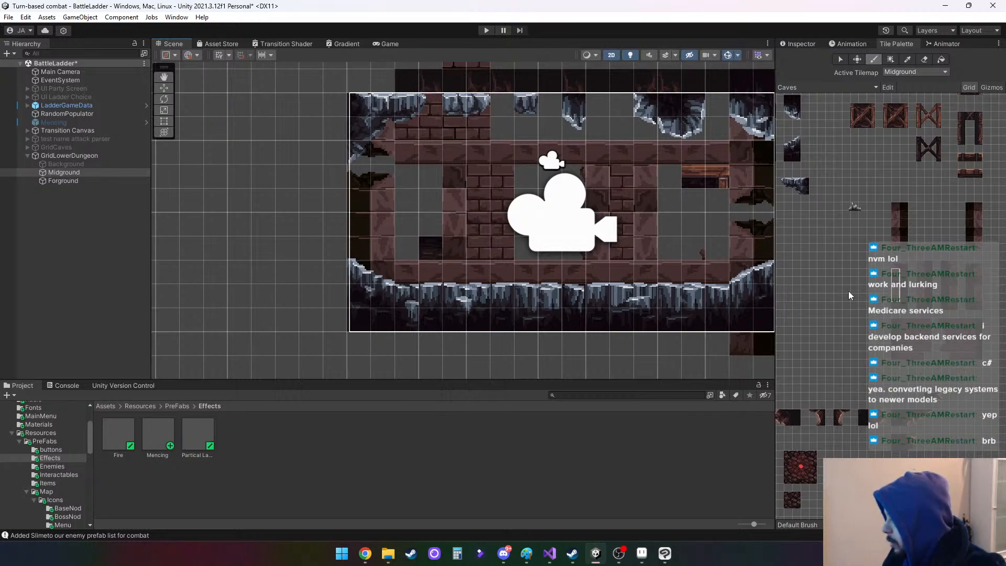
pyautogui.click(978, 275)
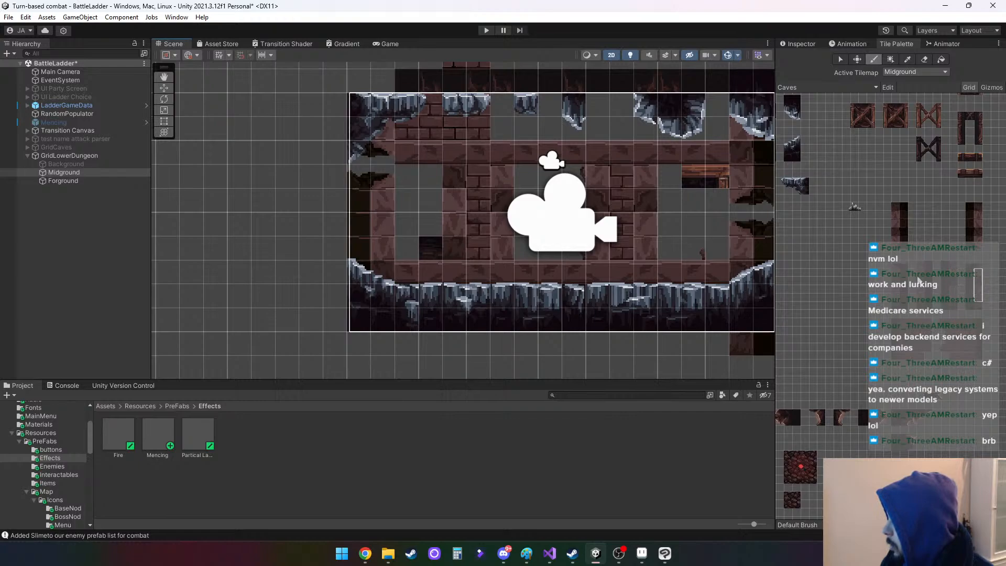
pyautogui.press('i')
pyautogui.press('b')
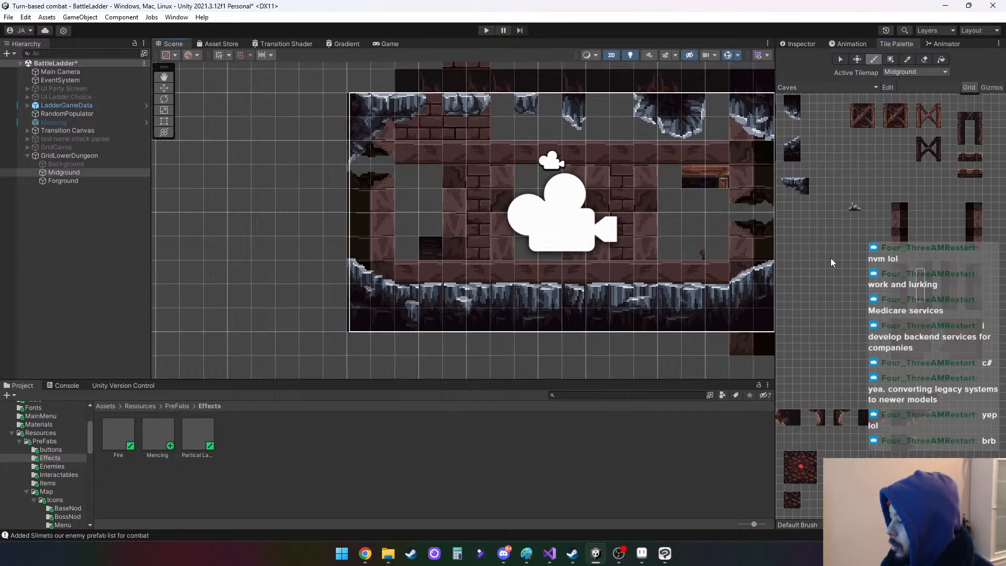
# Paint brick over the inner stone strip of the right-middle column
pyautogui.press('i')
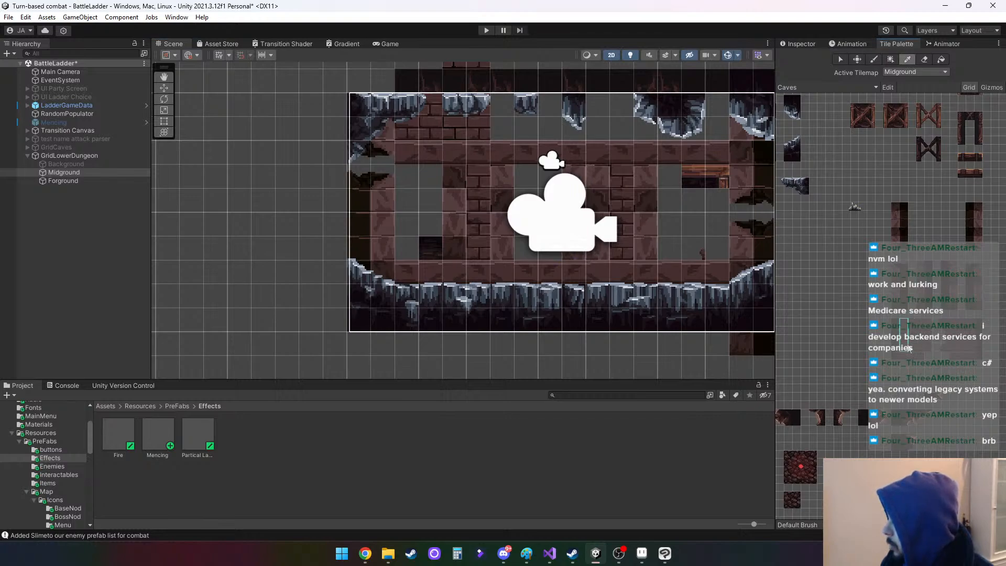
pyautogui.moveTo(908, 347); pyautogui.dragTo(908, 347)
pyautogui.click(607, 248)
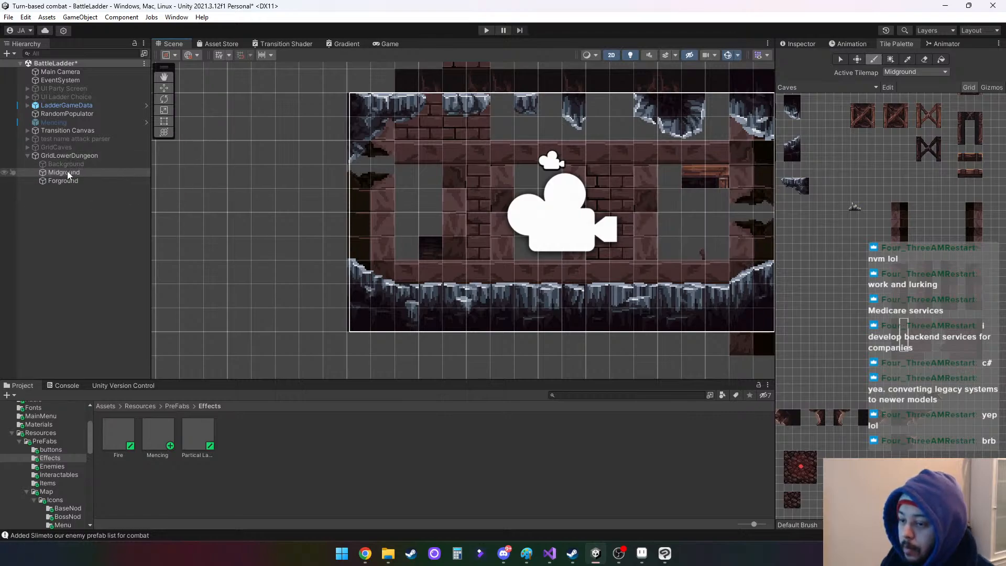
# Expand the GridCaves object in the hierarchy and activate it
pyautogui.click(27, 147)
pyautogui.click(57, 147)
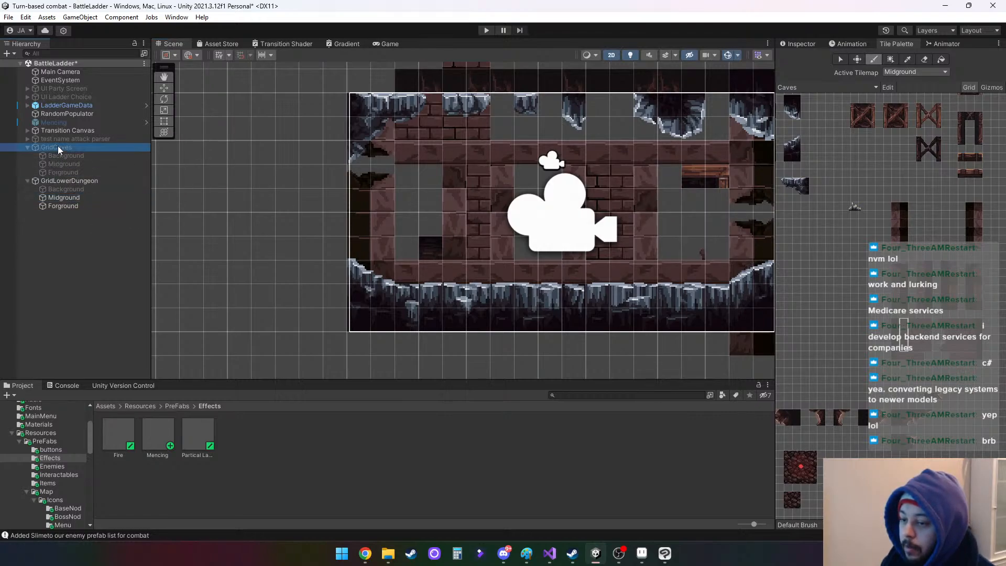
pyautogui.click(802, 43)
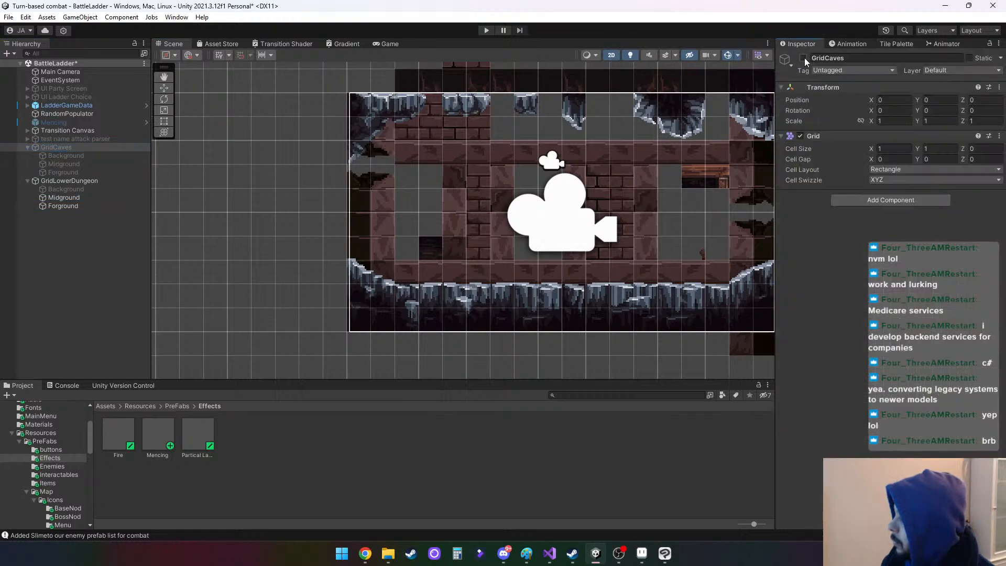
pyautogui.click(804, 58)
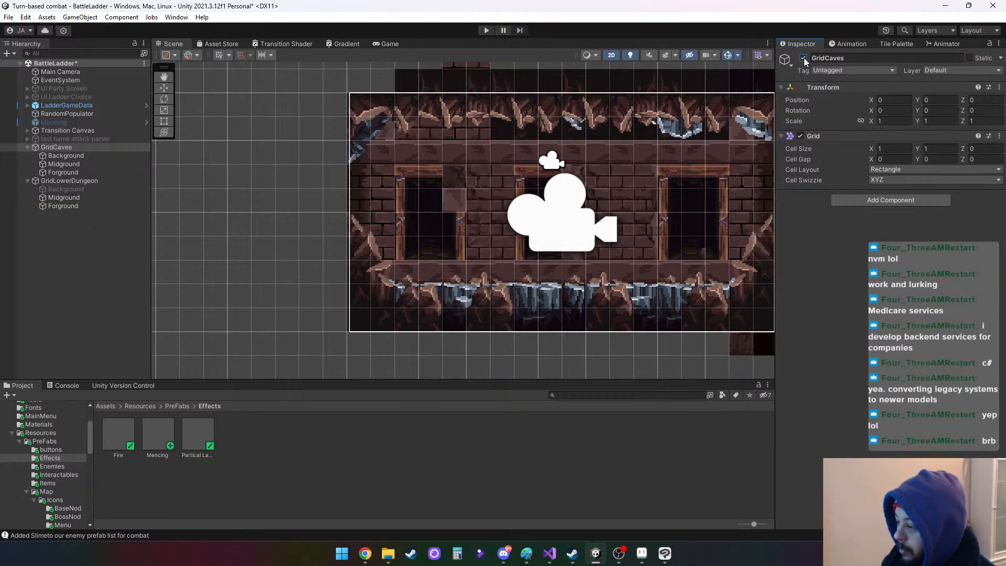
# Toggle GridCaves off and on to compare it with the lower dungeon layout, leaving it deactivated
pyautogui.click(804, 58)
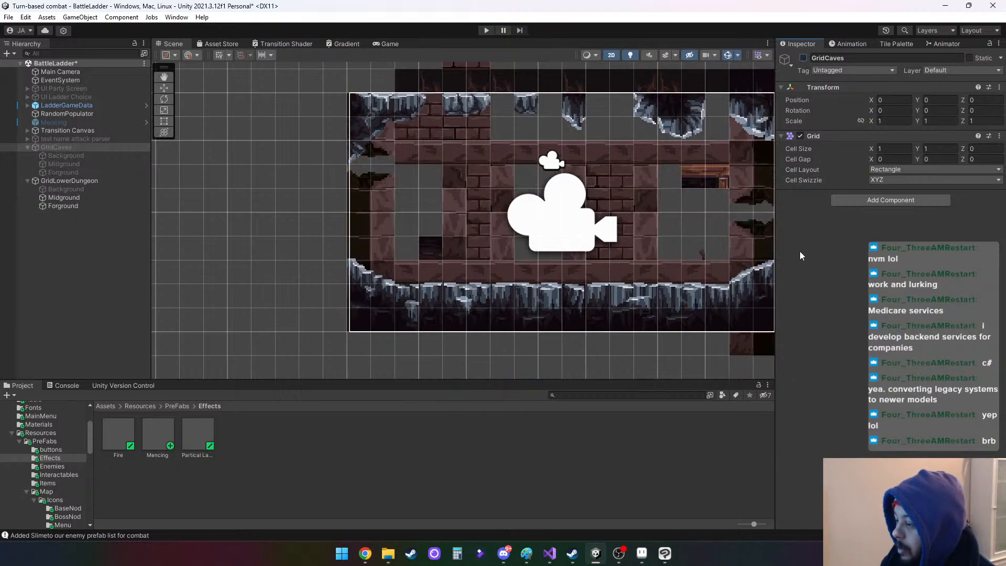
pyautogui.click(804, 58)
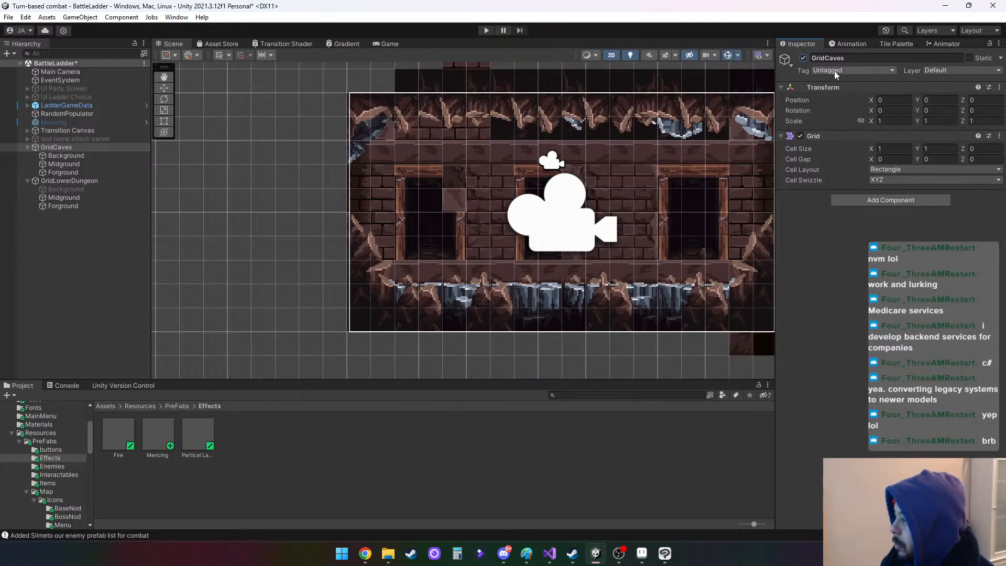
pyautogui.click(804, 58)
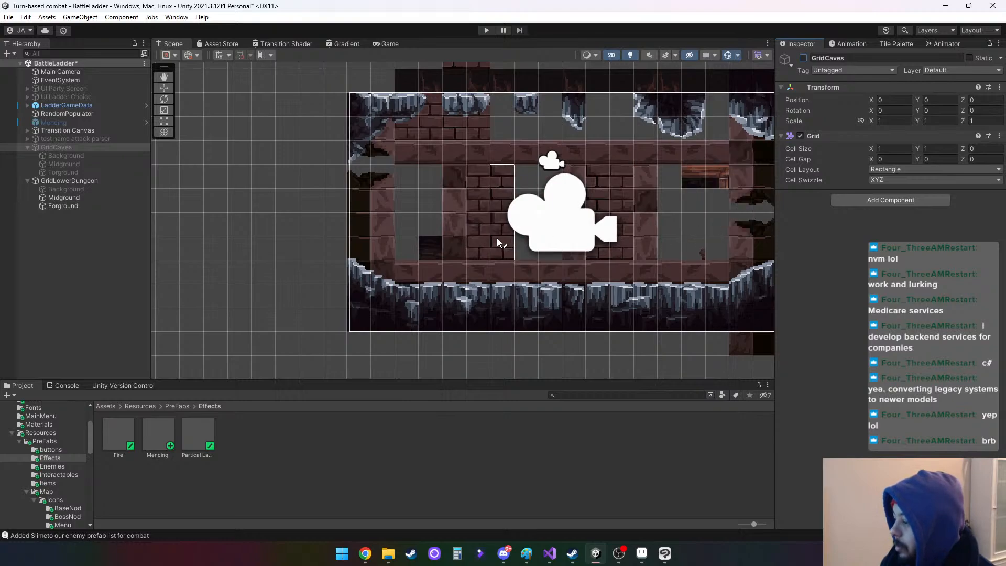
# Erase the leftover stone strips and stray tiles inside the three openings of GridLowerDungeon's Midground tilemap
pyautogui.click(893, 44)
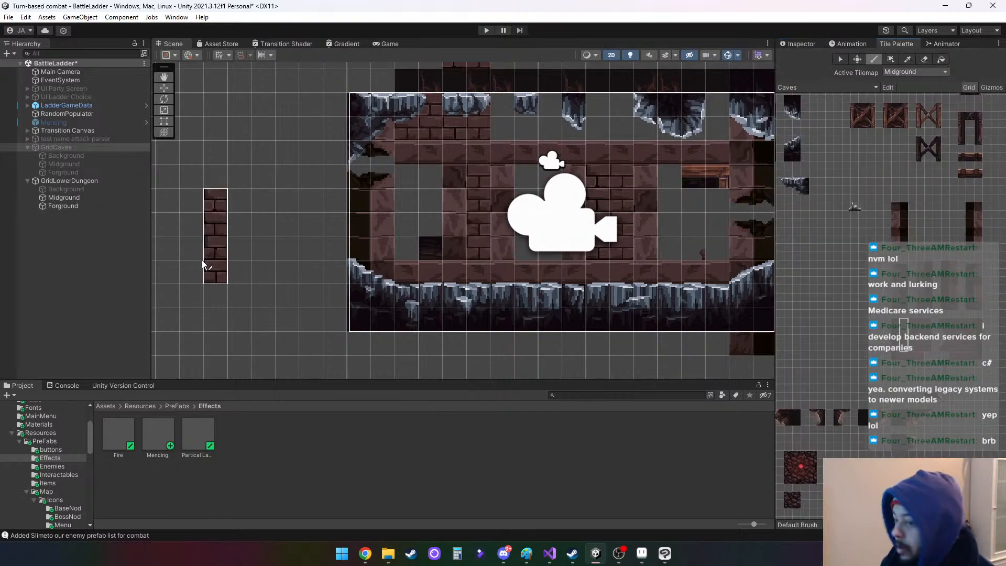
pyautogui.click(79, 199)
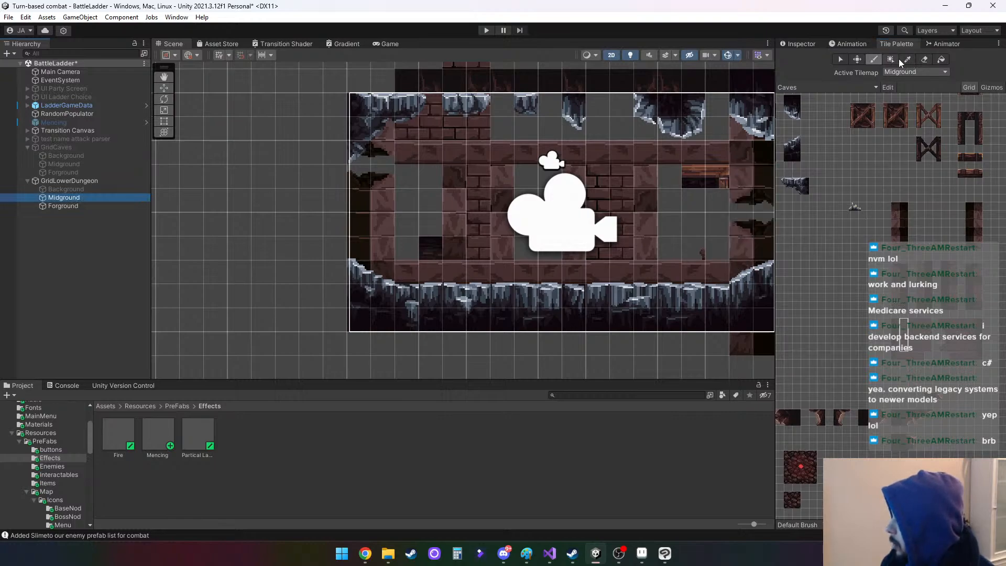
pyautogui.click(924, 60)
pyautogui.click(449, 253)
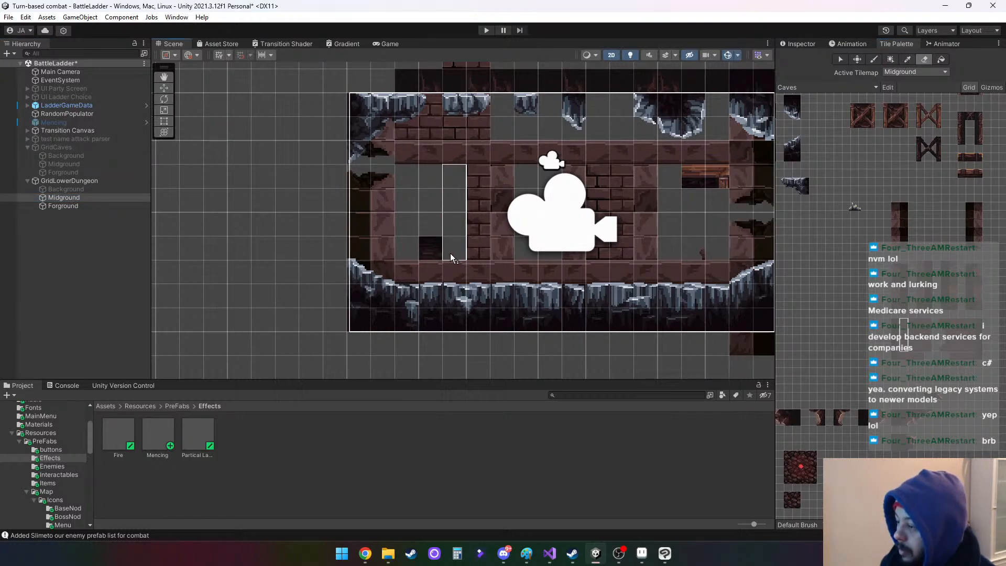
pyautogui.click(576, 254)
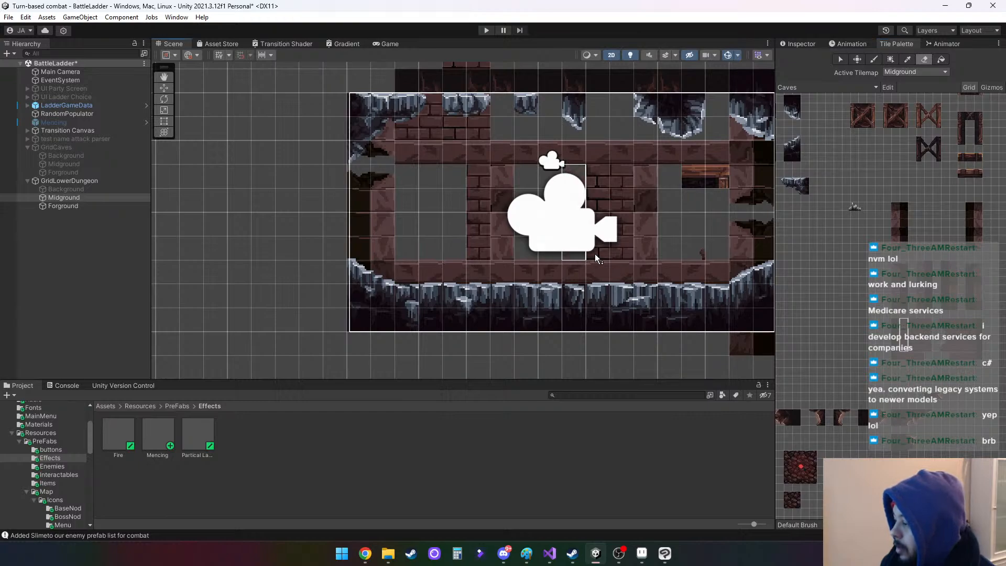
pyautogui.click(692, 256)
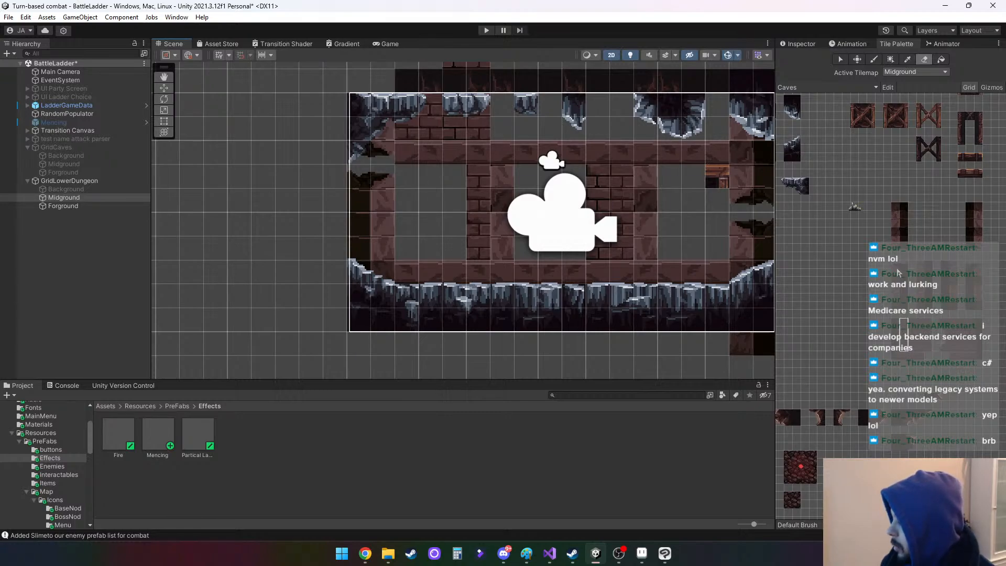
# Paint a stone pillar with a dark right-hand strip over the left-middle brick column between the two beams
pyautogui.press('b')
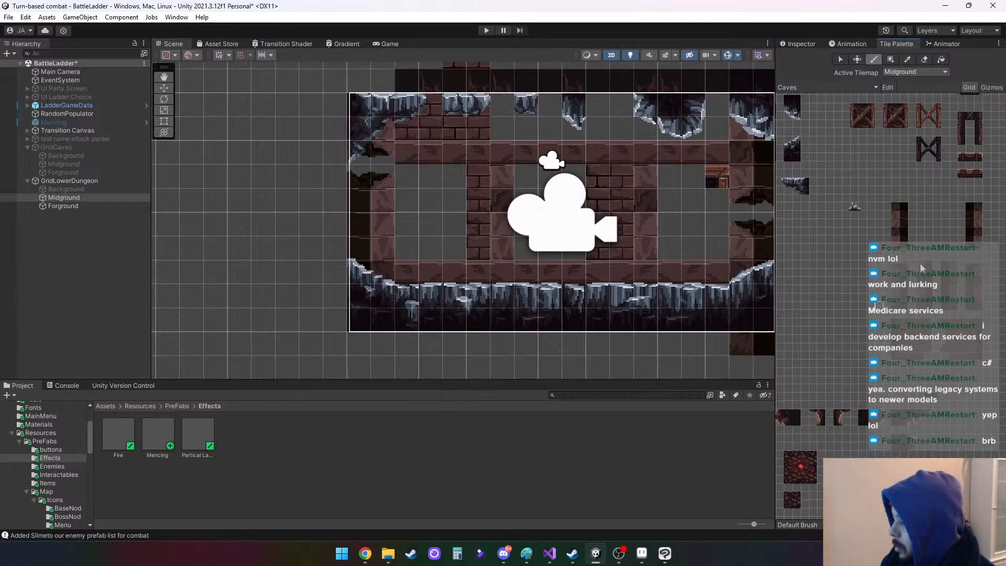
pyautogui.press('i')
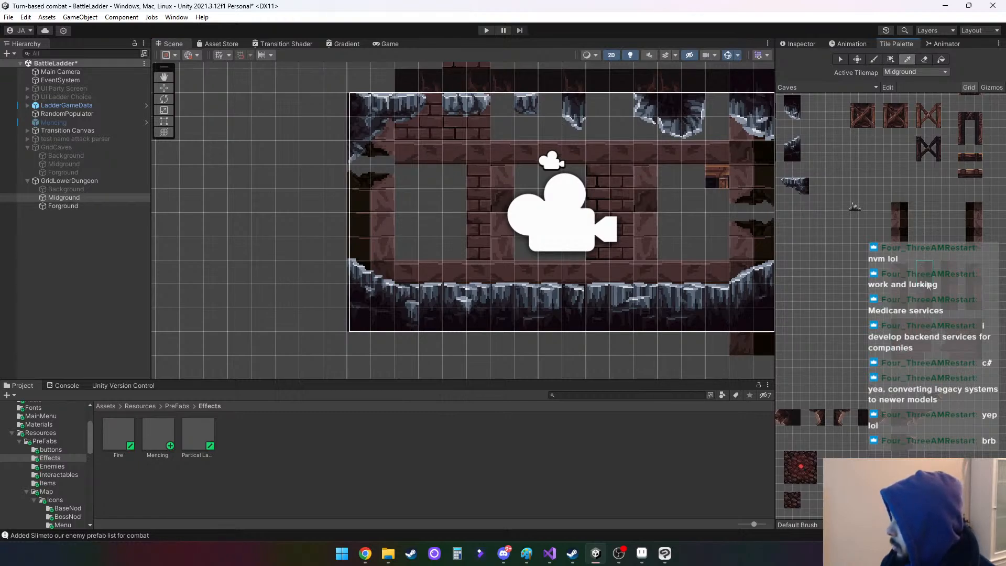
pyautogui.moveTo(920, 262)
pyautogui.mouseDown()
pyautogui.moveTo(930, 303)
pyautogui.moveTo(930, 291)
pyautogui.mouseUp()
pyautogui.click(505, 254)
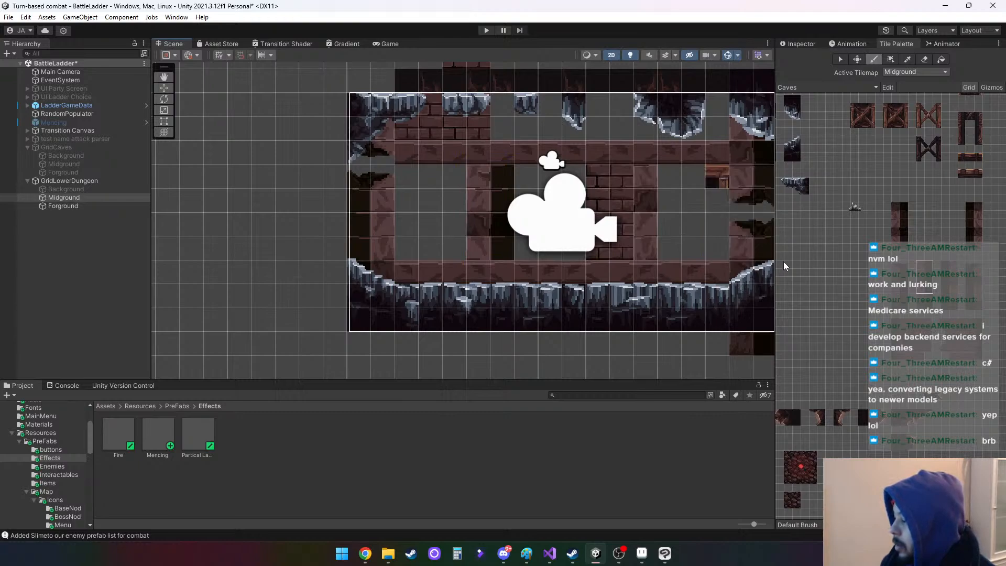
pyautogui.click(617, 240)
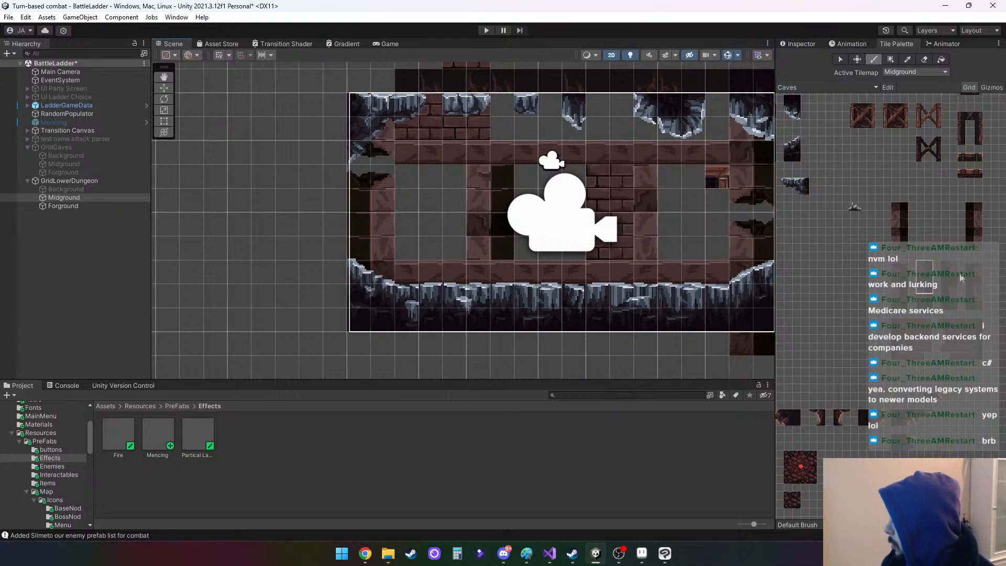
# Paint broken stone pillar pieces with dark left edges near the right wall, one from the ceiling and one from the floor
pyautogui.moveTo(973, 269); pyautogui.dragTo(977, 307)
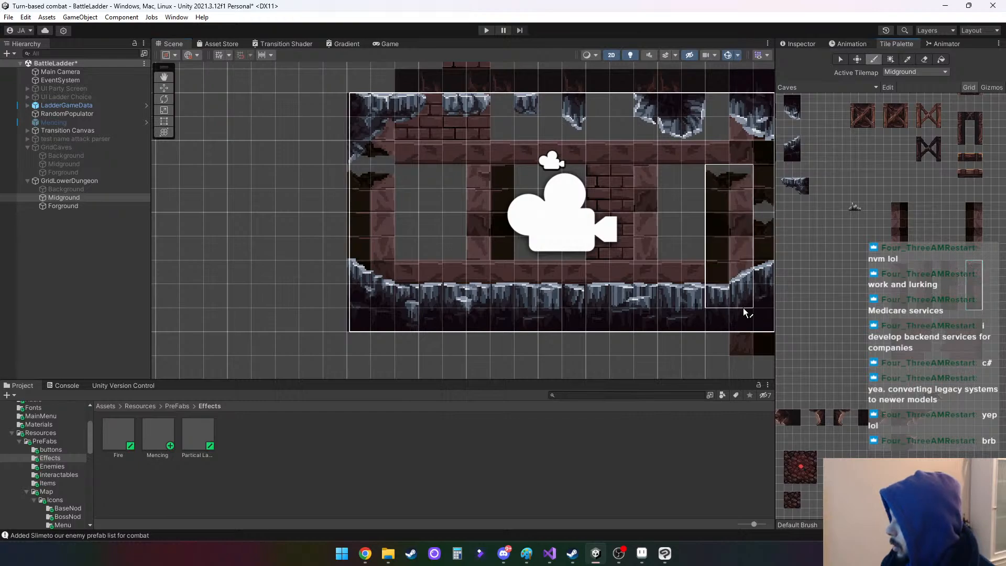
pyautogui.click(741, 345)
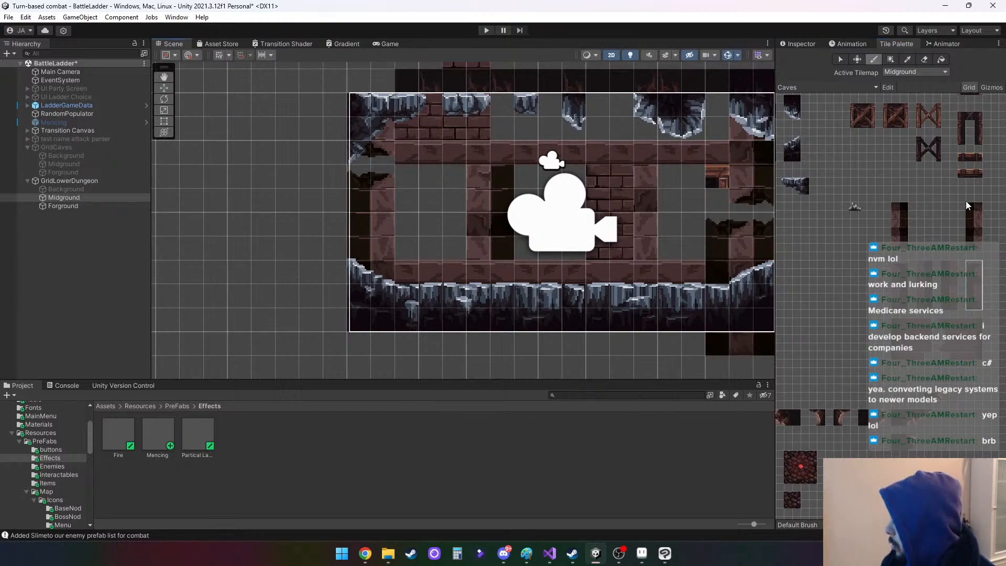
pyautogui.moveTo(966, 200); pyautogui.dragTo(983, 253)
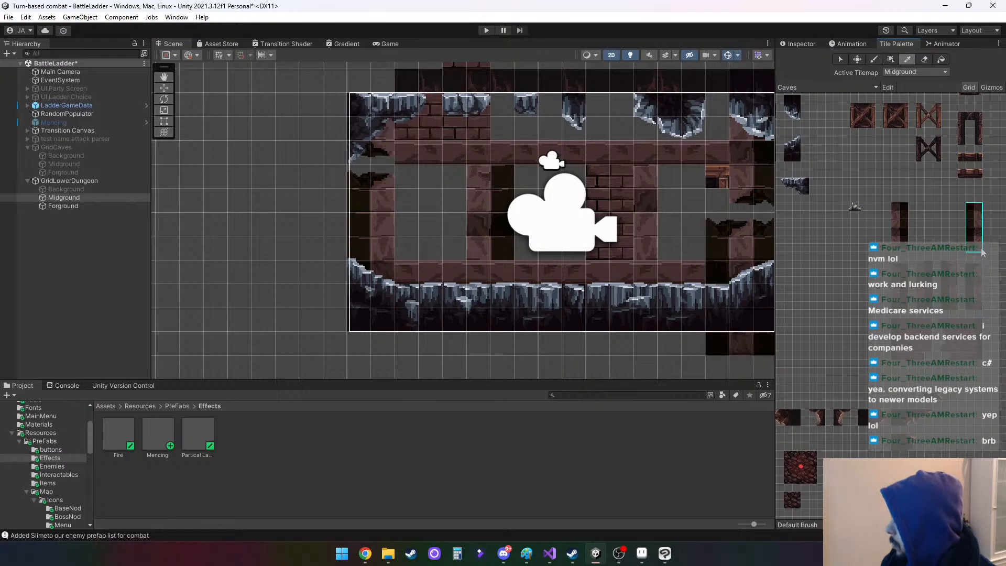
pyautogui.click(741, 197)
pyautogui.press('i')
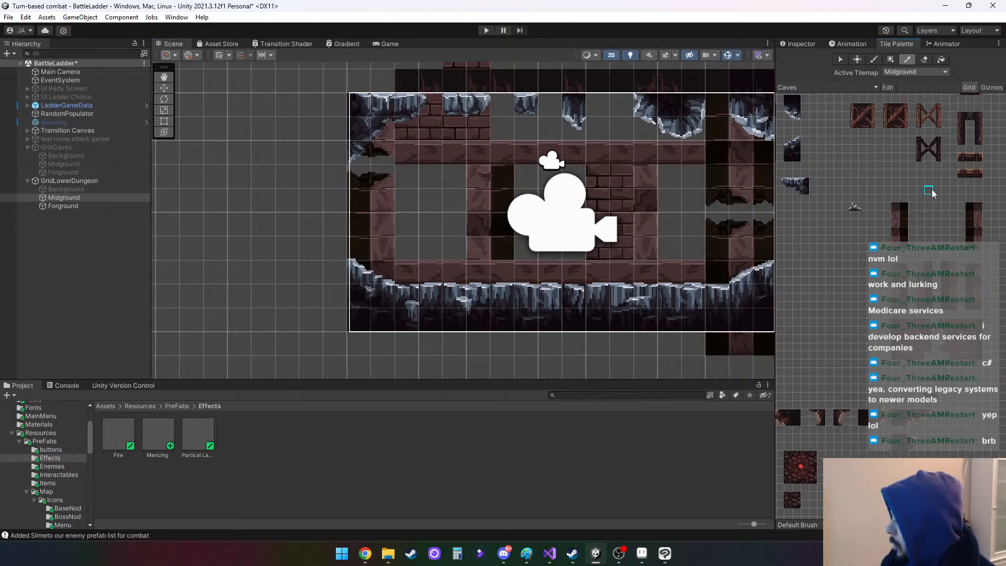
# Extend the left-middle pillar up to the ceiling and paint a full-height pillar with a dark right strip over the right-middle brick column
pyautogui.click(928, 59)
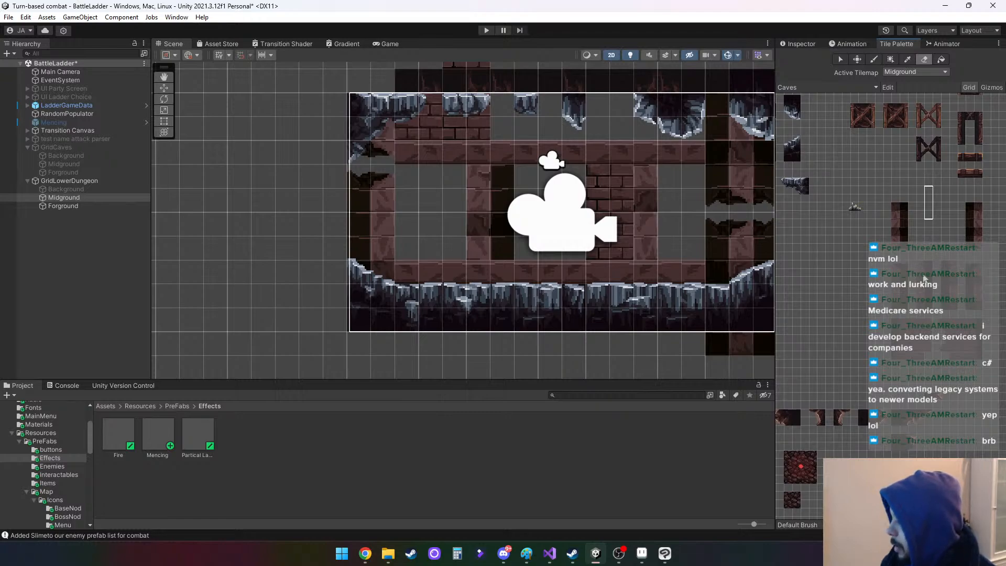
pyautogui.moveTo(920, 262); pyautogui.dragTo(932, 307)
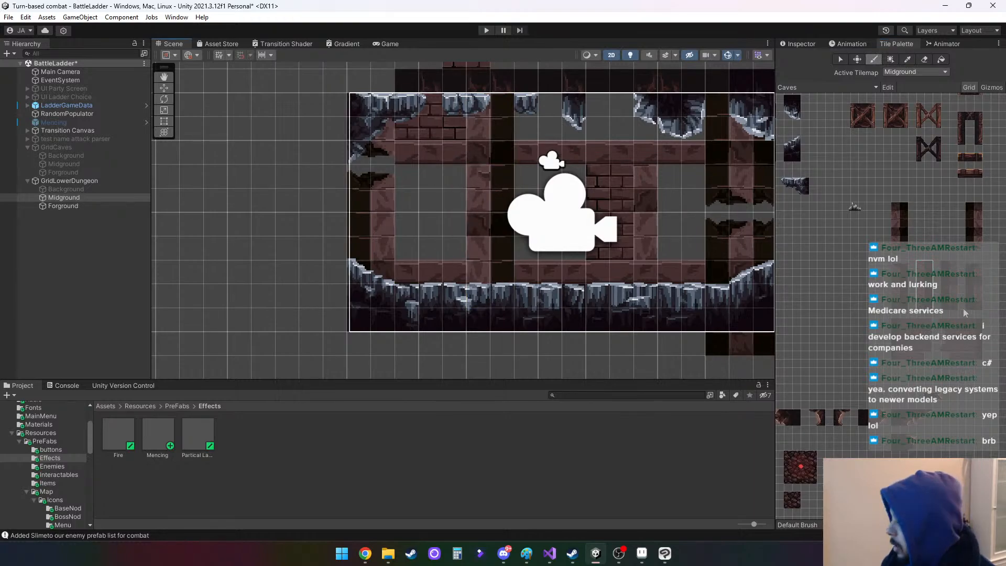
pyautogui.moveTo(947, 264); pyautogui.dragTo(947, 309)
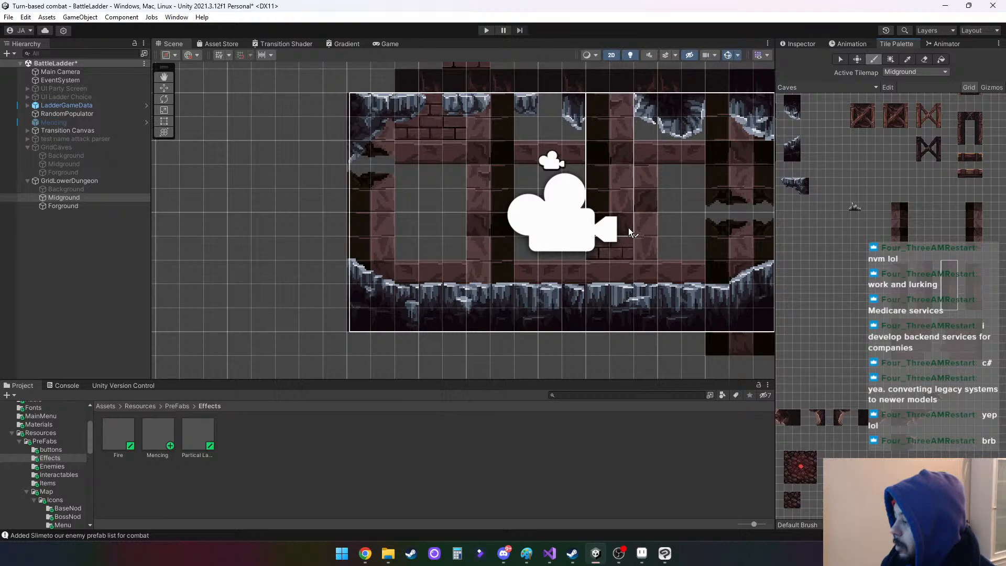
pyautogui.click(629, 228)
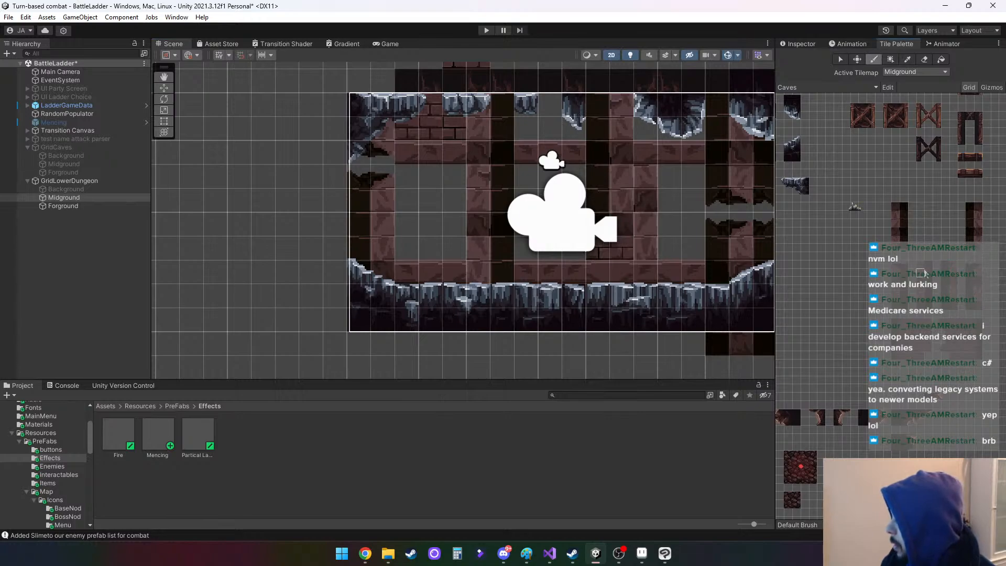
pyautogui.click(610, 223)
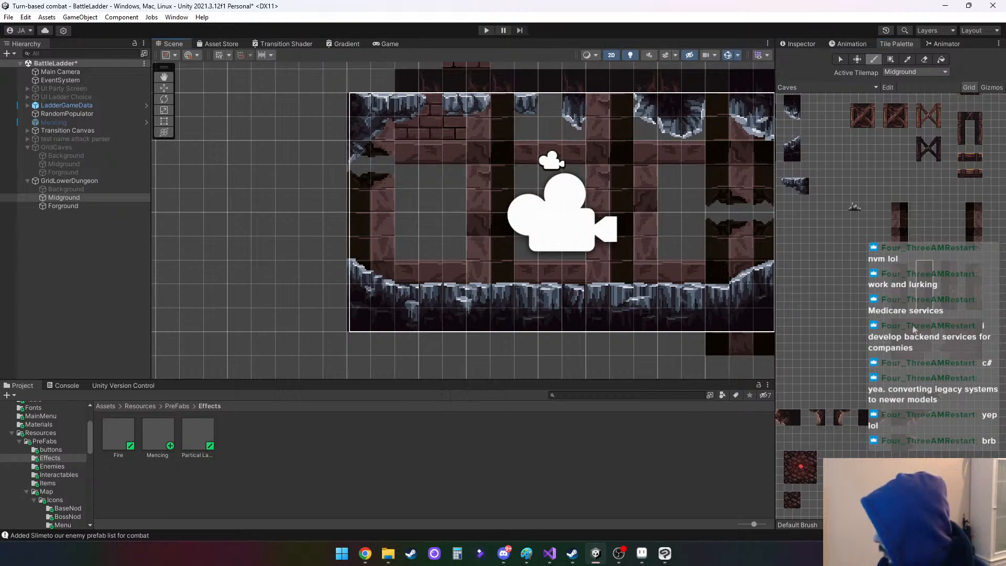
# Paint brick along the right wall and over the stone strip beside the right-middle pillar, between the upper and lower beams
pyautogui.press('i')
pyautogui.moveTo(915, 356); pyautogui.dragTo(907, 350)
pyautogui.click(766, 247)
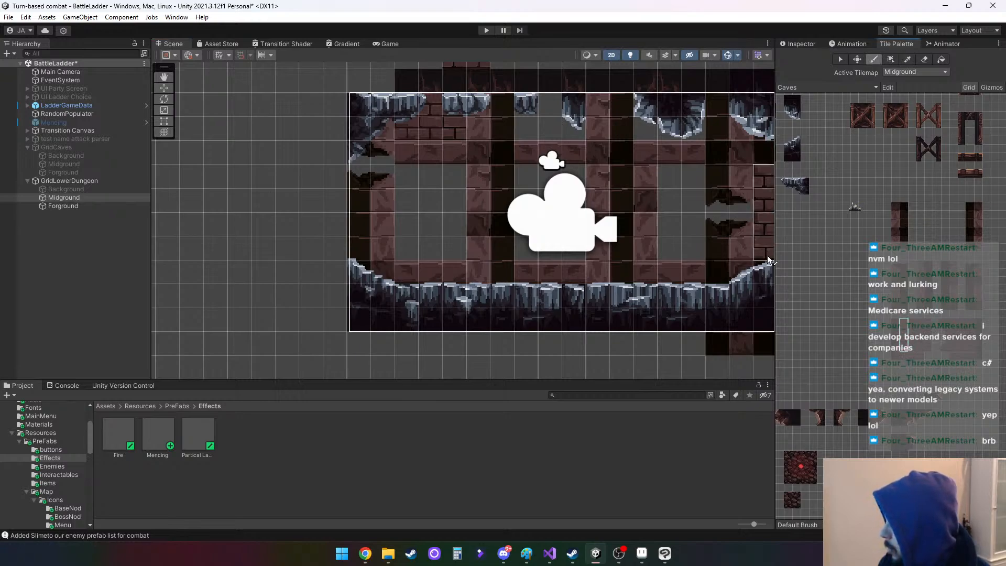
pyautogui.click(640, 243)
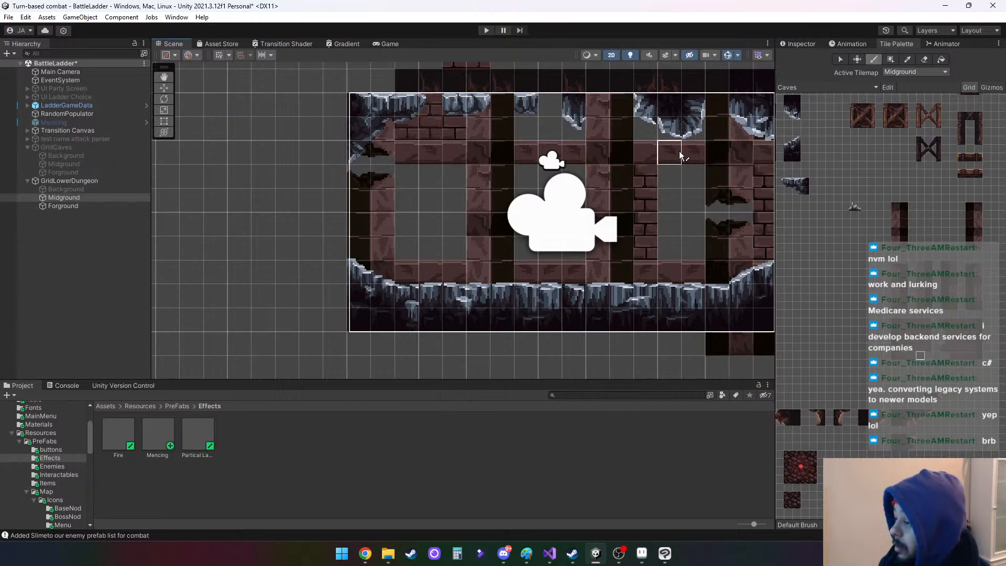
# Fill the empty gaps above the upper stone beam with brick from the middle to the right wall
pyautogui.click(909, 327)
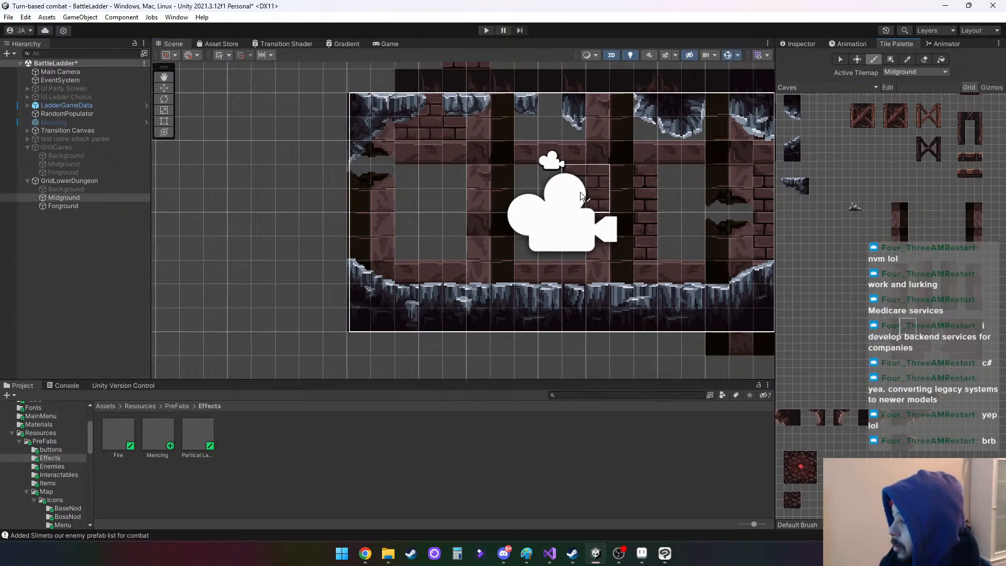
pyautogui.click(538, 135)
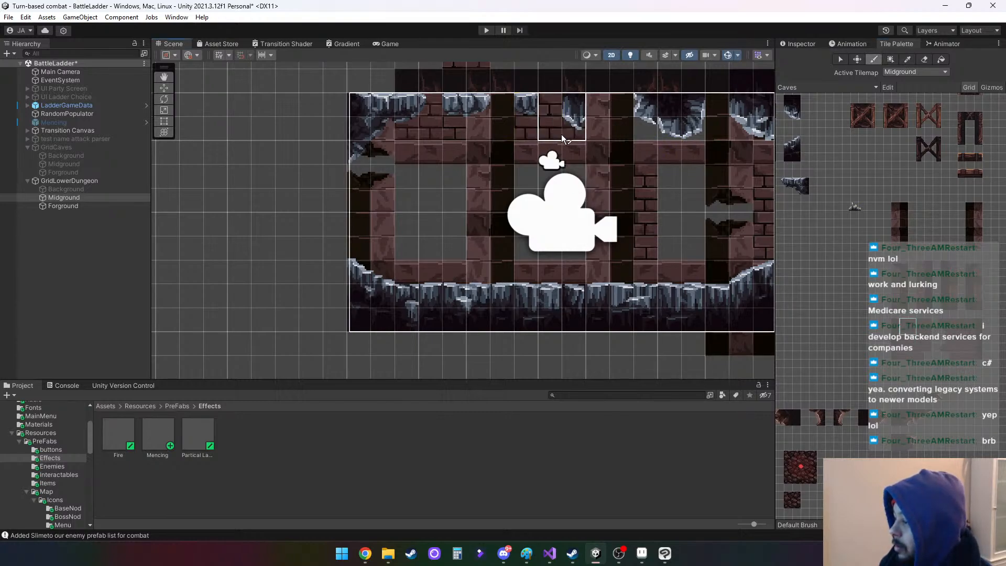
pyautogui.click(663, 137)
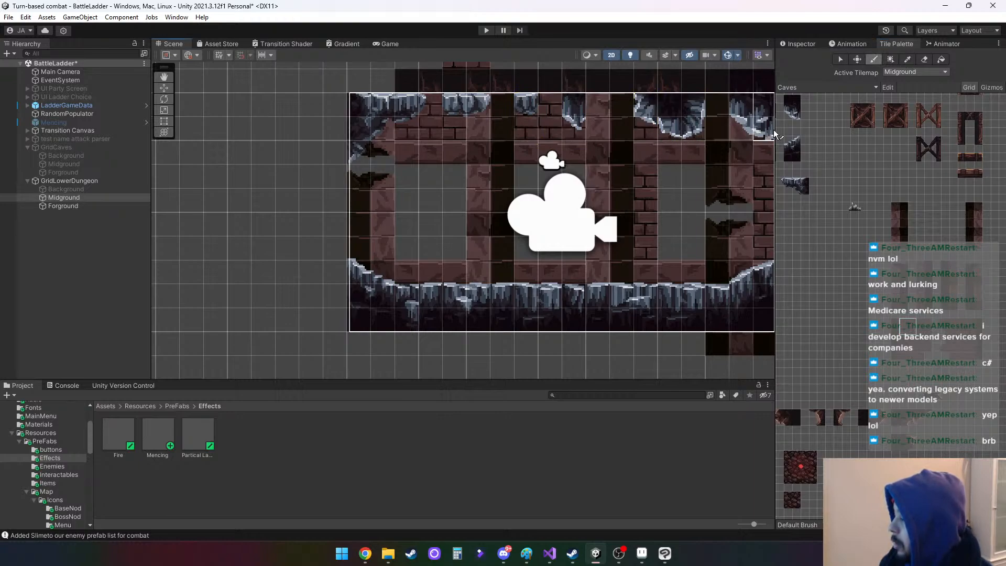
pyautogui.click(768, 136)
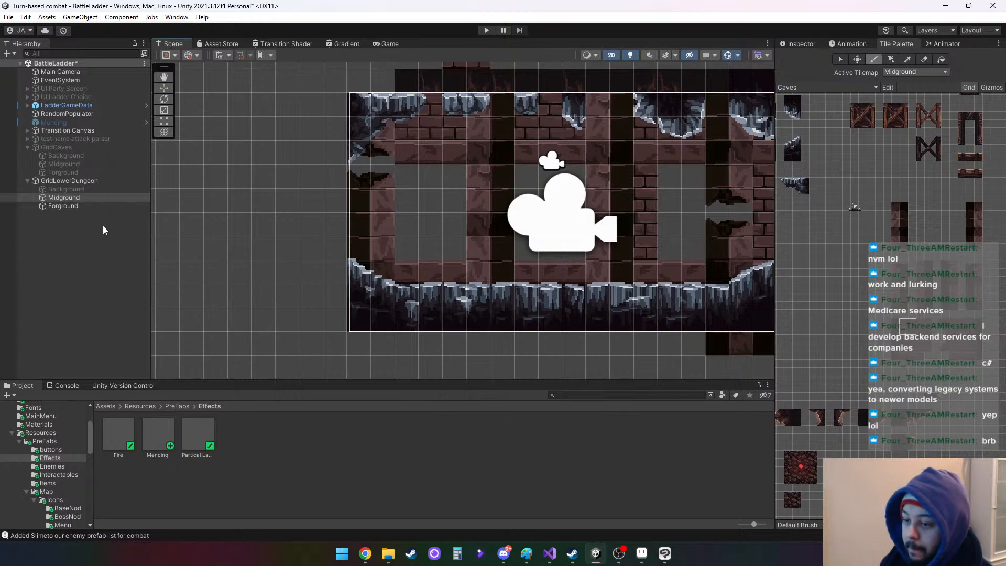
# Activate the Background tilemap under GridLowerDungeon
pyautogui.click(73, 191)
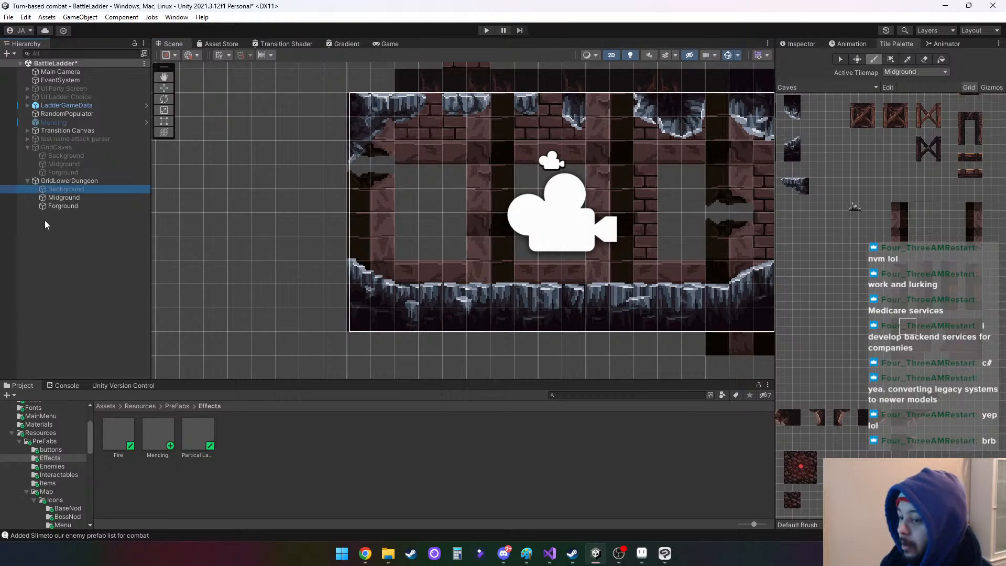
pyautogui.click(802, 43)
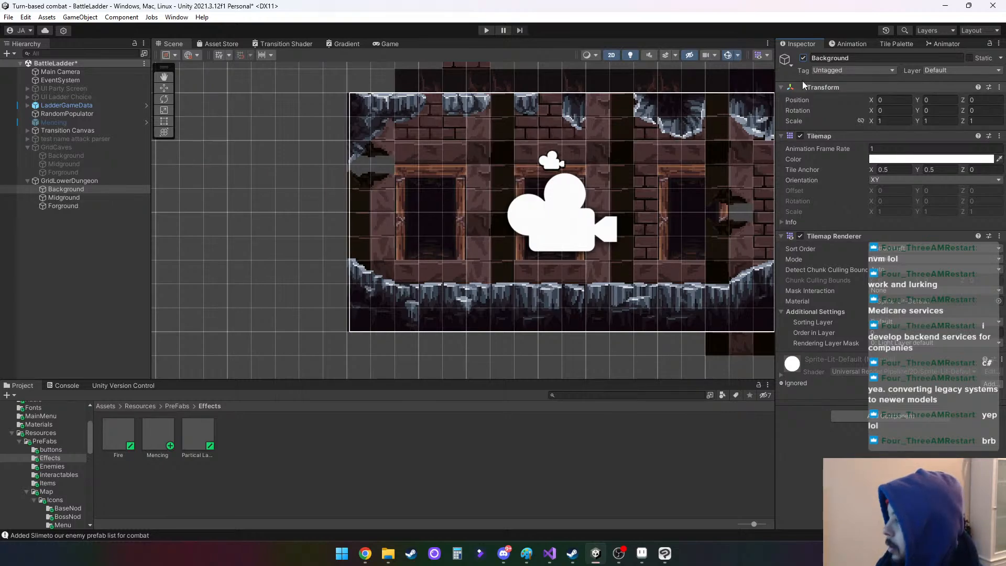
# Look through the Caves tile palette for dark tiles suited to the doorway openings
pyautogui.click(895, 44)
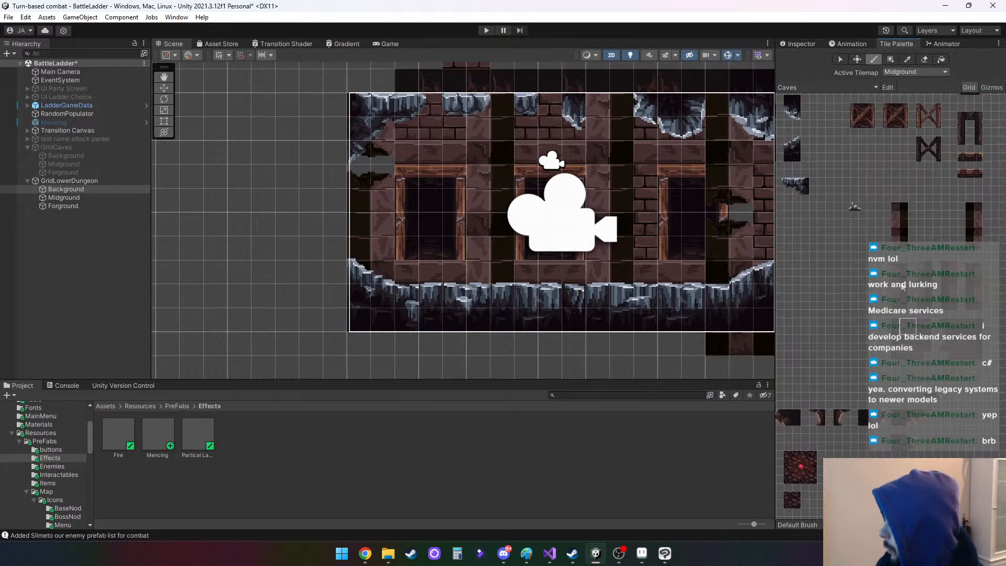
pyautogui.scroll(-2, 865, 256)
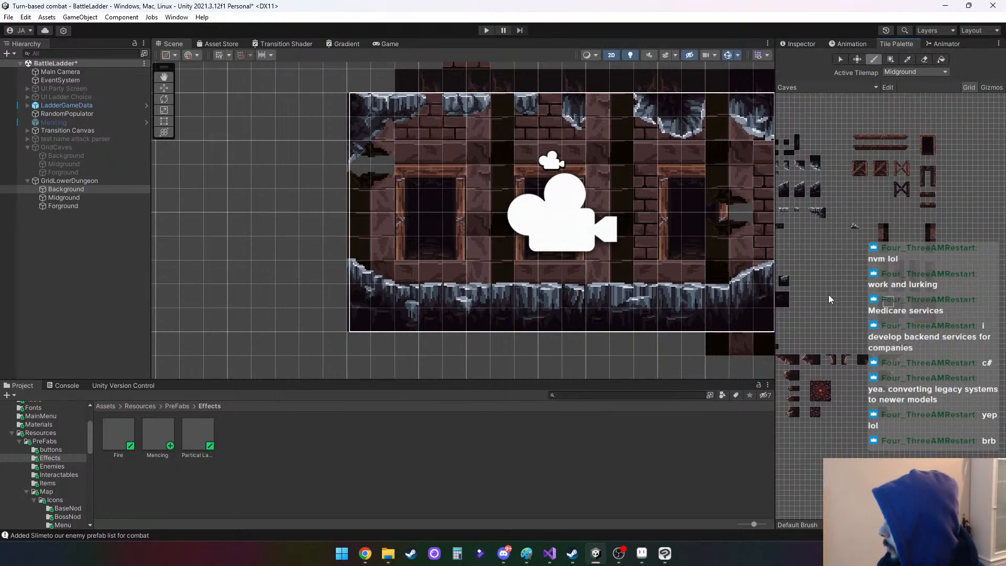
pyautogui.moveTo(828, 295); pyautogui.dragTo(882, 313, button='middle')
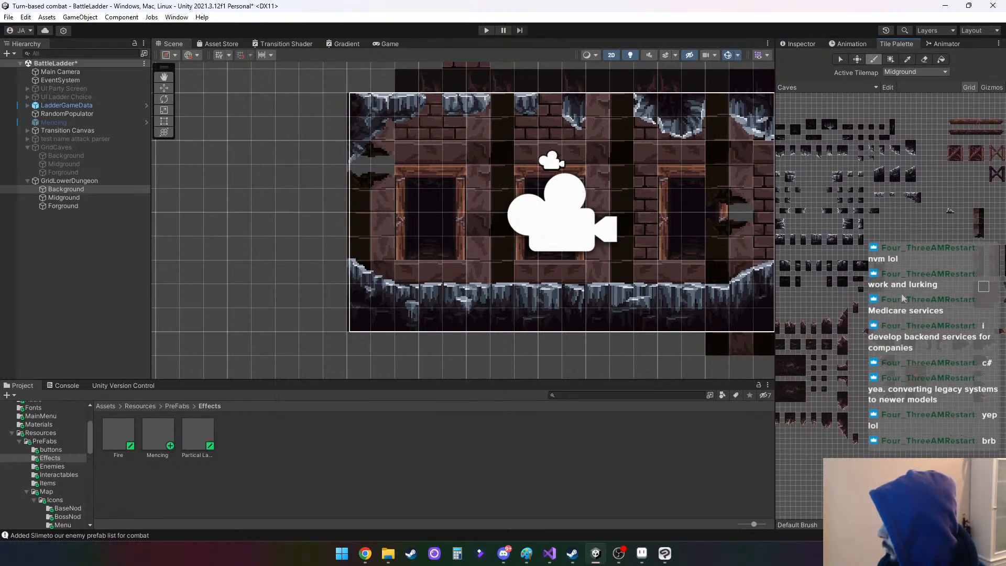
pyautogui.moveTo(882, 316); pyautogui.dragTo(936, 310)
pyautogui.scroll(10, 845, 373)
pyautogui.scroll(2, 862, 338)
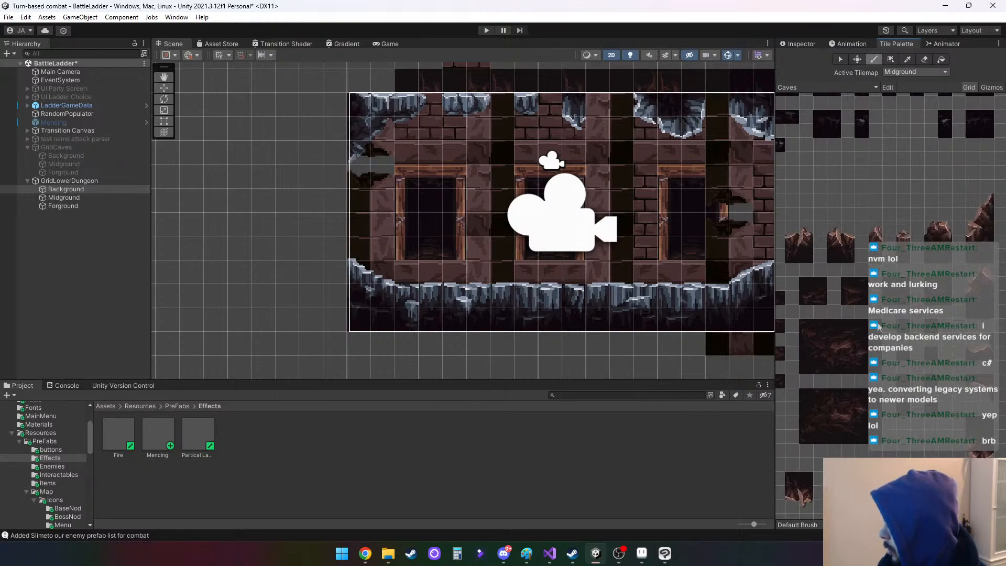
pyautogui.press('i')
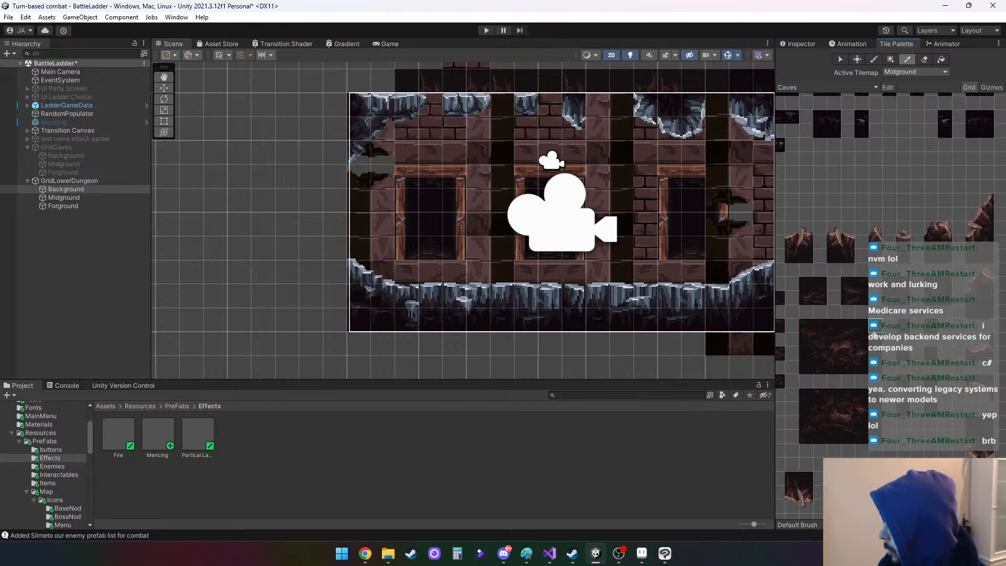
pyautogui.click(877, 328)
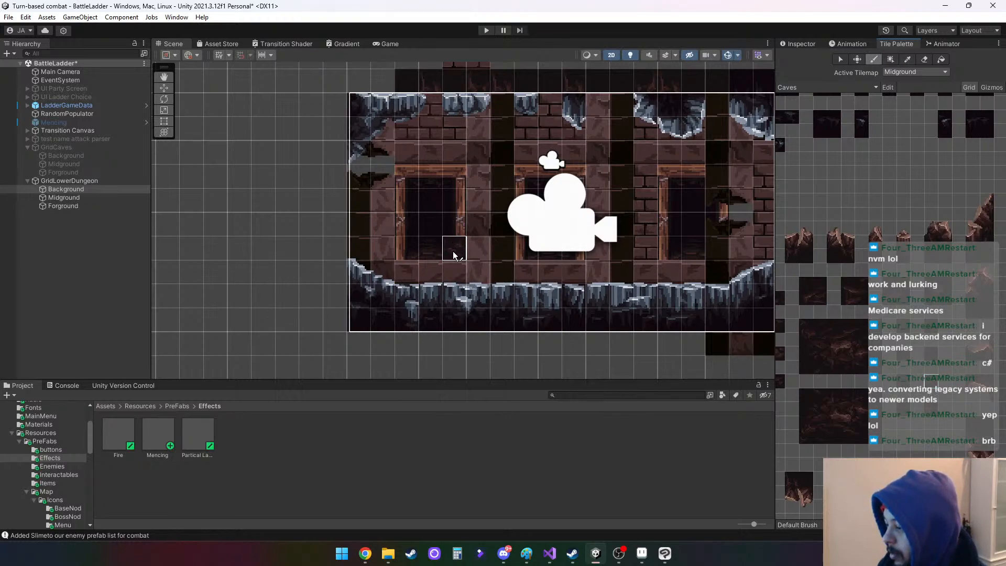
pyautogui.moveTo(886, 412); pyautogui.dragTo(982, 421, button='middle')
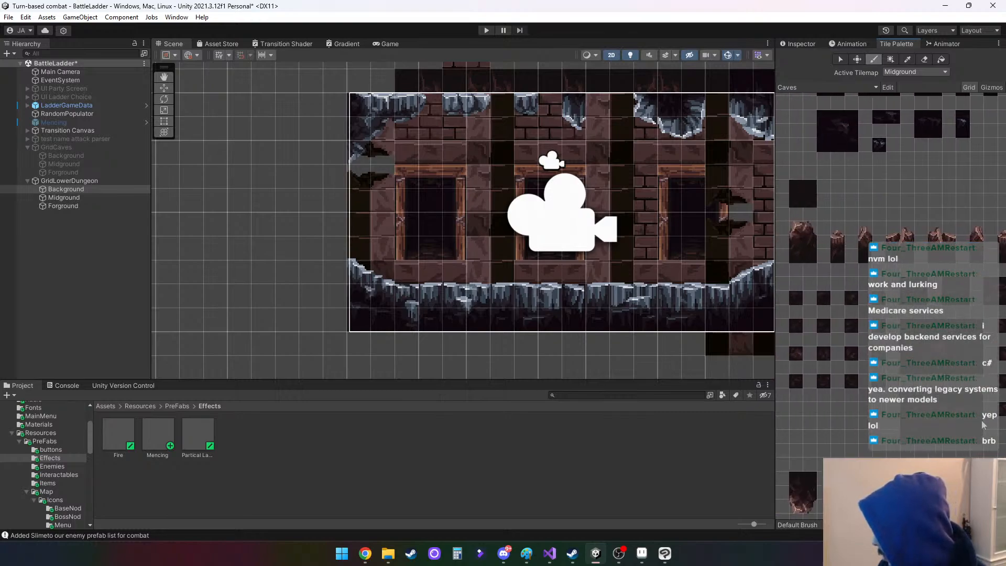
pyautogui.moveTo(871, 406); pyautogui.dragTo(889, 365, button='middle')
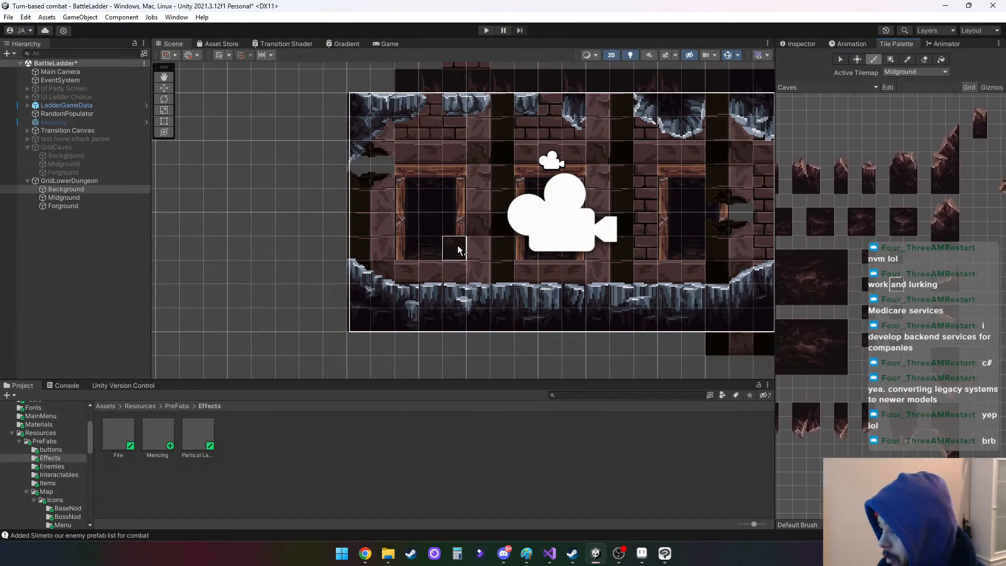
pyautogui.moveTo(904, 308); pyautogui.dragTo(829, 381, button='middle')
pyautogui.moveTo(988, 241)
pyautogui.mouseDown(button='middle')
pyautogui.moveTo(764, 431)
pyautogui.moveTo(985, 251)
pyautogui.moveTo(776, 372)
pyautogui.mouseUp(button='middle')
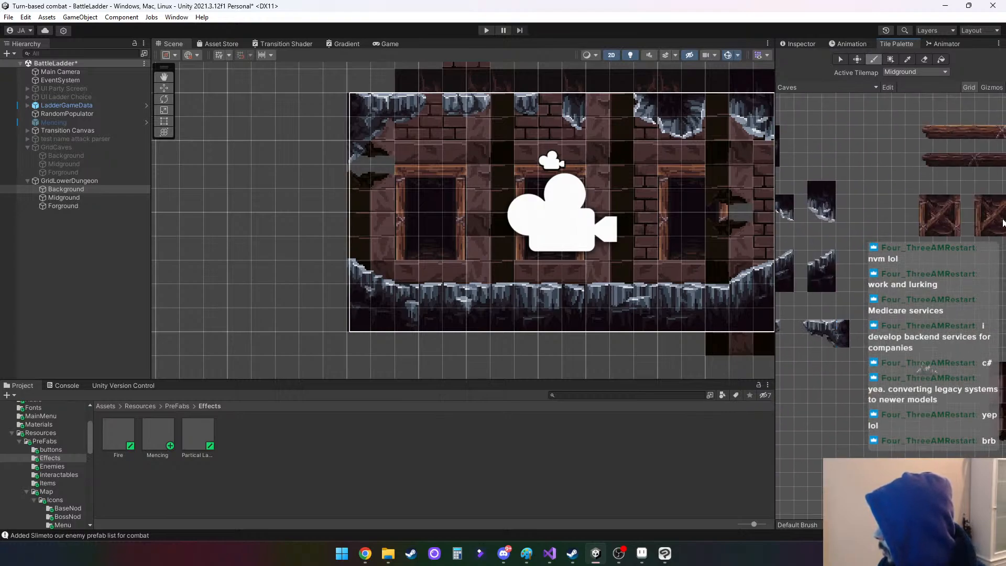
pyautogui.moveTo(965, 252); pyautogui.dragTo(823, 310, button='middle')
pyautogui.moveTo(962, 321)
pyautogui.mouseDown(button='middle')
pyautogui.moveTo(909, 323)
pyautogui.moveTo(948, 311)
pyautogui.mouseUp(button='middle')
# Replace the wooden frames in the left and middle doorways with plain dark tiles, keeping a floor-detail tile at each opening's bottom centre
pyautogui.click(910, 229)
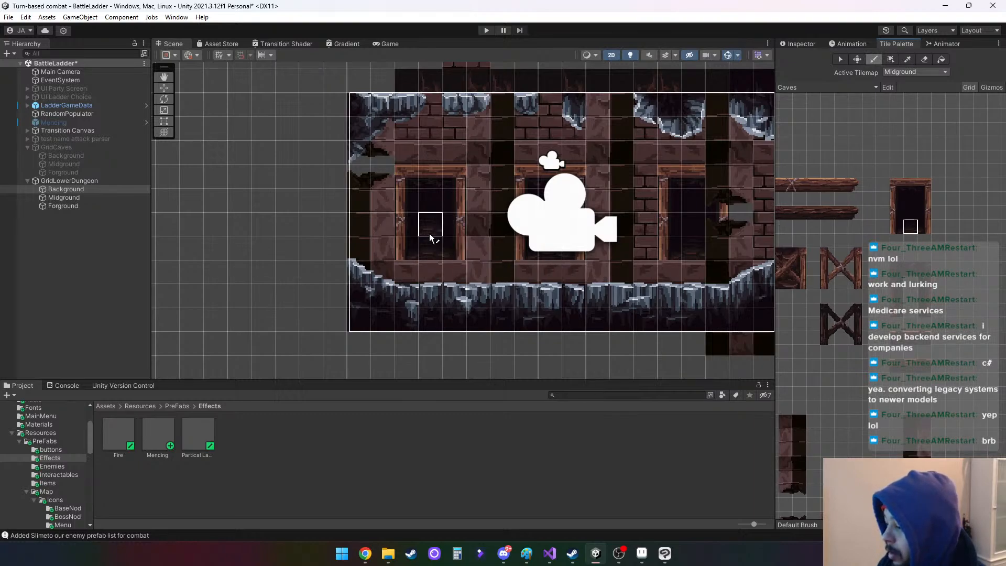
pyautogui.moveTo(407, 259); pyautogui.dragTo(456, 259)
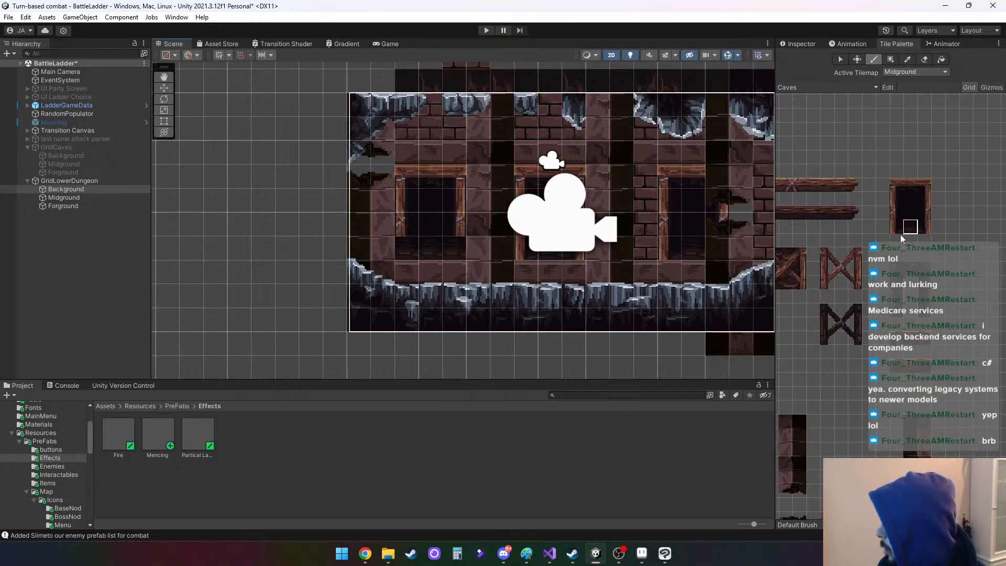
pyautogui.click(912, 187)
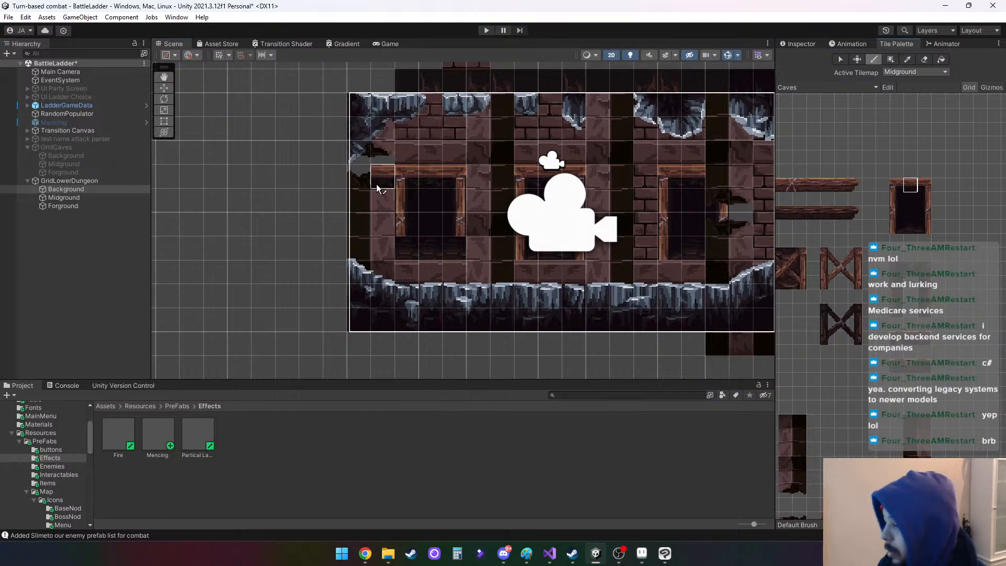
pyautogui.click(911, 197)
pyautogui.click(407, 207)
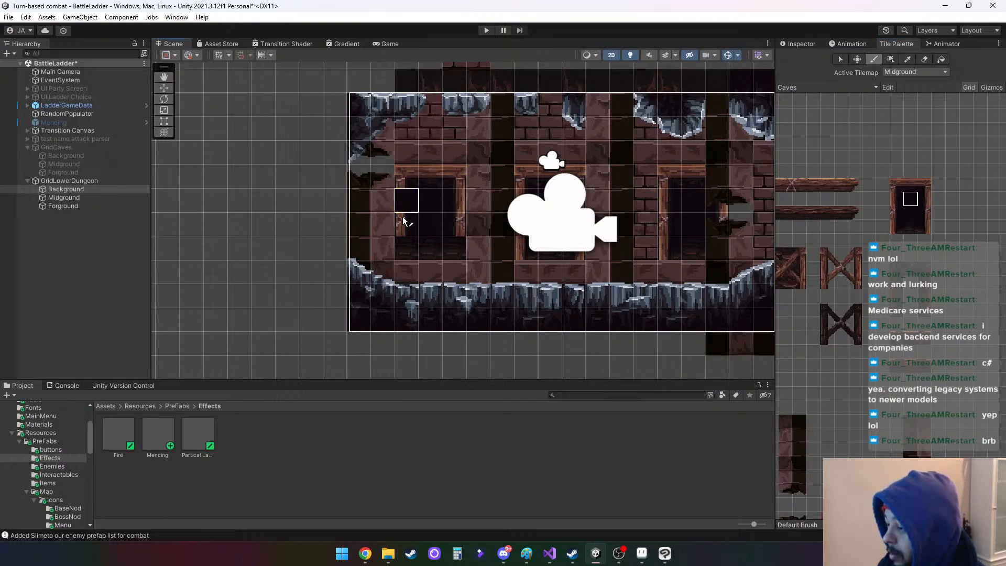
pyautogui.click(449, 182)
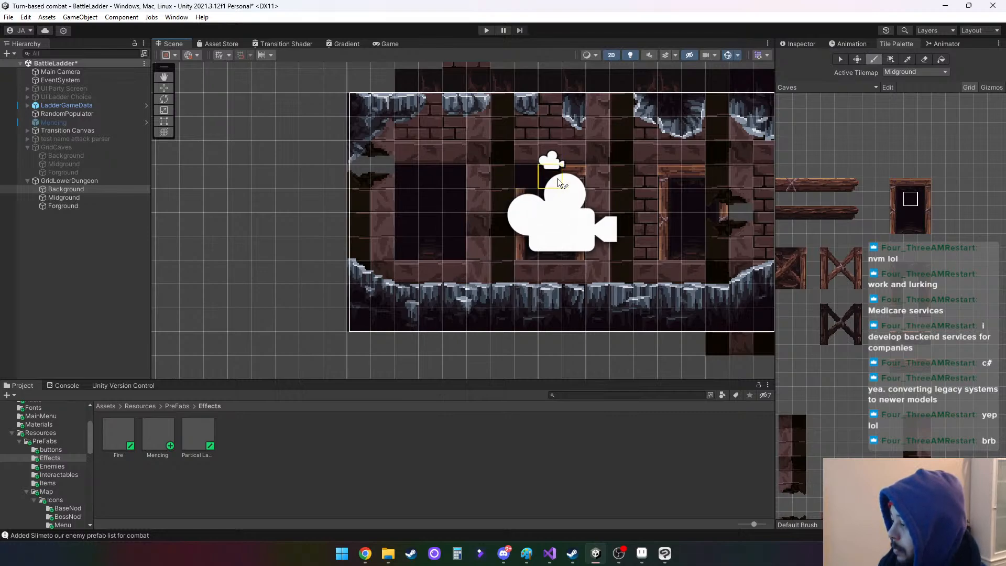
pyautogui.scroll(5, 559, 231)
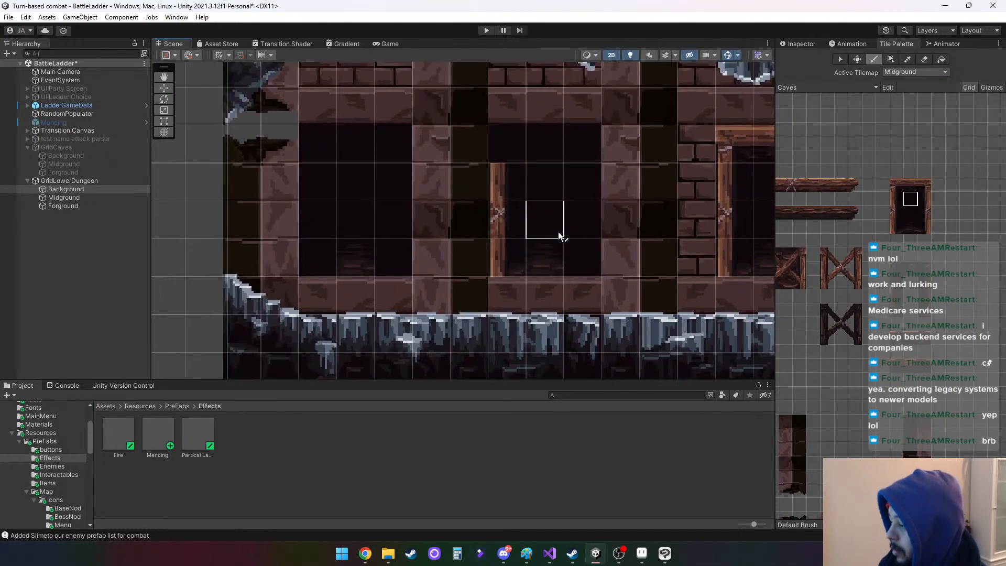
pyautogui.moveTo(676, 199); pyautogui.dragTo(552, 225, button='middle')
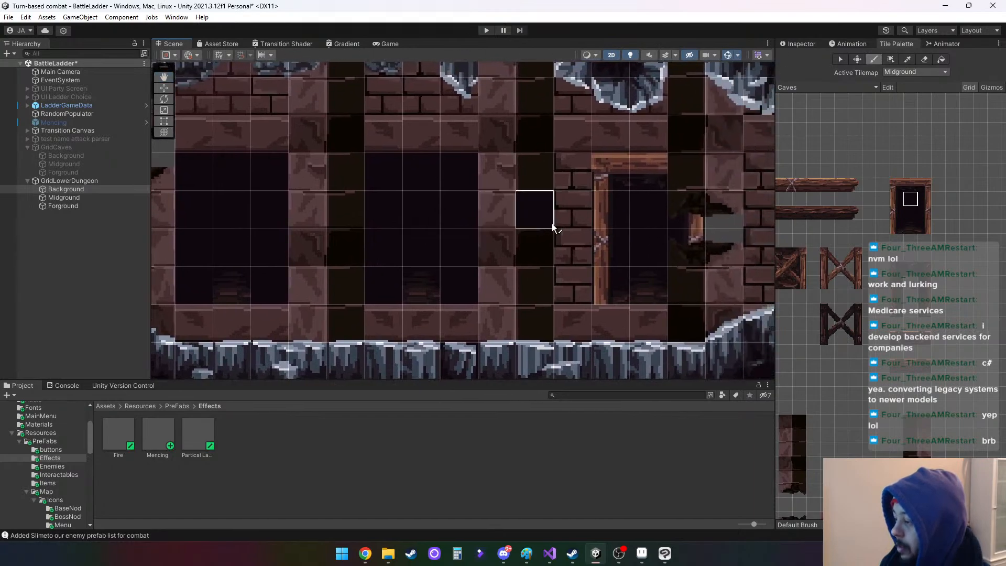
# Fill the right doorway with plain dark tiles, covering its wooden frame and adjacent dark strip, with a floor-detail tile at the bottom centre
pyautogui.moveTo(625, 253); pyautogui.dragTo(572, 247, button='middle')
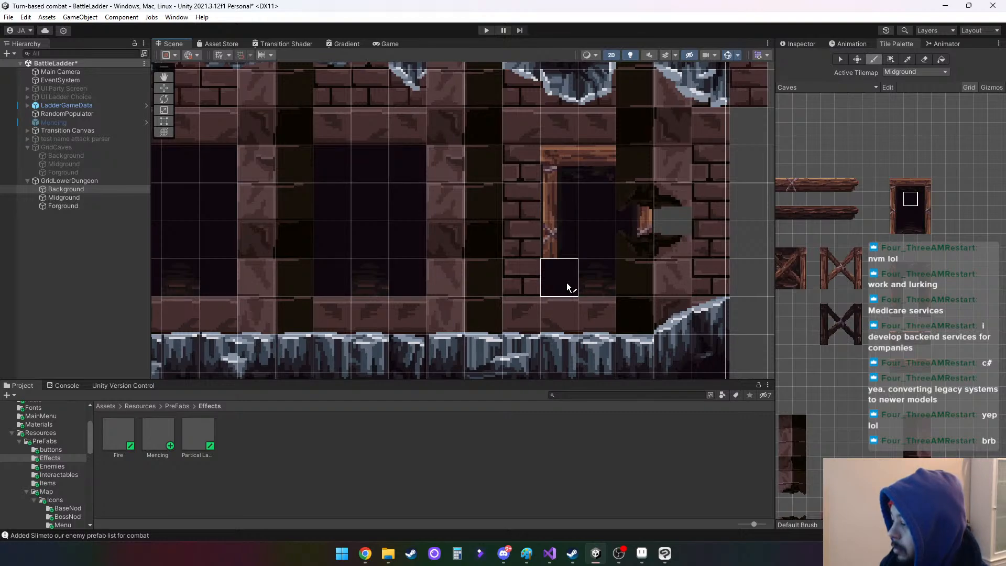
pyautogui.moveTo(567, 282)
pyautogui.mouseDown()
pyautogui.moveTo(577, 209)
pyautogui.moveTo(606, 175)
pyautogui.moveTo(626, 183)
pyautogui.moveTo(626, 273)
pyautogui.mouseUp()
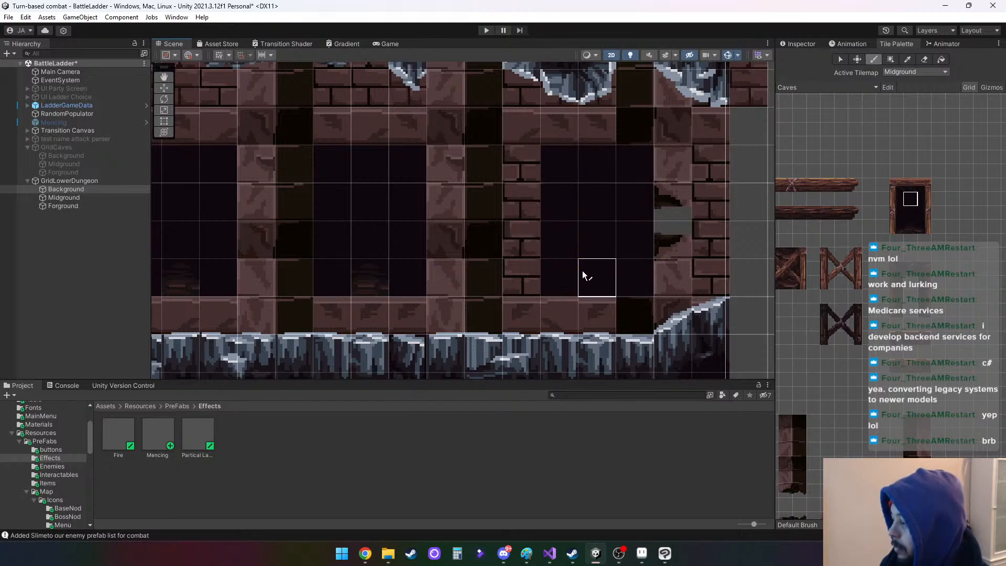
pyautogui.scroll(-1, 589, 271)
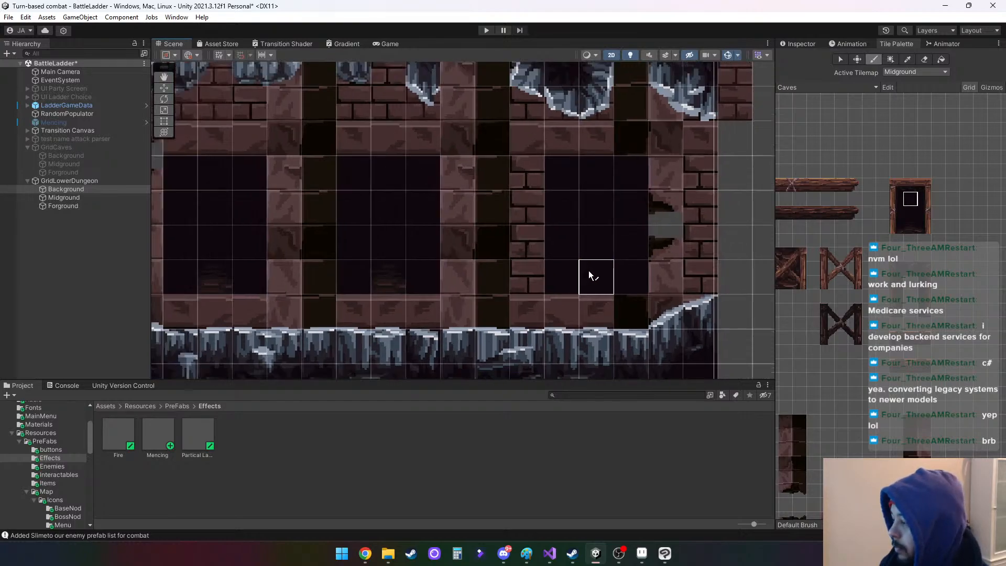
pyautogui.scroll(-1, 589, 272)
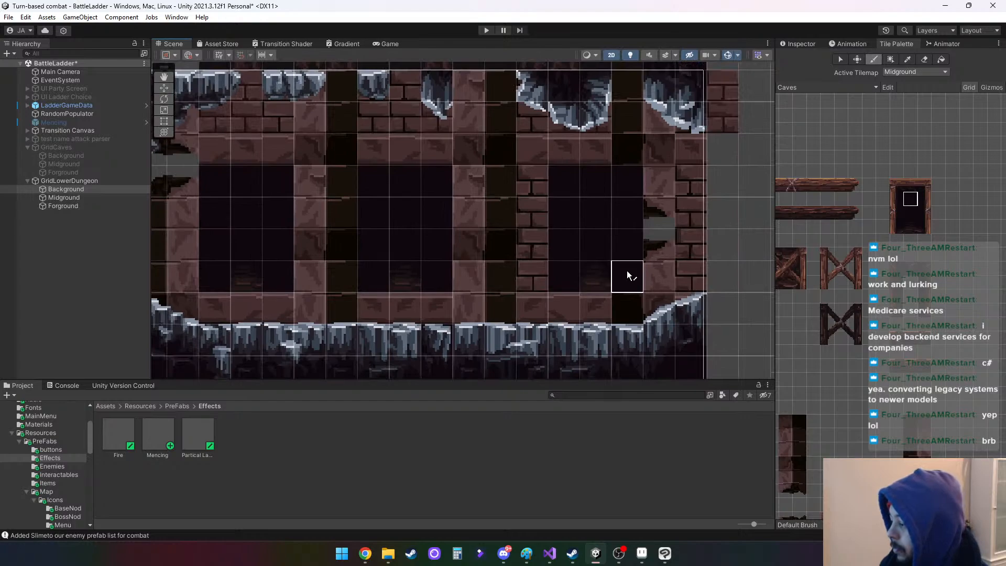
# Select GridLowerDungeon's Midground, paint broken dark-edged pillar sections above and below the right wall's gap, and extend the stone beams to them
pyautogui.click(70, 198)
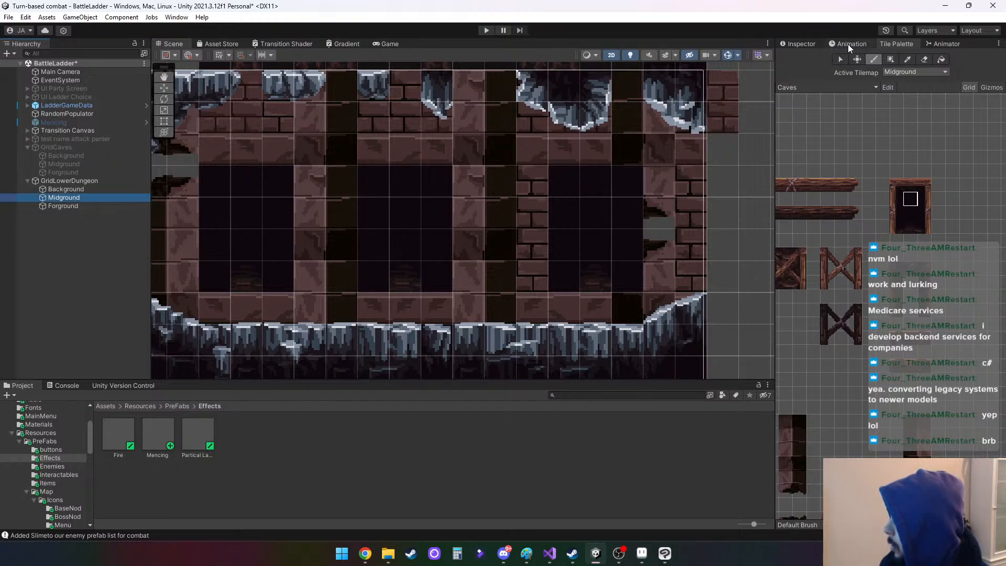
pyautogui.click(910, 417)
pyautogui.moveTo(910, 419); pyautogui.dragTo(924, 490)
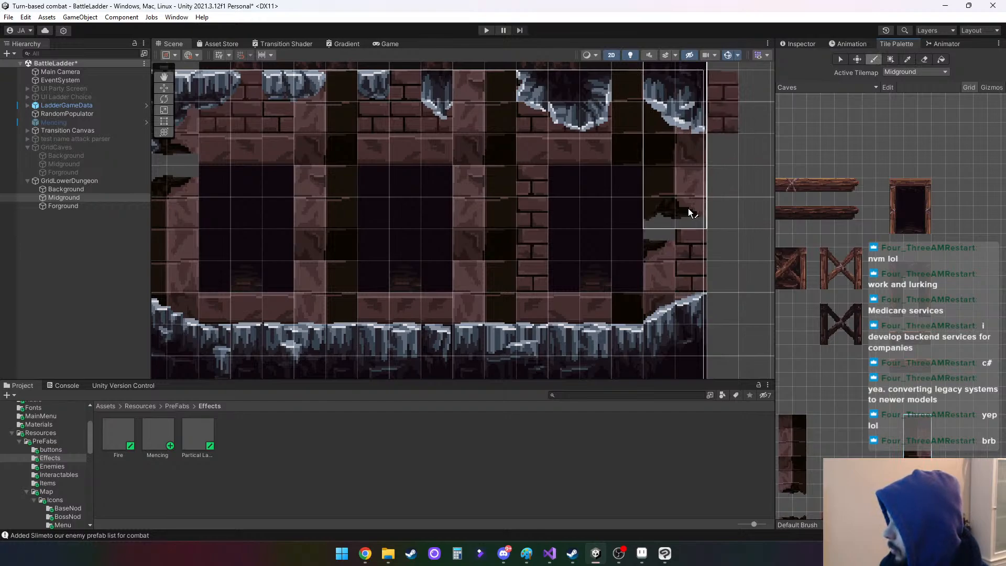
pyautogui.scroll(-3, 948, 450)
pyautogui.moveTo(948, 450); pyautogui.dragTo(932, 326, button='middle')
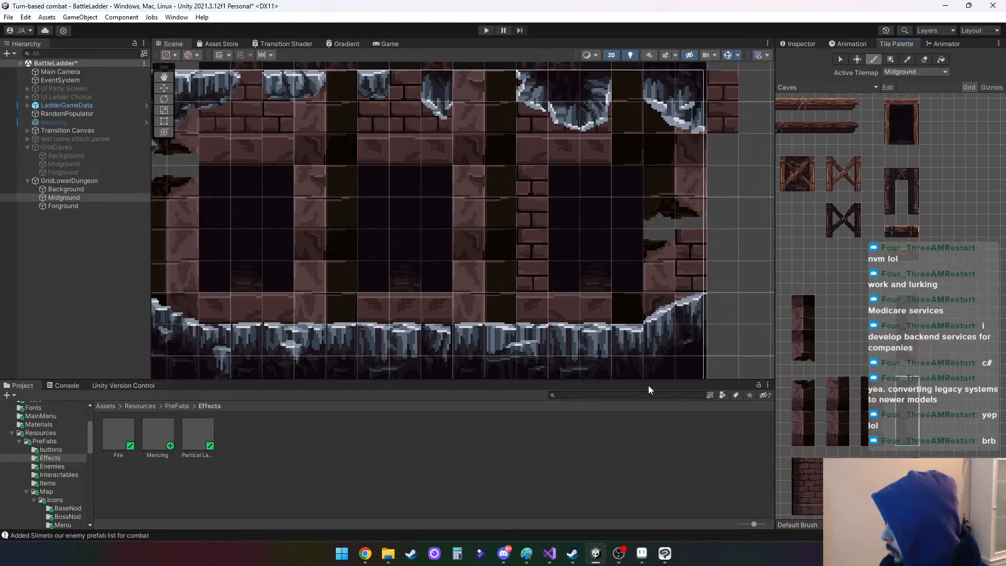
pyautogui.moveTo(747, 341); pyautogui.dragTo(726, 286, button='middle')
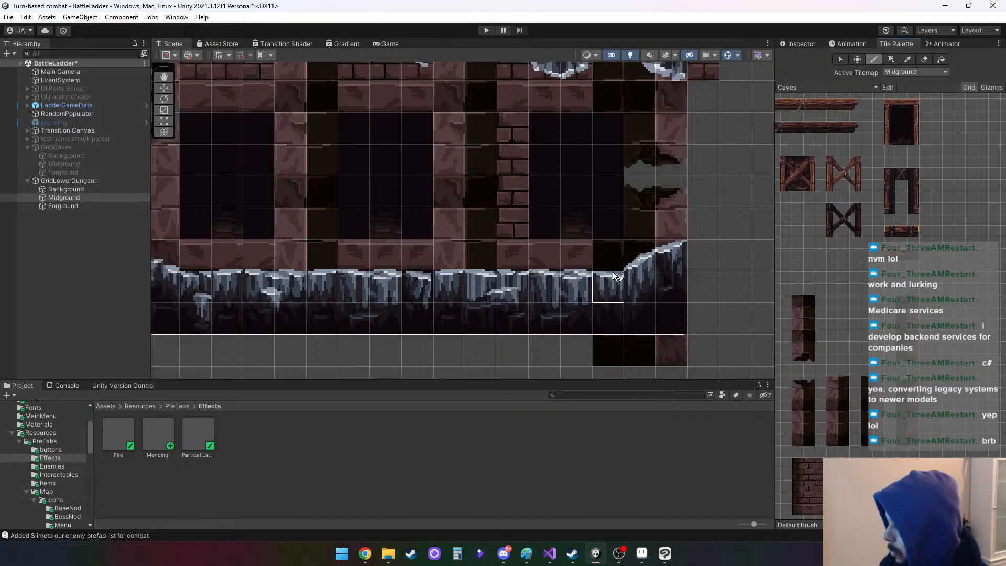
pyautogui.moveTo(627, 179); pyautogui.dragTo(625, 275, button='middle')
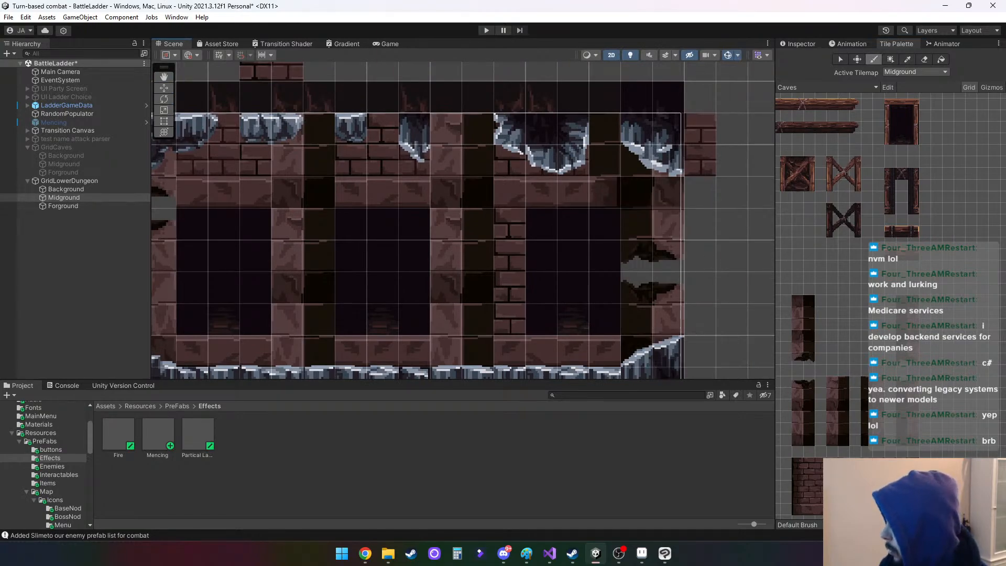
# Replace the brick column beside the right-middle pillar with shaded brick and give the adjoining beams shaded stone ends
pyautogui.click(804, 508)
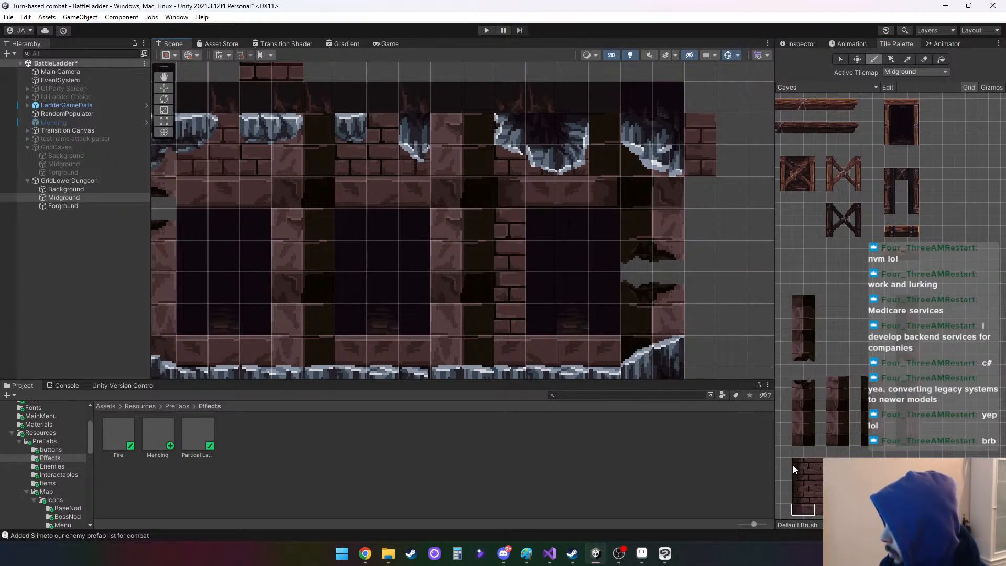
pyautogui.moveTo(794, 465); pyautogui.dragTo(798, 493)
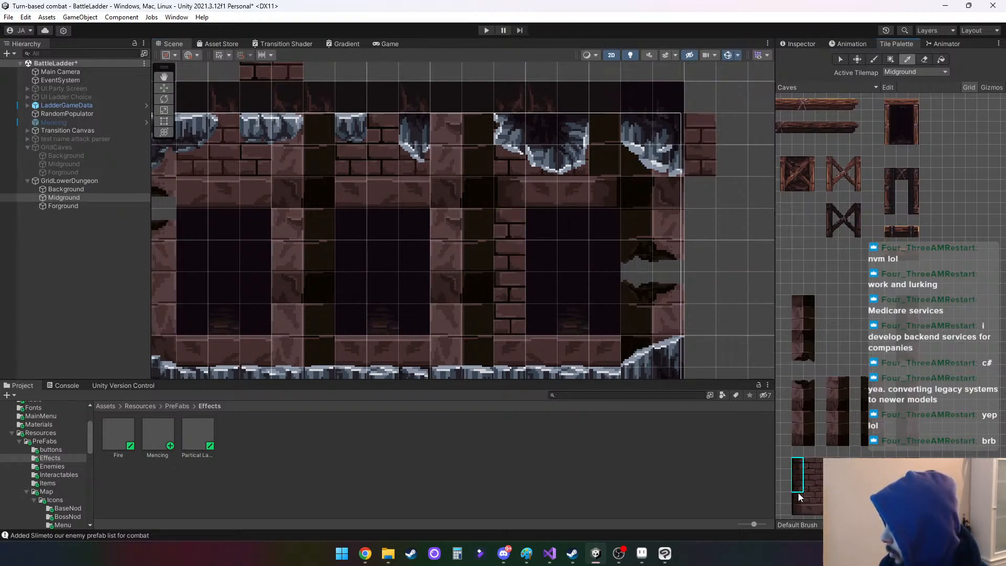
pyautogui.click(509, 317)
pyautogui.press('i')
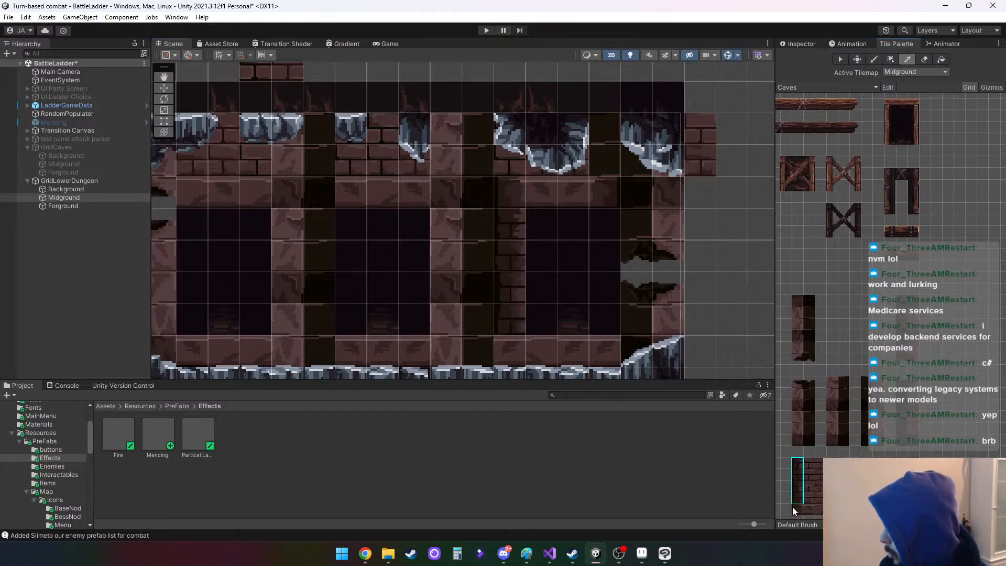
pyautogui.click(806, 511)
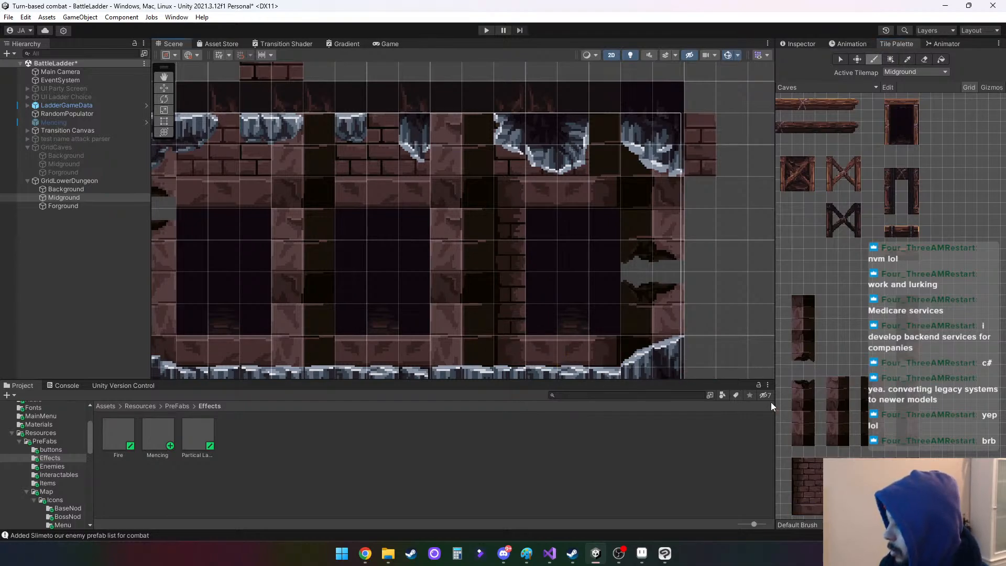
# Paint shaded brick above the upper beam beside the pillars' dark strips and pick the shaded stone tile for the adjoining beam ends
pyautogui.moveTo(797, 462); pyautogui.dragTo(796, 475)
pyautogui.click(517, 160)
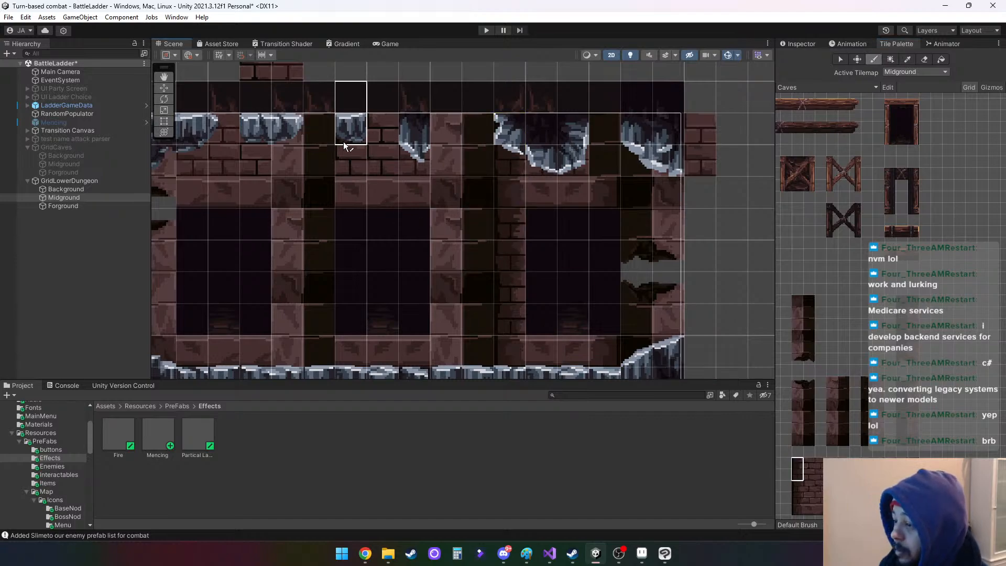
pyautogui.moveTo(262, 216)
pyautogui.mouseDown(button='middle')
pyautogui.moveTo(405, 194)
pyautogui.moveTo(350, 173)
pyautogui.mouseUp(button='middle')
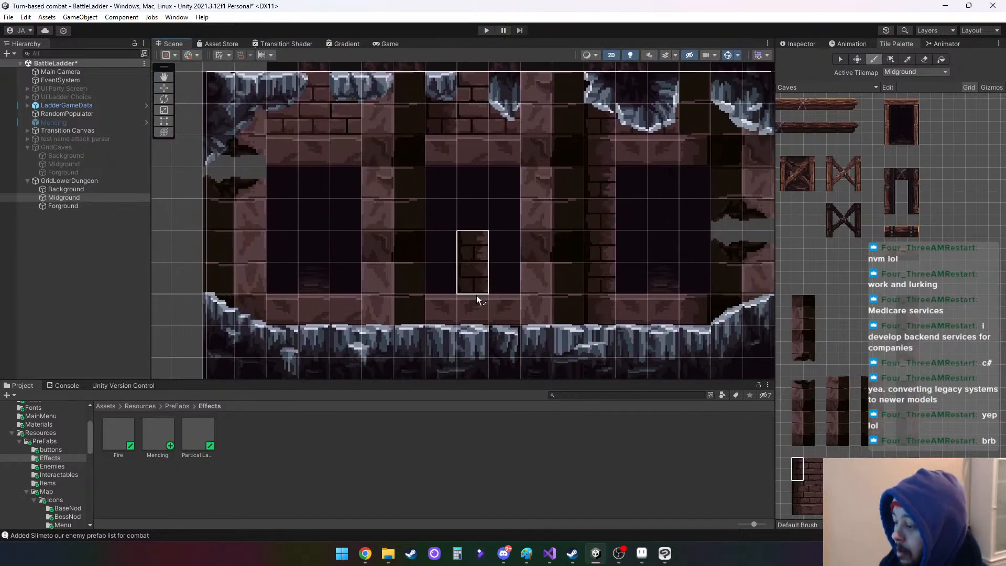
pyautogui.click(794, 507)
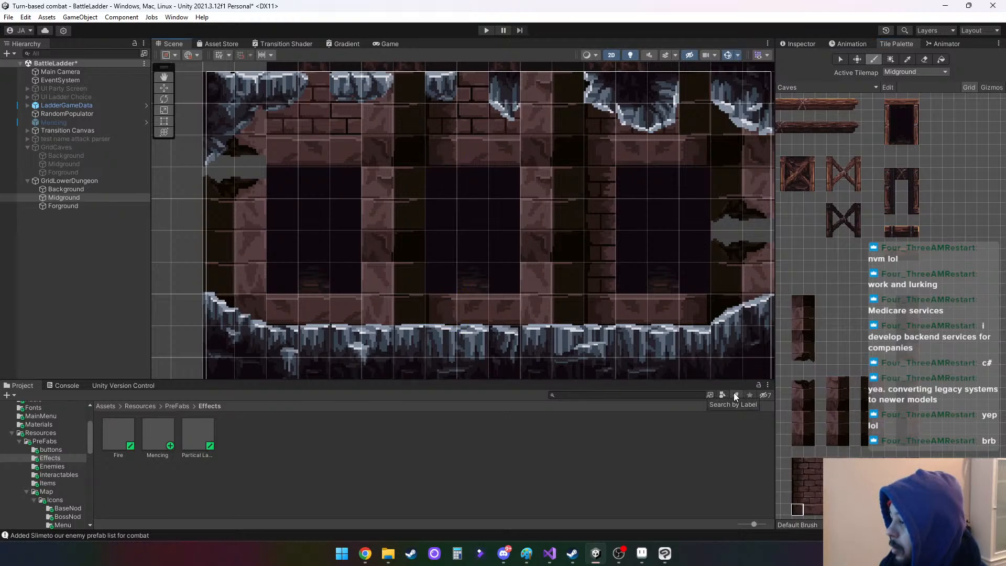
# Paint plain brick over the leftover dark strip above the upper beam, between the two rightmost ceiling rock formations
pyautogui.moveTo(660, 188); pyautogui.dragTo(596, 229, button='middle')
pyautogui.scroll(1, 885, 474)
pyautogui.click(885, 473)
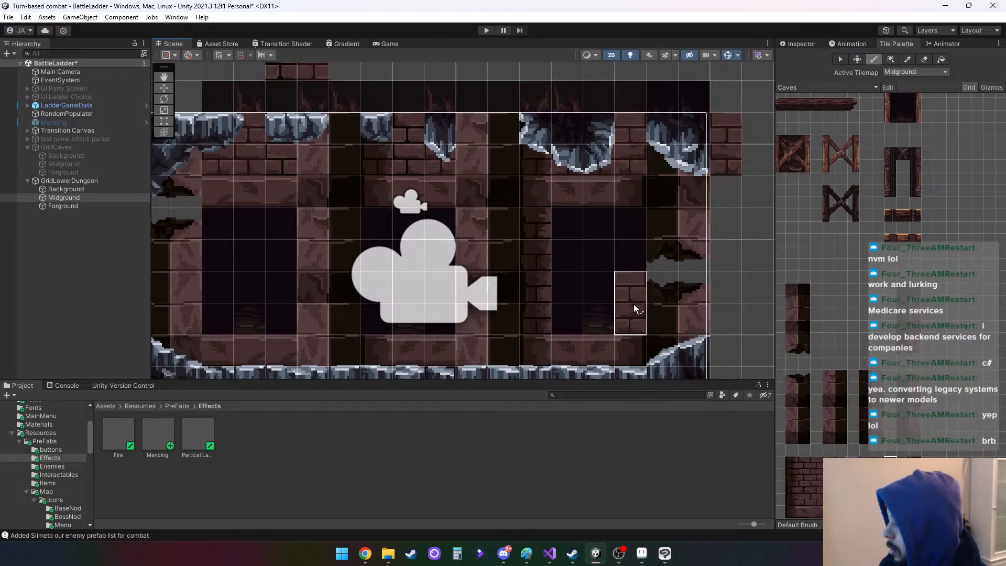
pyautogui.moveTo(635, 305); pyautogui.dragTo(621, 221, button='middle')
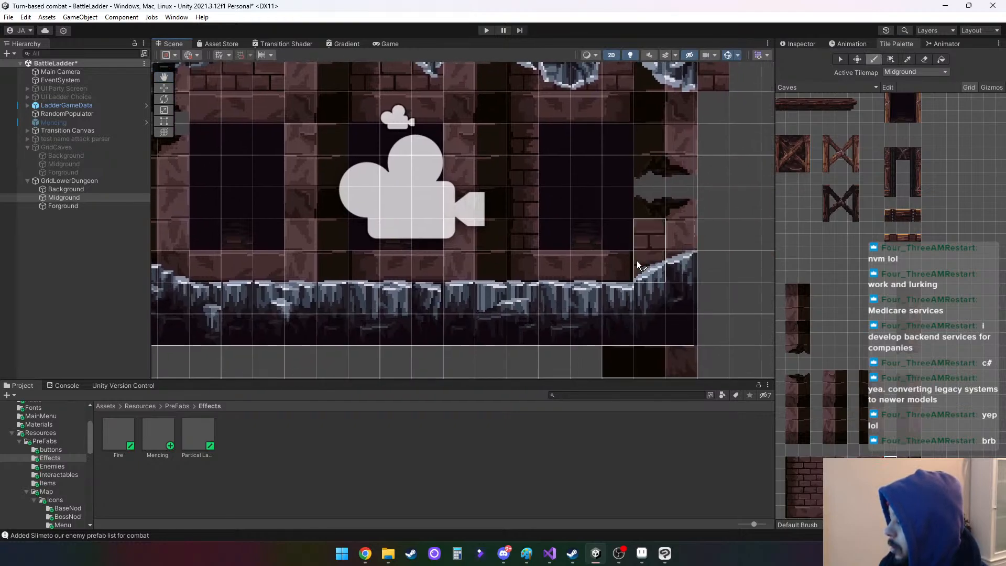
pyautogui.moveTo(444, 253); pyautogui.dragTo(599, 283, button='middle')
pyautogui.scroll(3, 582, 268)
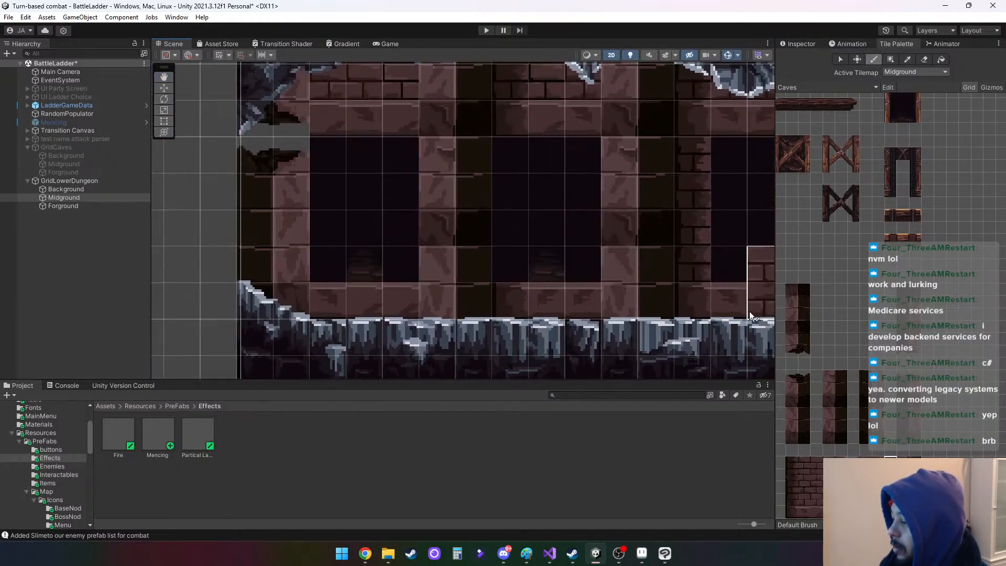
# Pick the right-shaded brick and beam tiles and paint them at the right ends of the upper wall panels beside the pillars
pyautogui.moveTo(693, 293); pyautogui.dragTo(521, 274, button='middle')
pyautogui.moveTo(569, 249)
pyautogui.mouseDown(button='middle')
pyautogui.moveTo(619, 294)
pyautogui.moveTo(623, 315)
pyautogui.mouseUp(button='middle')
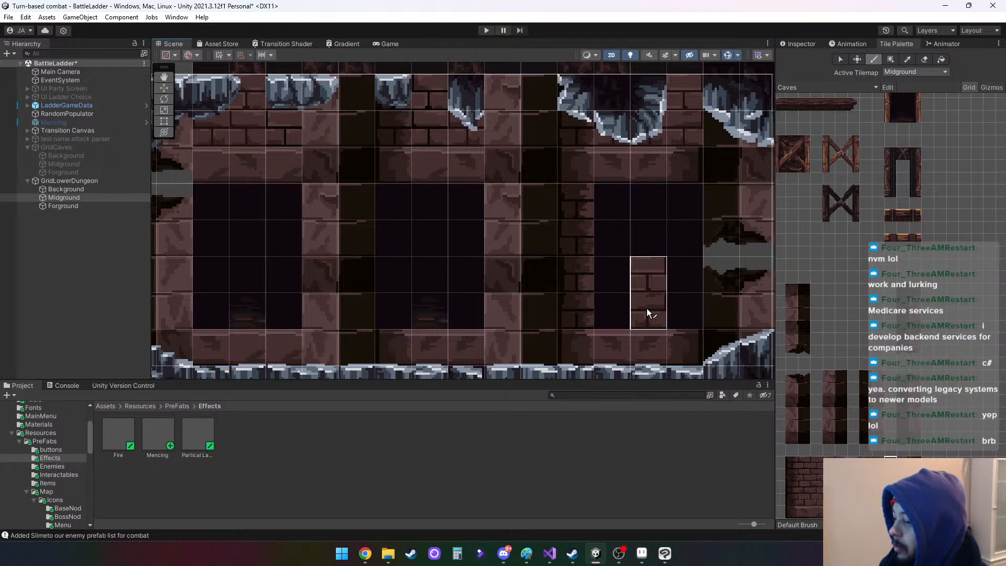
pyautogui.click(915, 414)
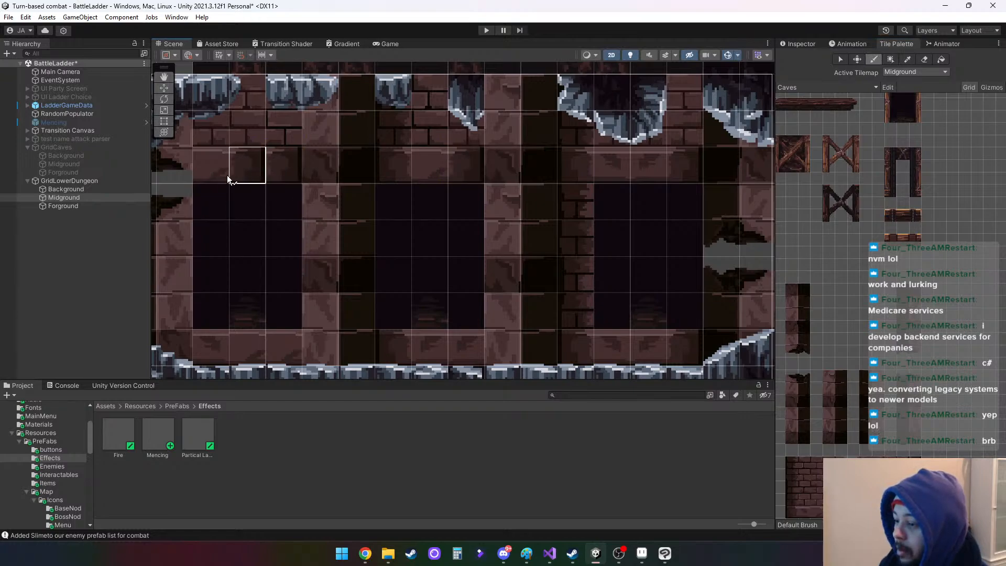
pyautogui.moveTo(247, 270); pyautogui.dragTo(367, 288, button='middle')
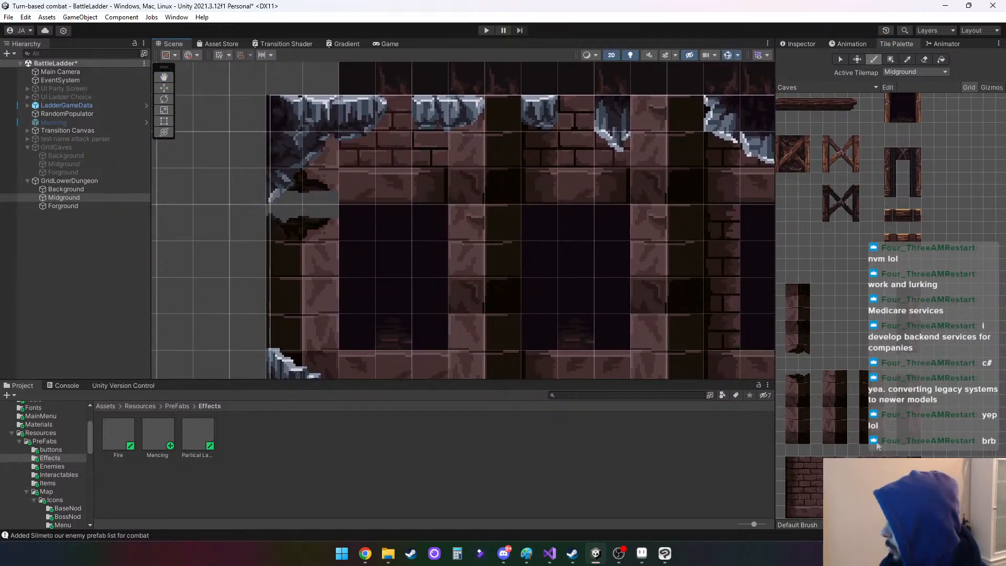
pyautogui.press('i')
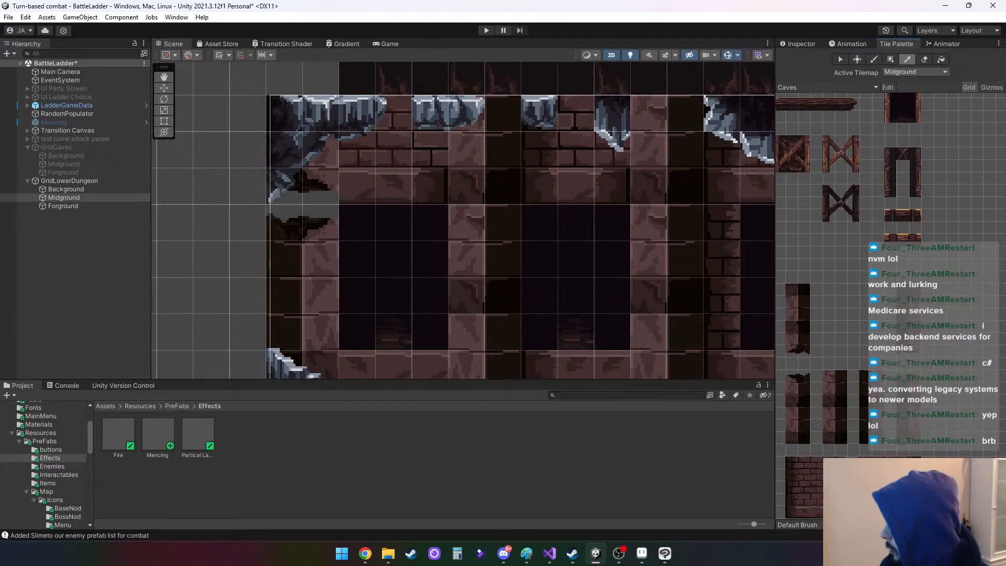
pyautogui.moveTo(842, 487); pyautogui.dragTo(842, 512)
pyautogui.moveTo(563, 216); pyautogui.dragTo(375, 205, button='middle')
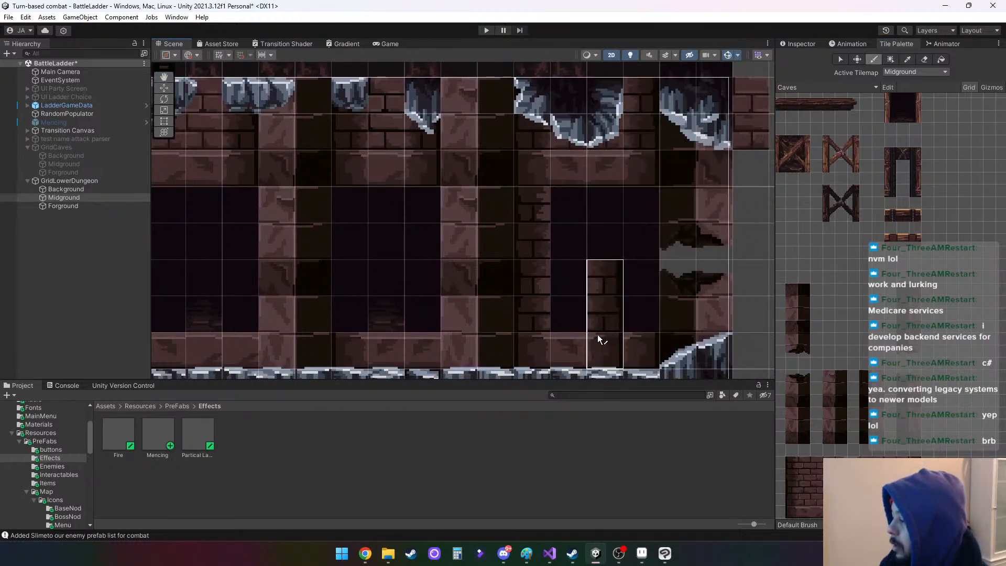
pyautogui.moveTo(602, 351)
pyautogui.mouseDown(button='middle')
pyautogui.moveTo(584, 249)
pyautogui.moveTo(669, 270)
pyautogui.moveTo(529, 281)
pyautogui.moveTo(714, 285)
pyautogui.moveTo(721, 244)
pyautogui.moveTo(723, 254)
pyautogui.mouseUp(button='middle')
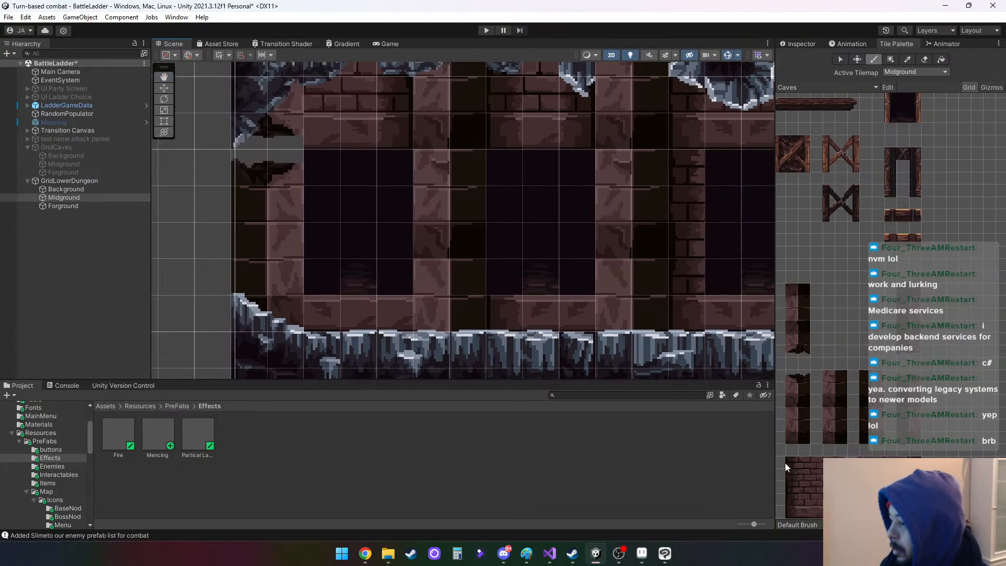
# Pick the left-shaded brick and beam tiles and paint them at the left ends of the upper wall panels
pyautogui.moveTo(807, 503); pyautogui.dragTo(866, 447, button='middle')
pyautogui.moveTo(823, 446); pyautogui.dragTo(826, 466)
pyautogui.moveTo(378, 197); pyautogui.dragTo(389, 273, button='middle')
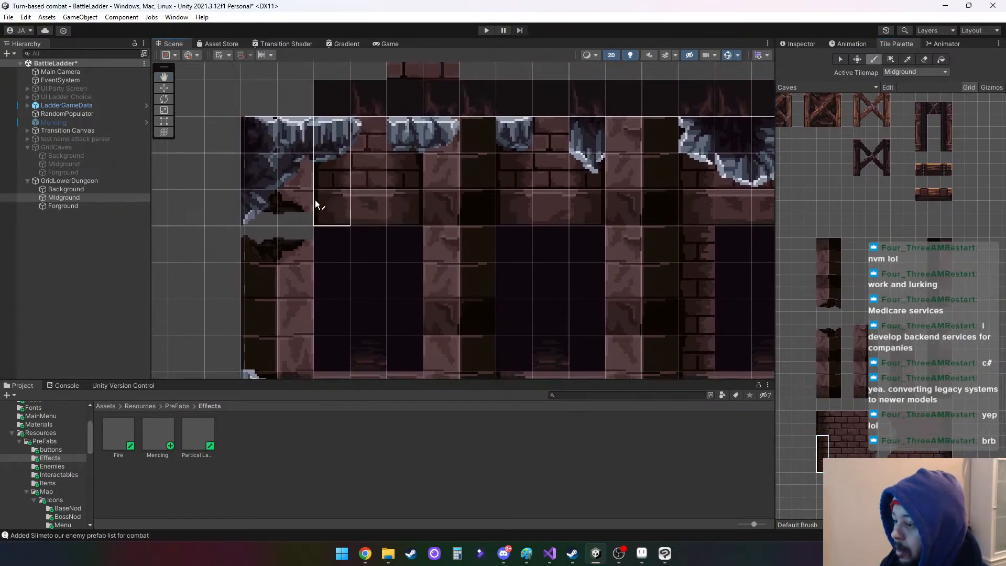
pyautogui.moveTo(650, 231); pyautogui.dragTo(407, 195, button='middle')
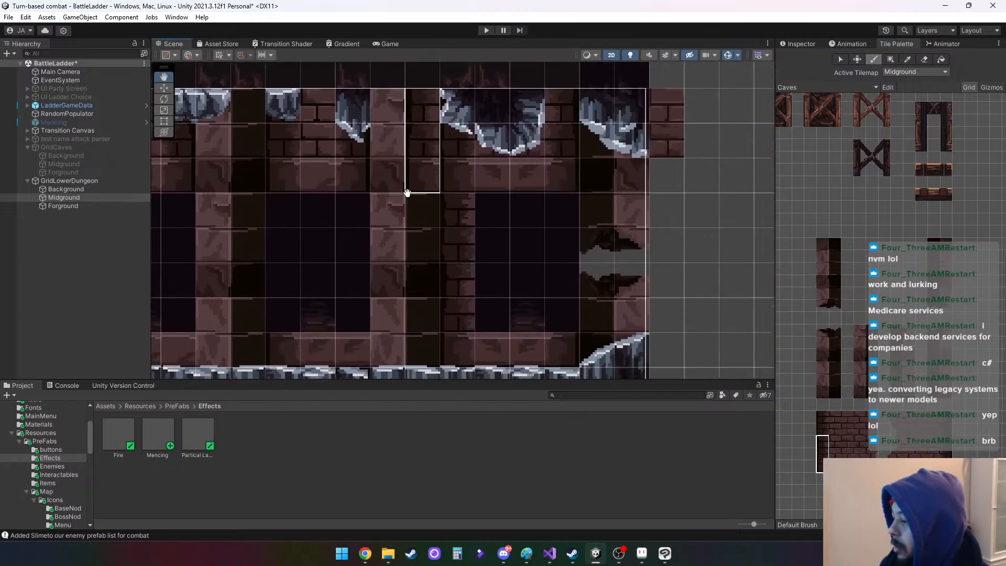
pyautogui.moveTo(365, 269); pyautogui.dragTo(483, 209, button='middle')
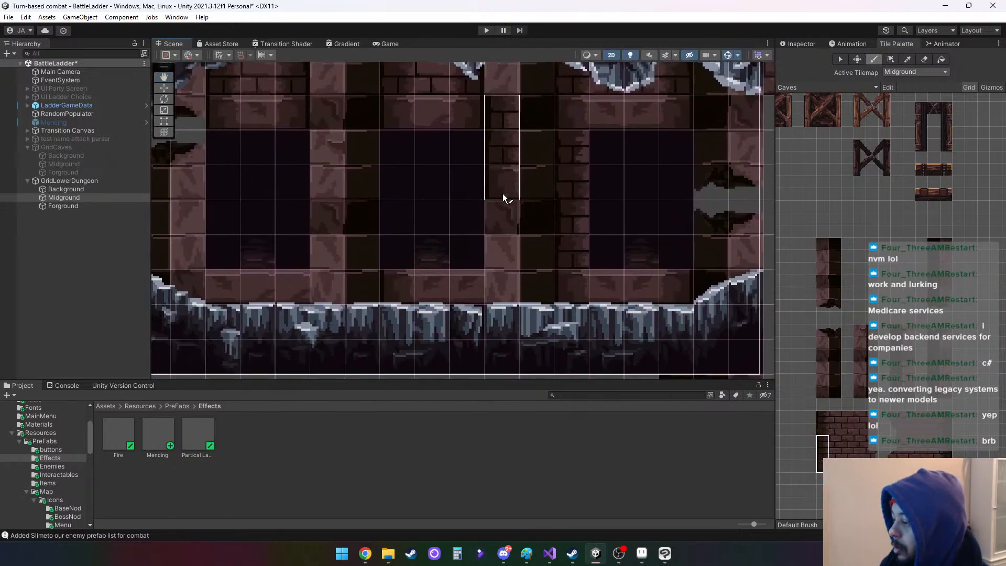
# Paint shaded stone ends on the lower beams between the pillars using the single shaded beam tile
pyautogui.click(565, 287)
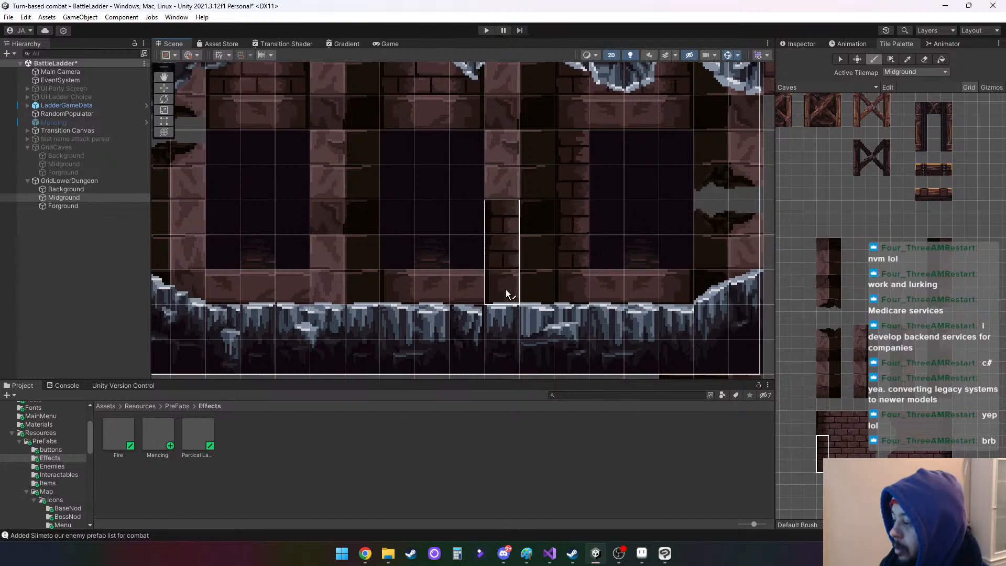
pyautogui.moveTo(419, 274); pyautogui.dragTo(532, 276, button='middle')
pyautogui.click(692, 297)
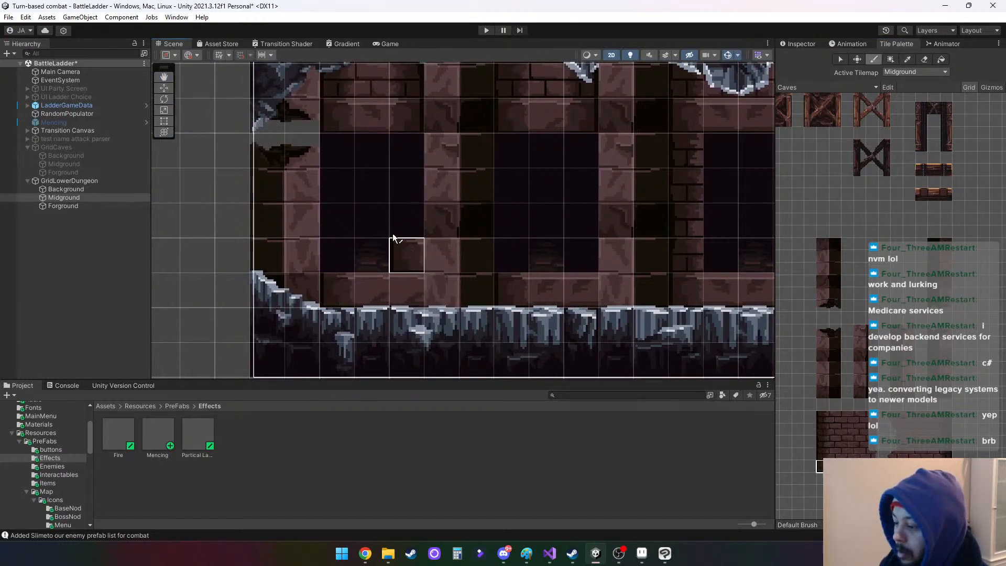
pyautogui.moveTo(384, 198)
pyautogui.mouseDown(button='middle')
pyautogui.moveTo(429, 263)
pyautogui.moveTo(380, 255)
pyautogui.mouseUp(button='middle')
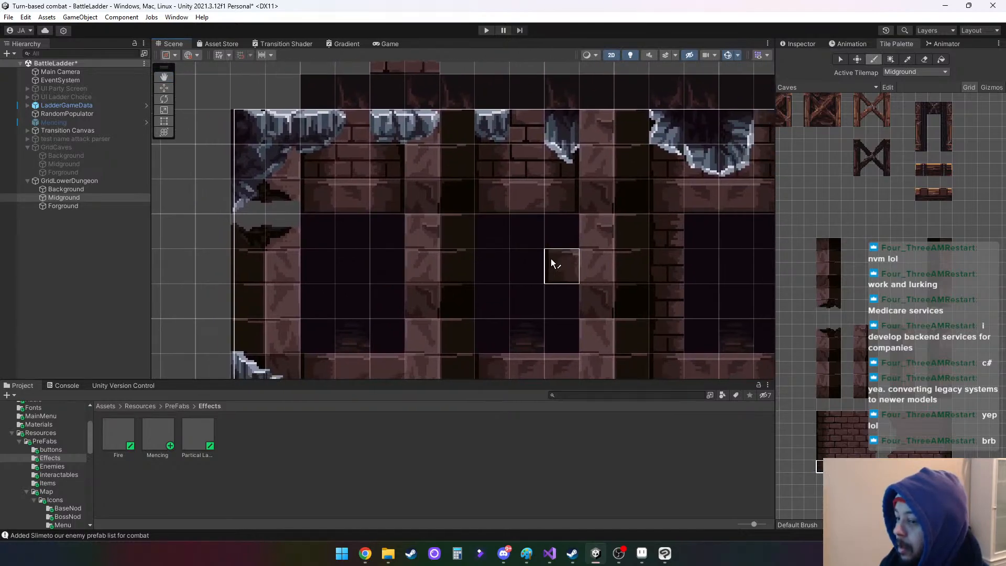
pyautogui.moveTo(549, 259)
pyautogui.mouseDown(button='middle')
pyautogui.moveTo(359, 185)
pyautogui.moveTo(478, 224)
pyautogui.mouseUp(button='middle')
pyautogui.scroll(-2, 359, 188)
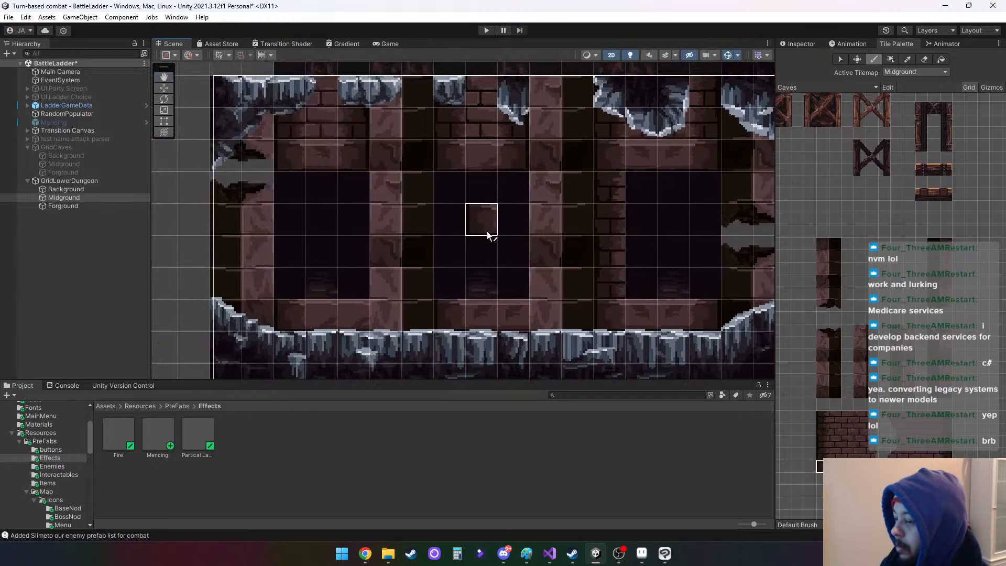
# Deactivate GridLowerDungeon's Midground and Forground tilemaps so only its Background is displayed
pyautogui.click(798, 46)
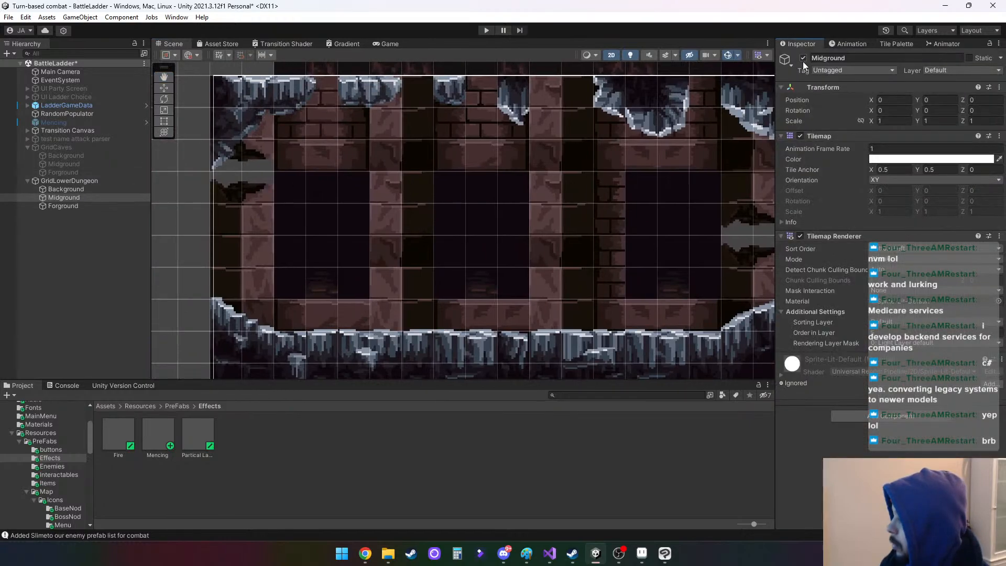
pyautogui.click(804, 58)
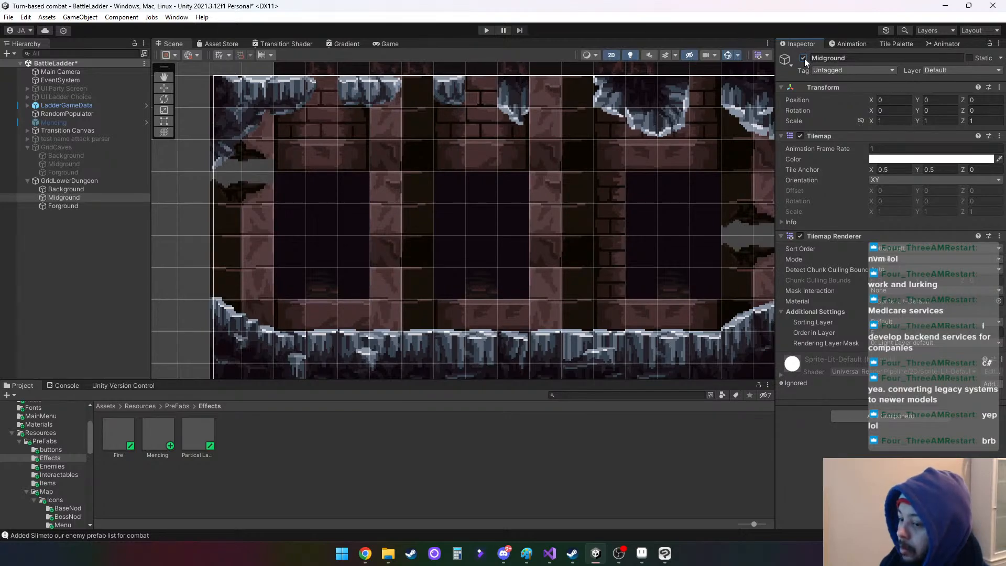
pyautogui.click(804, 58)
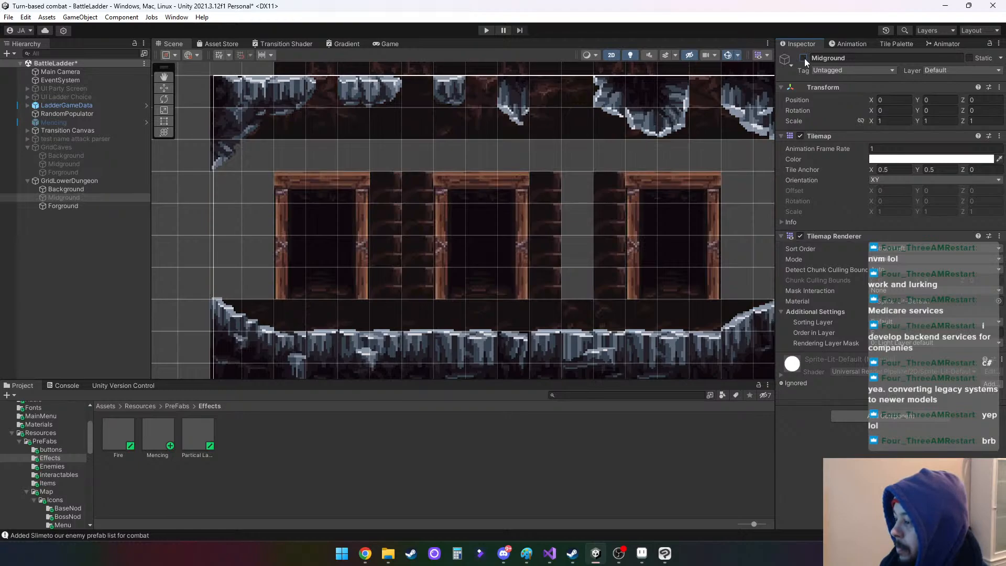
pyautogui.click(62, 204)
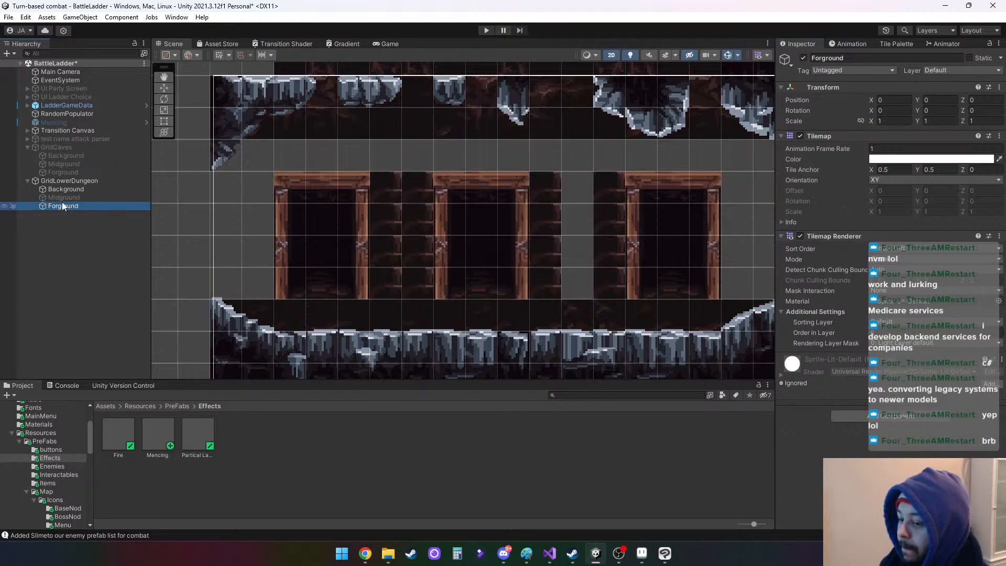
pyautogui.click(804, 58)
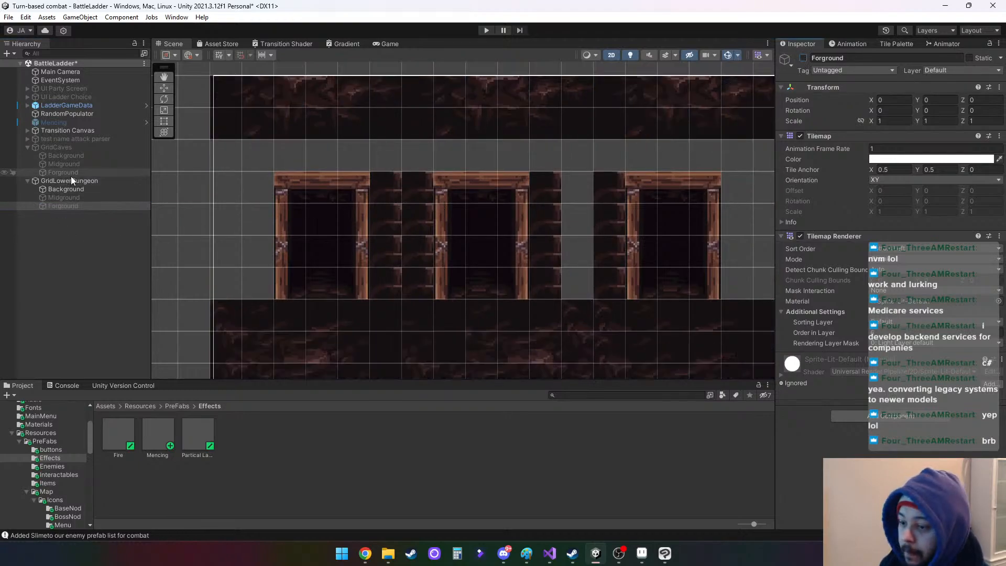
# Select GridLowerDungeon's Background and erase all its cave tiles, including the wooden doorways and the rock rows
pyautogui.click(74, 190)
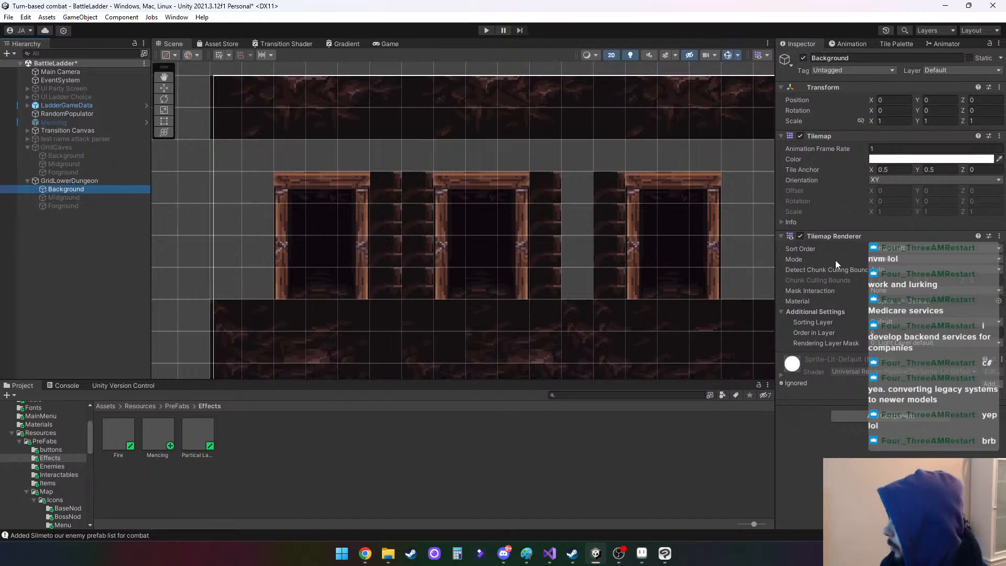
pyautogui.click(905, 44)
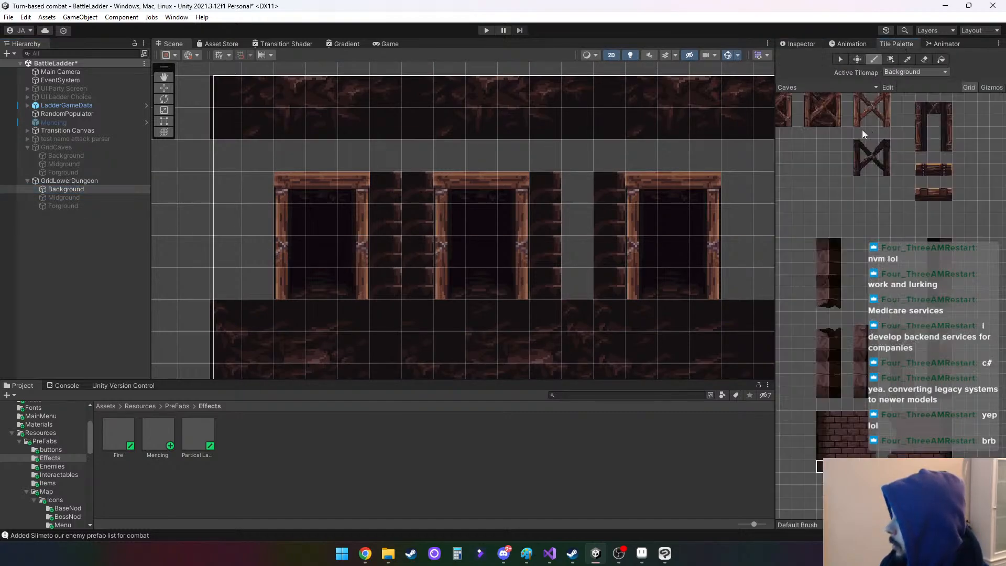
pyautogui.click(872, 237)
pyautogui.click(925, 60)
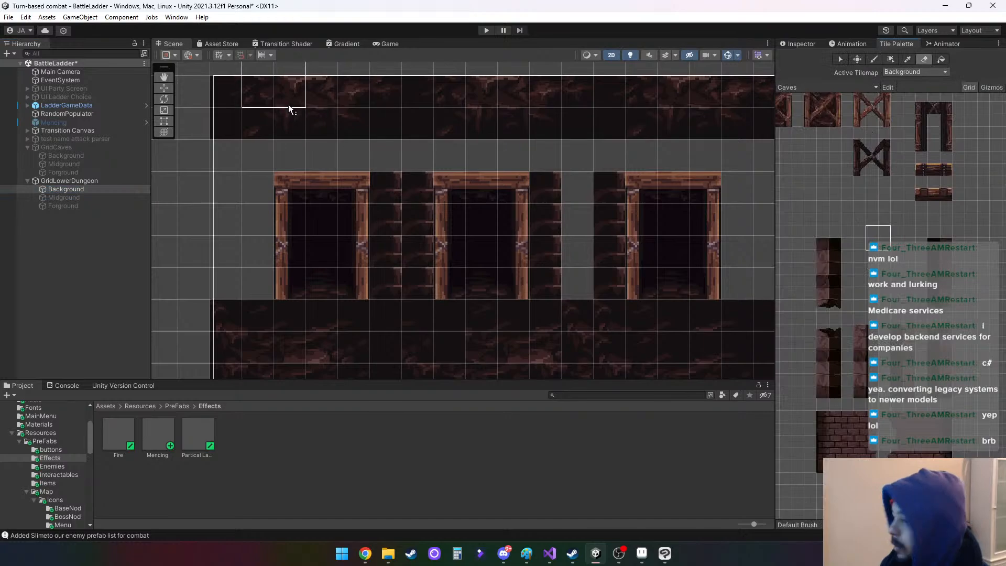
pyautogui.moveTo(288, 105)
pyautogui.mouseDown()
pyautogui.moveTo(253, 121)
pyautogui.moveTo(711, 146)
pyautogui.moveTo(666, 111)
pyautogui.moveTo(658, 269)
pyautogui.moveTo(635, 287)
pyautogui.moveTo(521, 319)
pyautogui.moveTo(466, 235)
pyautogui.mouseUp()
pyautogui.moveTo(223, 204)
pyautogui.mouseDown()
pyautogui.moveTo(295, 252)
pyautogui.moveTo(303, 291)
pyautogui.moveTo(266, 373)
pyautogui.moveTo(359, 364)
pyautogui.moveTo(564, 281)
pyautogui.moveTo(438, 338)
pyautogui.moveTo(631, 365)
pyautogui.moveTo(668, 338)
pyautogui.moveTo(526, 121)
pyautogui.moveTo(480, 174)
pyautogui.mouseUp()
pyautogui.scroll(-3, 492, 303)
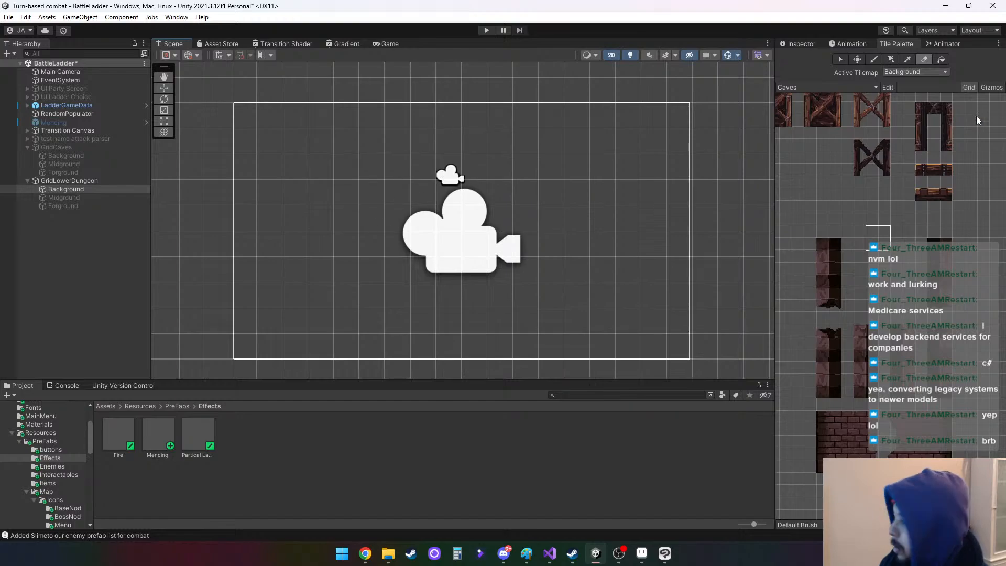
# Switch back to the paint brush with an empty tile and reactivate GridLowerDungeon's Midground
pyautogui.click(873, 59)
pyautogui.click(835, 145)
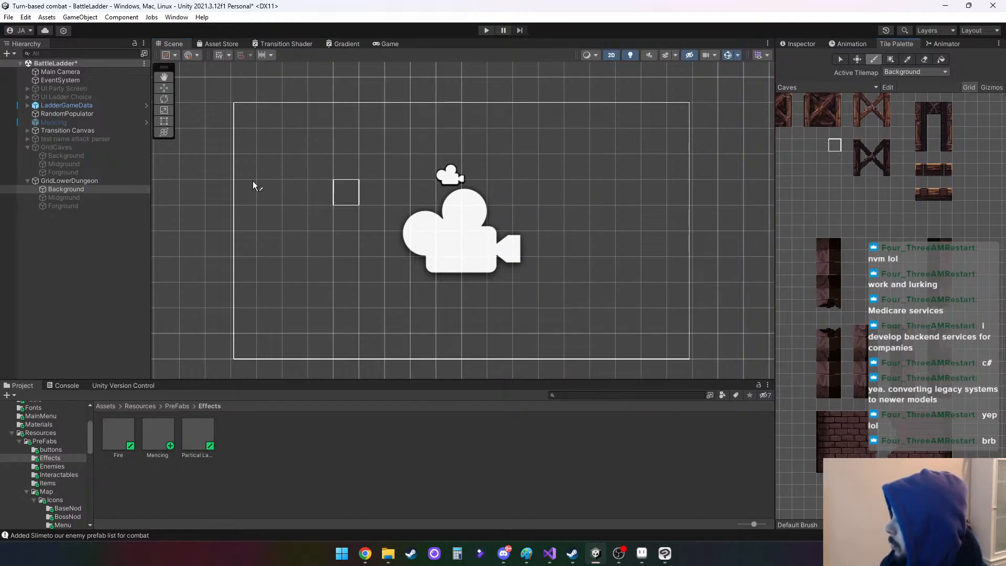
pyautogui.click(73, 199)
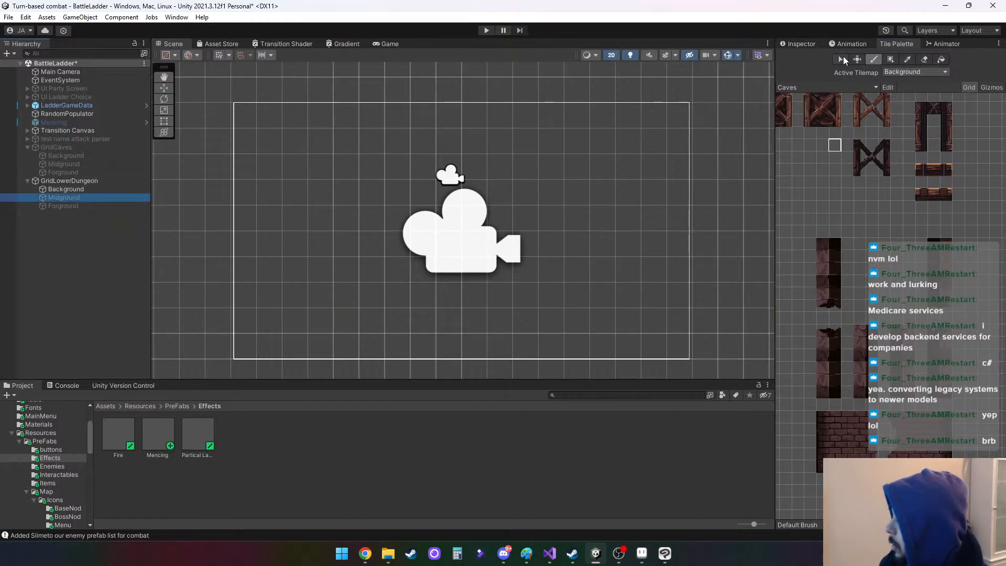
pyautogui.click(807, 45)
pyautogui.click(802, 58)
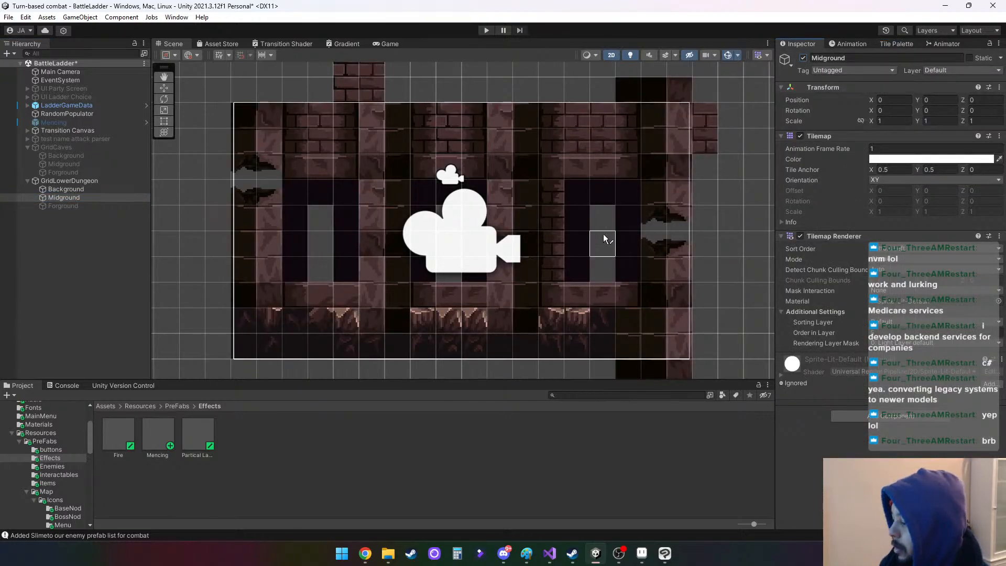
# Make Midground the active tilemap and erase its leftover rock and pillar tiles beneath the lower stone beams
pyautogui.scroll(2, 604, 239)
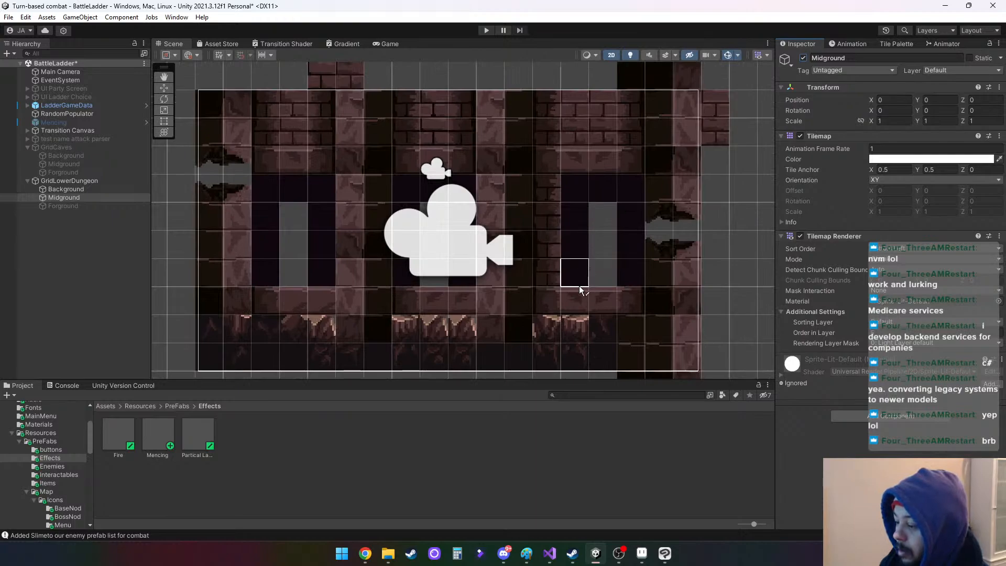
pyautogui.moveTo(598, 281); pyautogui.dragTo(643, 187, button='middle')
pyautogui.click(897, 43)
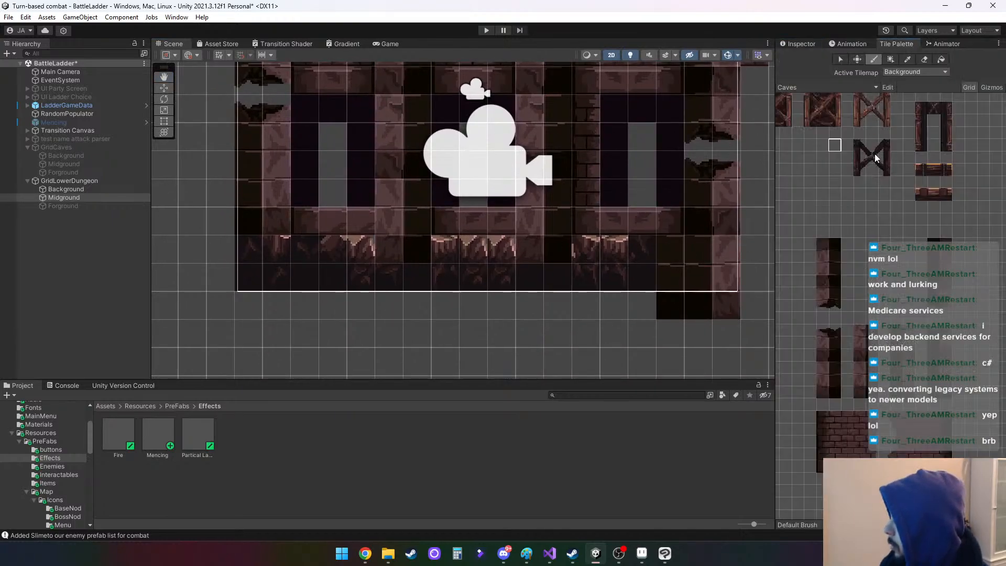
pyautogui.press('i')
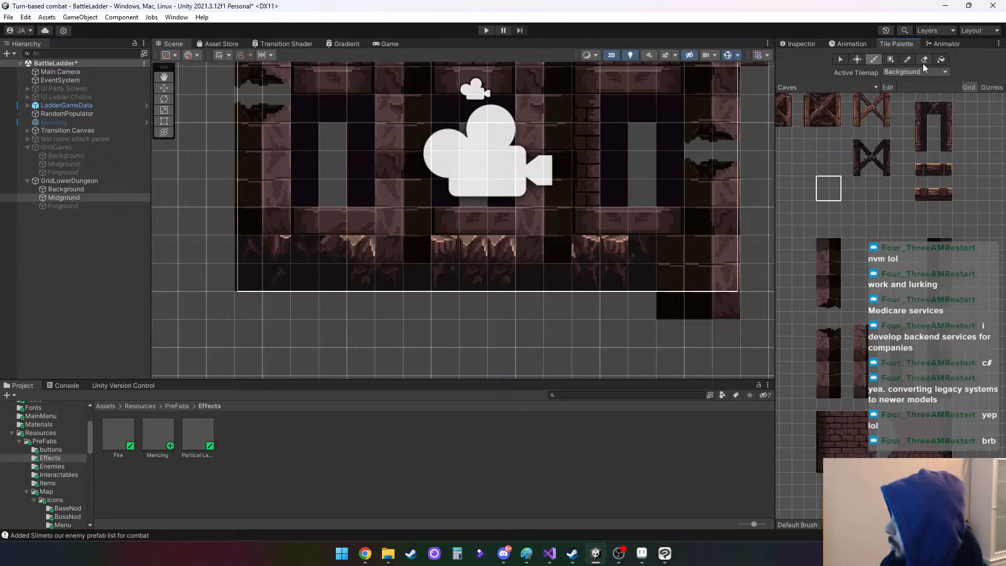
pyautogui.click(924, 60)
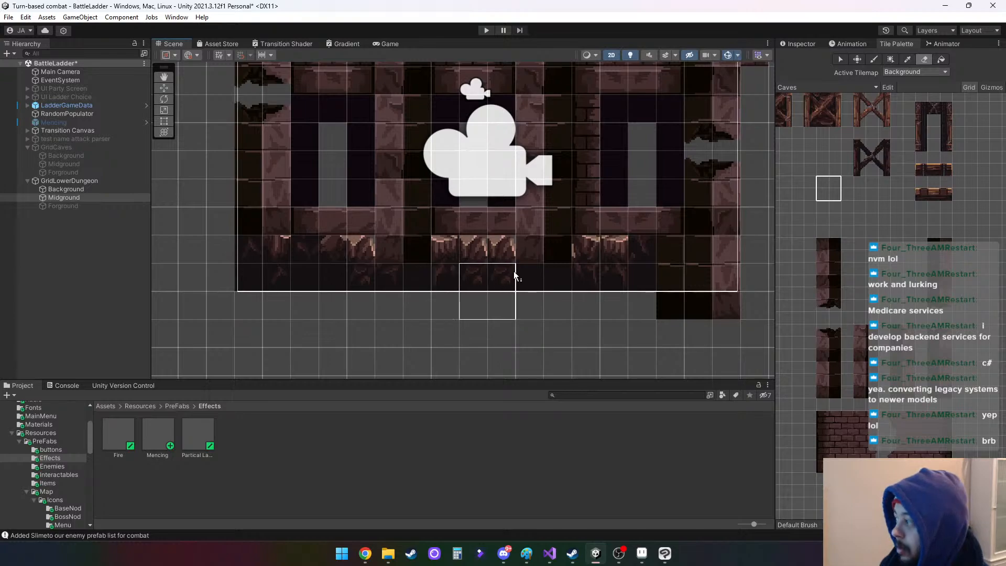
pyautogui.click(68, 197)
pyautogui.moveTo(508, 267); pyautogui.dragTo(256, 259)
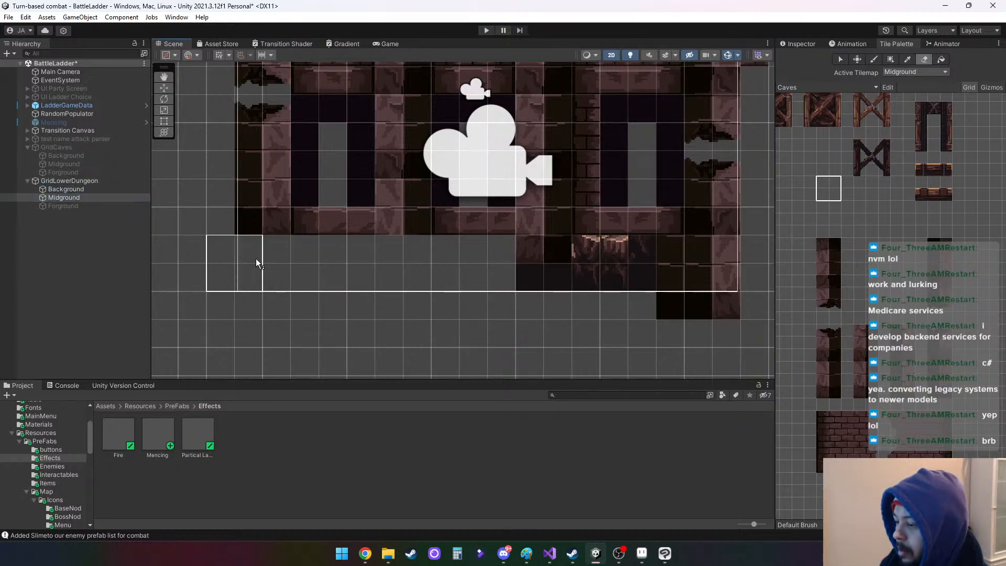
pyautogui.moveTo(553, 259)
pyautogui.mouseDown()
pyautogui.moveTo(739, 265)
pyautogui.moveTo(703, 253)
pyautogui.moveTo(623, 301)
pyautogui.mouseUp()
# Erase the stray Midground brick and pillar tiles above and to the right of the camera frame
pyautogui.moveTo(624, 301); pyautogui.dragTo(603, 367, button='middle')
pyautogui.scroll(-2, 596, 351)
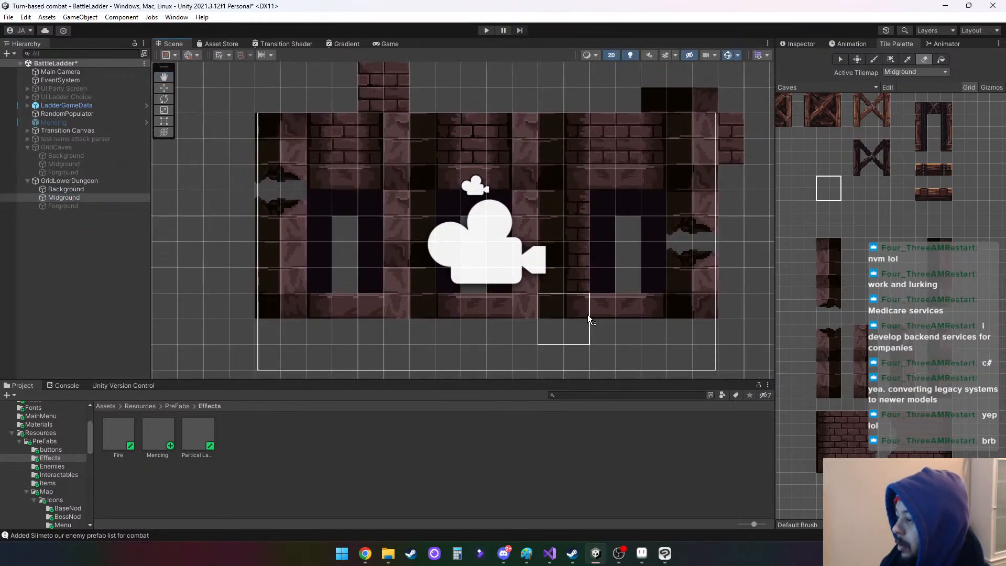
pyautogui.moveTo(373, 81)
pyautogui.mouseDown()
pyautogui.moveTo(631, 78)
pyautogui.moveTo(762, 90)
pyautogui.moveTo(756, 125)
pyautogui.mouseUp()
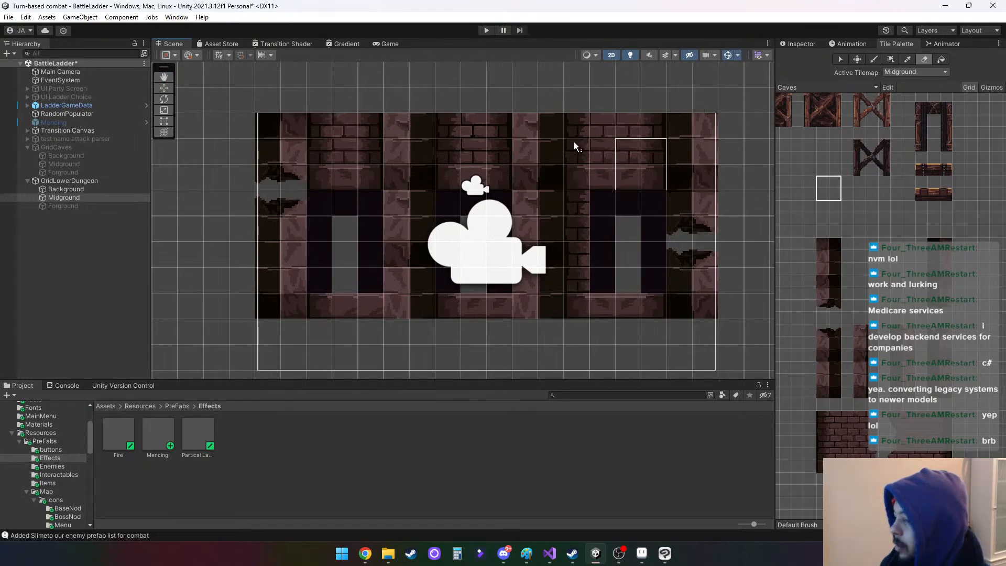
# Toggle GridLowerDungeon's Forground on and off again to check the rock formations against the cleaned-up Midground
pyautogui.click(68, 206)
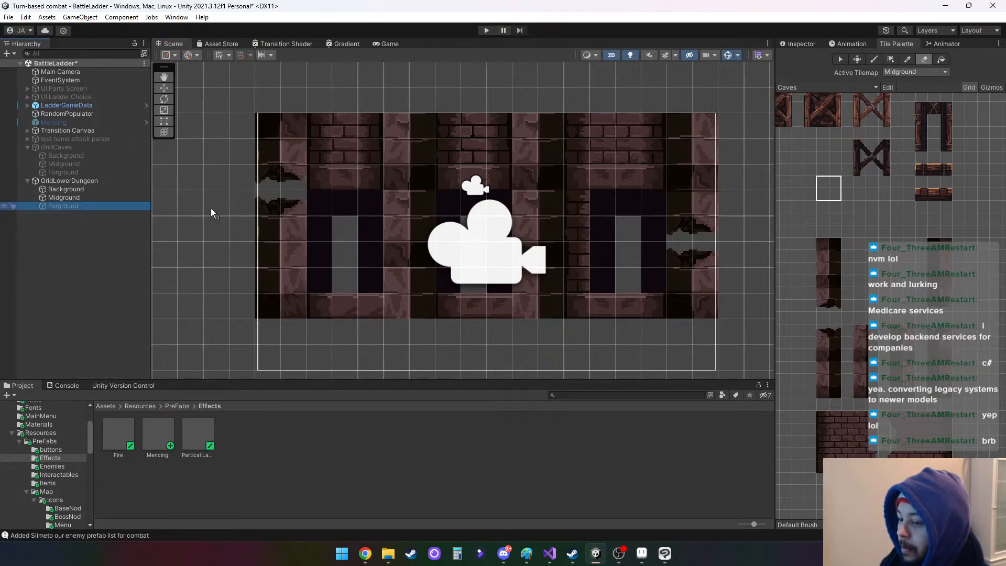
pyautogui.click(798, 44)
pyautogui.click(804, 57)
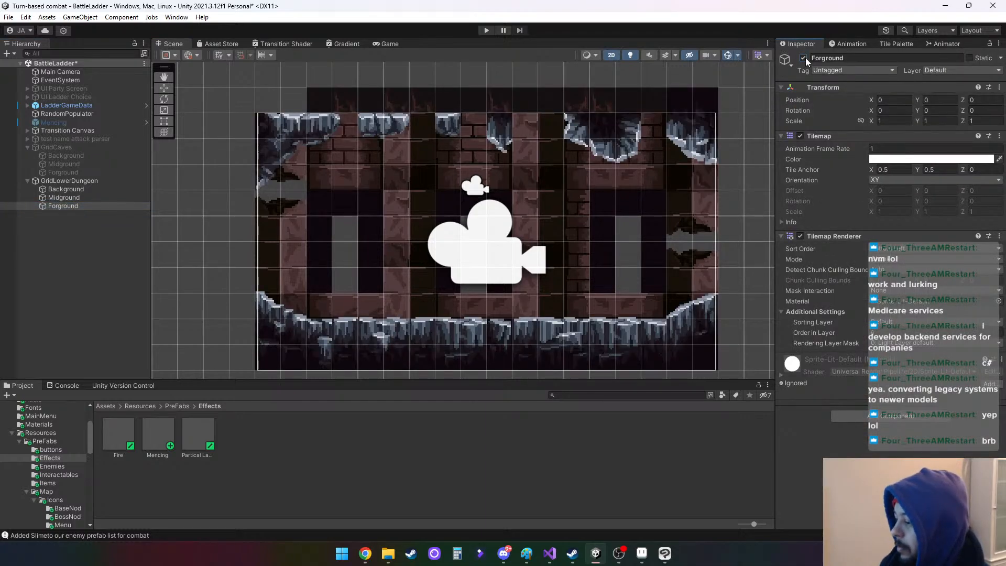
pyautogui.click(804, 58)
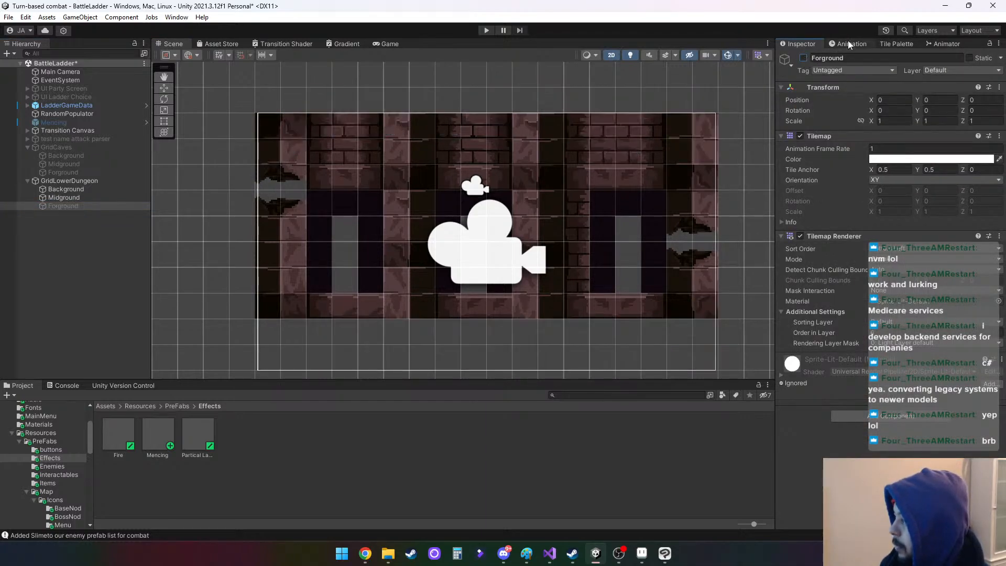
# Clear the dark doorway tiles from the three wall openings on GridLowerDungeon's Midground
pyautogui.click(80, 198)
pyautogui.moveTo(347, 215)
pyautogui.mouseDown()
pyautogui.moveTo(362, 236)
pyautogui.moveTo(369, 220)
pyautogui.moveTo(349, 254)
pyautogui.mouseUp()
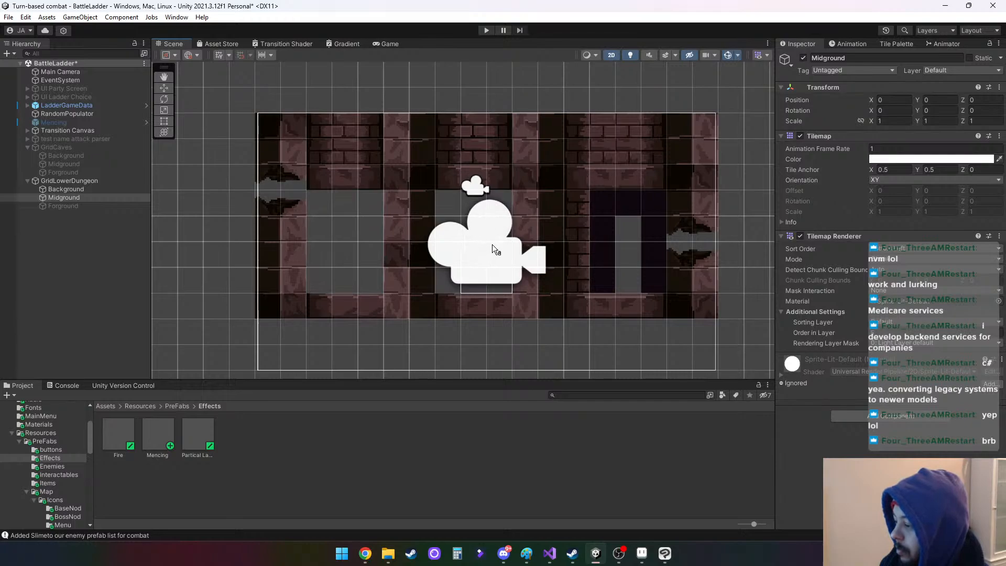
pyautogui.moveTo(614, 207)
pyautogui.mouseDown()
pyautogui.moveTo(625, 234)
pyautogui.moveTo(646, 213)
pyautogui.moveTo(646, 245)
pyautogui.moveTo(627, 247)
pyautogui.mouseUp()
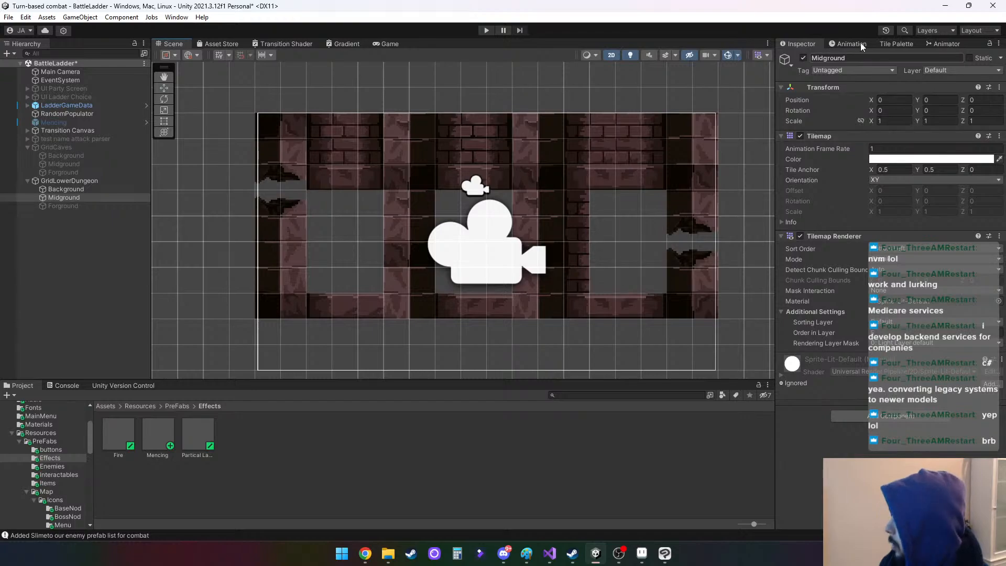
# Make GridLowerDungeon's Background the active tilemap and ready the paint brush with the Caves palette
pyautogui.click(83, 188)
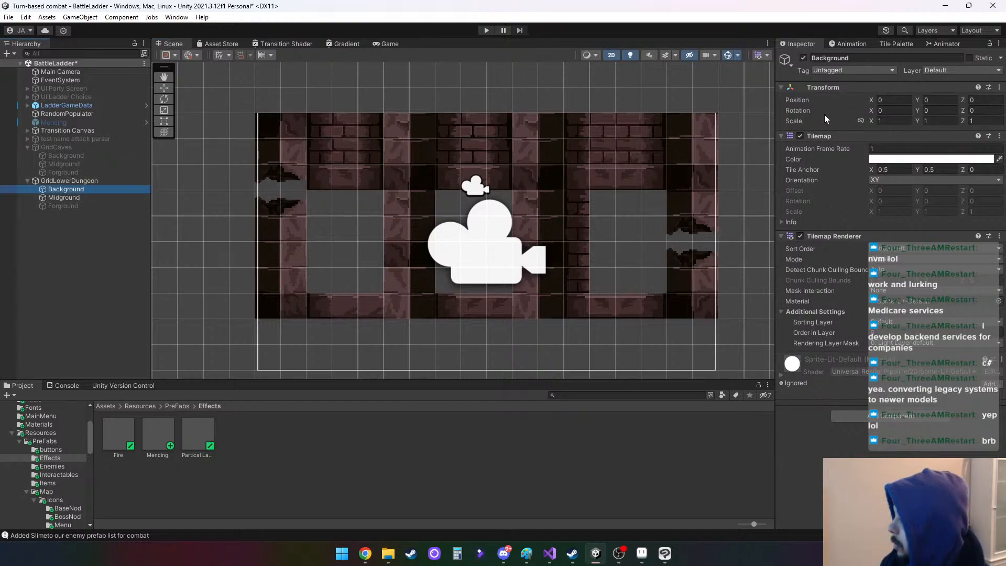
pyautogui.click(896, 44)
pyautogui.press('b')
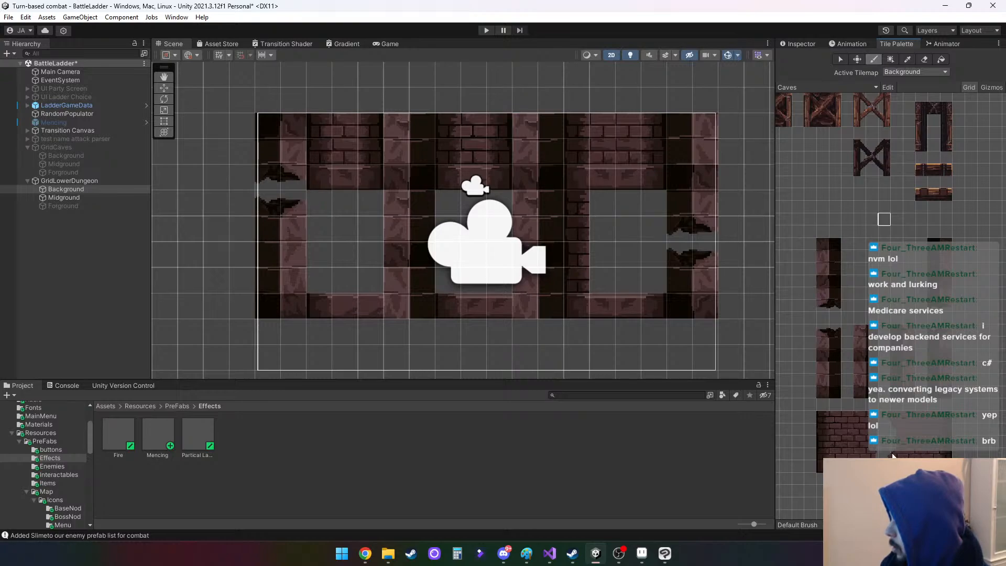
pyautogui.scroll(1, 887, 456)
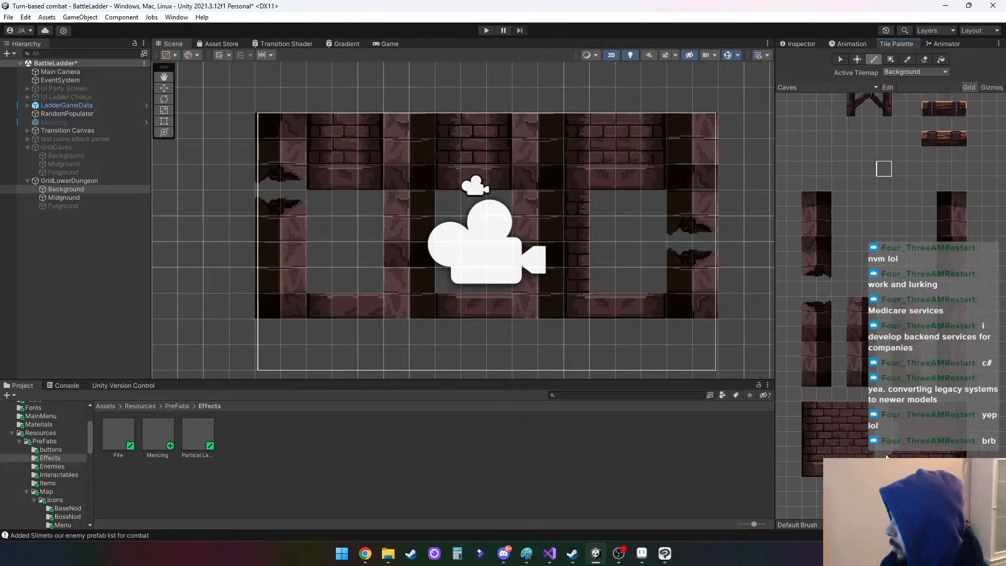
pyautogui.scroll(1, 887, 456)
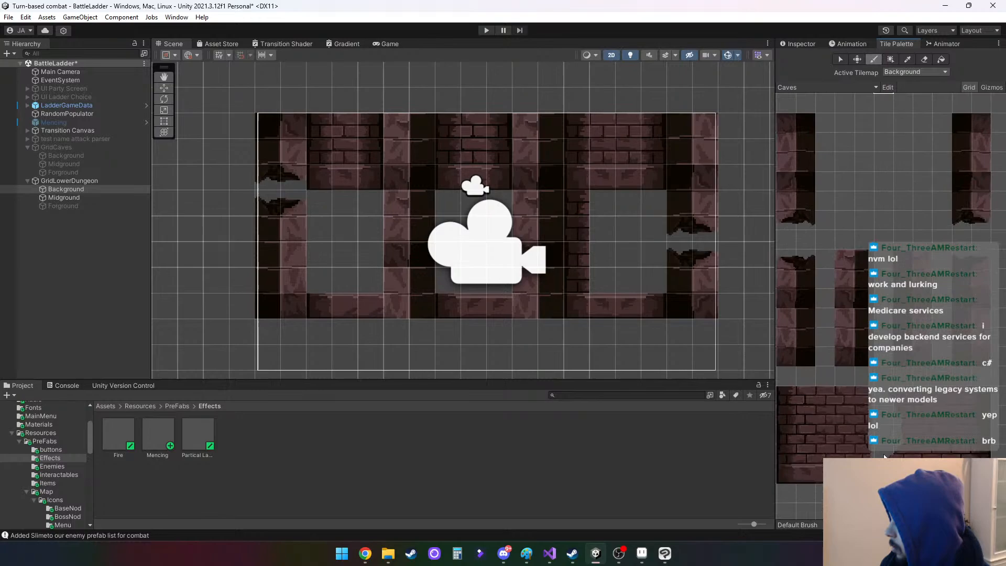
# Try brick tiles from the Caves palette behind the broken pillar at the camera frame's right edge
pyautogui.click(905, 437)
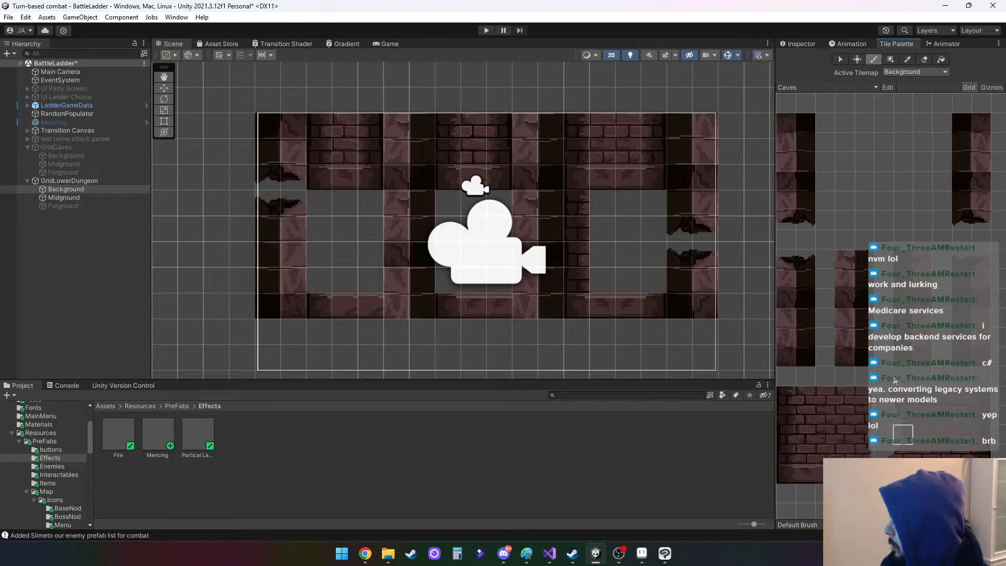
pyautogui.moveTo(905, 378); pyautogui.dragTo(975, 394, button='middle')
pyautogui.scroll(-4, 842, 313)
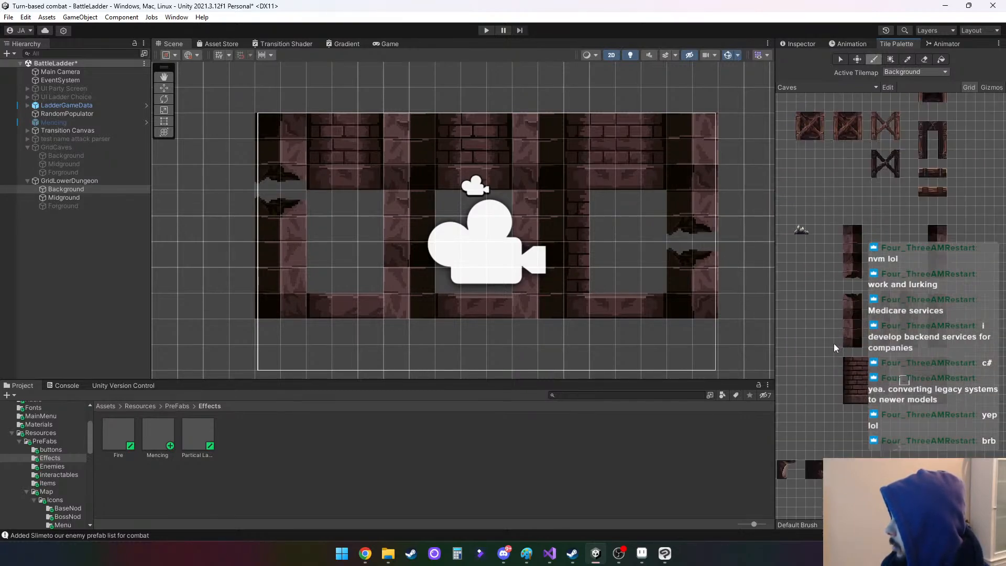
pyautogui.click(850, 391)
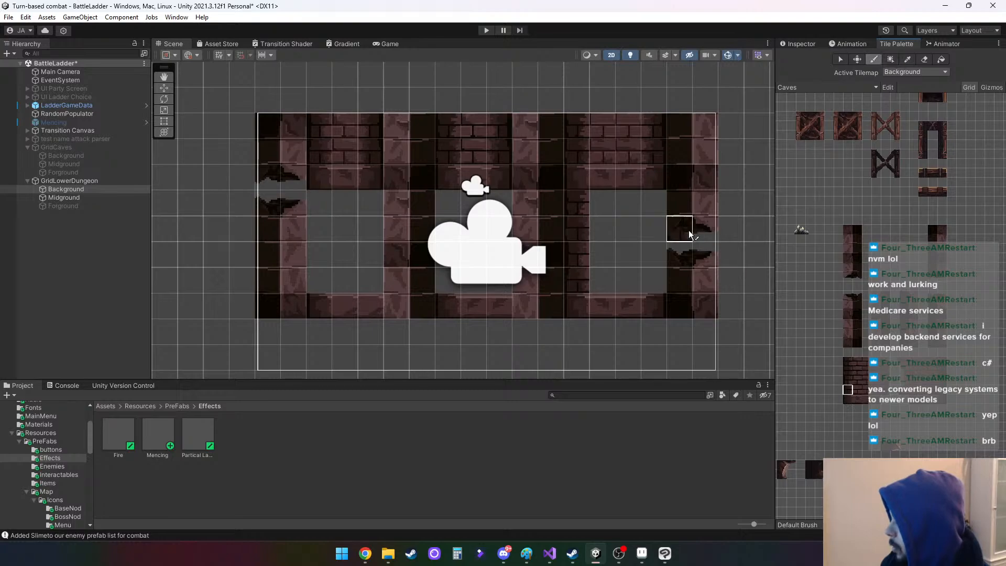
pyautogui.moveTo(848, 381); pyautogui.dragTo(849, 391)
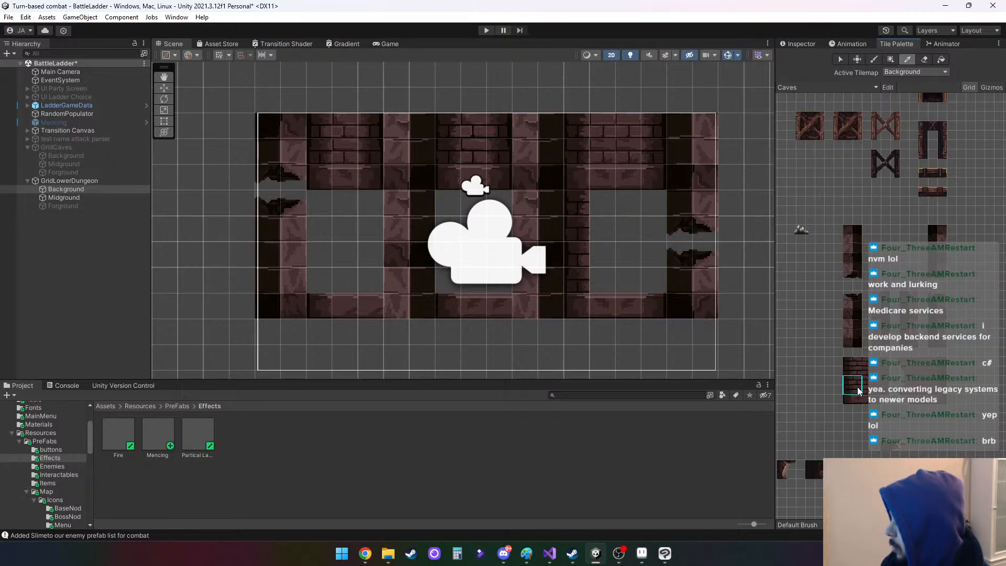
pyautogui.click(703, 257)
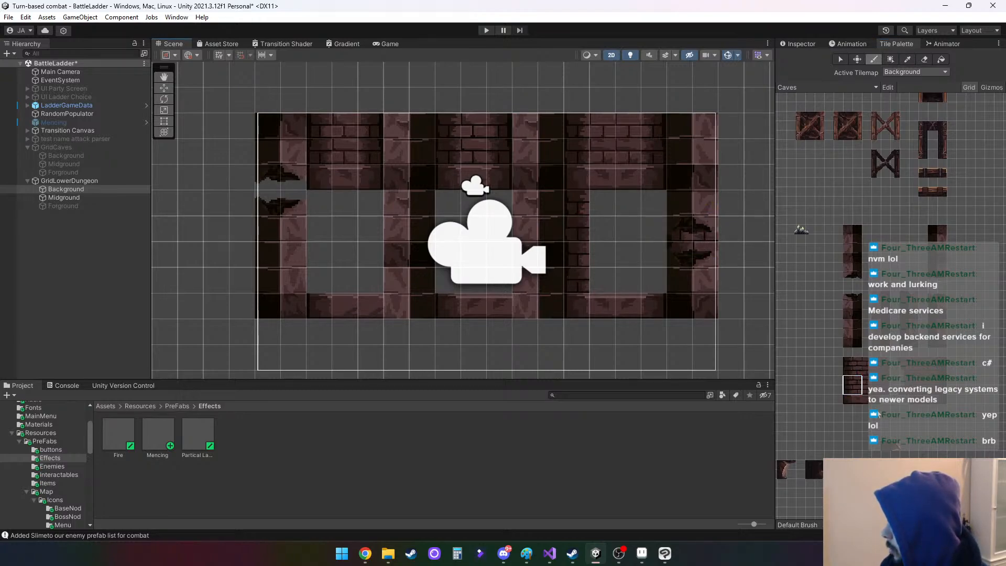
# Paint a two-by-two block of dark cave rock tiles behind the broken pillars at both ends of the Background
pyautogui.moveTo(874, 418); pyautogui.dragTo(938, 375, button='middle')
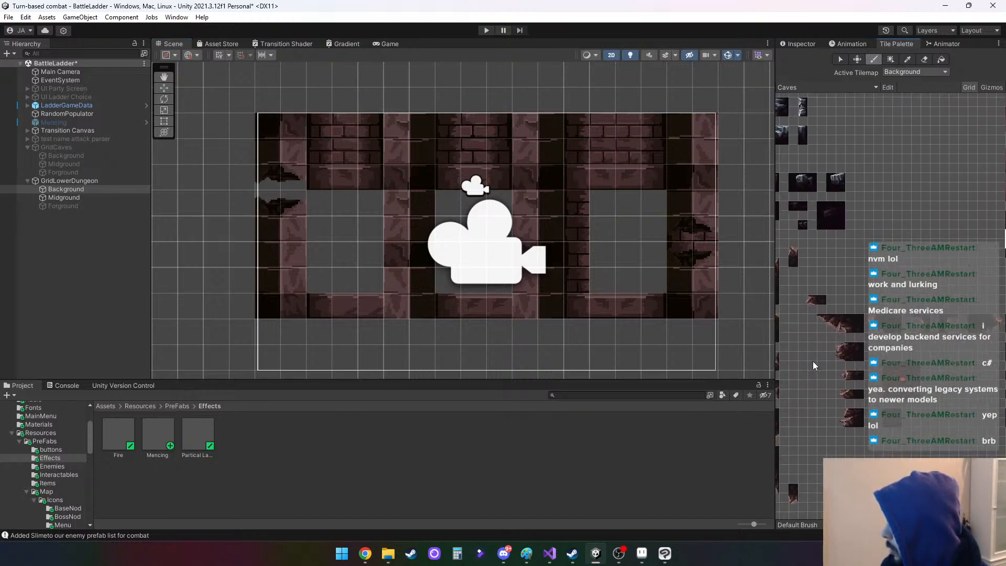
pyautogui.moveTo(813, 360); pyautogui.dragTo(910, 339, button='middle')
pyautogui.moveTo(825, 393); pyautogui.dragTo(842, 364, button='middle')
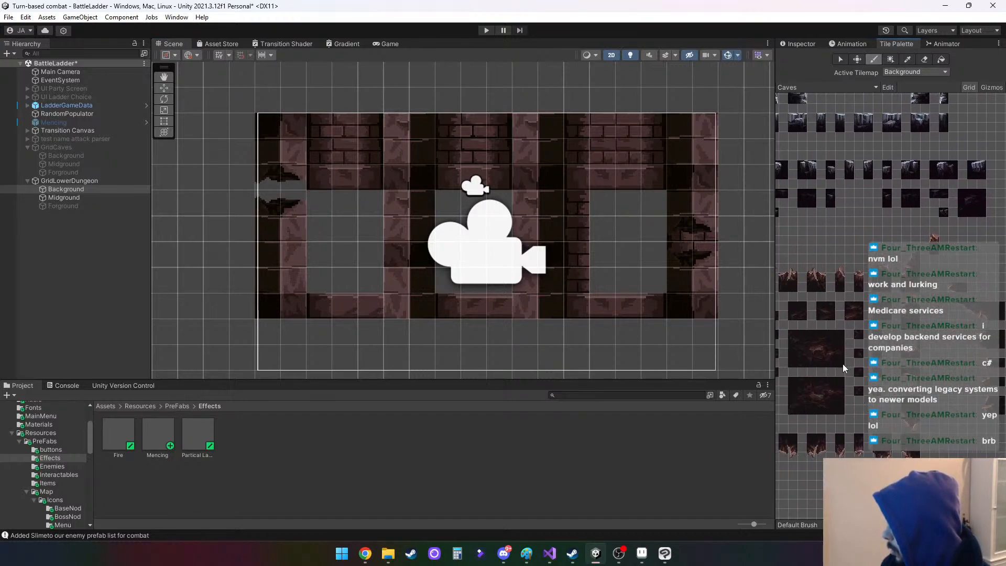
pyautogui.press('i')
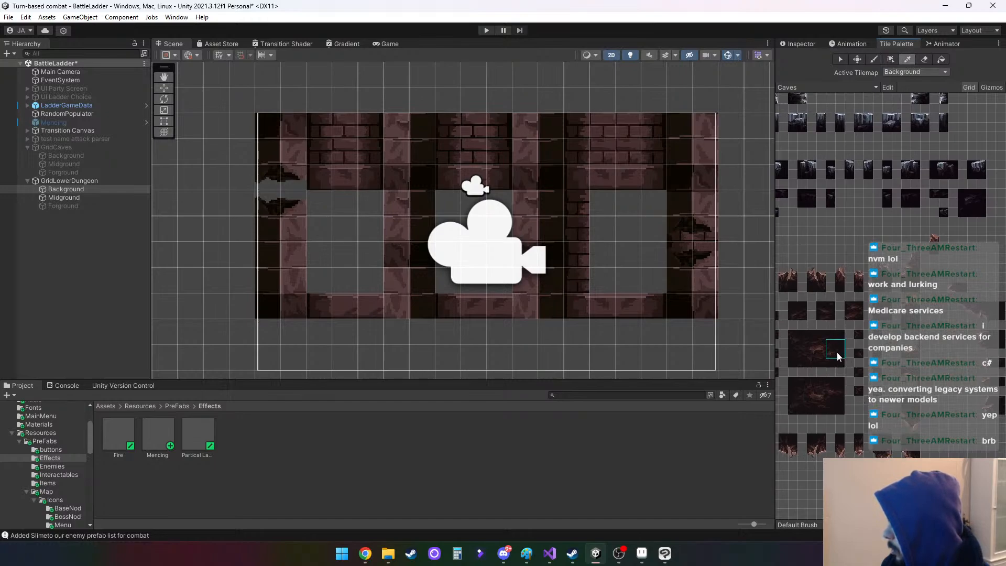
pyautogui.moveTo(837, 354); pyautogui.dragTo(837, 354)
pyautogui.click(694, 244)
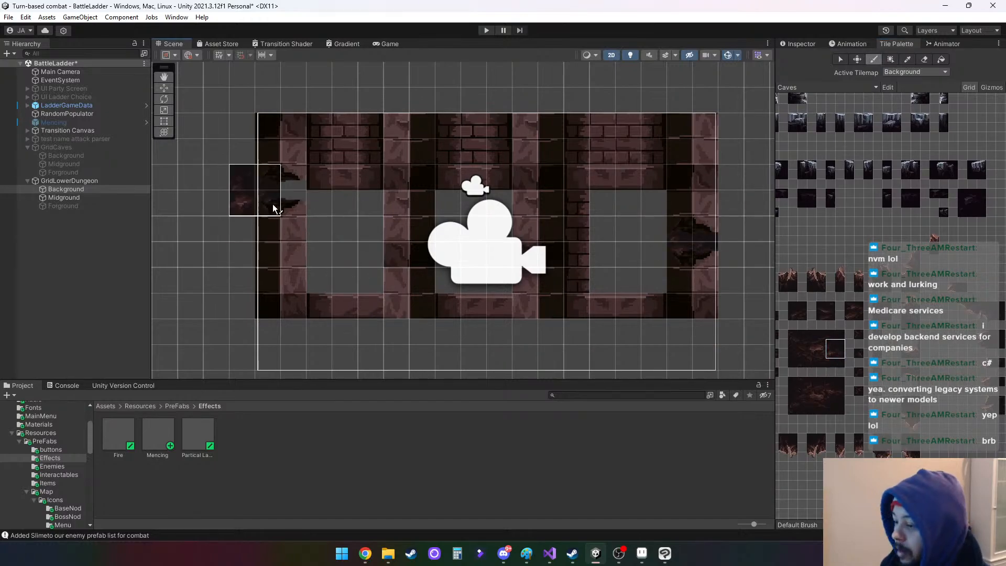
pyautogui.click(299, 193)
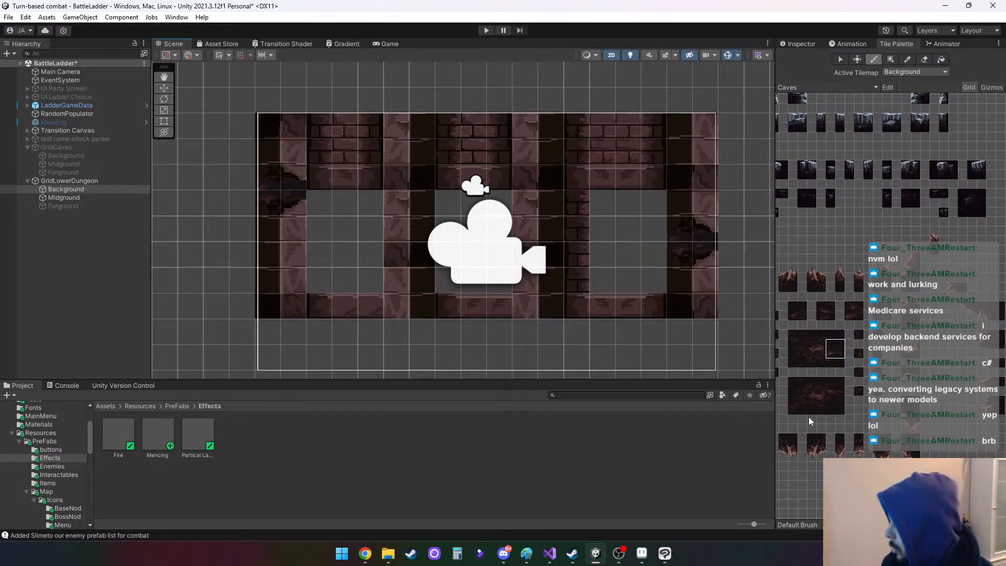
pyautogui.scroll(4, 799, 378)
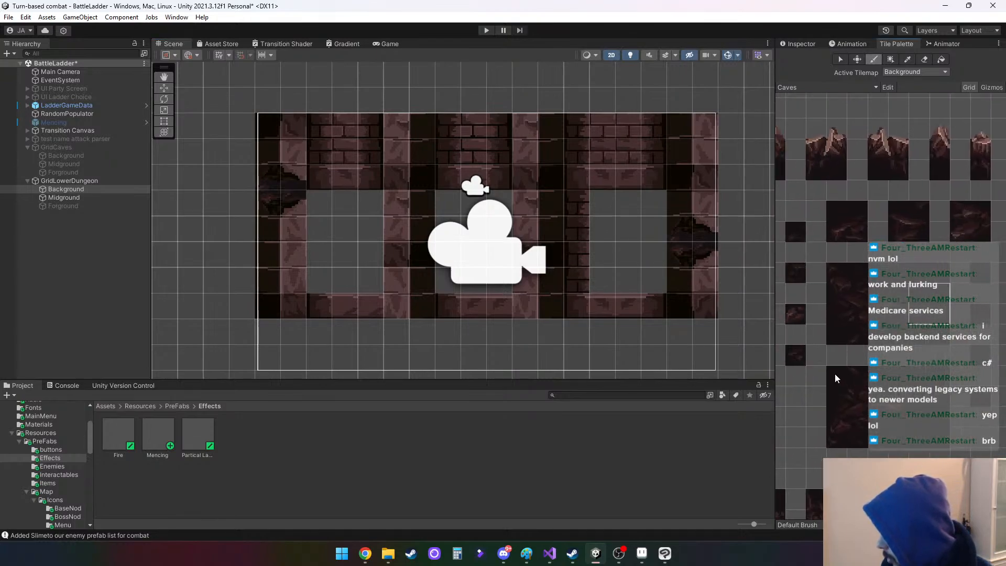
pyautogui.click(853, 373)
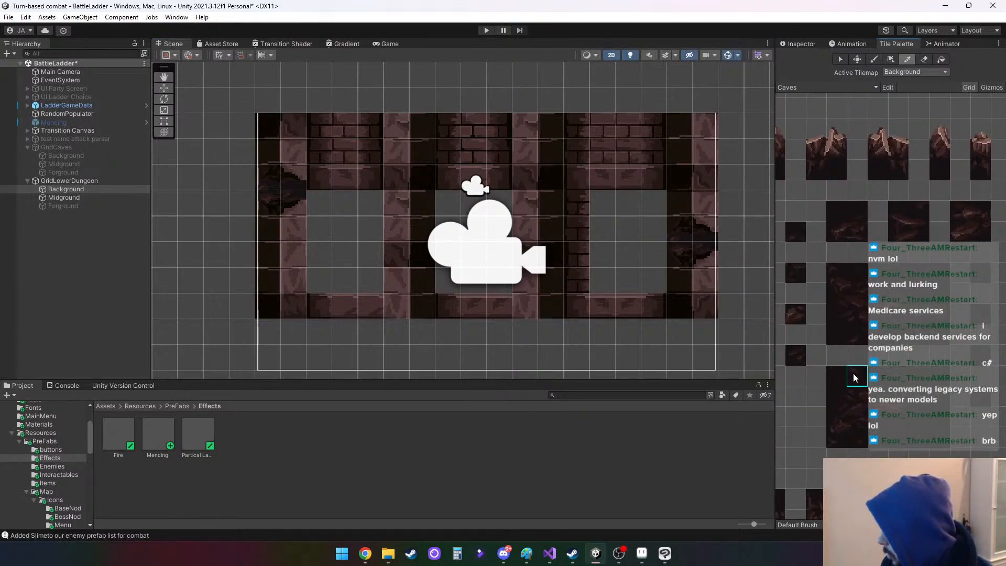
pyautogui.click(837, 380)
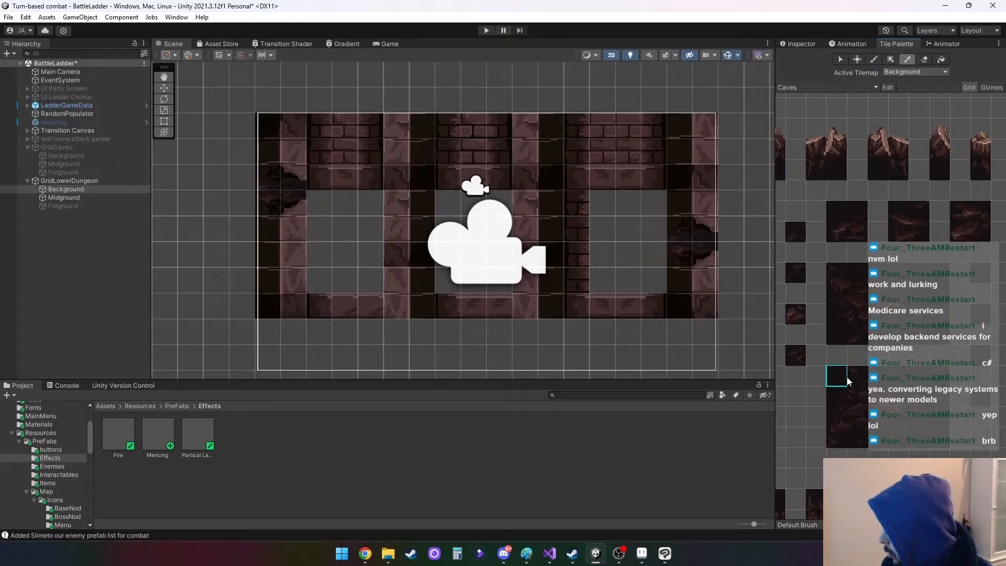
pyautogui.moveTo(848, 379); pyautogui.dragTo(838, 379)
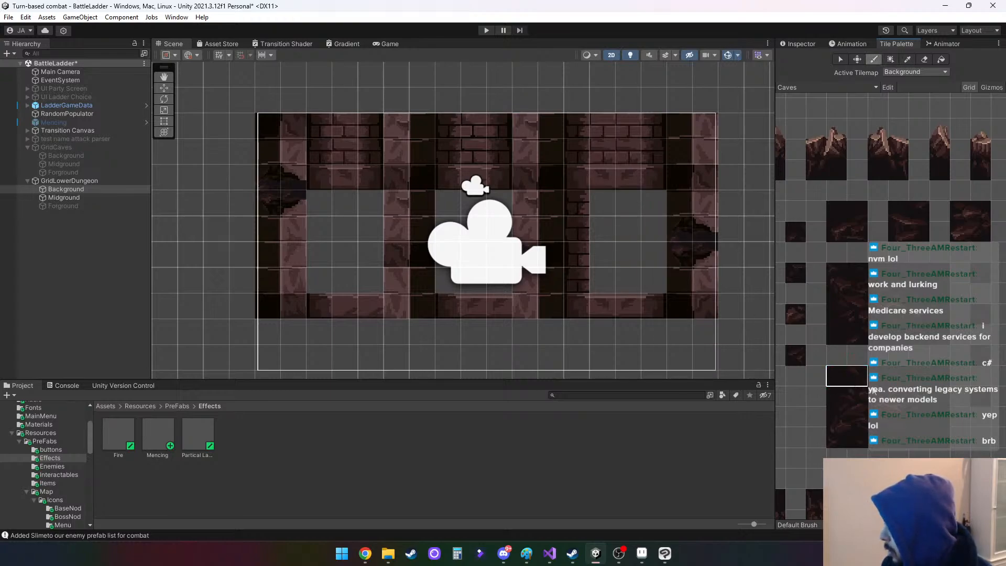
# Paint the wooden doorway's dark floor tile along the bottom row of all three wall openings on the Background
pyautogui.scroll(-5, 874, 393)
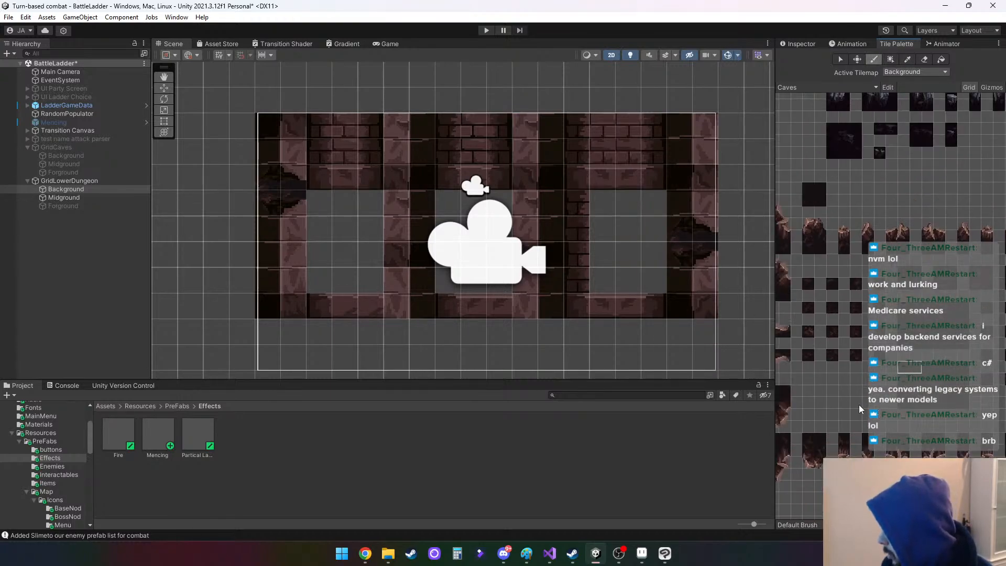
pyautogui.moveTo(938, 390); pyautogui.dragTo(932, 405, button='middle')
pyautogui.moveTo(898, 332); pyautogui.dragTo(769, 421, button='middle')
pyautogui.moveTo(974, 296); pyautogui.dragTo(794, 338, button='middle')
pyautogui.moveTo(912, 294); pyautogui.dragTo(813, 295, button='middle')
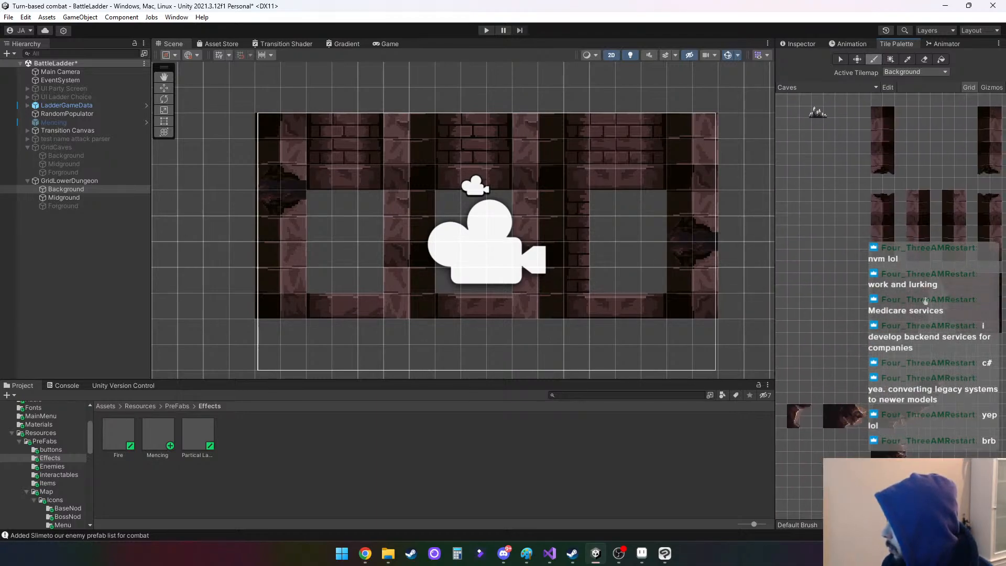
pyautogui.moveTo(925, 300); pyautogui.dragTo(812, 233, button='middle')
pyautogui.moveTo(905, 146); pyautogui.dragTo(907, 356, button='middle')
pyautogui.scroll(3, 883, 236)
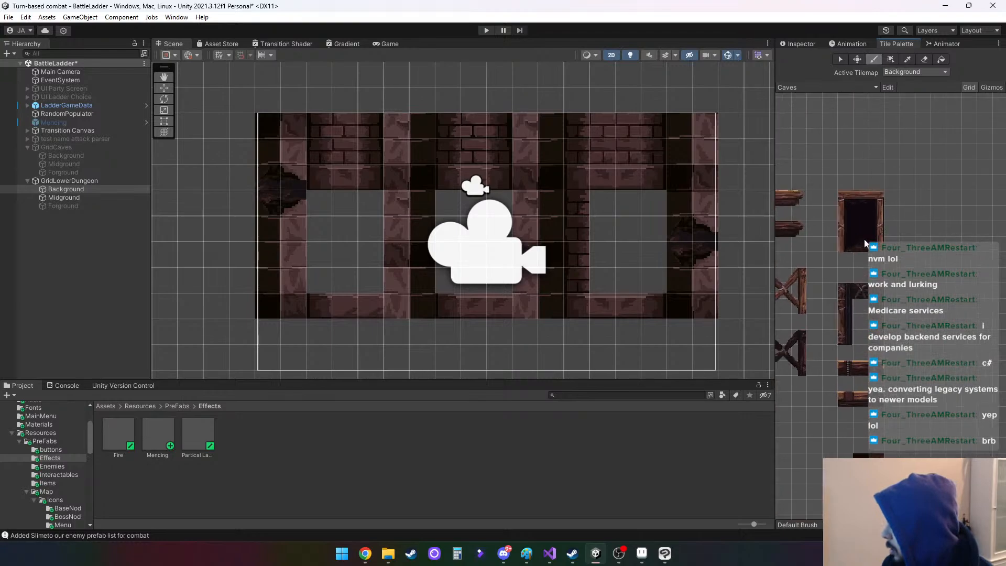
pyautogui.scroll(4, 864, 241)
pyautogui.click(858, 265)
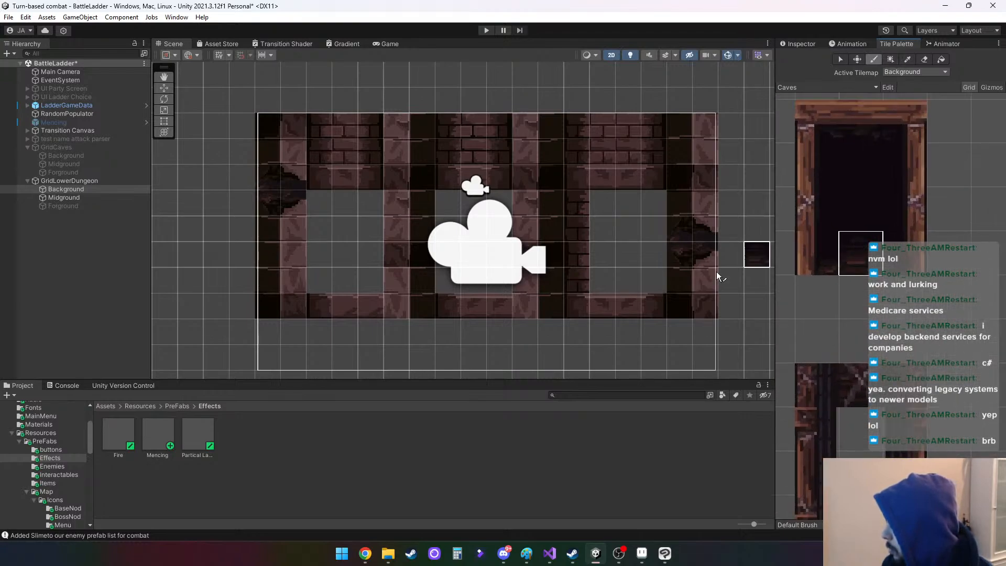
pyautogui.click(600, 279)
pyautogui.moveTo(639, 283); pyautogui.dragTo(655, 282)
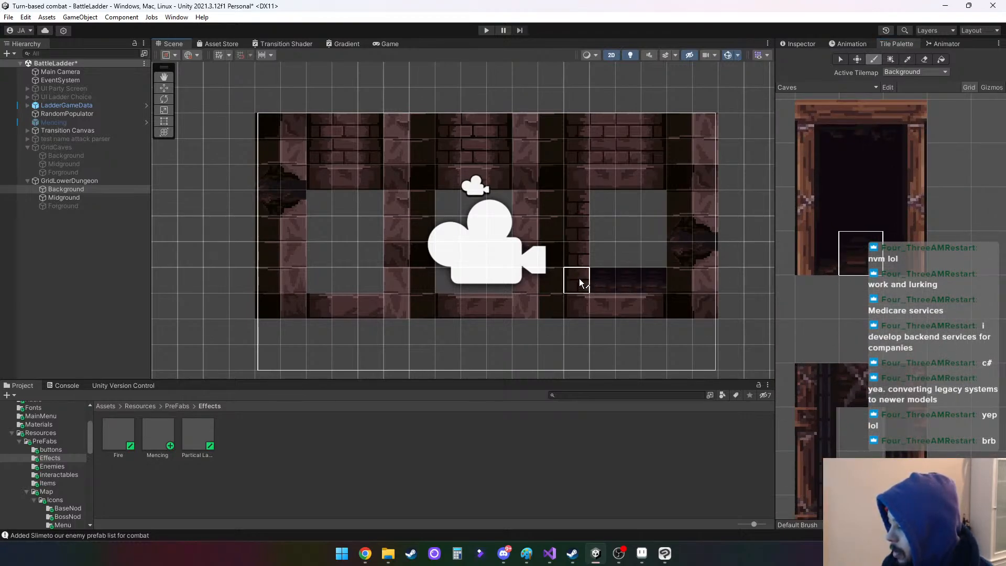
pyautogui.click(365, 279)
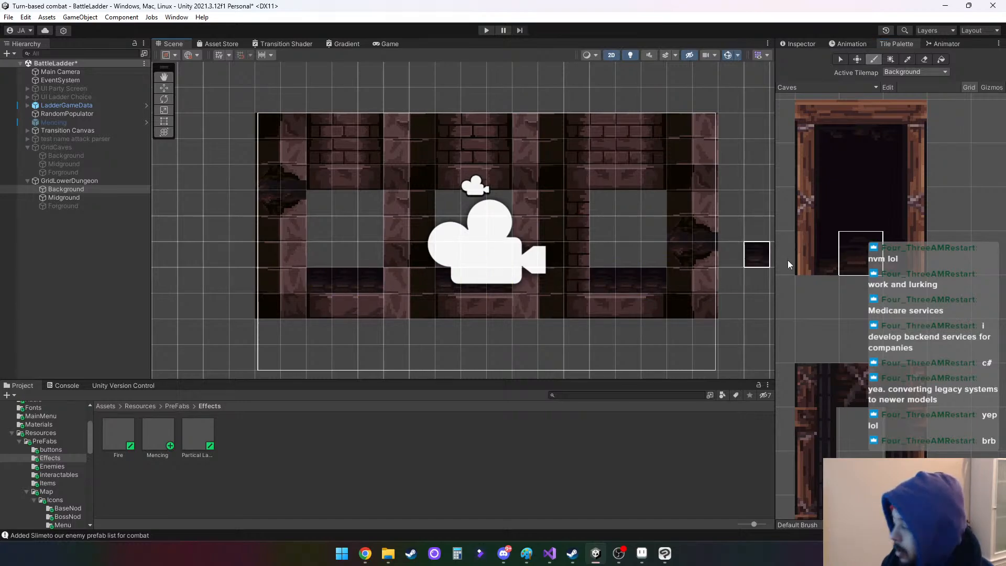
# Fill the rest of the three wall openings with the plain dark tiles from inside the wooden doorway
pyautogui.moveTo(856, 181); pyautogui.dragTo(860, 194)
pyautogui.moveTo(602, 239)
pyautogui.mouseDown()
pyautogui.moveTo(640, 247)
pyautogui.moveTo(624, 228)
pyautogui.mouseUp()
pyautogui.moveTo(459, 231)
pyautogui.mouseDown()
pyautogui.moveTo(485, 231)
pyautogui.moveTo(486, 249)
pyautogui.moveTo(325, 219)
pyautogui.moveTo(363, 215)
pyautogui.moveTo(347, 250)
pyautogui.moveTo(330, 248)
pyautogui.mouseUp()
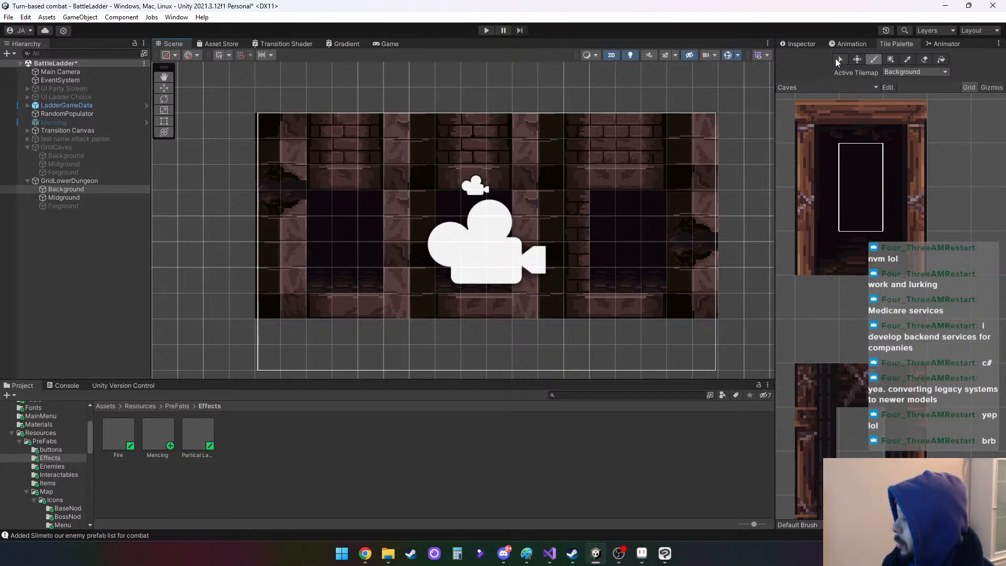
# Reactivate GridLowerDungeon's Forground and check the complete dungeon background in the Game view
pyautogui.click(802, 44)
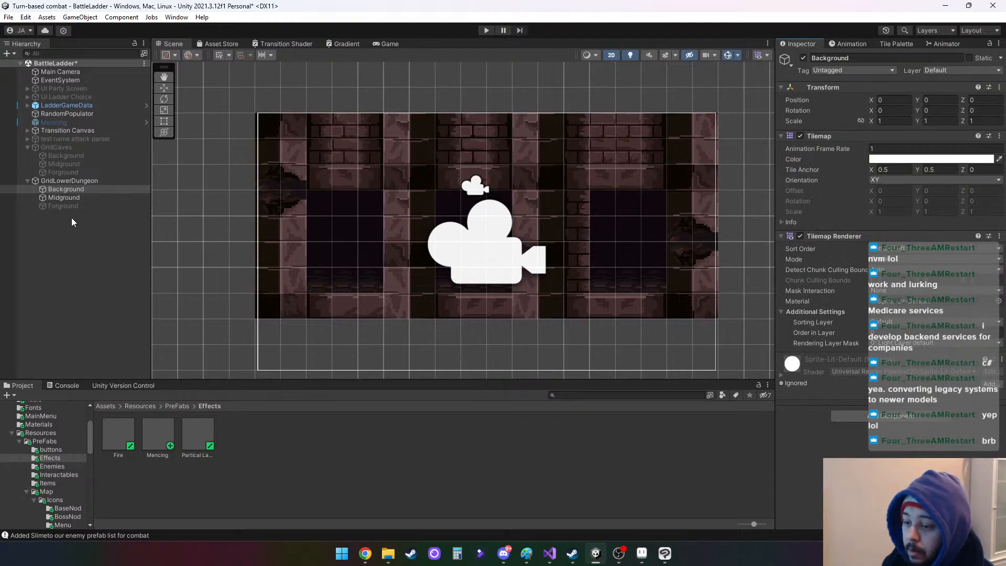
pyautogui.click(70, 208)
pyautogui.click(804, 58)
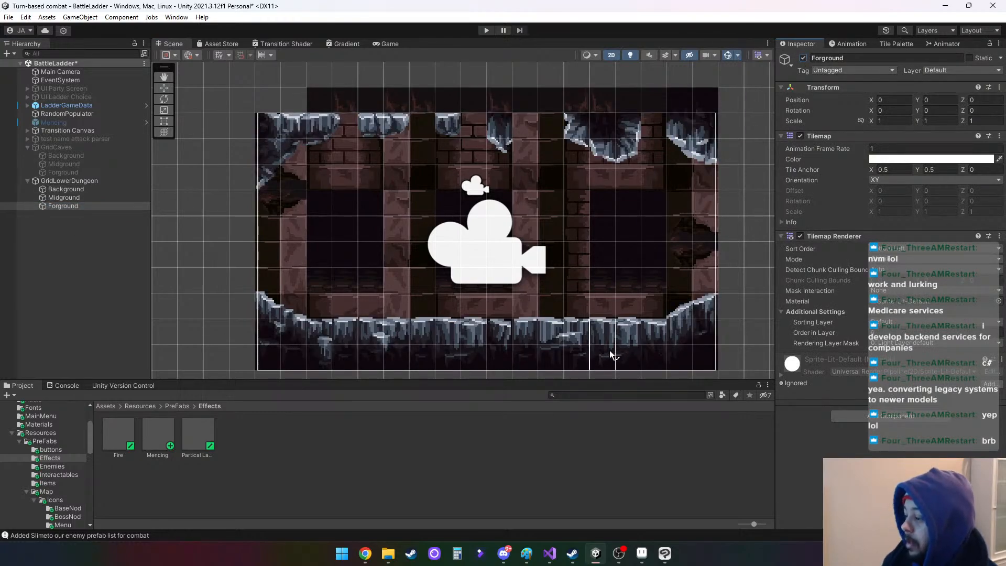
pyautogui.click(393, 44)
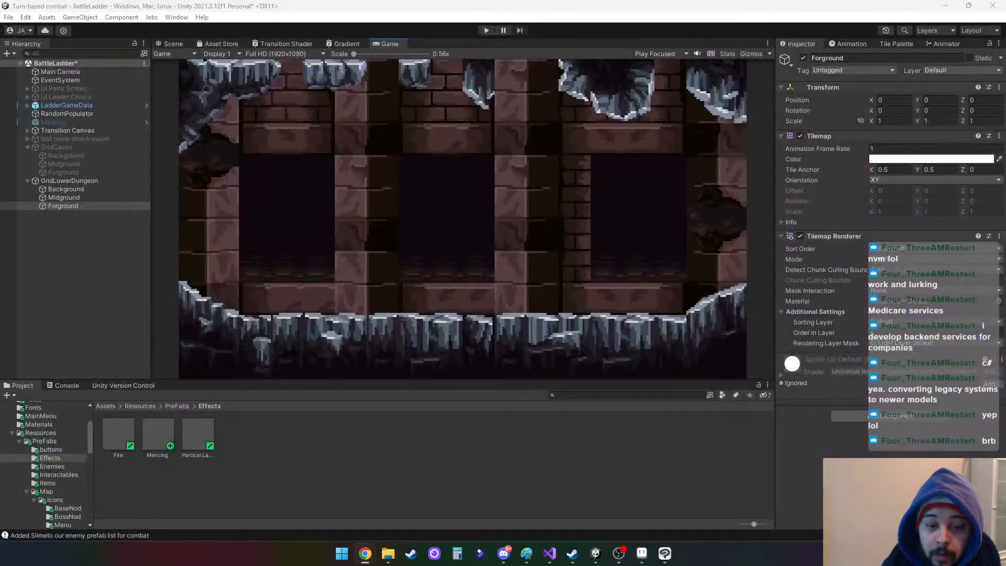
# Leave Unity to review the prop sheets props2.png and props1.png, closing each preview and returning to the desktop
pyautogui.click(946, 6)
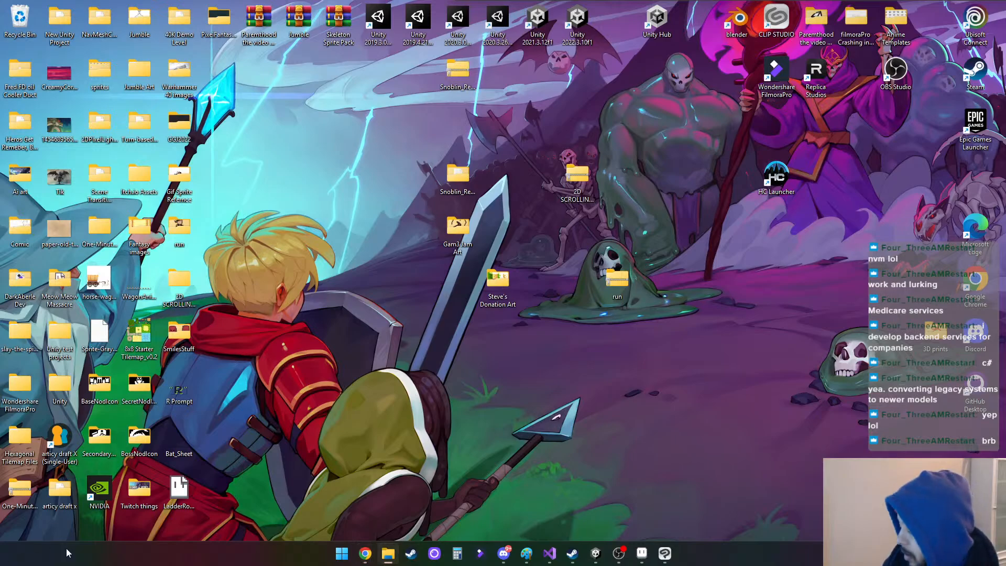
pyautogui.click(596, 554)
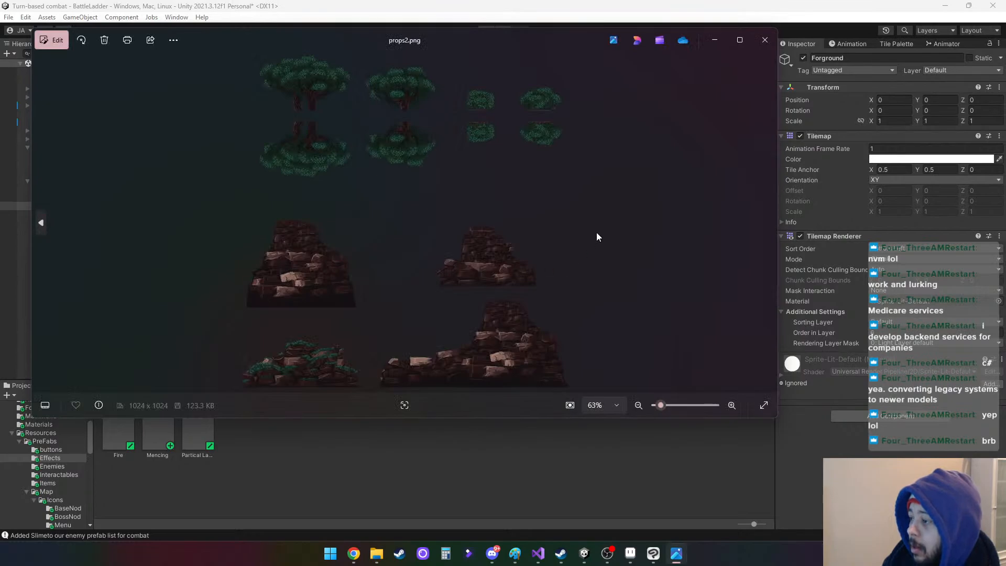
pyautogui.click(765, 40)
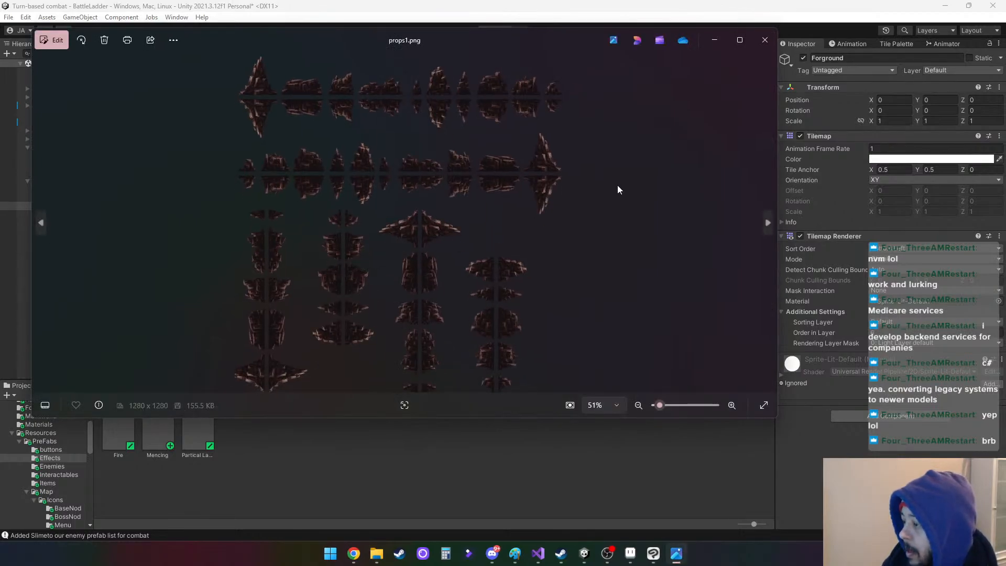
pyautogui.click(765, 40)
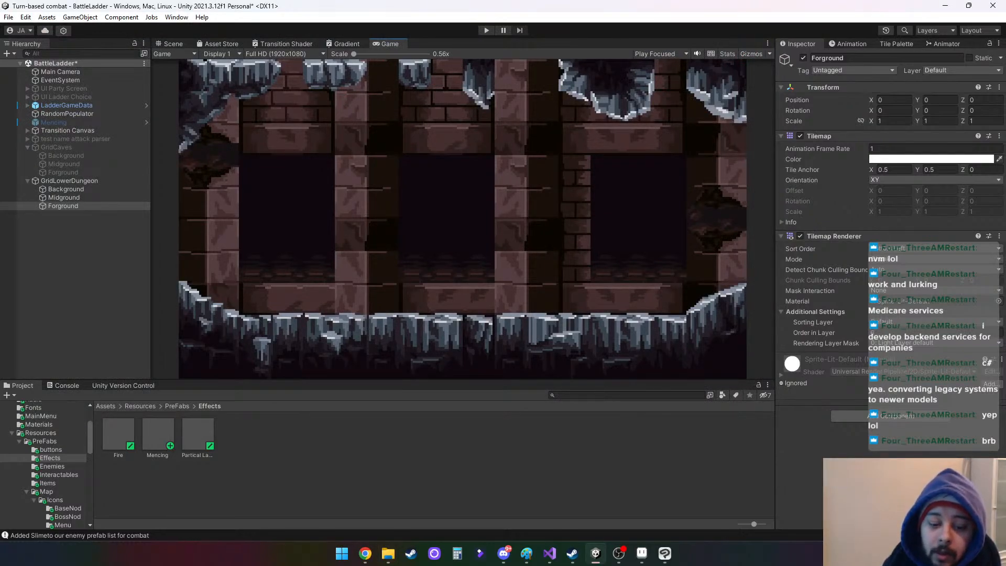
pyautogui.press('super+d')
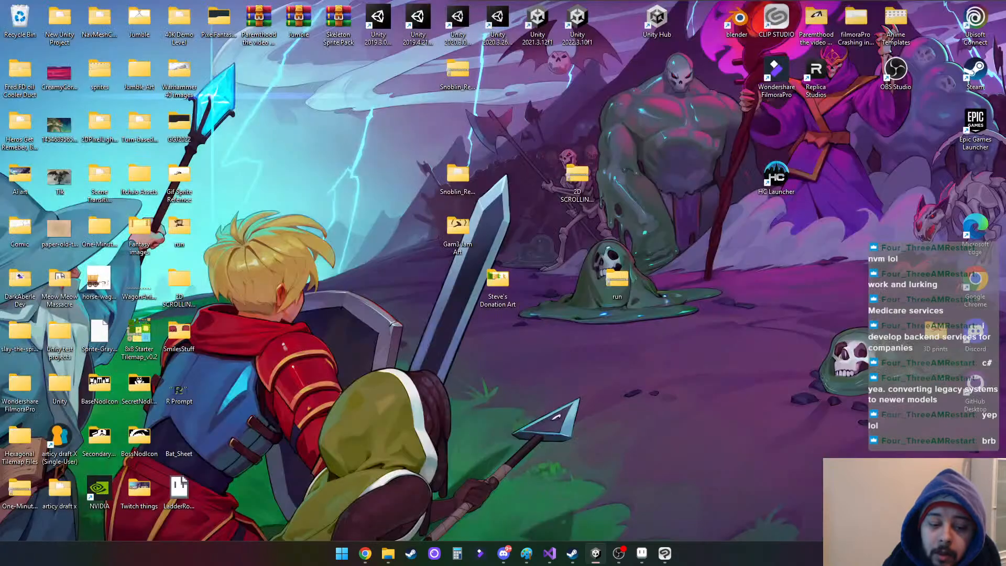
# Return to Unity's Scene view and test-run the BattleLadder scene with the dungeon background, stopping it again
pyautogui.press('super+d')
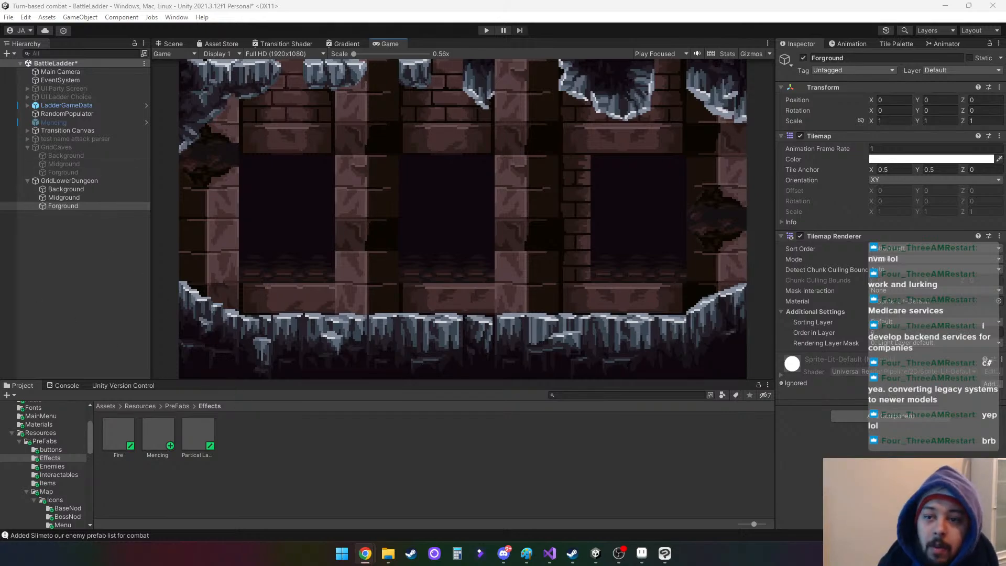
pyautogui.hotkey('alt', 'Tab')
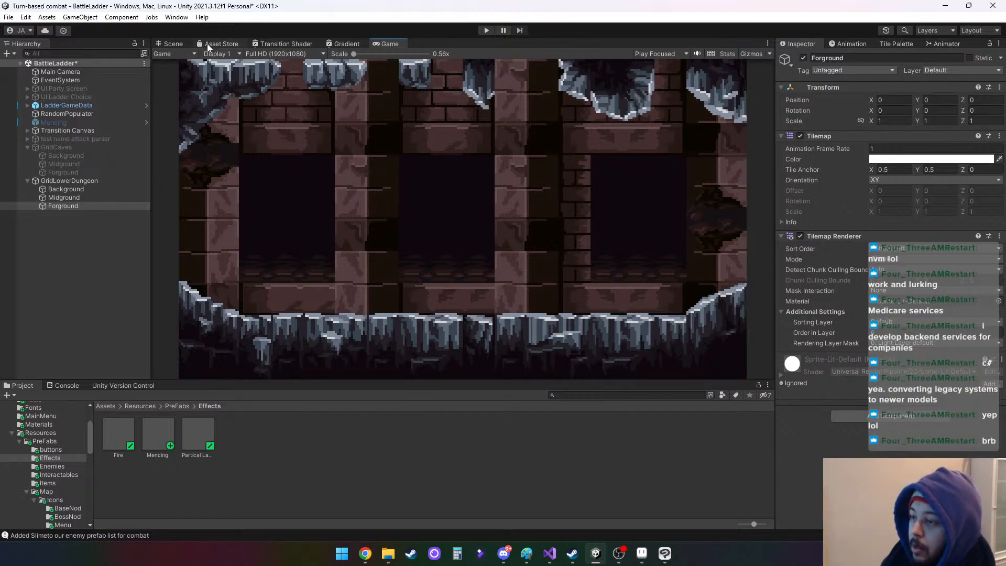
pyautogui.click(171, 44)
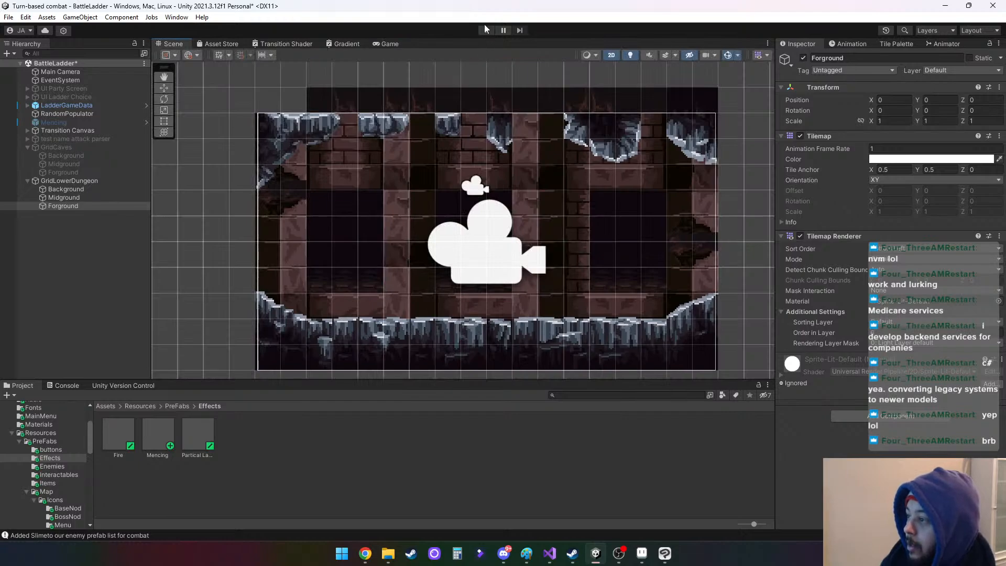
pyautogui.click(487, 29)
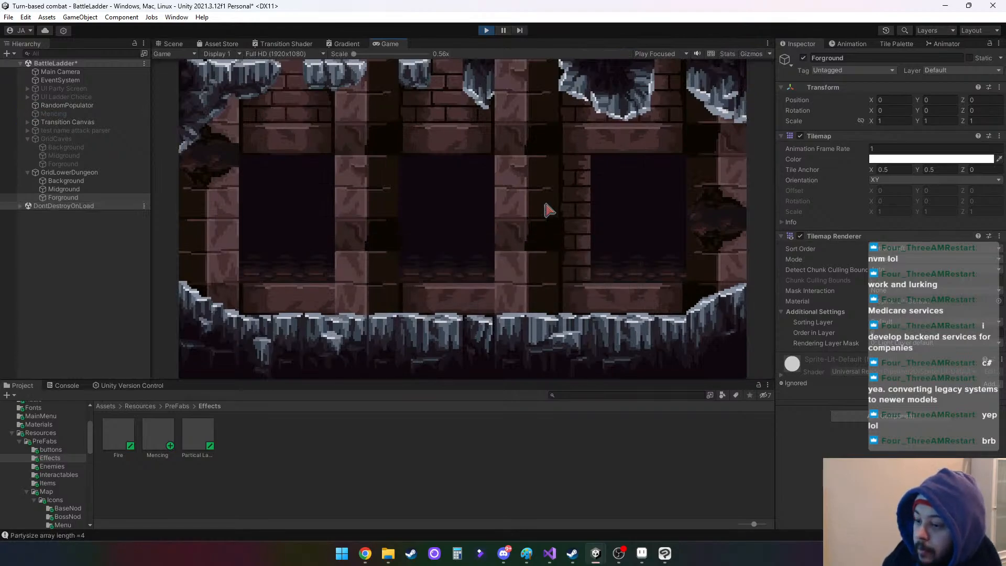
pyautogui.click(486, 30)
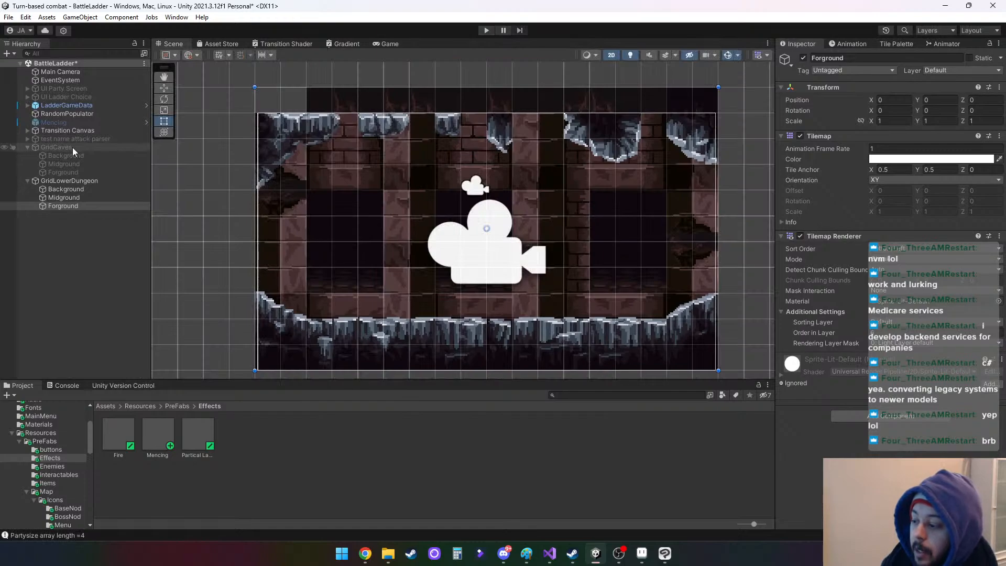
# Activate UI Ladder Choice, run the scene and choose Hero 1 to preview the choice interface over the dungeon
pyautogui.click(88, 98)
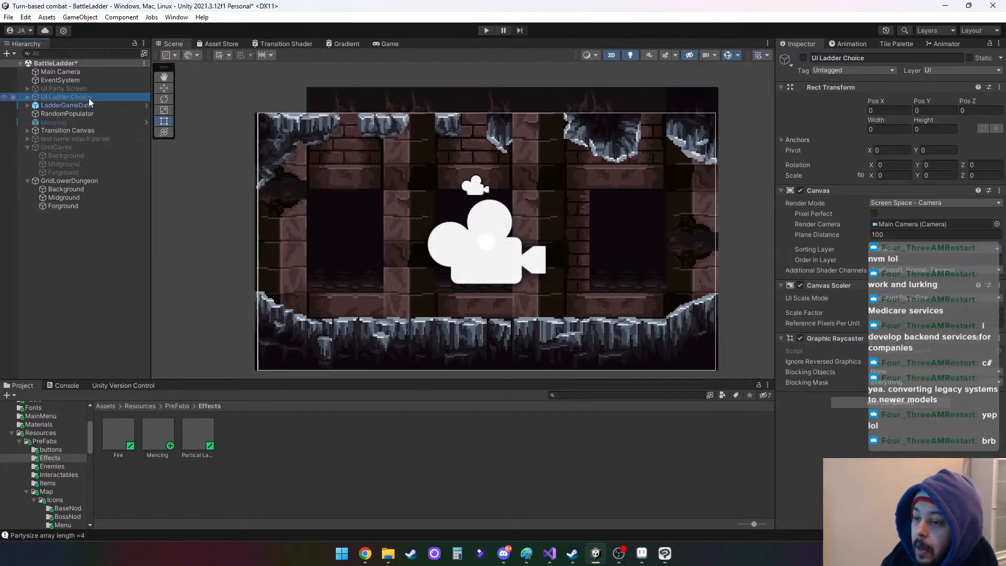
pyautogui.click(804, 58)
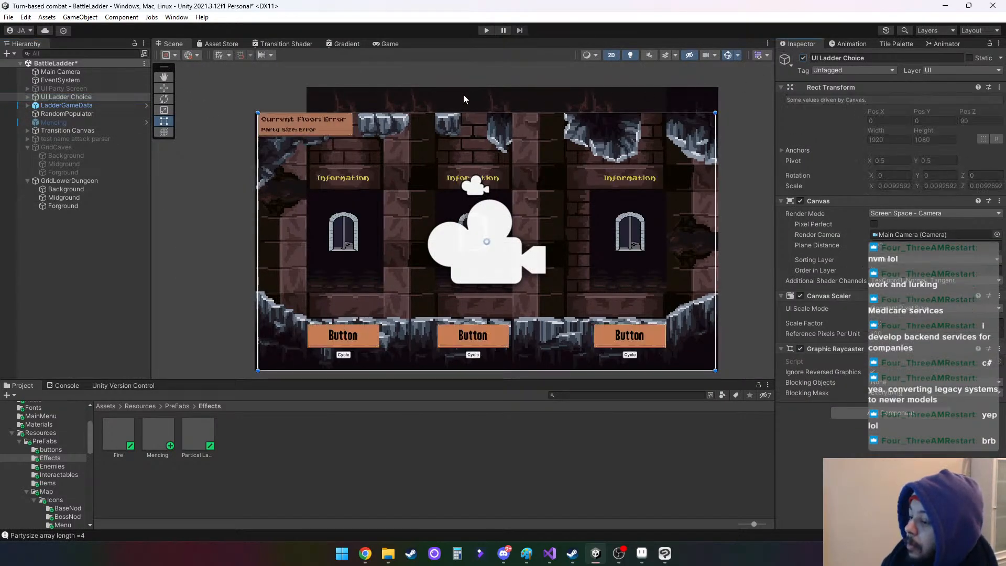
pyautogui.click(487, 30)
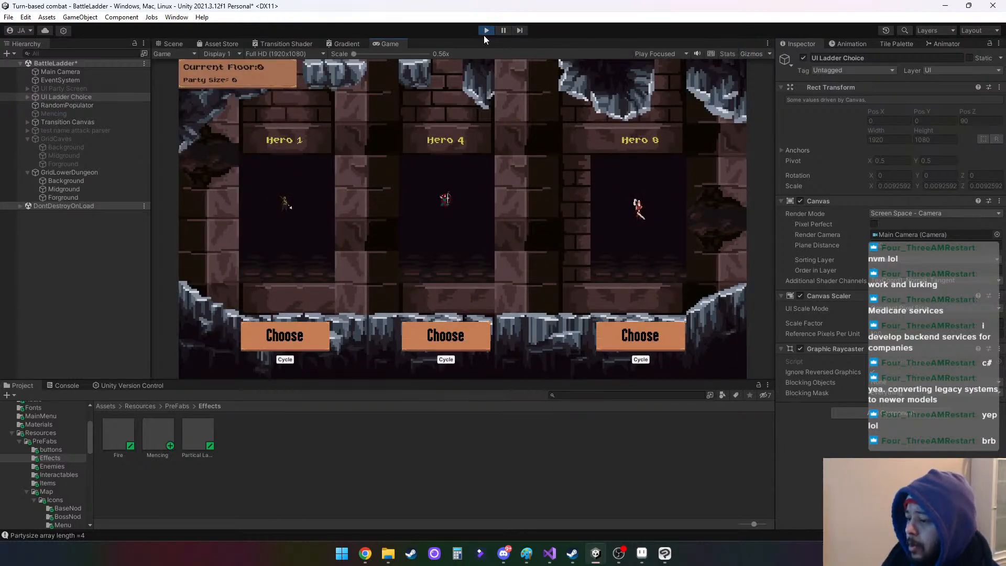
pyautogui.click(308, 342)
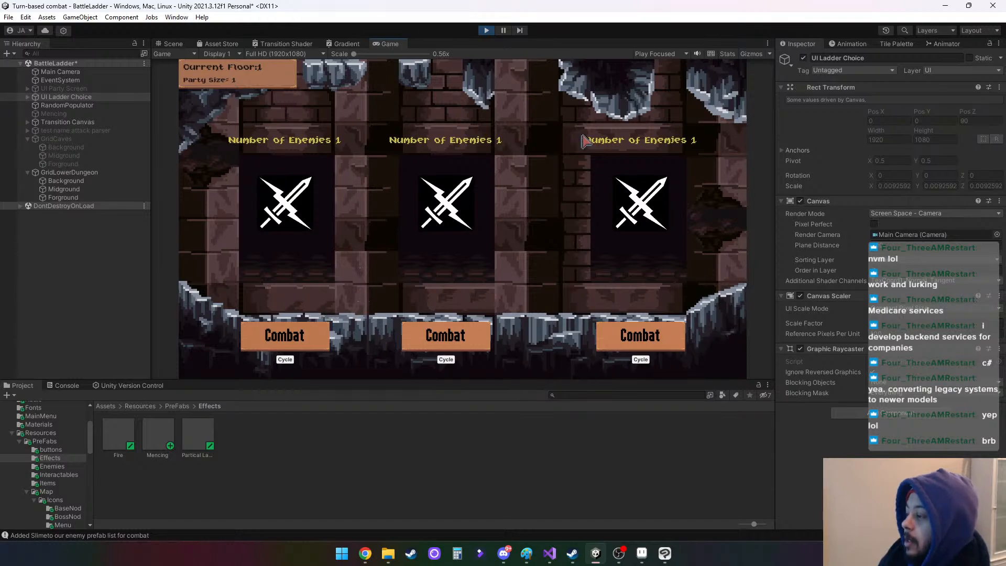
# While the scene runs, switch off GridCaves' Forground and activate GridCaves over the dungeon background
pyautogui.click(28, 139)
pyautogui.click(28, 139)
pyautogui.click(61, 163)
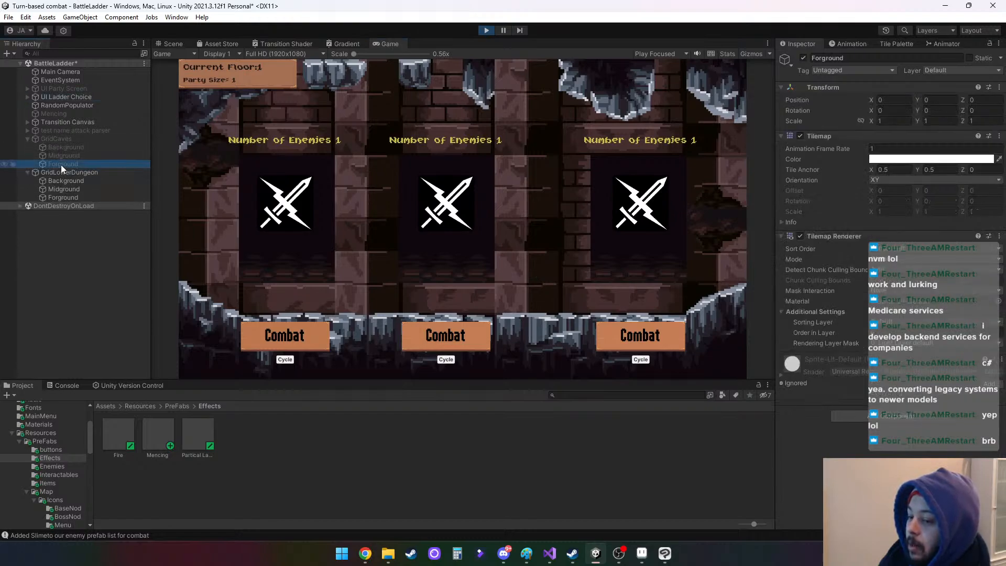
pyautogui.click(803, 57)
pyautogui.click(71, 137)
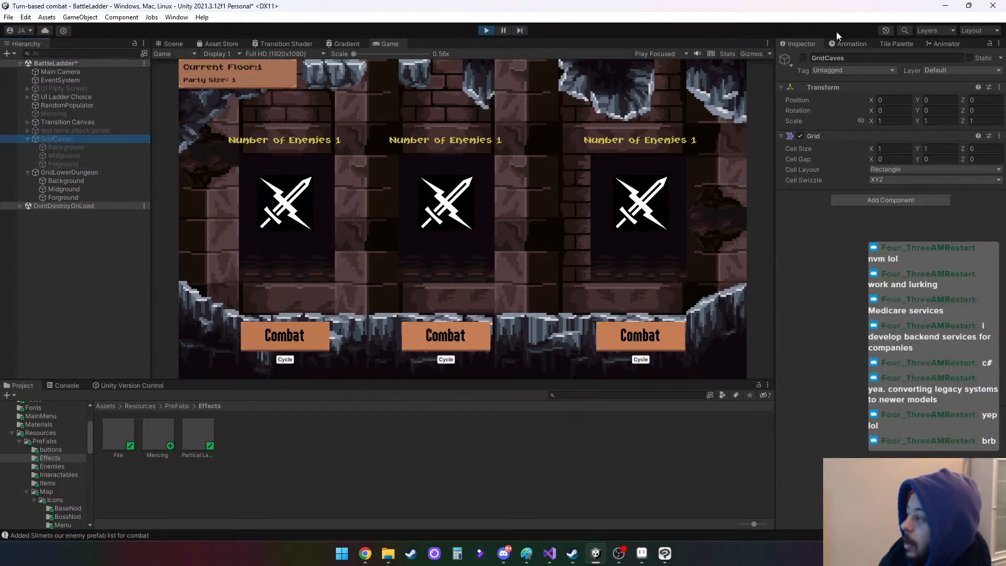
pyautogui.click(805, 57)
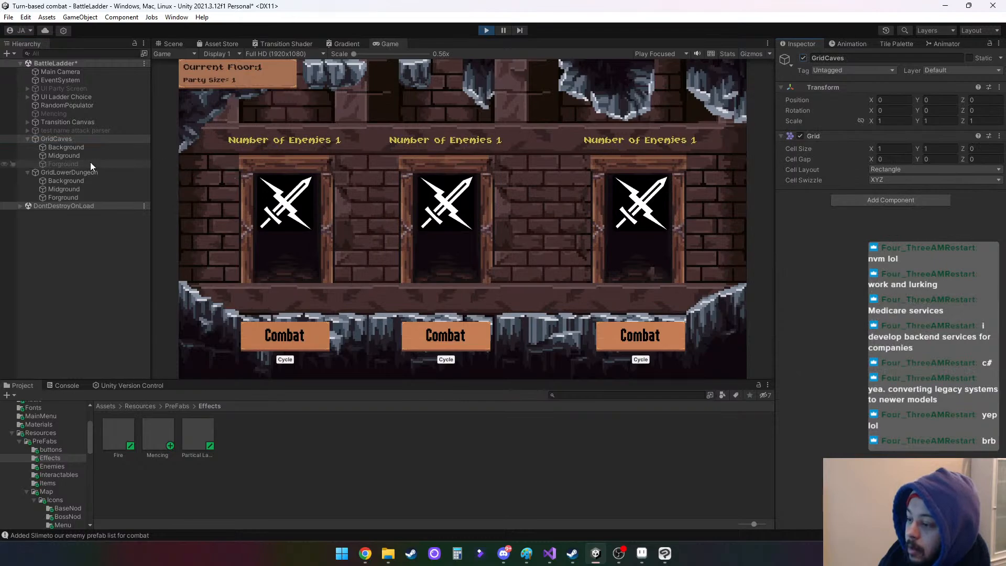
# Deactivate GridCaves' Background and Midground and activate its Forground to preview the cave rocks over the dungeon
pyautogui.click(92, 148)
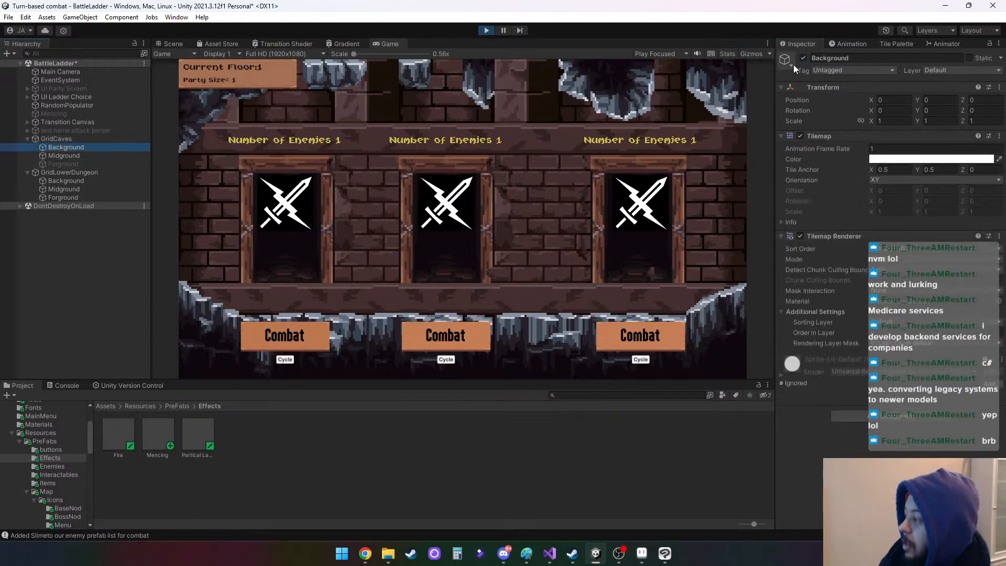
pyautogui.click(804, 56)
pyautogui.click(84, 155)
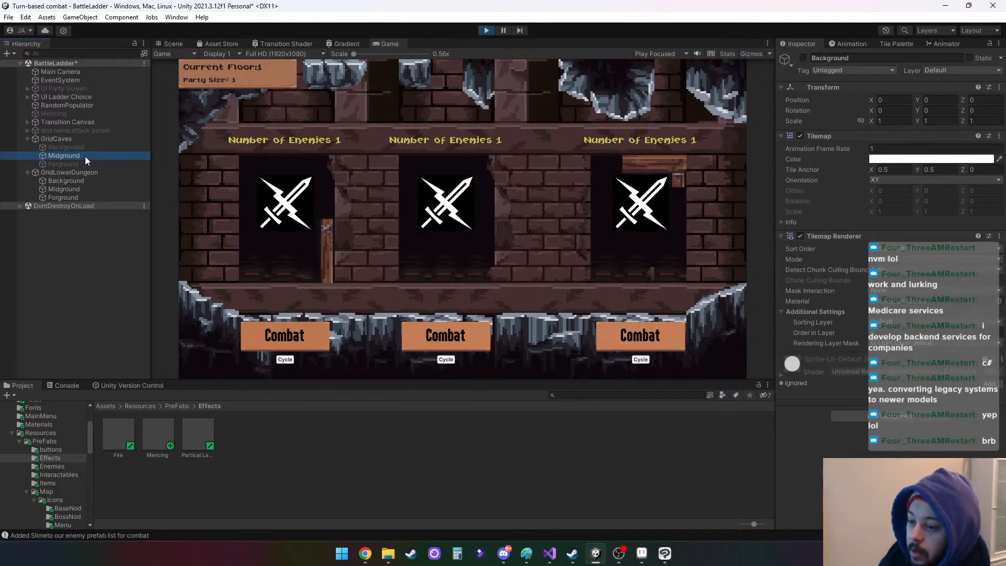
pyautogui.click(804, 58)
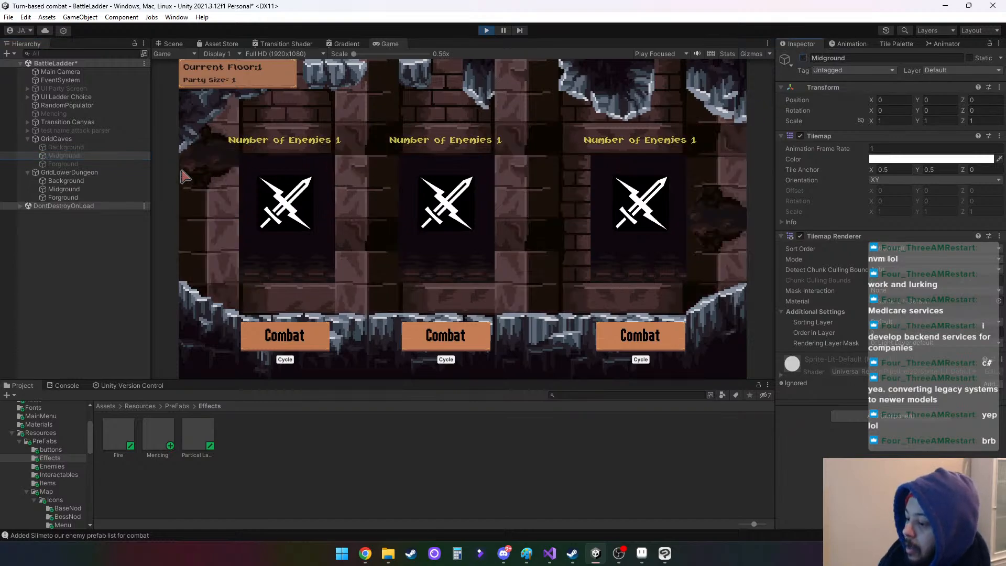
pyautogui.click(66, 165)
pyautogui.click(804, 57)
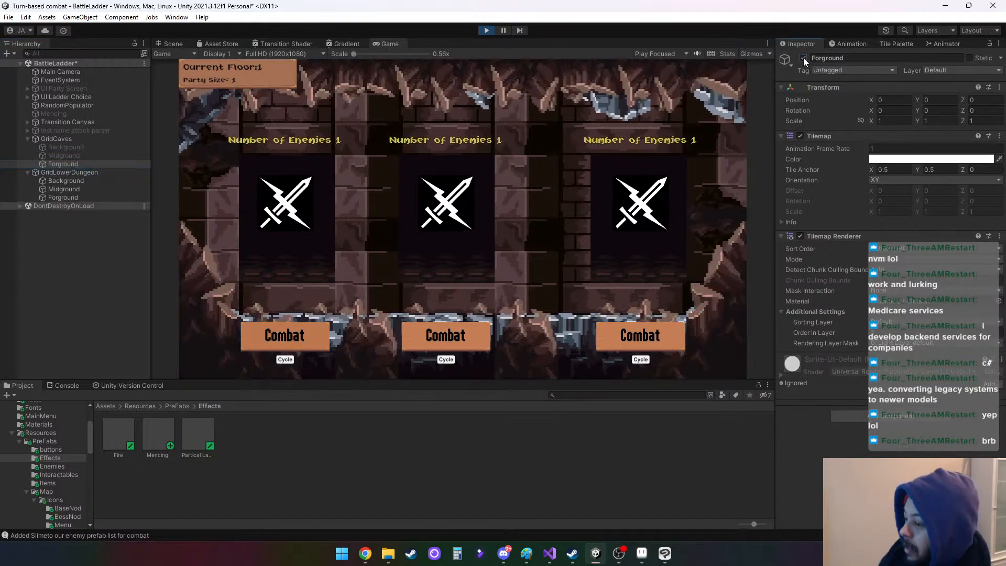
# Deactivate GridLowerDungeon's Forground and switch its Midground off and back on to compare the layers
pyautogui.click(58, 197)
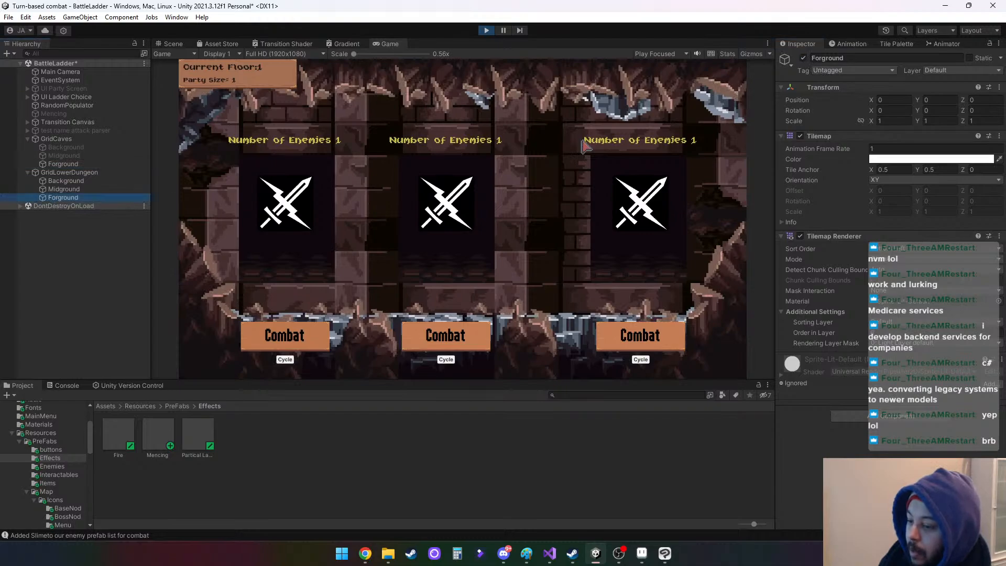
pyautogui.click(803, 58)
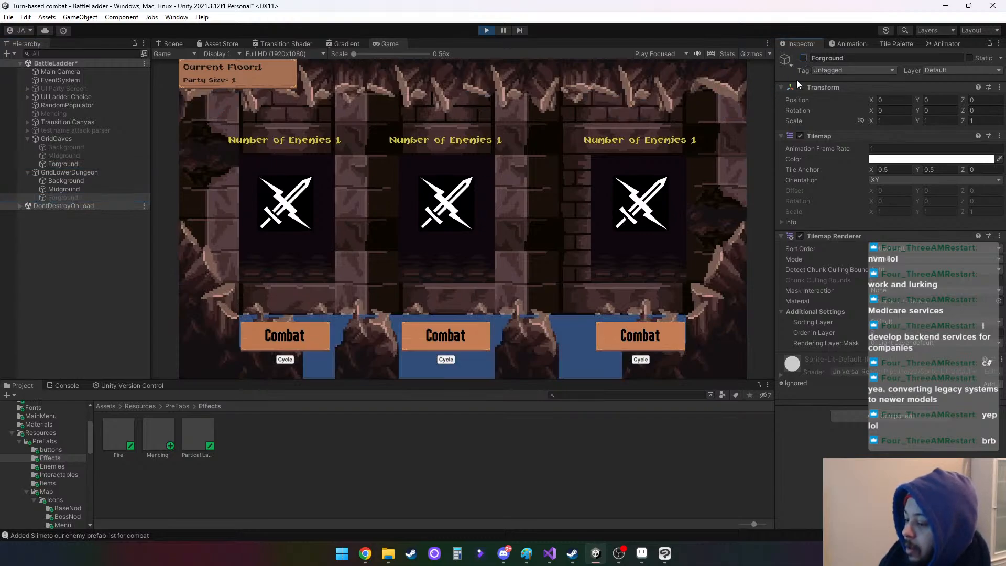
pyautogui.click(90, 190)
pyautogui.click(803, 58)
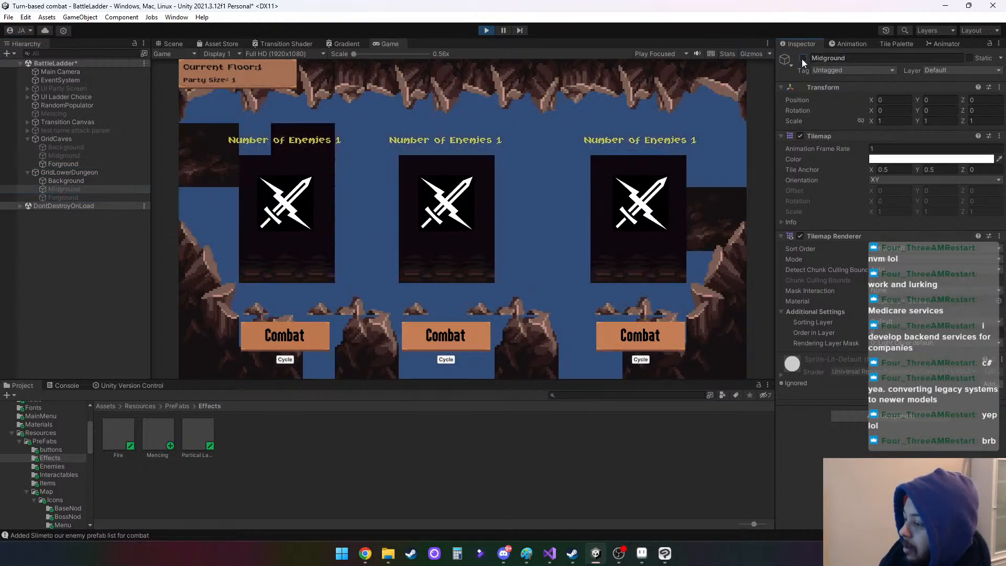
pyautogui.click(802, 58)
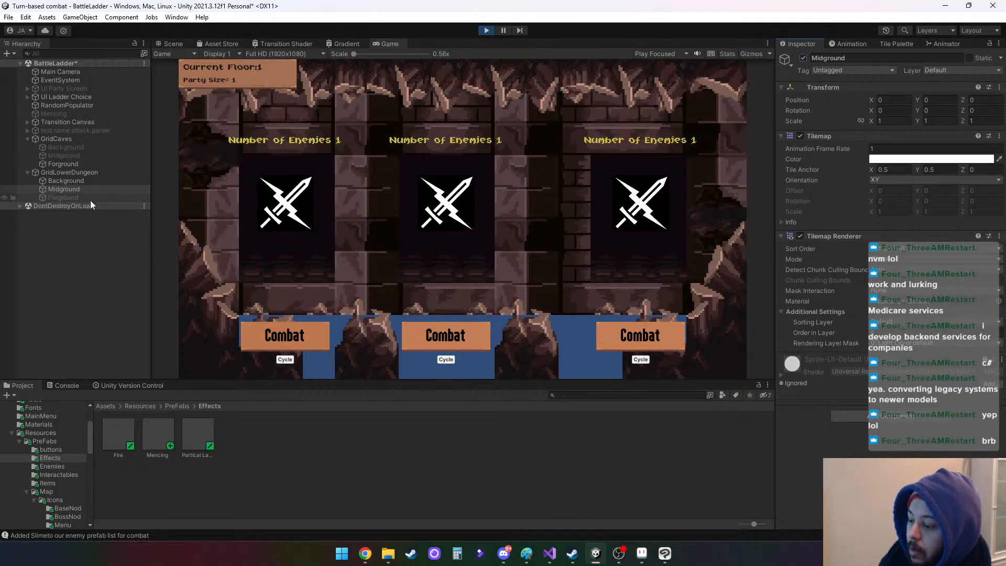
# Switch GridCaves' Midground on and off again to compare it with the dungeon layers
pyautogui.click(89, 155)
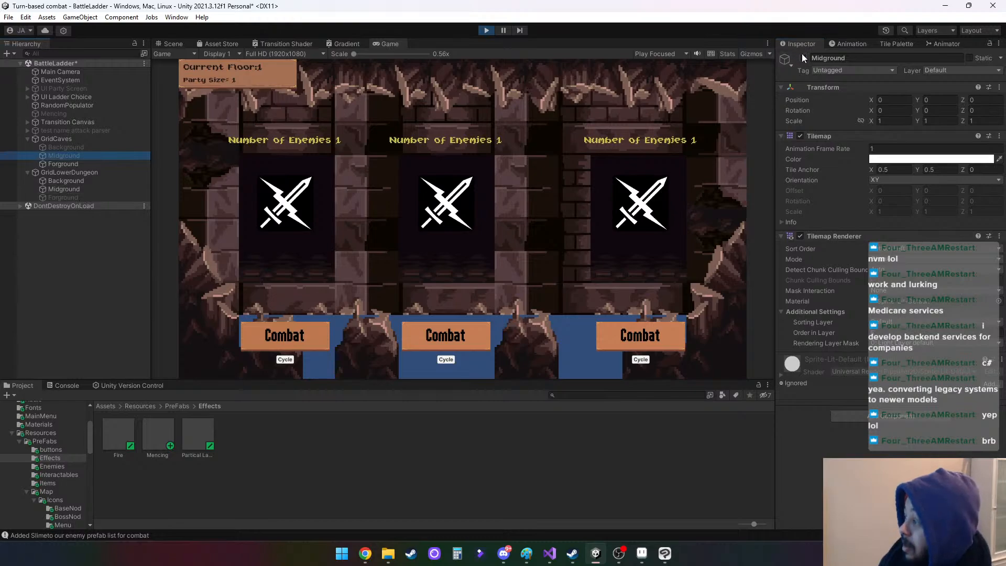
pyautogui.click(803, 58)
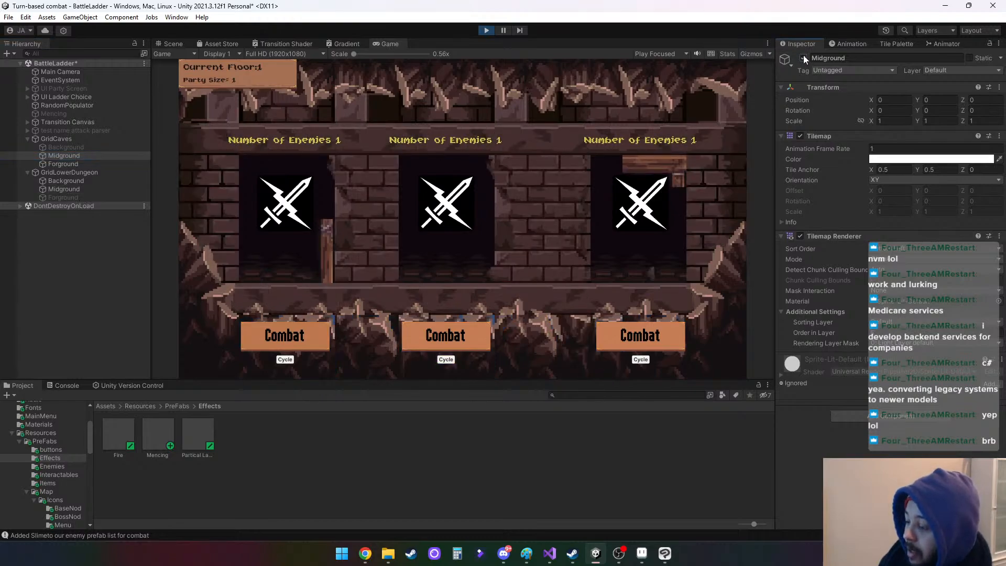
pyautogui.click(803, 57)
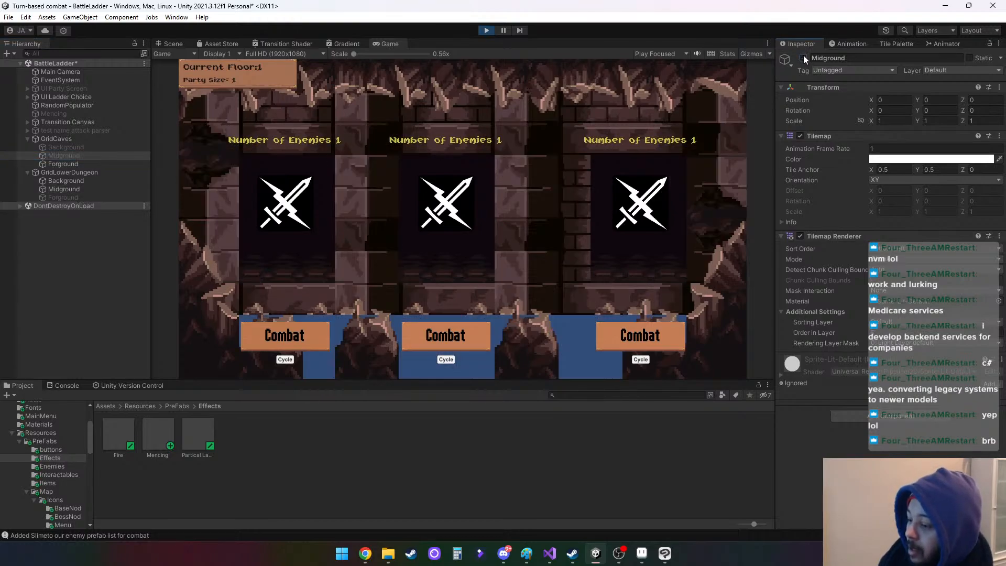
# Stop the running scene and deactivate UI Ladder Choice
pyautogui.click(484, 30)
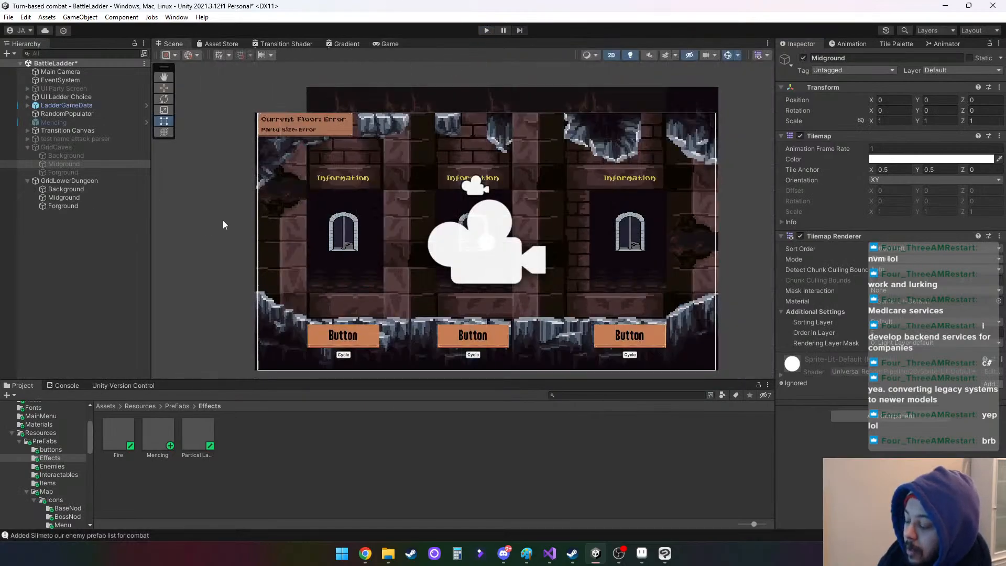
pyautogui.click(64, 97)
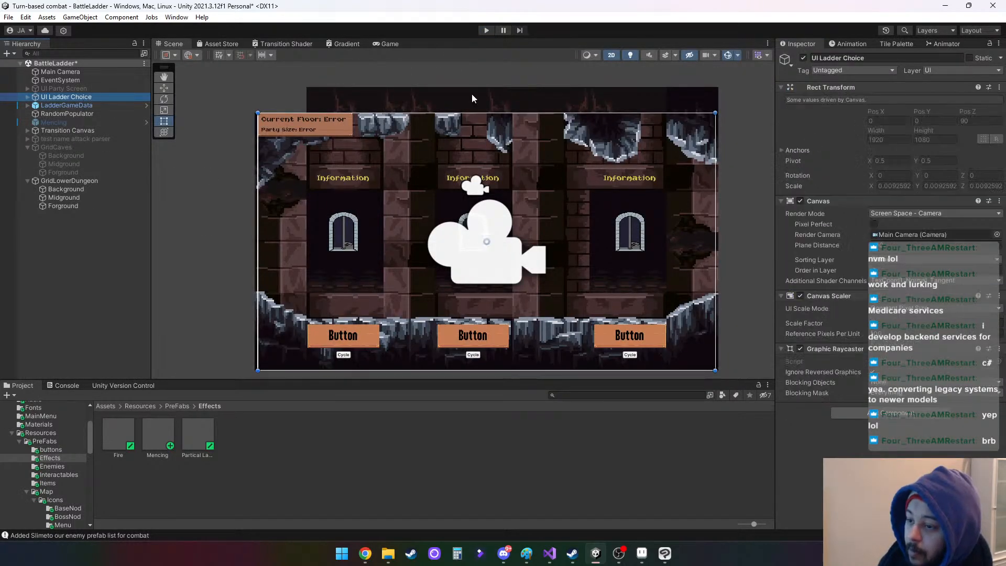
pyautogui.click(803, 58)
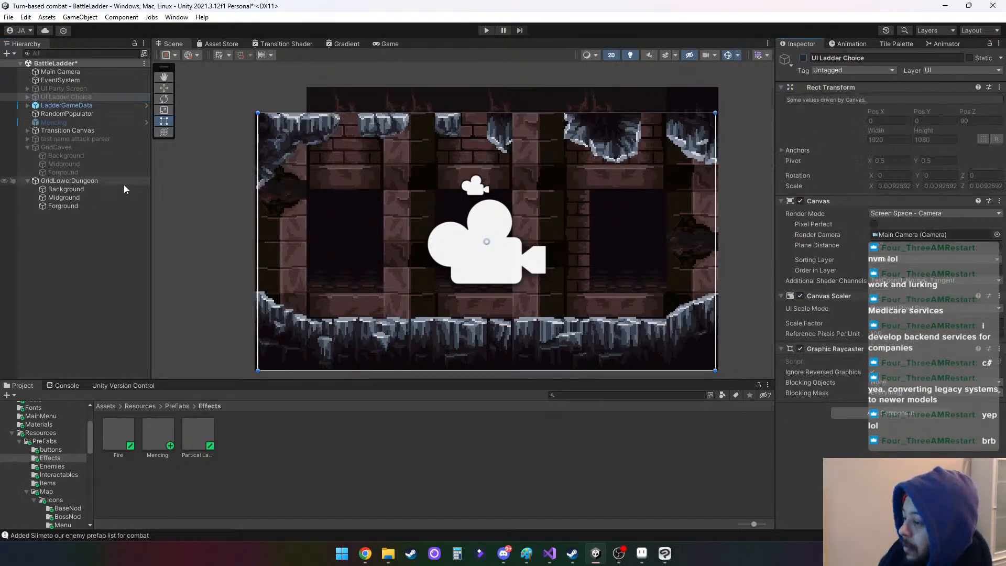
# Collapse and deactivate GridLowerDungeon, and activate GridCaves in its place
pyautogui.click(27, 180)
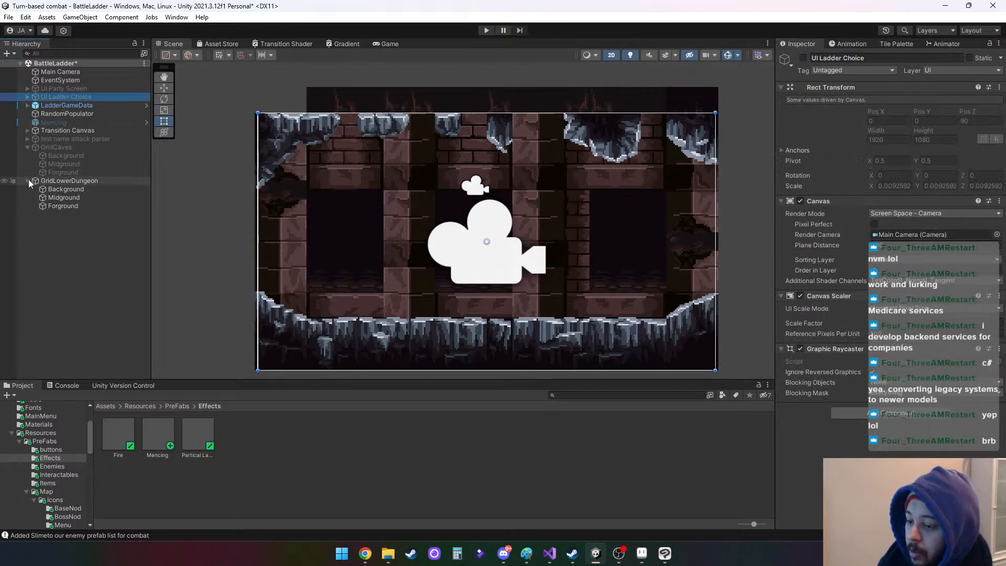
pyautogui.click(59, 180)
pyautogui.click(805, 58)
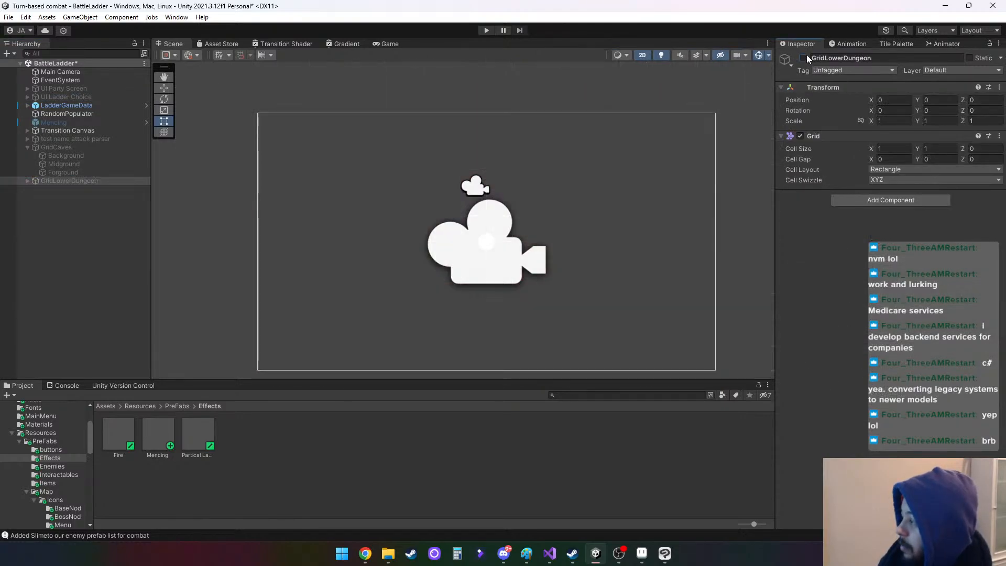
pyautogui.click(66, 146)
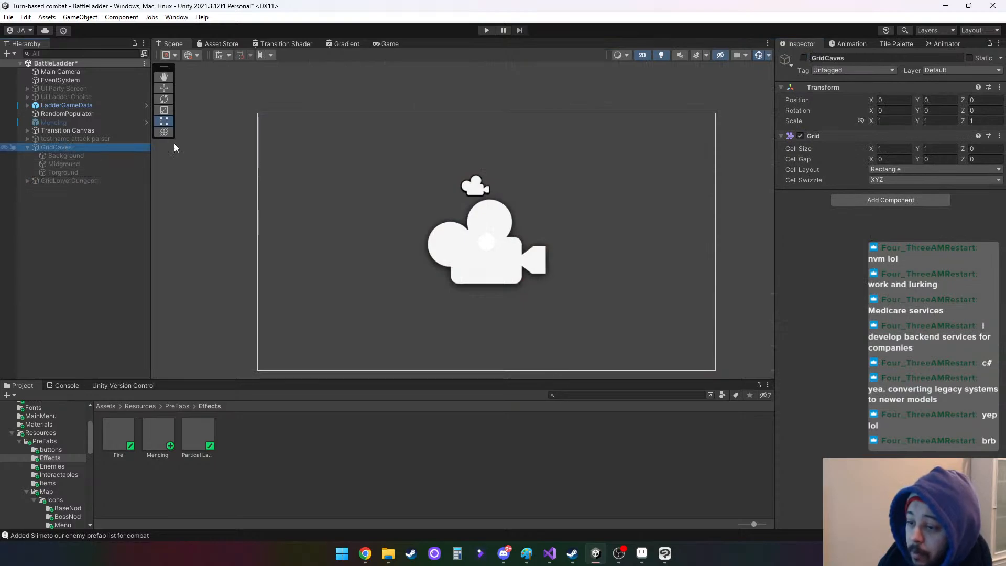
pyautogui.click(804, 57)
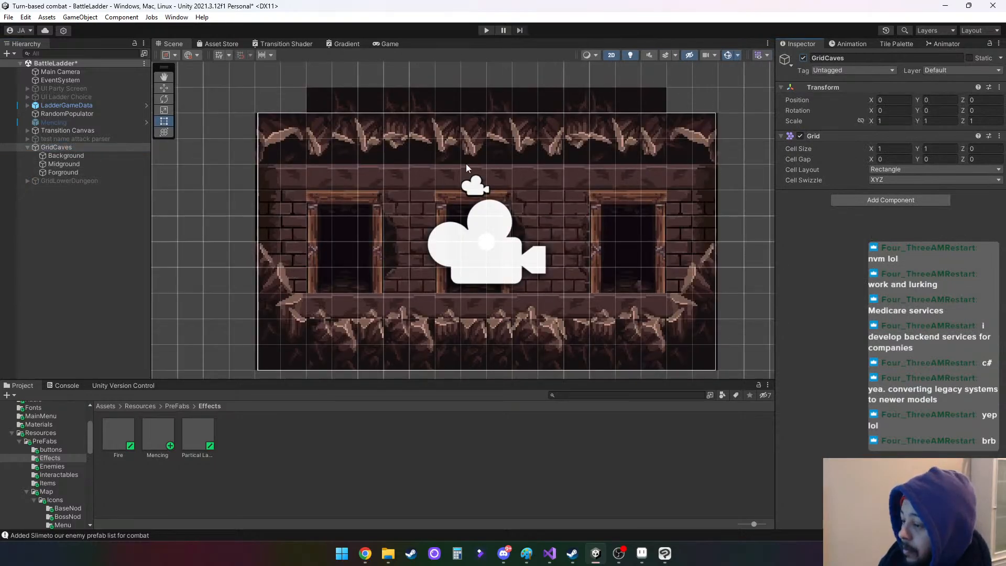
# Deactivate GridCaves' Background and Midground so only its Forground is shown
pyautogui.click(76, 155)
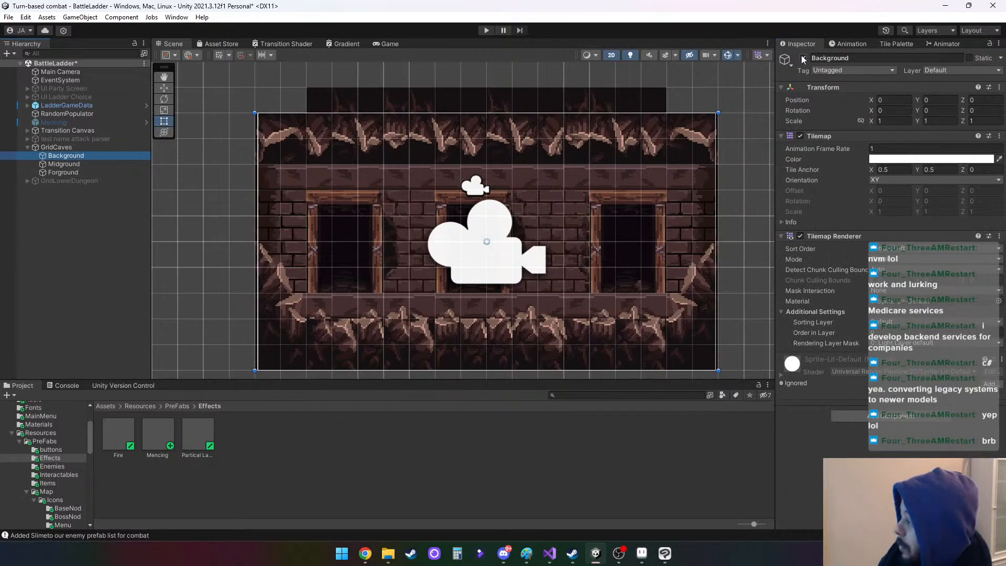
pyautogui.click(804, 57)
pyautogui.click(84, 163)
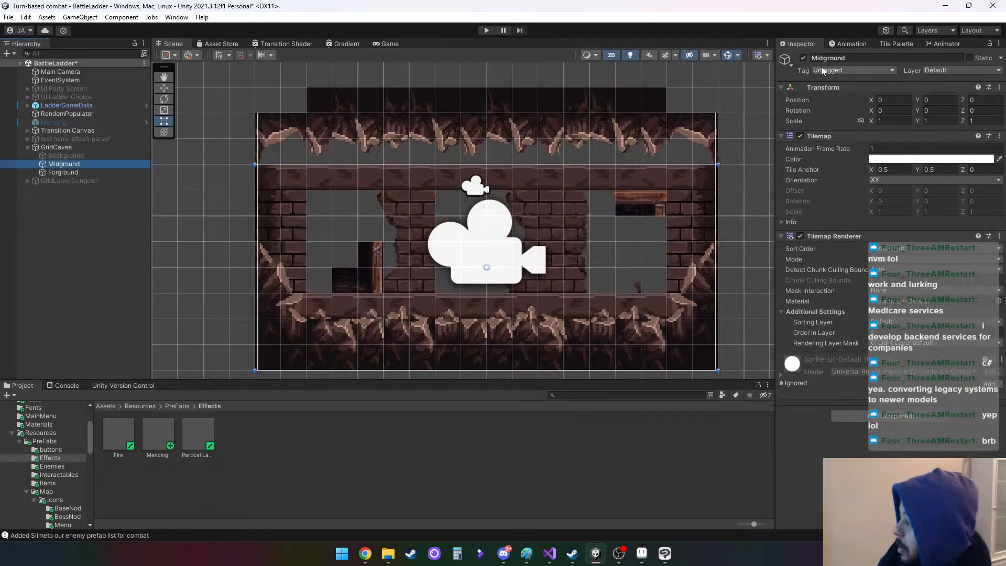
pyautogui.click(803, 58)
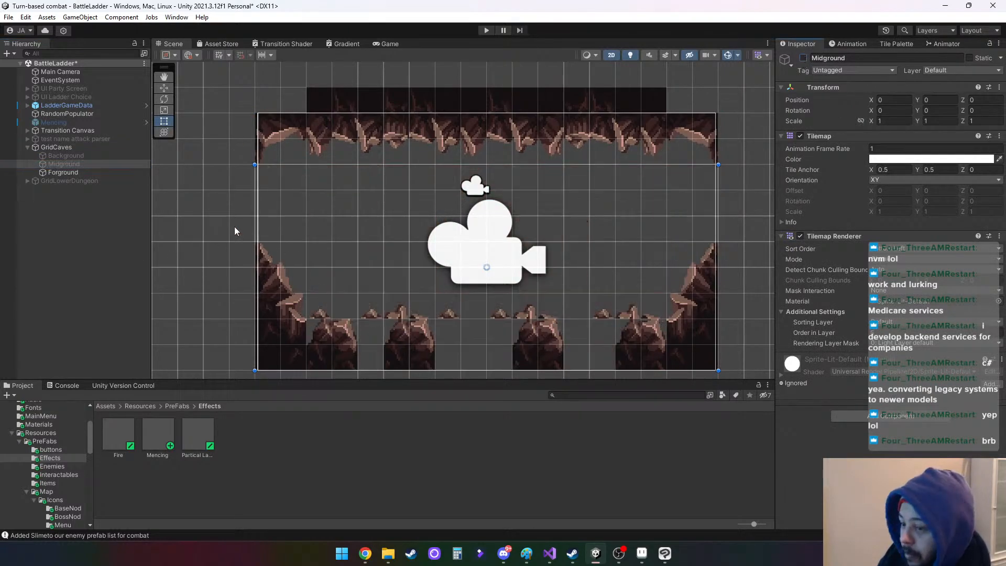
# Paint a rock tile block from the Caves palette into the middle gap of GridCaves' Forground floor
pyautogui.scroll(3, 401, 343)
pyautogui.scroll(3, 400, 342)
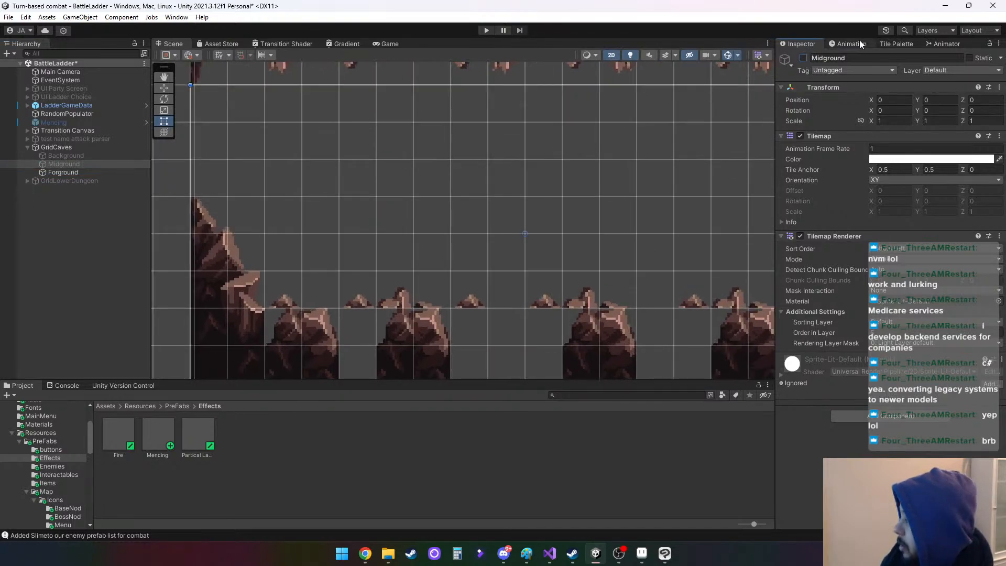
pyautogui.click(898, 43)
pyautogui.scroll(-3, 553, 266)
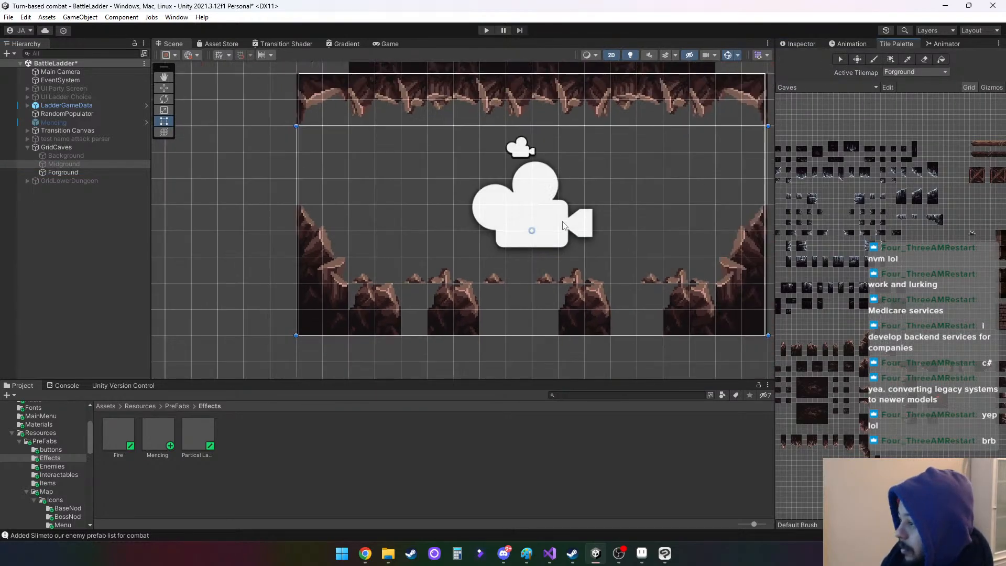
pyautogui.scroll(1, 573, 241)
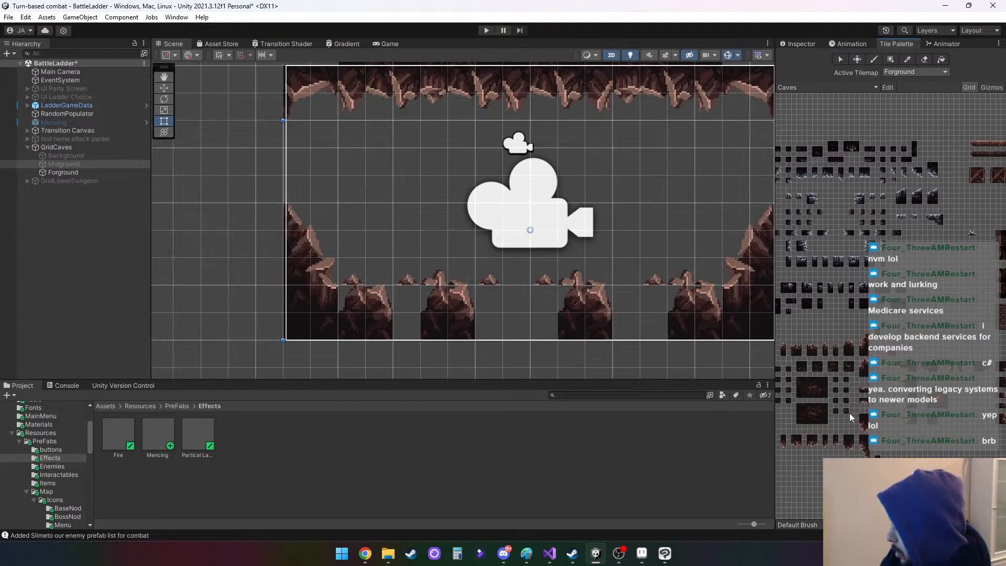
pyautogui.scroll(4, 851, 412)
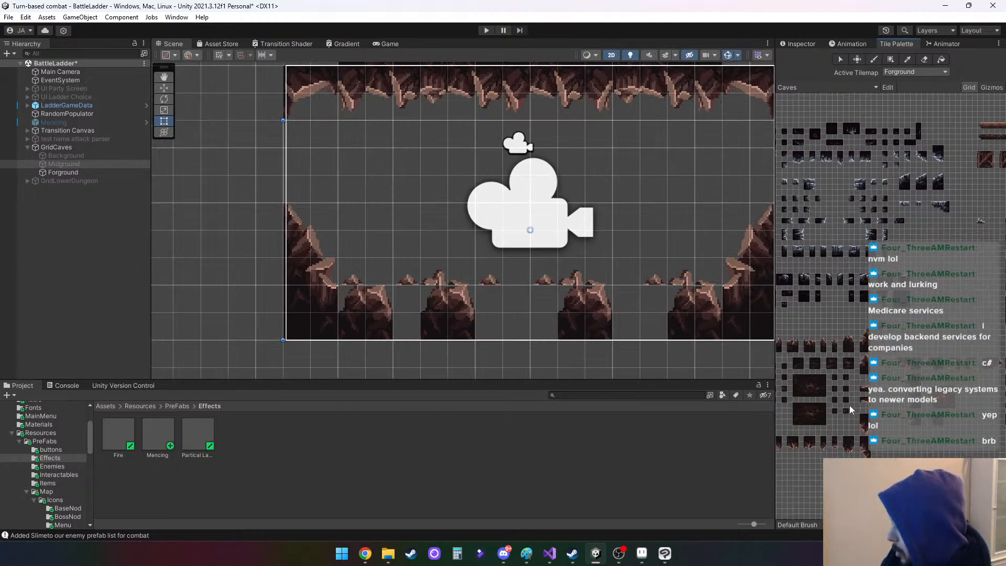
pyautogui.scroll(2, 860, 381)
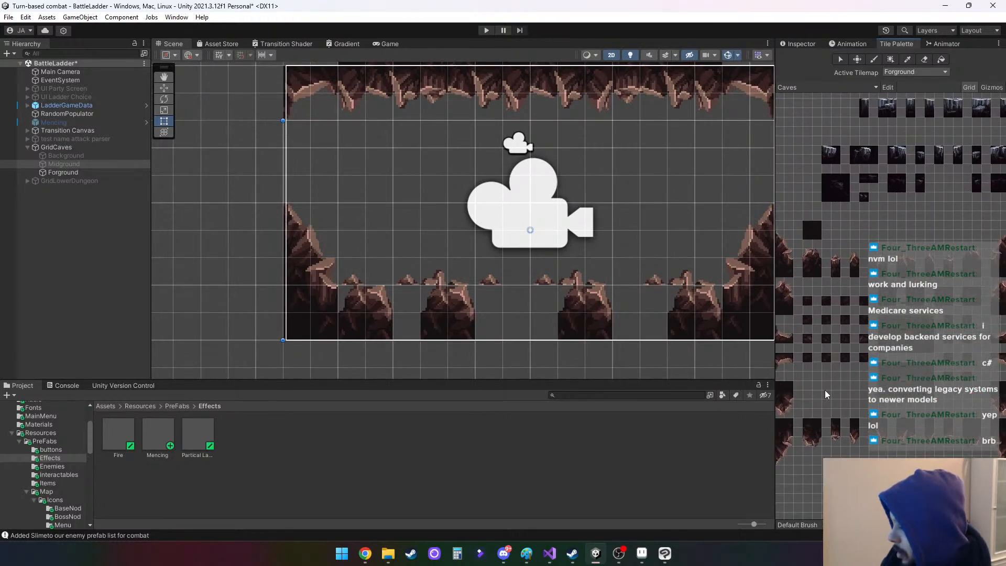
pyautogui.moveTo(825, 390); pyautogui.dragTo(852, 372, button='middle')
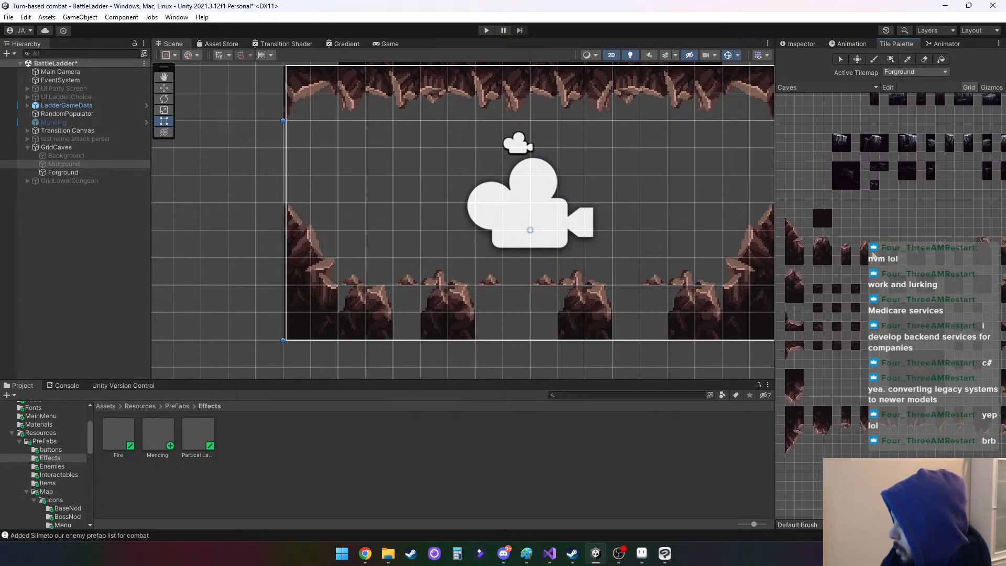
pyautogui.click(885, 255)
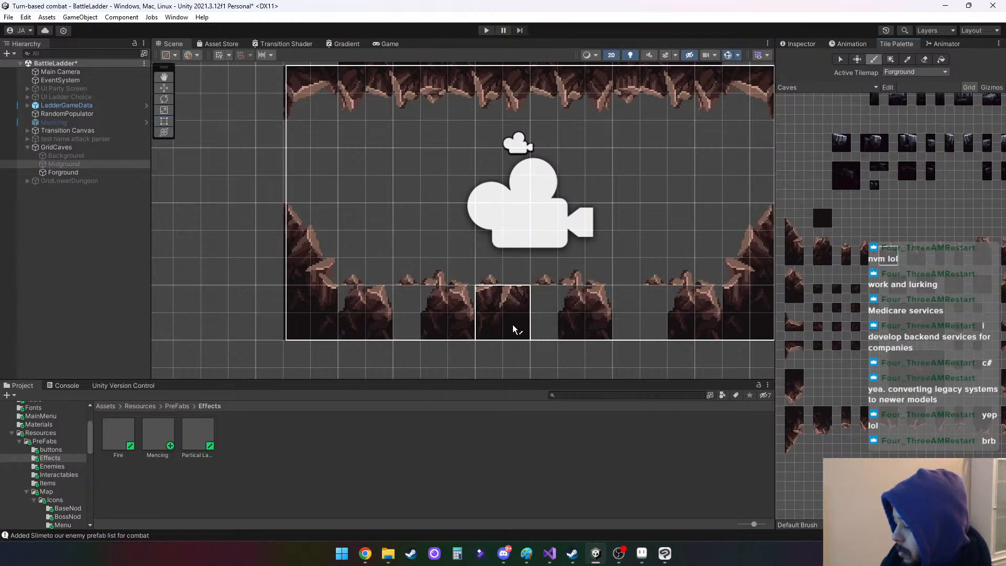
pyautogui.click(512, 325)
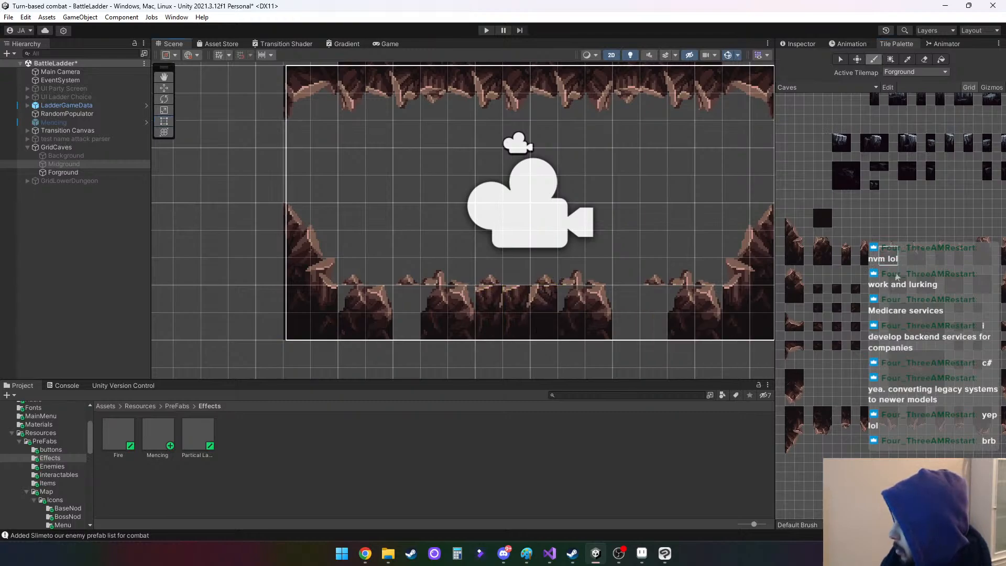
# Fill the remaining gaps along the Forground floor with other rock tile variants from the Caves palette
pyautogui.click(916, 255)
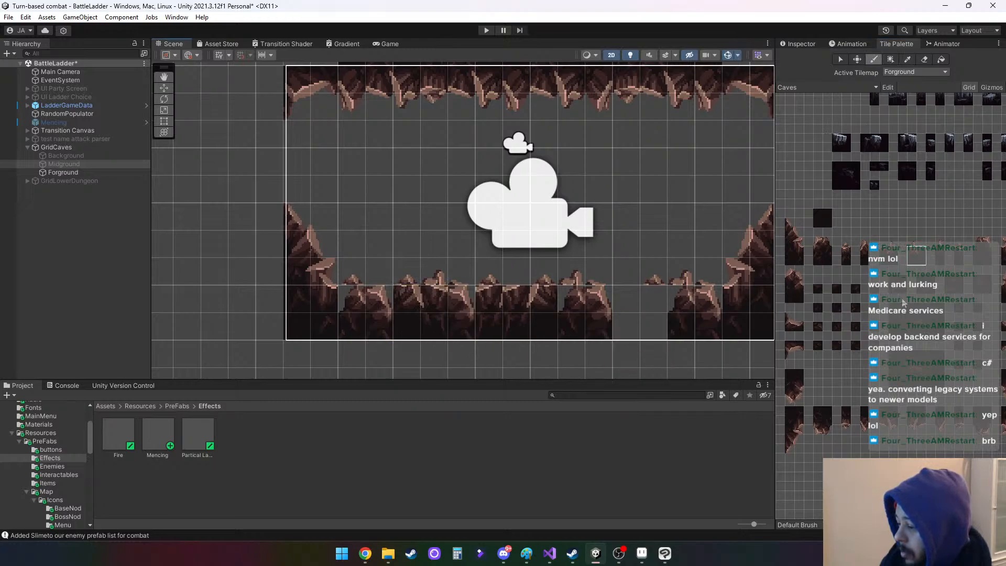
pyautogui.click(939, 254)
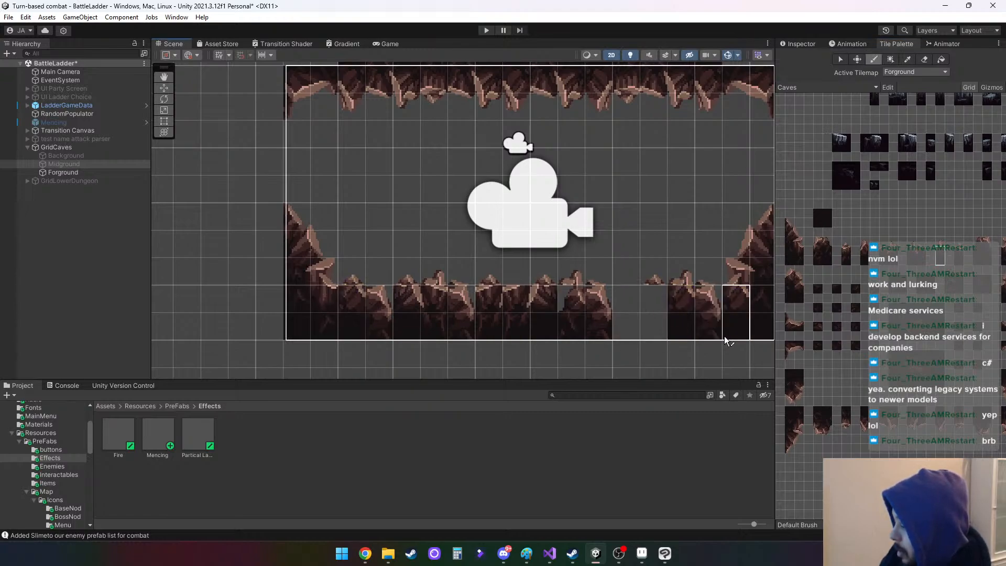
pyautogui.click(710, 338)
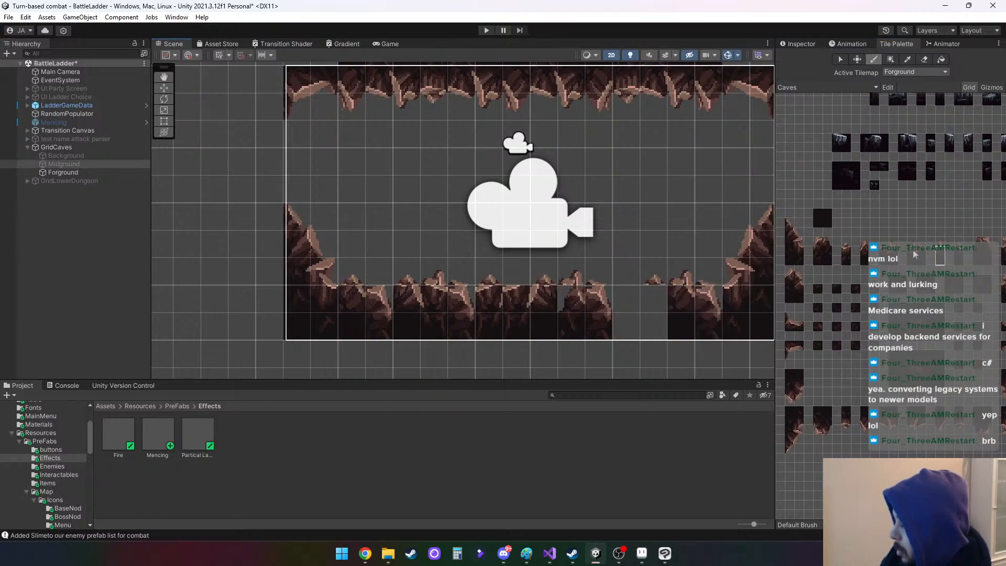
pyautogui.press('i')
pyautogui.click(921, 266)
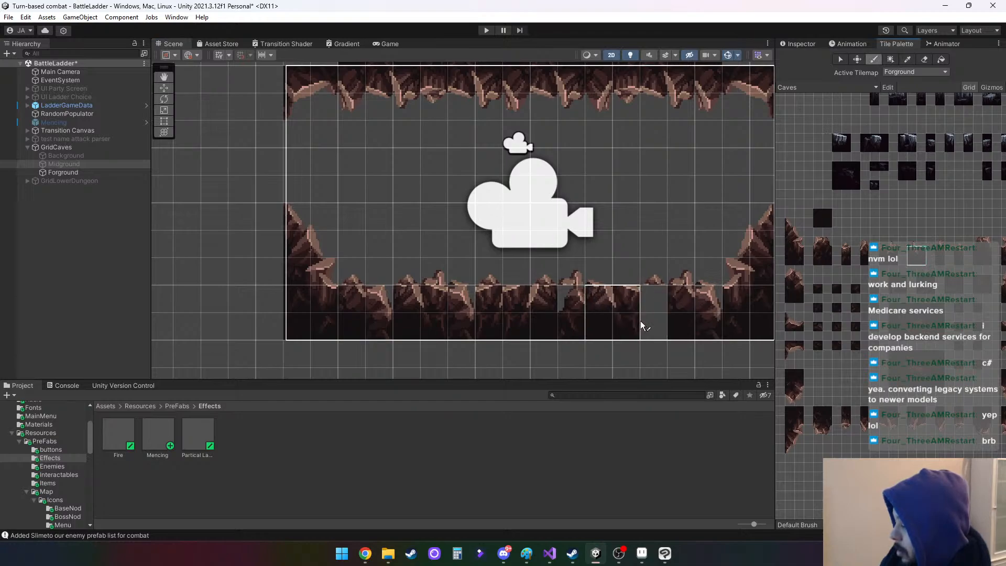
pyautogui.click(658, 330)
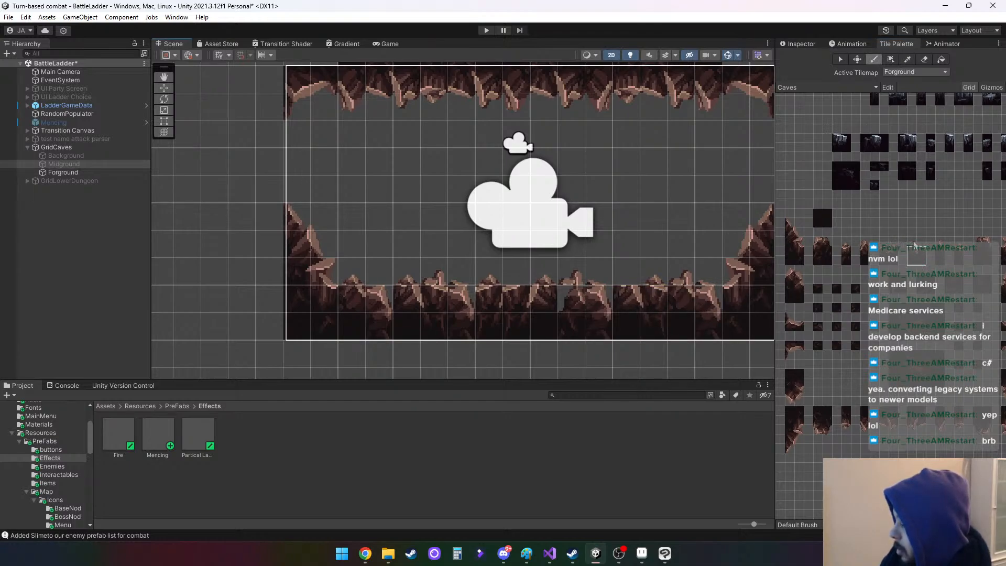
# Paint narrow rock columns and another wide rock block over the Forground floor's seams to vary its edge
pyautogui.click(912, 242)
pyautogui.click(870, 250)
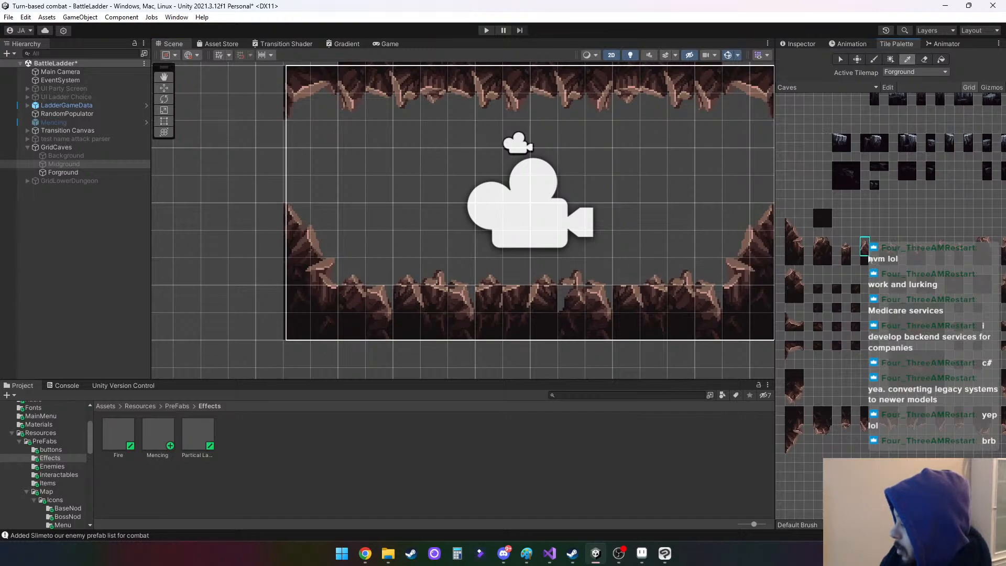
pyautogui.click(846, 250)
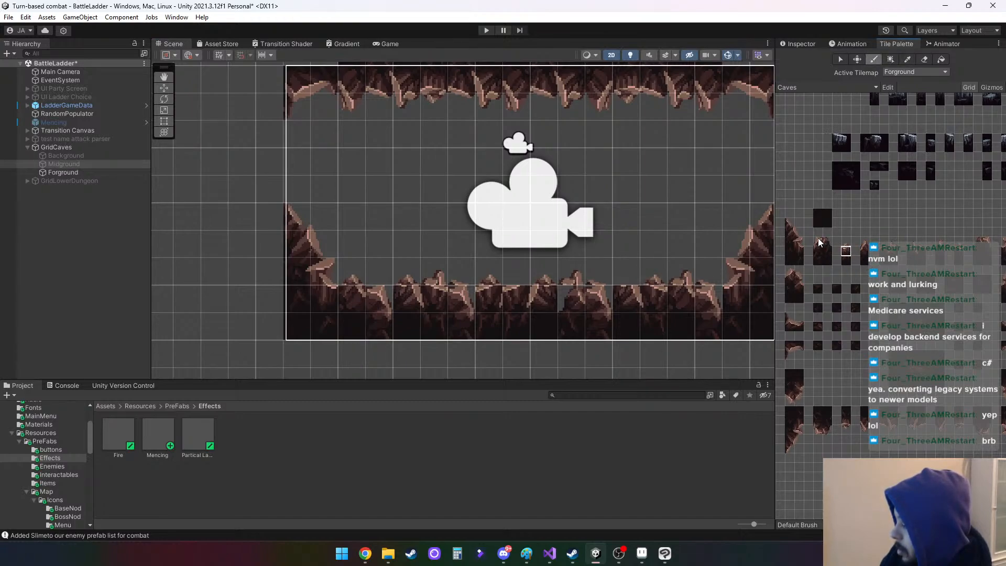
pyautogui.moveTo(819, 242)
pyautogui.mouseDown()
pyautogui.moveTo(826, 259)
pyautogui.moveTo(848, 265)
pyautogui.mouseUp()
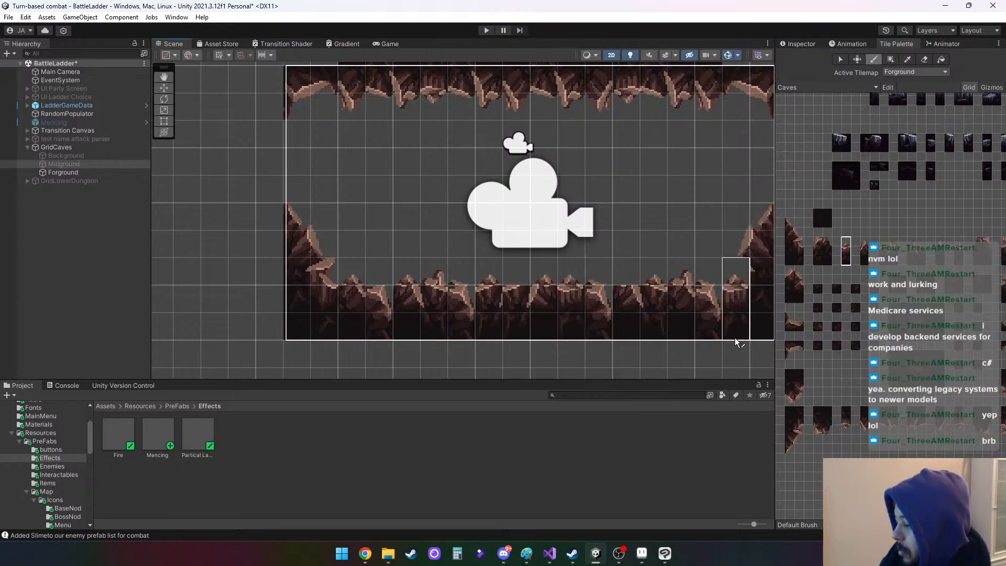
pyautogui.click(888, 251)
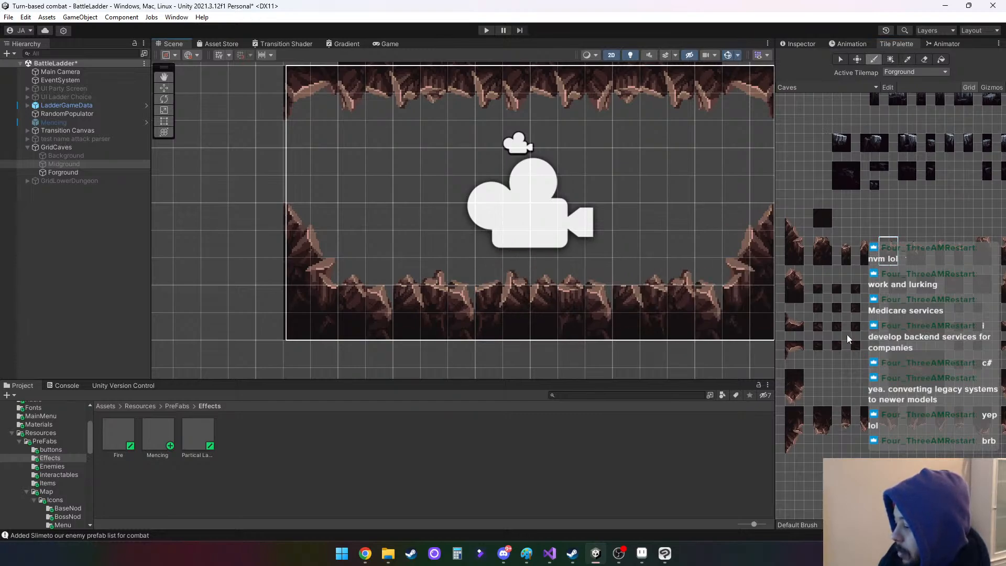
pyautogui.moveTo(692, 314); pyautogui.dragTo(620, 337, button='middle')
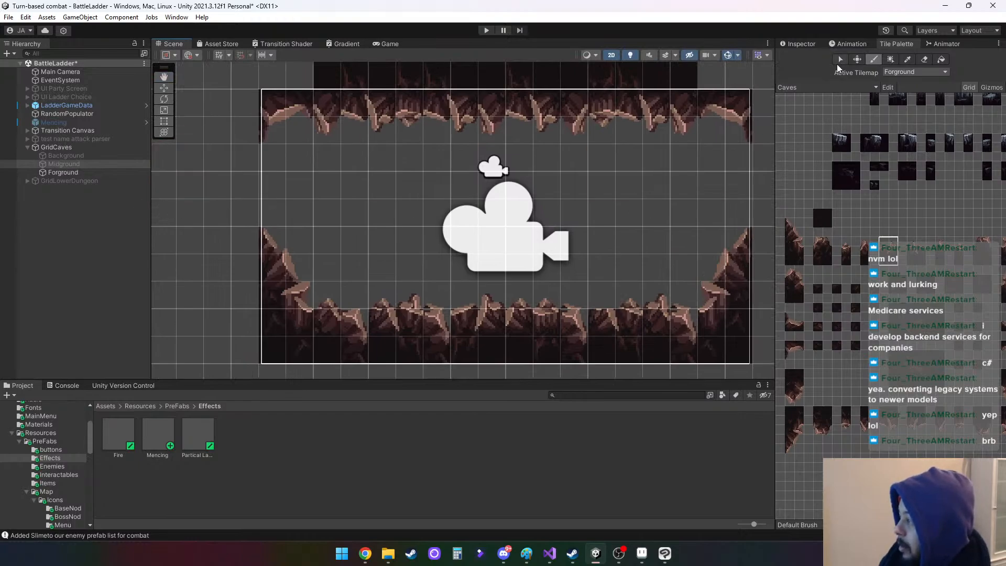
# Deactivate GridCaves' Forground and activate its Midground
pyautogui.click(801, 43)
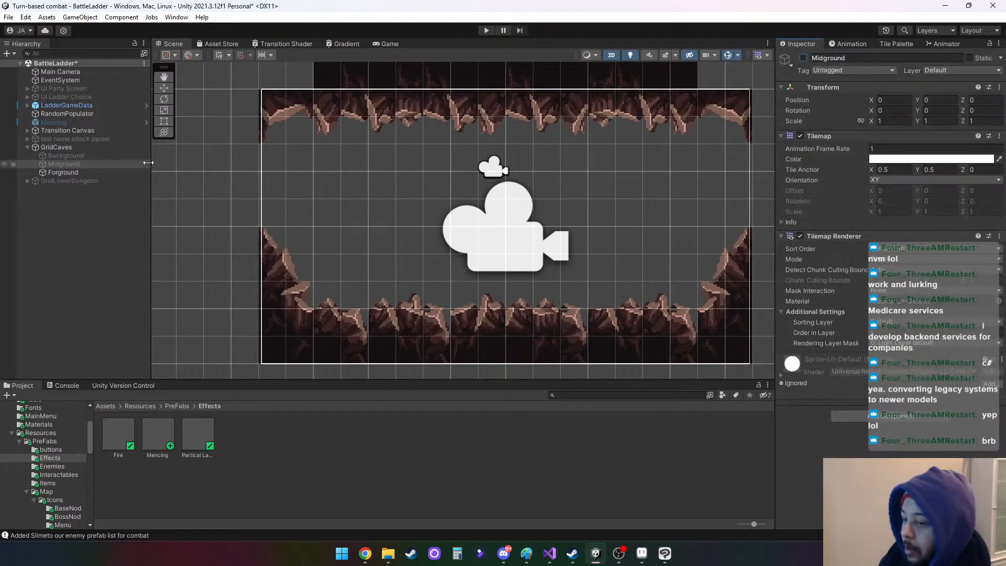
pyautogui.click(90, 174)
pyautogui.click(803, 58)
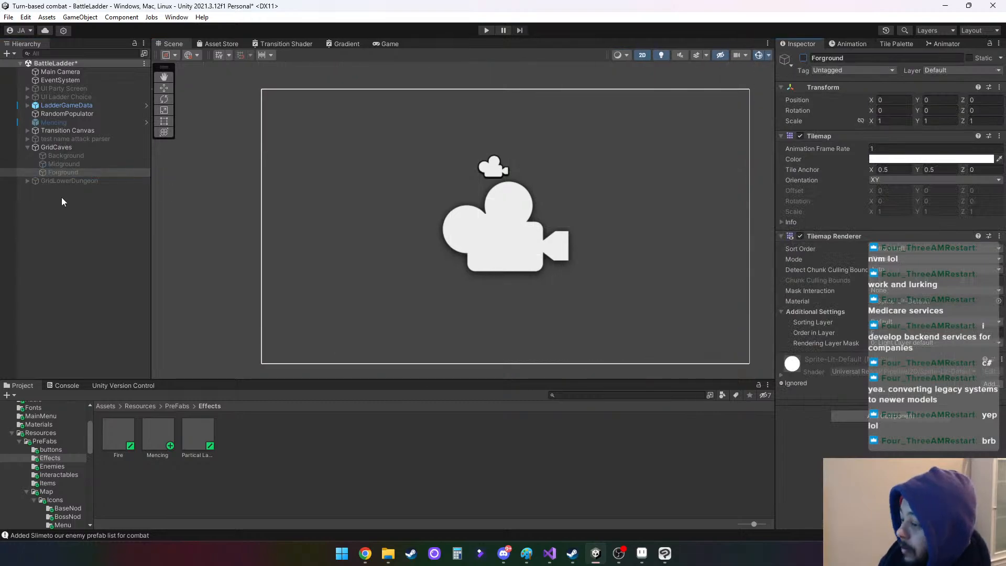
pyautogui.click(78, 164)
pyautogui.click(803, 58)
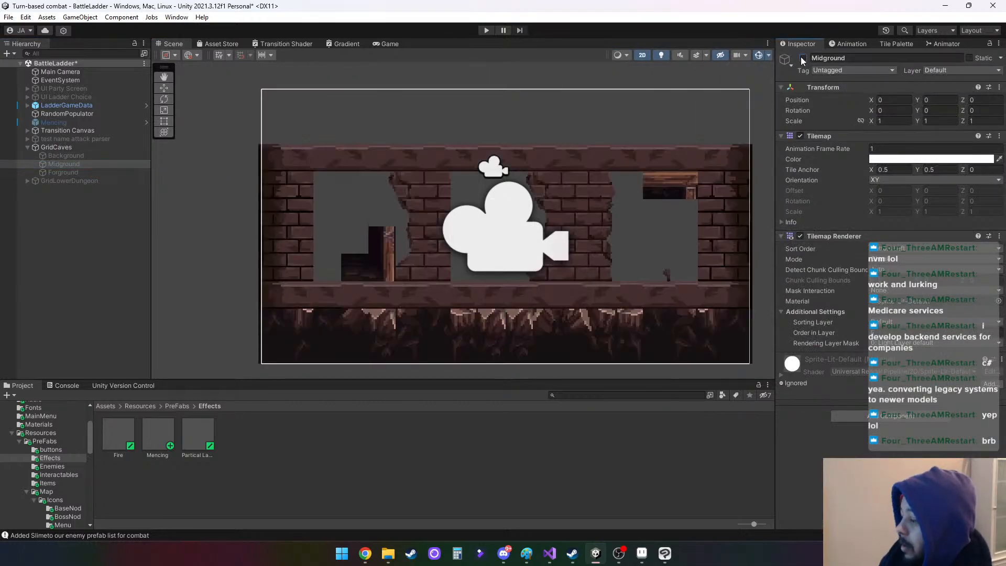
# Erase the stray wooden structure tiles from the openings between the Midground's brick walls
pyautogui.click(896, 44)
pyautogui.click(924, 59)
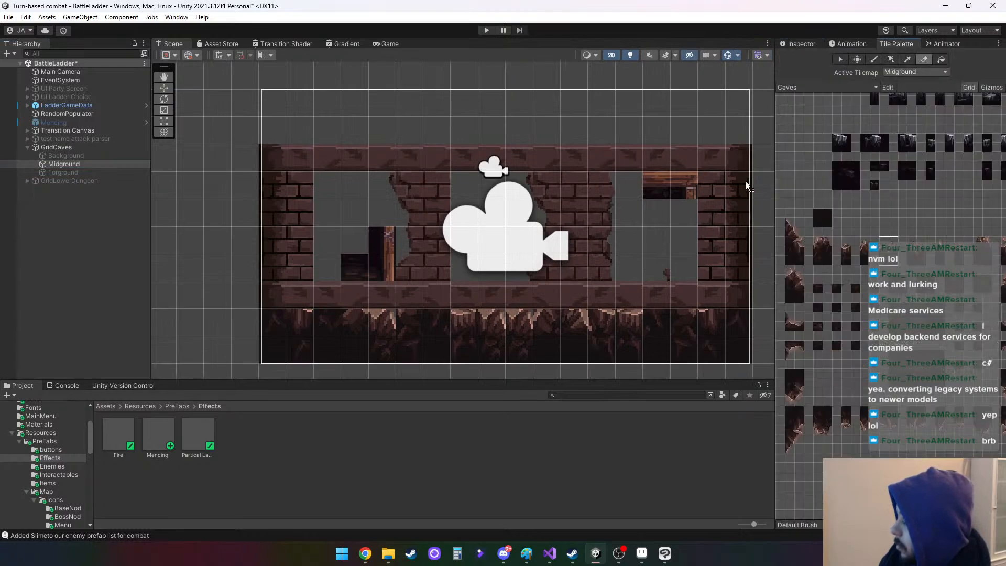
pyautogui.click(676, 252)
pyautogui.click(376, 263)
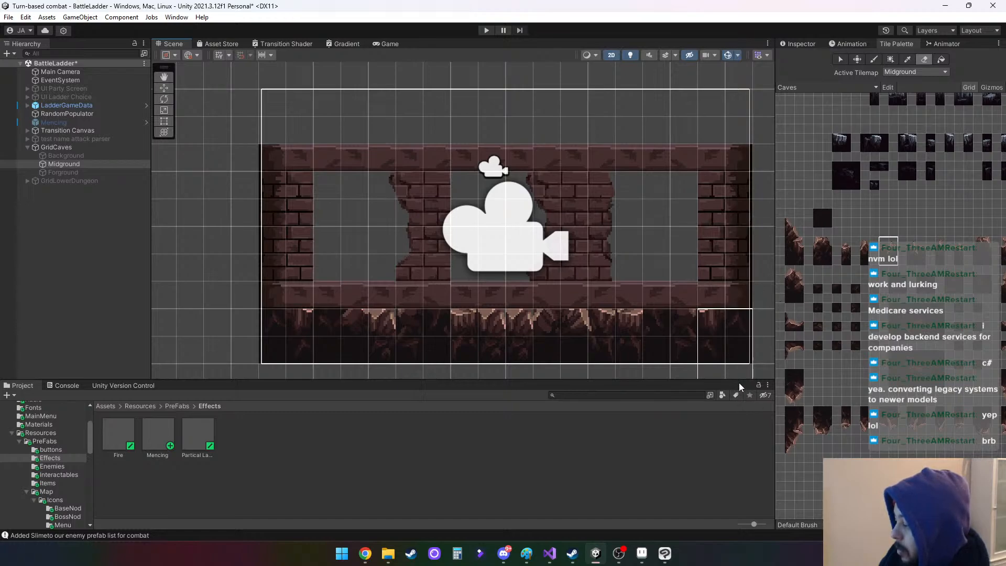
# Erase the rock tile rows below the Midground's lower stone beam, undoing unwanted erasures along the way
pyautogui.moveTo(738, 365); pyautogui.dragTo(542, 360)
pyautogui.hotkey('ctrl', 'z')
pyautogui.moveTo(739, 377)
pyautogui.mouseDown()
pyautogui.moveTo(303, 367)
pyautogui.moveTo(634, 402)
pyautogui.mouseUp()
pyautogui.hotkey('ctrl', 'z')
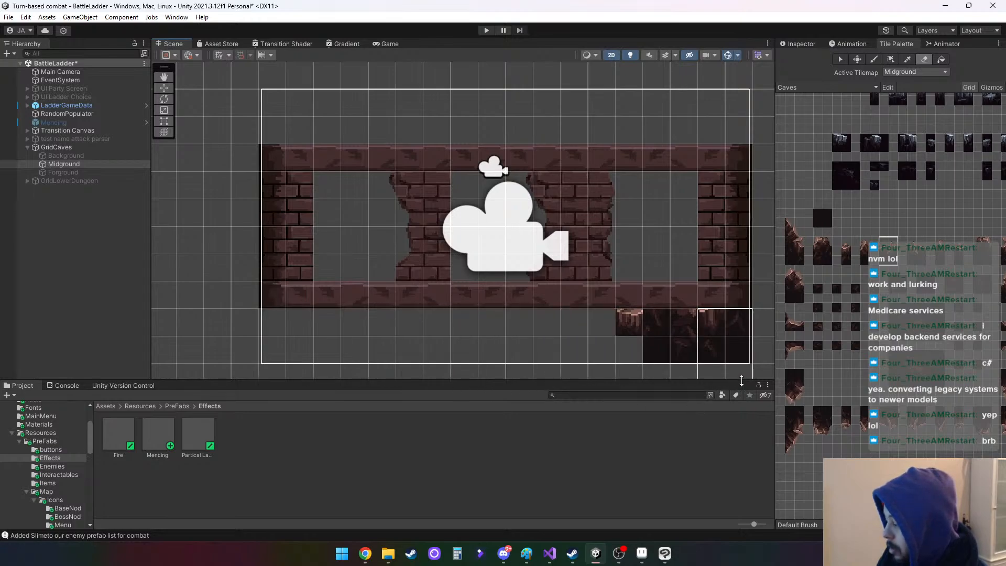
pyautogui.moveTo(741, 380)
pyautogui.mouseDown()
pyautogui.moveTo(674, 379)
pyautogui.moveTo(695, 367)
pyautogui.moveTo(563, 346)
pyautogui.mouseUp()
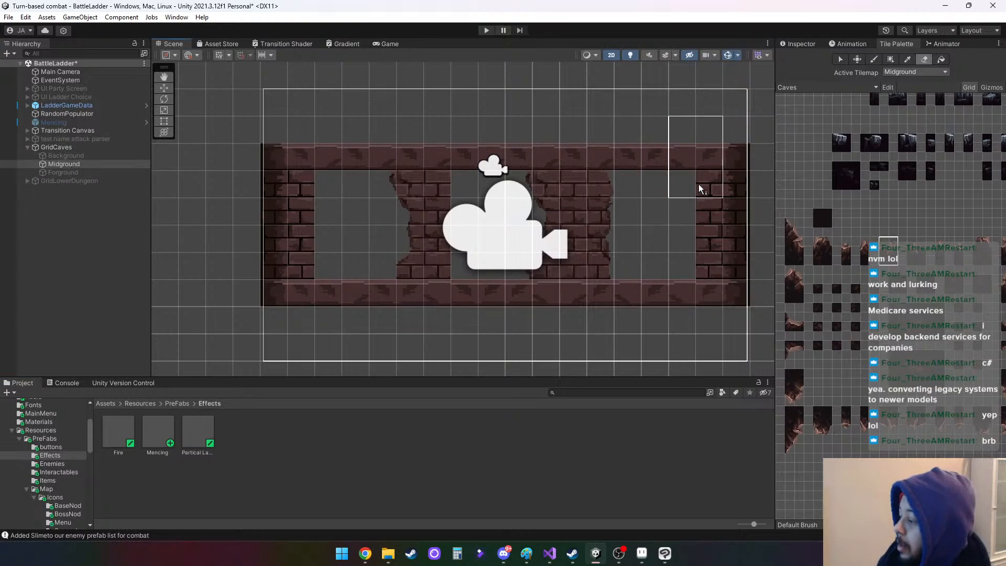
# Switch GridCaves' Forground on and off again to compare it with the cleared Midground
pyautogui.click(63, 172)
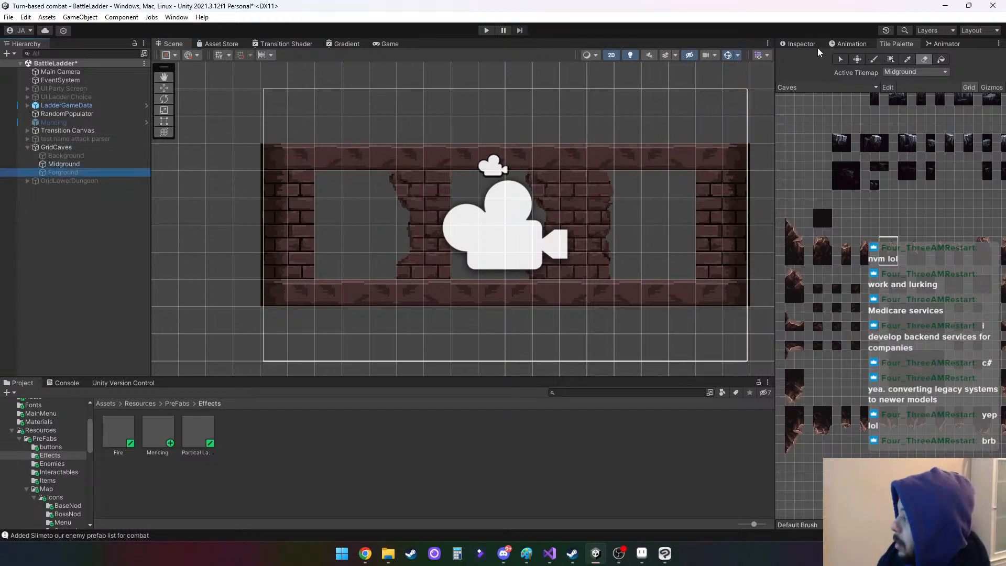
pyautogui.click(802, 45)
pyautogui.click(803, 58)
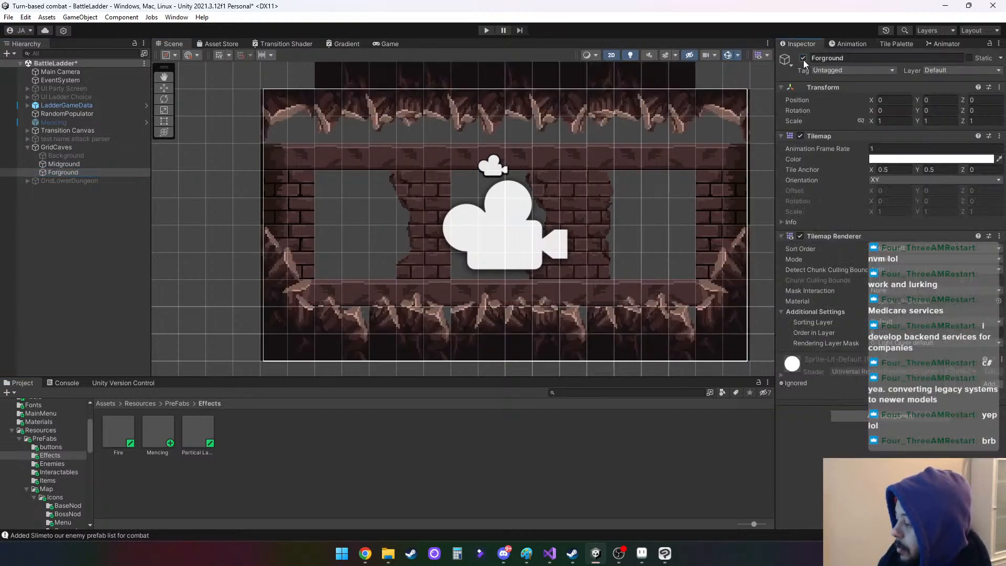
pyautogui.click(803, 58)
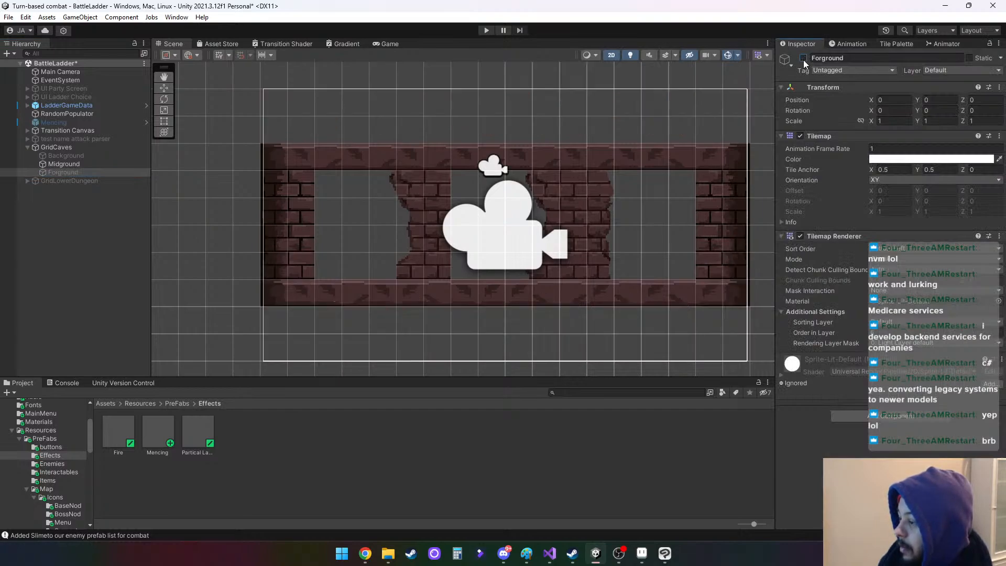
# Paint a single row of dark rock tiles from the Caves palette along the underside of the Midground's lower beam
pyautogui.click(64, 164)
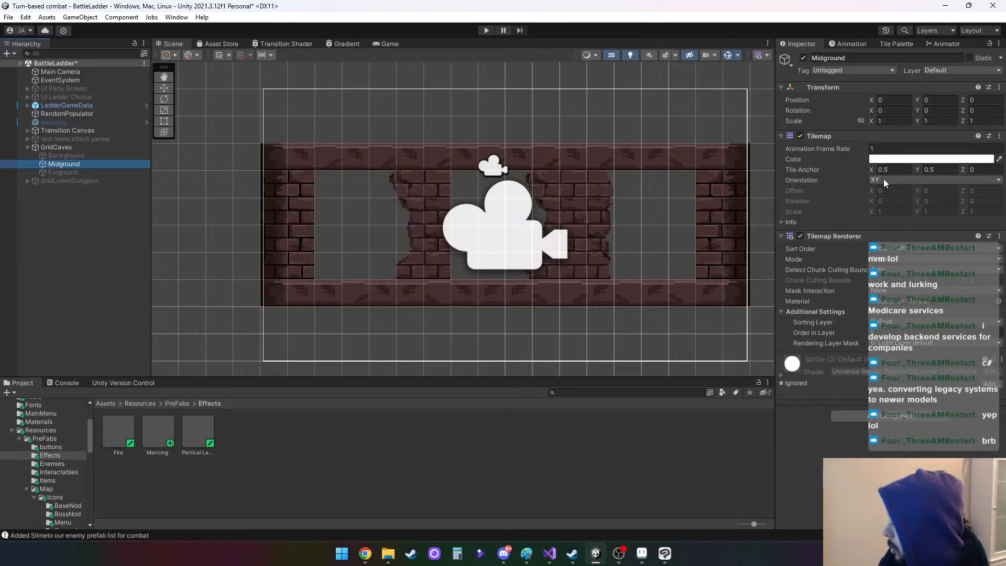
pyautogui.click(896, 44)
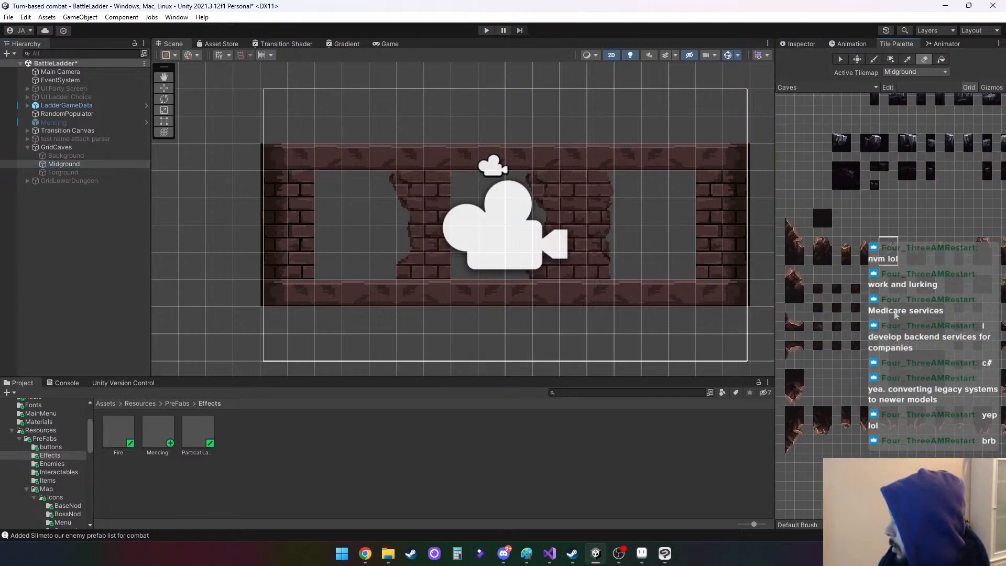
pyautogui.press('i')
pyautogui.moveTo(889, 336); pyautogui.dragTo(943, 336)
pyautogui.moveTo(406, 333); pyautogui.dragTo(571, 336)
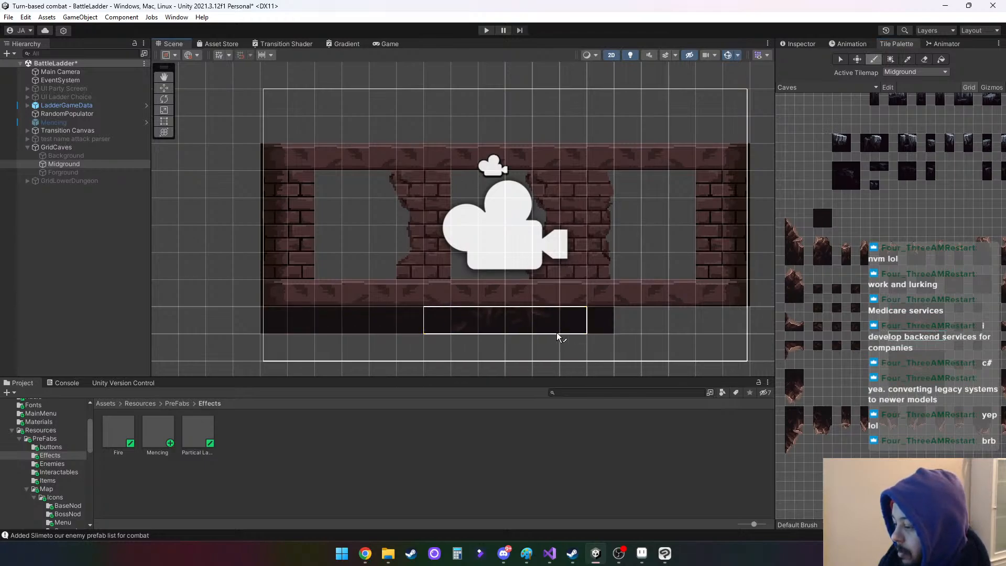
pyautogui.click(392, 329)
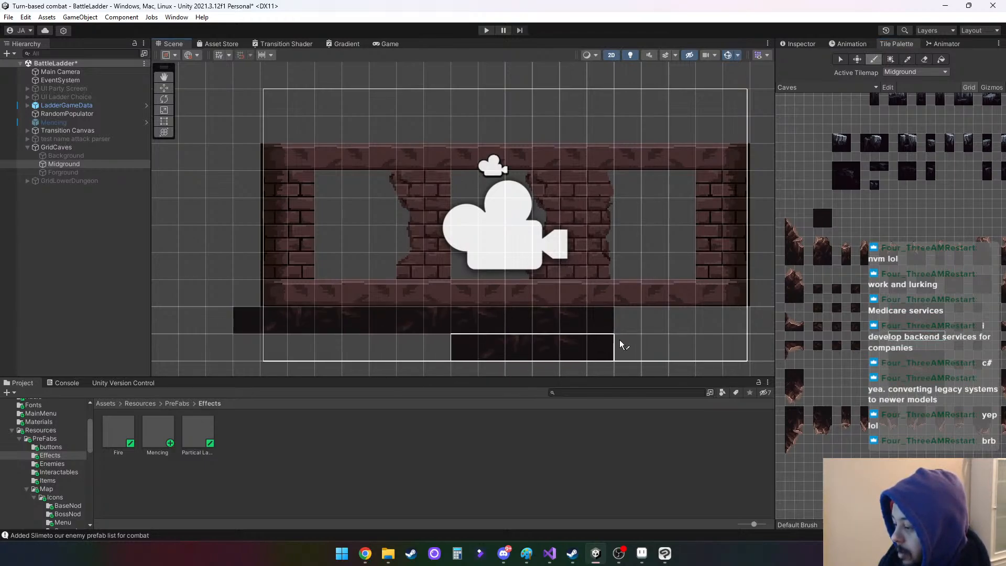
pyautogui.click(511, 330)
pyautogui.moveTo(681, 331); pyautogui.dragTo(746, 328)
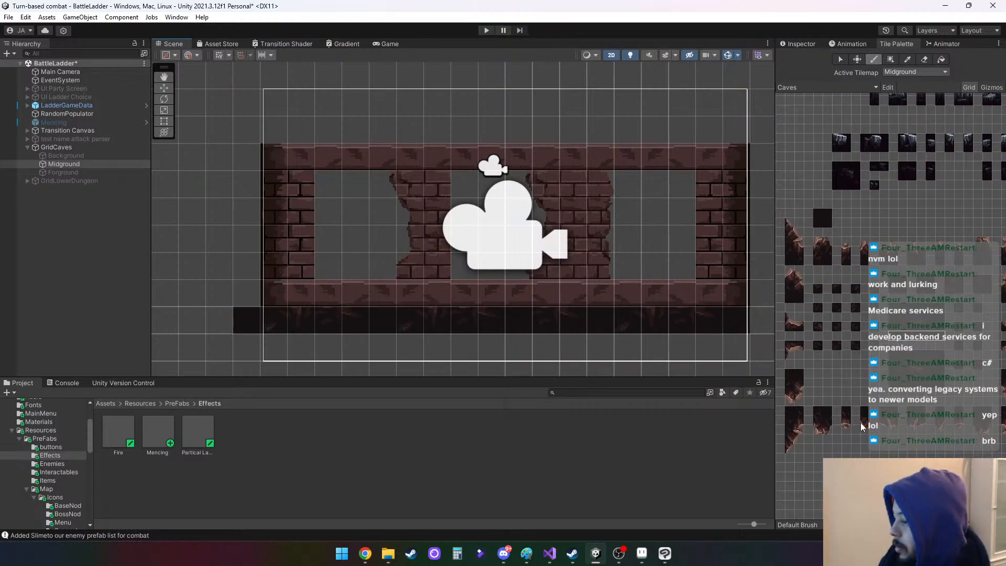
# Reactivate GridCaves' Forground so it shows over the repainted Midground
pyautogui.click(63, 173)
pyautogui.click(802, 44)
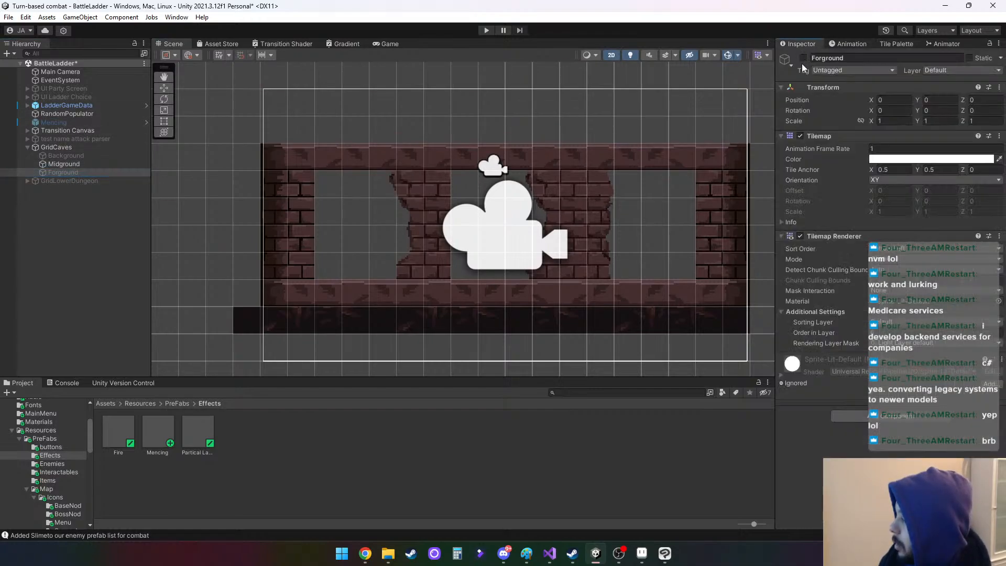
pyautogui.click(804, 58)
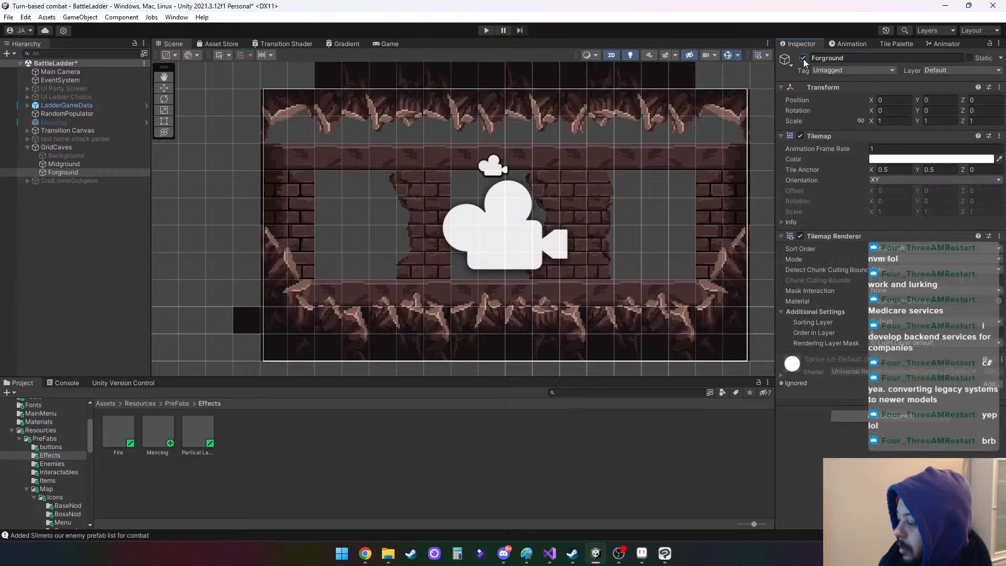
# Deactivate GridCaves' Forground and repaint the row beneath the Midground's lower beam with a four-tile strip of cracked rock from the Caves palette
pyautogui.click(803, 58)
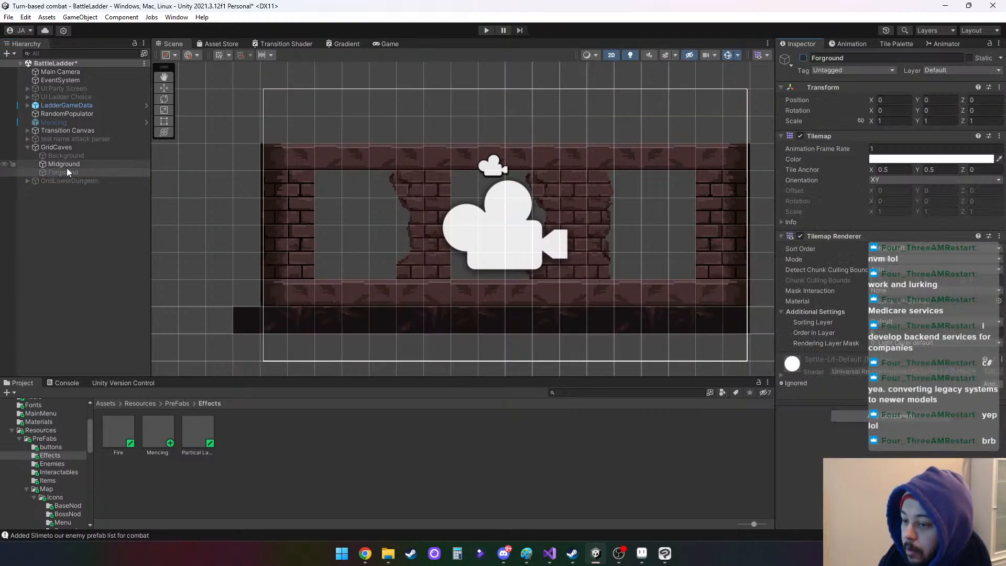
pyautogui.click(899, 44)
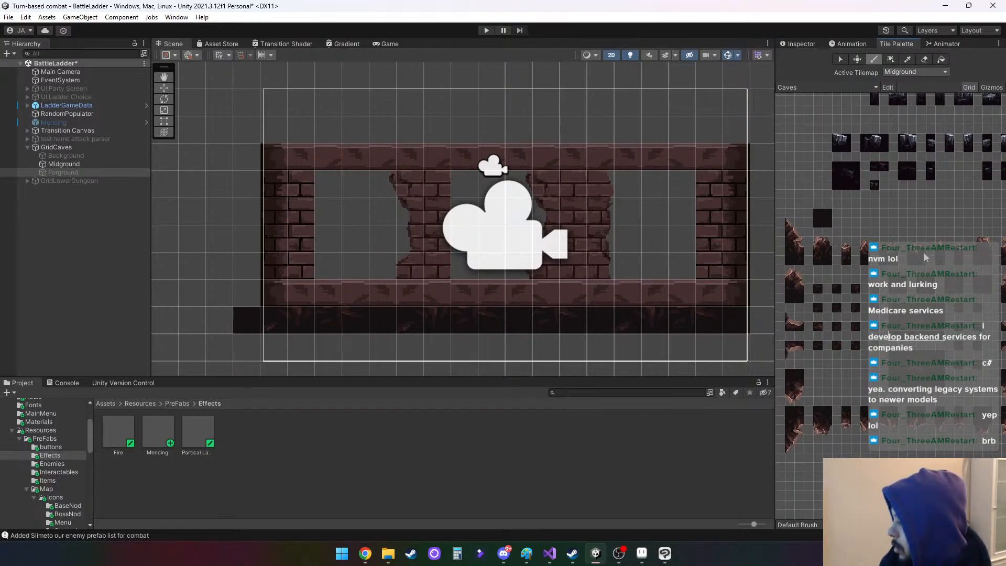
pyautogui.moveTo(923, 253); pyautogui.dragTo(937, 371, button='middle')
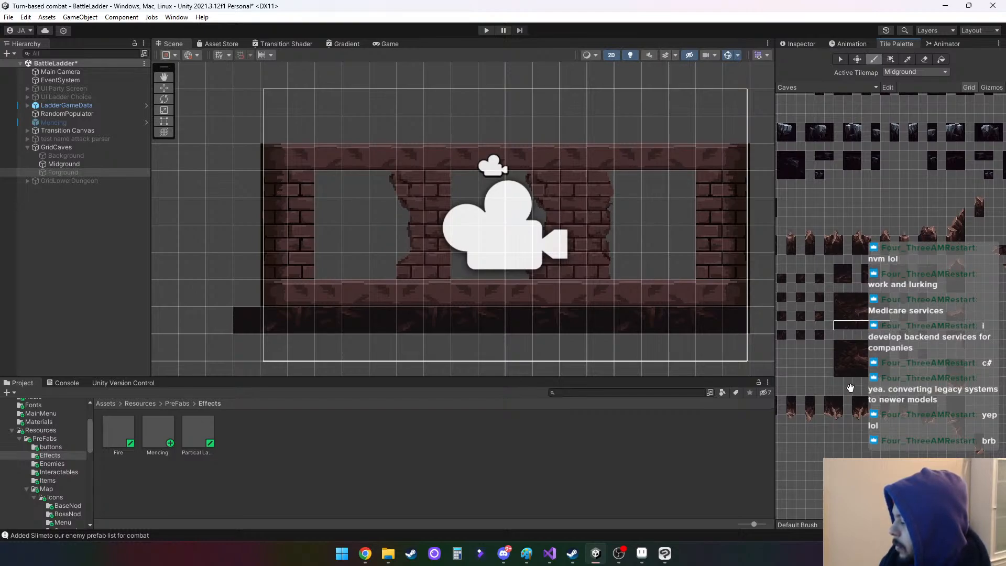
pyautogui.moveTo(851, 388); pyautogui.dragTo(902, 385, button='middle')
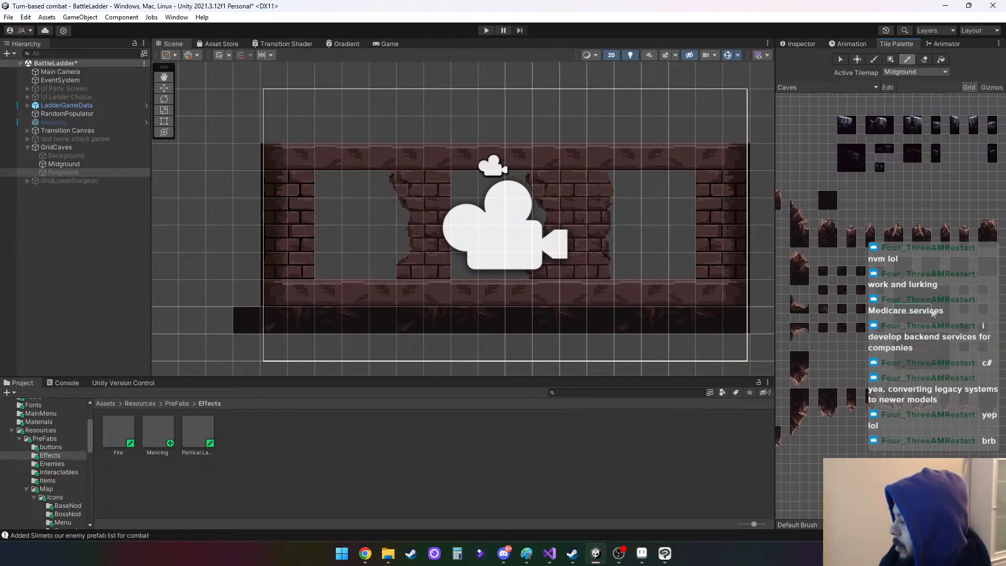
pyautogui.moveTo(910, 311); pyautogui.dragTo(936, 310)
pyautogui.moveTo(365, 318)
pyautogui.mouseDown()
pyautogui.moveTo(485, 330)
pyautogui.moveTo(734, 330)
pyautogui.mouseUp()
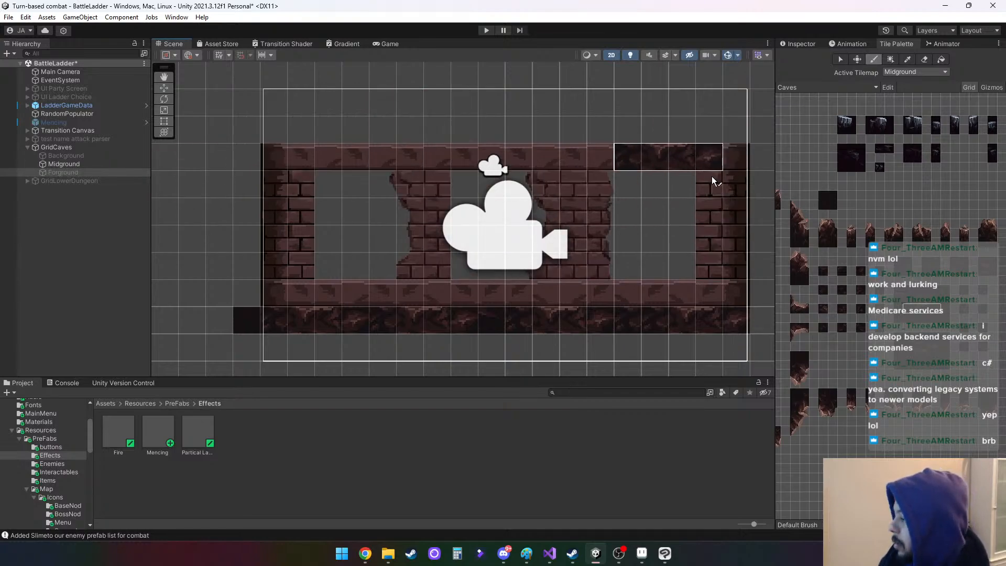
# Activate GridCaves' Background so it shows behind the repainted Midground
pyautogui.click(75, 156)
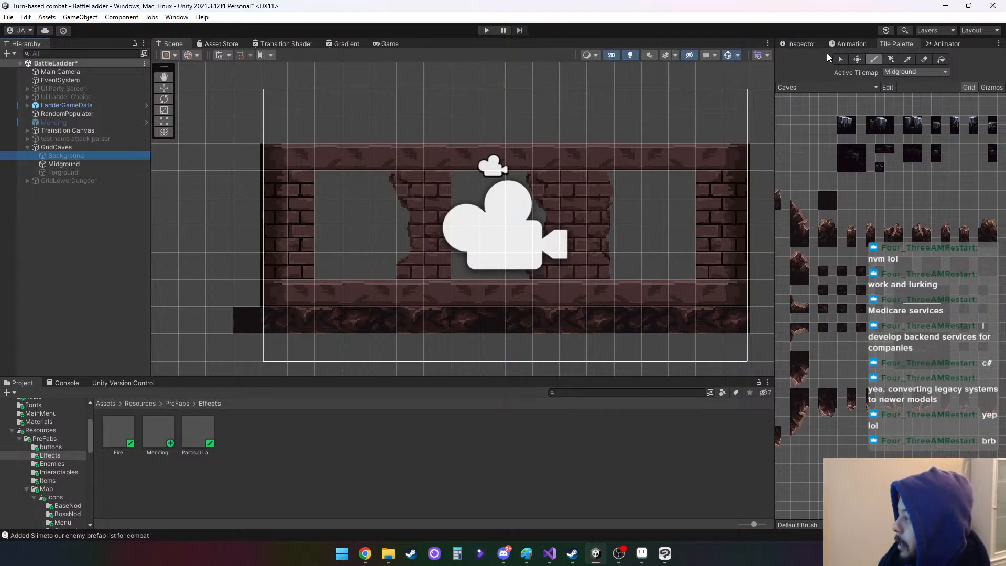
pyautogui.click(809, 45)
pyautogui.click(804, 57)
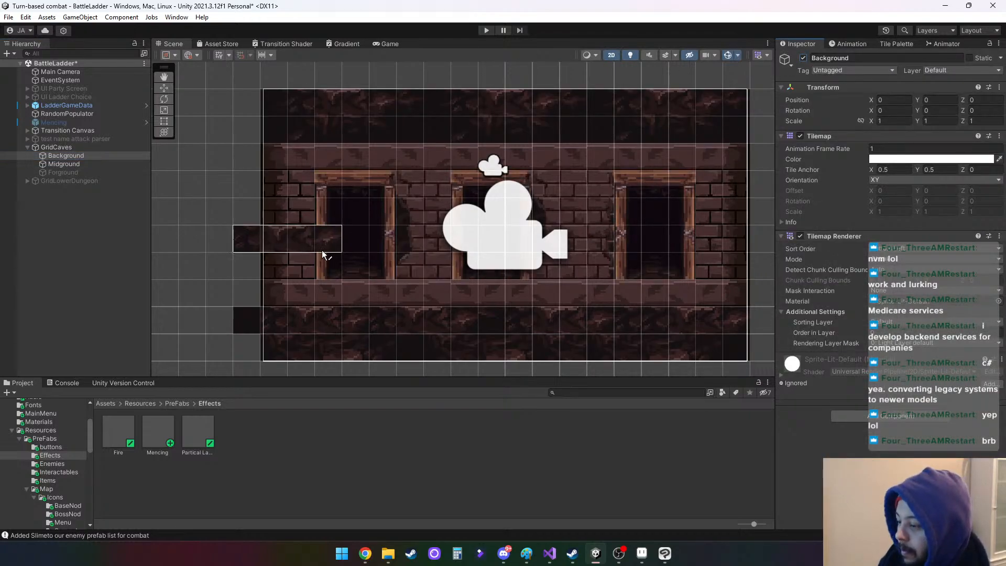
# Return to the Midground layer and look through the brown rock tiles in the Caves palette
pyautogui.click(77, 164)
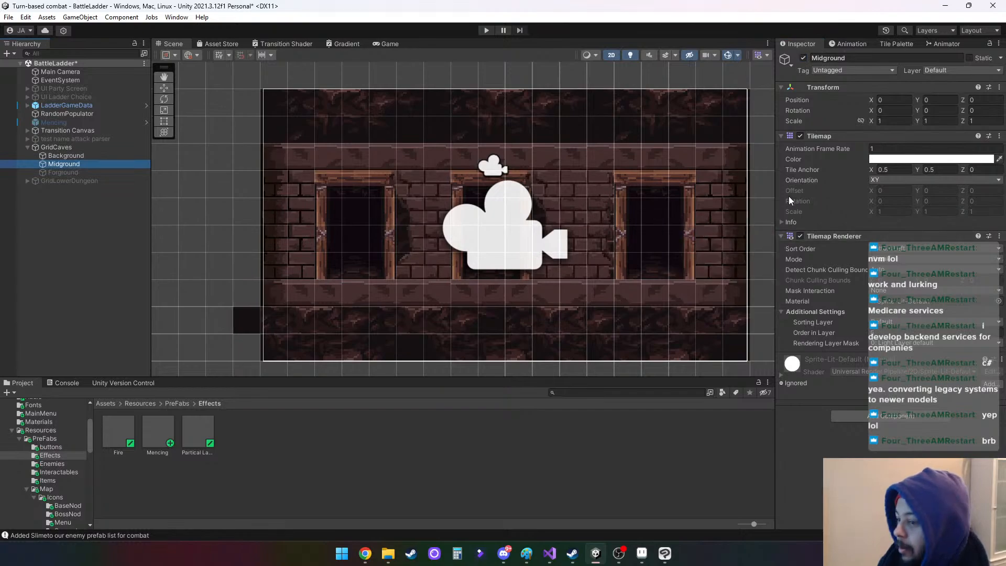
pyautogui.click(894, 44)
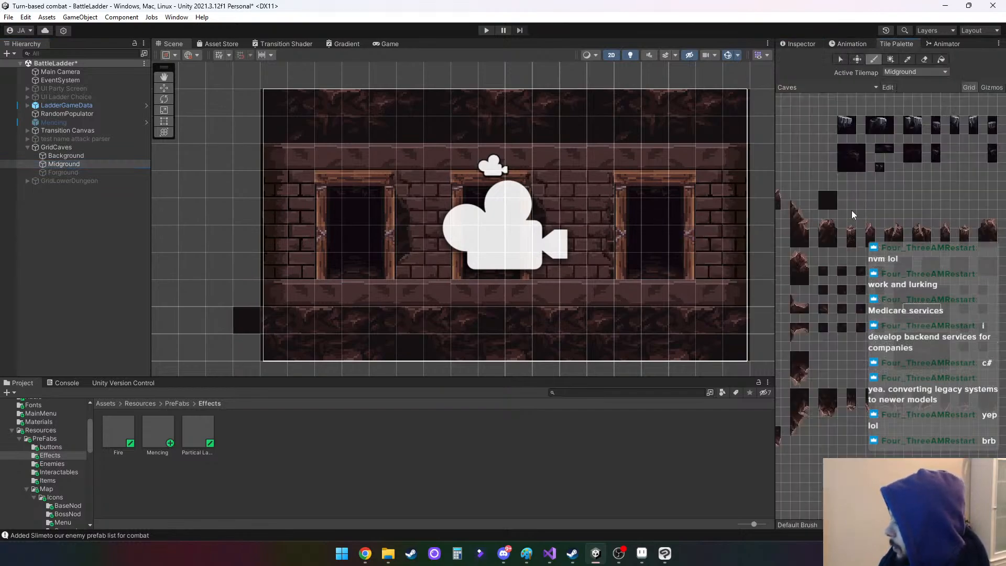
pyautogui.moveTo(845, 208); pyautogui.dragTo(888, 244, button='middle')
pyautogui.moveTo(981, 255); pyautogui.dragTo(882, 280, button='middle')
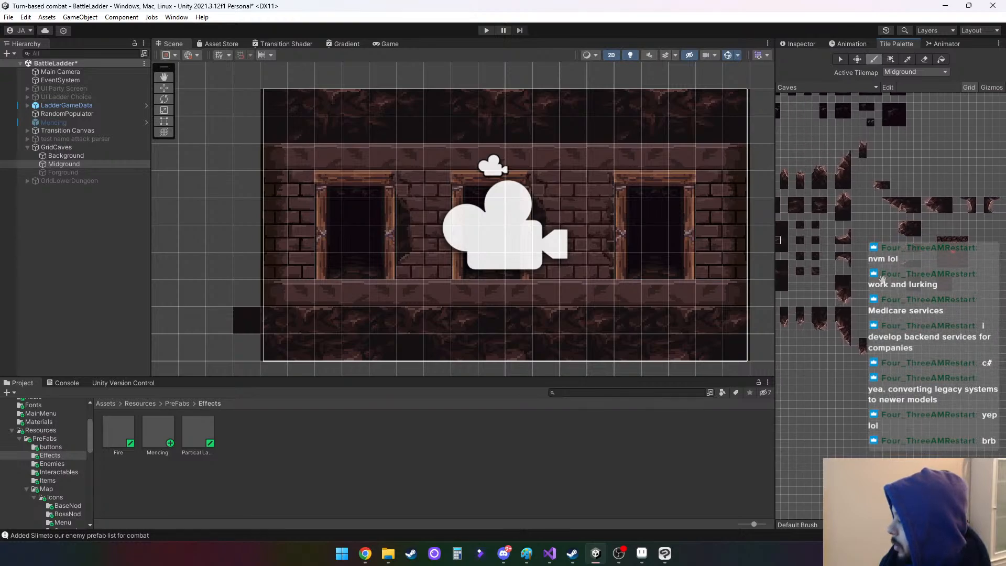
pyautogui.moveTo(865, 245); pyautogui.dragTo(872, 254, button='middle')
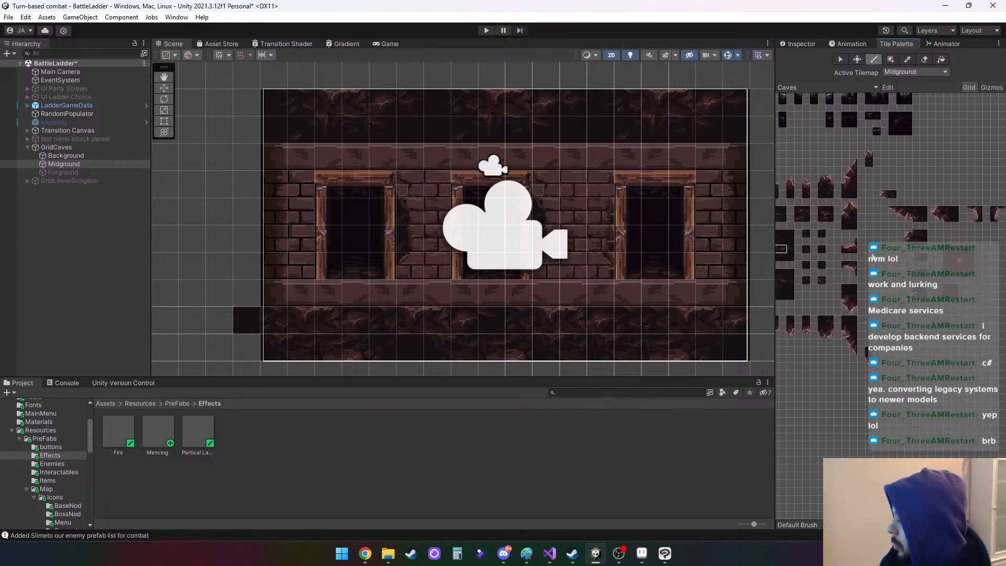
pyautogui.scroll(5, 872, 257)
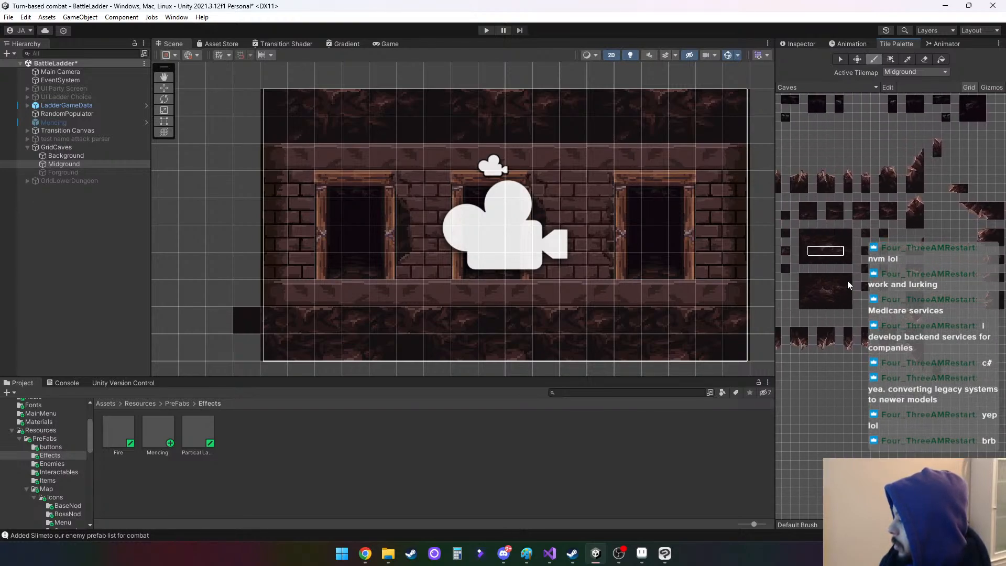
# Paint curved cave ledge tiles on the Midground tilemap at the upper-left and lower-left corners of the first doorway
pyautogui.moveTo(847, 281); pyautogui.dragTo(922, 246, button='middle')
pyautogui.moveTo(840, 241); pyautogui.dragTo(924, 279, button='middle')
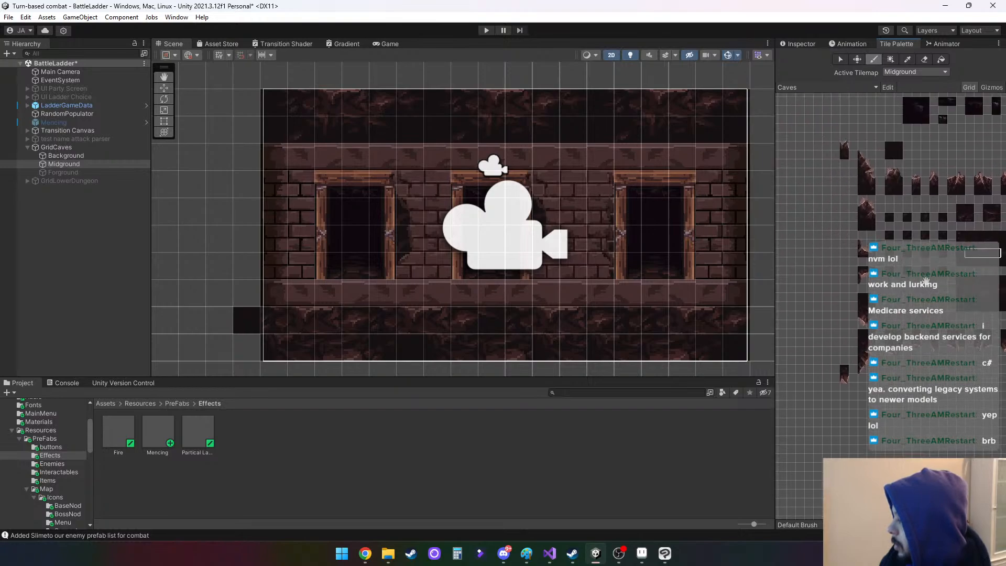
pyautogui.click(869, 275)
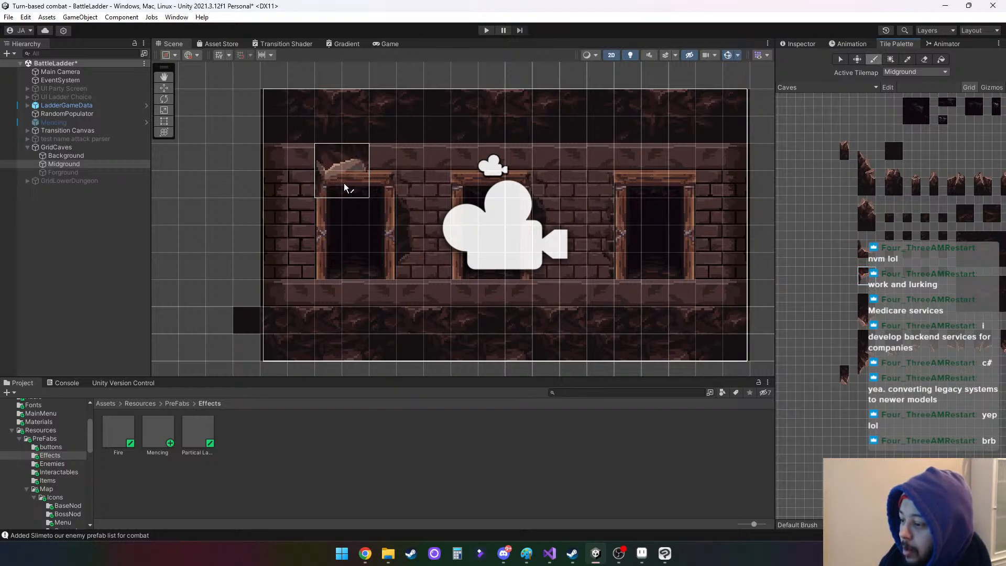
pyautogui.click(328, 184)
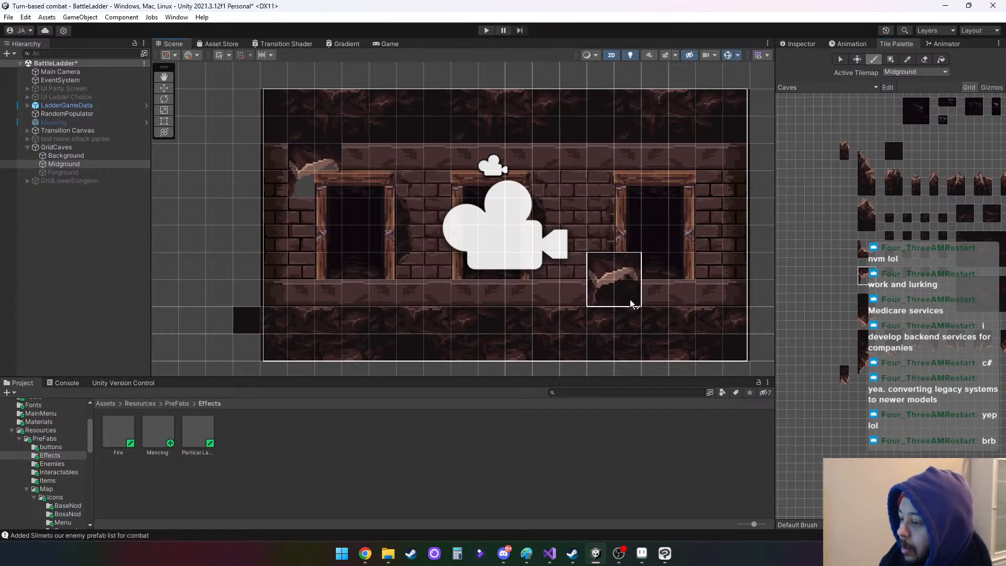
pyautogui.click(864, 250)
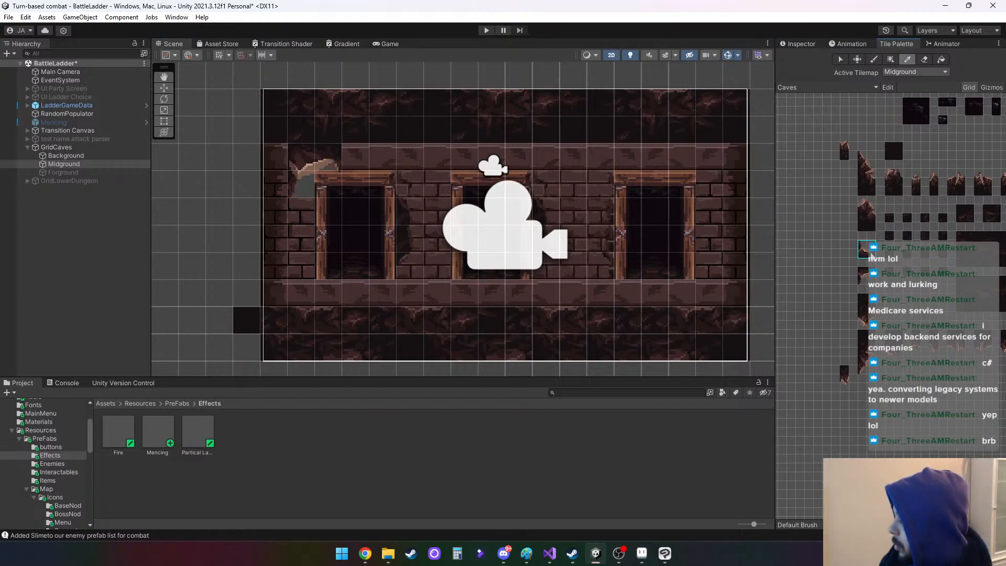
pyautogui.click(332, 290)
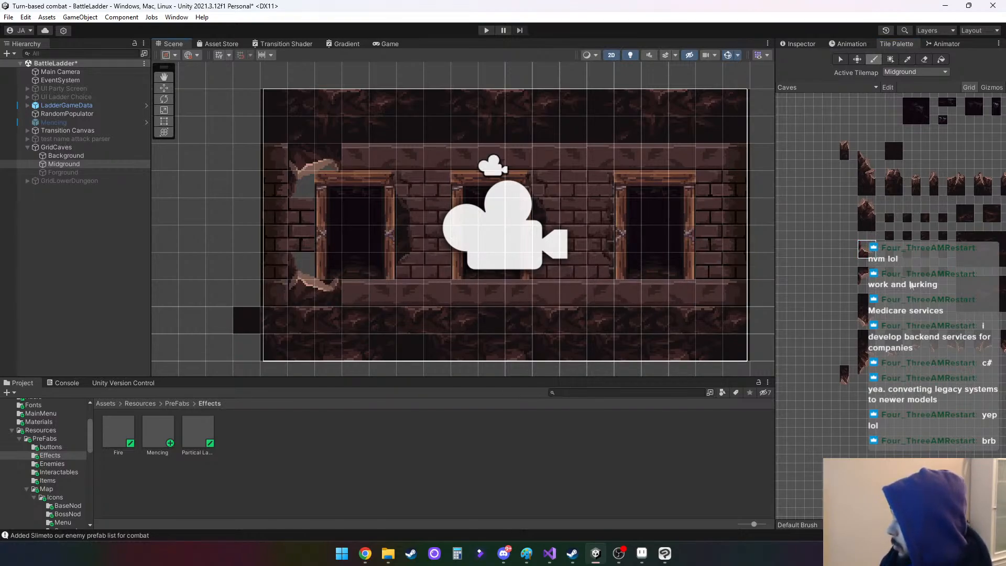
# Paint the mirrored curved ceiling ledge tile at the upper-right corners of the first and second doorways
pyautogui.moveTo(896, 283); pyautogui.dragTo(804, 288, button='middle')
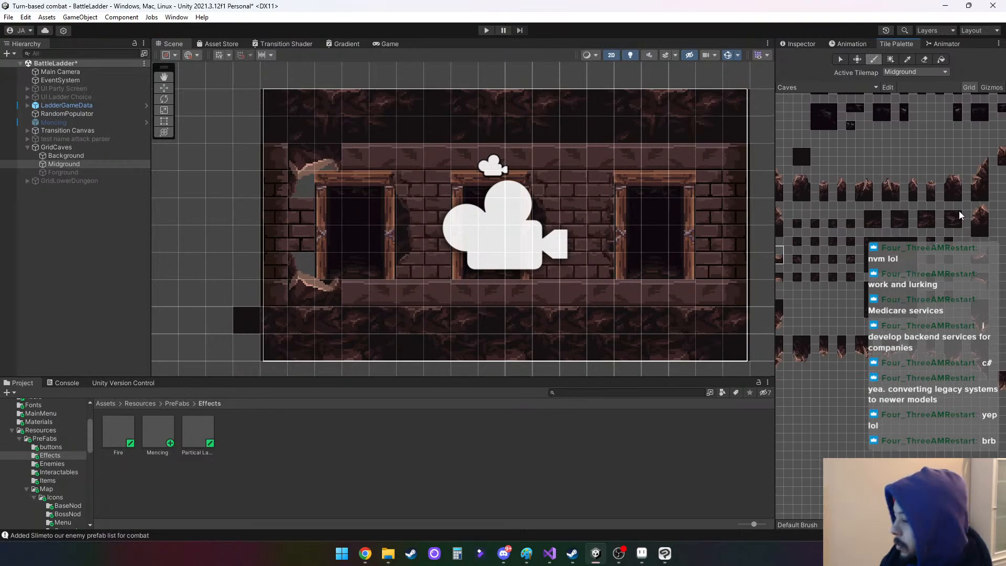
pyautogui.moveTo(977, 257); pyautogui.dragTo(854, 282, button='middle')
pyautogui.click(857, 283)
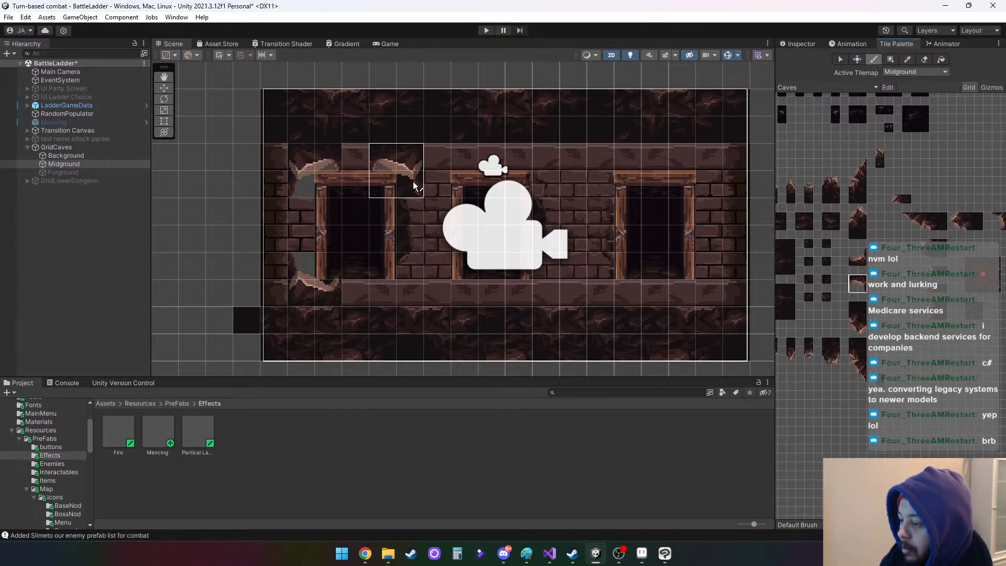
pyautogui.click(413, 181)
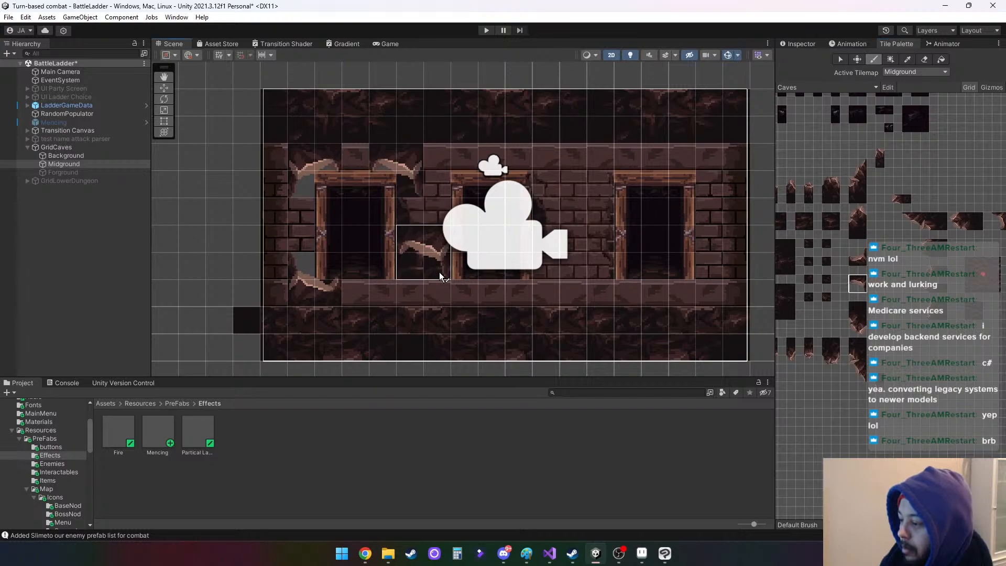
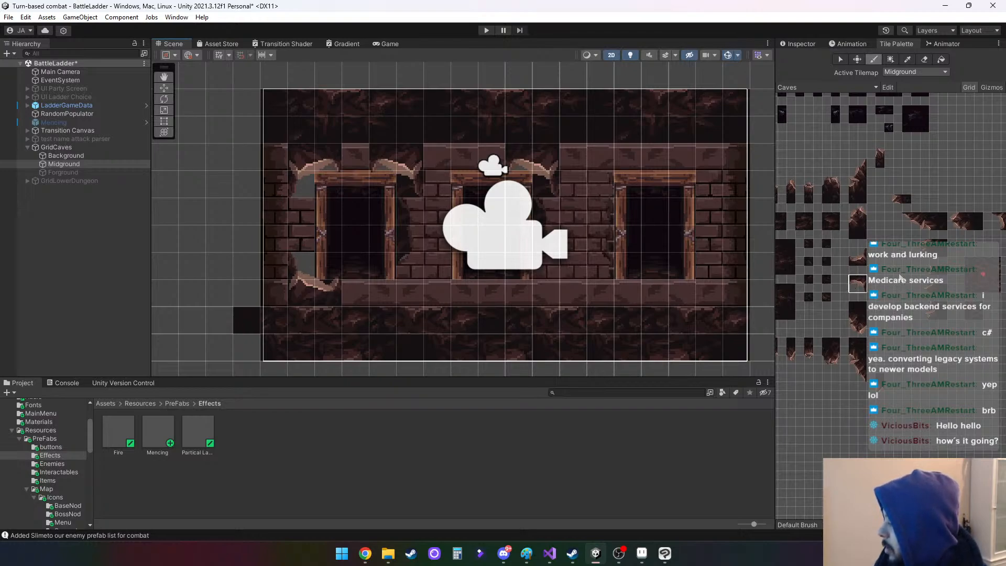
# Erase the wall tiles between the two ledges beside the first doorway and paint a hanging rock tile at the room's upper-left edge
pyautogui.moveTo(900, 275); pyautogui.dragTo(967, 274, button='middle')
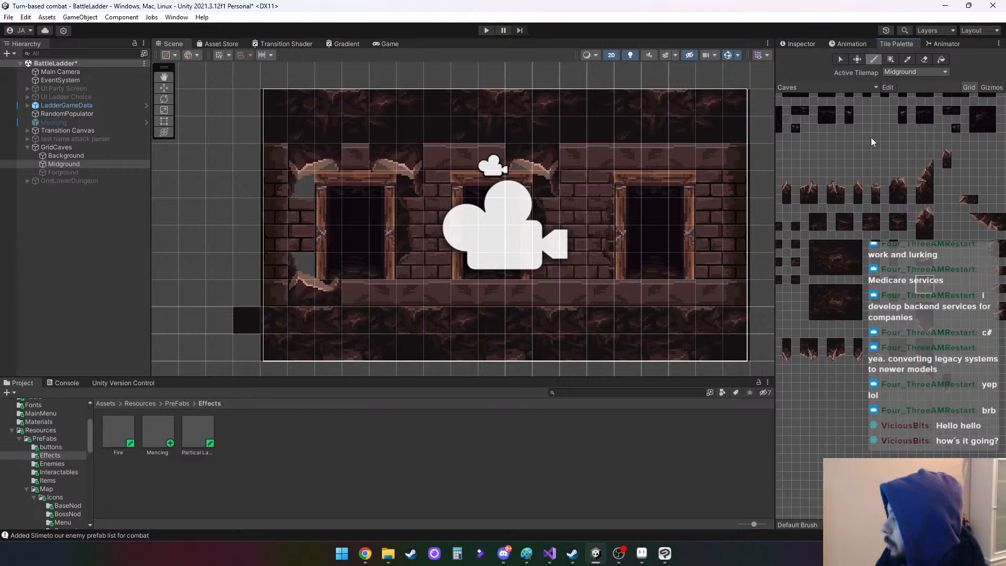
pyautogui.click(921, 59)
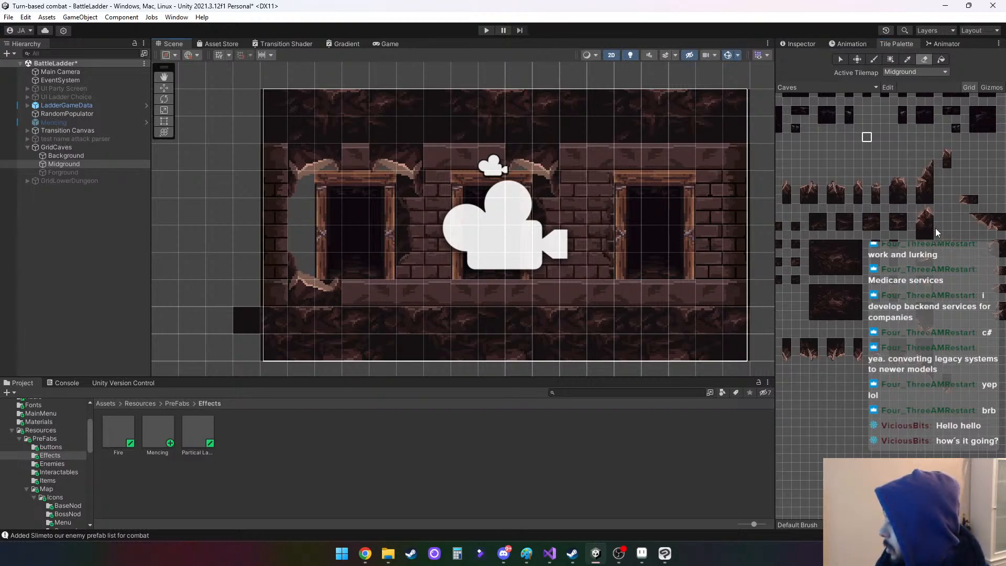
pyautogui.press('i')
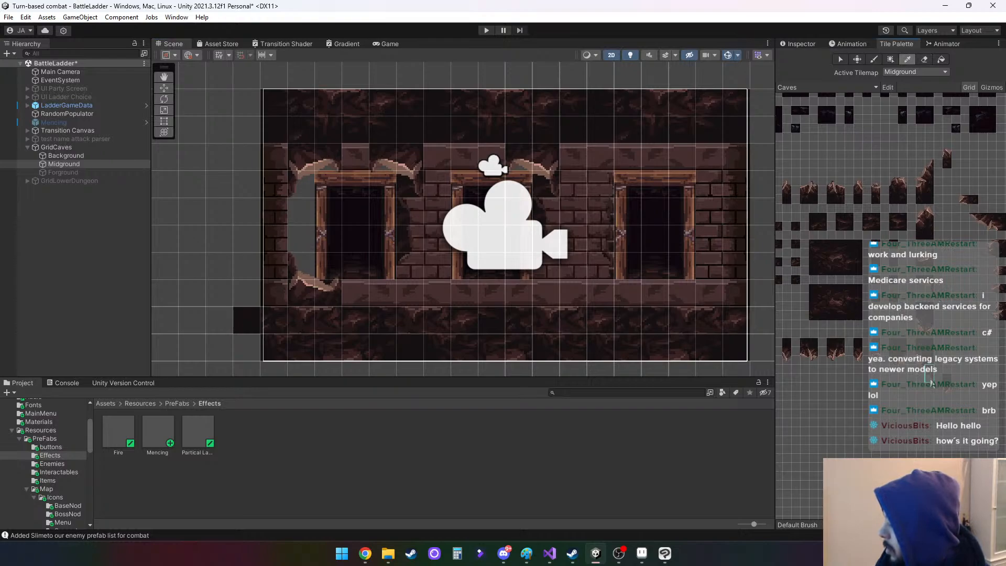
pyautogui.moveTo(930, 381); pyautogui.dragTo(930, 380)
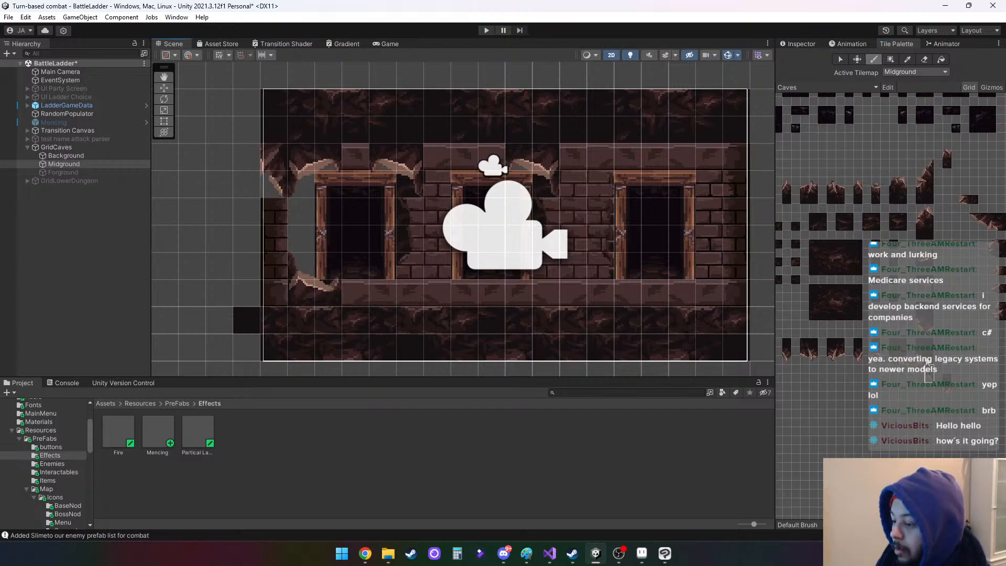
# Paint the tall sloping rock tile at the room's lower-left edge and erase the remaining brick tiles above it
pyautogui.moveTo(927, 365); pyautogui.dragTo(830, 378, button='middle')
pyautogui.moveTo(936, 205); pyautogui.dragTo(926, 222)
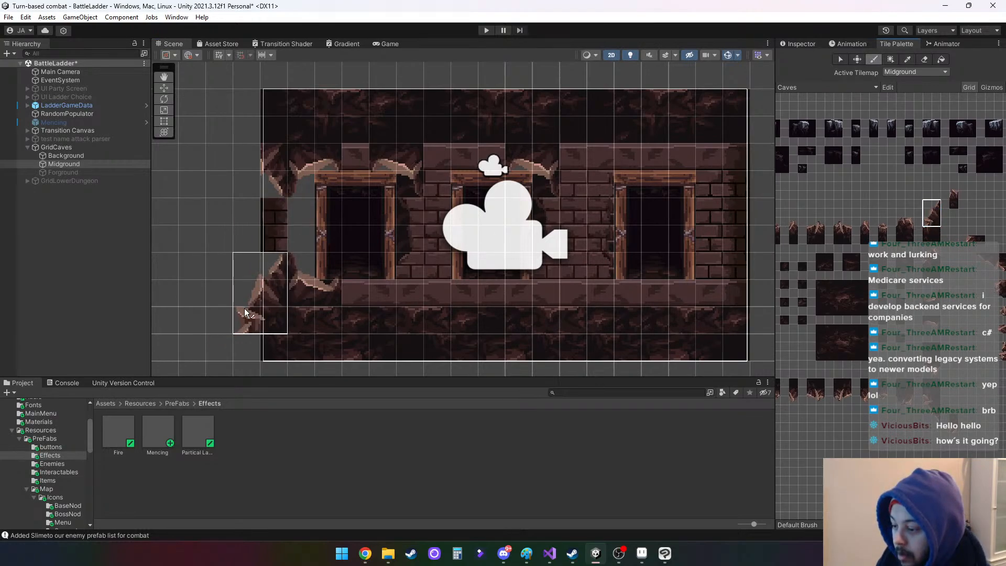
pyautogui.click(874, 205)
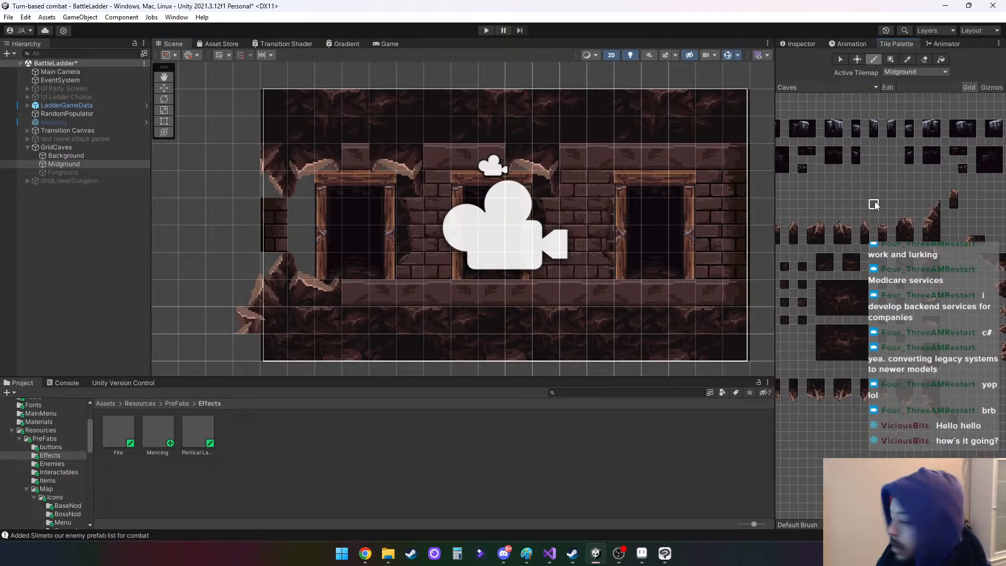
pyautogui.click(927, 59)
pyautogui.moveTo(280, 209); pyautogui.dragTo(278, 227)
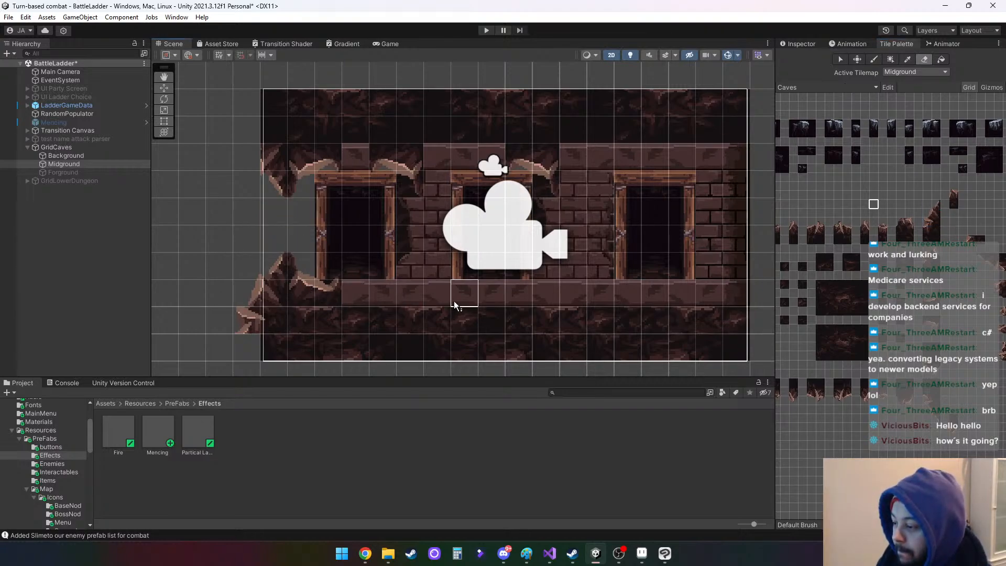
# Look through the Caves palette for more rock and structure tiles suited to the floor and ceiling
pyautogui.moveTo(454, 301); pyautogui.dragTo(377, 298, button='middle')
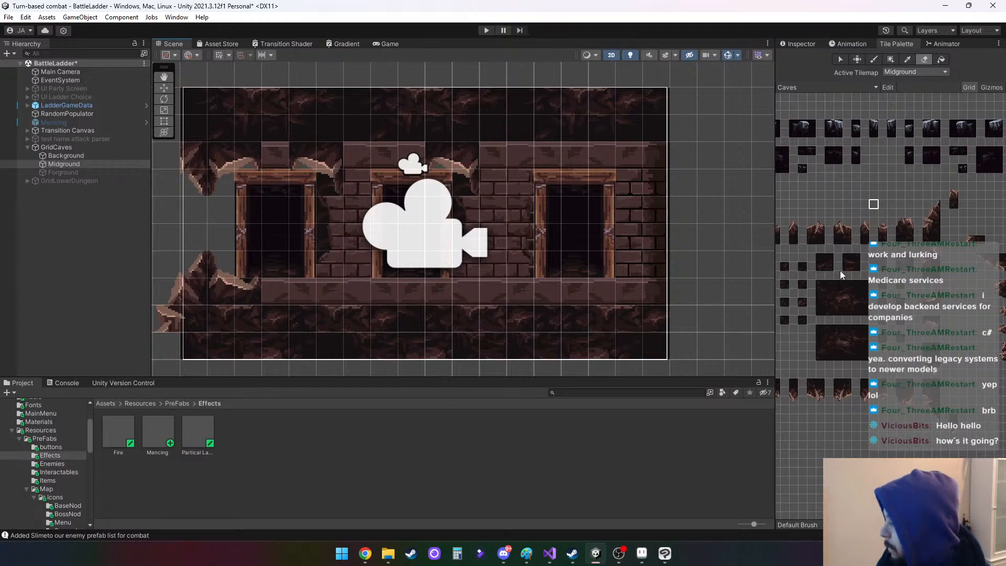
pyautogui.moveTo(813, 247); pyautogui.dragTo(881, 252, button='middle')
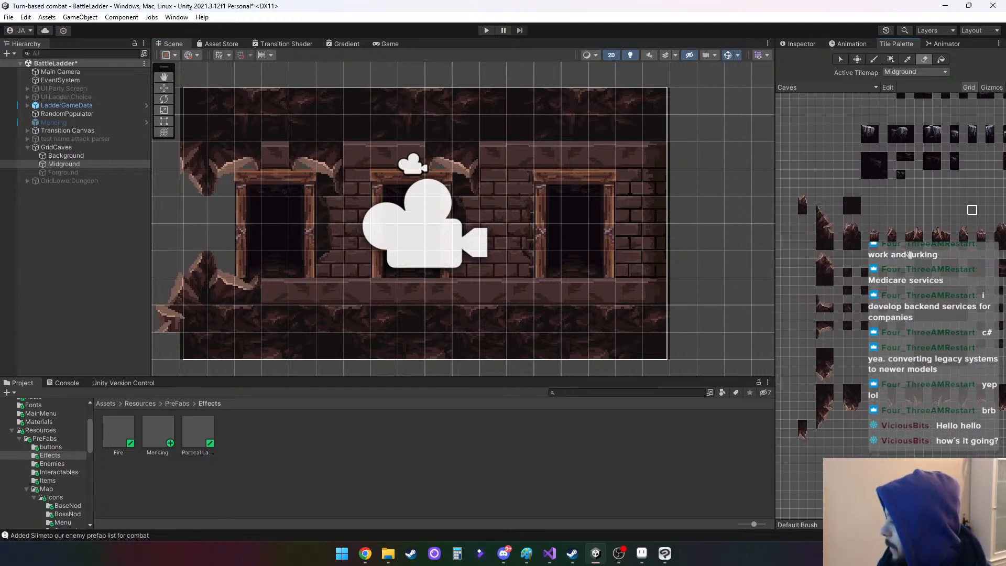
pyautogui.moveTo(923, 340); pyautogui.dragTo(875, 326, button='middle')
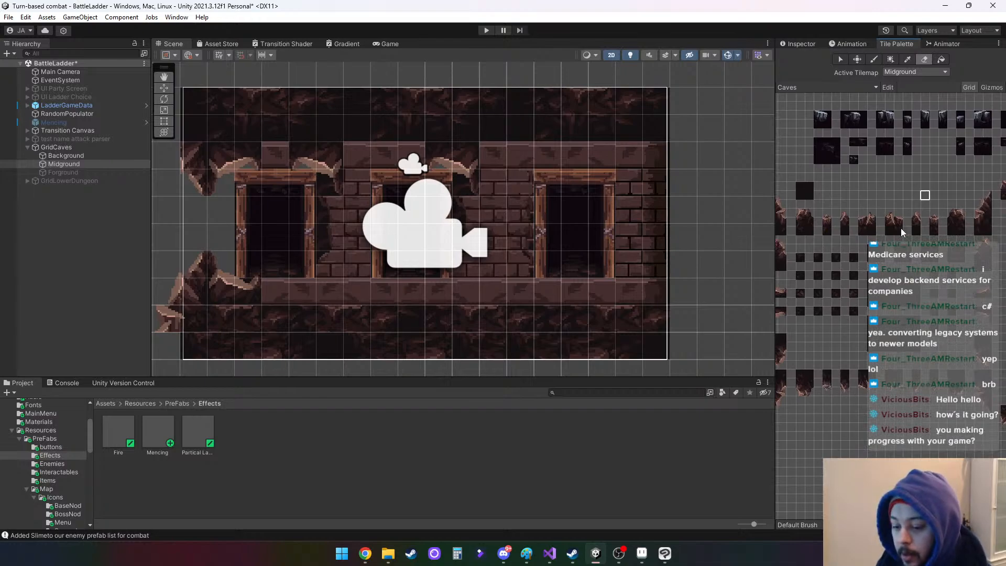
pyautogui.moveTo(888, 284); pyautogui.dragTo(829, 297, button='middle')
pyautogui.scroll(-2, 903, 307)
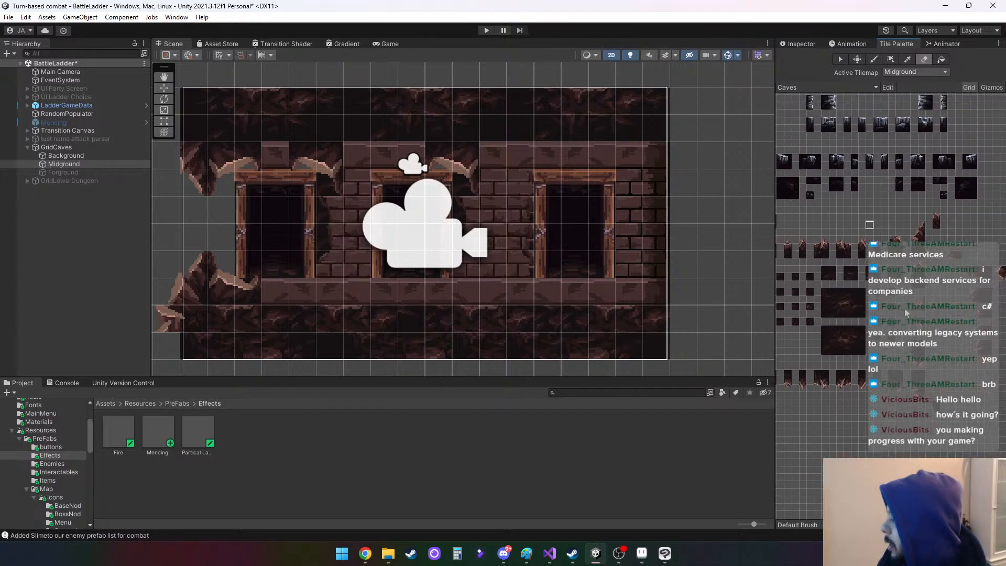
pyautogui.moveTo(944, 343); pyautogui.dragTo(829, 319, button='middle')
pyautogui.moveTo(887, 339); pyautogui.dragTo(818, 372, button='middle')
pyautogui.moveTo(963, 311); pyautogui.dragTo(1003, 332, button='middle')
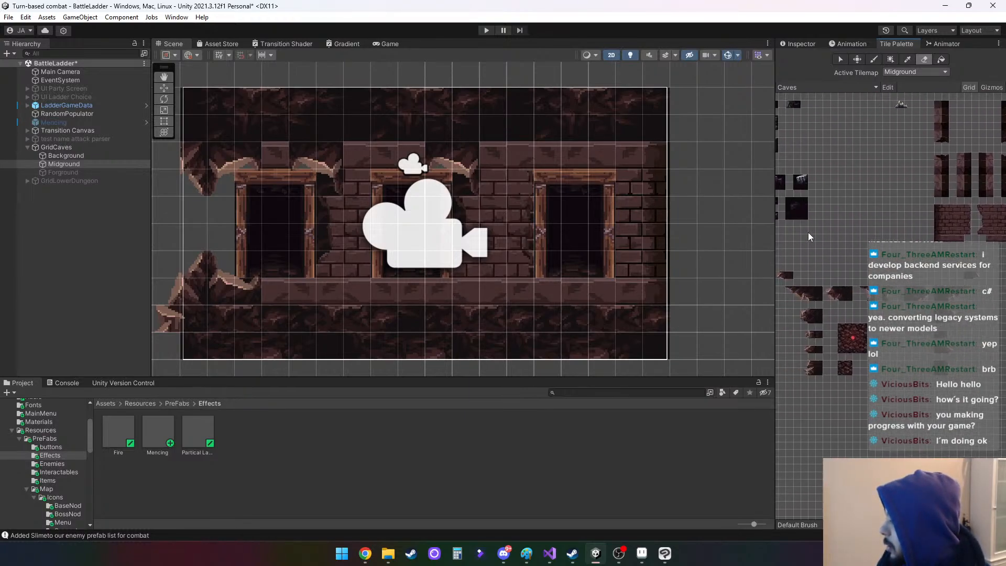
pyautogui.moveTo(901, 110); pyautogui.dragTo(849, 278, button='middle')
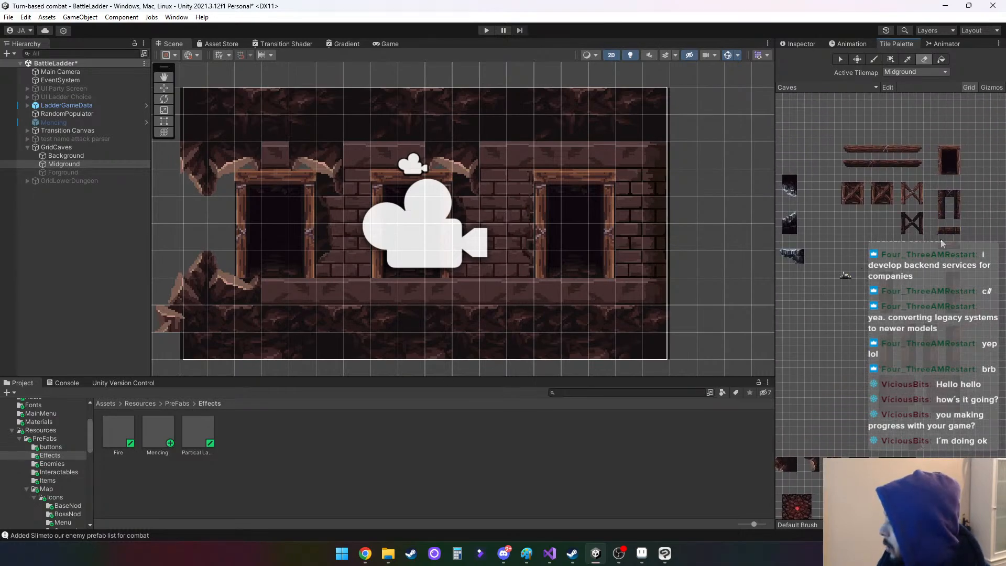
pyautogui.moveTo(815, 319)
pyautogui.mouseDown(button='middle')
pyautogui.moveTo(890, 315)
pyautogui.moveTo(894, 251)
pyautogui.mouseUp(button='middle')
pyautogui.moveTo(861, 304); pyautogui.dragTo(869, 262, button='middle')
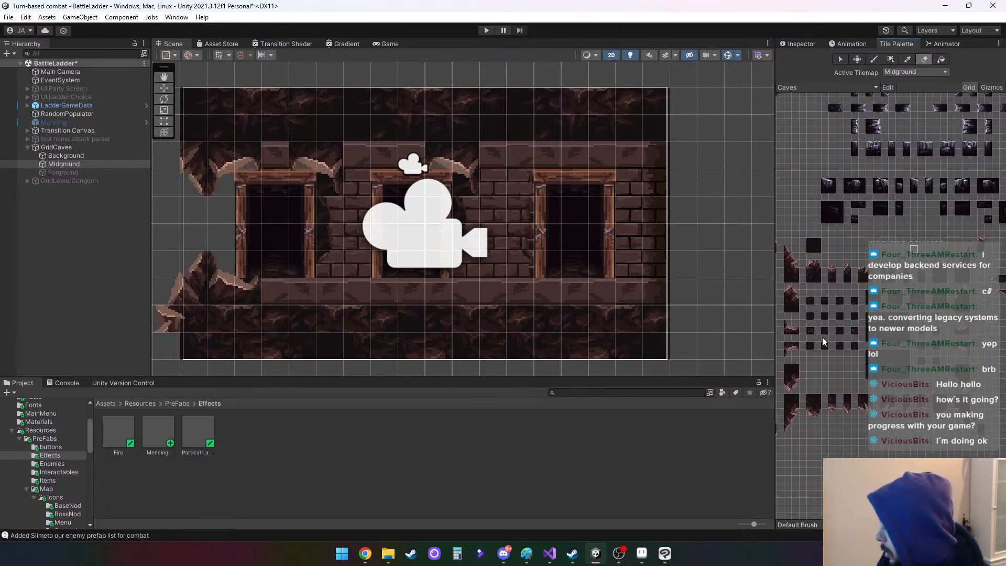
pyautogui.scroll(2, 834, 283)
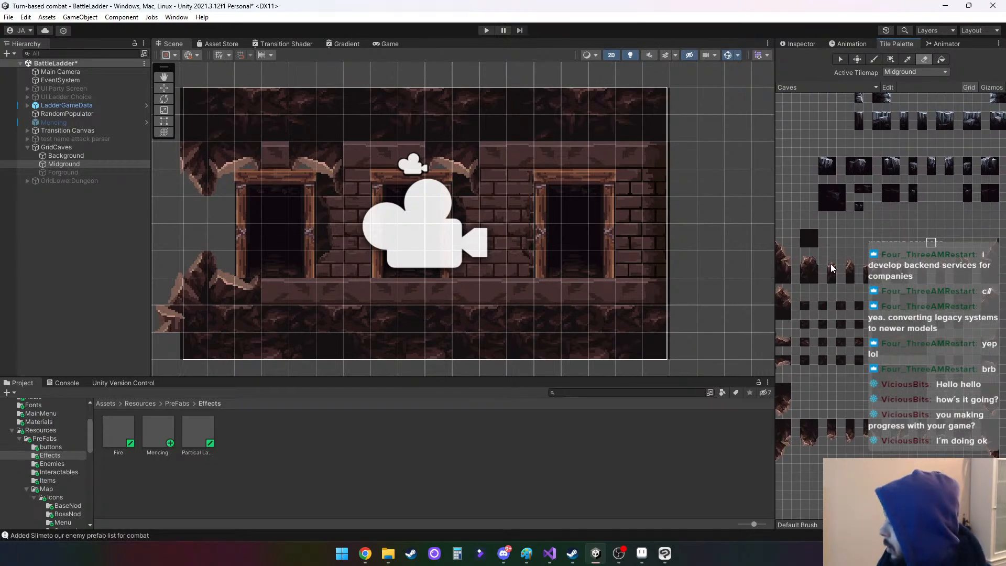
# Paint jagged rock tiles along the floor line from the first doorway to the right edge, with varied pieces and a tall spike before the second doorway
pyautogui.click(834, 271)
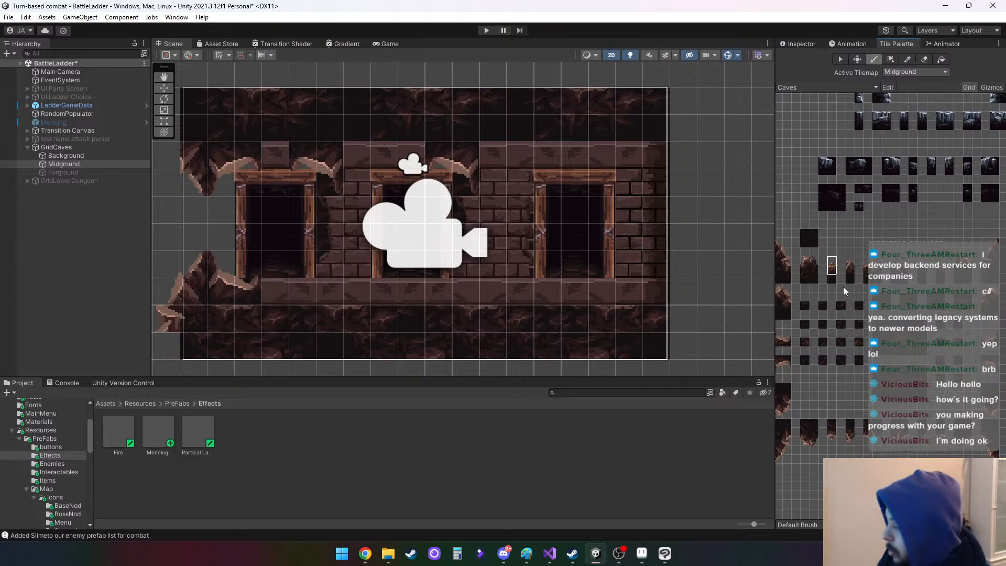
pyautogui.moveTo(274, 287)
pyautogui.mouseDown()
pyautogui.moveTo(652, 296)
pyautogui.moveTo(616, 298)
pyautogui.mouseUp()
pyautogui.click(850, 269)
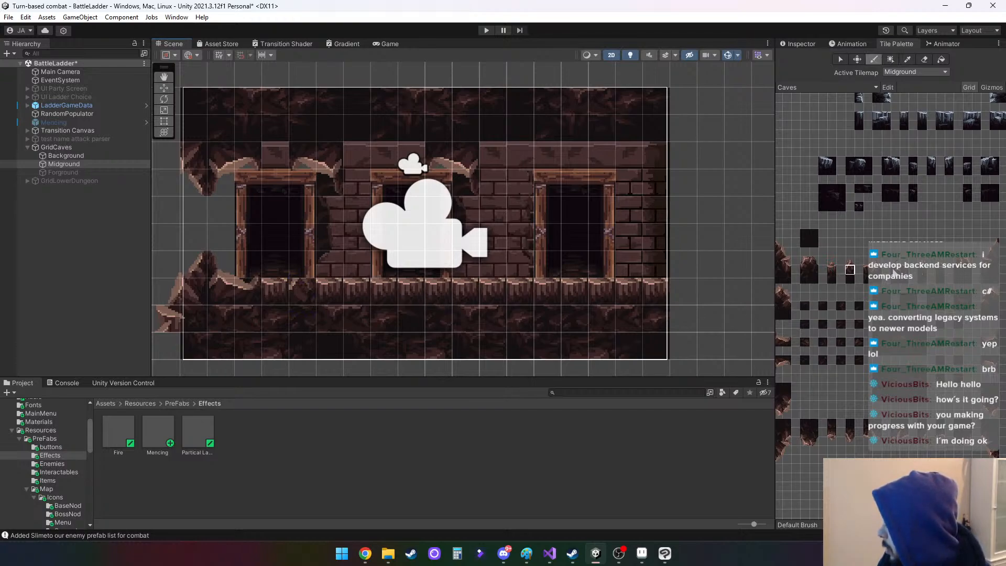
pyautogui.click(867, 271)
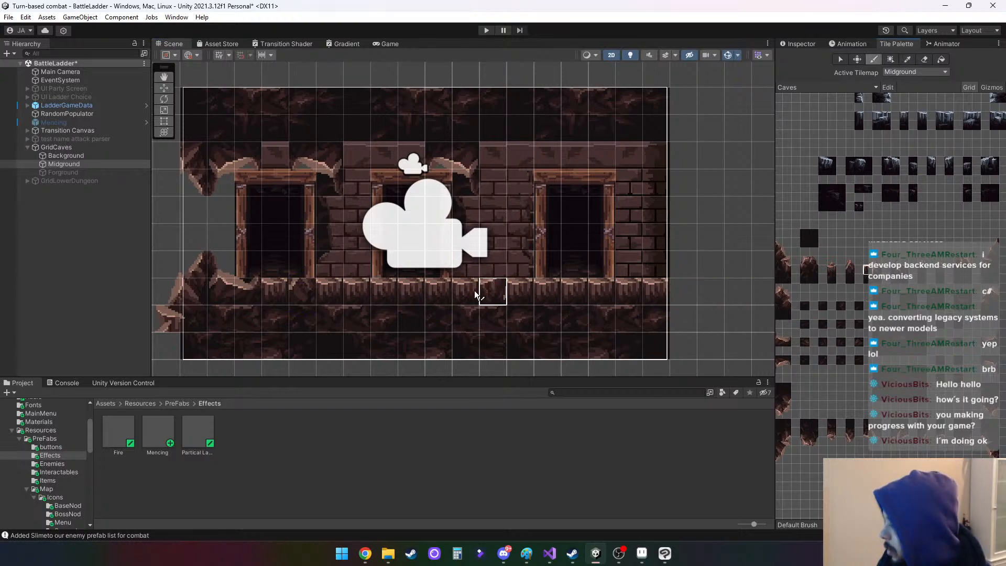
pyautogui.click(305, 298)
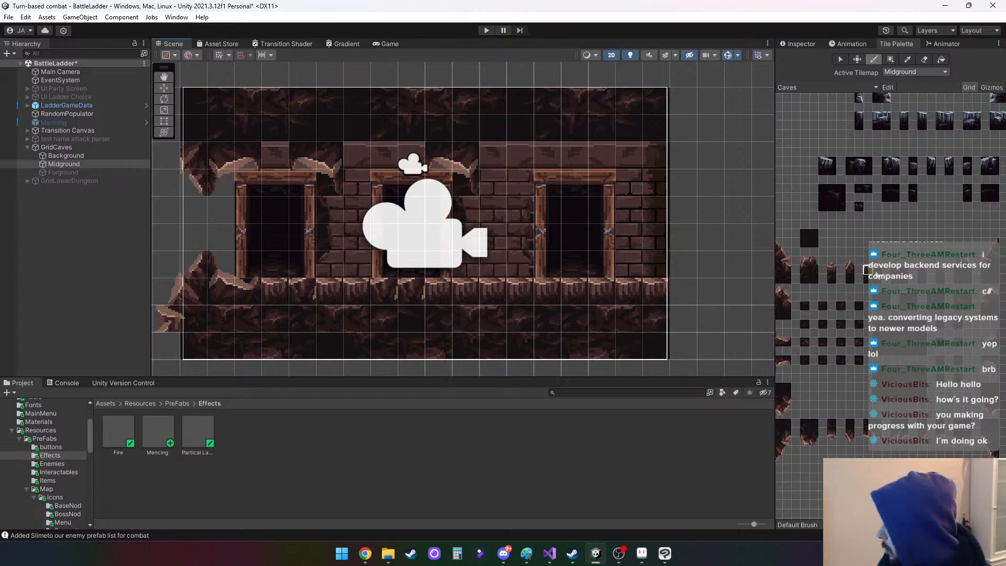
pyautogui.click(851, 264)
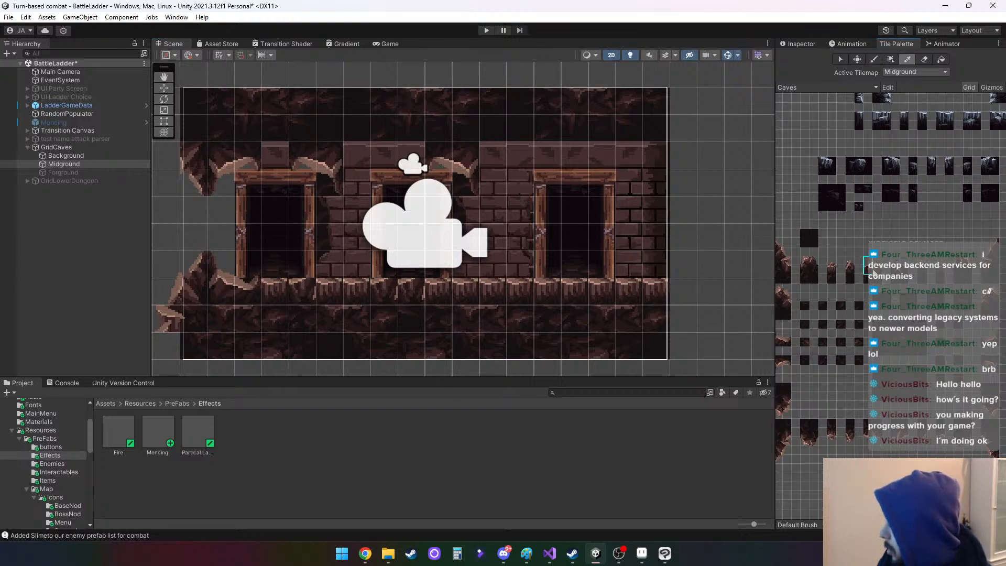
pyautogui.click(872, 270)
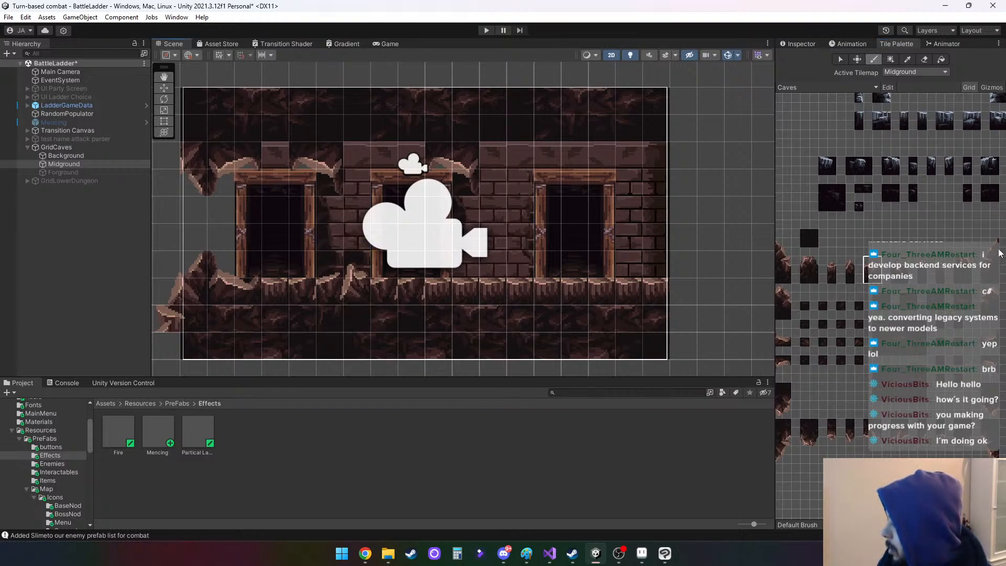
# Paint a hanging rock tile on the ceiling between the first and second doorways
pyautogui.moveTo(801, 300); pyautogui.dragTo(825, 300, button='middle')
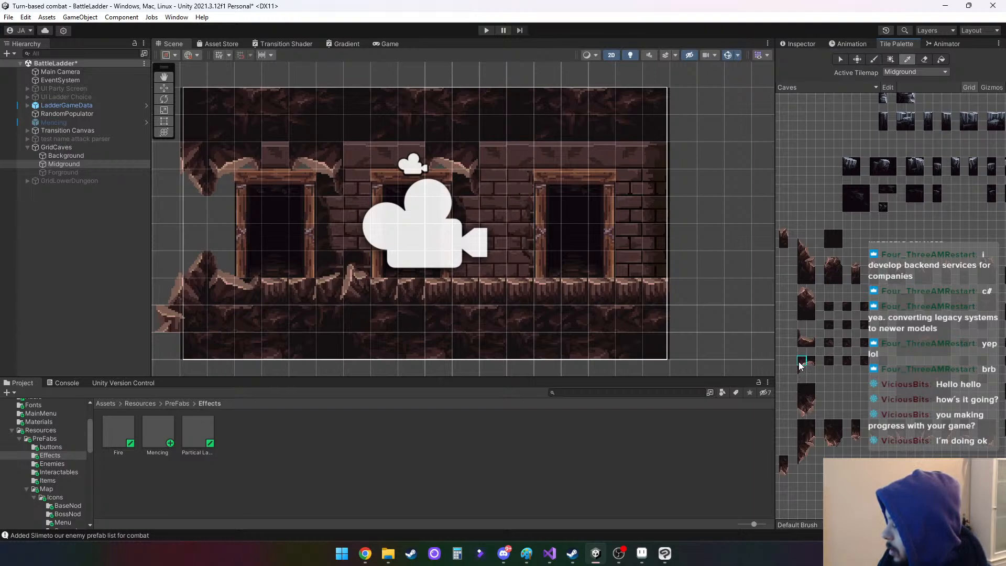
pyautogui.click(802, 366)
pyautogui.click(357, 185)
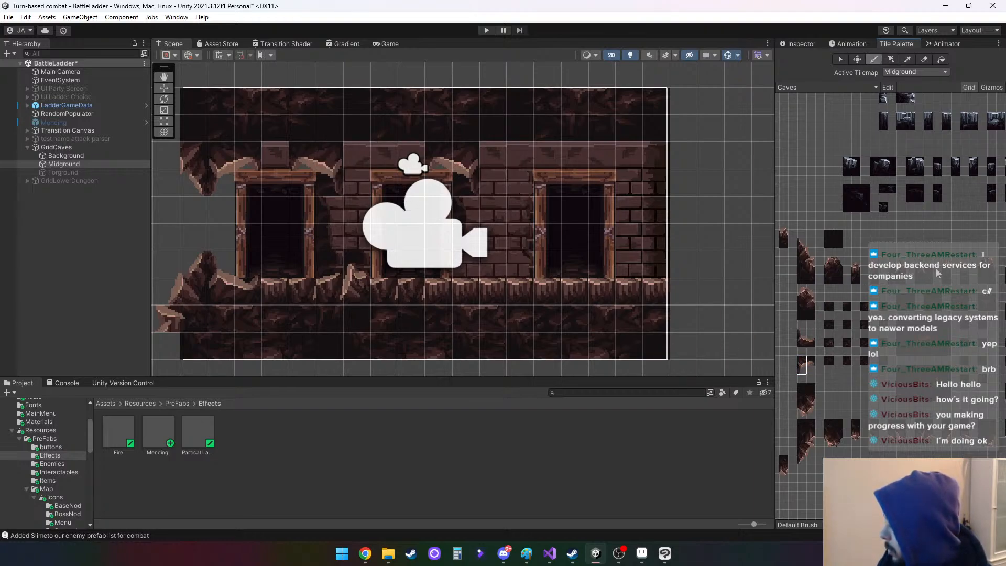
# Paint hanging rock tiles on the ceiling just before the second doorway and directly above it
pyautogui.click(805, 454)
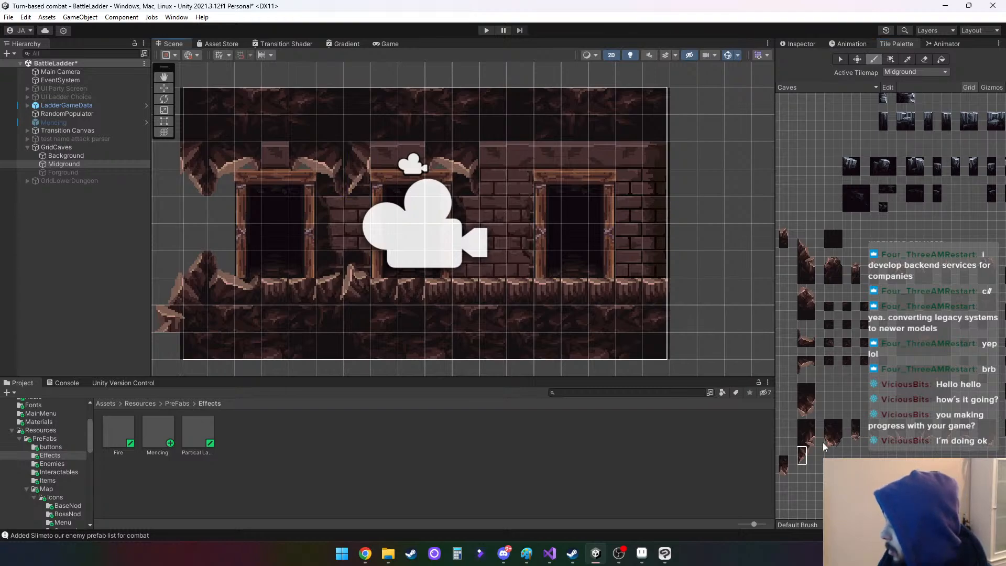
pyautogui.click(899, 439)
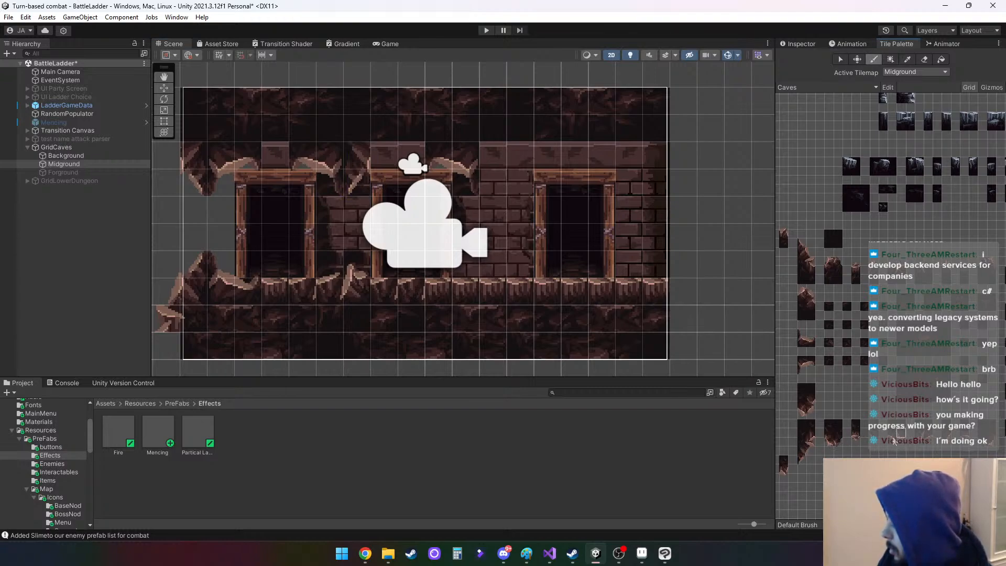
pyautogui.moveTo(892, 434); pyautogui.dragTo(900, 442)
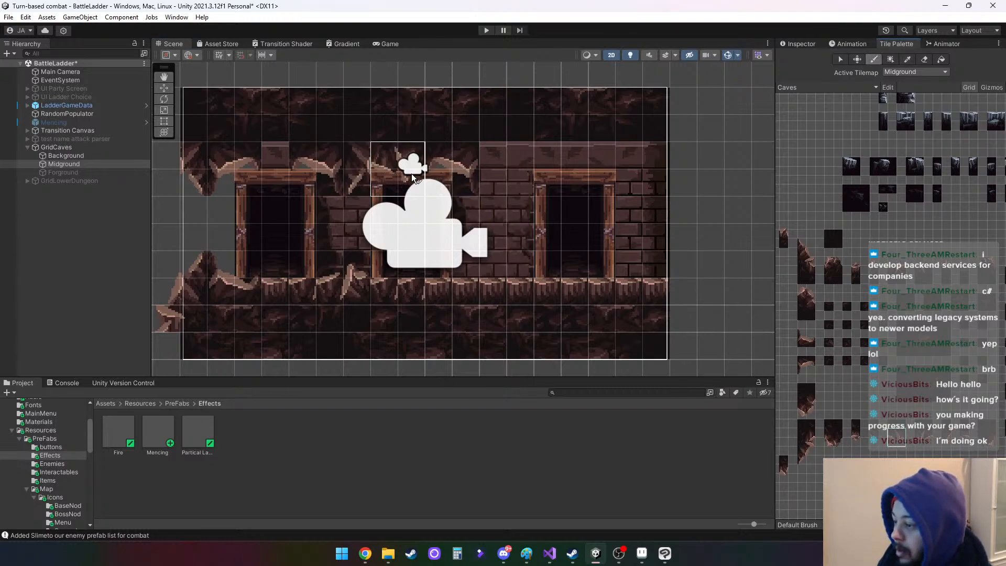
# Paint a narrow rock spike and a two-tile-wide boulder on the floor between the second and third doorways
pyautogui.moveTo(587, 297)
pyautogui.mouseDown(button='middle')
pyautogui.moveTo(477, 278)
pyautogui.moveTo(451, 284)
pyautogui.moveTo(572, 281)
pyautogui.mouseUp(button='middle')
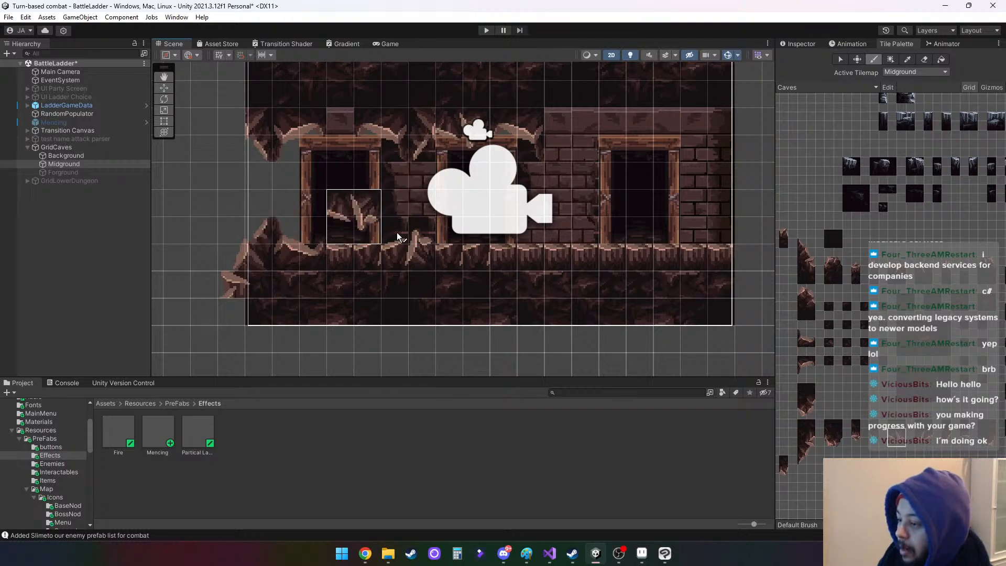
pyautogui.moveTo(605, 233); pyautogui.dragTo(443, 246, button='middle')
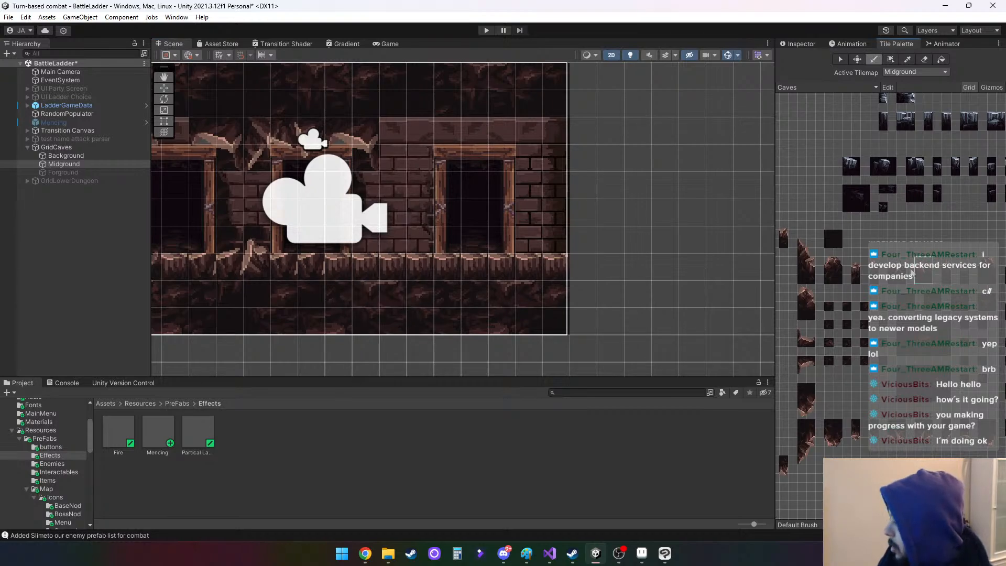
pyautogui.click(947, 270)
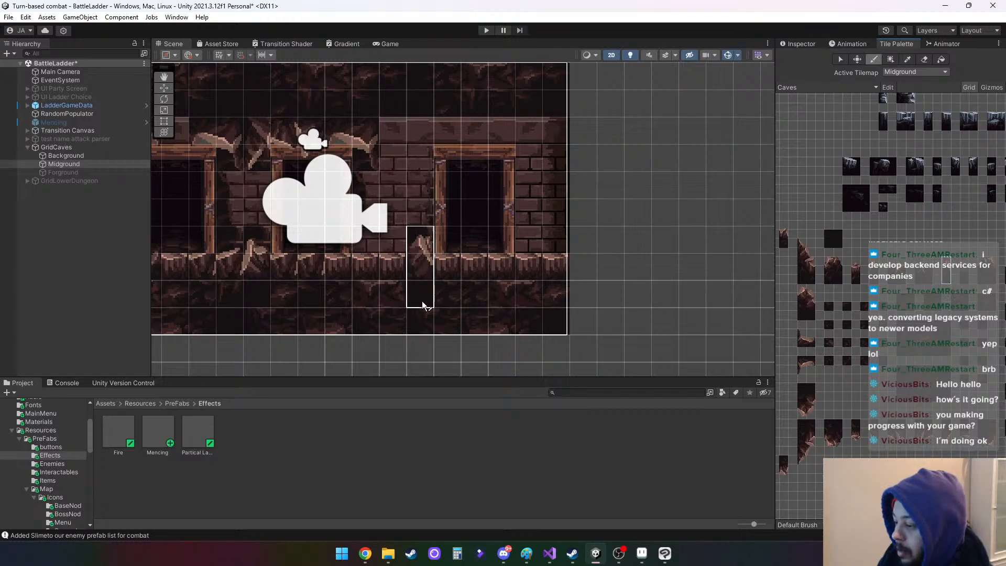
pyautogui.press('i')
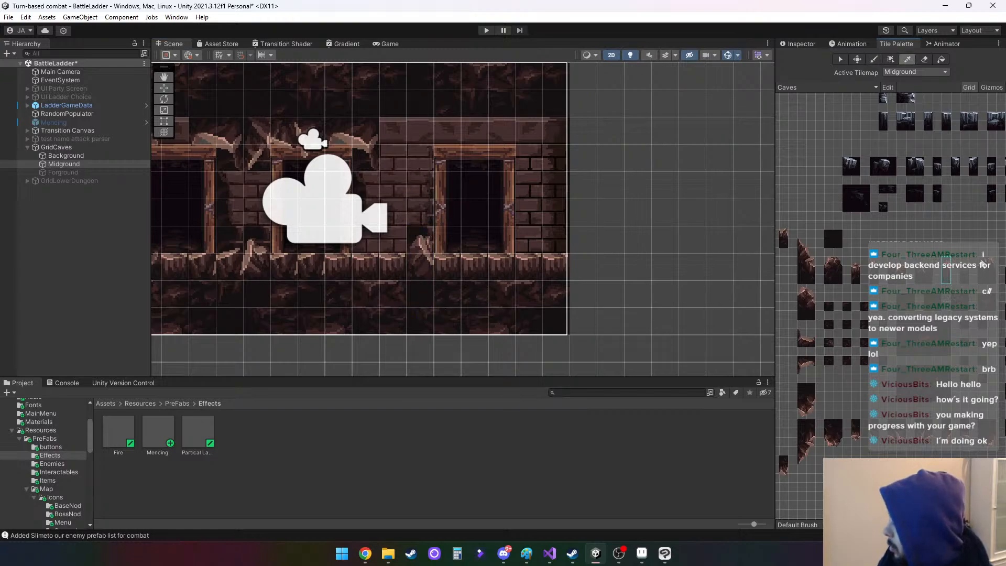
pyautogui.moveTo(991, 280); pyautogui.dragTo(992, 281)
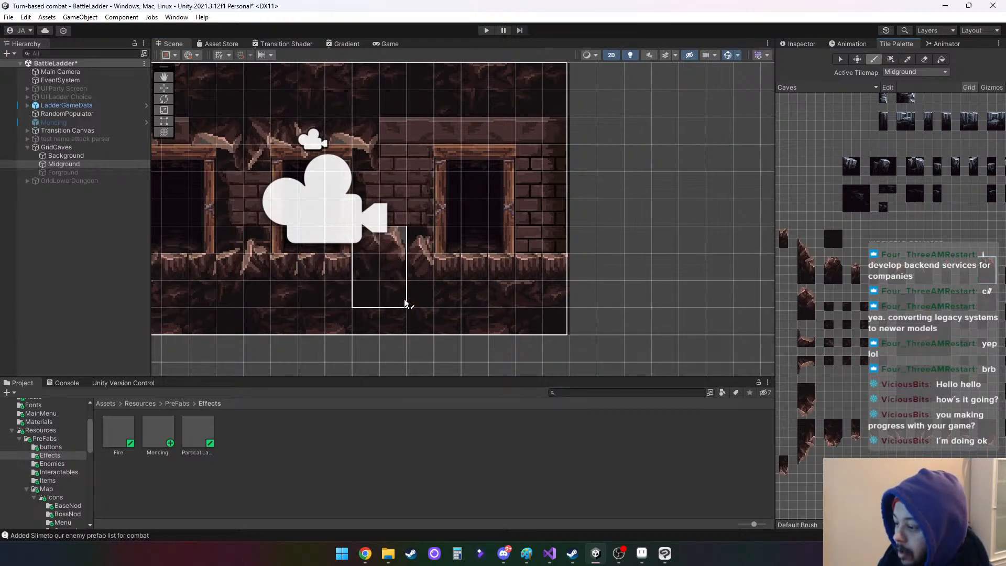
pyautogui.moveTo(438, 289)
pyautogui.mouseDown(button='middle')
pyautogui.moveTo(664, 284)
pyautogui.moveTo(561, 299)
pyautogui.mouseUp(button='middle')
pyautogui.scroll(3, 585, 277)
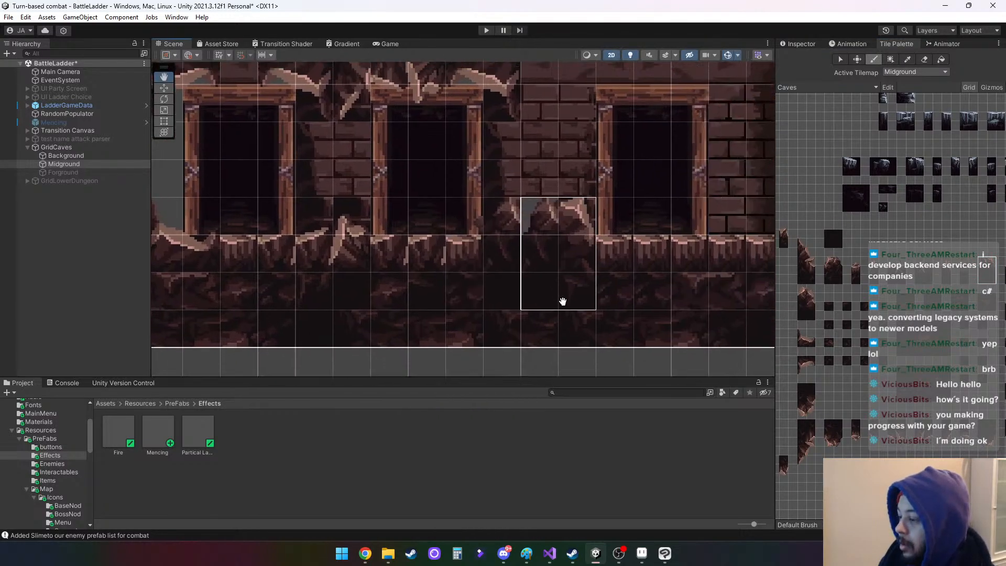
pyautogui.moveTo(629, 289); pyautogui.dragTo(572, 332, button='middle')
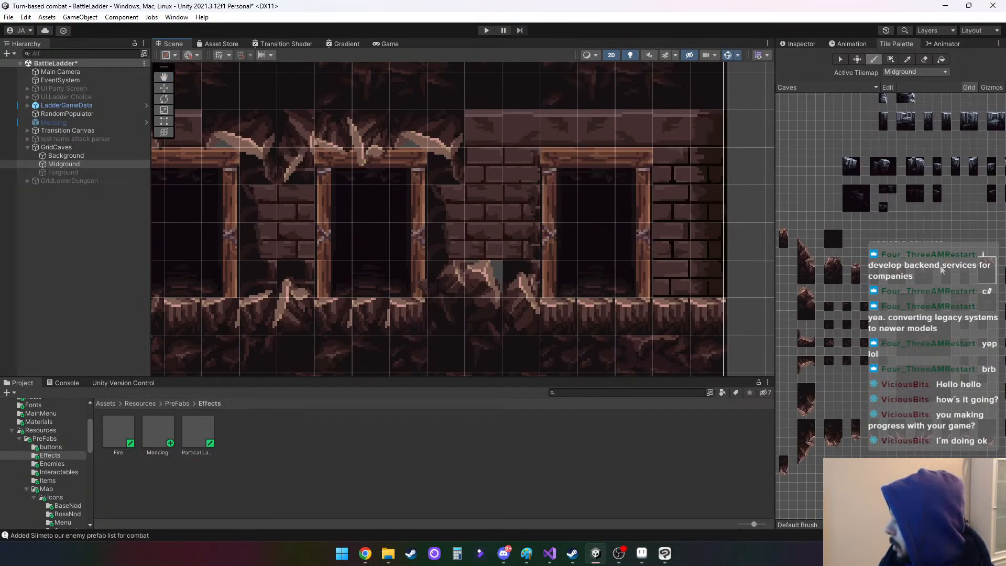
# Paint the tall sloping hanging rock tiles from the ceiling down the wall just right of the second doorway
pyautogui.moveTo(944, 270)
pyautogui.mouseDown(button='middle')
pyautogui.moveTo(858, 269)
pyautogui.moveTo(833, 282)
pyautogui.mouseUp(button='middle')
pyautogui.moveTo(917, 297); pyautogui.dragTo(893, 314, button='middle')
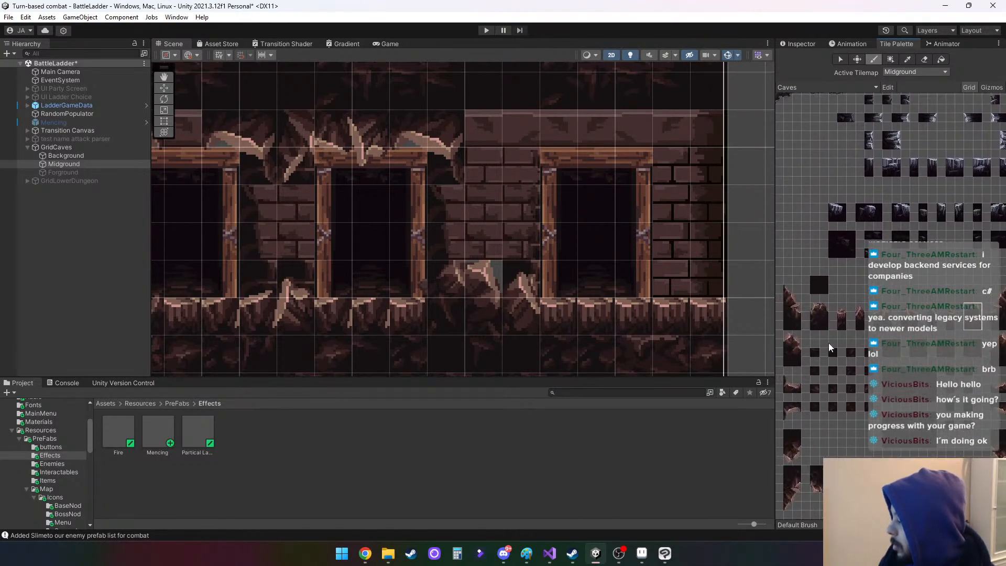
pyautogui.moveTo(829, 344); pyautogui.dragTo(817, 215, button='middle')
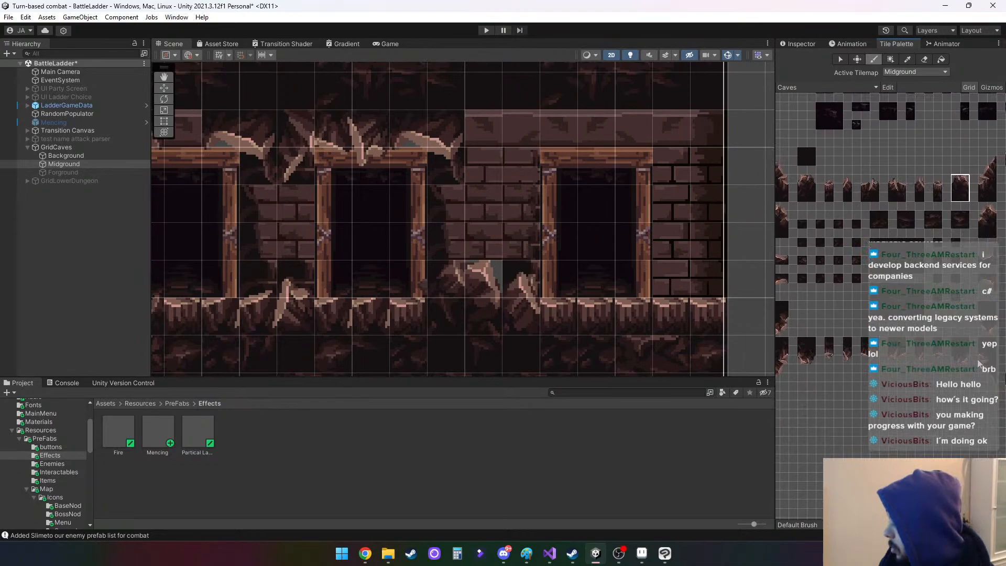
pyautogui.moveTo(982, 344); pyautogui.dragTo(991, 375)
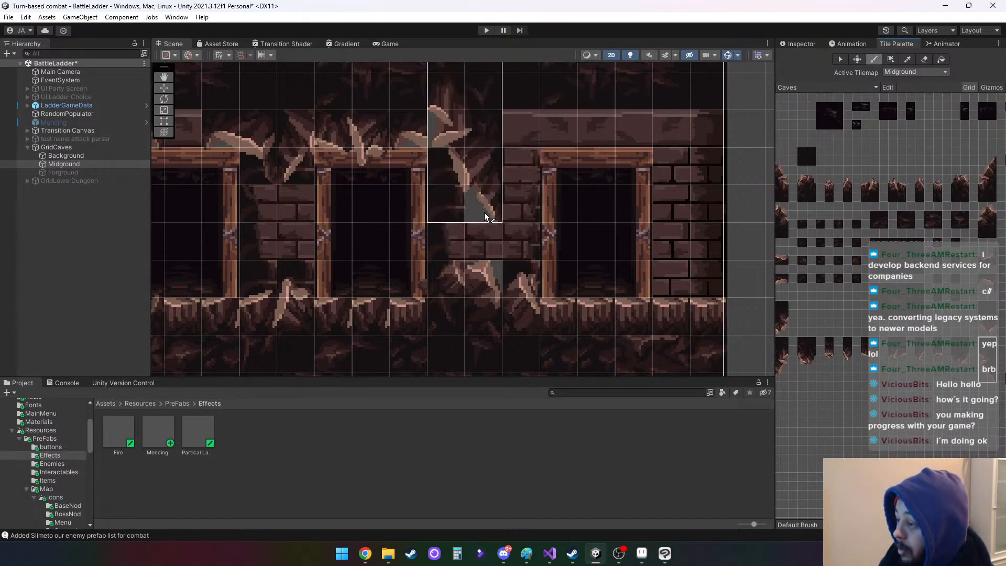
pyautogui.click(482, 226)
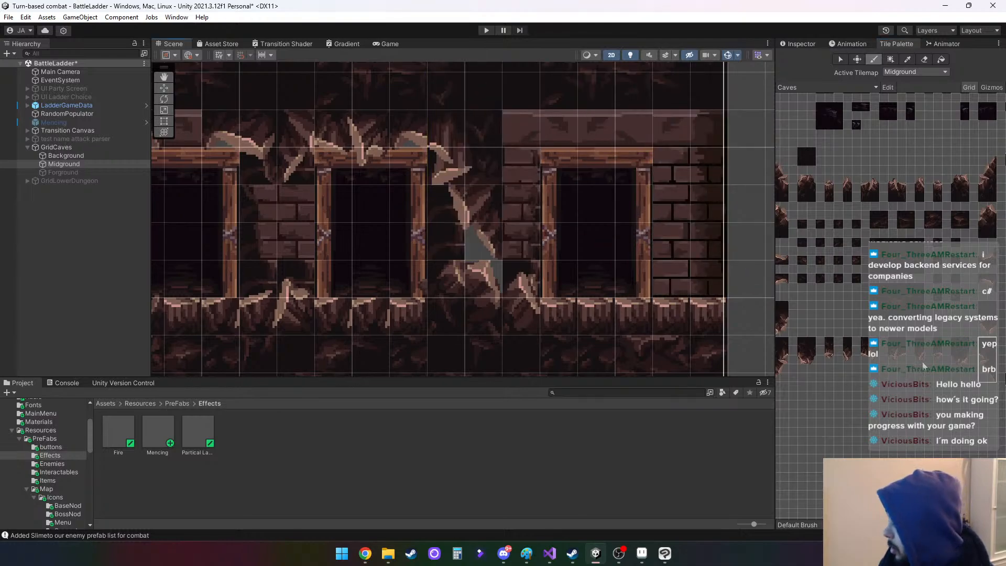
# Paint a narrow hanging rock tile on the wall just left of the third doorway
pyautogui.moveTo(918, 386); pyautogui.dragTo(893, 374, button='middle')
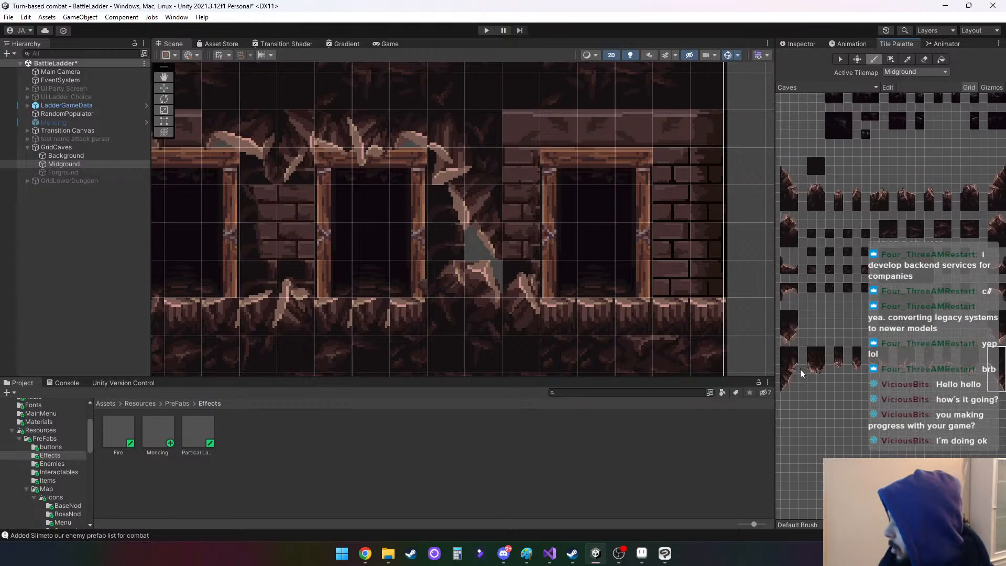
pyautogui.moveTo(787, 371); pyautogui.dragTo(793, 379)
pyautogui.click(811, 381)
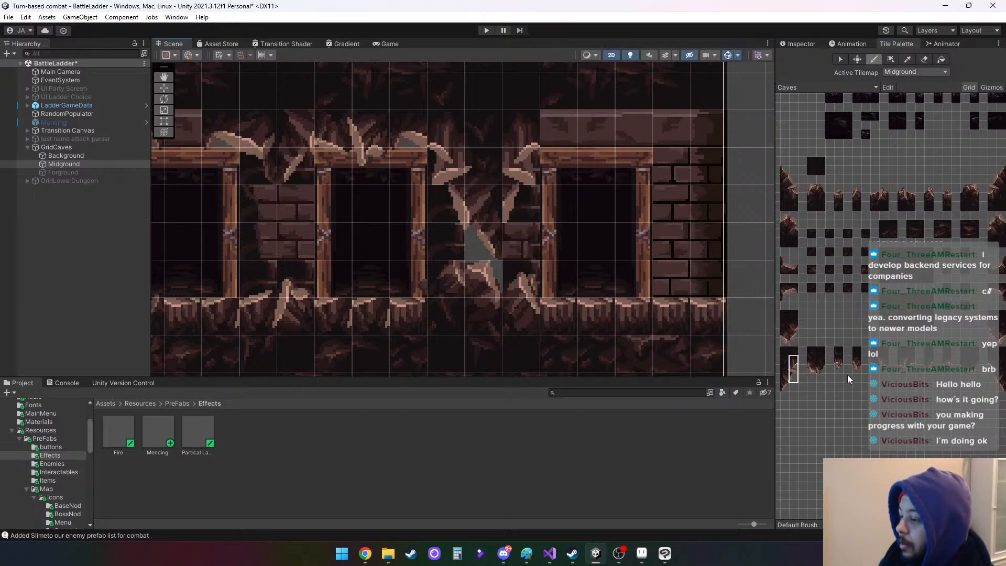
pyautogui.moveTo(905, 387); pyautogui.dragTo(861, 390, button='middle')
pyautogui.scroll(-2, 377, 264)
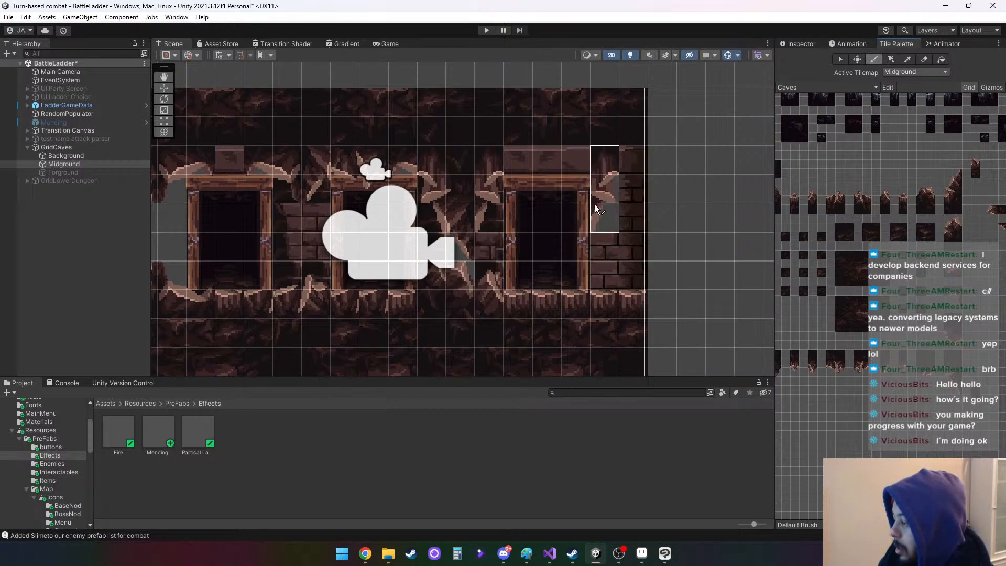
# Replace the brick band above the third doorway with curved rock corner tiles that form an arched opening
pyautogui.click(835, 368)
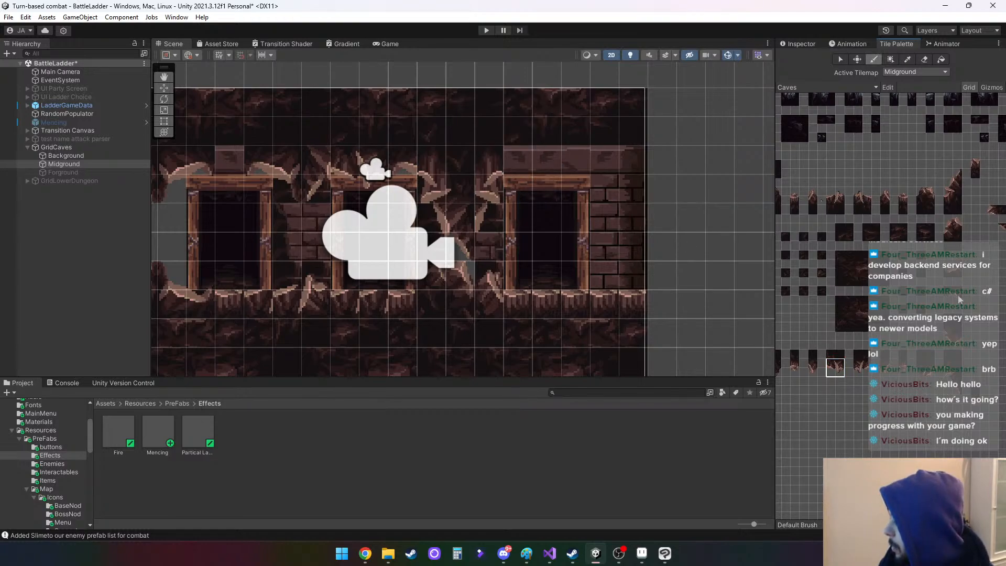
pyautogui.moveTo(835, 306); pyautogui.dragTo(943, 315, button='middle')
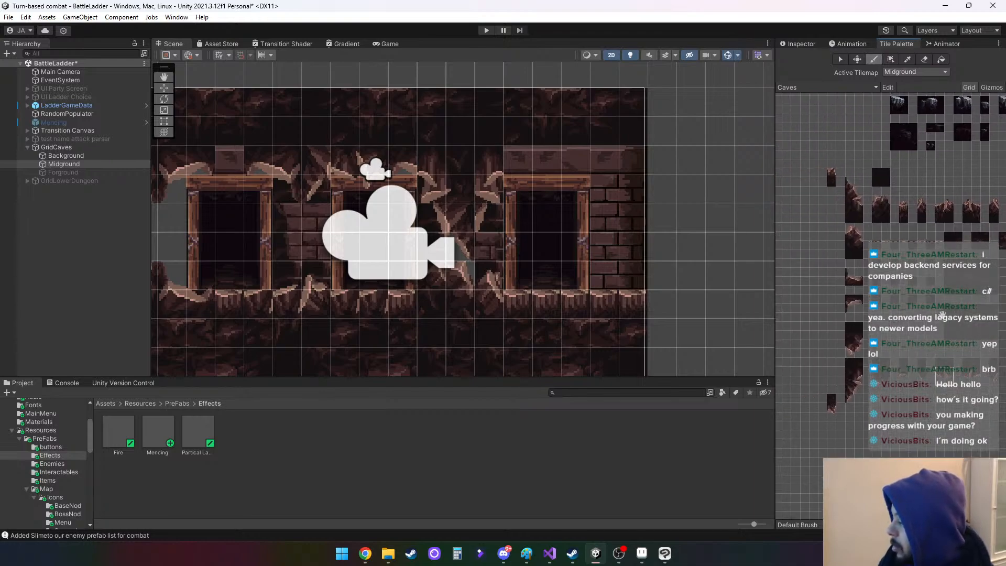
pyautogui.press('i')
pyautogui.click(849, 309)
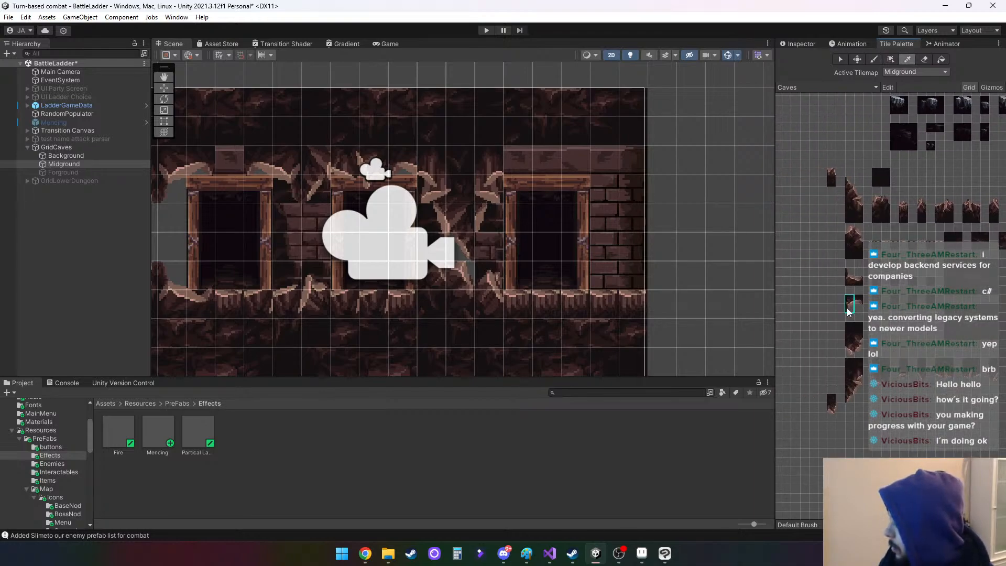
pyautogui.click(523, 158)
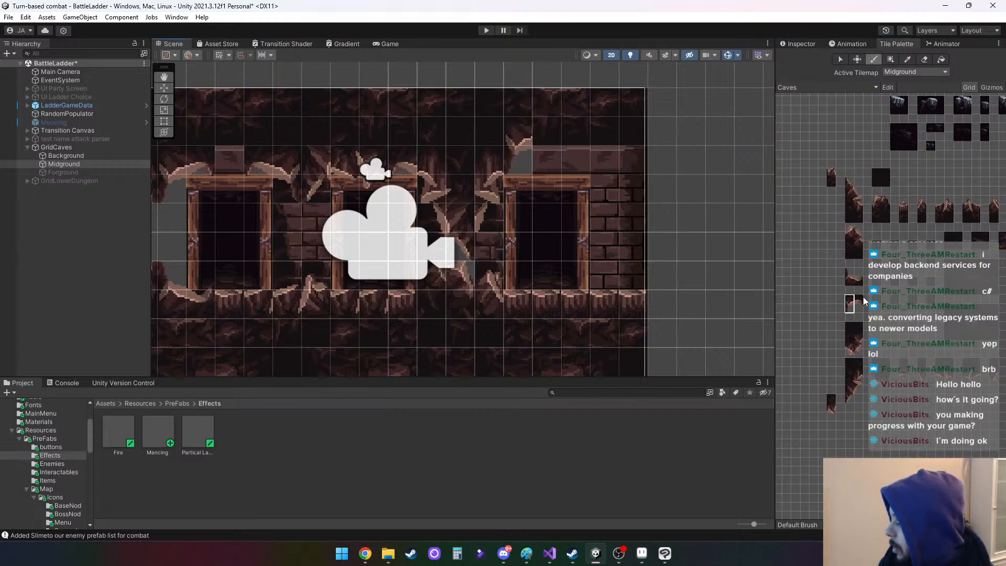
pyautogui.moveTo(981, 292); pyautogui.dragTo(858, 303, button='middle')
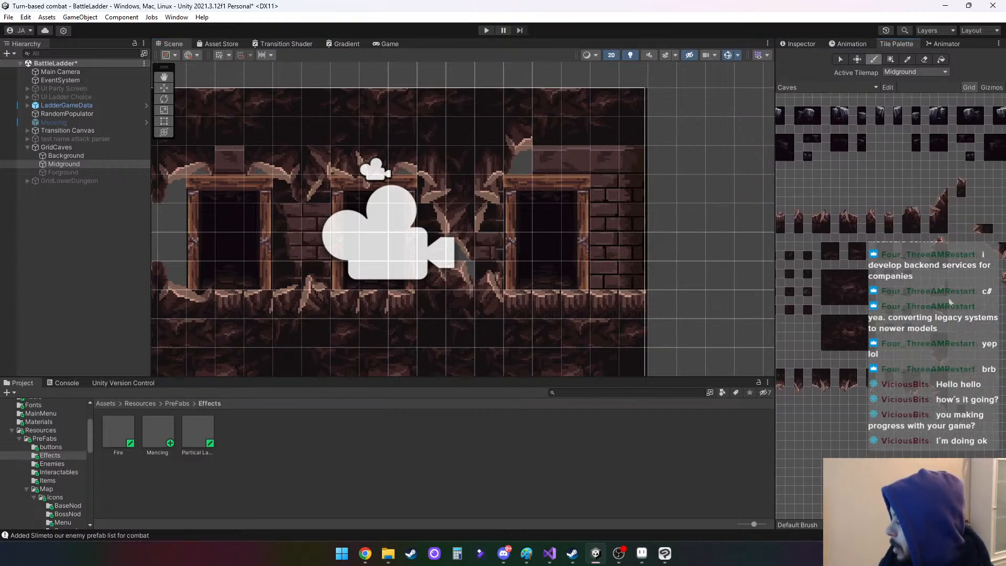
pyautogui.click(939, 311)
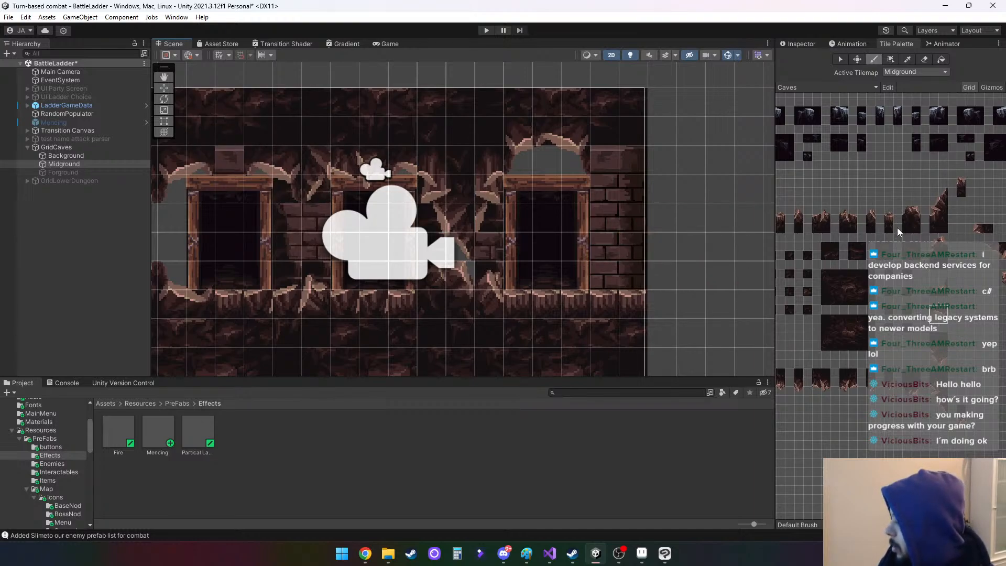
# Paint a narrow hanging rock tile over the remaining brick above the first doorway
pyautogui.moveTo(891, 387); pyautogui.dragTo(889, 364)
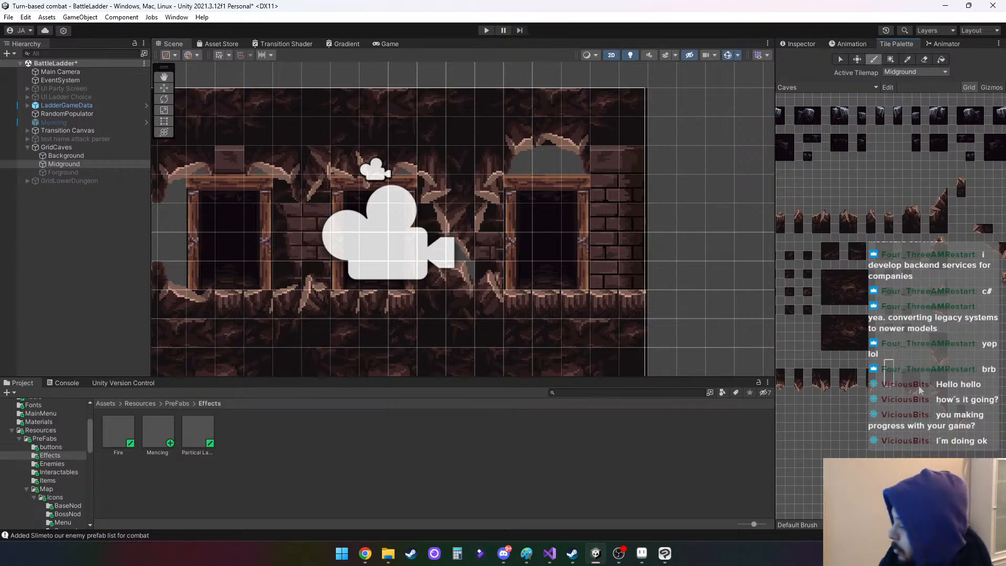
pyautogui.moveTo(891, 375); pyautogui.dragTo(891, 392)
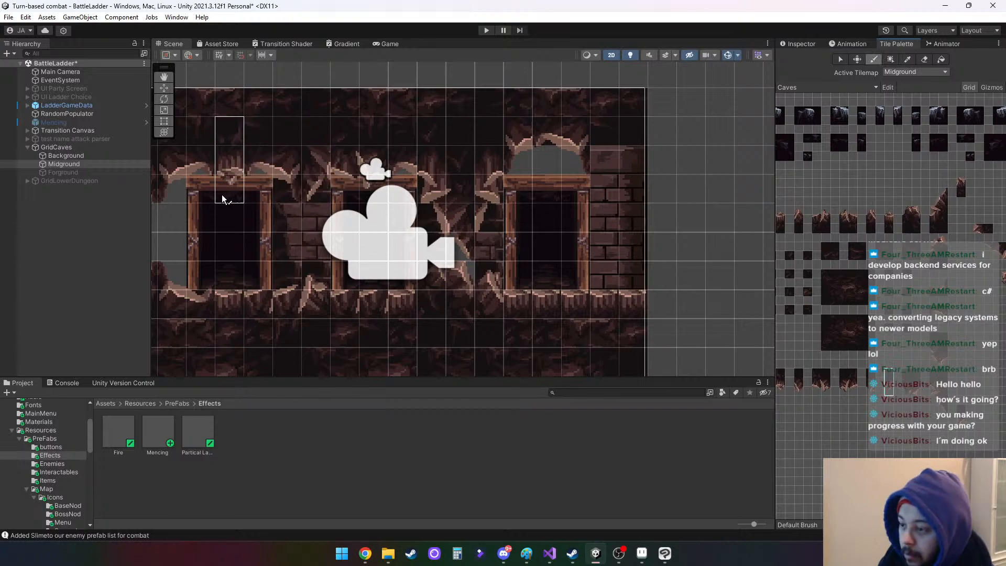
pyautogui.moveTo(496, 314)
pyautogui.mouseDown(button='middle')
pyautogui.moveTo(619, 294)
pyautogui.moveTo(530, 283)
pyautogui.mouseUp(button='middle')
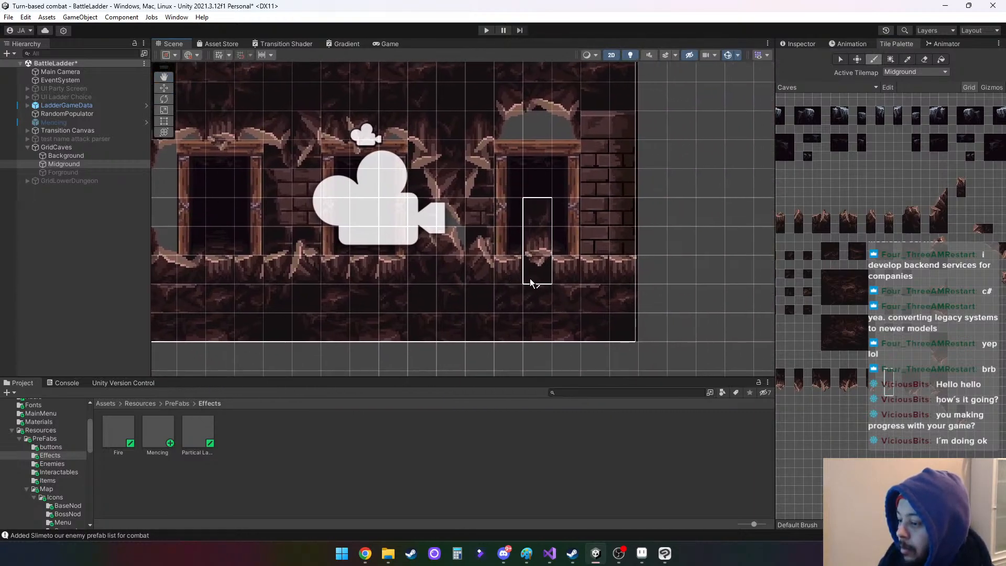
pyautogui.moveTo(601, 270); pyautogui.dragTo(545, 278, button='middle')
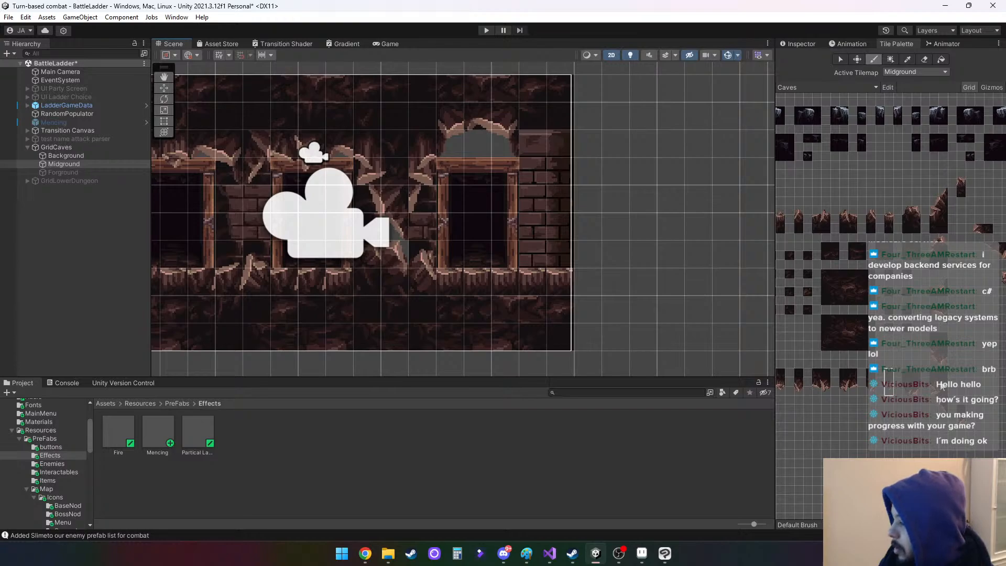
# Replace the bricks right of the third doorway with a large hanging rock tile above and a tall sloping rock tile on the floor
pyautogui.click(936, 350)
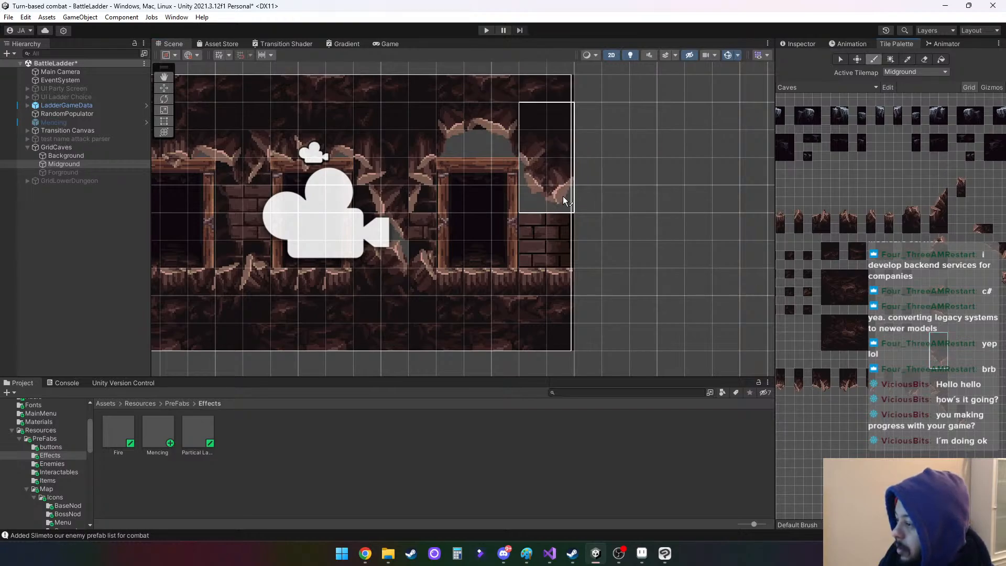
pyautogui.click(563, 199)
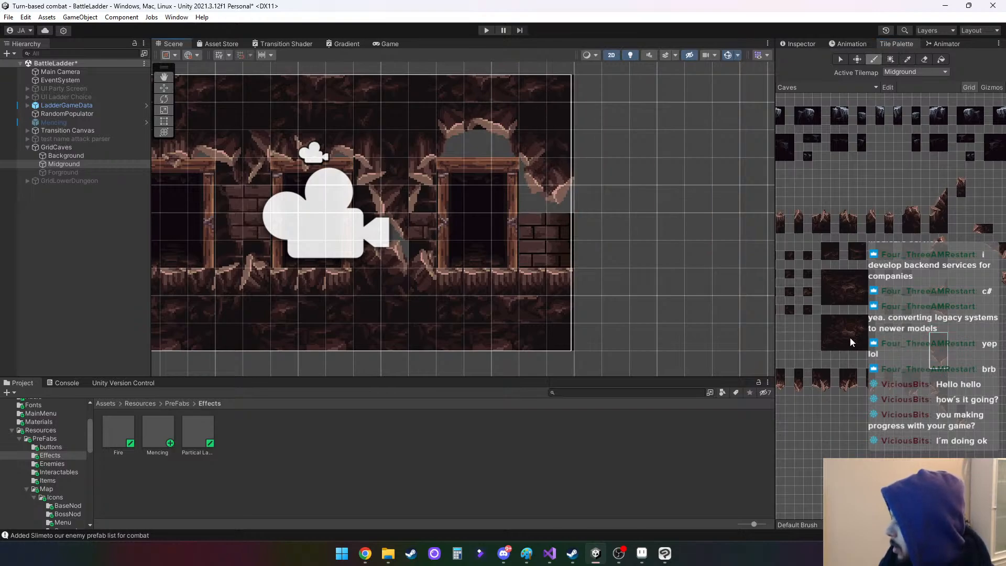
pyautogui.moveTo(850, 338); pyautogui.dragTo(950, 344, button='middle')
pyautogui.moveTo(929, 292); pyautogui.dragTo(837, 256, button='middle')
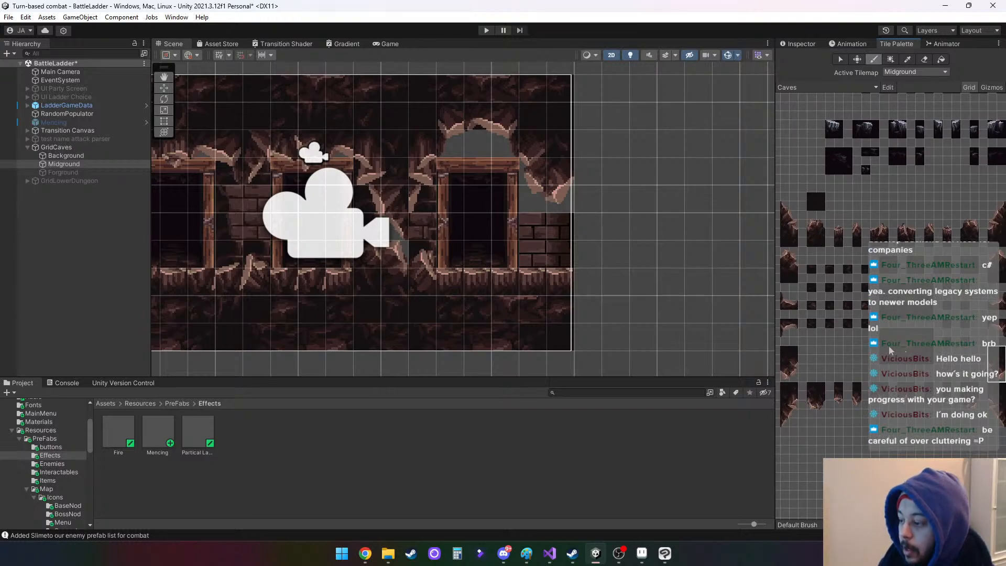
pyautogui.moveTo(933, 329); pyautogui.dragTo(822, 307, button='middle')
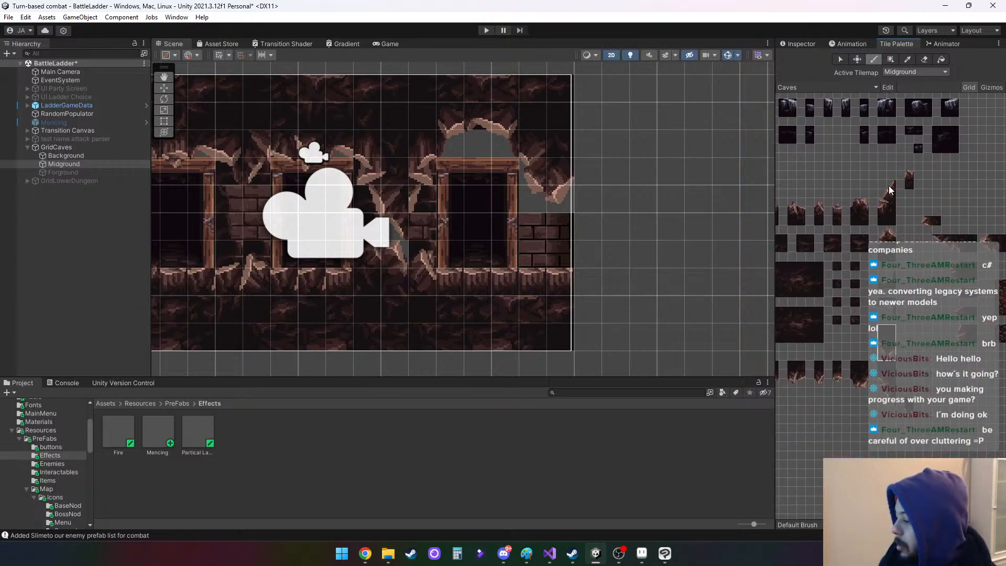
pyautogui.moveTo(883, 181); pyautogui.dragTo(889, 216)
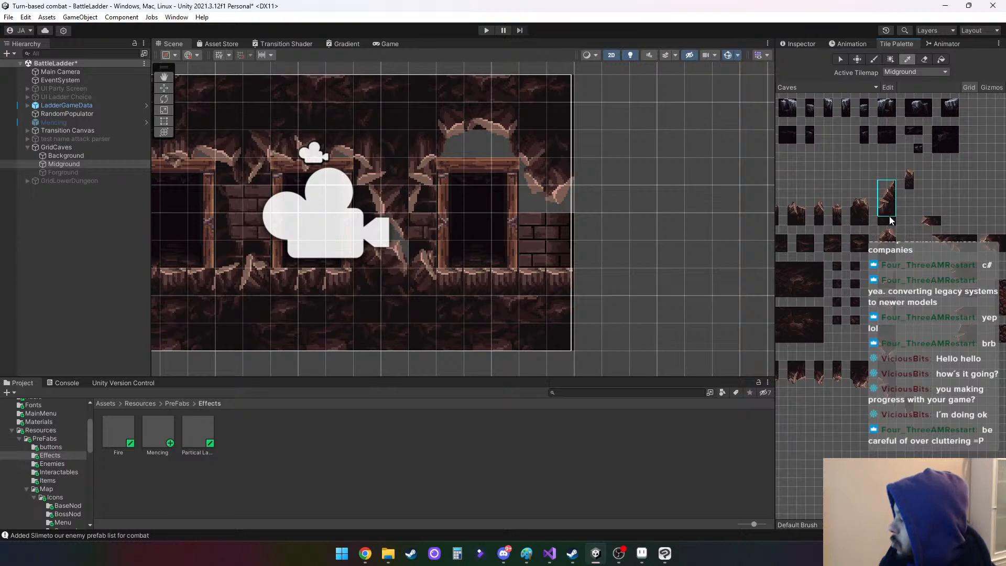
pyautogui.click(549, 316)
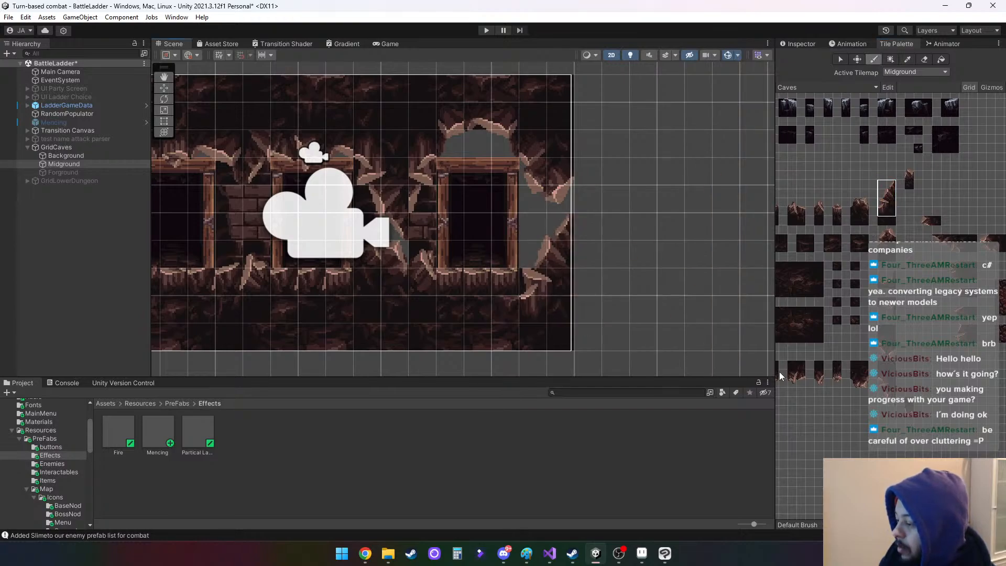
# Compare the GridCaves layers by temporarily enabling the Forground tilemap and toggling the Background tilemap off and on
pyautogui.click(800, 44)
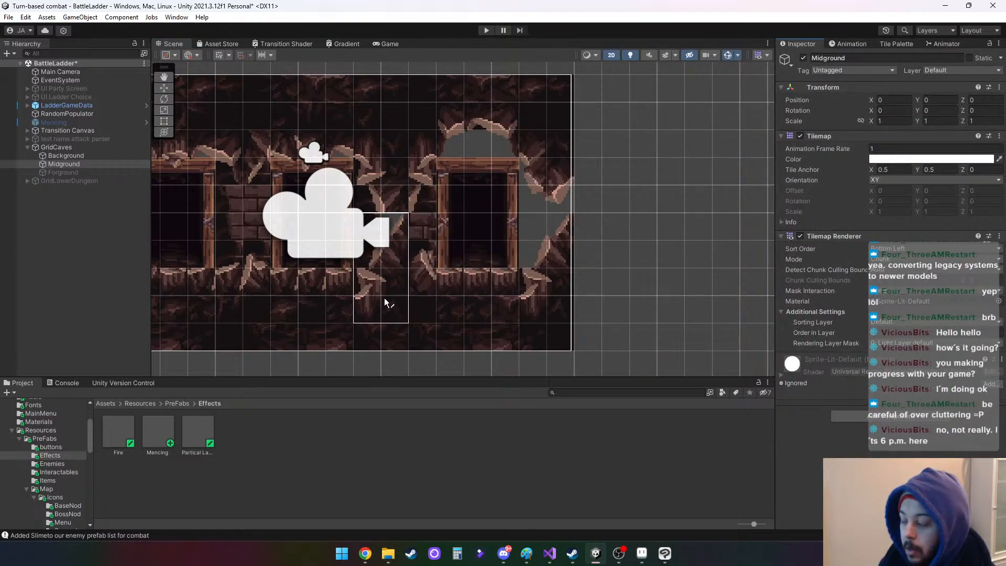
pyautogui.press('f')
pyautogui.click(80, 172)
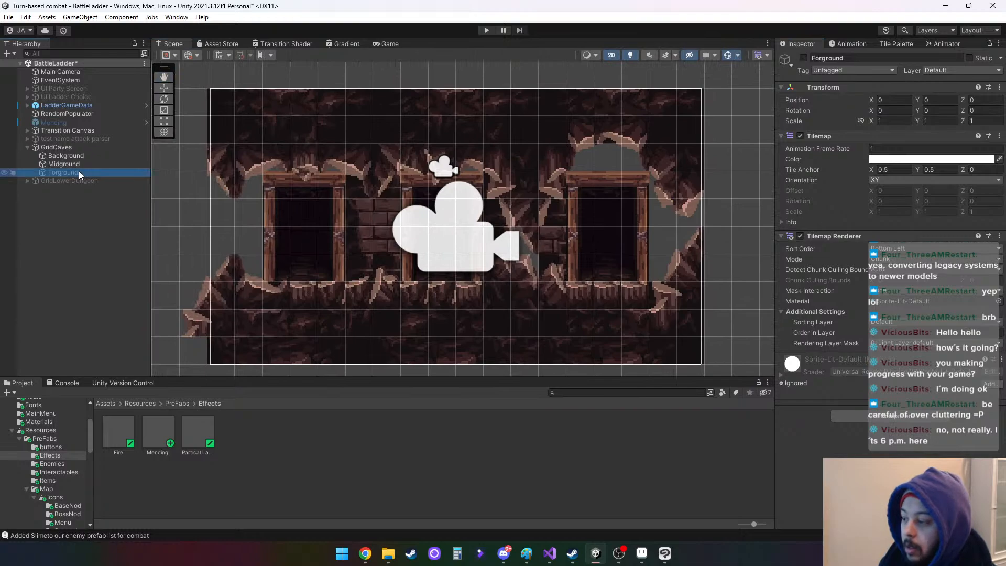
pyautogui.click(803, 58)
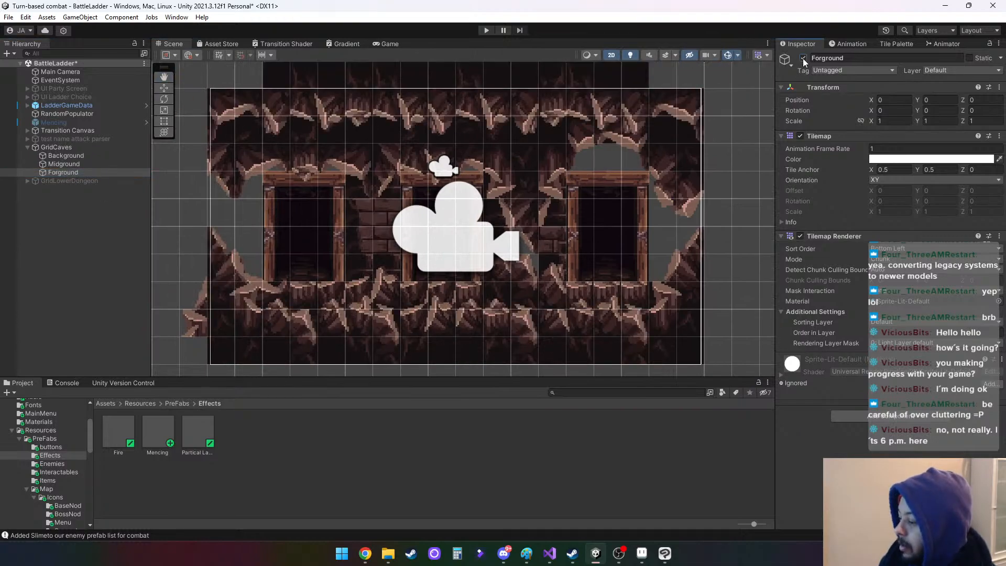
pyautogui.click(66, 156)
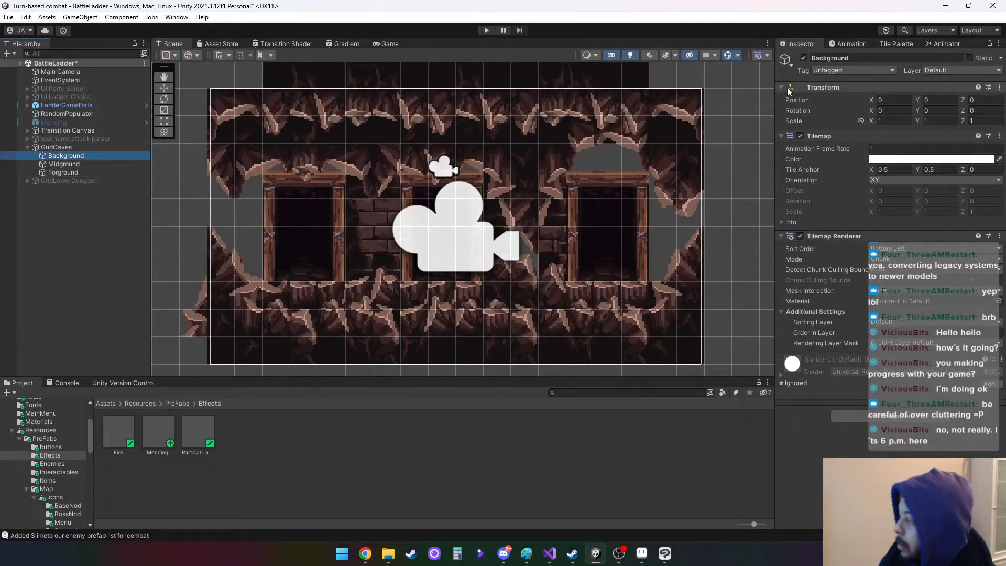
pyautogui.click(803, 58)
pyautogui.click(804, 58)
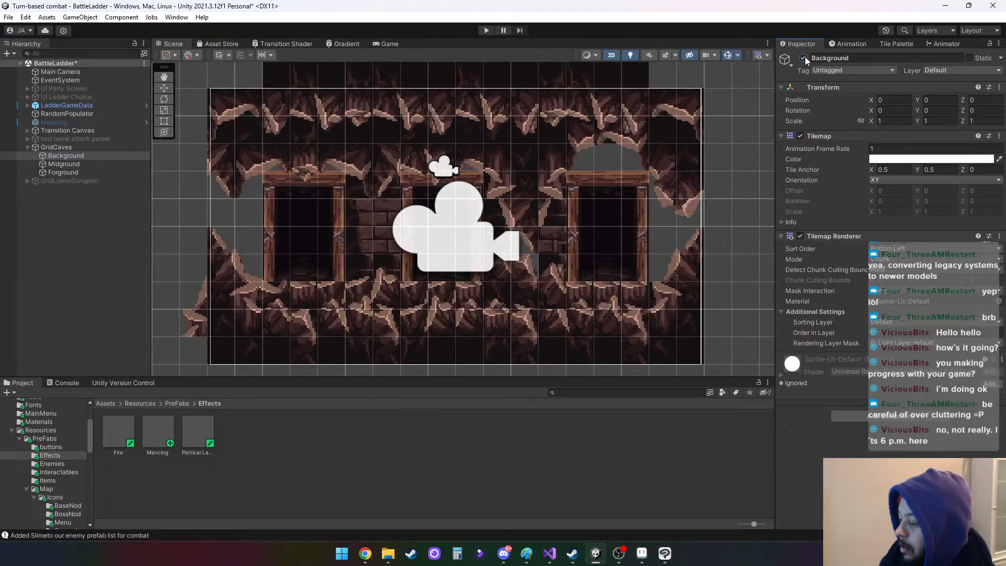
pyautogui.click(804, 58)
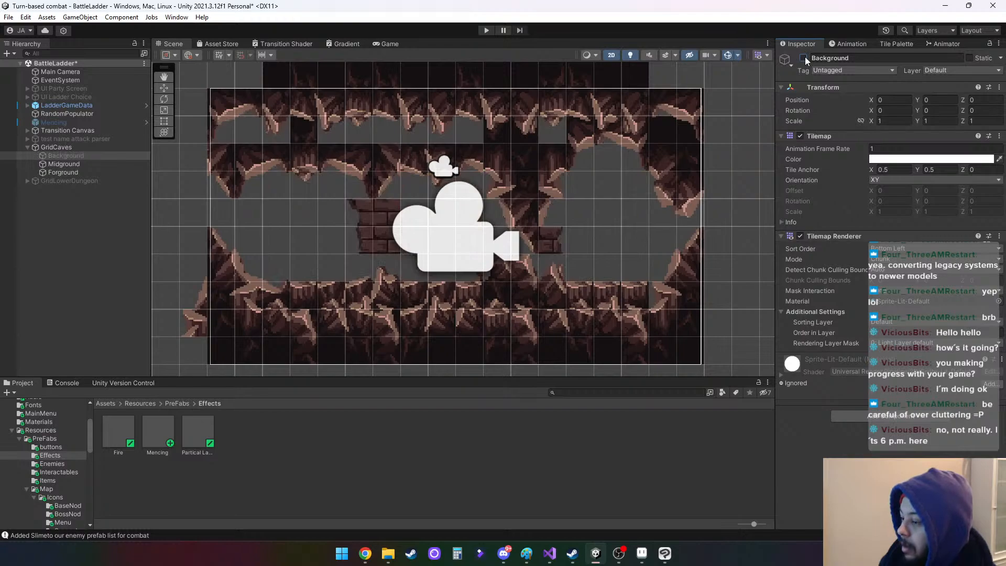
pyautogui.click(804, 58)
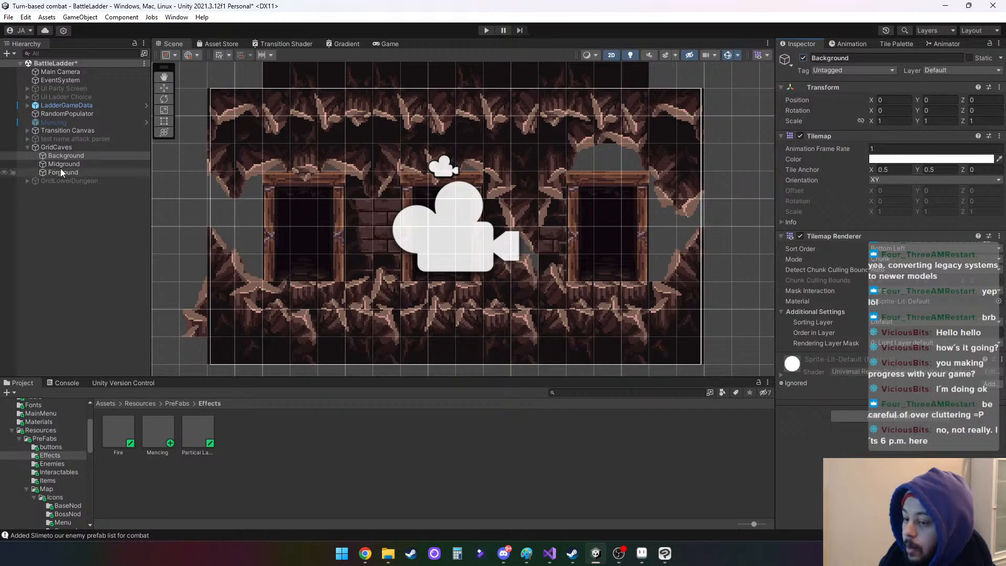
pyautogui.click(74, 171)
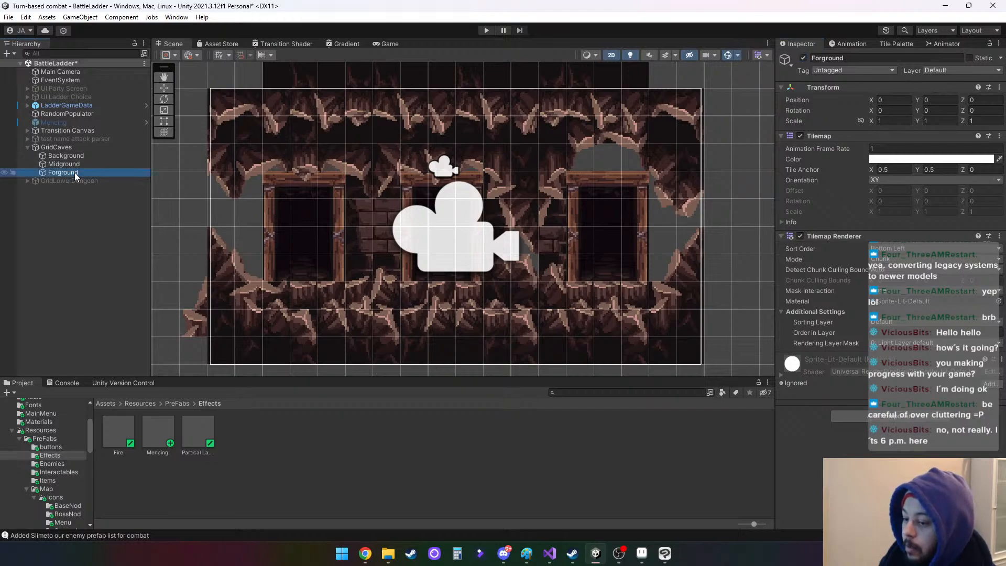
pyautogui.click(804, 57)
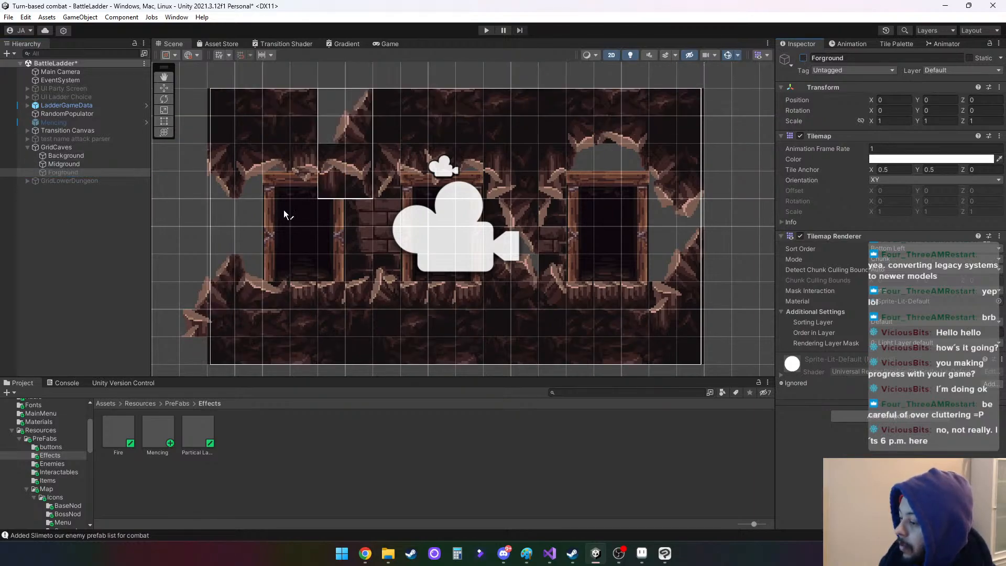
# Try to paint crossed-beam wooden panel tiles on the Midground tilemap, stacked on the wall between the second and third doorways
pyautogui.click(80, 162)
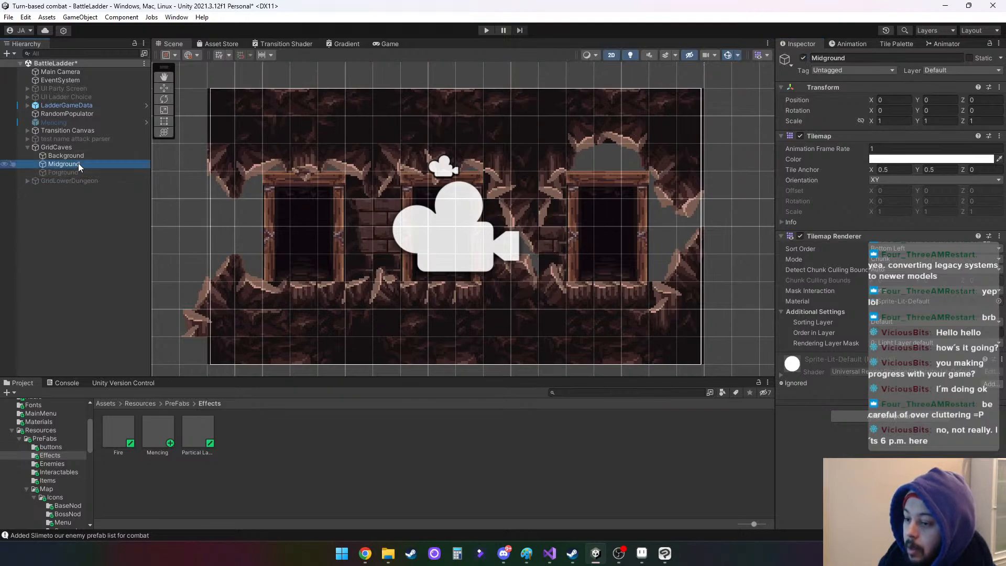
pyautogui.click(897, 43)
pyautogui.moveTo(945, 216); pyautogui.dragTo(818, 247, button='middle')
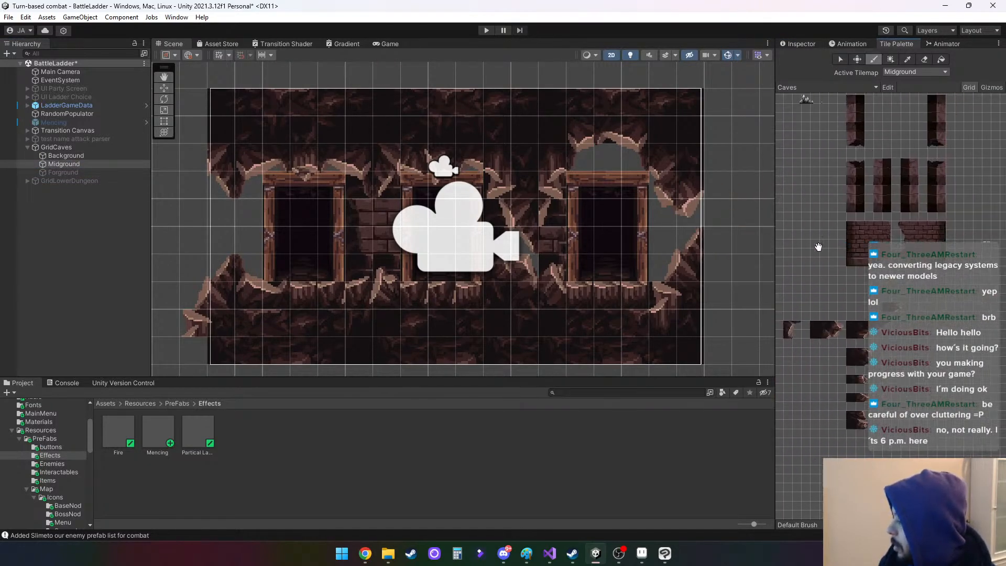
pyautogui.moveTo(930, 249); pyautogui.dragTo(896, 257, button='middle')
pyautogui.moveTo(913, 170); pyautogui.dragTo(923, 306, button='middle')
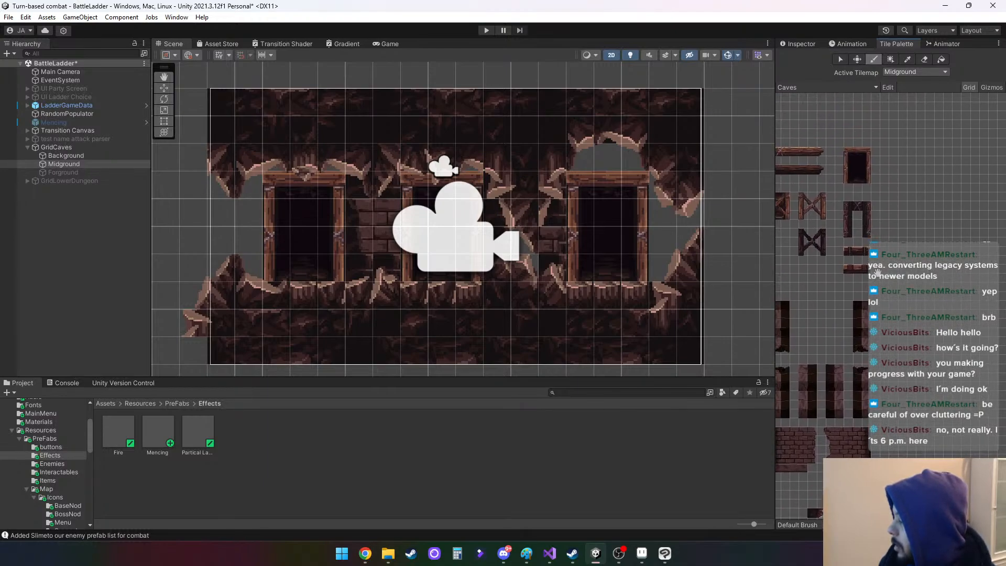
pyautogui.moveTo(879, 272); pyautogui.dragTo(892, 279, button='middle')
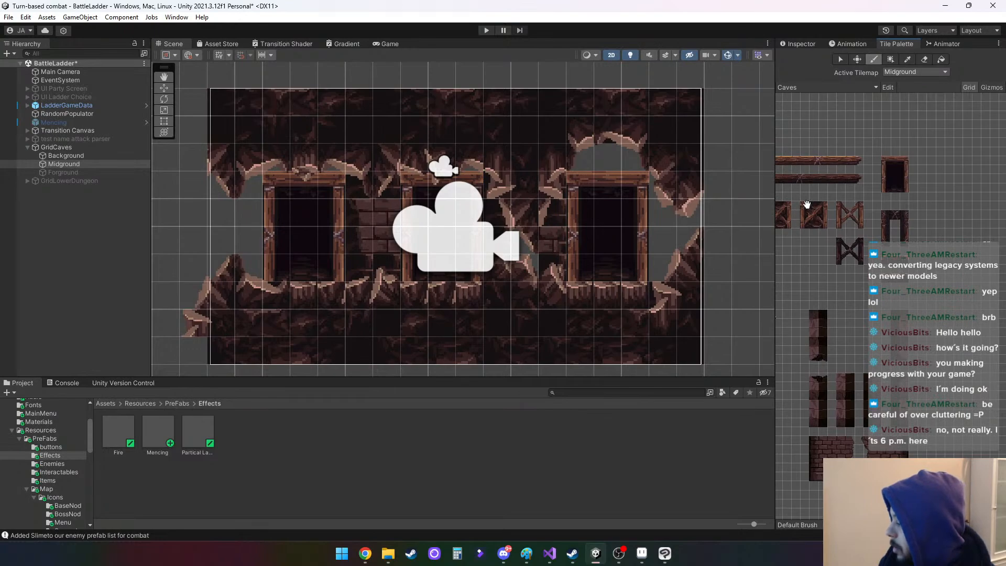
pyautogui.scroll(4, 825, 210)
pyautogui.moveTo(820, 205); pyautogui.dragTo(860, 243)
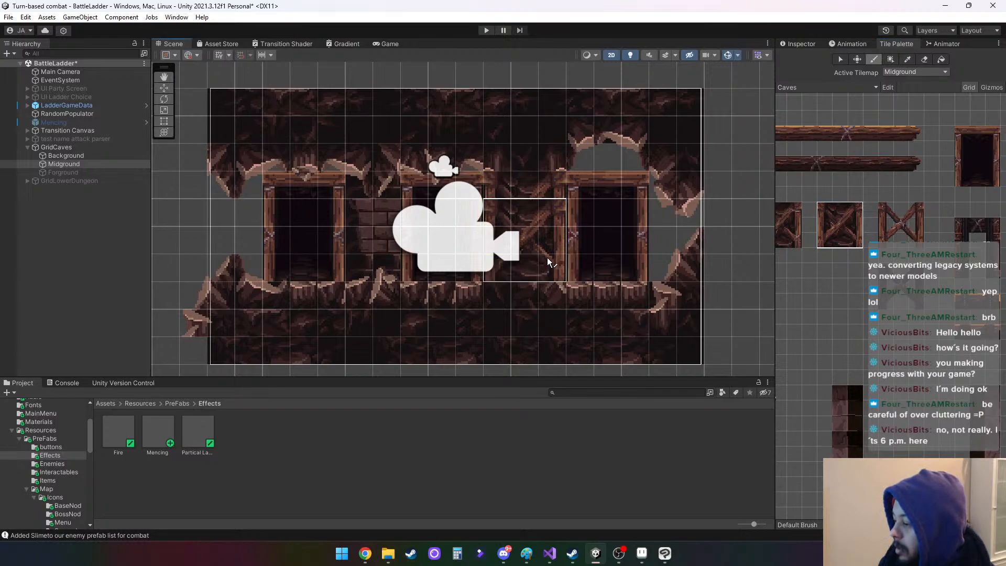
pyautogui.click(548, 258)
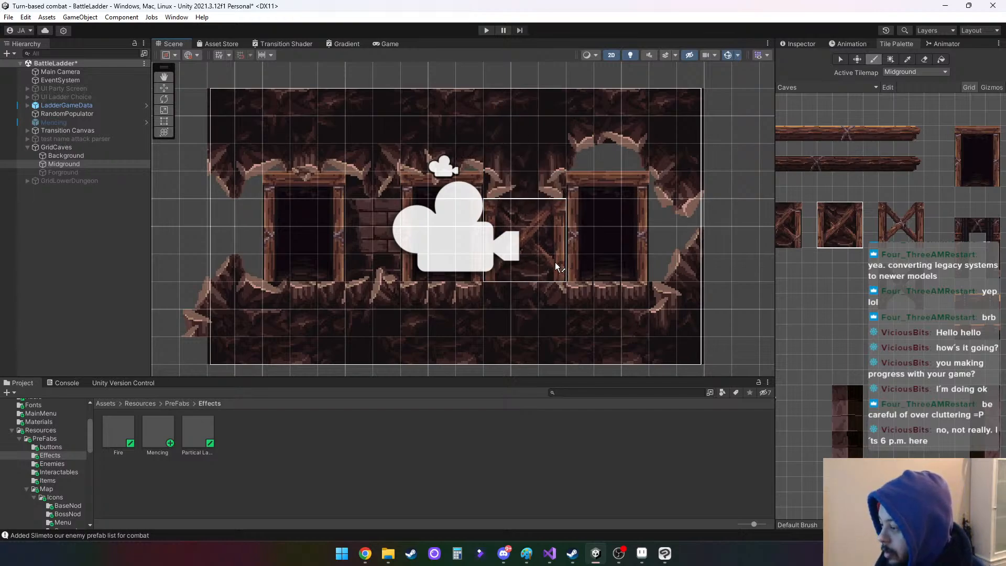
pyautogui.click(555, 262)
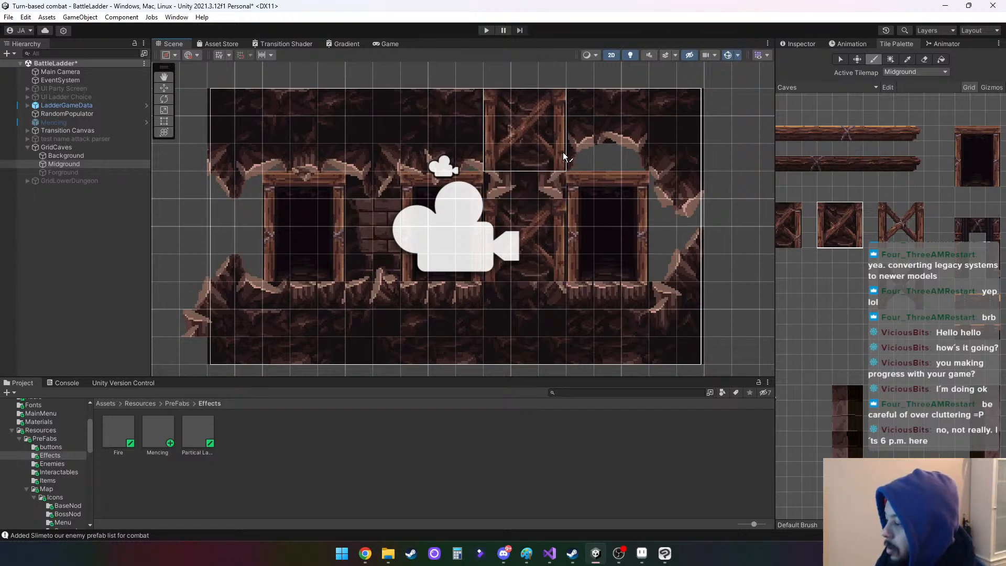
pyautogui.click(558, 173)
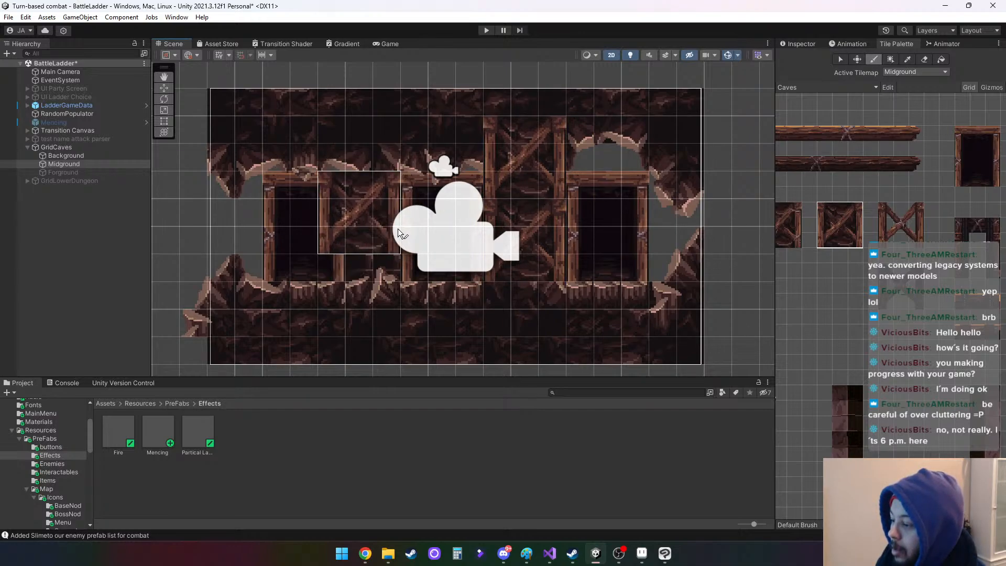
pyautogui.moveTo(828, 316); pyautogui.dragTo(897, 317, button='middle')
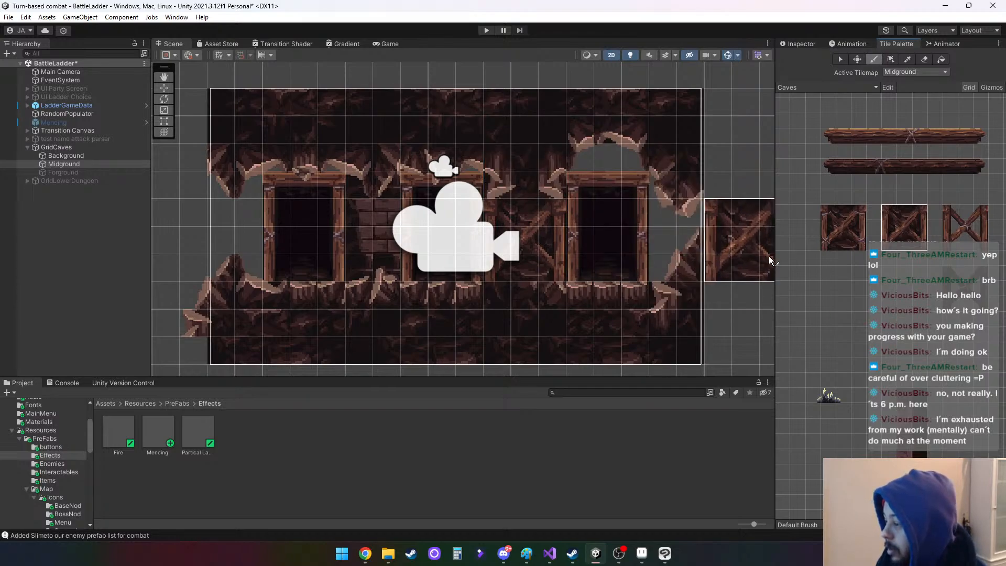
pyautogui.moveTo(922, 288); pyautogui.dragTo(795, 288, button='middle')
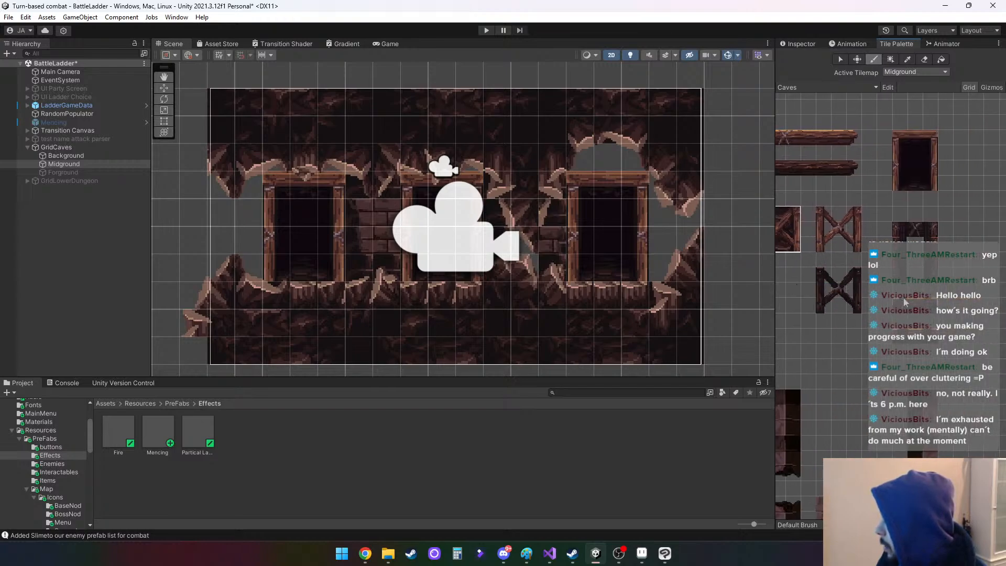
pyautogui.moveTo(902, 306); pyautogui.dragTo(935, 307)
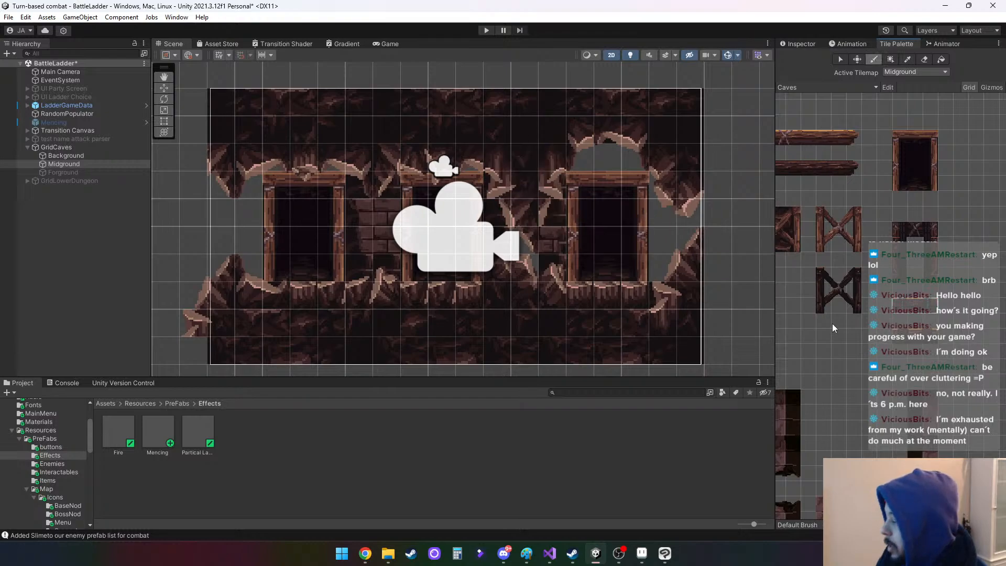
pyautogui.moveTo(846, 209); pyautogui.dragTo(929, 261, button='middle')
pyautogui.click(811, 197)
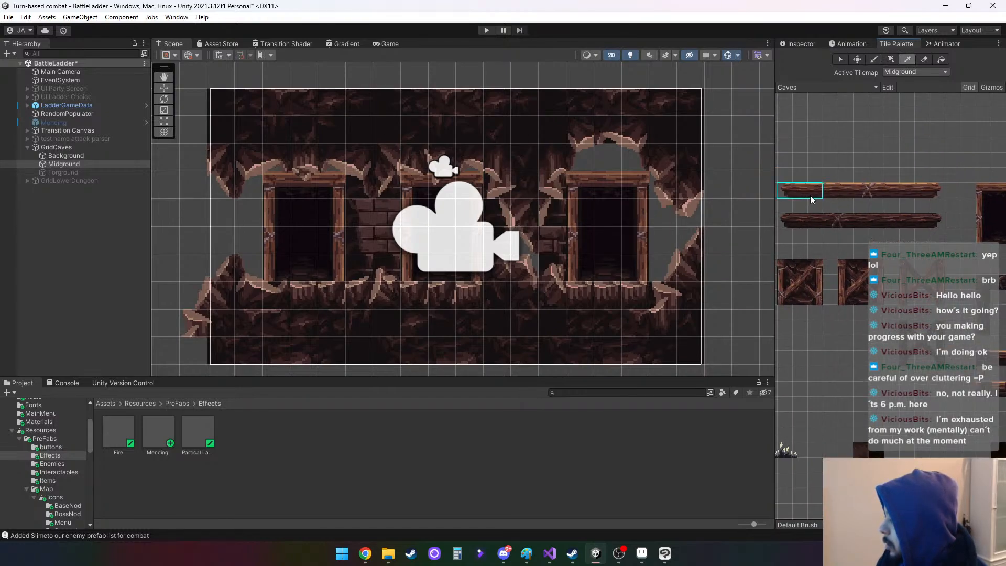
pyautogui.moveTo(829, 195); pyautogui.dragTo(833, 195)
pyautogui.click(825, 192)
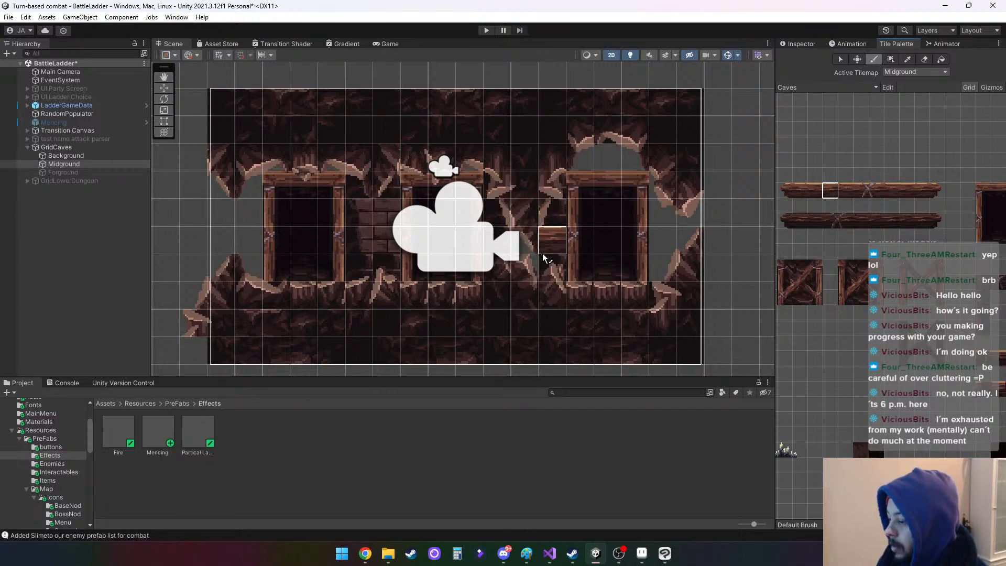
# Cover the bricks, gaps and jagged rocks on the walls between and beside the three doorways with plain dark rock tiles
pyautogui.moveTo(864, 420); pyautogui.dragTo(961, 317, button='middle')
pyautogui.scroll(-4, 853, 326)
pyautogui.moveTo(843, 320); pyautogui.dragTo(920, 306, button='middle')
pyautogui.moveTo(889, 425); pyautogui.dragTo(950, 278, button='middle')
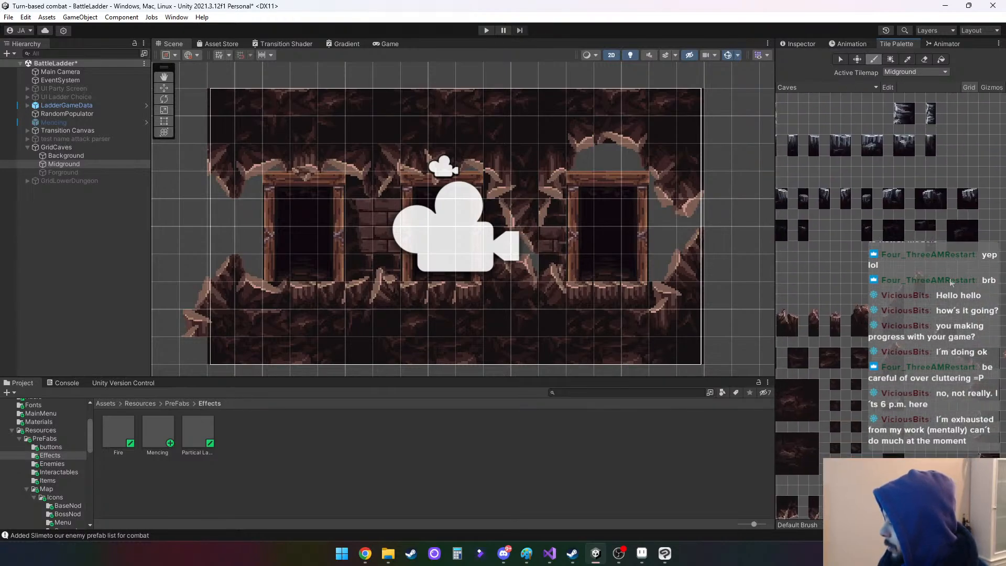
pyautogui.moveTo(846, 445); pyautogui.dragTo(879, 374, button='middle')
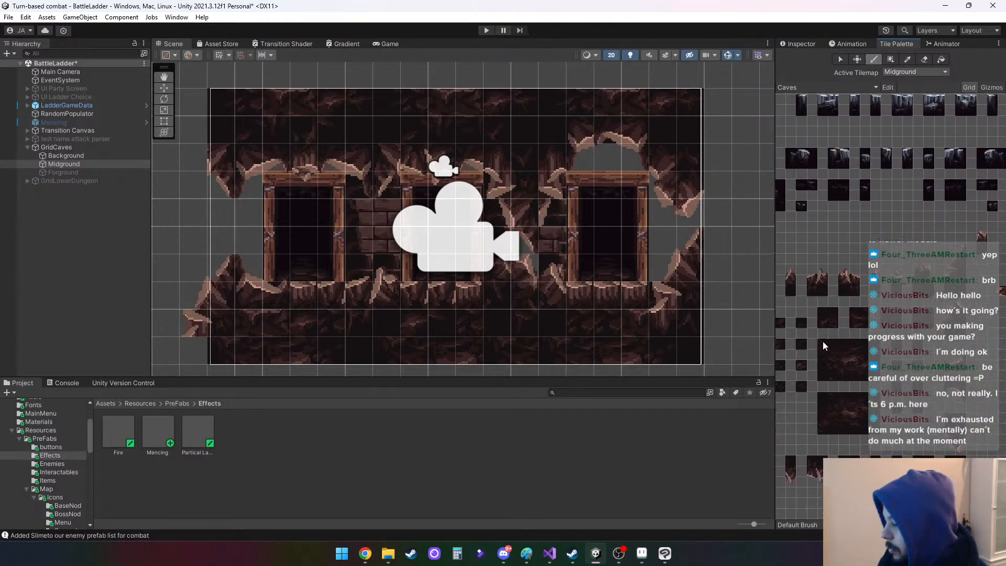
pyautogui.moveTo(821, 340); pyautogui.dragTo(822, 378)
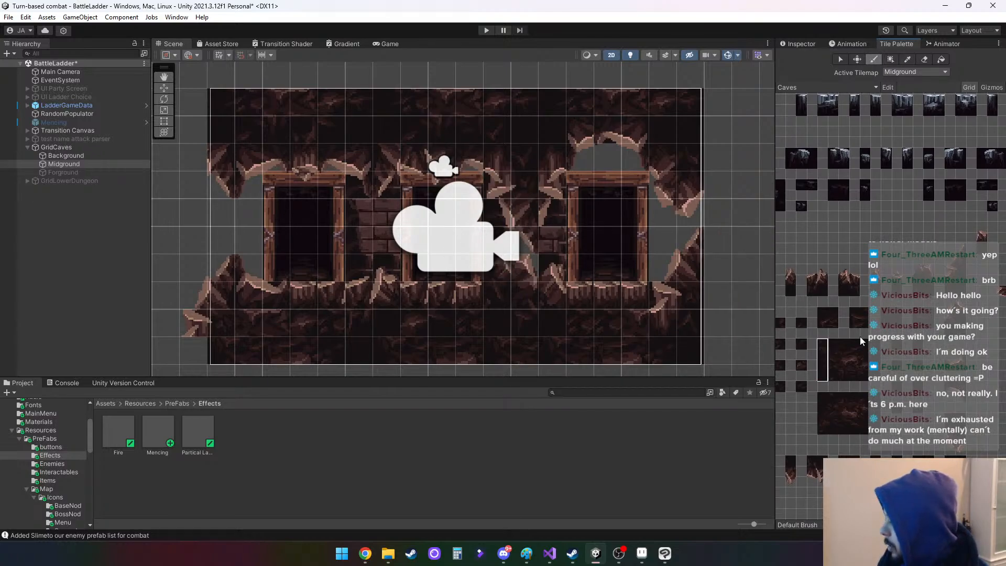
pyautogui.moveTo(822, 340); pyautogui.dragTo(840, 377)
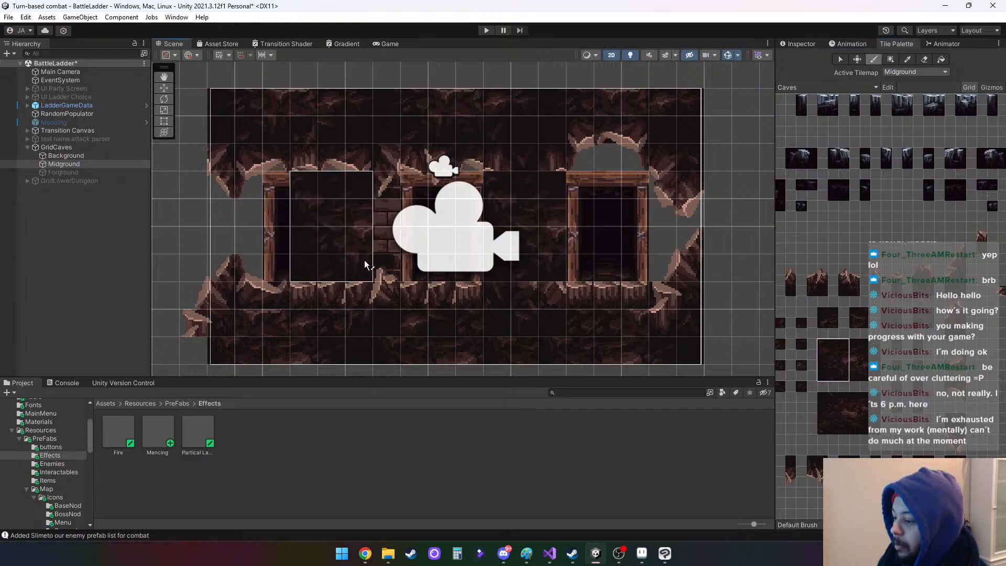
pyautogui.moveTo(857, 342); pyautogui.dragTo(864, 378)
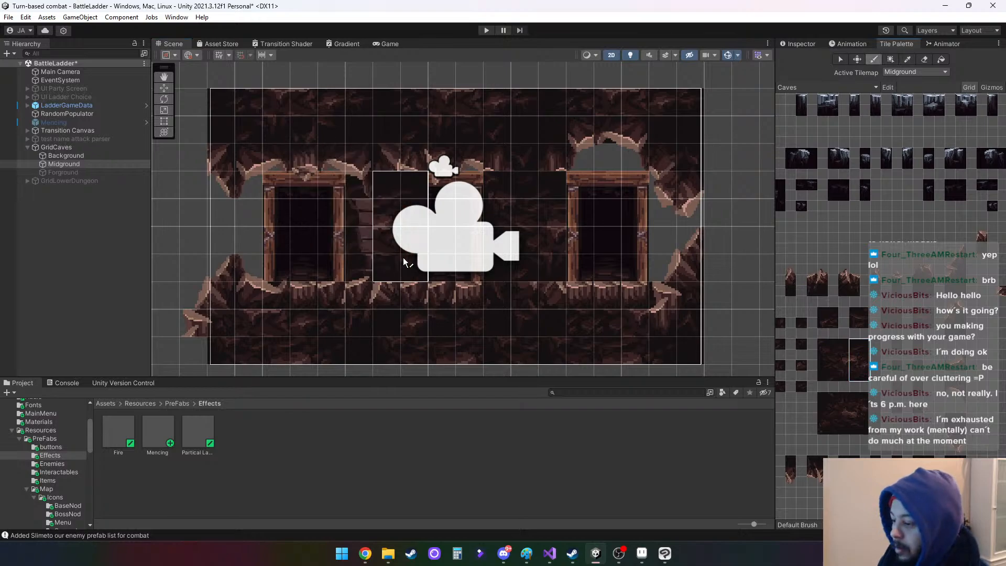
pyautogui.click(699, 272)
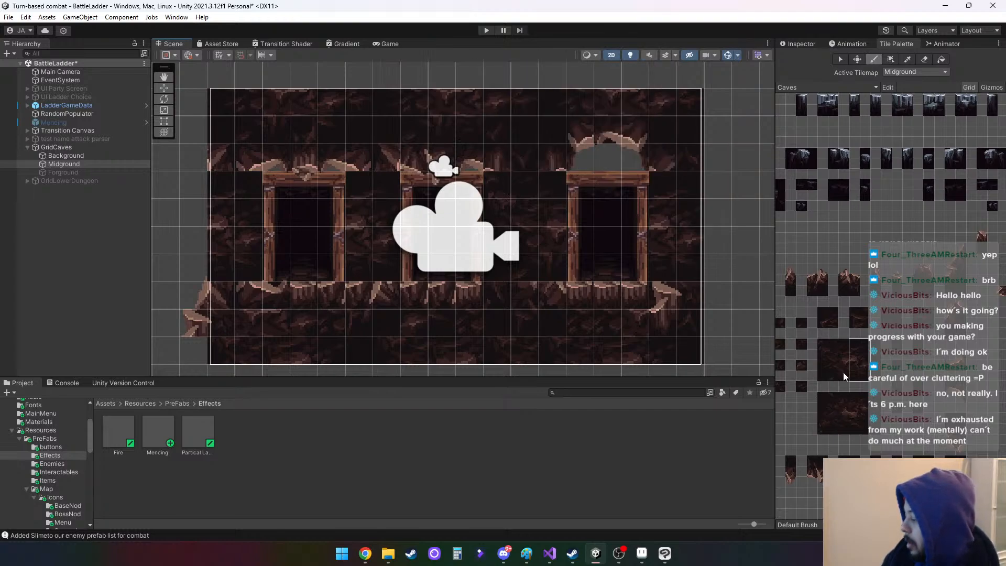
# Replace the jagged rock edges above the doorways and along the floor beneath them with plain dark rock tiles
pyautogui.moveTo(819, 344); pyautogui.dragTo(862, 350)
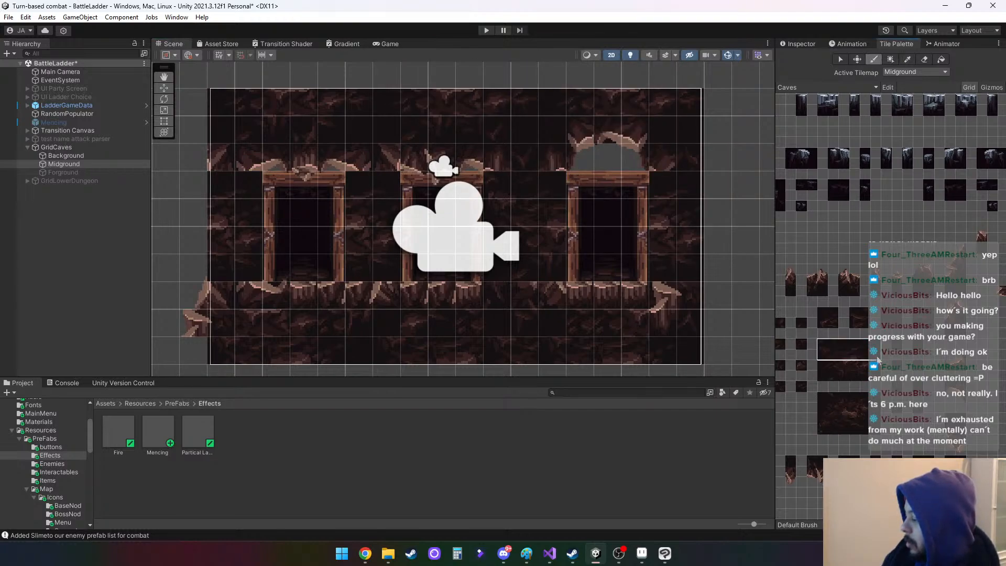
pyautogui.moveTo(353, 152)
pyautogui.mouseDown()
pyautogui.moveTo(624, 160)
pyautogui.moveTo(681, 153)
pyautogui.moveTo(683, 140)
pyautogui.mouseUp()
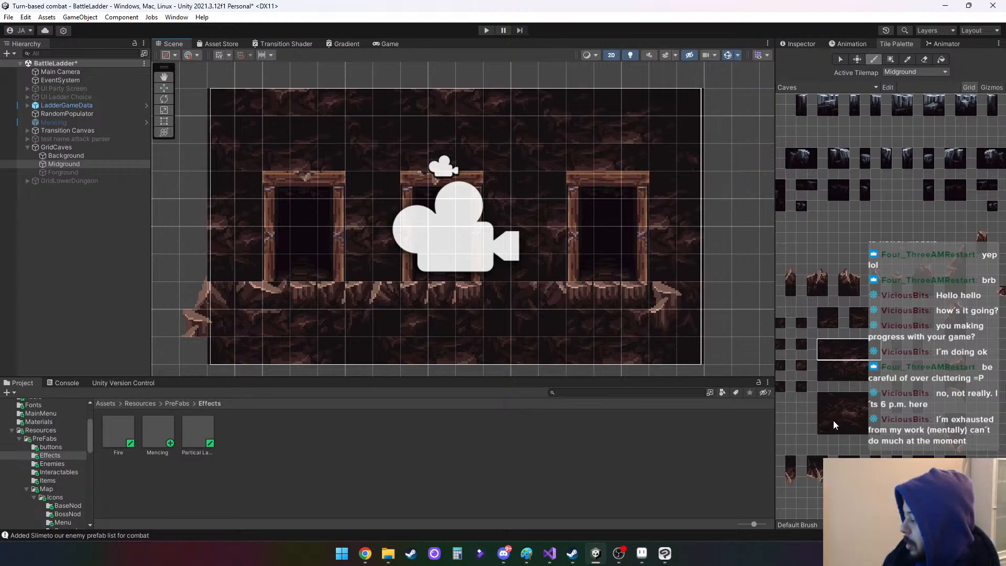
pyautogui.moveTo(821, 418); pyautogui.dragTo(877, 434)
pyautogui.click(353, 319)
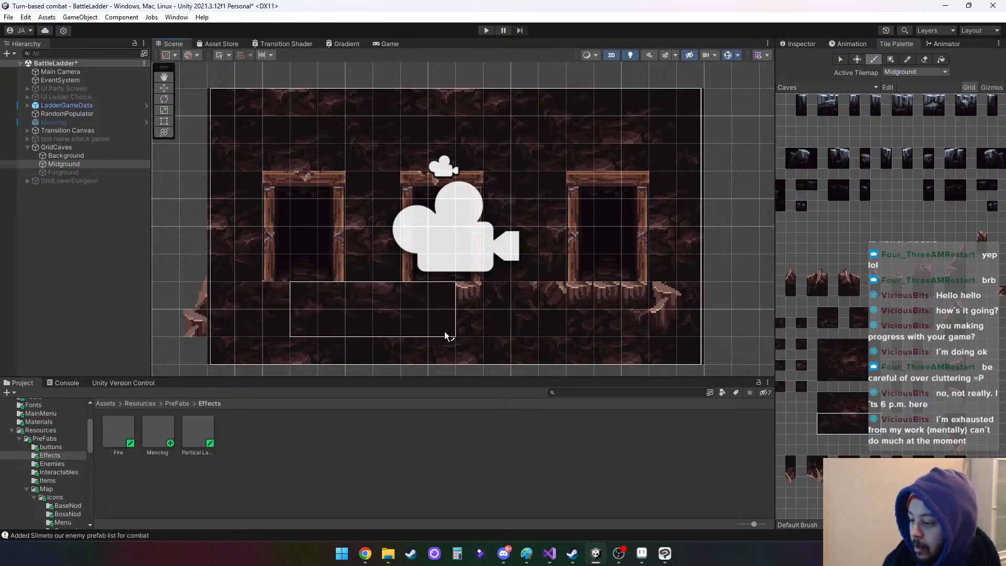
pyautogui.moveTo(473, 321)
pyautogui.mouseDown()
pyautogui.moveTo(669, 325)
pyautogui.moveTo(683, 350)
pyautogui.mouseUp()
# Paint the right end and middle section of a dark wooden beam on the Midground tilemap, directly below the third doorway
pyautogui.scroll(-5, 877, 177)
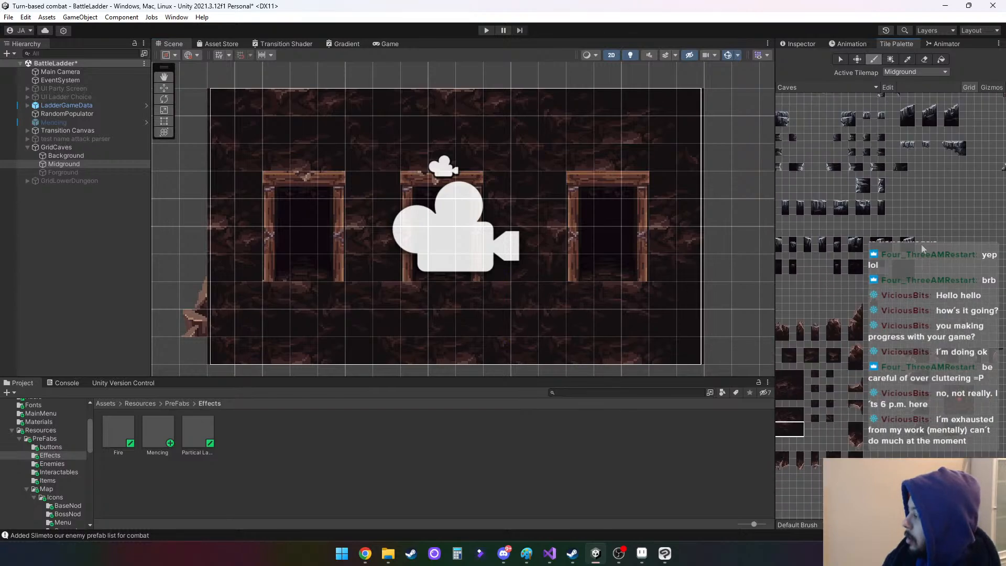
pyautogui.scroll(6, 916, 245)
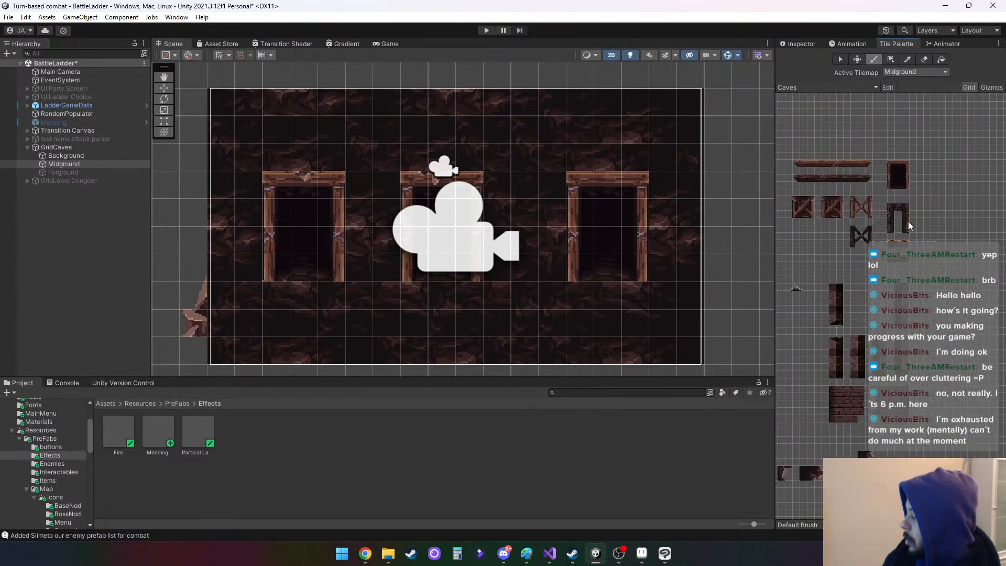
pyautogui.scroll(4, 844, 269)
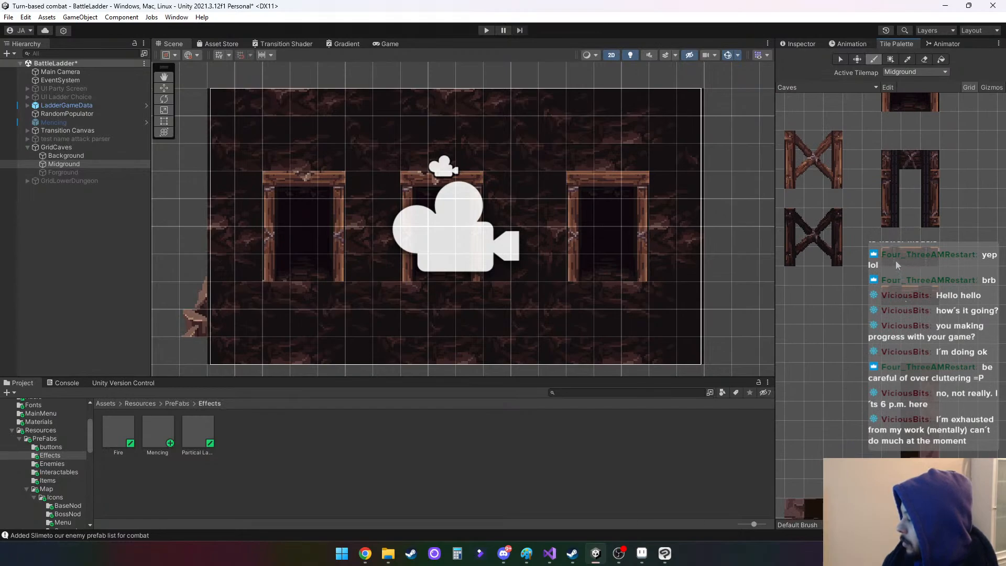
pyautogui.moveTo(865, 256); pyautogui.dragTo(882, 344, button='middle')
pyautogui.moveTo(865, 212); pyautogui.dragTo(897, 244, button='middle')
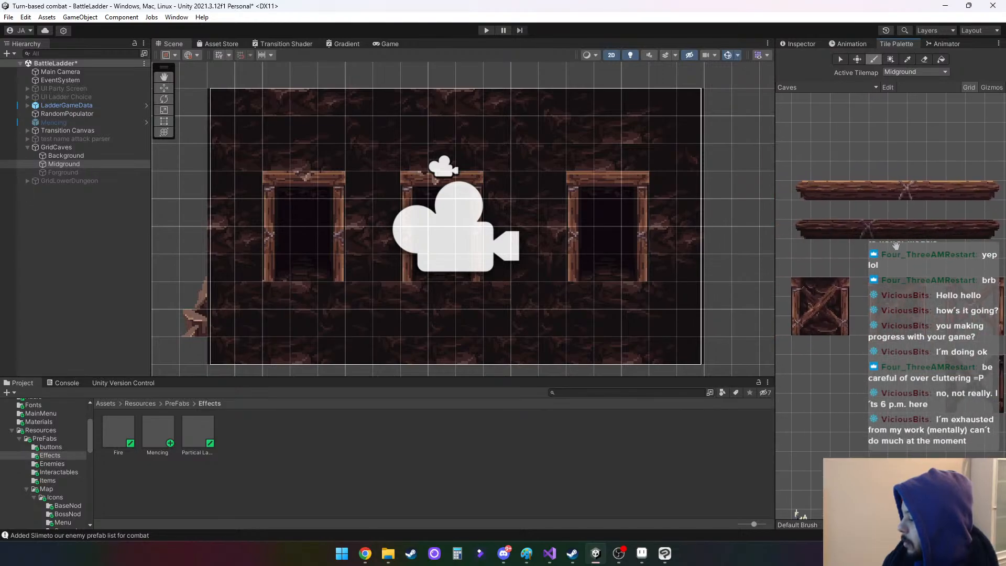
pyautogui.click(959, 226)
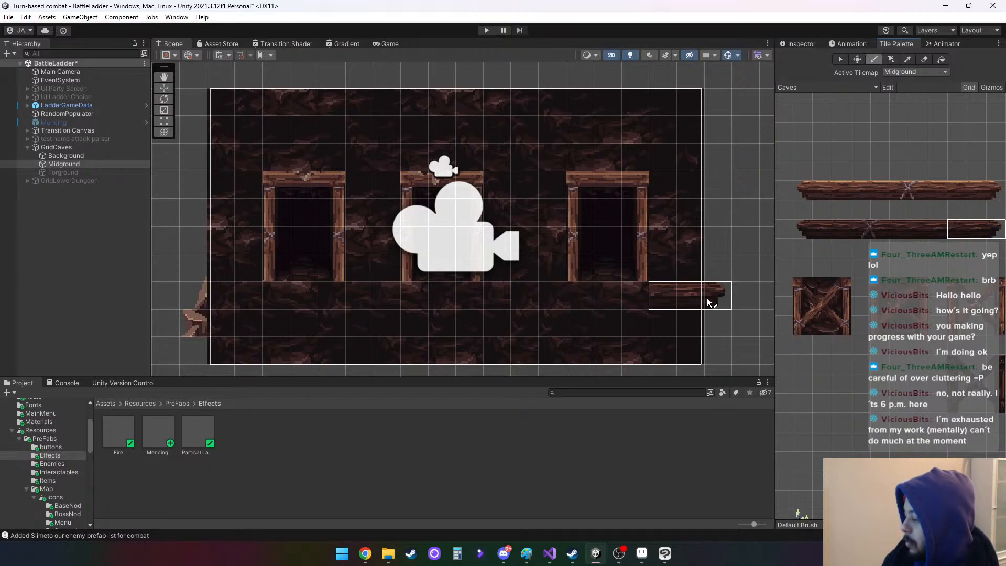
pyautogui.click(657, 302)
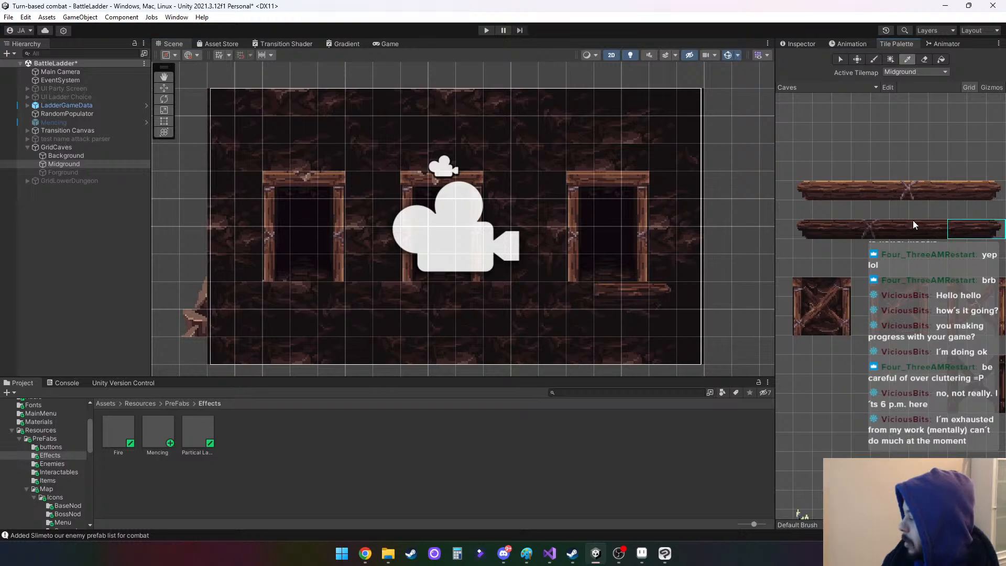
pyautogui.click(928, 229)
pyautogui.click(568, 295)
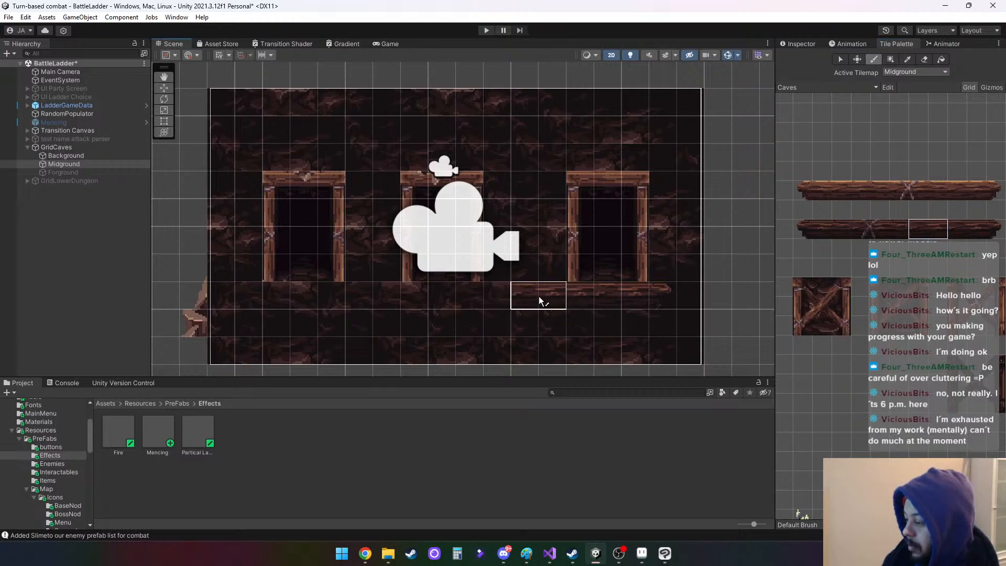
# Add a rope-tied beam section toward the second doorway and cap the left end of the beam below the third doorway
pyautogui.click(874, 229)
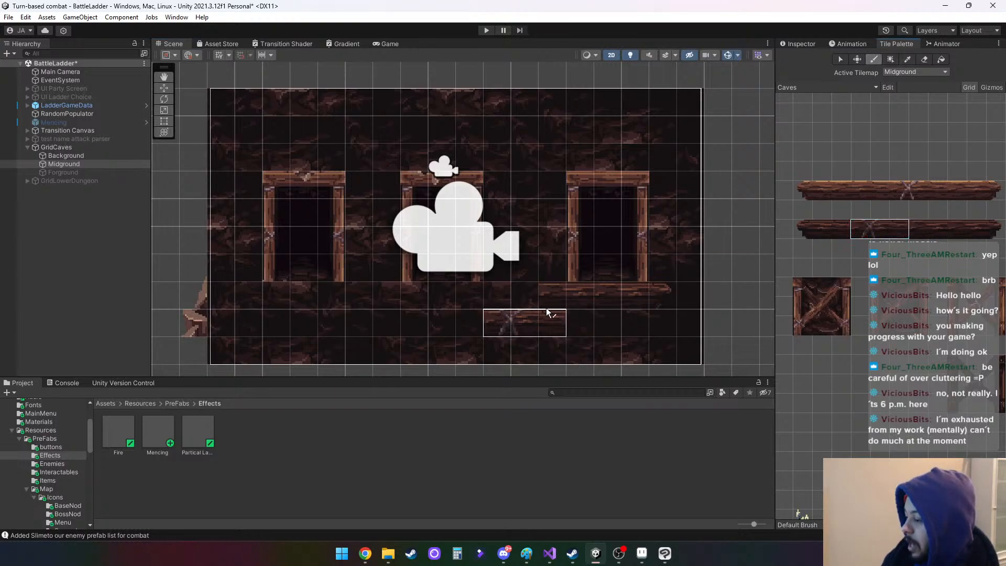
pyautogui.click(527, 287)
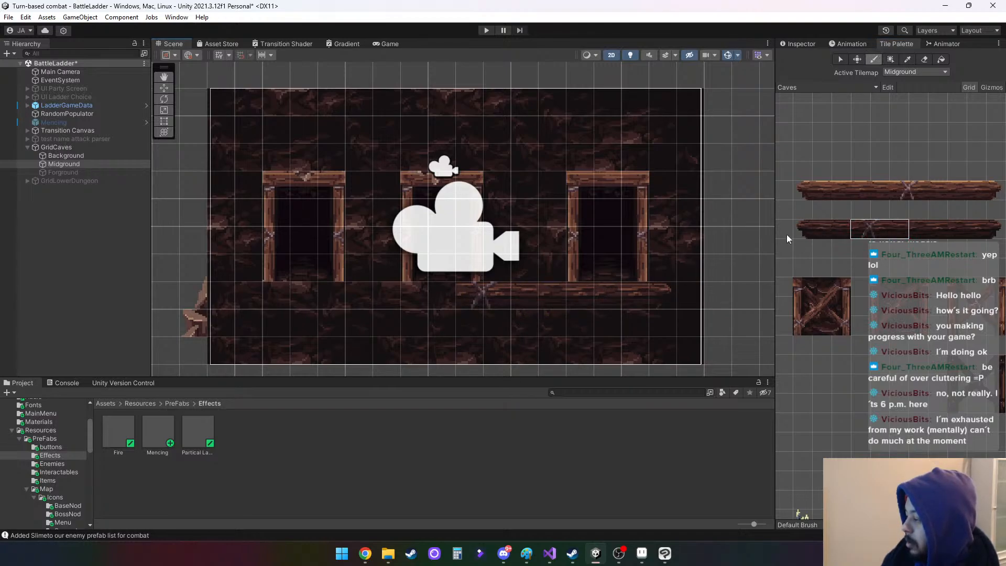
pyautogui.click(803, 228)
pyautogui.click(550, 292)
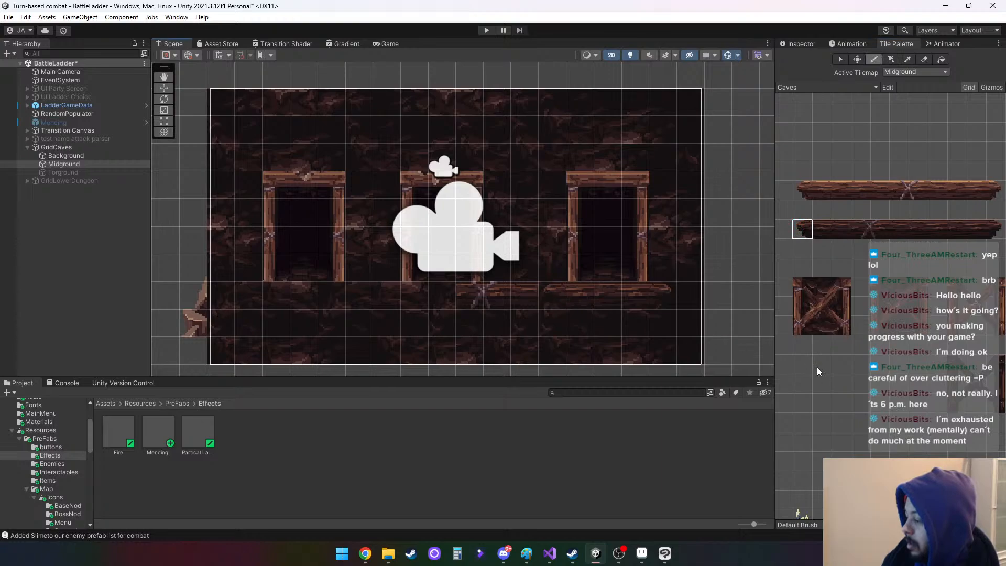
# Build a capped dark wooden beam below the second doorway, replacing the rope-tied section with plain beam tiles
pyautogui.click(995, 229)
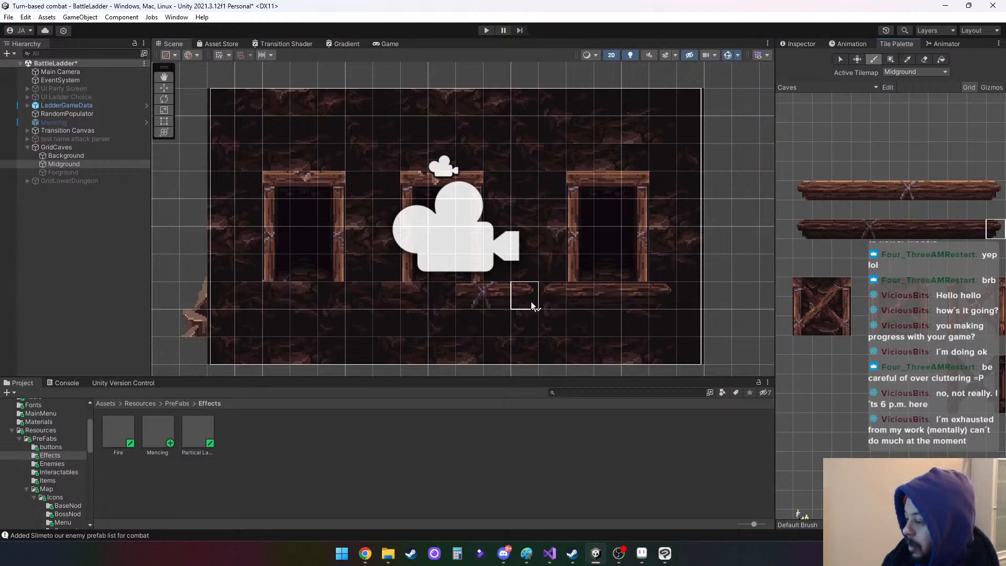
pyautogui.moveTo(440, 301)
pyautogui.mouseDown(button='middle')
pyautogui.moveTo(553, 285)
pyautogui.moveTo(505, 293)
pyautogui.mouseUp(button='middle')
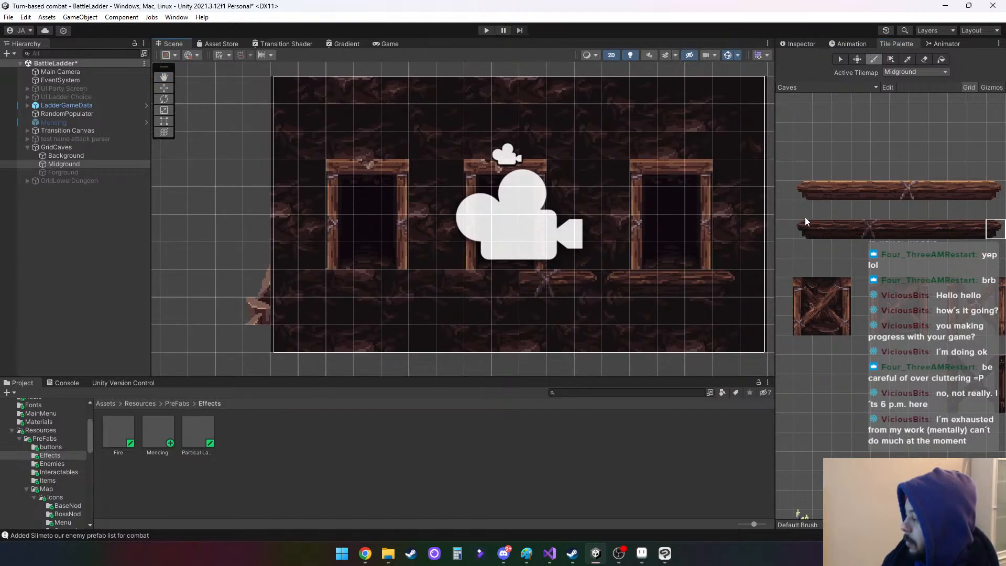
pyautogui.moveTo(840, 210); pyautogui.dragTo(815, 235)
pyautogui.moveTo(820, 211); pyautogui.dragTo(848, 251)
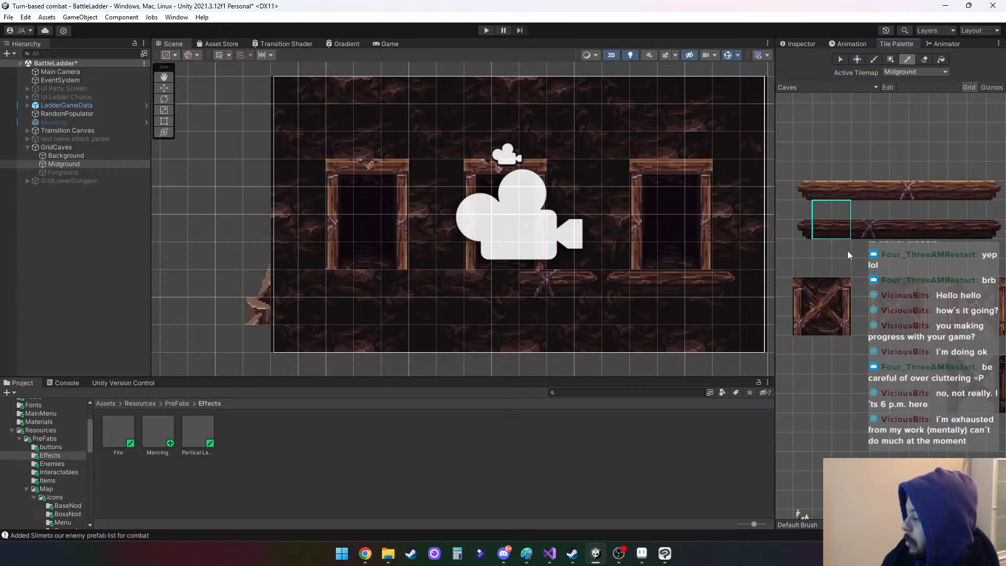
pyautogui.click(848, 250)
pyautogui.moveTo(807, 223); pyautogui.dragTo(823, 232)
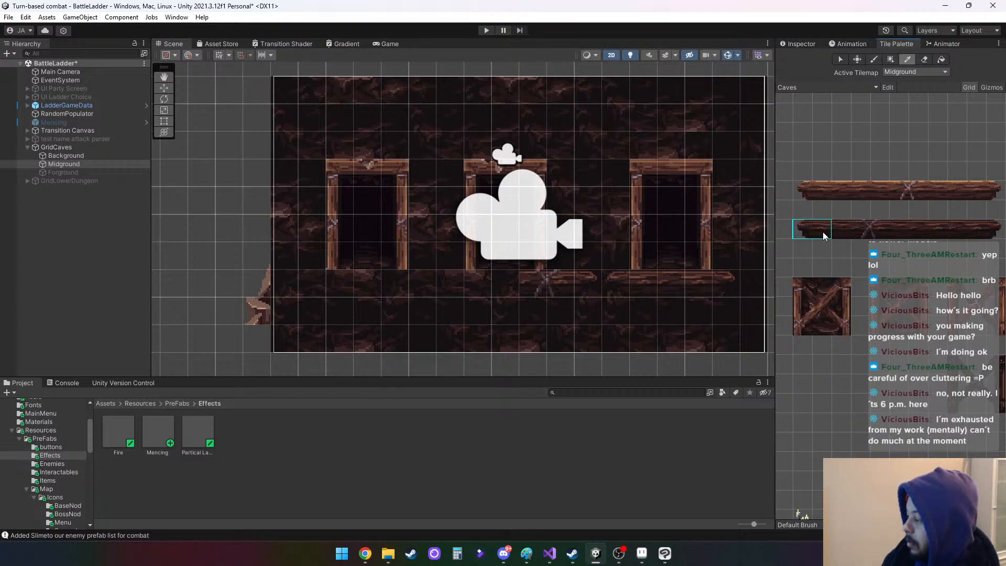
pyautogui.click(487, 287)
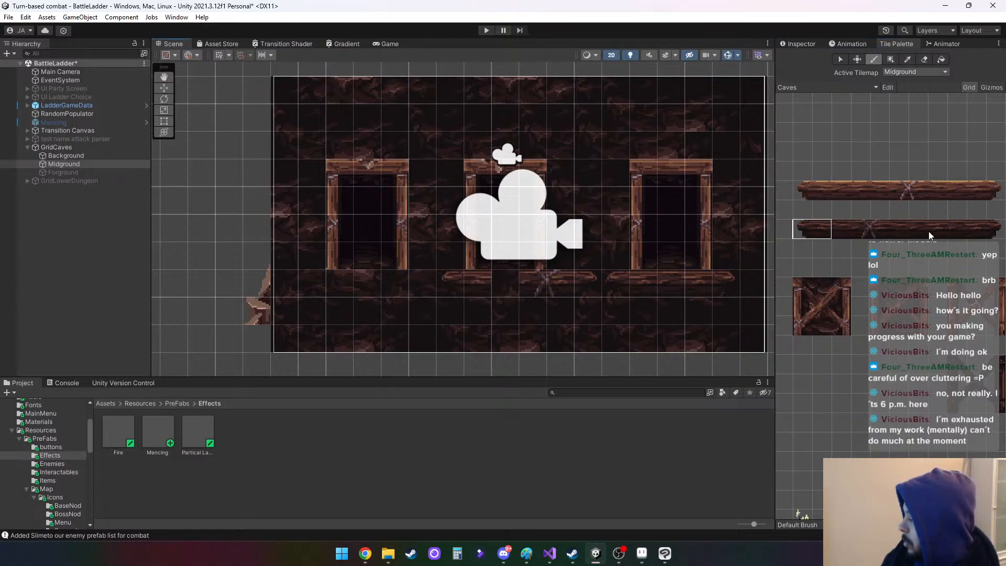
pyautogui.click(972, 226)
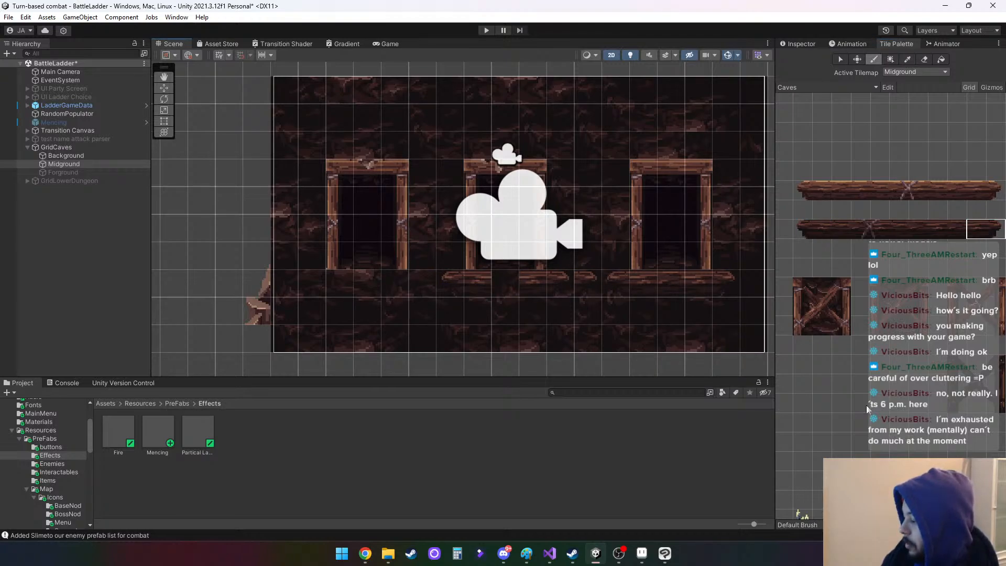
# Cover the leftover beam end between the second and third doorway beams with a plain dark rock tile
pyautogui.scroll(-2, 862, 417)
pyautogui.moveTo(864, 430); pyautogui.dragTo(941, 321, button='middle')
pyautogui.moveTo(845, 407); pyautogui.dragTo(943, 318, button='middle')
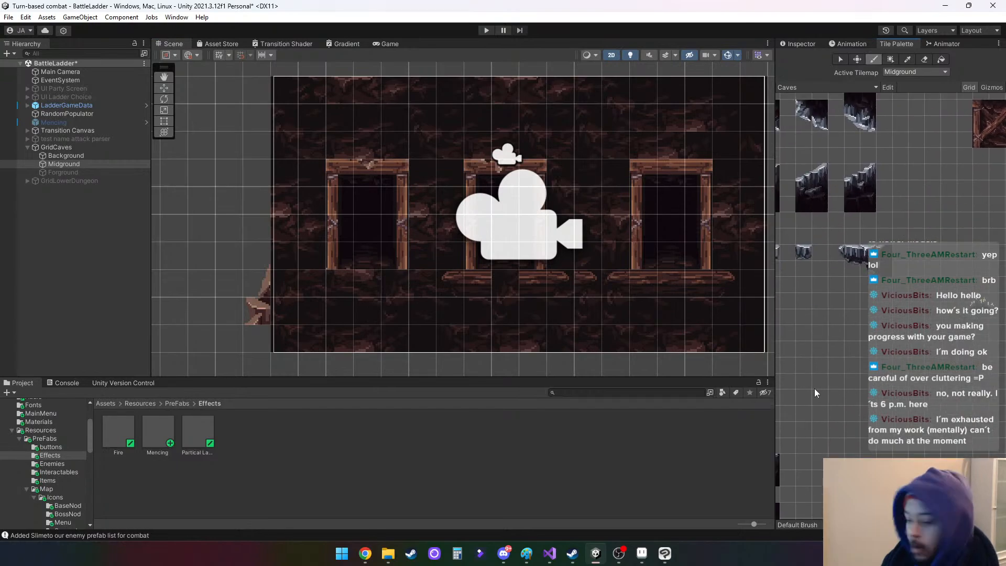
pyautogui.scroll(-3, 804, 391)
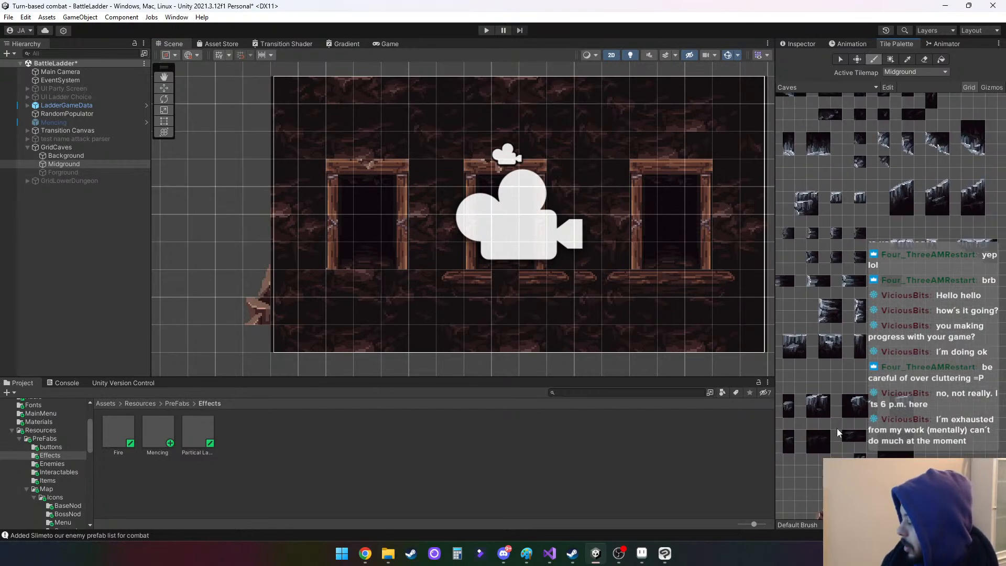
pyautogui.moveTo(838, 429)
pyautogui.mouseDown(button='middle')
pyautogui.moveTo(813, 464)
pyautogui.moveTo(911, 342)
pyautogui.mouseUp(button='middle')
pyautogui.click(872, 426)
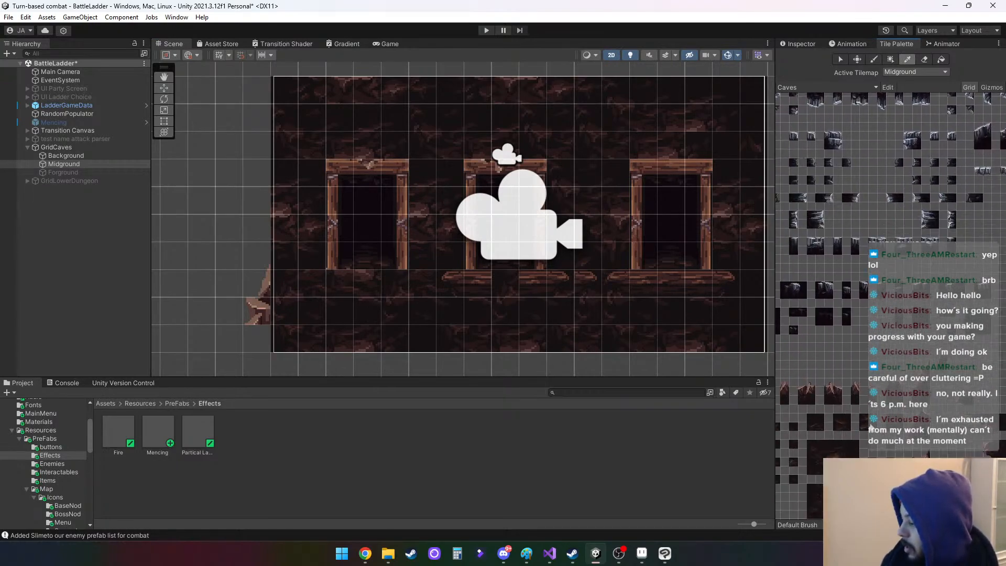
pyautogui.click(591, 287)
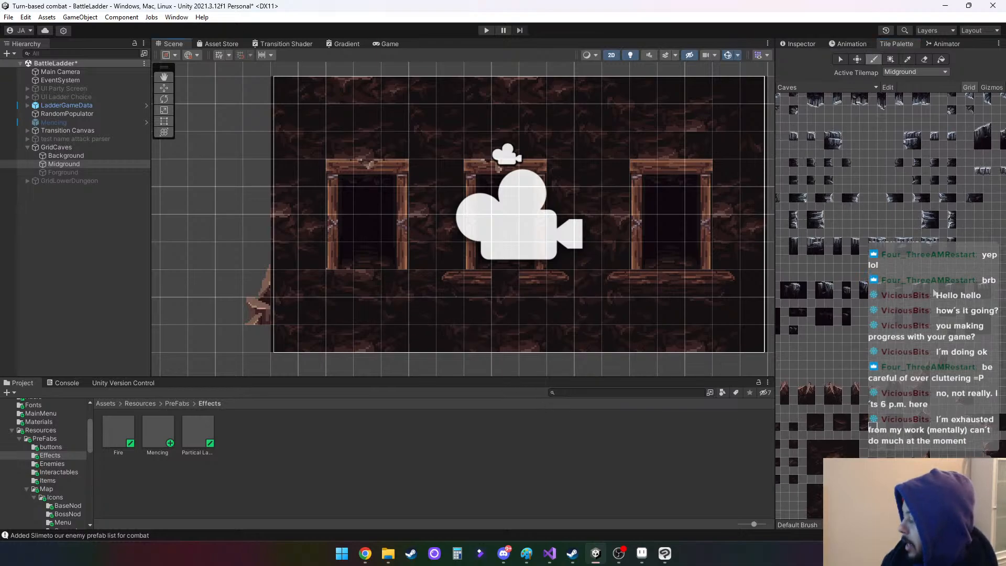
# Paint the left end section of a dark wooden beam directly below the first doorway
pyautogui.scroll(3, 822, 361)
pyautogui.moveTo(822, 321); pyautogui.dragTo(676, 352, button='middle')
pyautogui.moveTo(810, 252); pyautogui.dragTo(860, 262, button='middle')
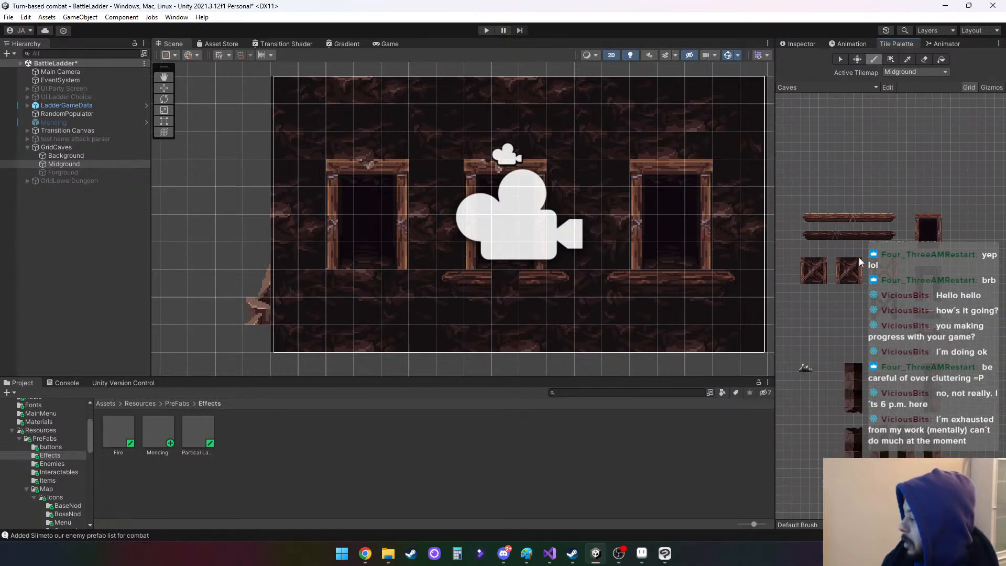
pyautogui.scroll(3, 841, 243)
pyautogui.scroll(2, 841, 238)
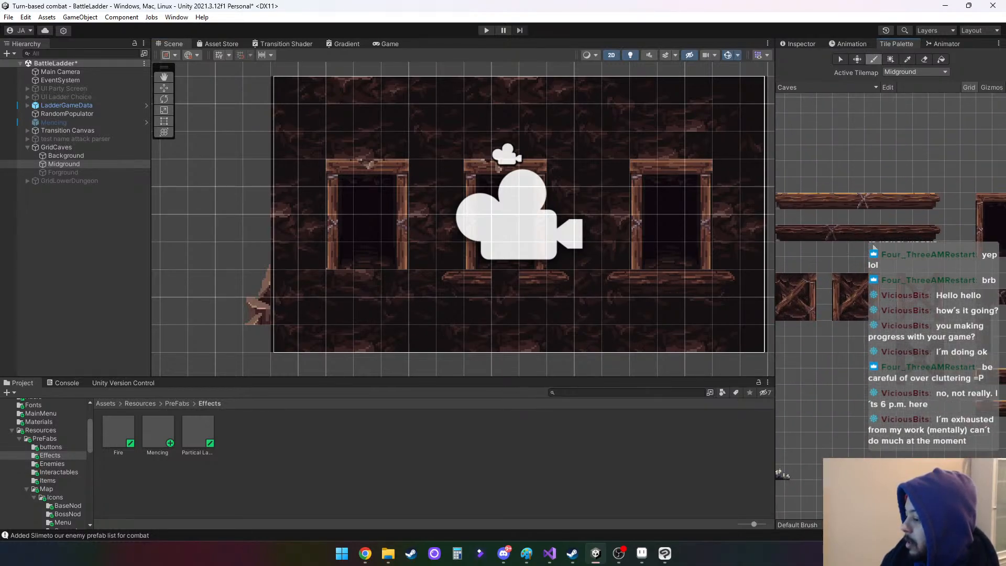
pyautogui.click(891, 233)
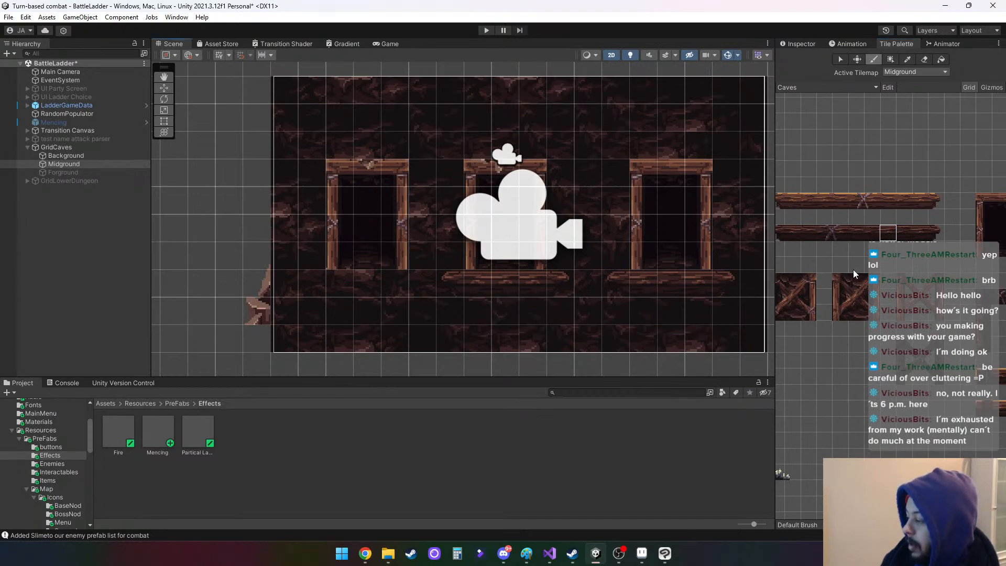
pyautogui.moveTo(798, 259); pyautogui.dragTo(830, 246, button='middle')
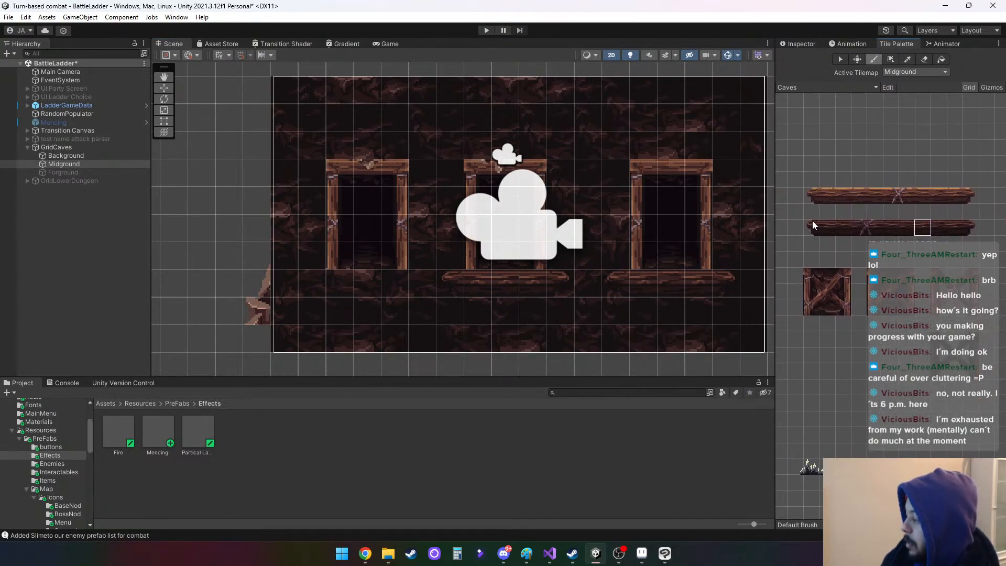
pyautogui.click(813, 226)
pyautogui.click(325, 278)
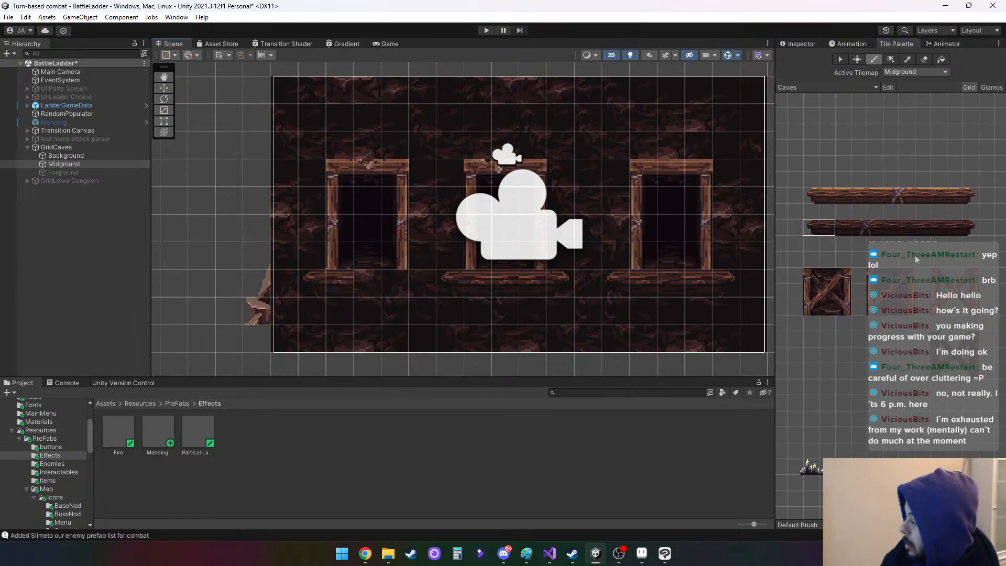
# Complete the beam below the first doorway with the three-tile right end section of the dark wooden beam
pyautogui.click(962, 228)
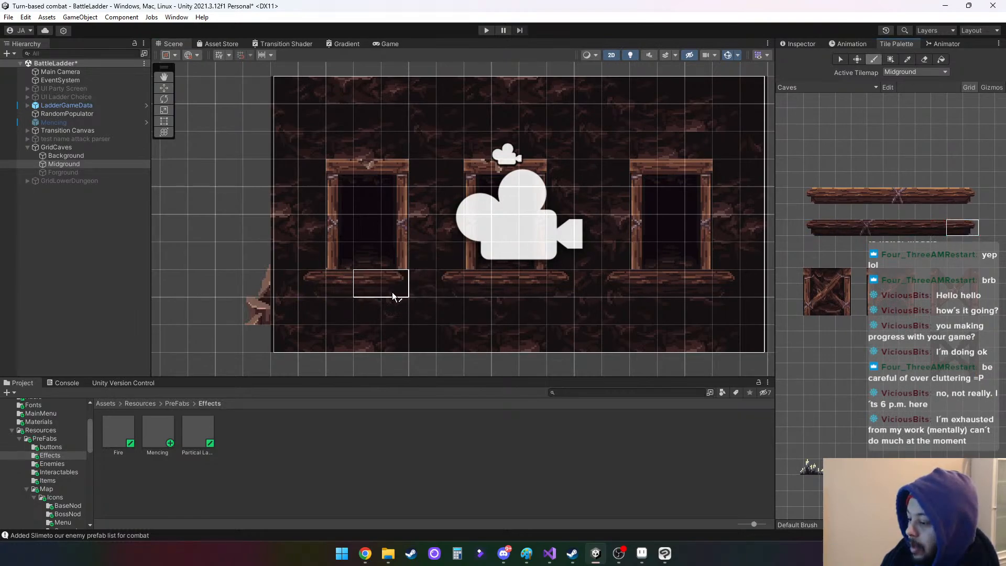
pyautogui.press('i')
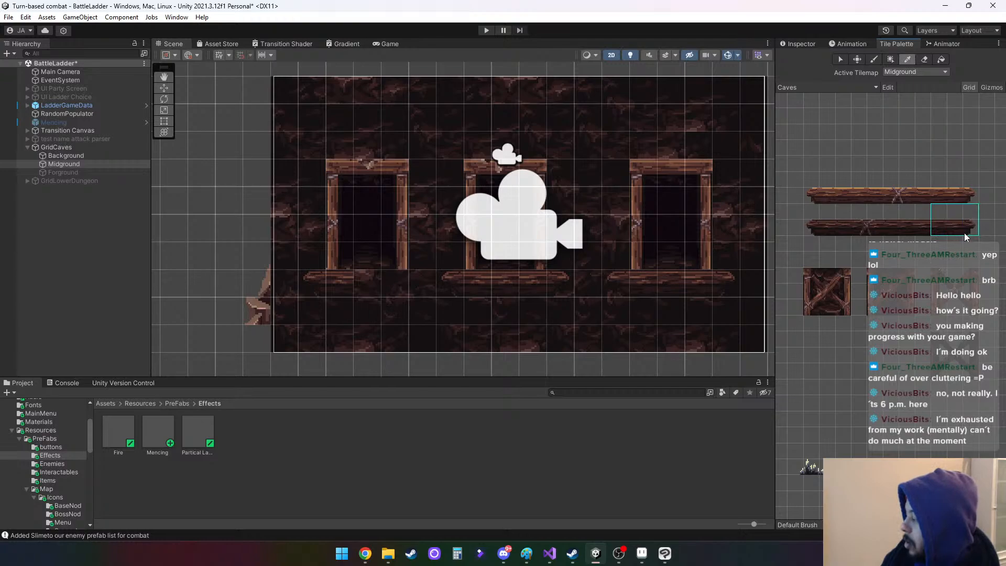
pyautogui.click(967, 232)
pyautogui.moveTo(938, 229); pyautogui.dragTo(970, 230)
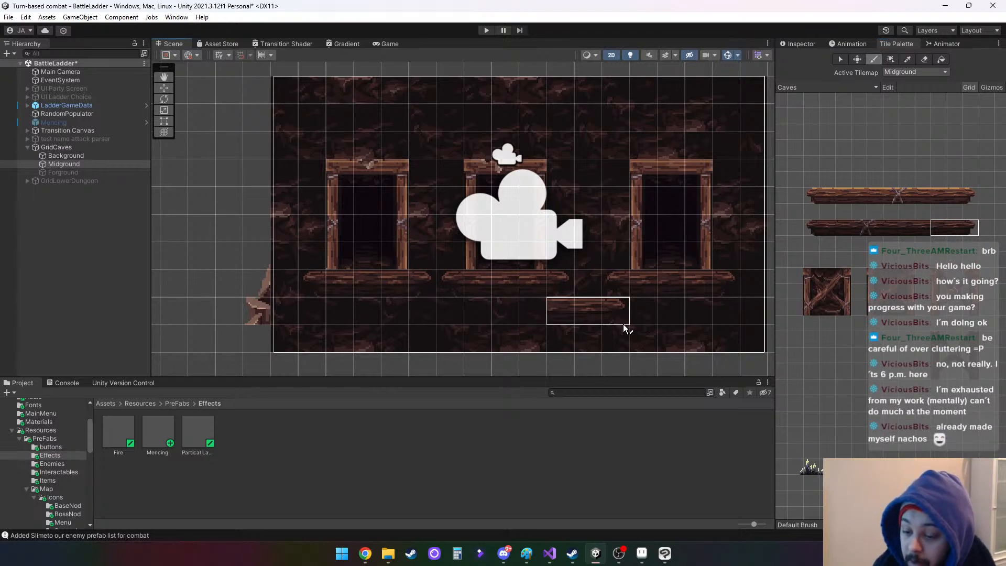
# Build a wooden beam directly above the third doorway from plain plank tiles with an iron-strapped tile at each end
pyautogui.moveTo(600, 176); pyautogui.dragTo(591, 195, button='middle')
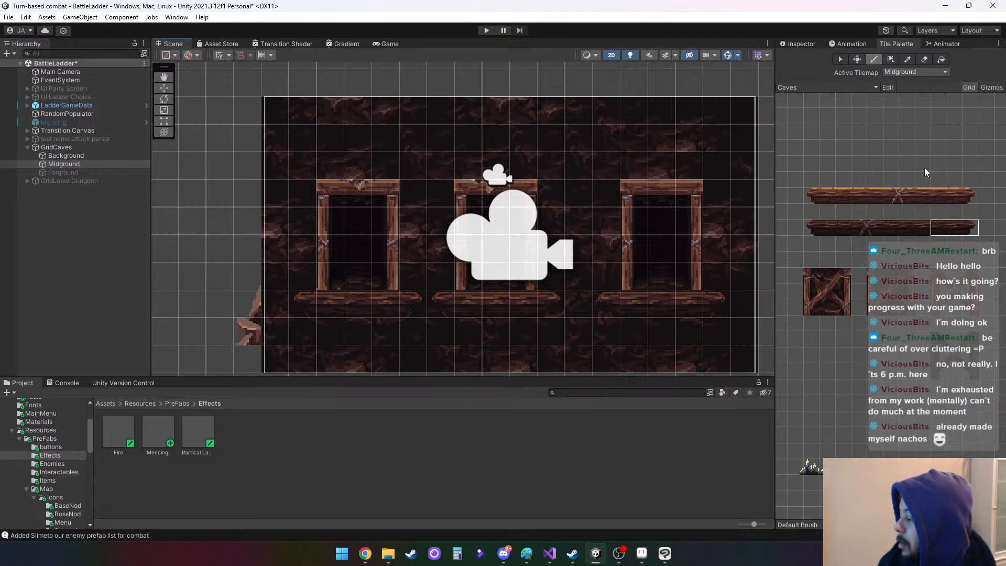
pyautogui.moveTo(925, 172); pyautogui.dragTo(885, 171, button='middle')
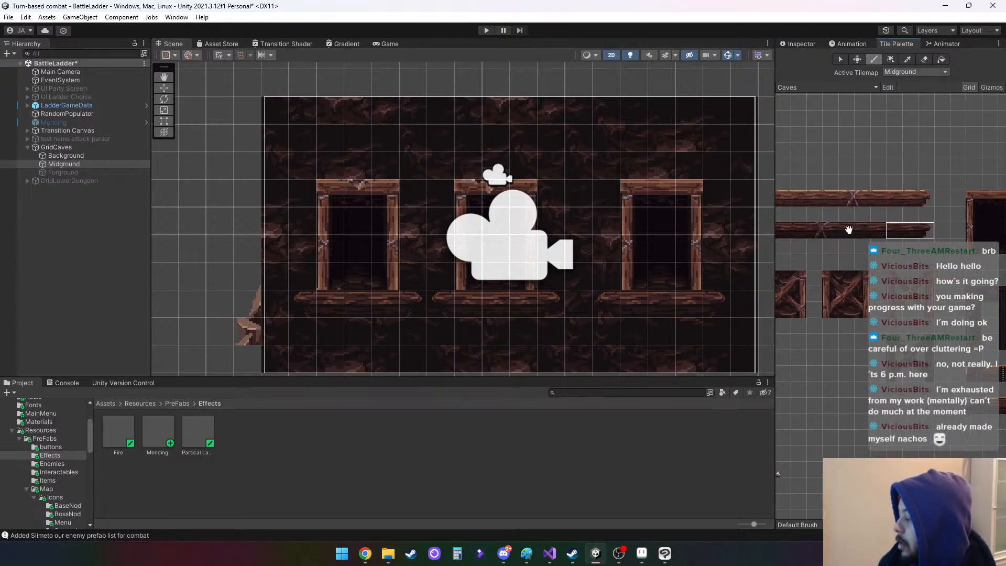
pyautogui.moveTo(859, 230); pyautogui.dragTo(823, 198, button='middle')
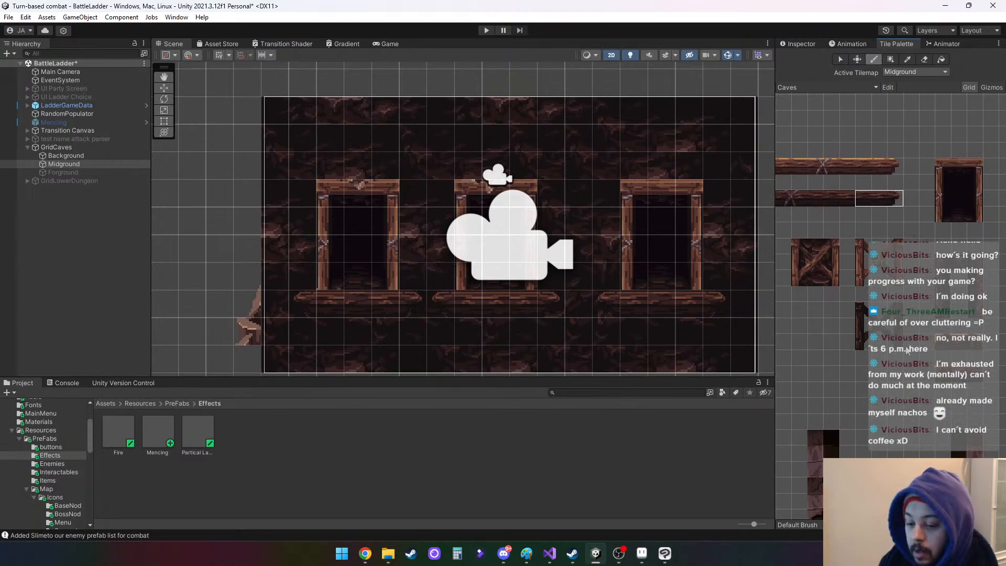
pyautogui.moveTo(894, 365); pyautogui.dragTo(864, 337, button='middle')
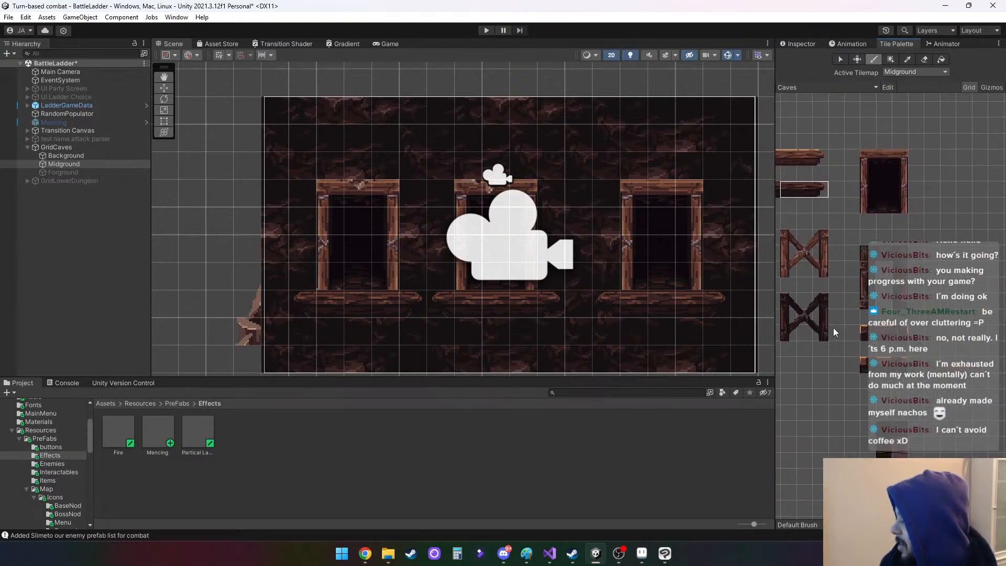
pyautogui.click(864, 328)
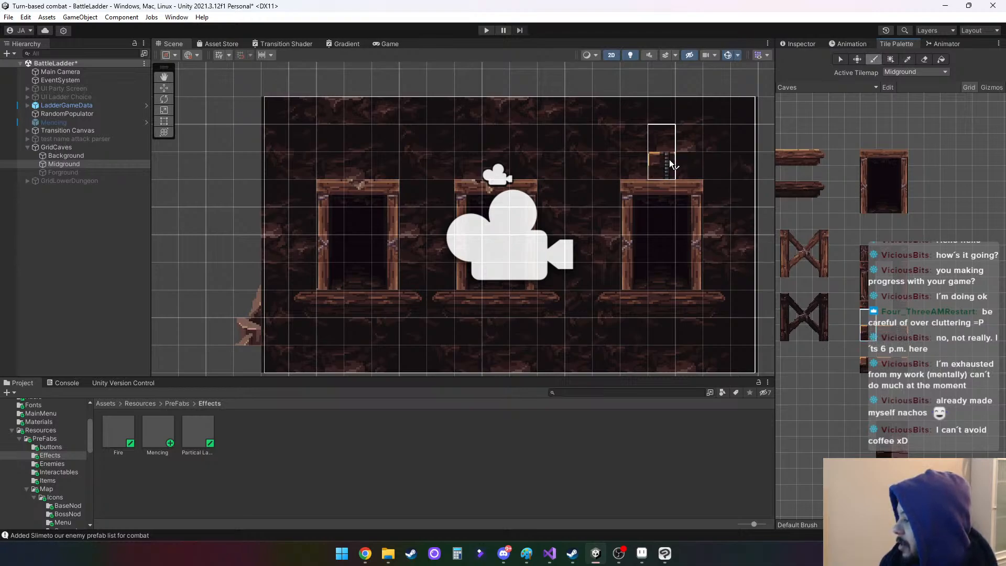
pyautogui.click(620, 166)
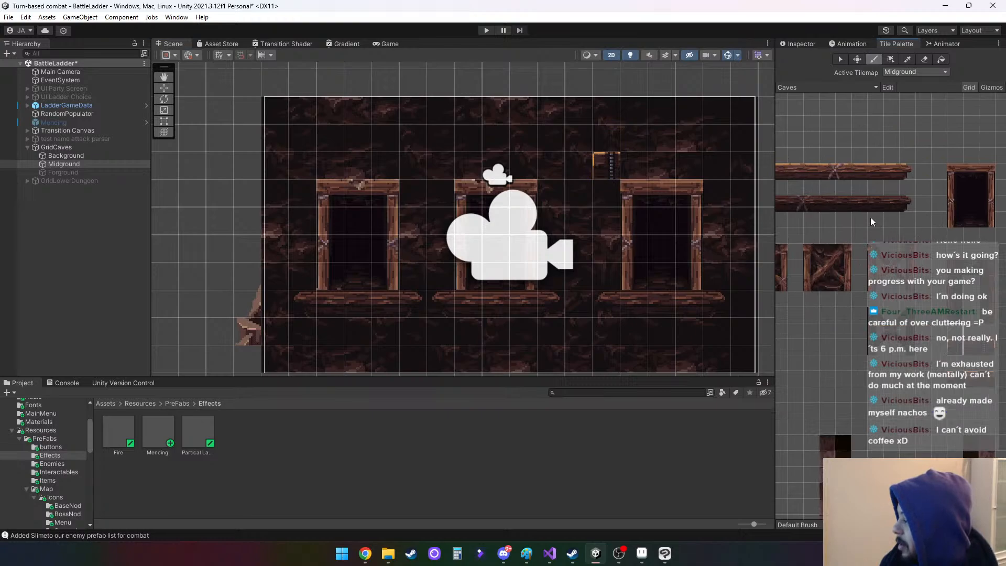
pyautogui.click(857, 174)
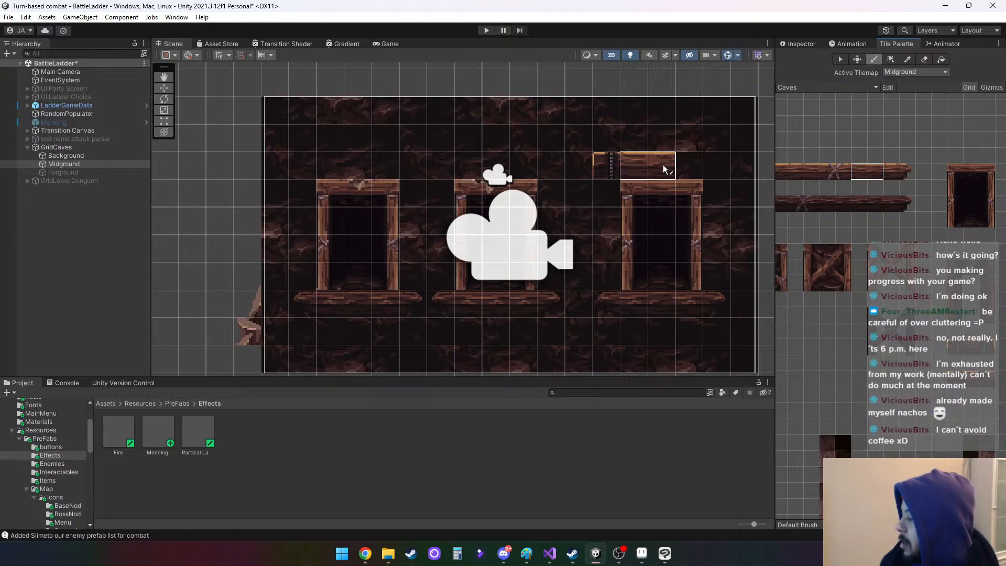
pyautogui.moveTo(662, 165); pyautogui.dragTo(692, 165)
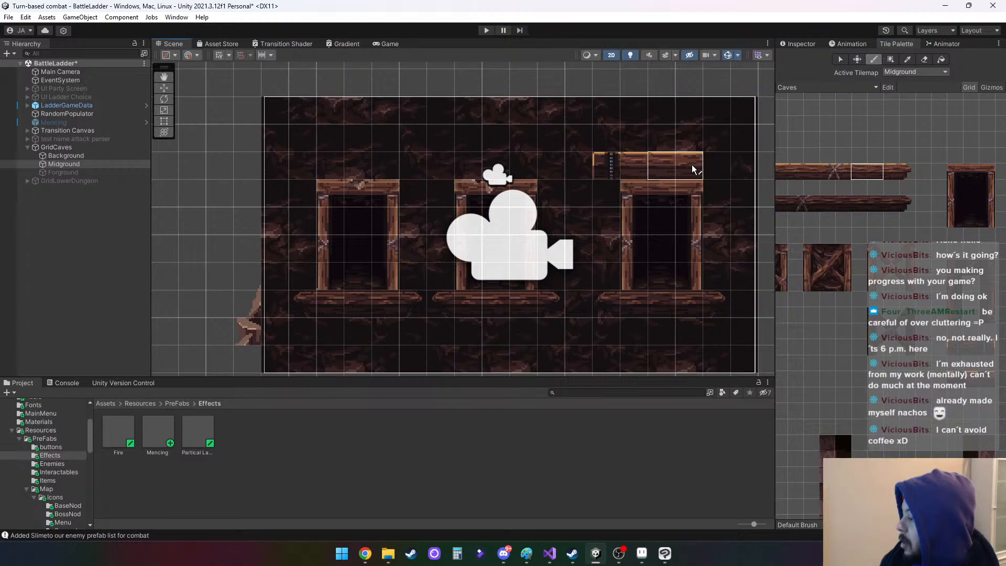
pyautogui.click(987, 346)
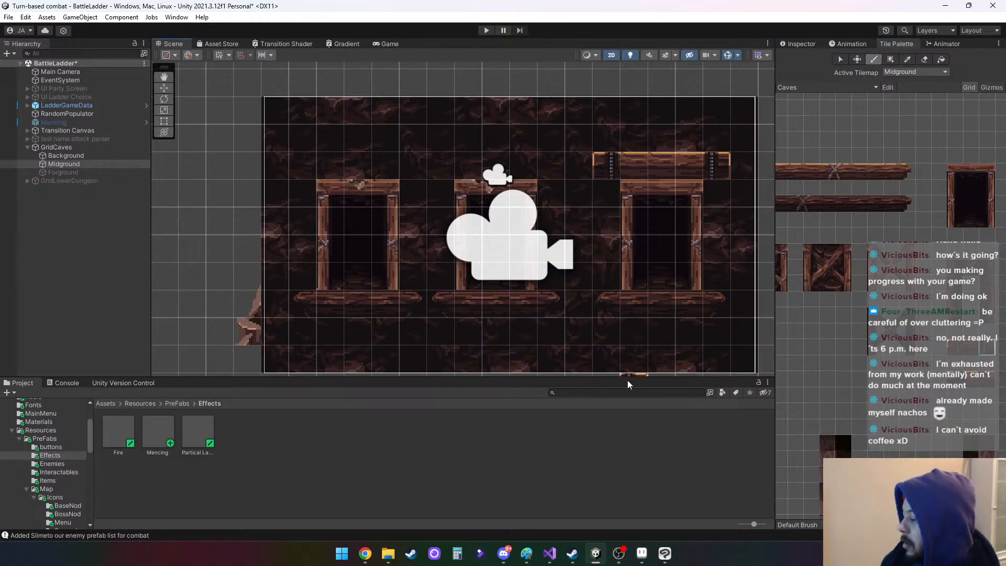
# Build matching beams above the first and second doorways, using iron-strapped end tiles and plain planks between them
pyautogui.moveTo(611, 338)
pyautogui.mouseDown(button='middle')
pyautogui.moveTo(682, 346)
pyautogui.moveTo(631, 338)
pyautogui.mouseUp(button='middle')
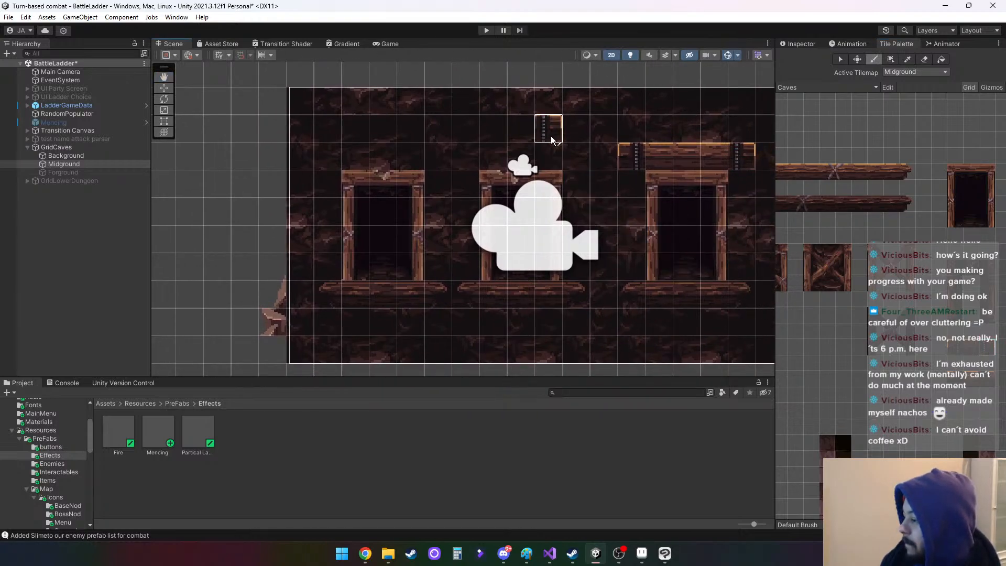
pyautogui.click(574, 153)
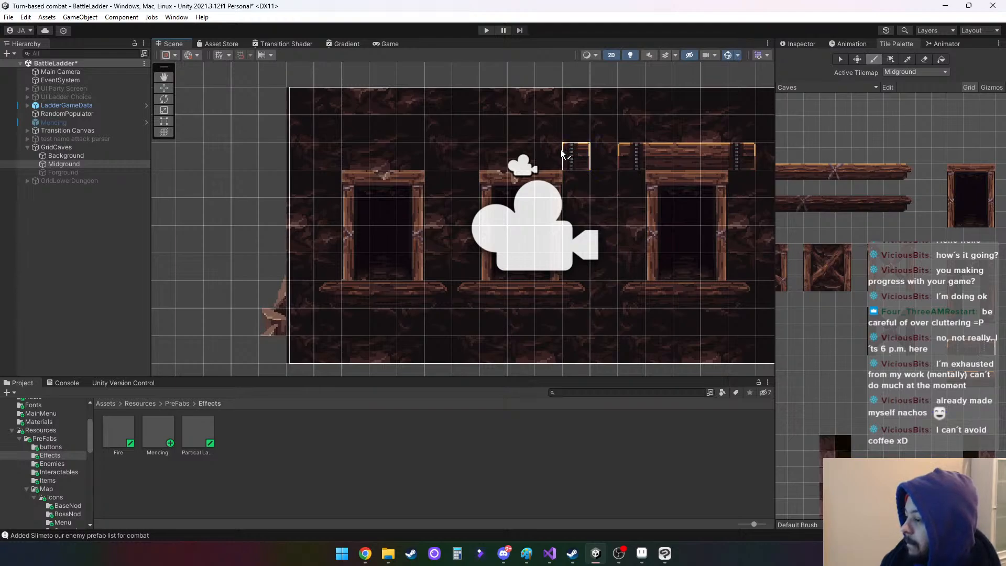
pyautogui.click(438, 155)
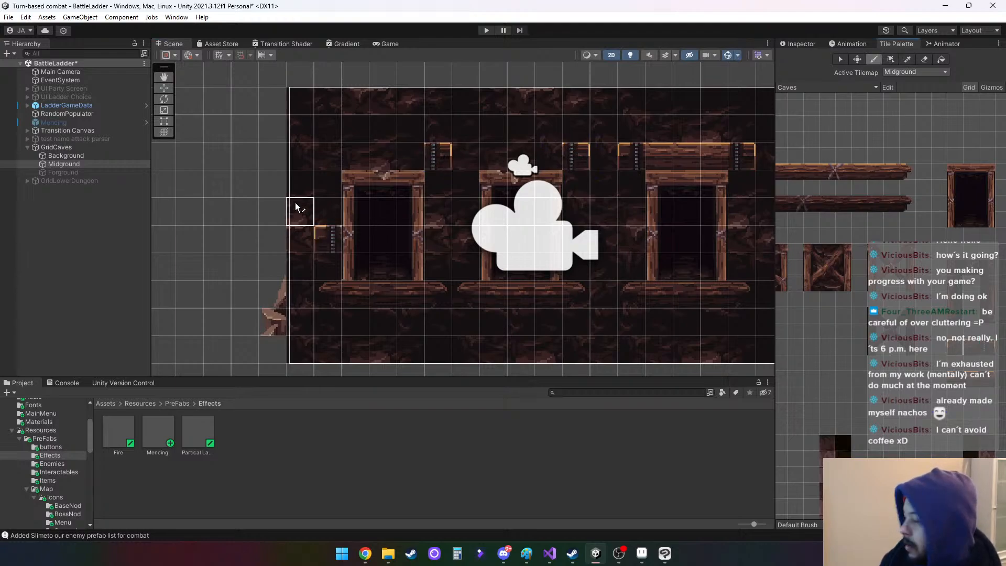
pyautogui.click(328, 156)
pyautogui.press('i')
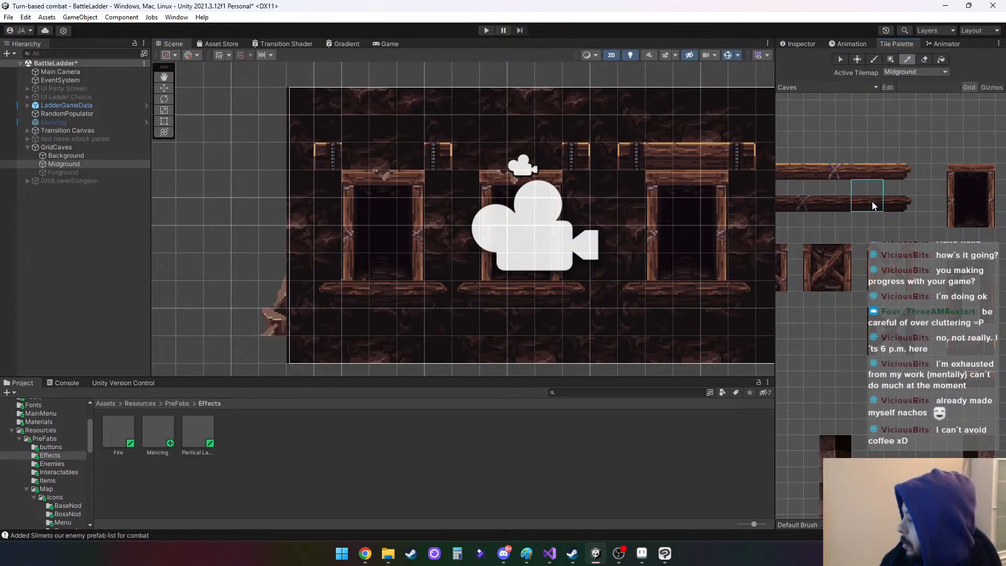
pyautogui.click(874, 179)
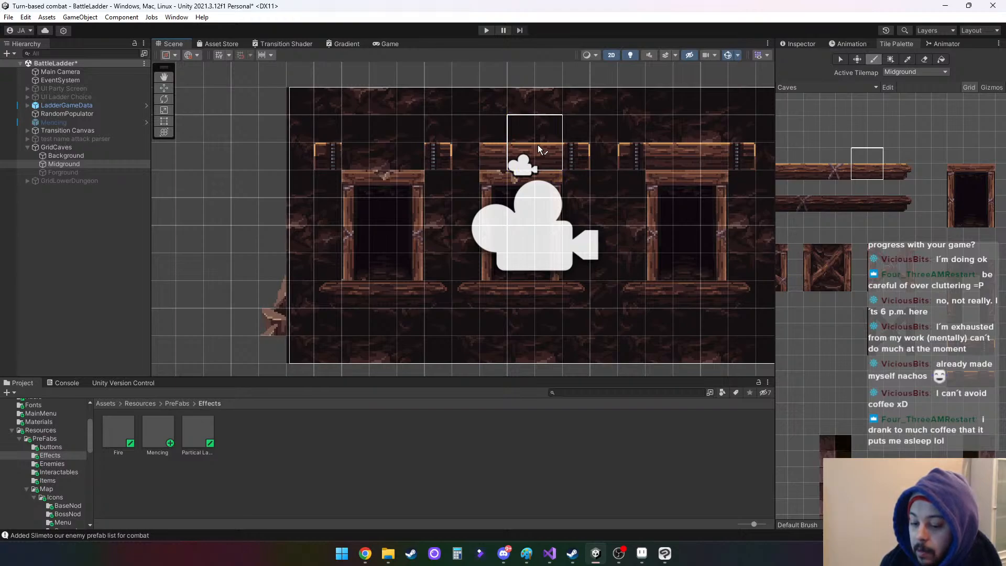
pyautogui.click(499, 150)
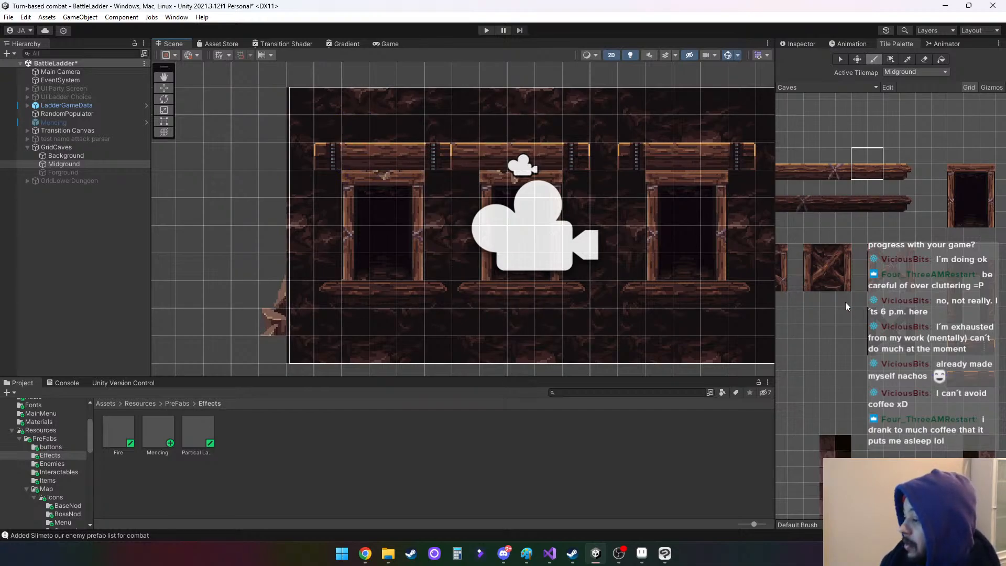
pyautogui.click(959, 348)
pyautogui.click(471, 157)
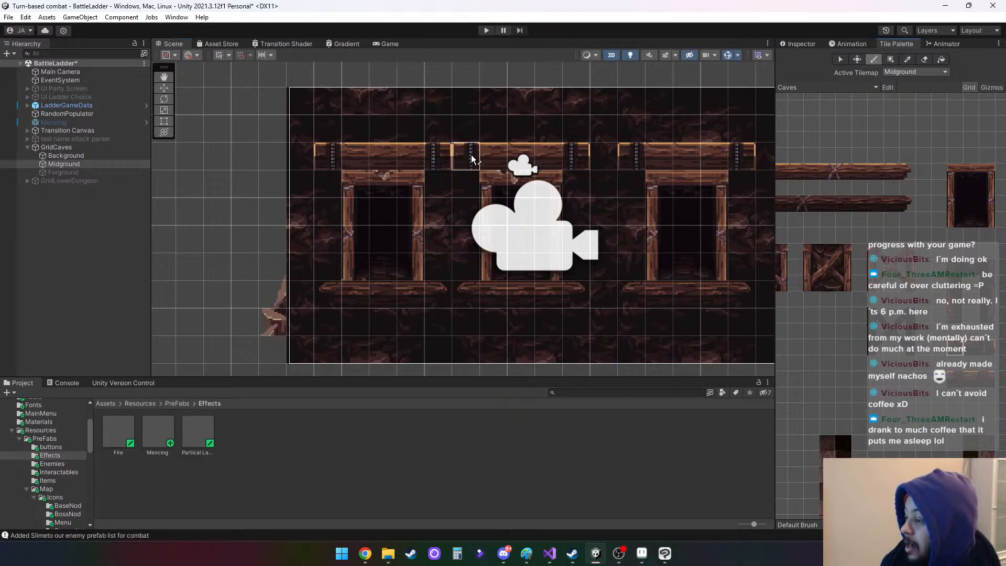
# Join the upper beams into one continuous beam across the wall, covering the gaps and strapped ends with planks and rope-tied sections
pyautogui.moveTo(631, 306); pyautogui.dragTo(595, 300, button='middle')
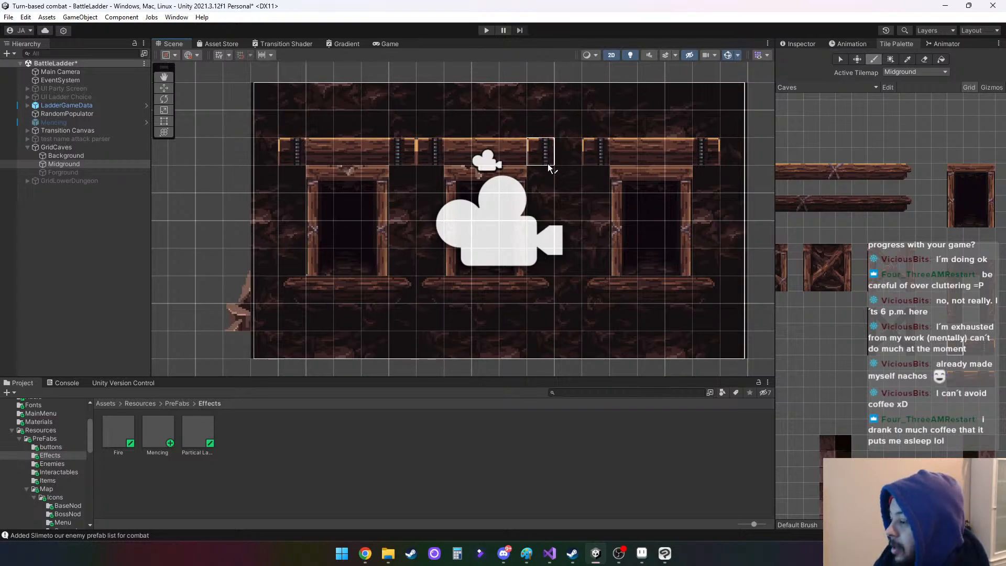
pyautogui.click(864, 169)
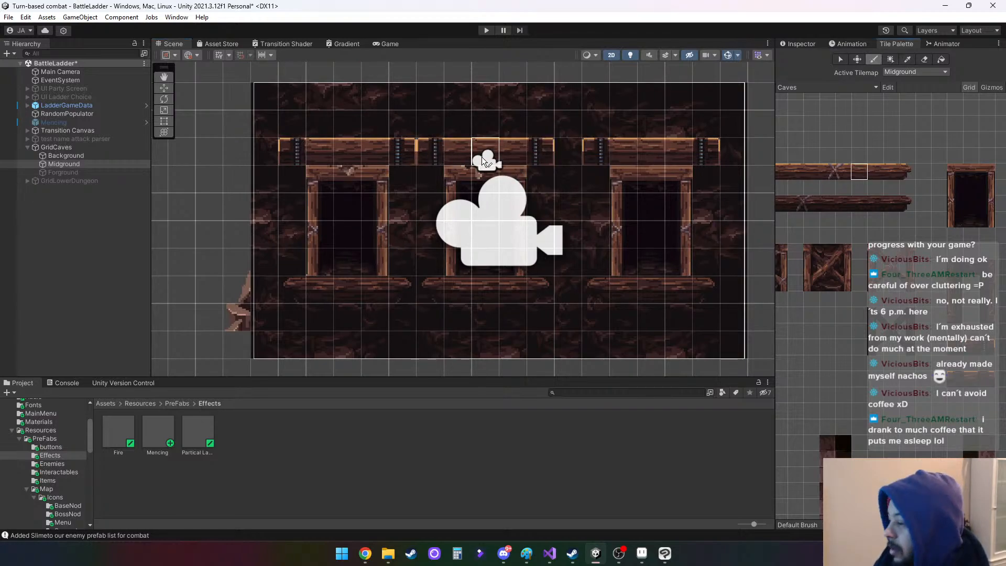
pyautogui.click(435, 149)
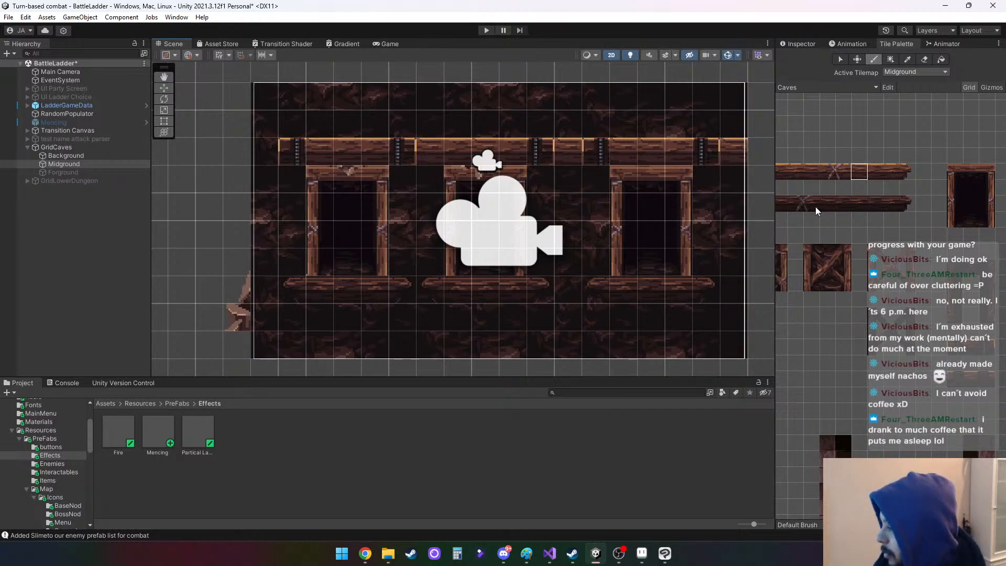
pyautogui.click(835, 171)
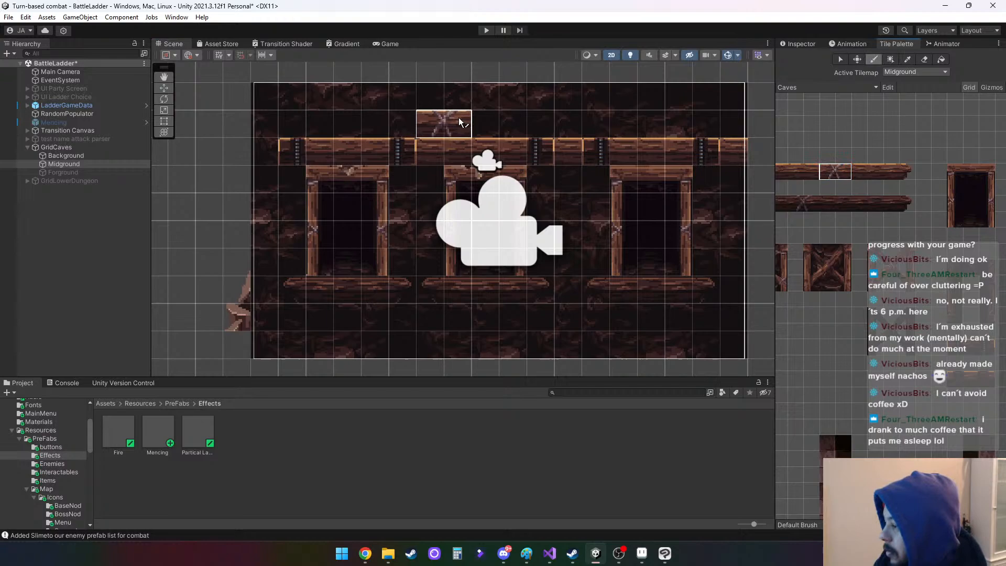
pyautogui.moveTo(812, 168); pyautogui.dragTo(846, 173)
pyautogui.click(587, 149)
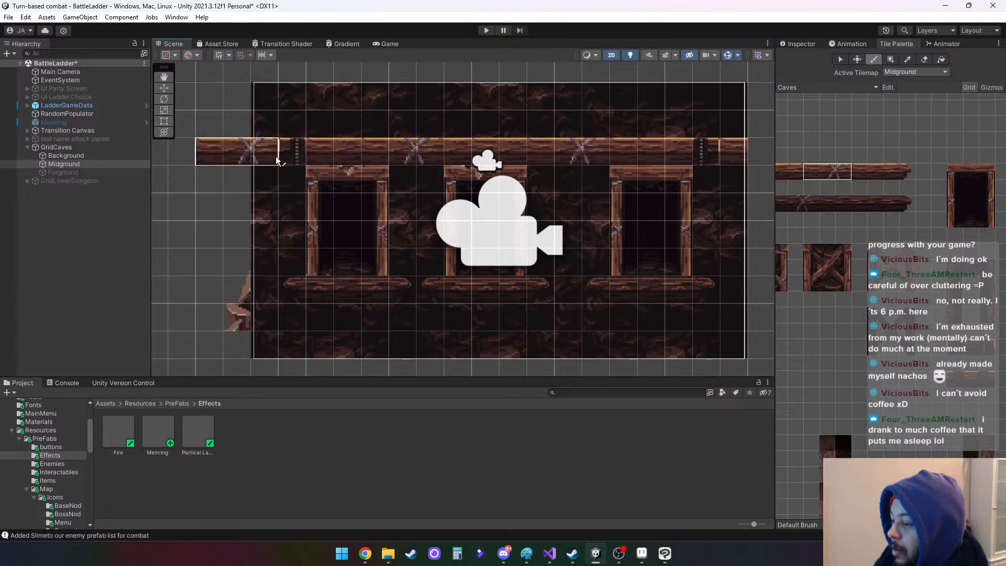
pyautogui.click(738, 150)
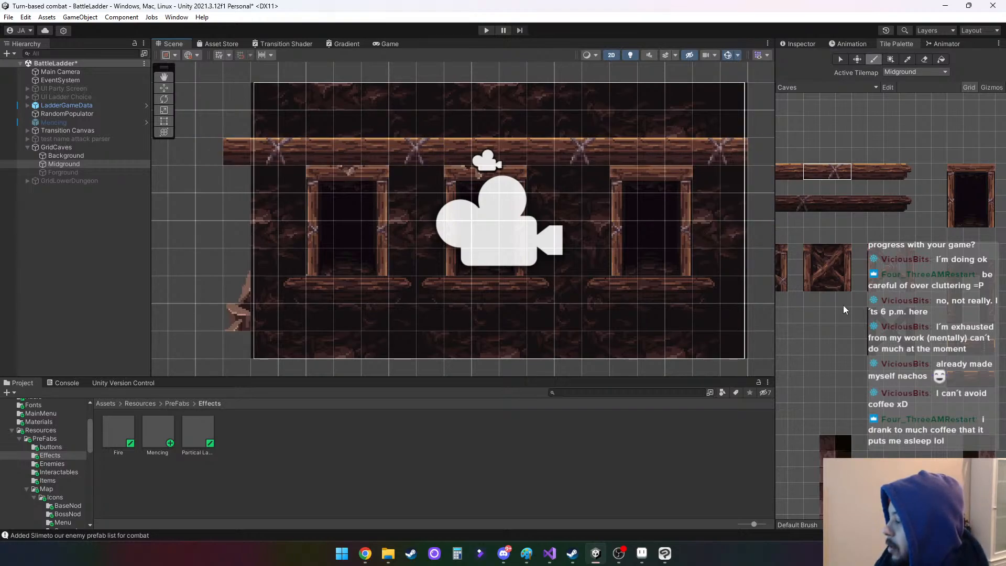
# Show the Forground tilemap briefly to check its rocks against the beams, and hide it again
pyautogui.scroll(-2, 786, 251)
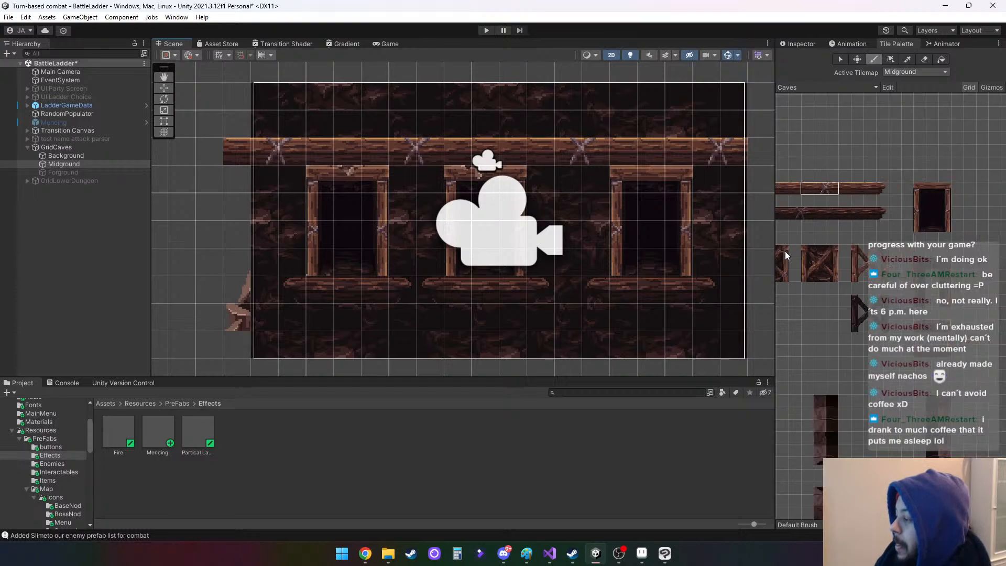
pyautogui.scroll(1, 781, 254)
pyautogui.click(63, 172)
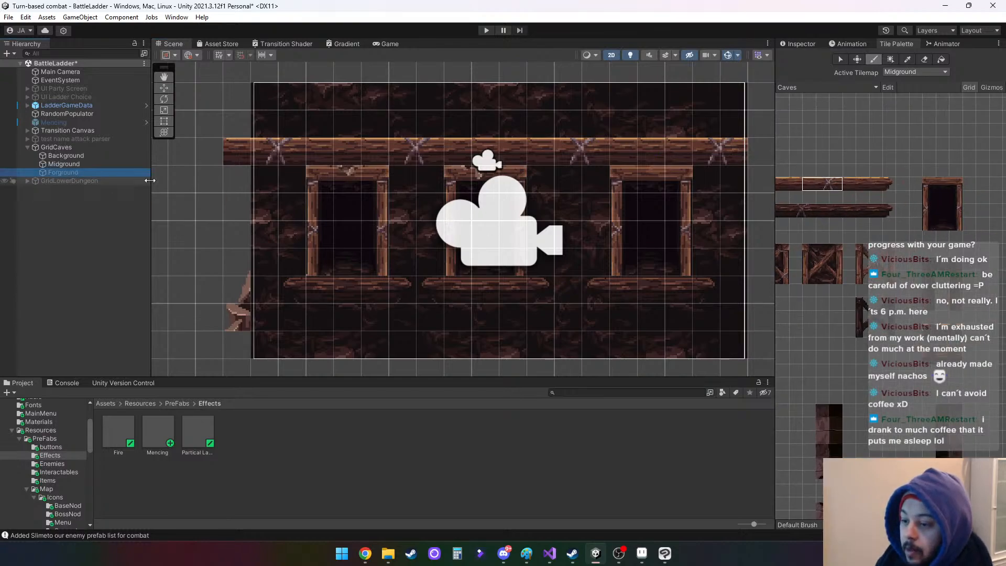
pyautogui.click(806, 44)
pyautogui.click(804, 59)
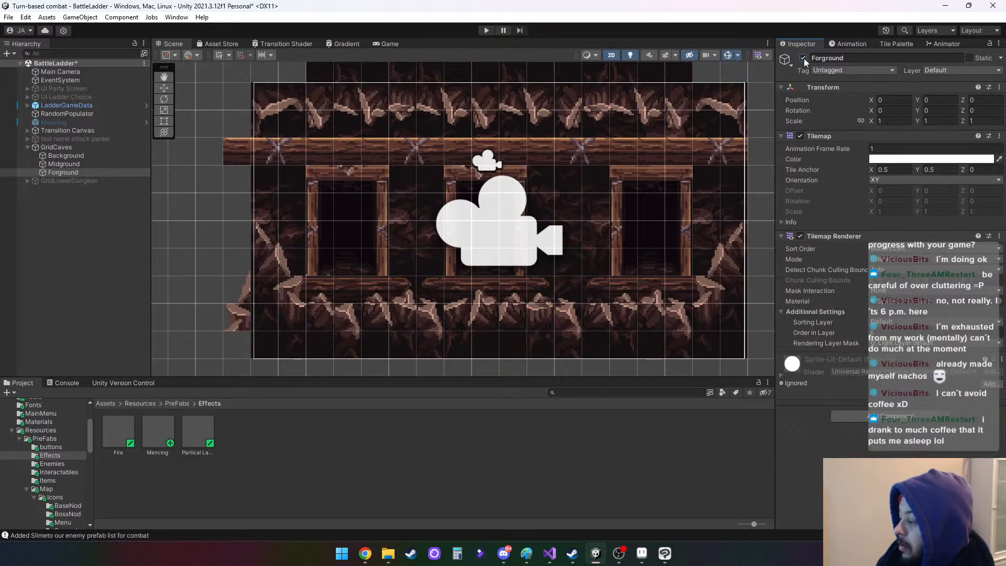
pyautogui.click(804, 58)
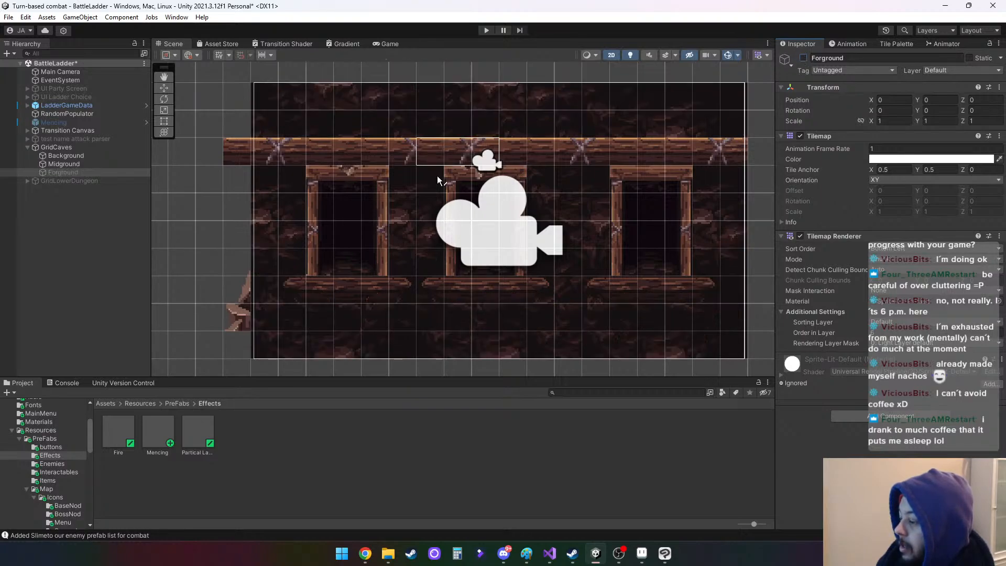
# Paint a continuous plain dark wooden beam on the Midground tilemap beneath all three doorways, across the full width of the wall
pyautogui.click(68, 164)
pyautogui.click(908, 44)
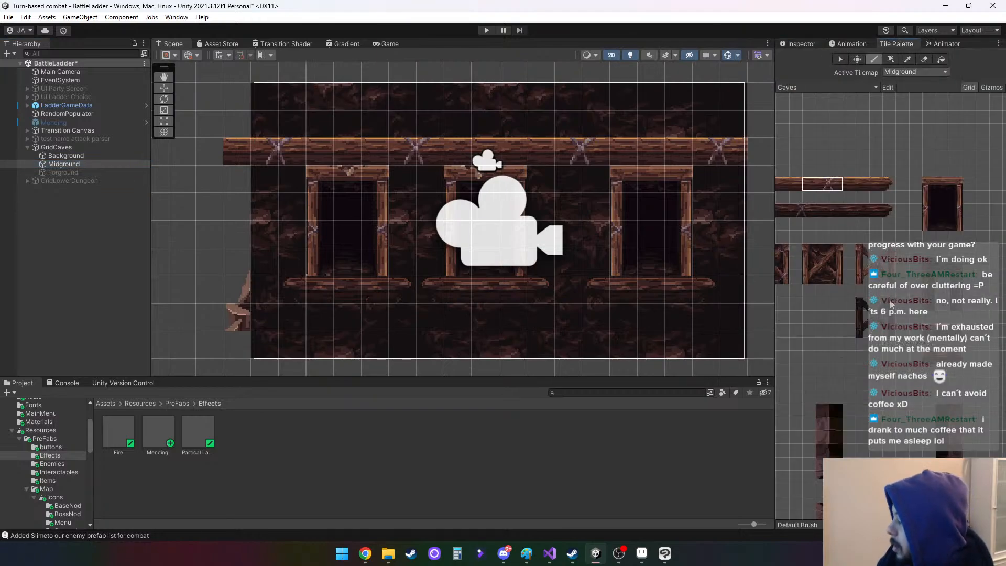
pyautogui.moveTo(827, 205); pyautogui.dragTo(862, 210)
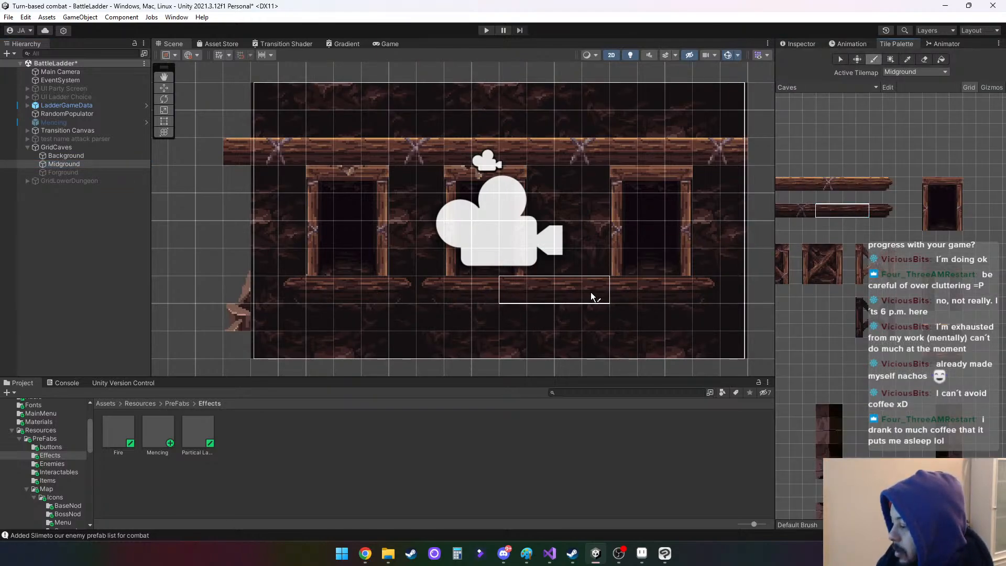
pyautogui.moveTo(743, 302)
pyautogui.mouseDown()
pyautogui.moveTo(428, 288)
pyautogui.moveTo(343, 297)
pyautogui.mouseUp()
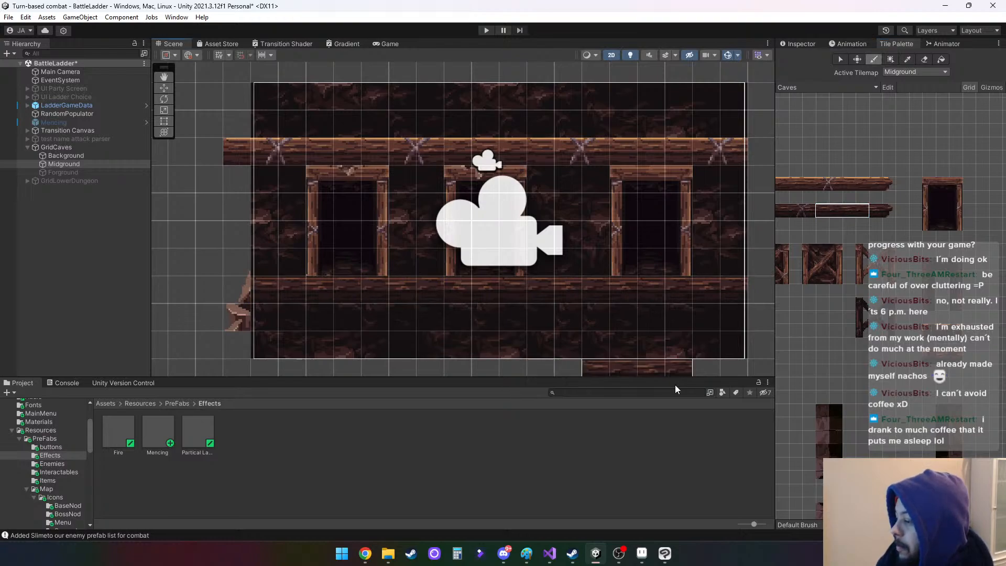
# Preview the cave scene in the Game view and enable the Forground tilemap
pyautogui.click(807, 43)
pyautogui.click(383, 44)
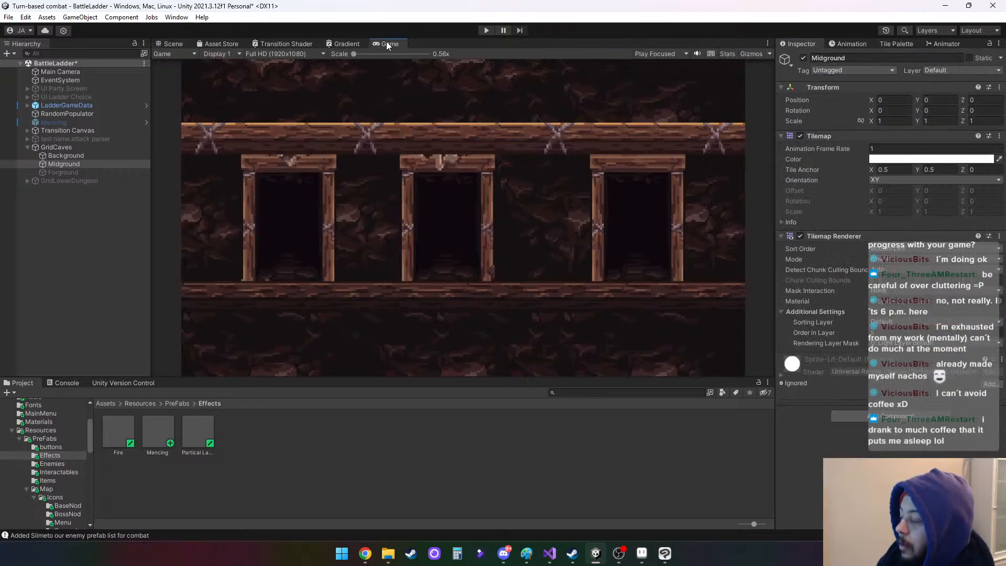
pyautogui.click(83, 172)
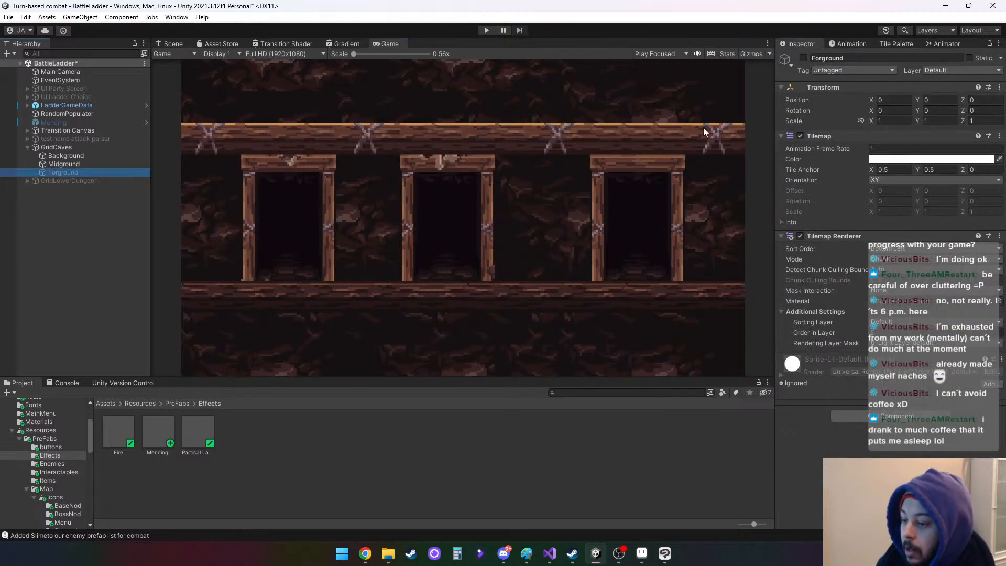
pyautogui.click(803, 58)
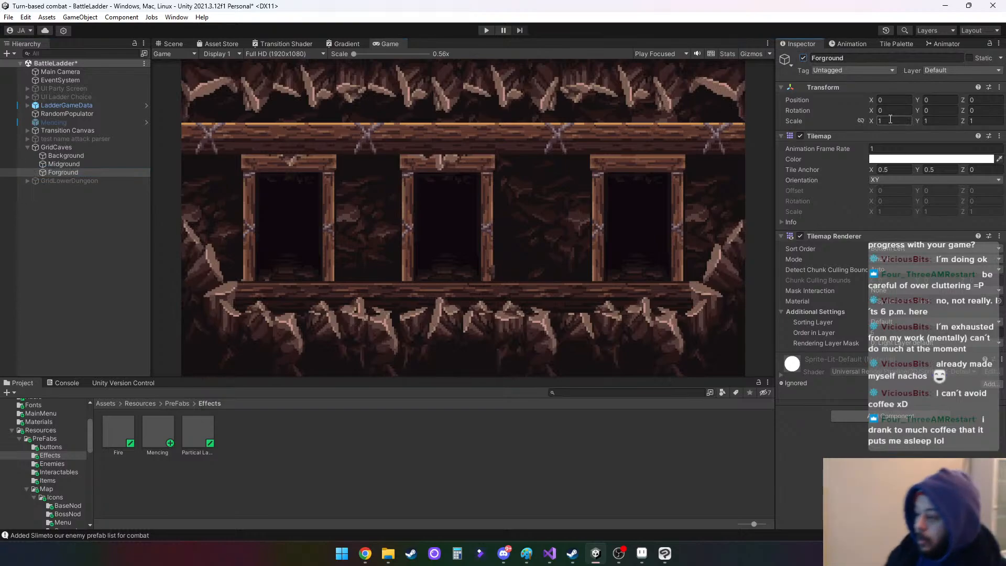
# Hide and restore the Background tilemap to check what it contributes to the scene, and select the Midground tilemap
pyautogui.click(66, 155)
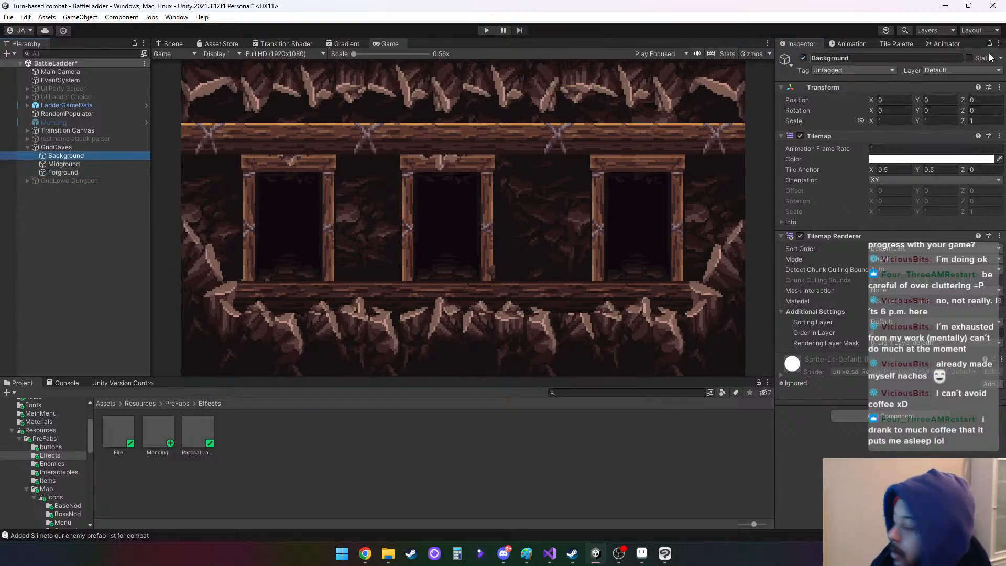
pyautogui.click(803, 57)
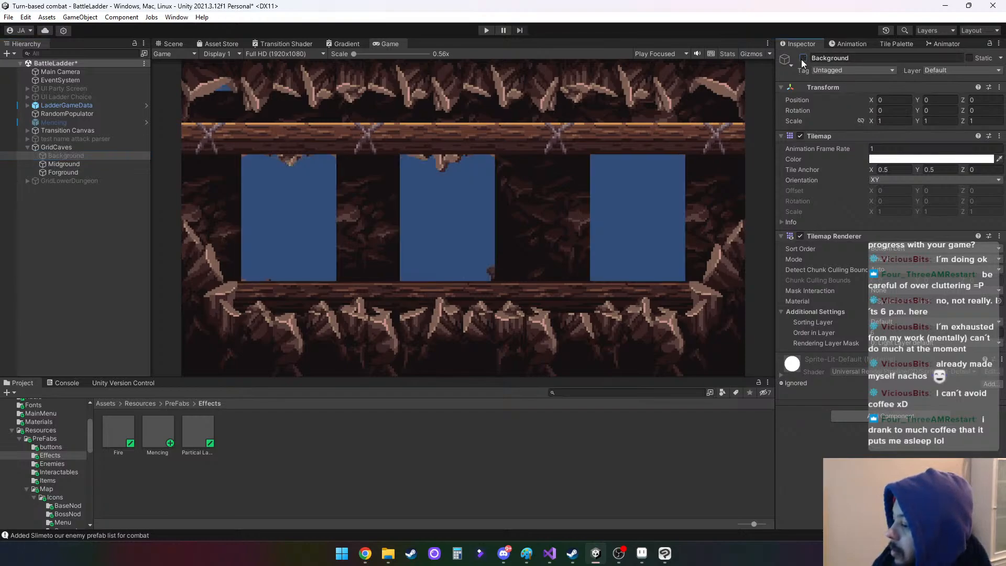
pyautogui.click(802, 57)
pyautogui.click(64, 164)
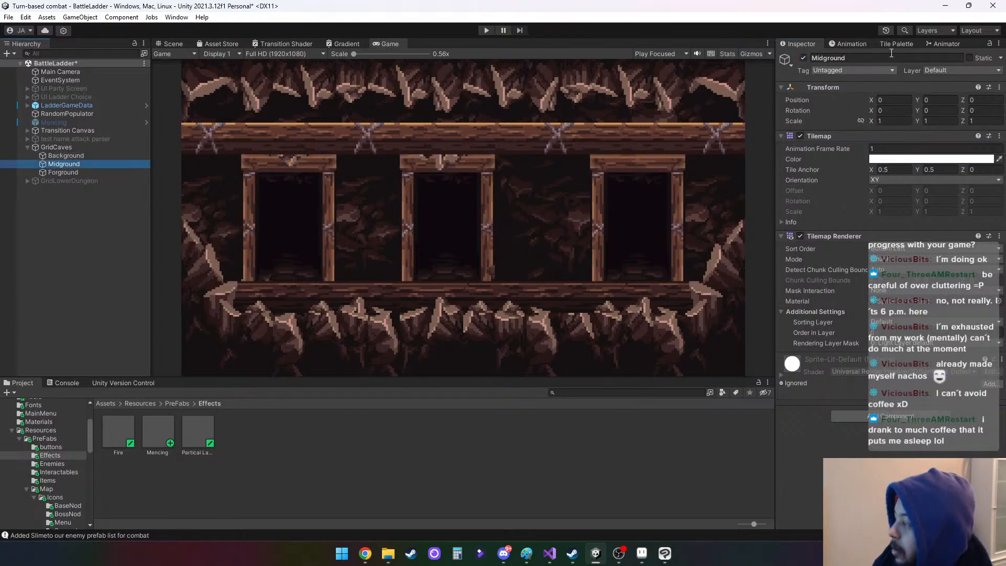
# Hide and restore the Midground tilemap to check what it contributes to the cave scene in the Game view
pyautogui.click(804, 58)
pyautogui.click(803, 58)
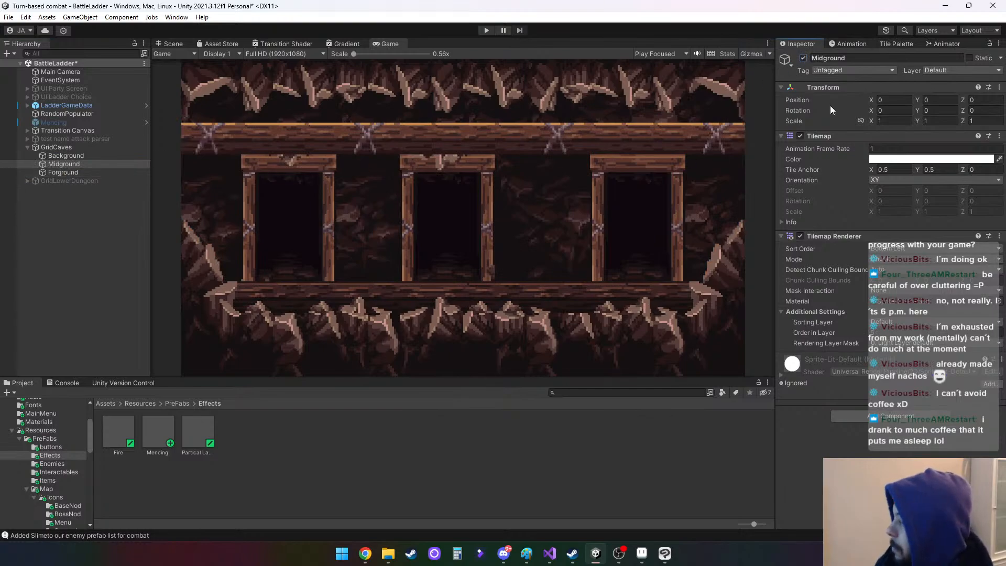
# Try to erase the rock chip over the first doorway's lintel on the Background tilemap, and undo the erasure
pyautogui.click(891, 43)
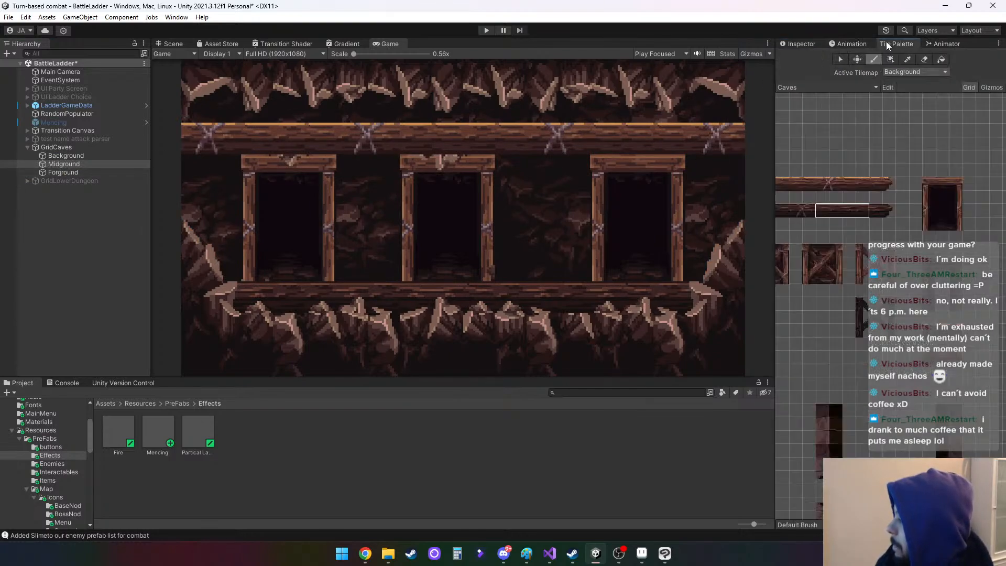
pyautogui.click(174, 44)
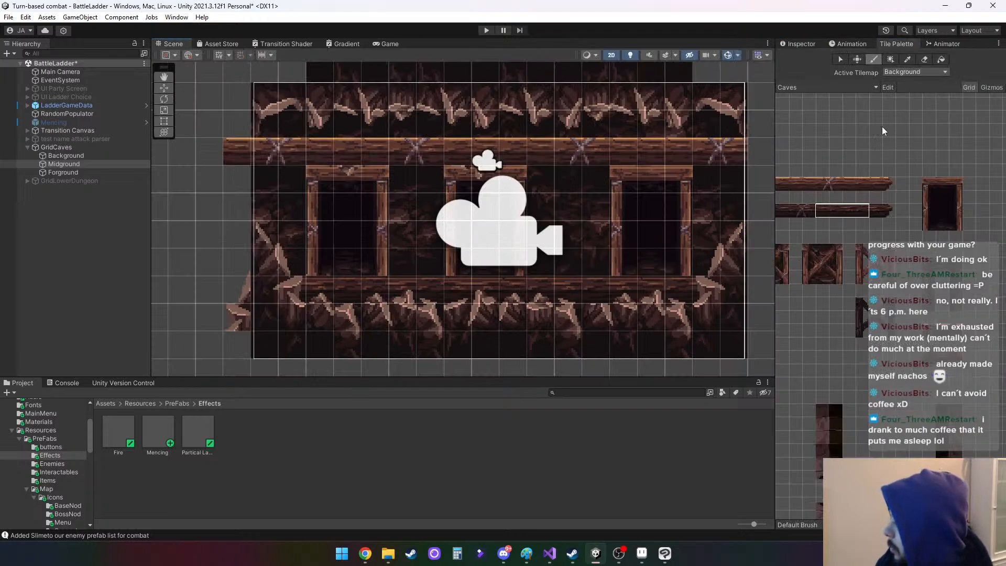
pyautogui.click(862, 143)
pyautogui.click(925, 59)
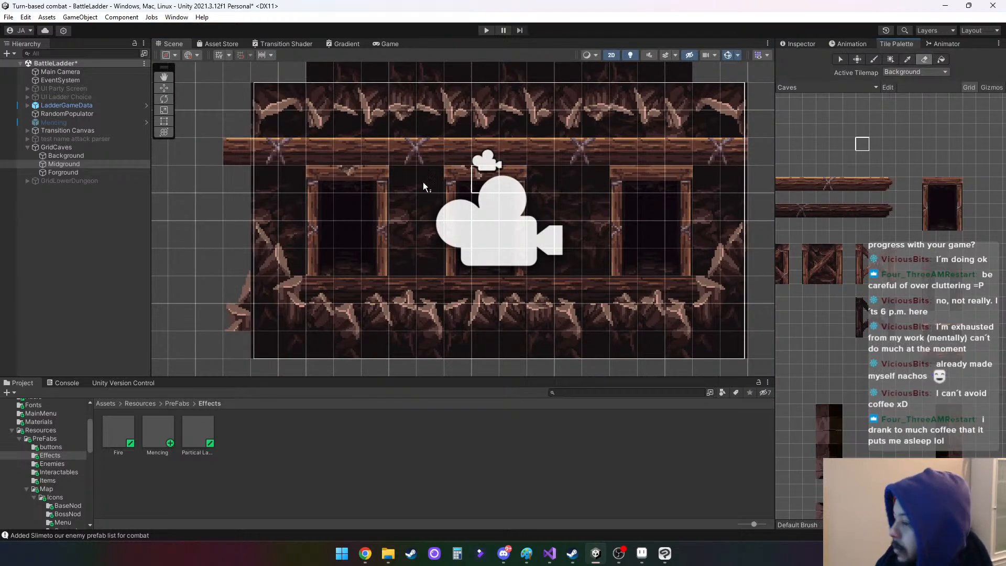
pyautogui.click(340, 188)
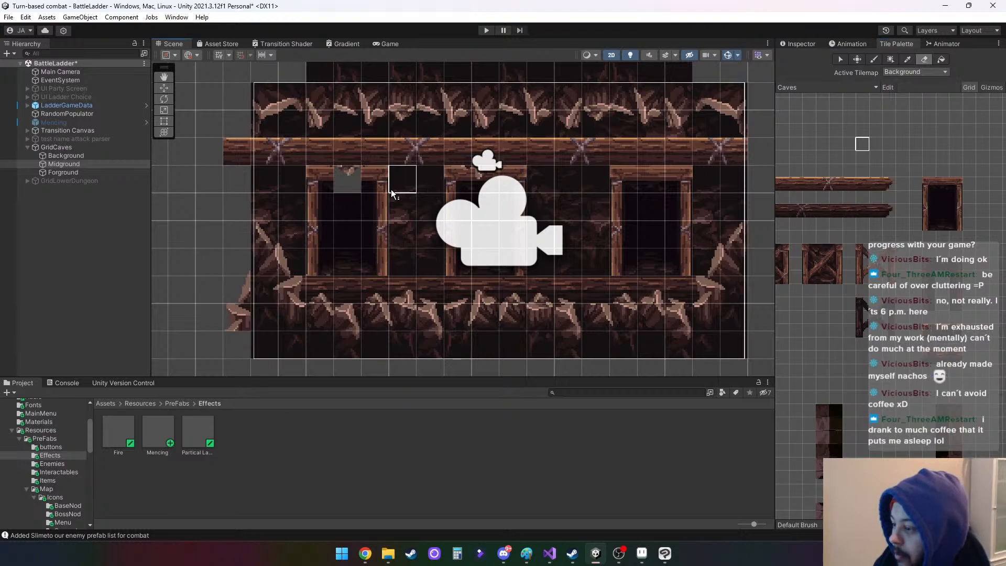
pyautogui.hotkey('ctrl', 'z')
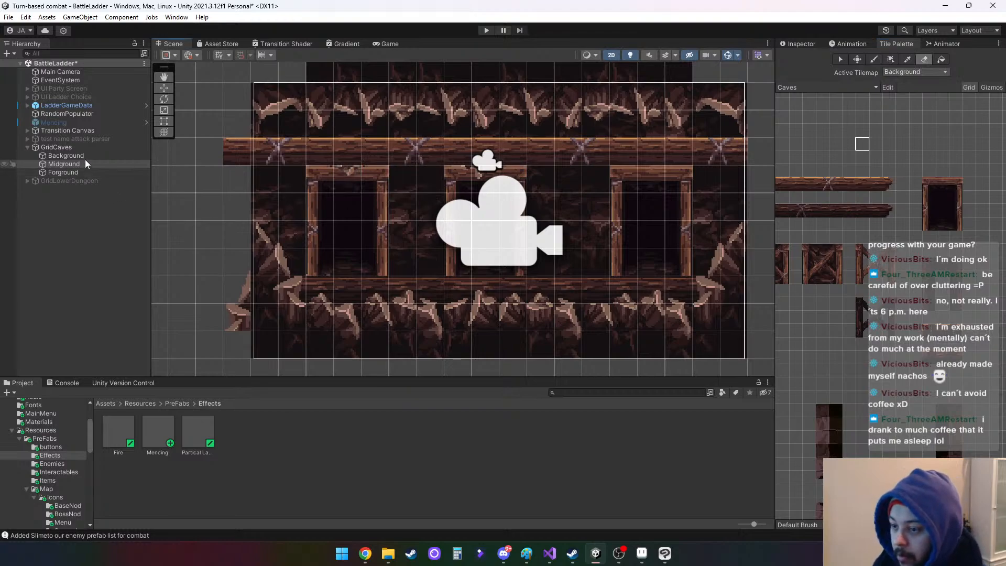
# Toggle the Midground tilemap off and on in the Scene view to check whether the rock chips belong to it
pyautogui.click(803, 43)
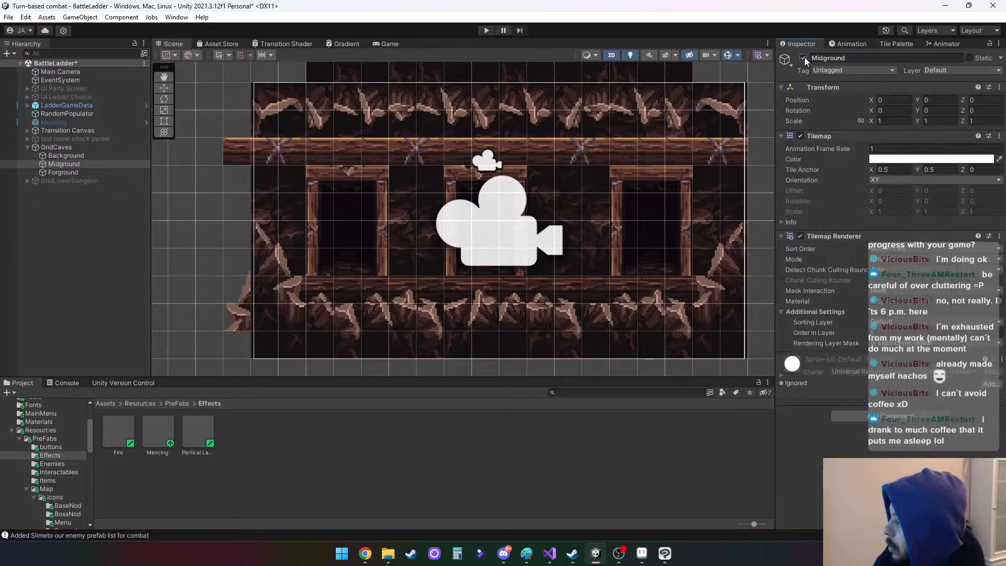
pyautogui.click(804, 57)
pyautogui.click(804, 58)
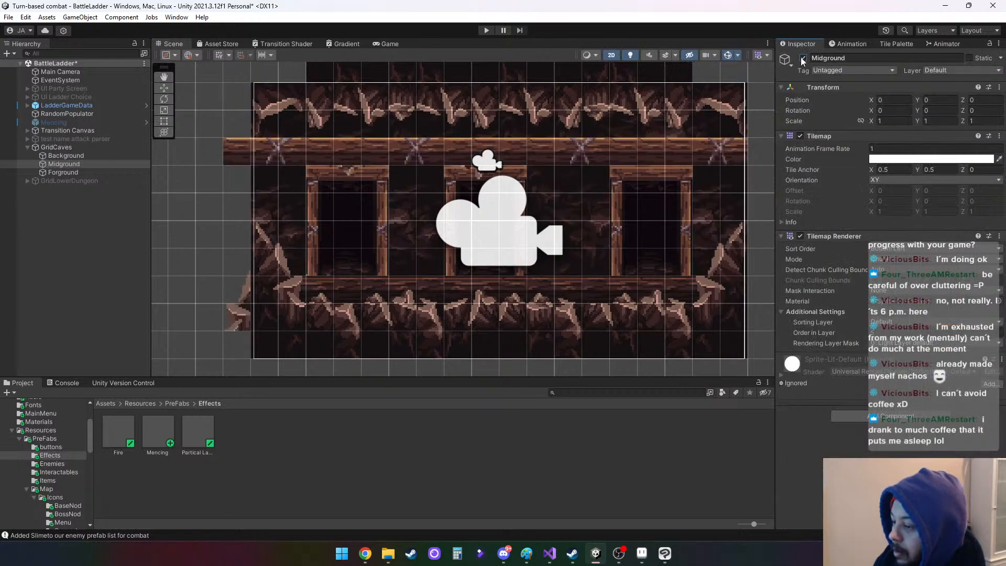
# Isolate the Midground tilemap by disabling the Forground and Background tilemaps
pyautogui.click(66, 164)
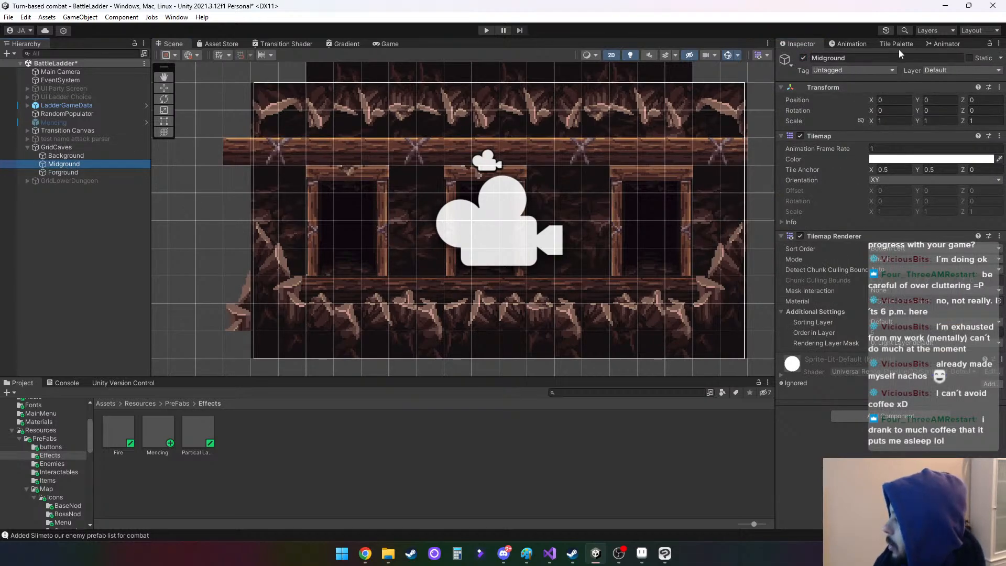
pyautogui.click(896, 44)
pyautogui.click(64, 164)
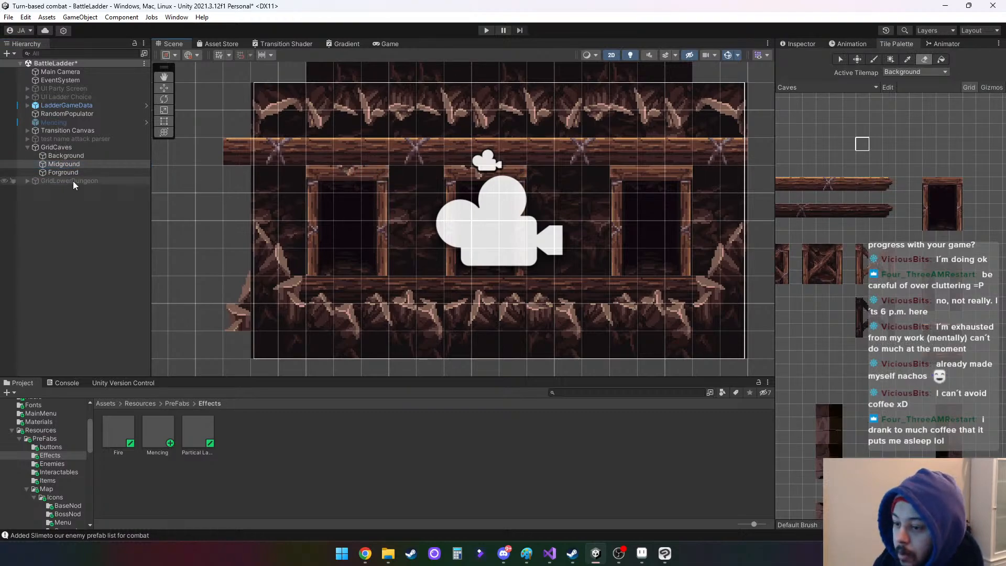
pyautogui.click(86, 173)
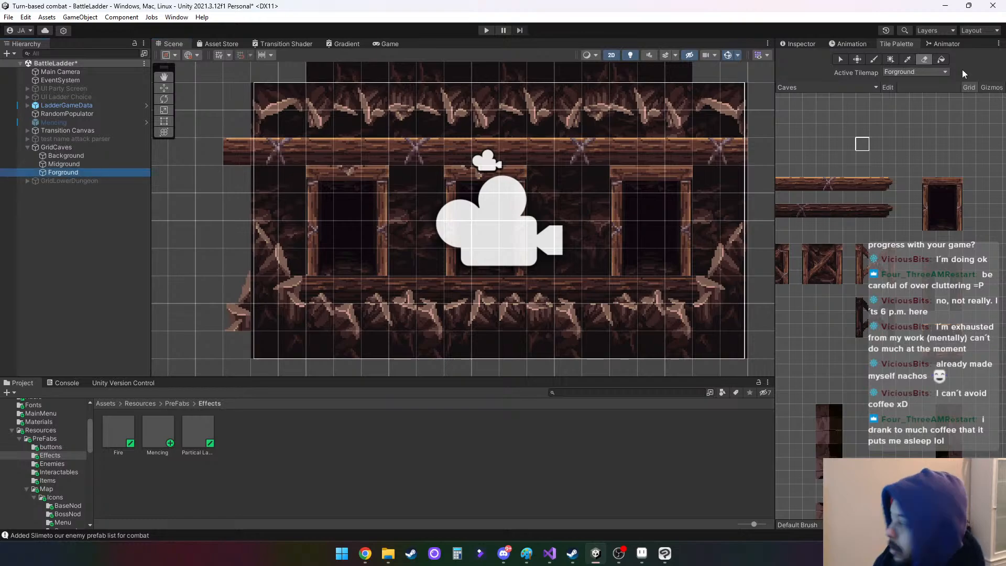
pyautogui.click(794, 45)
pyautogui.click(804, 58)
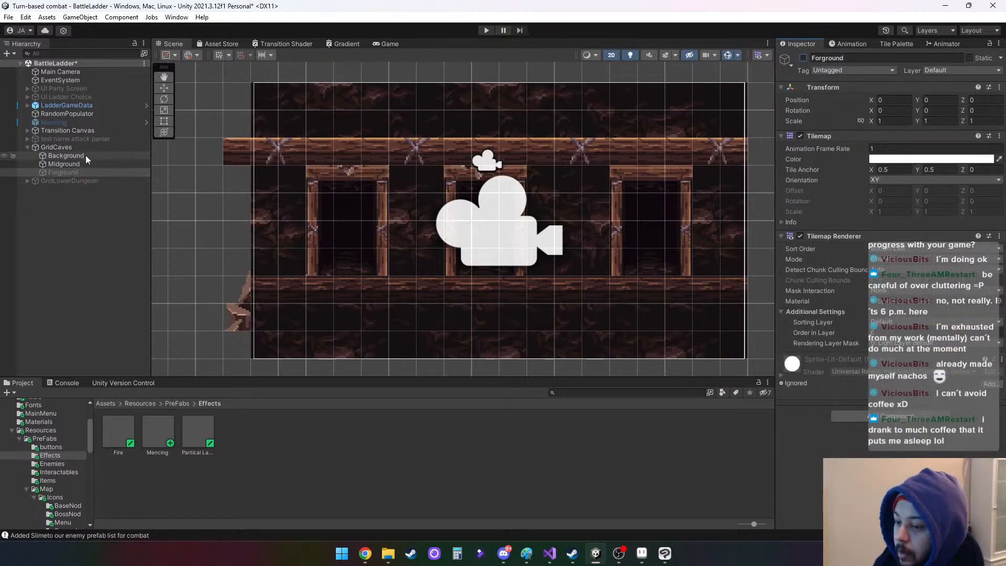
pyautogui.click(86, 155)
pyautogui.click(803, 58)
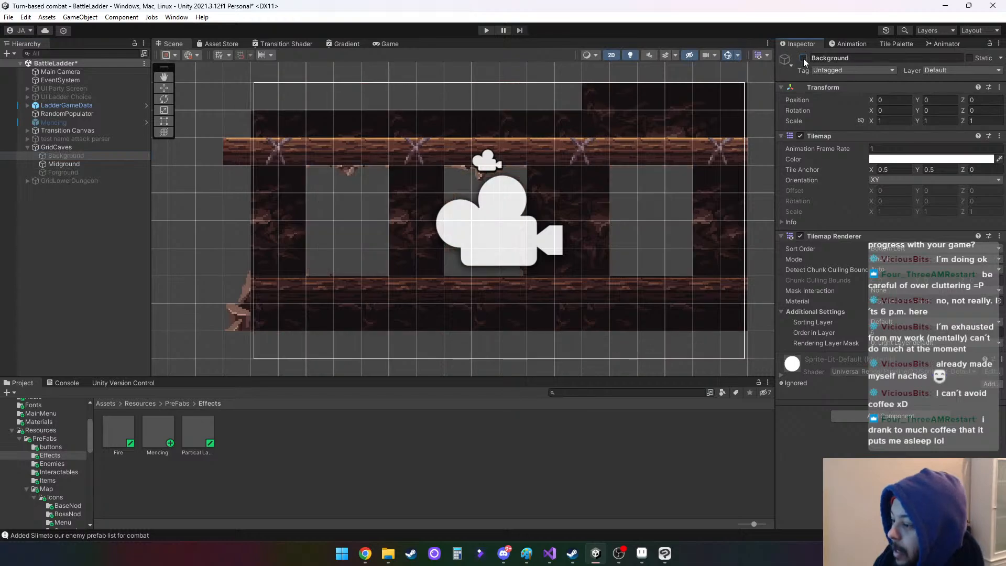
# Erase the stray rock chips in the first and middle doorway openings on the Midground tilemap, and re-enable Background and Forground
pyautogui.click(70, 165)
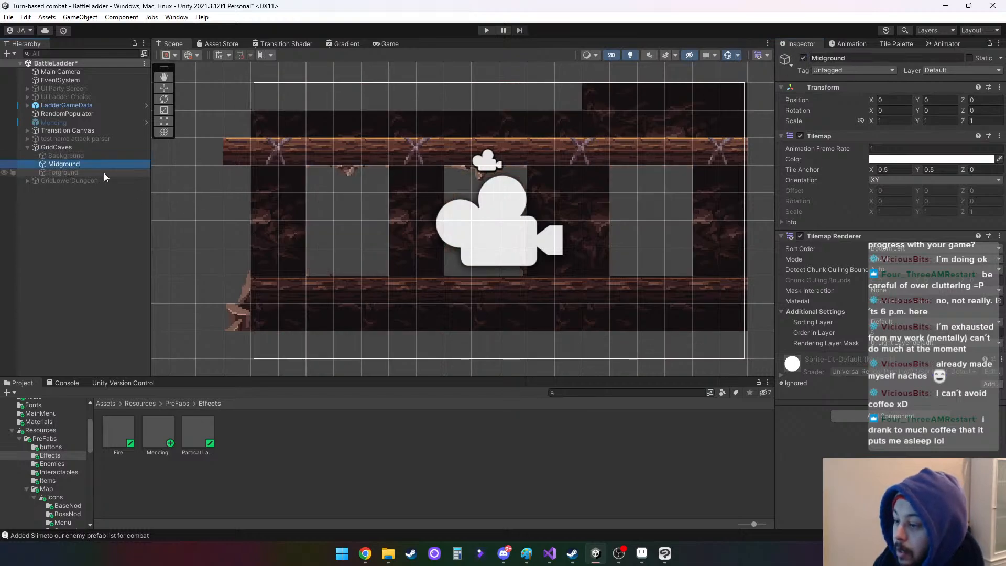
pyautogui.click(896, 44)
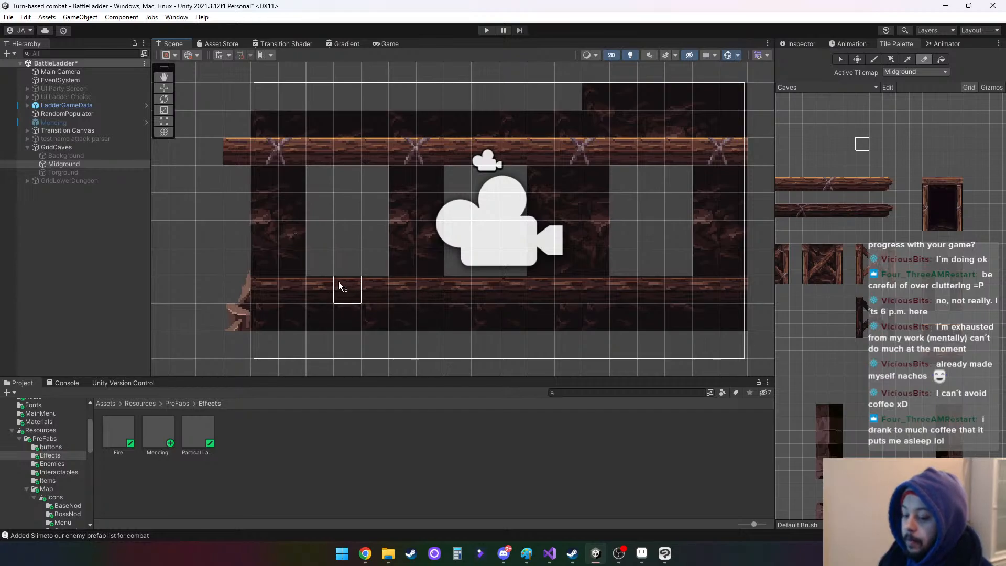
pyautogui.click(62, 155)
pyautogui.keyDown('ctrl'); pyautogui.click(66, 173); pyautogui.keyUp('ctrl')
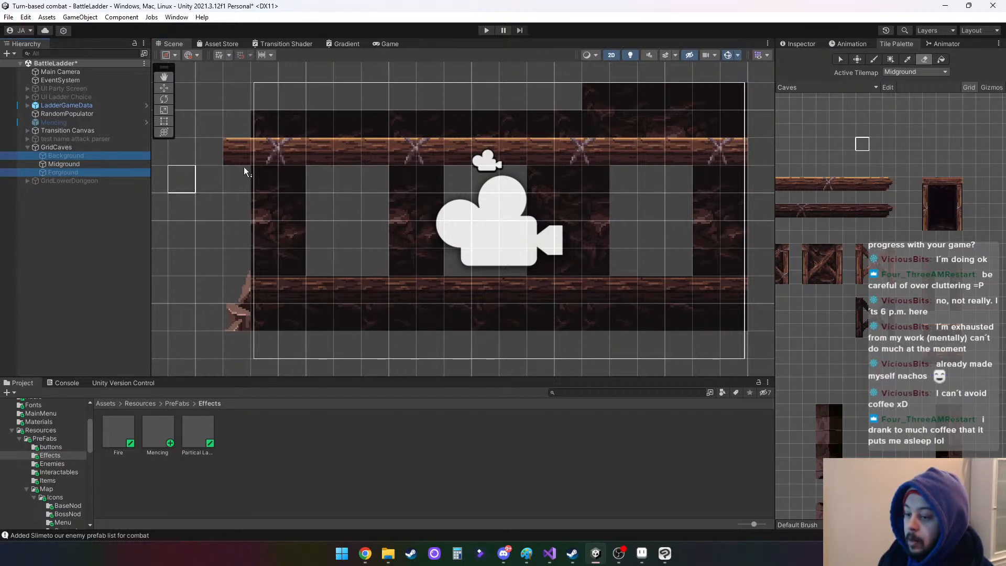
pyautogui.click(807, 44)
pyautogui.click(803, 58)
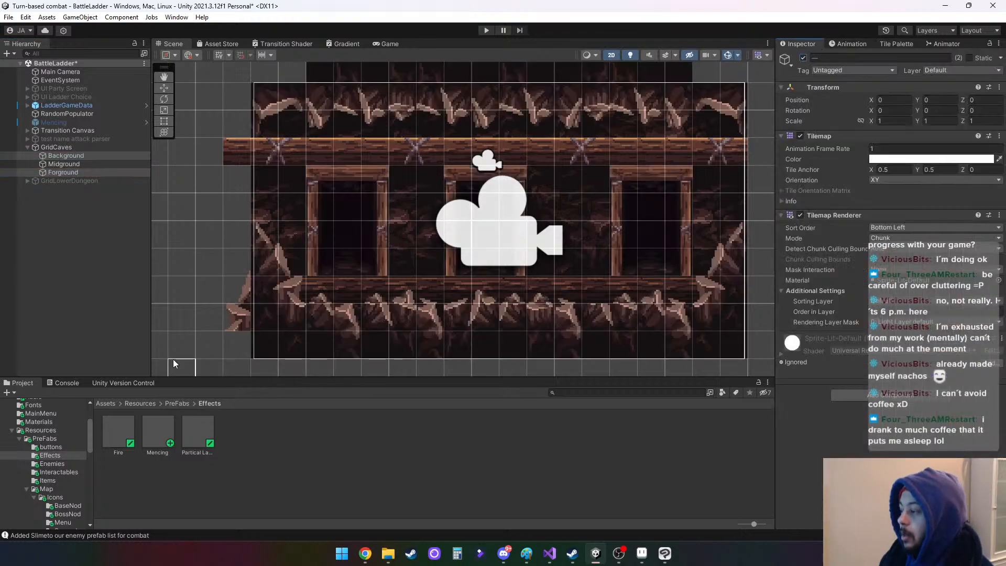
# Enable the UI Ladder Choice canvas and play-test the cave scene, choosing Hero 1 at the middle doorway
pyautogui.click(486, 31)
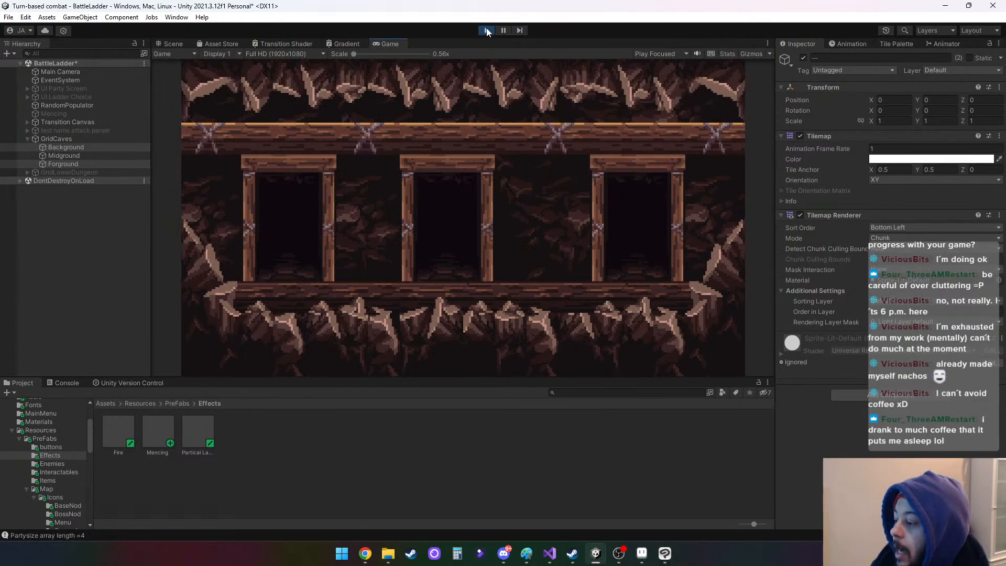
pyautogui.click(487, 30)
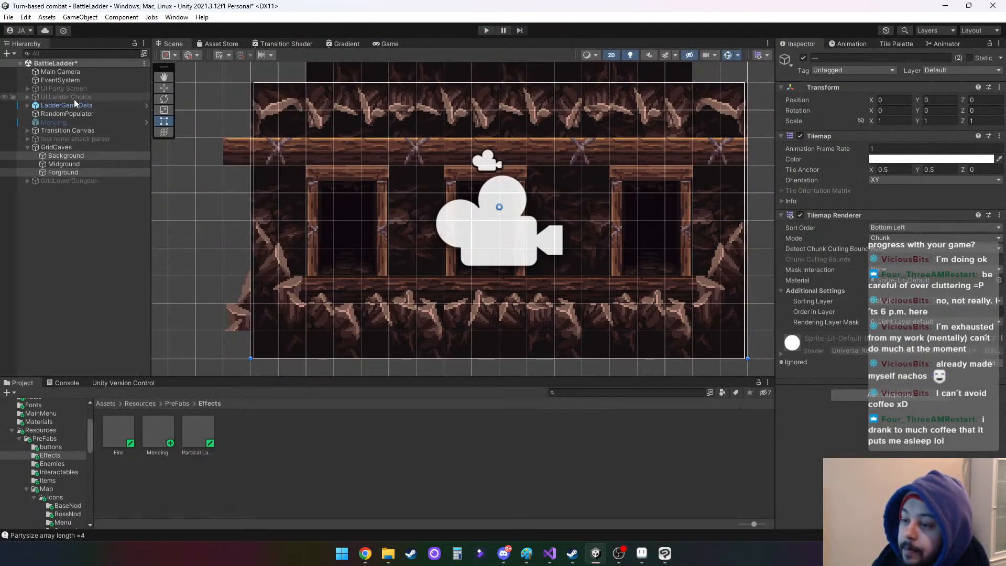
pyautogui.click(74, 98)
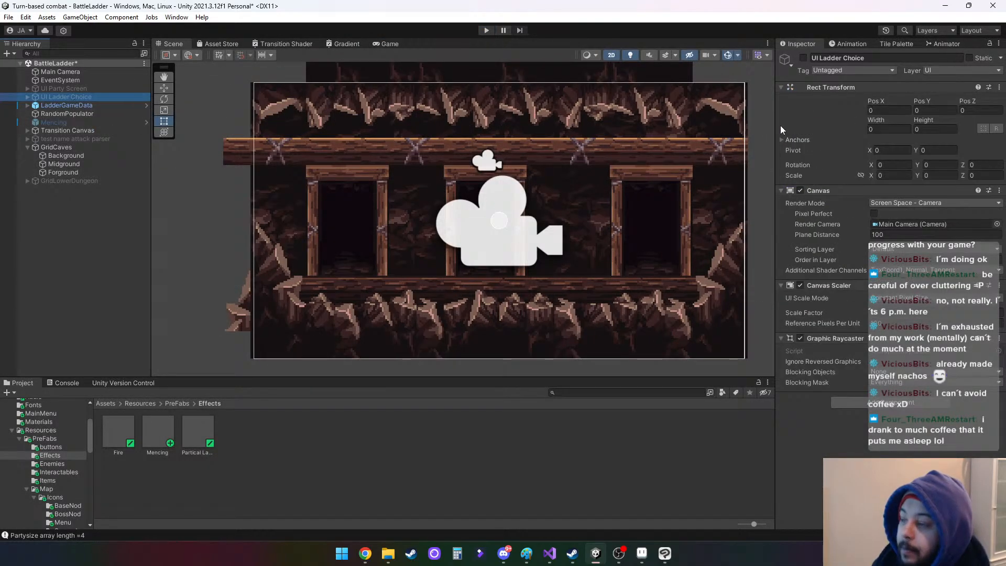
pyautogui.click(486, 31)
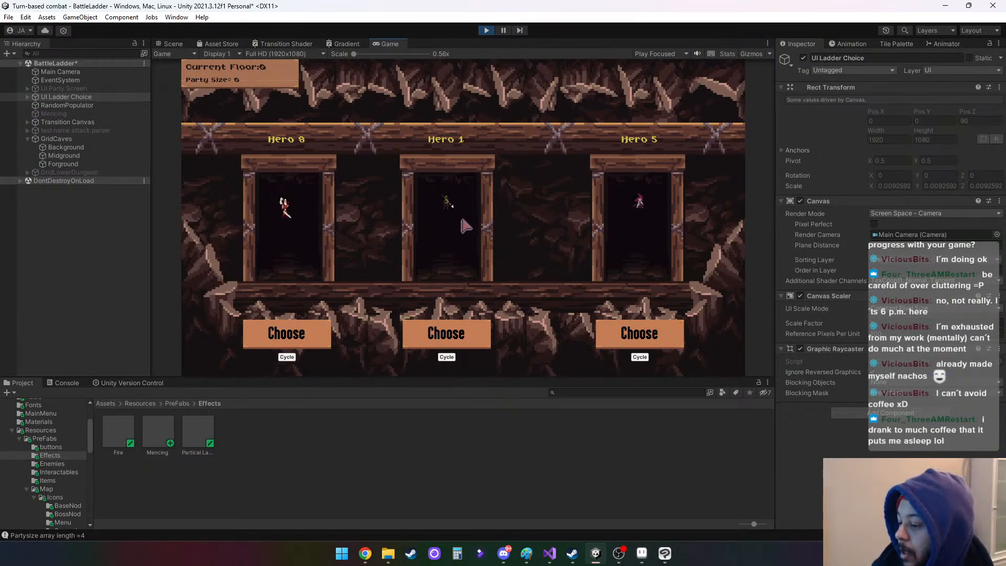
pyautogui.click(444, 336)
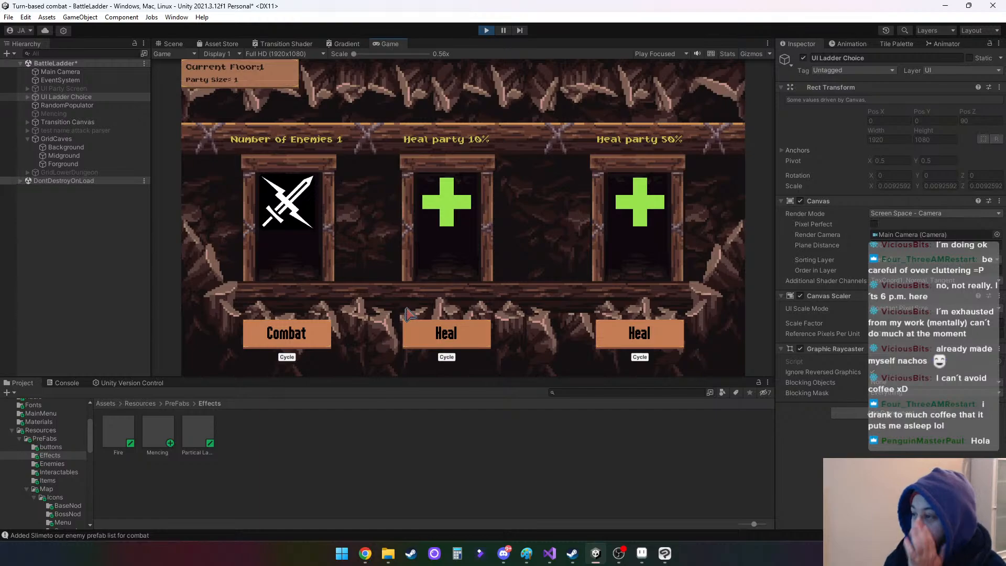
pyautogui.click(488, 31)
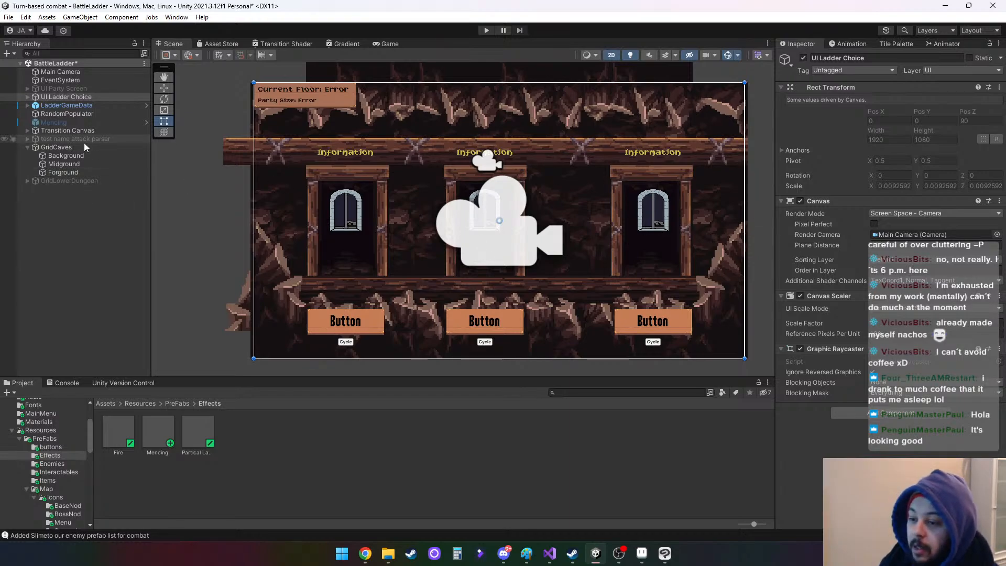
# Disable the GridCaves object and enable GridLowerDungeon in its place
pyautogui.click(27, 148)
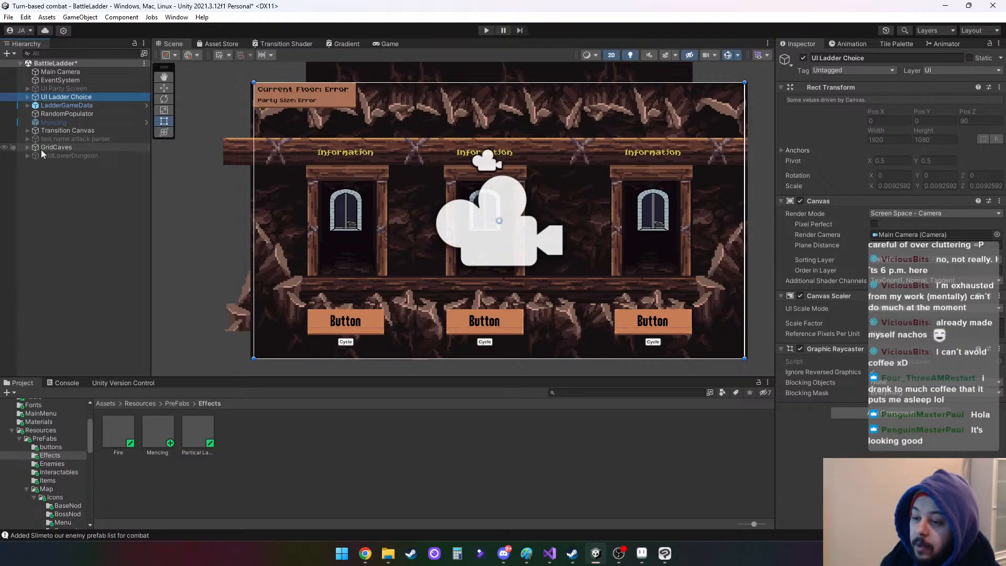
pyautogui.click(56, 147)
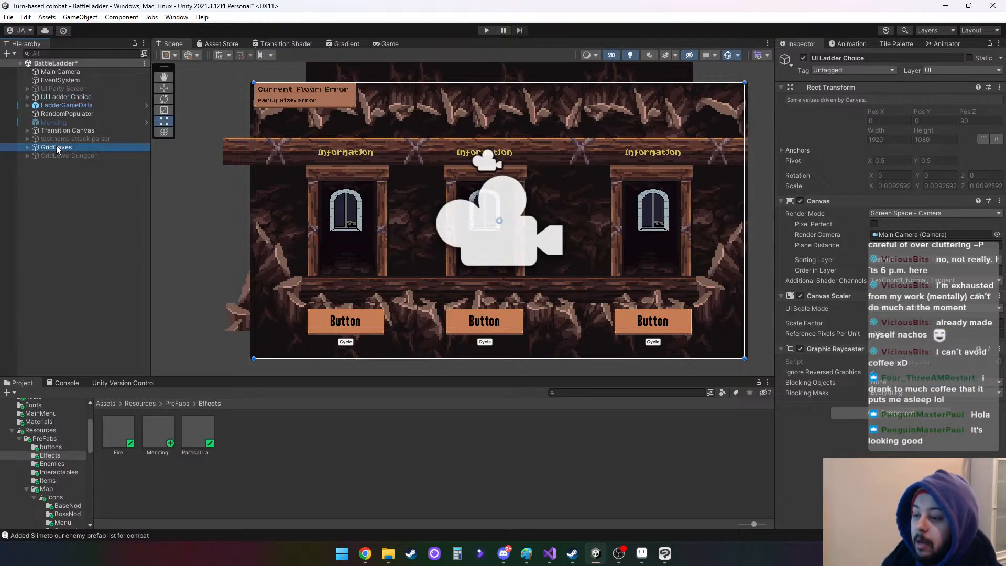
pyautogui.click(804, 57)
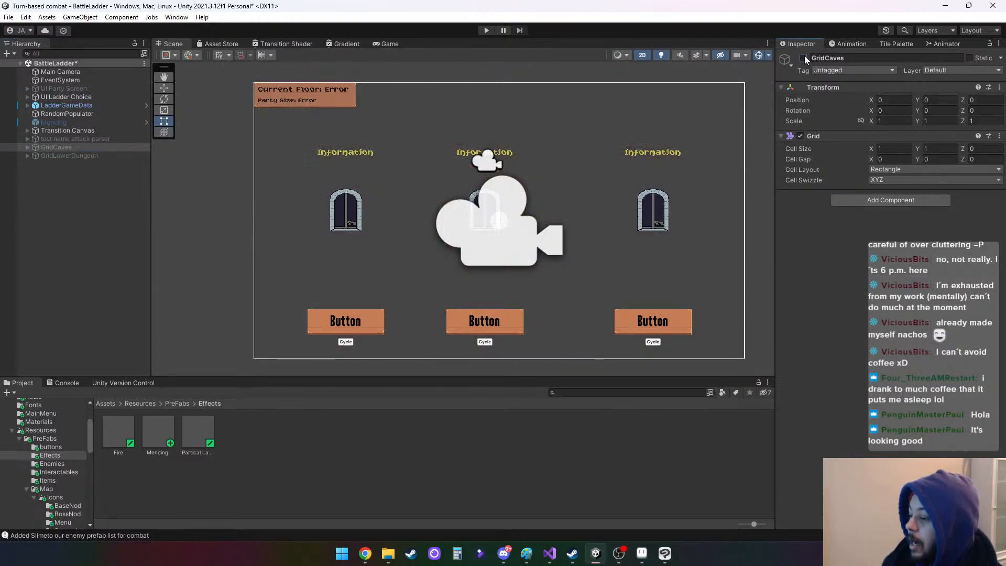
pyautogui.click(87, 155)
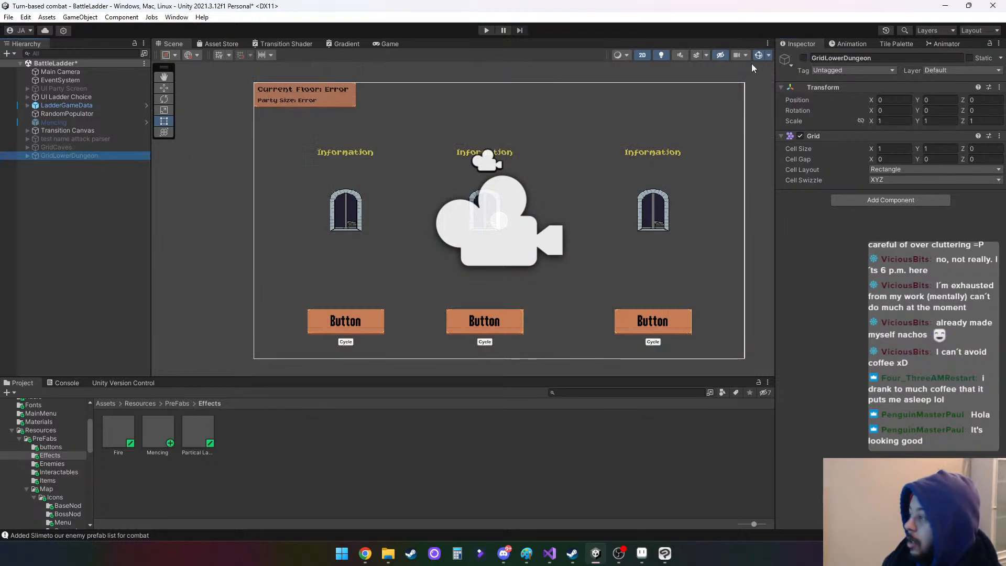
pyautogui.click(804, 58)
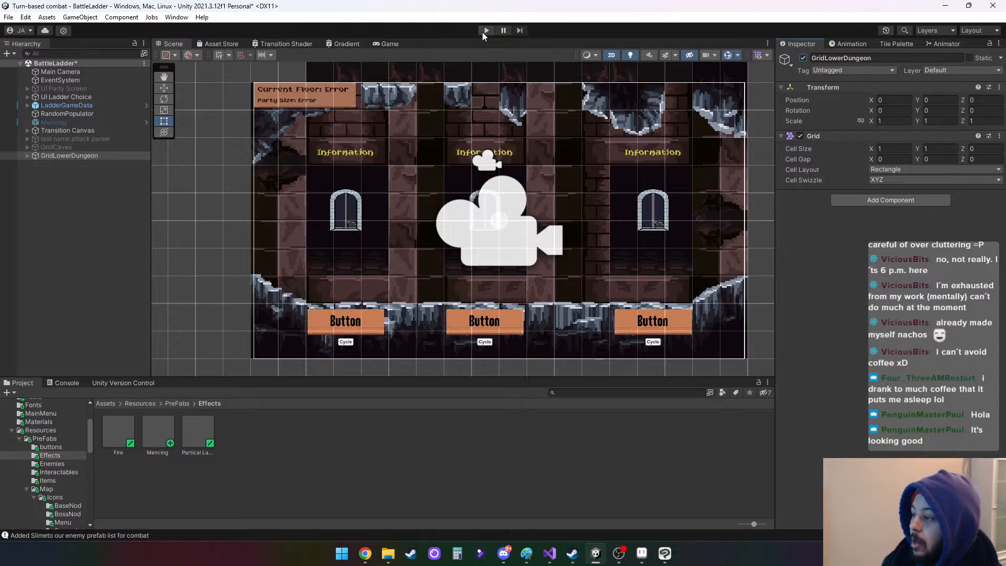
# Preview the lower dungeon in the Game view, hiding and restoring the UI Ladder Choice canvas to inspect the tiles behind it
pyautogui.scroll(3, 424, 187)
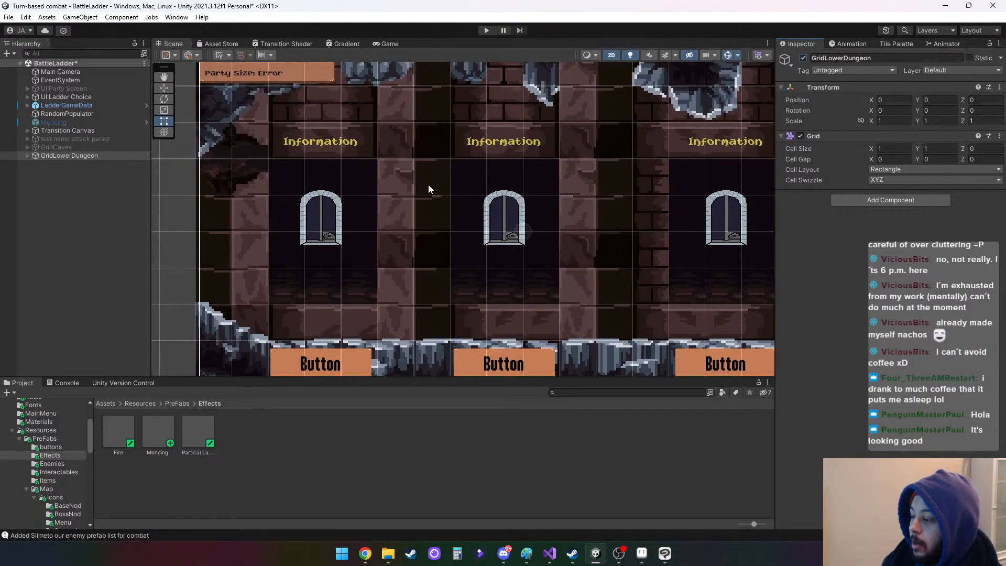
pyautogui.click(403, 43)
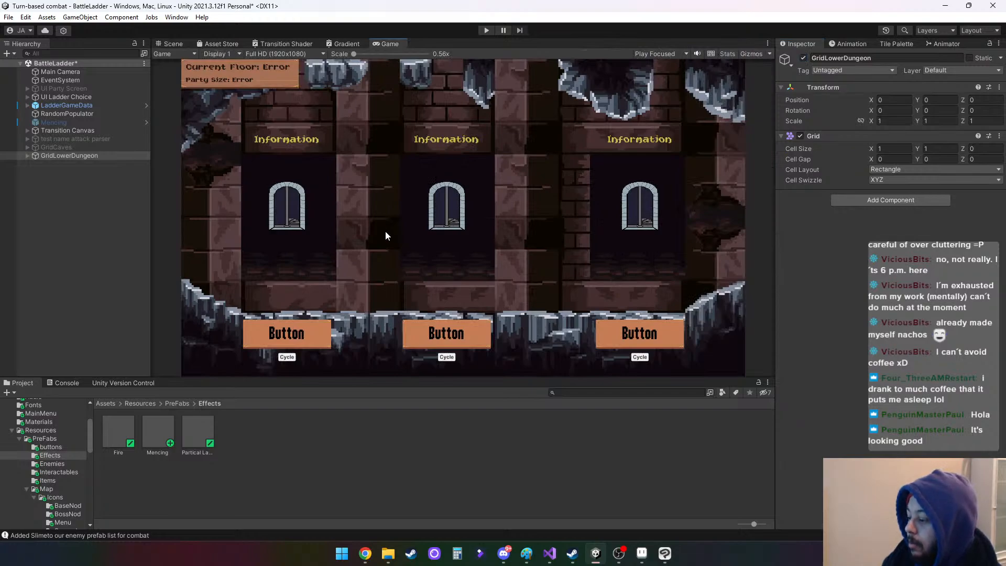
pyautogui.click(74, 104)
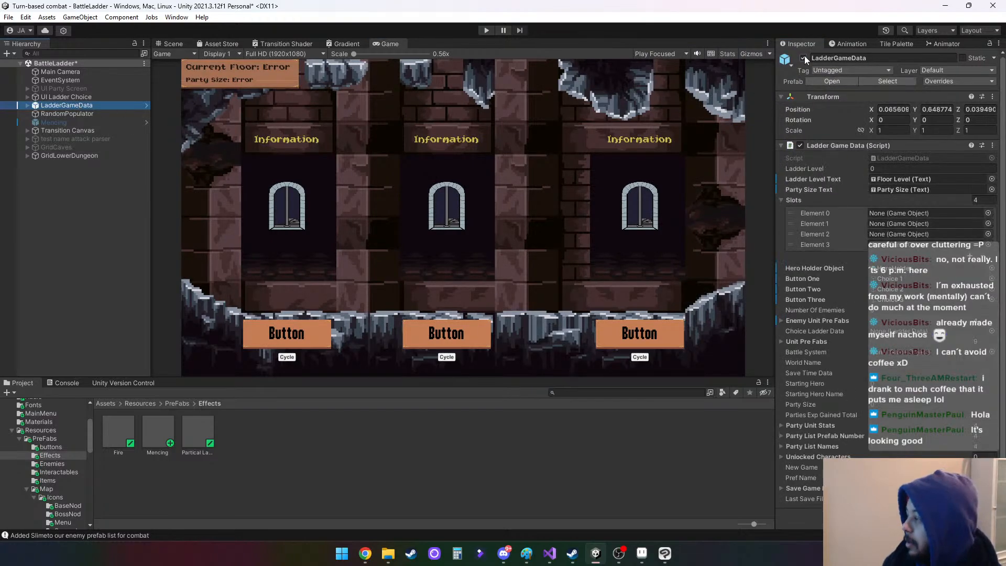
pyautogui.click(90, 95)
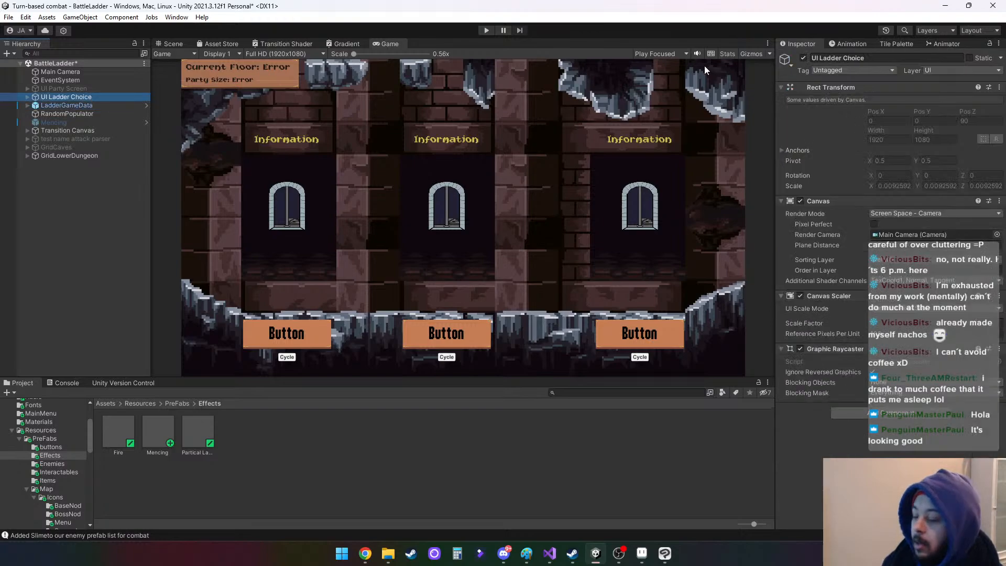
pyautogui.click(804, 58)
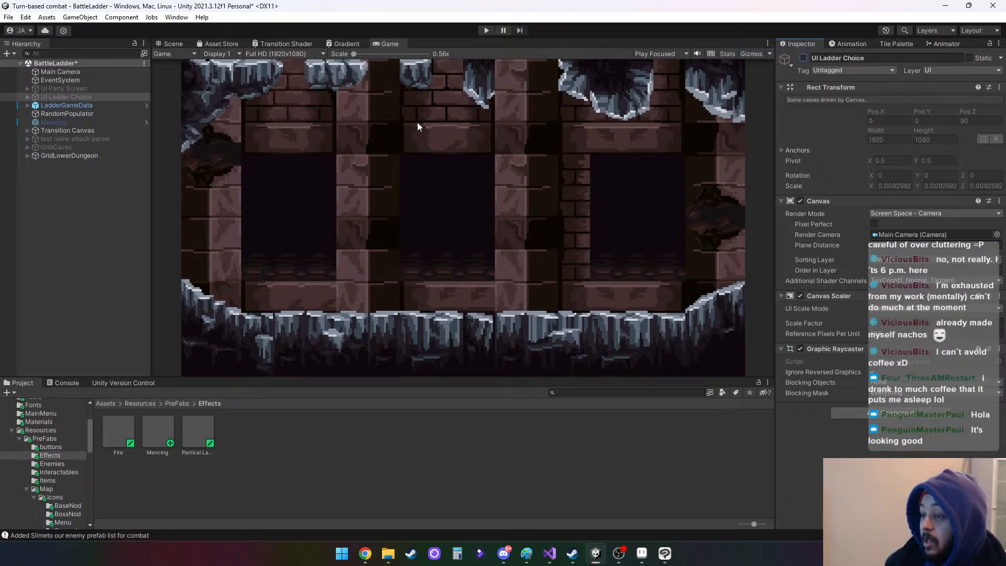
pyautogui.click(70, 96)
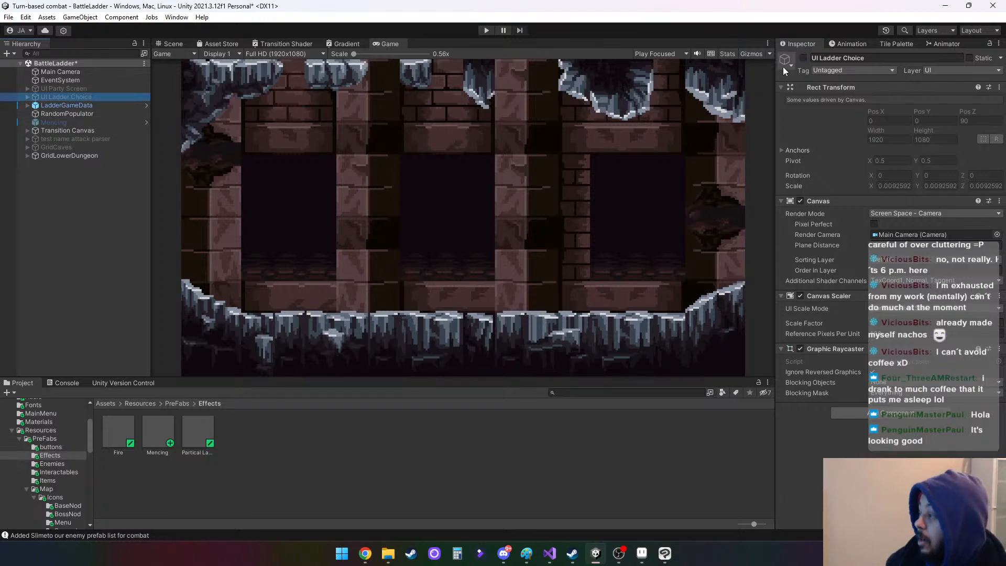
pyautogui.click(804, 58)
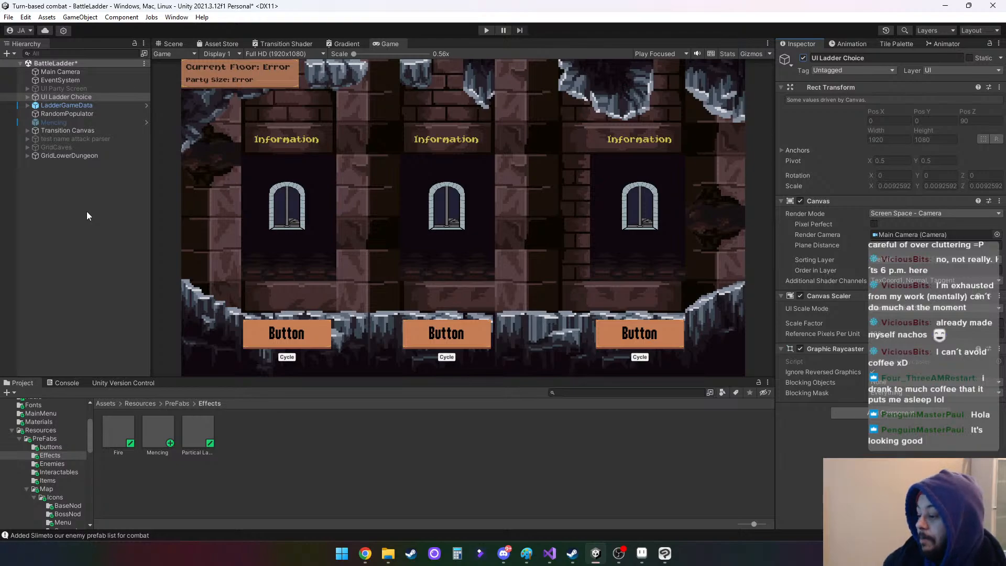
# Play-test the lower dungeon scene, choosing Hero 1 and Combat at the middle doorway, and attack the Slime with Spear
pyautogui.click(486, 30)
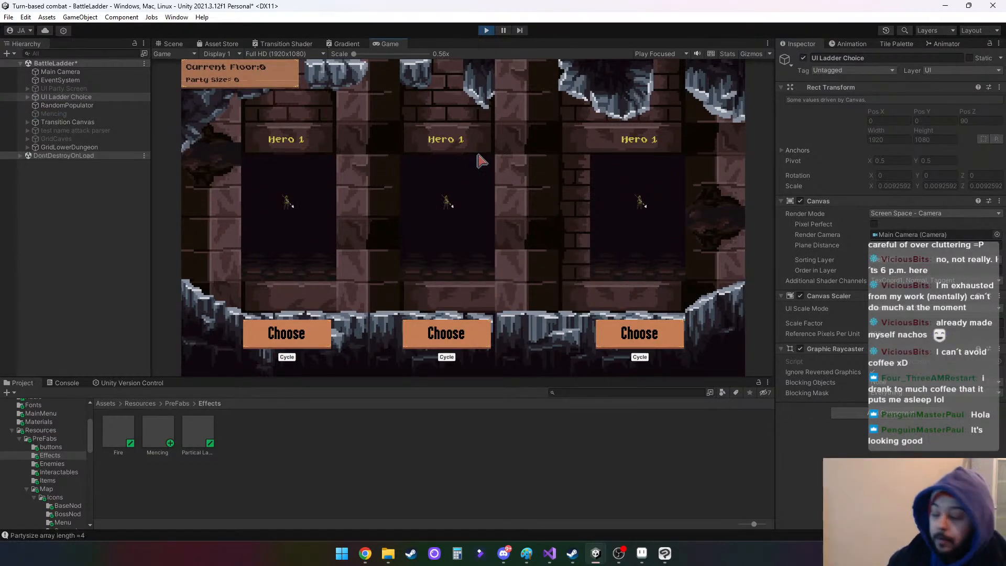
pyautogui.click(426, 336)
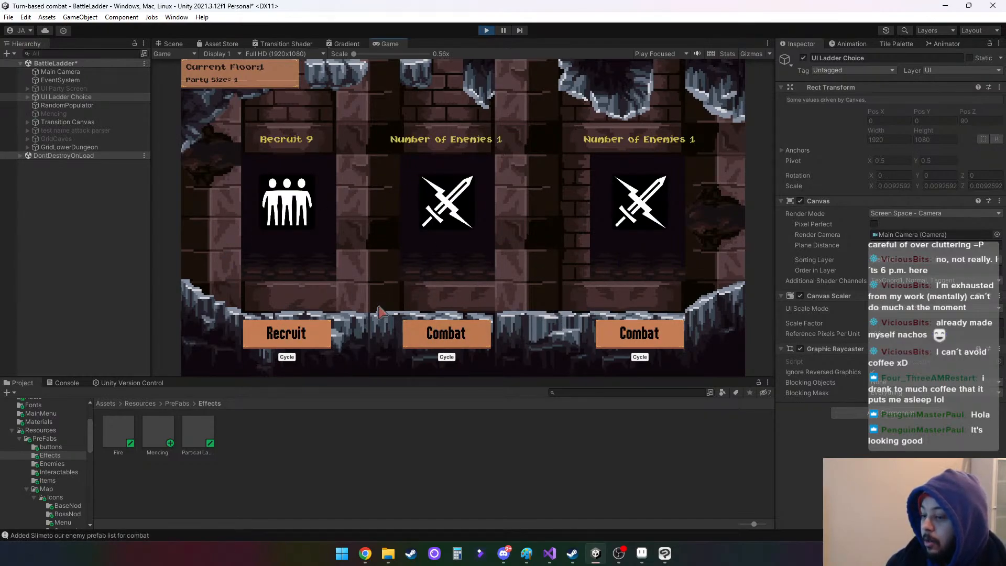
pyautogui.click(470, 336)
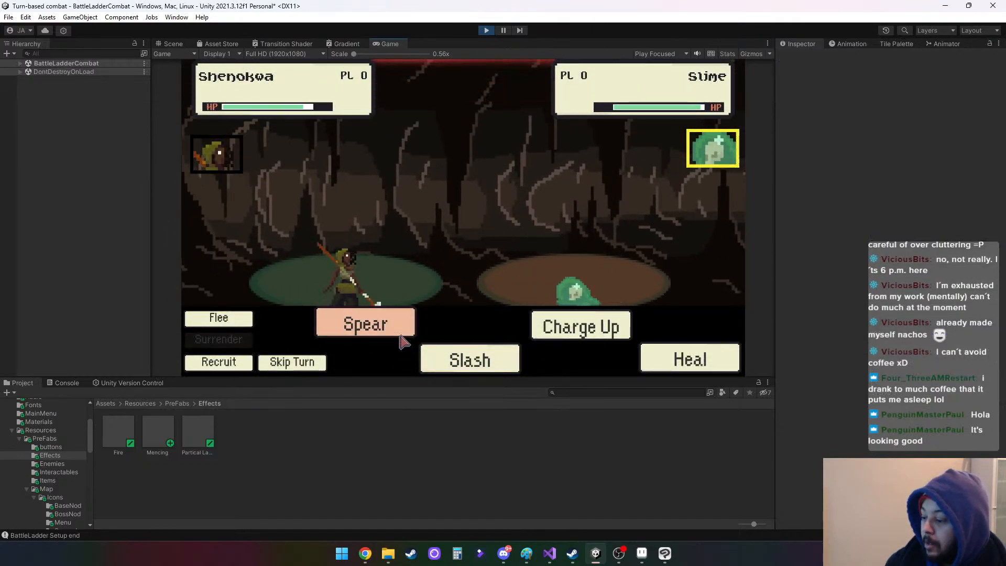
pyautogui.click(401, 335)
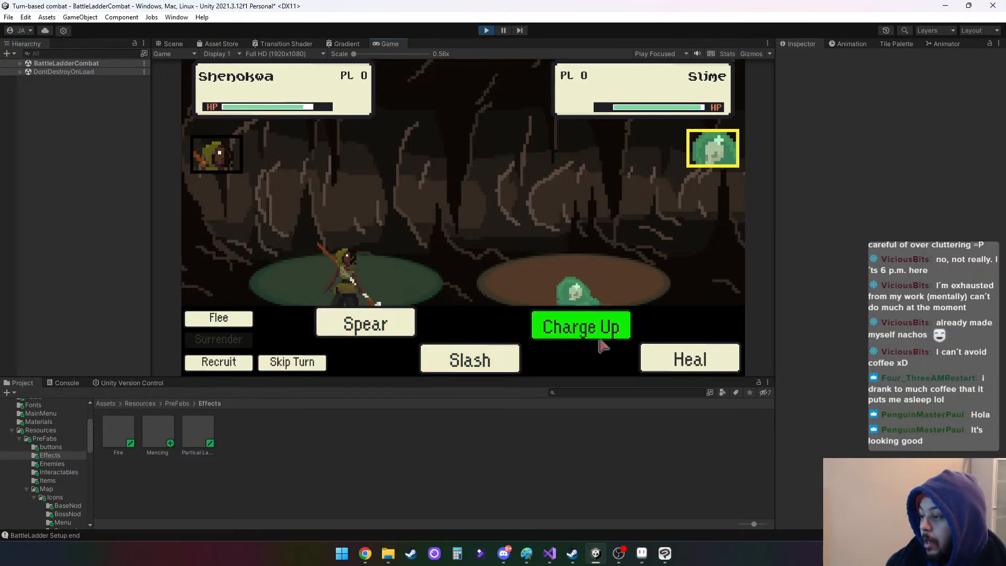
pyautogui.click(379, 331)
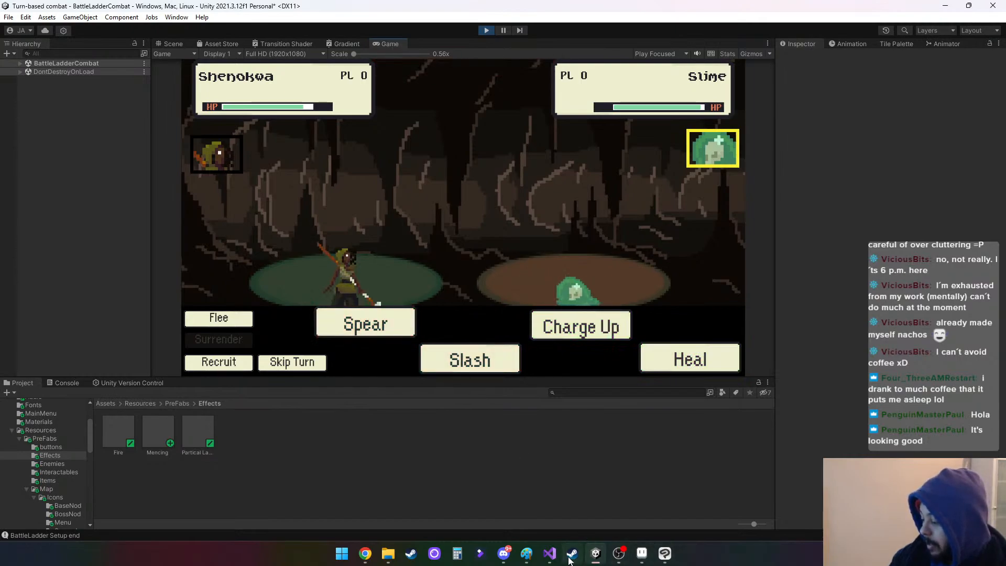
# Switch to Paint, frame the attack-bar sketch with a rectangle of about 1298 × 314 px, and fill the area outside it black
pyautogui.click(526, 554)
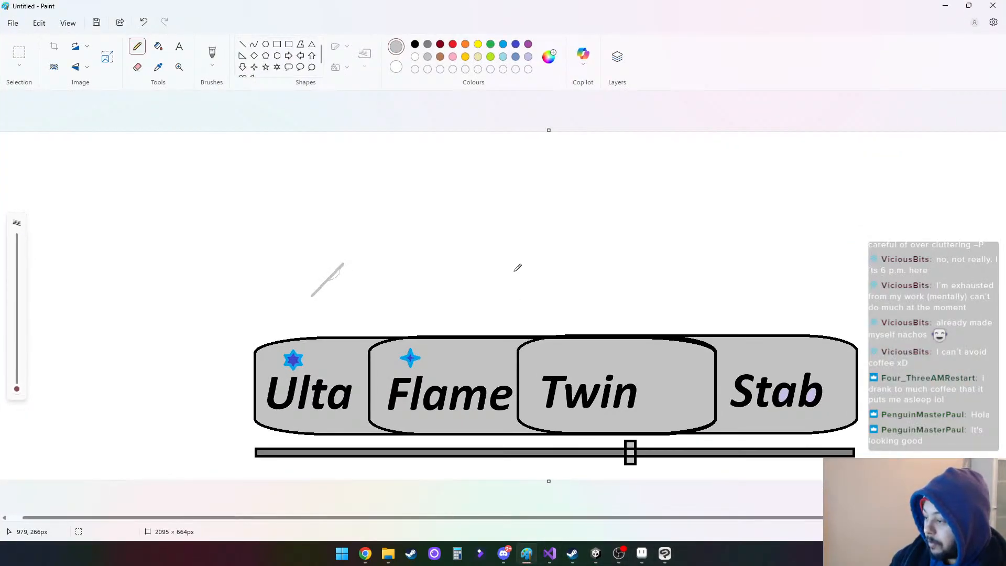
pyautogui.moveTo(624, 293); pyautogui.dragTo(624, 236)
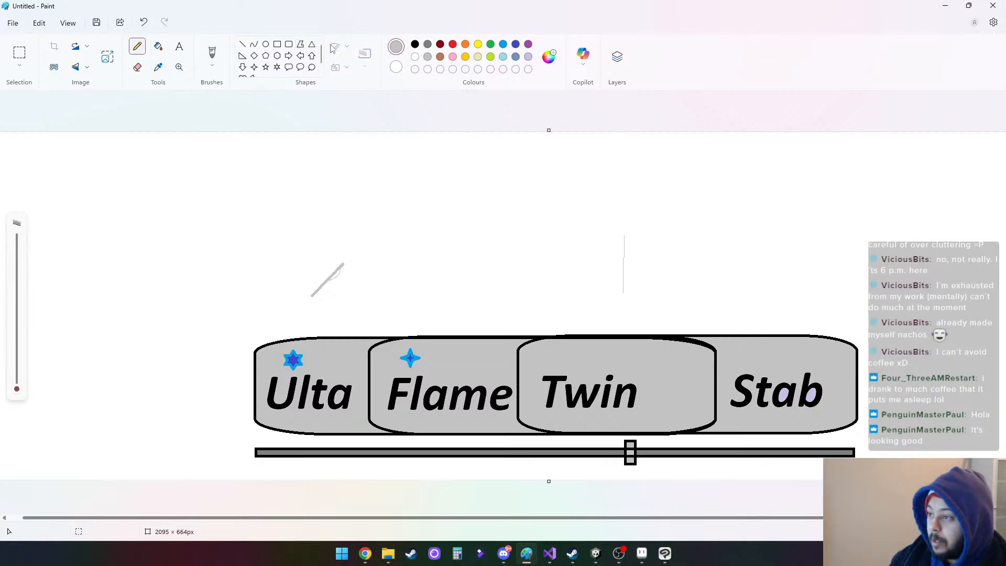
pyautogui.click(276, 44)
pyautogui.moveTo(216, 314); pyautogui.dragTo(897, 479)
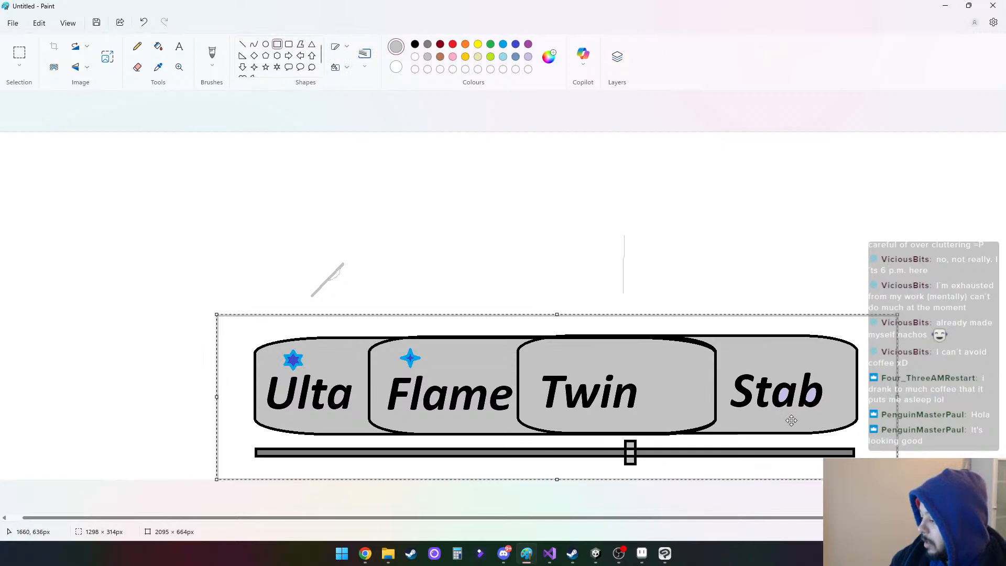
pyautogui.click(415, 44)
pyautogui.click(158, 46)
pyautogui.click(132, 218)
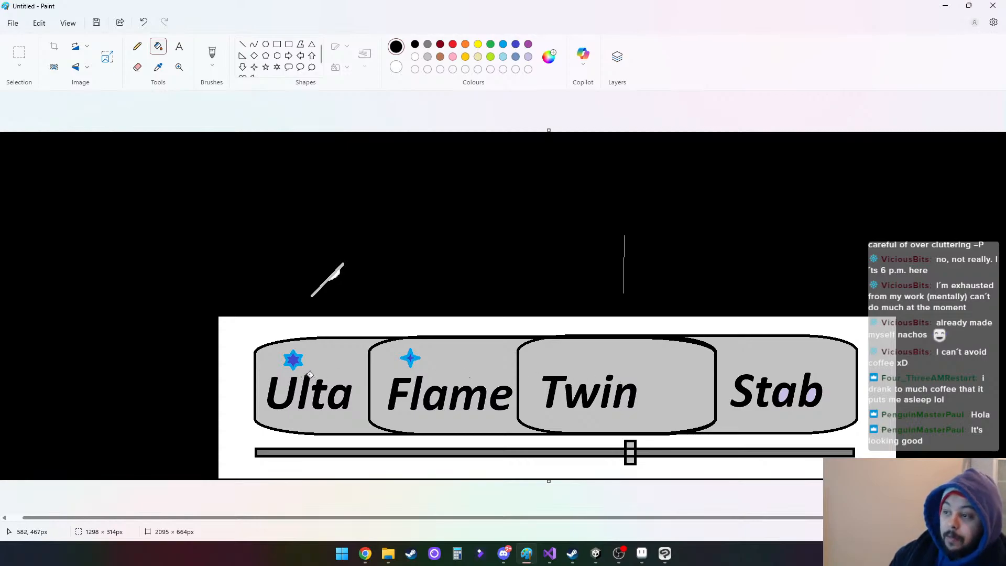
# Return to Unity, finish the Slime battle with a Spear attack, and stop the play-test
pyautogui.click(946, 5)
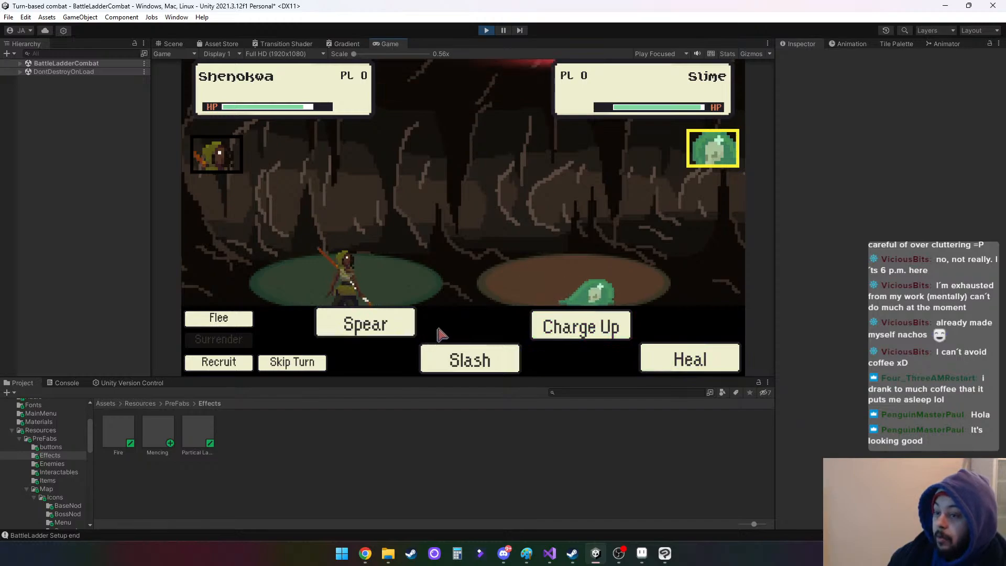
pyautogui.click(354, 329)
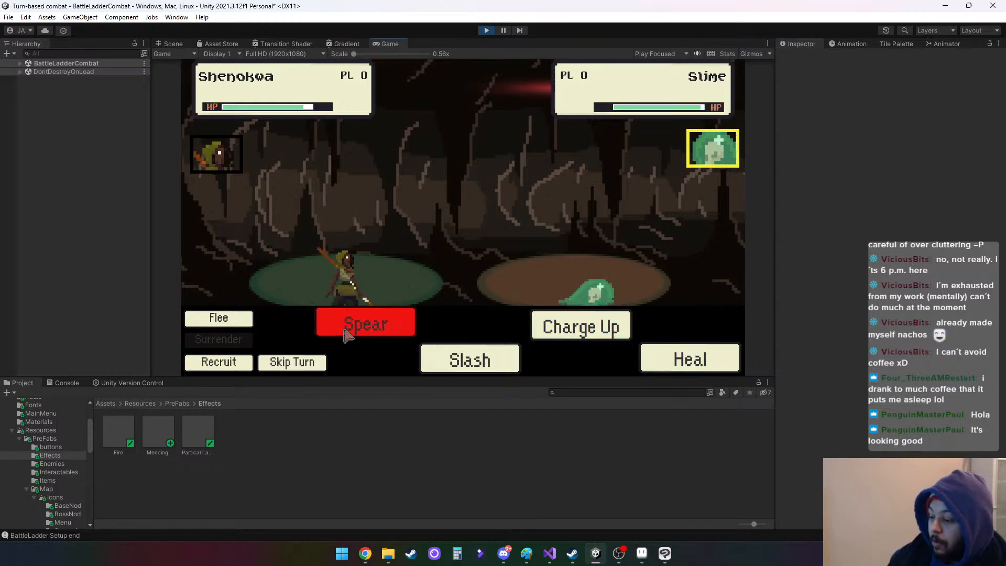
pyautogui.click(465, 218)
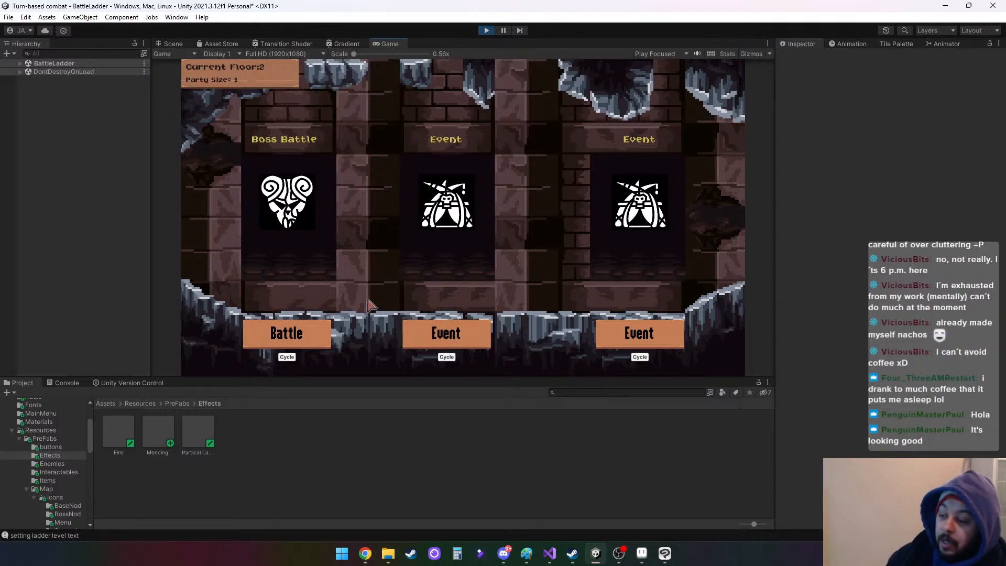
pyautogui.click(491, 30)
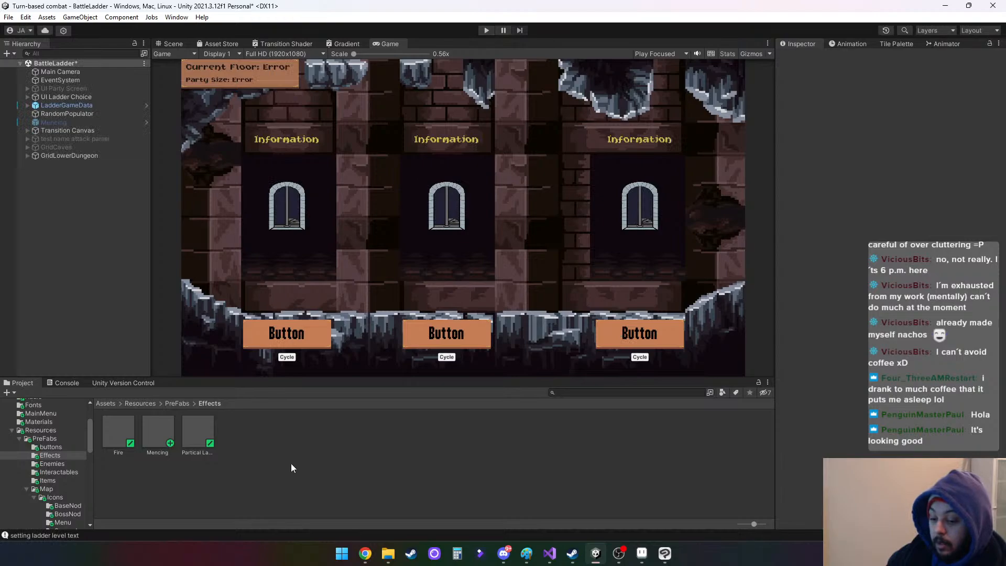
# Add the ItemDefault prefab from the Resources/PreFabs/Items folder to the BattleLadder scene
pyautogui.click(33, 497)
pyautogui.scroll(3, 52, 449)
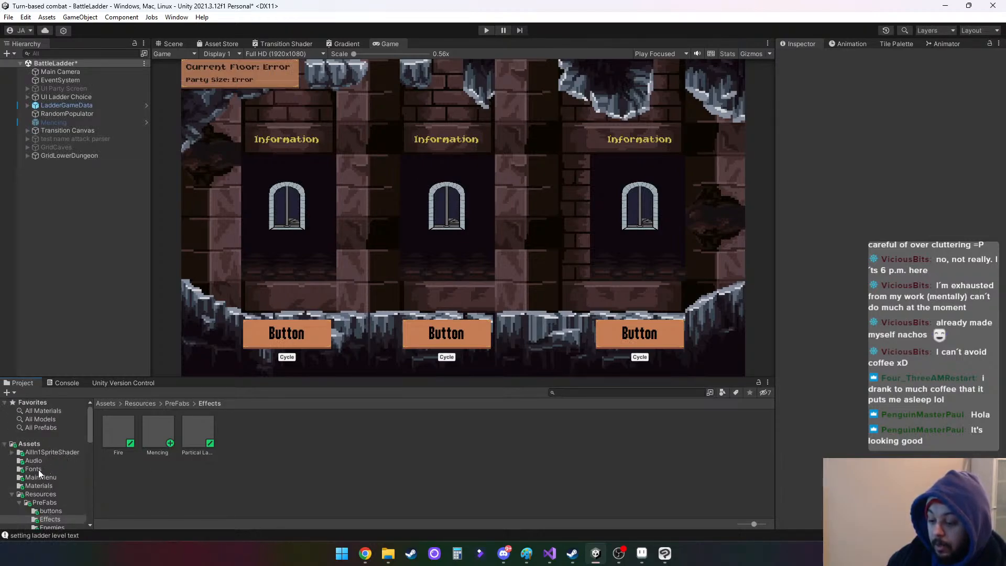
pyautogui.click(42, 502)
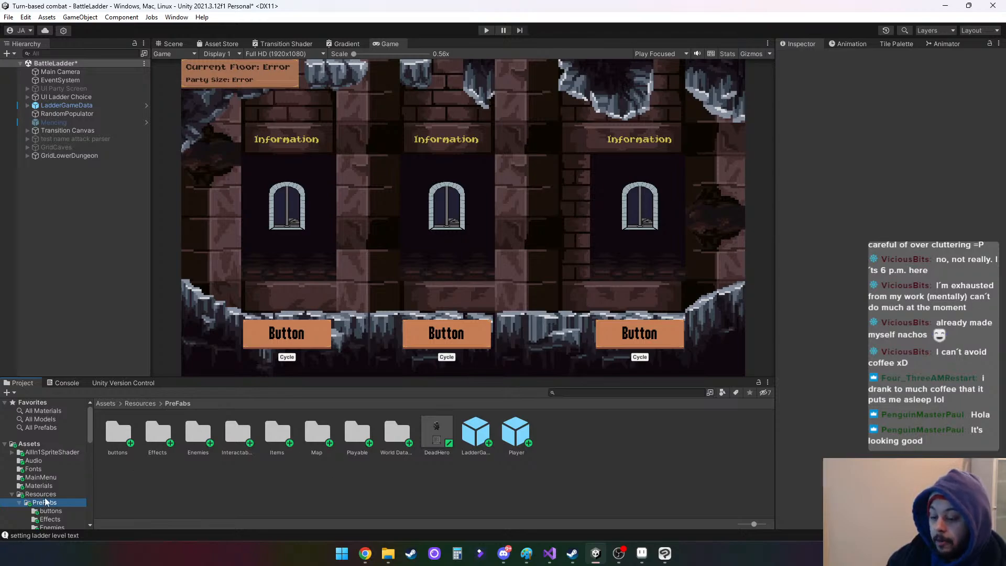
pyautogui.scroll(-5, 58, 487)
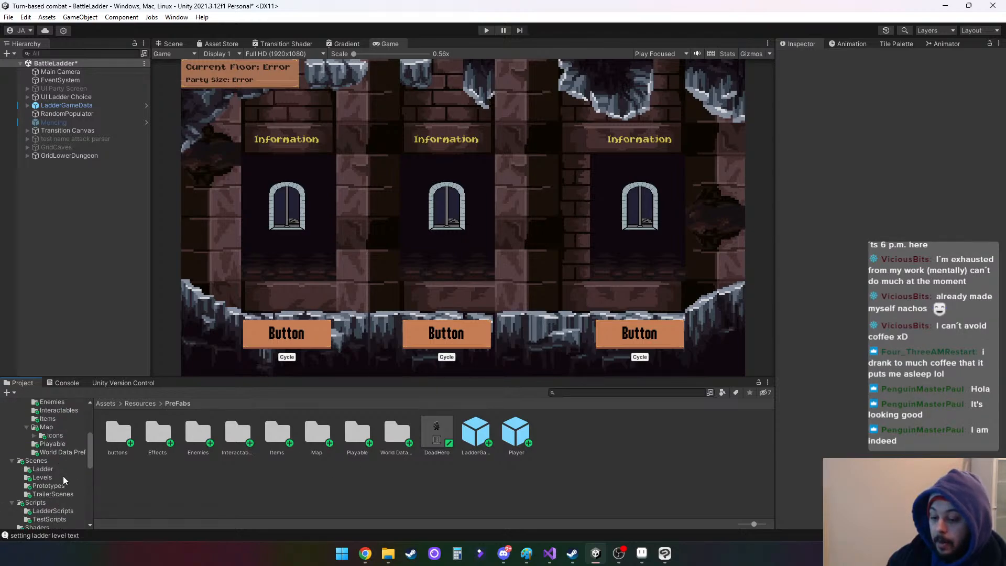
pyautogui.scroll(5, 65, 473)
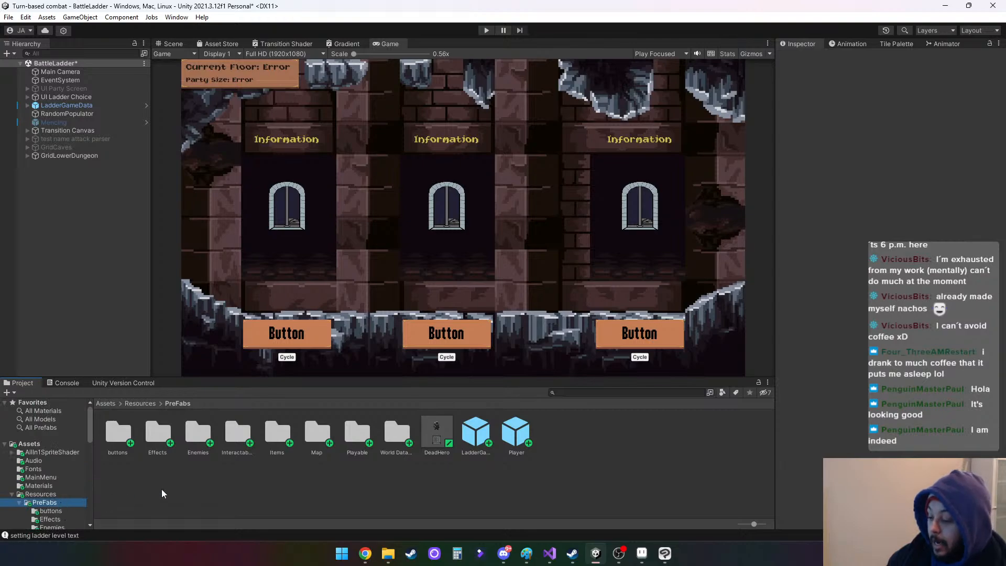
pyautogui.scroll(-2, 55, 483)
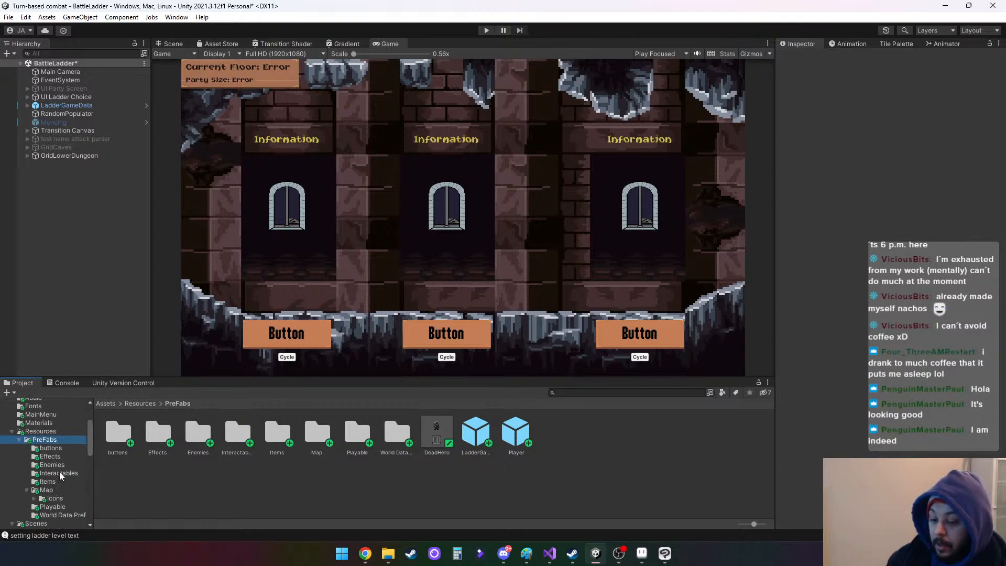
pyautogui.scroll(2, 59, 476)
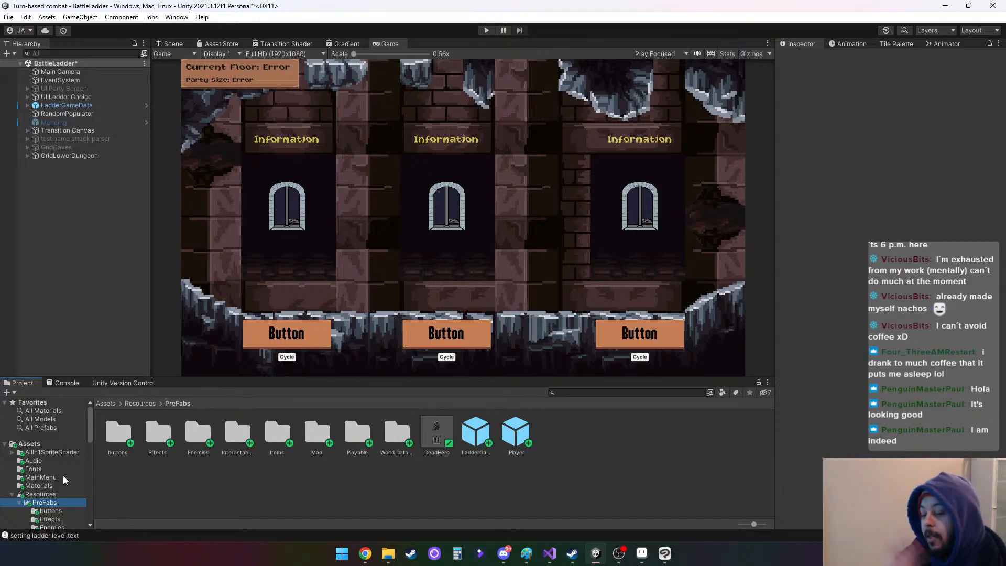
pyautogui.scroll(-3, 67, 470)
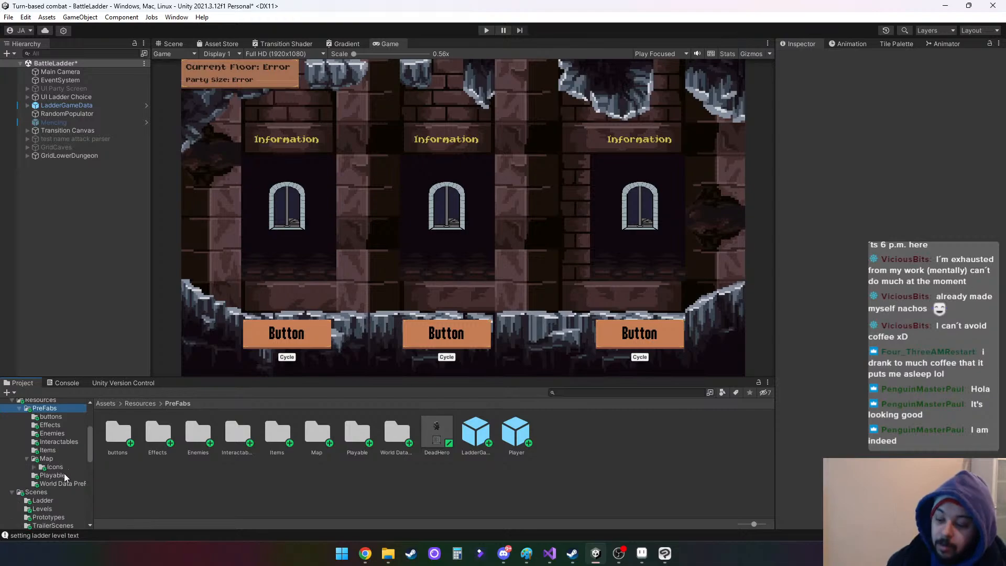
pyautogui.scroll(1, 55, 494)
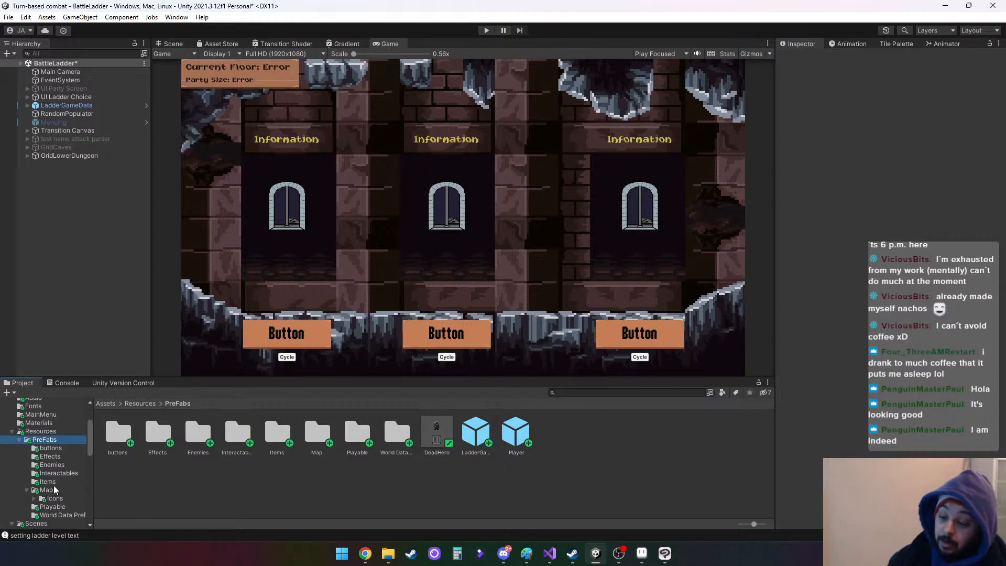
pyautogui.click(52, 483)
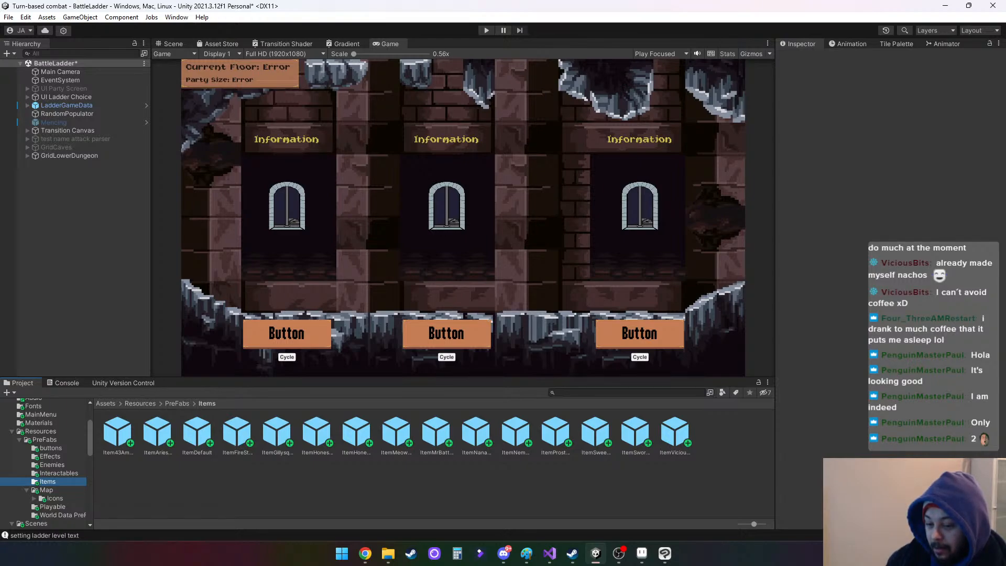
pyautogui.moveTo(199, 439); pyautogui.dragTo(78, 209)
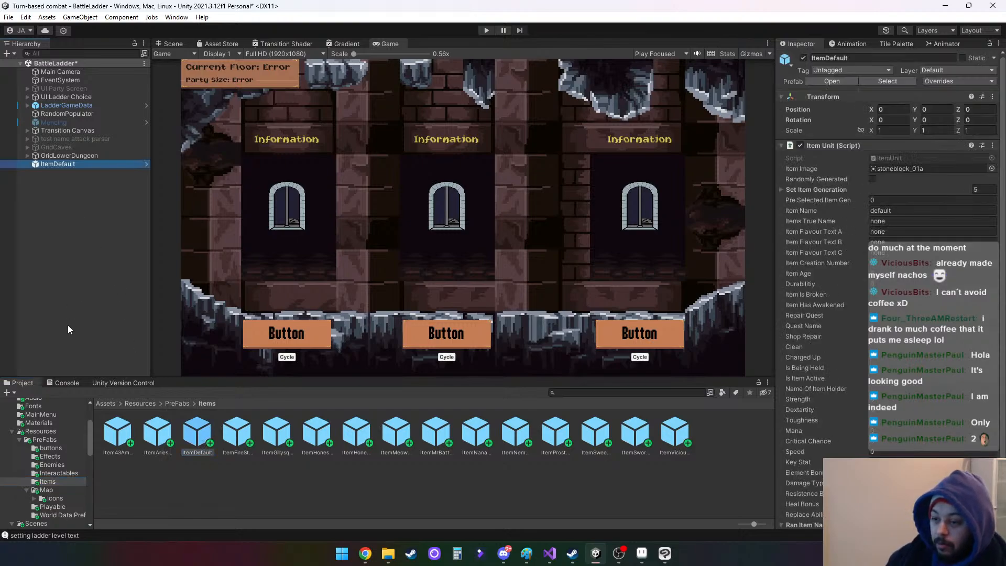
# Rename the ItemDefault object in the scene to "Item" followed by the chat viewer's username
pyautogui.click(87, 164)
pyautogui.click(100, 165)
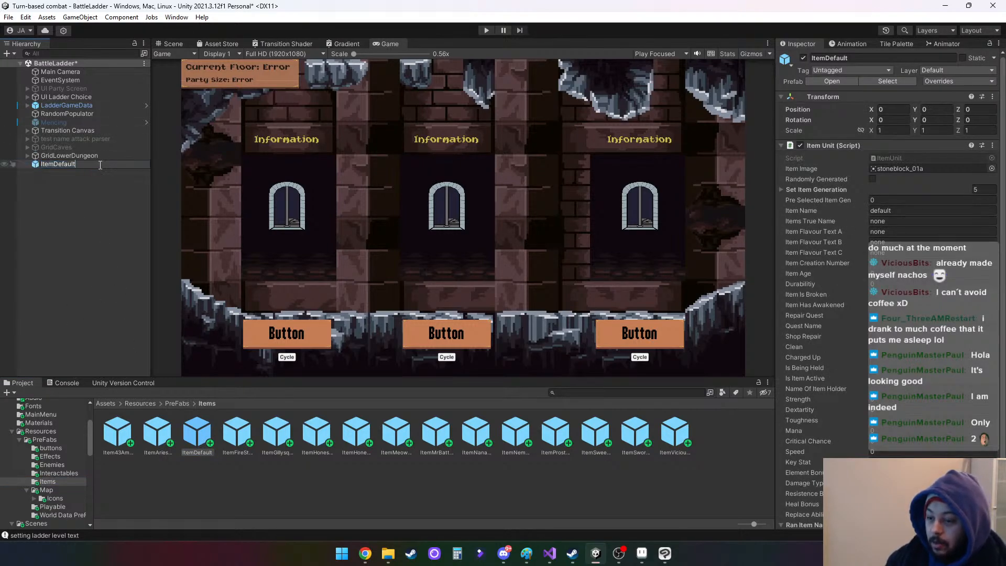
pyautogui.press('BackSpace')
pyautogui.press('BackSpace')
pyautogui.press('BackSpace')
pyautogui.press('BackSpace')
pyautogui.press('BackSpace')
pyautogui.press('BackSpace')
pyautogui.press('BackSpace')
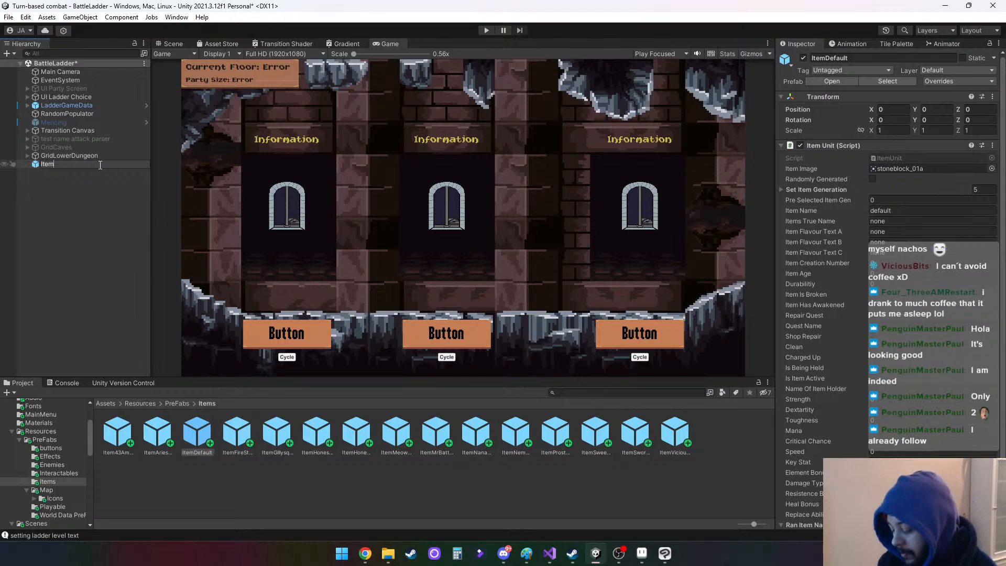
pyautogui.write('e')
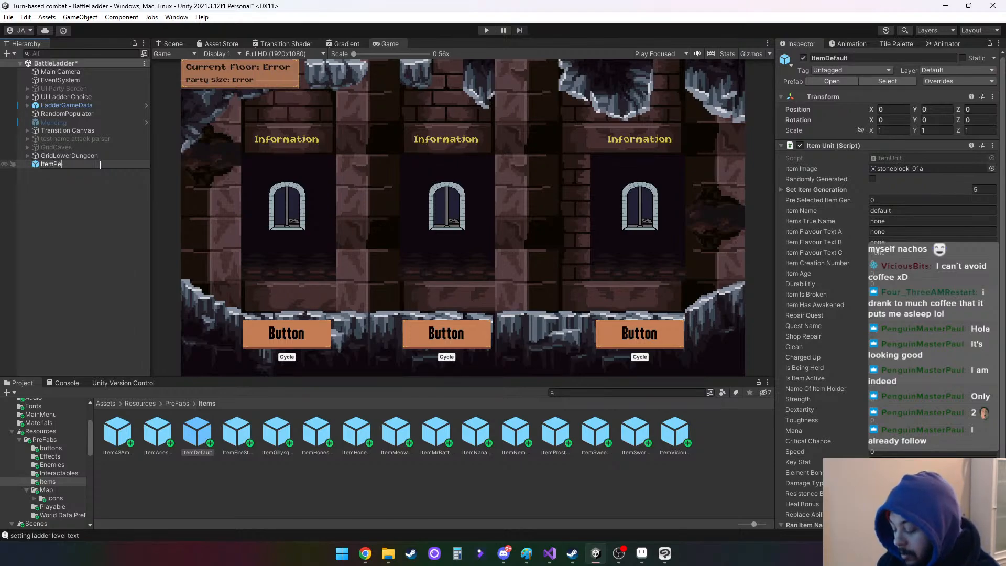
pyautogui.write('nguin')
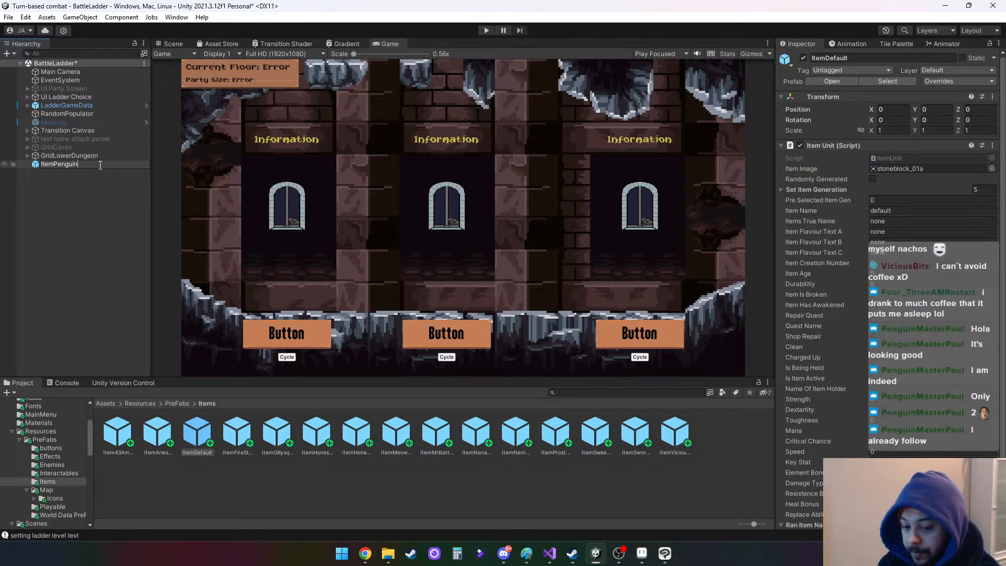
pyautogui.write('Mast')
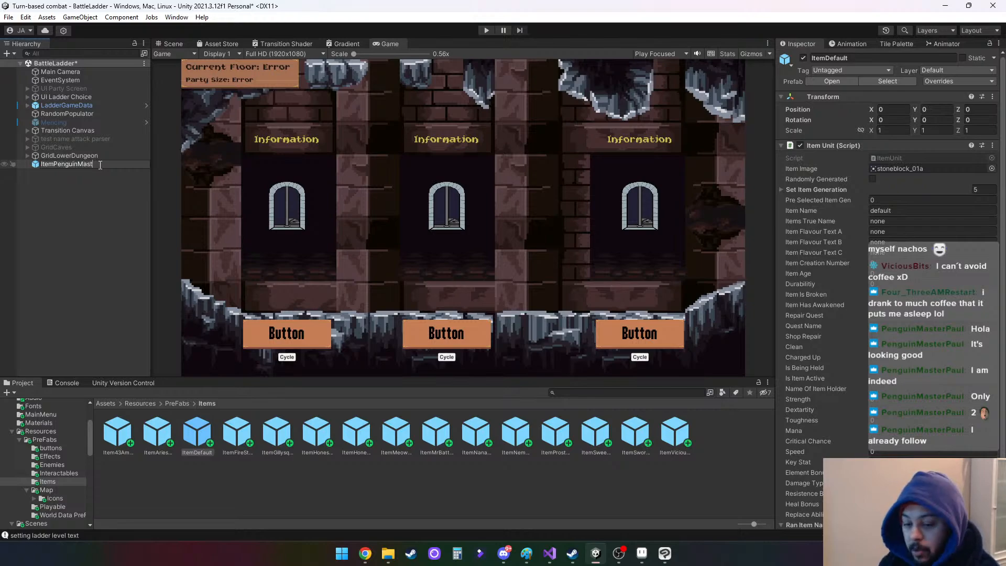
pyautogui.write('er')
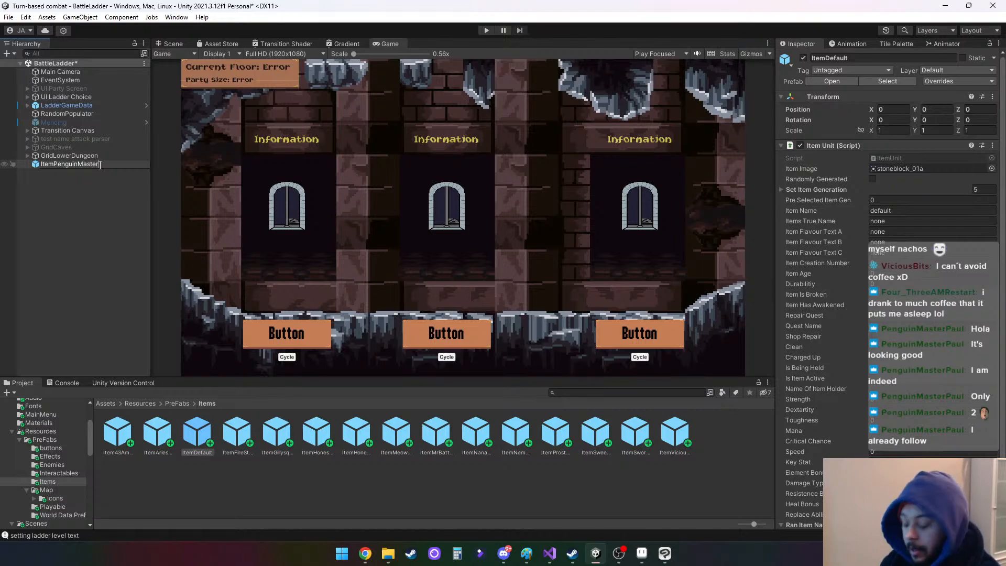
pyautogui.write('P')
pyautogui.write('aul')
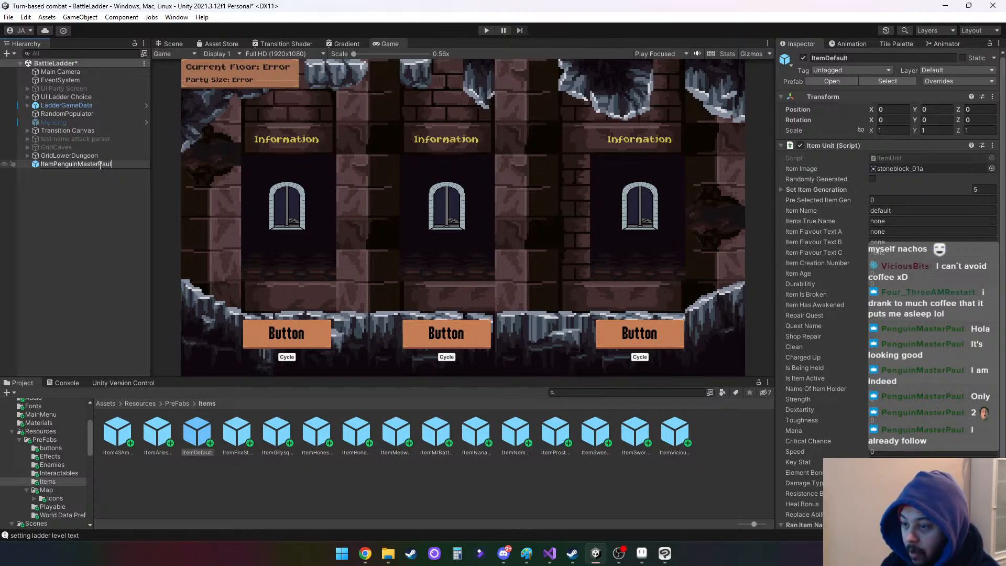
pyautogui.press('Return')
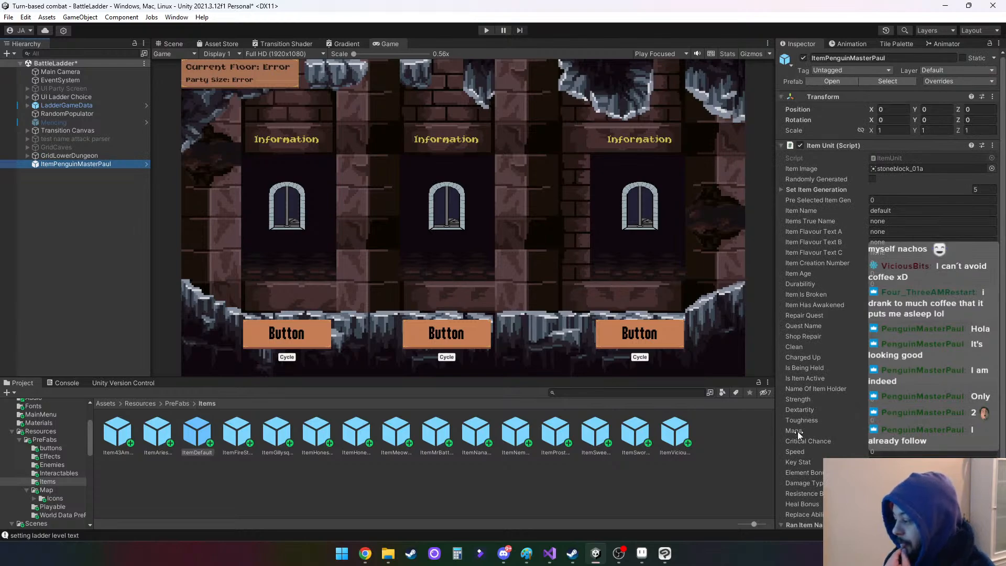
# Review the new item's Item Unit fields, then examine those of the last prefab in the Items folder for reference
pyautogui.scroll(-3, 839, 367)
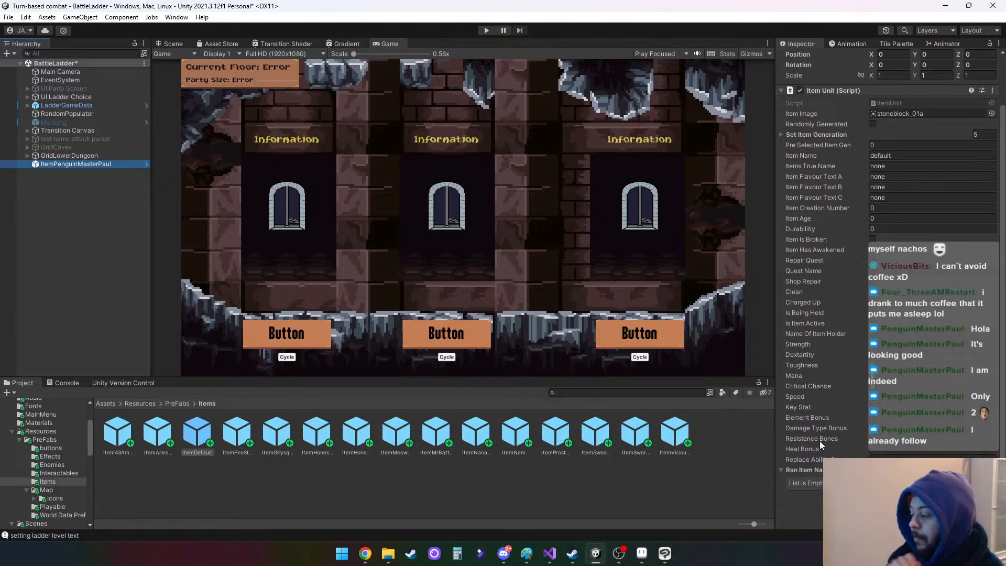
pyautogui.scroll(3, 809, 414)
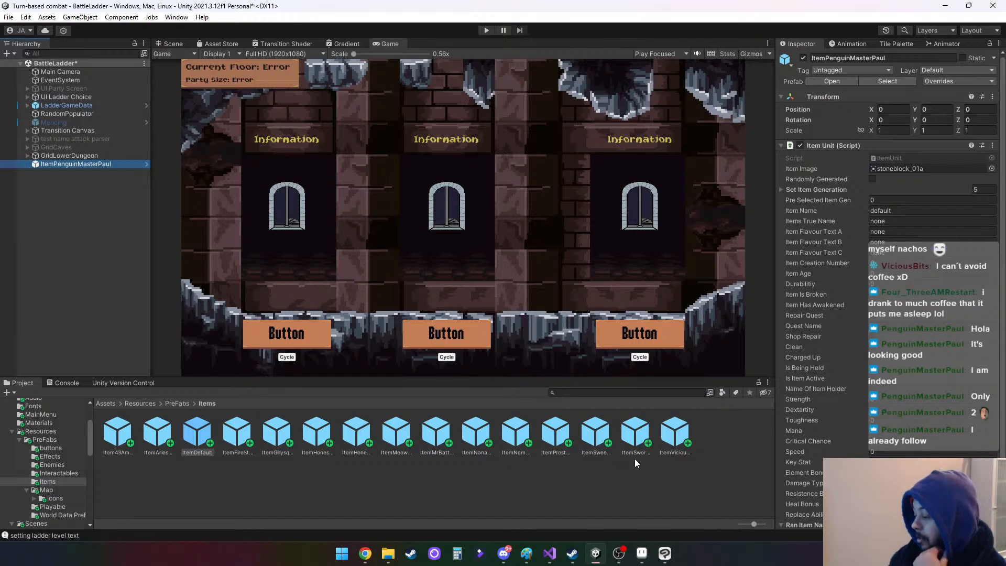
pyautogui.click(675, 434)
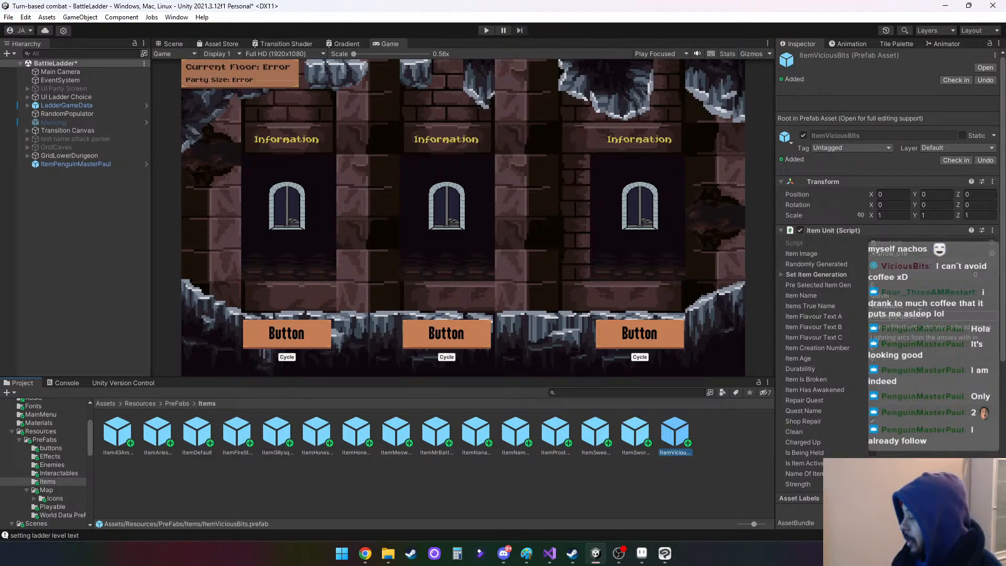
pyautogui.scroll(-5, 928, 387)
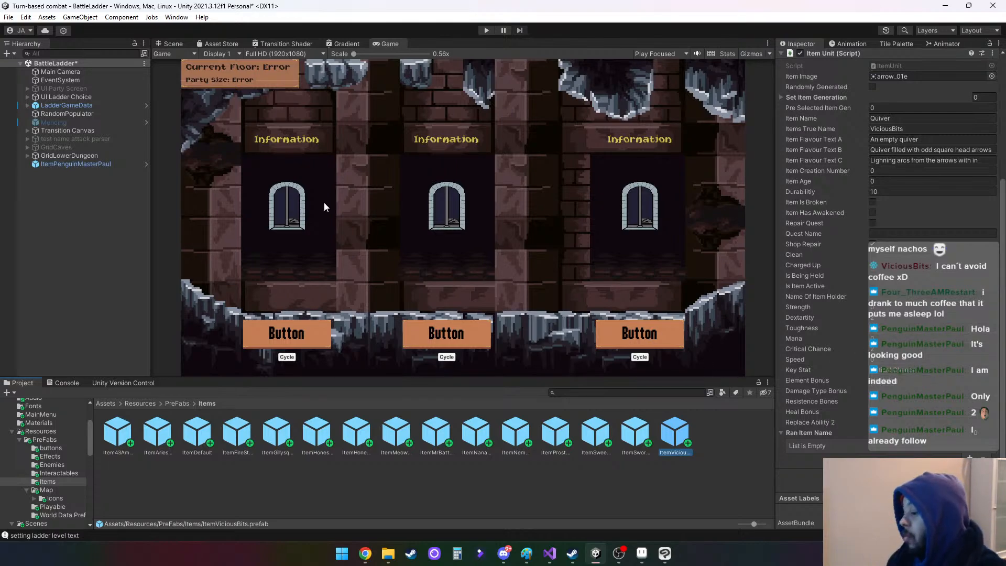
# Switch to File Explorer and bring up the 32x32 icons folder of Kyrise's 16x16 RPG Icon Pack
pyautogui.scroll(5, 262, 241)
pyautogui.scroll(-5, 615, 231)
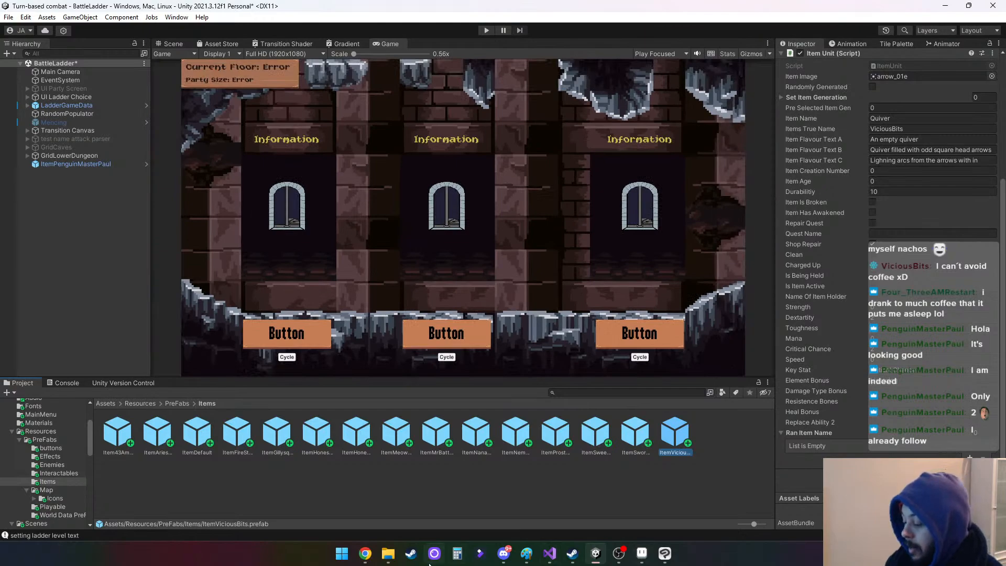
pyautogui.click(388, 554)
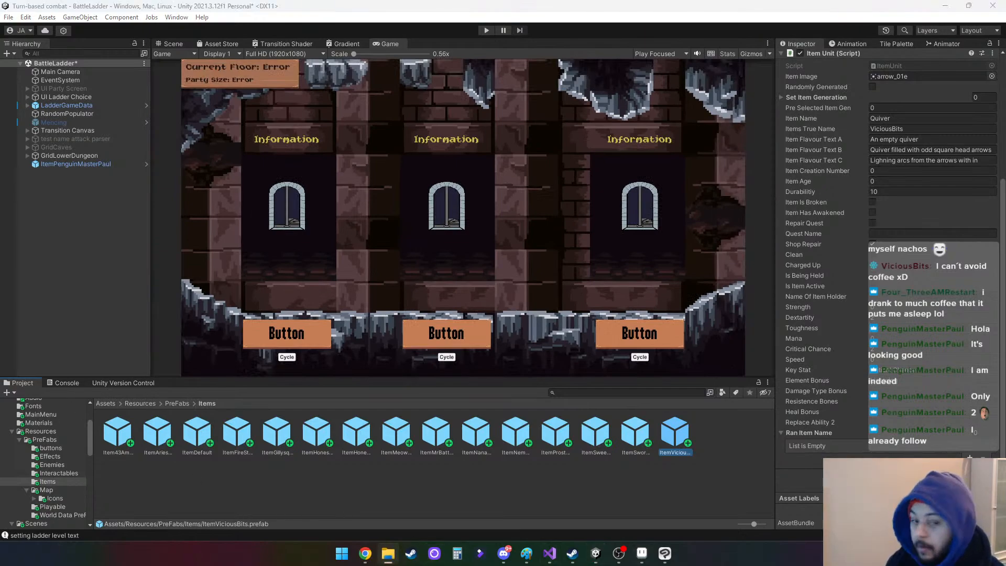
pyautogui.hotkey('alt', 'Tab')
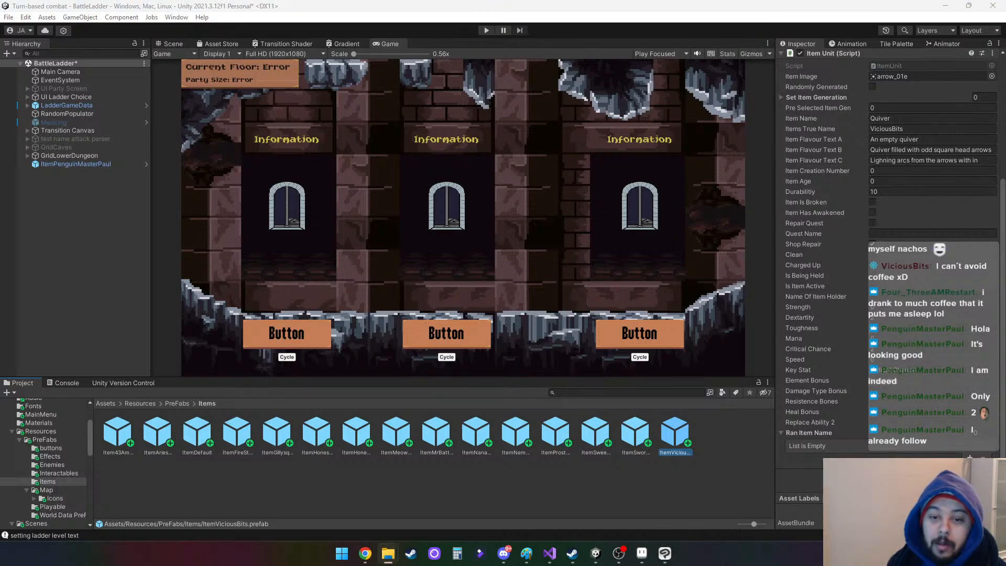
pyautogui.moveTo(0, 157); pyautogui.dragTo(566, 91)
pyautogui.click(782, 91)
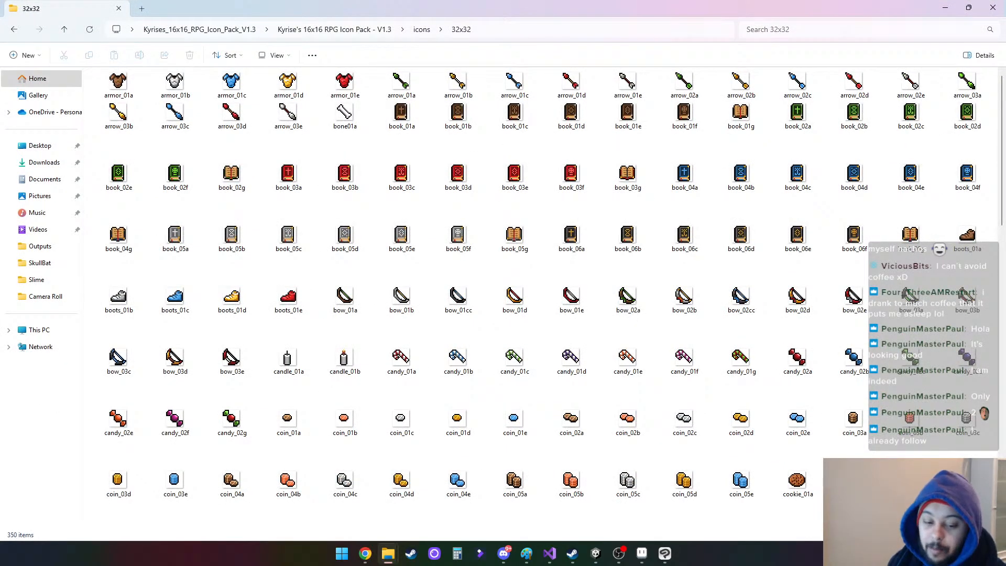
pyautogui.press('super+d')
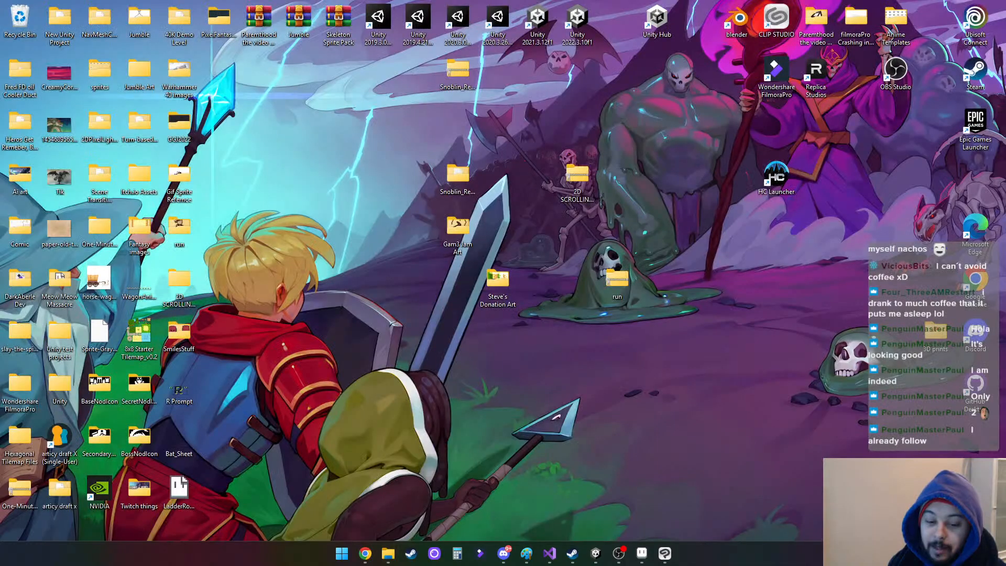
pyautogui.press('super+d')
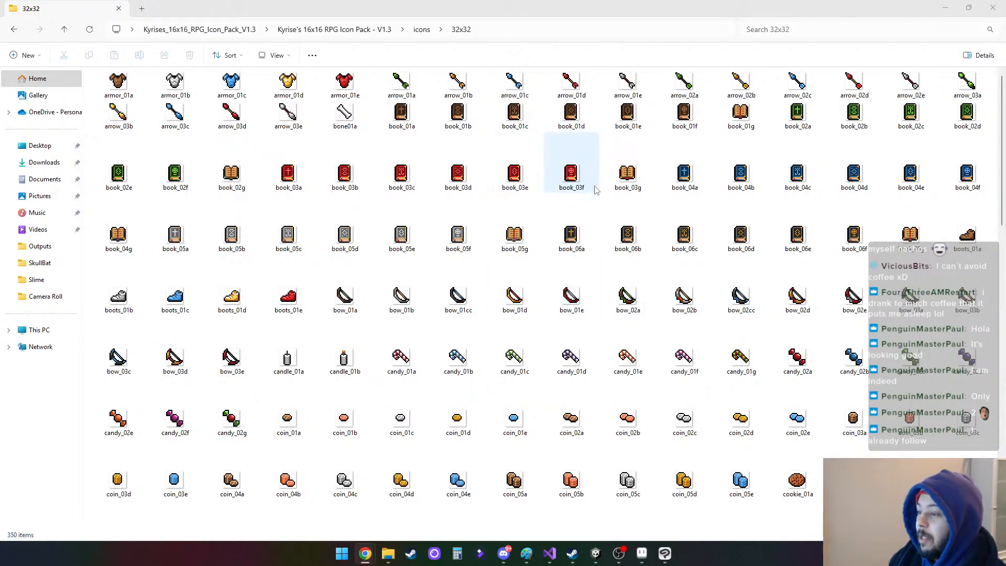
# Look through the 32x32 icons for one that suits the new item, and return to Unity
pyautogui.scroll(-5, 556, 178)
pyautogui.scroll(-6, 631, 202)
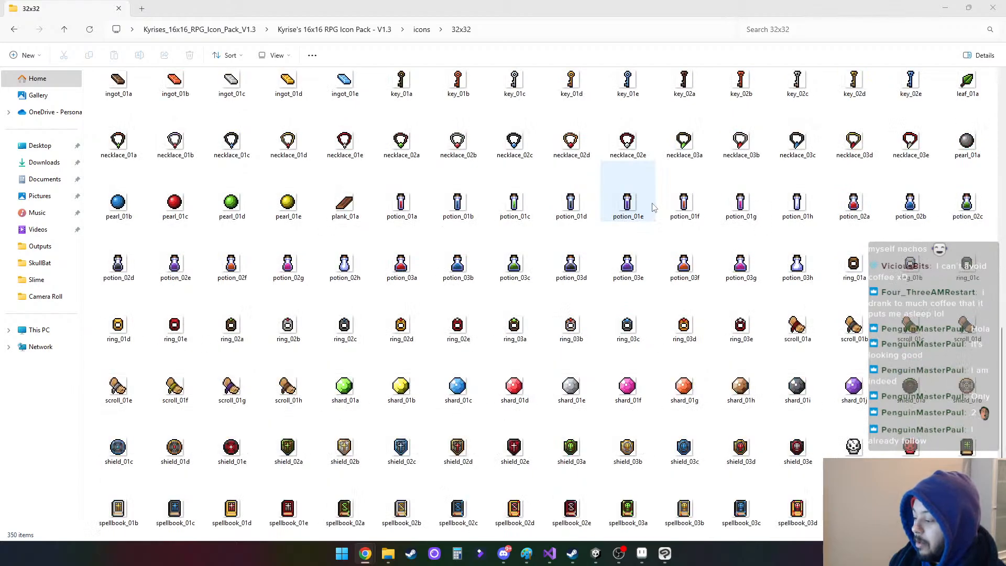
pyautogui.scroll(-2, 650, 207)
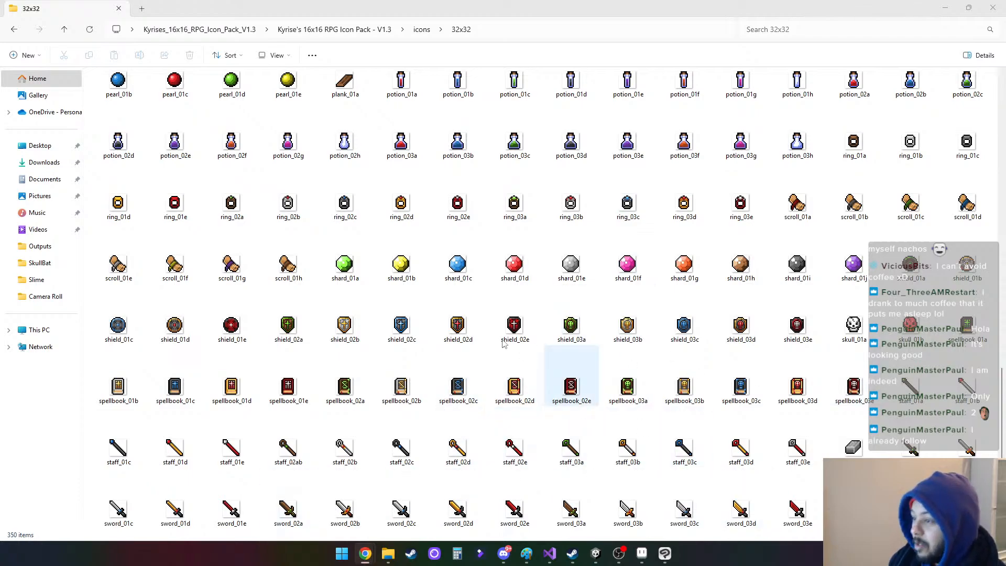
pyautogui.scroll(5, 547, 339)
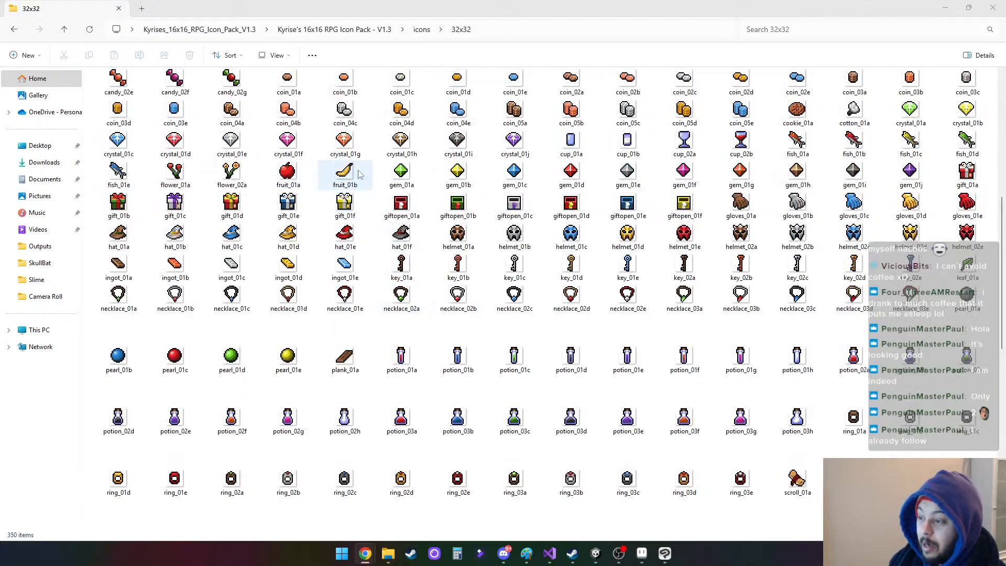
pyautogui.scroll(4, 440, 229)
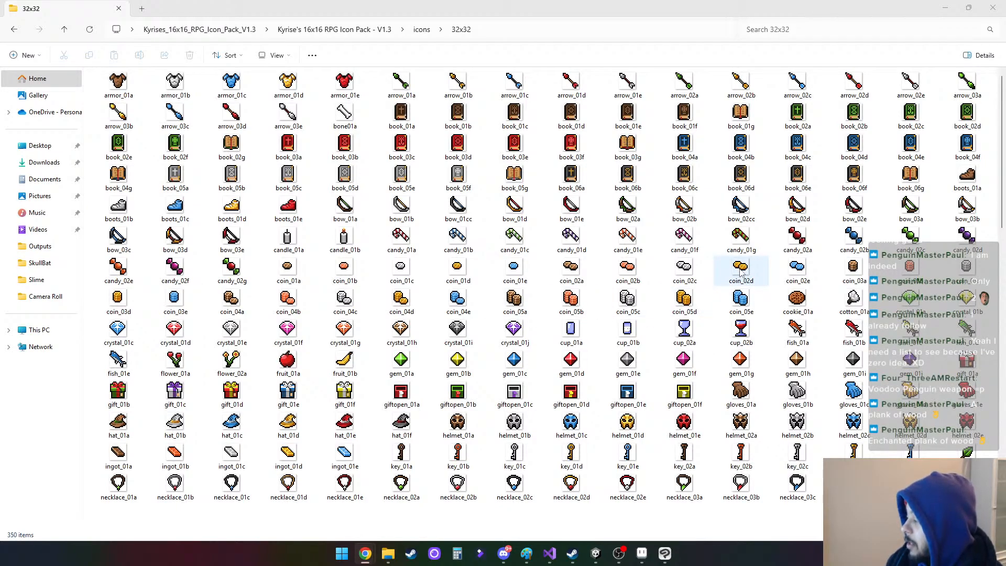
pyautogui.click(945, 8)
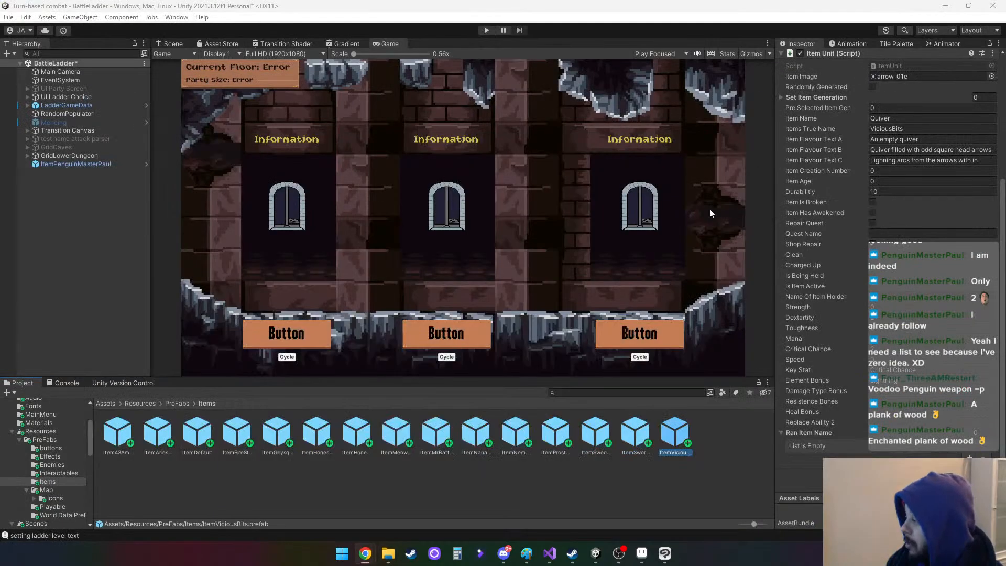
# Select the new item in the scene, locate plank_01a in the 32x32 icons folder and try to carry it over to Unity
pyautogui.scroll(3, 855, 193)
pyautogui.click(87, 165)
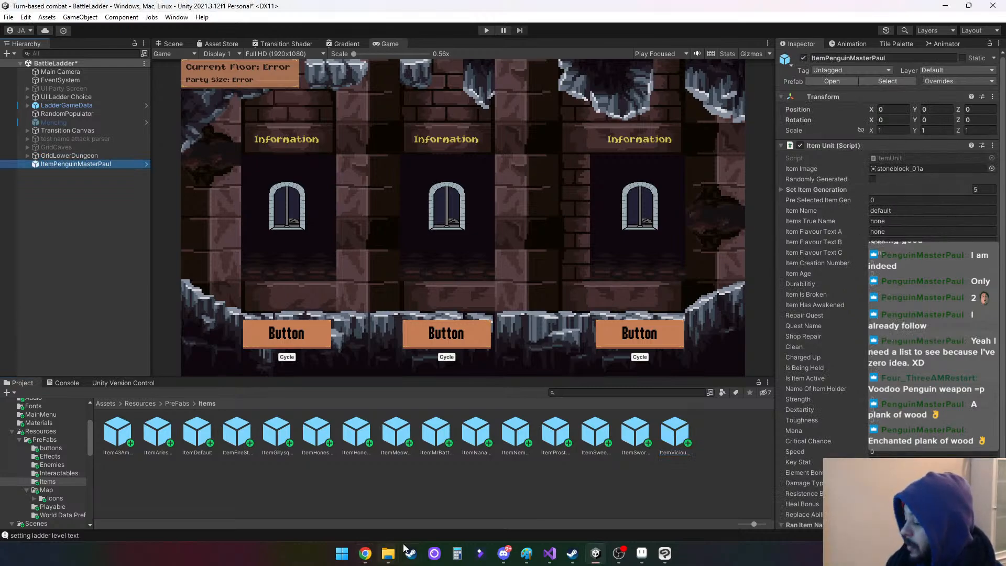
pyautogui.moveTo(389, 553)
pyautogui.click(420, 507)
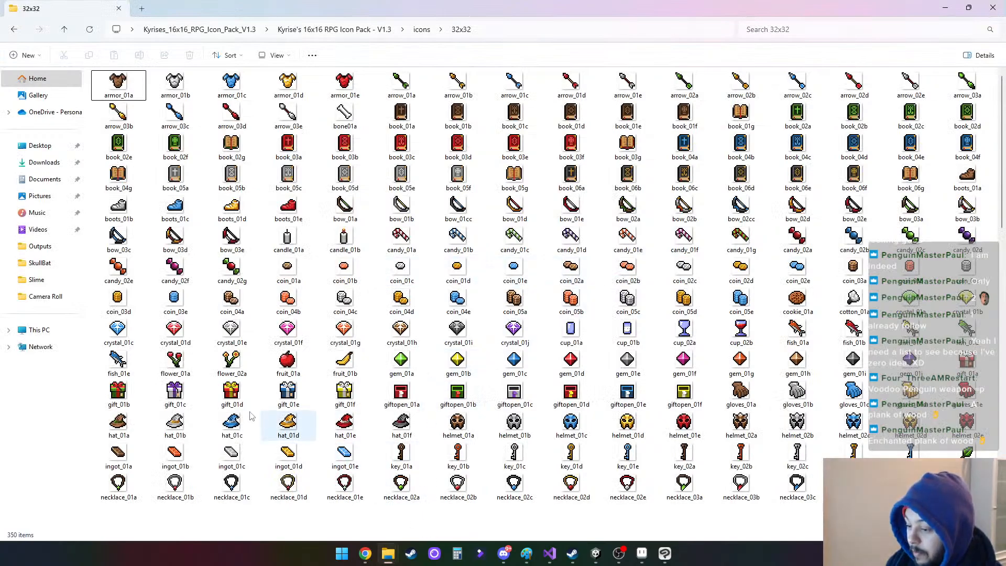
pyautogui.scroll(-5, 446, 298)
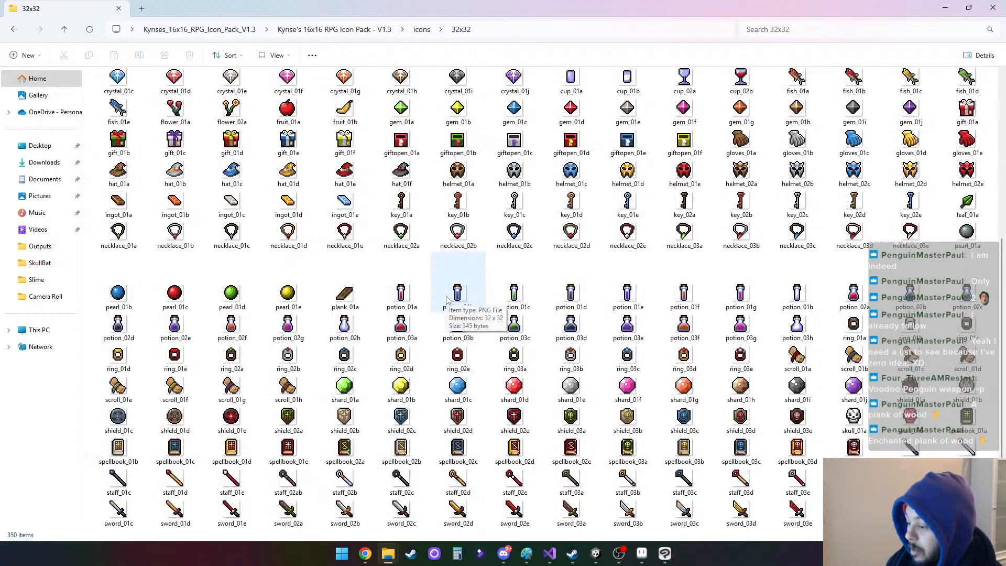
pyautogui.moveTo(345, 292)
pyautogui.mouseDown()
pyautogui.moveTo(520, 551)
pyautogui.moveTo(601, 557)
pyautogui.moveTo(343, 554)
pyautogui.moveTo(608, 560)
pyautogui.mouseUp()
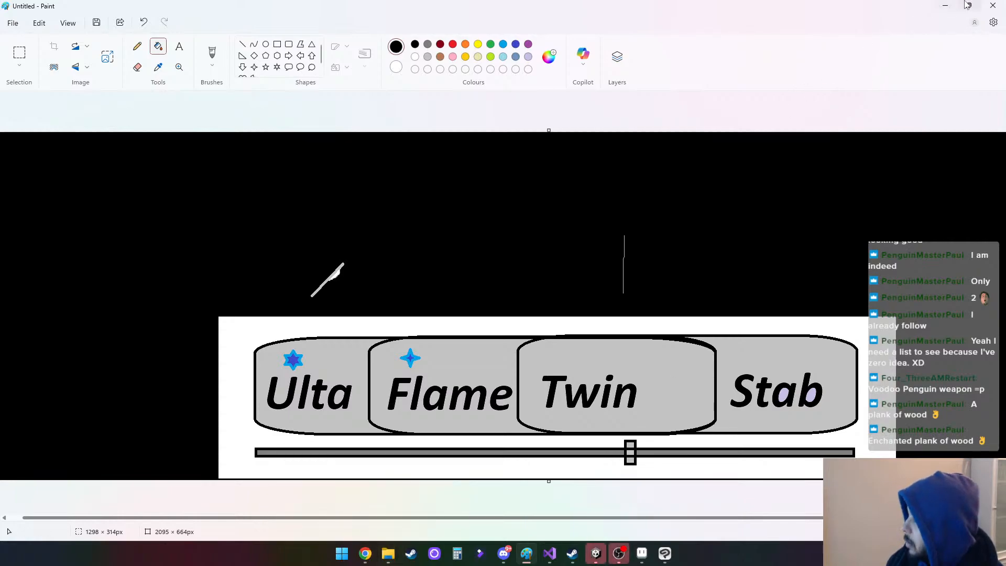
pyautogui.click(947, 7)
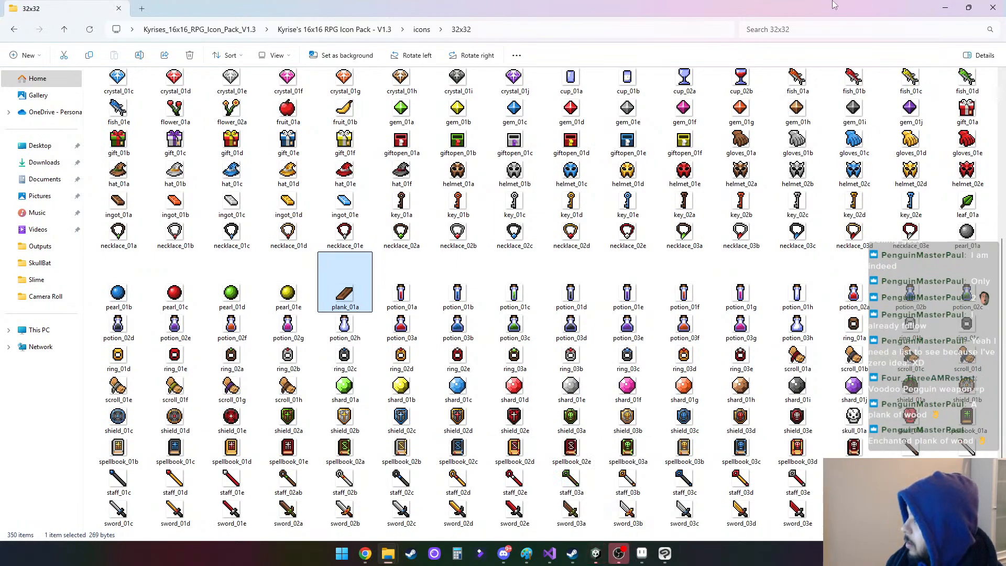
# Import the plank_01a icon from File Explorer into the Unity project's Stuff folder
pyautogui.moveTo(758, 10); pyautogui.dragTo(0, 167)
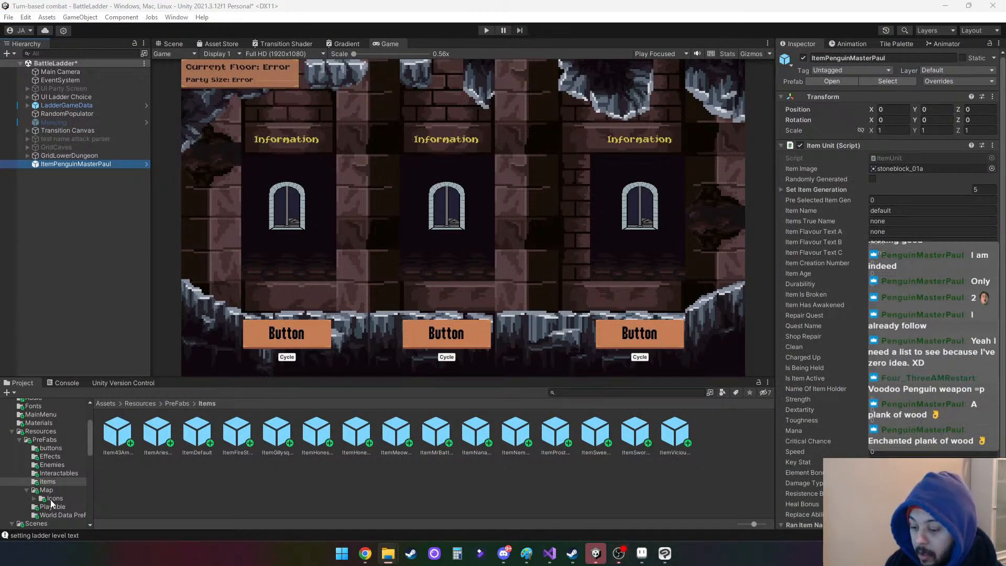
pyautogui.scroll(-5, 52, 496)
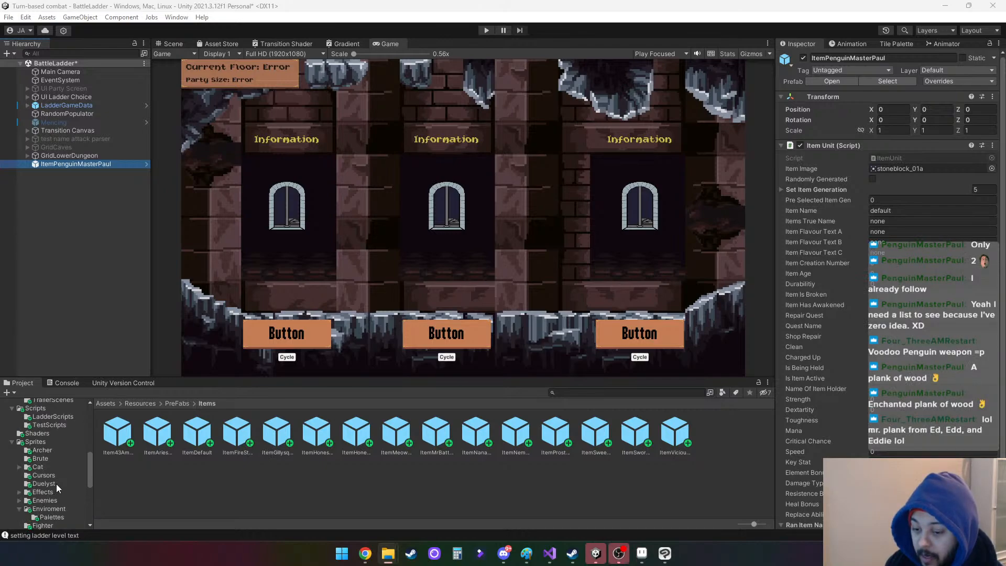
pyautogui.scroll(-2, 59, 482)
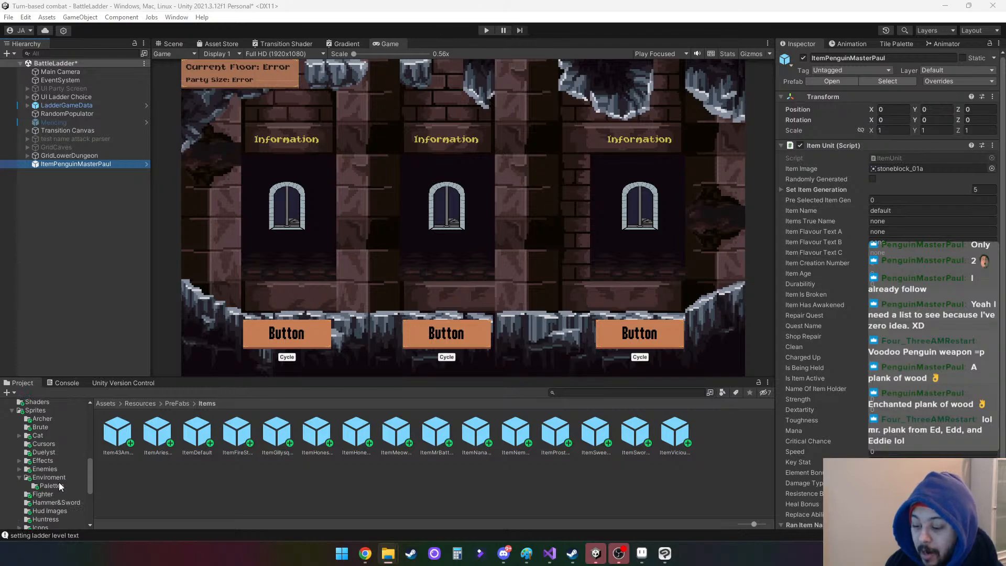
pyautogui.scroll(-2, 59, 482)
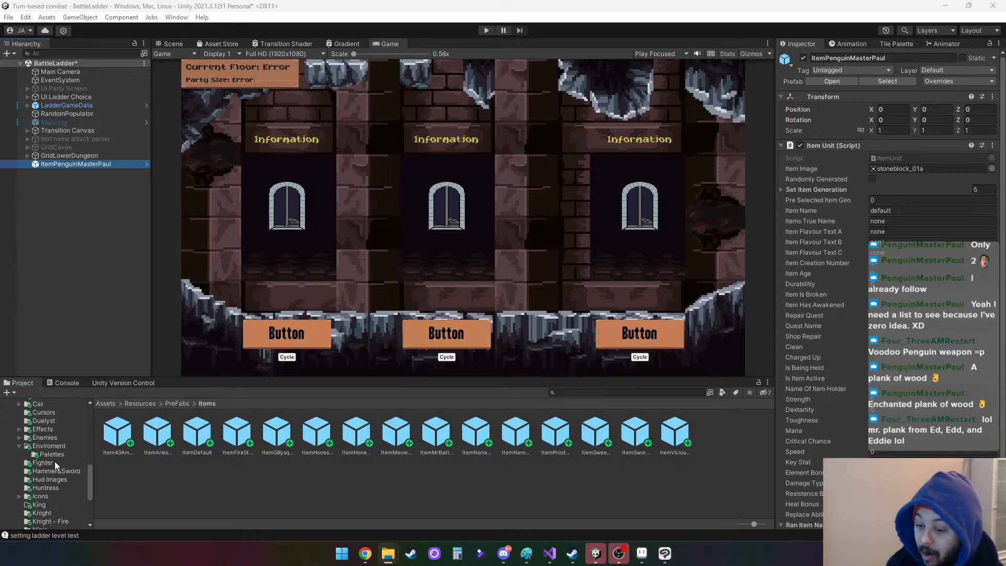
pyautogui.scroll(-4, 54, 461)
pyautogui.scroll(-2, 57, 462)
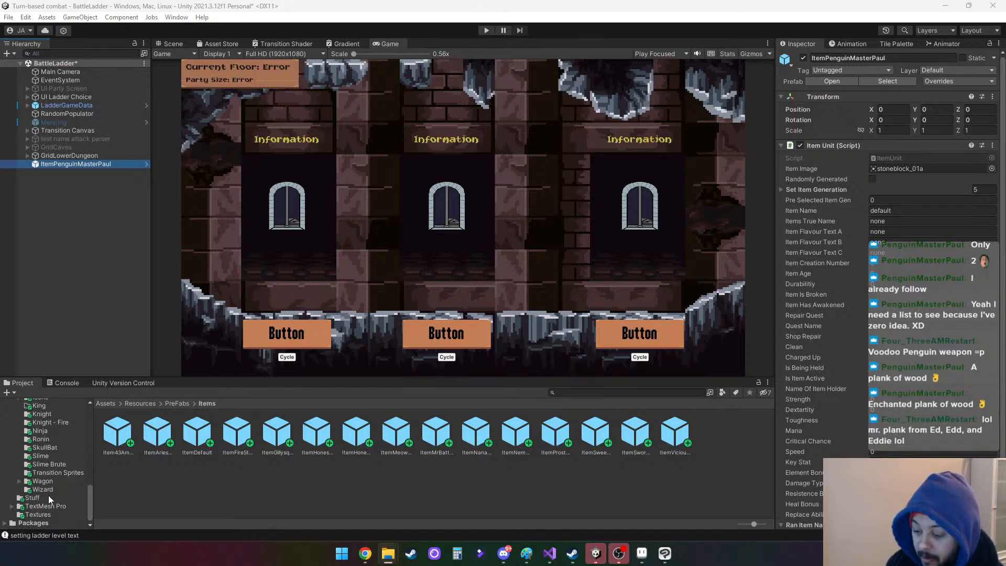
pyautogui.click(33, 498)
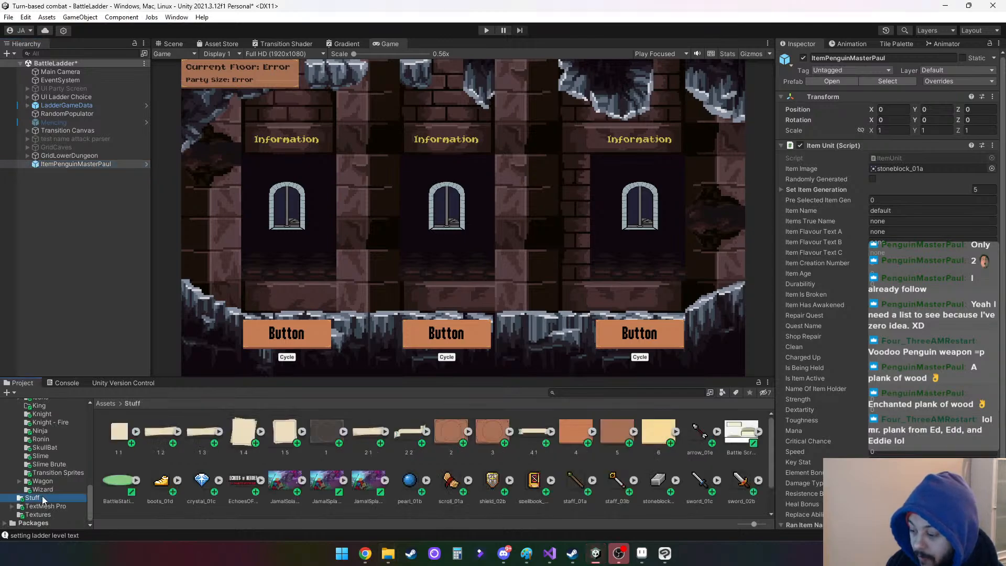
pyautogui.scroll(-1, 355, 448)
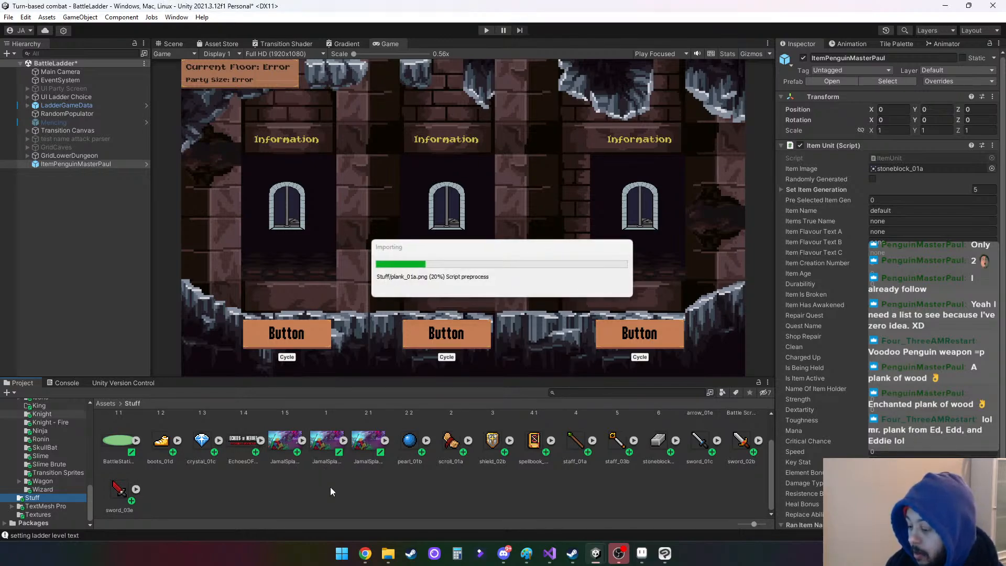
# Adjust the max size, compression and filter mode in plank_01a's import settings and apply the changes
pyautogui.click(451, 441)
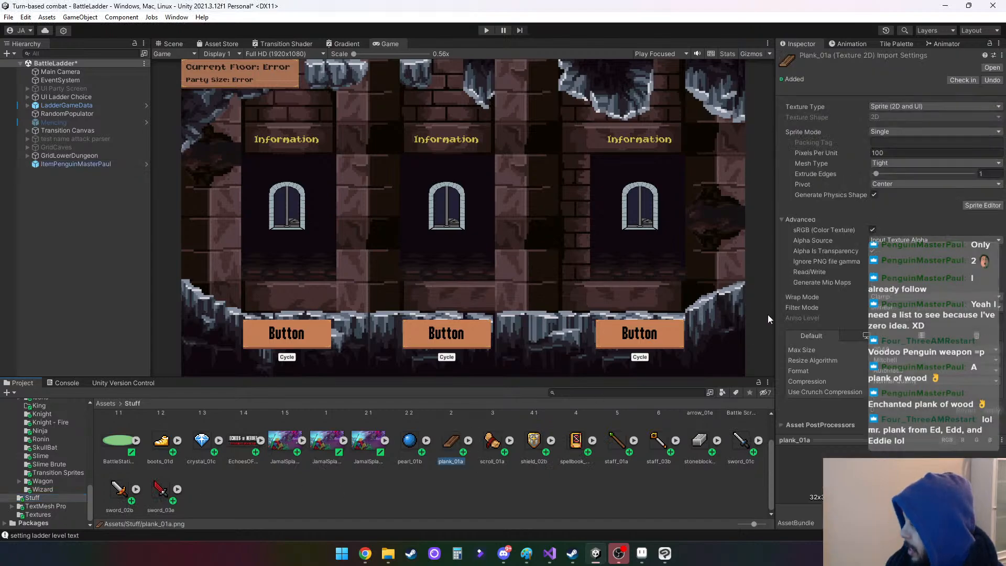
pyautogui.click(895, 350)
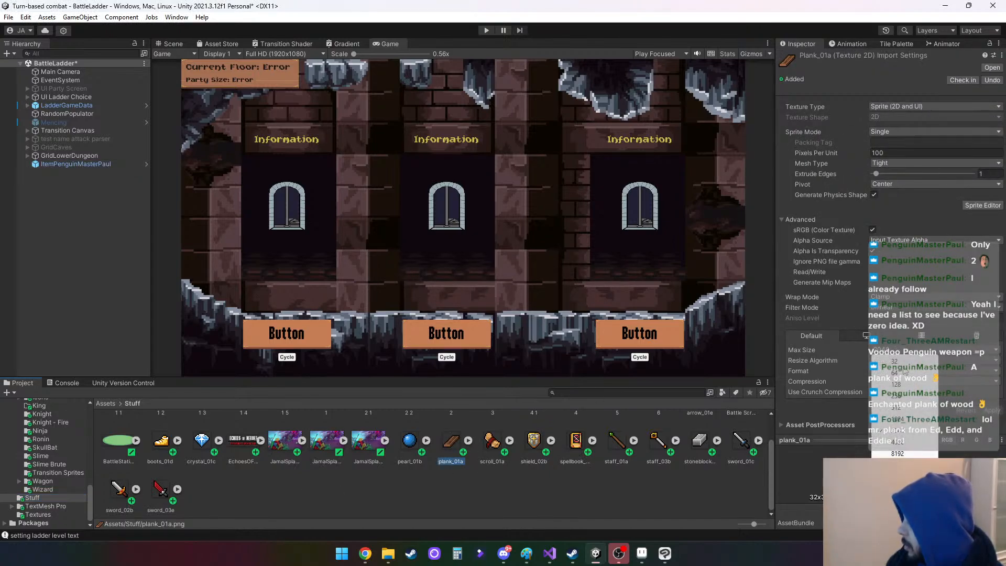
pyautogui.click(905, 372)
pyautogui.click(904, 383)
pyautogui.click(912, 392)
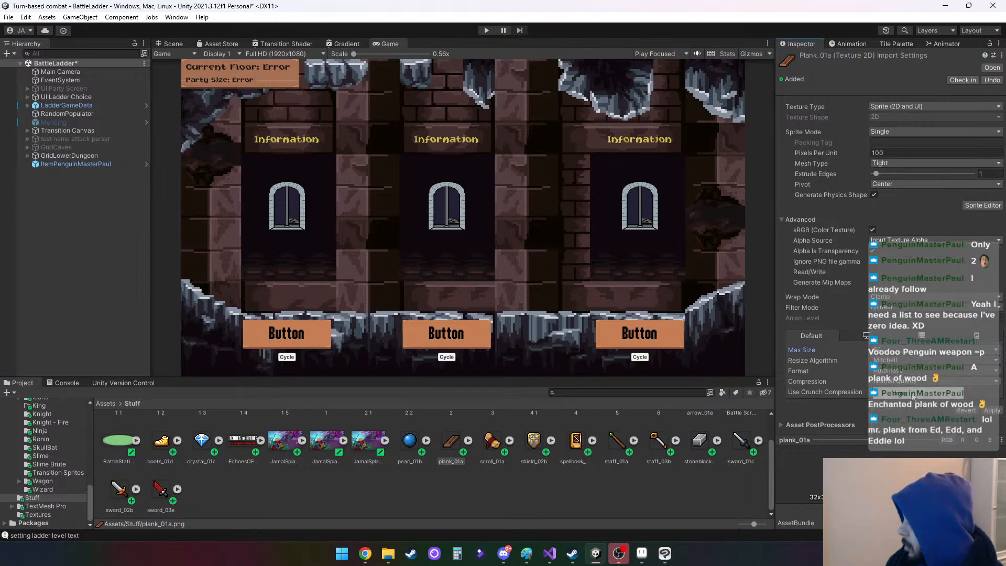
pyautogui.click(912, 308)
pyautogui.click(909, 318)
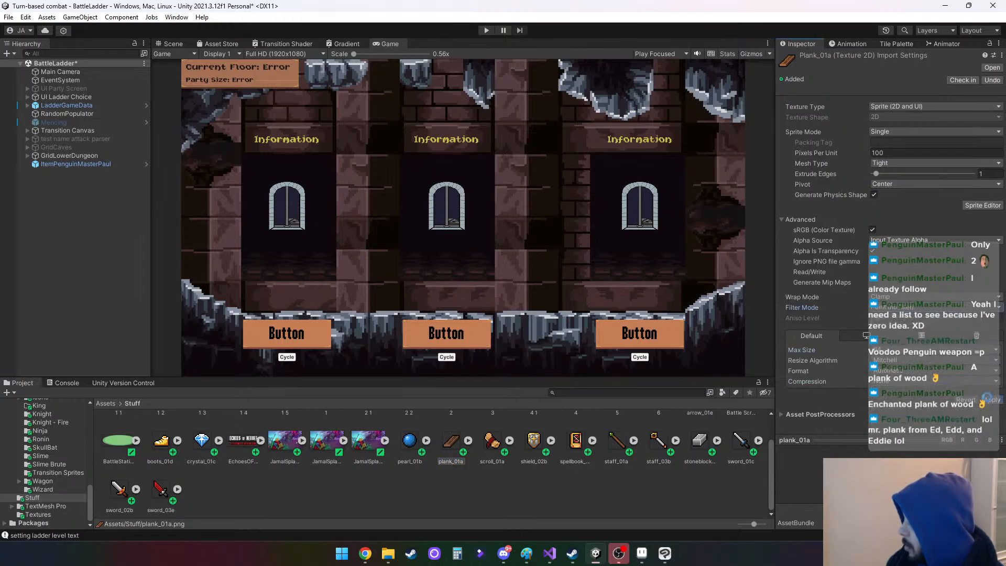
pyautogui.click(990, 400)
# Assign plank_01a as the new scene item's Item Image and set its Item Name to "Plank of Wood"
pyautogui.click(70, 164)
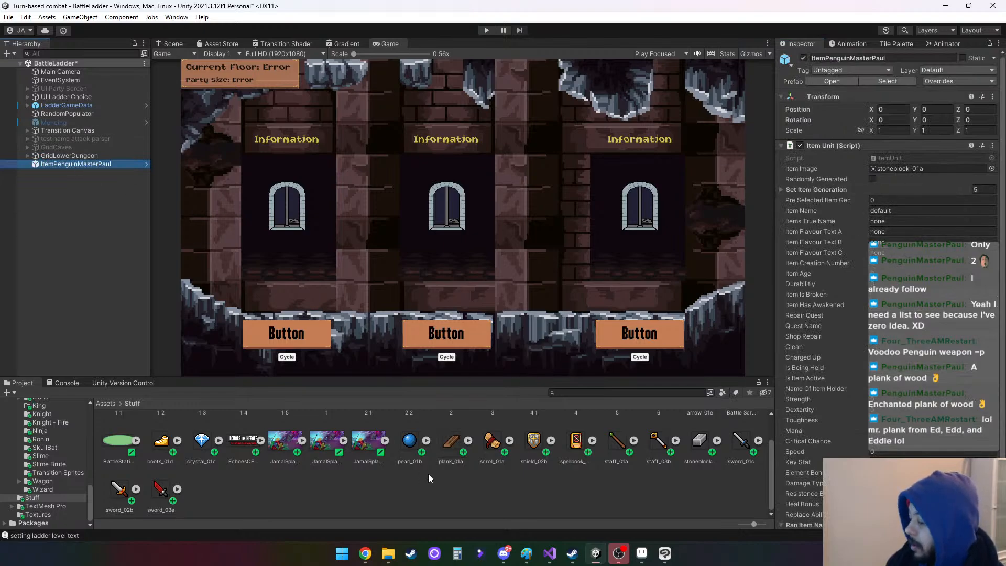
pyautogui.moveTo(449, 441); pyautogui.dragTo(930, 169)
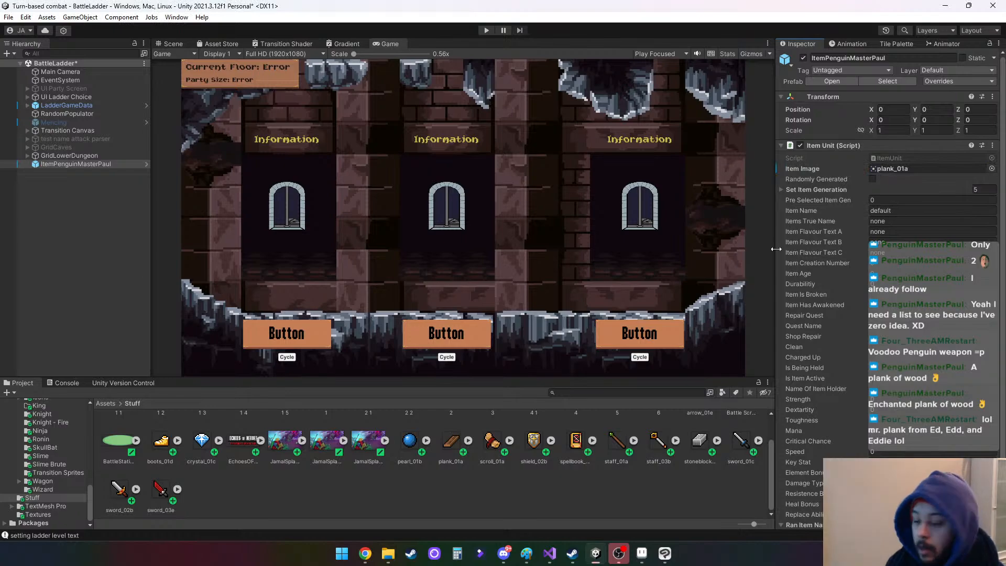
pyautogui.click(911, 209)
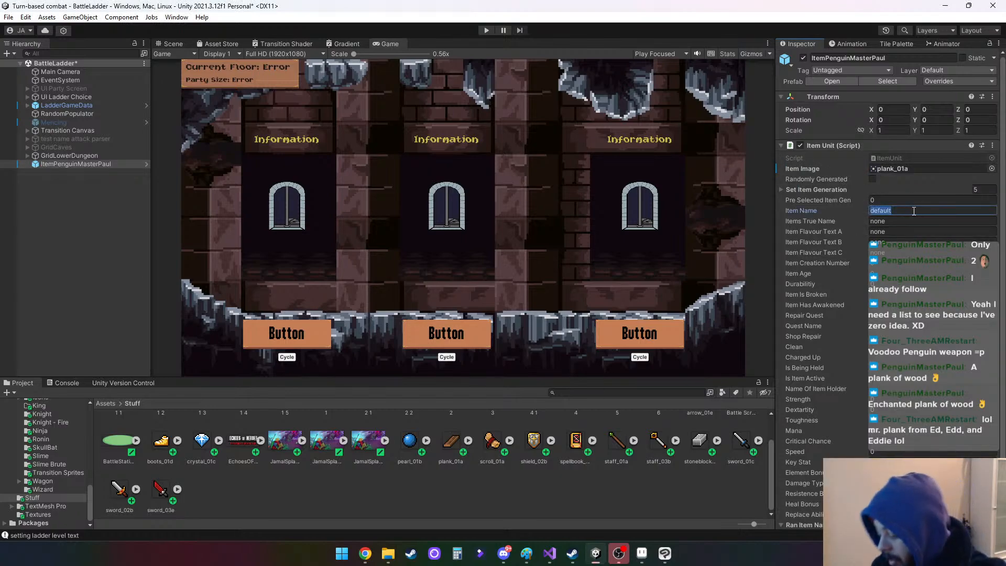
pyautogui.write('Plan')
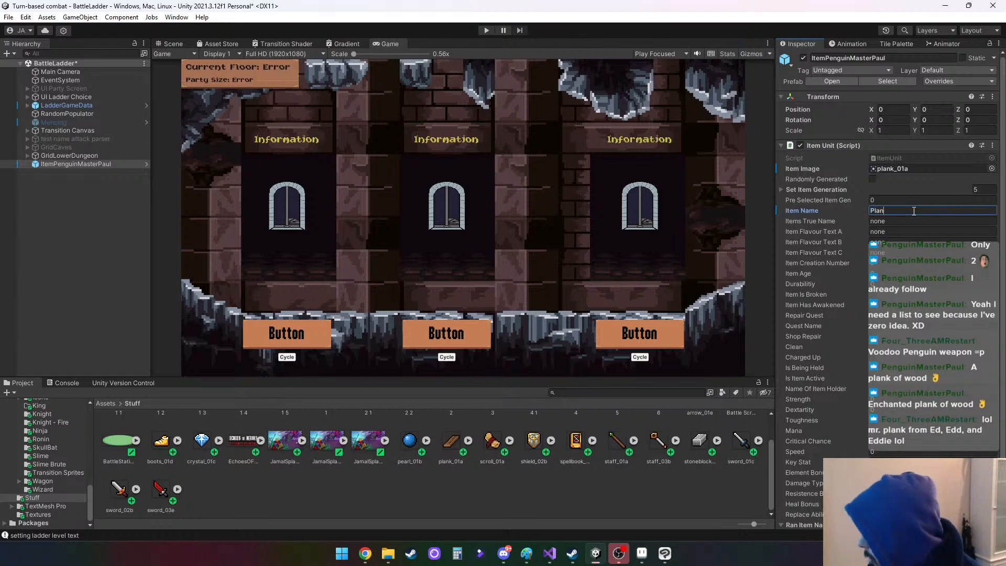
pyautogui.write('k o')
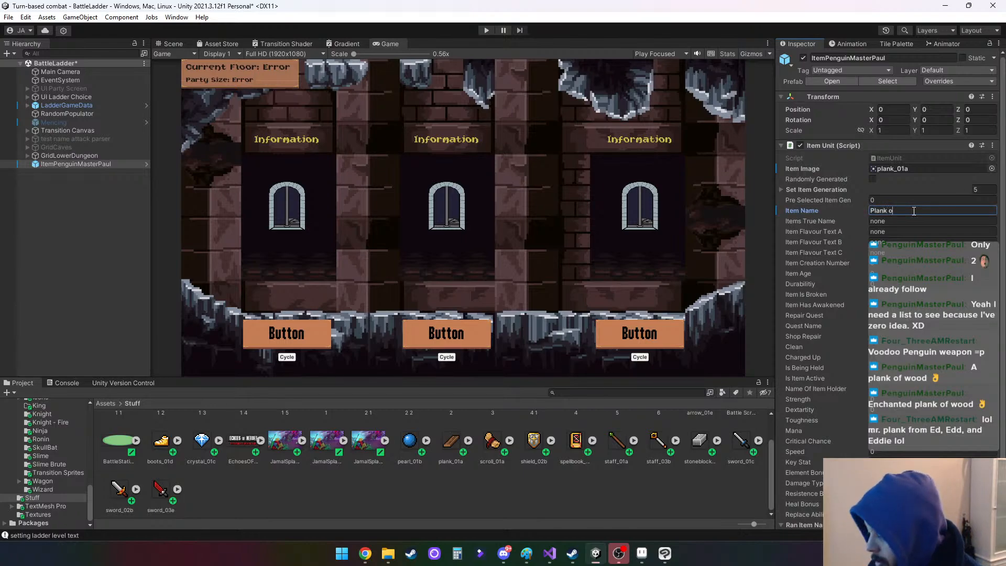
pyautogui.write('f Wood')
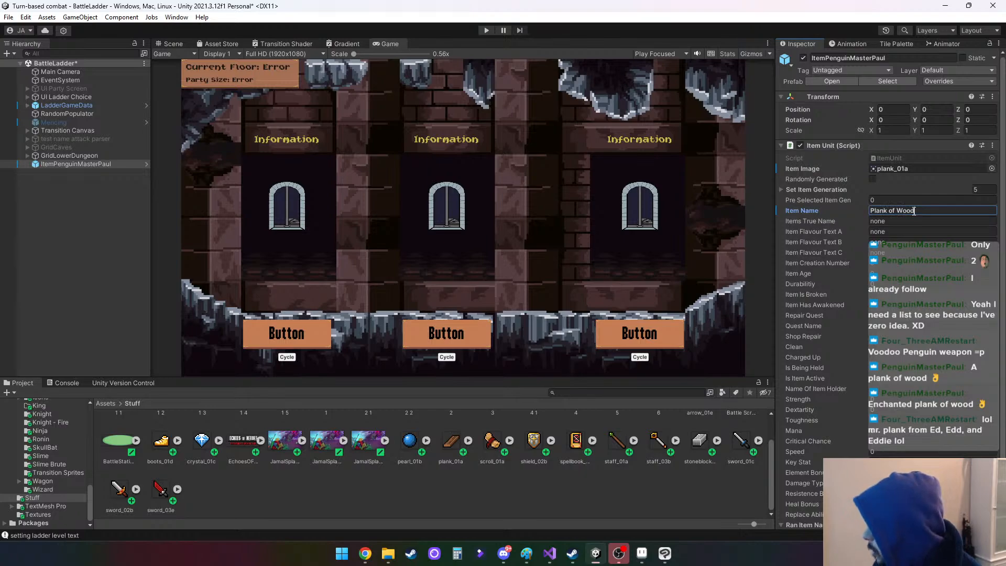
# Set the item's Items True Name to "Enchanted Plank of Wood"
pyautogui.click(910, 223)
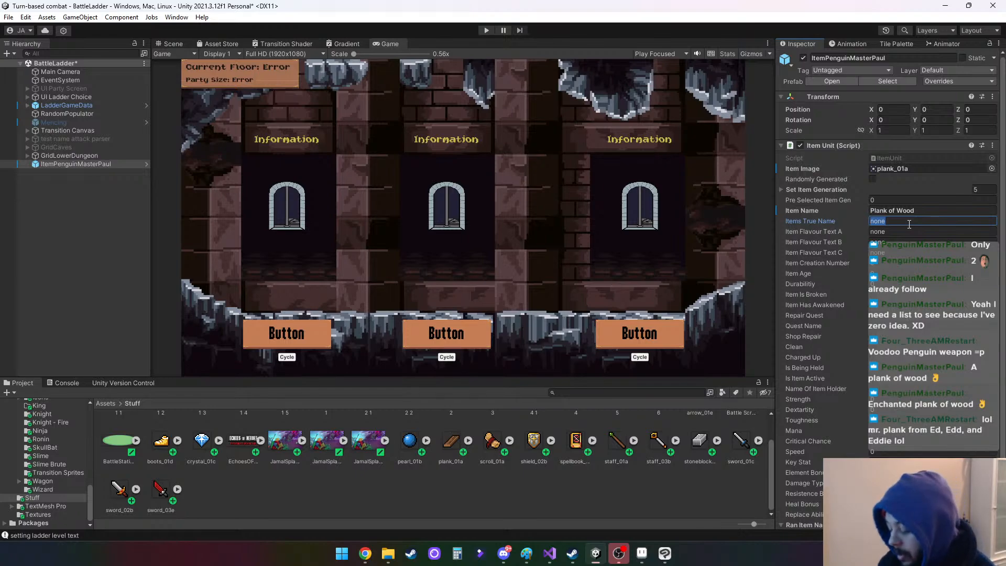
pyautogui.write('Encha')
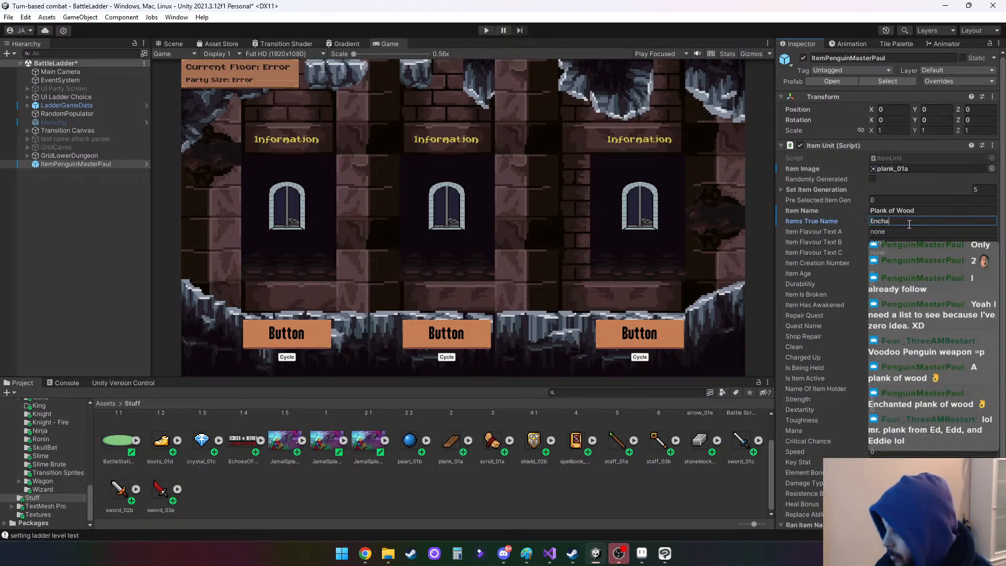
pyautogui.write('nted')
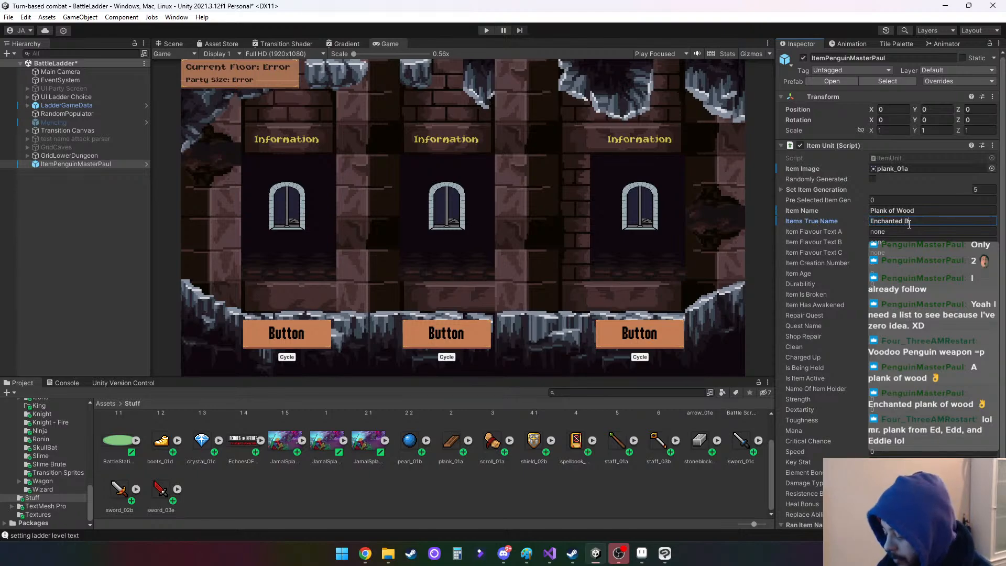
pyautogui.write(' Plank ')
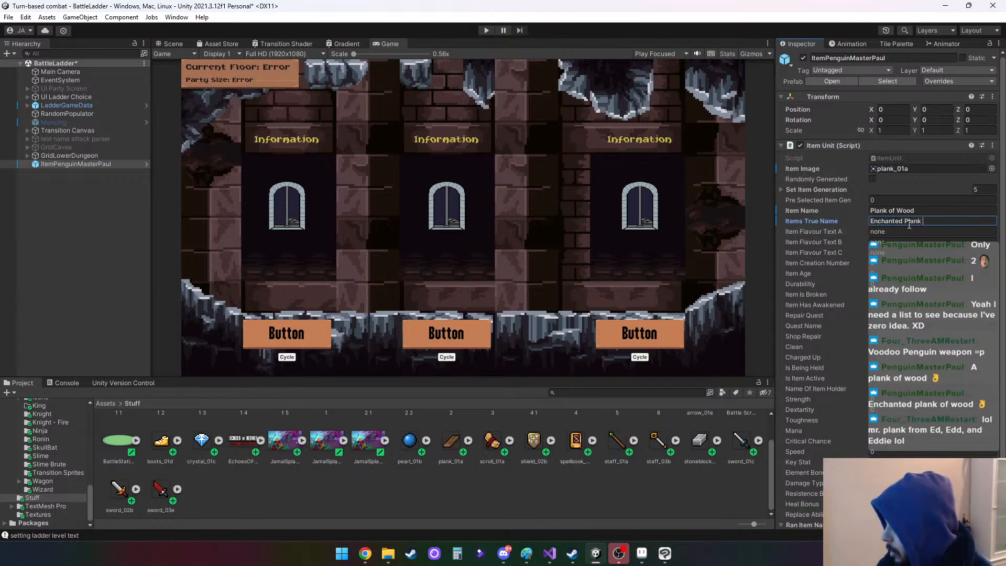
pyautogui.write('OF')
pyautogui.press('BackSpace')
pyautogui.write('of ')
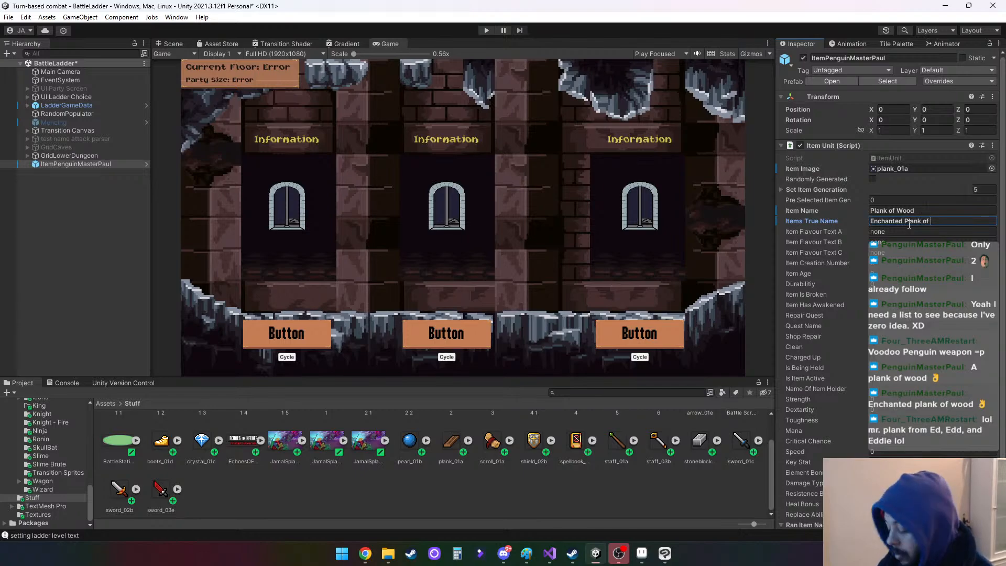
pyautogui.write('Wood')
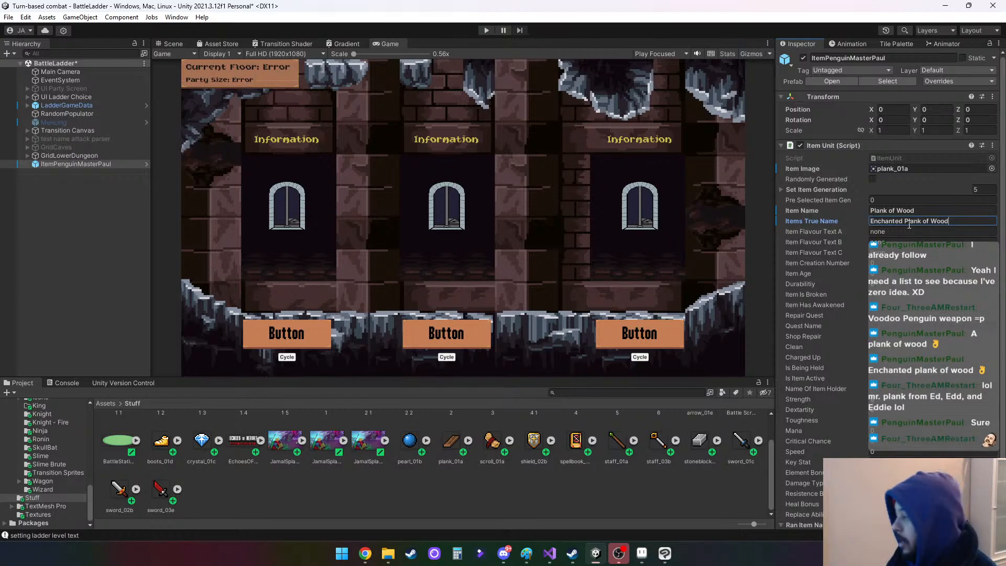
# Set Item Flavour Text A to "Random plank of wood" and enable Charged Up on the item
pyautogui.click(893, 231)
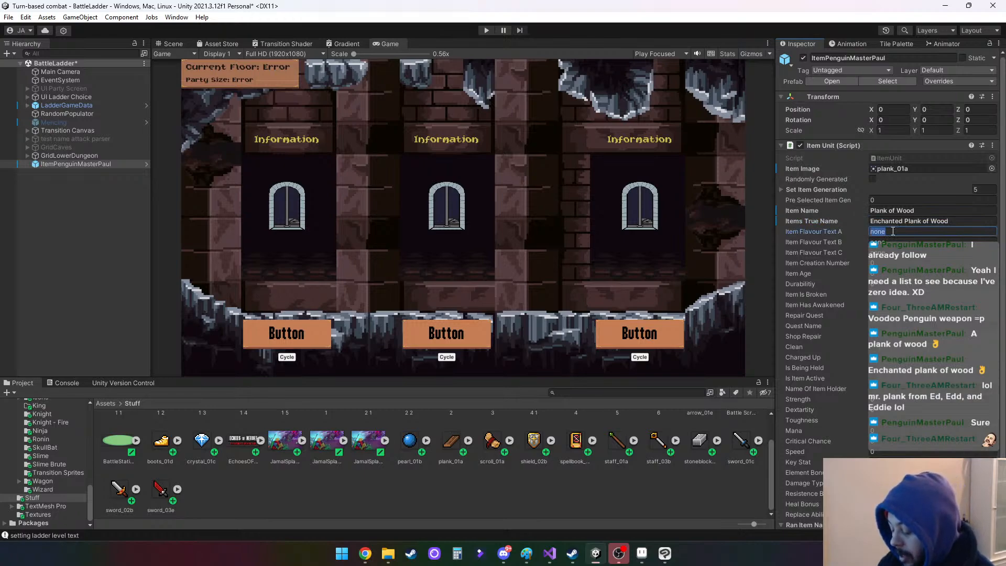
pyautogui.write('Random p')
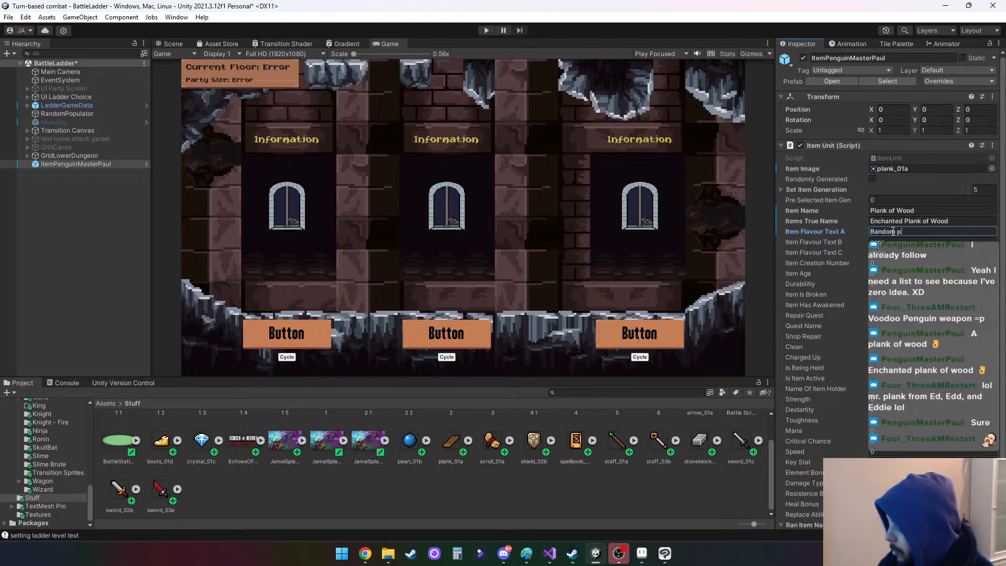
pyautogui.write('lank of ')
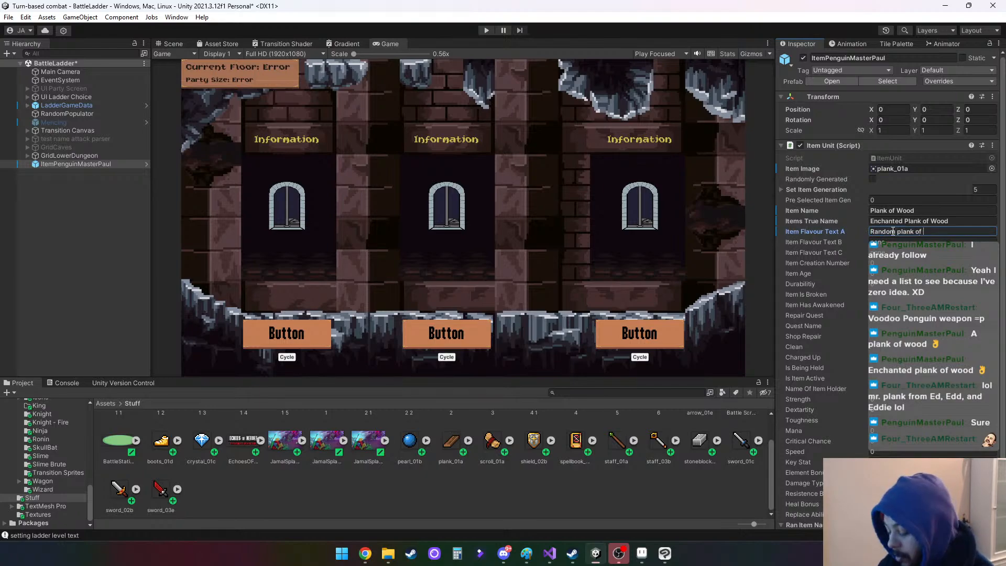
pyautogui.write('wood')
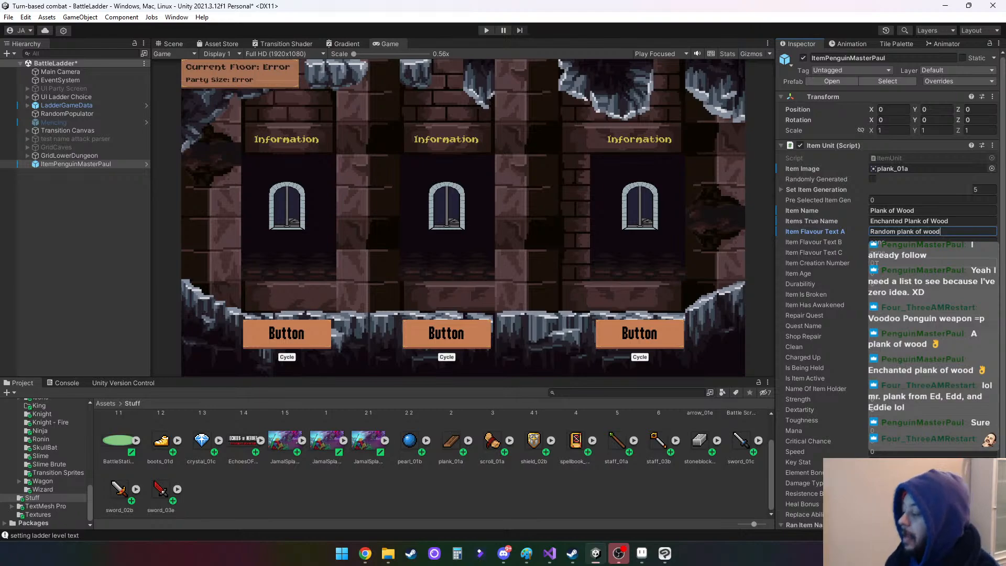
pyautogui.click(874, 360)
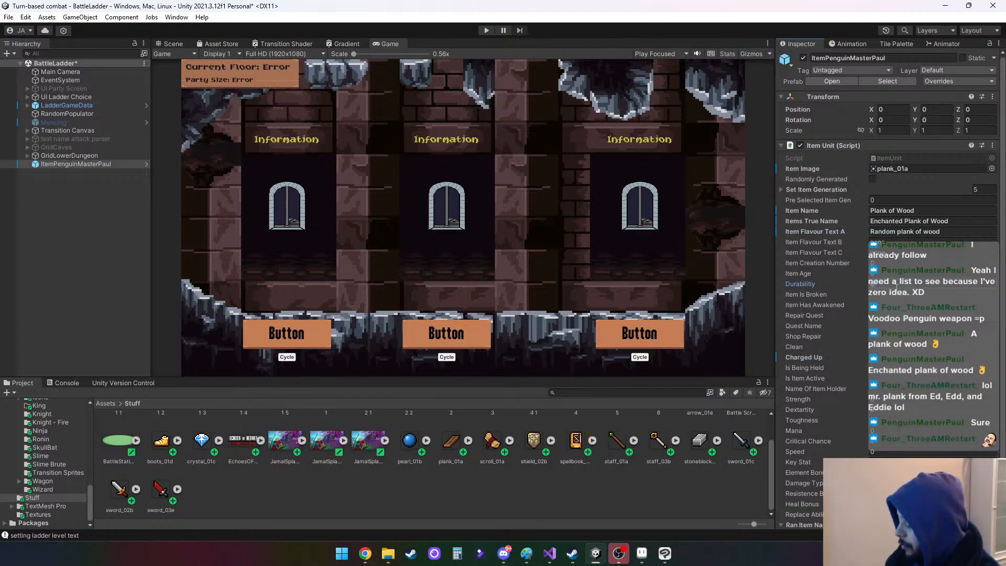
# Set Item Flavour Text B to "The Plank of Wood Glows with Power"
pyautogui.click(930, 242)
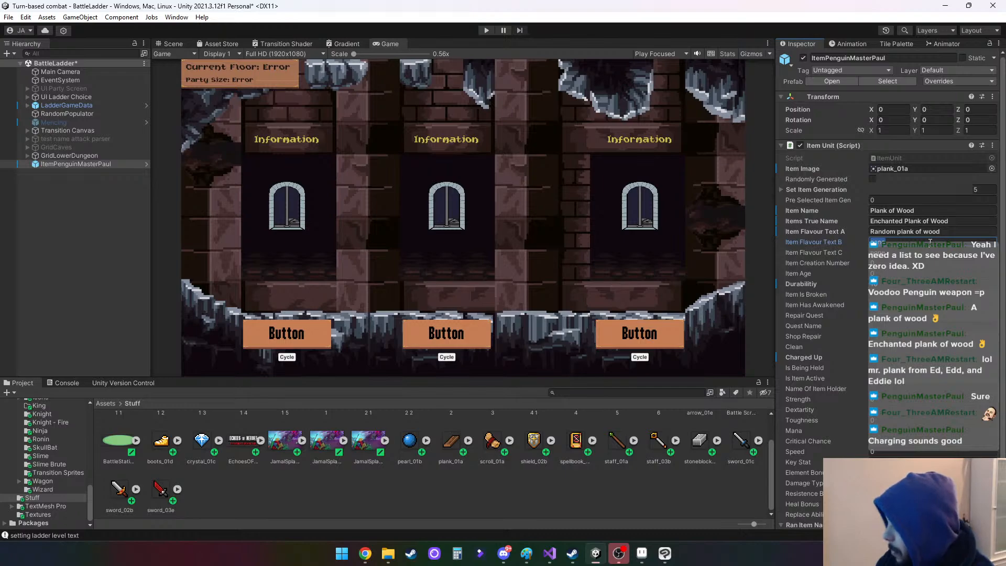
pyautogui.write('The Pl')
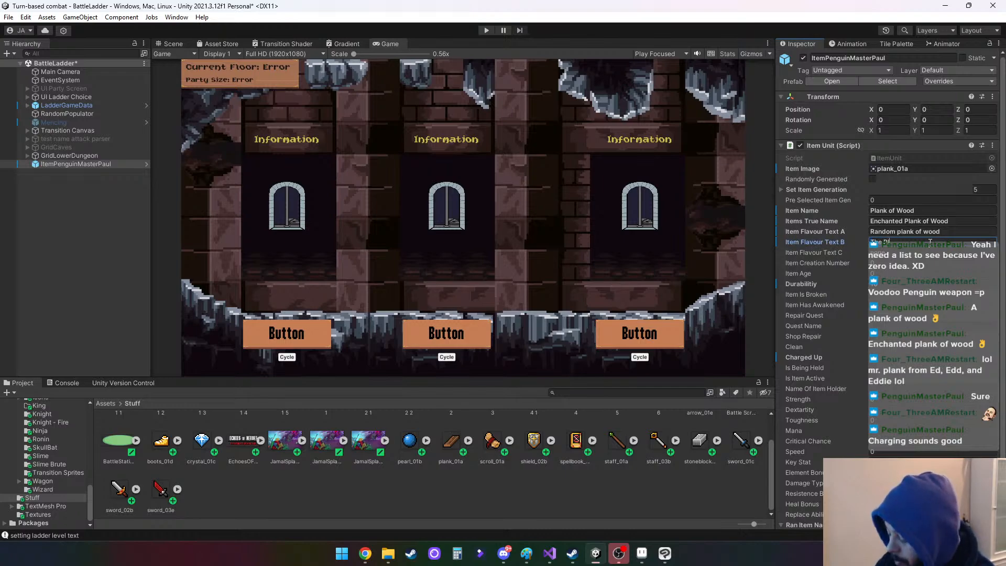
pyautogui.write('ank of')
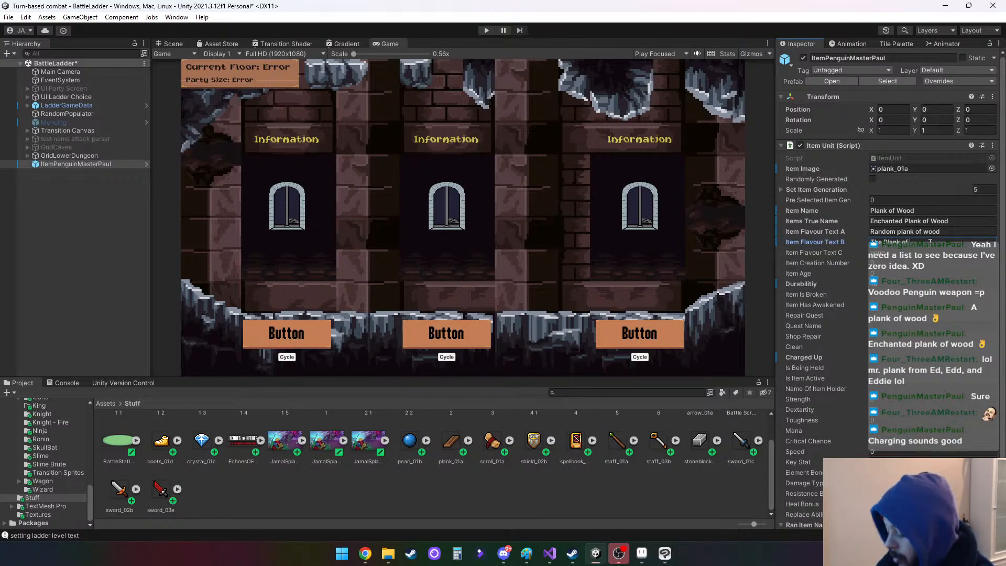
pyautogui.write(' Wood Flawl')
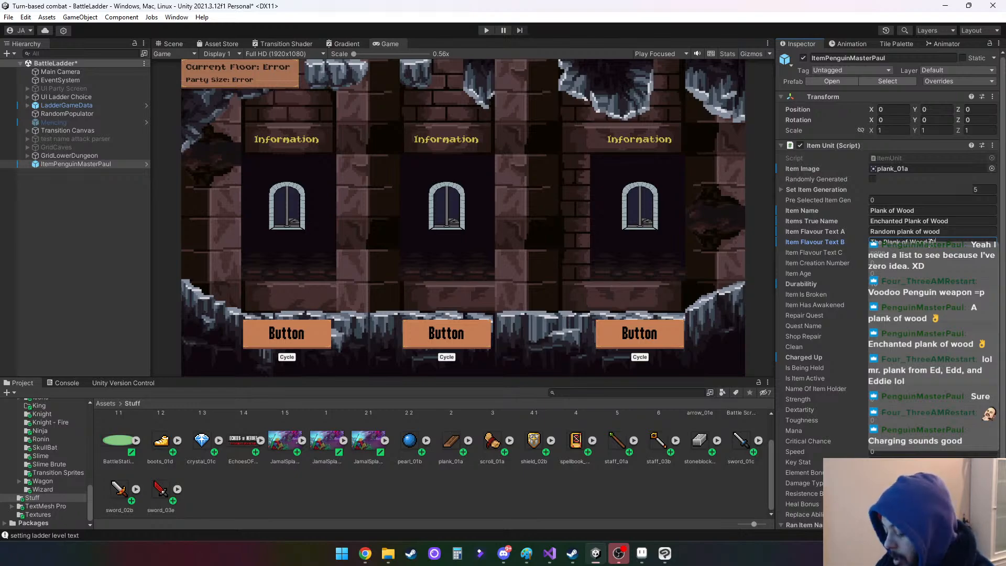
pyautogui.write(' with')
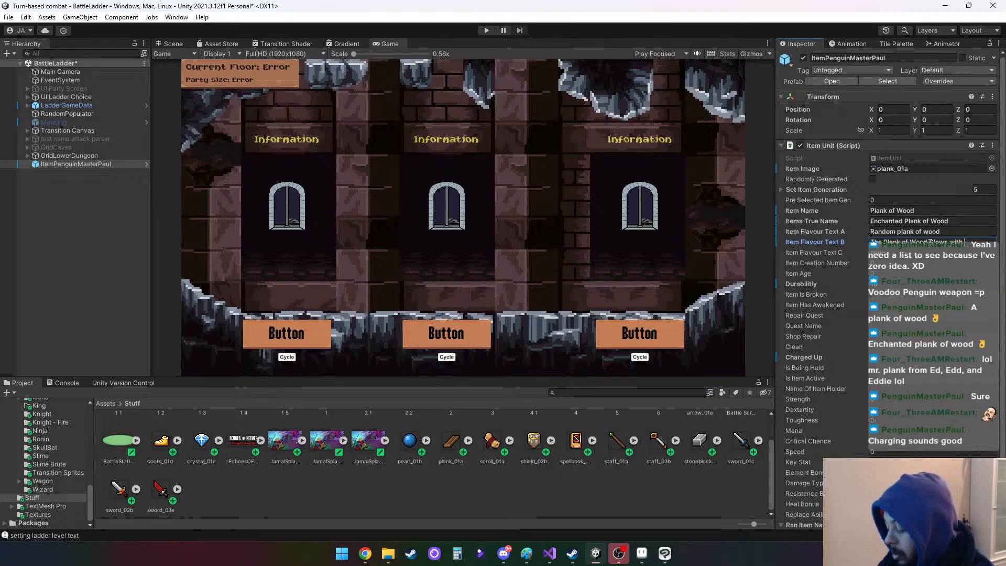
pyautogui.write('Power')
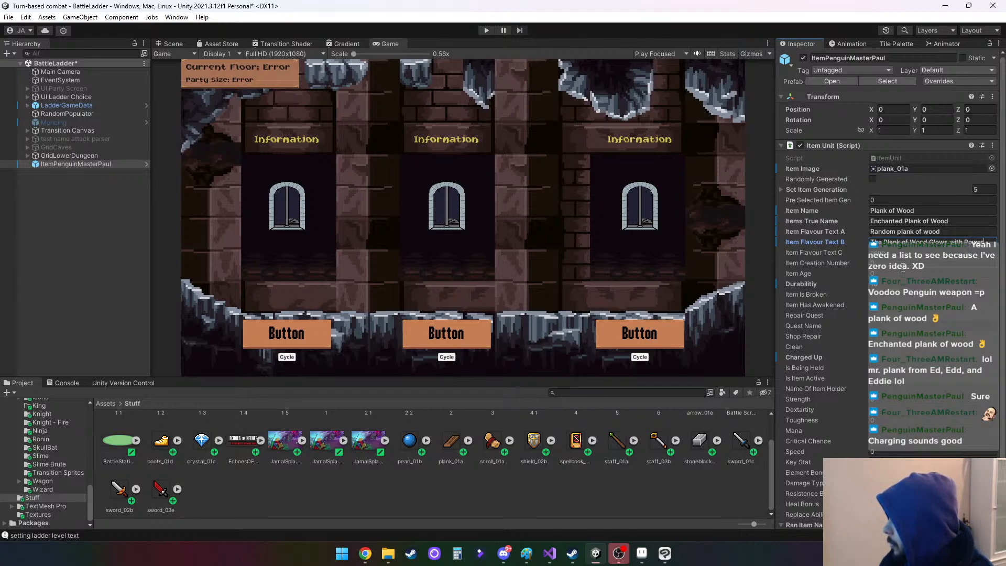
pyautogui.scroll(-3, 904, 267)
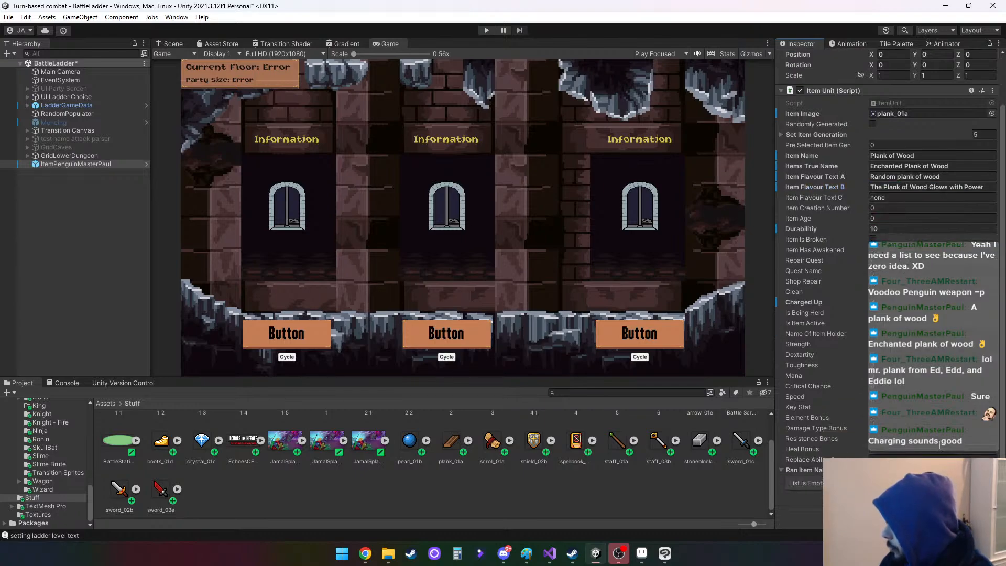
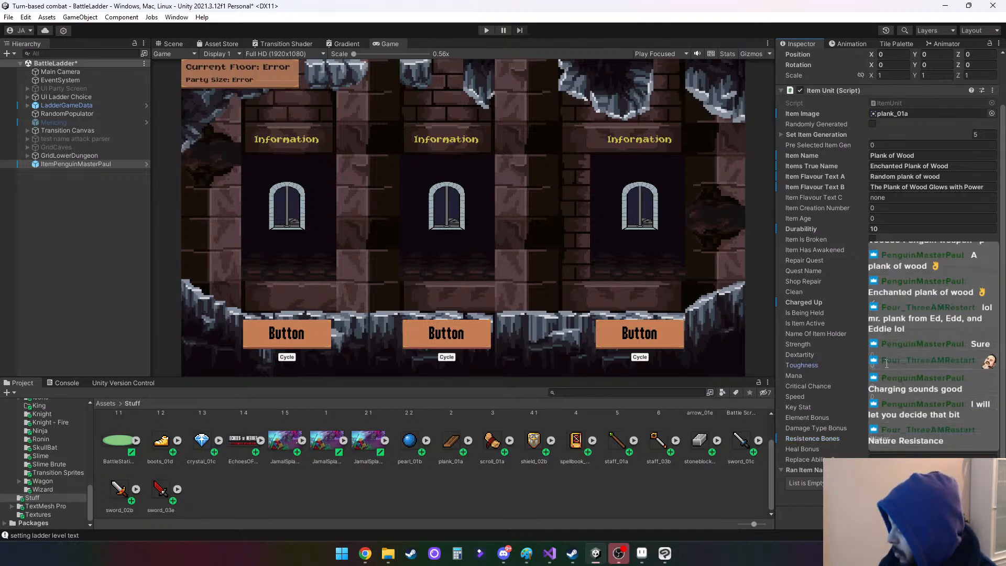
# Set the item's Toughness to 2 and Key Stat to "Mana", and fill in its Mana value
pyautogui.write('2')
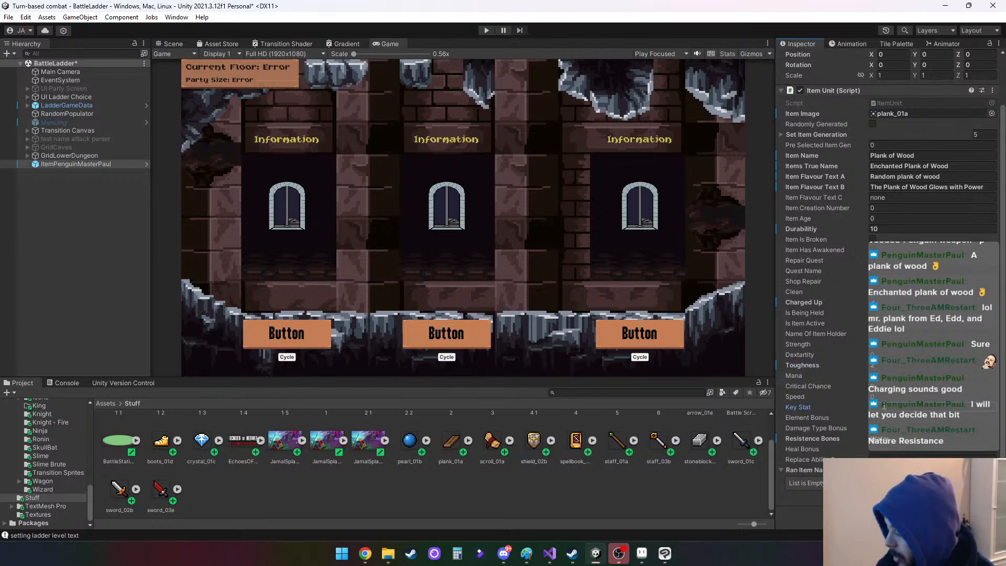
pyautogui.write('Mana')
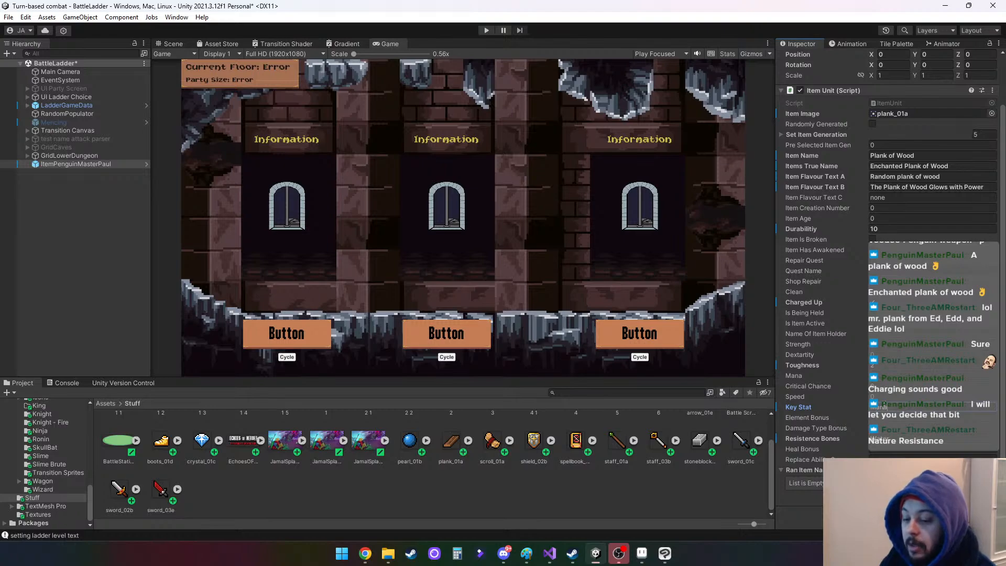
pyautogui.click(902, 439)
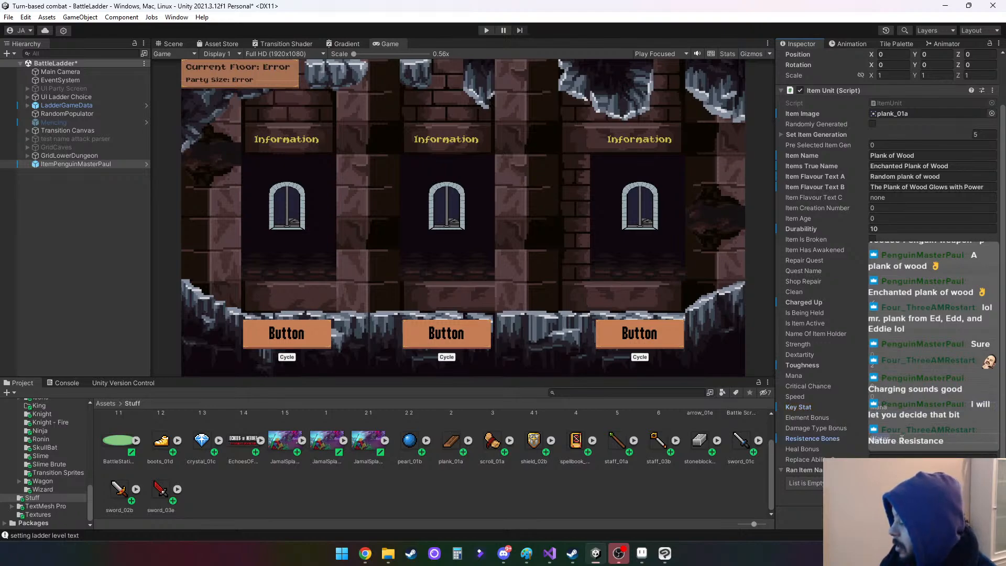
pyautogui.scroll(2, 902, 440)
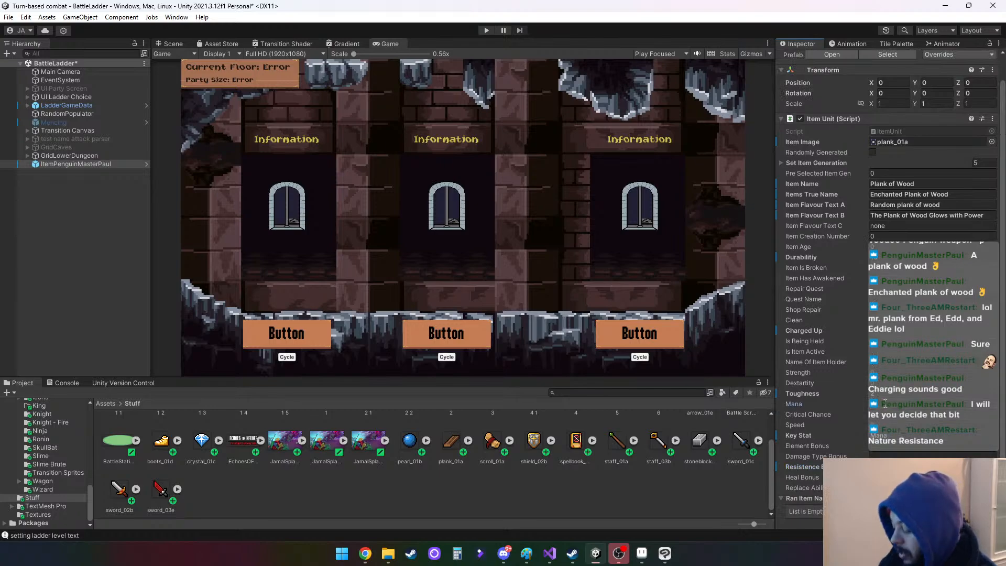
pyautogui.click(885, 404)
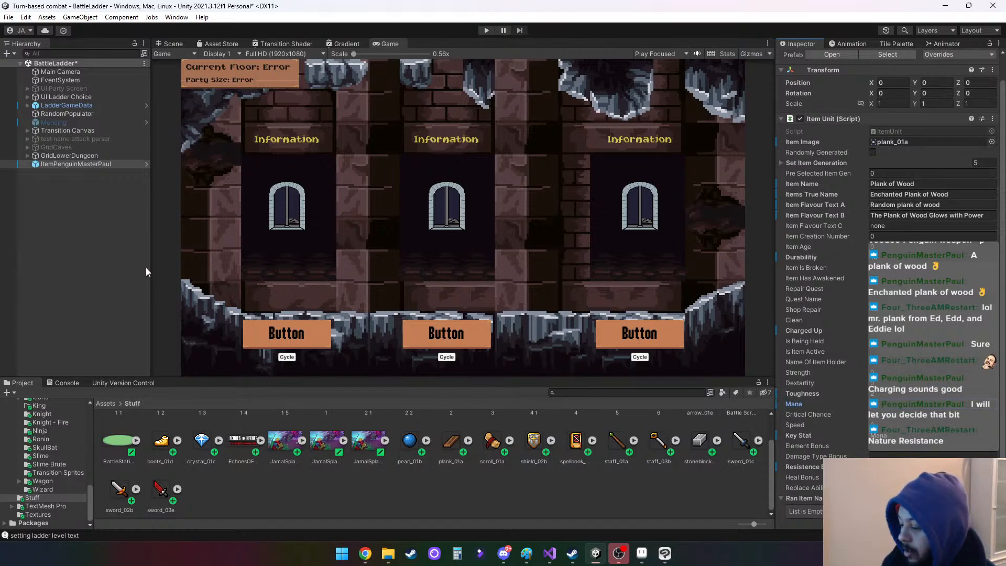
# Save the finished plank item from the scene as an original prefab in the PreFabs/Items folder
pyautogui.scroll(5, 52, 475)
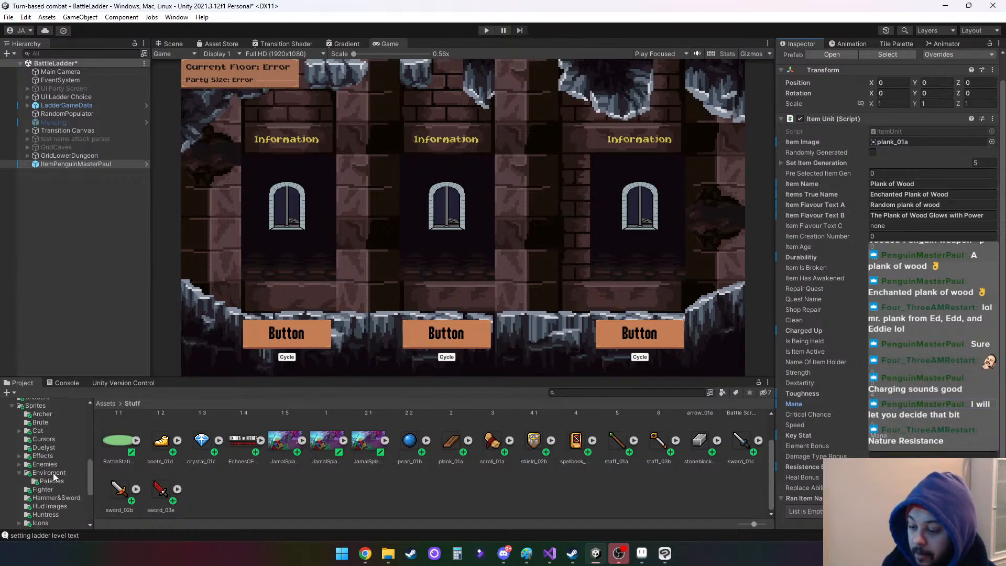
pyautogui.scroll(3, 50, 441)
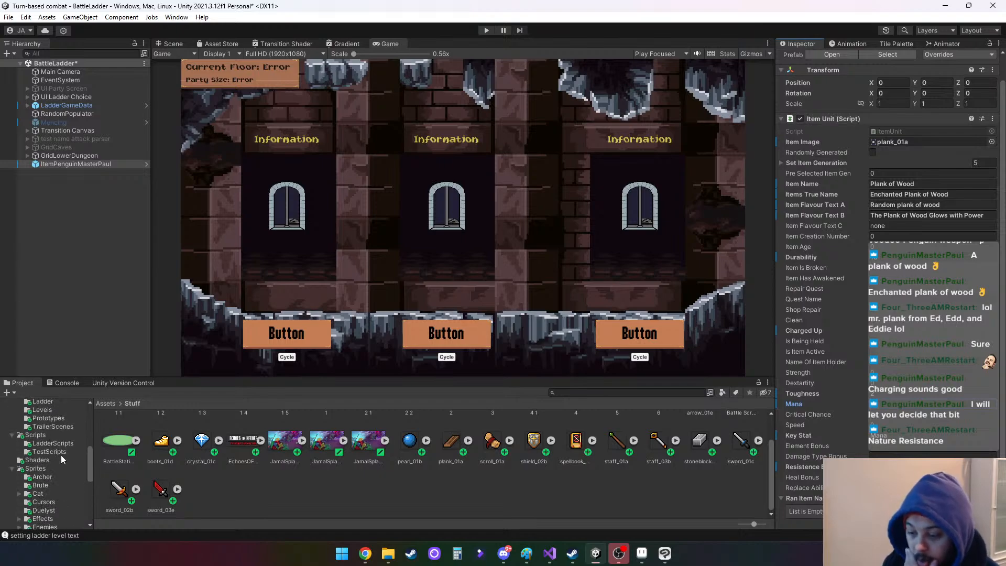
pyautogui.scroll(4, 60, 456)
pyautogui.click(47, 446)
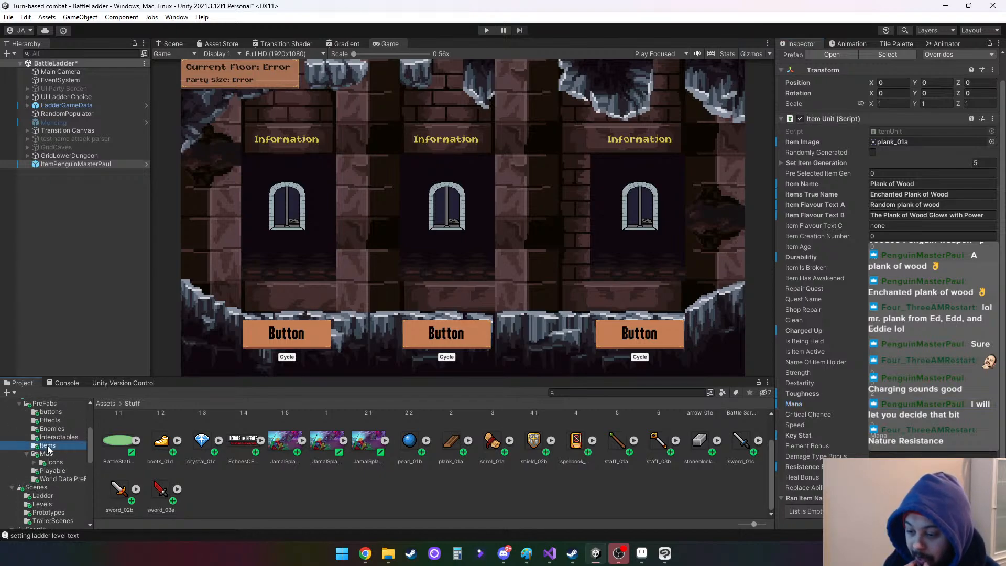
pyautogui.moveTo(71, 164); pyautogui.dragTo(315, 480)
pyautogui.click(481, 296)
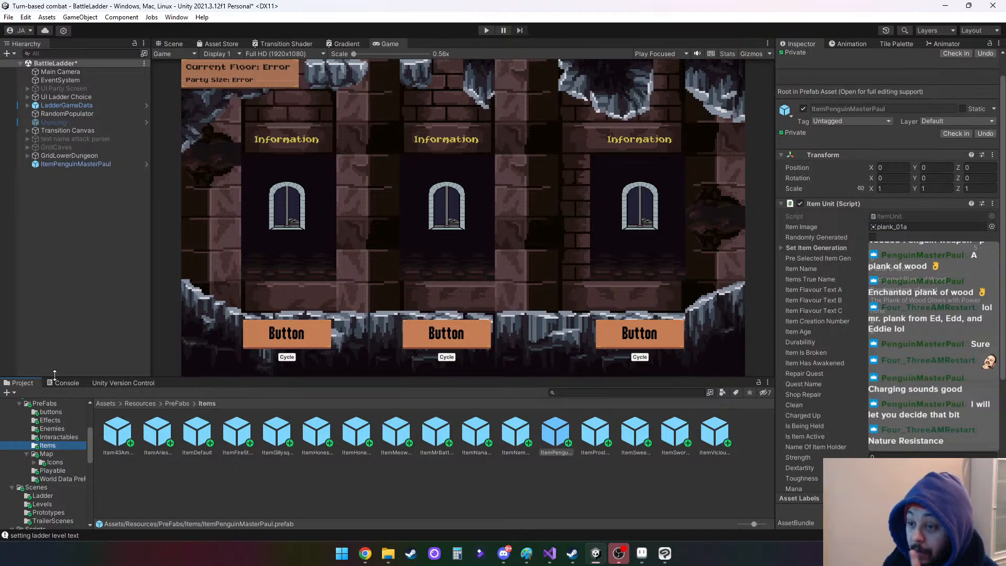
# Open the BattleLadderItemShop scene from the Scenes/Ladder folder
pyautogui.scroll(-3, 59, 484)
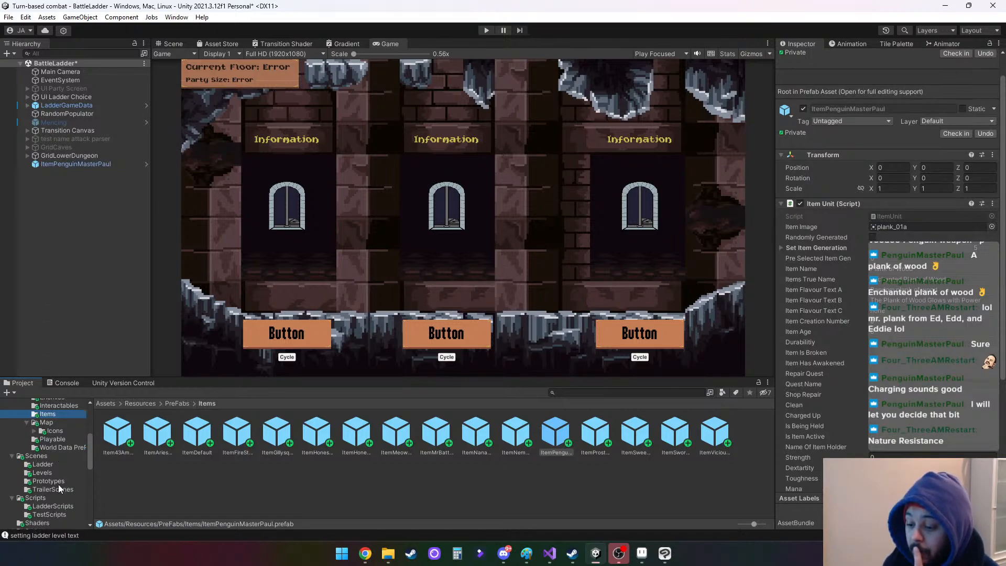
pyautogui.click(43, 464)
pyautogui.click(278, 433)
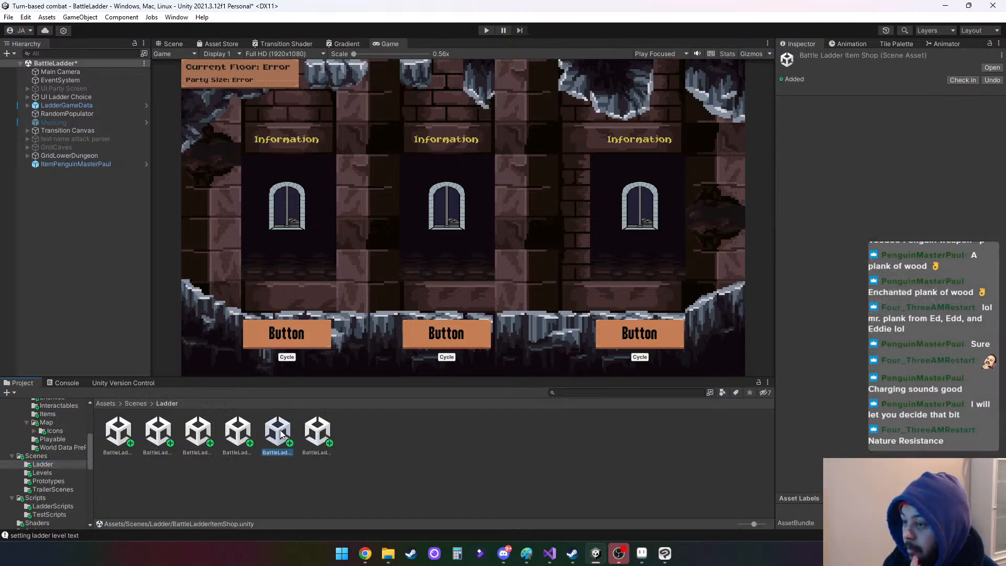
pyautogui.doubleClick(281, 435)
pyautogui.click(498, 297)
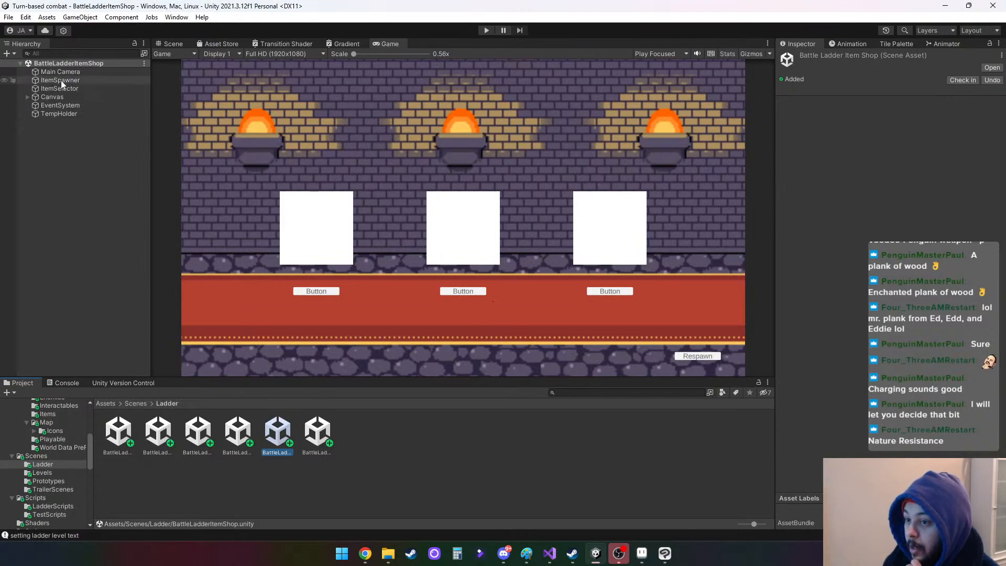
# Set the size of the ItemSpawner's Prefabs list to 15 and open the PreFabs/Items folder
pyautogui.click(80, 80)
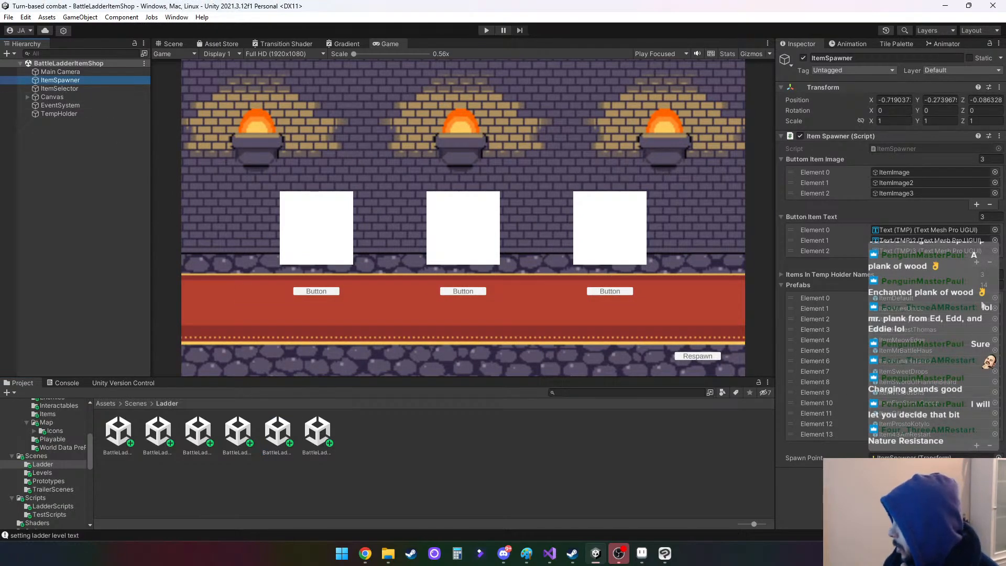
pyautogui.click(999, 285)
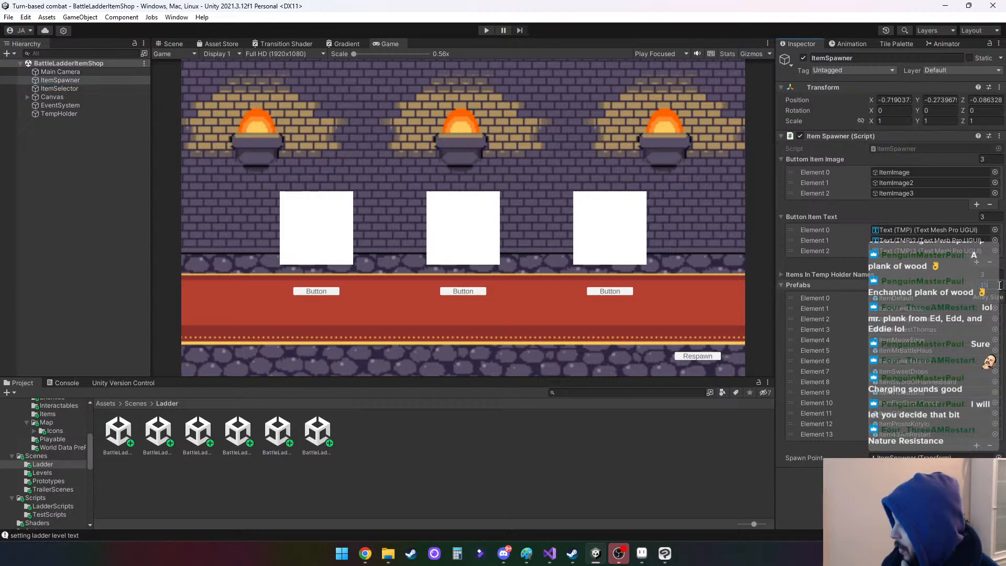
pyautogui.write('15')
pyautogui.press('Return')
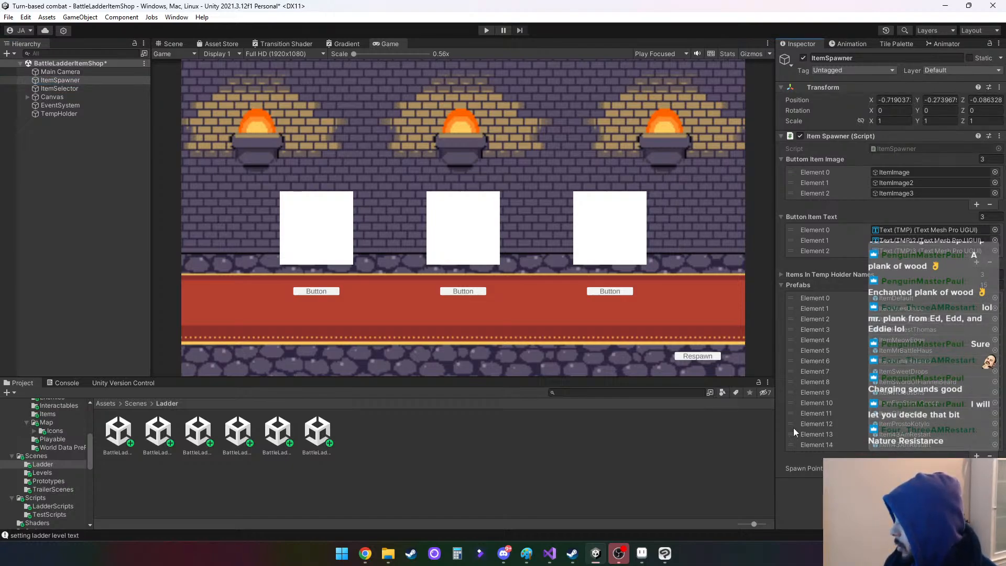
pyautogui.click(48, 414)
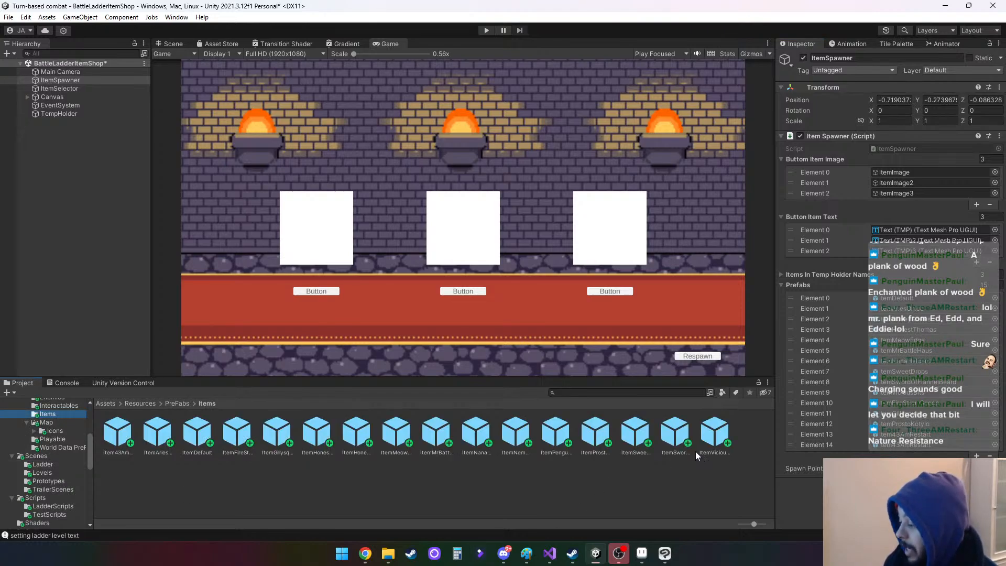
# Assign the plank prefab to Element 14 of the ItemSpawner's Prefabs list and play-test the shop by respawning its items several times
pyautogui.moveTo(555, 433); pyautogui.dragTo(888, 448)
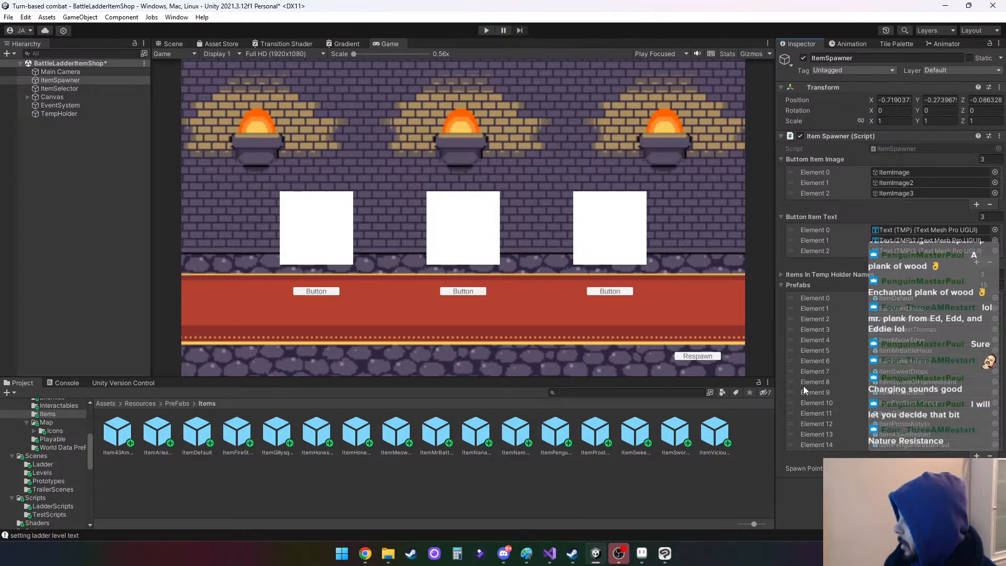
pyautogui.click(486, 31)
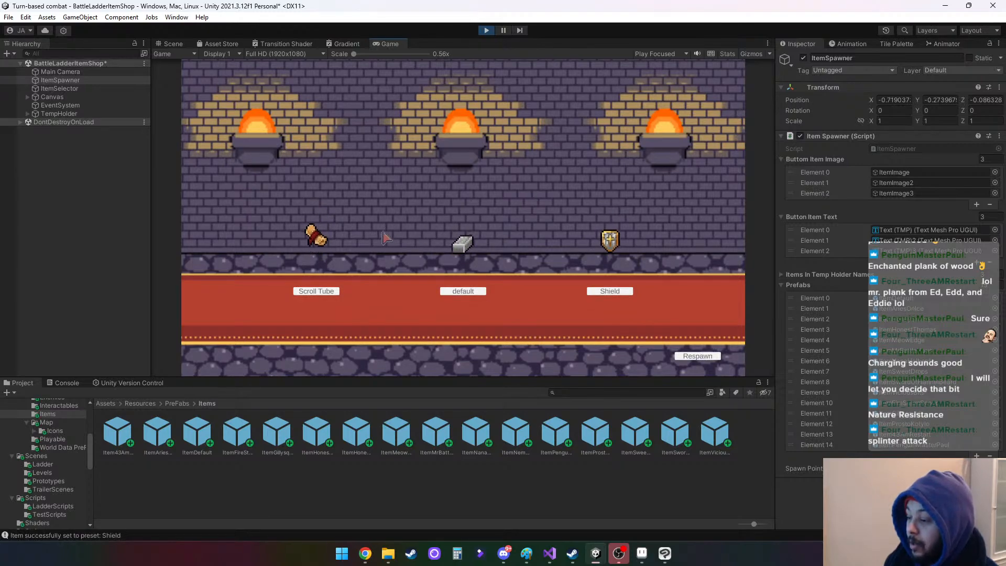
pyautogui.click(692, 357)
pyautogui.click(692, 358)
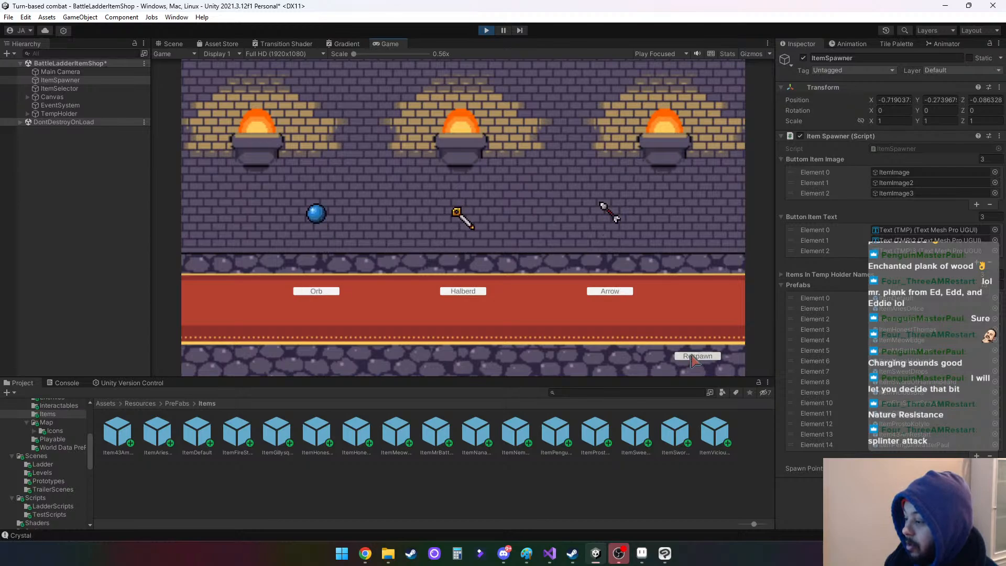
pyautogui.click(691, 357)
pyautogui.click(692, 357)
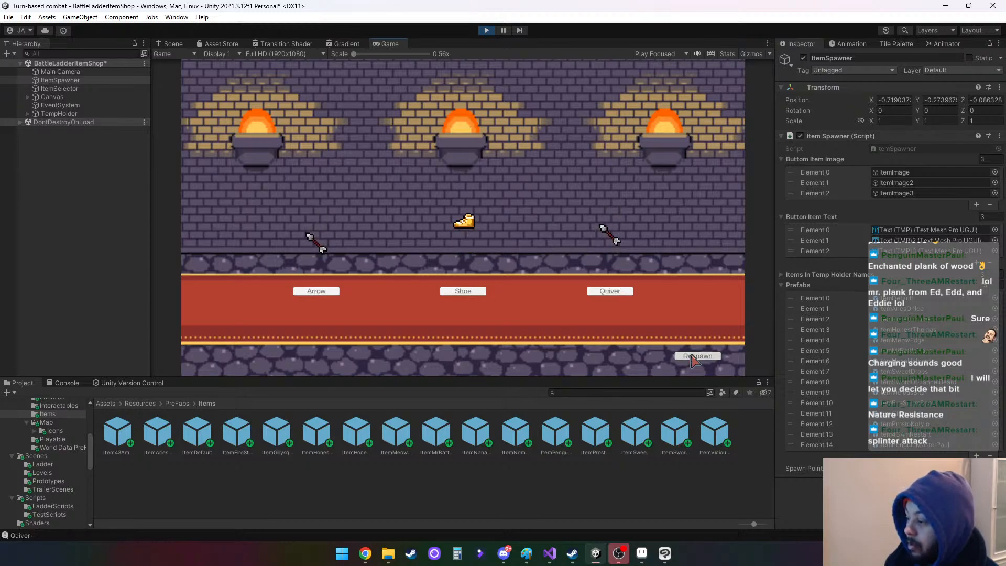
pyautogui.click(692, 358)
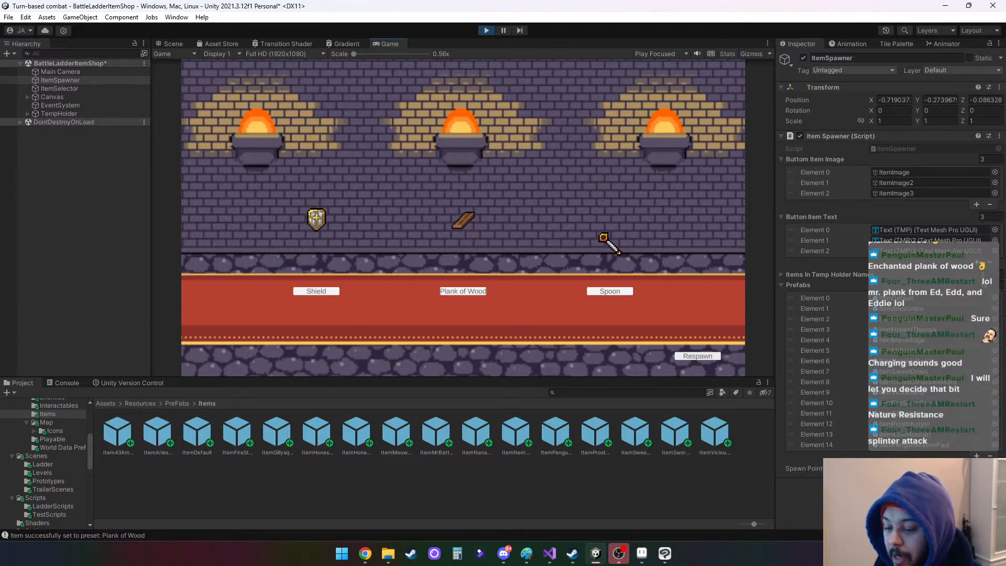
pyautogui.click(486, 30)
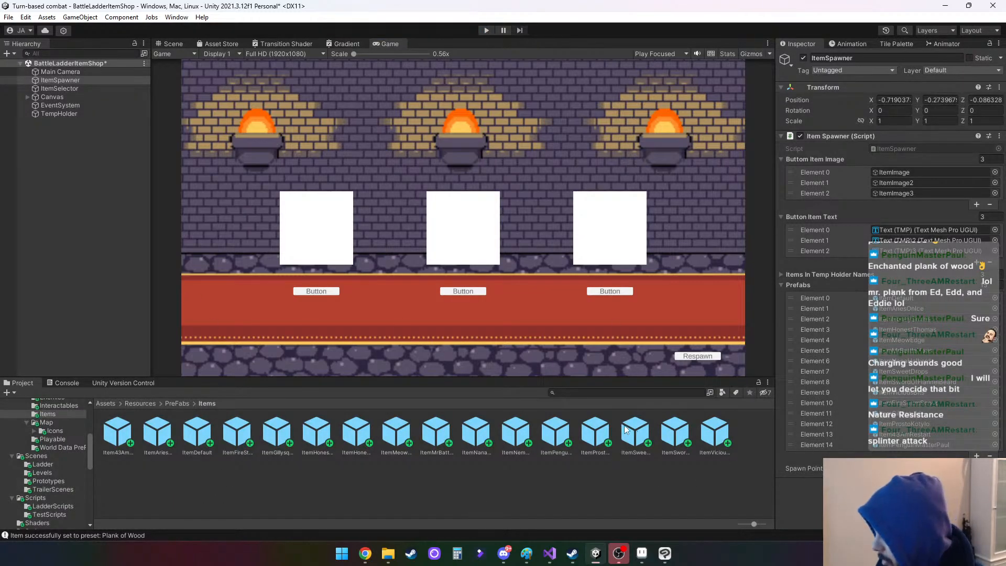
# Fill in the plank prefab's Replace Ability 2 field with a splinters attack described as AoE and DoT
pyautogui.click(555, 434)
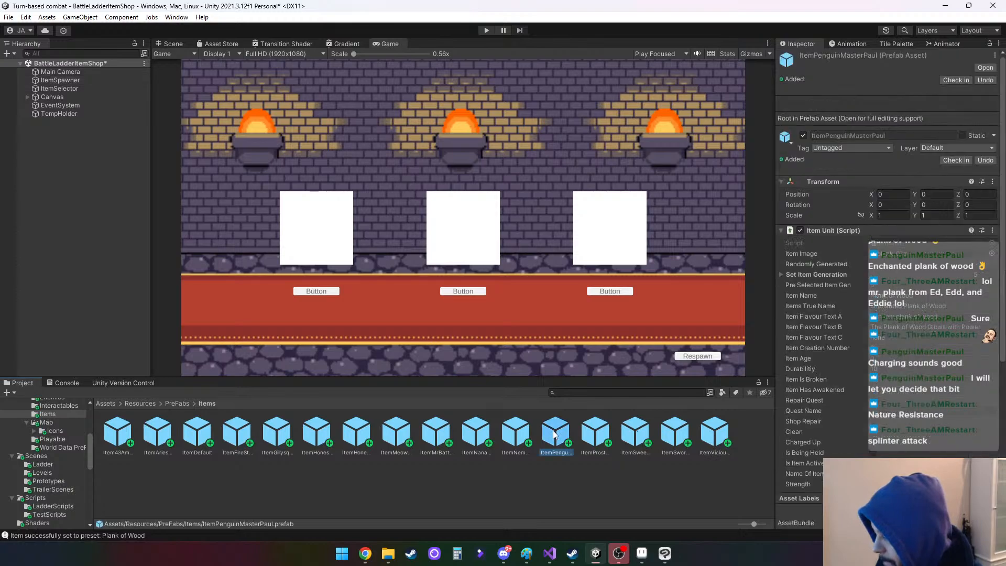
pyautogui.scroll(-5, 912, 426)
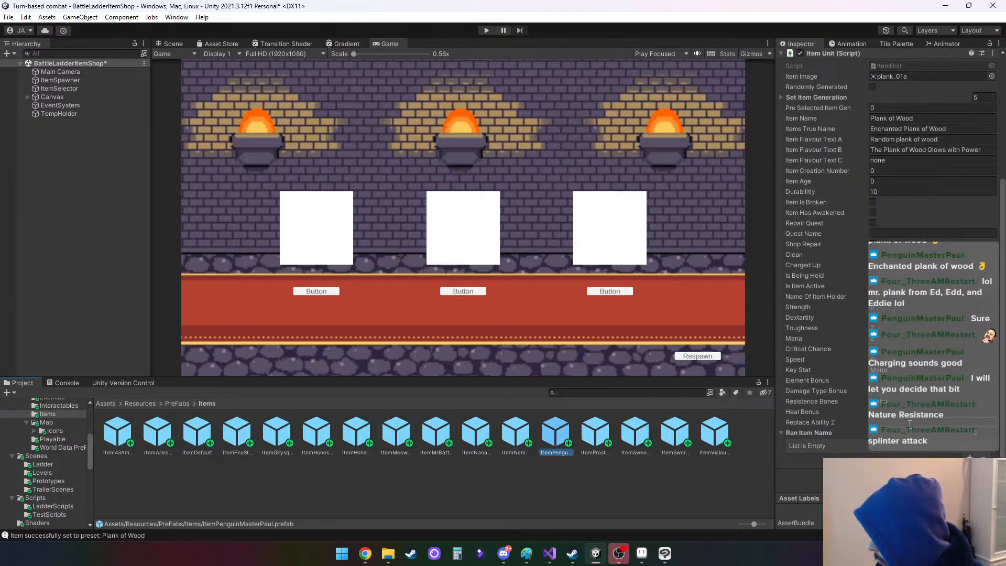
pyautogui.click(907, 422)
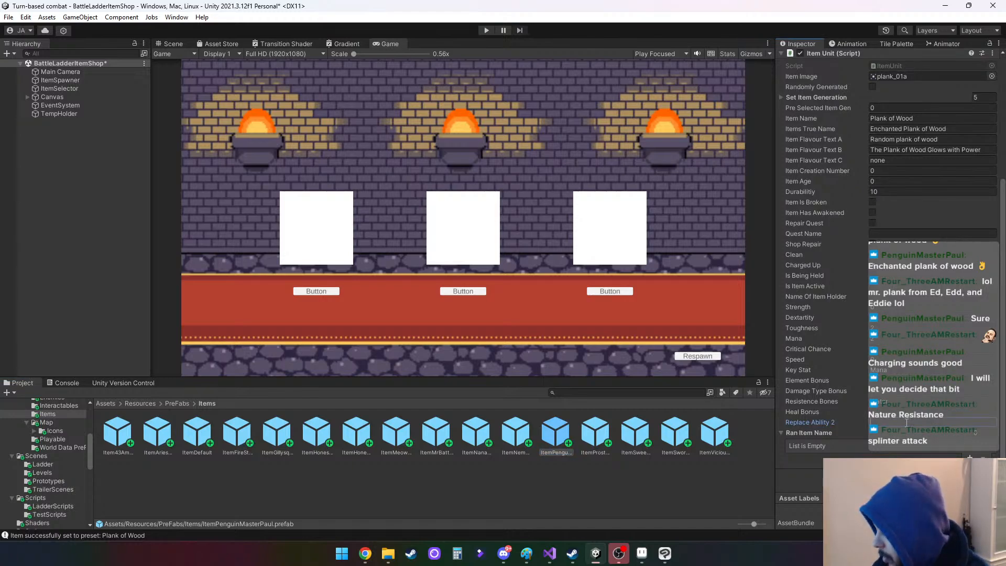
pyautogui.write('W')
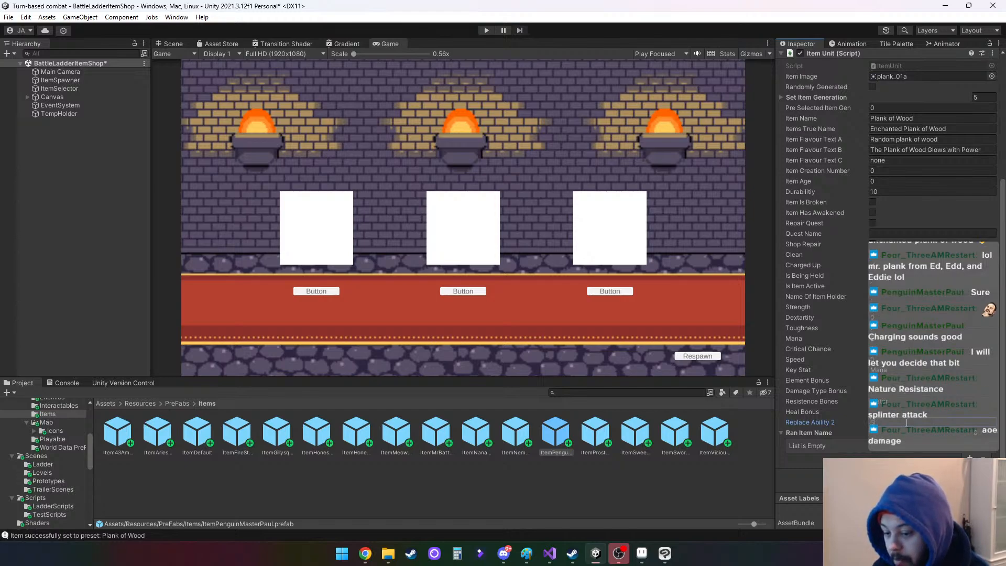
pyautogui.write('nters attack aoe on')
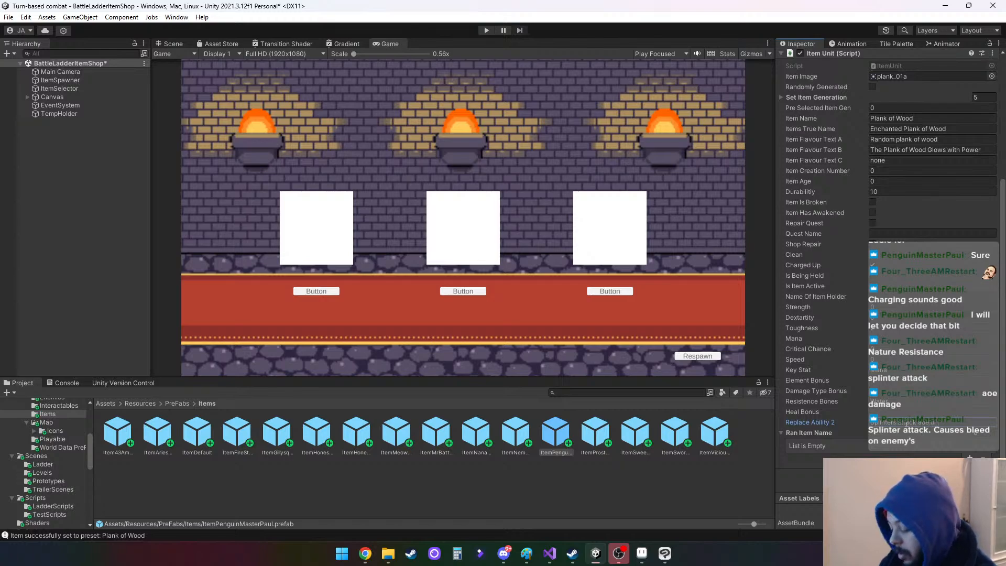
pyautogui.write('dot')
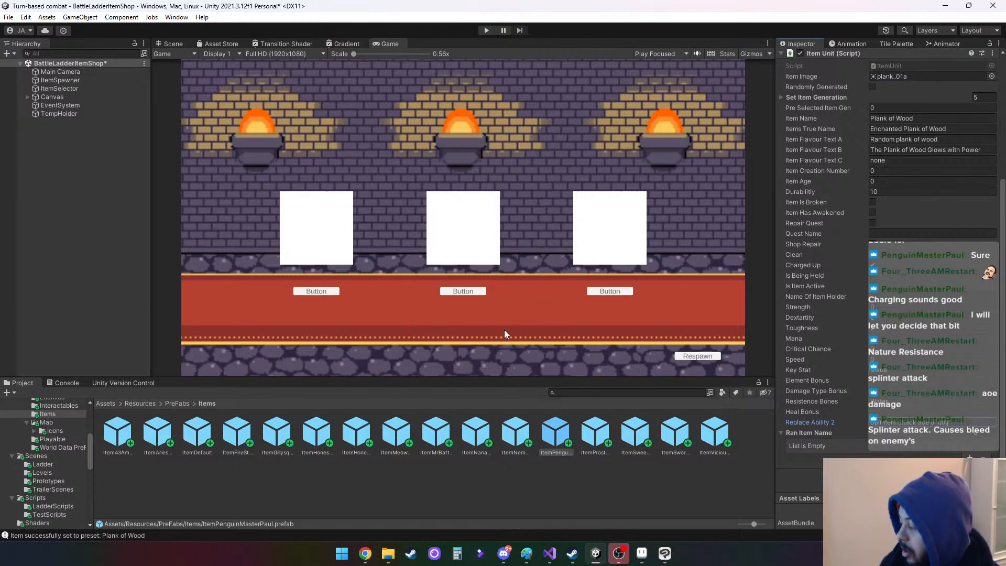
# Open the BattleLadder scene from the Scenes/Ladder folder, saving the changes to the item shop scene
pyautogui.scroll(5, 62, 431)
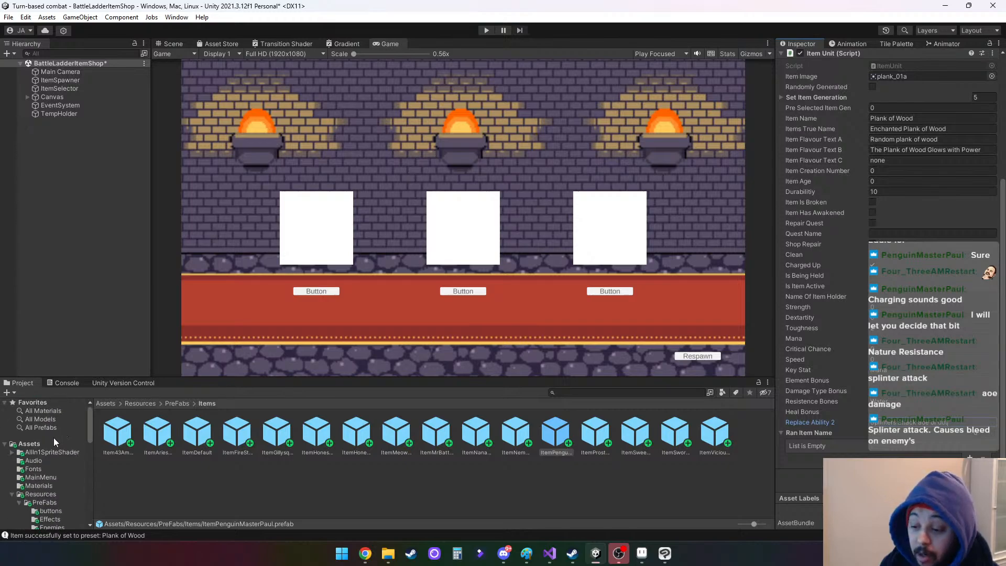
pyautogui.scroll(-5, 62, 479)
pyautogui.click(55, 468)
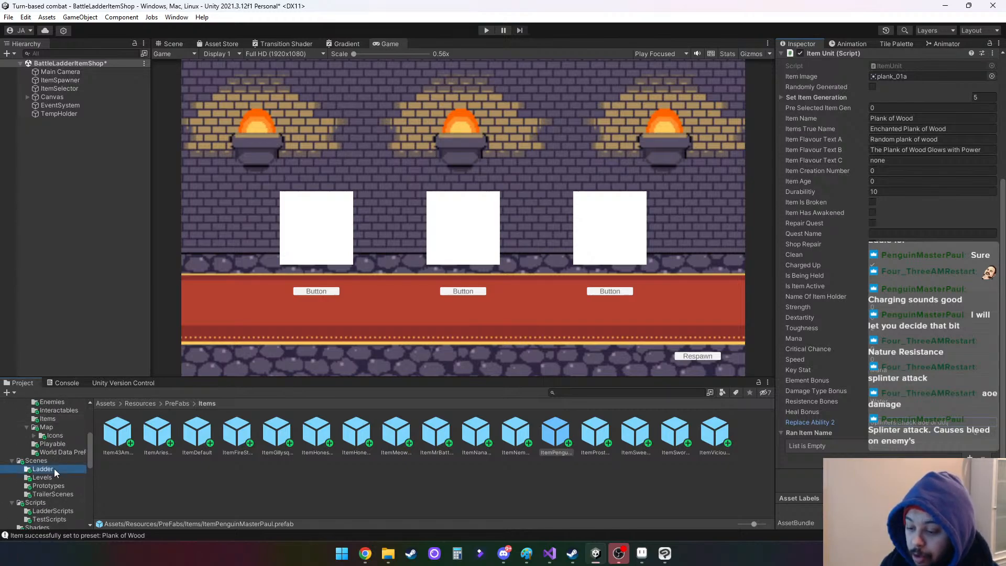
pyautogui.click(125, 431)
pyautogui.doubleClick(125, 431)
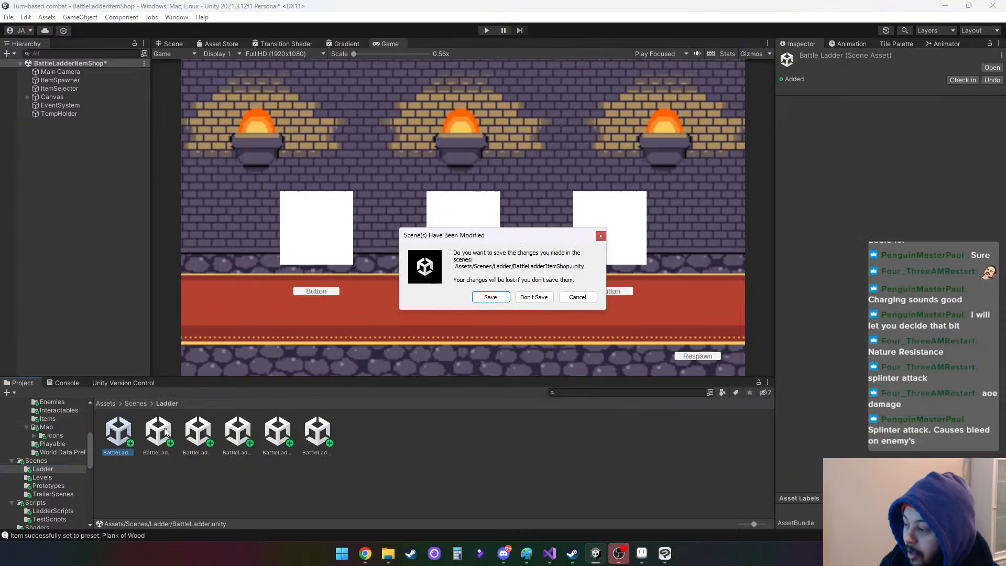
pyautogui.click(480, 298)
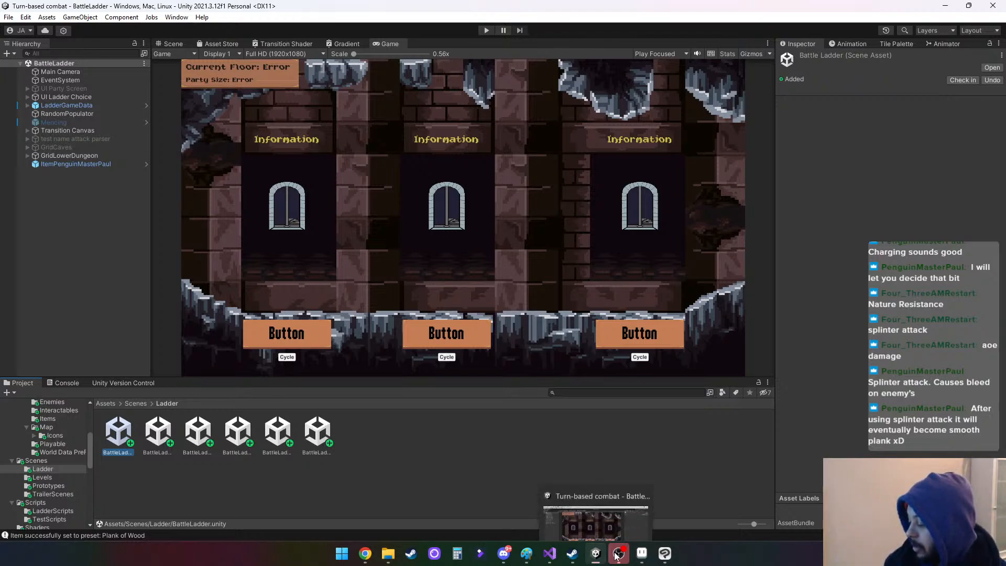
# Select the plank prefab in the PreFabs/Items folder and set its Item Flavour Text A to "Random plank of smooth wood"
pyautogui.click(54, 420)
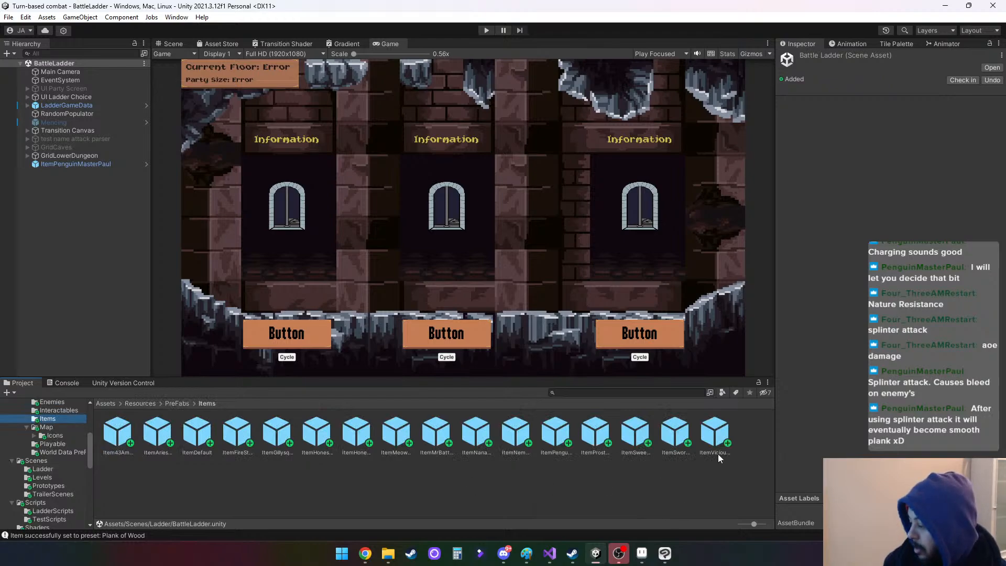
pyautogui.click(559, 439)
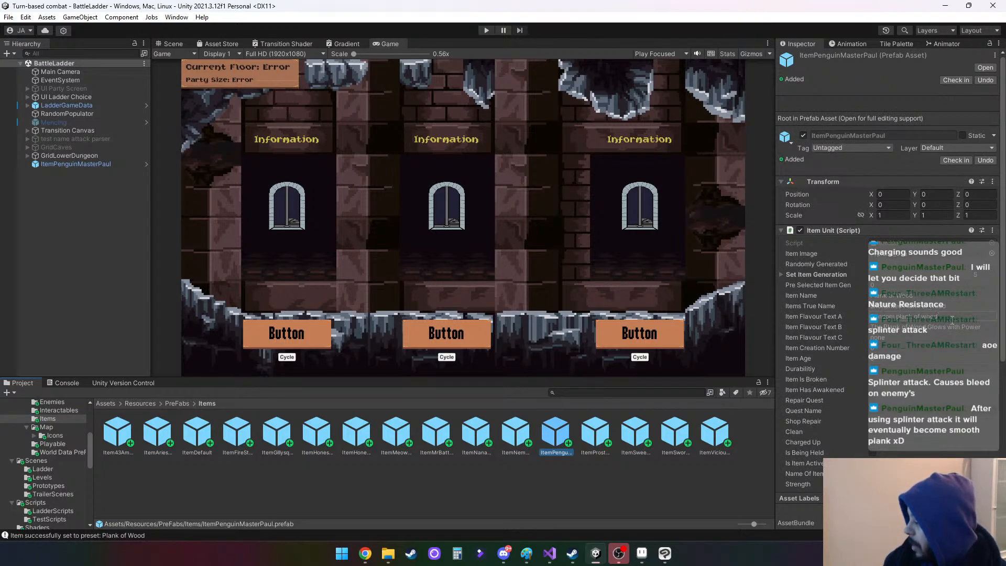
pyautogui.click(981, 317)
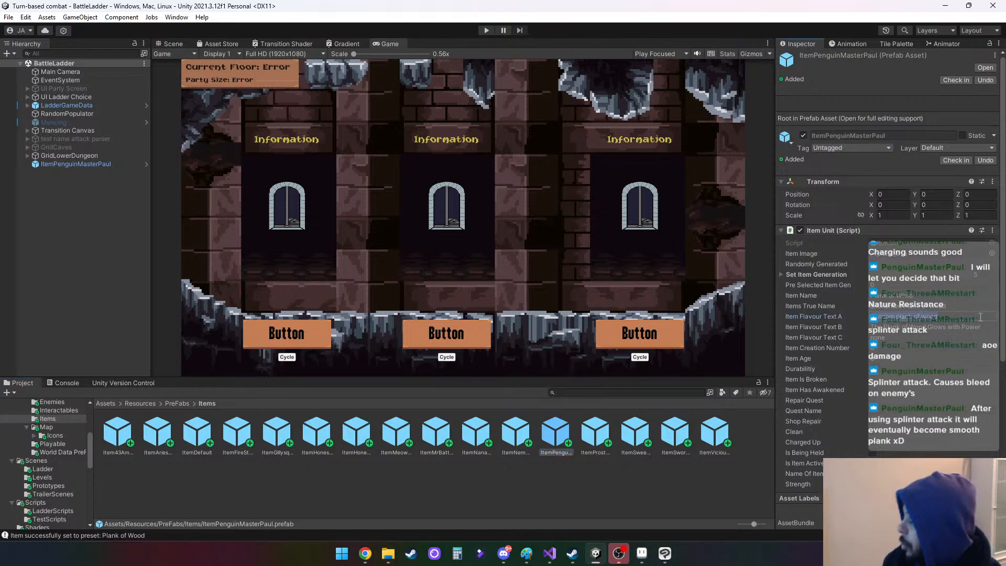
pyautogui.click(922, 316)
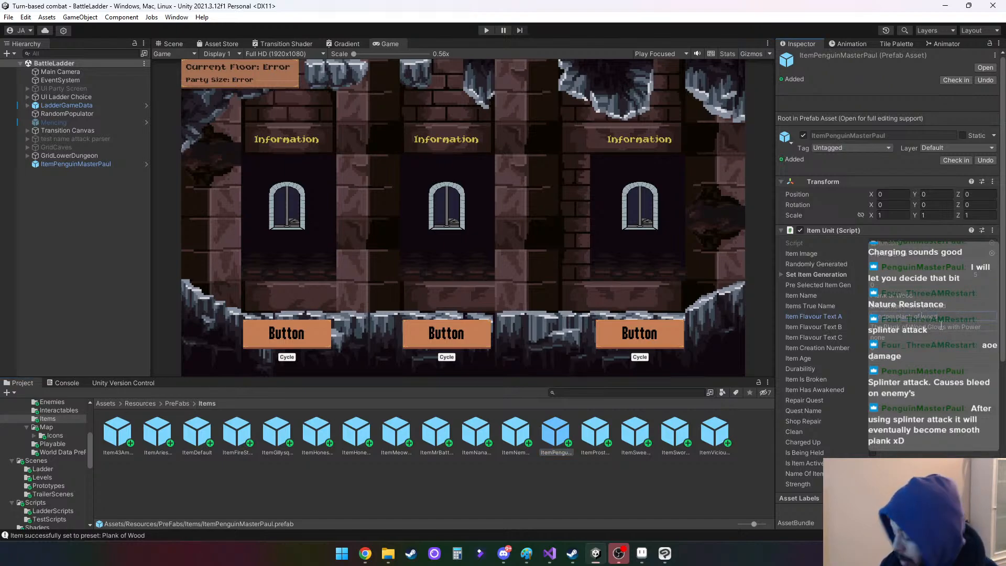
pyautogui.write('smoot ')
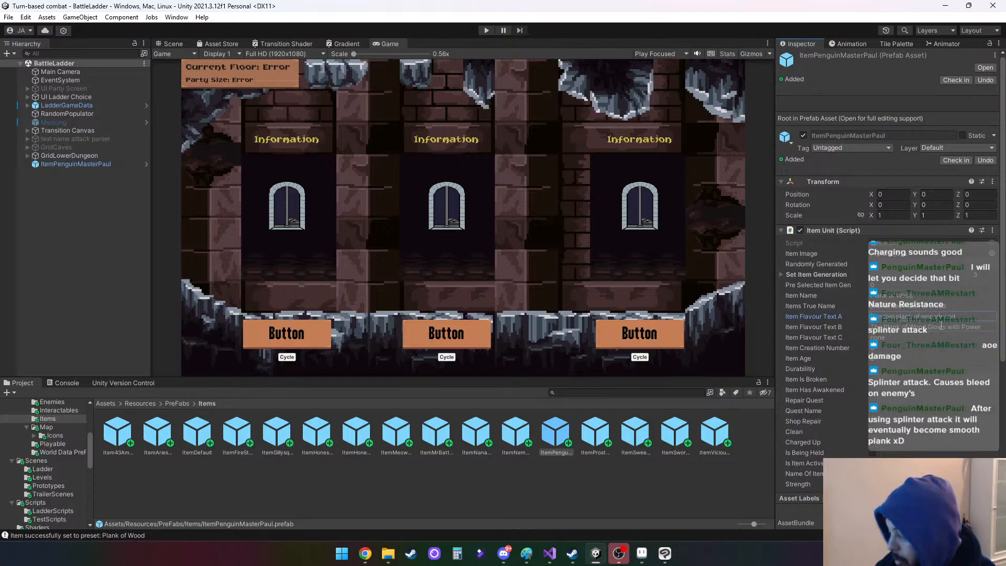
pyautogui.write('h')
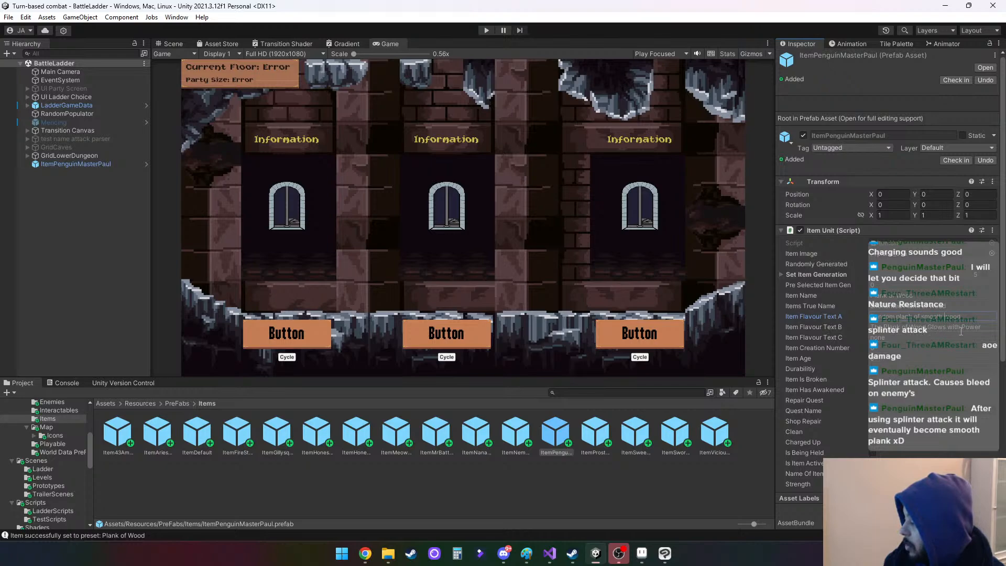
# Set Item Flavour Text B to "The Plank of Wood Glows with Powerful Splinters" and open the Items True Name field for editing
pyautogui.click(984, 327)
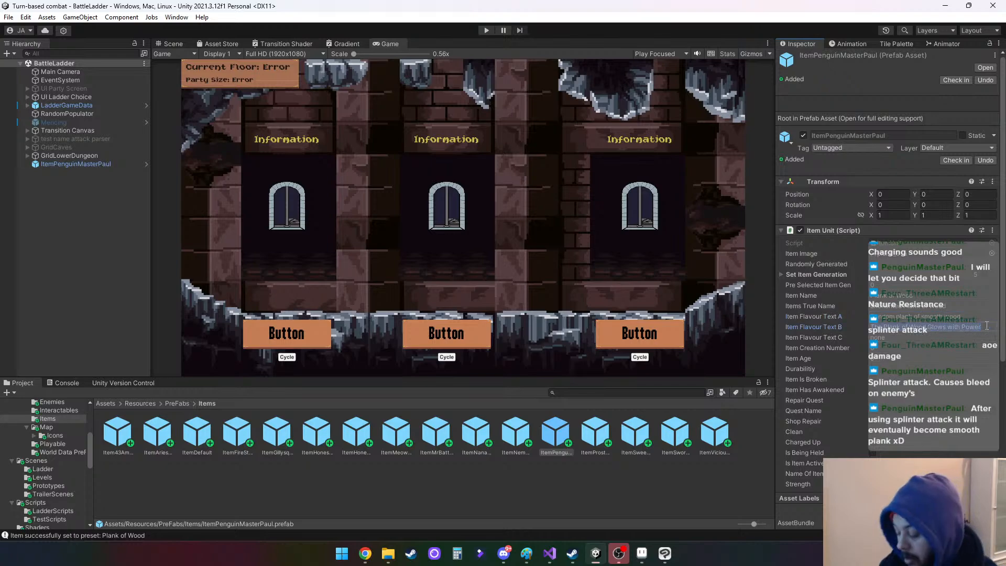
pyautogui.click(987, 326)
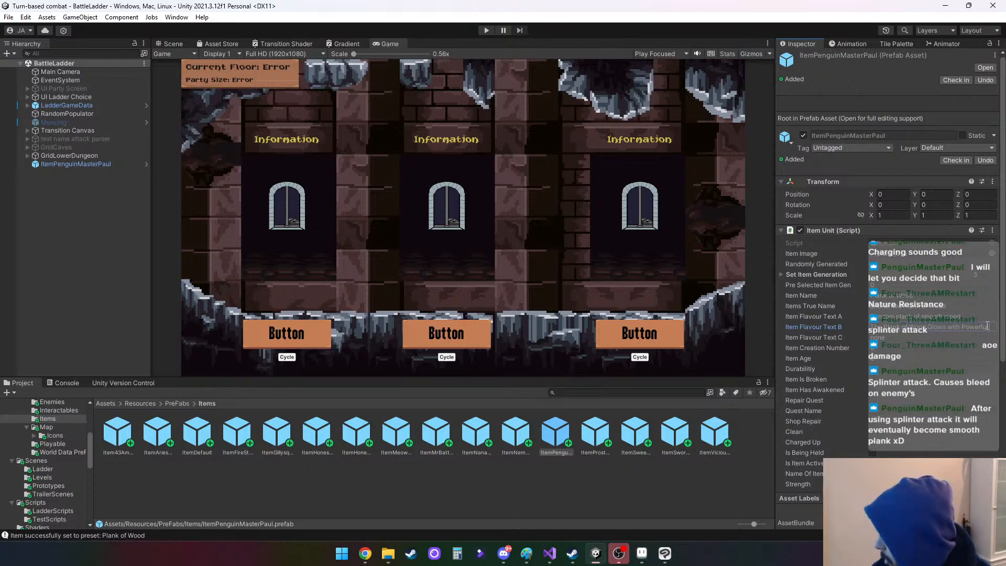
pyautogui.write('Splinters')
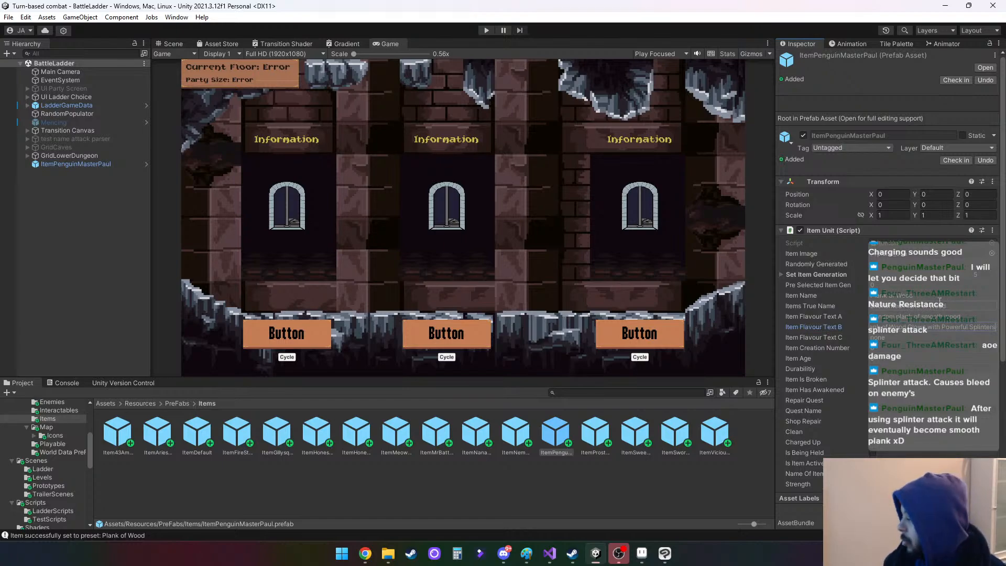
pyautogui.click(919, 305)
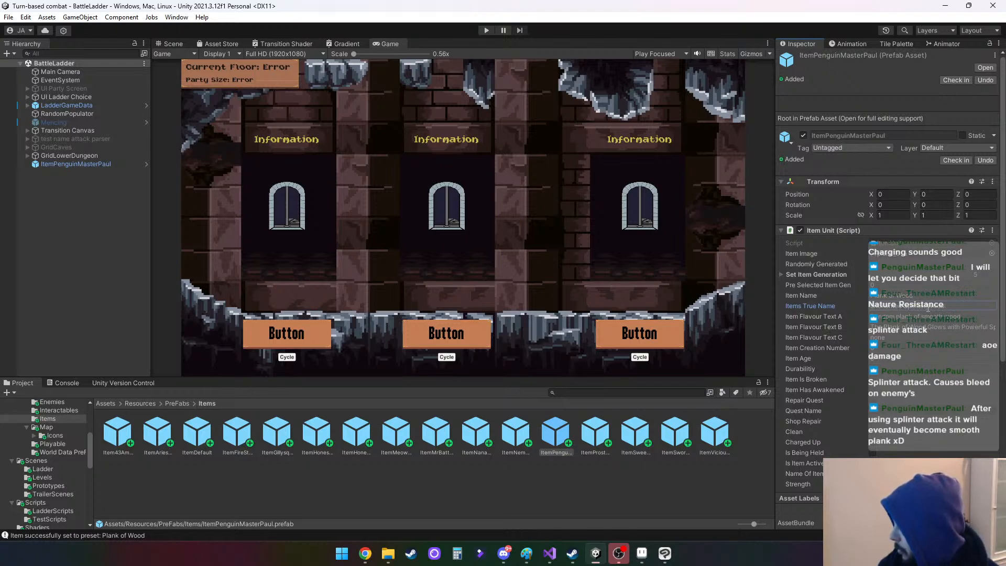
# Continue the plank prefab's Item Flavour Text C after "wood" with "grands the use the power of splinters"
pyautogui.click(900, 338)
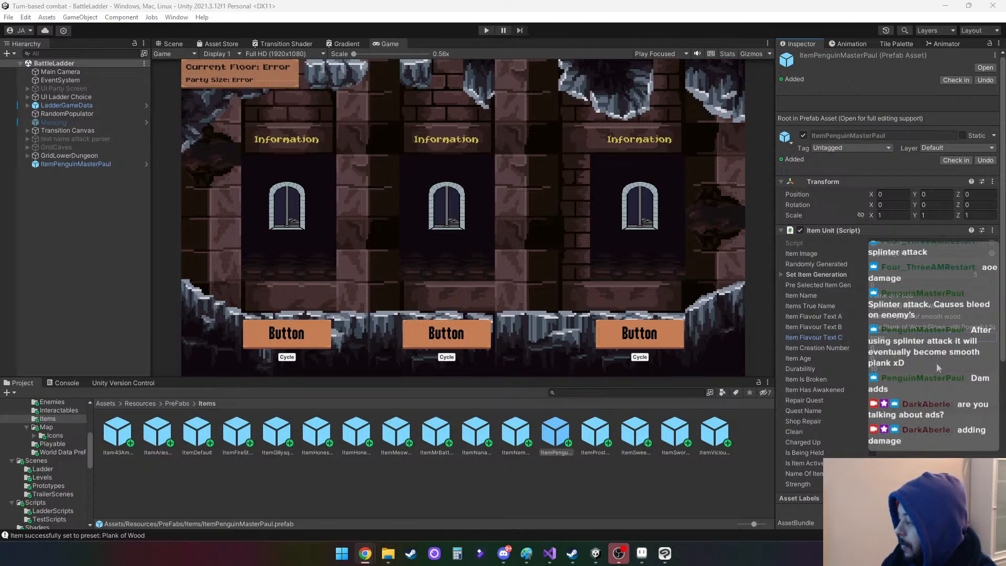
pyautogui.click(894, 340)
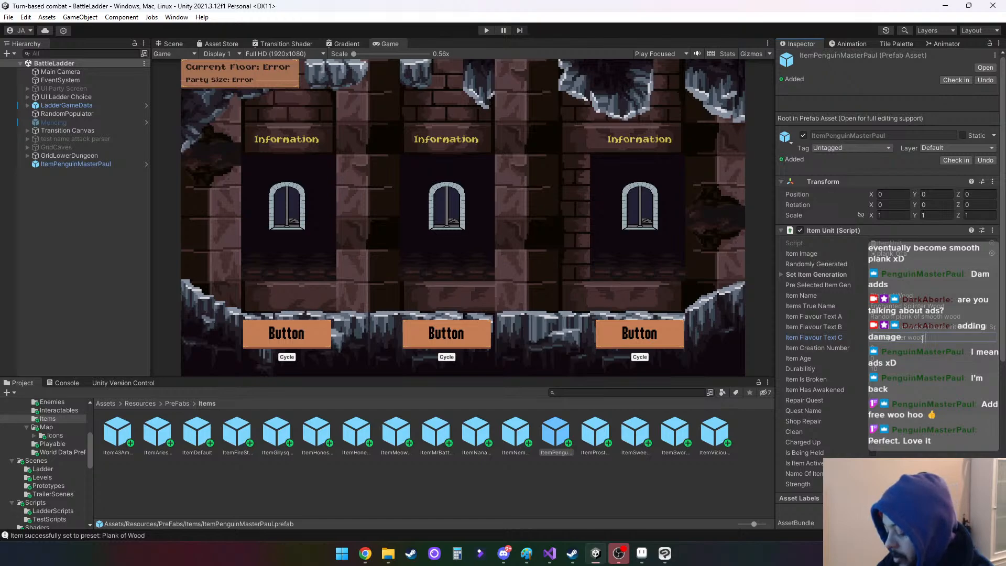
pyautogui.write('grand')
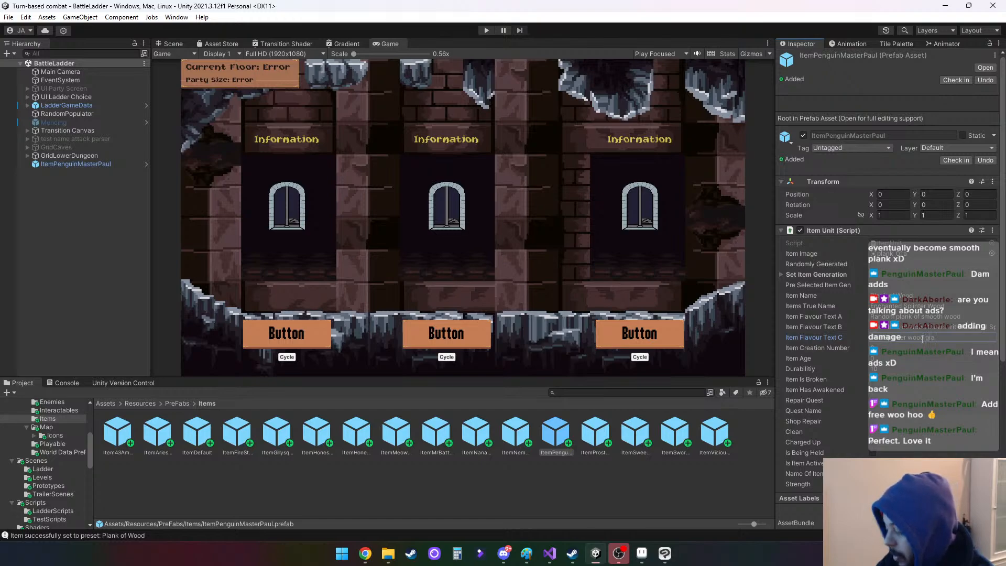
pyautogui.press('BackSpace')
pyautogui.press('BackSpace')
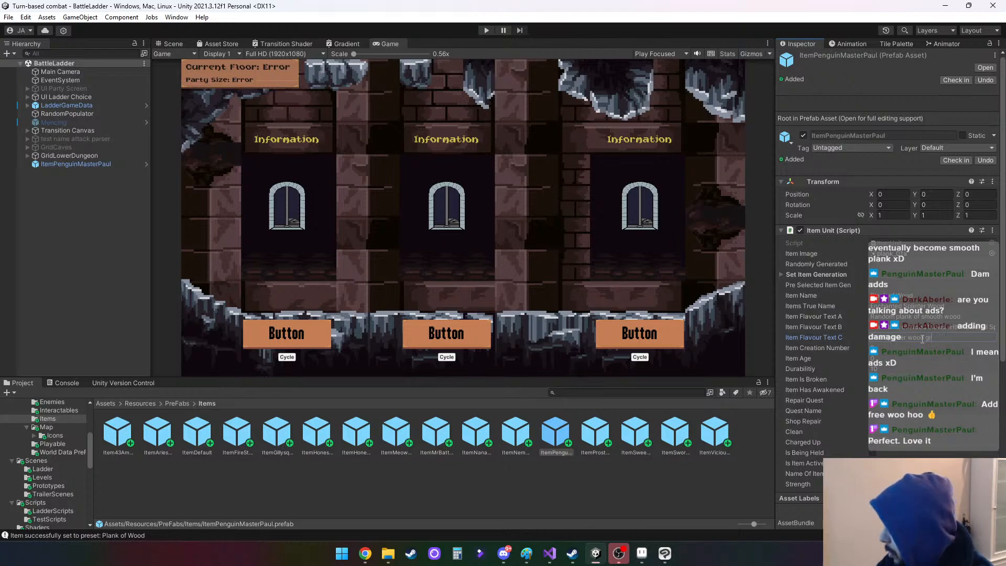
pyautogui.write('ands the use thepowe')
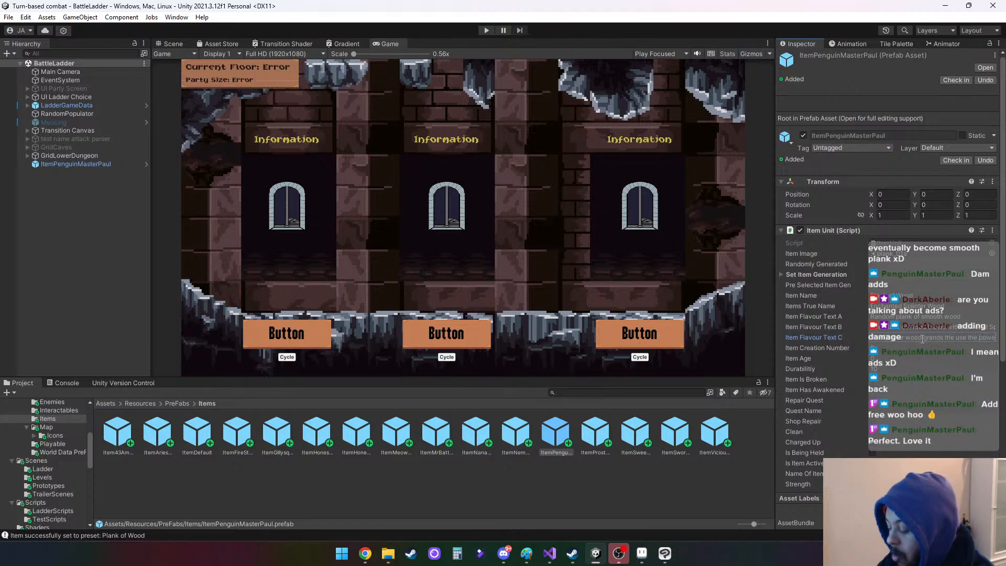
pyautogui.write('r of sl')
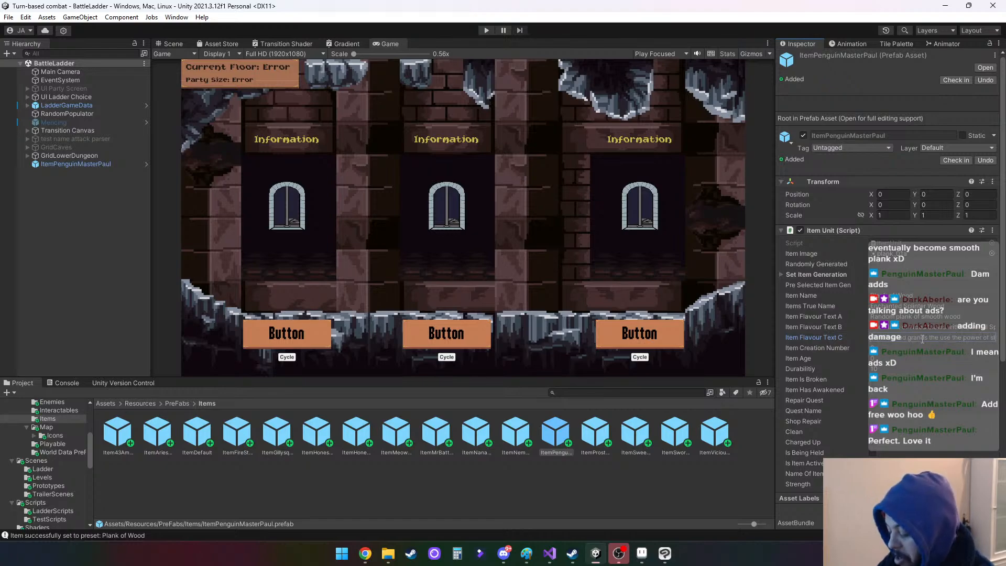
pyautogui.write('ing')
pyautogui.press('BackSpace')
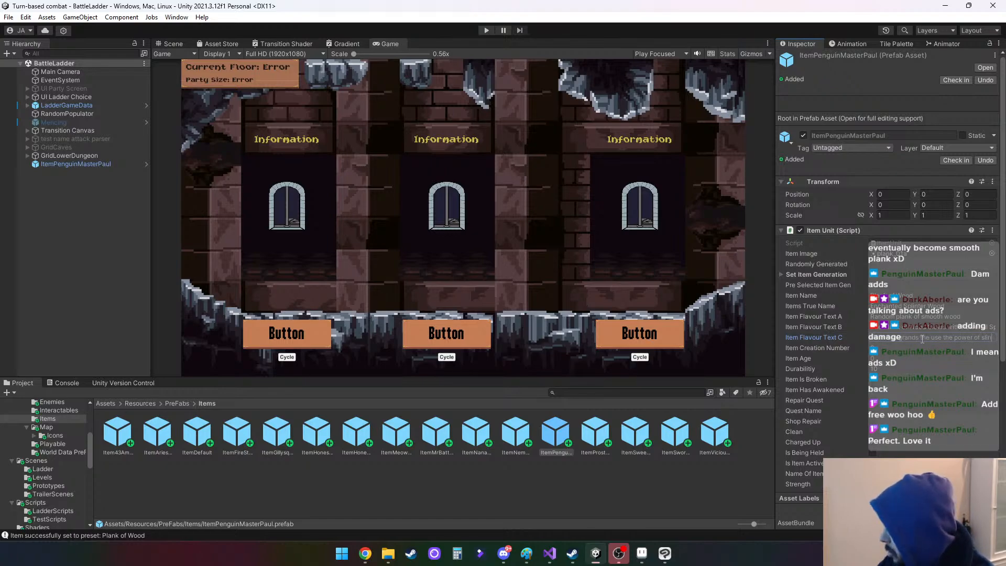
pyautogui.write('nters')
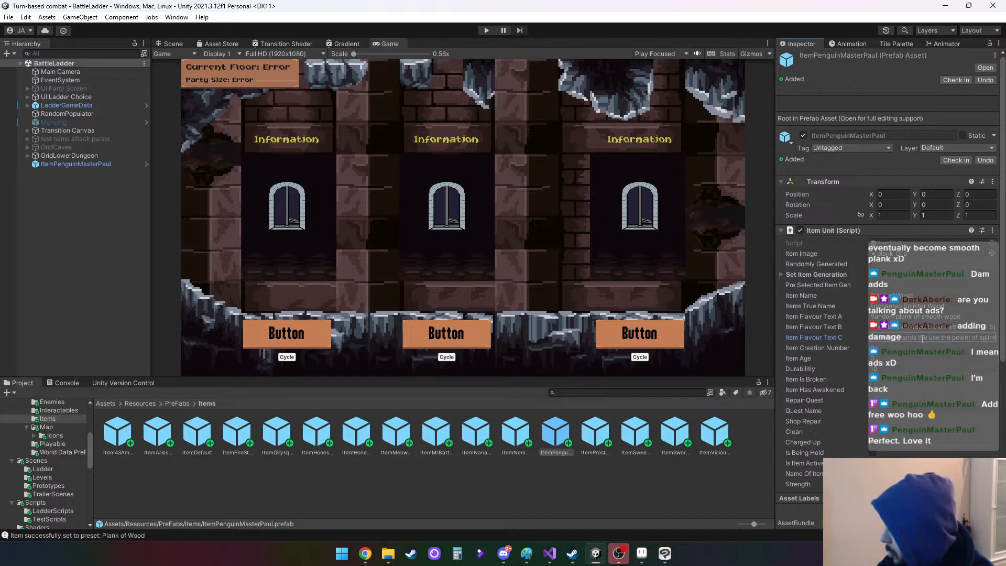
# Rewrite the final word of Item Flavour Text C with a capital as "Splinters"
pyautogui.press('BackSpace')
pyautogui.press('BackSpace')
pyautogui.press('BackSpace')
pyautogui.press('BackSpace')
pyautogui.press('BackSpace')
pyautogui.press('BackSpace')
pyautogui.press('BackSpace')
pyautogui.press('BackSpace')
pyautogui.press('BackSpace')
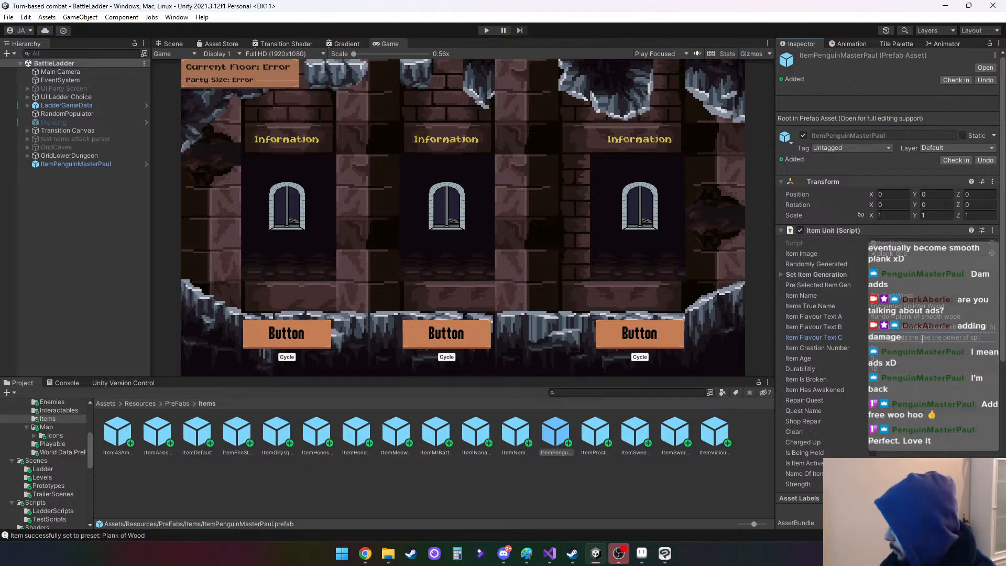
pyautogui.write('Splin')
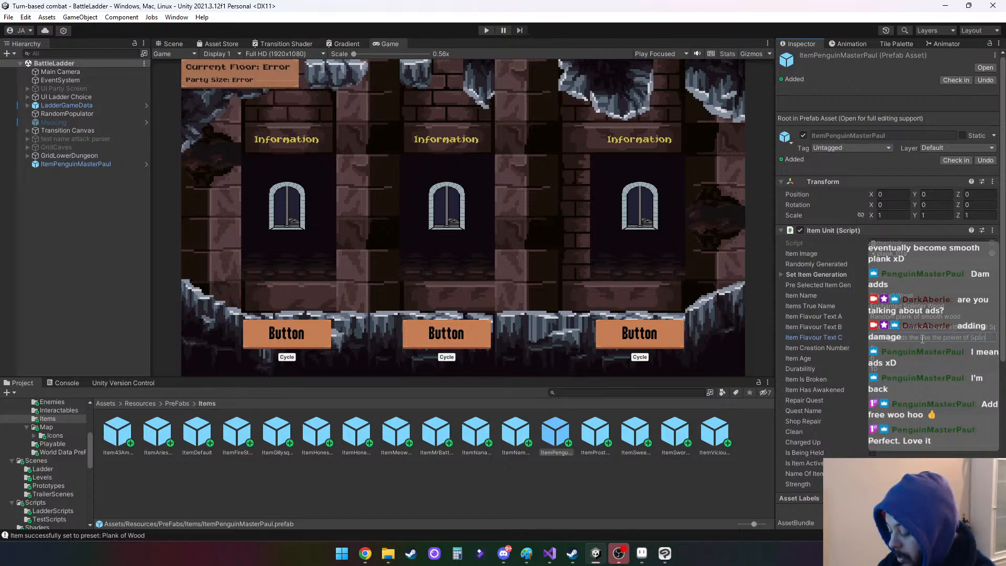
pyautogui.write('ters')
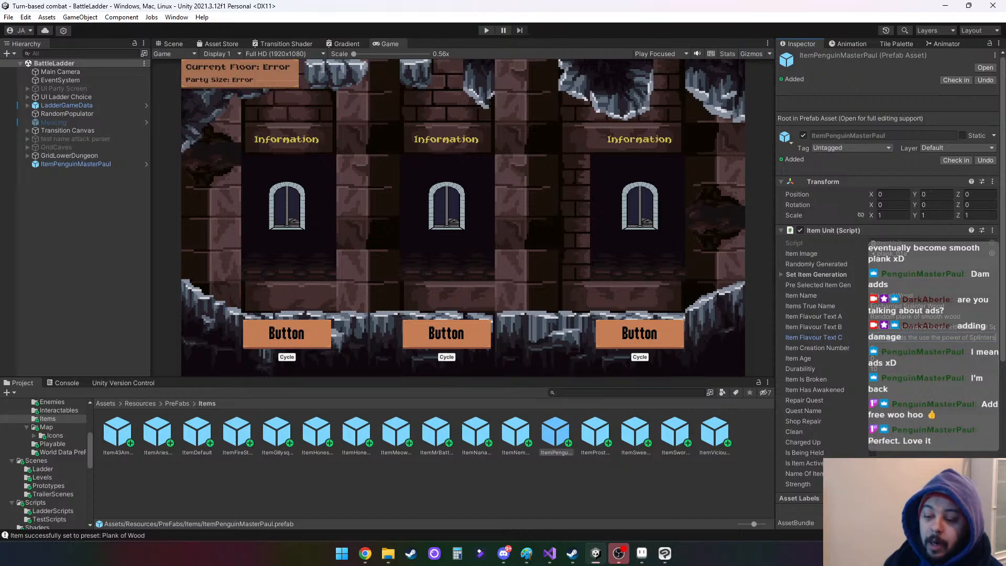
# Deselect the plank prefab and switch to Twitch's Raid Channel list in Chrome, with its window maximised
pyautogui.hotkey('alt', 'Tab')
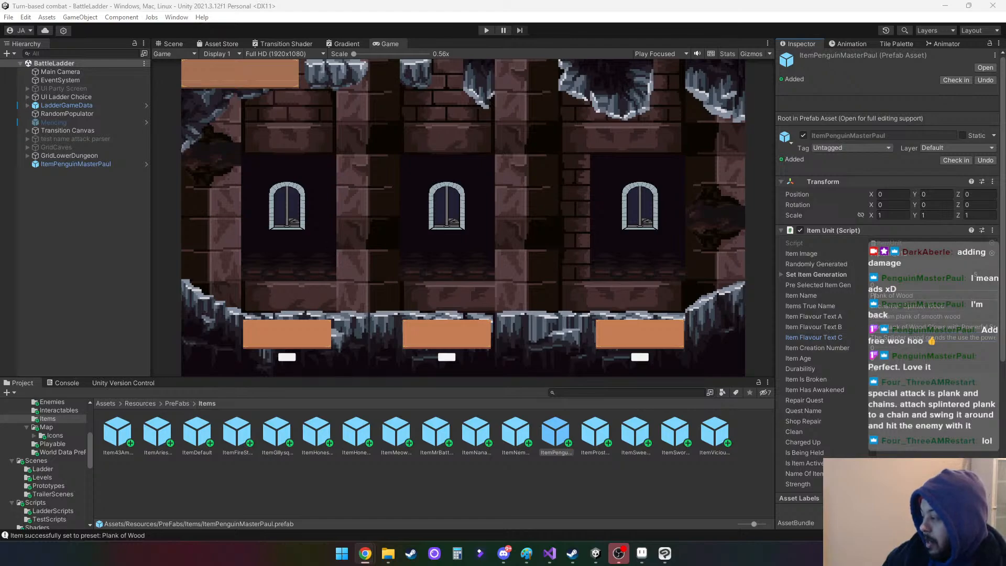
pyautogui.click(296, 465)
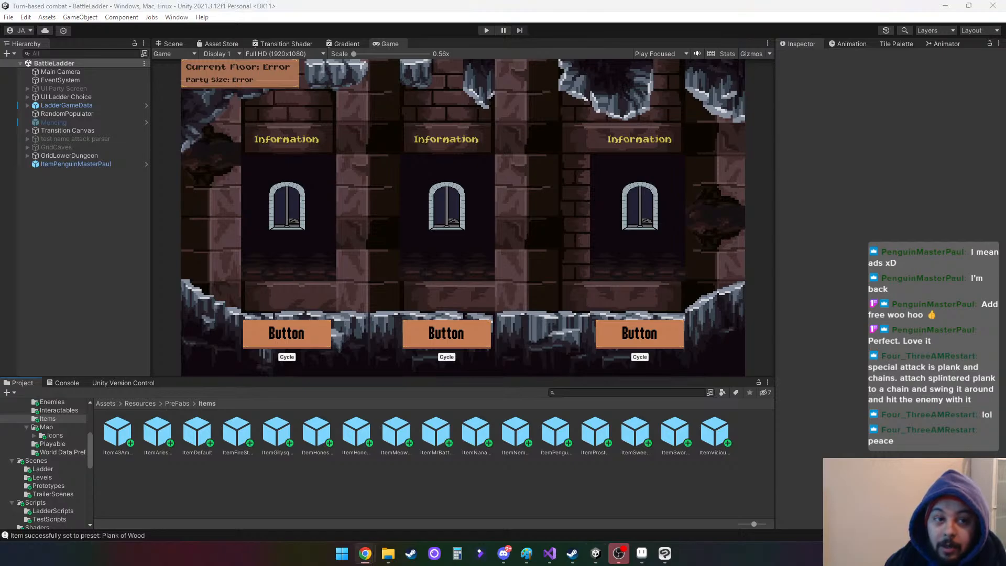
pyautogui.moveTo(1005, 112); pyautogui.dragTo(371, 39)
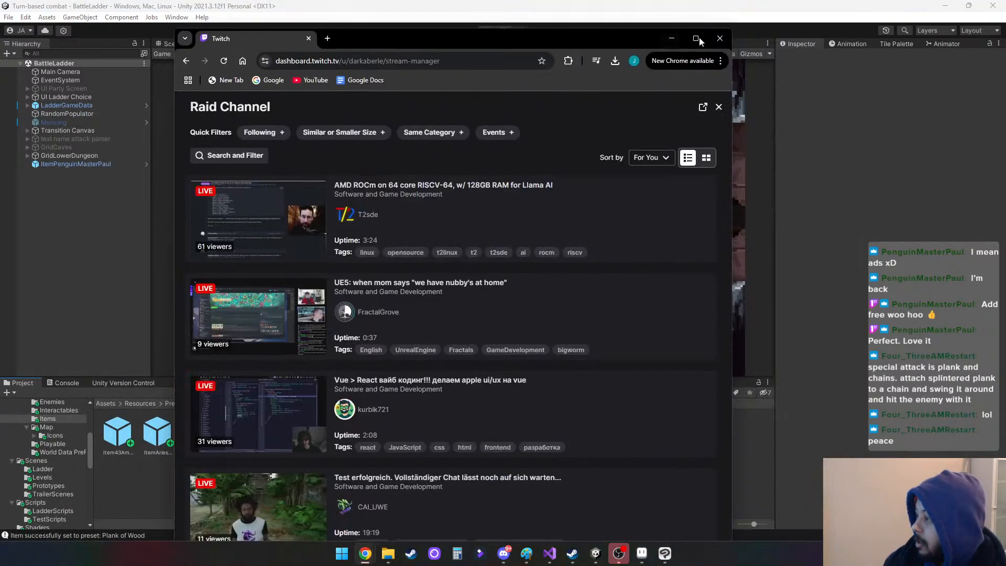
pyautogui.click(696, 39)
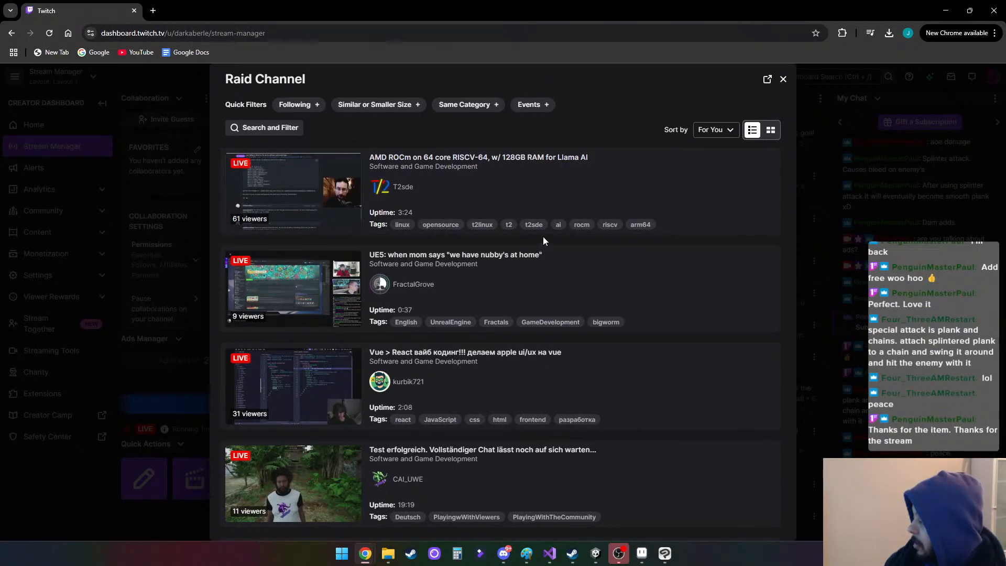
# Look through the live Software and Game Development streams suggested as raid targets
pyautogui.scroll(-3, 562, 243)
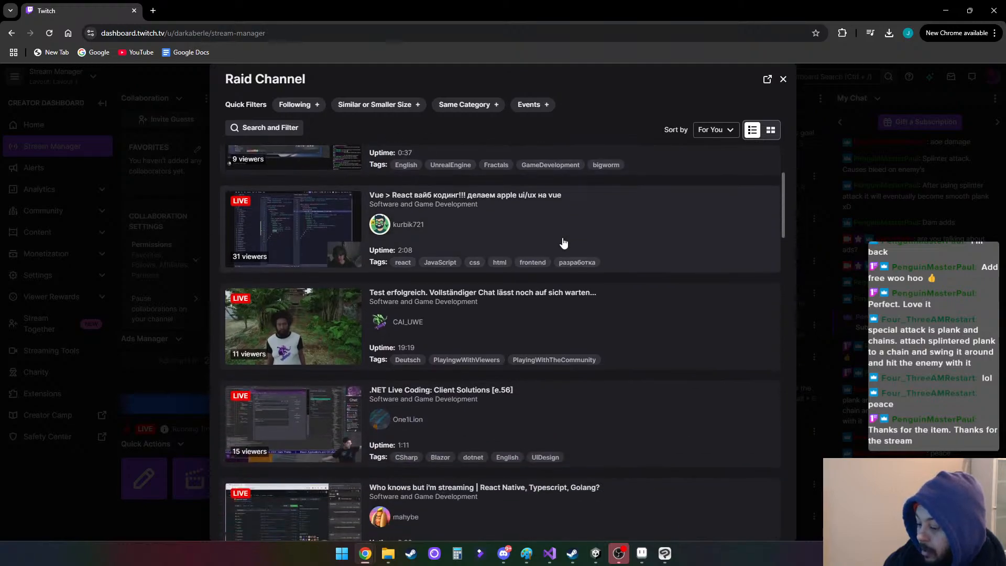
pyautogui.scroll(3, 563, 242)
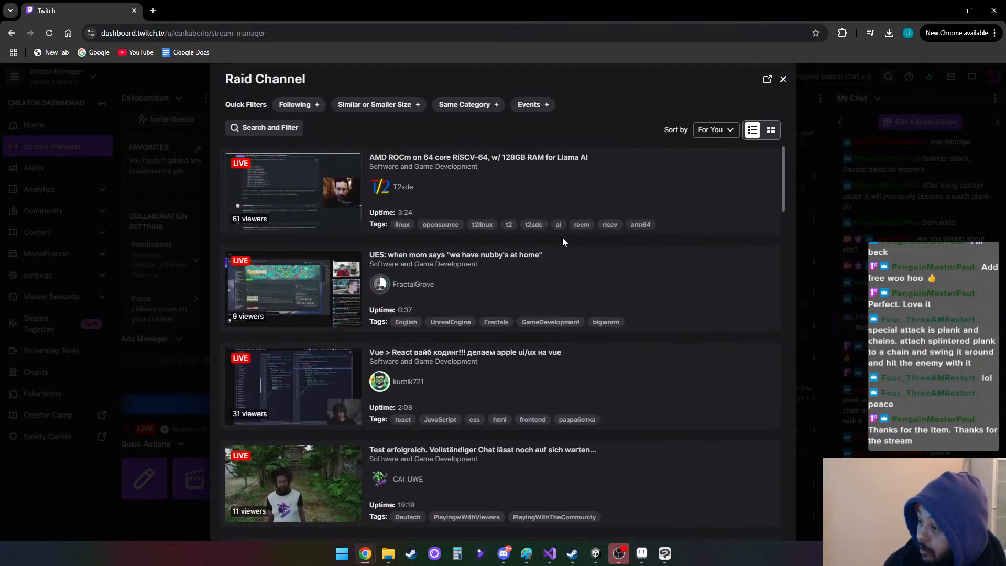
pyautogui.scroll(-2, 622, 283)
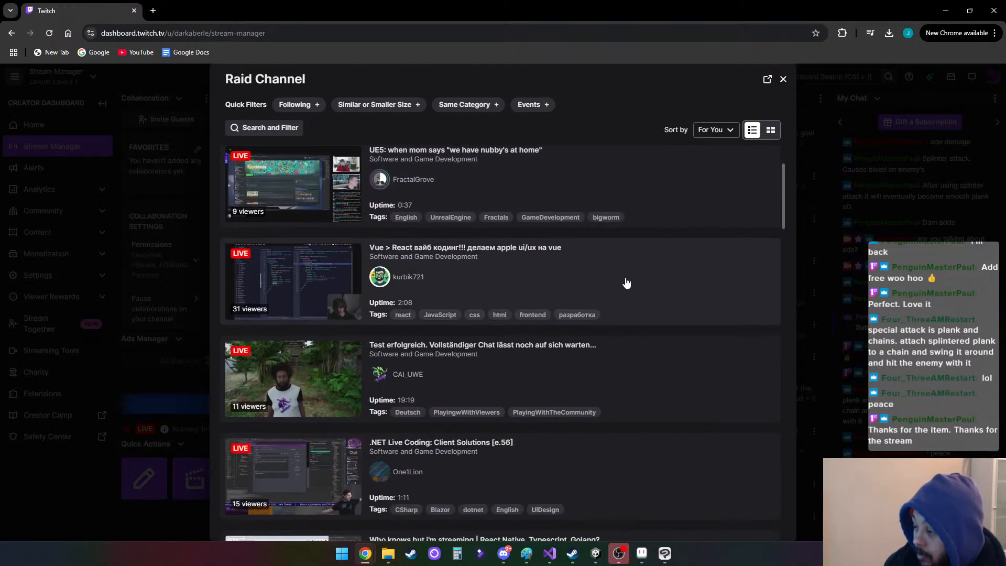
pyautogui.scroll(-3, 648, 281)
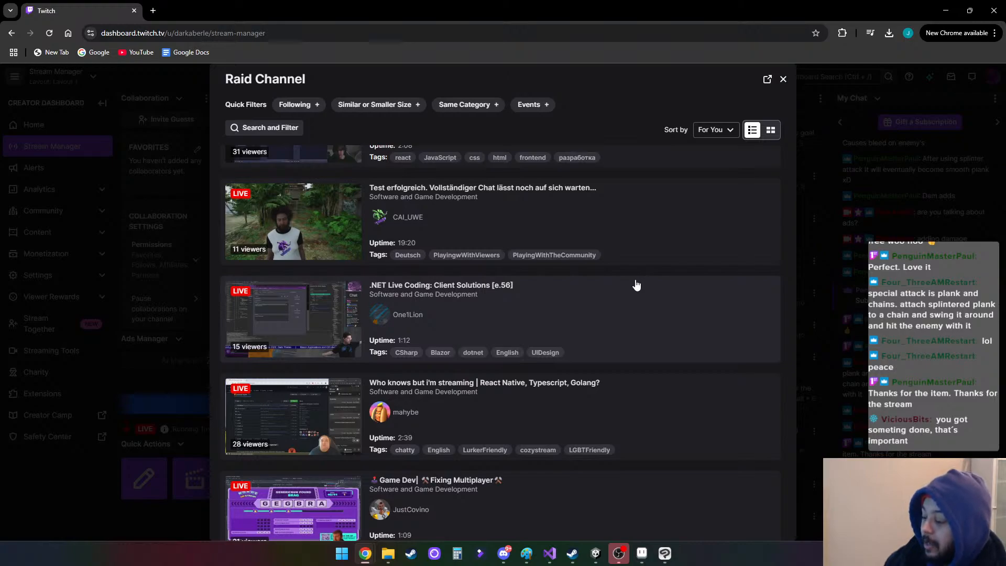
pyautogui.scroll(-2, 636, 284)
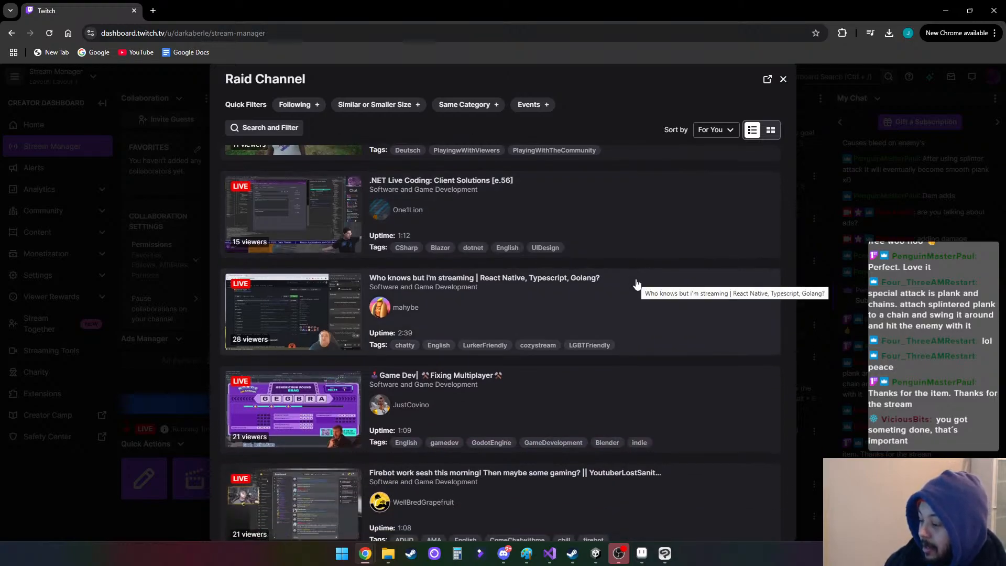
pyautogui.scroll(-2, 636, 285)
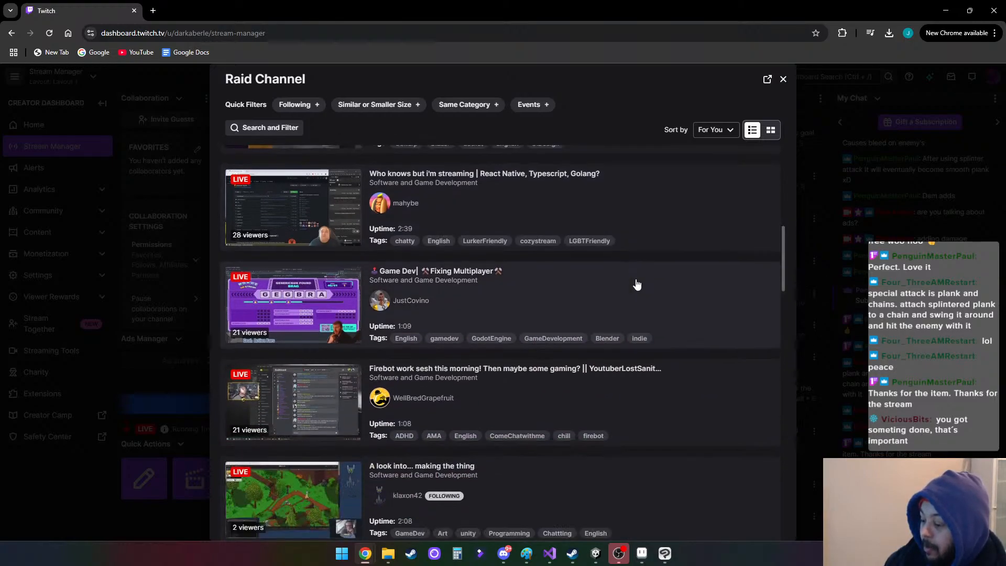
pyautogui.scroll(-3, 637, 284)
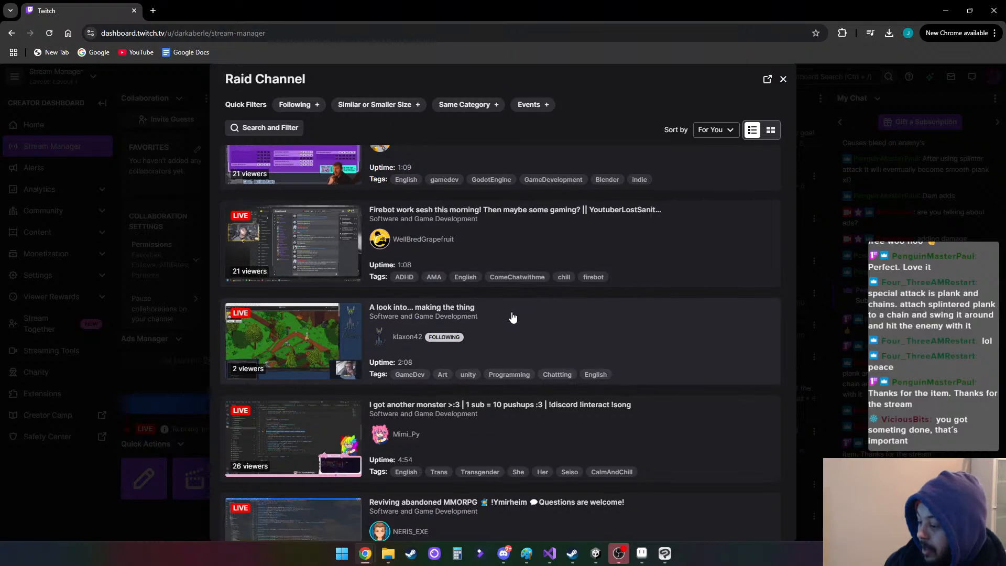
pyautogui.scroll(-1, 460, 261)
# Preview the stream titled "A look into... making the thing", start a raid on it and send the viewers immediately
pyautogui.click(460, 260)
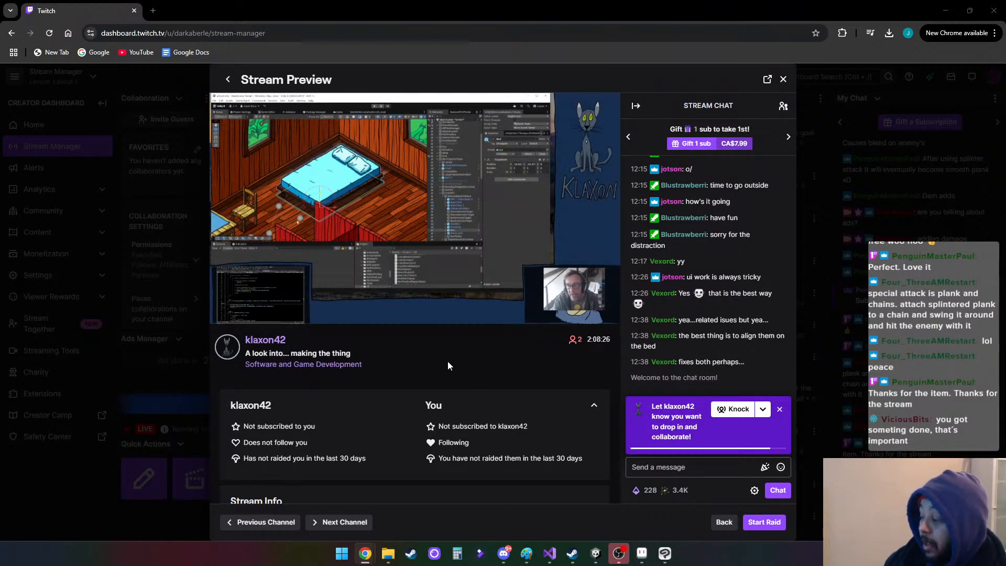
pyautogui.click(764, 522)
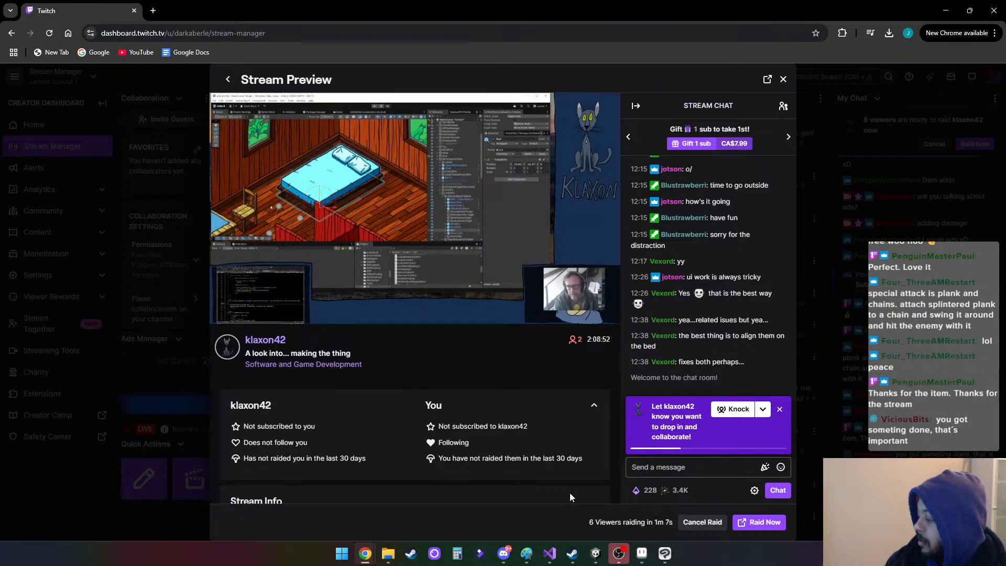
pyautogui.click(762, 524)
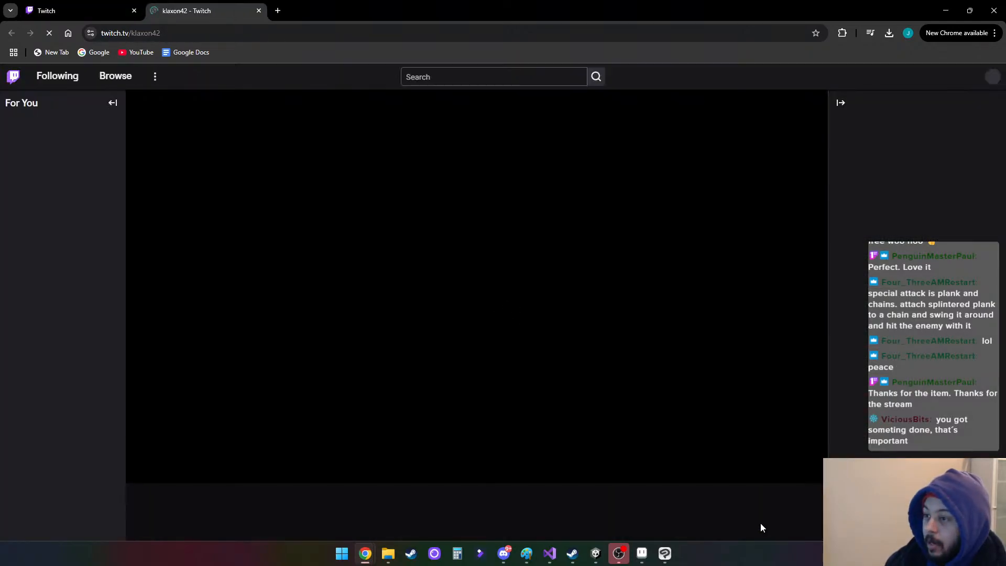